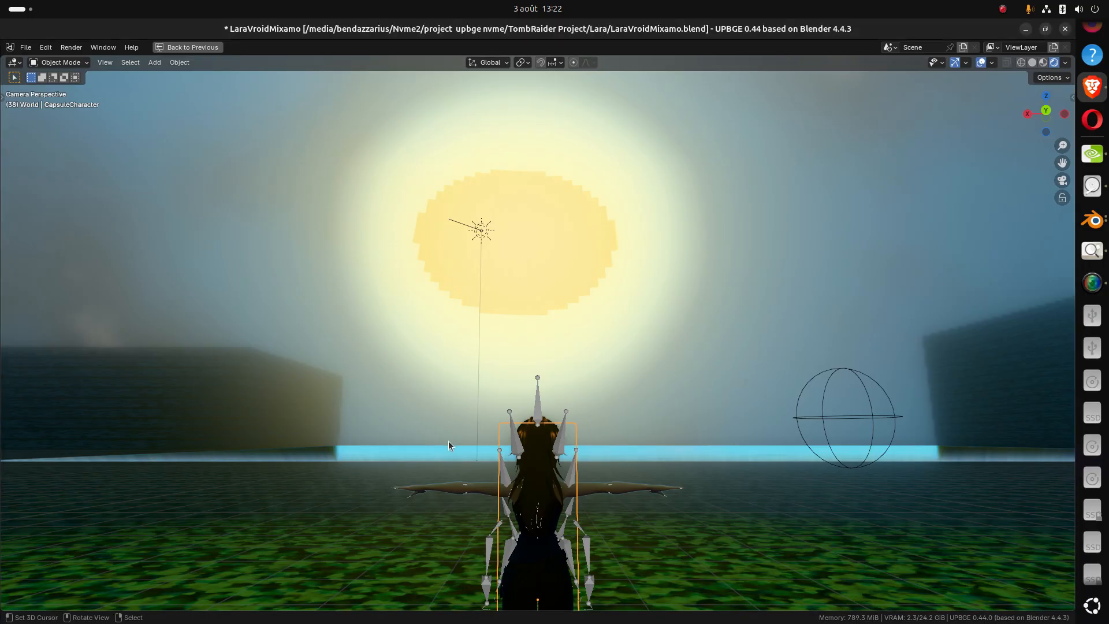
Select the character's face mesh, display its shape keys, and widen the Properties editor over the compositor area
middle_drag(448, 441, 607, 376)
scroll(607, 377, up, 4)
middle_drag(645, 425, 404, 365)
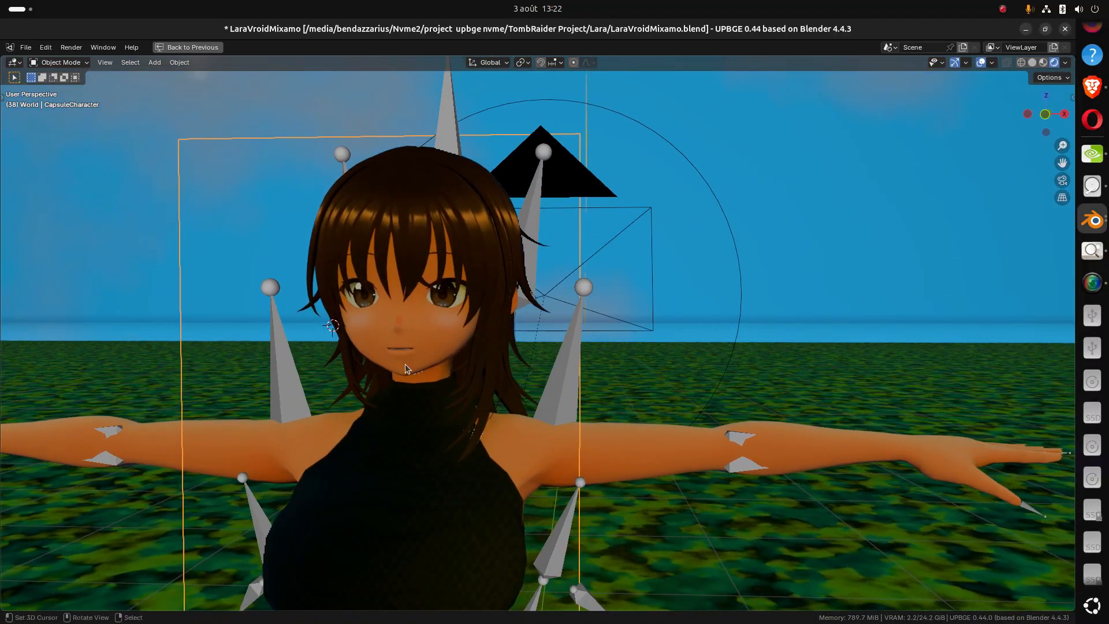
key(ctrl+space)
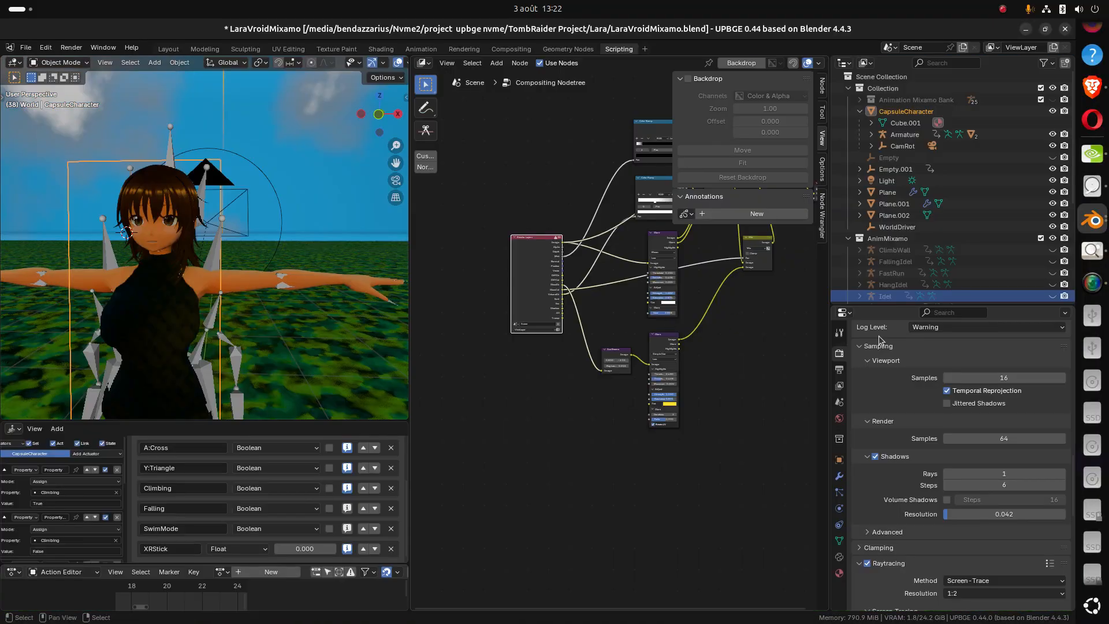
click(839, 541)
click(169, 237)
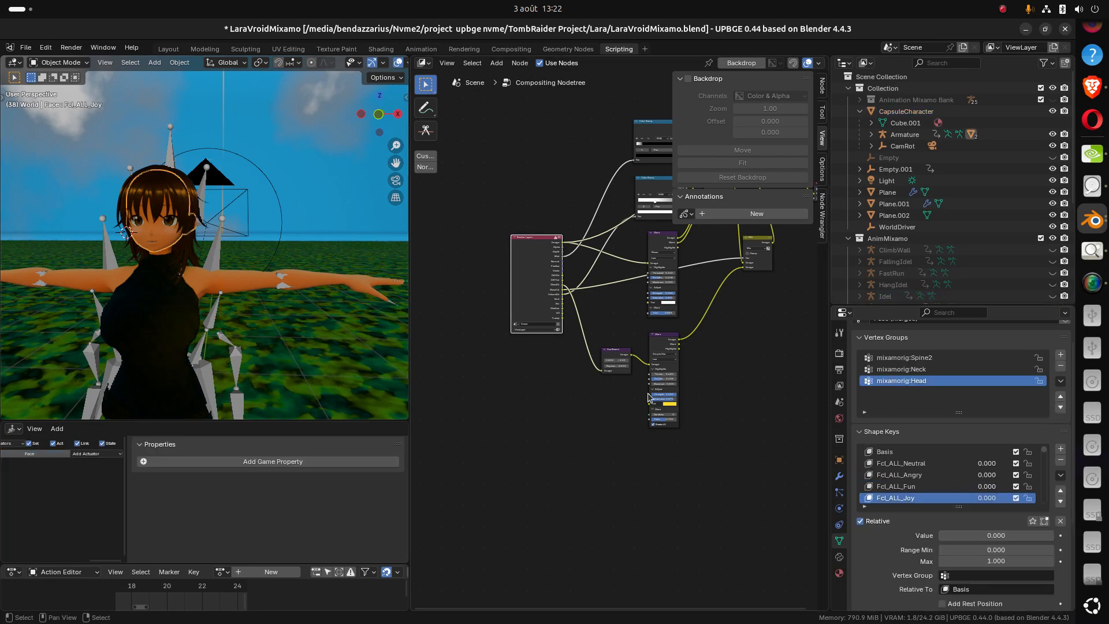
drag(831, 357, 477, 356)
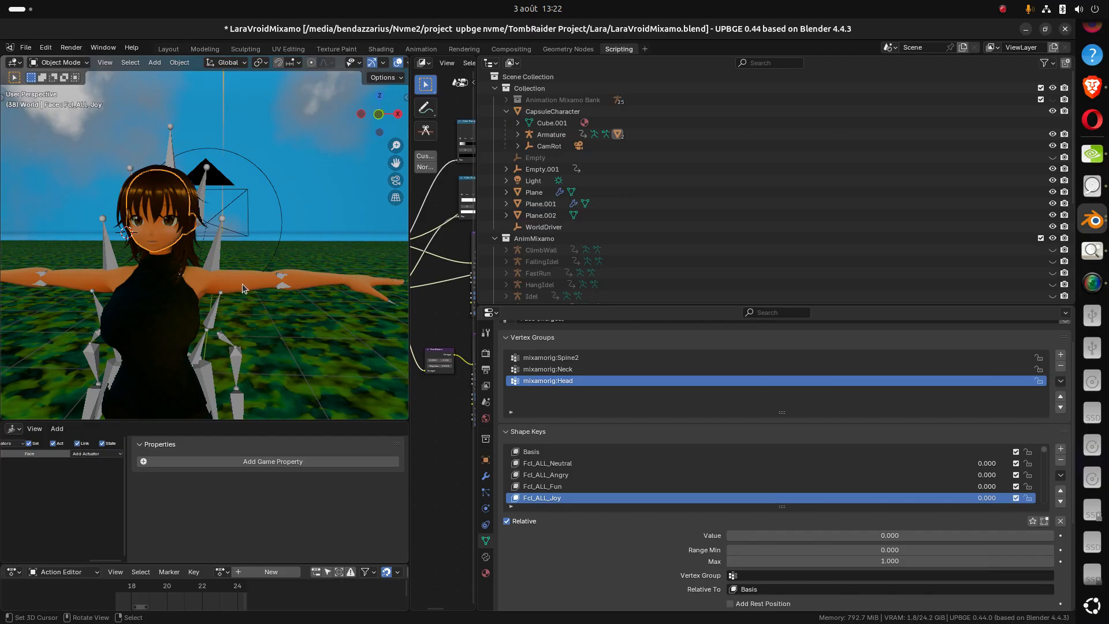
Preview the Fcl_ALL_Angry and Fcl_ALL_Fun shape keys on the character's face, returning each value to 0
shift+middle_drag(241, 283, 263, 290)
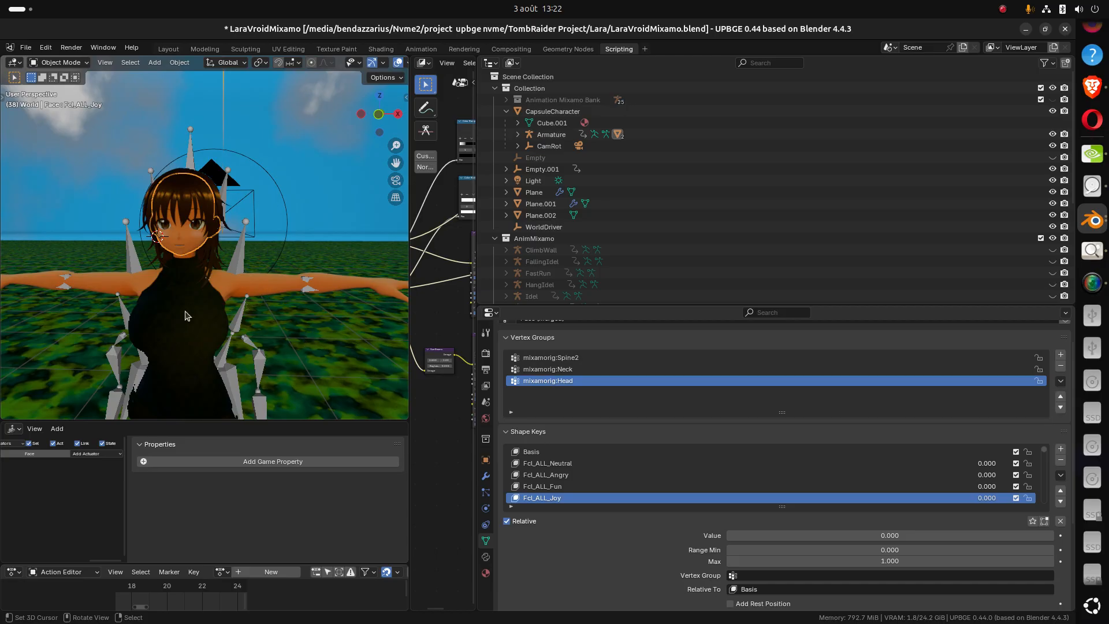
shift+middle_drag(205, 283, 288, 322)
scroll(283, 243, up, 5)
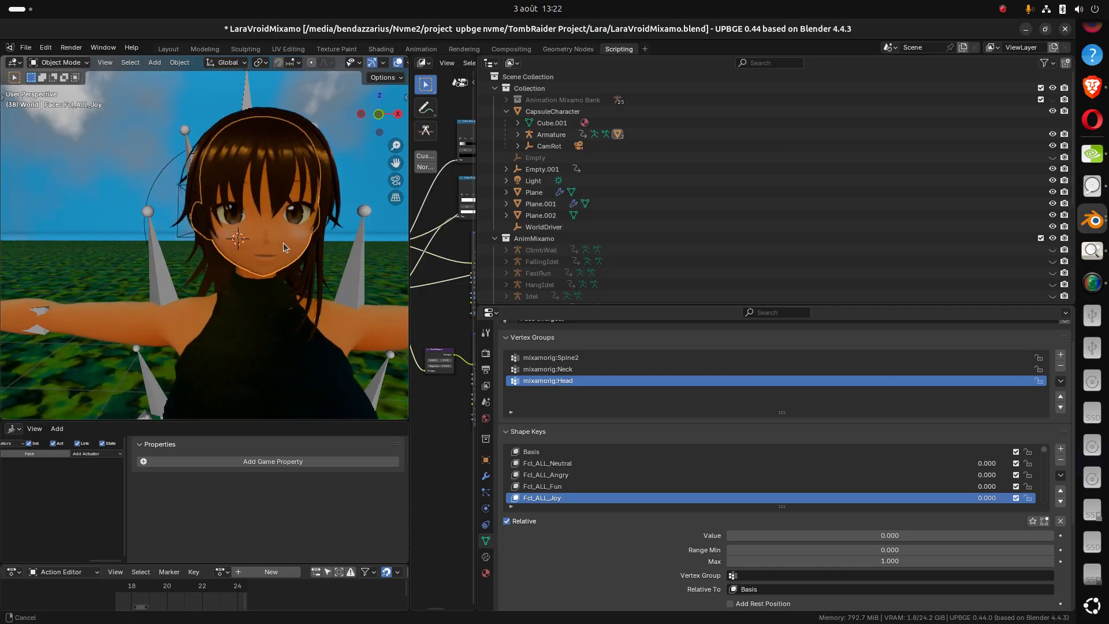
click(551, 464)
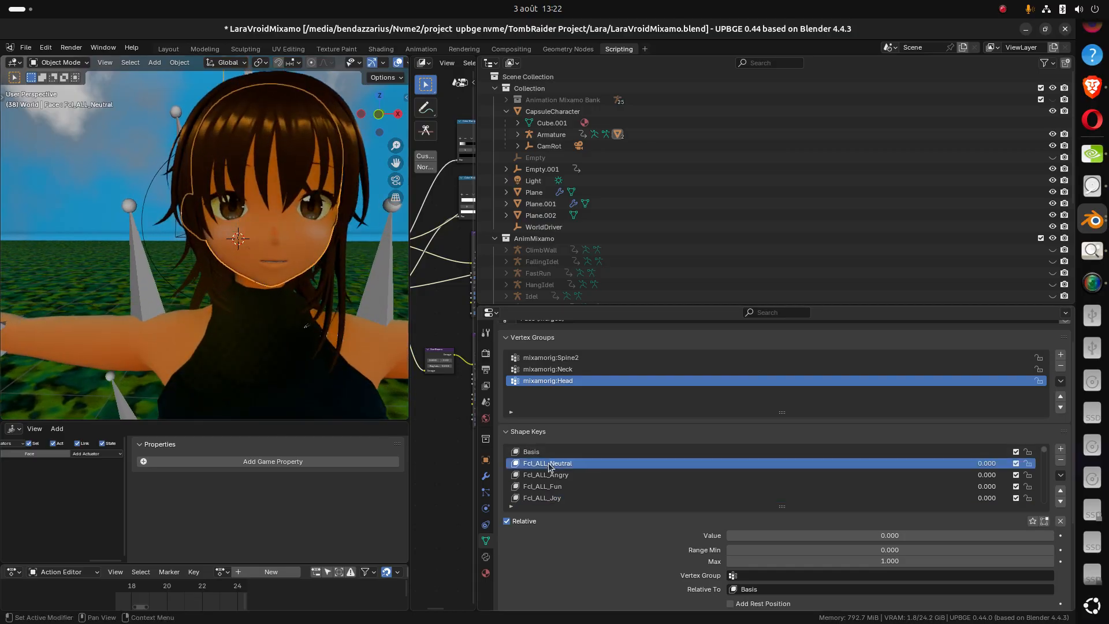
click(551, 474)
drag(862, 535, 726, 536)
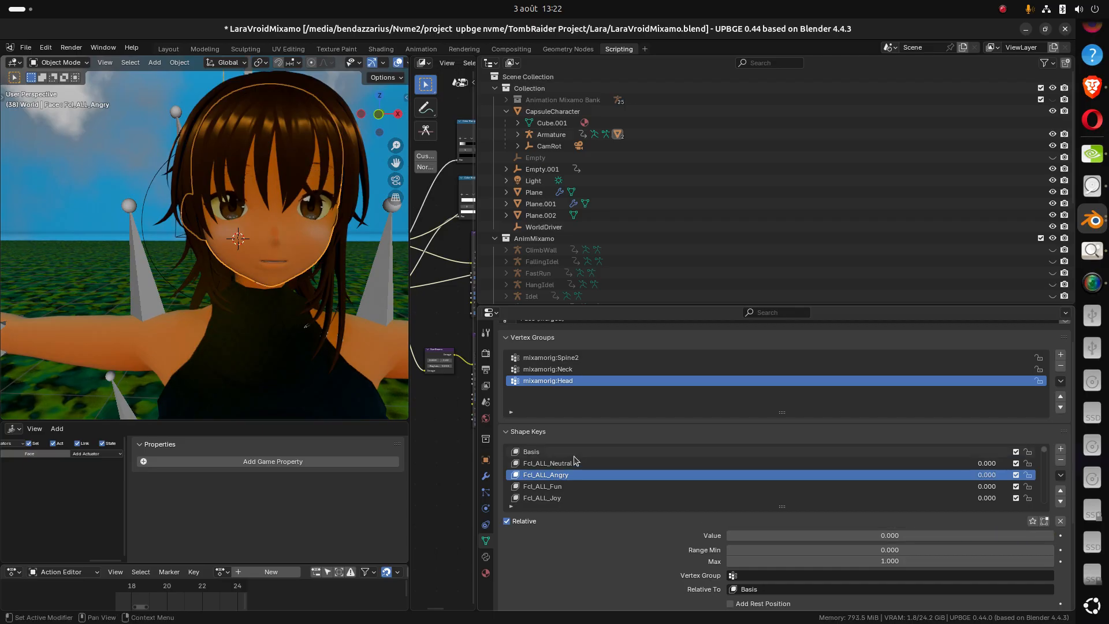
click(560, 486)
drag(866, 542, 726, 535)
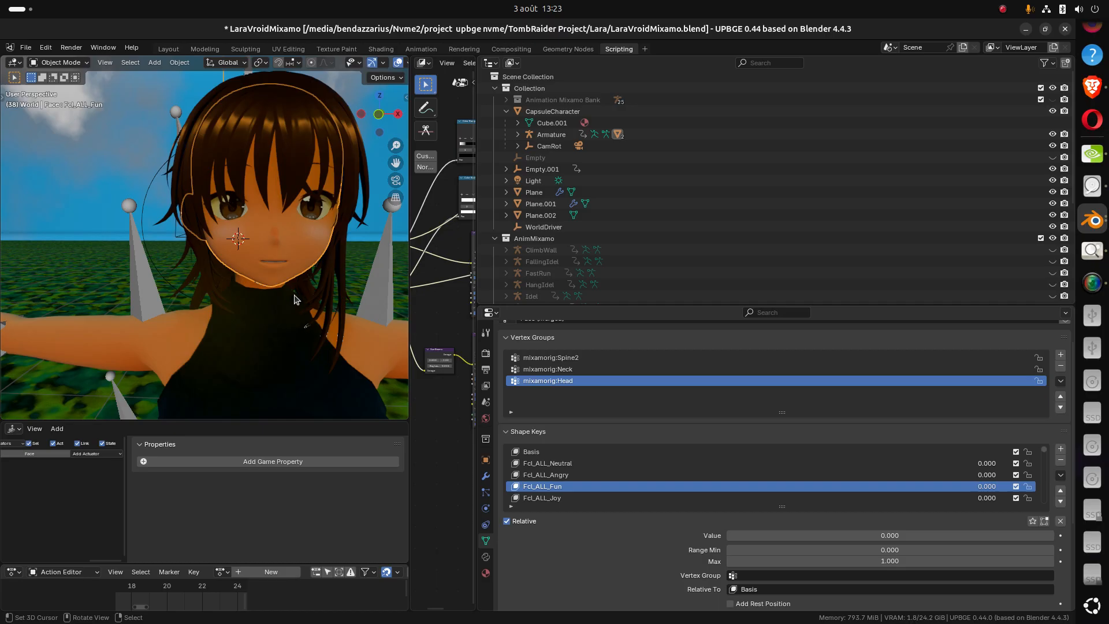
scroll(275, 312, up, 1)
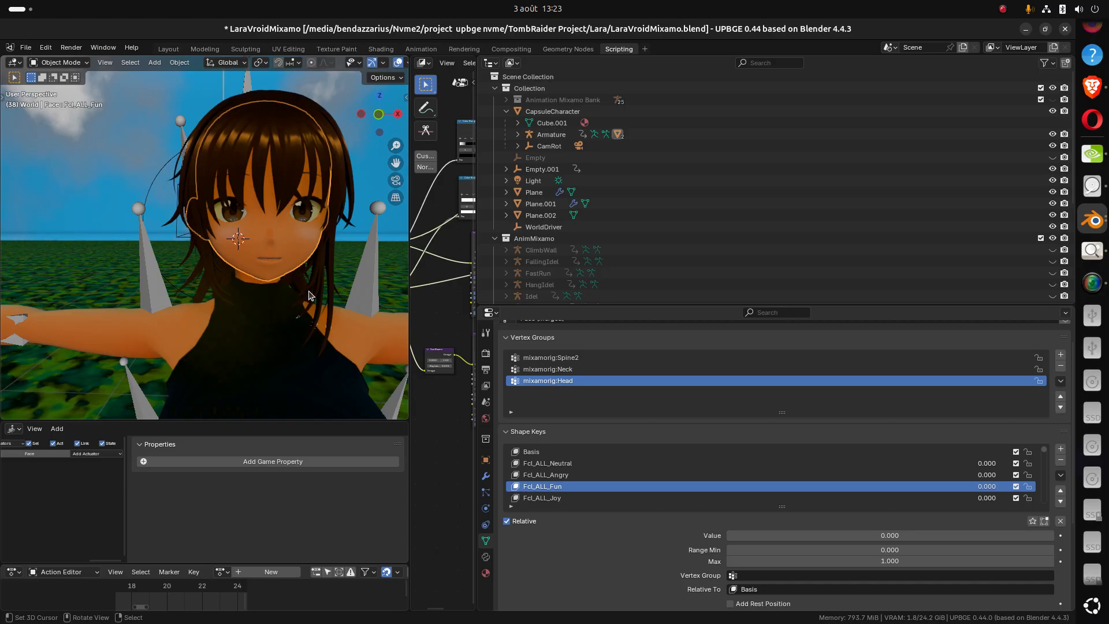
drag(799, 535, 613, 514)
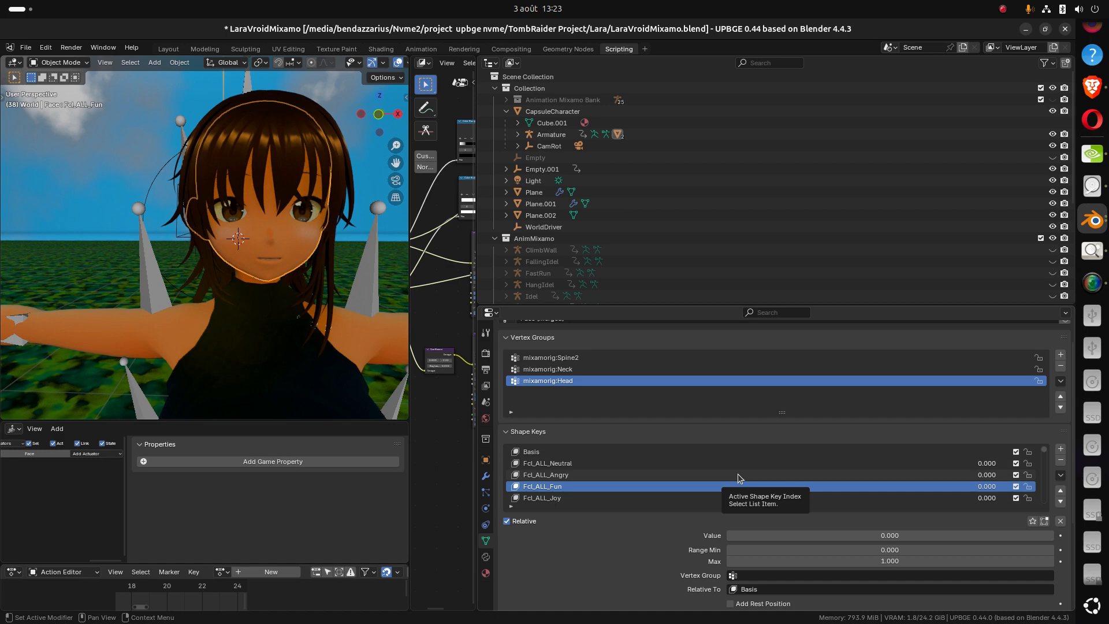
Place the 3D cursor at the character's outstretched hand and add a plane mesh there
scroll(276, 273, down, 3)
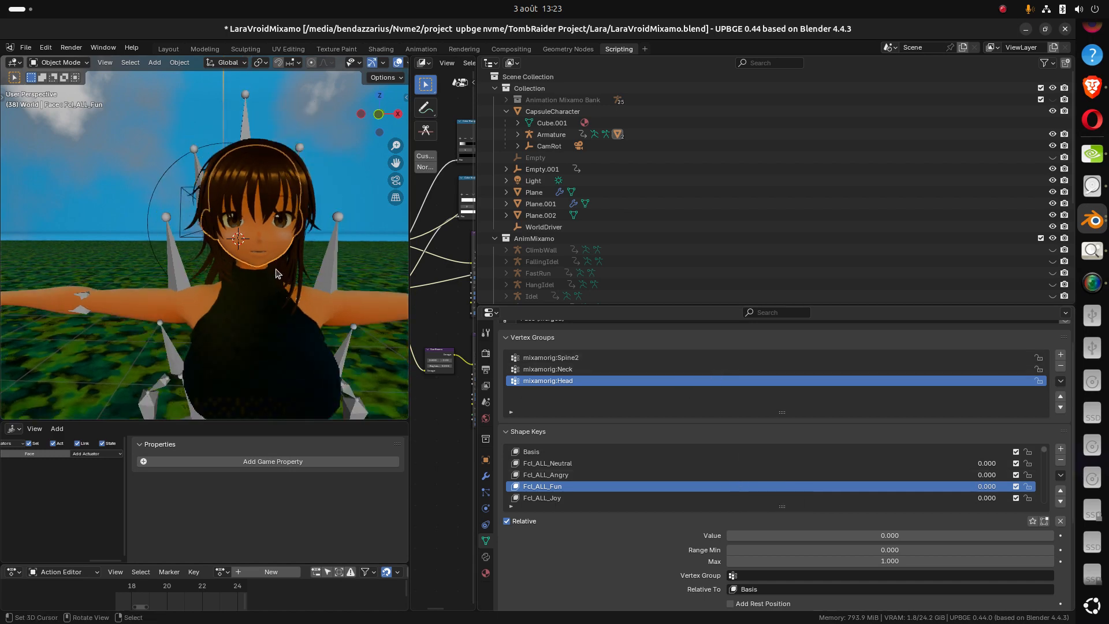
scroll(276, 273, down, 2)
middle_drag(276, 273, 246, 300)
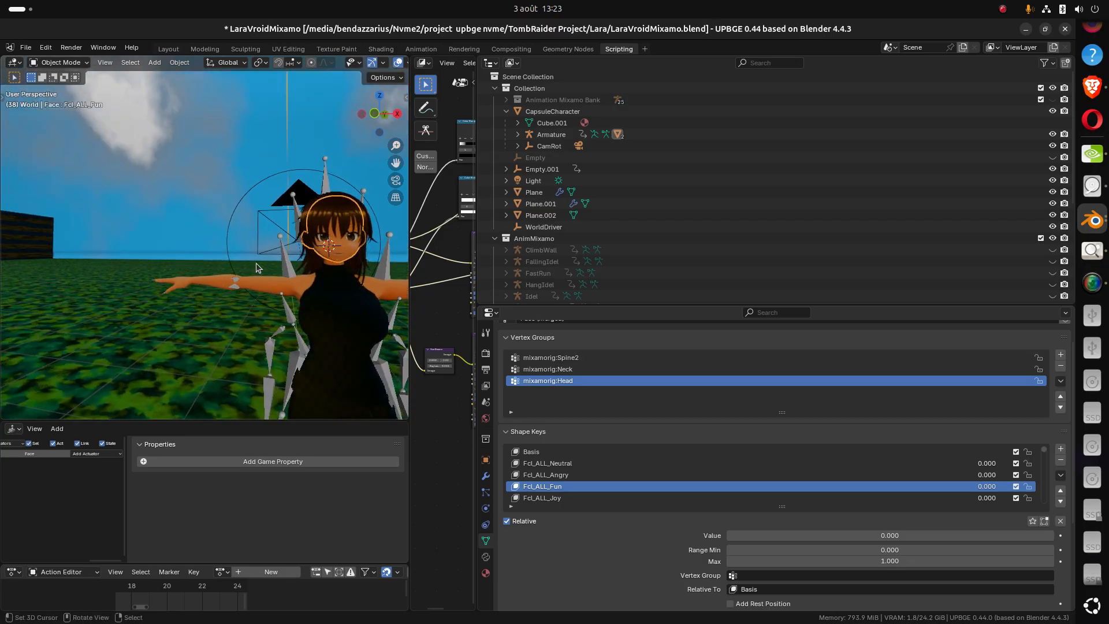
middle_drag(336, 292, 332, 296)
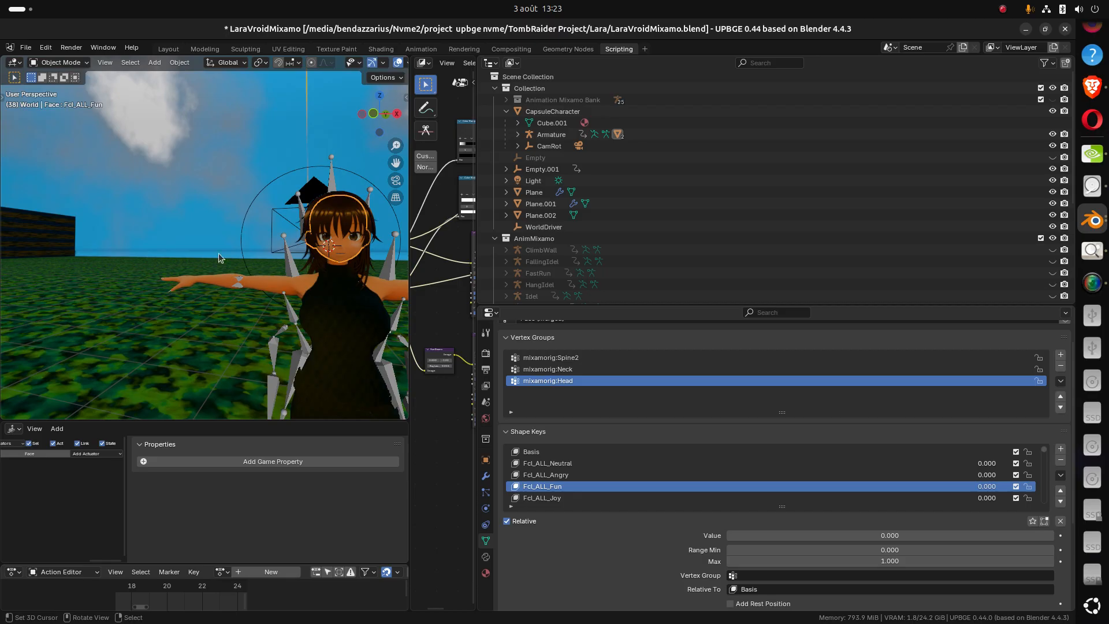
scroll(181, 276, up, 3)
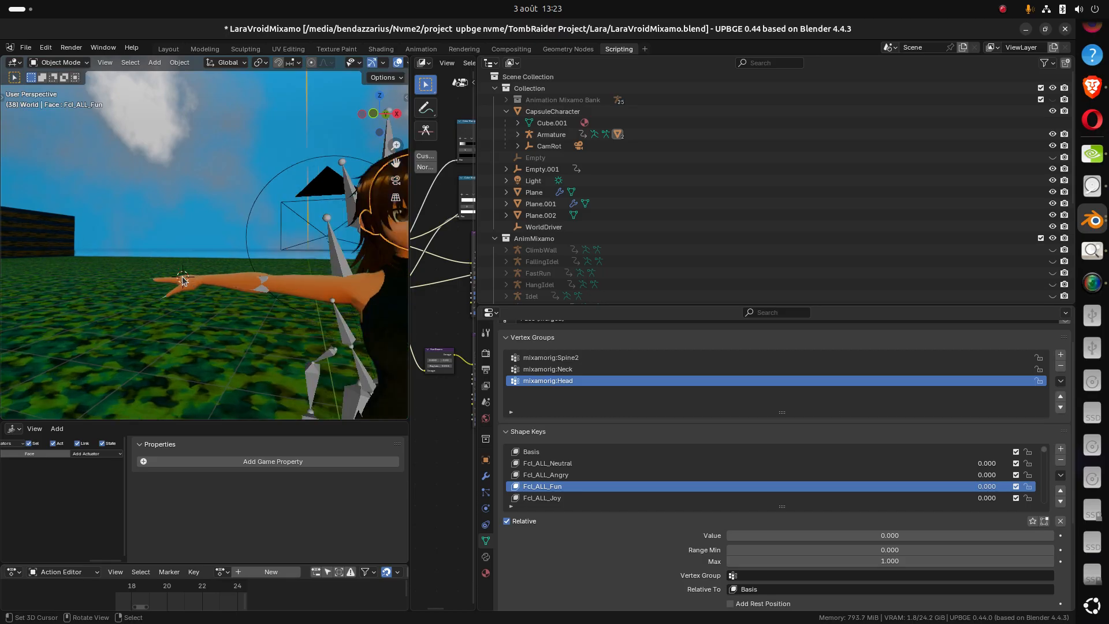
key(shift+a)
mouse_move(179, 293)
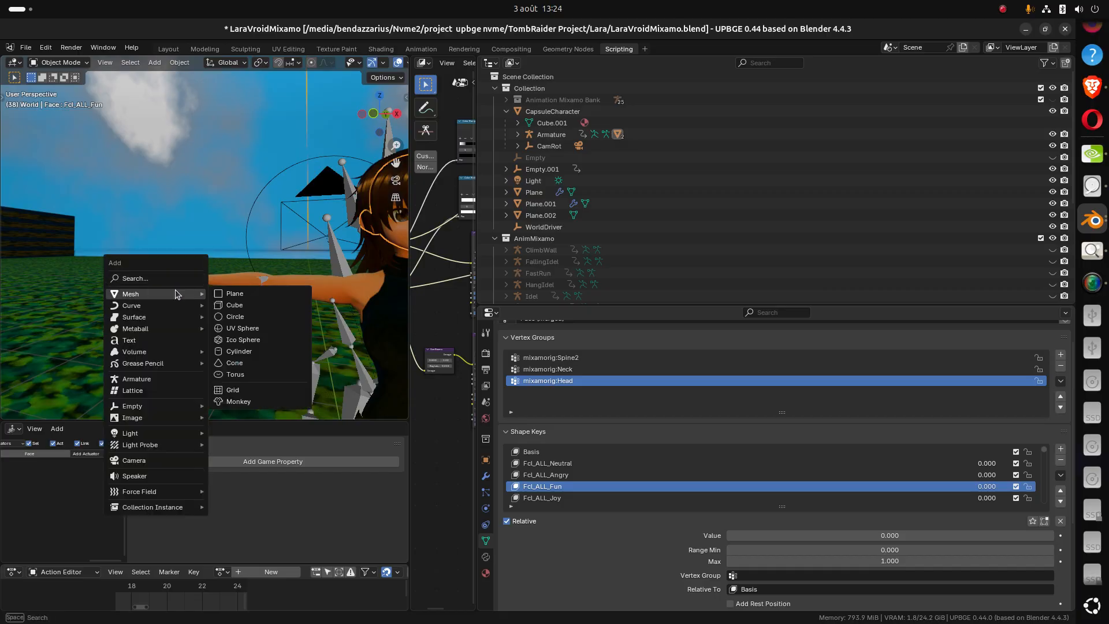
click(245, 294)
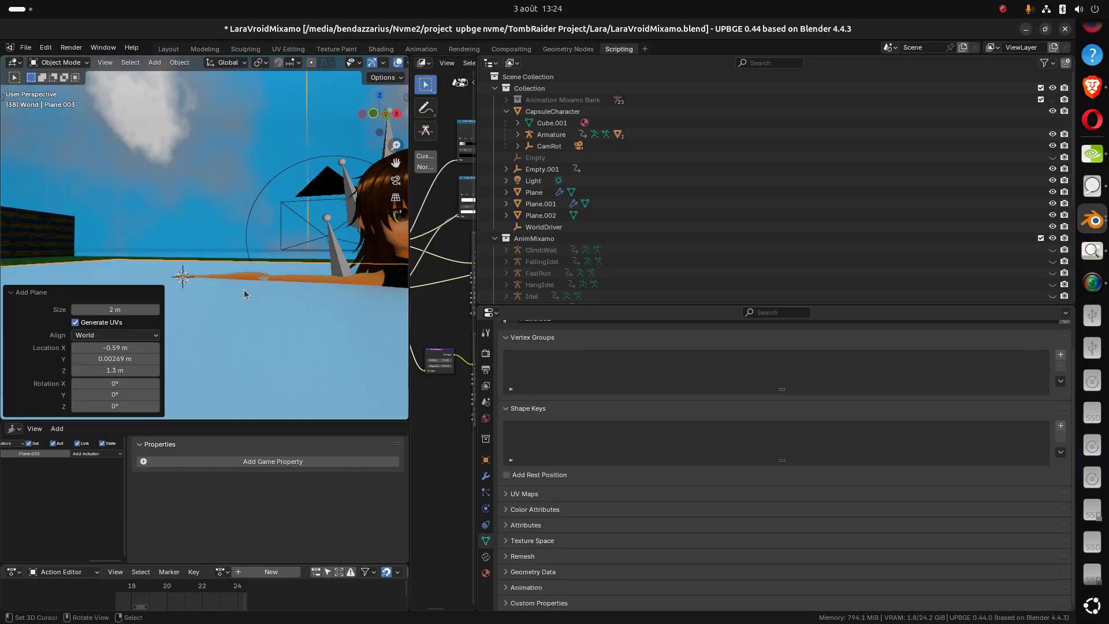
Rotate the new plane 90° about the global X axis and scale it uniformly to about 0.431
text(rx90)
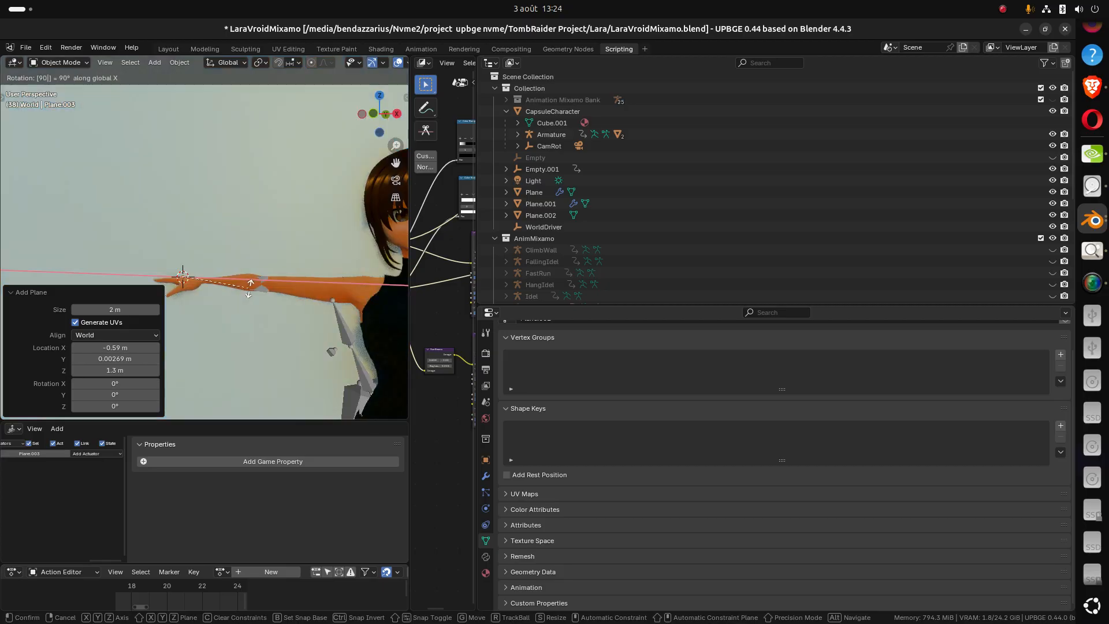
key(Return)
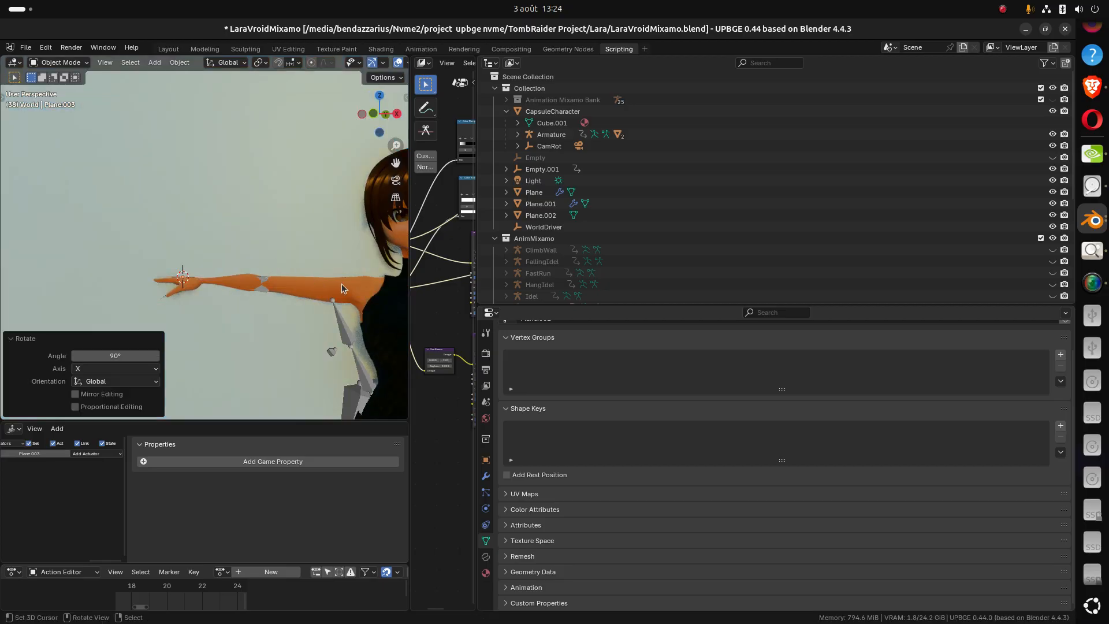
key(s)
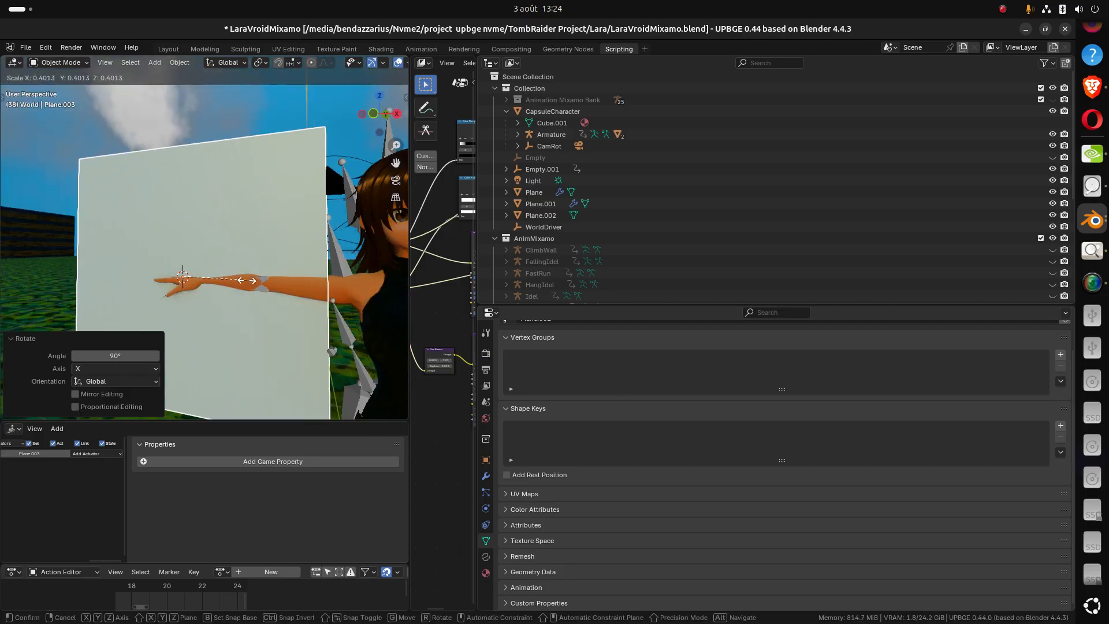
click(254, 280)
Create a new material on the upright plane
mouse_move(272, 295)
middle_down()
mouse_move(292, 308)
mouse_move(297, 289)
mouse_move(276, 306)
mouse_move(301, 312)
mouse_move(273, 302)
middle_up()
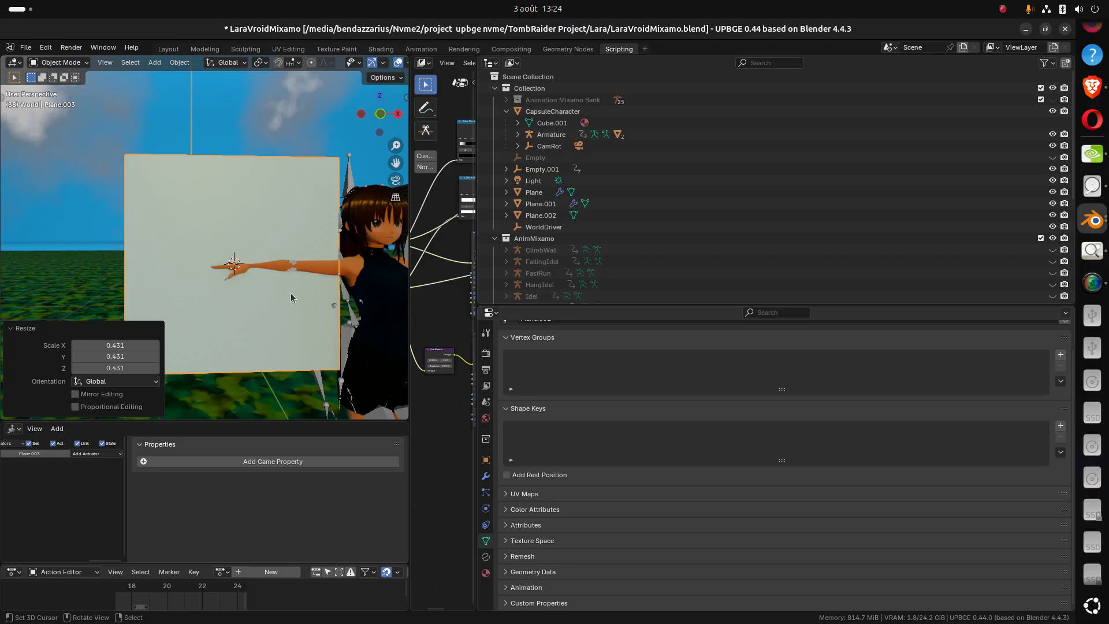
middle_drag(392, 332, 365, 334)
click(488, 572)
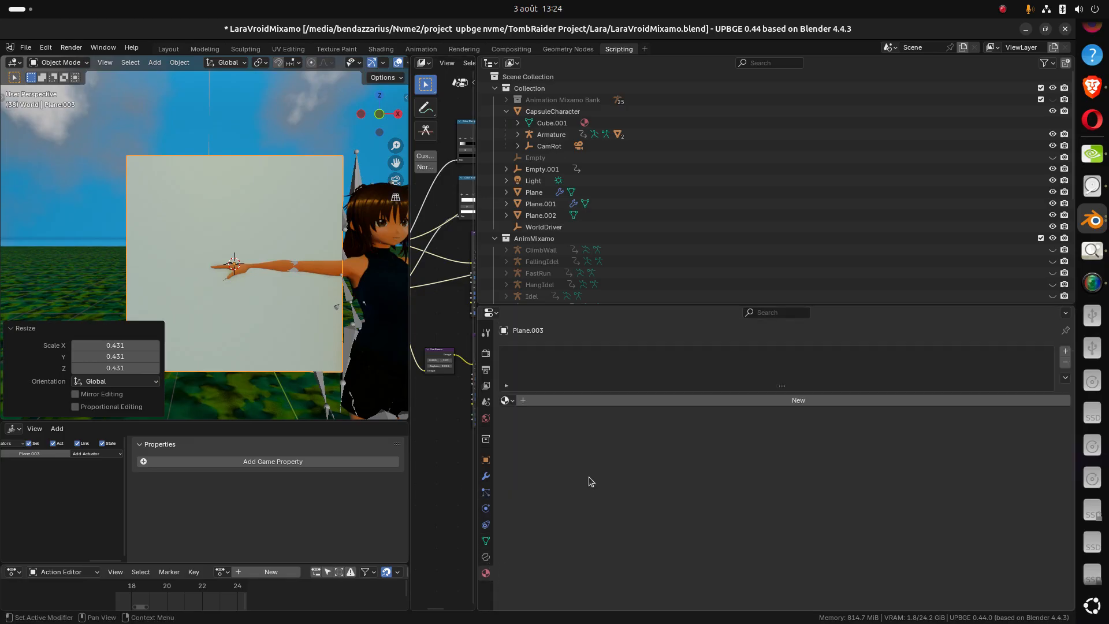
click(724, 398)
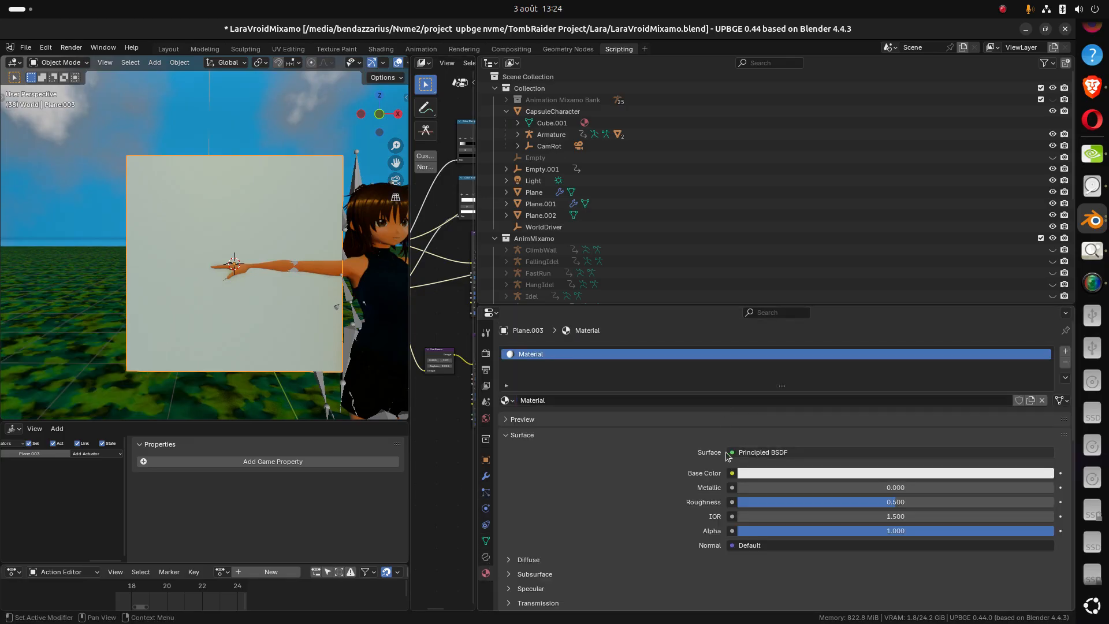
click(512, 399)
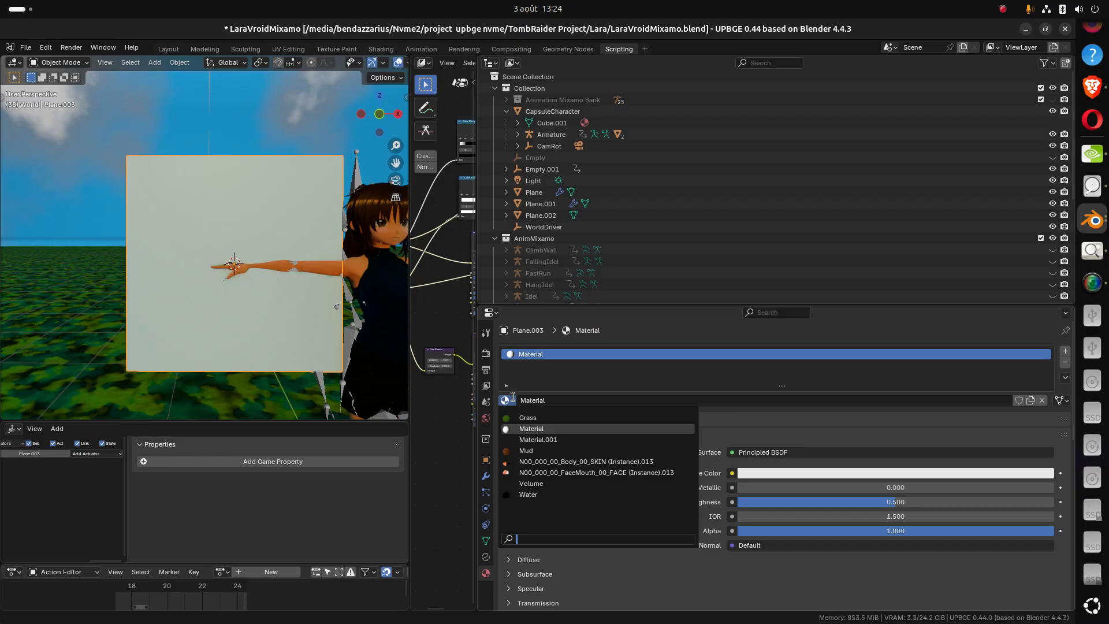
text(b)
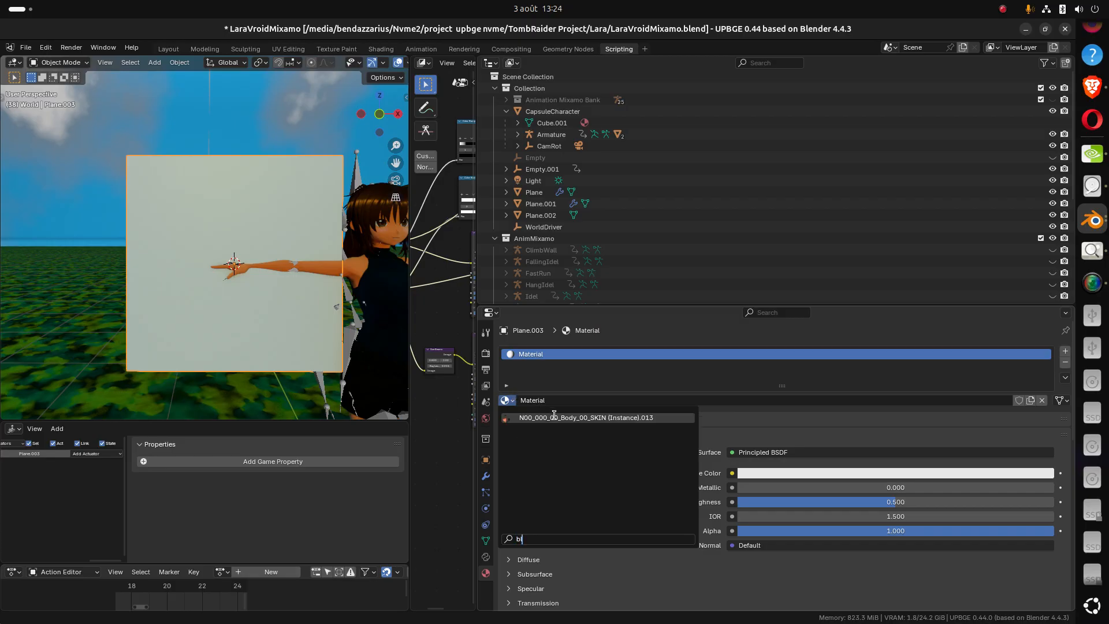
key(BackSpace)
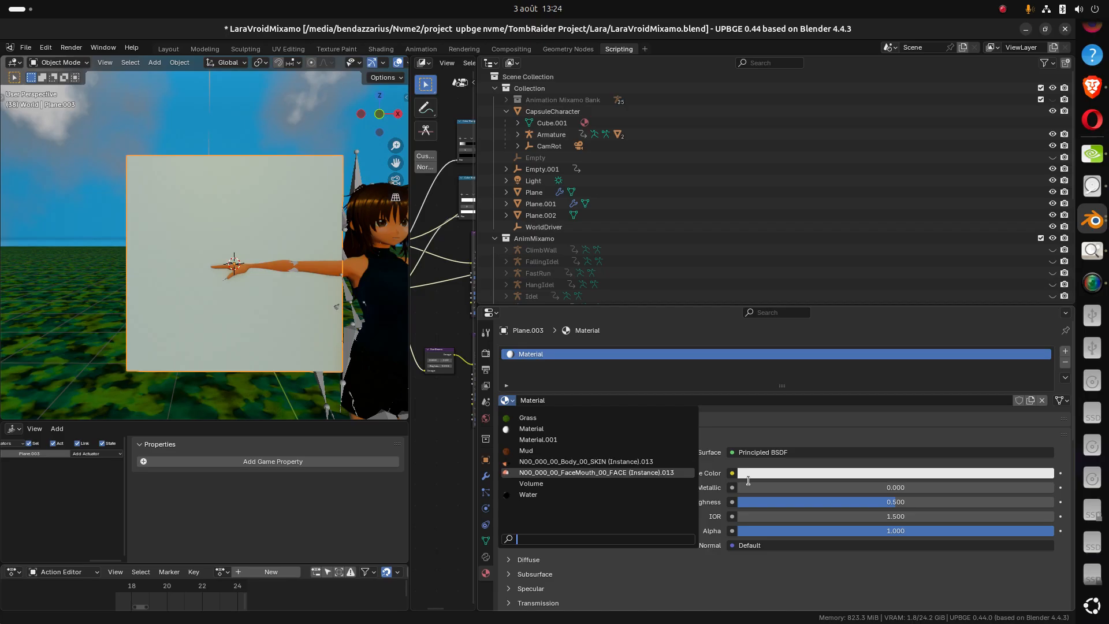
click(783, 475)
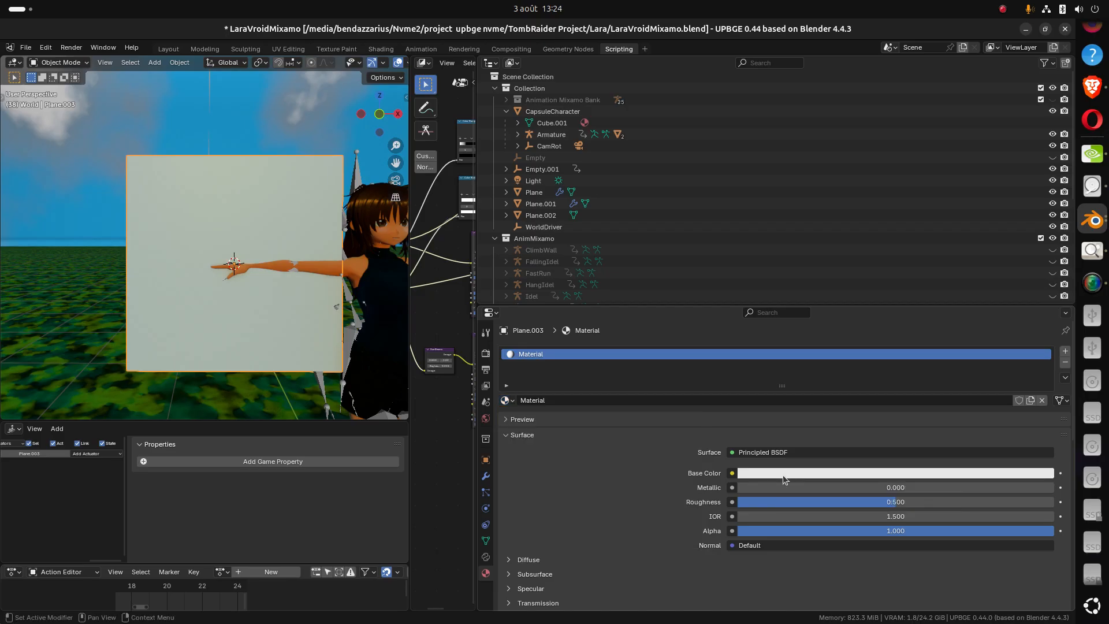
Set the base color of the plane's material to black by lowering its value to 0
click(781, 474)
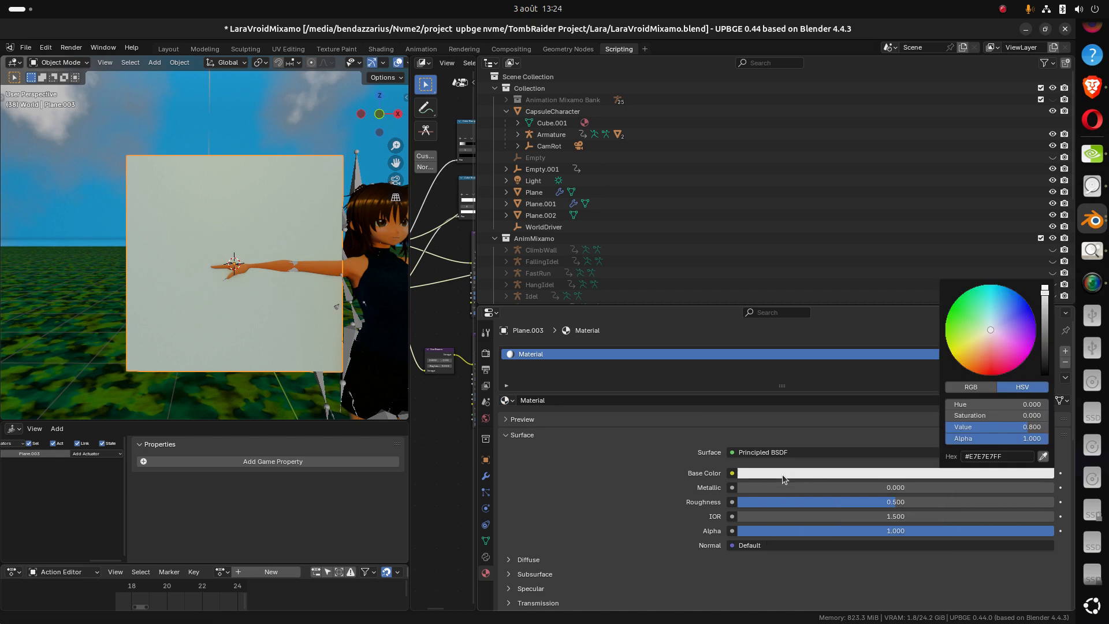
click(891, 477)
drag(1047, 323, 1046, 374)
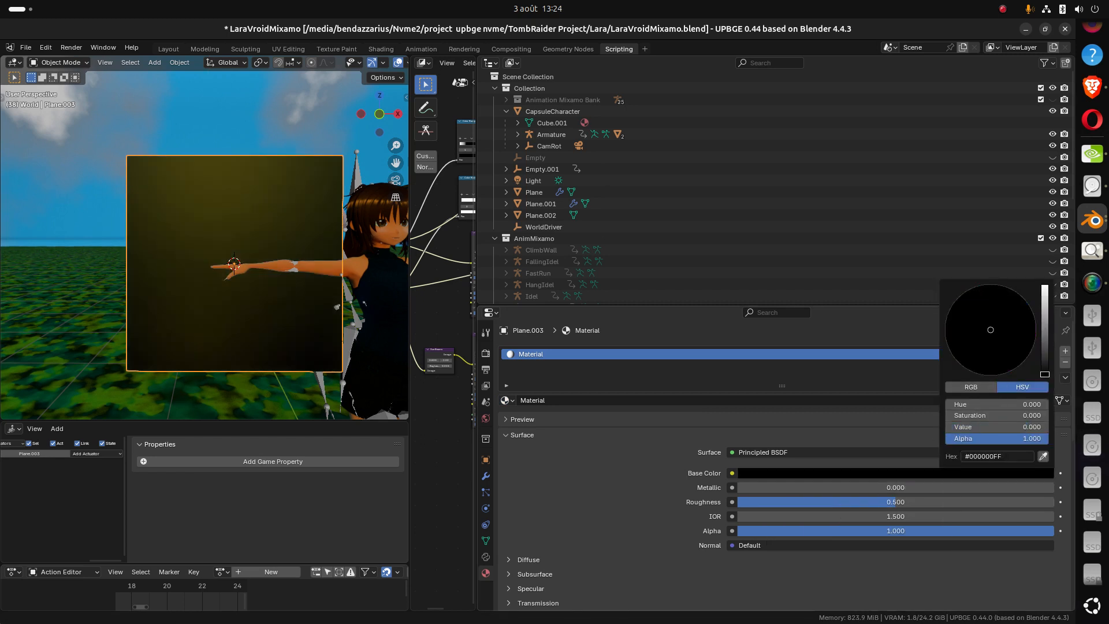
Rename the plane's material as Black and set its roughness to 1.000
click(659, 400)
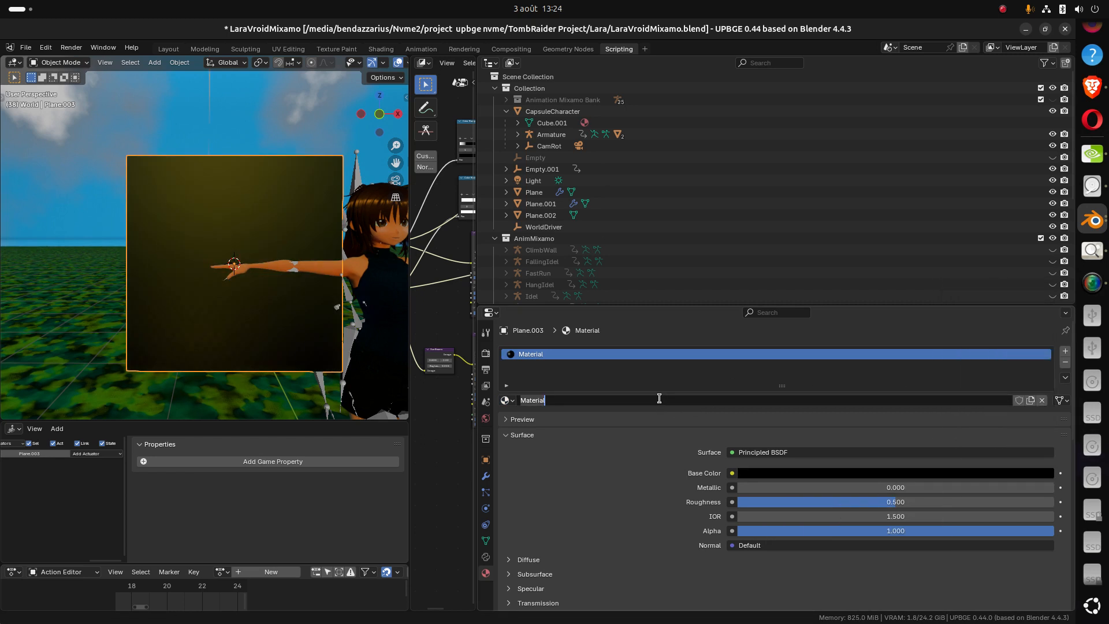
text(Black)
key(Return)
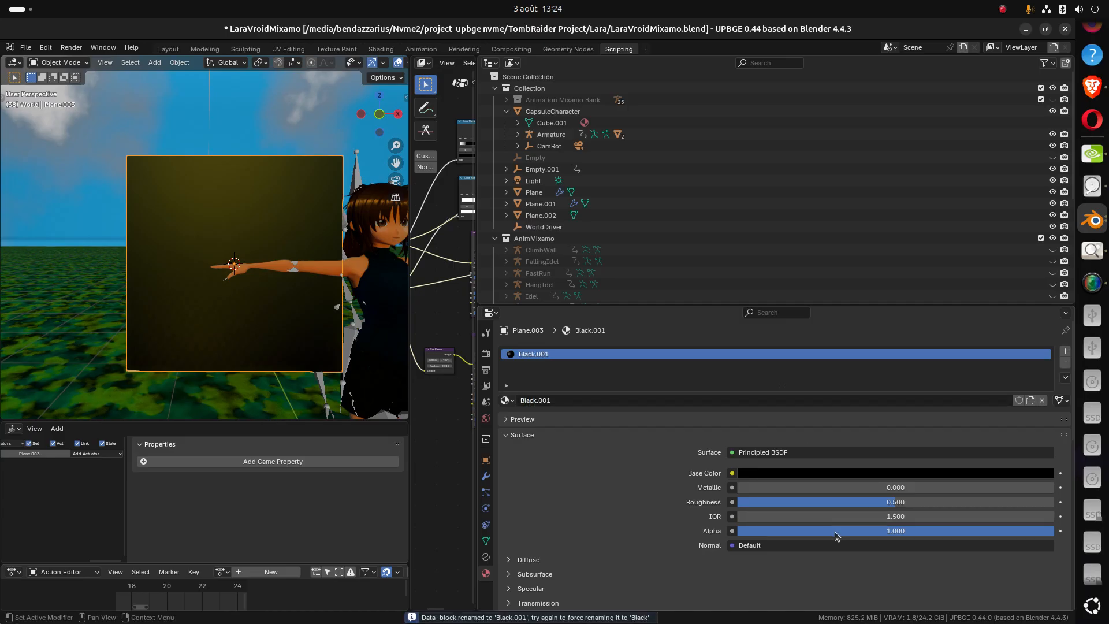
drag(895, 501, 1054, 503)
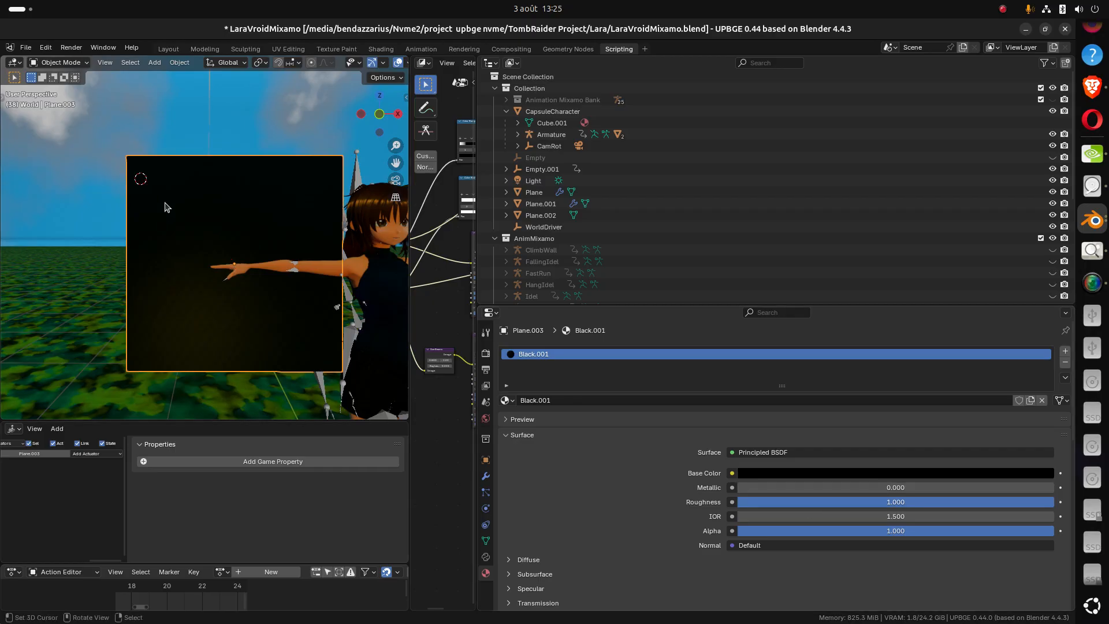
Move the black plane into a new collection named ExpressionPanel
key(shift+a)
key(m)
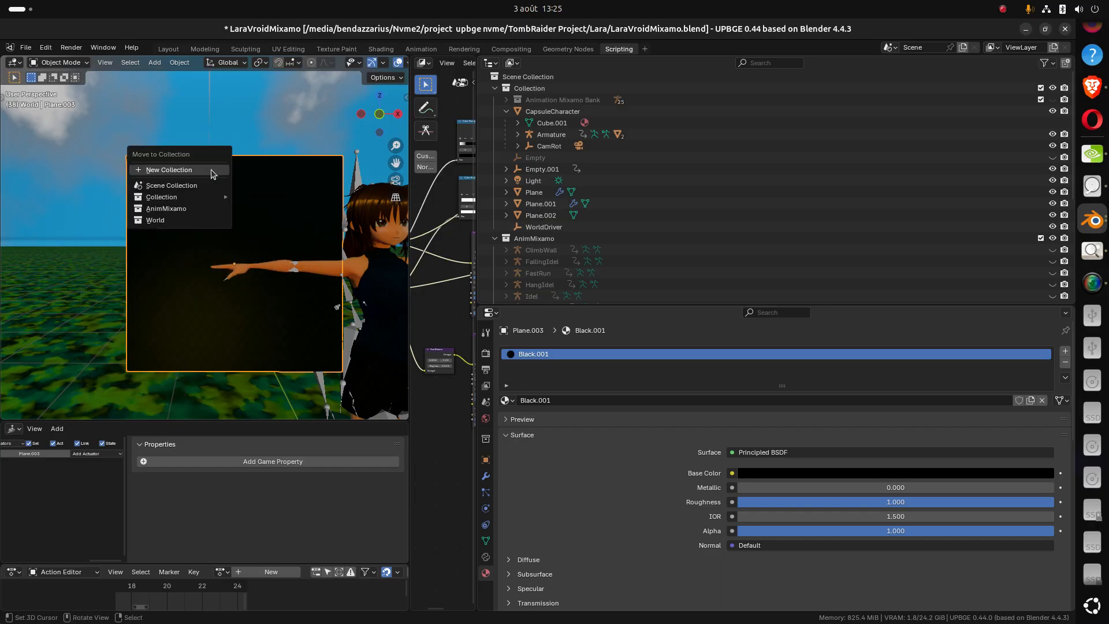
click(182, 172)
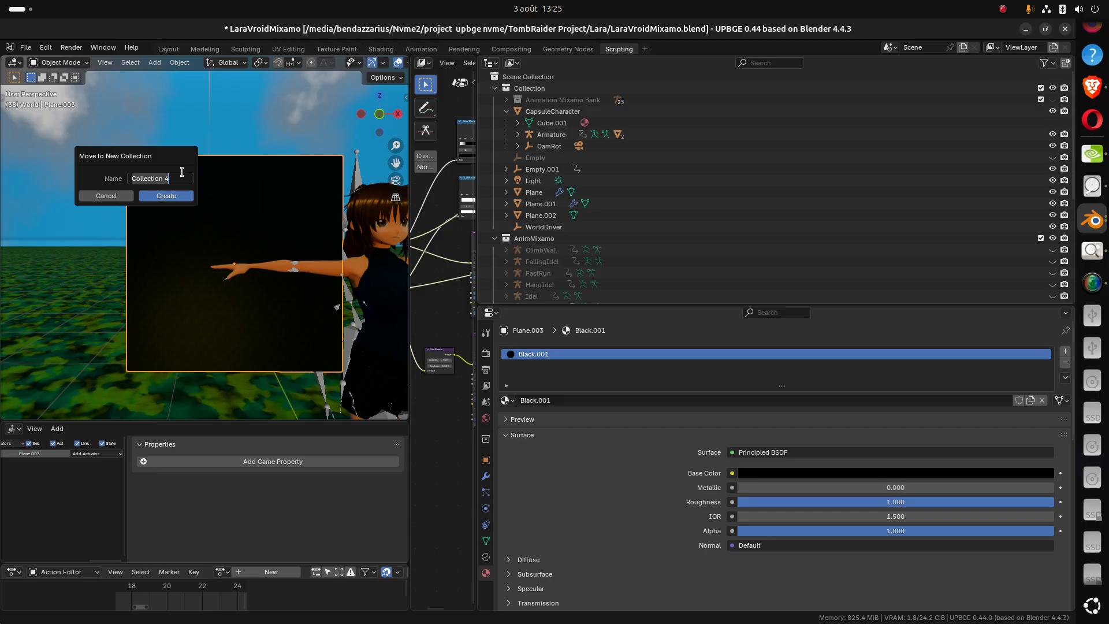
key(BackSpace)
text(ExpressionPanel)
key(Return)
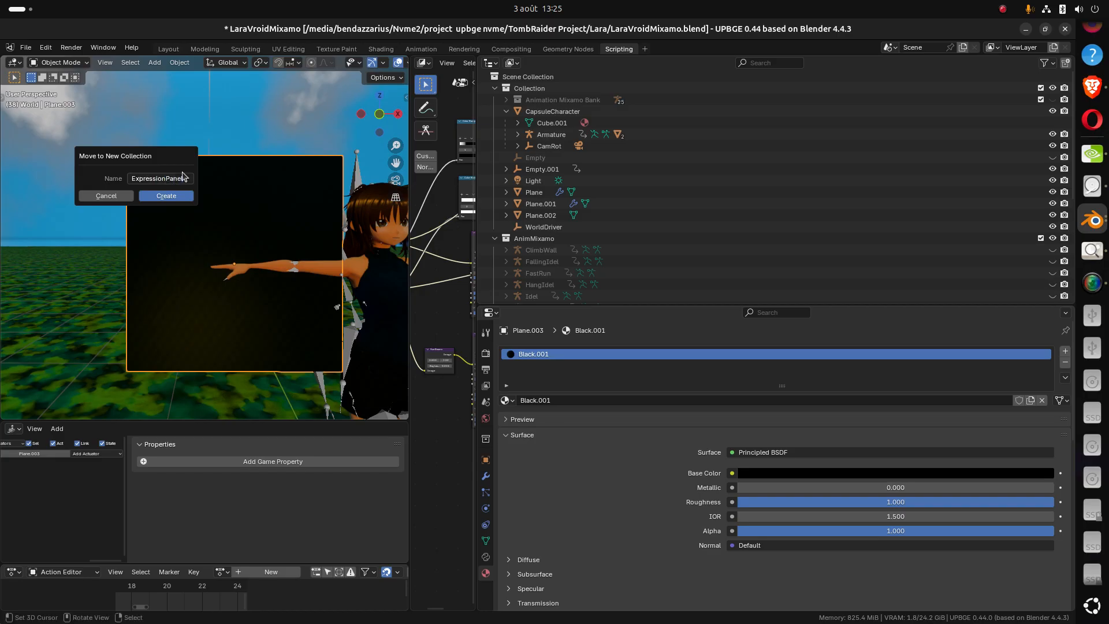
click(168, 196)
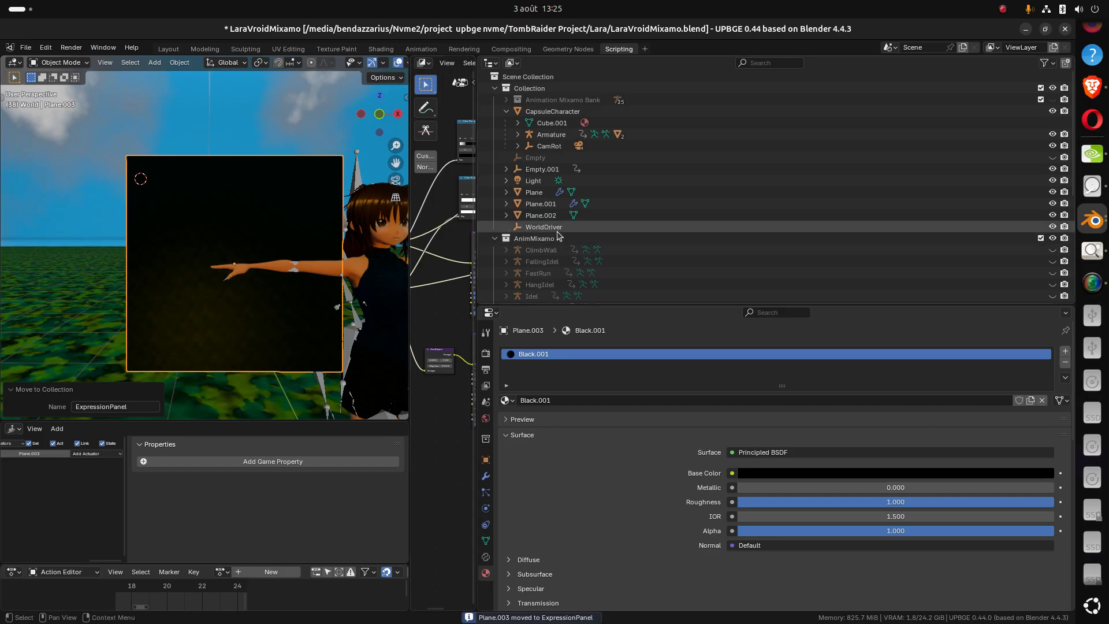
Rename the plane object in the ExpressionPanel collection as Panel
scroll(557, 234, down, 8)
click(554, 281)
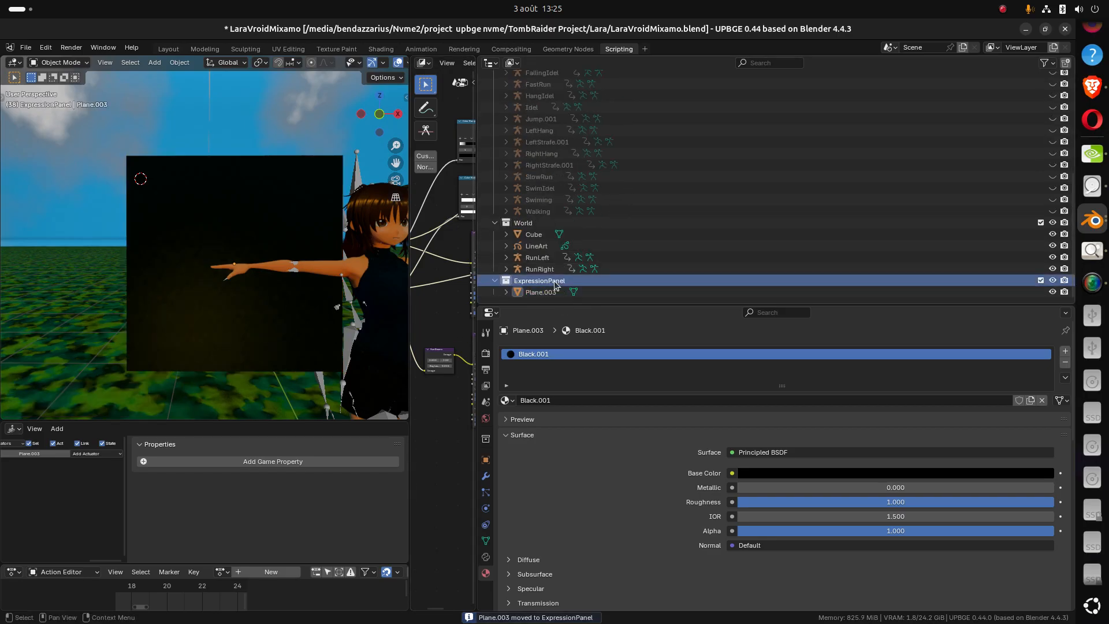
double_click(540, 292)
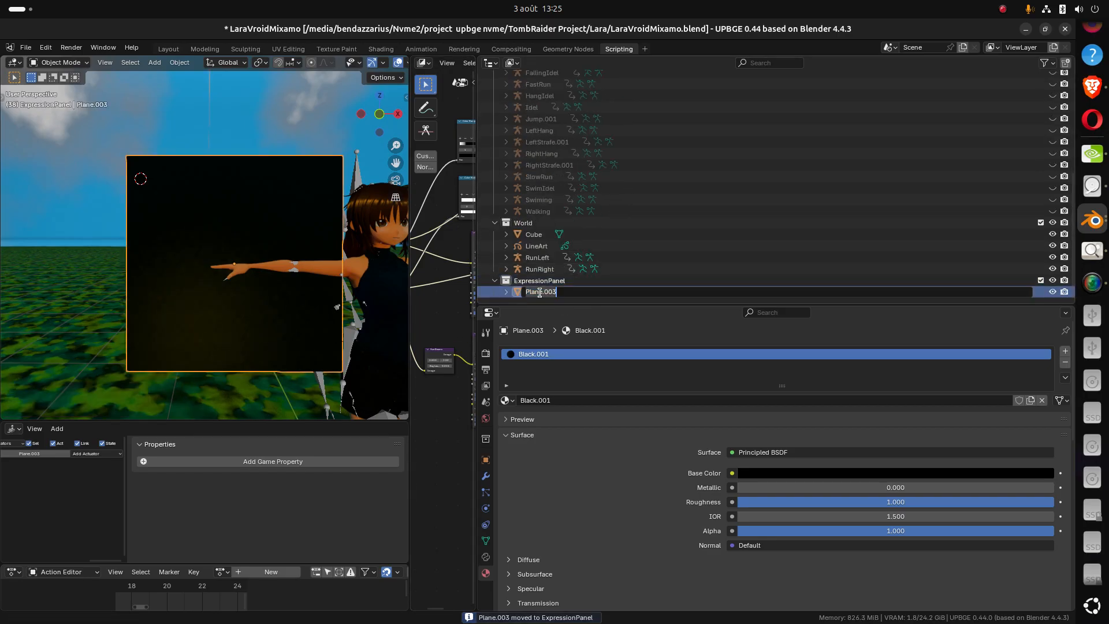
text(Panel)
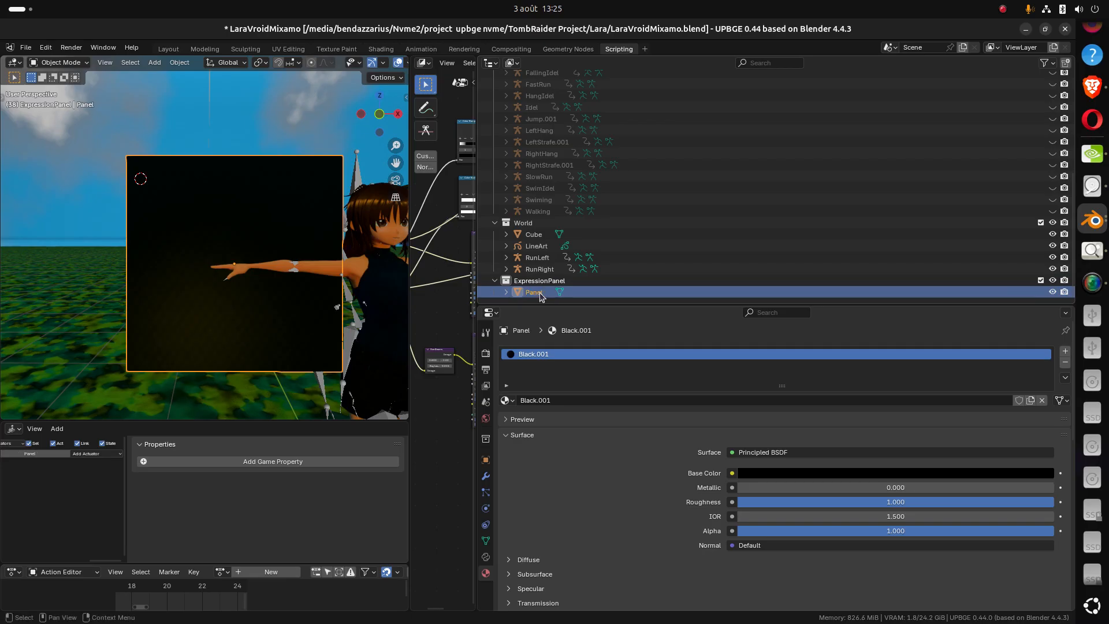
Create a nested collection inside ExpressionPanel and name it ExpressionDriver
click(556, 282)
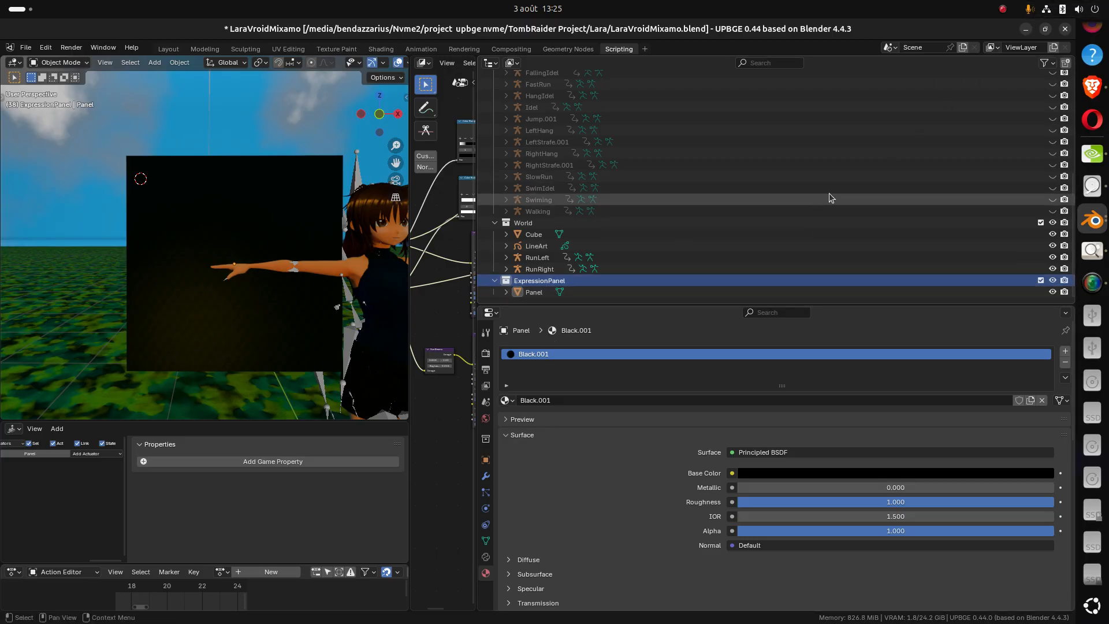
click(1065, 62)
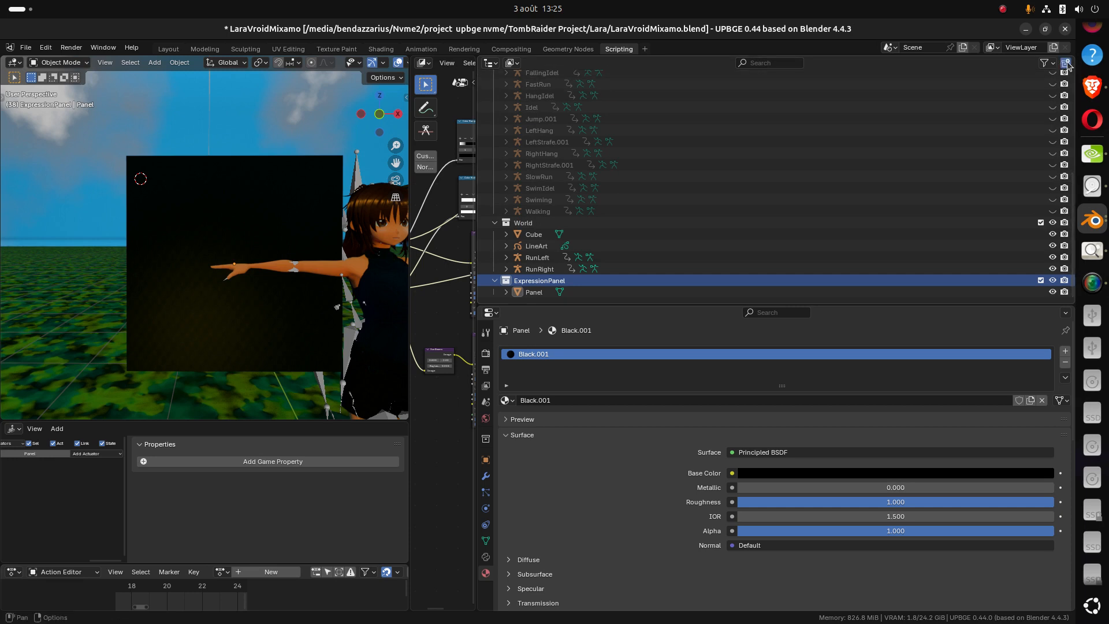
scroll(718, 272, down, 1)
double_click(579, 280)
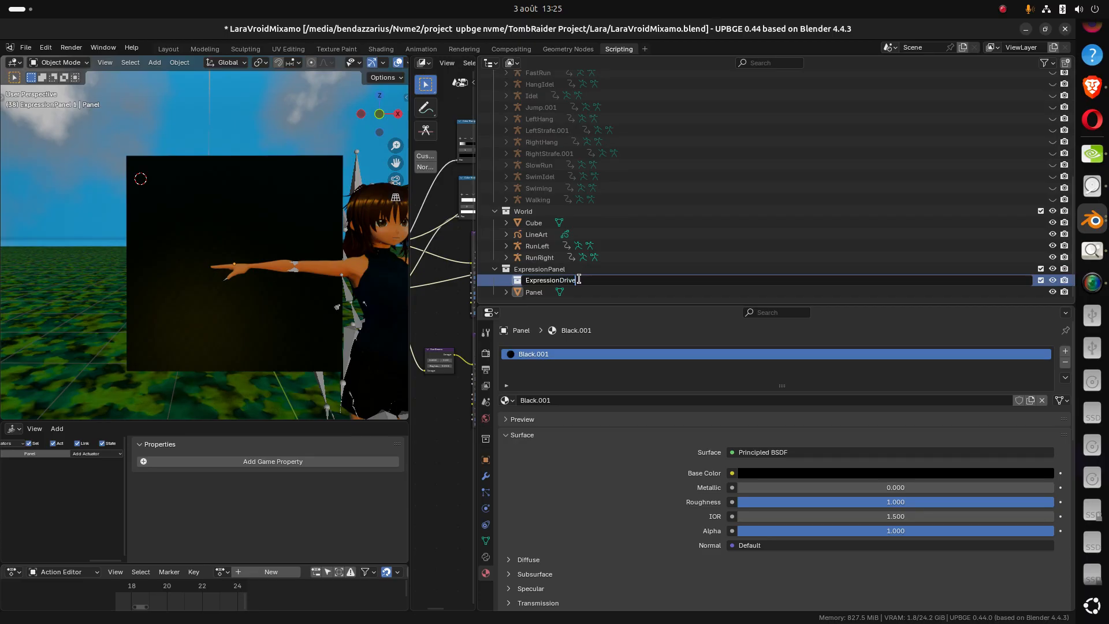
key(Return)
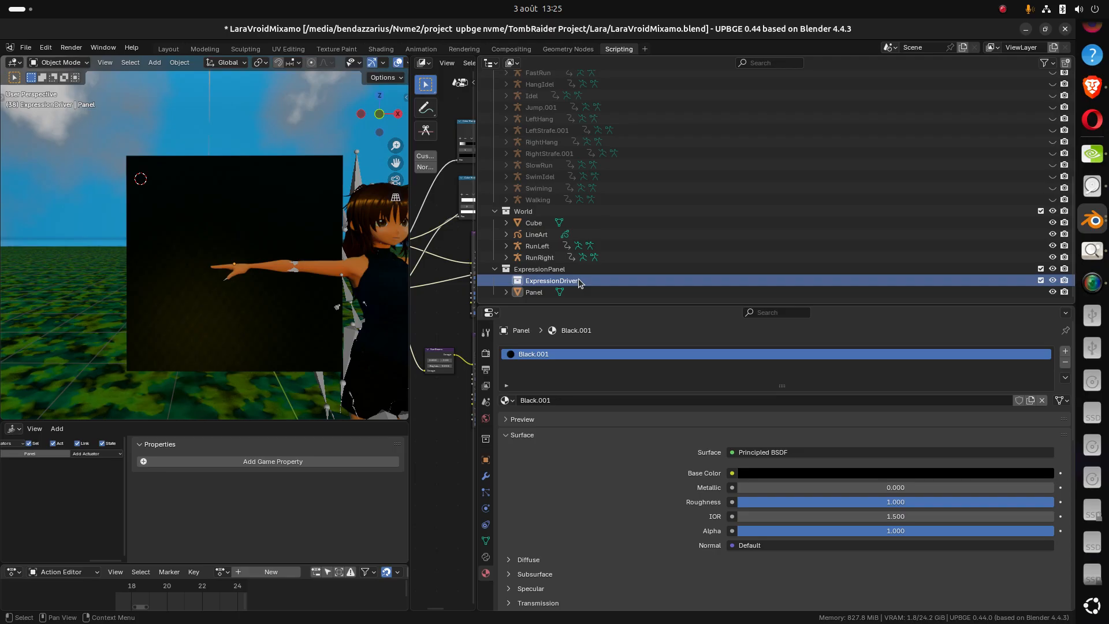
Place the 3D cursor near the panel's upper-left corner and add a text object there in the ExpressionDriver collection
click(536, 300)
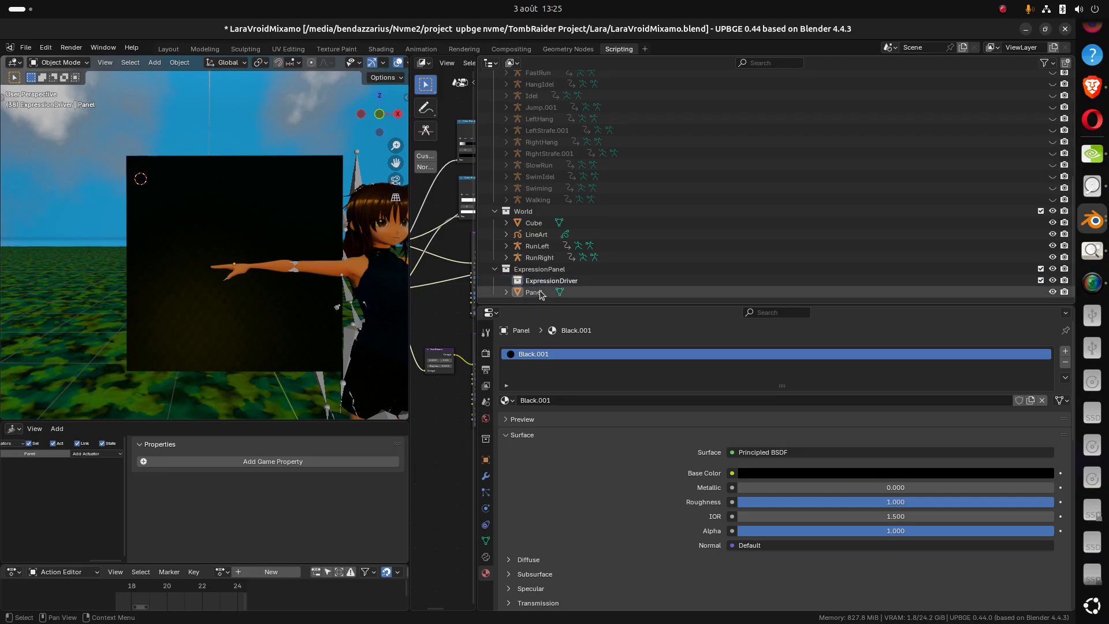
click(551, 281)
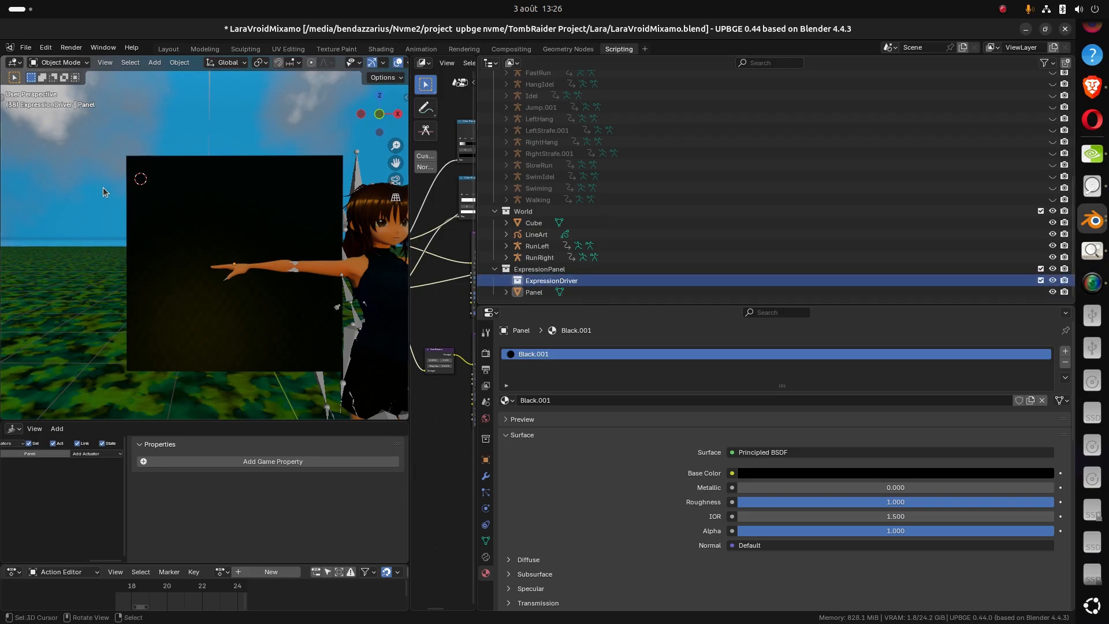
scroll(146, 215, up, 4)
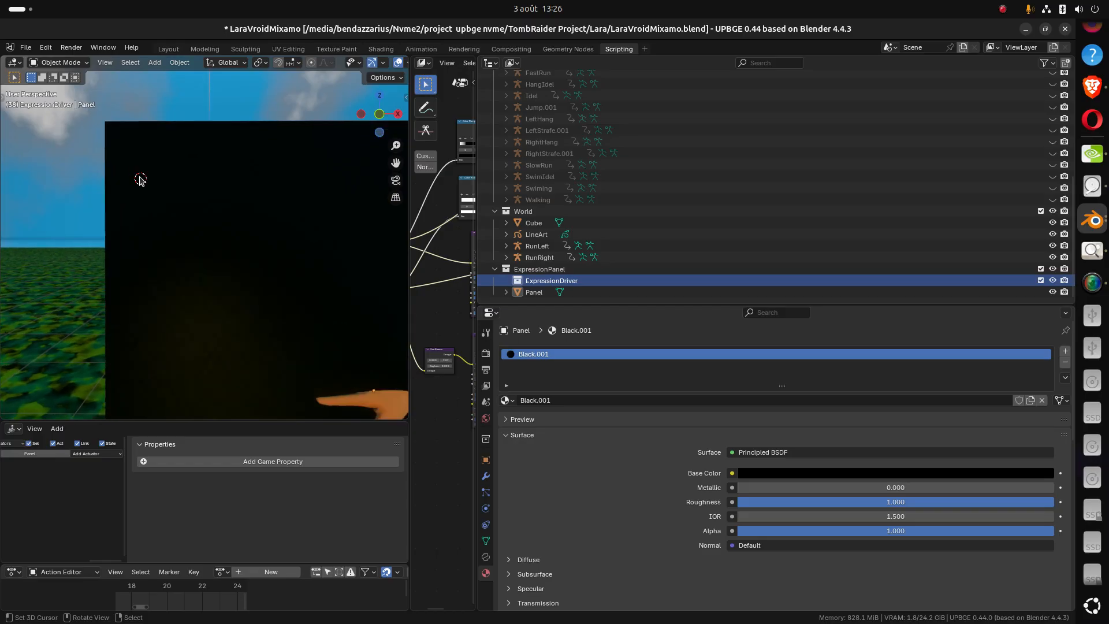
click(141, 211)
click(534, 293)
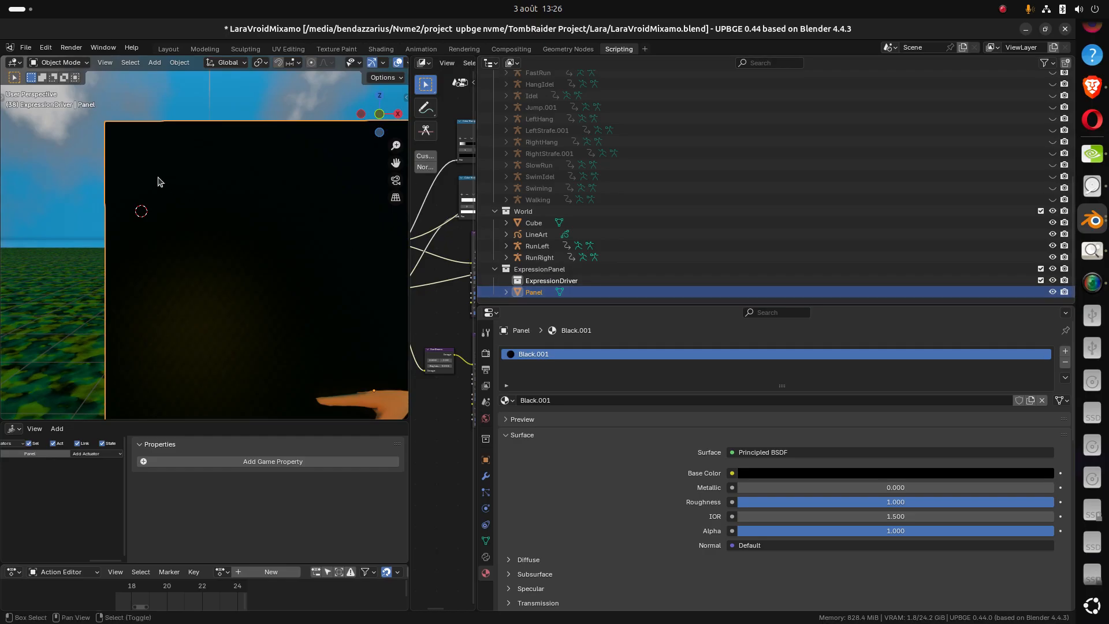
key(shift+a)
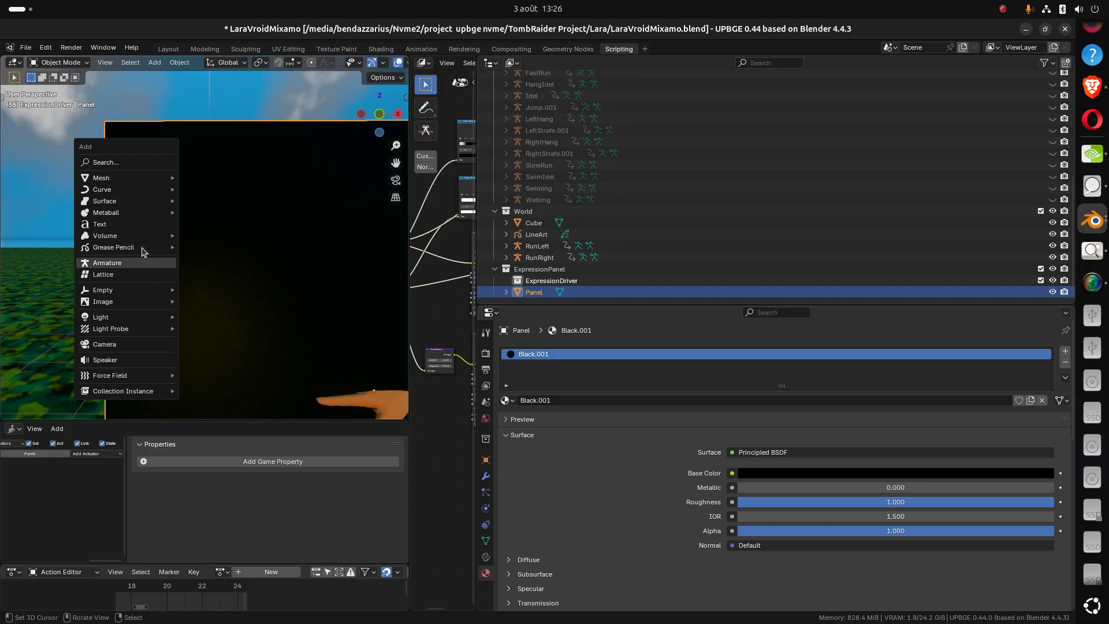
click(138, 224)
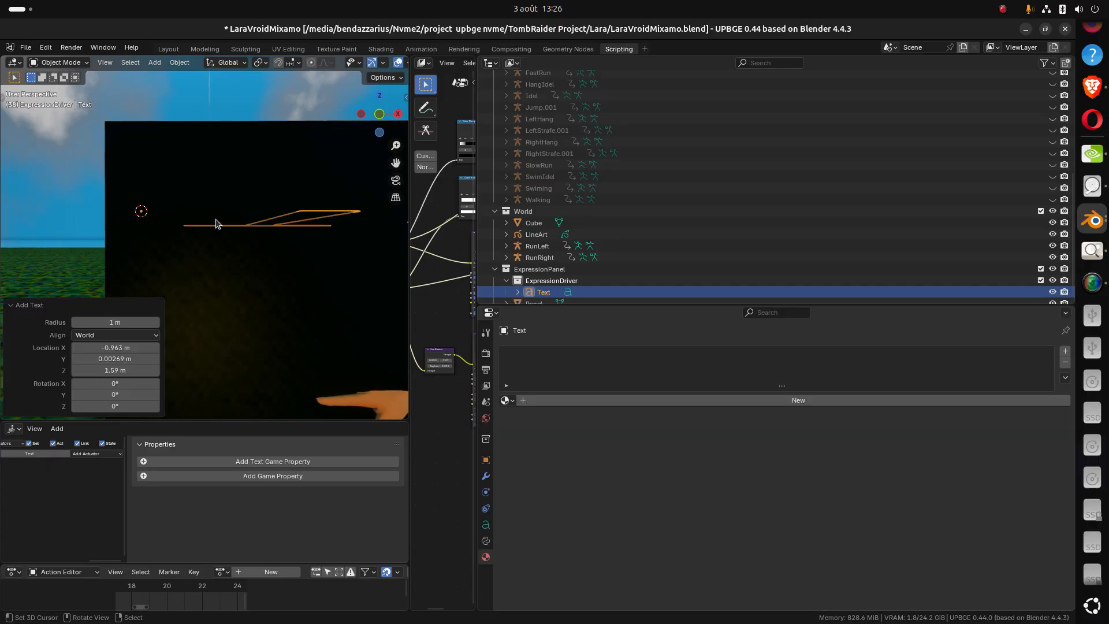
Rotate the new text object 90° about the global X axis and scale it uniformly to about 0.141
key(r)
text(x)
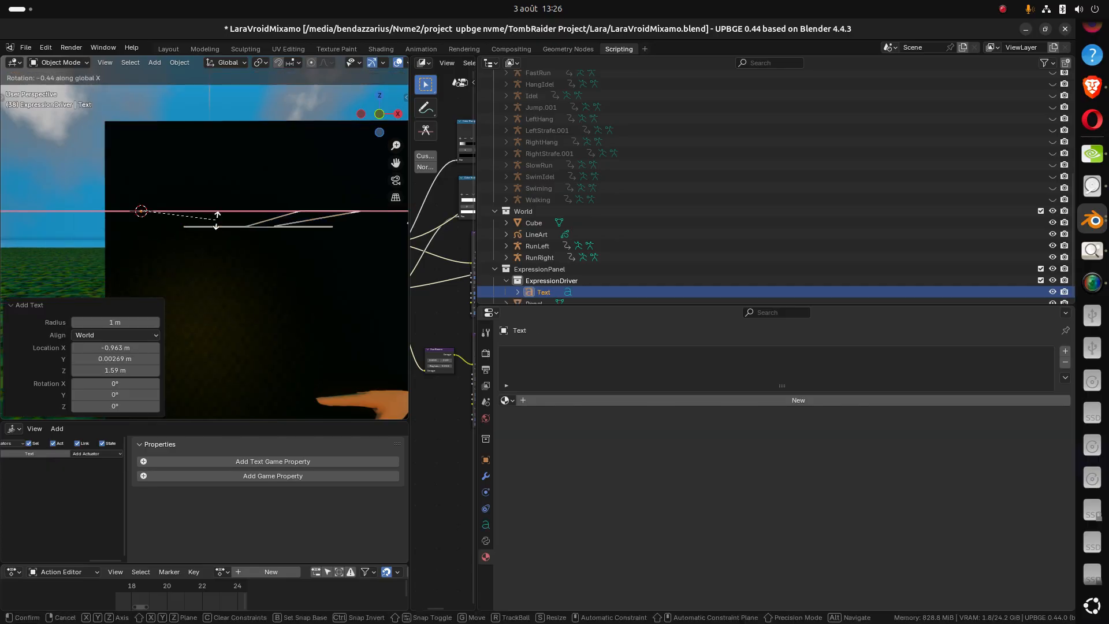
text(90)
key(Return)
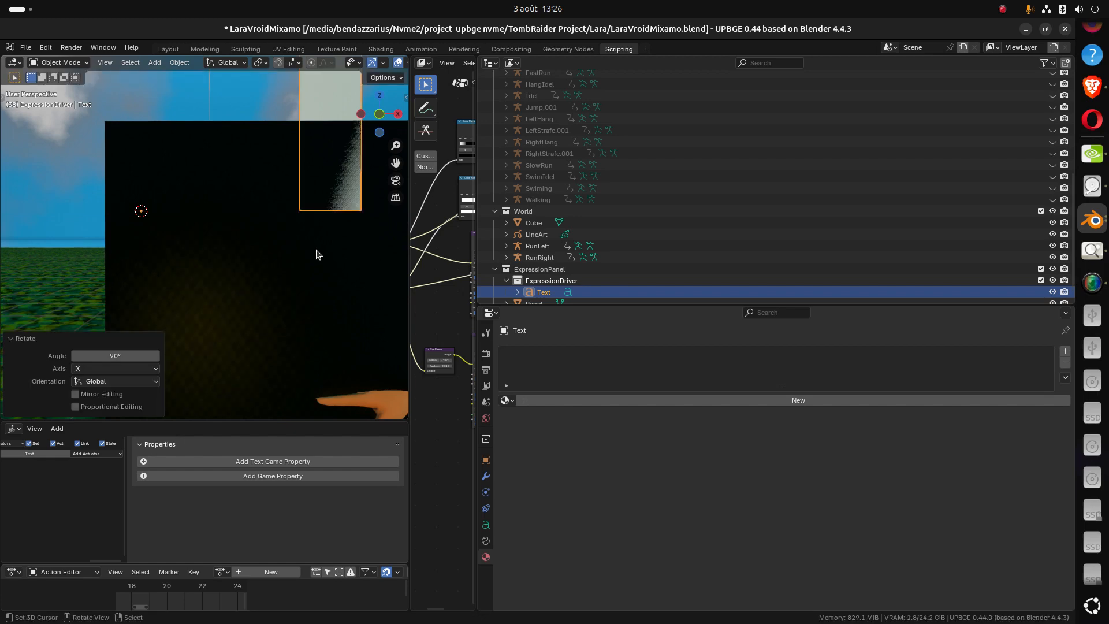
key(s)
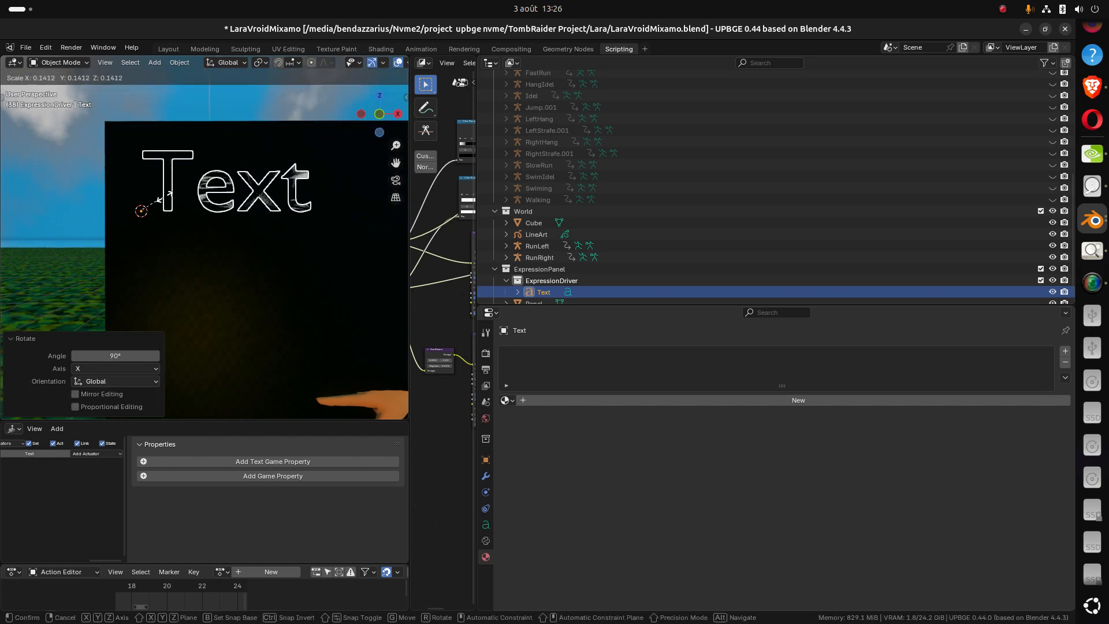
click(171, 200)
Move the text object about -0.0098 m along the global Y axis, in front of the panel
middle_drag(173, 227, 254, 254)
key(g)
key(y)
click(285, 244)
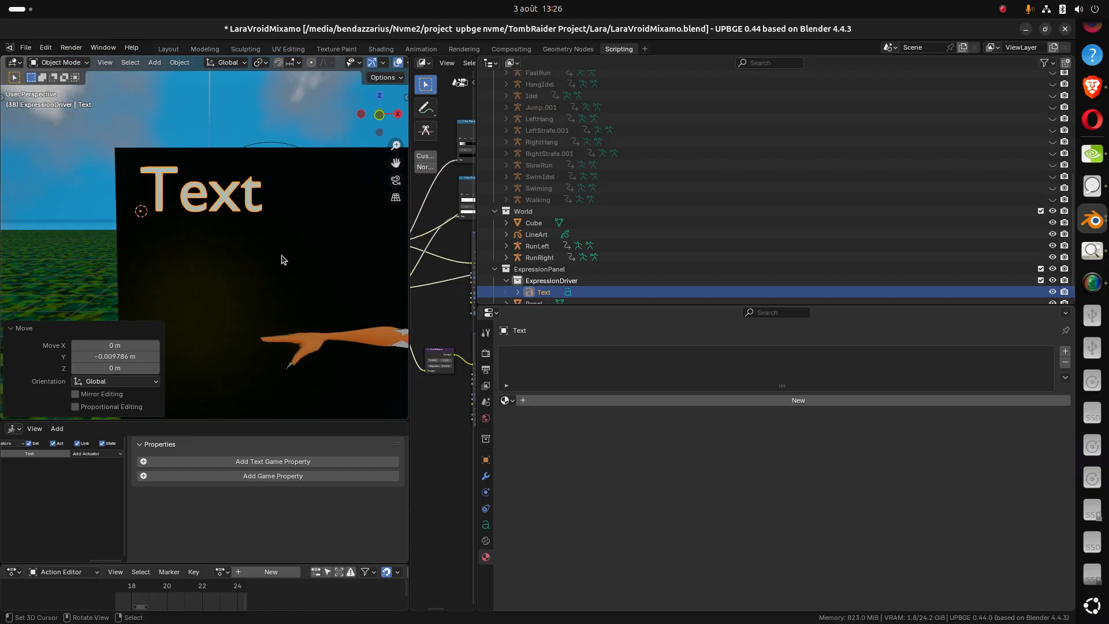
Replace the text object's default wording with "FaceExpretion"
key(Tab)
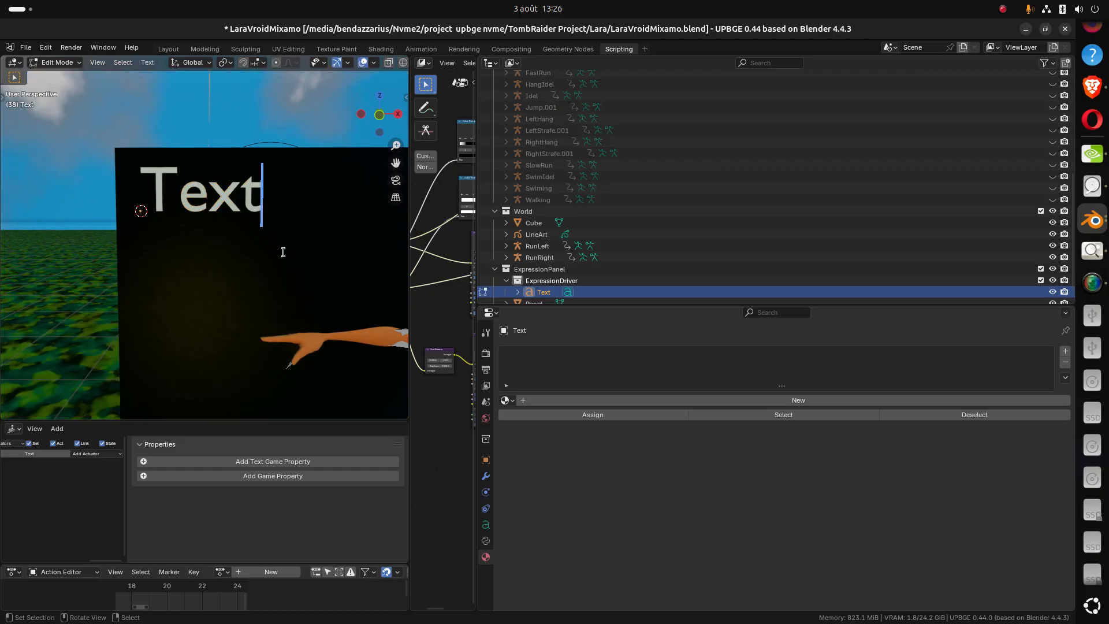
key(BackSpace)
key(BackSpace)
key(BackSpace)
key(BackSpace)
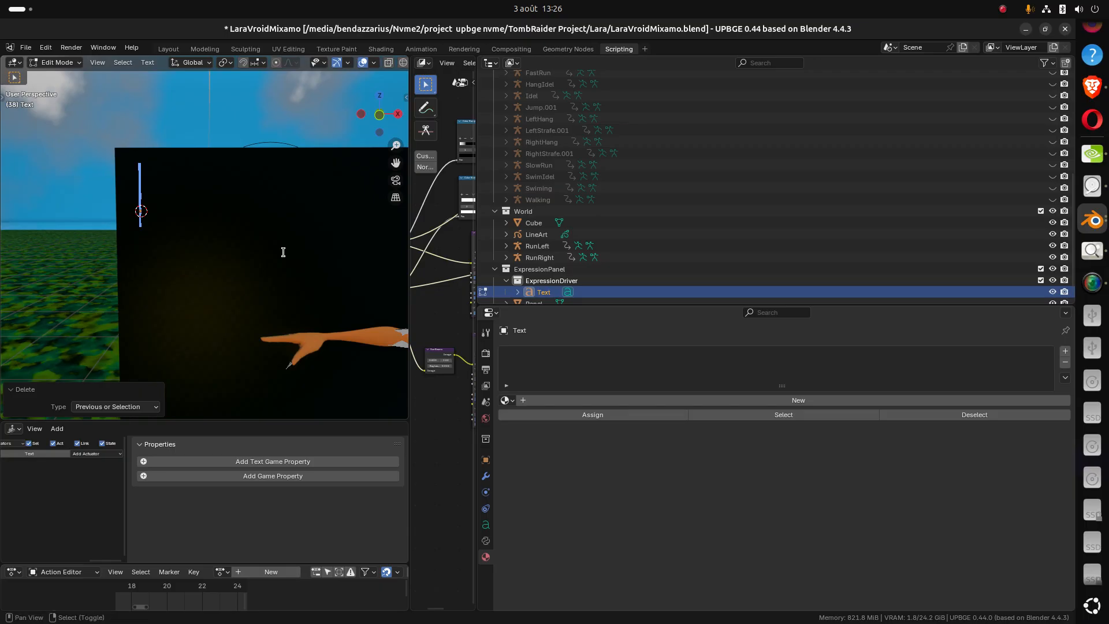
text(Face)
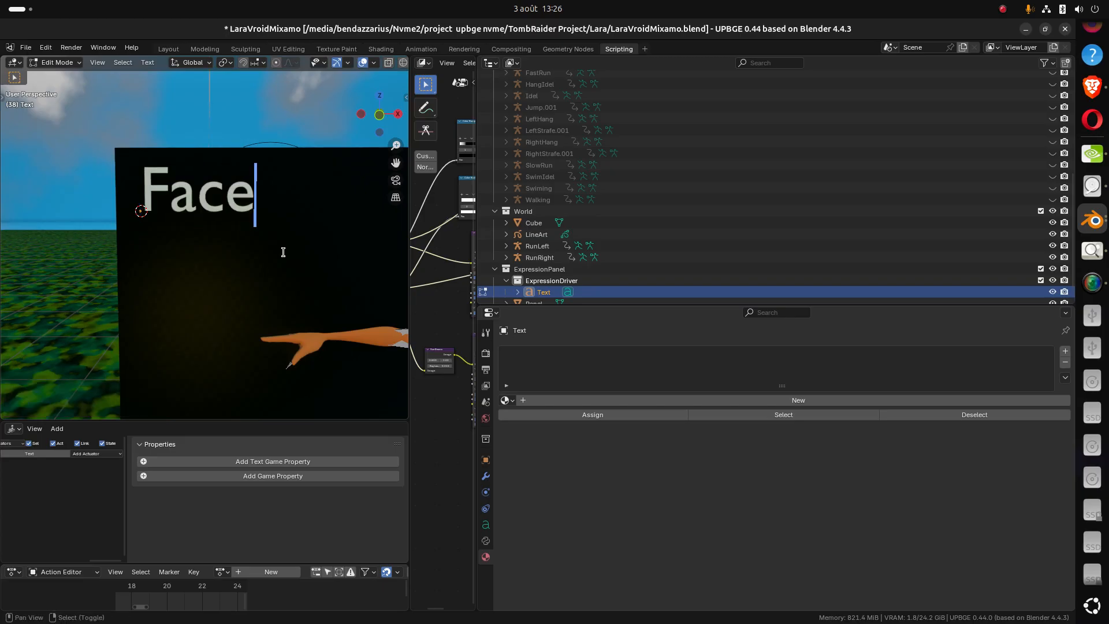
text(Exp)
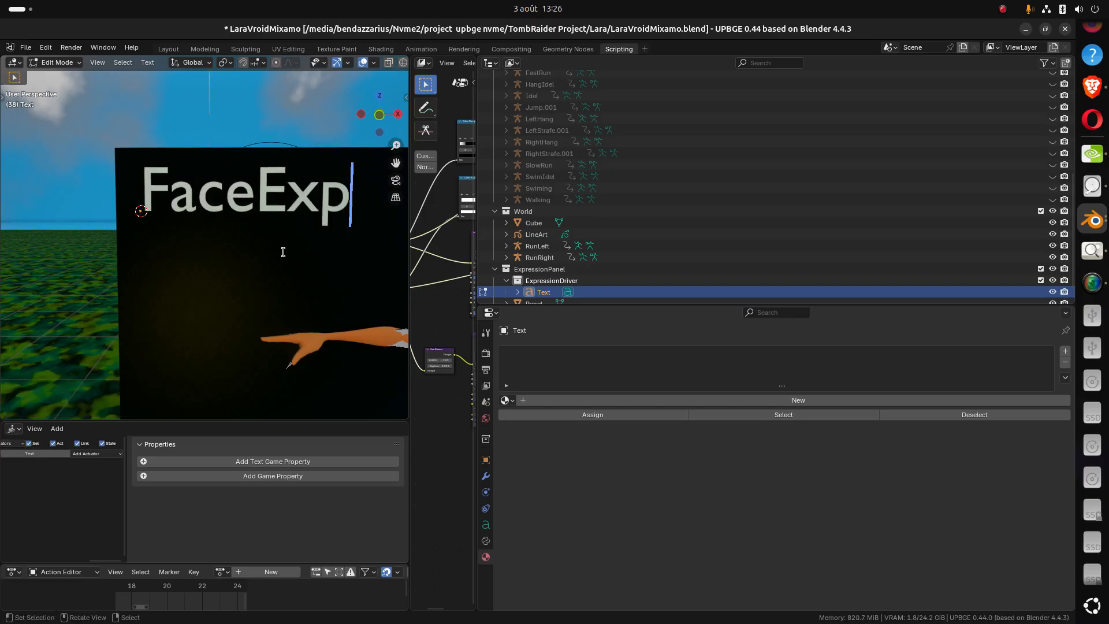
text(res)
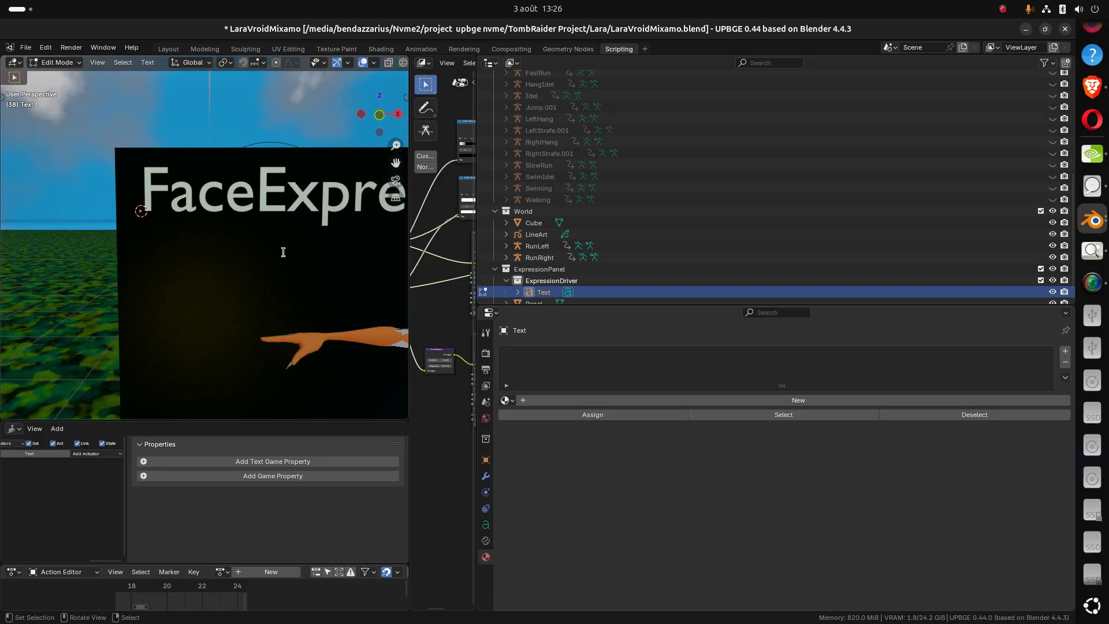
key(BackSpace)
text(s)
key(Return)
key(Tab)
Scale the FaceExpretion text uniformly by about 0.896 and move it about -0.0012 m along the global Y axis
scroll(284, 255, down, 3)
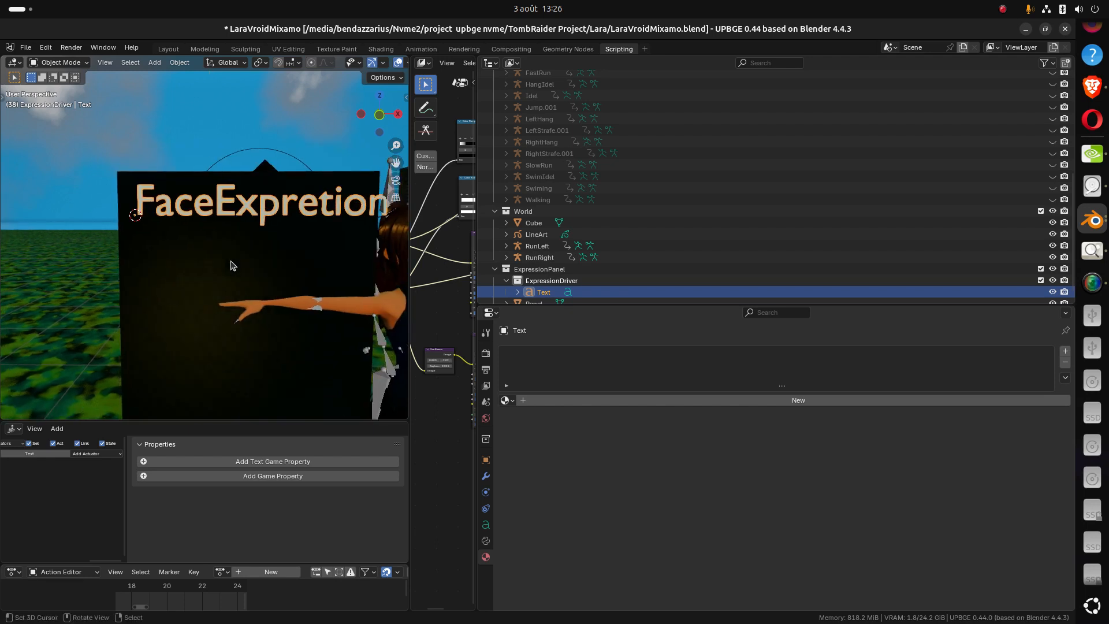
key(s)
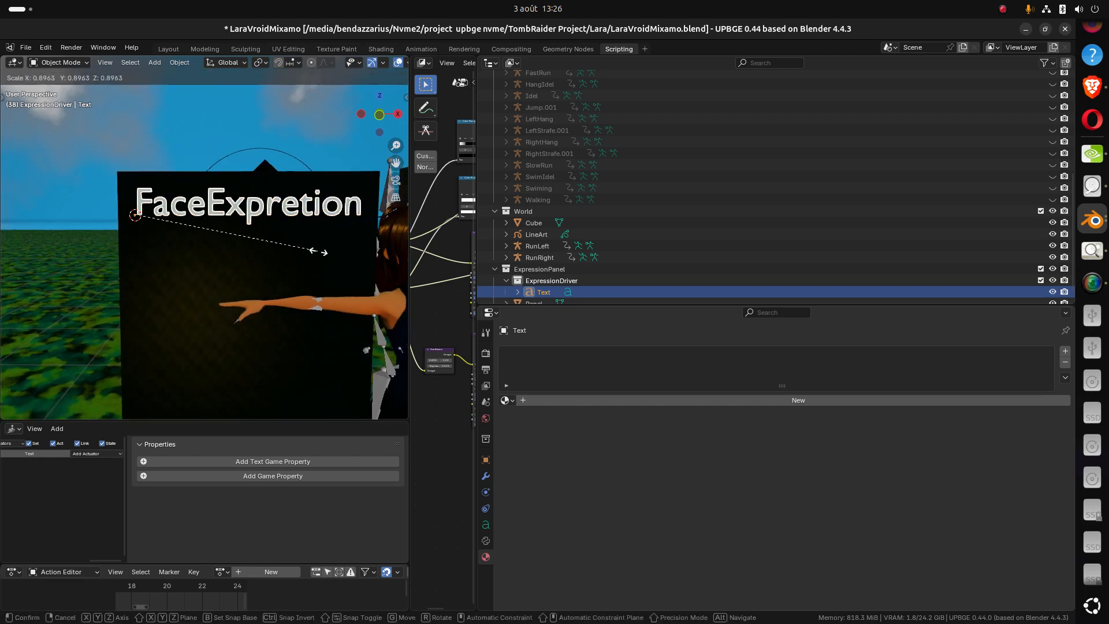
click(321, 254)
middle_drag(265, 256, 307, 239)
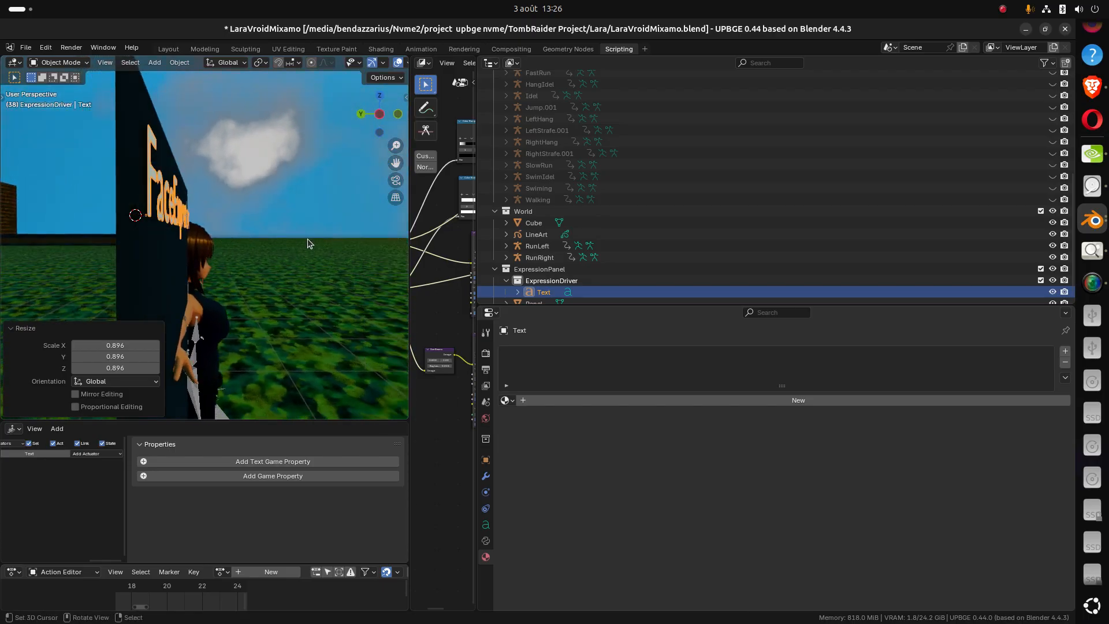
key(g)
key(y)
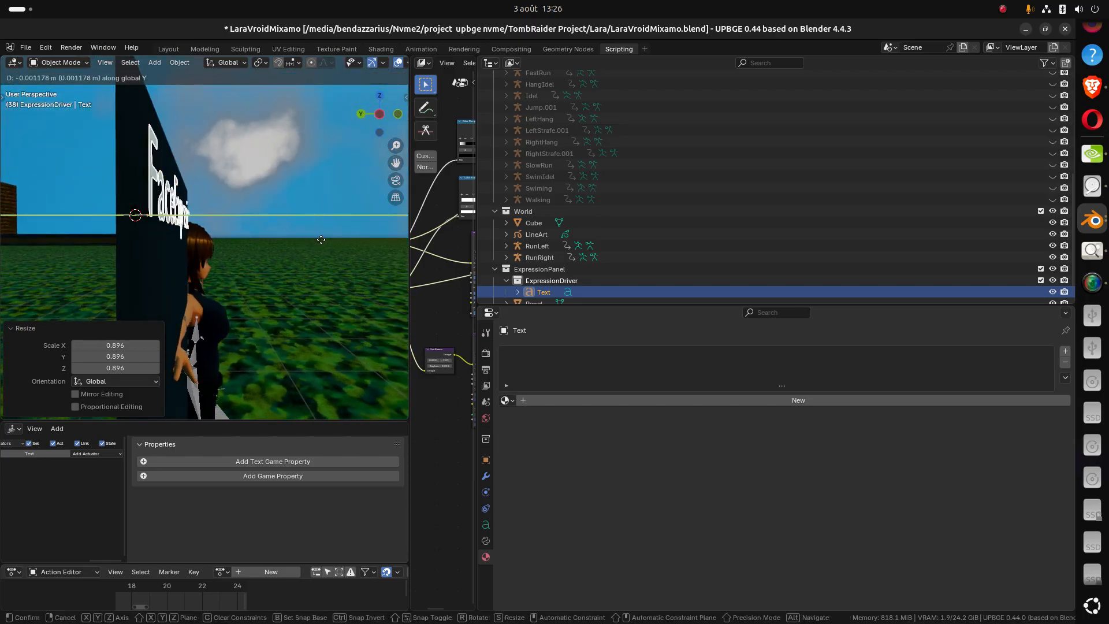
click(313, 240)
Parent the FaceExpretion text to the Panel object using Object (Keep Transform)
middle_drag(313, 240, 165, 252)
scroll(208, 241, down, 4)
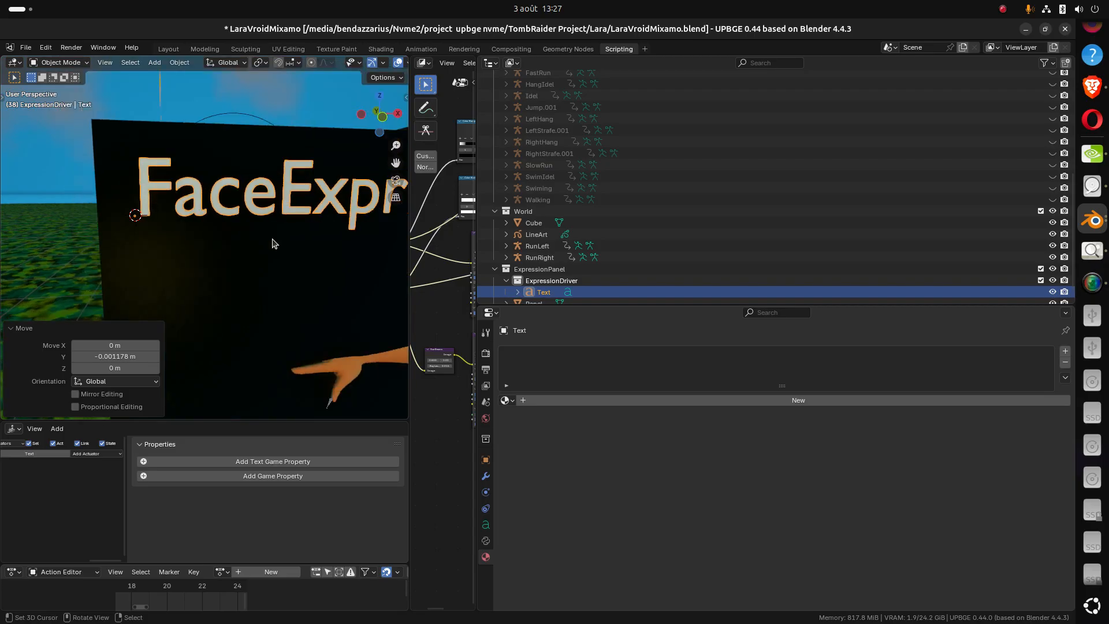
mouse_move(163, 184)
middle_down()
mouse_move(161, 230)
mouse_move(162, 189)
middle_up()
click(112, 133)
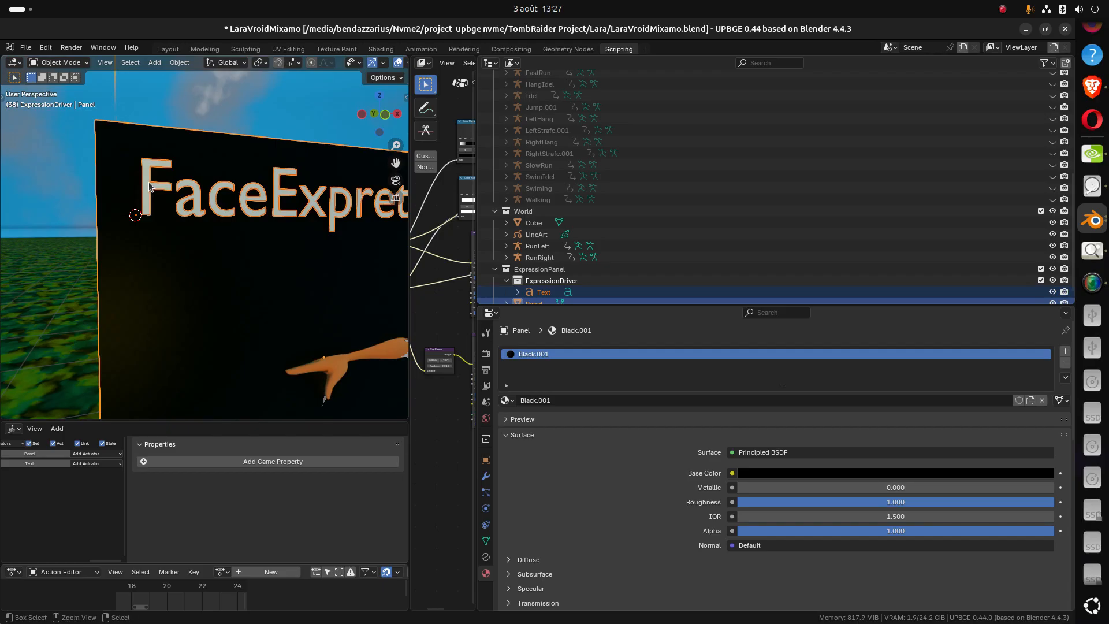
key(ctrl+p)
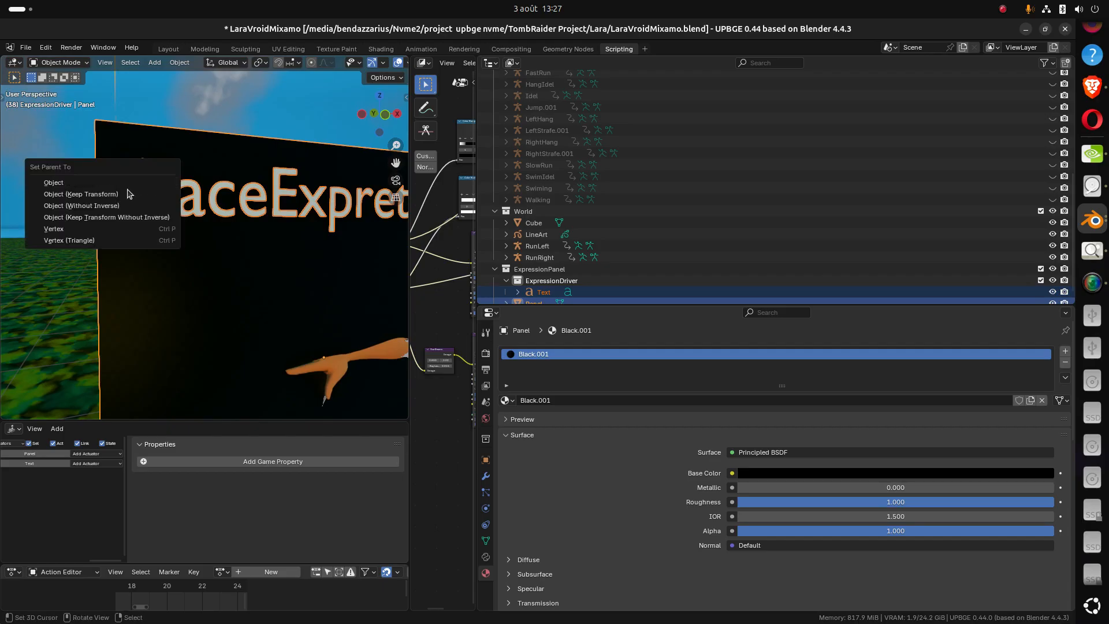
click(126, 192)
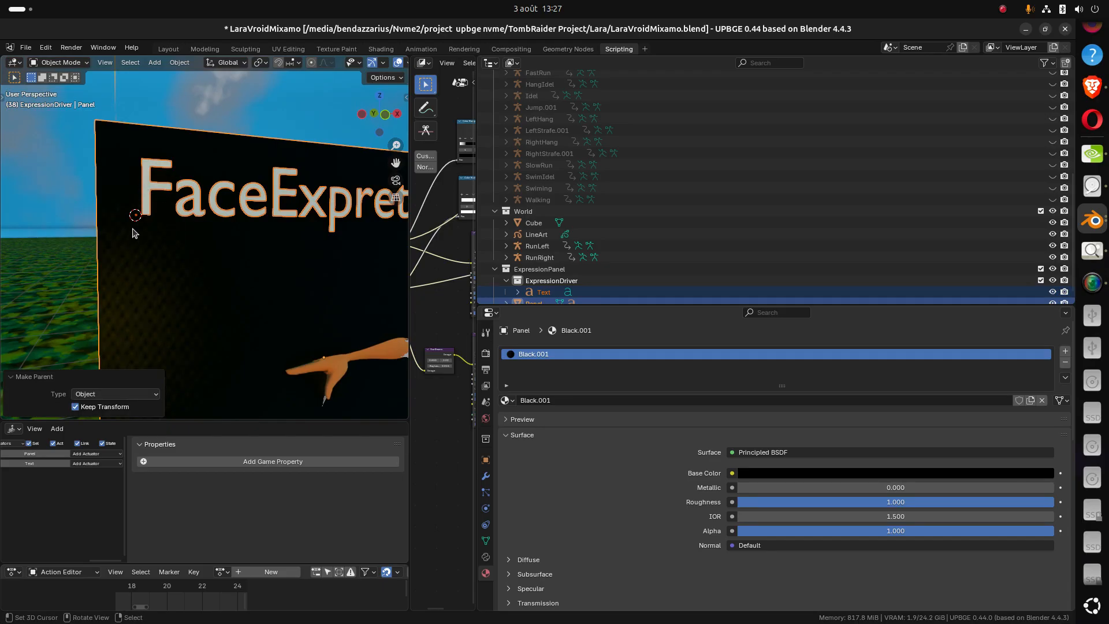
middle_drag(145, 234, 127, 256)
right_click(127, 255)
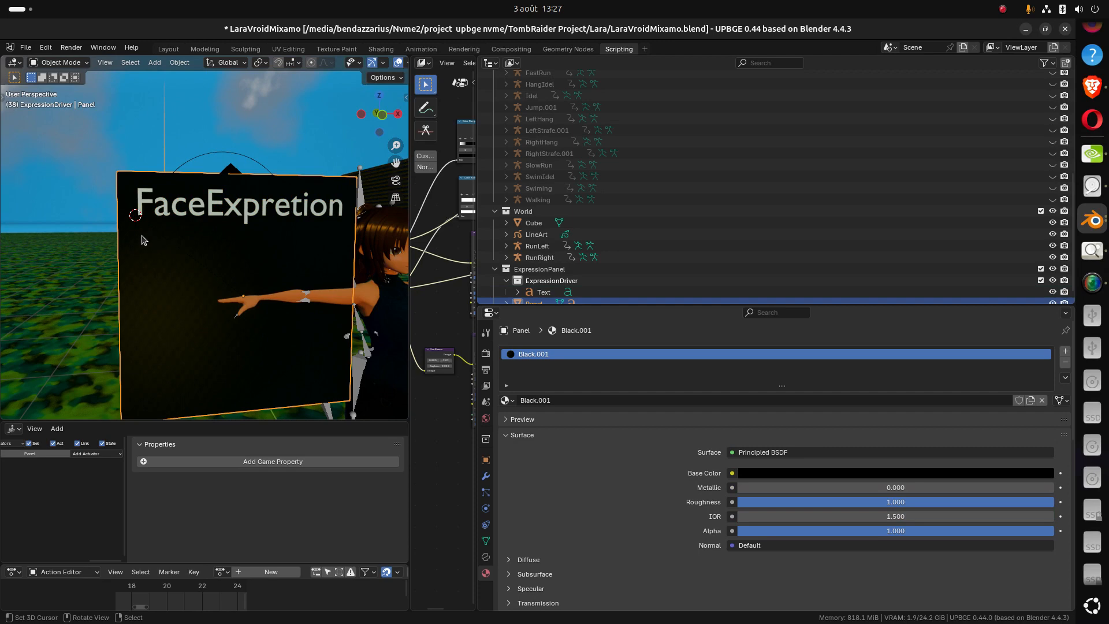
Try moving the Panel object to check that its parented title text follows
key(g)
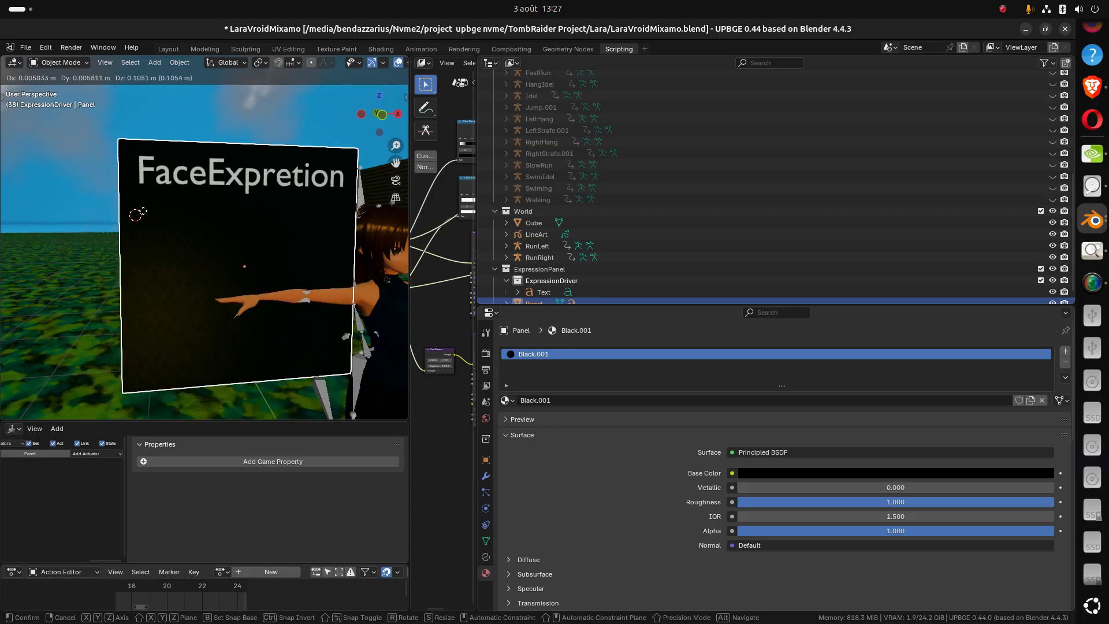
click(139, 230)
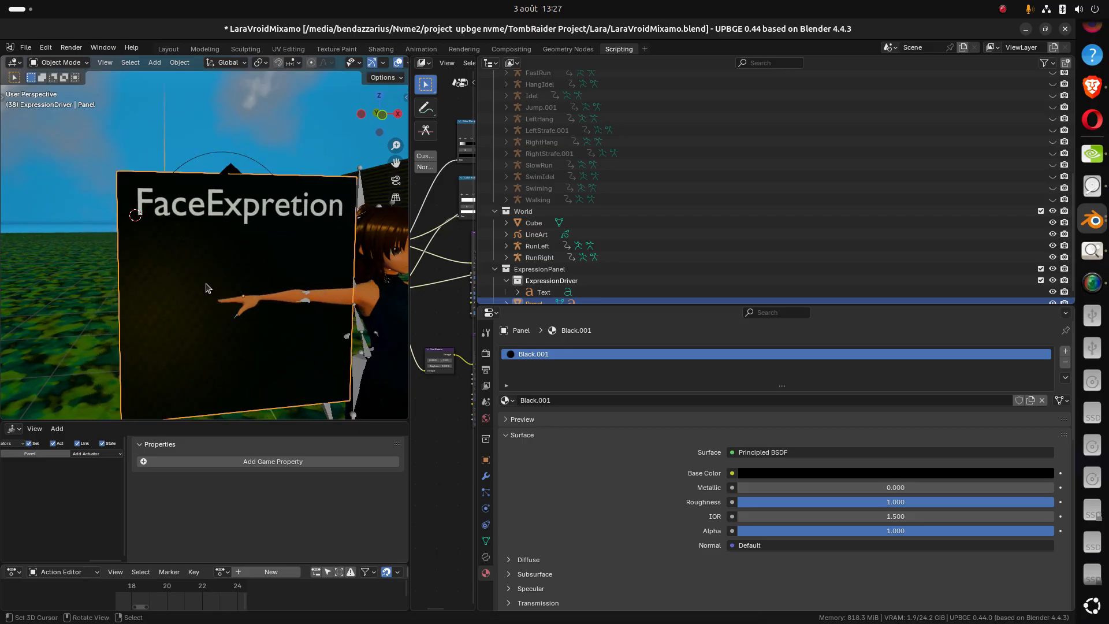
scroll(206, 283, up, 2)
scroll(226, 283, down, 2)
Move the FaceExpretion text object from the ExpressionDriver collection into the ExpressionPanel collection
middle_drag(226, 284, 188, 243)
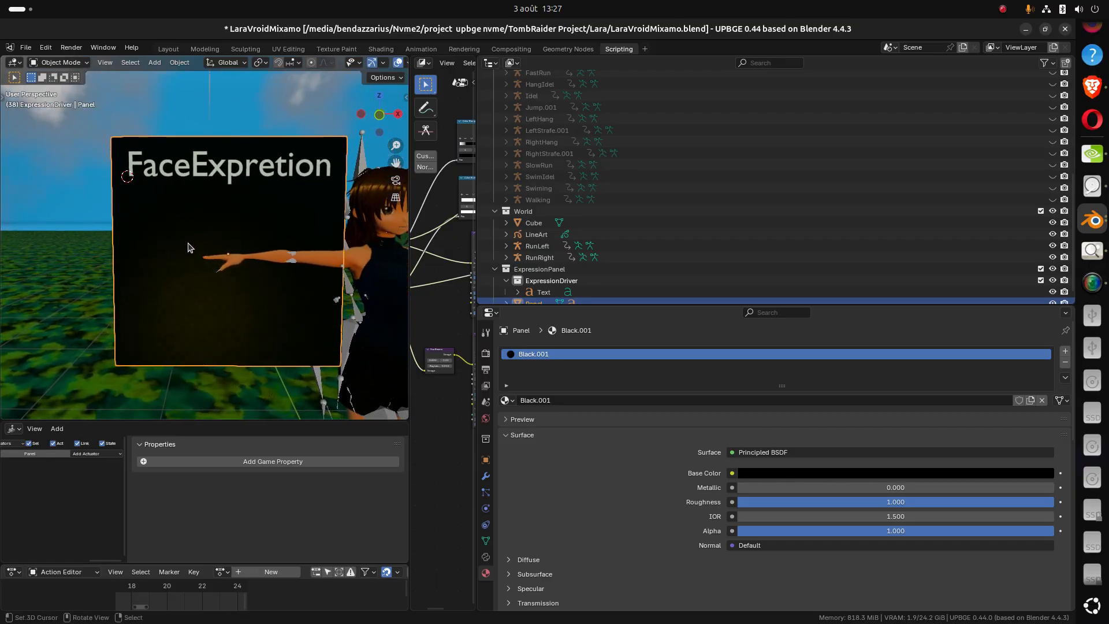
click(183, 171)
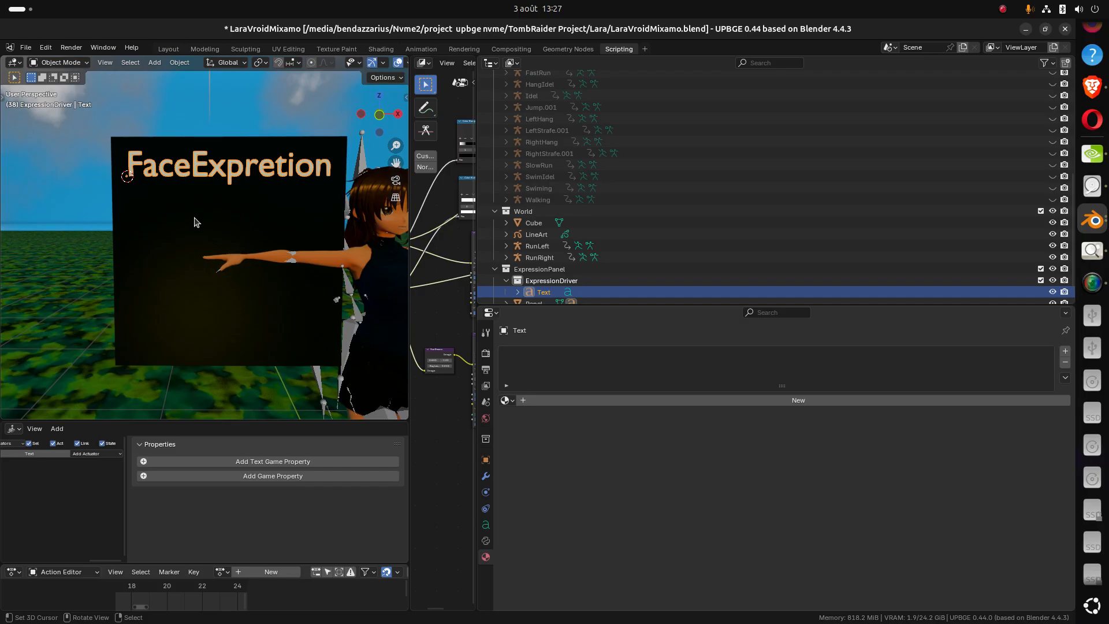
middle_drag(484, 239, 484, 227)
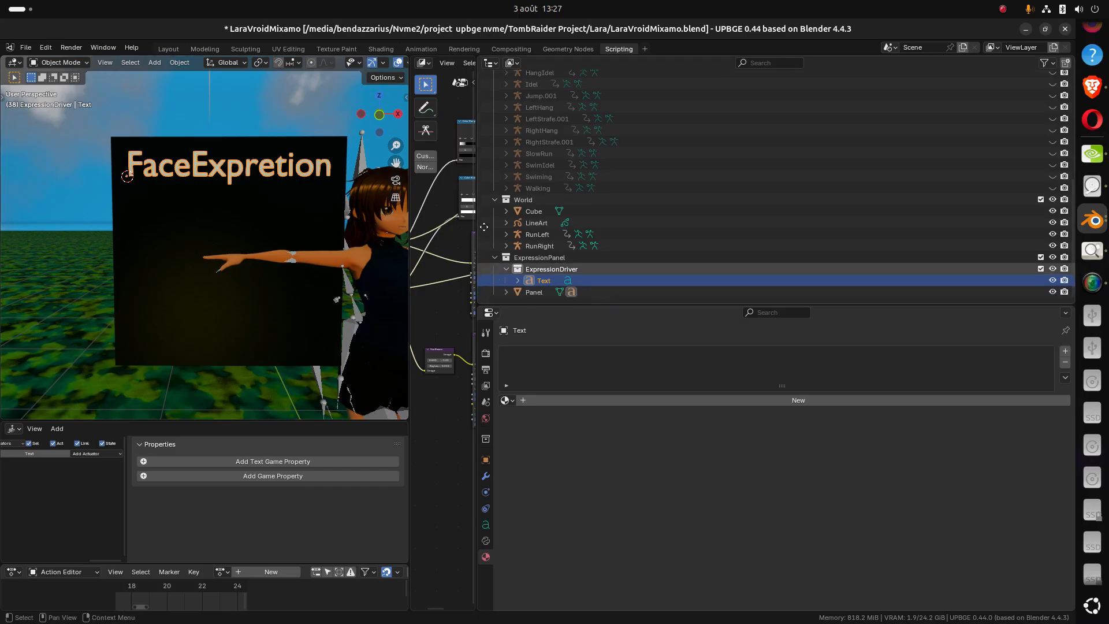
drag(538, 280, 531, 258)
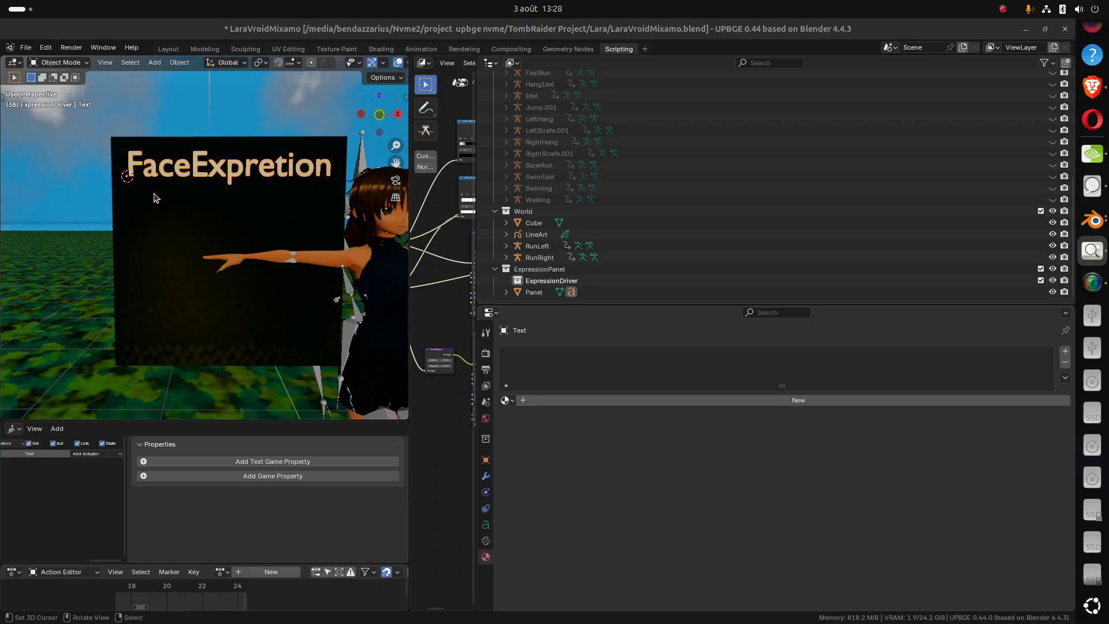
Duplicate the FaceExpretion text and place the copy about -0.101 m along the global Z axis, below the title
right_click(182, 175)
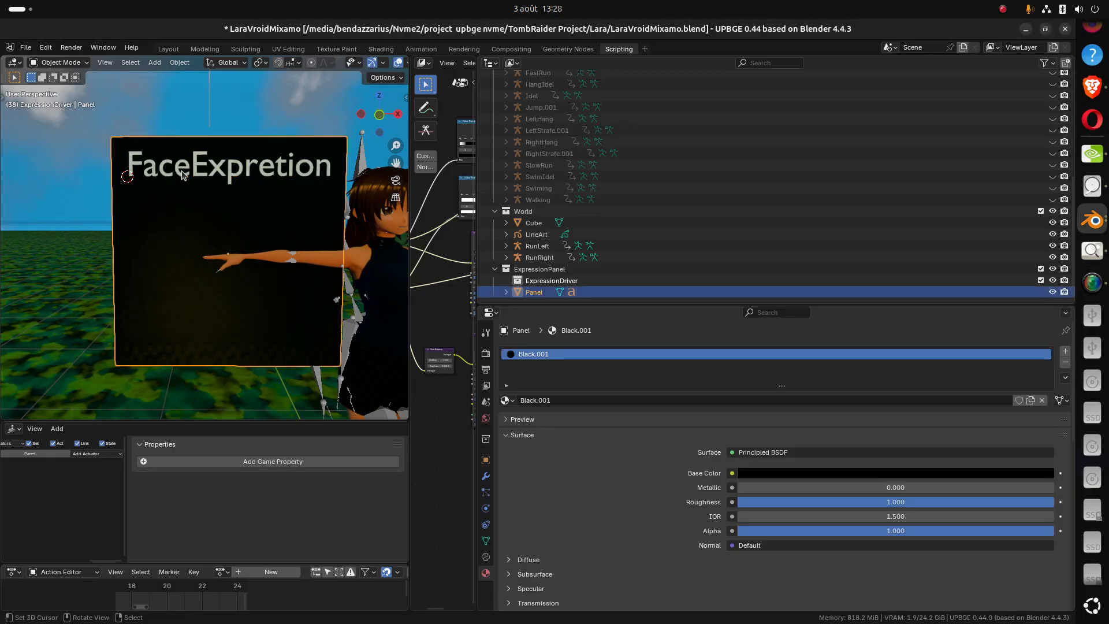
right_click(183, 175)
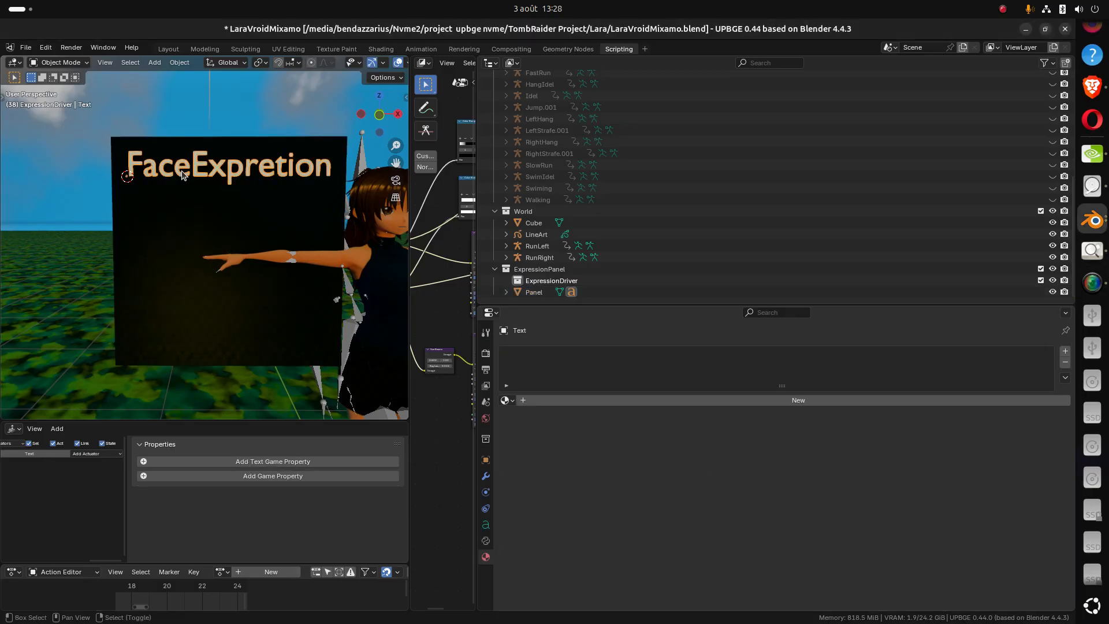
key(shift+d)
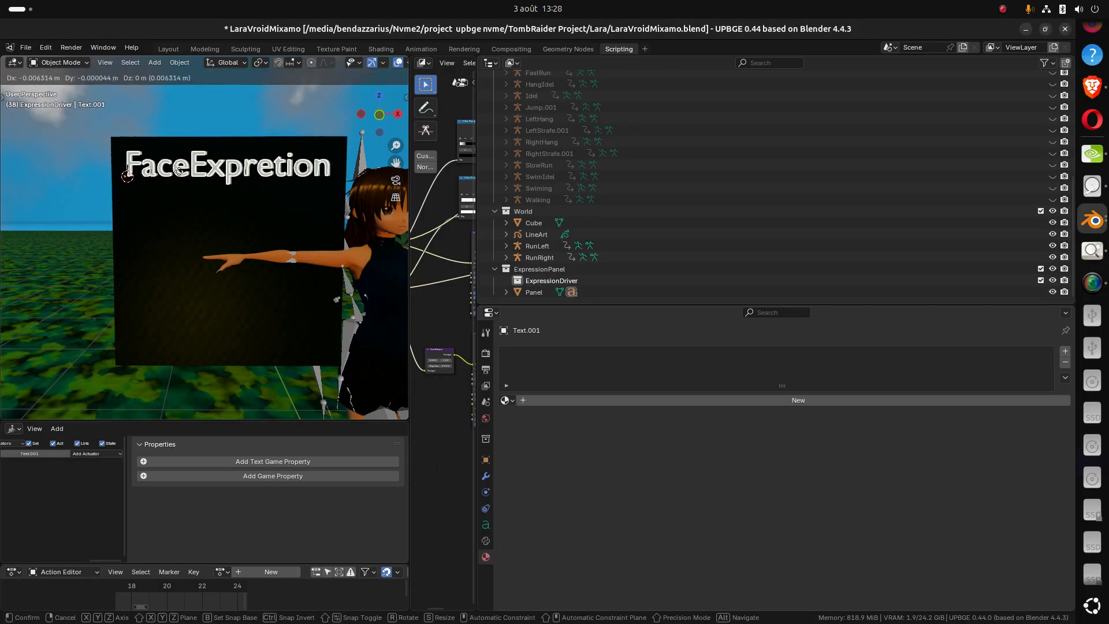
key(z)
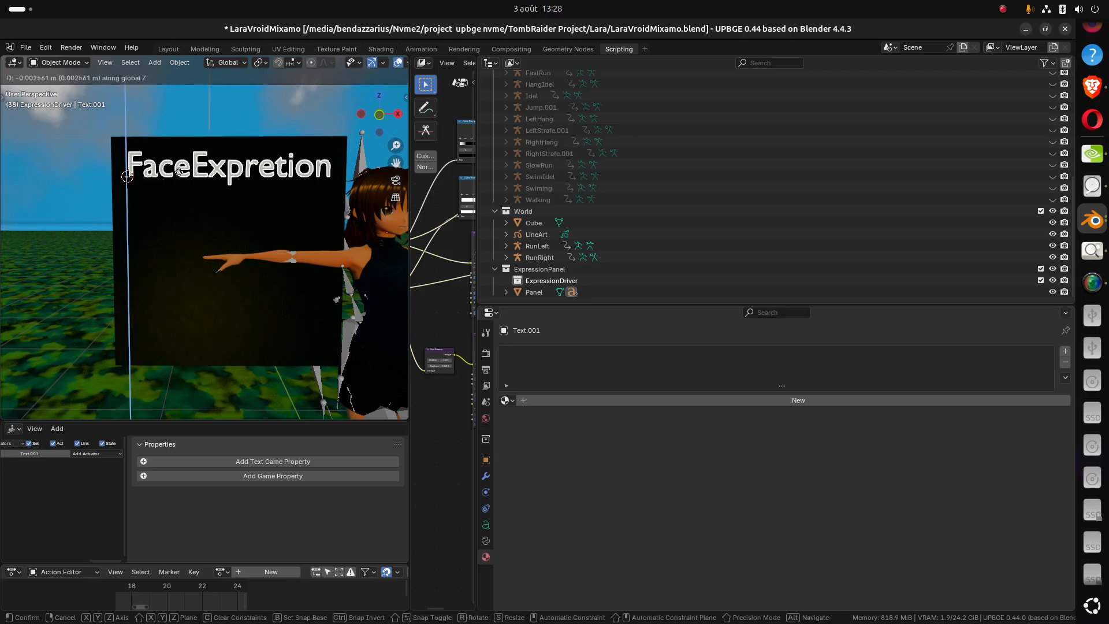
click(171, 199)
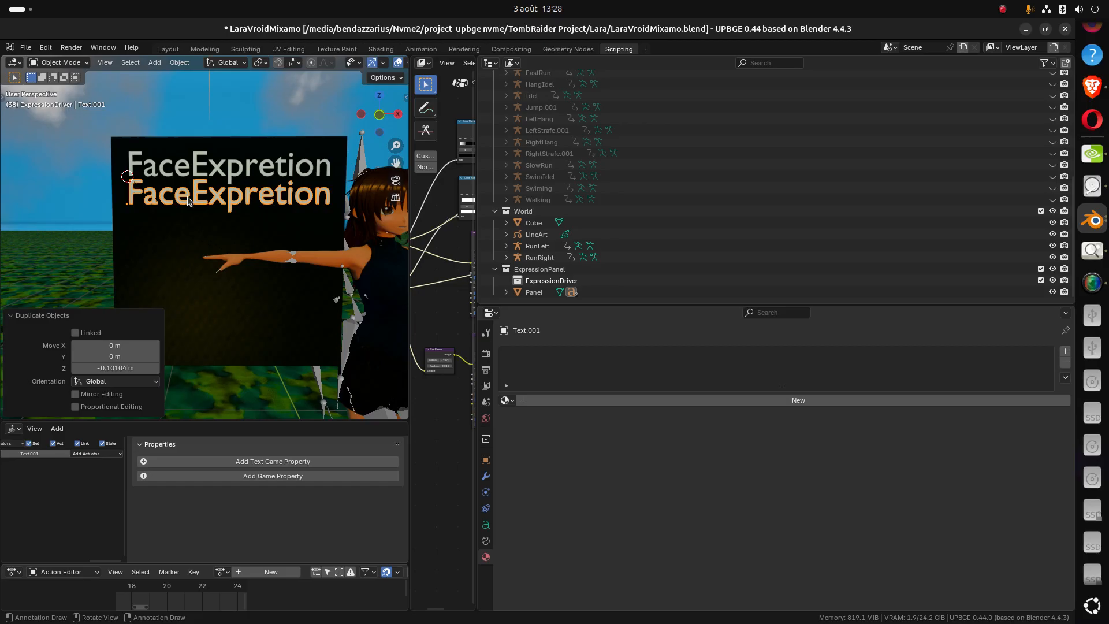
Move the duplicated text about 0.078 m along the global X axis and scale it uniformly by about 0.925
key(g)
key(x)
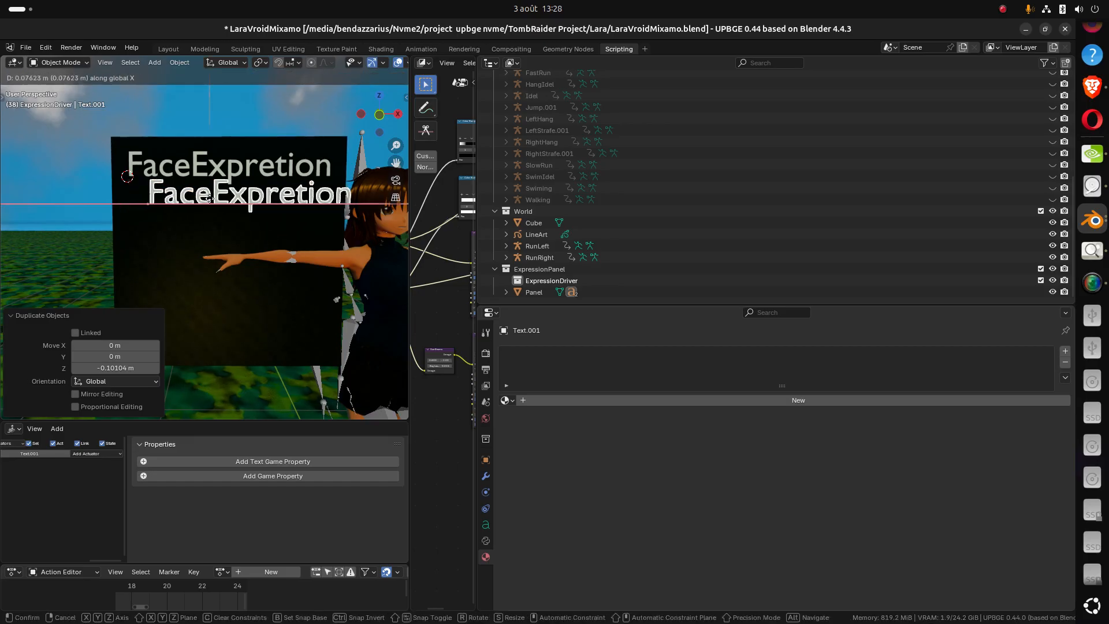
click(210, 199)
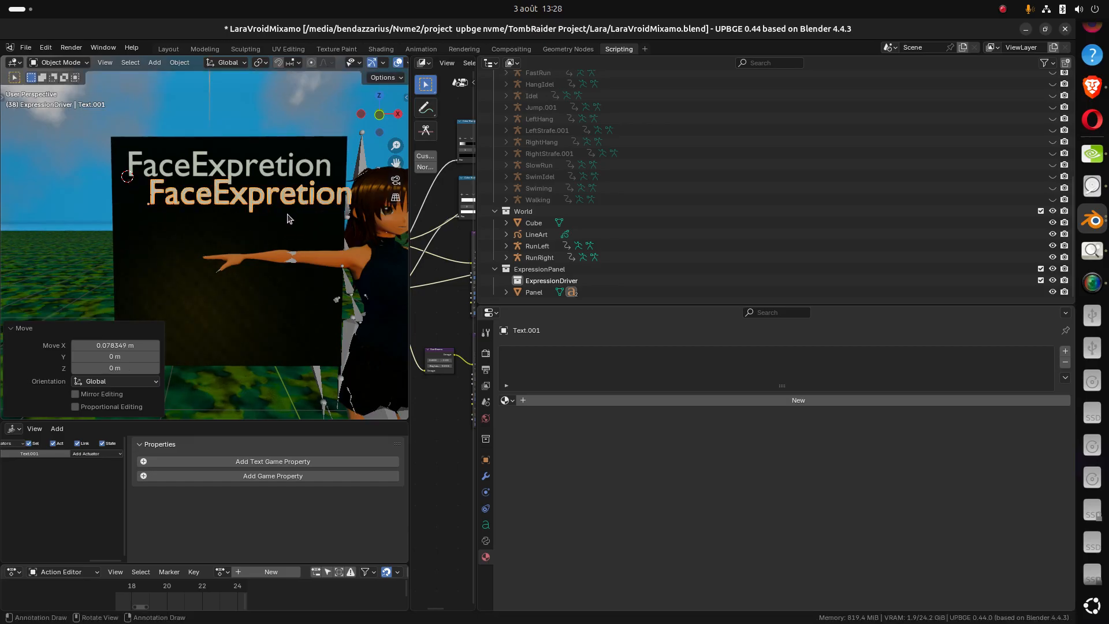
key(s)
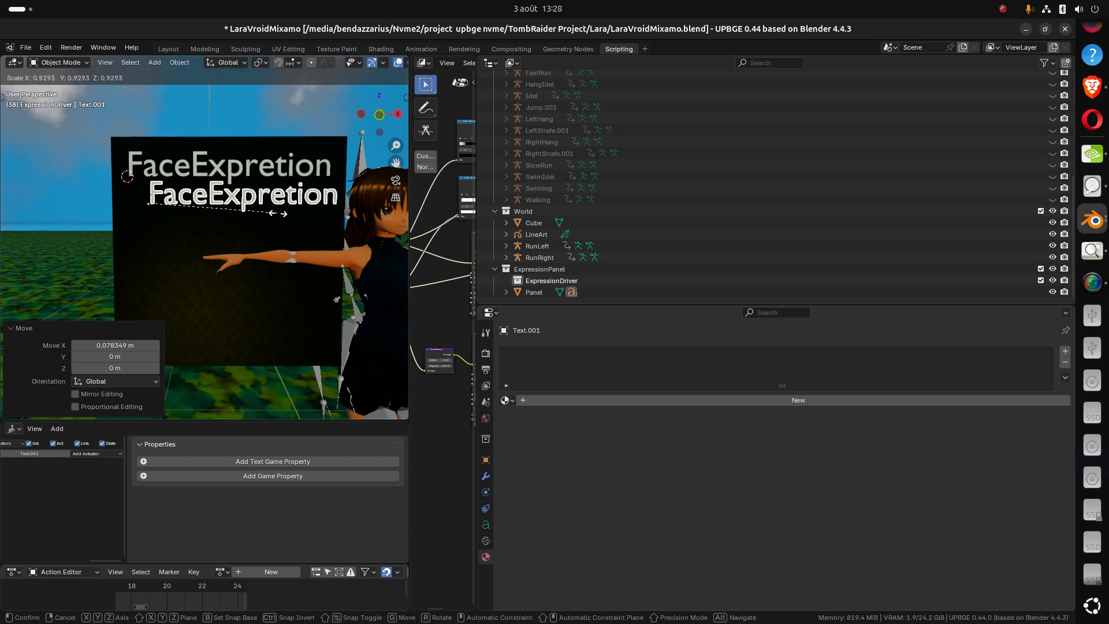
click(278, 217)
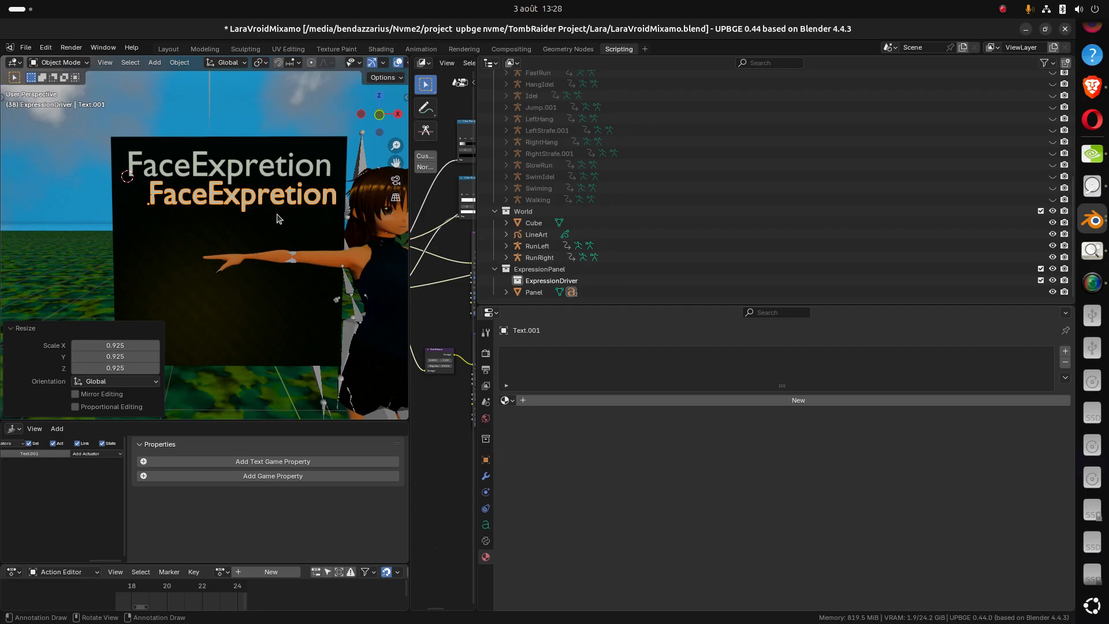
Replace the duplicated text's wording with "Angry"
key(Tab)
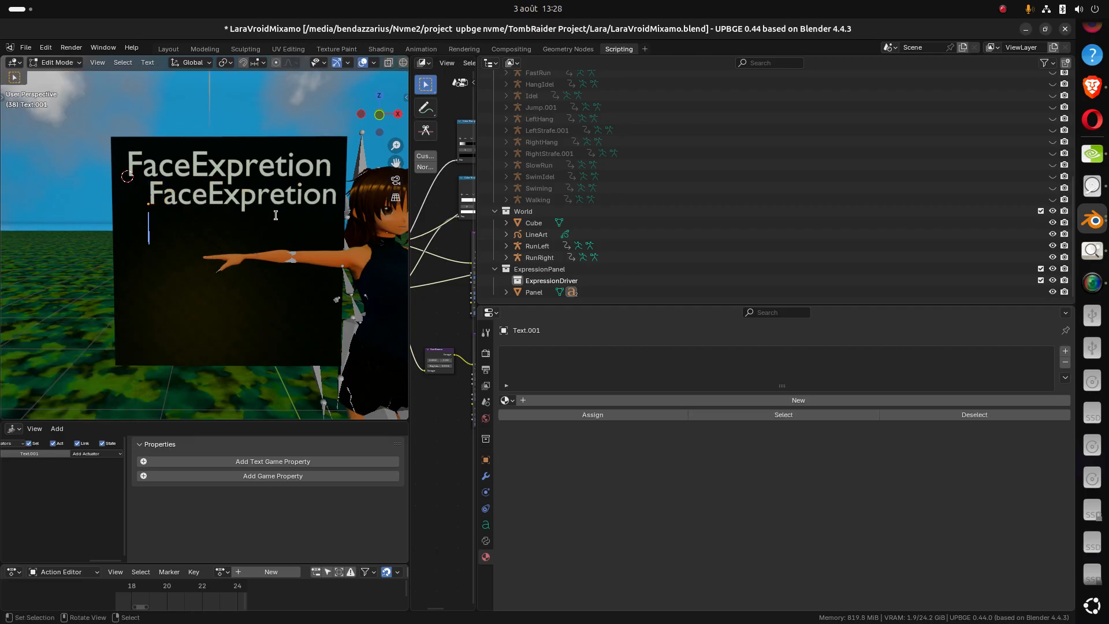
key(BackSpace)
key(BackSpace)
key(BackSpace)
key(BackSpace)
key(BackSpace)
key(BackSpace)
key(BackSpace)
key(BackSpace)
key(BackSpace)
key(BackSpace)
key(BackSpace)
key(BackSpace)
key(BackSpace)
key(BackSpace)
key(BackSpace)
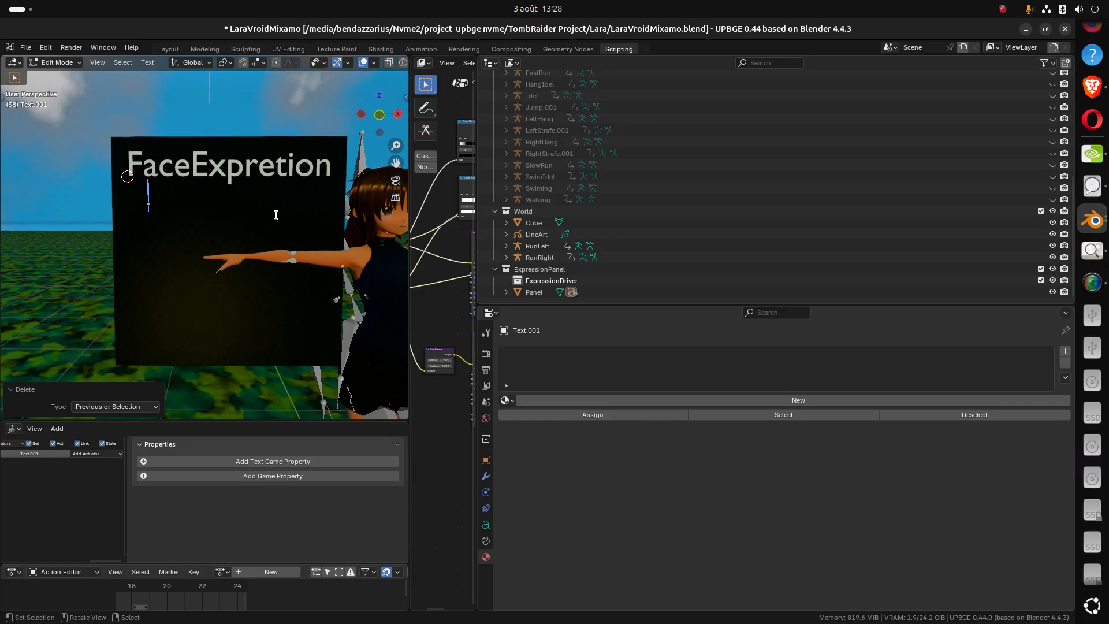
text(A)
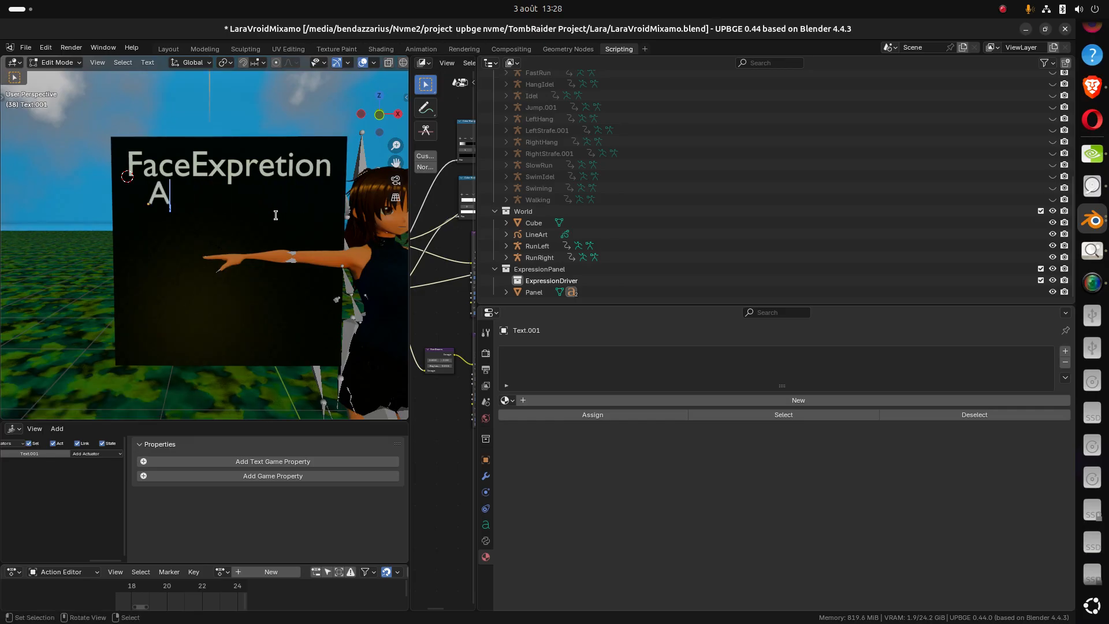
text(ngry)
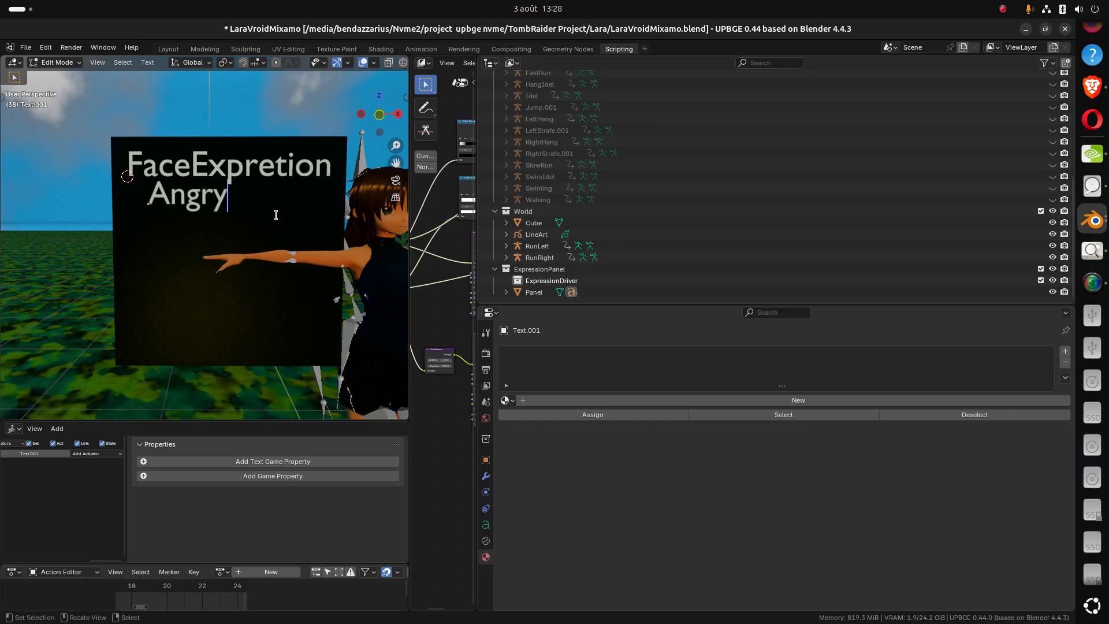
key(Tab)
Duplicate the Angry text about -0.097 m along the global Z axis and change the copy's wording to "Fun"
key(shift+d)
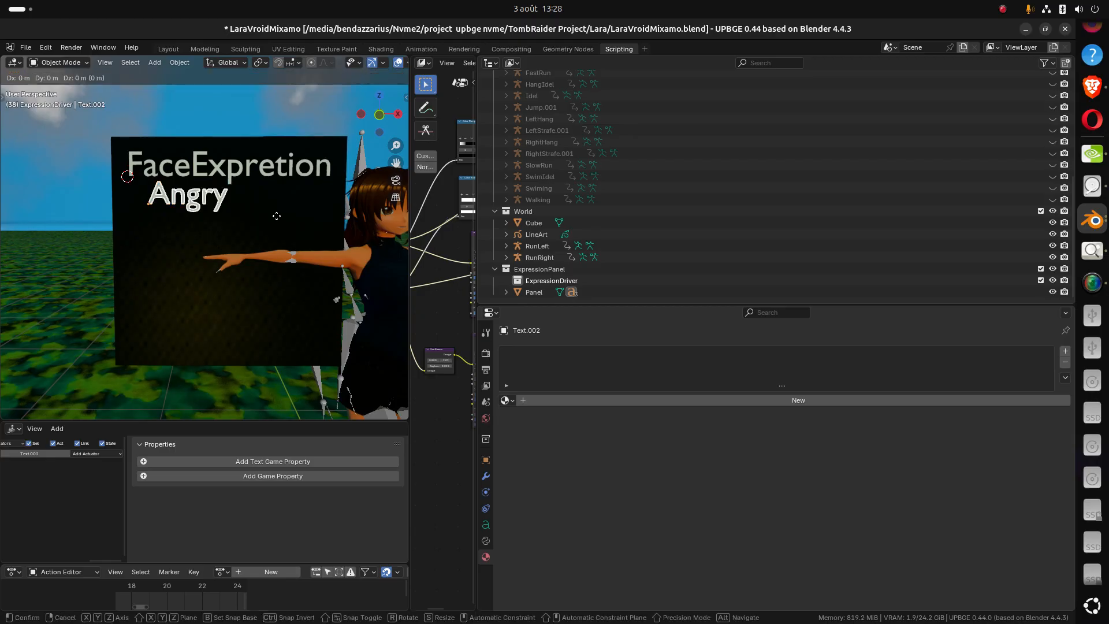
key(z)
click(266, 239)
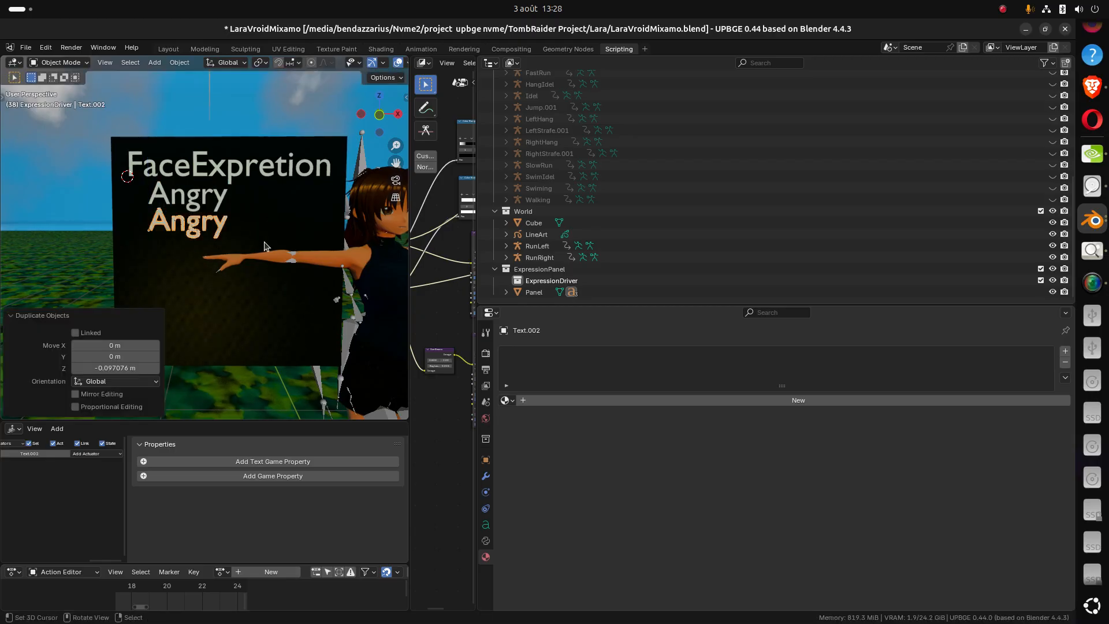
key(Tab)
key(BackSpace)
key(BackSpace)
key(BackSpace)
key(BackSpace)
key(BackSpace)
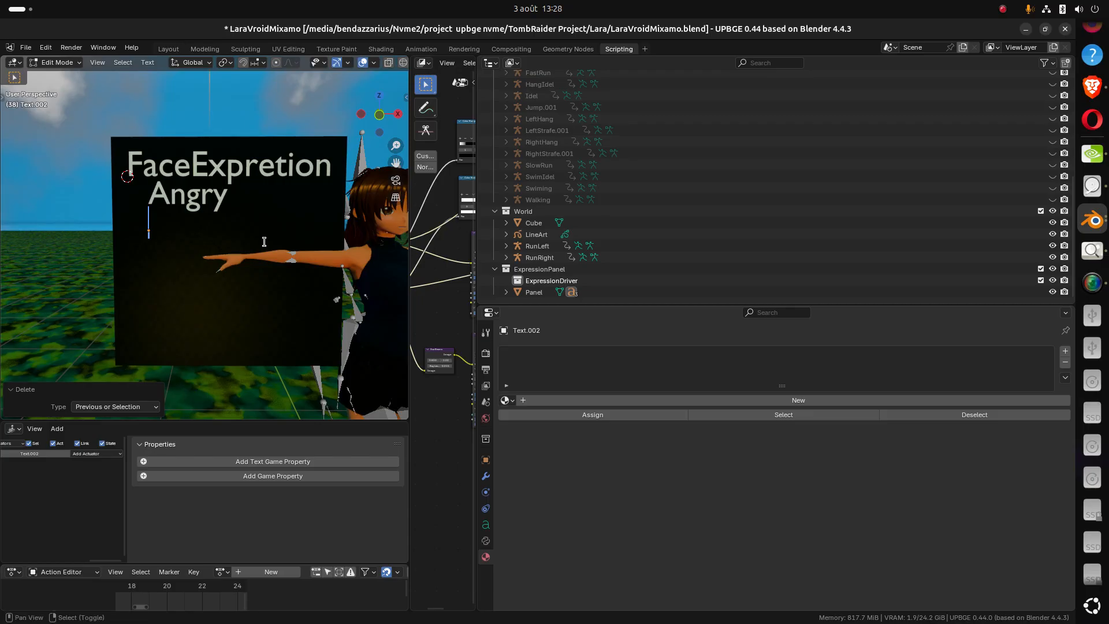
text(Fun)
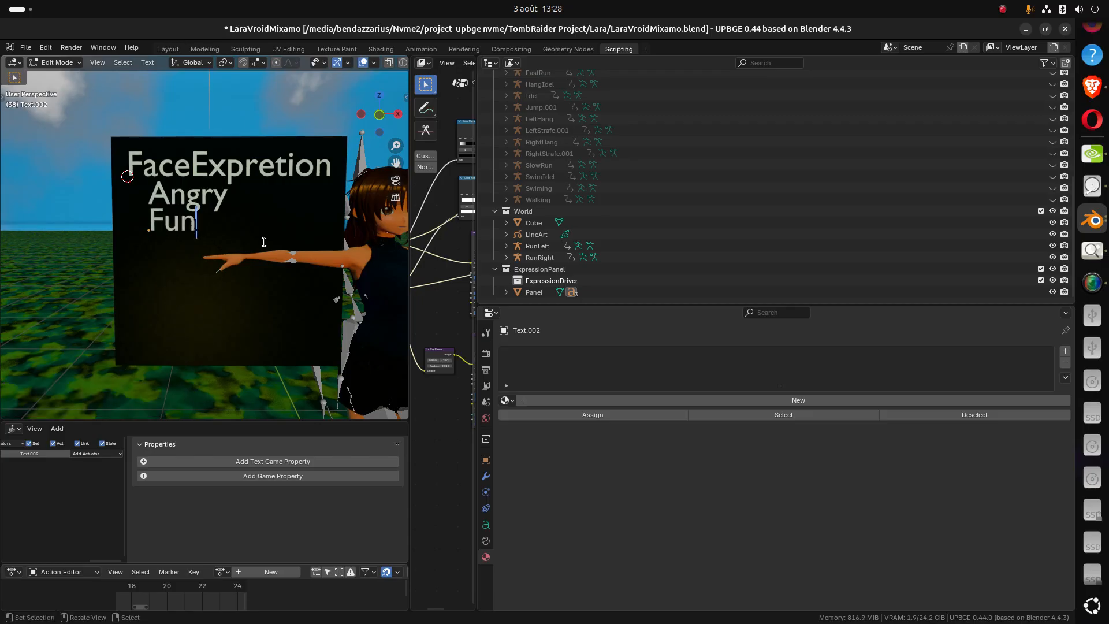
key(Tab)
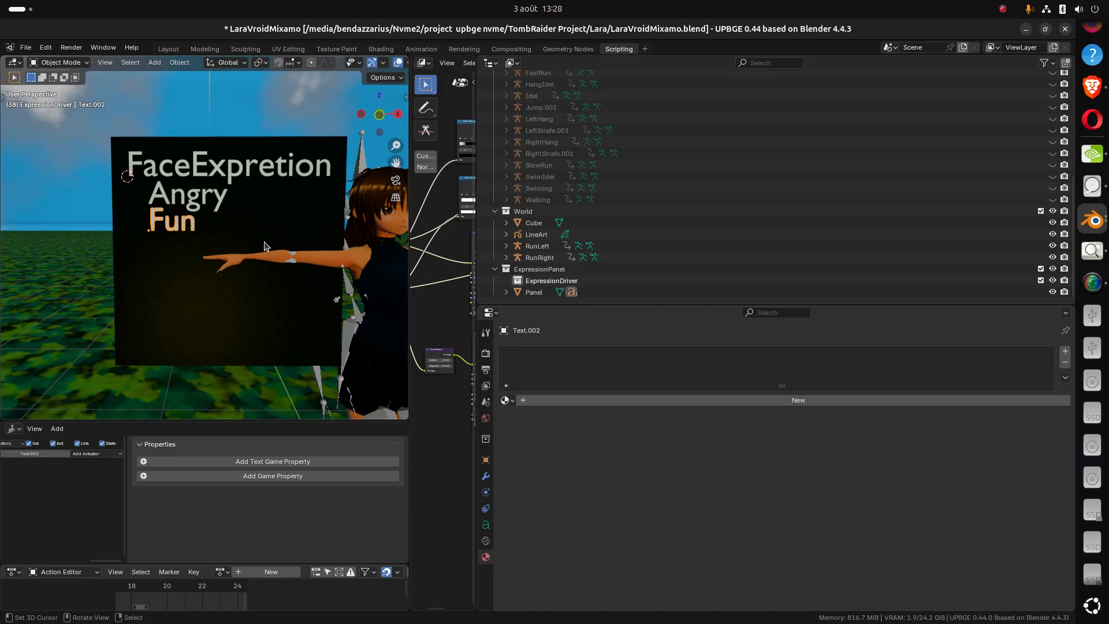
Duplicate the Fun text about -0.104 m along the global Z axis and change the copy's wording to "Joy"
key(shift+d)
key(z)
click(255, 275)
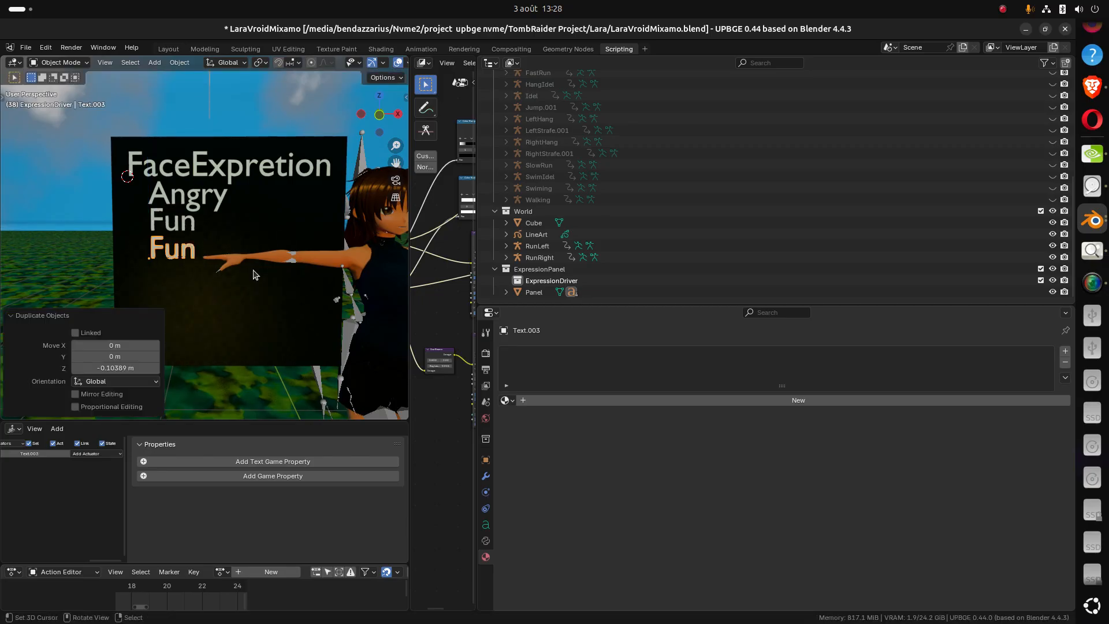
key(Tab)
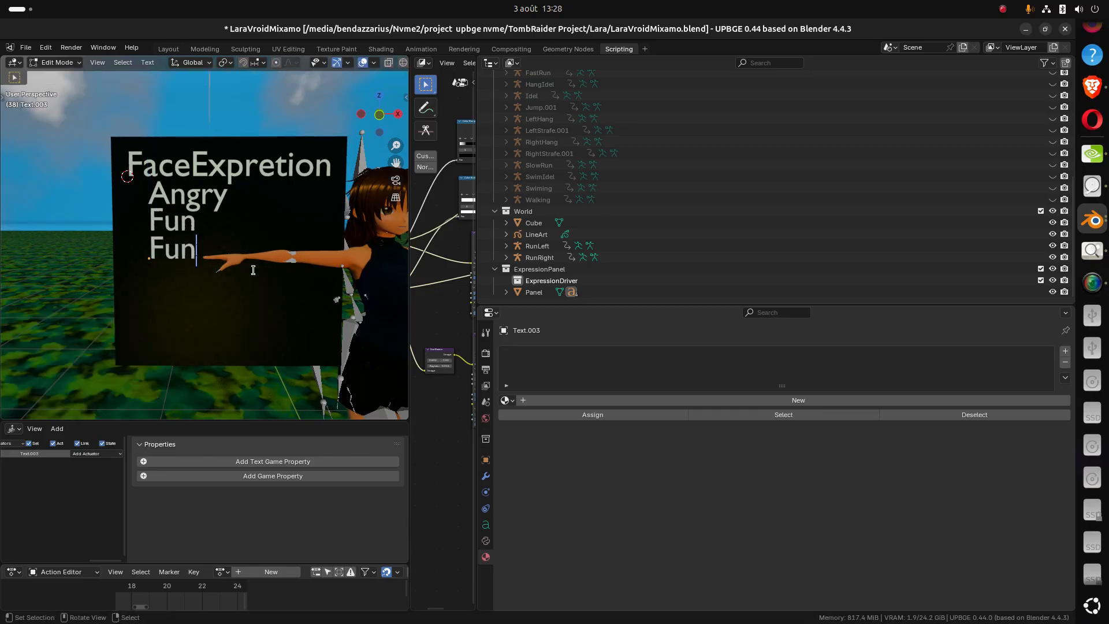
key(BackSpace)
key(BackSpace)
key(BackSpace)
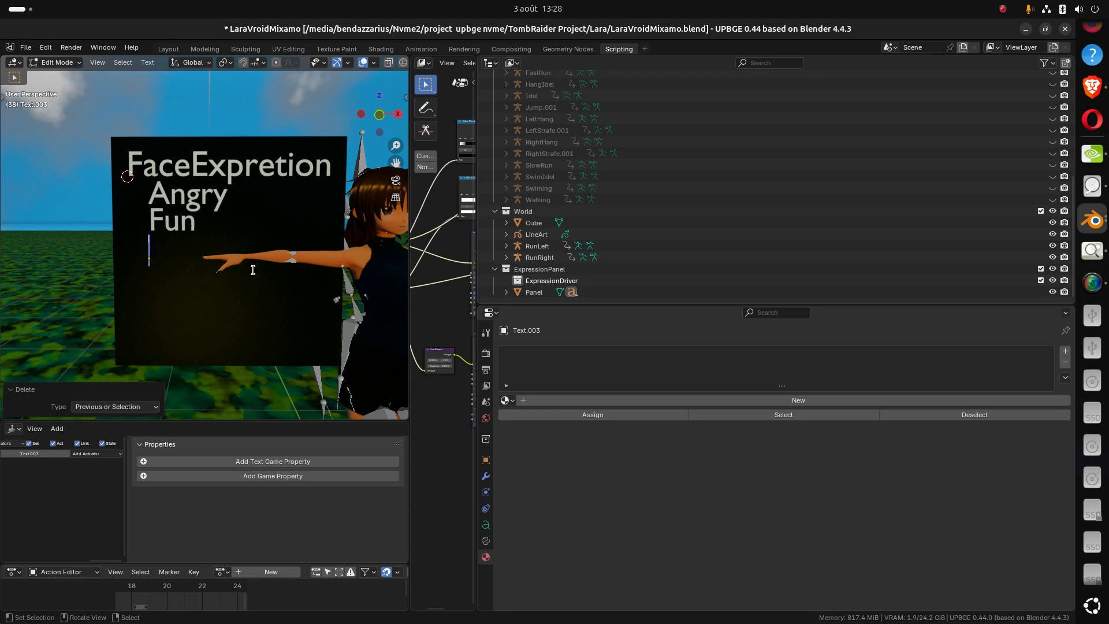
text(Joy)
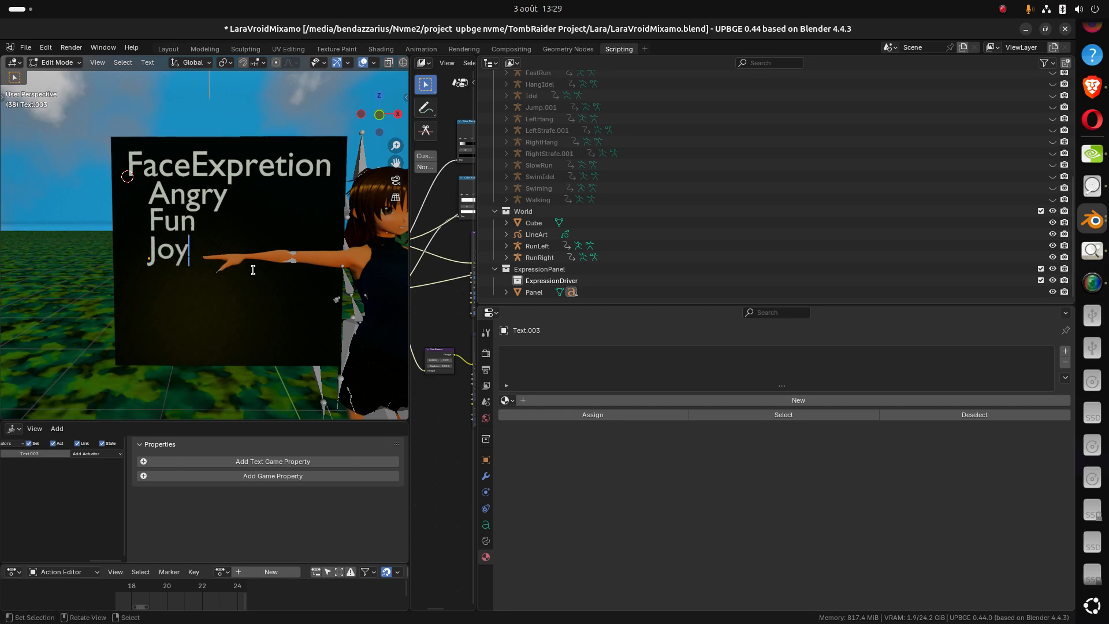
key(Tab)
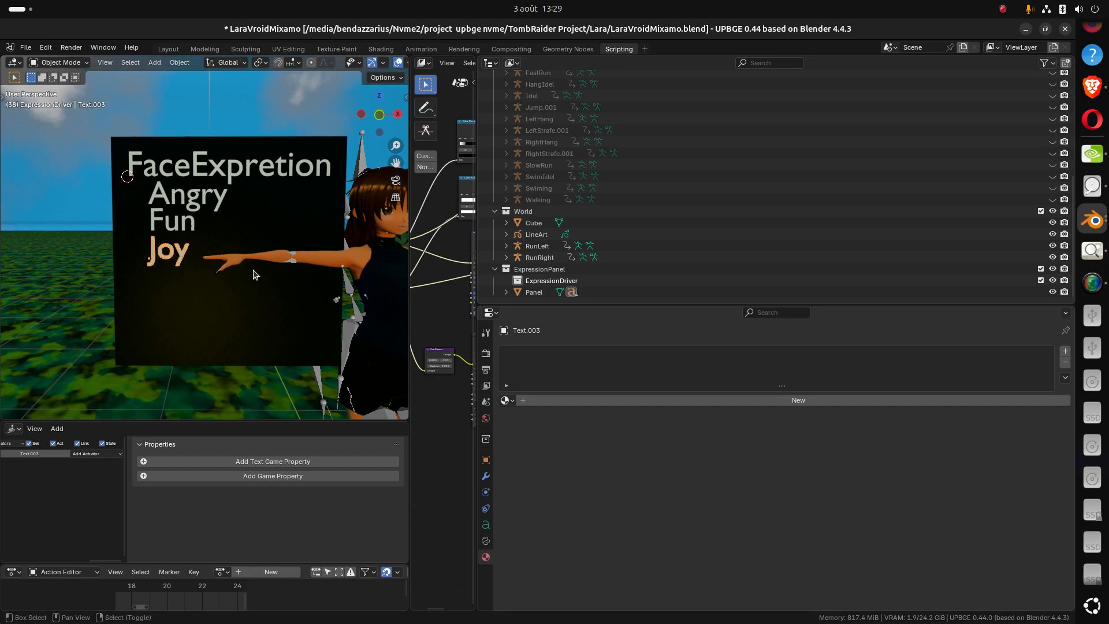
Duplicate the Joy text about -0.115 m along the global Z axis and change the copy's wording to "Sorrow"
key(shift+d)
key(z)
click(244, 302)
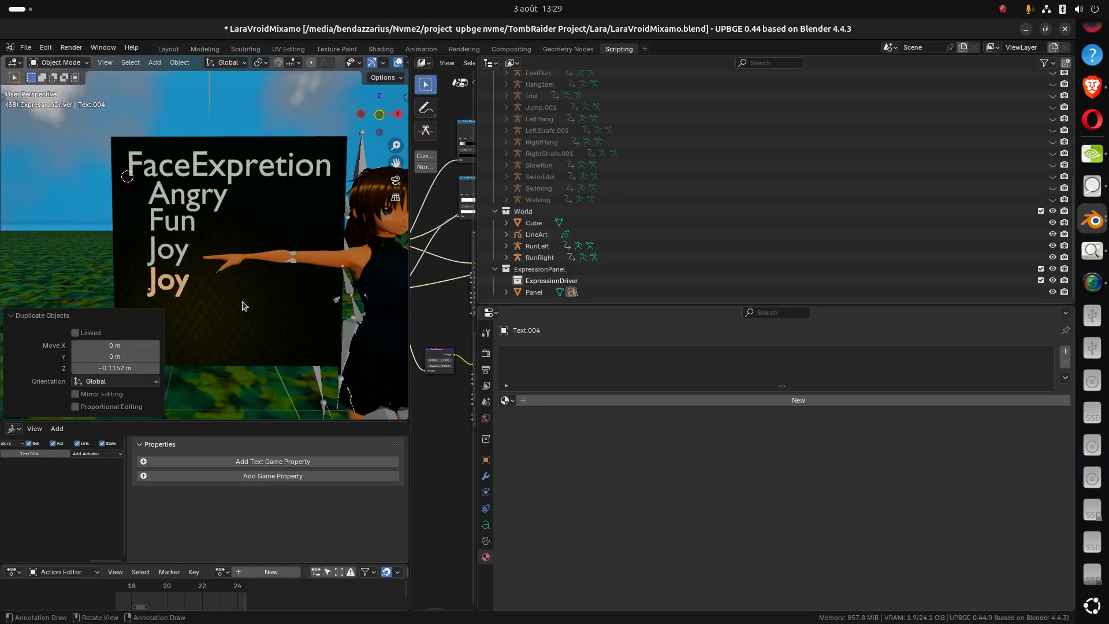
key(Tab)
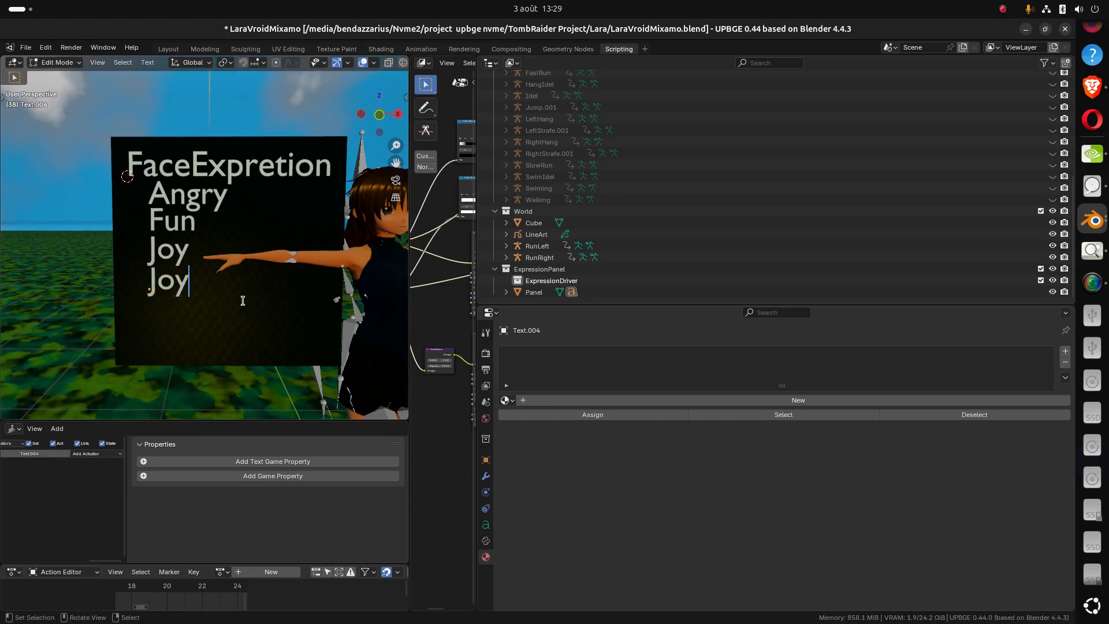
key(BackSpace)
key(BackSpace)
key(BackSpace)
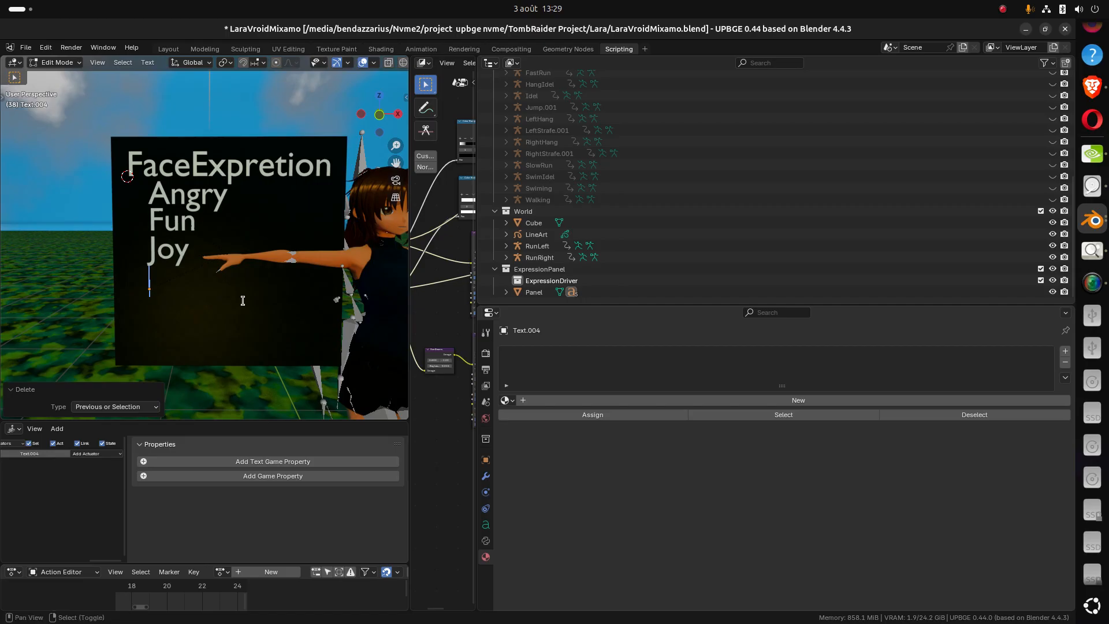
text(Sorrow)
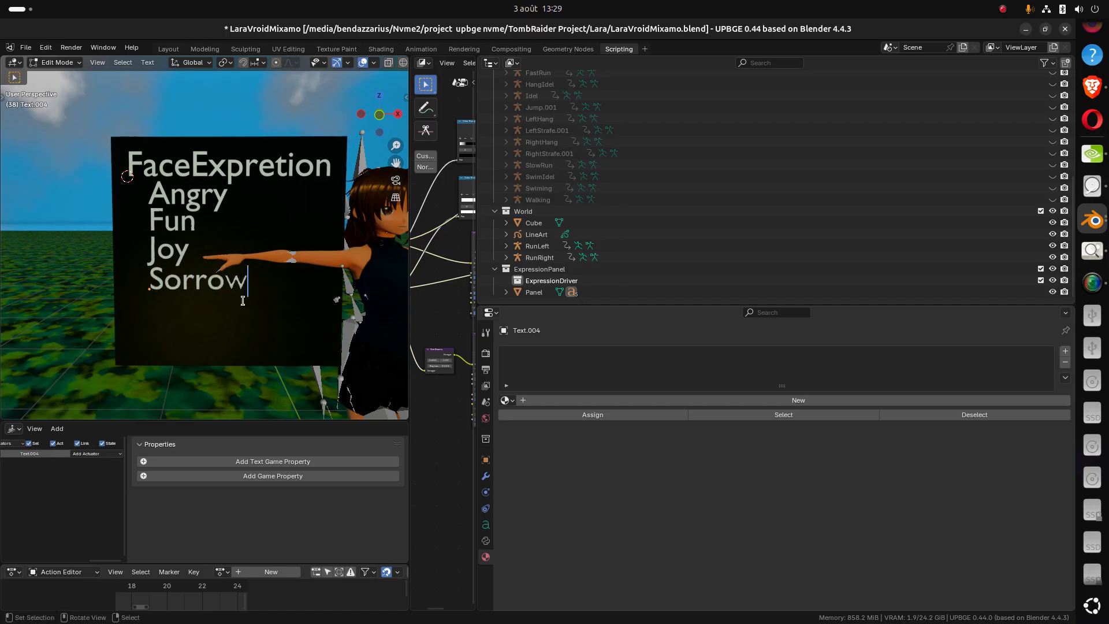
key(Tab)
Duplicate the Sorrow text about -0.101 m along the global Z axis and change the copy's wording to "SUrprised"
key(shift+d)
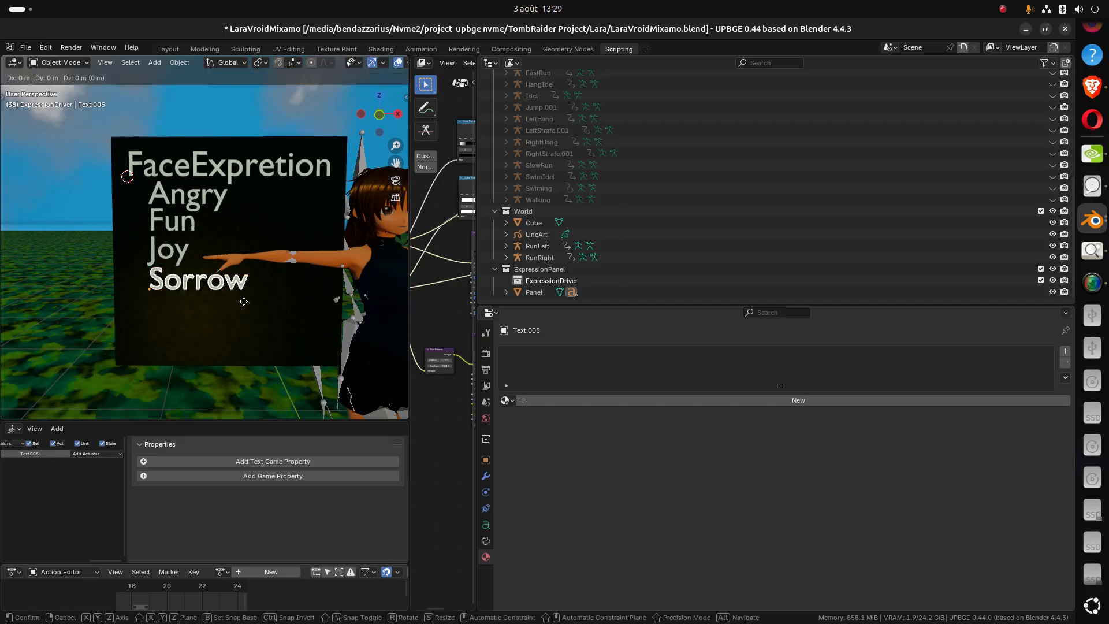
key(z)
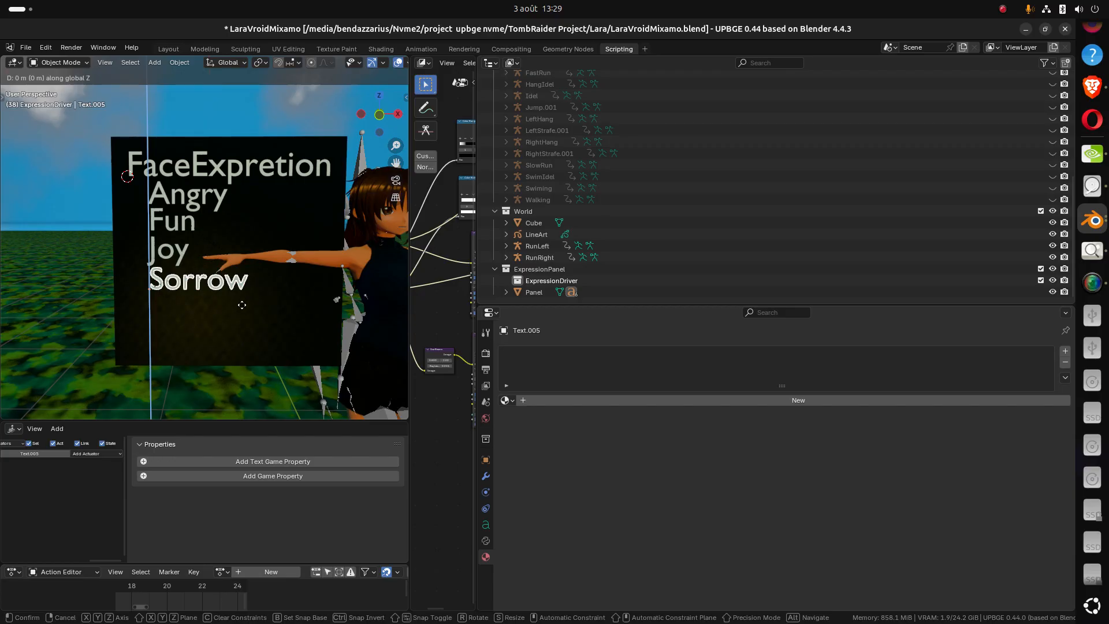
click(233, 332)
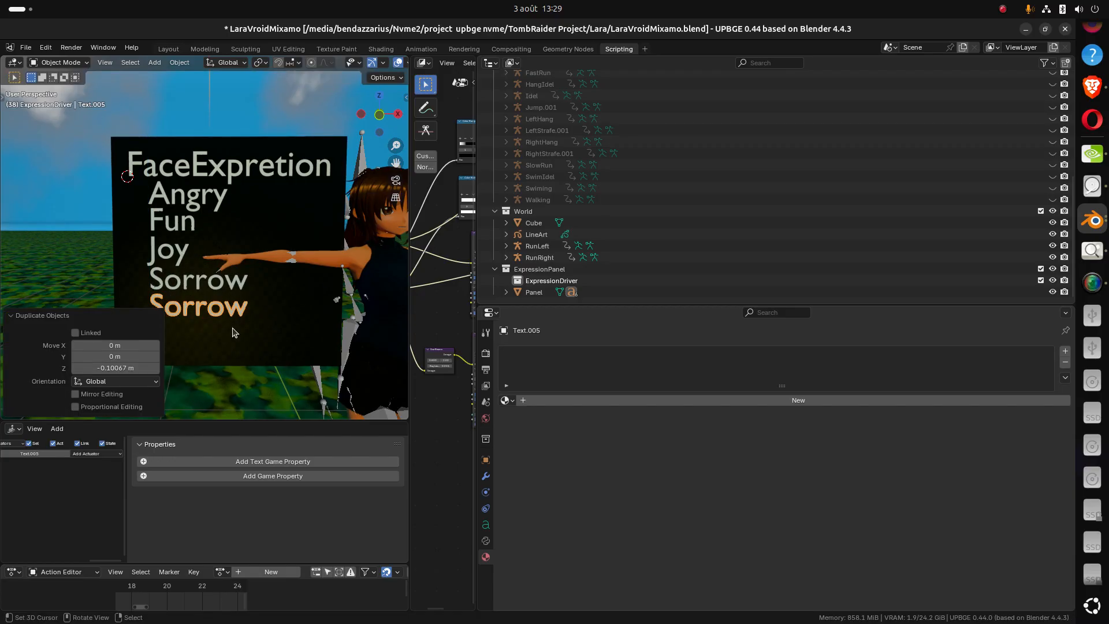
key(Tab)
key(BackSpace)
key(BackSpace)
key(BackSpace)
key(BackSpace)
key(BackSpace)
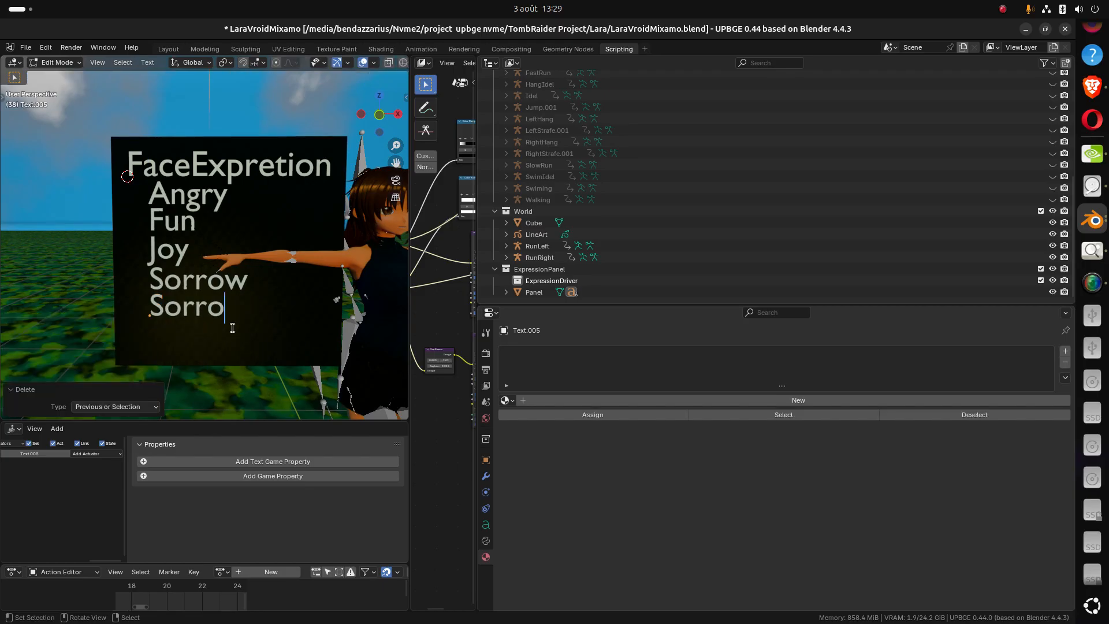
text(U)
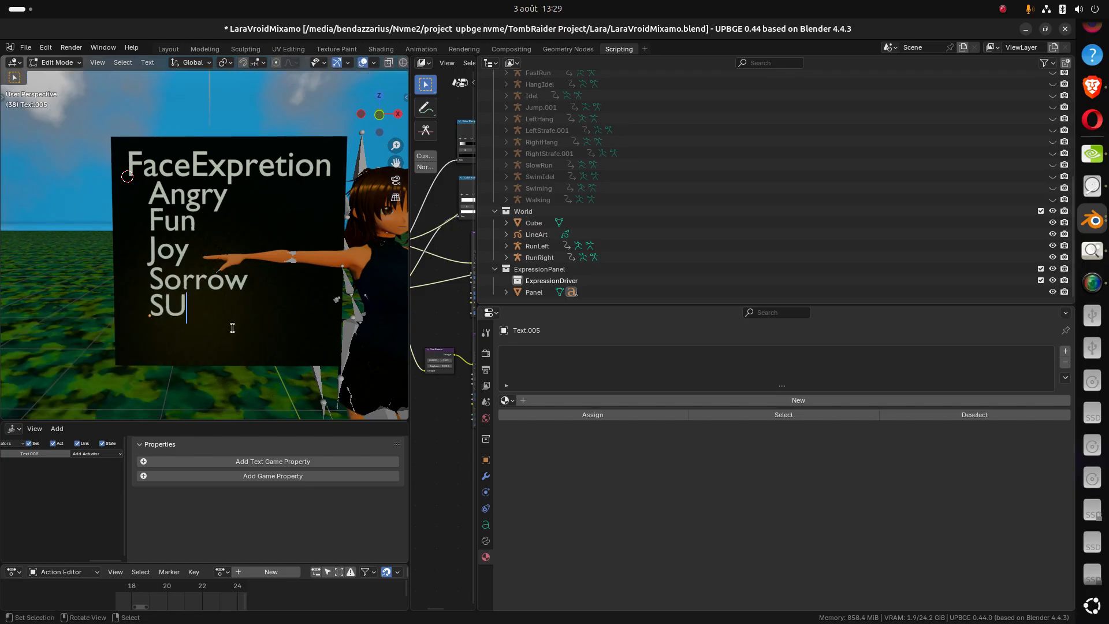
text(rprised)
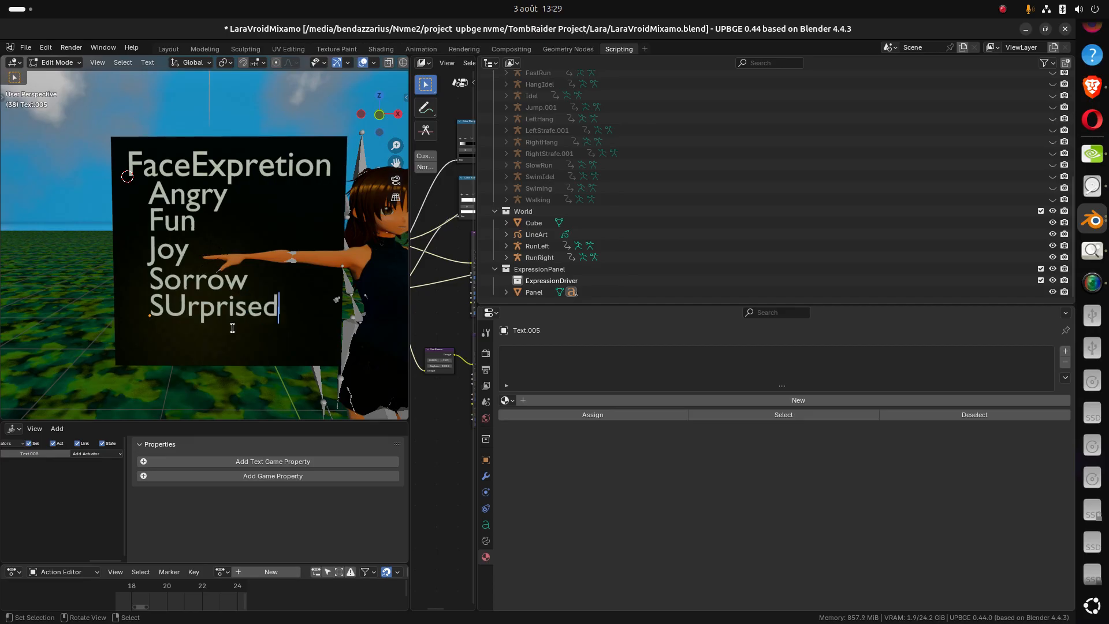
key(Return)
key(BackSpace)
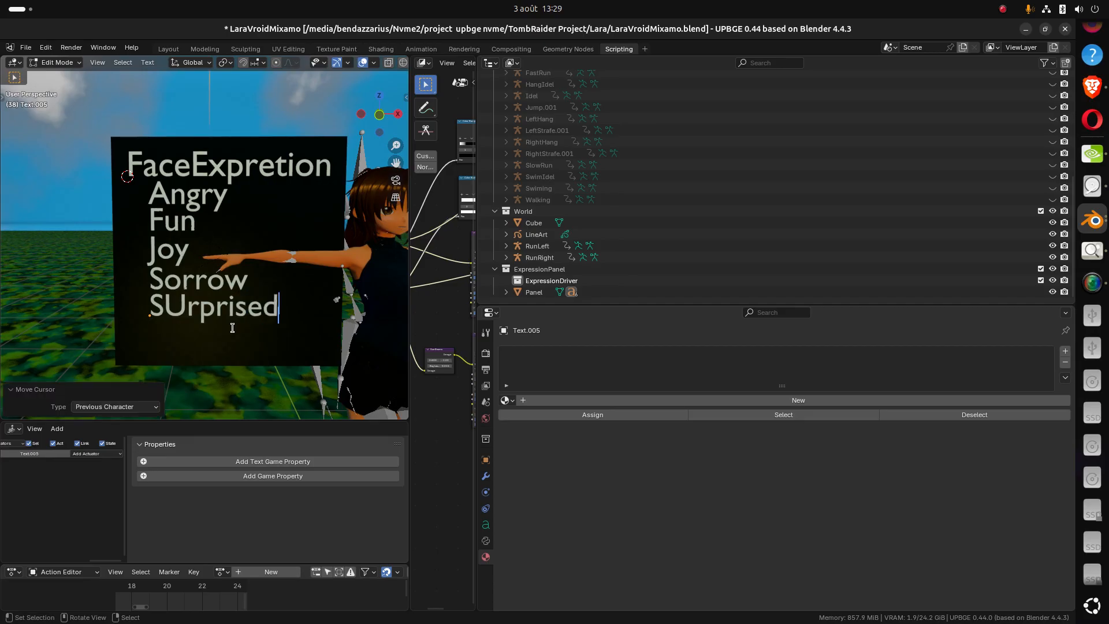
Replace the capital U in the new label with a lowercase u so it reads "Surprised"
key(Left)
key(Left)
key(Left)
key(Left)
key(Left)
key(Left)
key(Left)
key(BackSpace)
text(u)
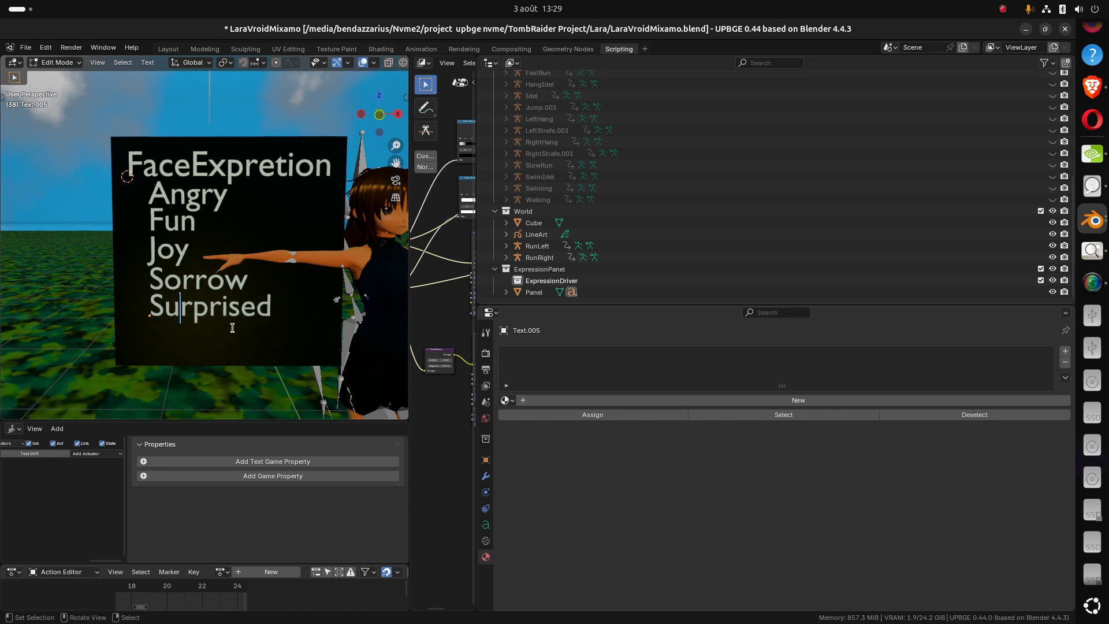
key(Tab)
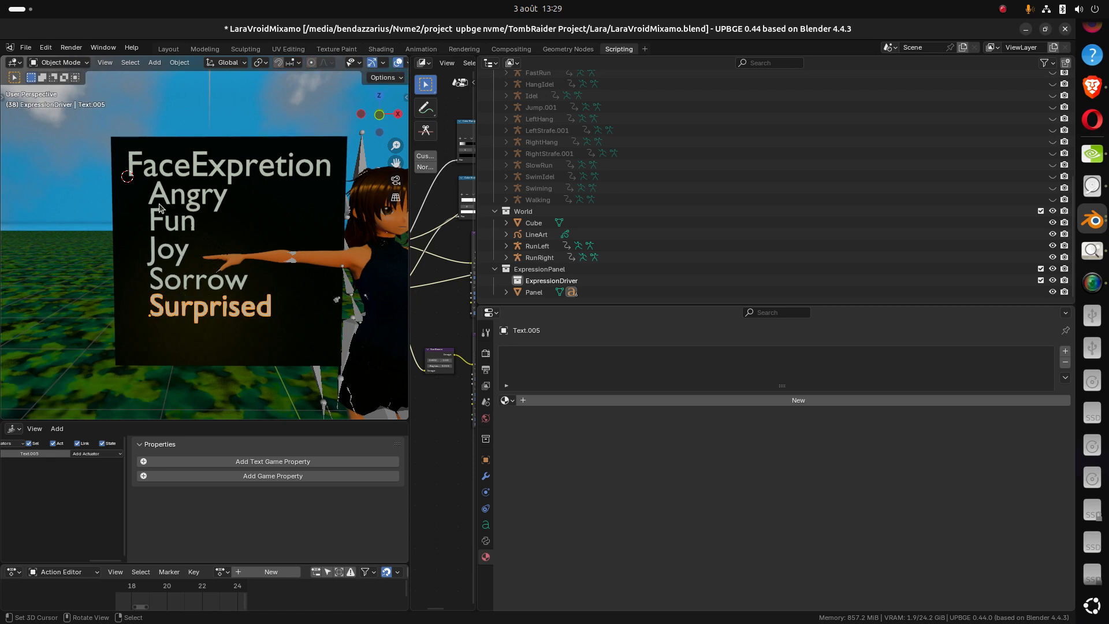
Save the project file and place the 3D cursor on the panel just before the Angry label
shift+middle_drag(173, 209, 198, 223)
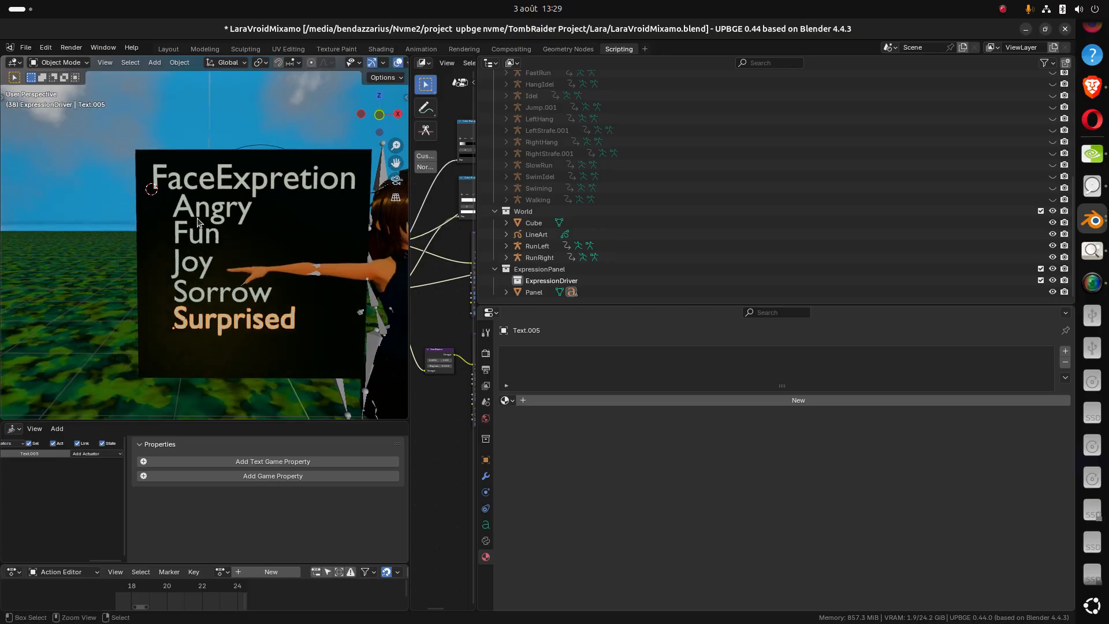
key(ctrl+s)
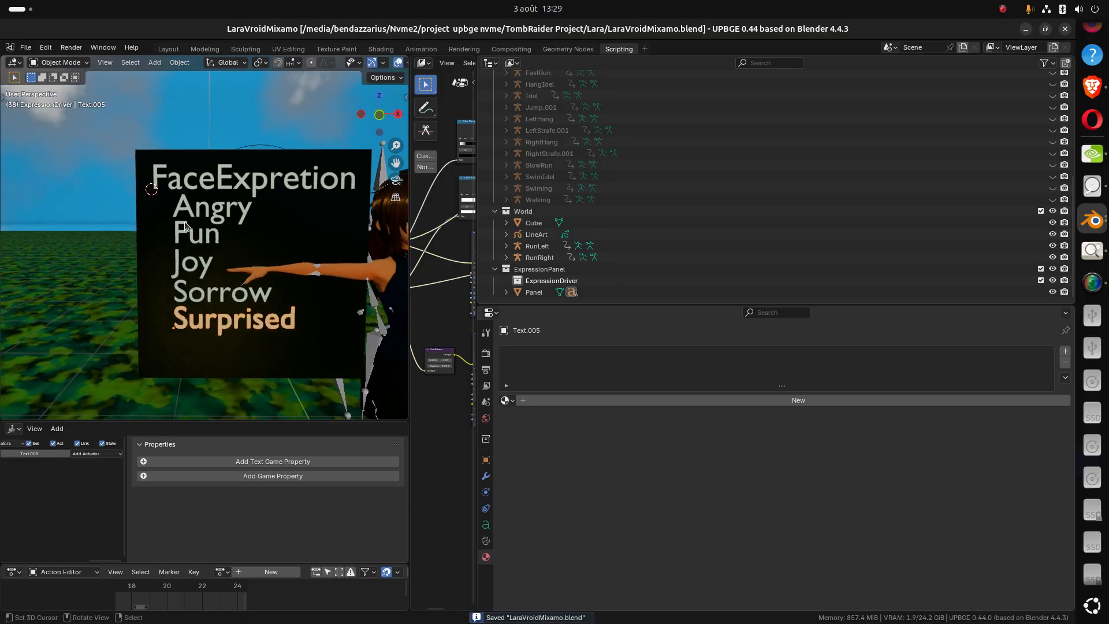
click(155, 213)
scroll(157, 211, up, 5)
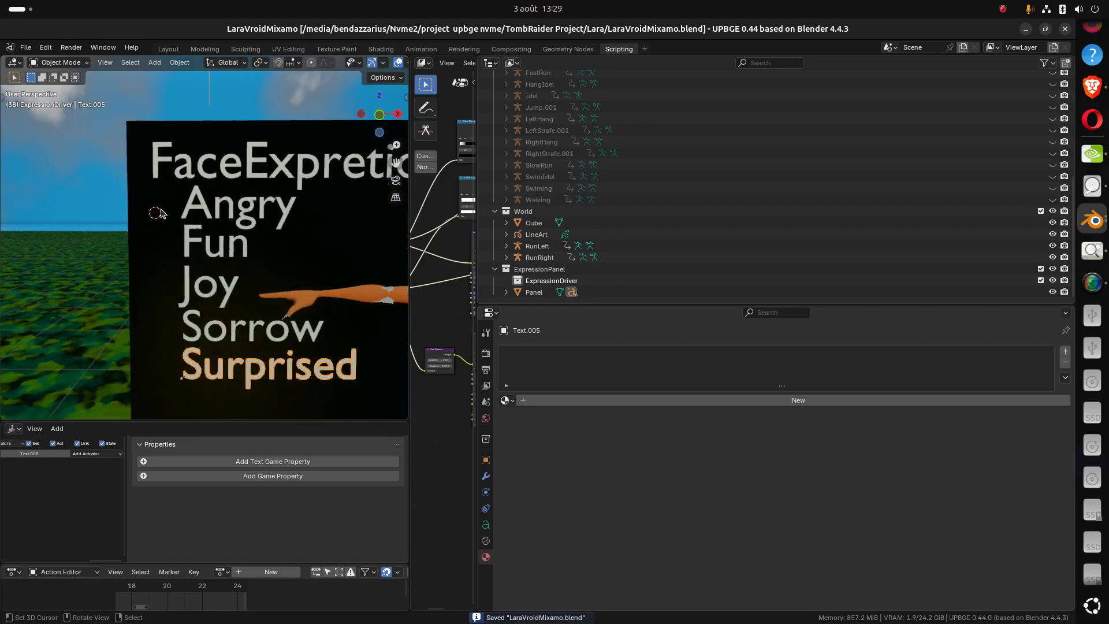
shift+middle_drag(186, 213, 208, 232)
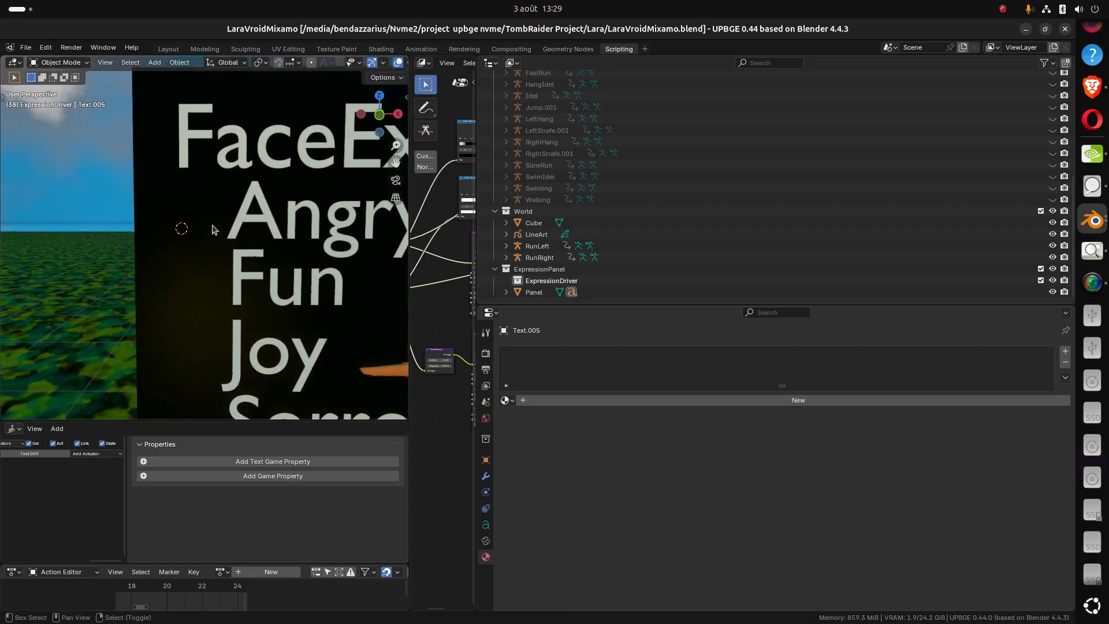
Add a mesh circle at the 3D cursor and rotate it 90° about the global X axis
key(shift+a)
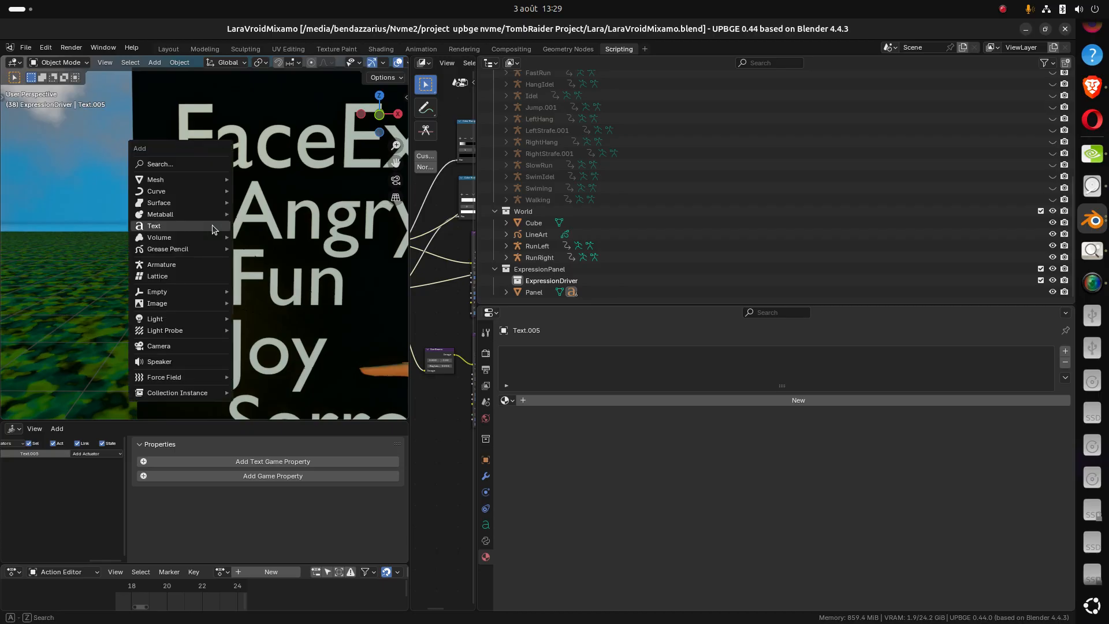
mouse_move(199, 180)
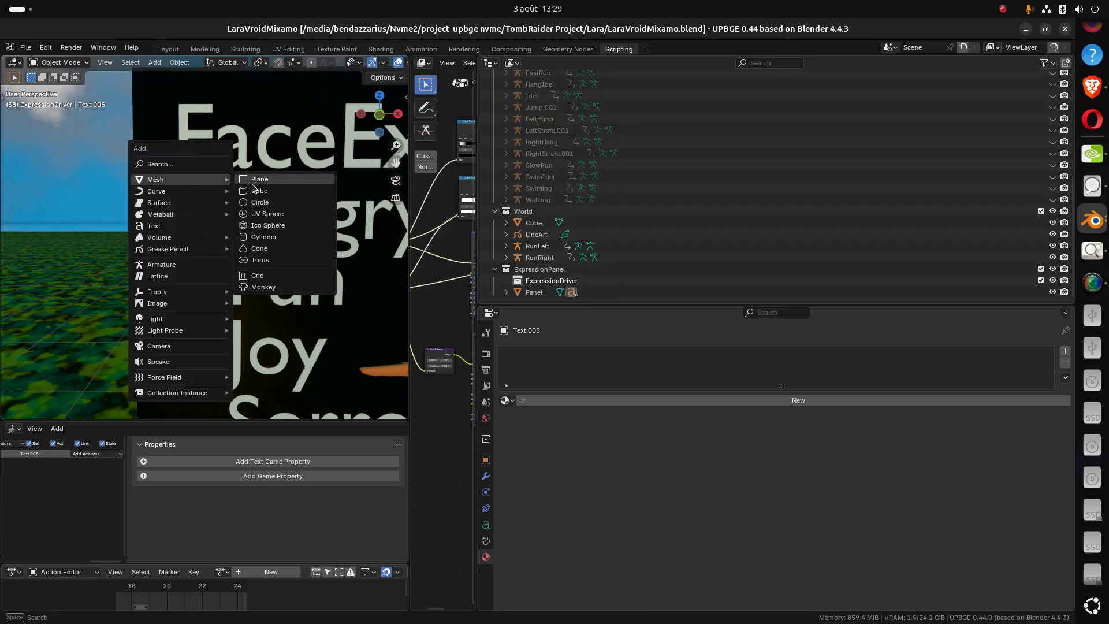
click(260, 204)
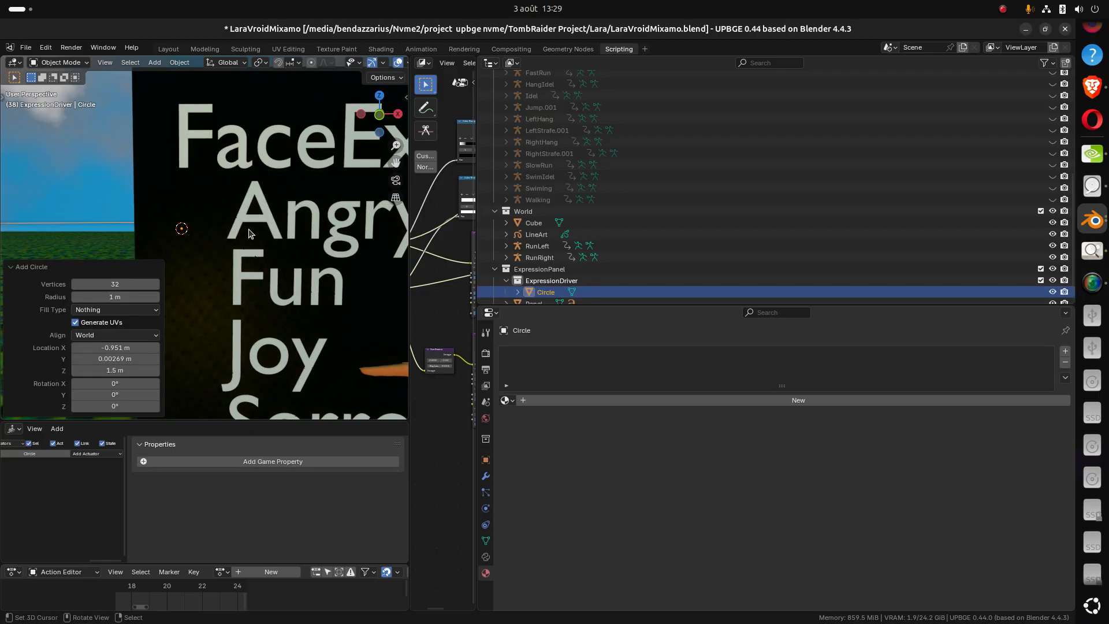
key(r)
text(x)
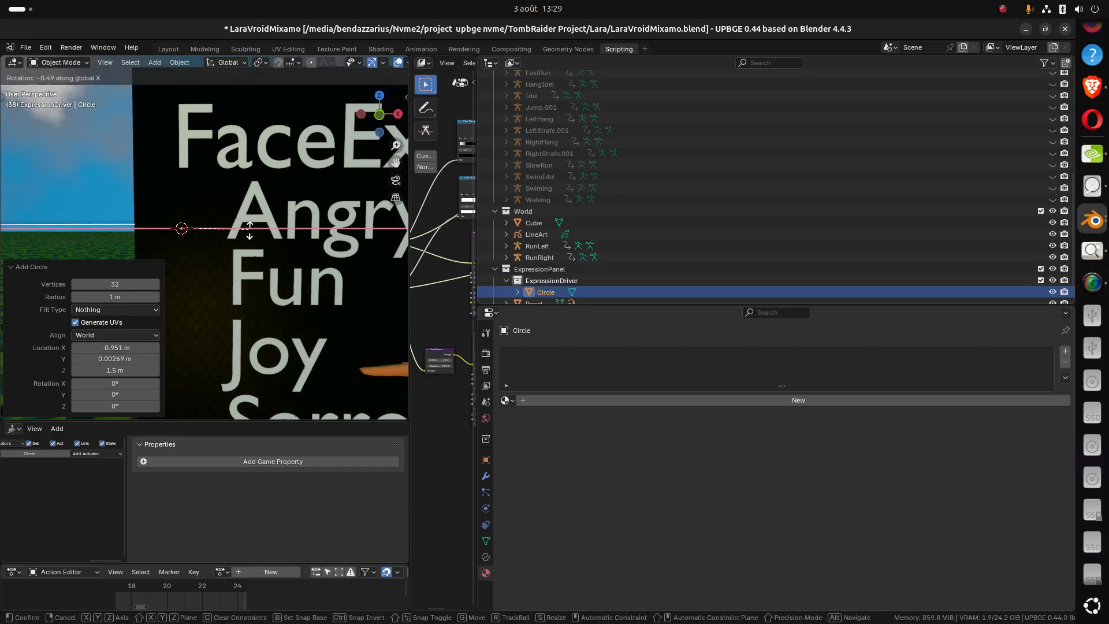
text(90)
key(Return)
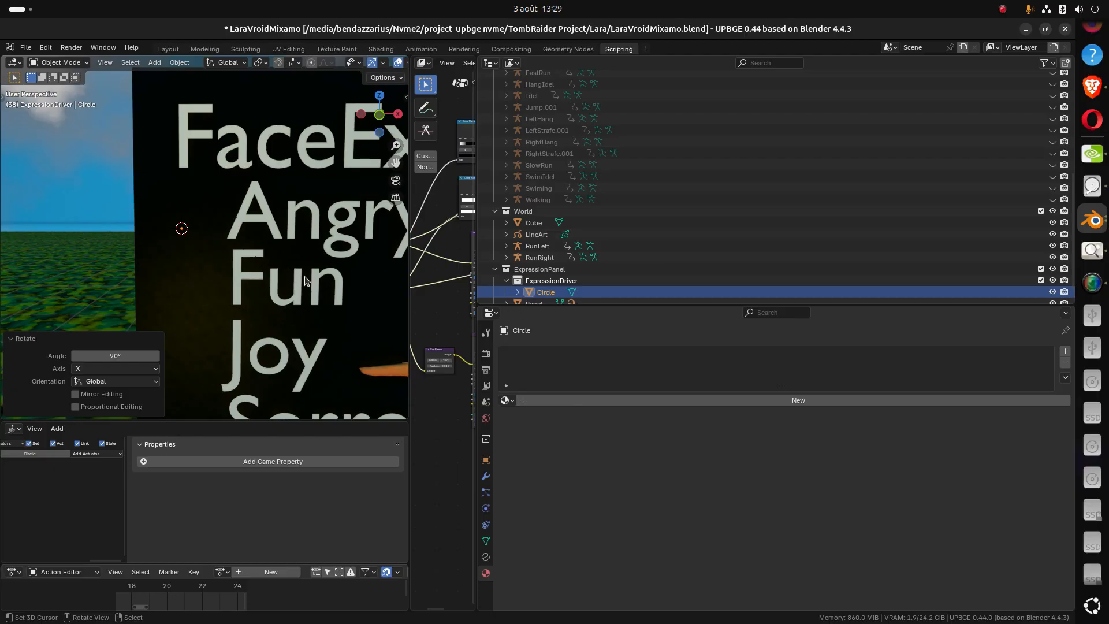
Shrink the circle to label size by scaling it by about 0.151 and again by about 0.252
key(s)
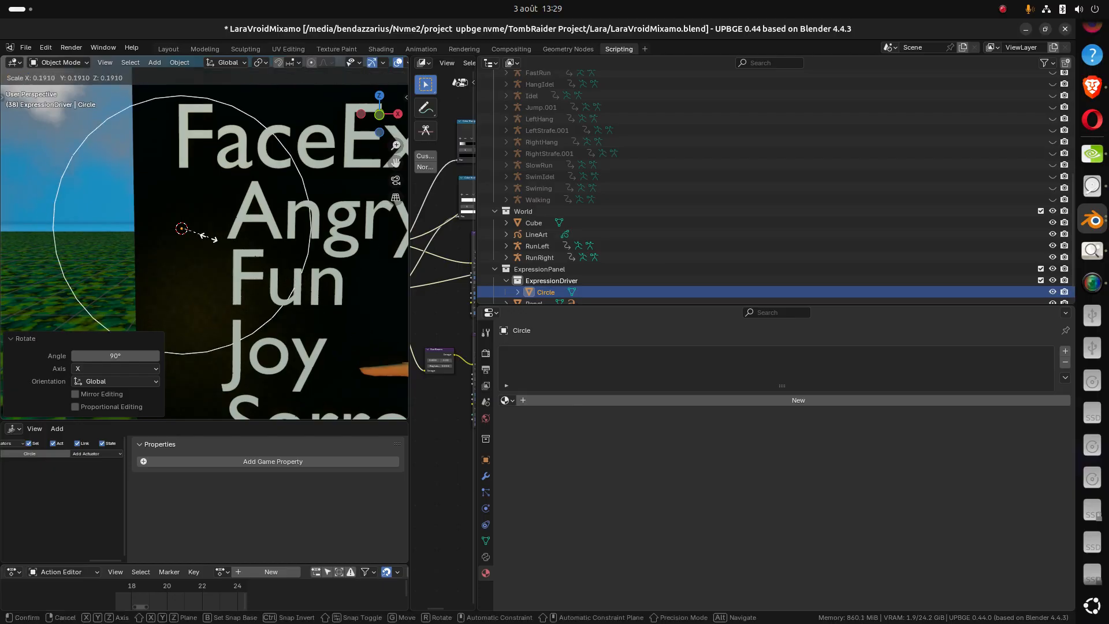
click(203, 238)
key(s)
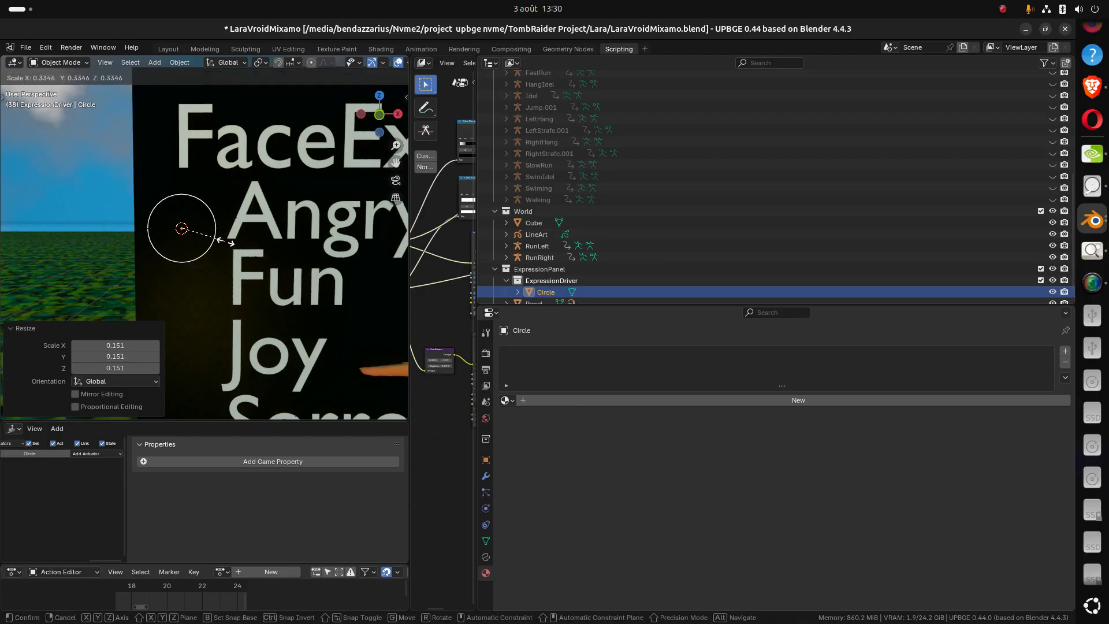
click(215, 242)
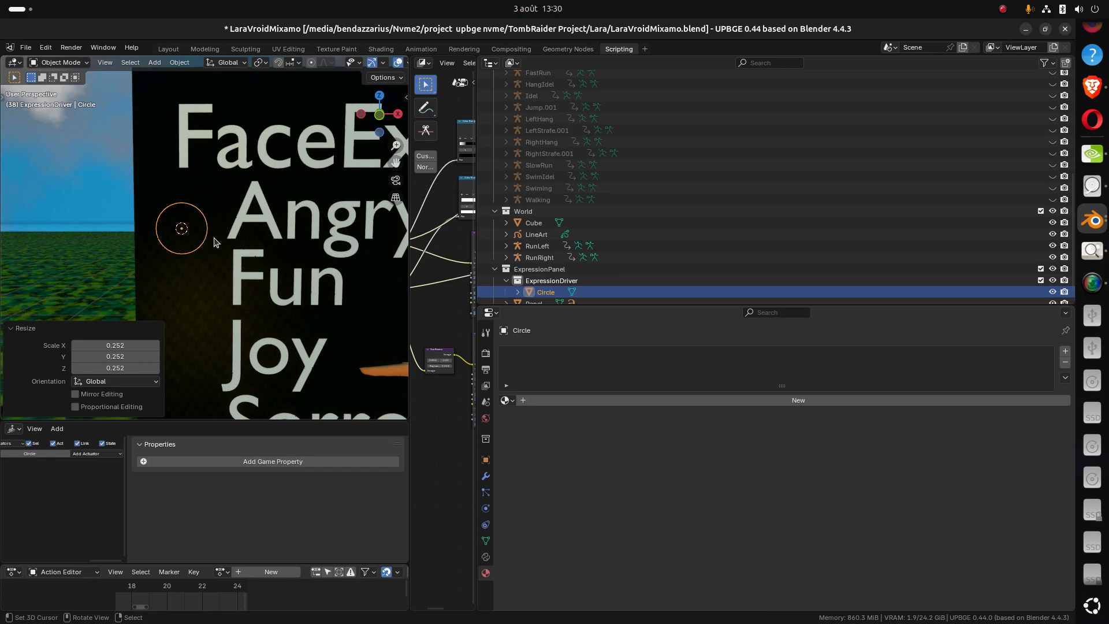
Move the circle about 0.021 m up the global Z axis and shift it along Y to sit in front of the panel
key(g)
key(z)
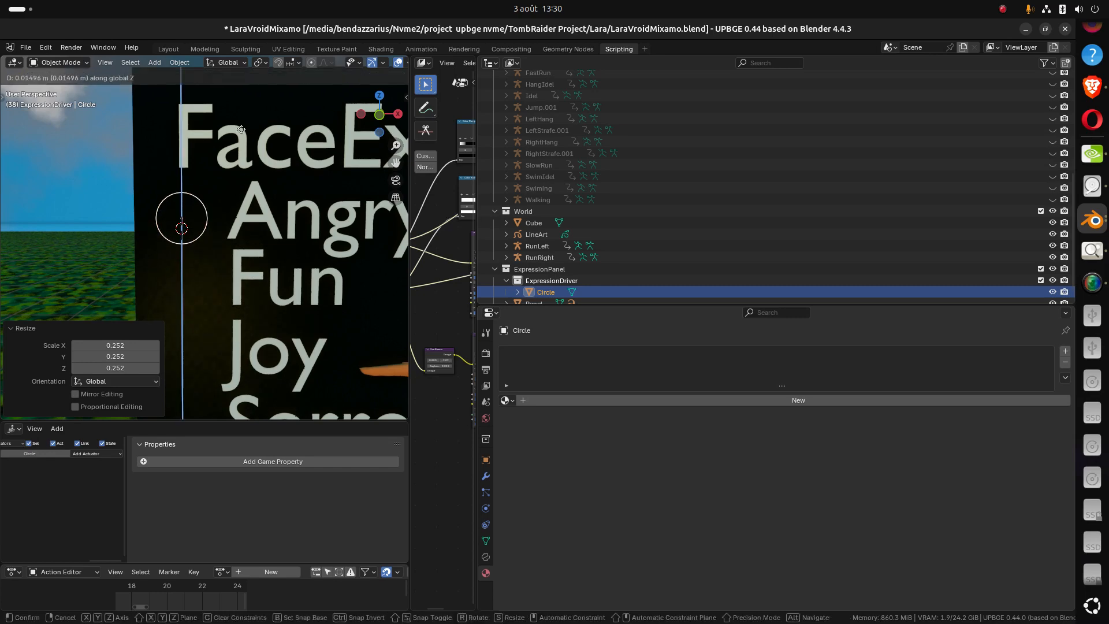
click(238, 95)
shift+middle_drag(241, 262, 276, 273)
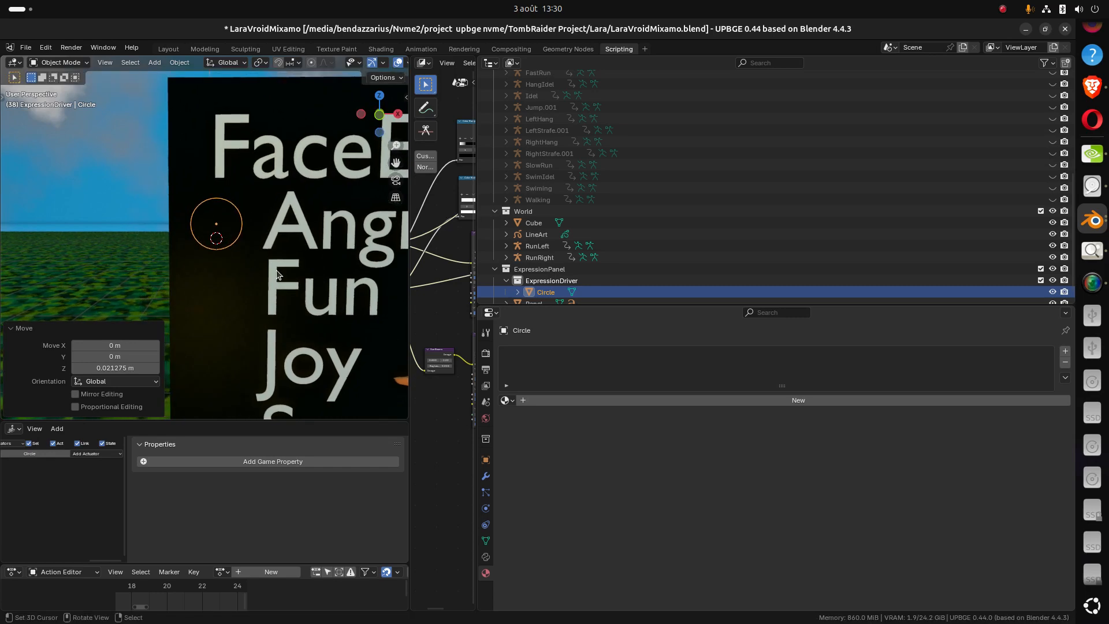
scroll(273, 228, up, 4)
middle_drag(274, 229, 387, 226)
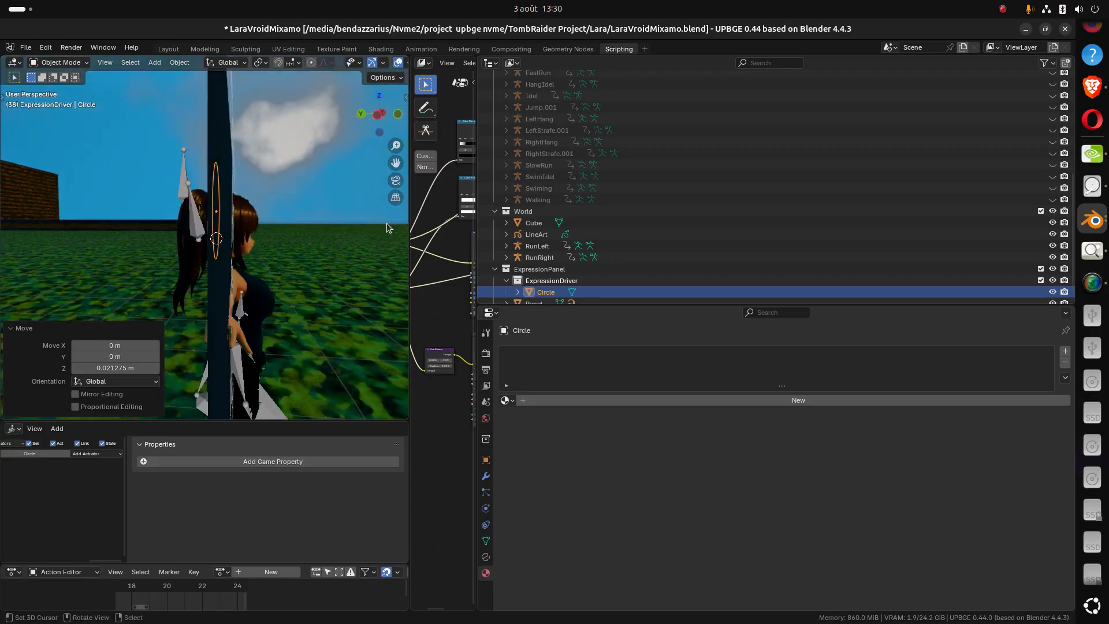
key(g)
key(y)
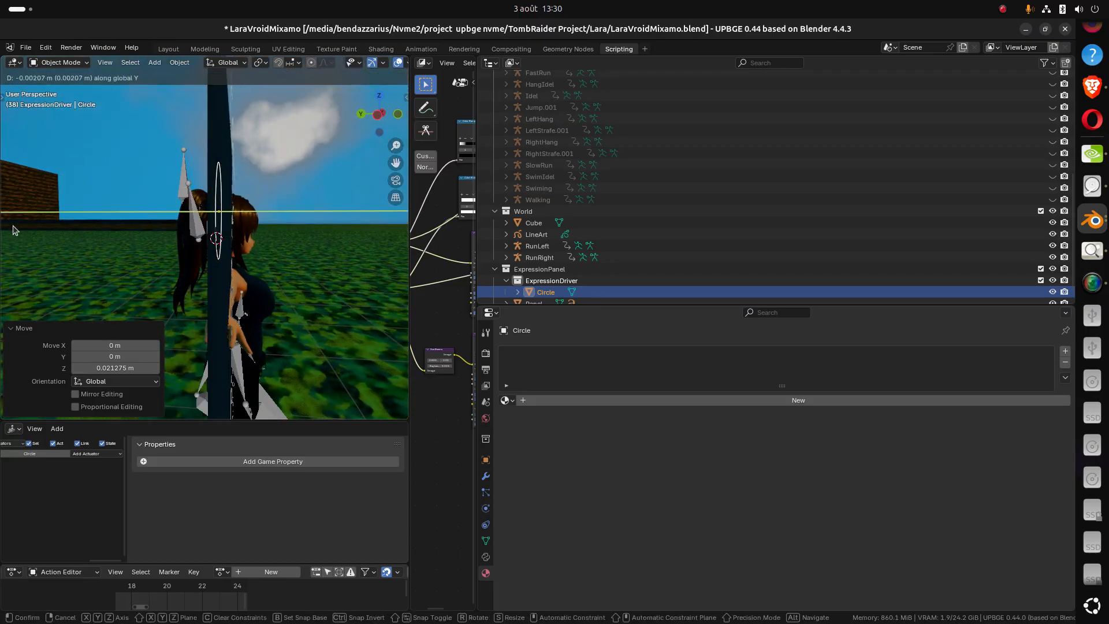
click(320, 241)
middle_drag(320, 240, 258, 251)
Try to extrude the circle's outline inward in face selection mode at a scale of about 0.274
key(Tab)
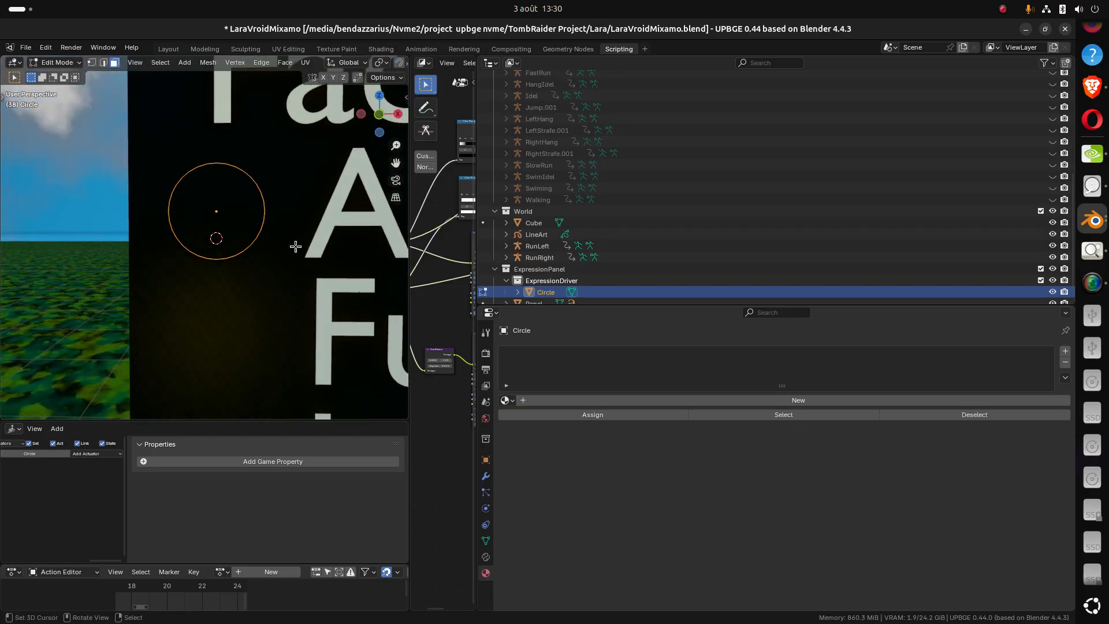
key(g)
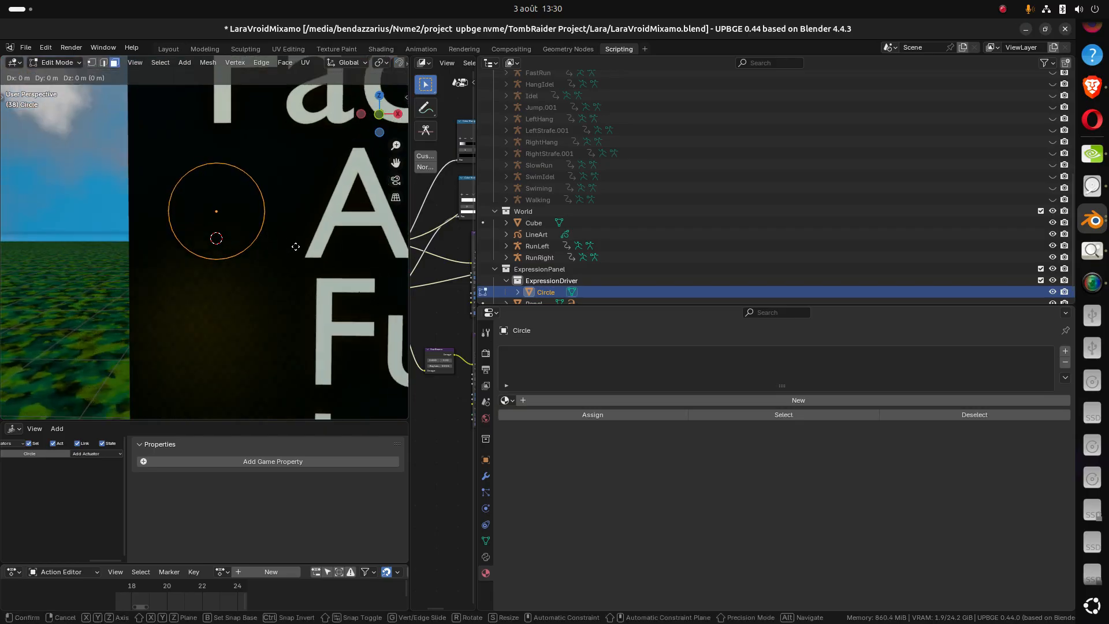
key(s)
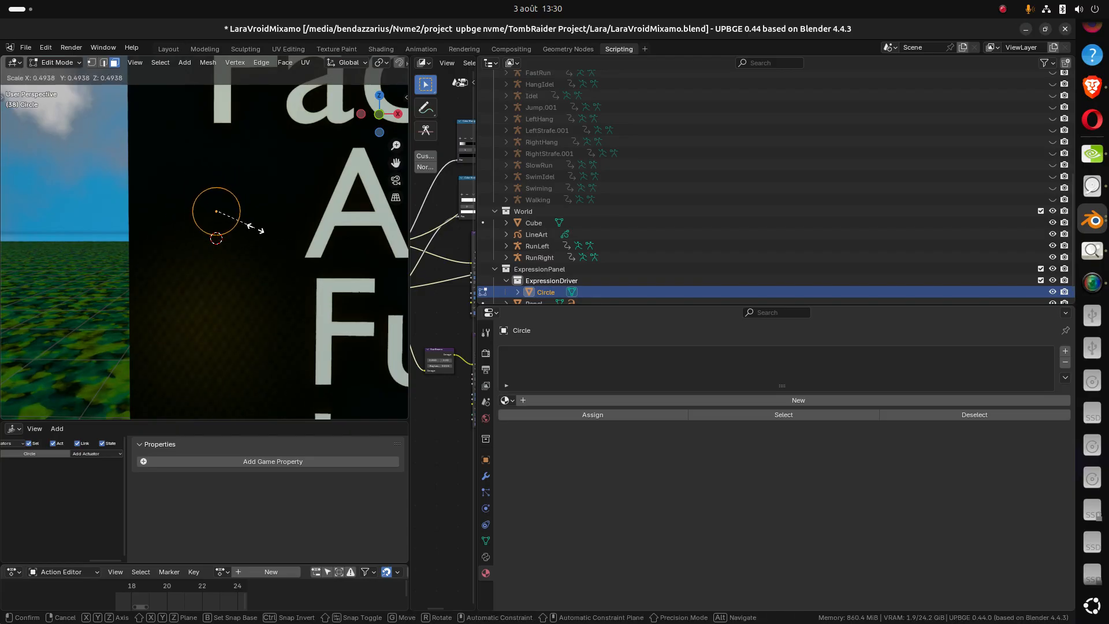
click(239, 219)
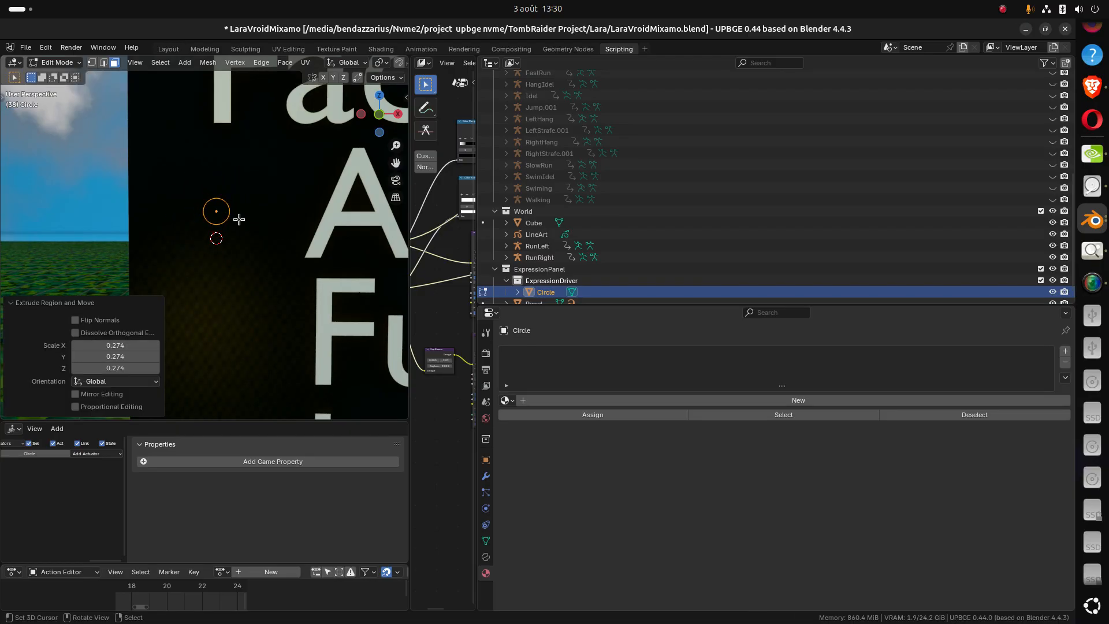
key(Tab)
middle_drag(239, 219, 209, 225)
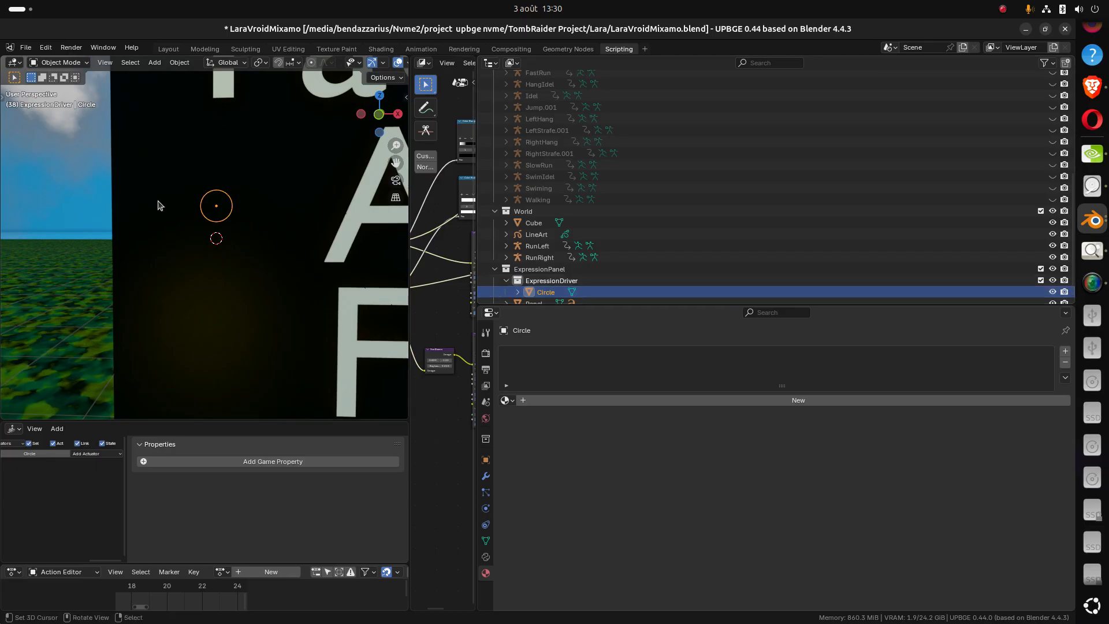
key(Tab)
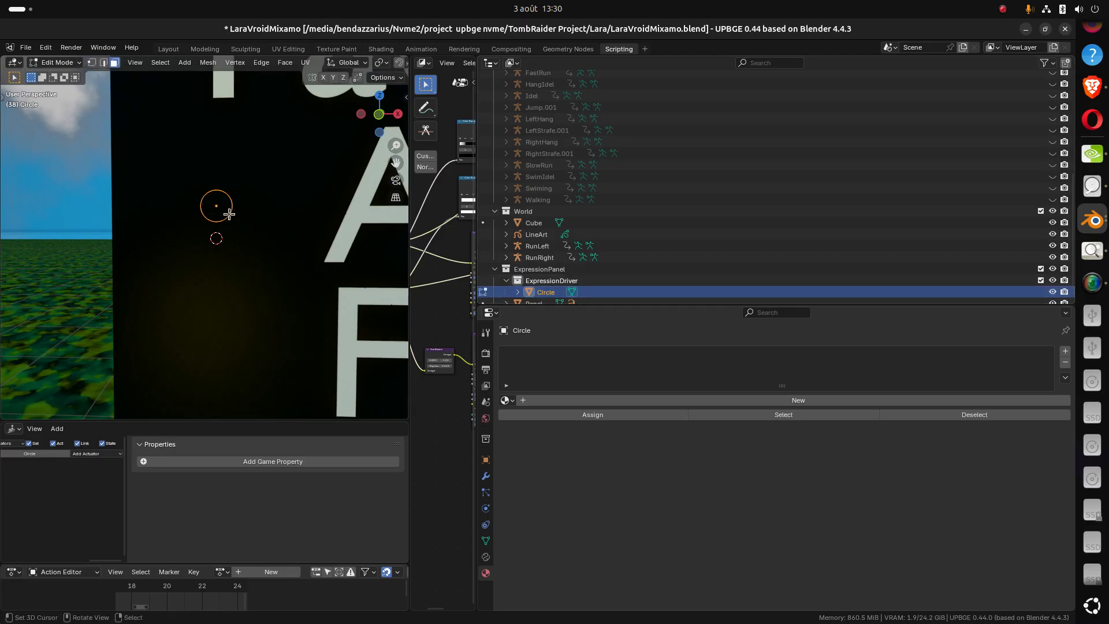
key(s)
click(228, 216)
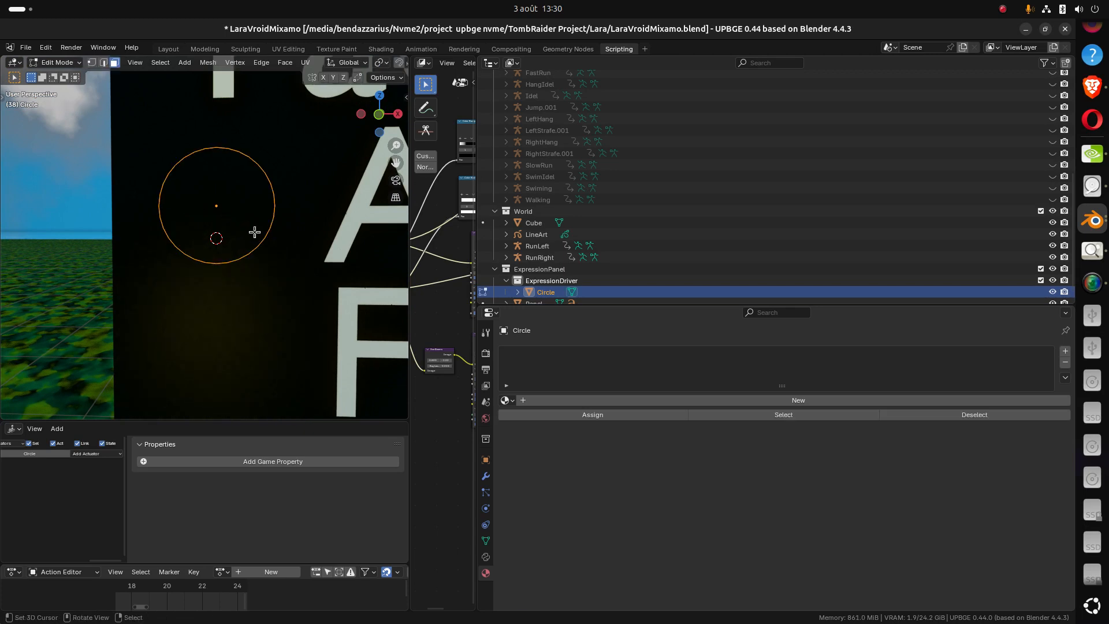
Extrude the circle's vertices inward at a scale of about 0.351 to form a flat ring beside the Angry label
key(1)
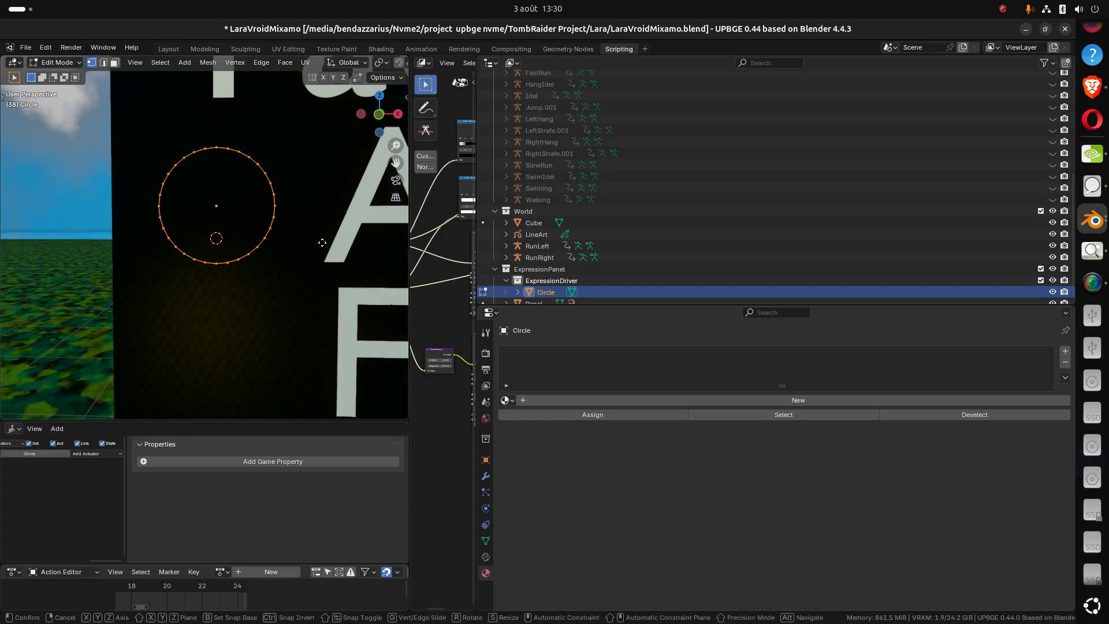
key(e)
key(s)
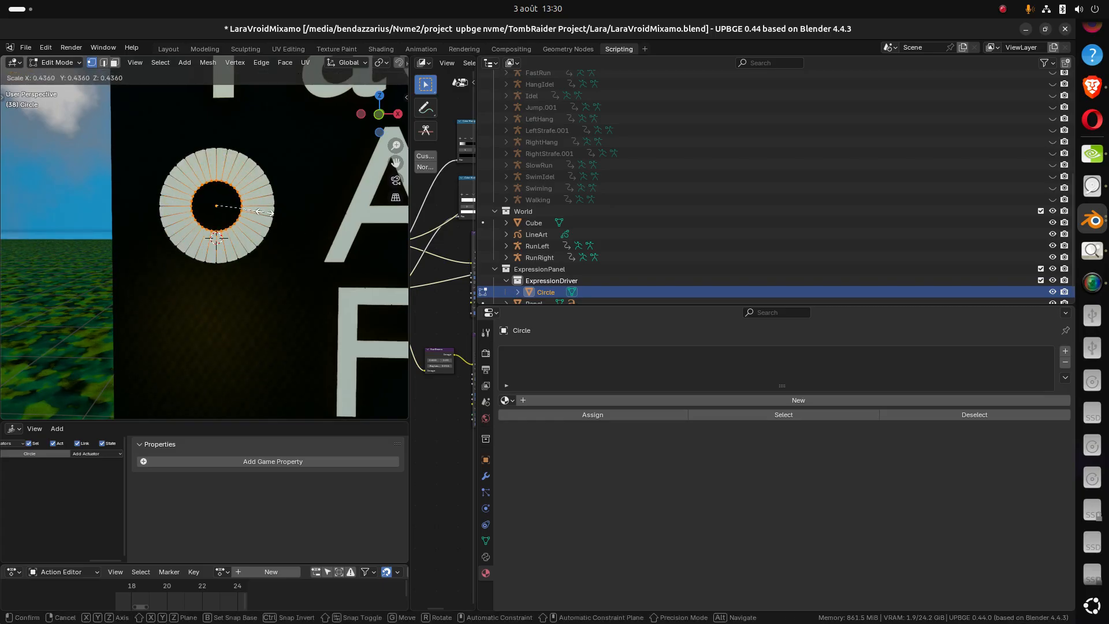
click(256, 209)
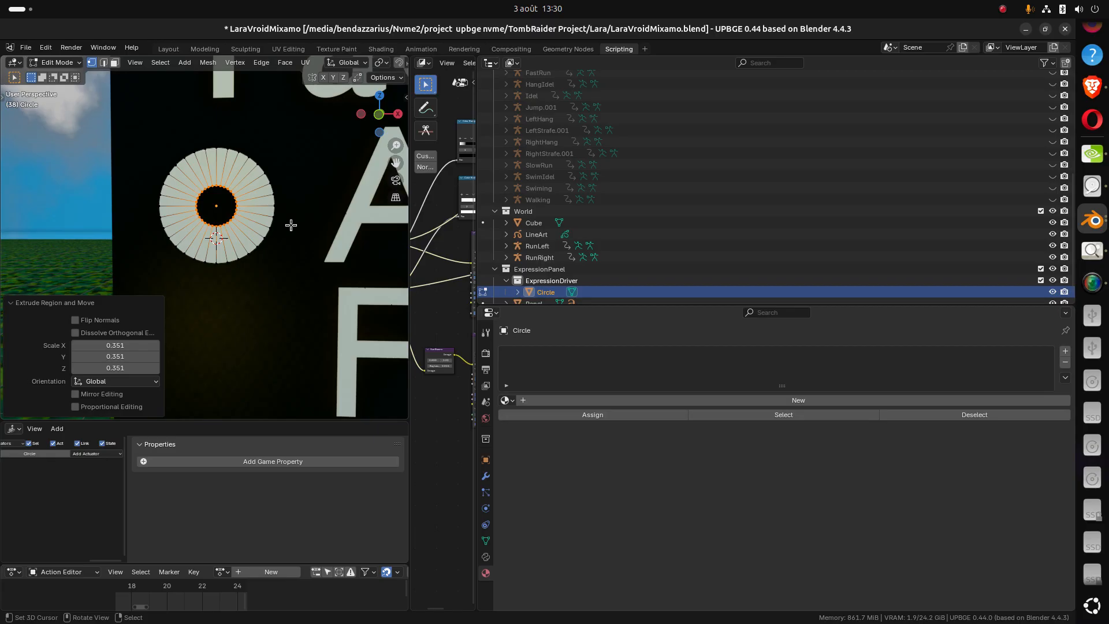
Extrude the ring's inner edge in place and merge the new vertices at center to close the hole
key(e)
right_click(289, 223)
key(m)
click(288, 223)
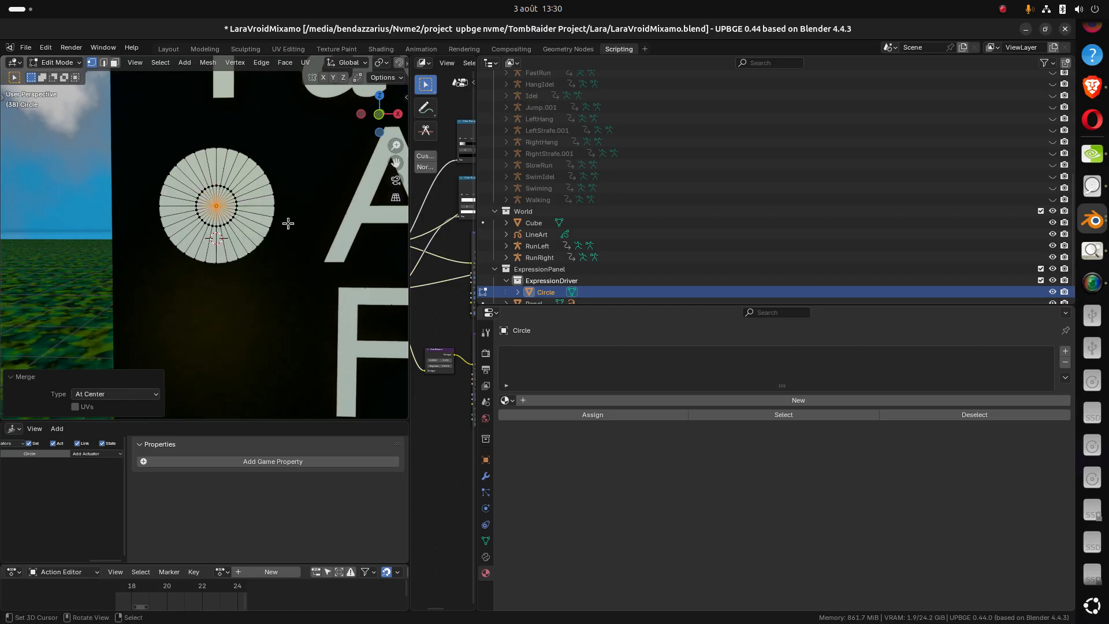
scroll(236, 240, up, 2)
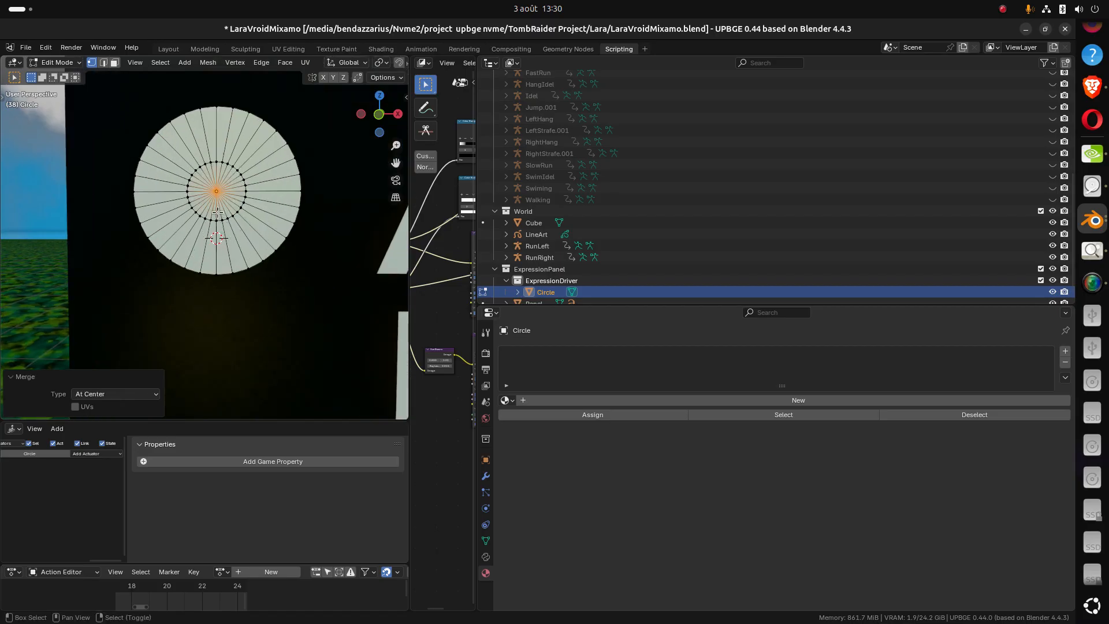
scroll(236, 240, up, 2)
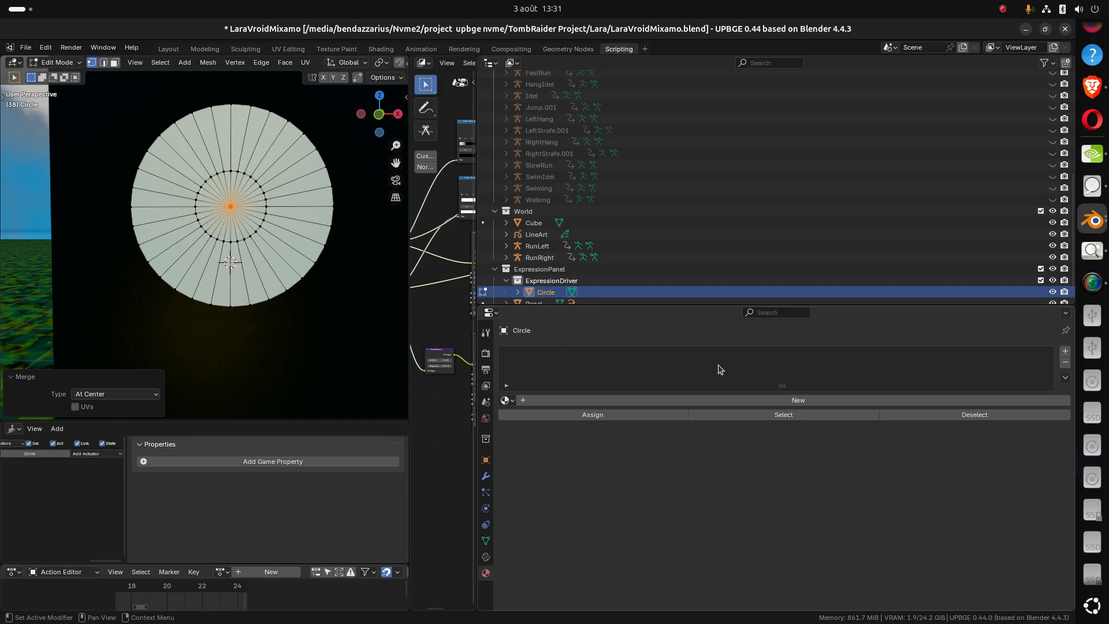
Add three empty material slots to the circle
click(1065, 351)
click(1065, 351)
click(1064, 351)
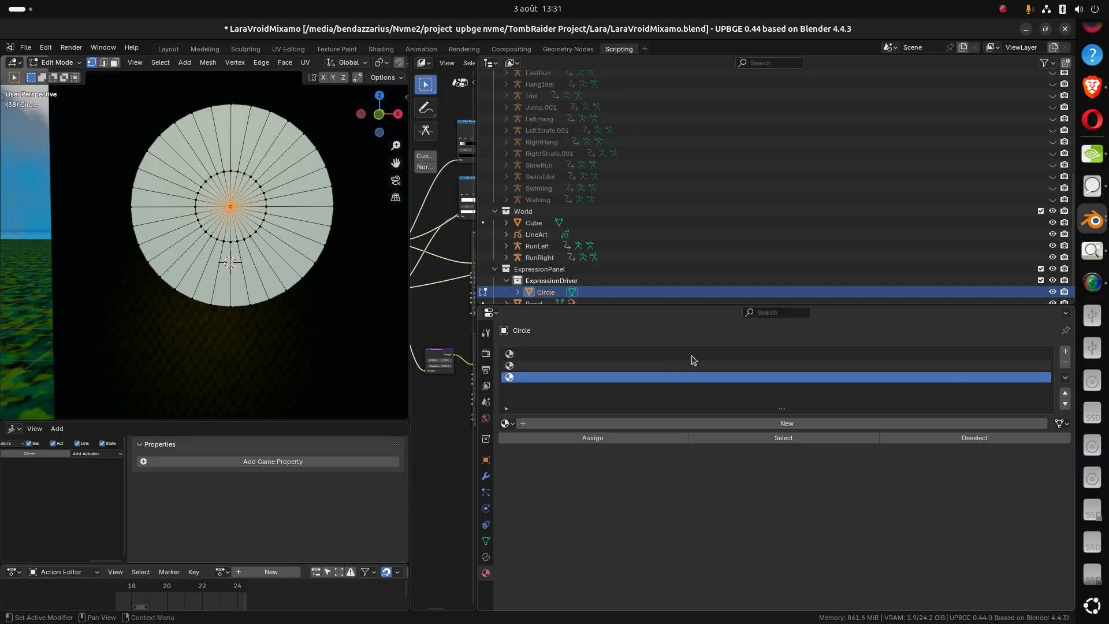
click(597, 353)
click(505, 423)
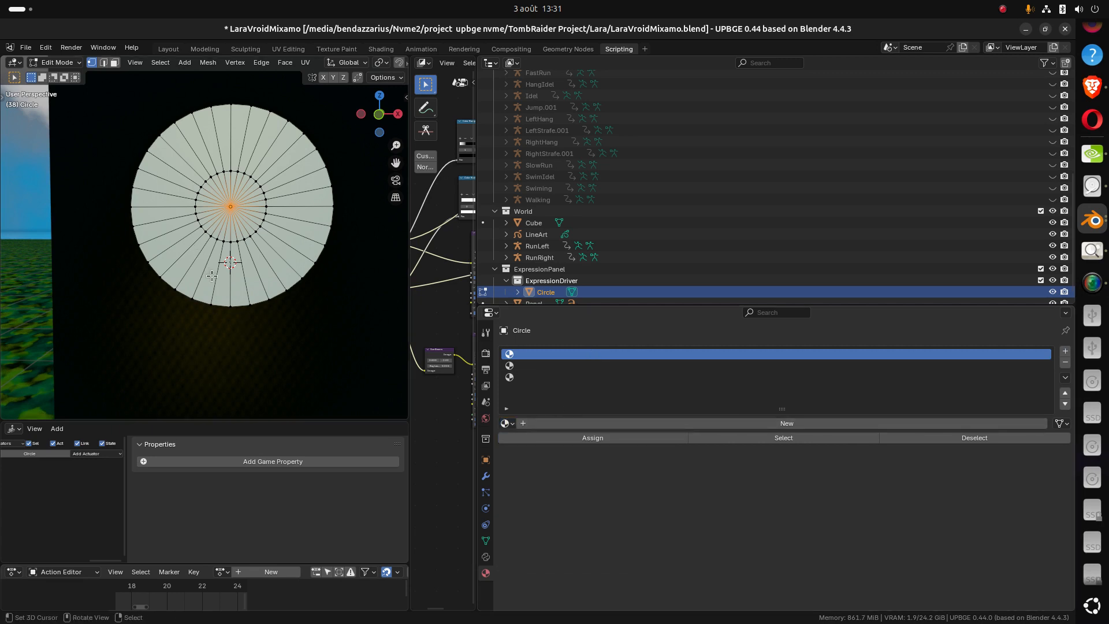
Select the two lowest outer faces of the disc in face mode and create a new material in the second slot
key(3)
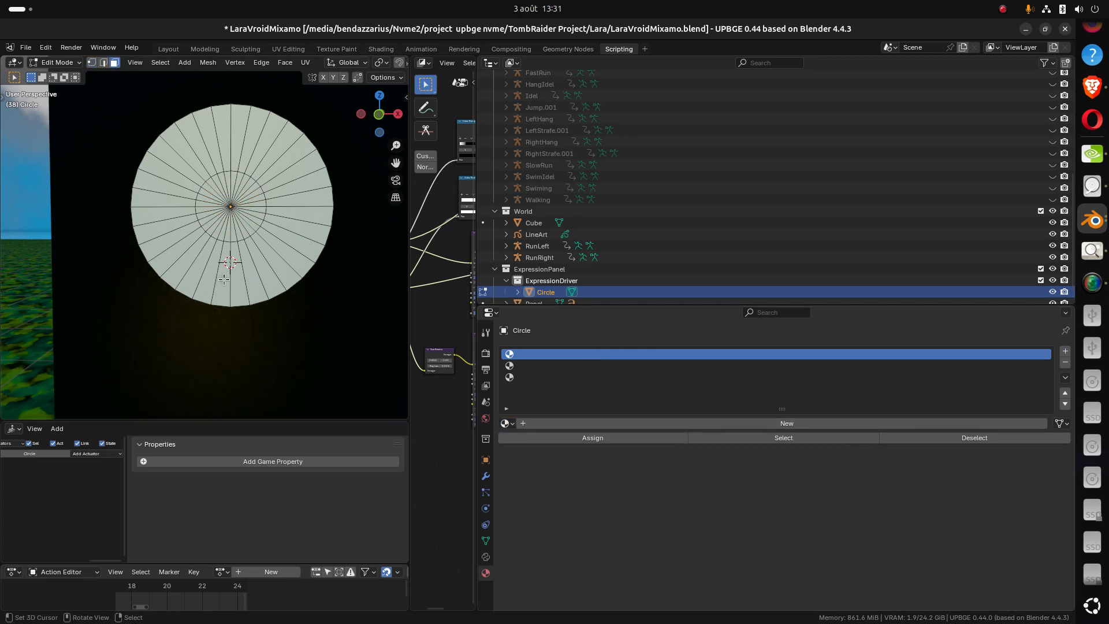
click(224, 279)
shift+click(241, 279)
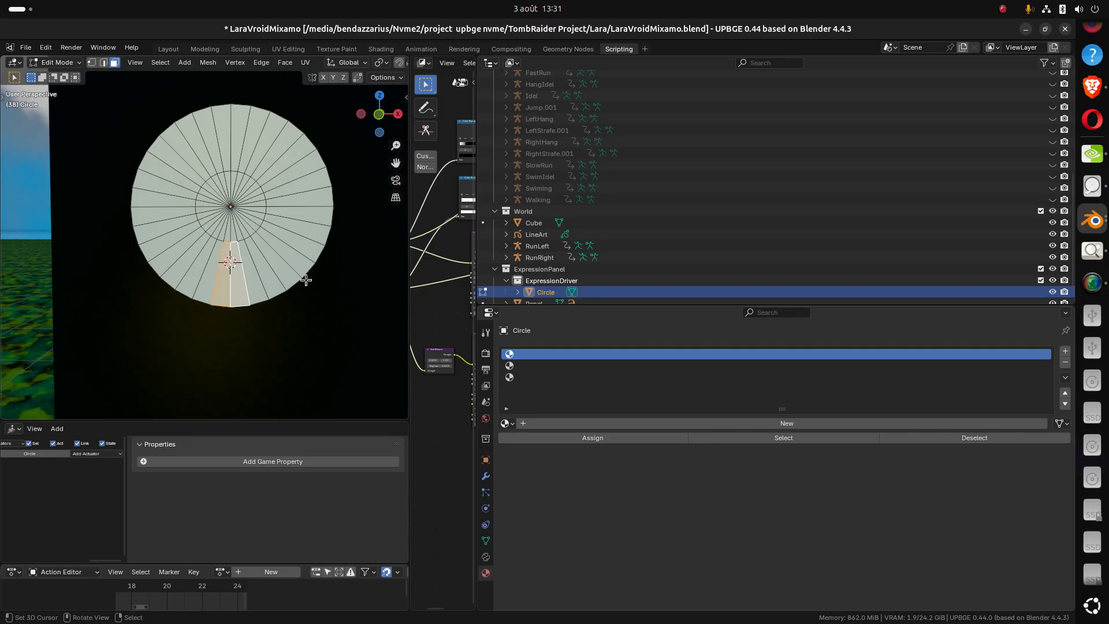
click(513, 365)
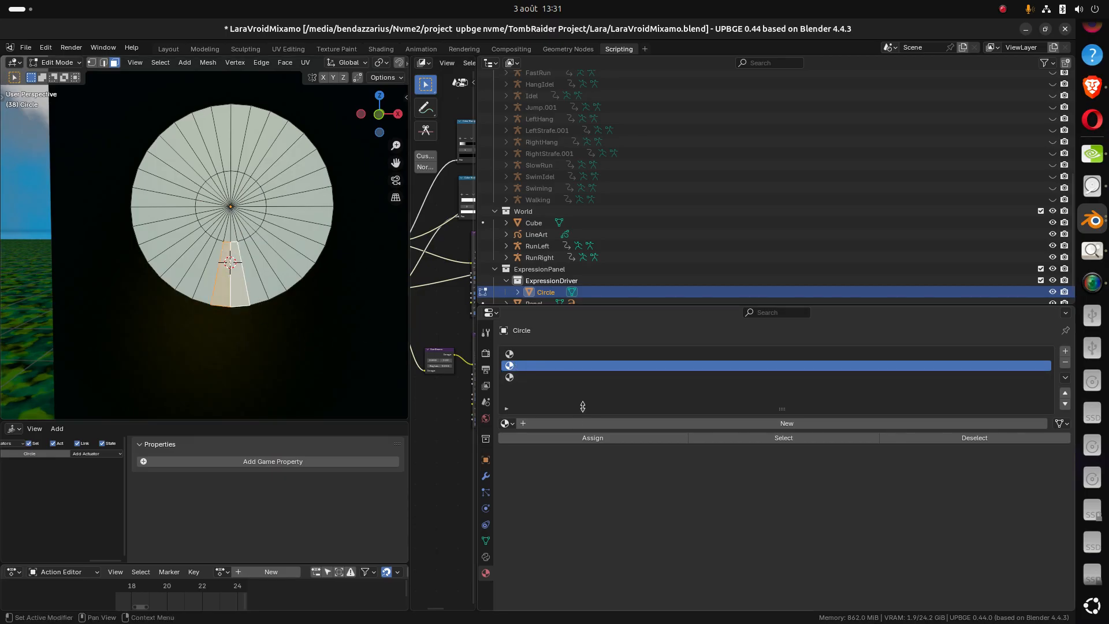
click(573, 423)
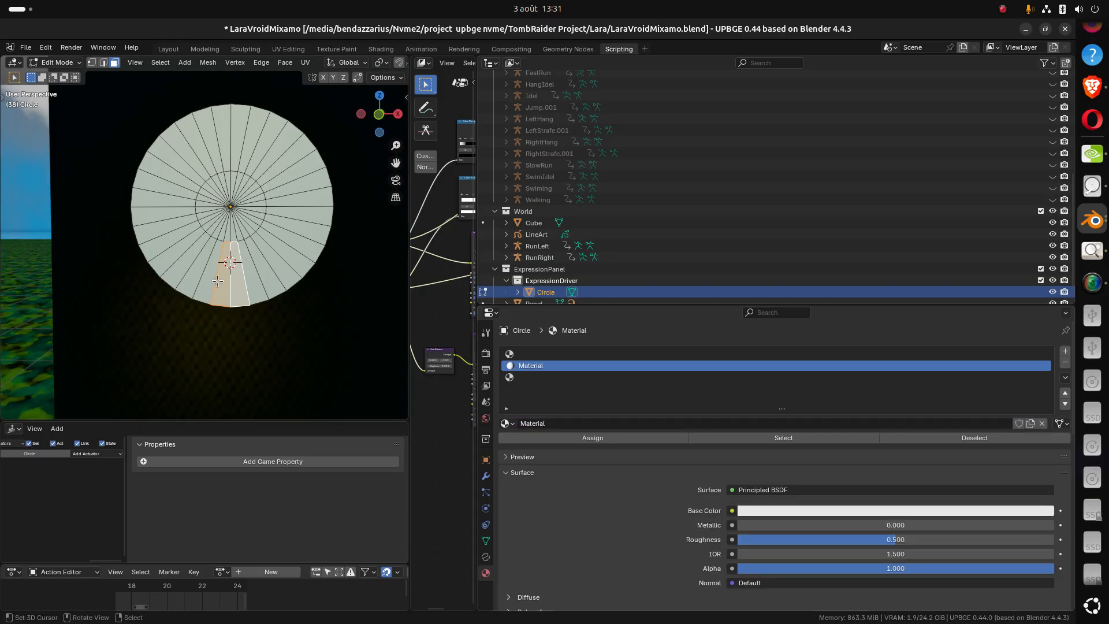
Create a new material in the first slot and name it Withe
click(569, 354)
click(507, 423)
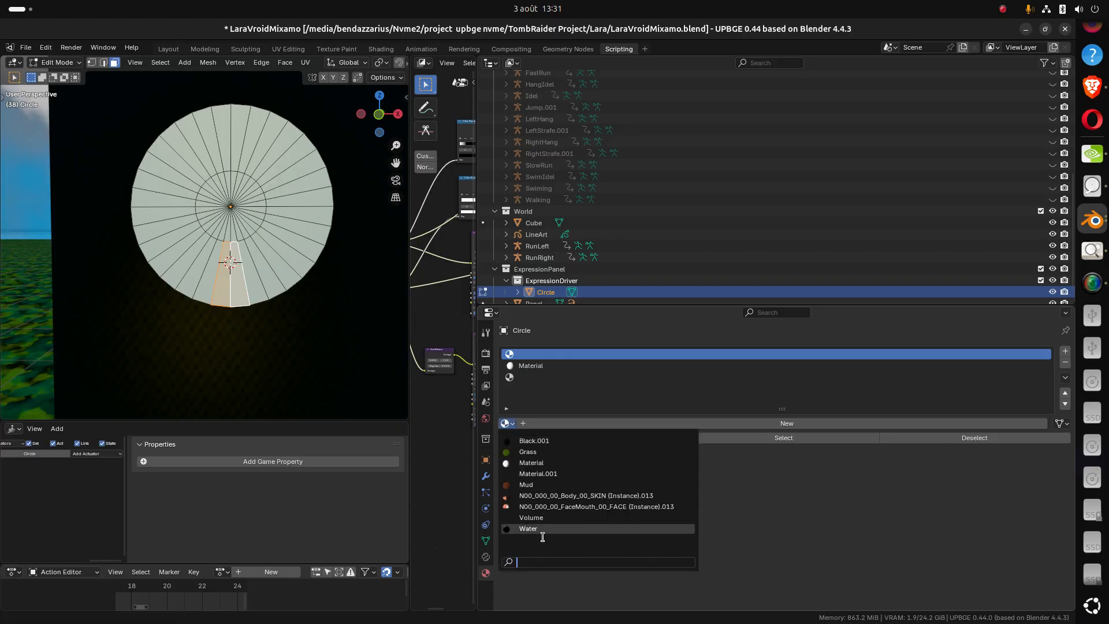
click(541, 358)
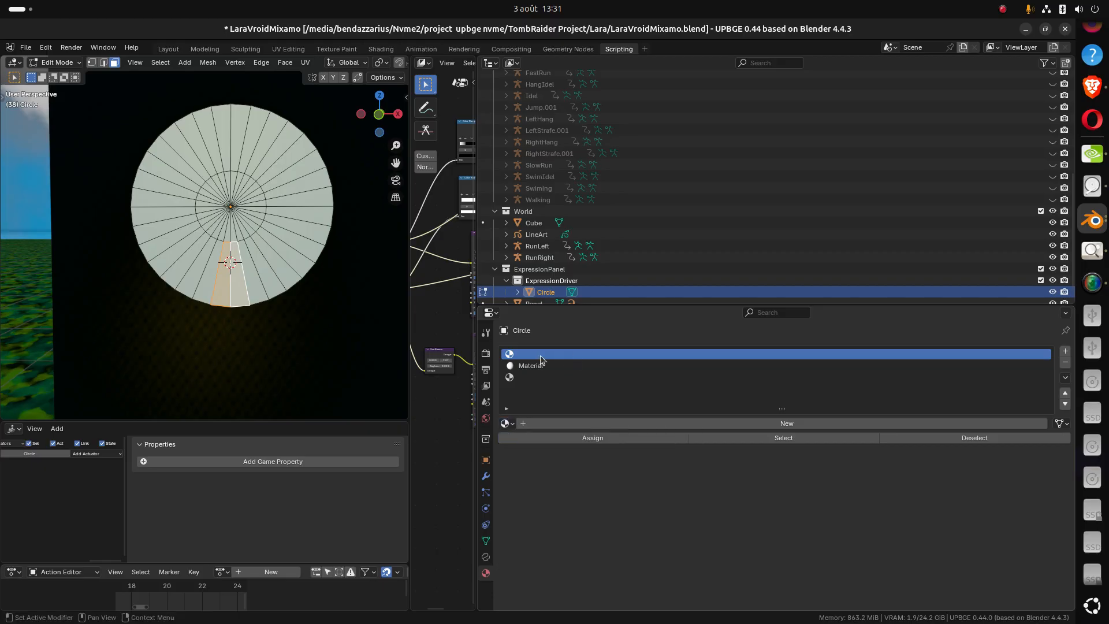
click(643, 421)
click(644, 423)
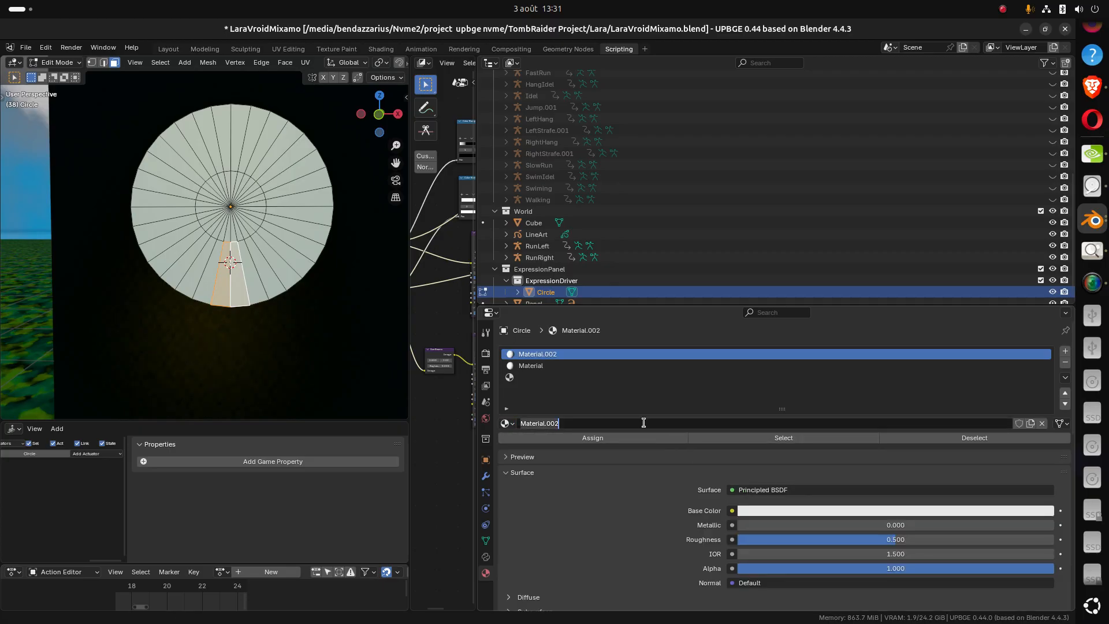
key(BackSpace)
key(Return)
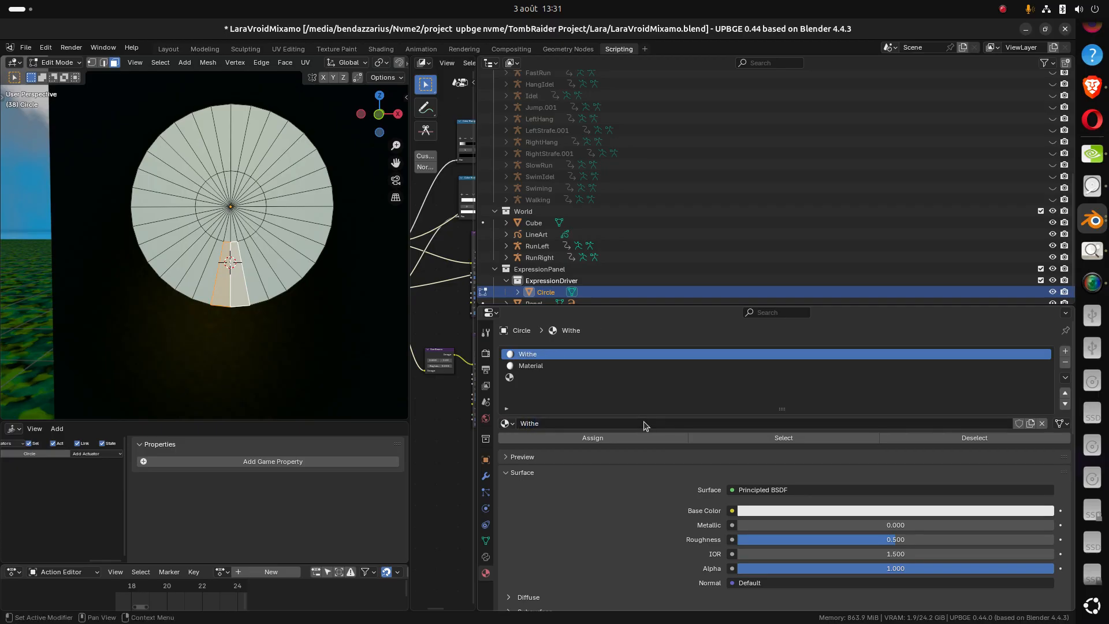
Rename the second slot's material to Green
double_click(552, 366)
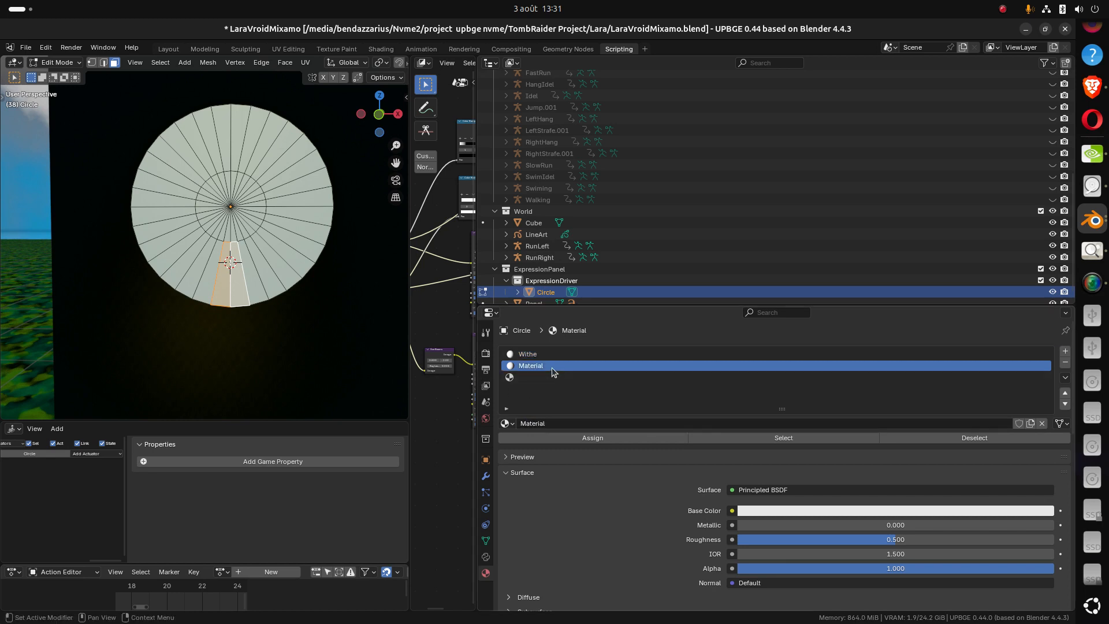
click(556, 419)
click(556, 423)
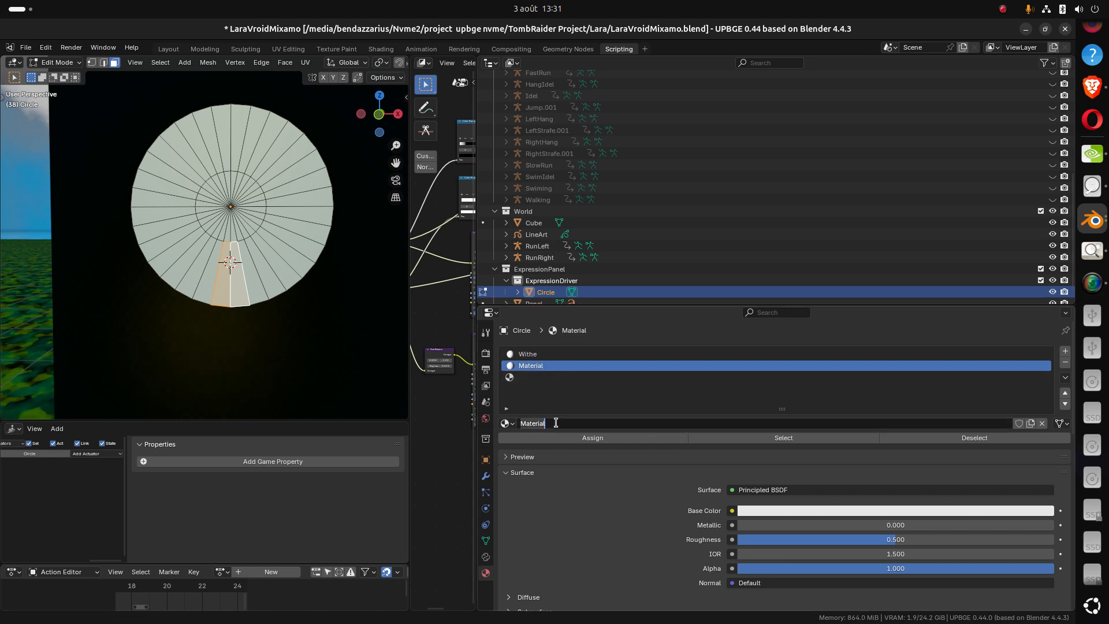
key(BackSpace)
text(Green)
key(Return)
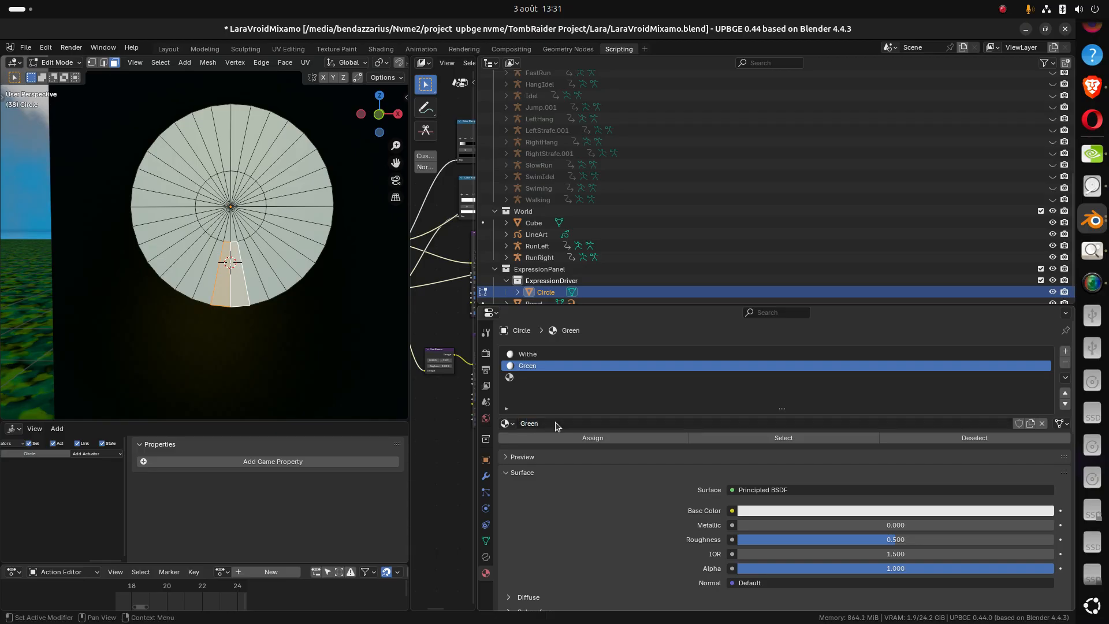
Create a new material in the third slot and name it Red
click(531, 377)
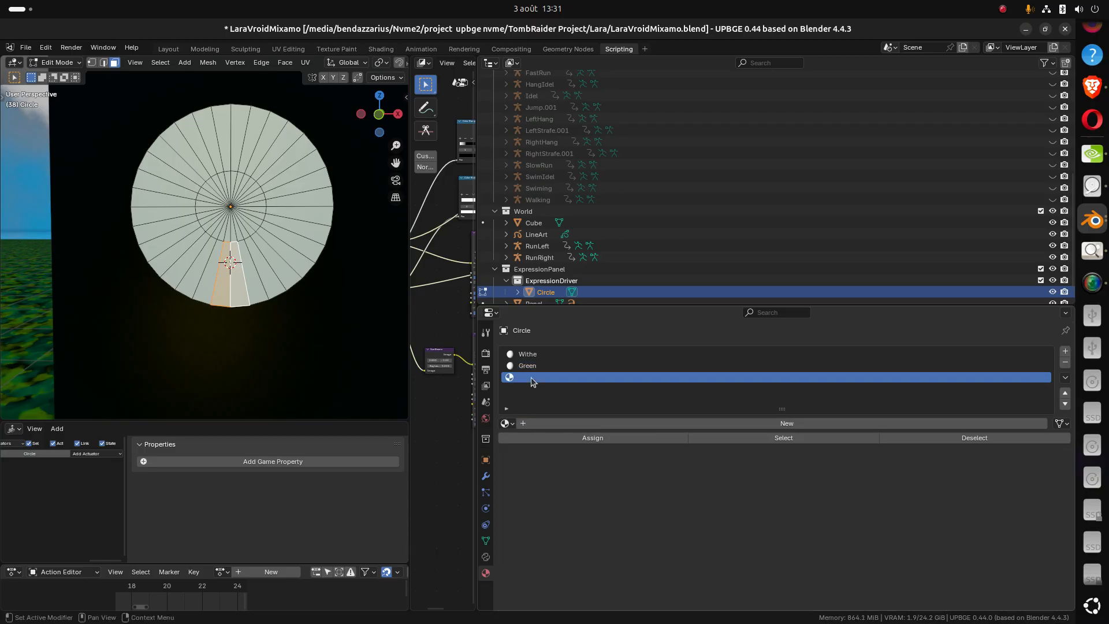
click(582, 425)
click(573, 424)
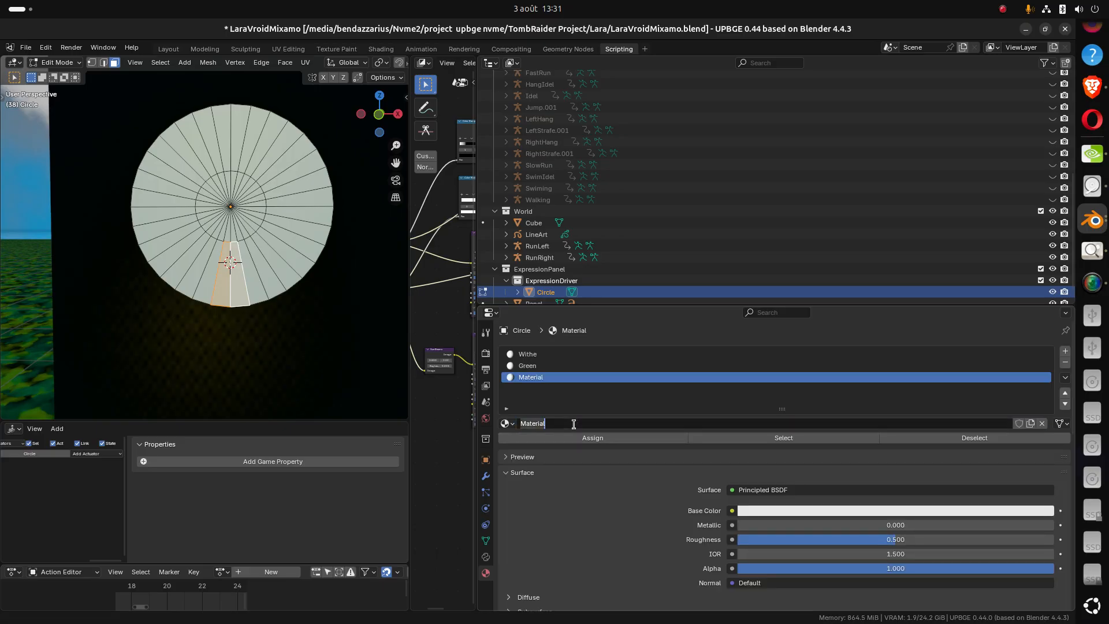
key(BackSpace)
key(Return)
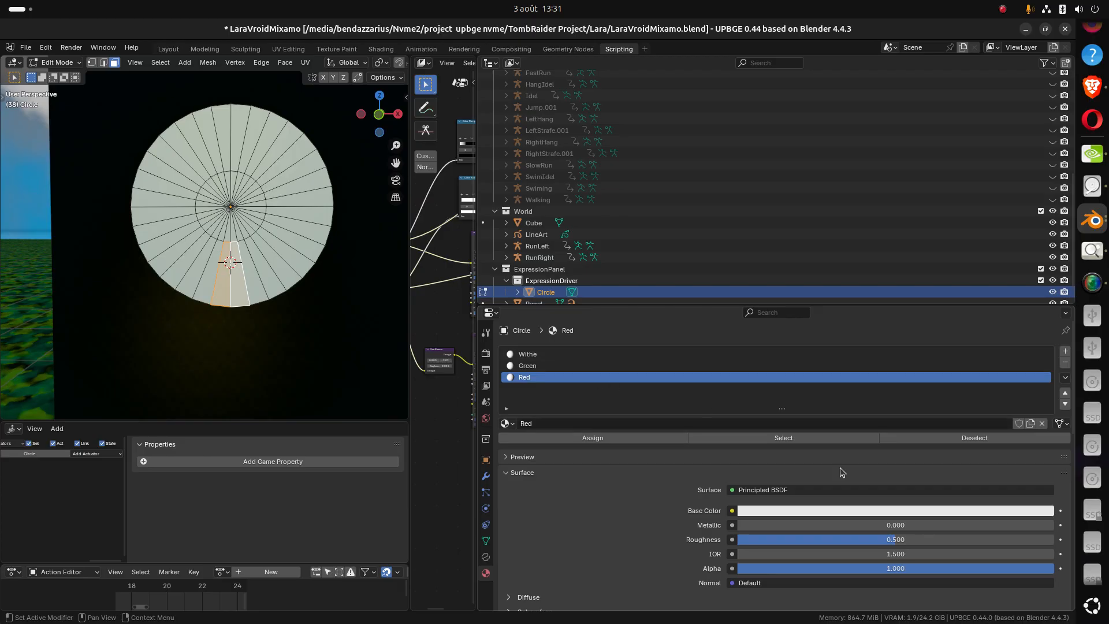
Set the Red material's base color to a saturated red and the Green material's base color to bright green #27E700
click(806, 510)
drag(974, 382, 988, 413)
click(563, 365)
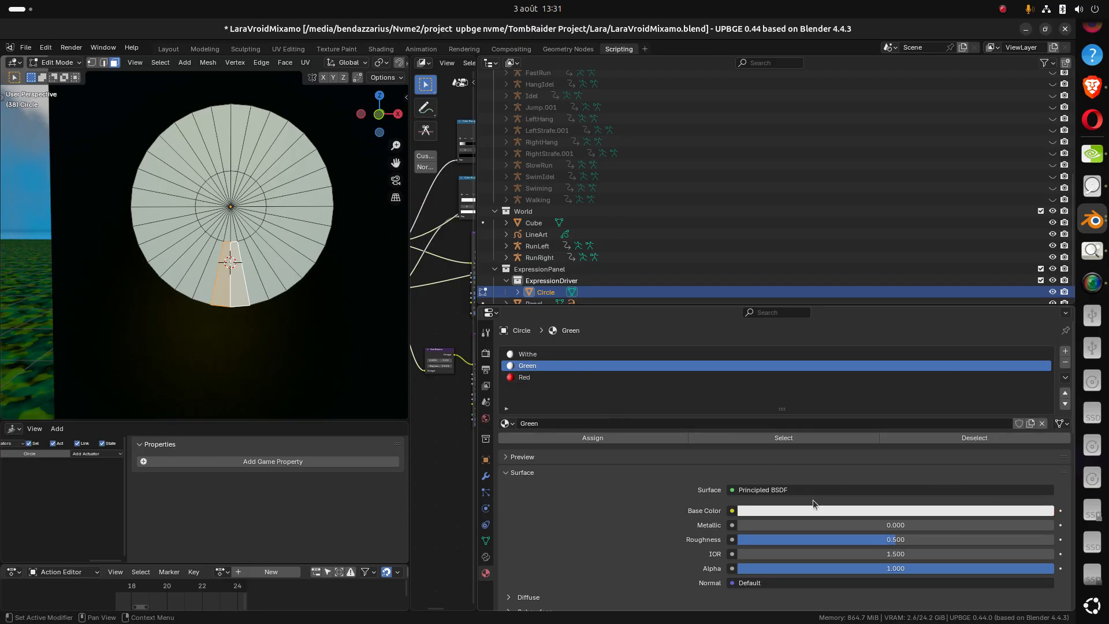
click(833, 511)
drag(979, 373, 947, 352)
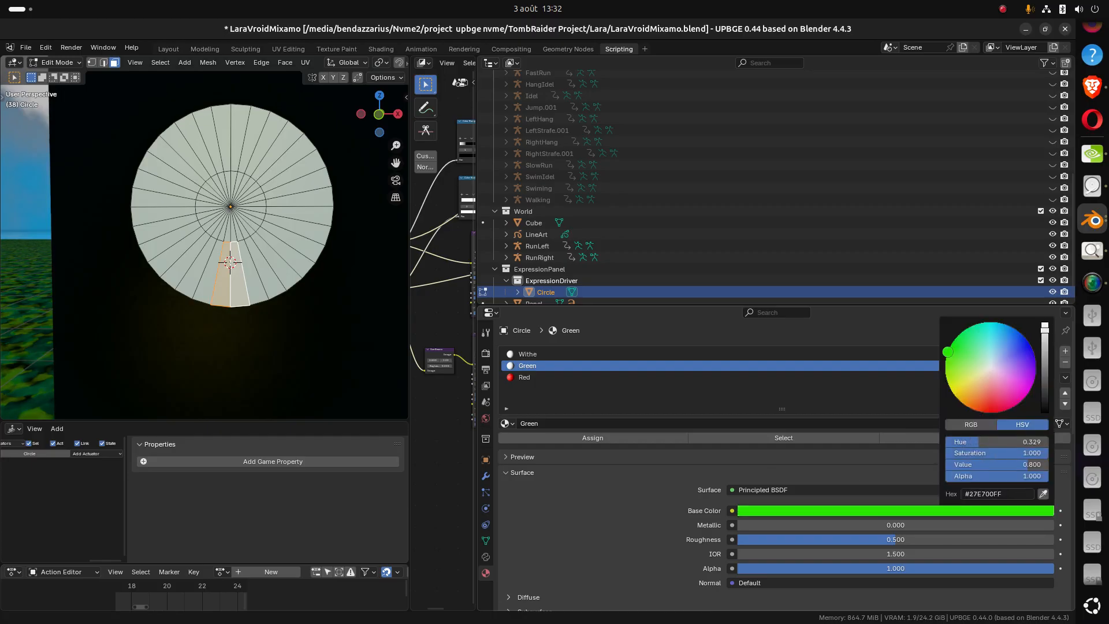
Set the roughness of the Withe, Green and Red materials to 1.000
click(576, 353)
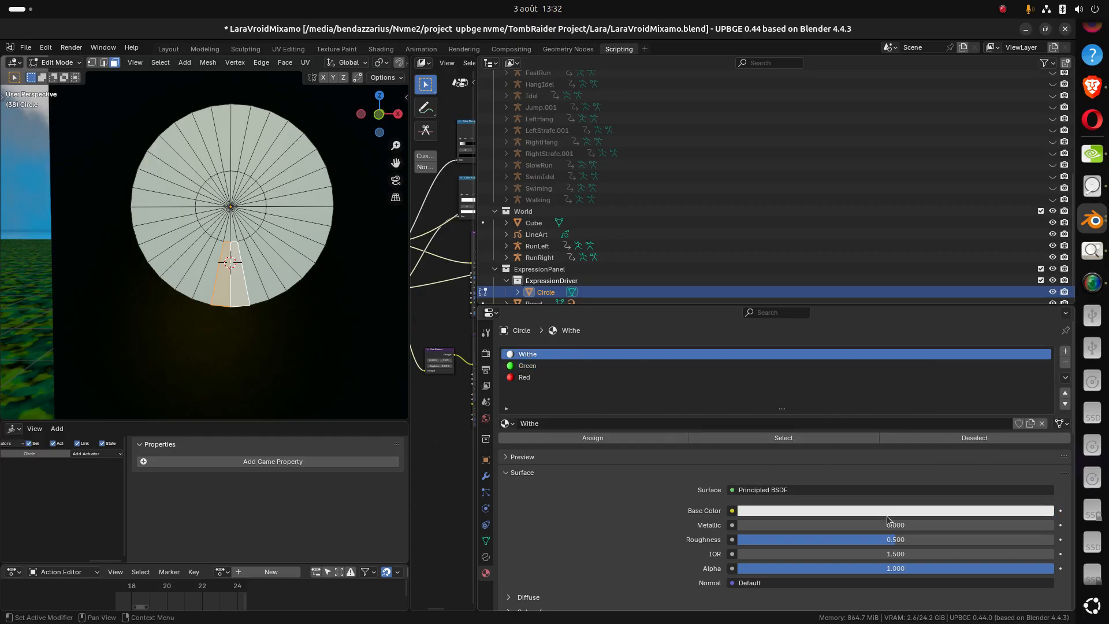
drag(887, 539, 993, 539)
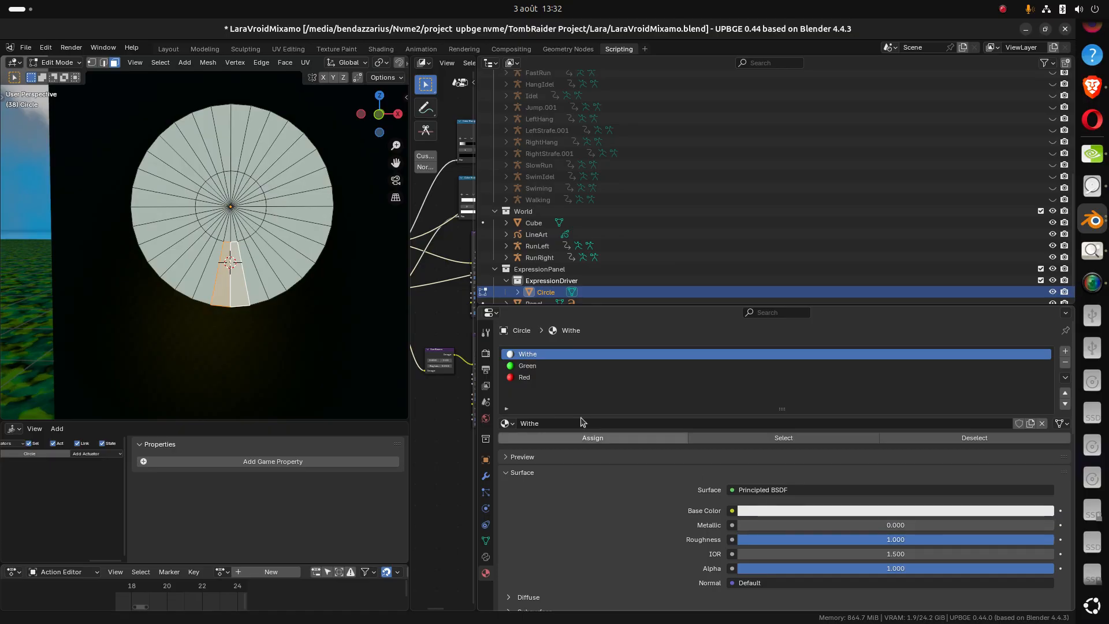
click(528, 365)
drag(889, 539, 1028, 539)
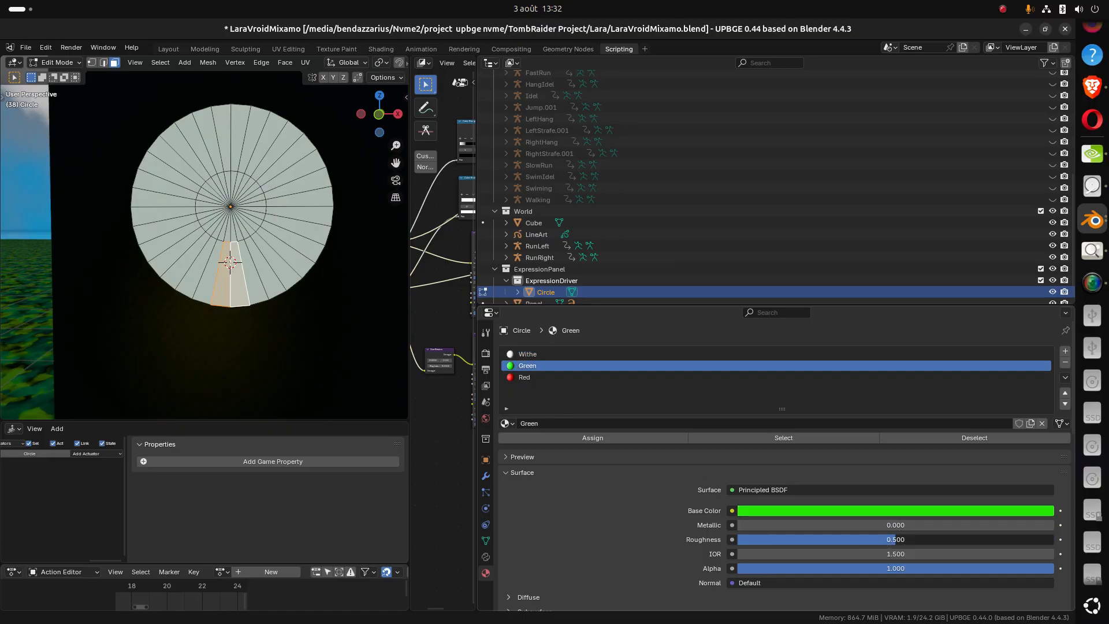
click(534, 377)
drag(833, 538, 1040, 540)
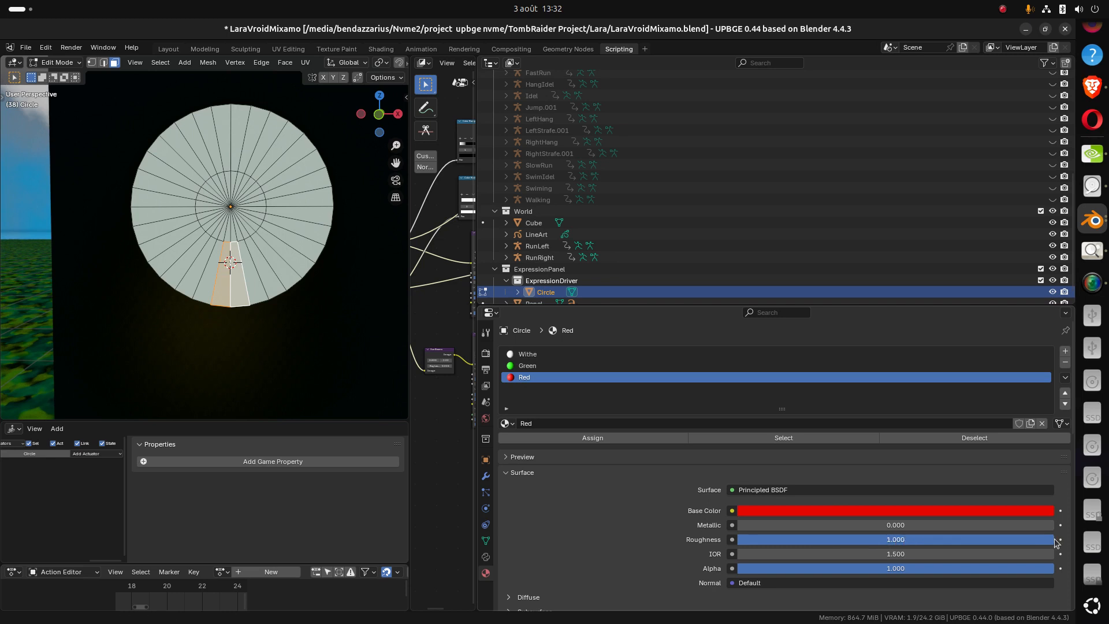
Assign the Green material to the disc's two selected lower faces and check the marker in object mode
key(Tab)
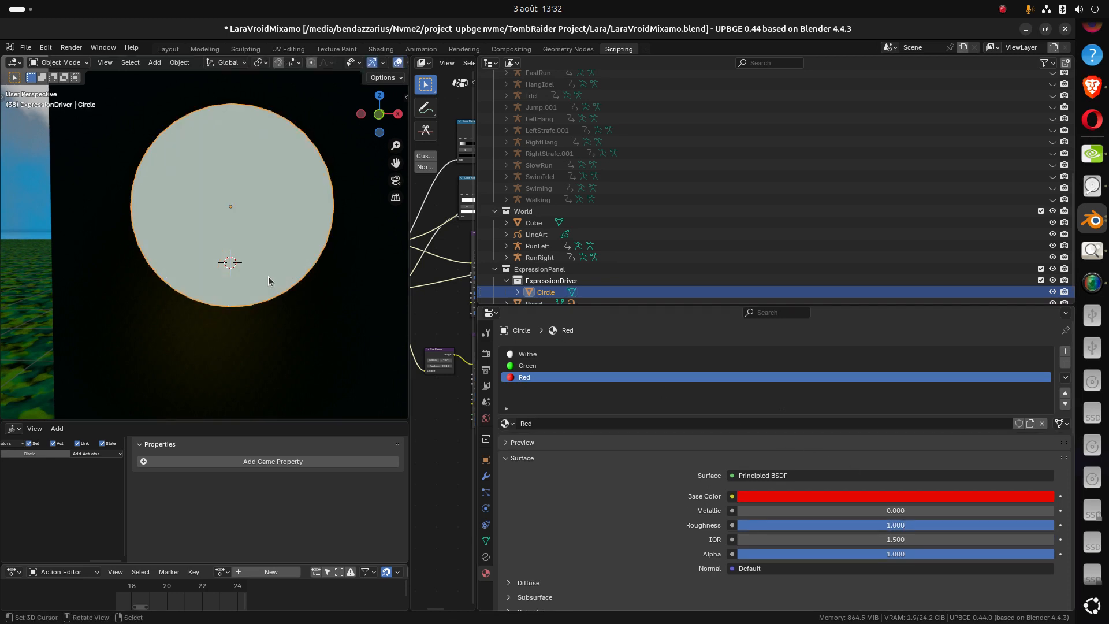
key(Tab)
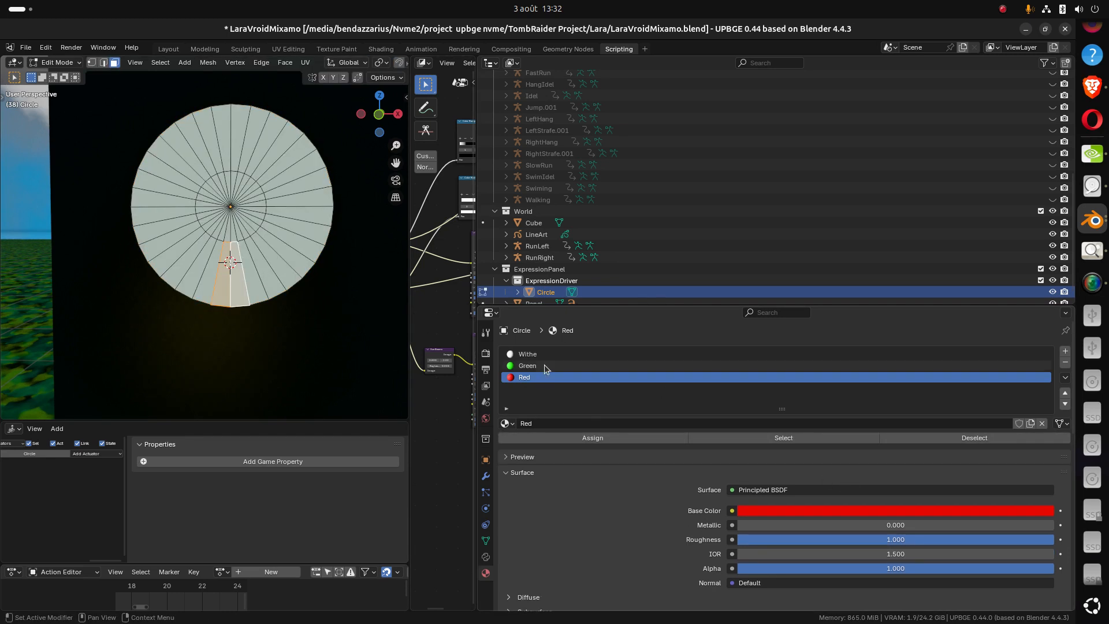
click(544, 365)
click(580, 437)
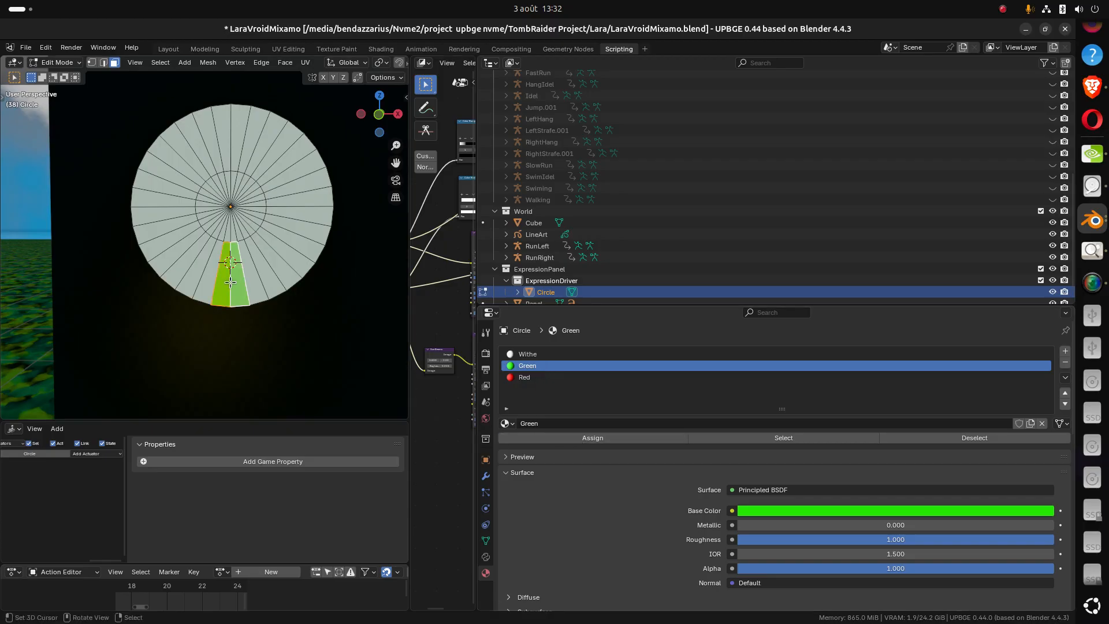
key(Tab)
scroll(230, 281, down, 2)
mouse_move(243, 282)
middle_down()
mouse_move(304, 280)
mouse_move(249, 272)
middle_up()
key(Tab)
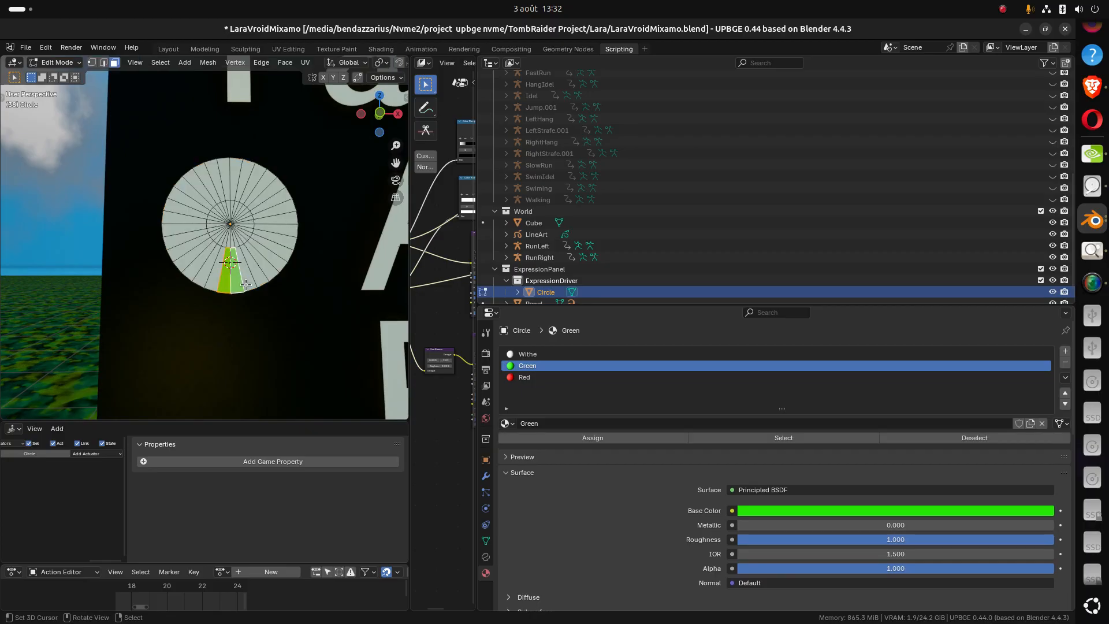
key(Tab)
middle_drag(248, 294, 227, 325)
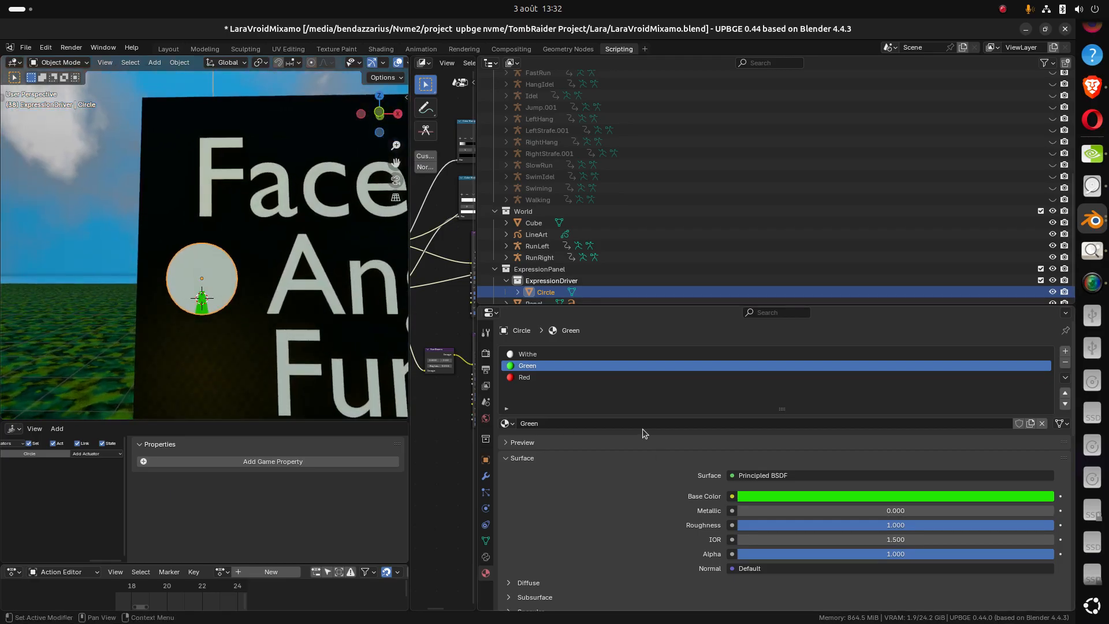
scroll(376, 353, up, 1)
scroll(376, 357, up, 1)
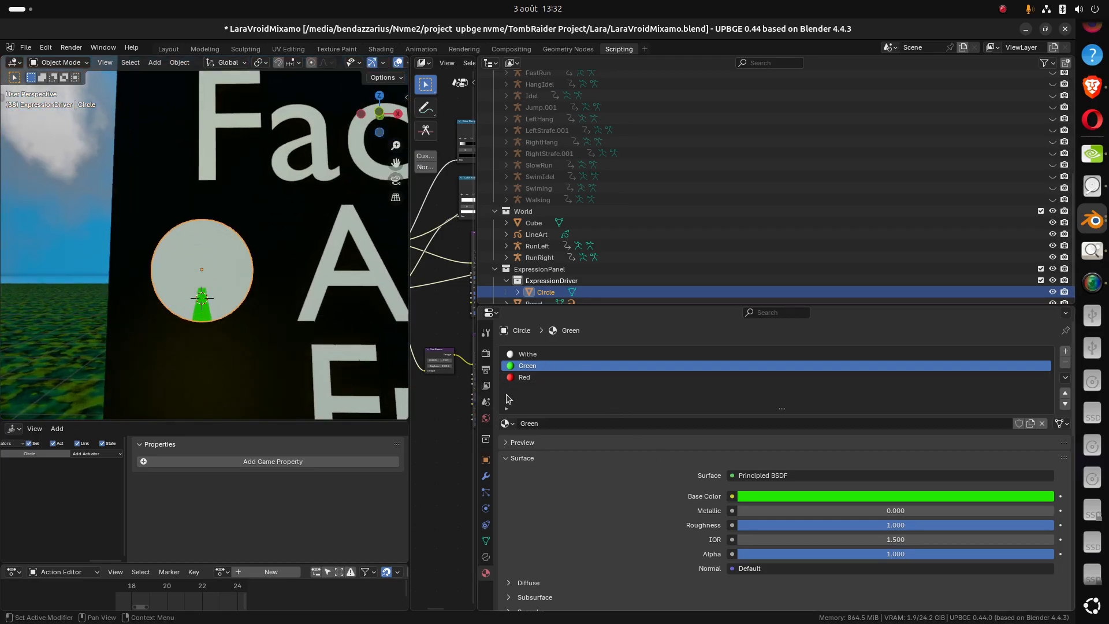
Assign the Red material to the disc's two selected lower faces and inspect the marker in object mode
click(524, 377)
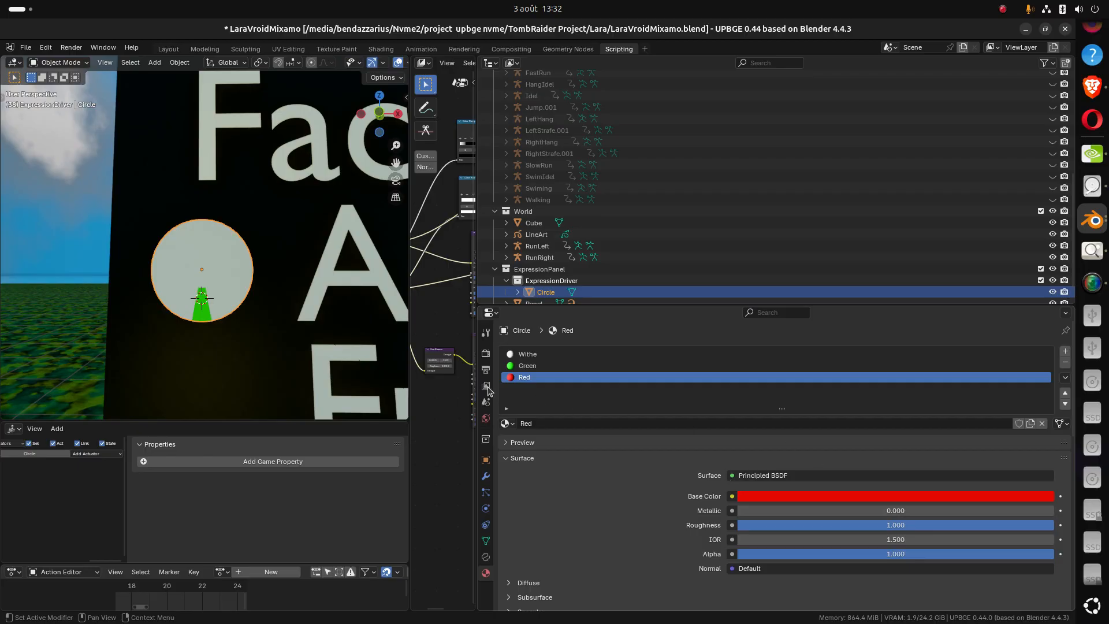
key(Tab)
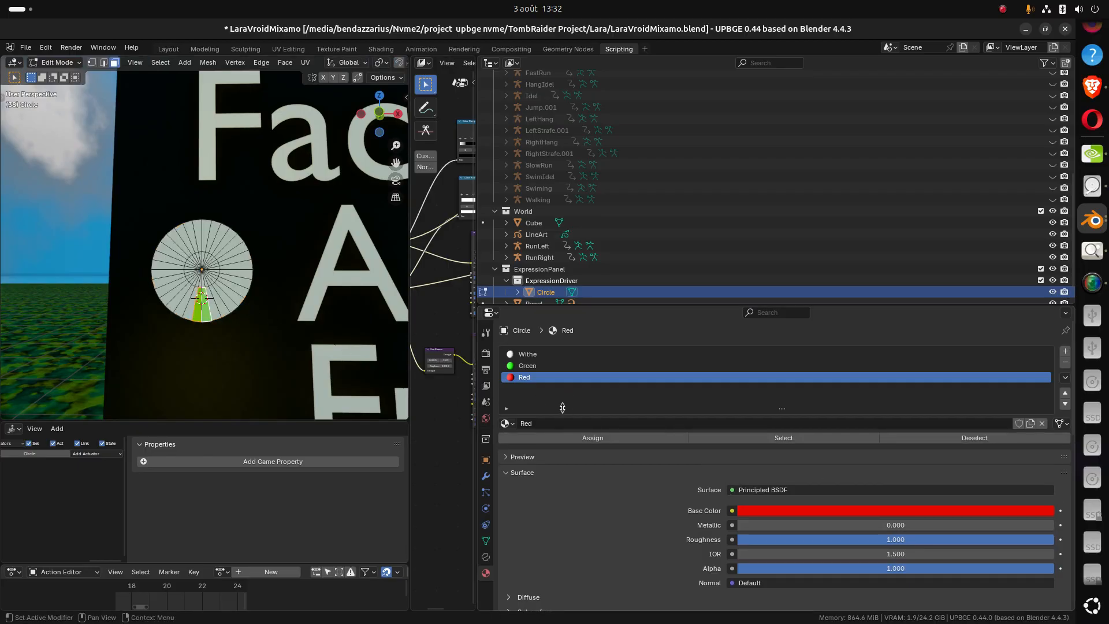
click(593, 439)
key(Tab)
middle_drag(210, 344, 246, 332)
scroll(257, 310, down, 5)
scroll(243, 334, up, 3)
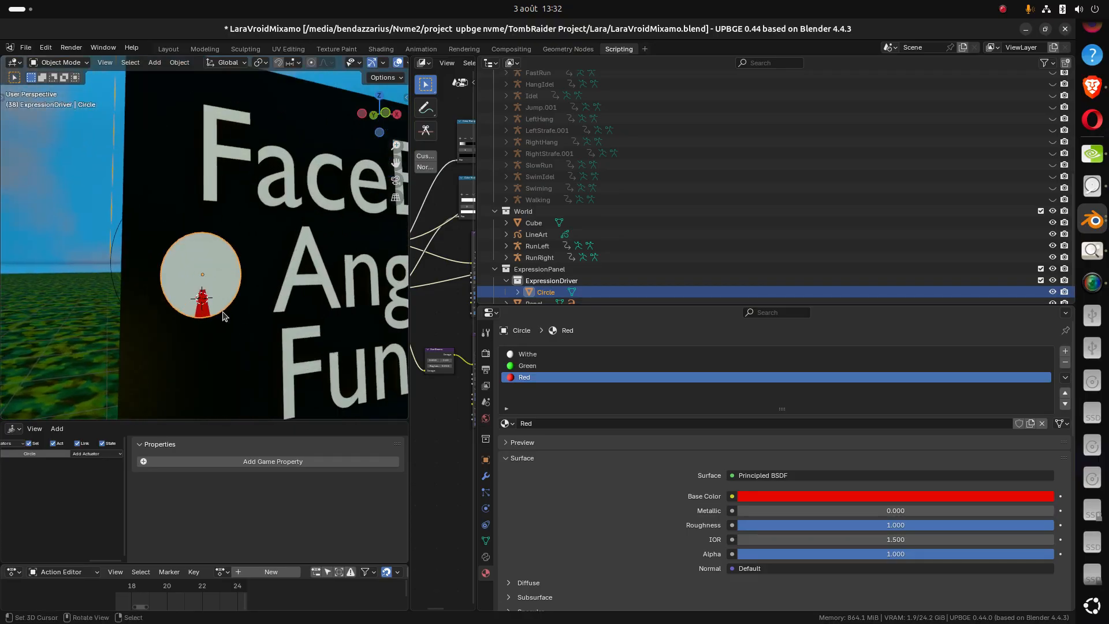
scroll(208, 324, up, 2)
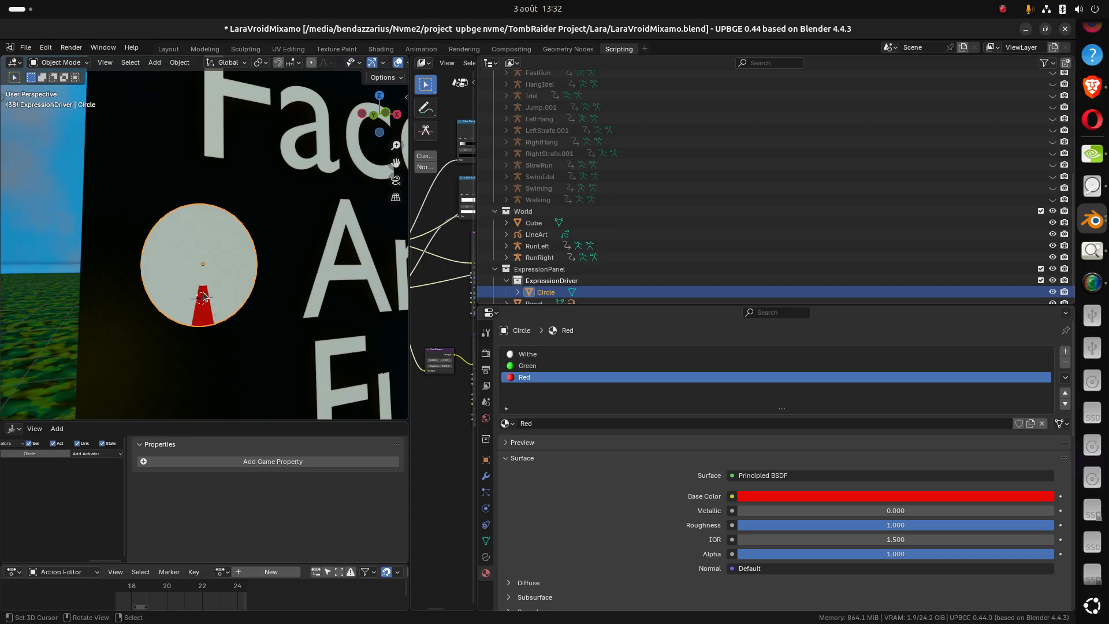
Examine the red-marked disc beside the Angry label and its entry in the ExpressionDriver collection
scroll(212, 325, up, 1)
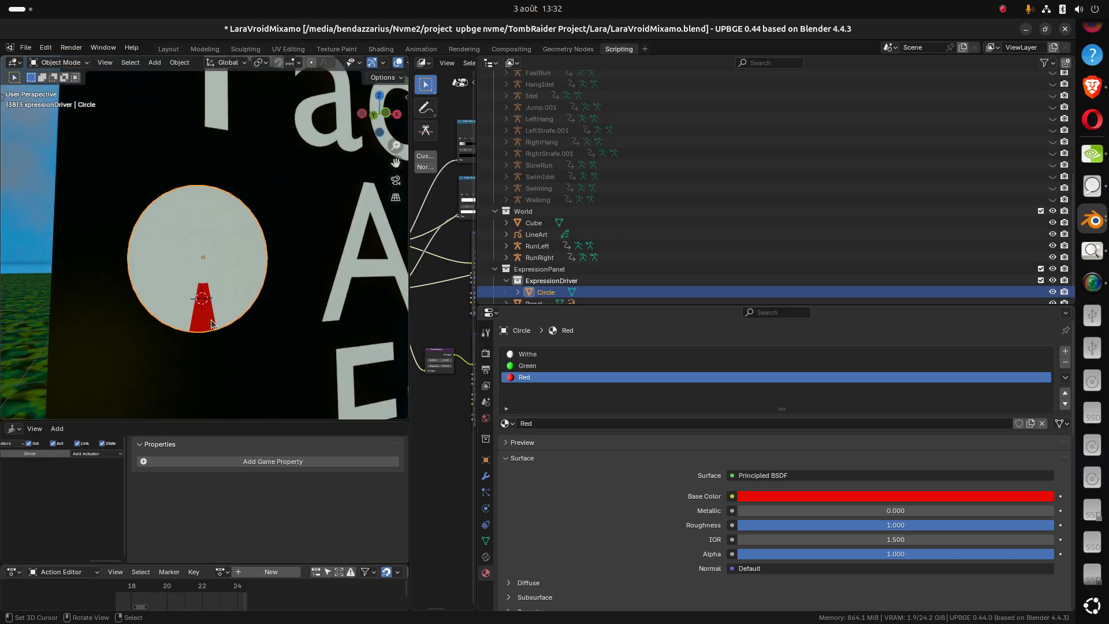
scroll(219, 319, down, 2)
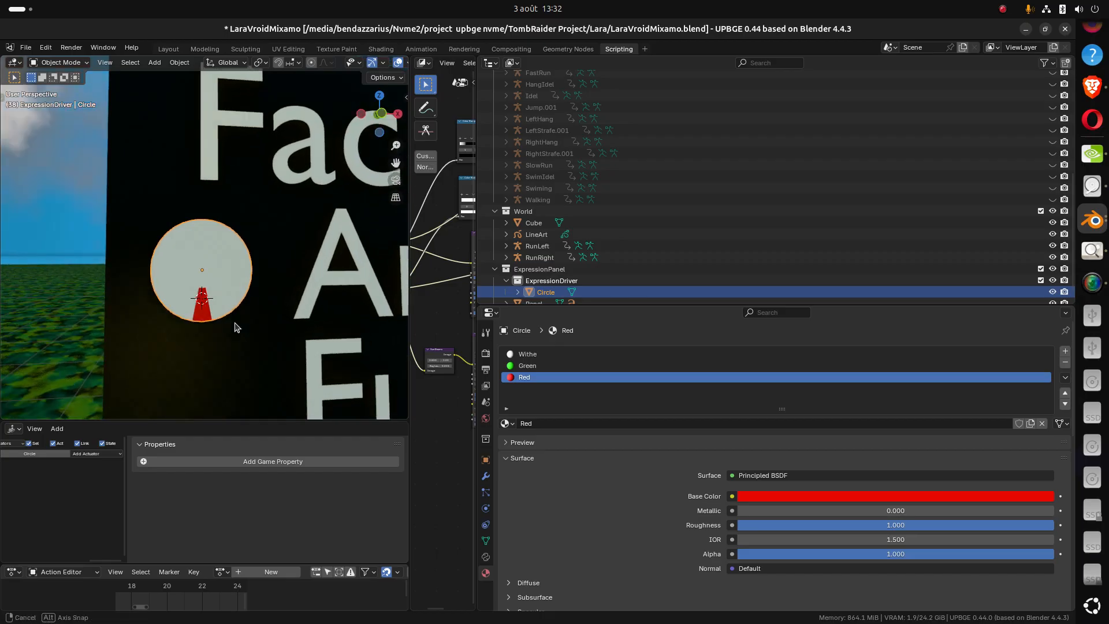
scroll(250, 319, down, 3)
shift+middle_drag(259, 368, 245, 331)
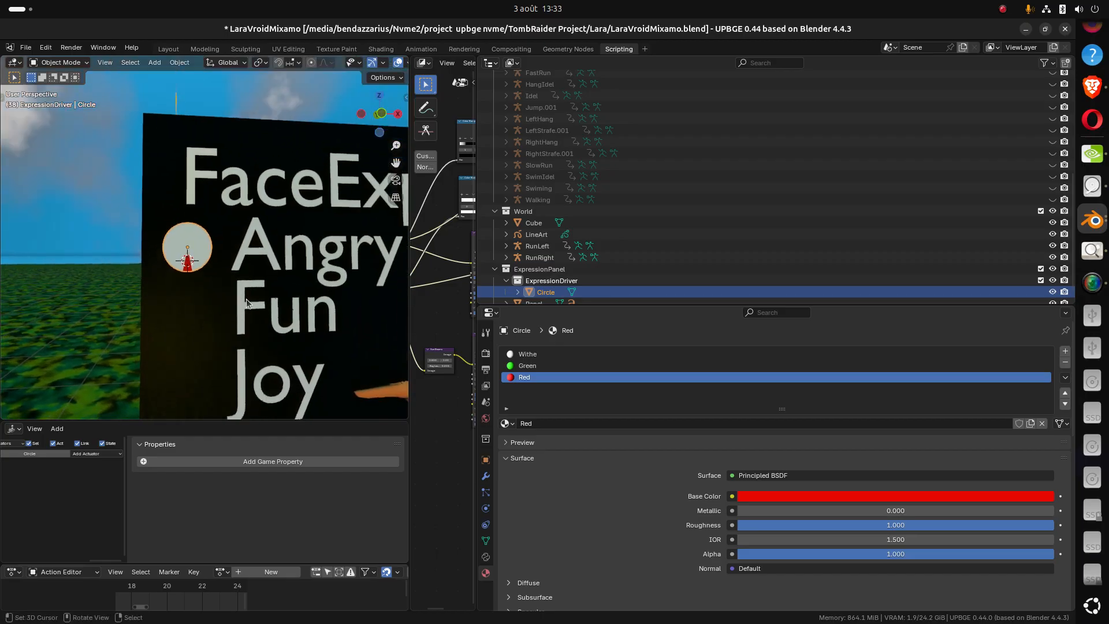
scroll(262, 315, down, 1)
scroll(235, 349, up, 4)
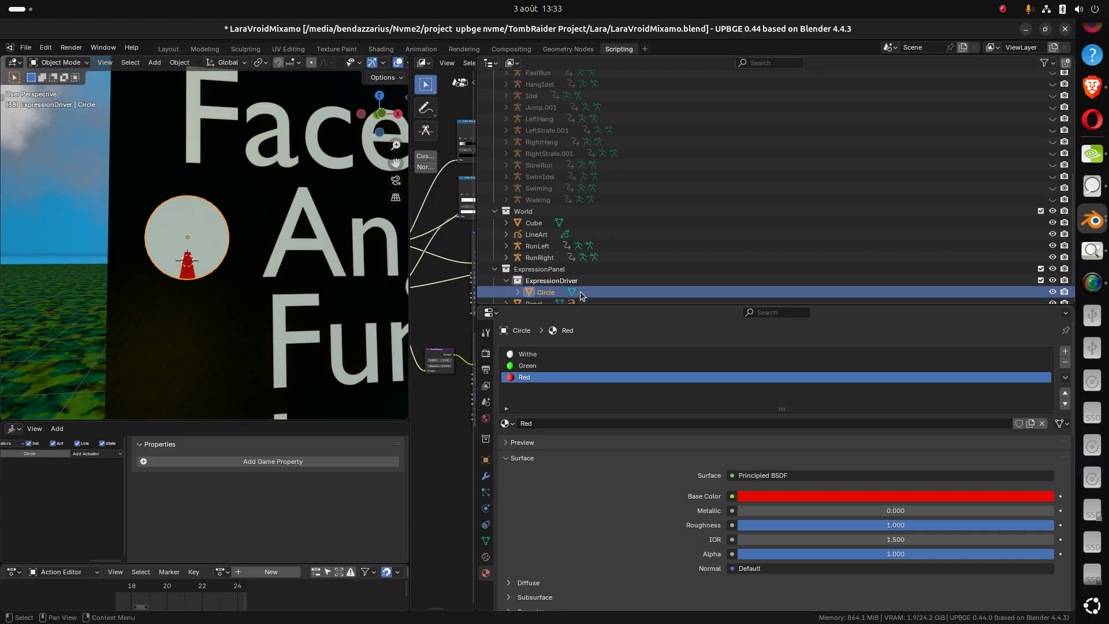
scroll(580, 291, down, 1)
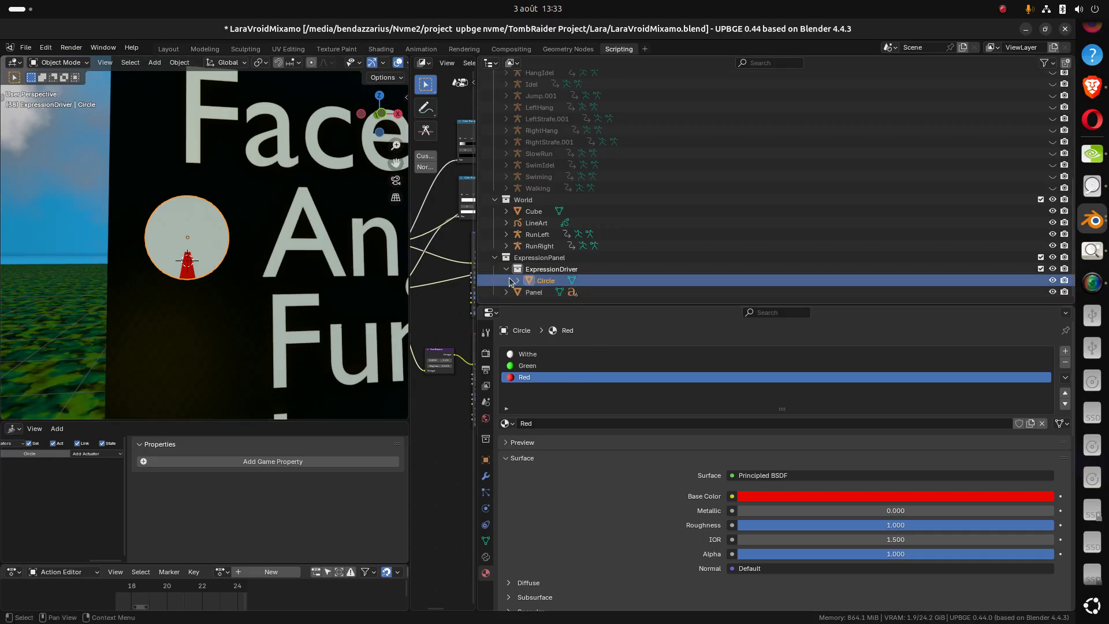
scroll(258, 271, down, 2)
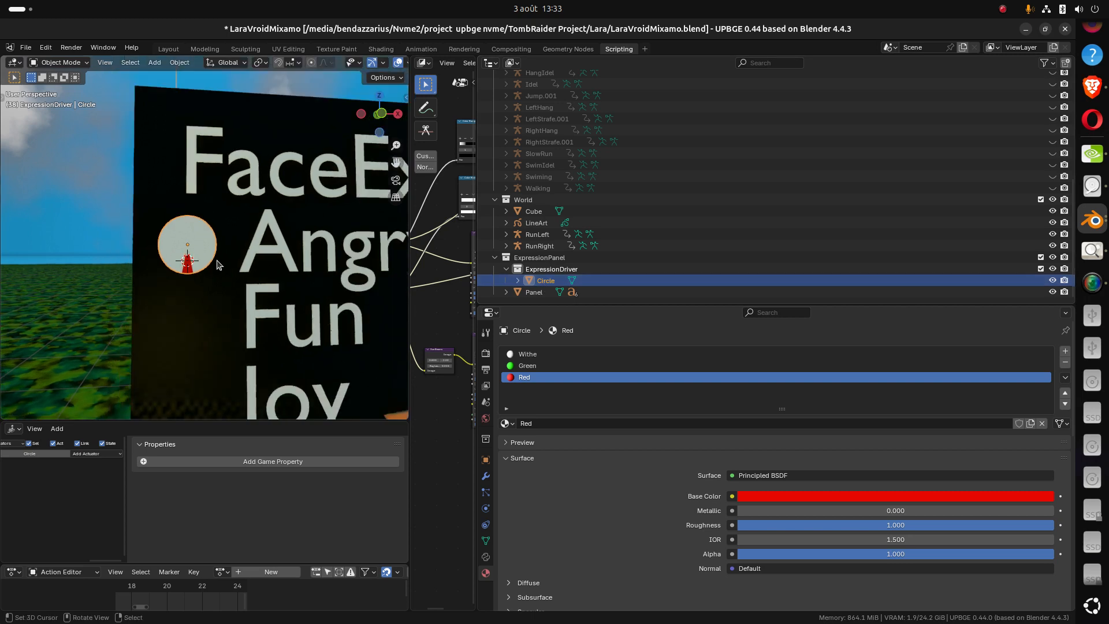
Rename the disc beside the Angry label to Dr_Angry
middle_drag(258, 272, 255, 291)
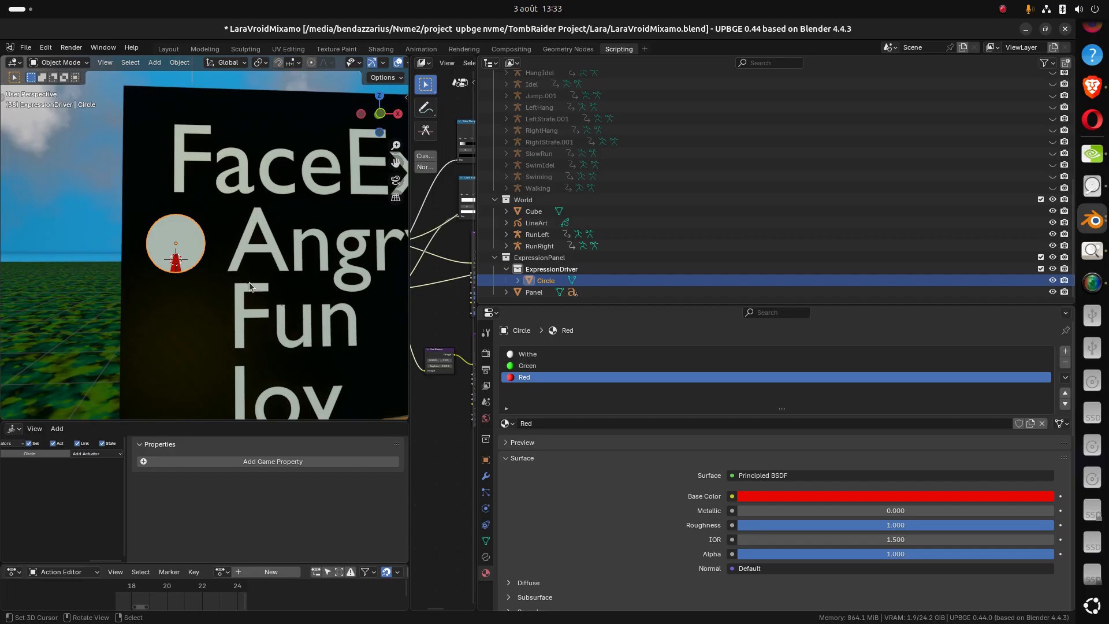
key(F2)
key(BackSpace)
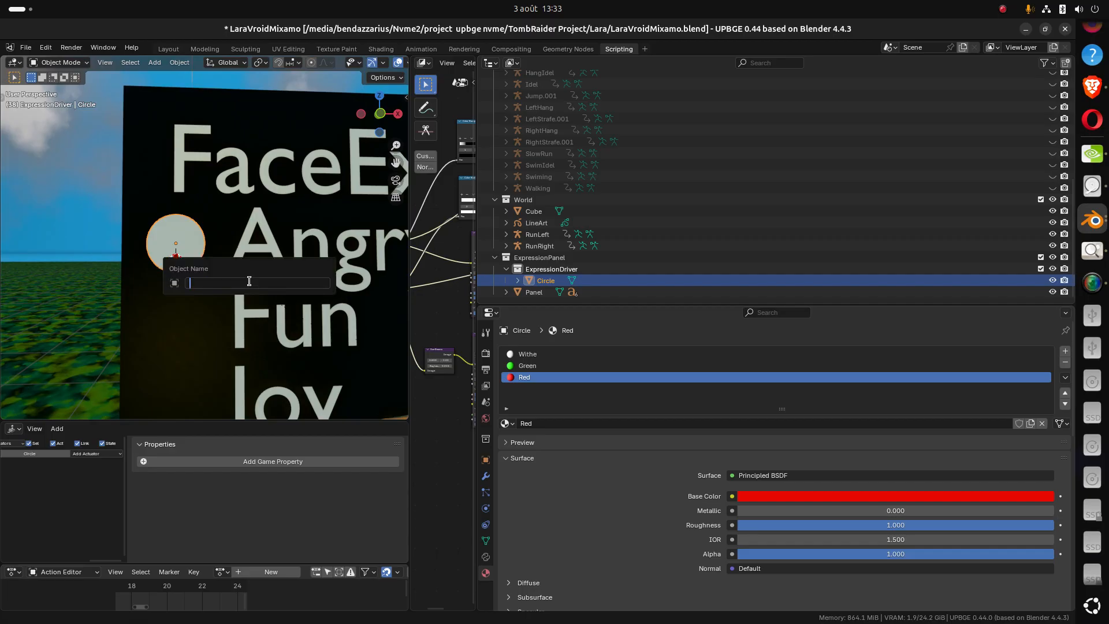
text(D)
text(gry)
key(Return)
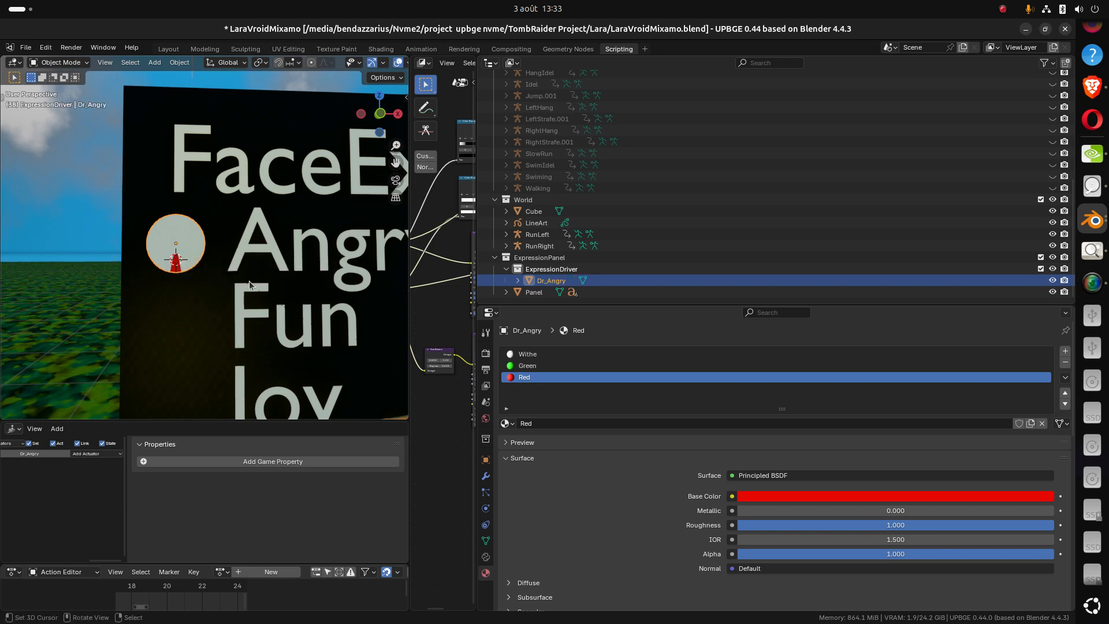
Duplicate the Dr_Angry disc about 0.095 m straight down along Z, beside the Fun label
scroll(251, 282, down, 1)
mouse_move(283, 288)
shift+middle_down()
mouse_move(292, 259)
mouse_move(286, 268)
shift+middle_up()
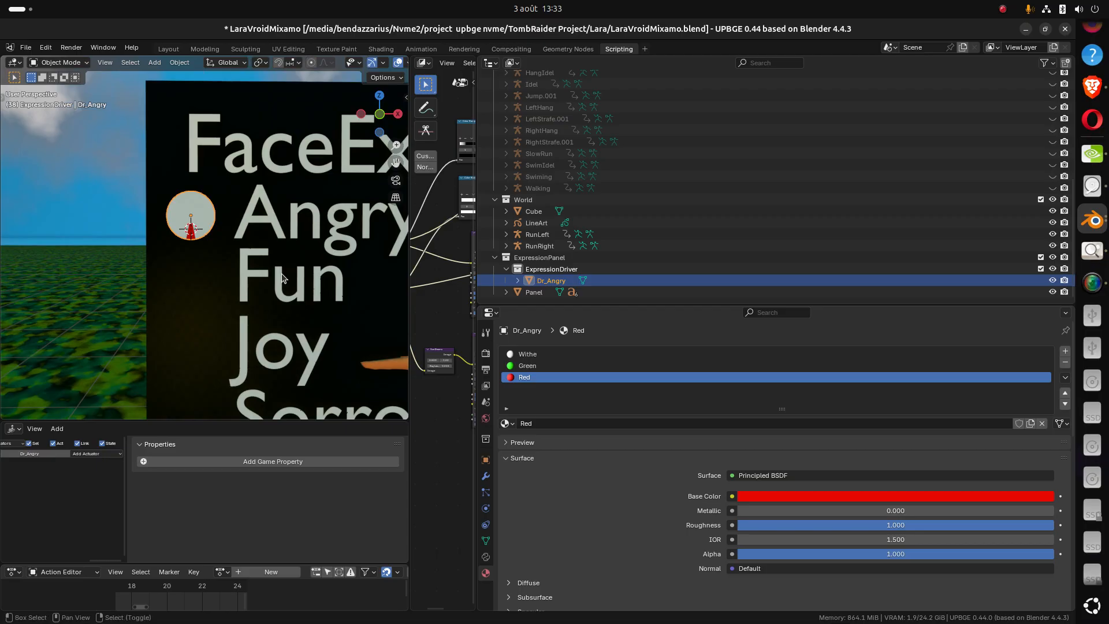
key(shift+d)
key(z)
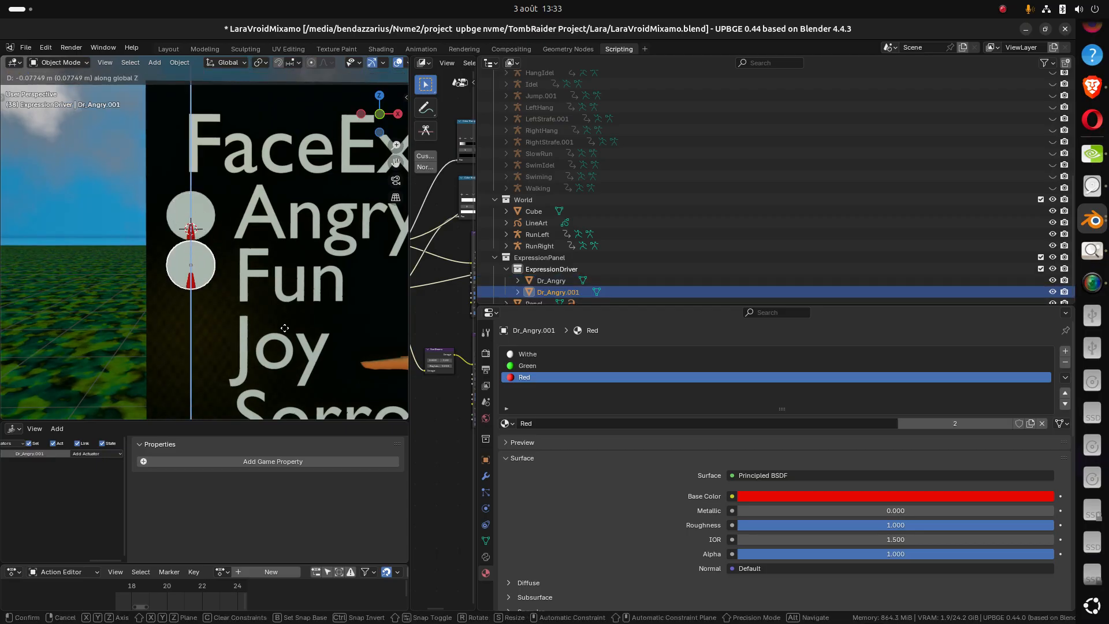
click(286, 336)
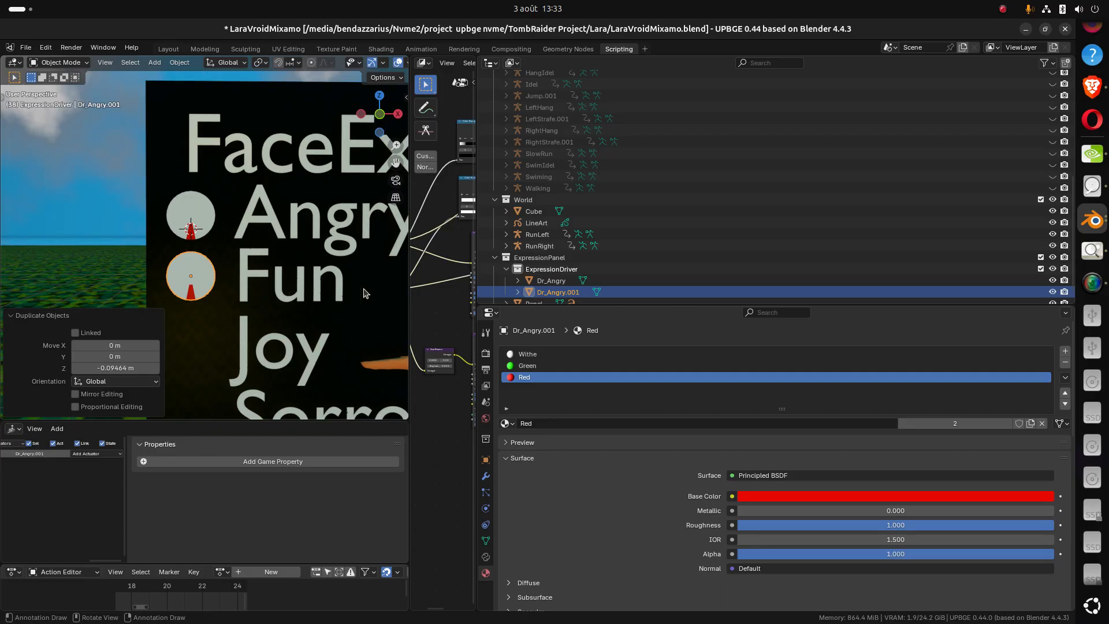
Rename the duplicated disc beside the Fun label to Dr_Fun
key(F2)
click(201, 283)
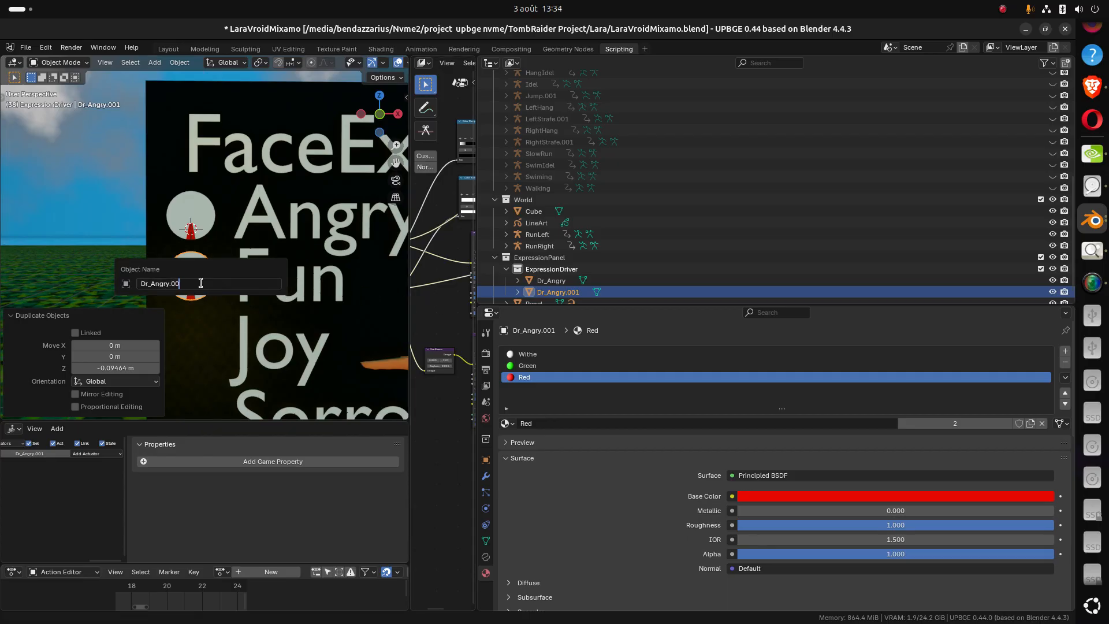
key(BackSpace)
key(BackSpace)
key(BackSpace)
key(BackSpace)
key(BackSpace)
key(BackSpace)
text(Fun)
key(Return)
Duplicate the Dr_Fun disc about 0.116 m straight down along Z, beside the Joy label
scroll(239, 285, down, 1)
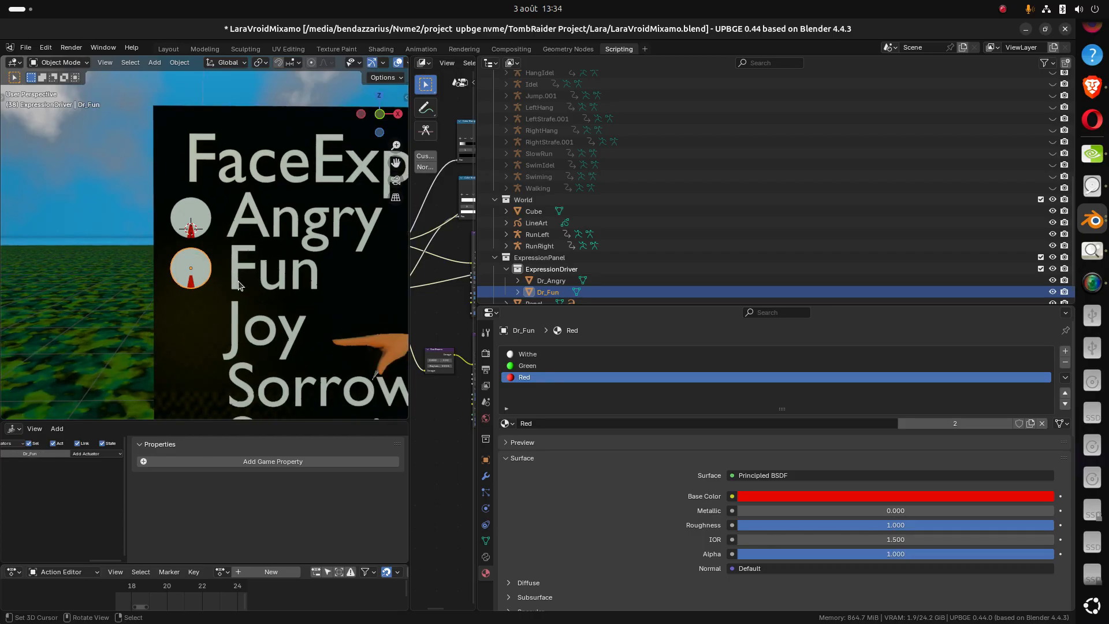
scroll(239, 284, up, 1)
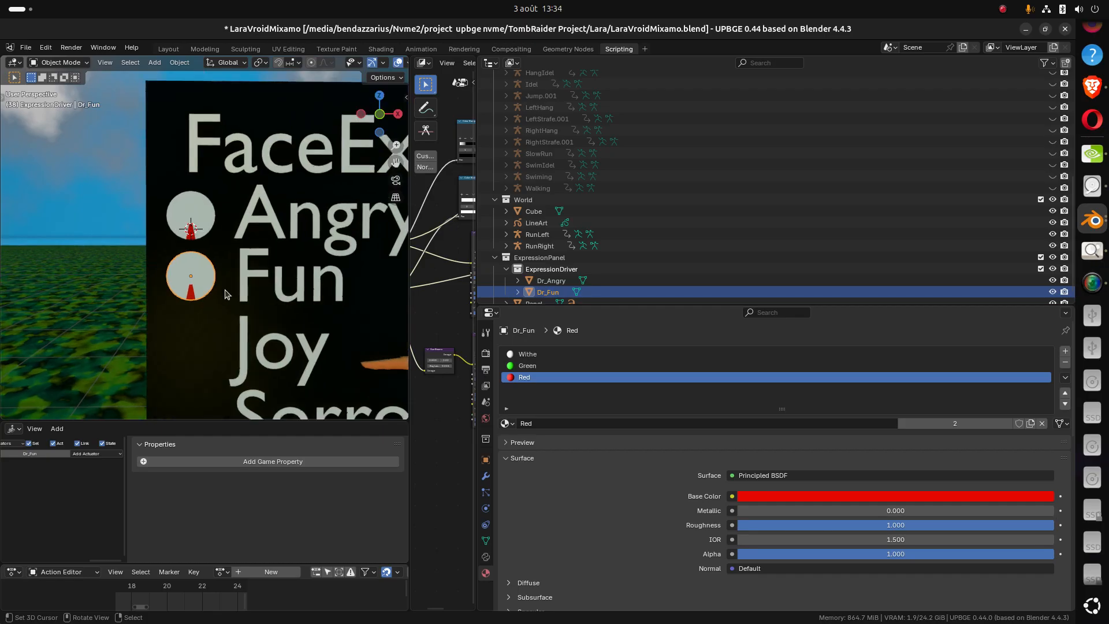
key(shift+d)
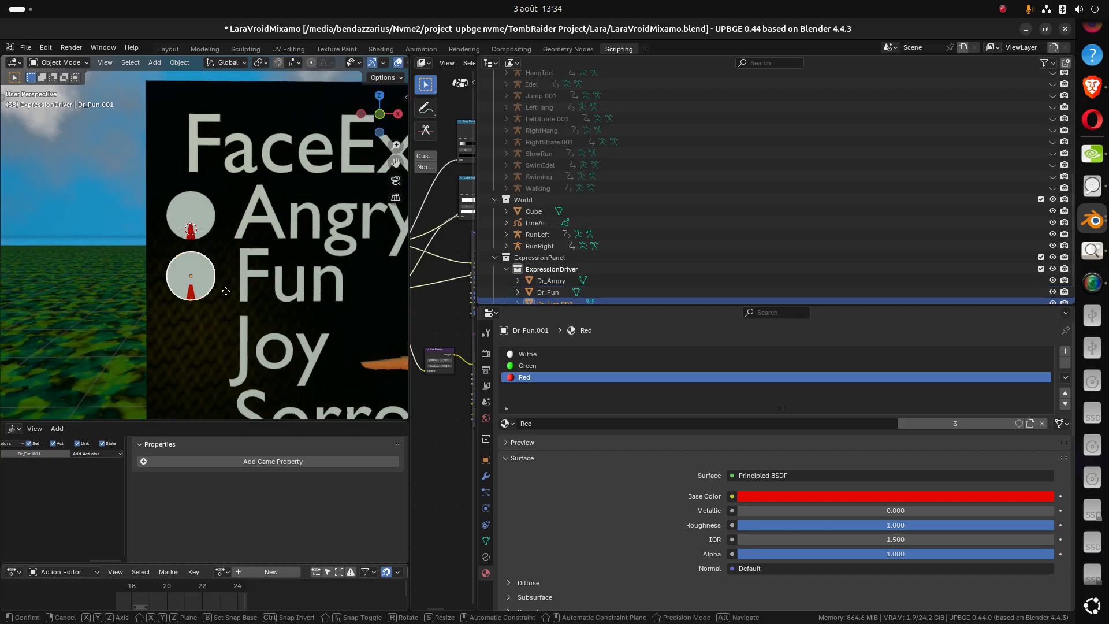
key(z)
click(233, 368)
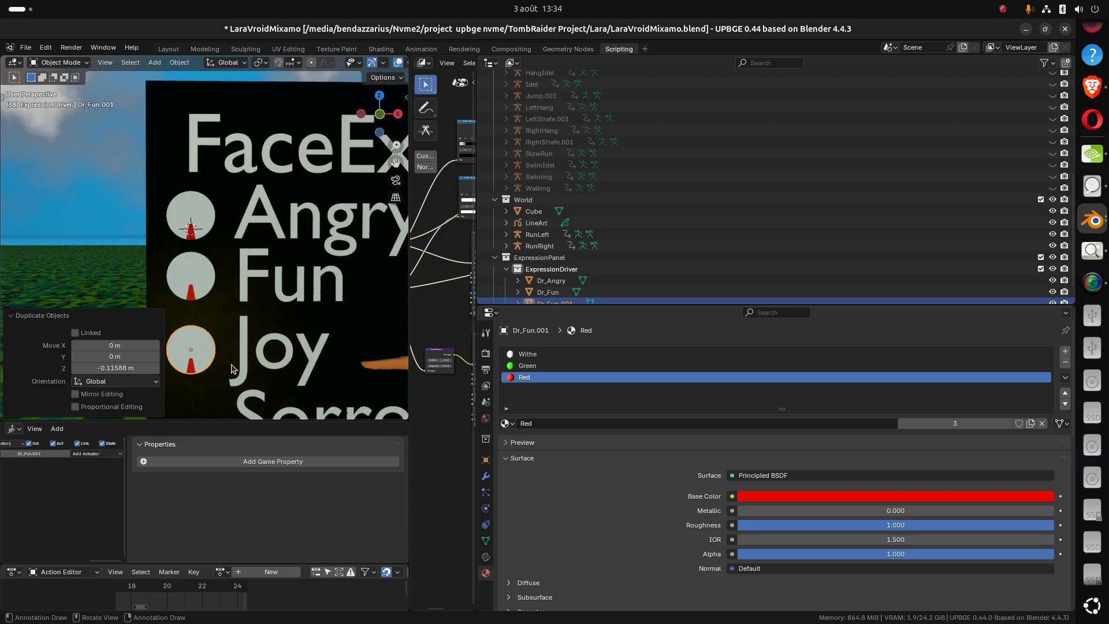
Rename the duplicated disc beside the Joy label to Dr_Joy
key(F2)
click(232, 363)
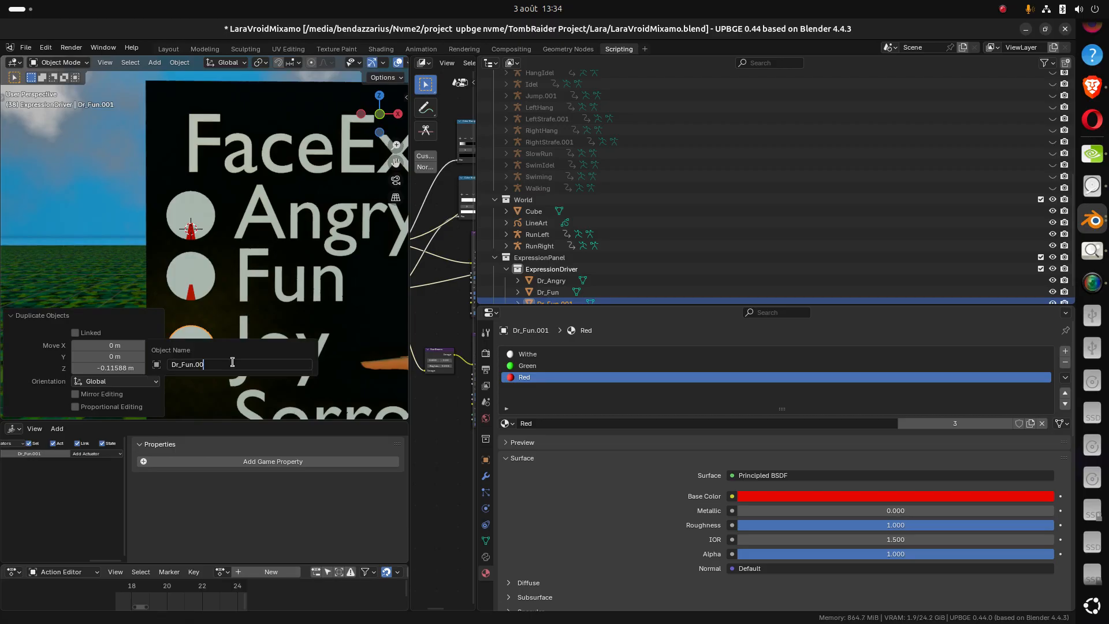
key(BackSpace)
key(BackSpace)
key(BackSpace)
key(BackSpace)
key(BackSpace)
text(Joy)
key(Return)
Duplicate the Dr_Joy disc about 0.098 m down along Z and lower the copy another 0.006 m to align with the Sorrow label
scroll(244, 321, down, 1)
shift+middle_drag(244, 321, 235, 250)
key(shift+d)
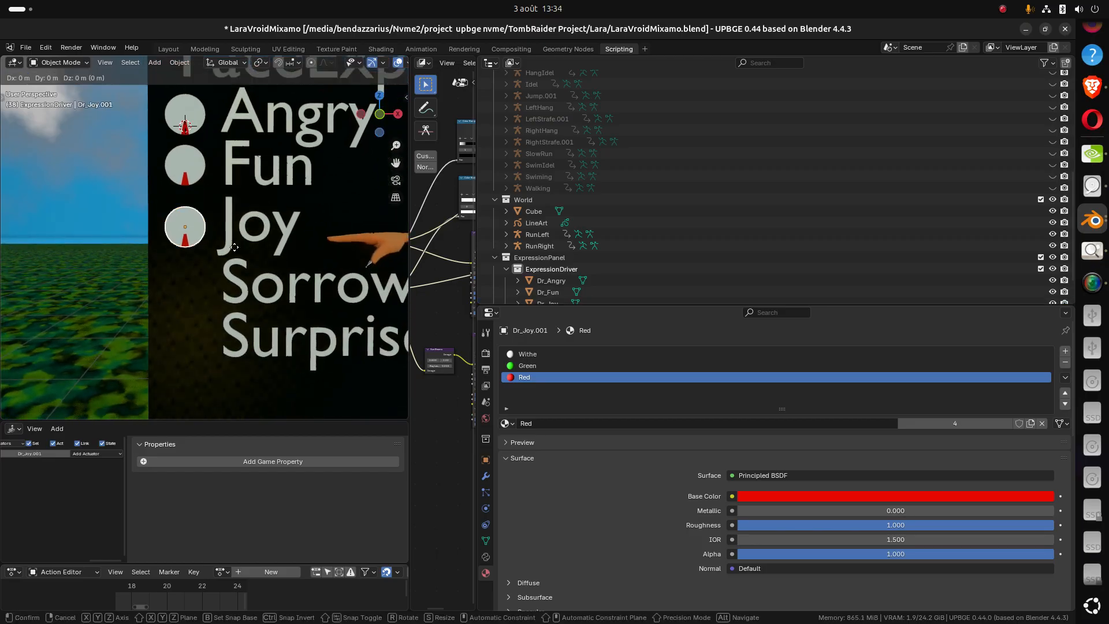
key(z)
click(248, 299)
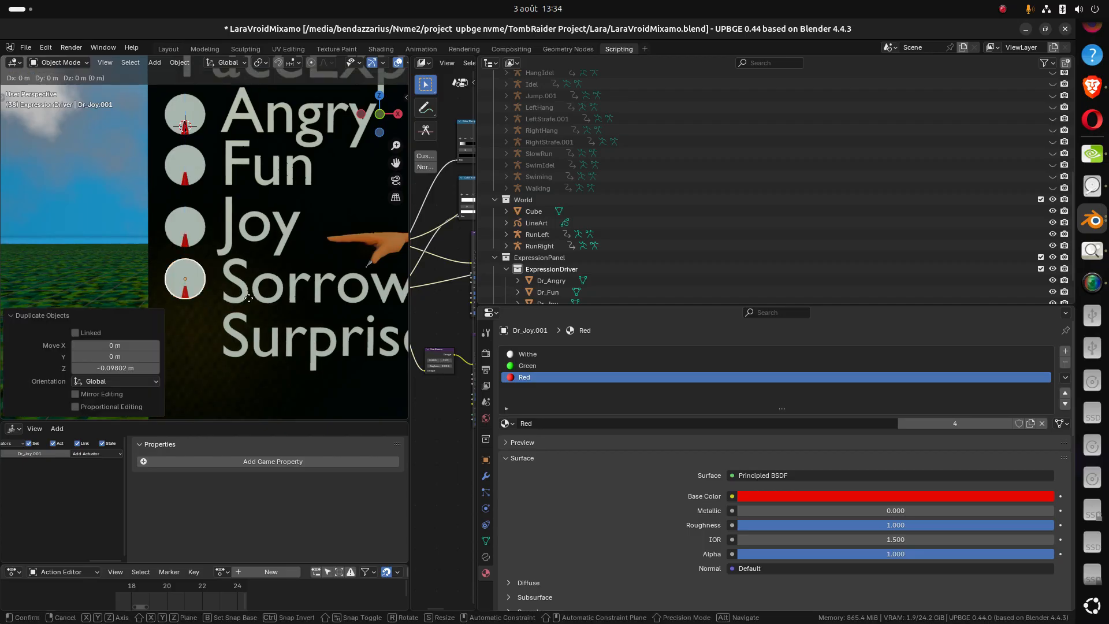
key(g)
key(z)
click(263, 331)
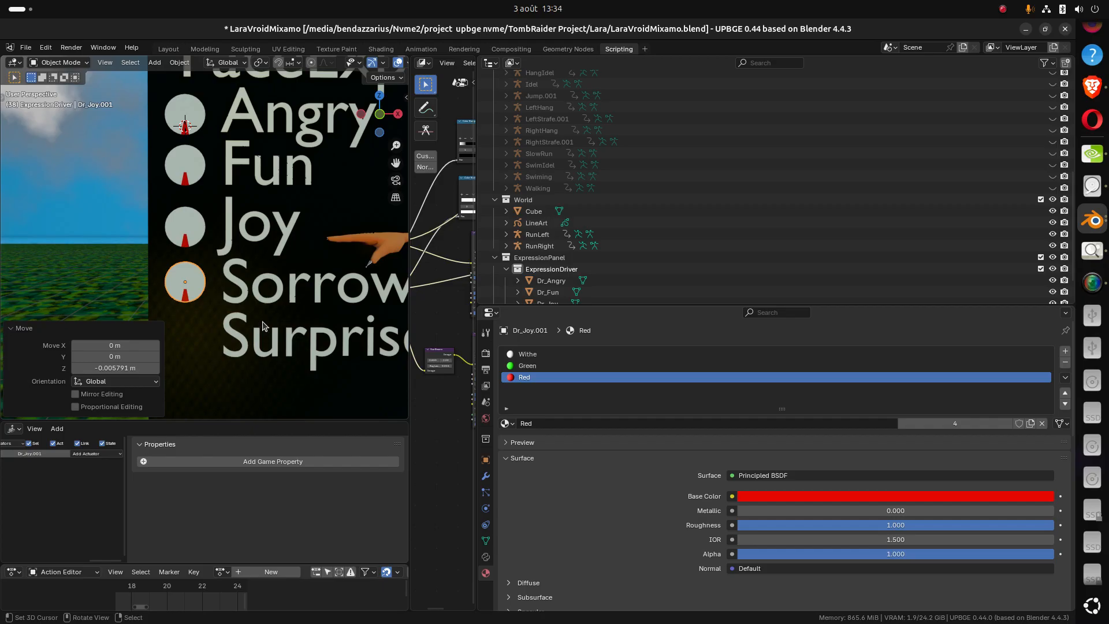
Rename the duplicated disc beside the Sorrow label to Dr_Sorrow
key(F2)
click(260, 323)
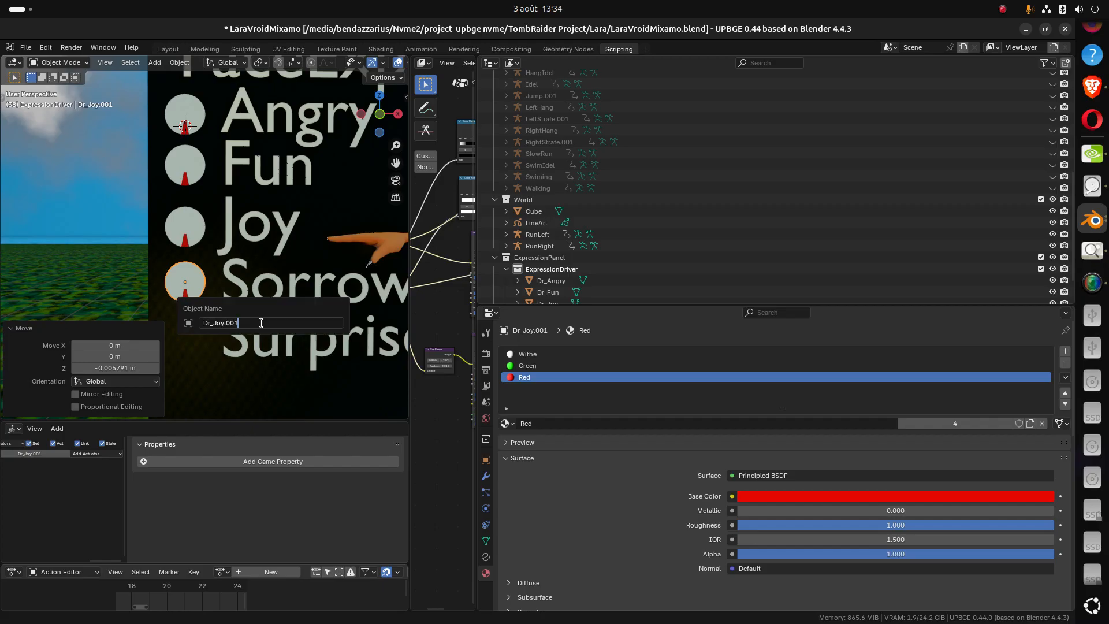
key(BackSpace)
key(BackSpace)
key(BackSpace)
key(BackSpace)
key(BackSpace)
key(BackSpace)
key(Return)
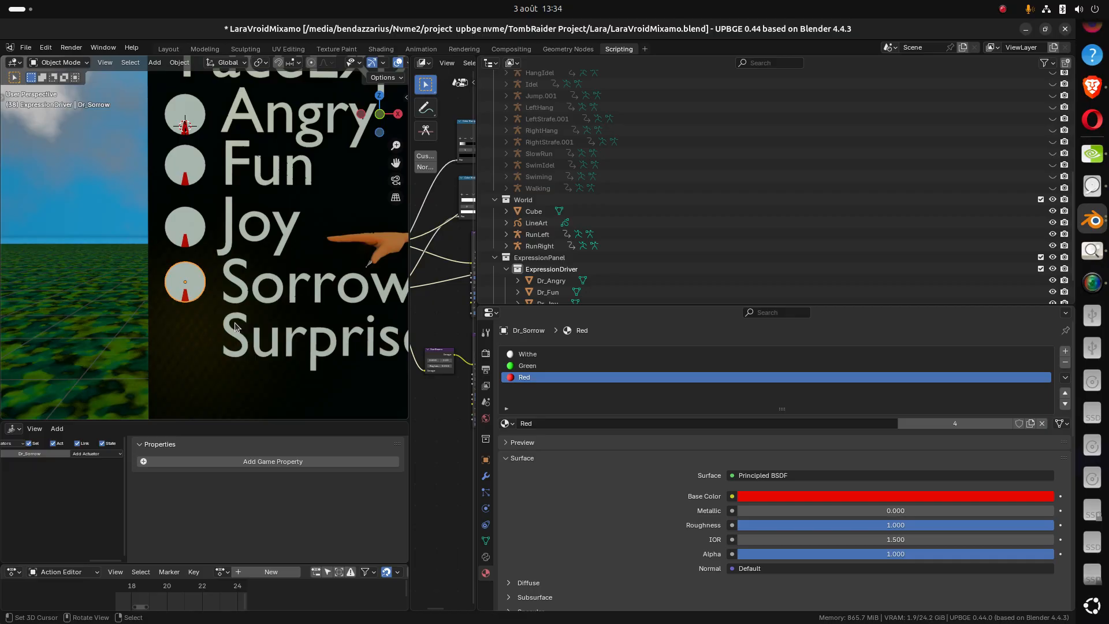
Duplicate the Dr_Sorrow disc about 0.097 m down along Z, beside the Surprised label, and save the file
key(shift+d)
key(z)
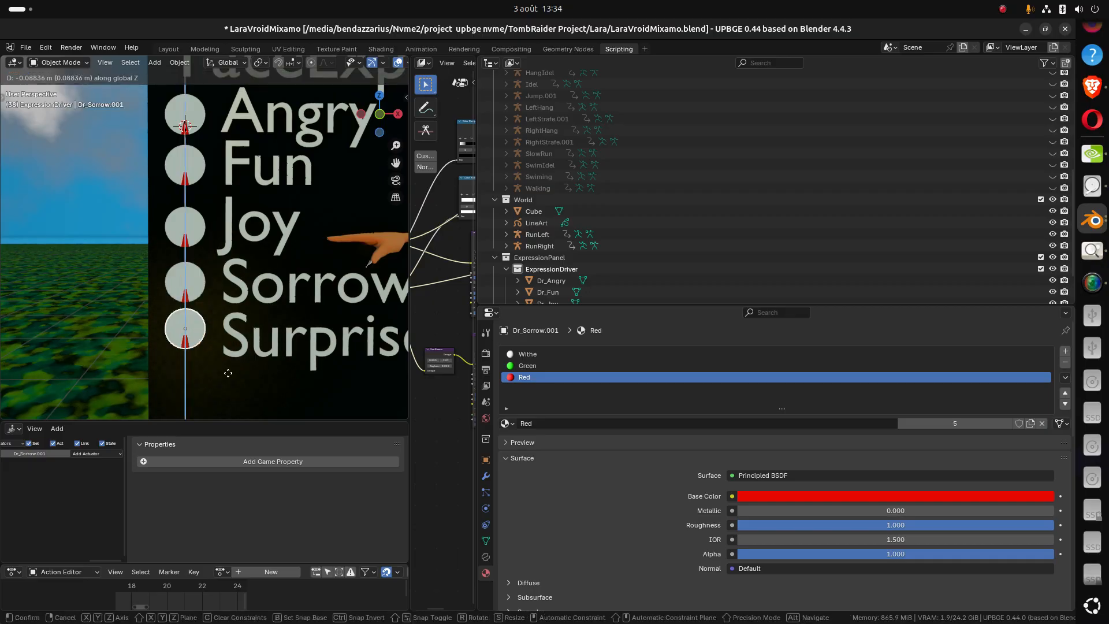
click(228, 374)
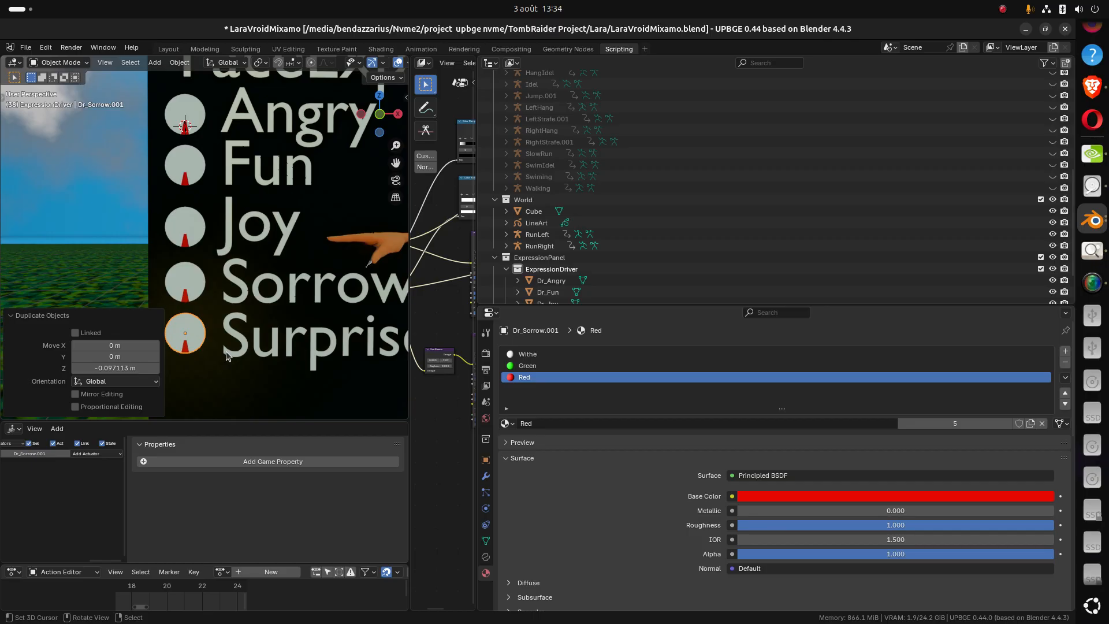
scroll(203, 354, down, 2)
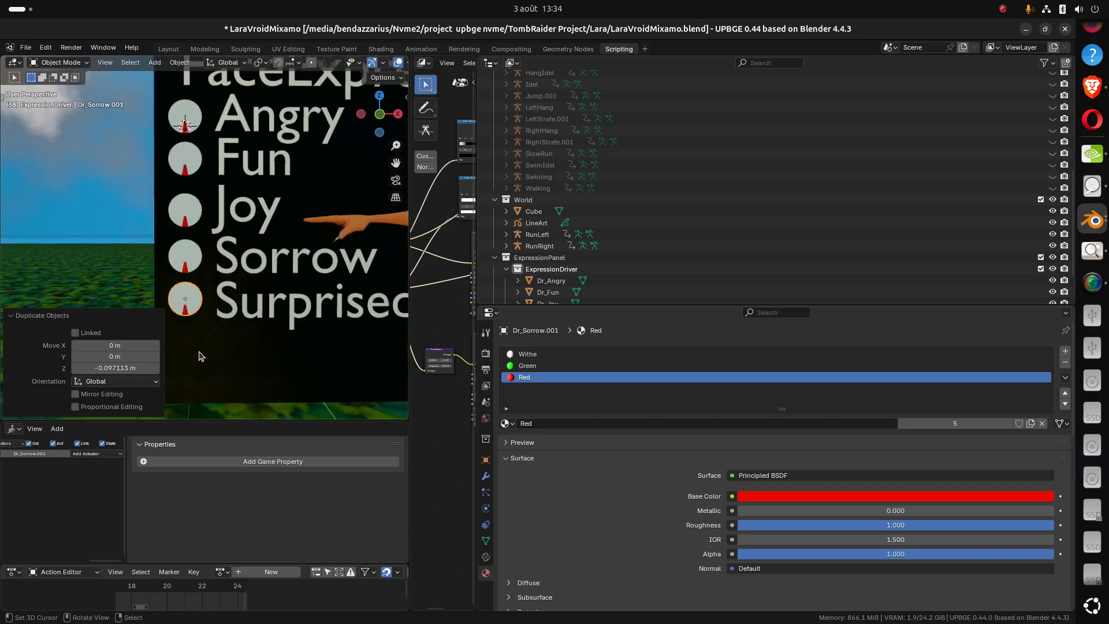
key(ctrl+s)
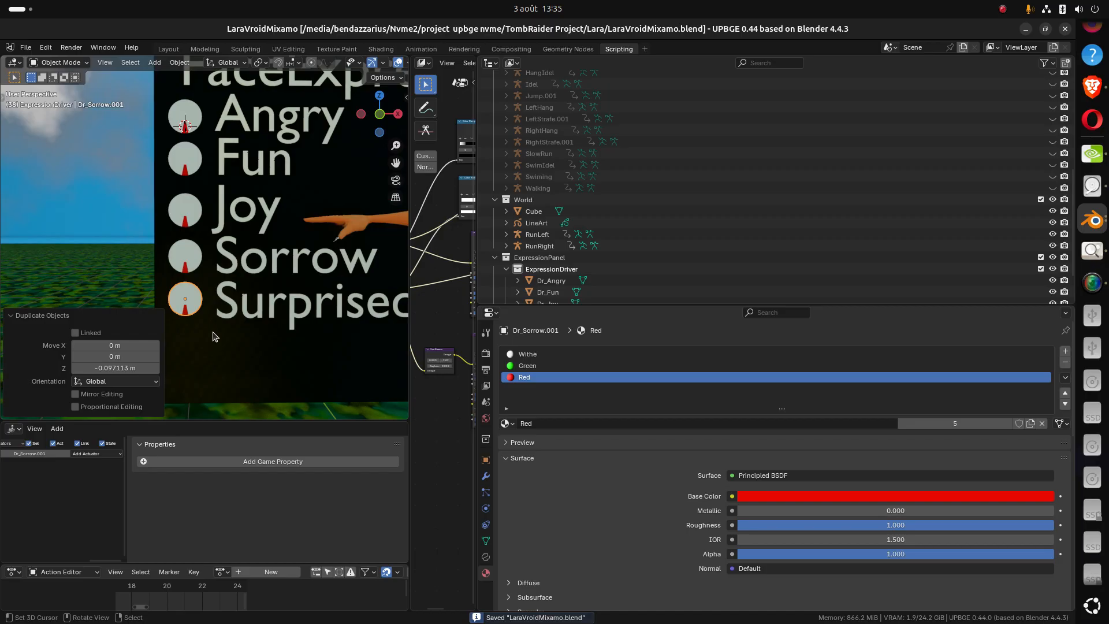
key(shift+z)
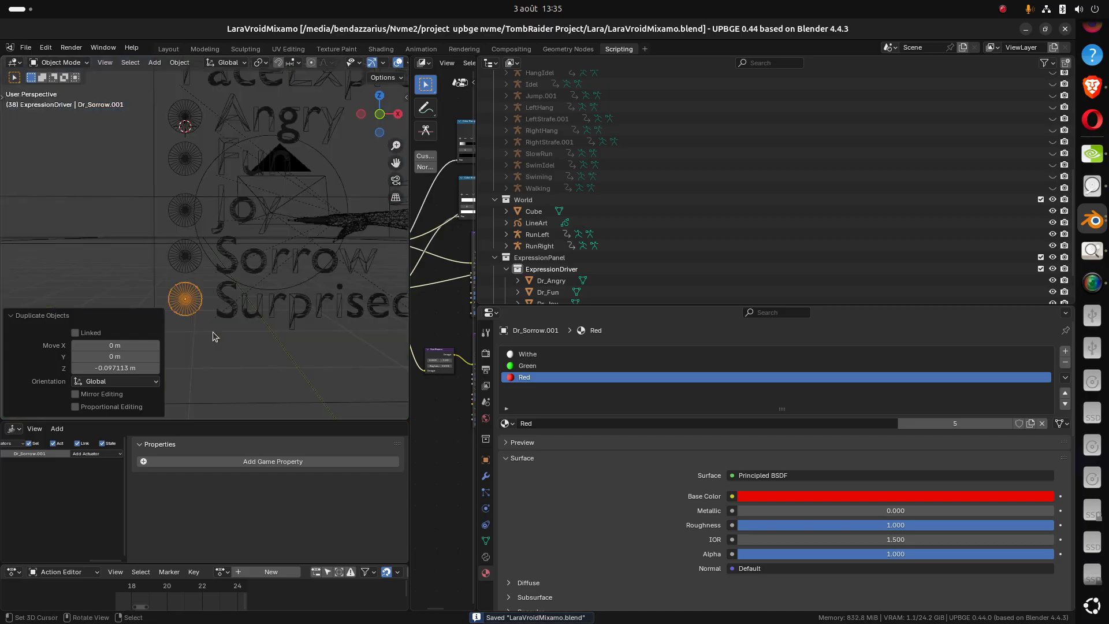
key(shift+z)
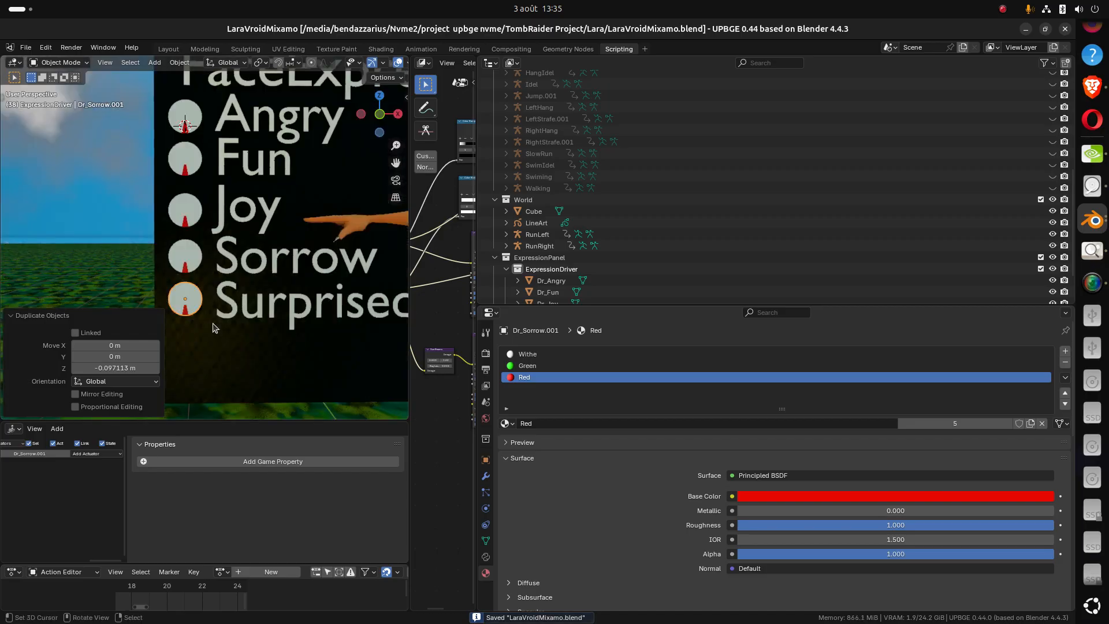
Rename the duplicated disc beside the Surprised label to Dr_Surpised
key(F2)
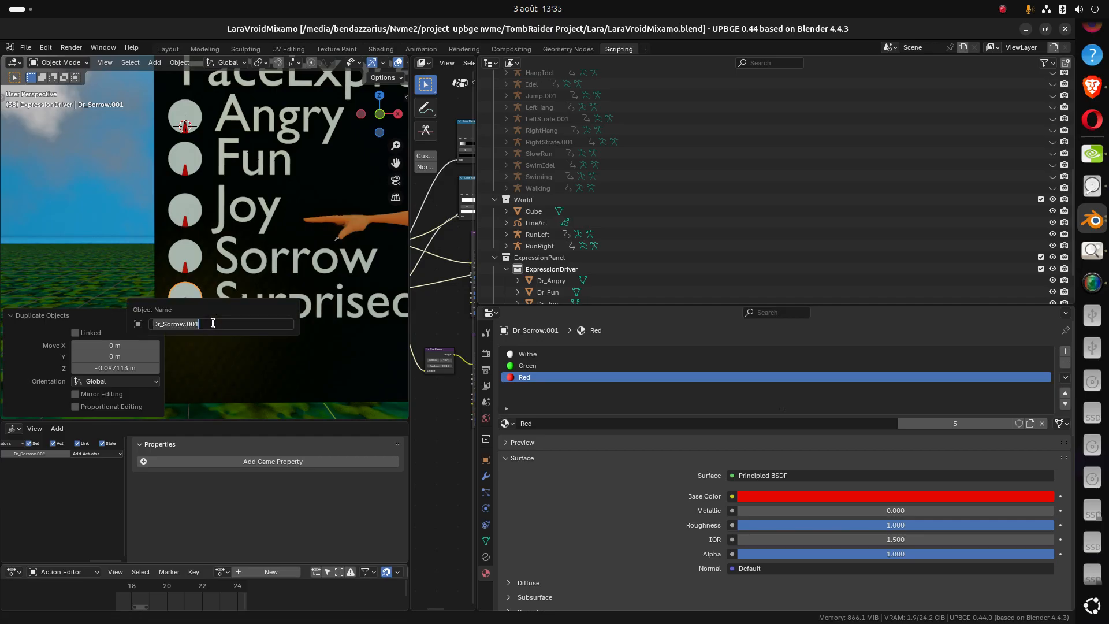
click(213, 323)
key(BackSpace)
key(BackSpace)
key(BackSpace)
key(BackSpace)
key(Return)
scroll(259, 319, down, 2)
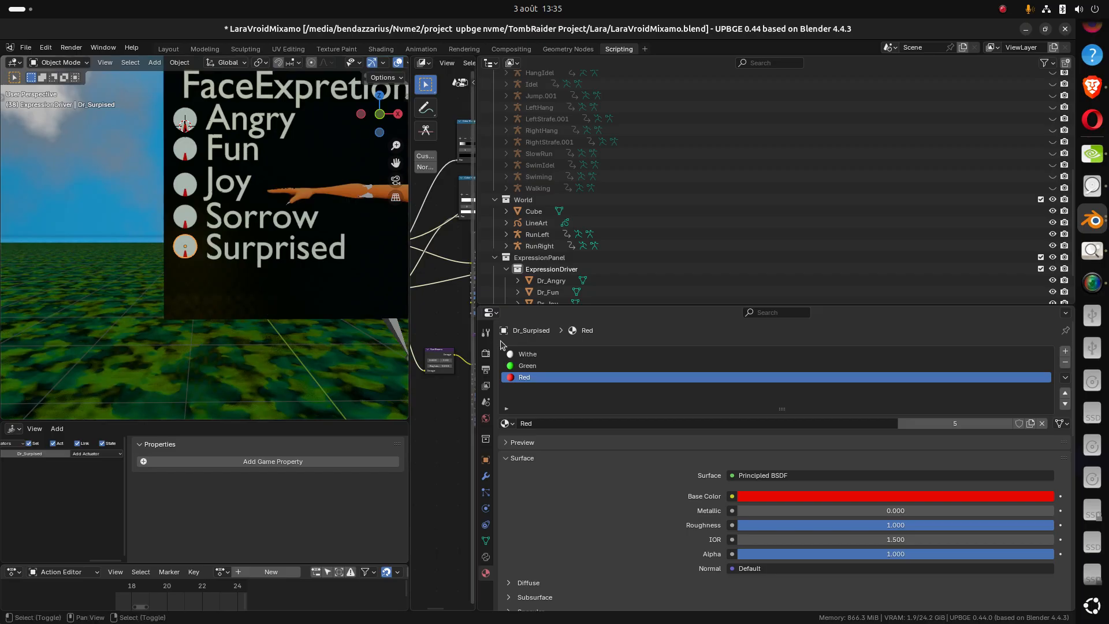
Enlarge the outliner to show all ExpressionDriver discs and select Dr_Angry
drag(536, 305, 535, 411)
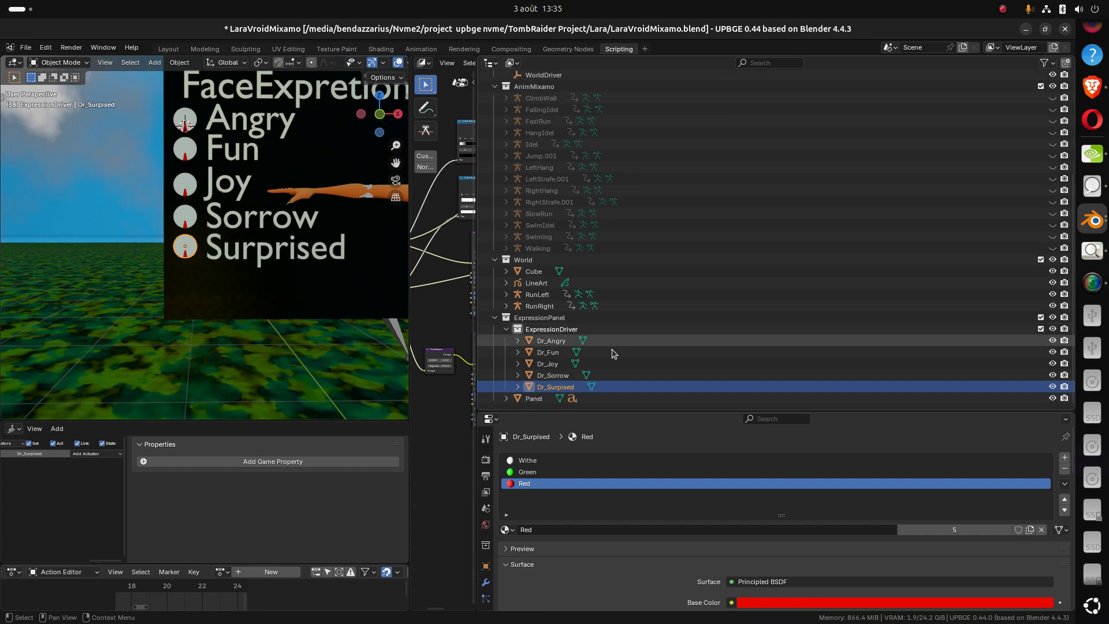
scroll(602, 361, up, 1)
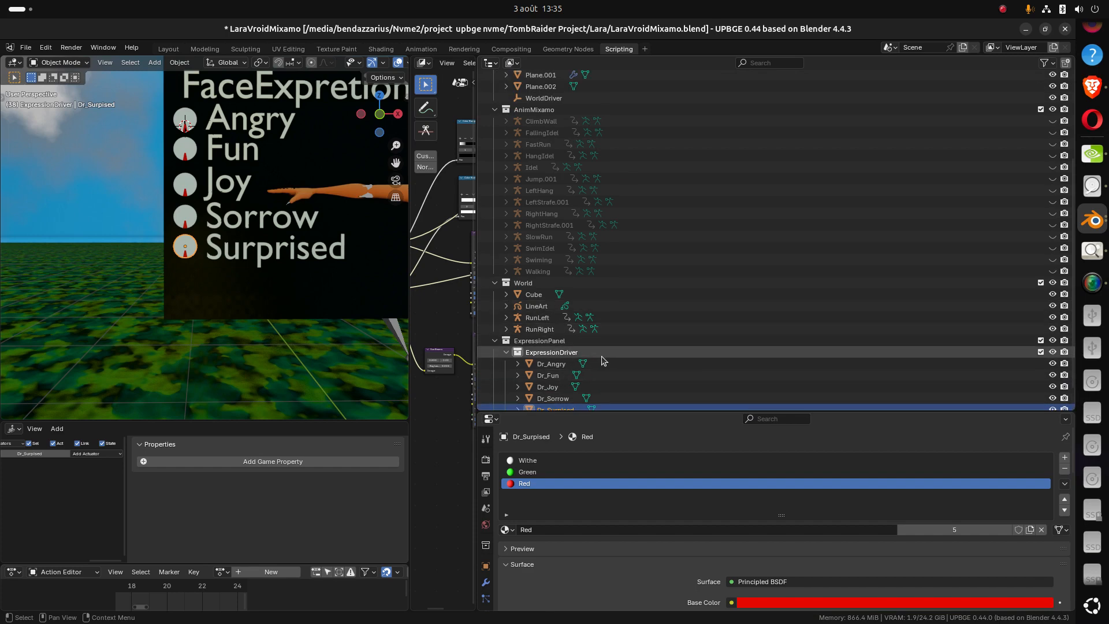
scroll(597, 349, down, 1)
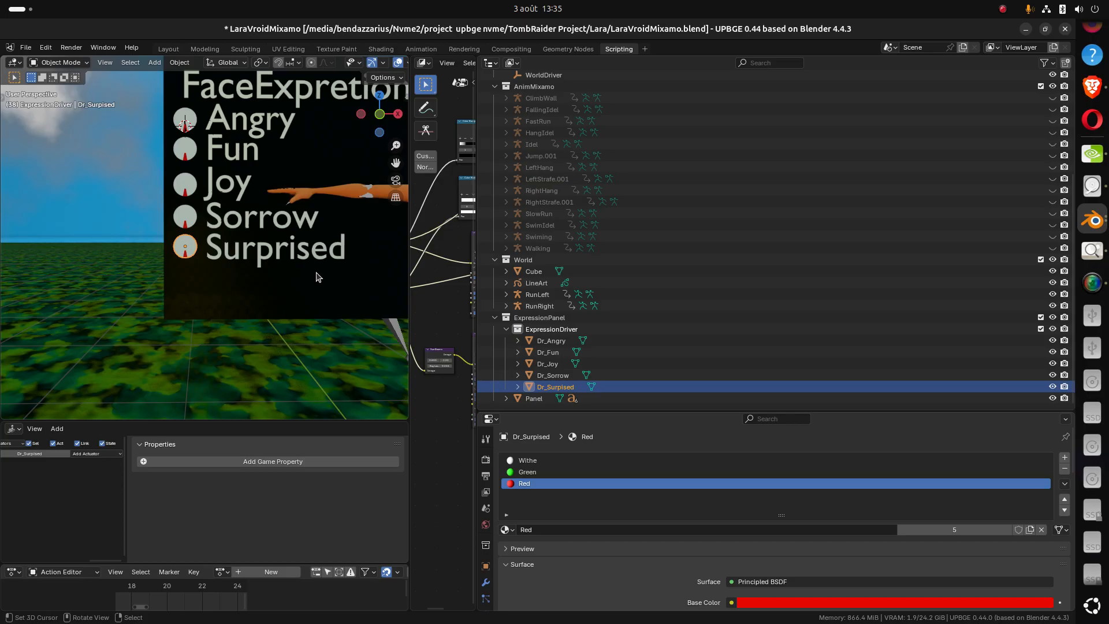
click(554, 343)
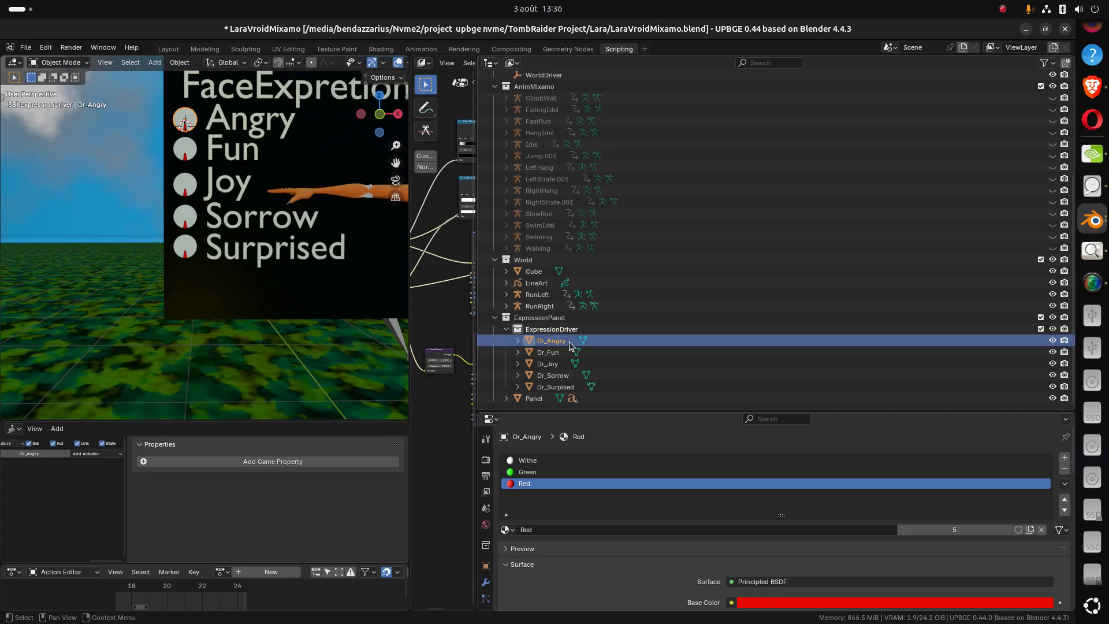
Rename the Dr_Angry disc as Dr_Angry0
double_click(551, 341)
click(569, 340)
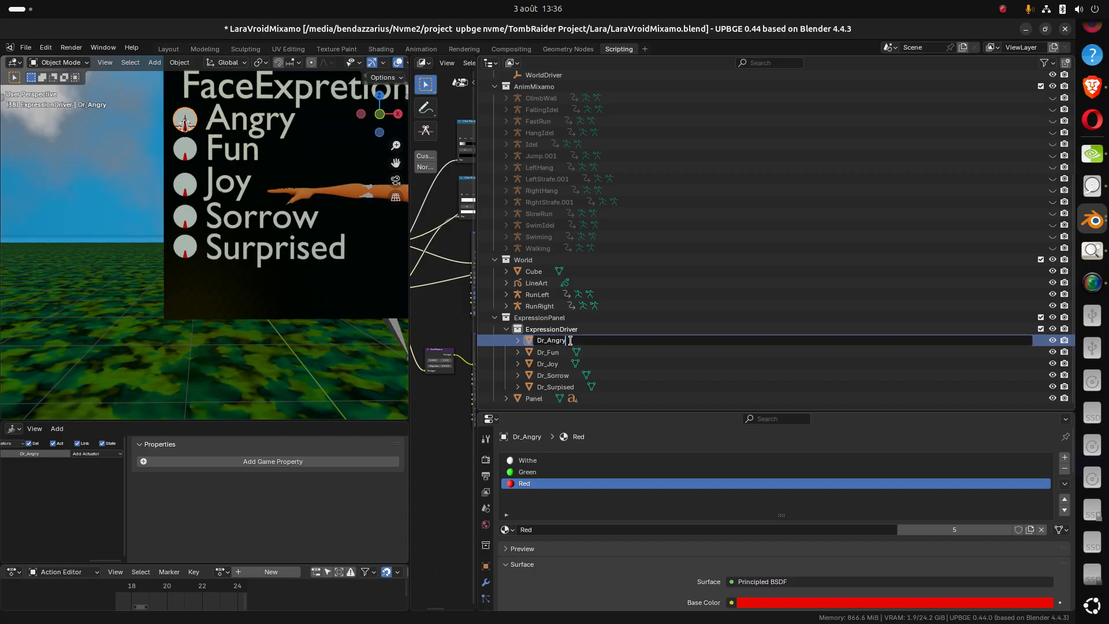
text(0)
key(Return)
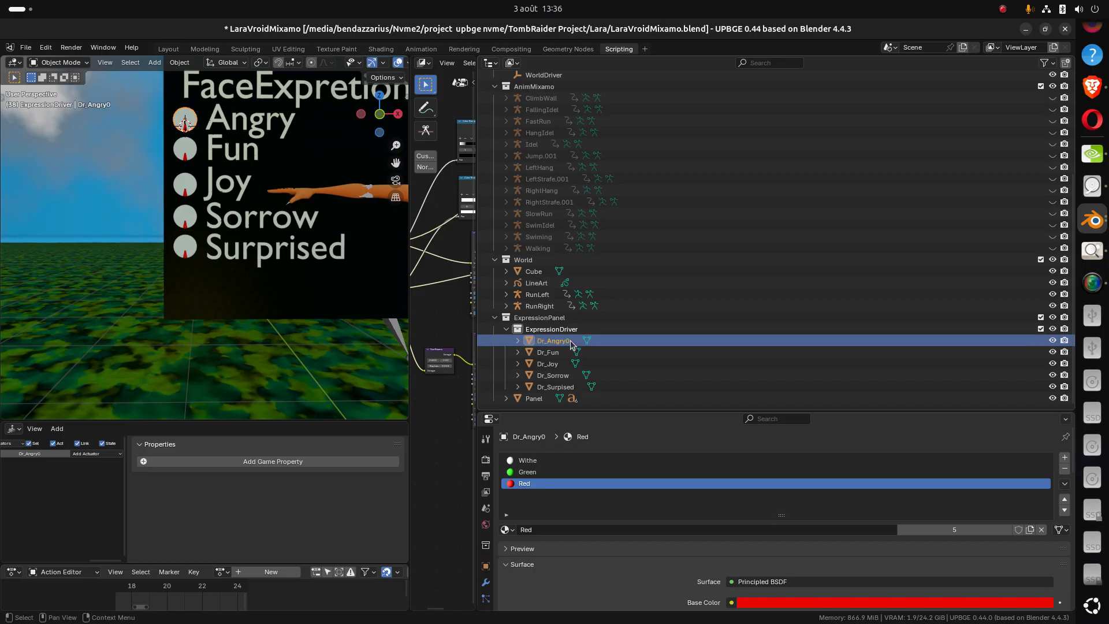
Rename the Dr_Fun disc as Dr_Fun1
click(557, 352)
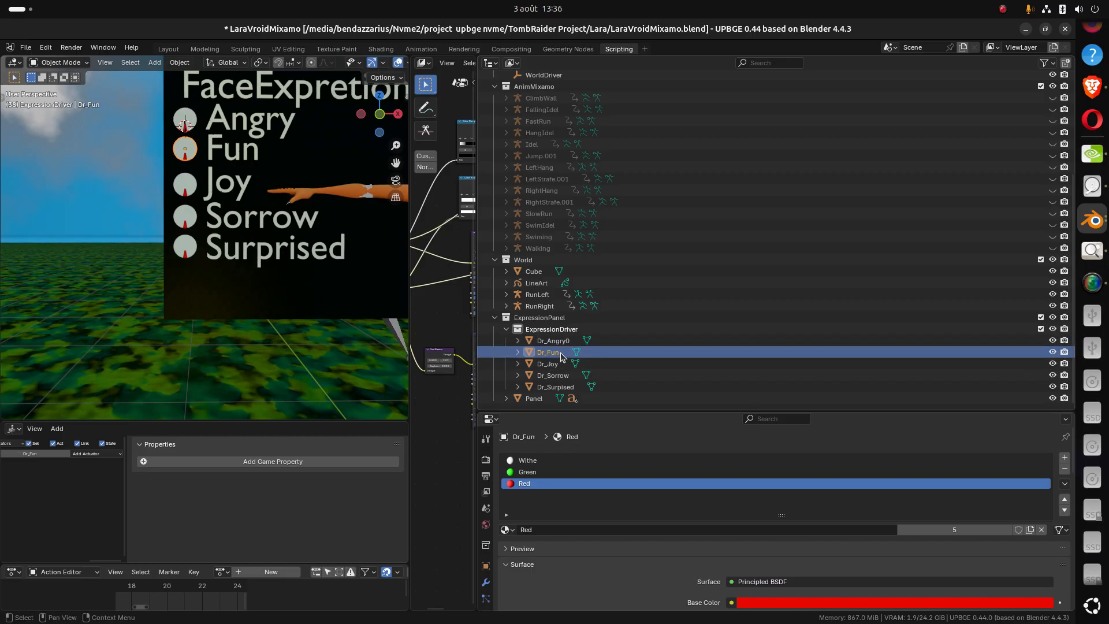
double_click(560, 353)
click(577, 351)
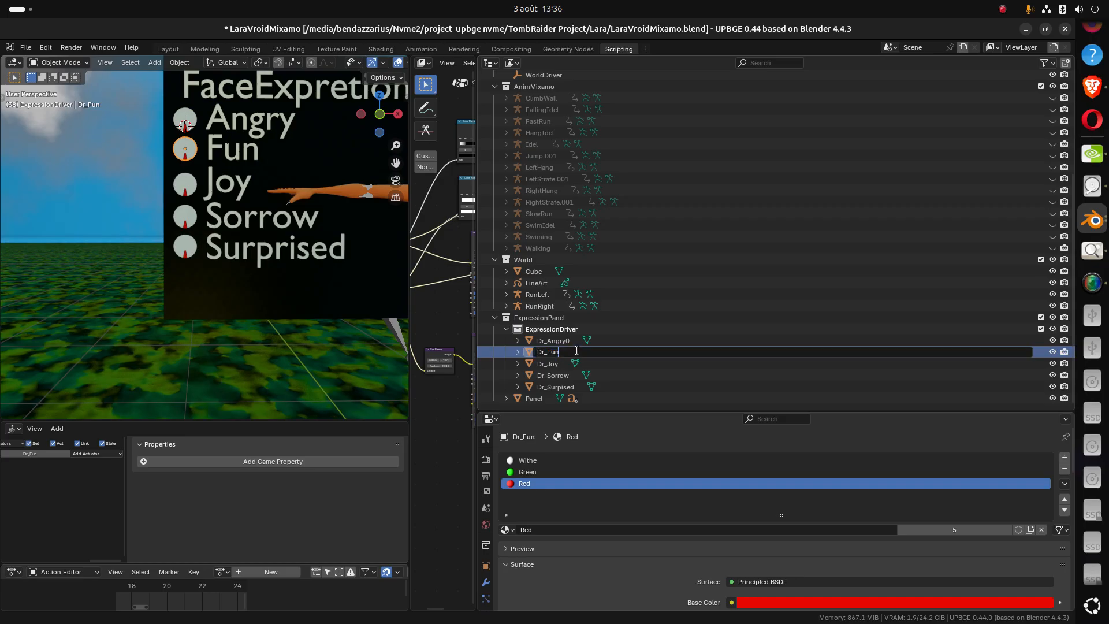
text(1)
key(Return)
Rename the Dr_Joy disc as Dr_Joy2
click(564, 366)
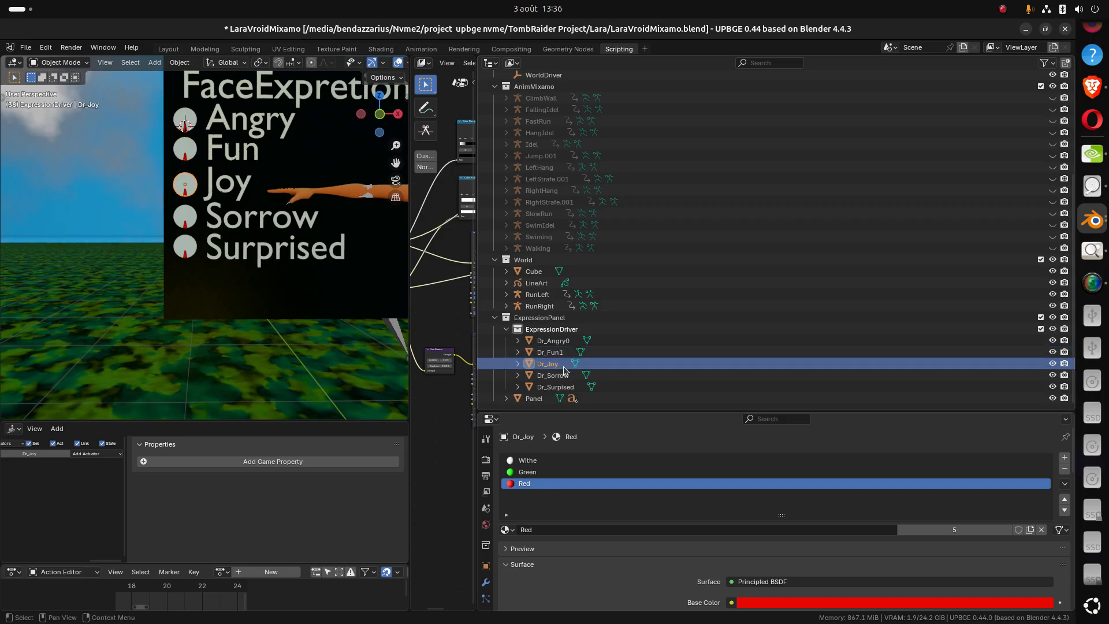
double_click(563, 366)
click(565, 364)
text(2)
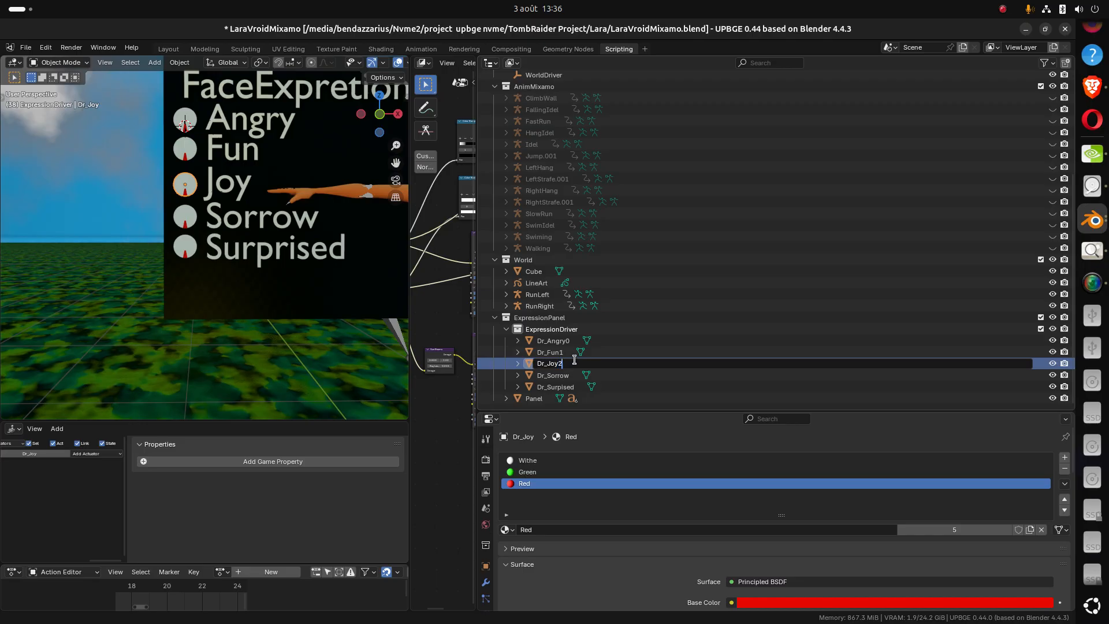
key(Return)
Rename the Dr_Sorrow disc as Dr_Sorrow3
click(568, 375)
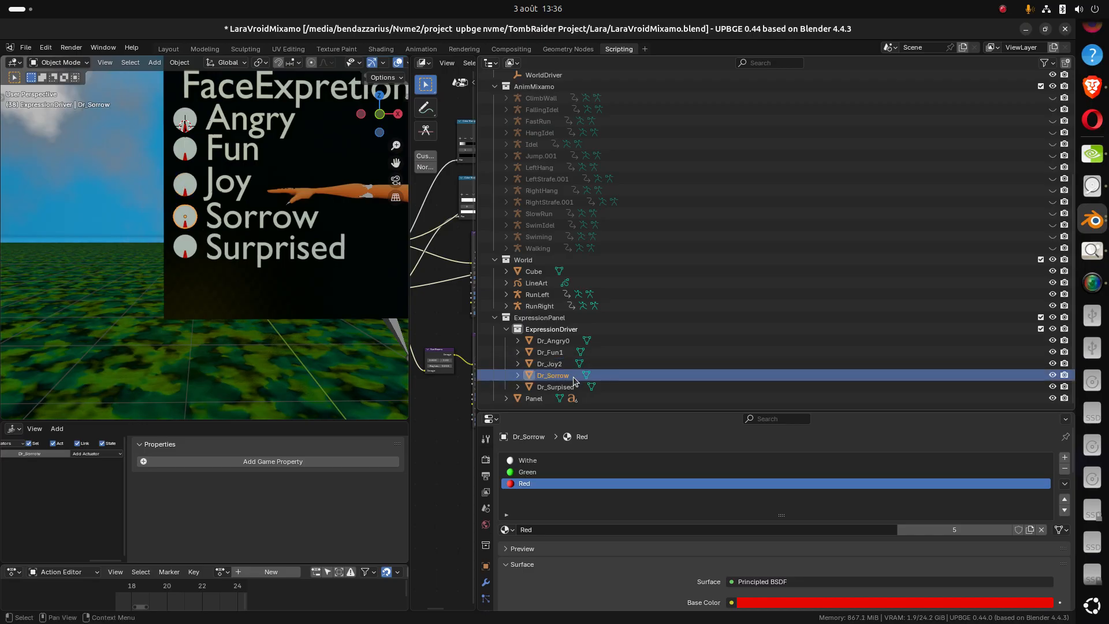
double_click(572, 375)
click(572, 375)
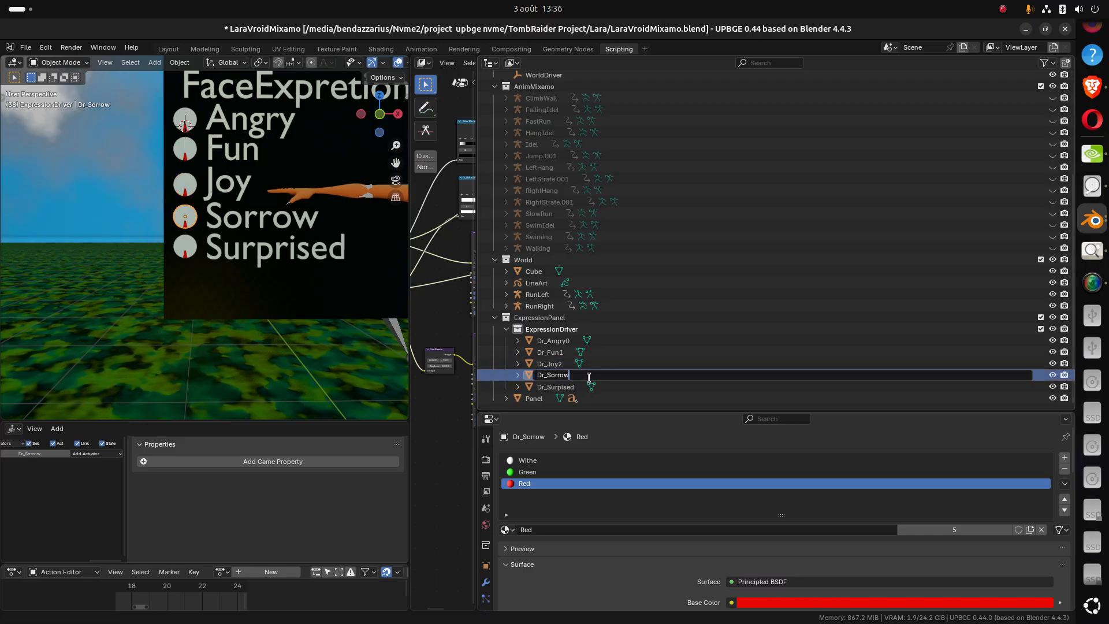
text(3)
key(Return)
Rename the Dr_Surpised disc as Dr_Surpised4
click(579, 387)
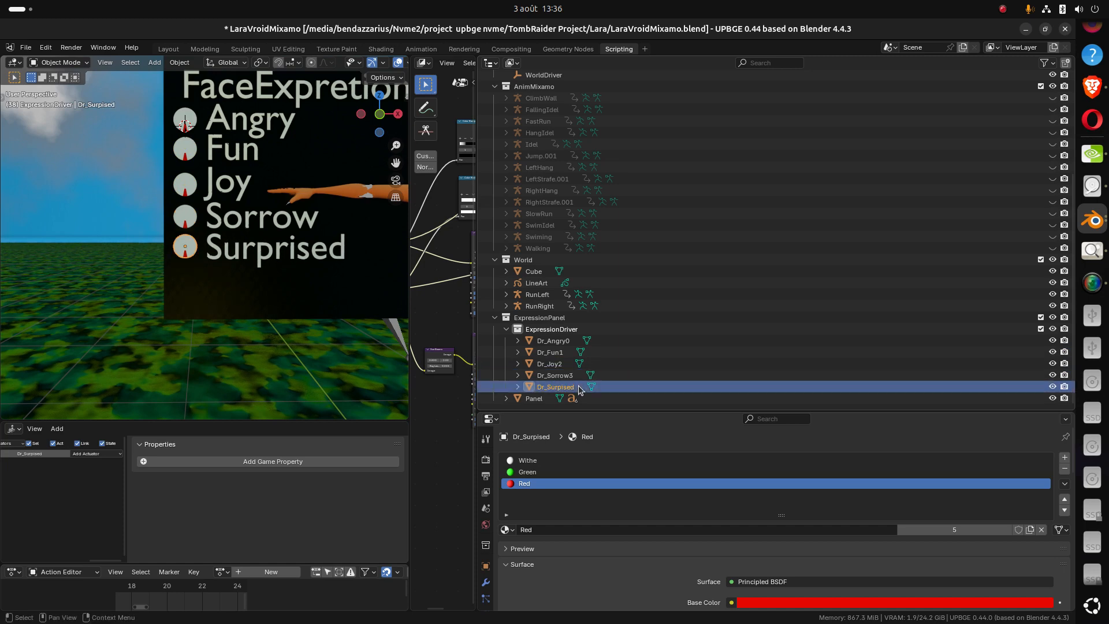
double_click(579, 386)
click(580, 387)
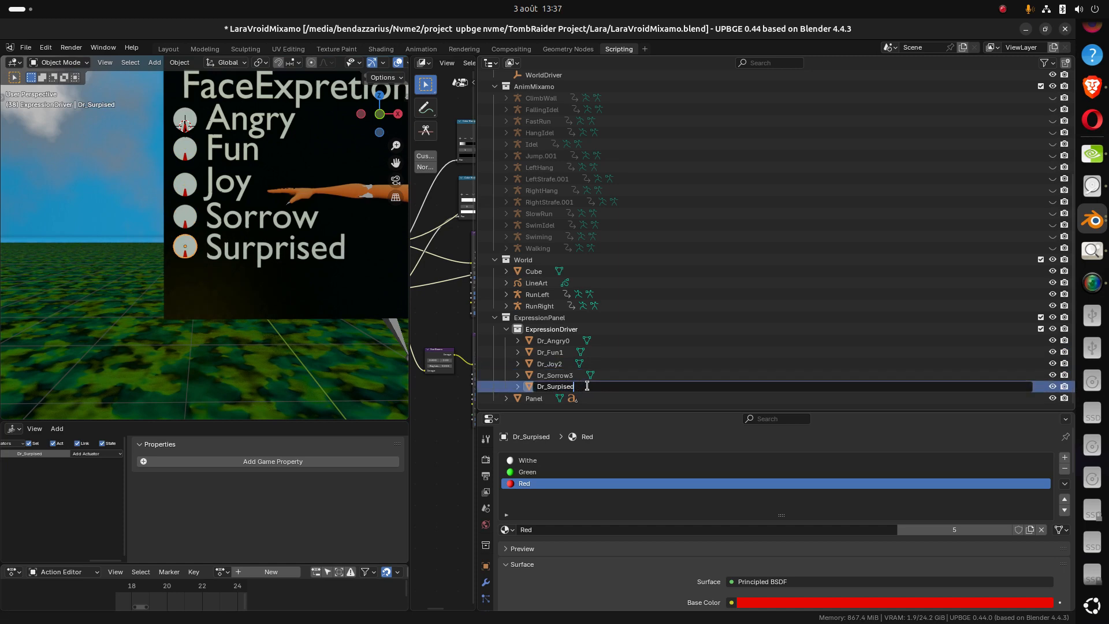
text(4)
key(Return)
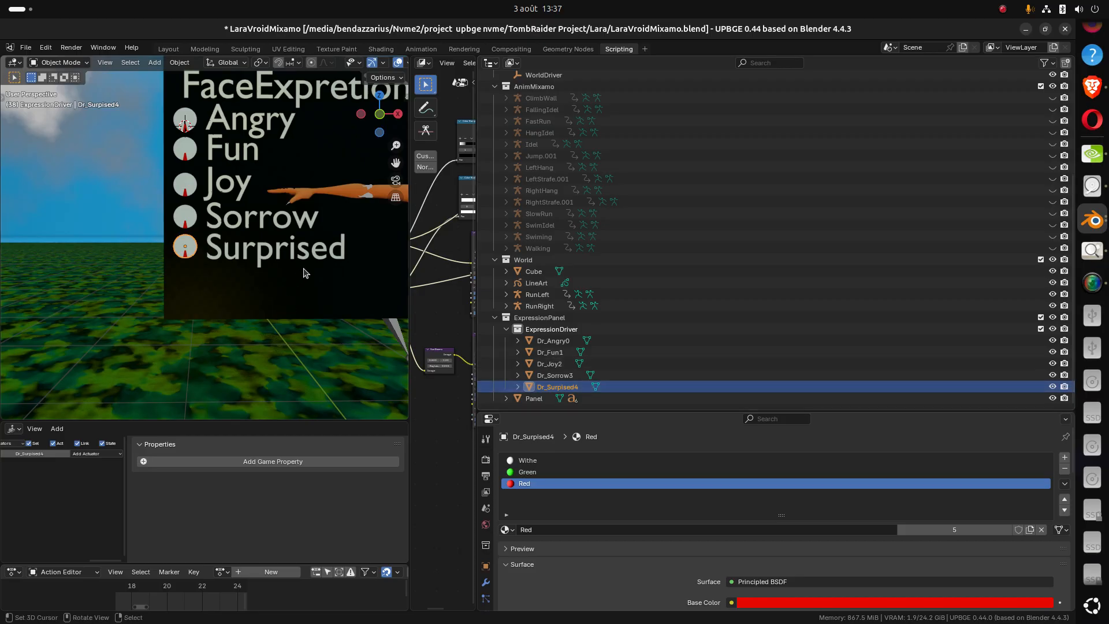
Try to apply rotation and scale to the five driver discs, all the text labels including the title, and the panel together
middle_drag(303, 280, 247, 289)
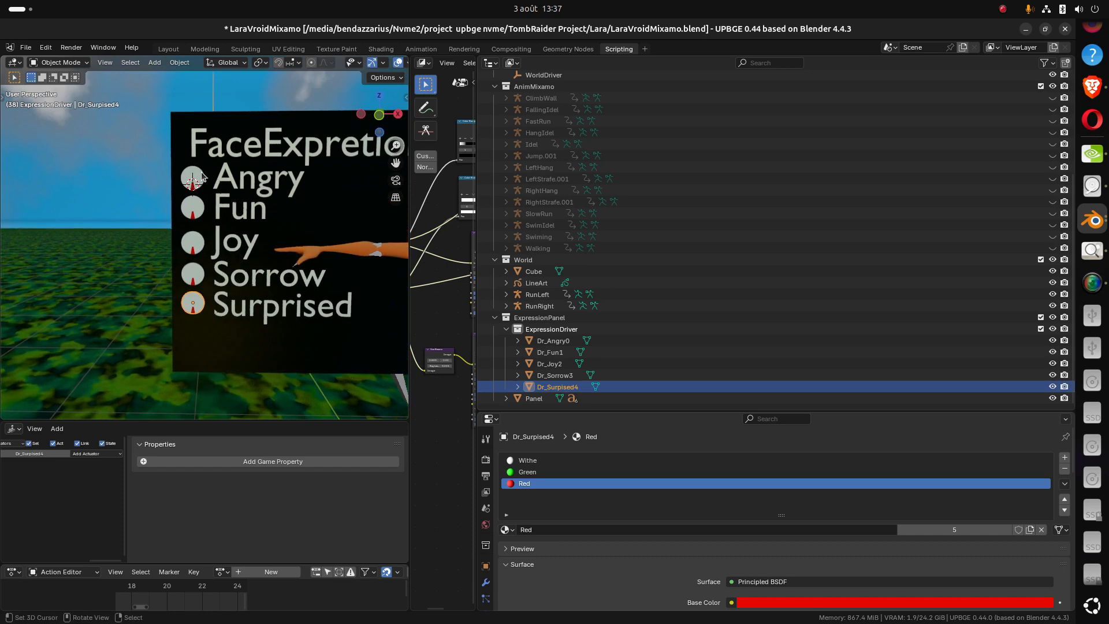
click(199, 178)
shift+click(197, 206)
shift+click(195, 236)
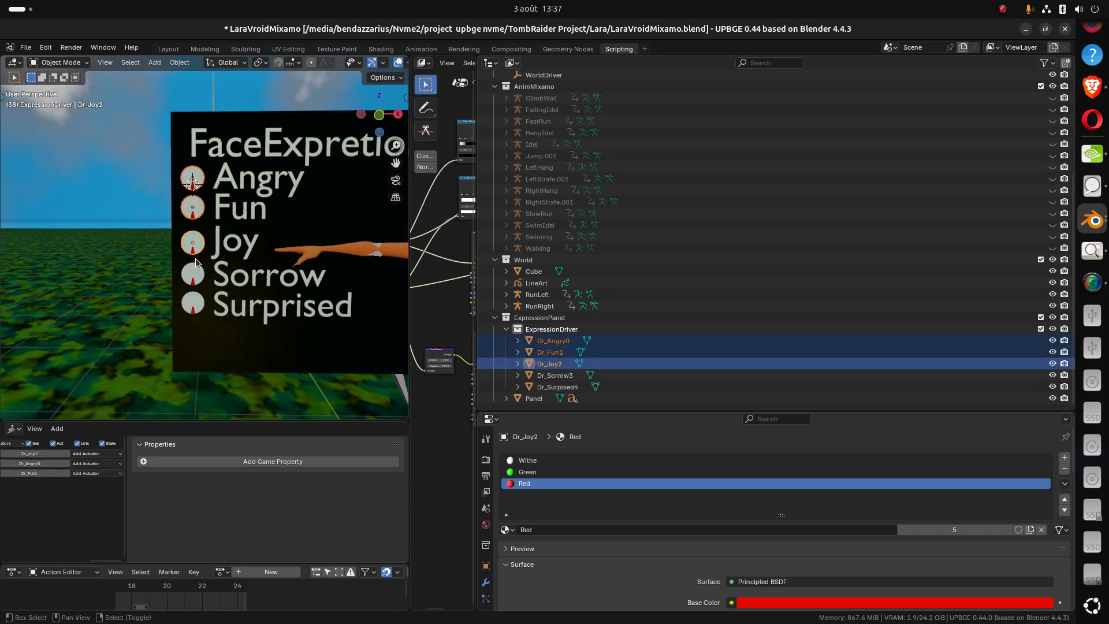
shift+click(194, 273)
shift+click(193, 304)
shift+click(227, 304)
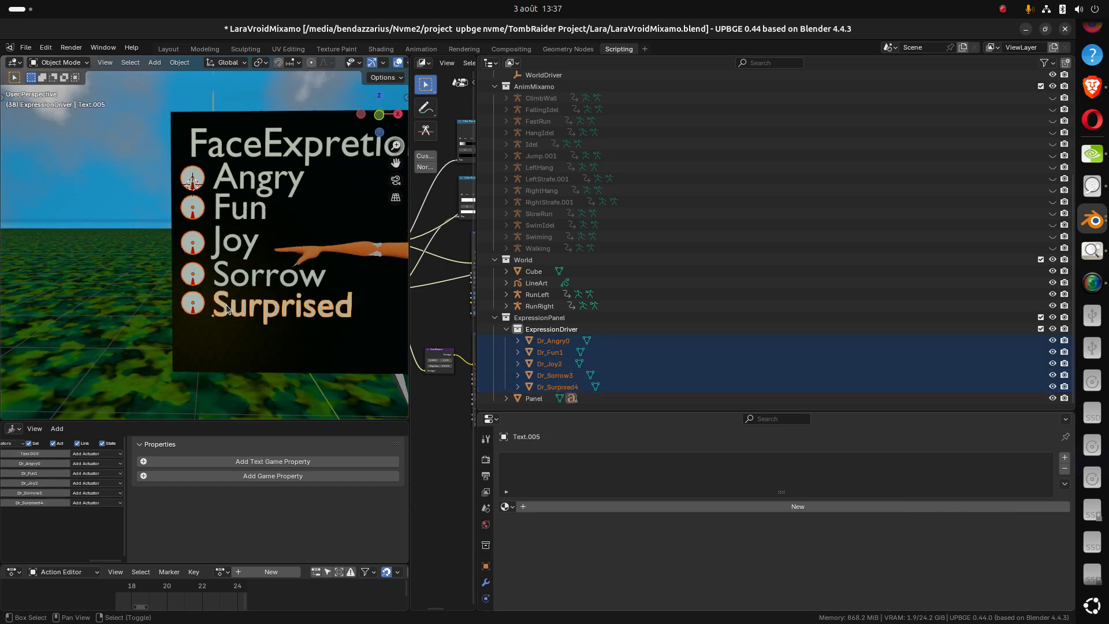
shift+click(223, 281)
shift+click(220, 248)
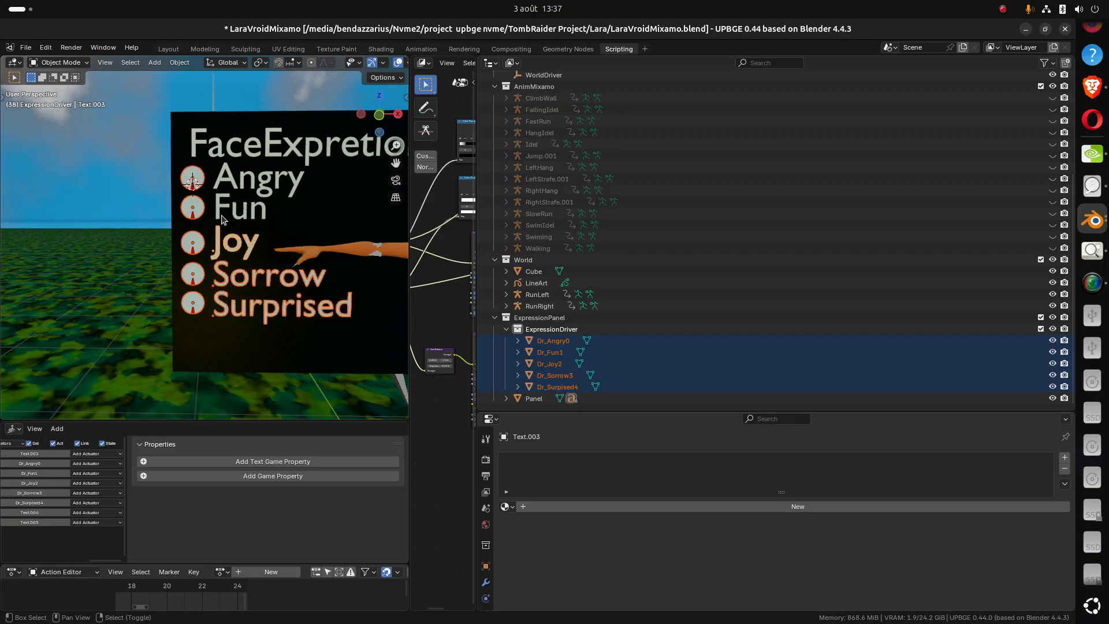
shift+click(225, 209)
shift+click(226, 184)
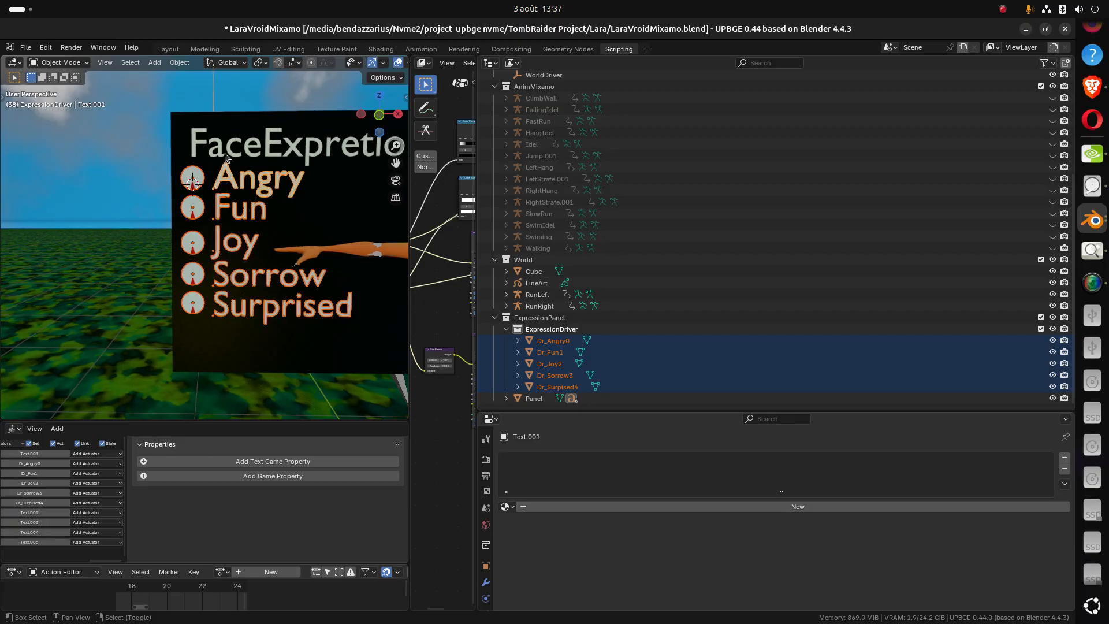
shift+click(236, 149)
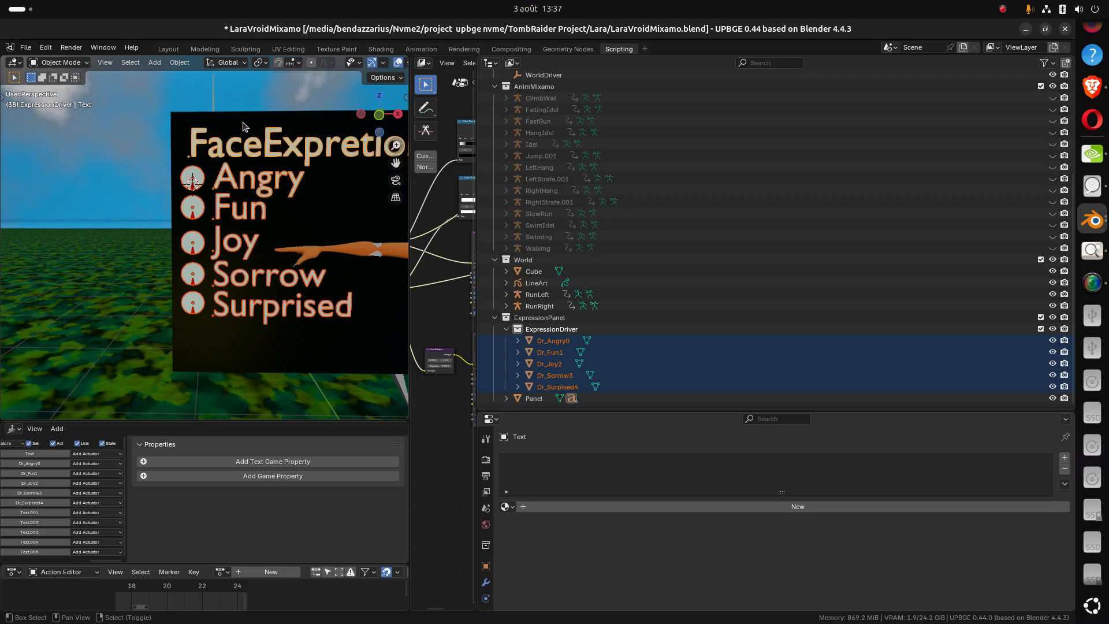
shift+click(242, 126)
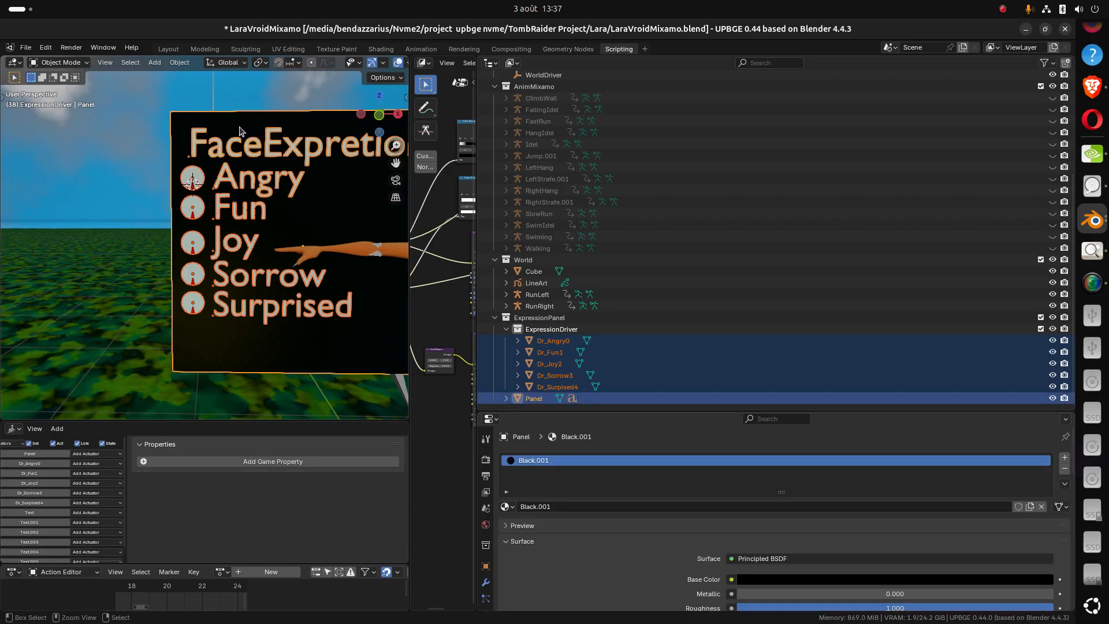
key(ctrl+a)
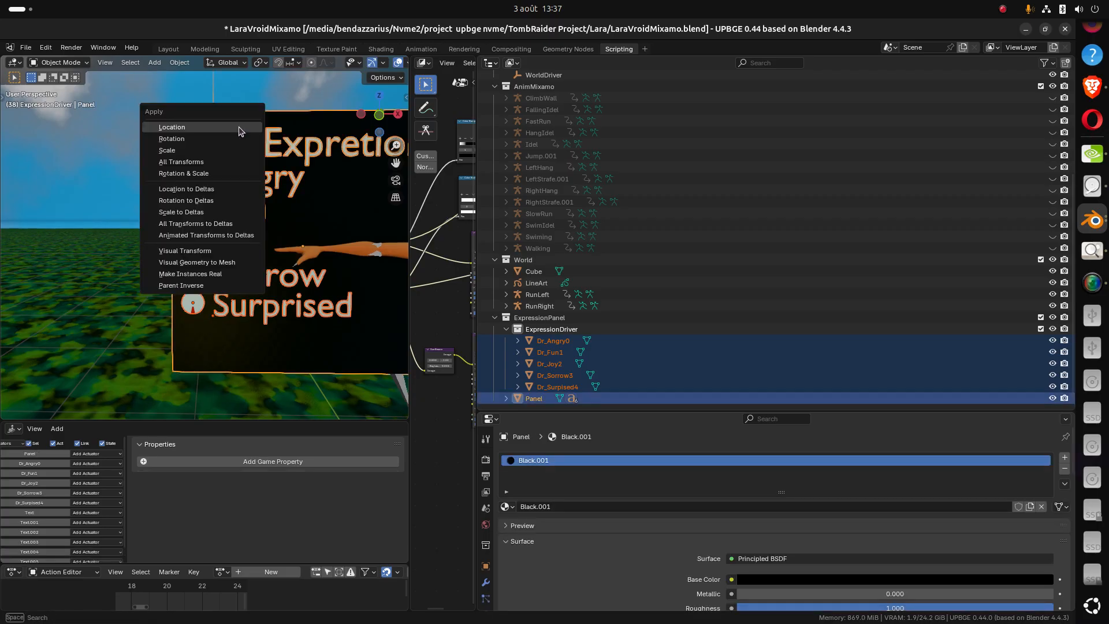
click(220, 174)
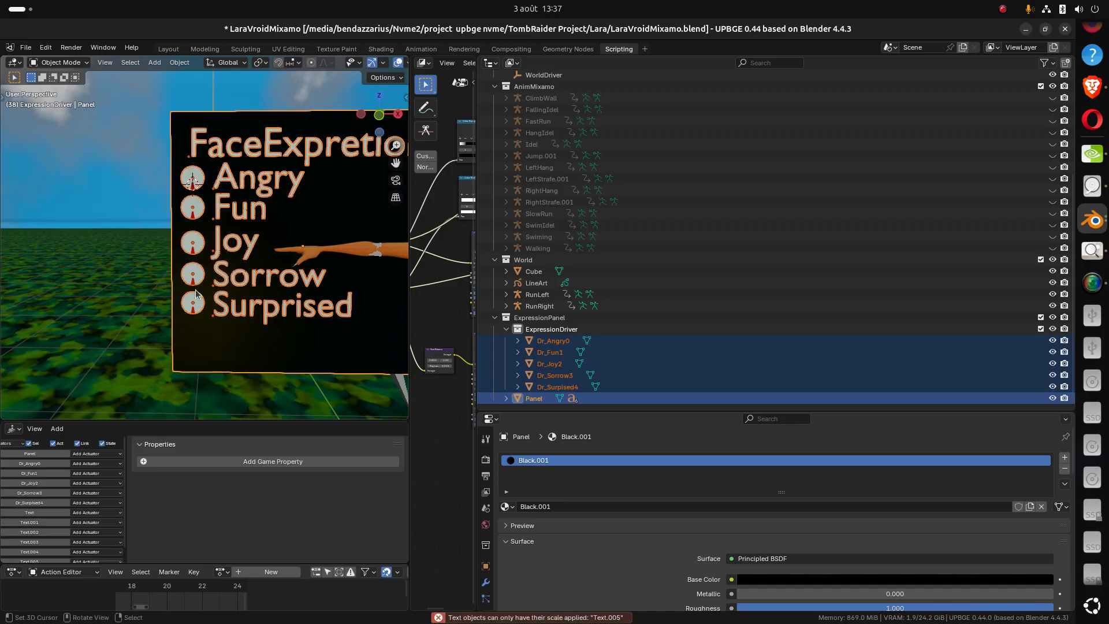
Apply rotation and scale to the five driver discs and the panel, leaving the text labels out of the selection
click(194, 177)
shift+click(193, 207)
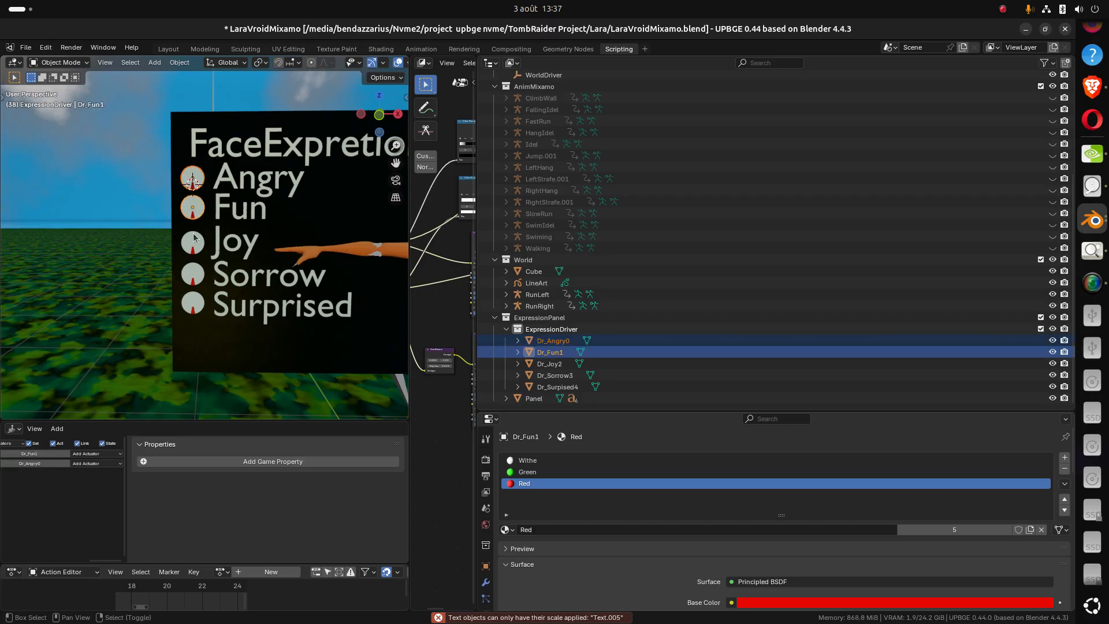
shift+click(194, 239)
shift+click(196, 272)
shift+click(195, 304)
shift+click(198, 344)
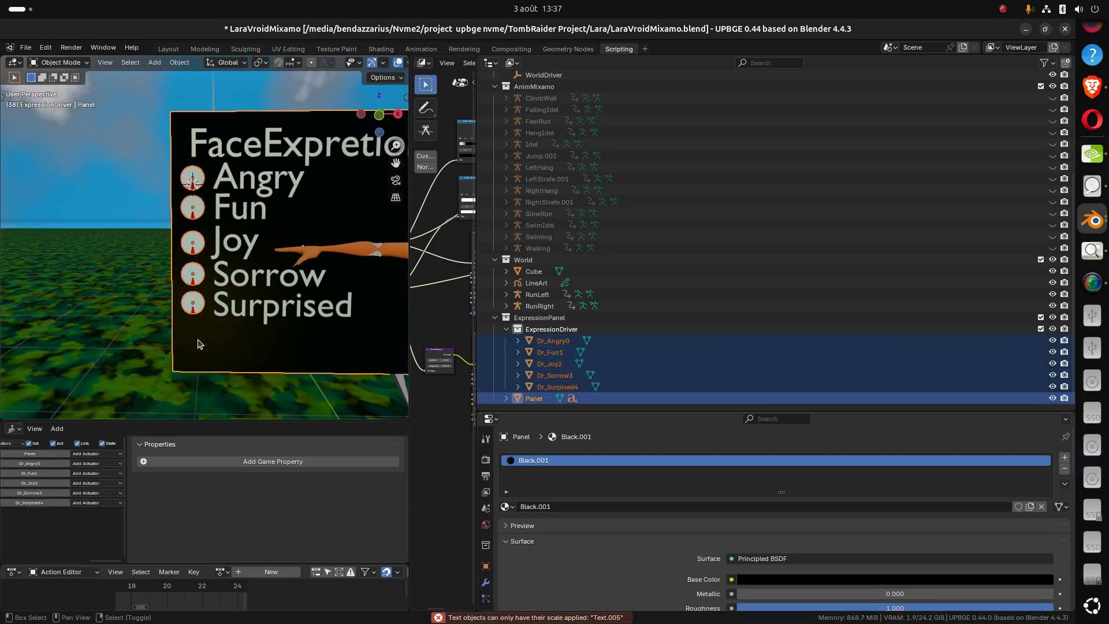
key(ctrl+a)
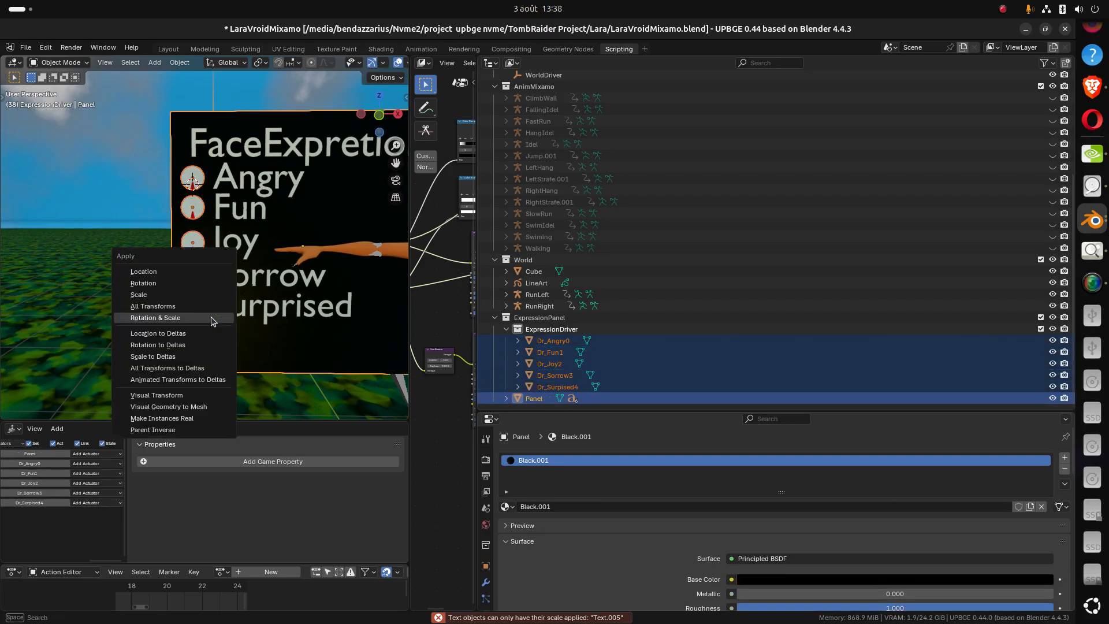
click(212, 321)
Try moving the panel on its own to check whether the driver discs follow it, and cancel the move
scroll(272, 320, down, 2)
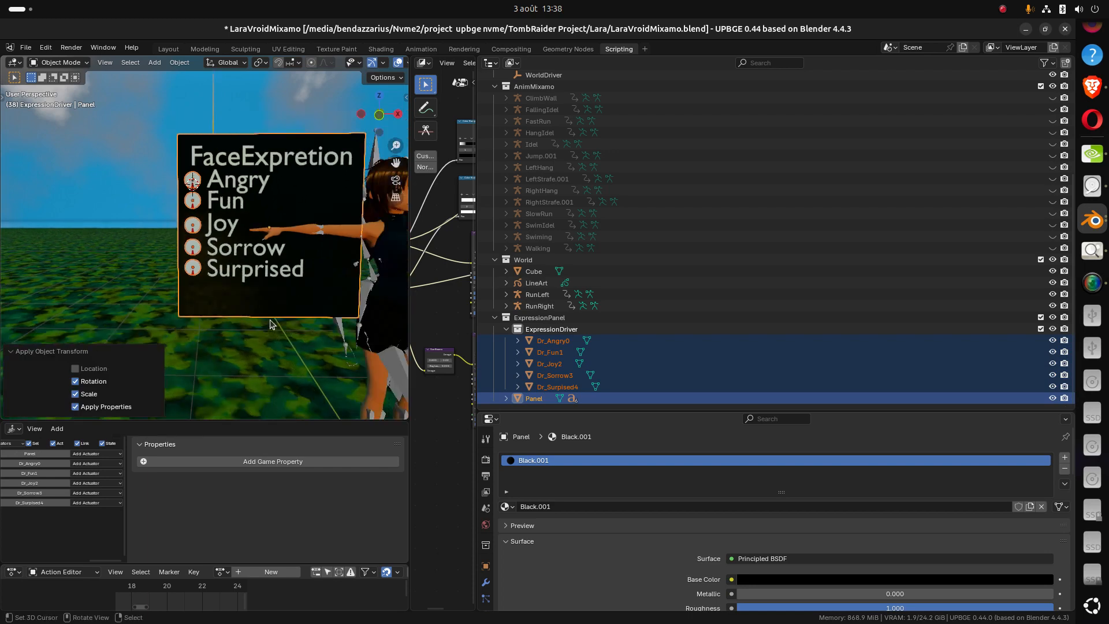
scroll(274, 315, up, 2)
shift+middle_drag(246, 243, 205, 261)
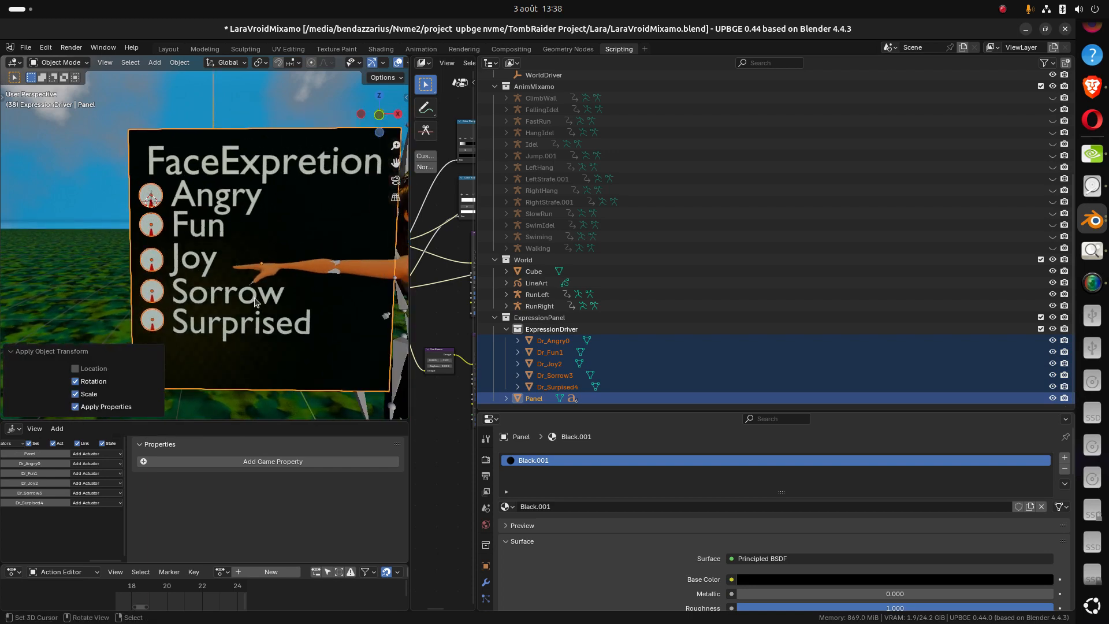
shift+middle_drag(249, 302, 246, 254)
scroll(258, 272, up, 3)
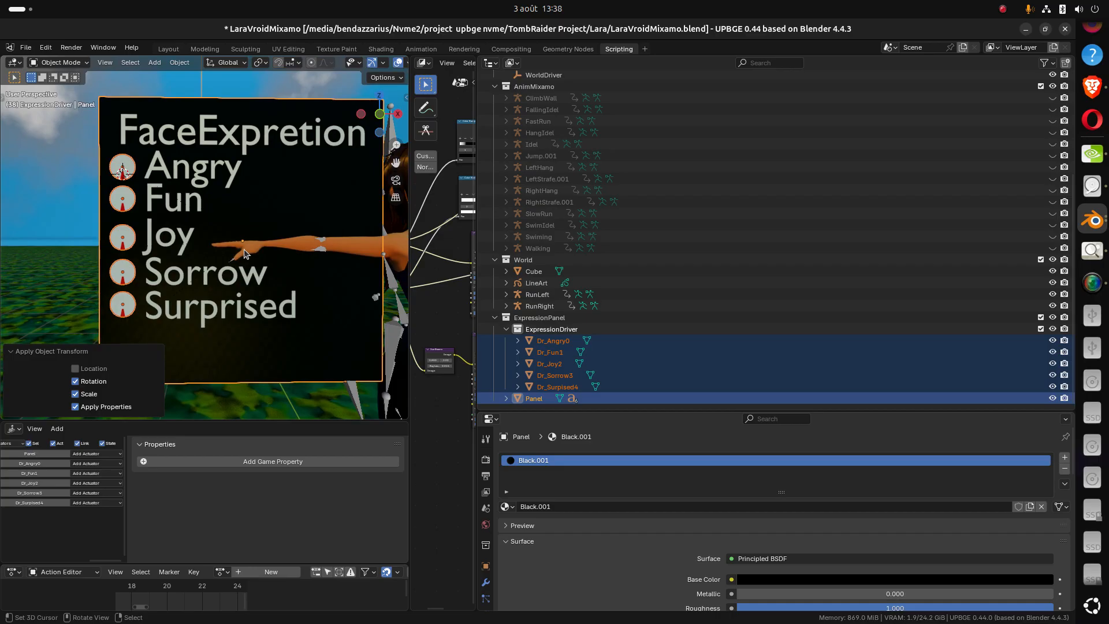
click(203, 108)
key(g)
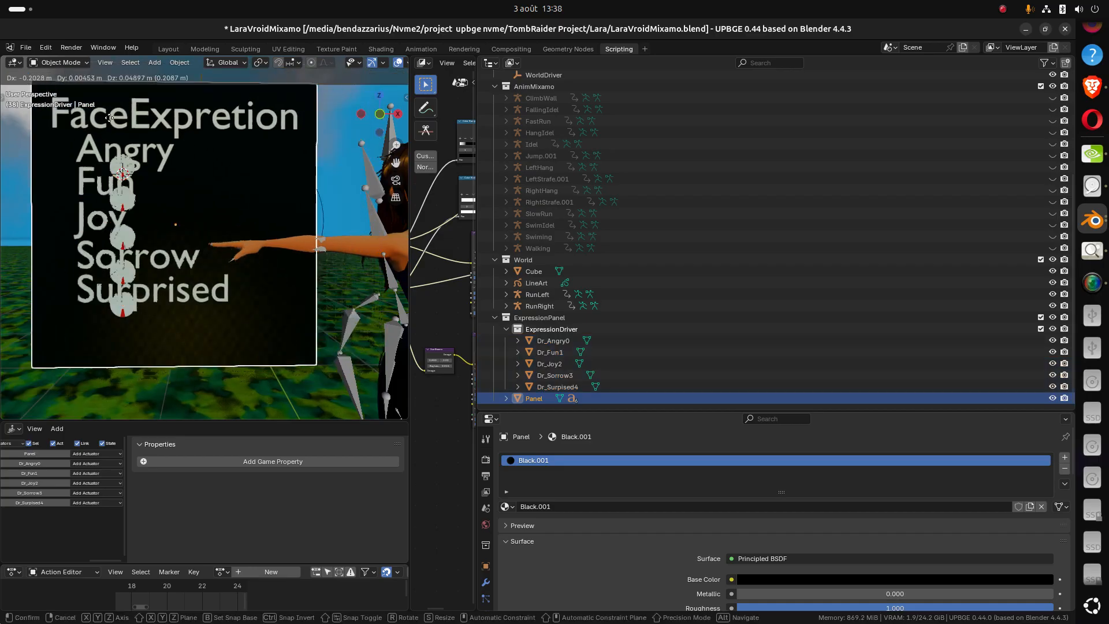
right_click(177, 124)
Parent the five driver discs to the panel as Object with Keep Transform
click(127, 166)
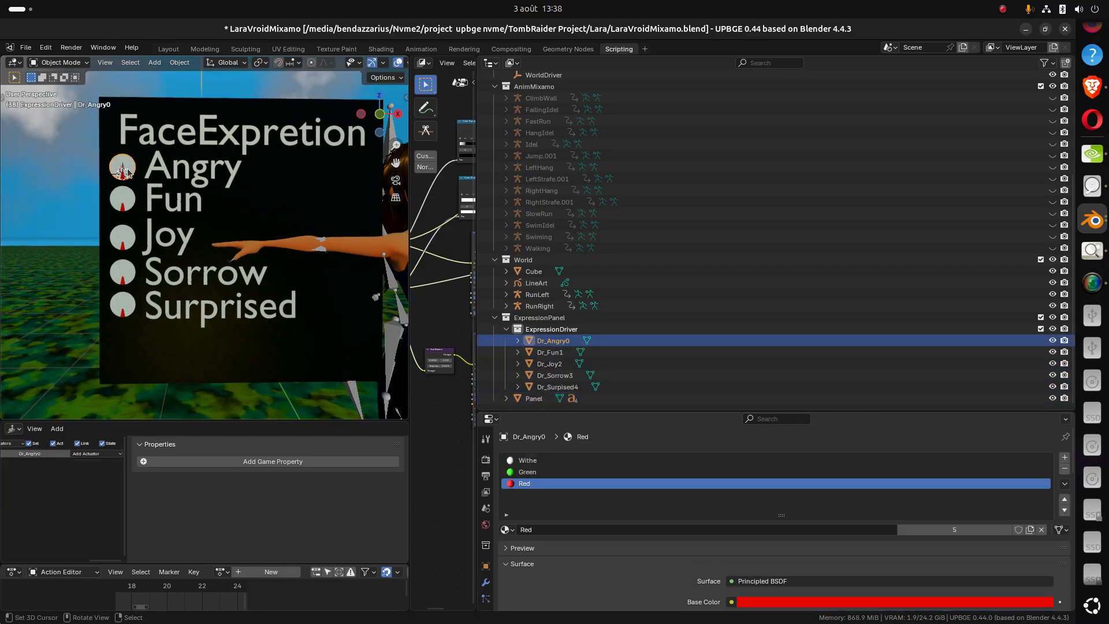
shift+click(123, 199)
shift+click(123, 236)
shift+click(117, 274)
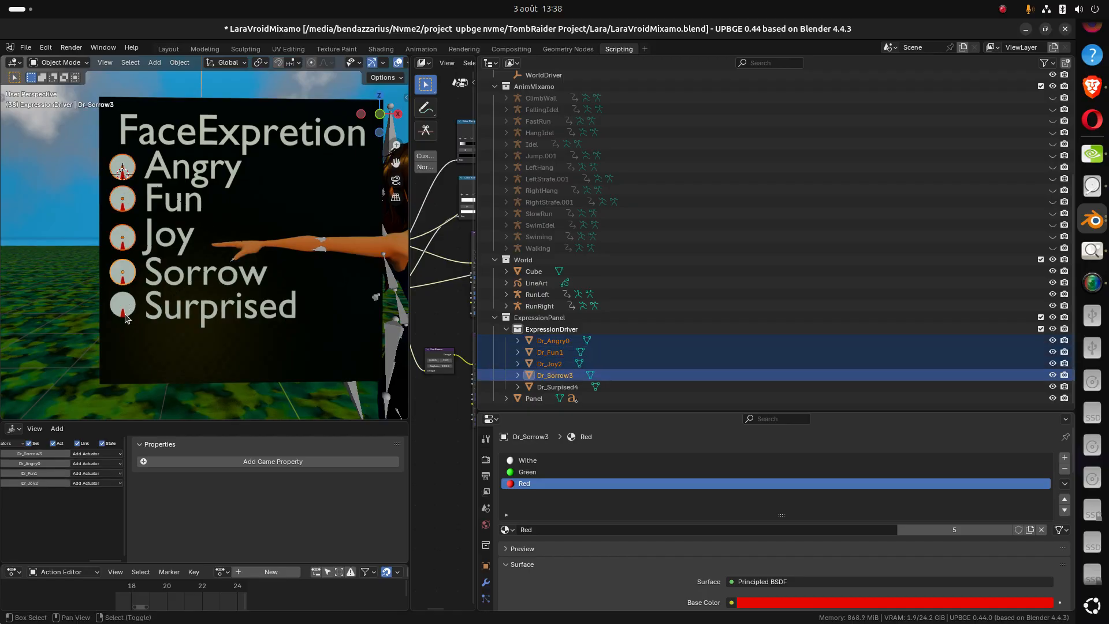
shift+click(125, 315)
shift+click(122, 345)
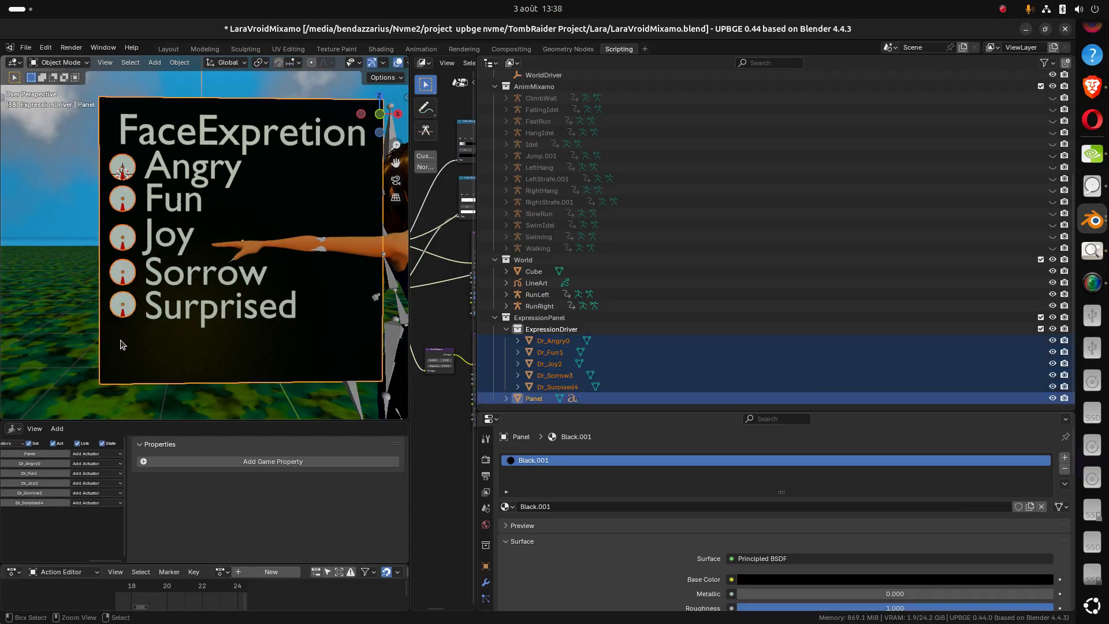
key(ctrl+p)
click(121, 345)
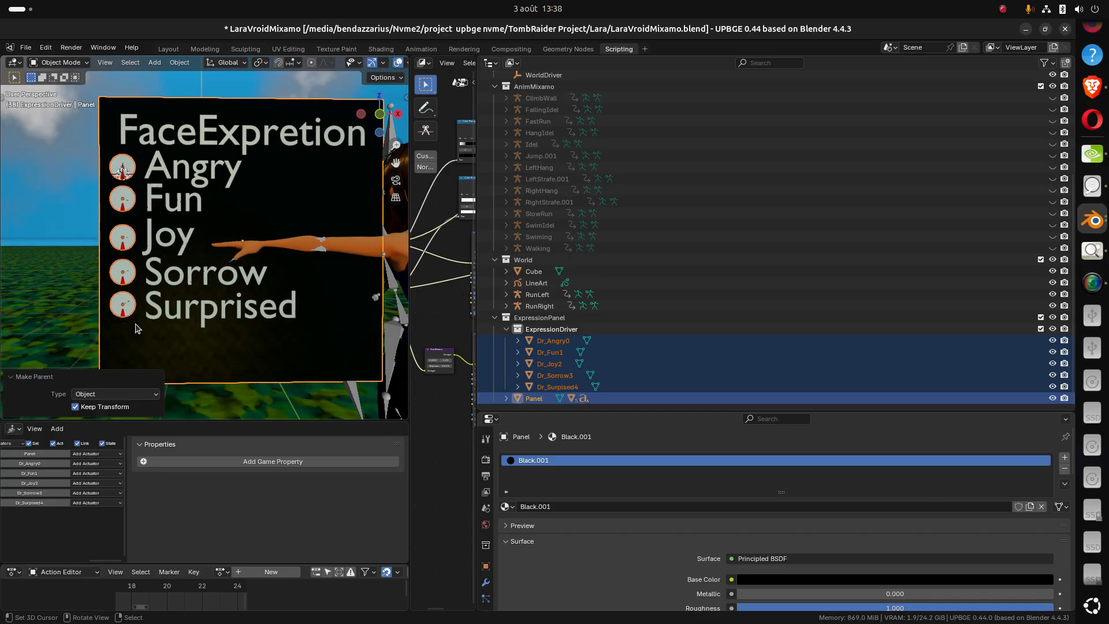
Test-move the panel with its parented discs, cancel the move, and inspect the panel beside the character
click(121, 345)
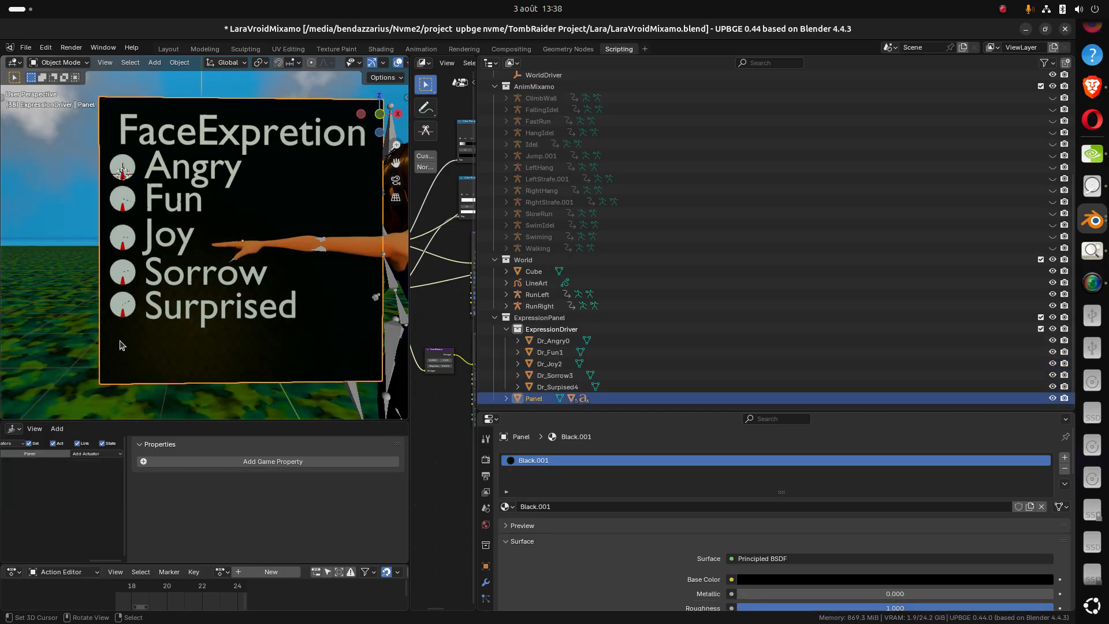
key(g)
right_click(110, 295)
scroll(143, 289, up, 3)
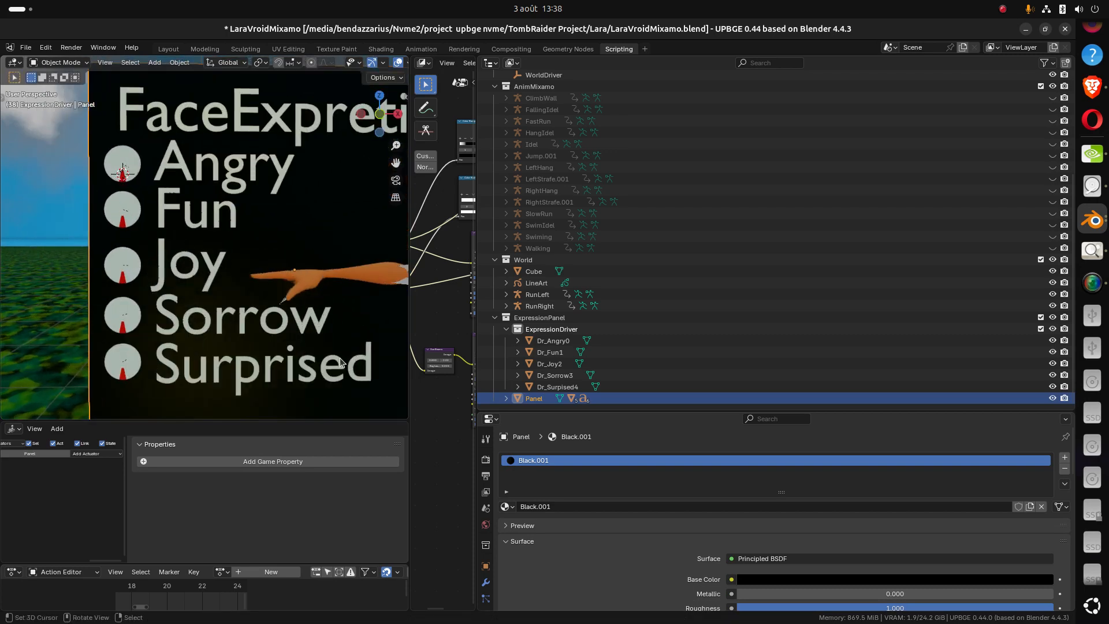
scroll(236, 259, down, 1)
shift+middle_drag(236, 258, 196, 271)
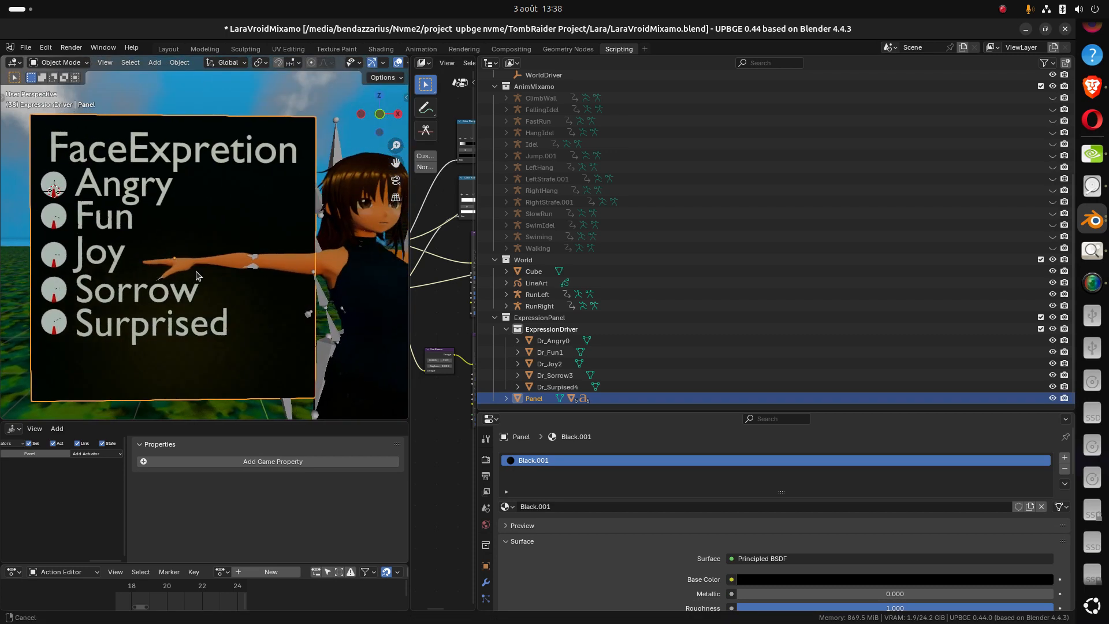
scroll(224, 266, down, 1)
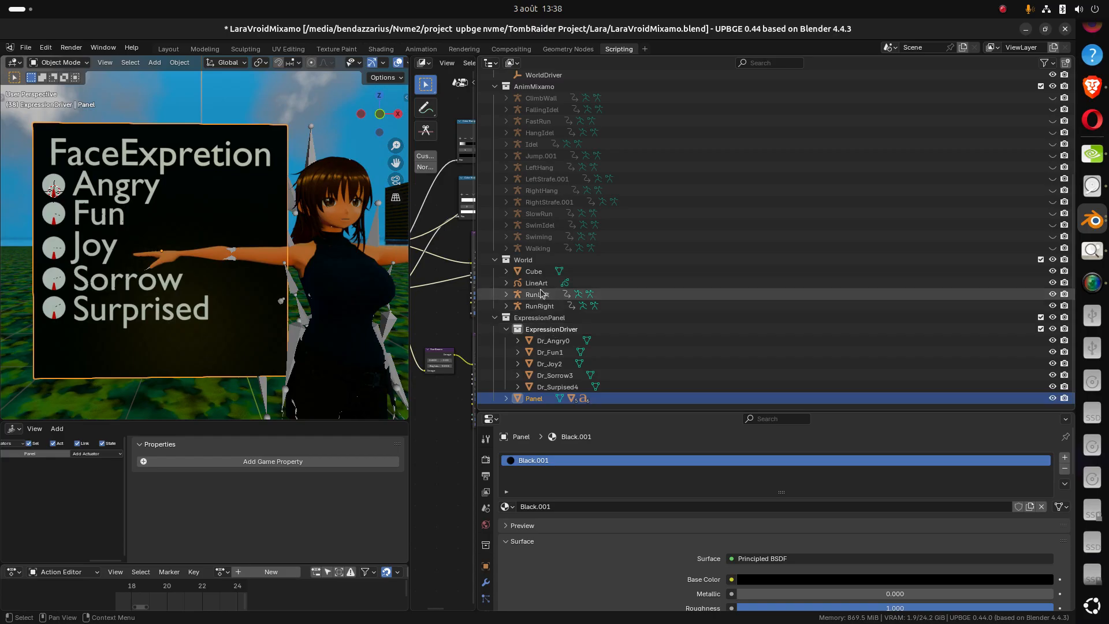
Select the character's Face mesh and display its object data properties with the shape keys list
click(337, 218)
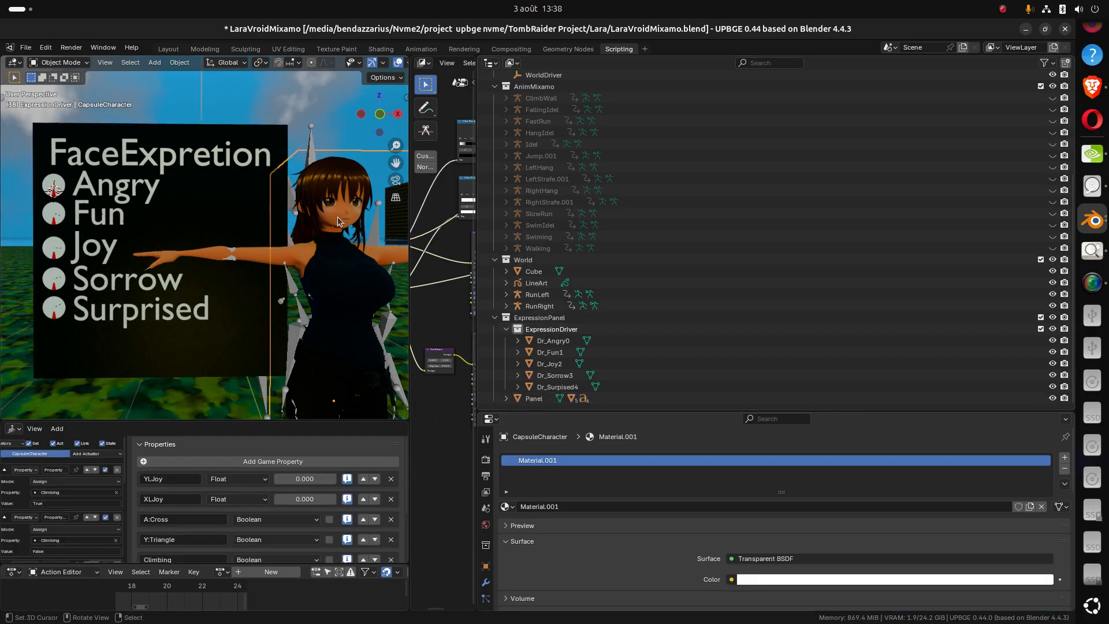
middle_drag(337, 218, 297, 287)
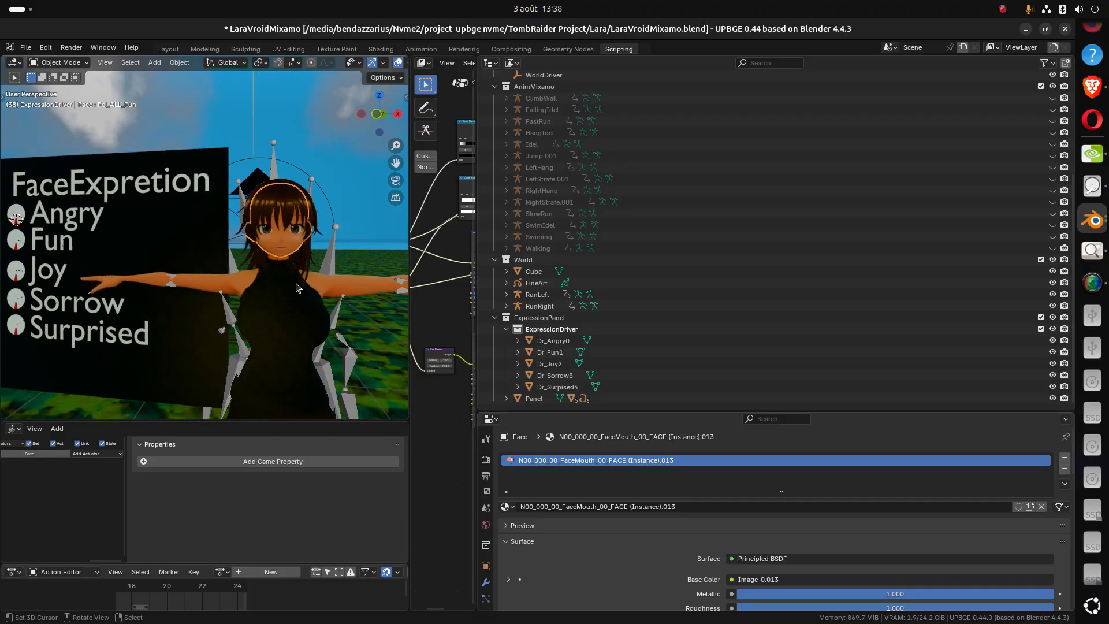
scroll(293, 270, up, 2)
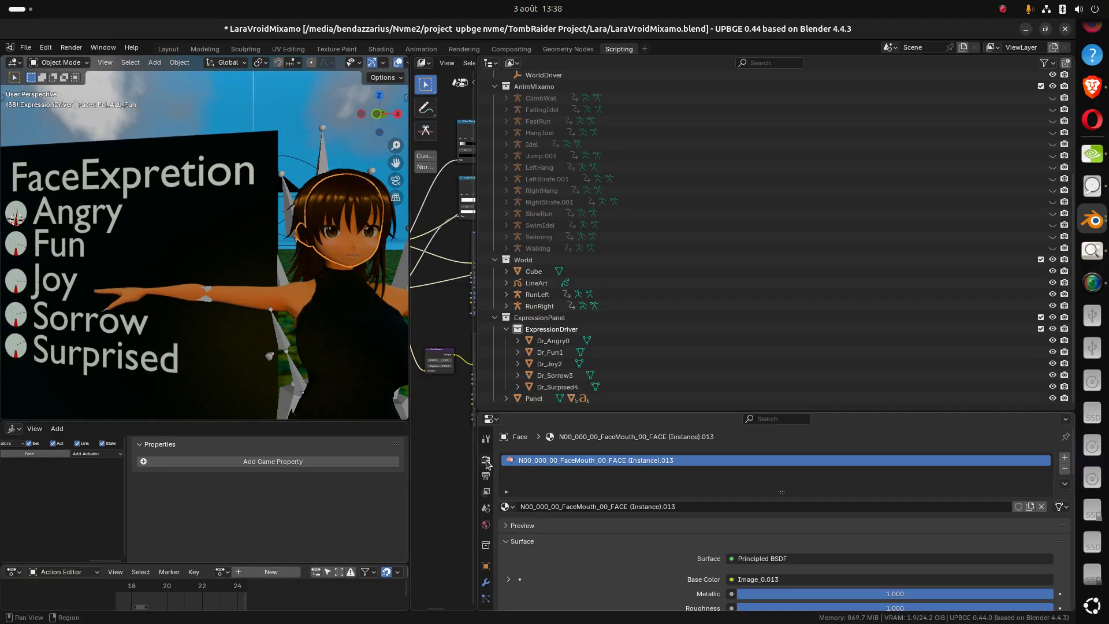
scroll(495, 543, down, 2)
scroll(486, 549, down, 3)
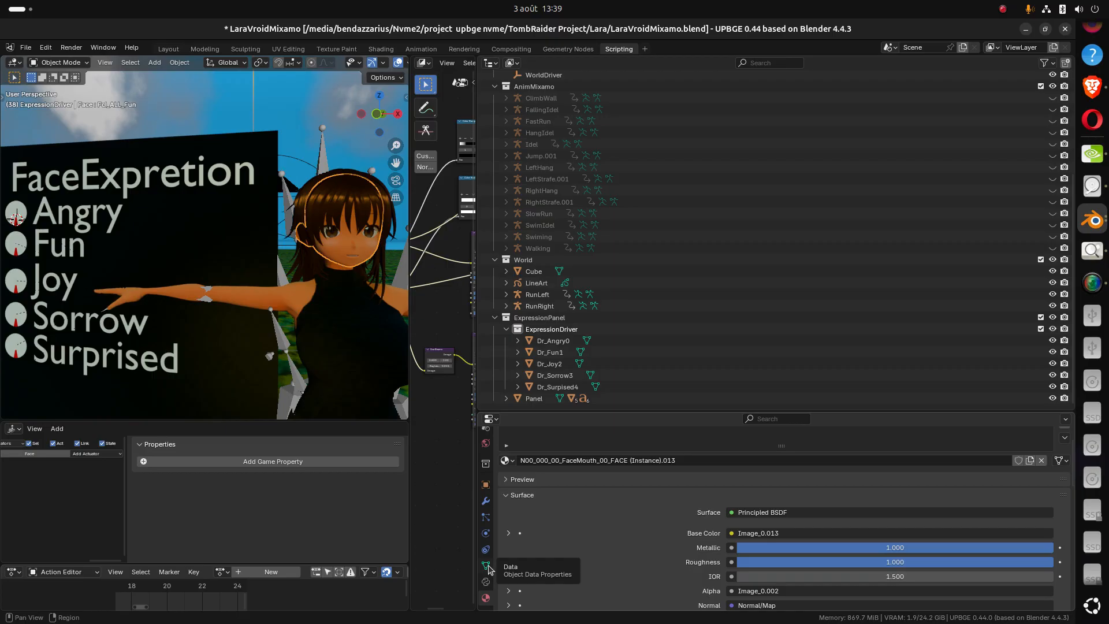
click(487, 565)
scroll(613, 545, up, 2)
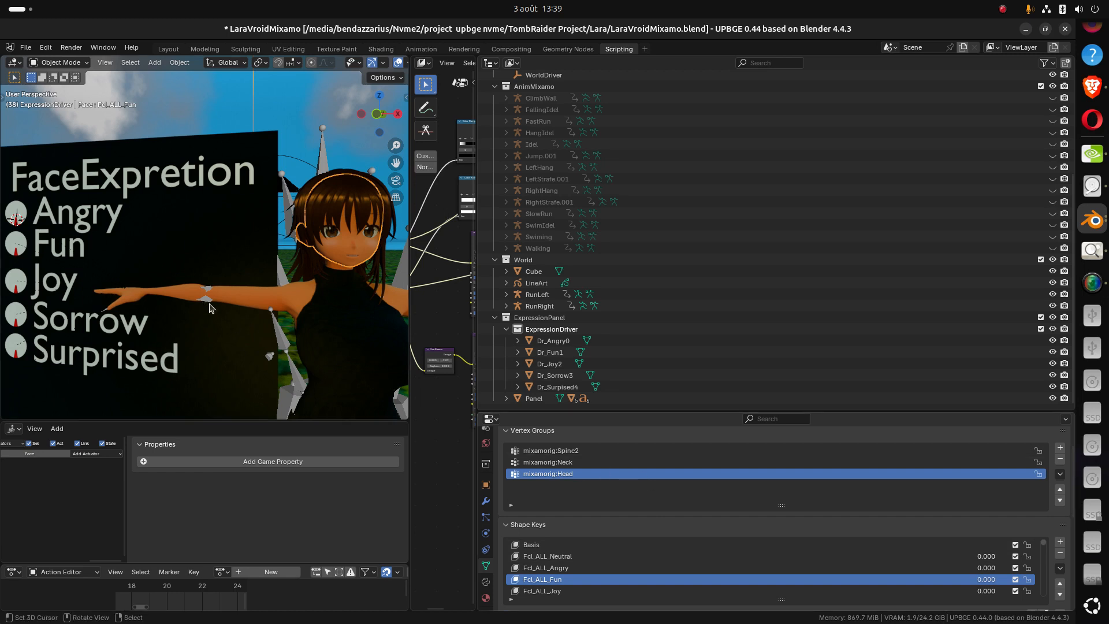
Enlarge the properties area so the Face mesh's shape key settings are fully accessible
middle_drag(208, 302, 218, 303)
middle_drag(296, 370, 306, 330)
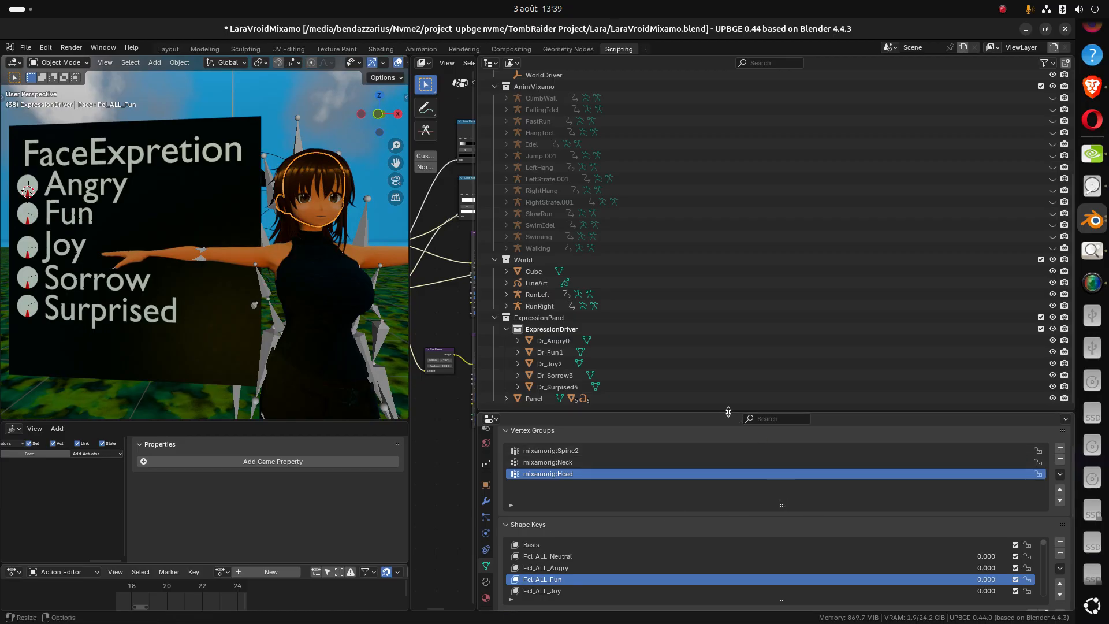
drag(731, 414, 676, 171)
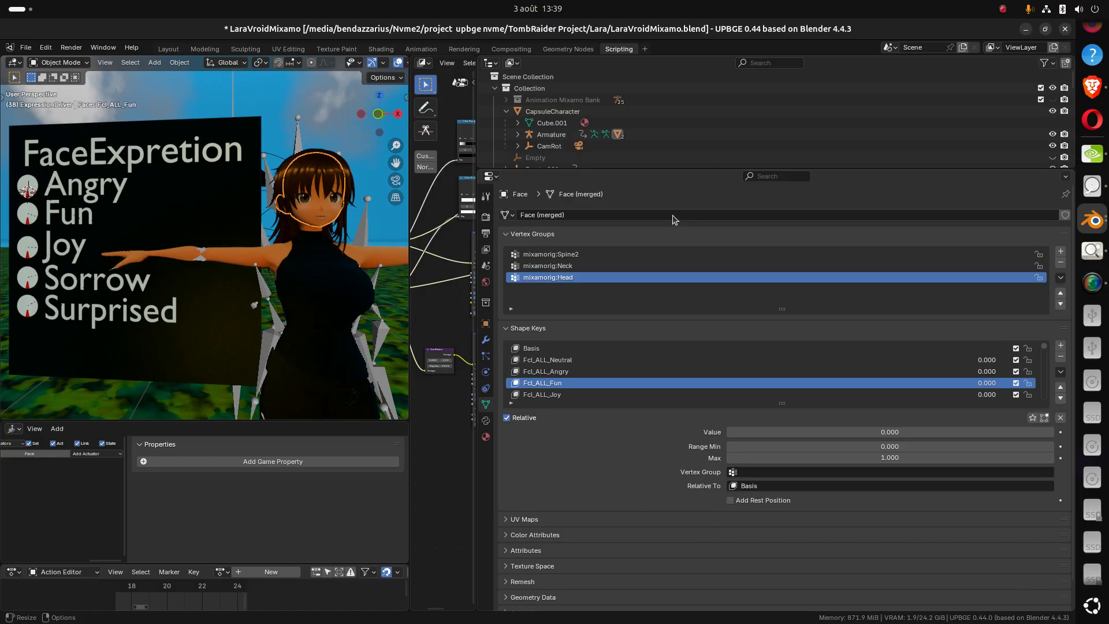
Select the Fcl_ALL_Angry shape key and preview it by raising its value, then bring the value back to 0
click(549, 371)
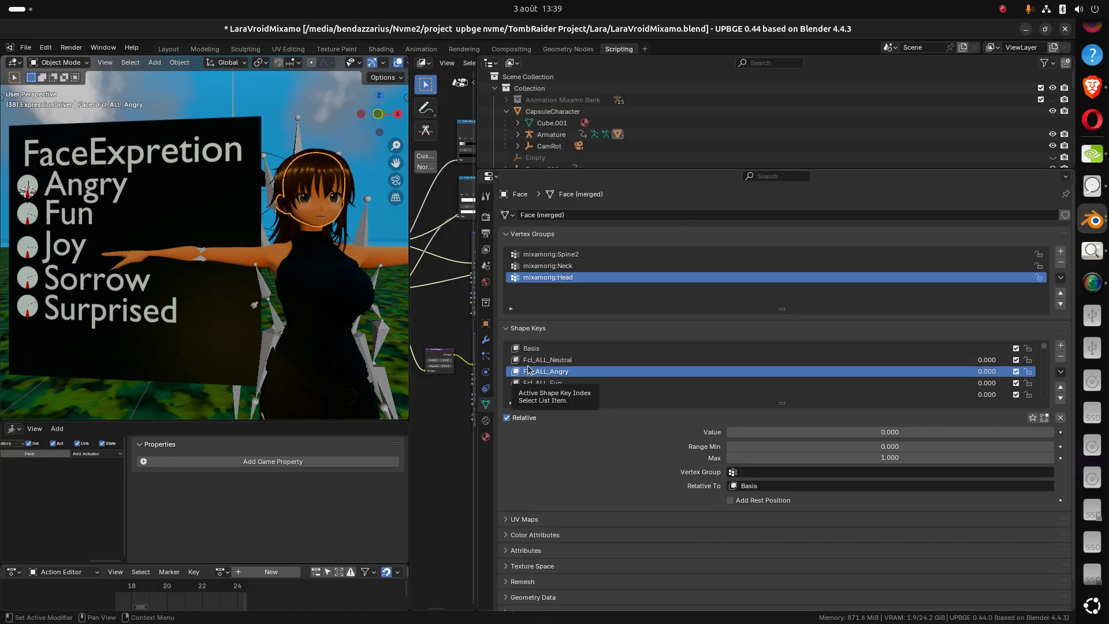
right_click(820, 431)
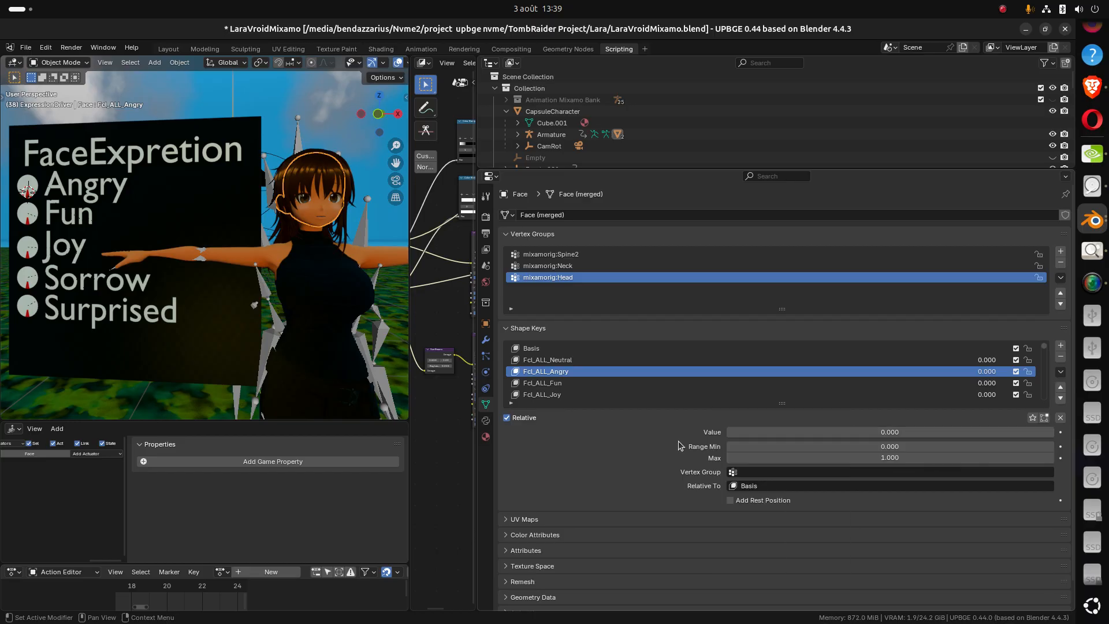
drag(805, 433, 1052, 433)
drag(973, 433, 754, 427)
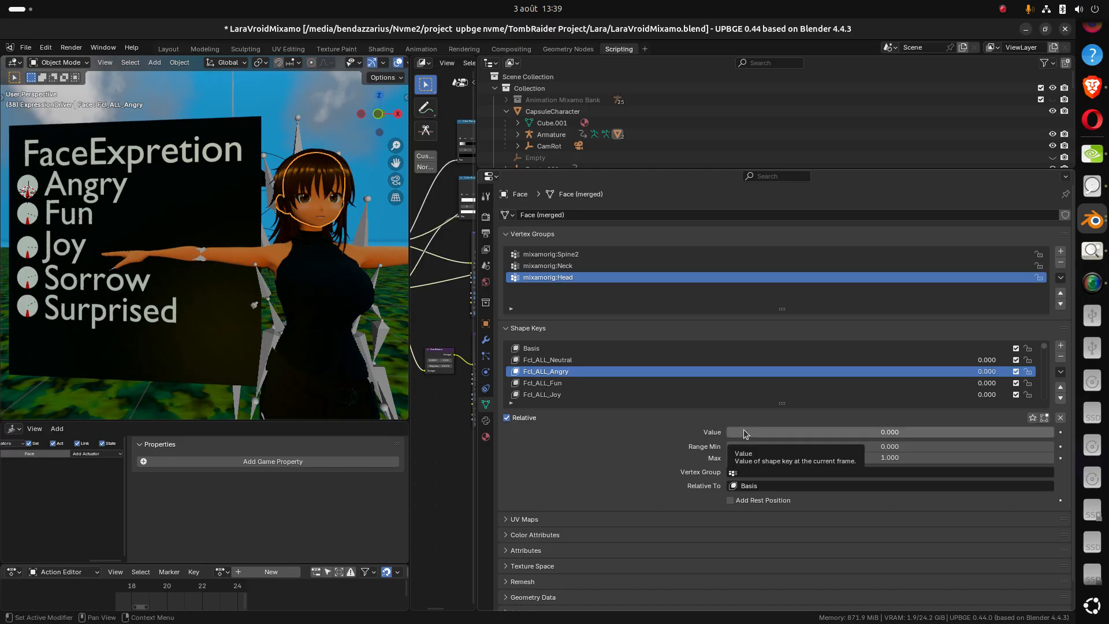
right_click(743, 430)
key(Escape)
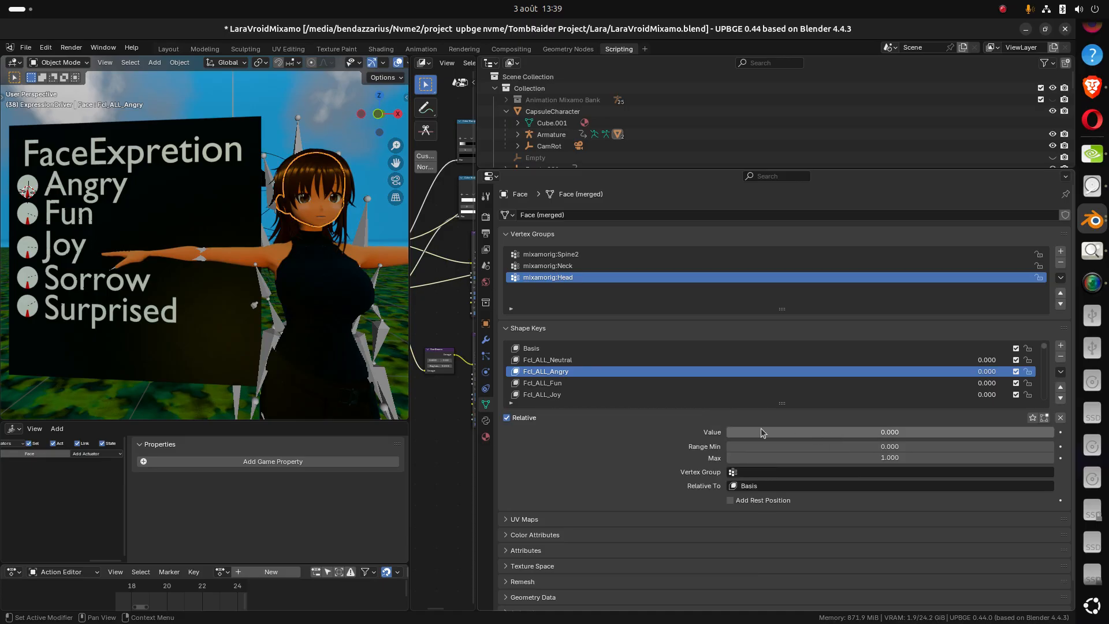
Add a driver to the Fcl_ALL_Angry value, using object Dr_Angry0 with Y Rotation in Local Space as its variable
right_click(748, 432)
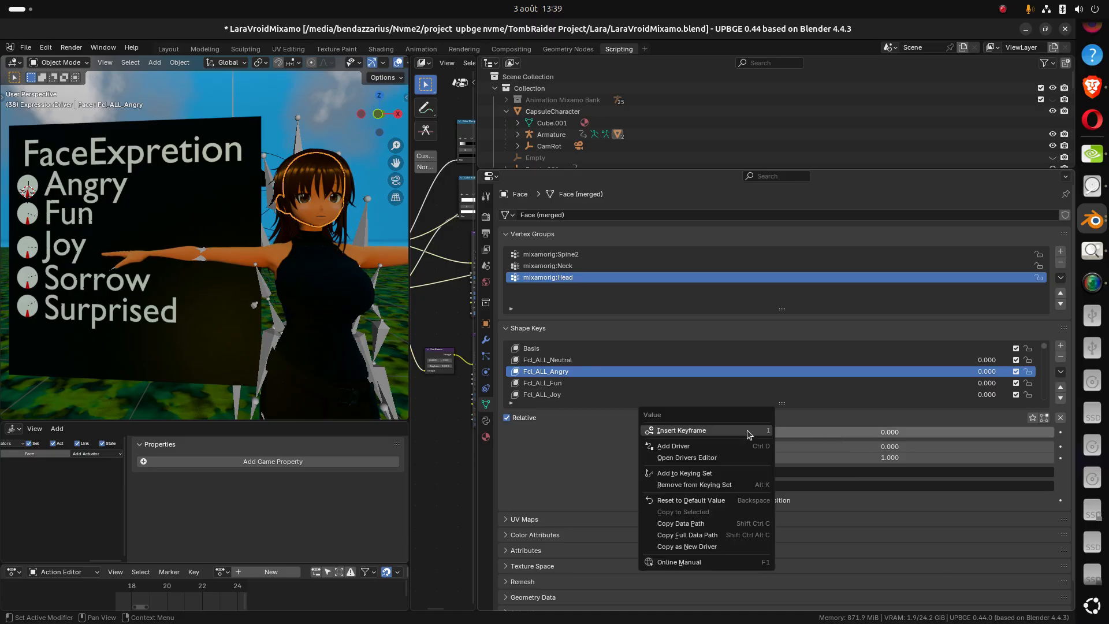
click(709, 449)
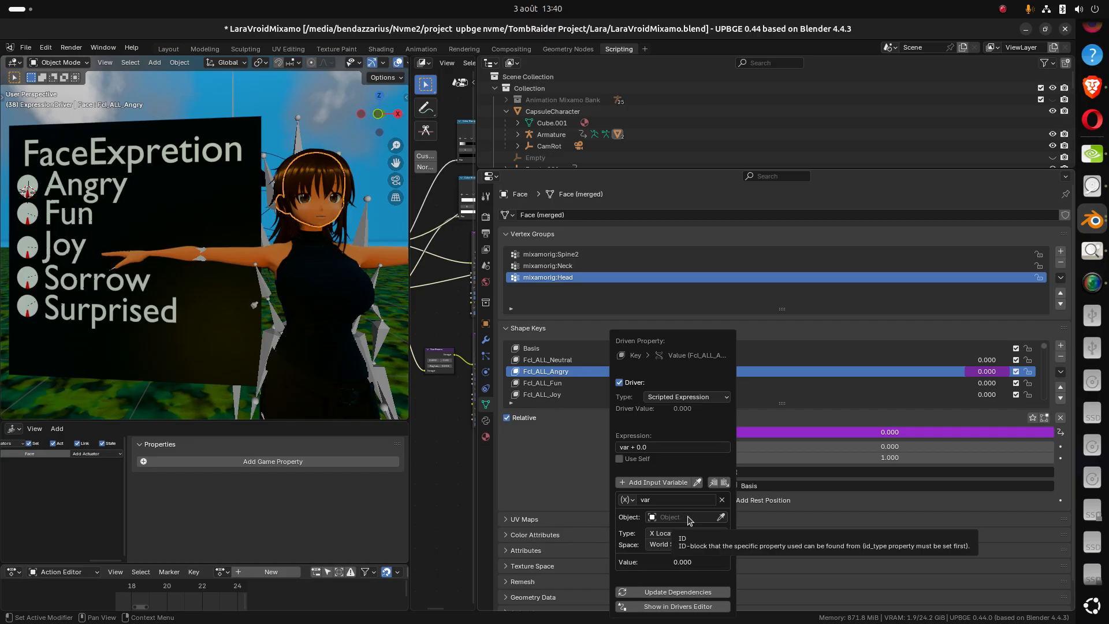
click(688, 517)
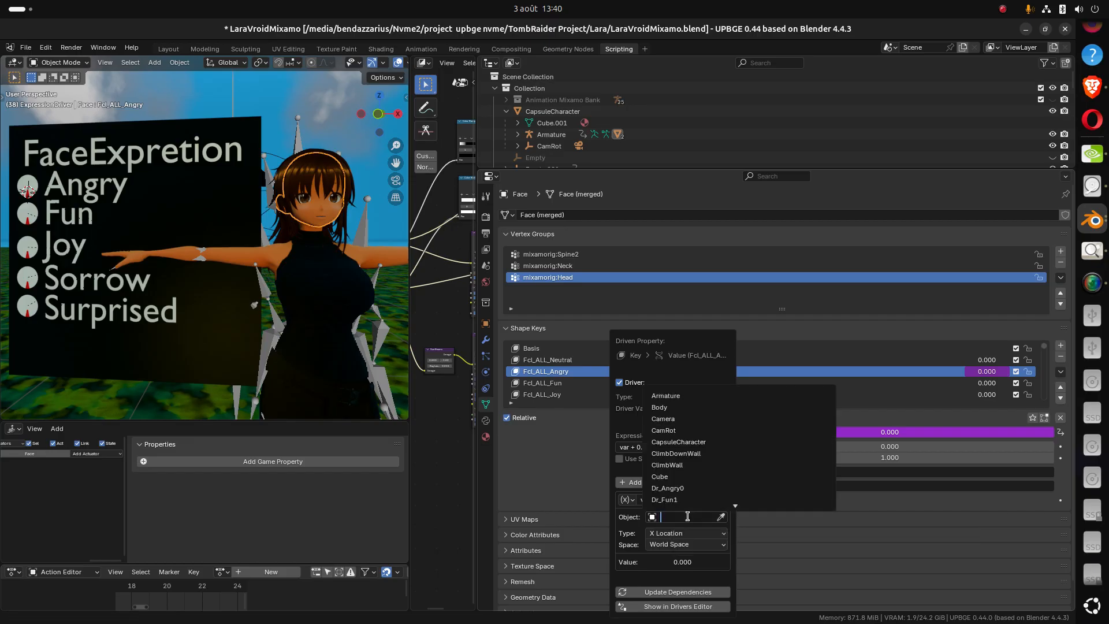
click(690, 487)
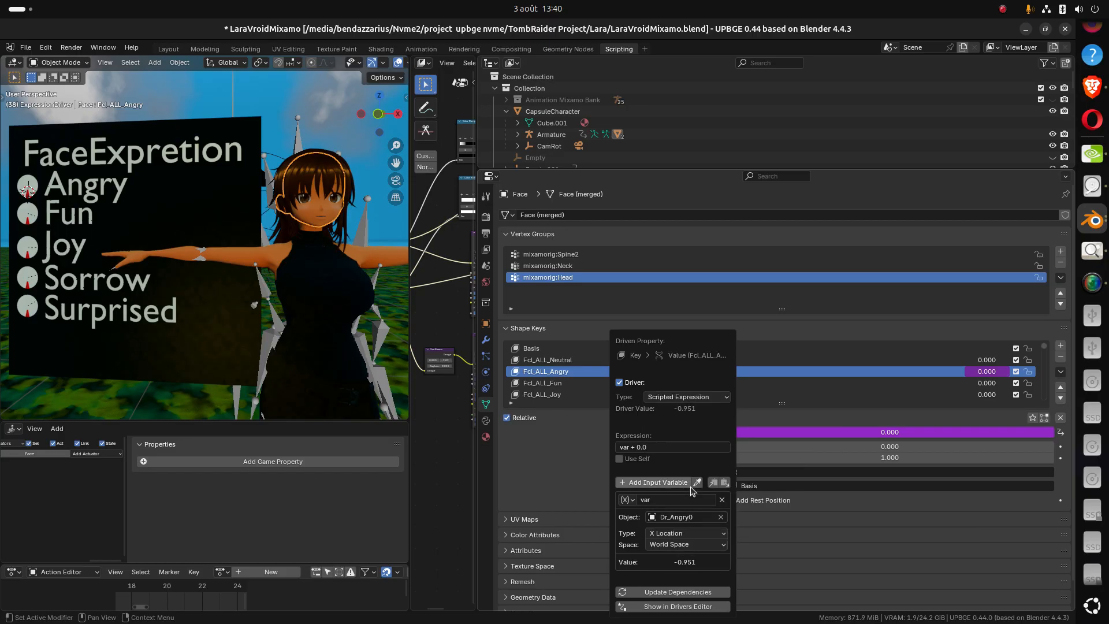
click(675, 535)
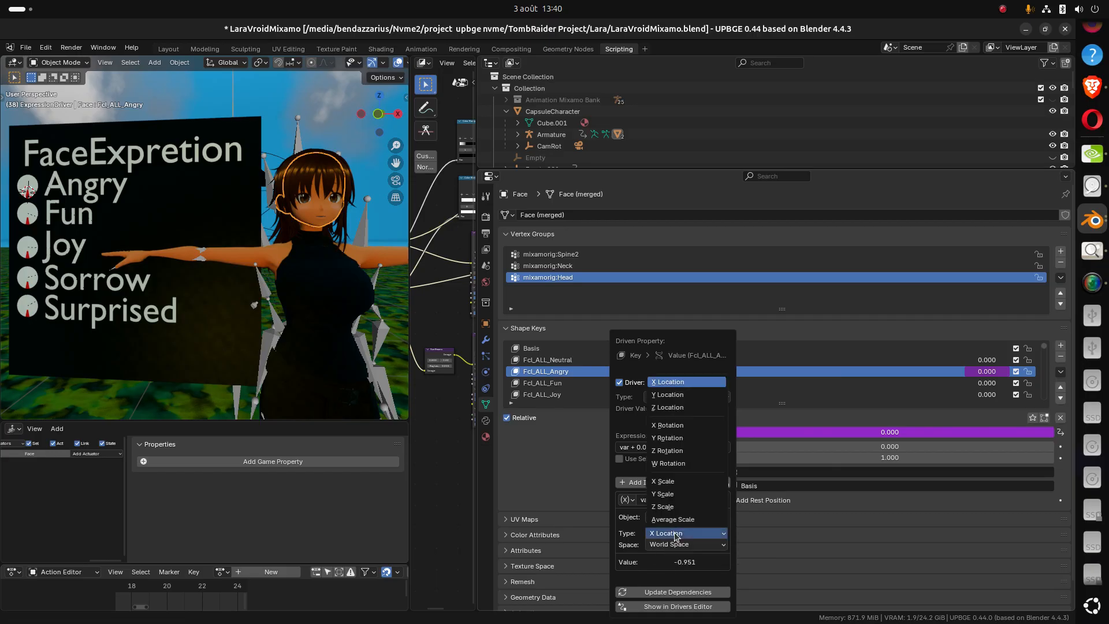
click(674, 438)
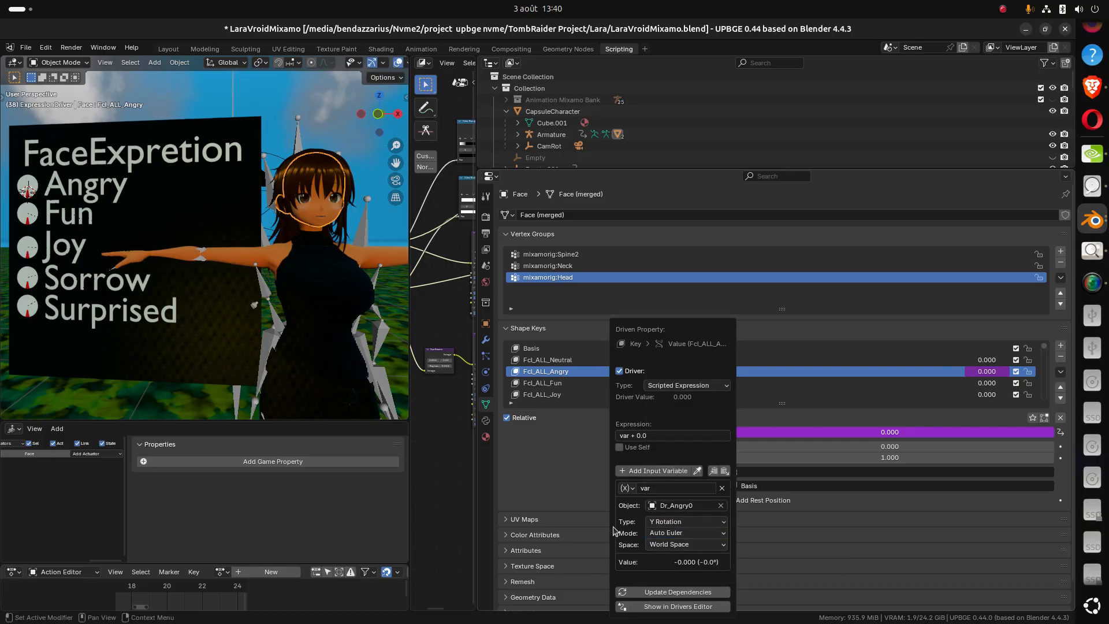
click(670, 545)
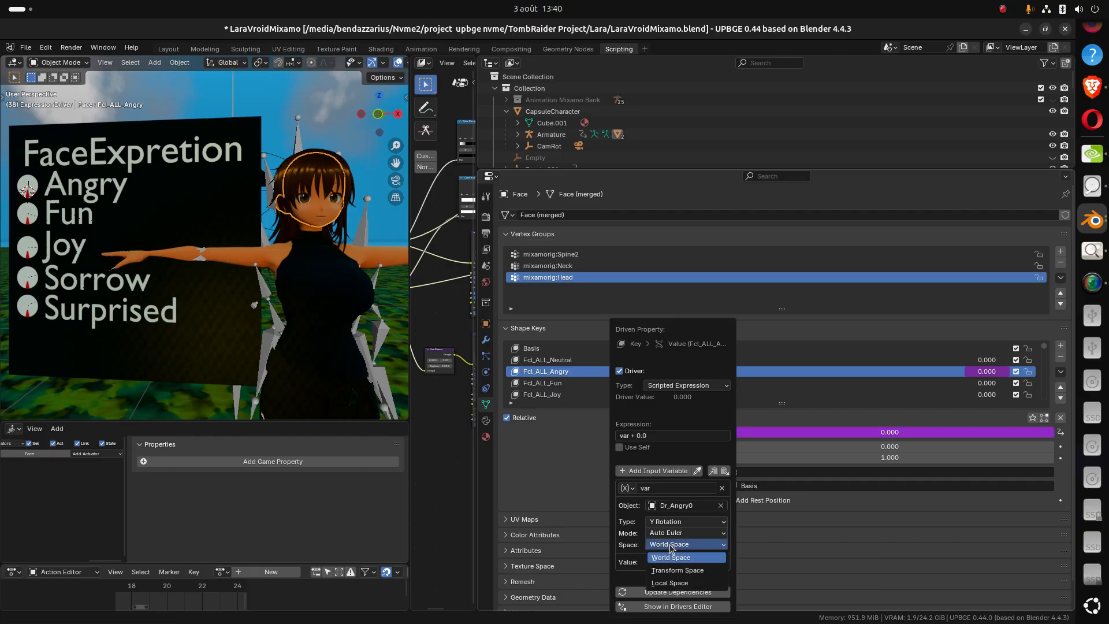
click(673, 584)
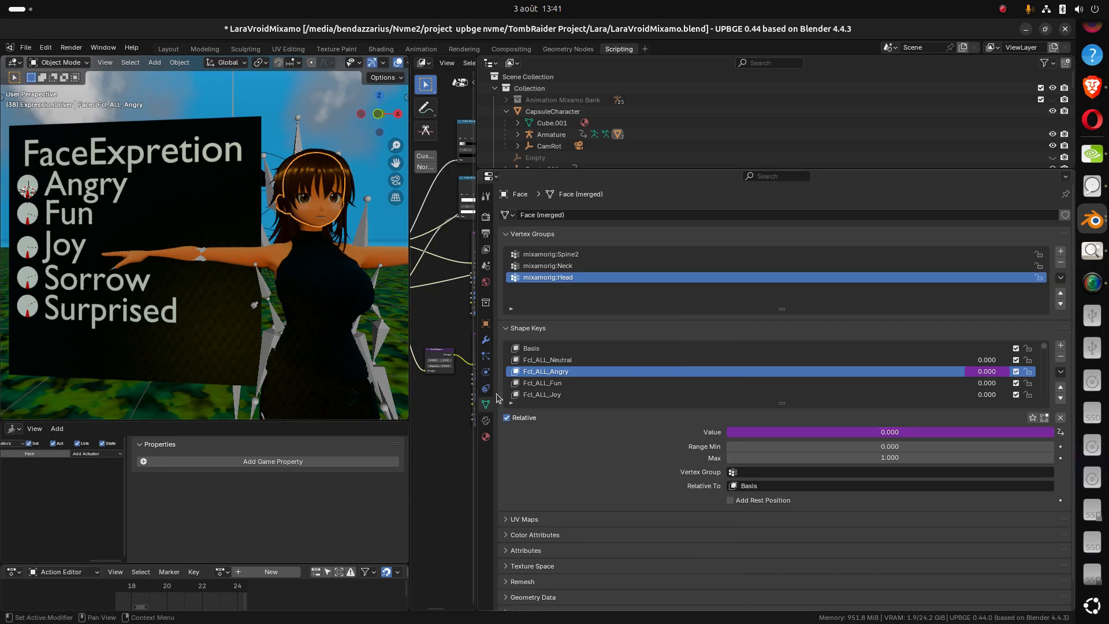
Rotate the expression panel about 39.2° around the global Z axis
shift+middle_drag(209, 281, 238, 275)
click(211, 185)
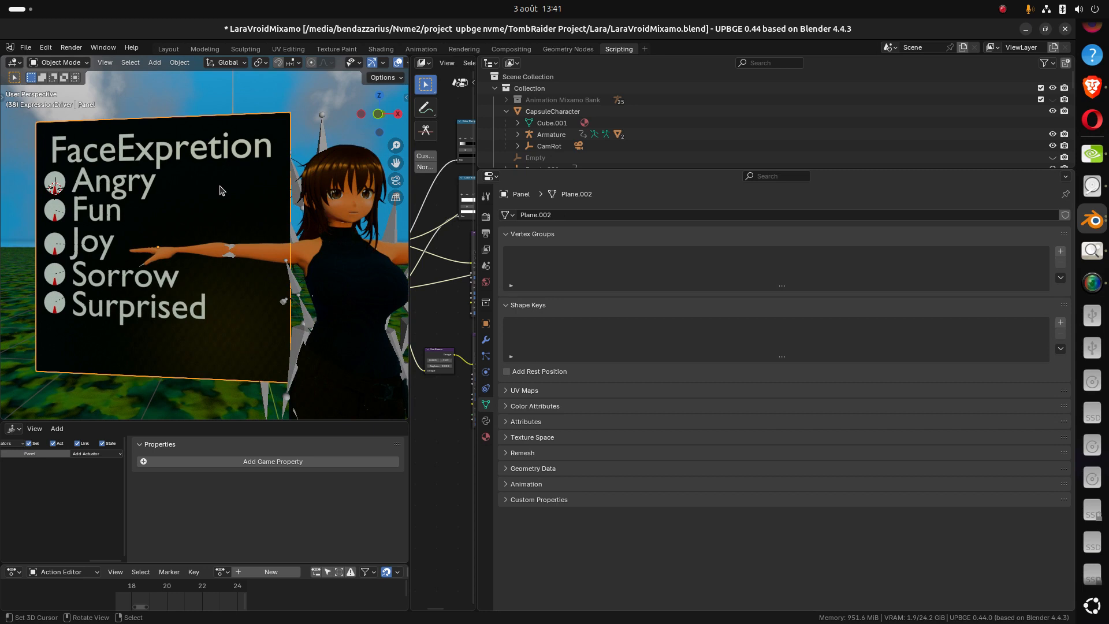
key(r)
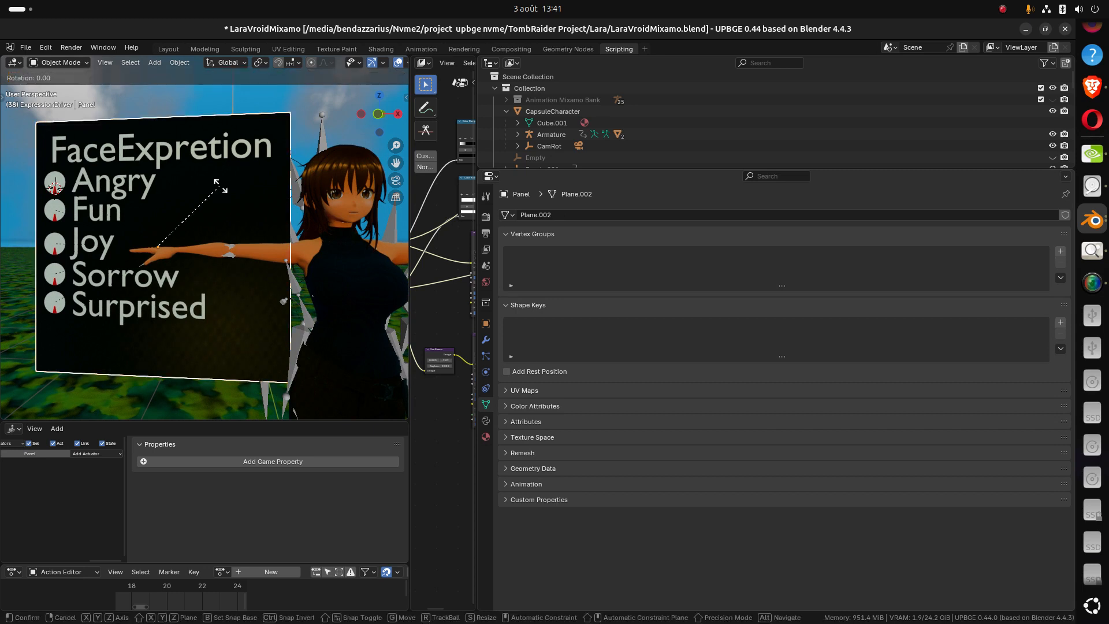
right_click(220, 186)
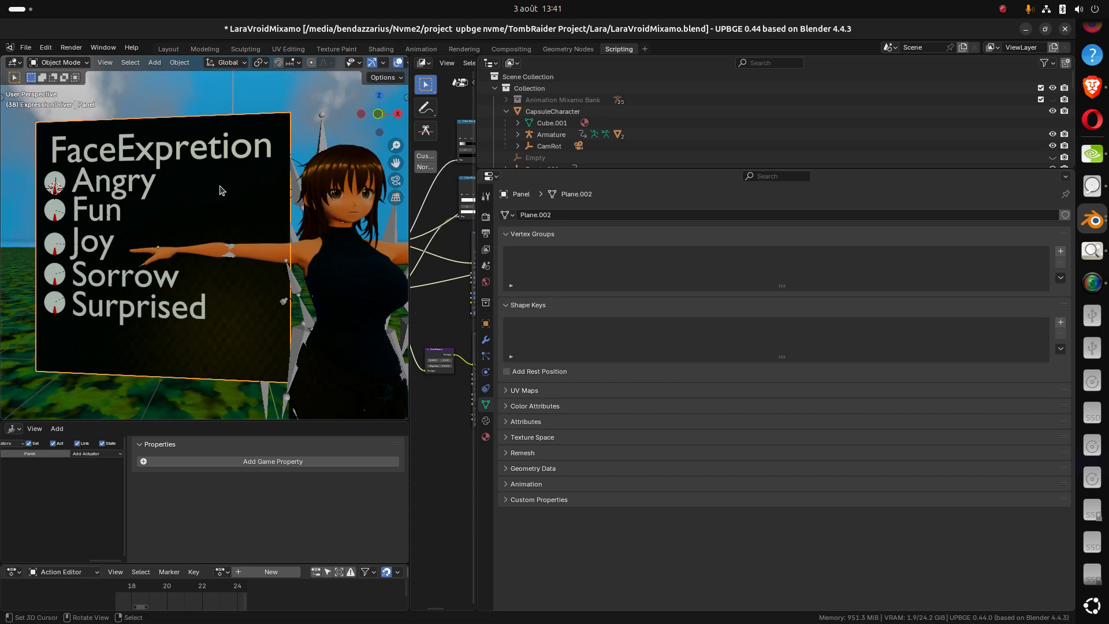
key(r)
key(z)
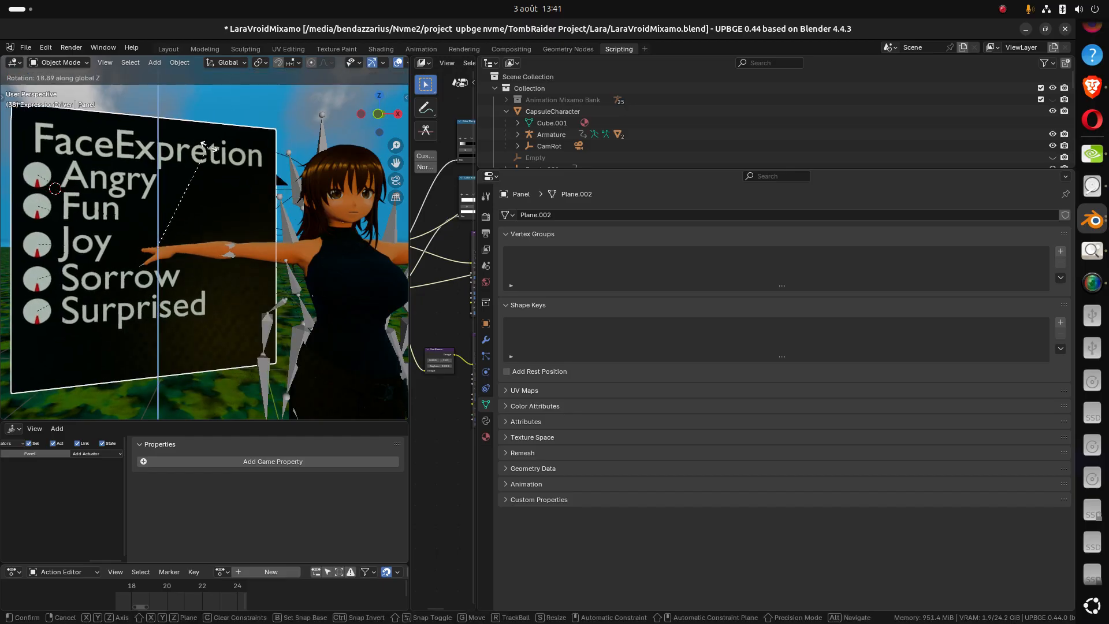
click(172, 148)
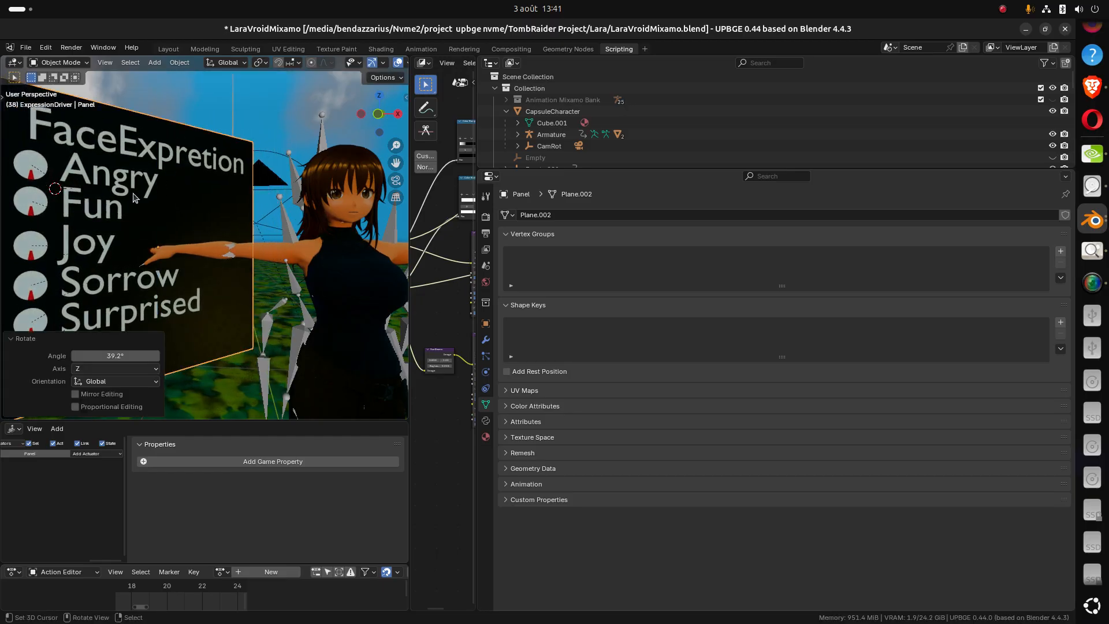
Select the Angry driver disc and set the transform orientation to Local
shift+middle_drag(134, 198, 164, 200)
click(62, 163)
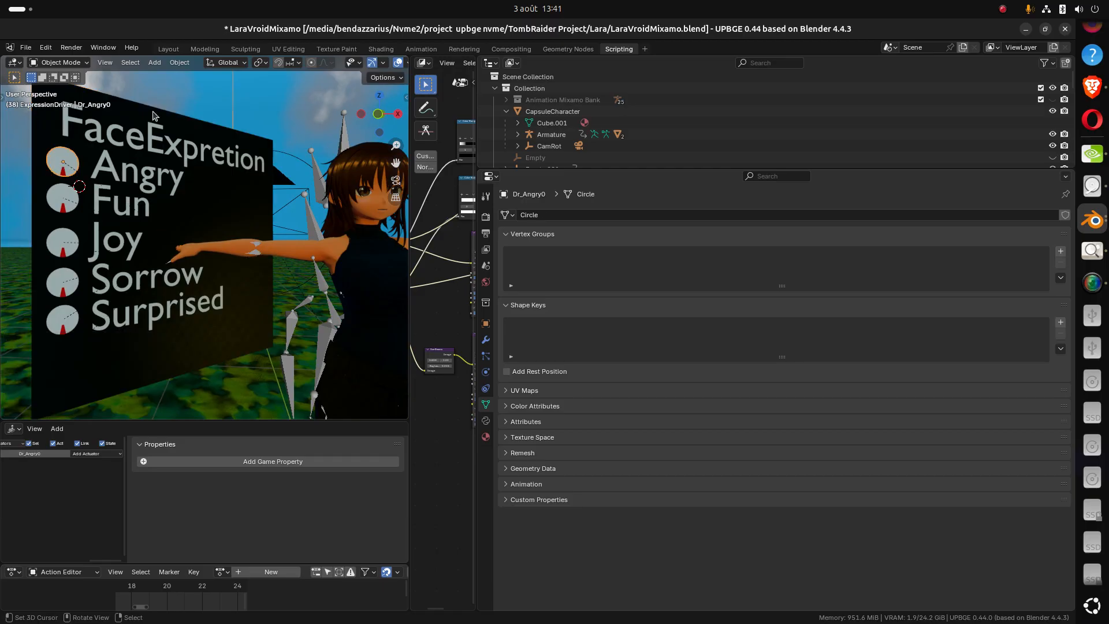
click(226, 63)
click(223, 110)
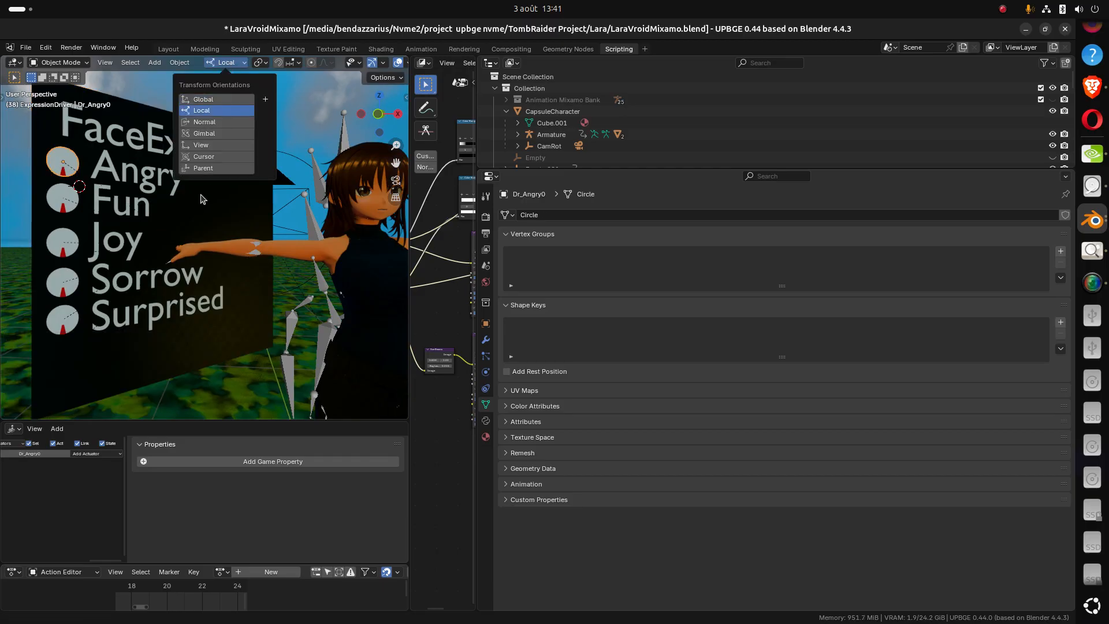
Test-rotate the Angry disc around its local Y axis while watching the character's face, cancelling each rotation
key(r)
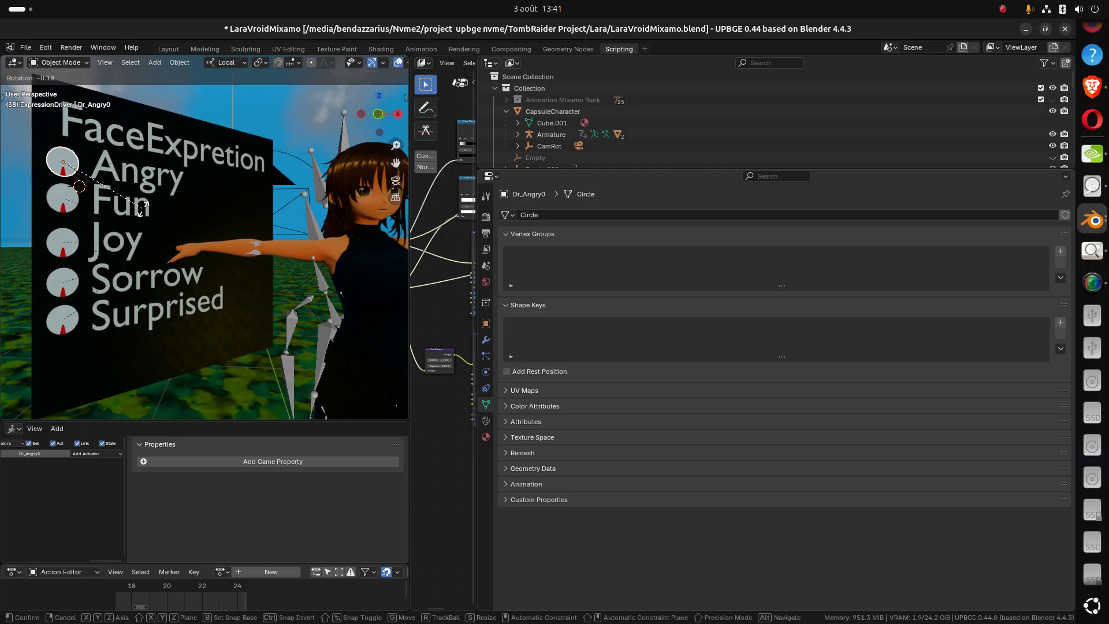
key(y)
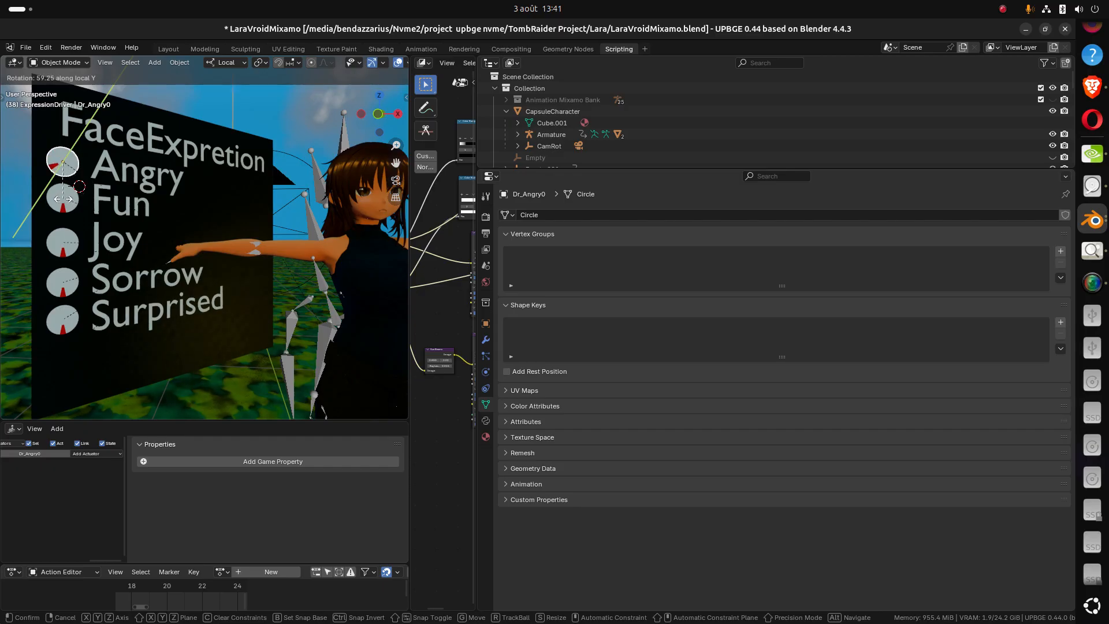
click(69, 199)
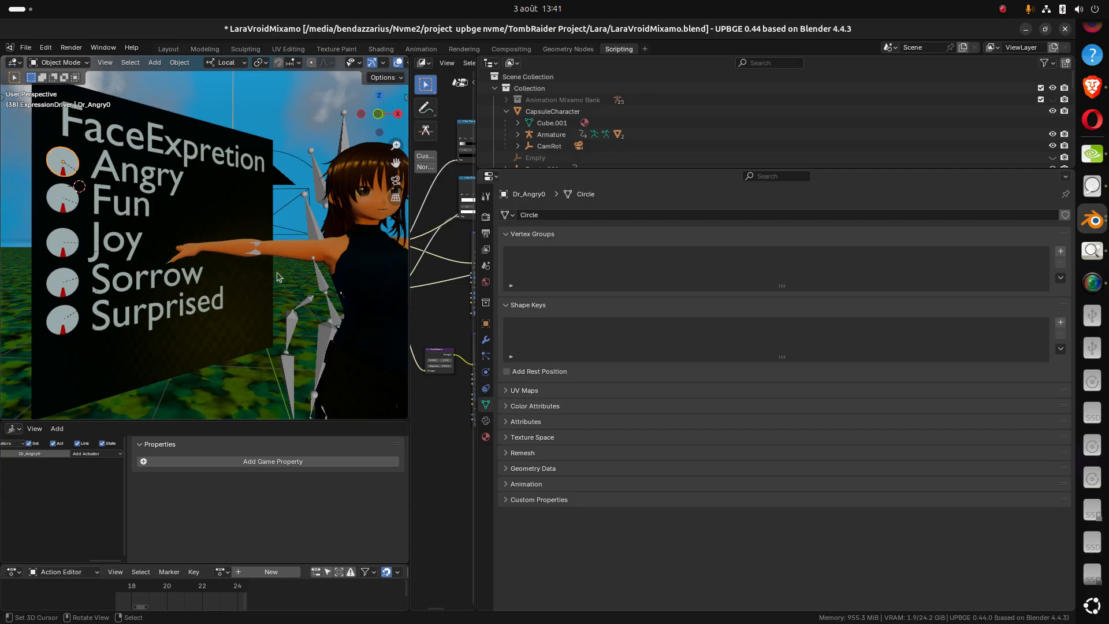
middle_drag(289, 284, 293, 295)
scroll(300, 312, up, 2)
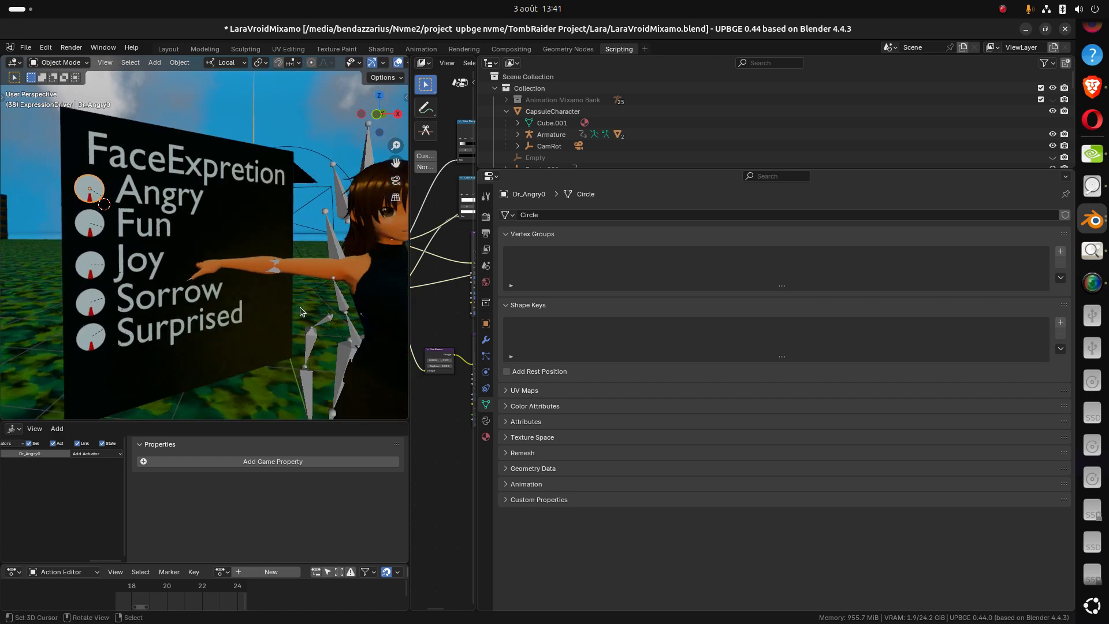
scroll(318, 297, down, 2)
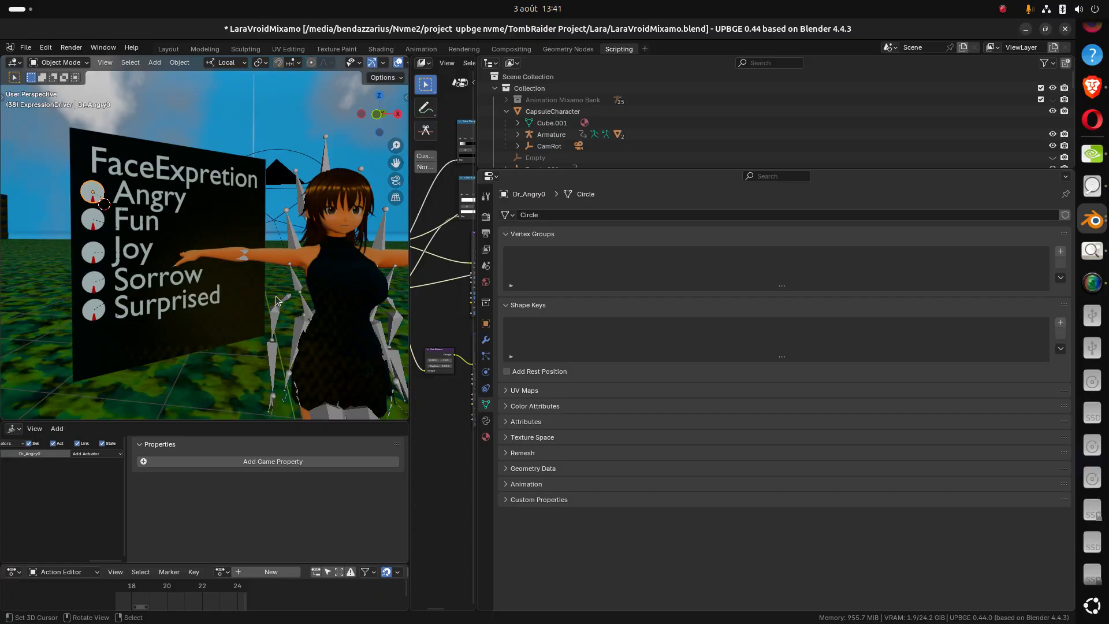
mouse_move(278, 301)
middle_down()
mouse_move(265, 293)
mouse_move(258, 307)
middle_up()
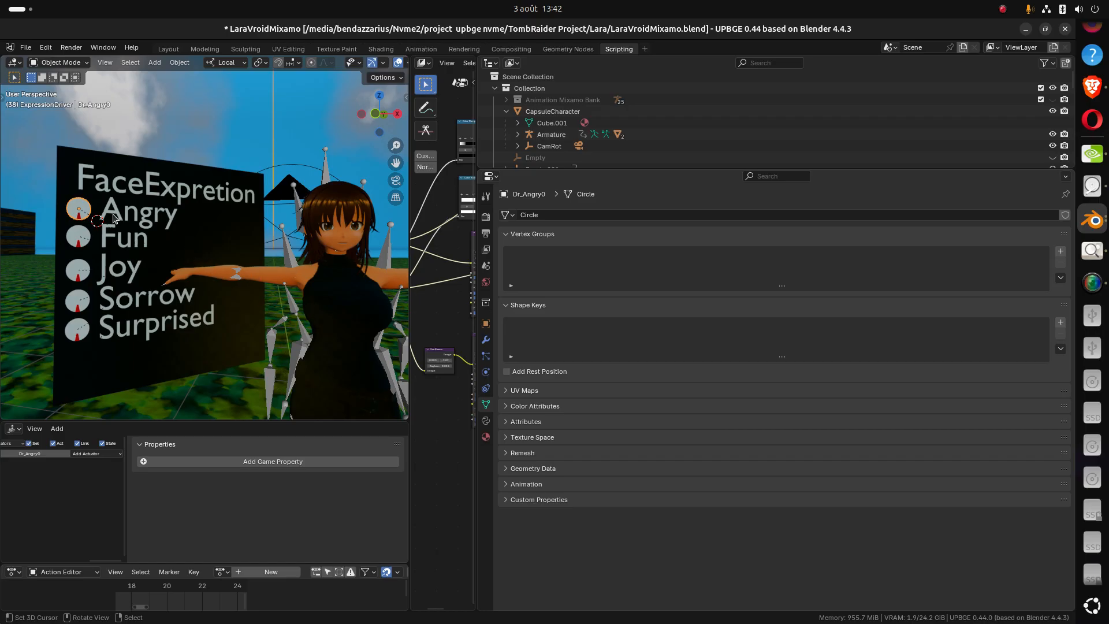
key(r)
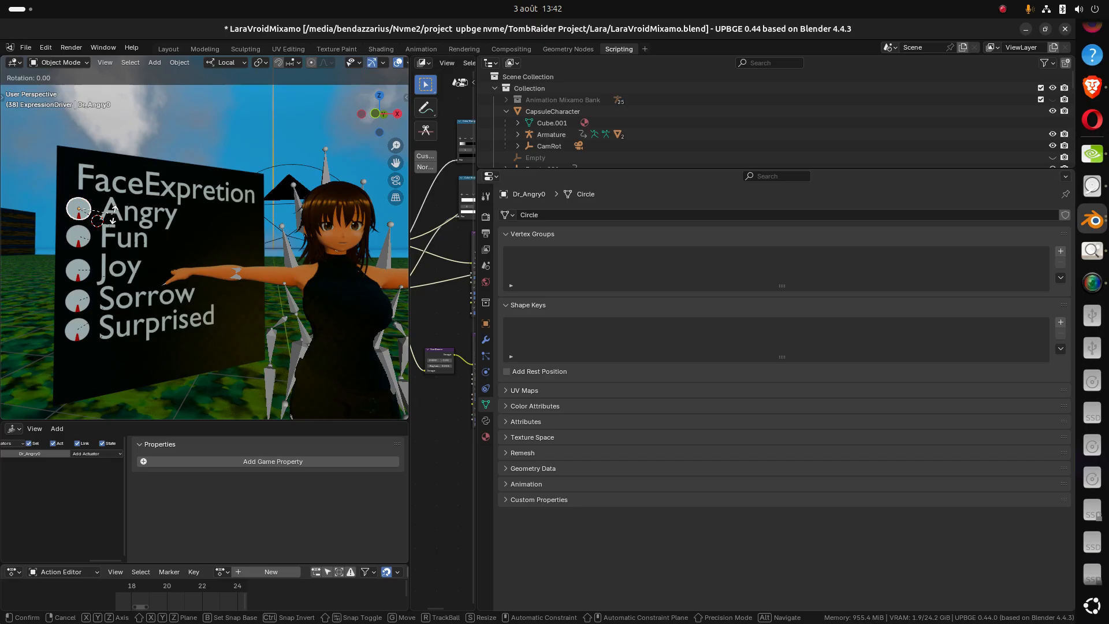
key(y)
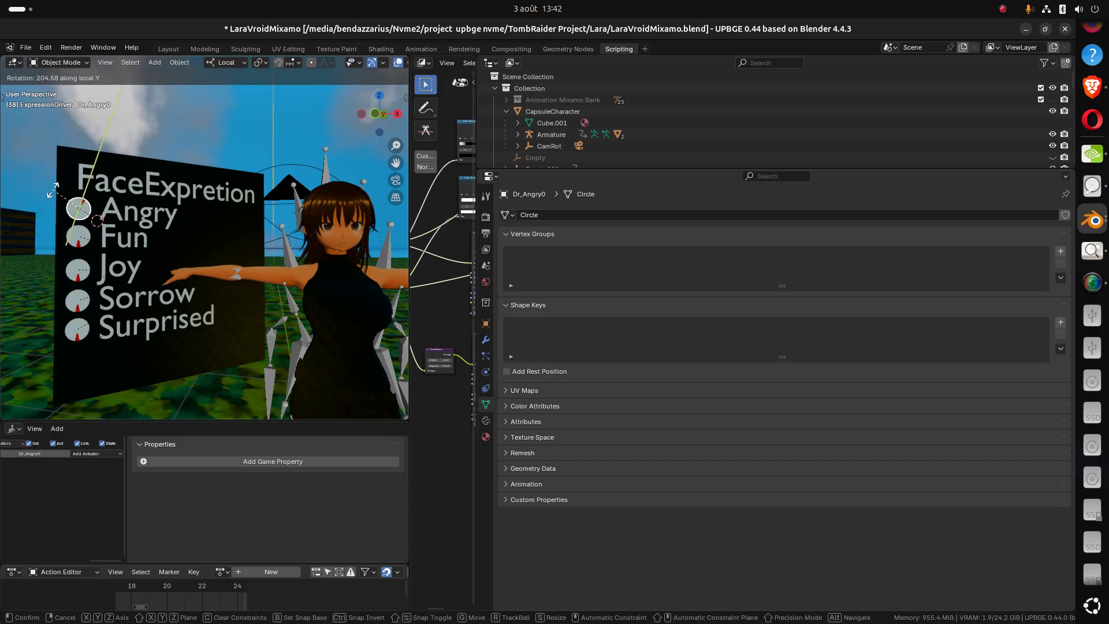
click(81, 225)
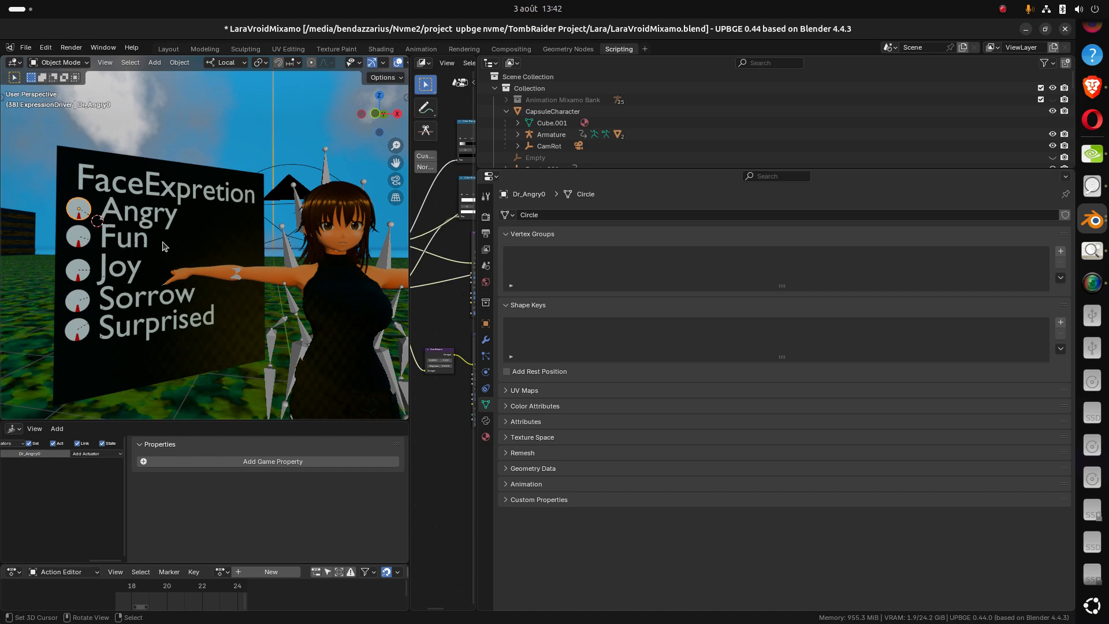
Add a driver to the Face's Fcl_ALL_Fun value, using object Dr_Fun1 with Y Rotation in Local Space as its variable
click(339, 241)
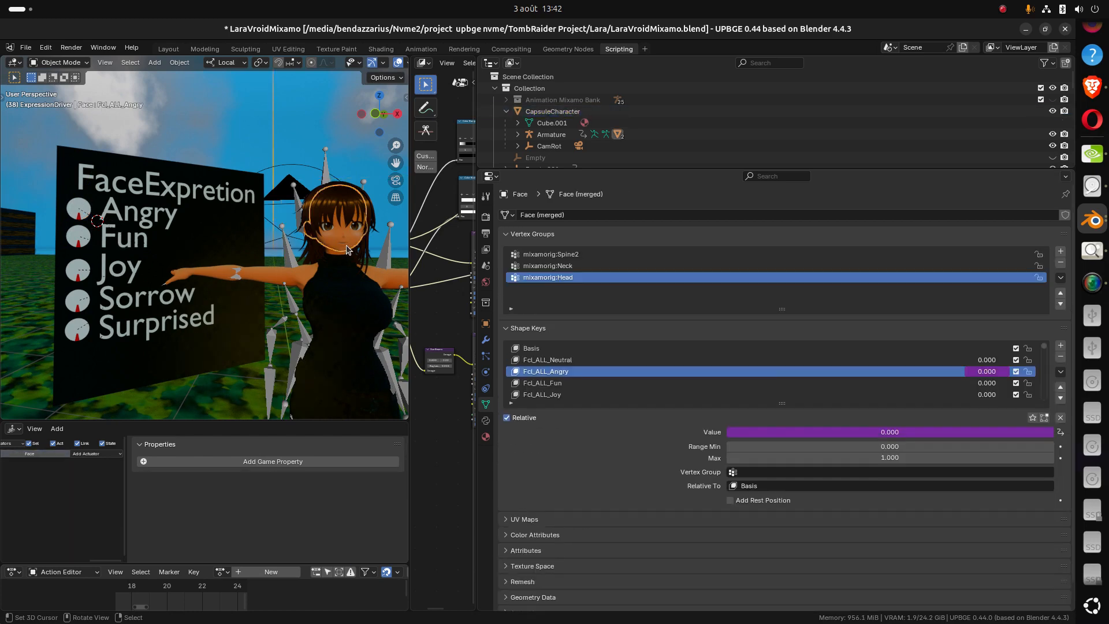
click(568, 383)
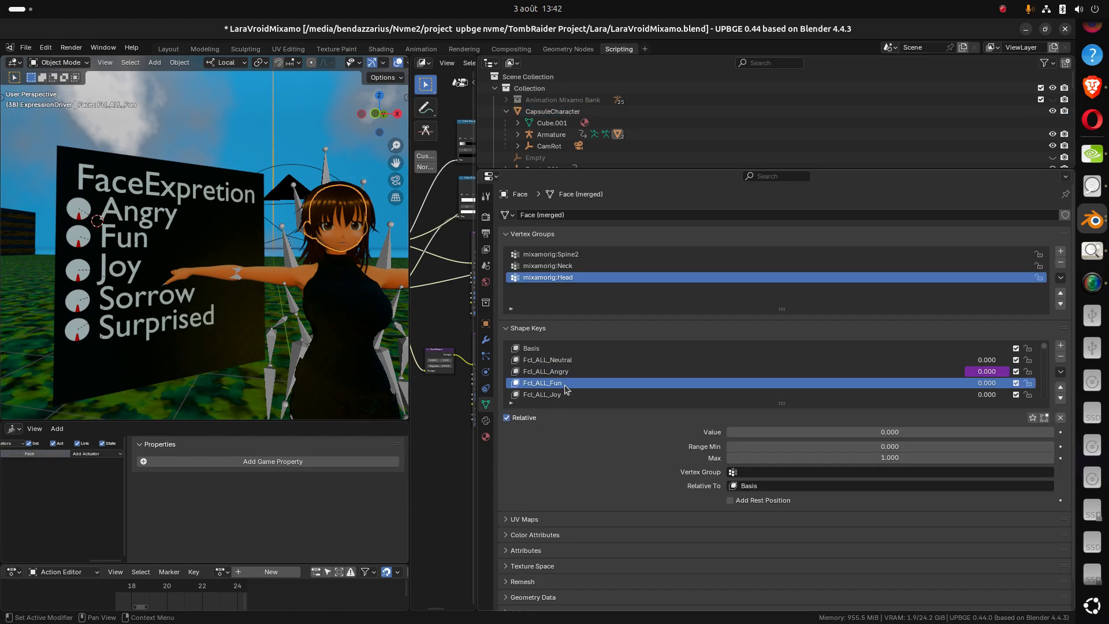
right_click(846, 433)
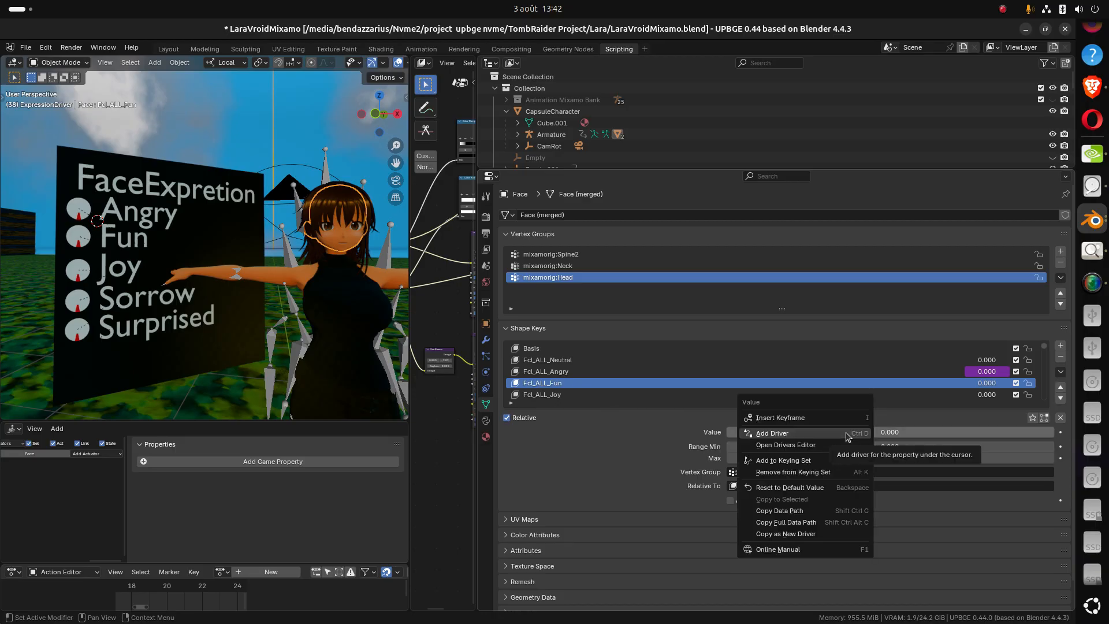
click(846, 434)
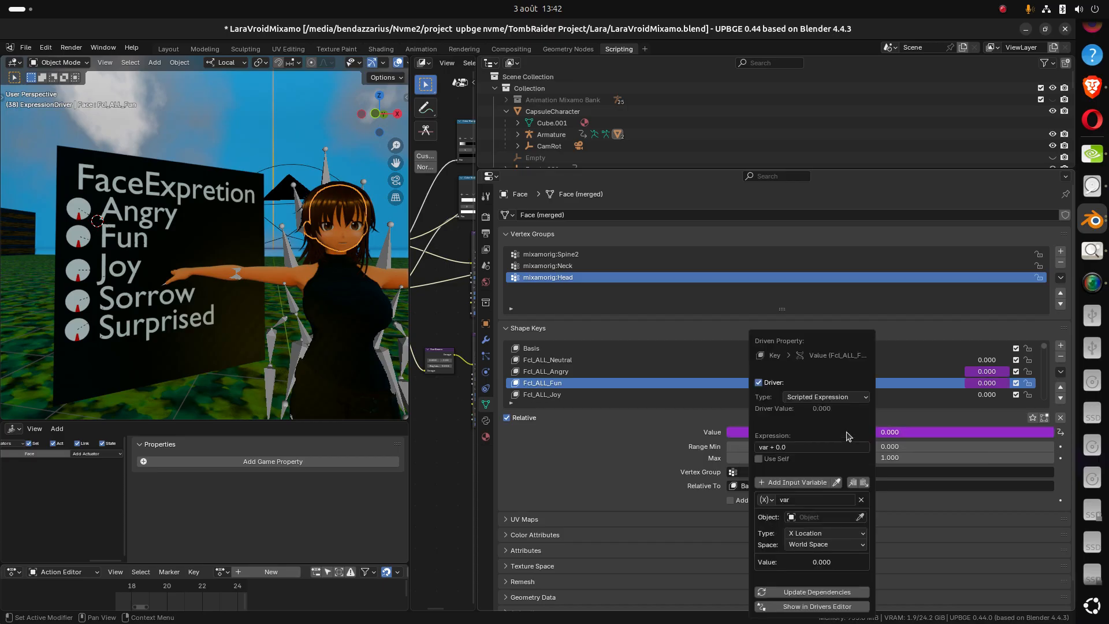
click(807, 520)
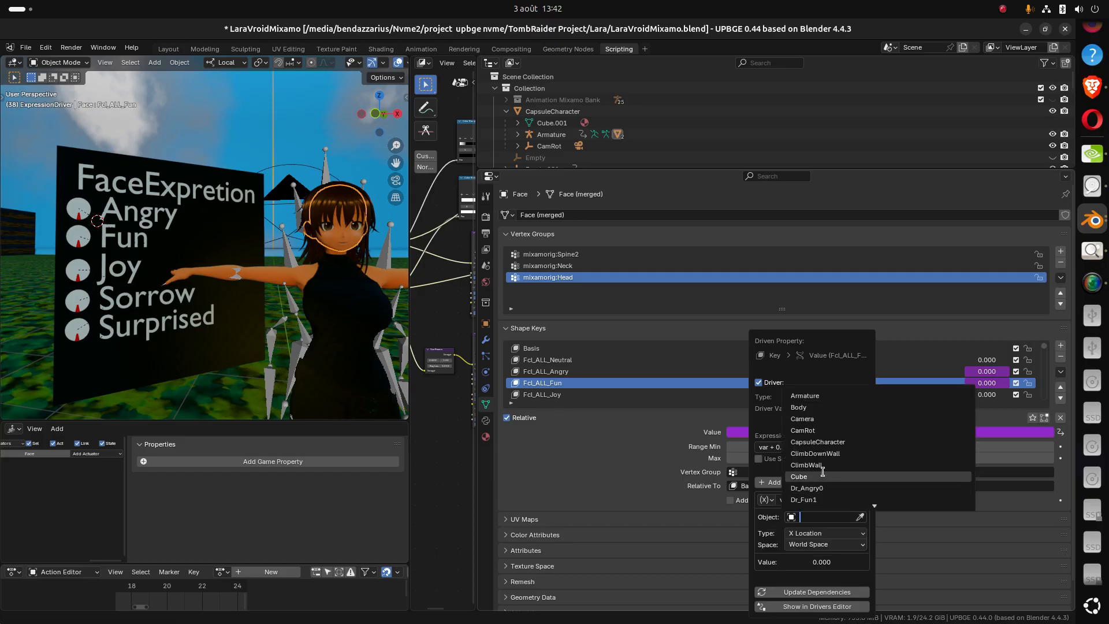
click(820, 500)
click(821, 533)
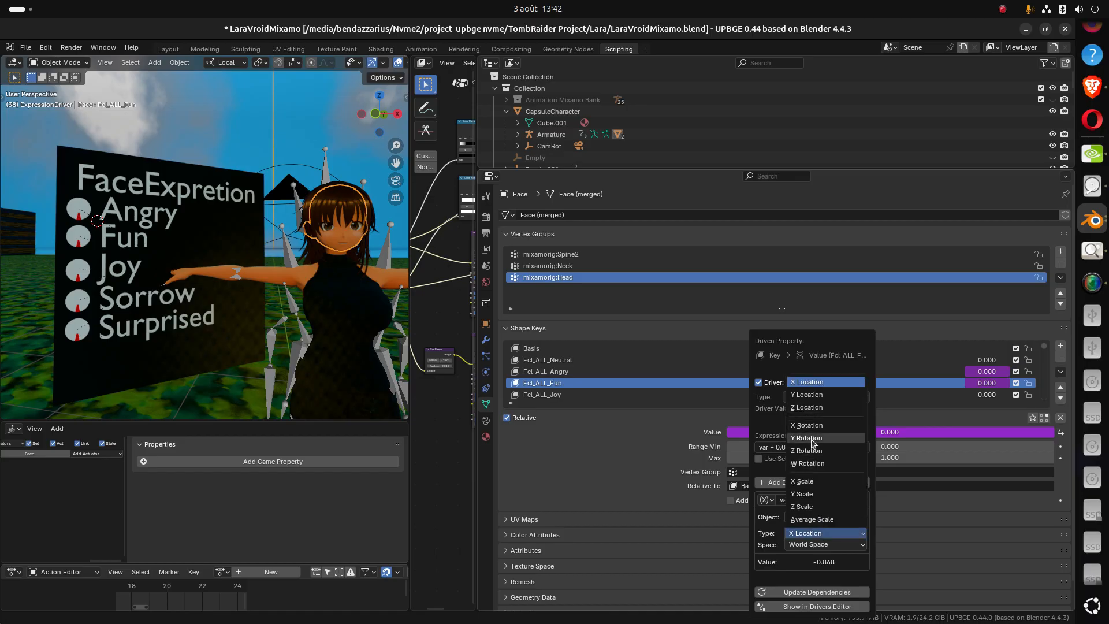
click(809, 439)
click(810, 544)
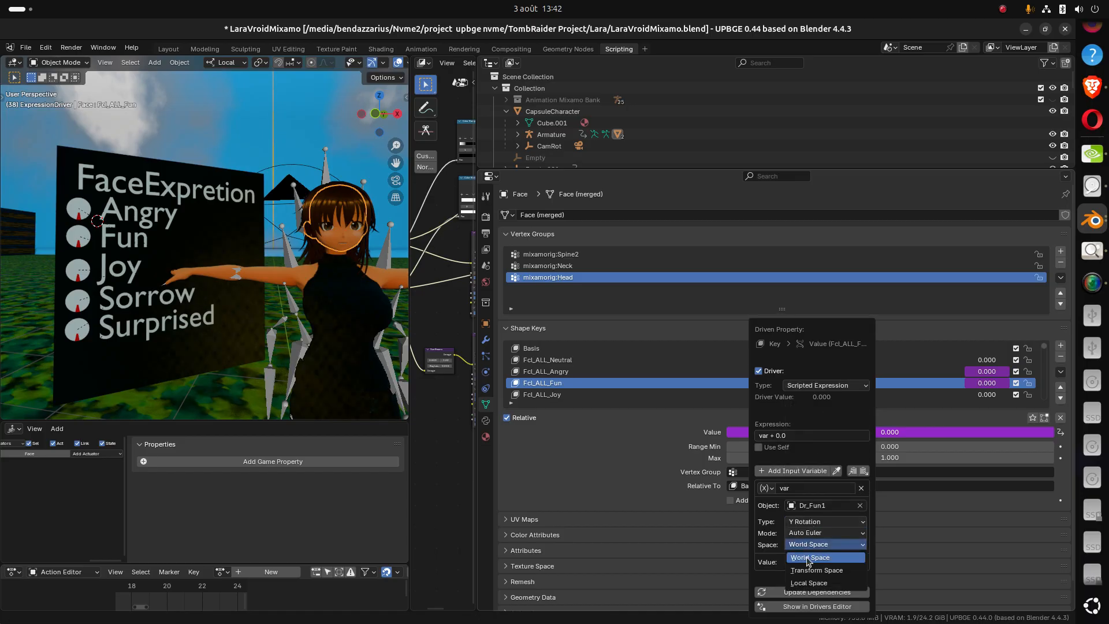
click(812, 583)
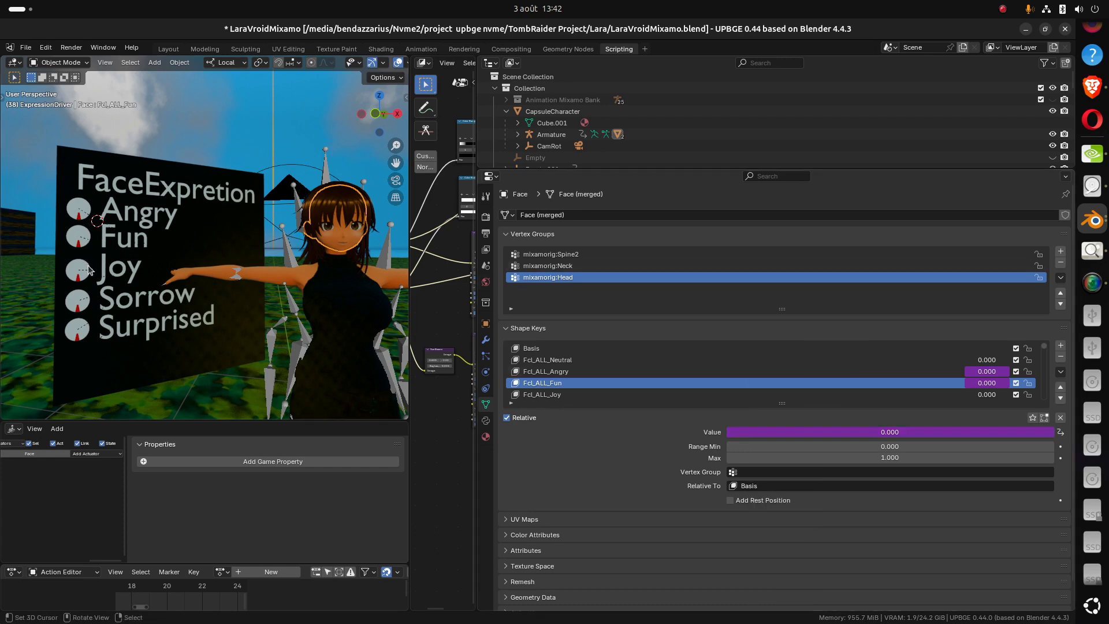
Add a driver to the Fcl_ALL_Joy value, using object Dr_Joy2 with Y Rotation in Local Space as its variable
click(556, 395)
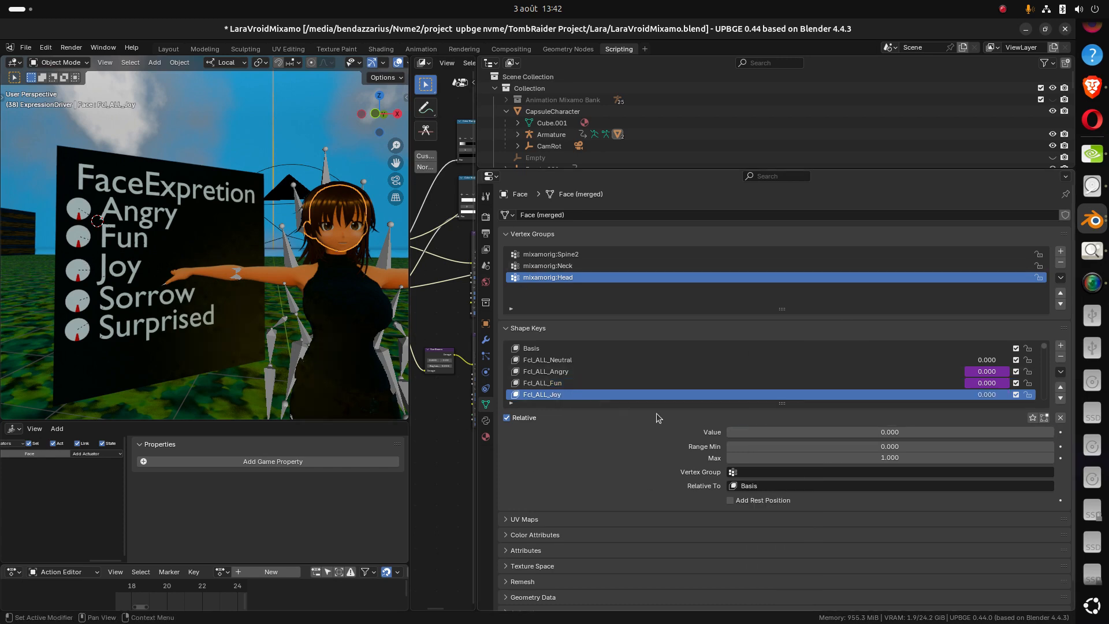
right_click(836, 433)
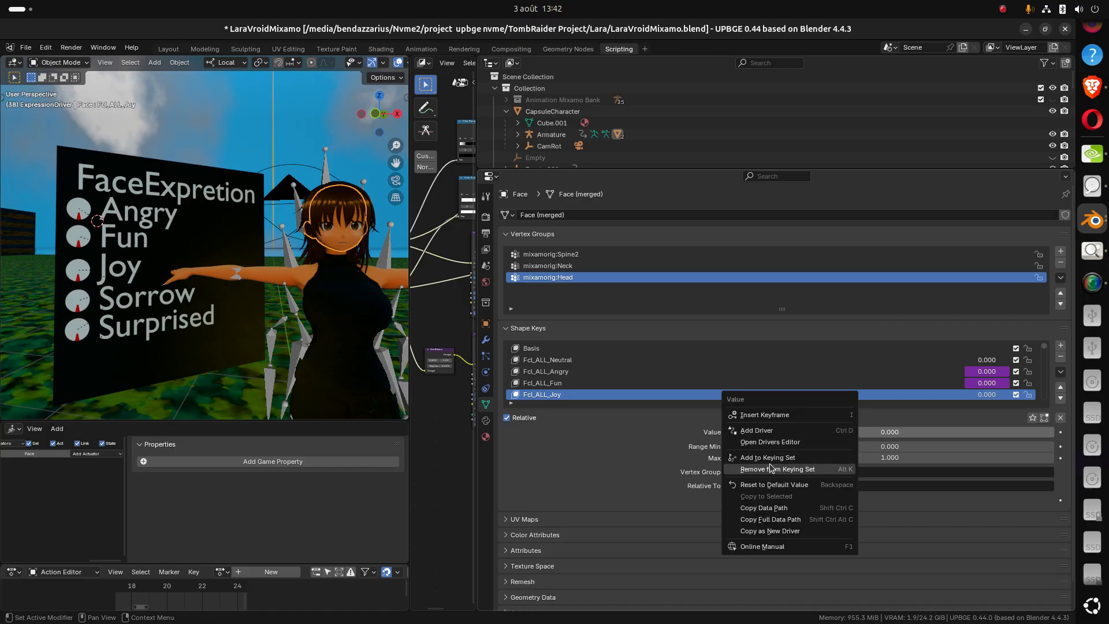
click(771, 431)
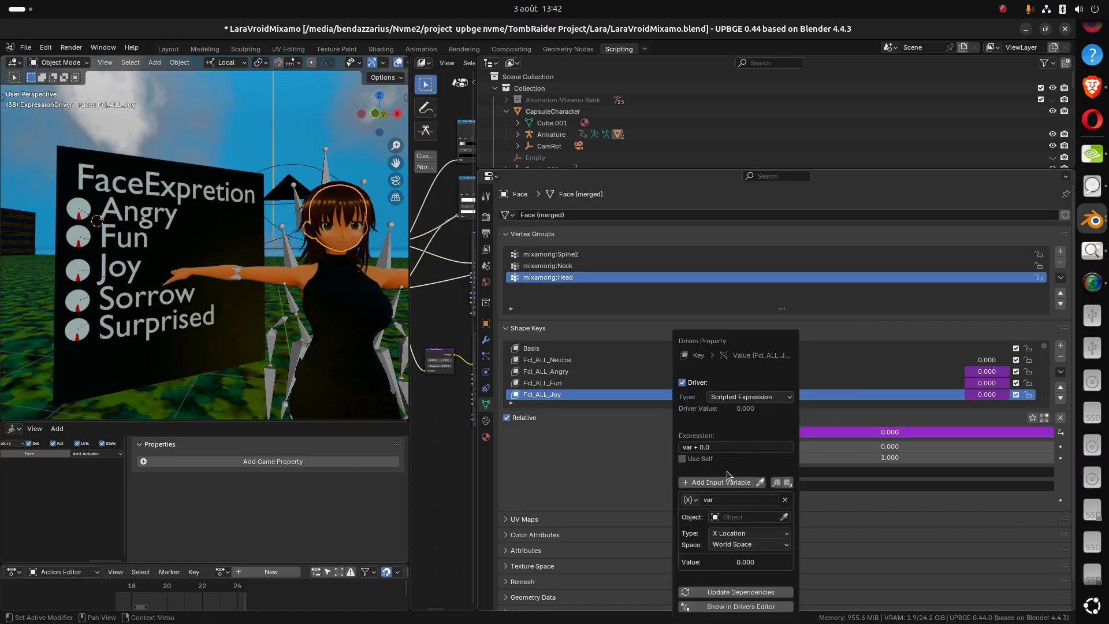
click(736, 517)
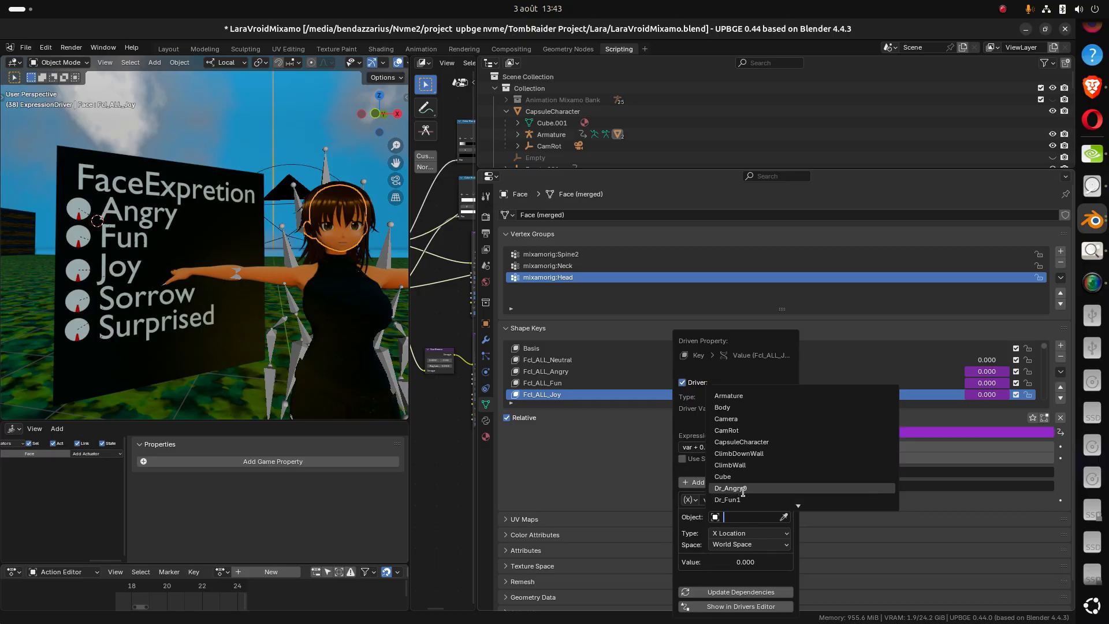
scroll(743, 492, down, 2)
click(739, 500)
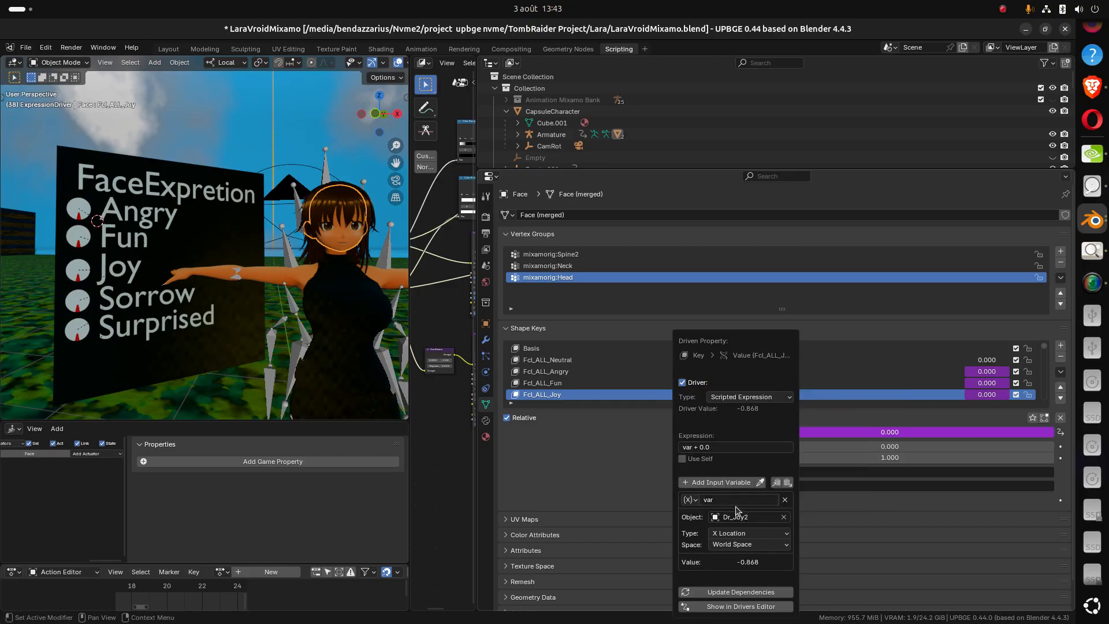
click(726, 533)
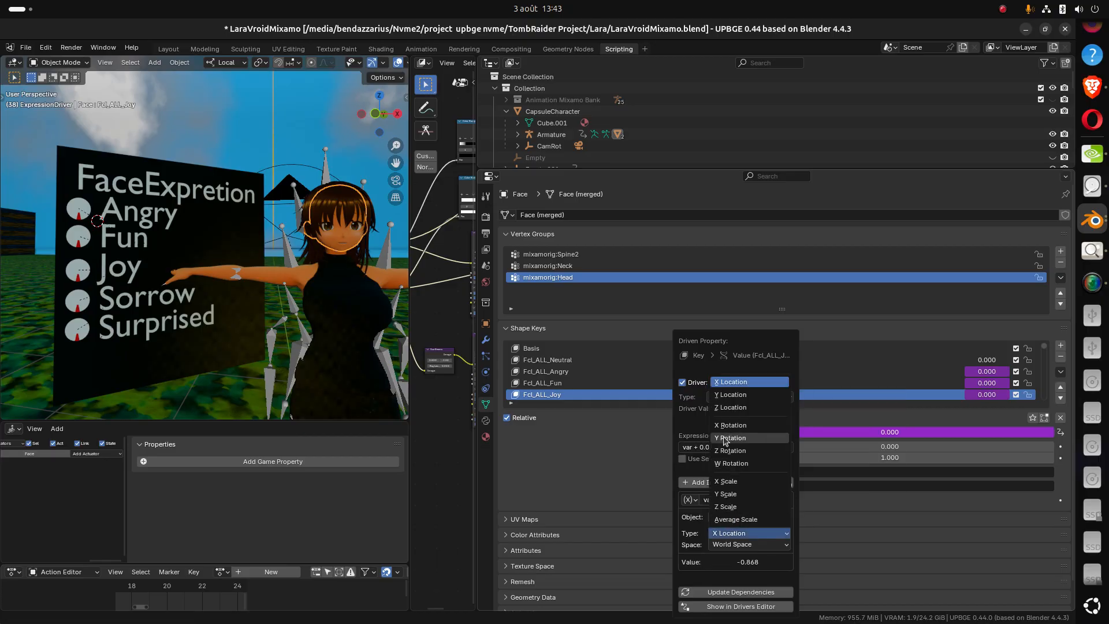
click(726, 439)
click(732, 545)
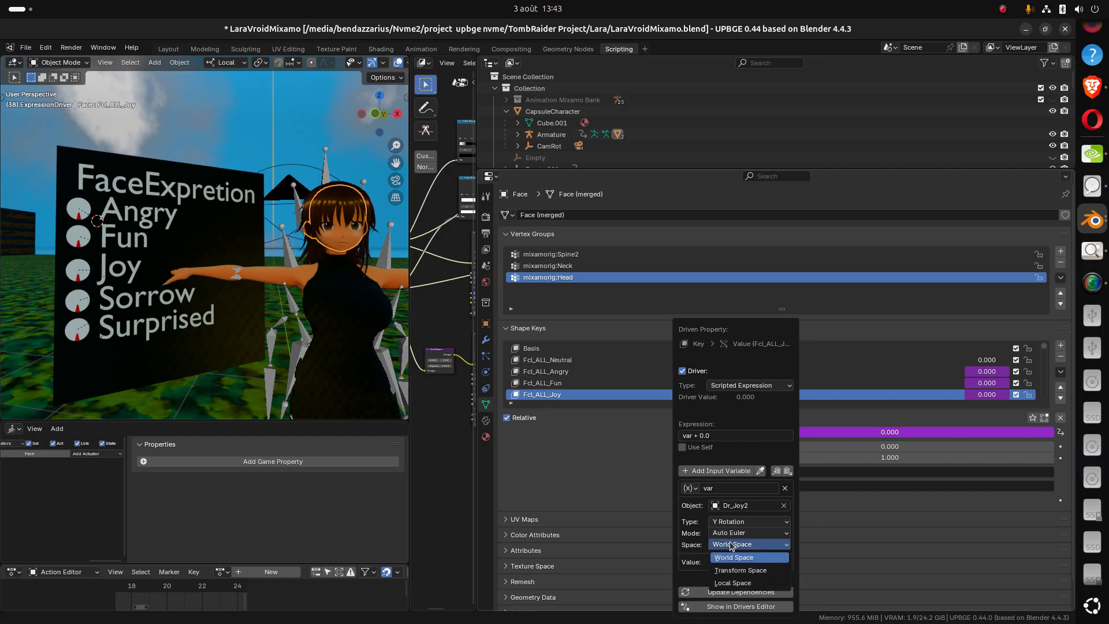
click(731, 583)
Add a driver to the Fcl_ALL_Sorrow value, using object Dr_Sorrow3 in Local Space as its variable
scroll(552, 382, down, 1)
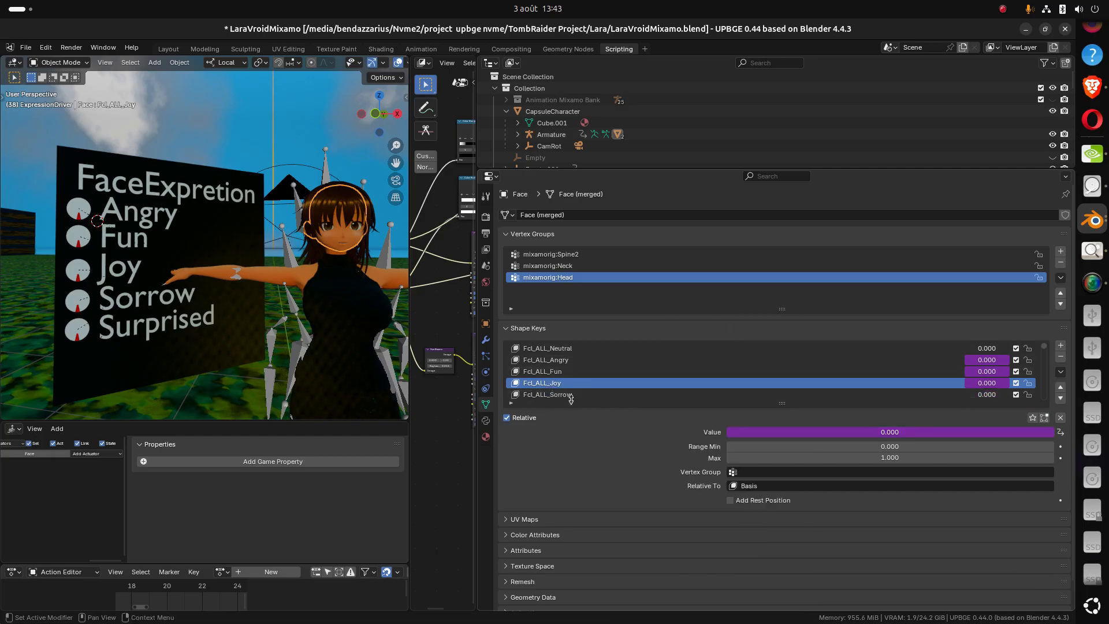
click(570, 395)
right_click(766, 433)
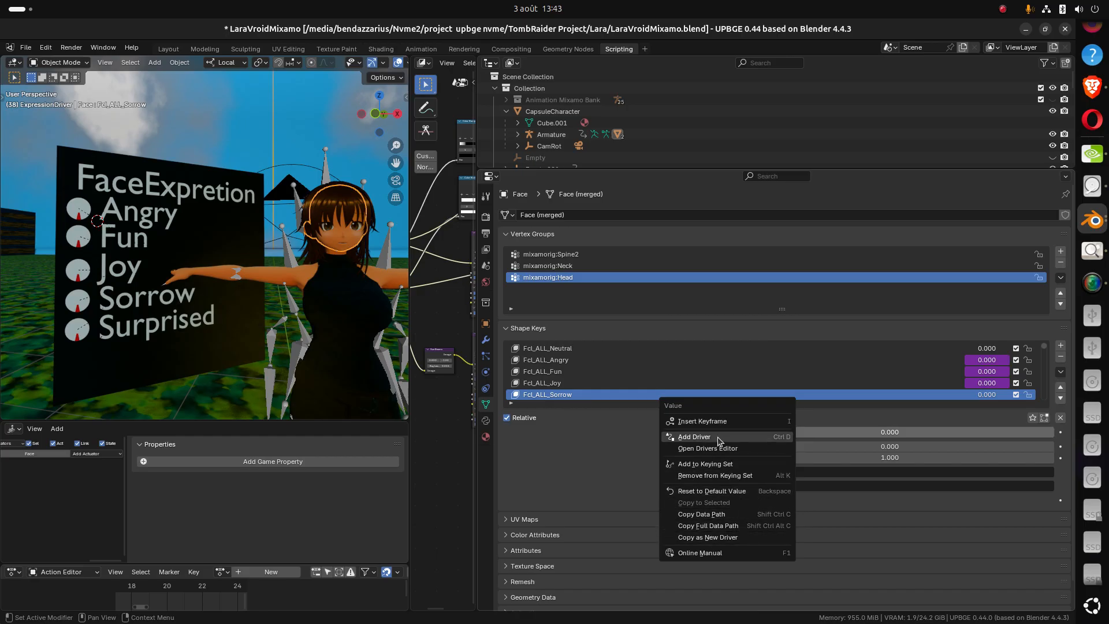
click(709, 449)
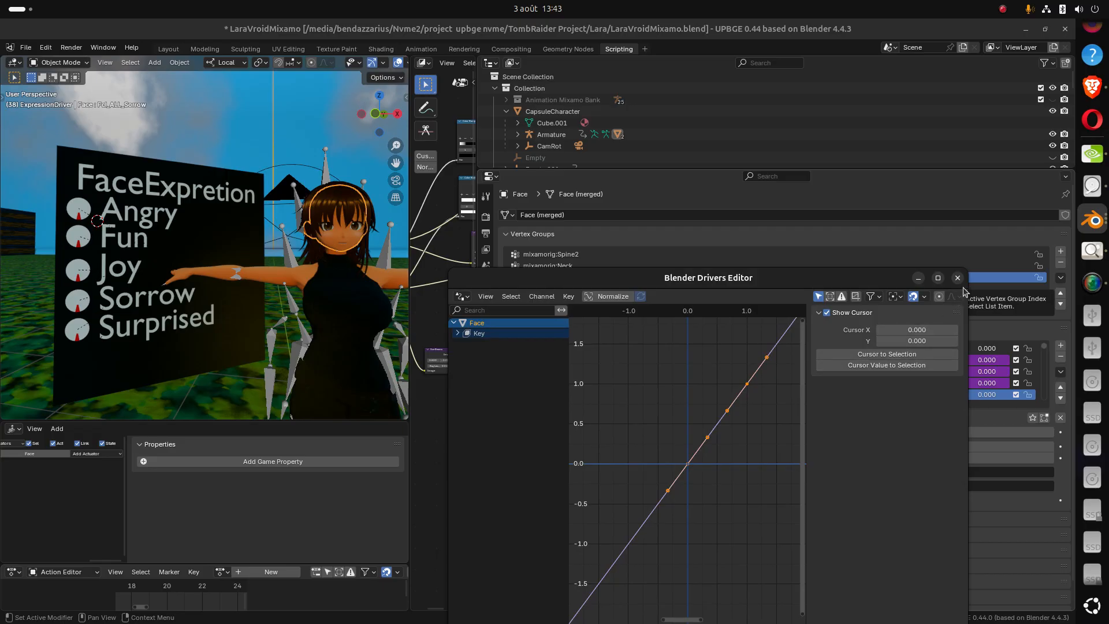
click(957, 278)
right_click(767, 434)
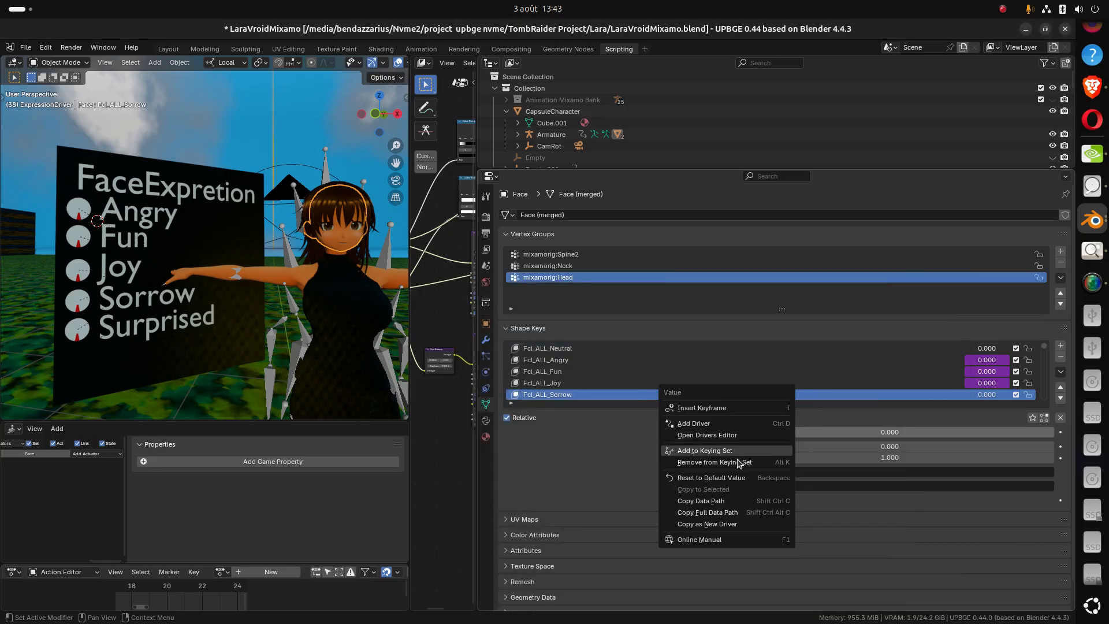
click(705, 424)
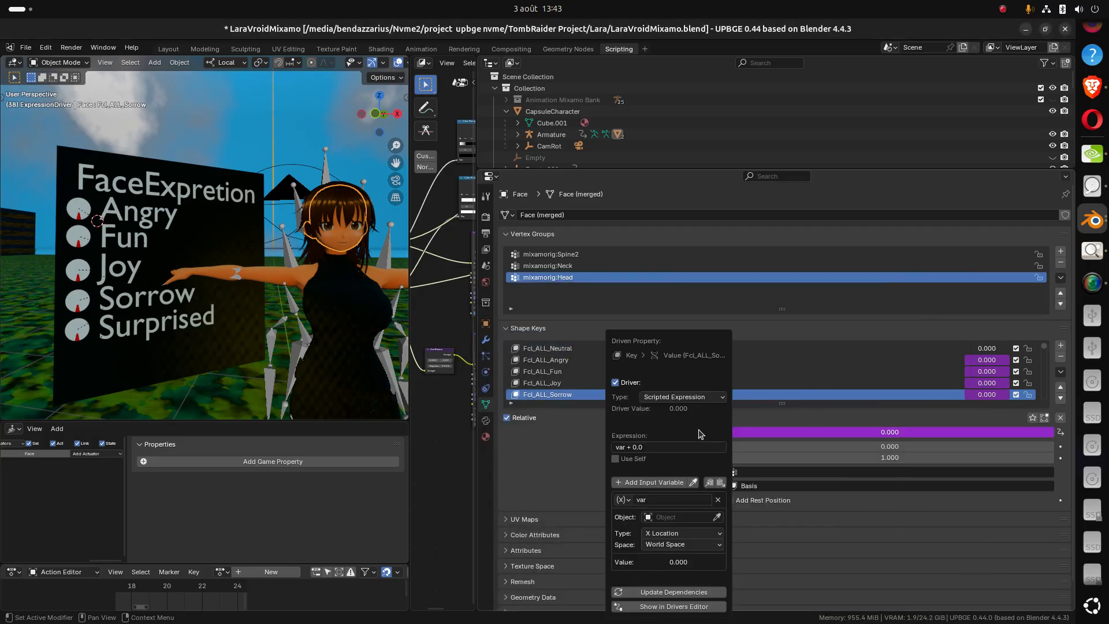
right_click(659, 515)
click(689, 518)
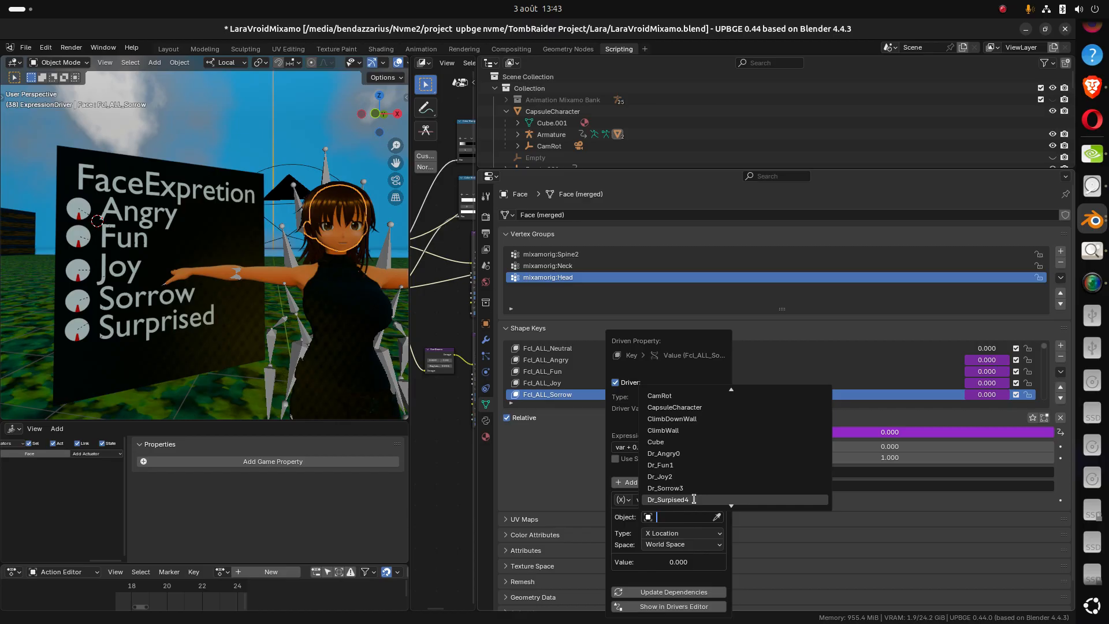
click(692, 488)
click(673, 545)
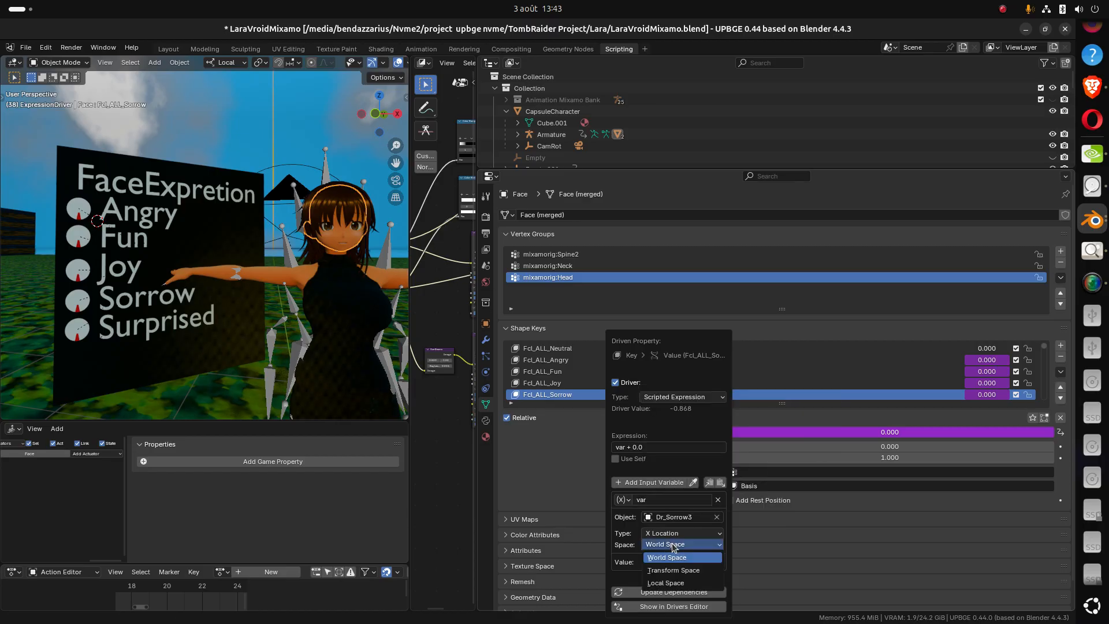
click(674, 582)
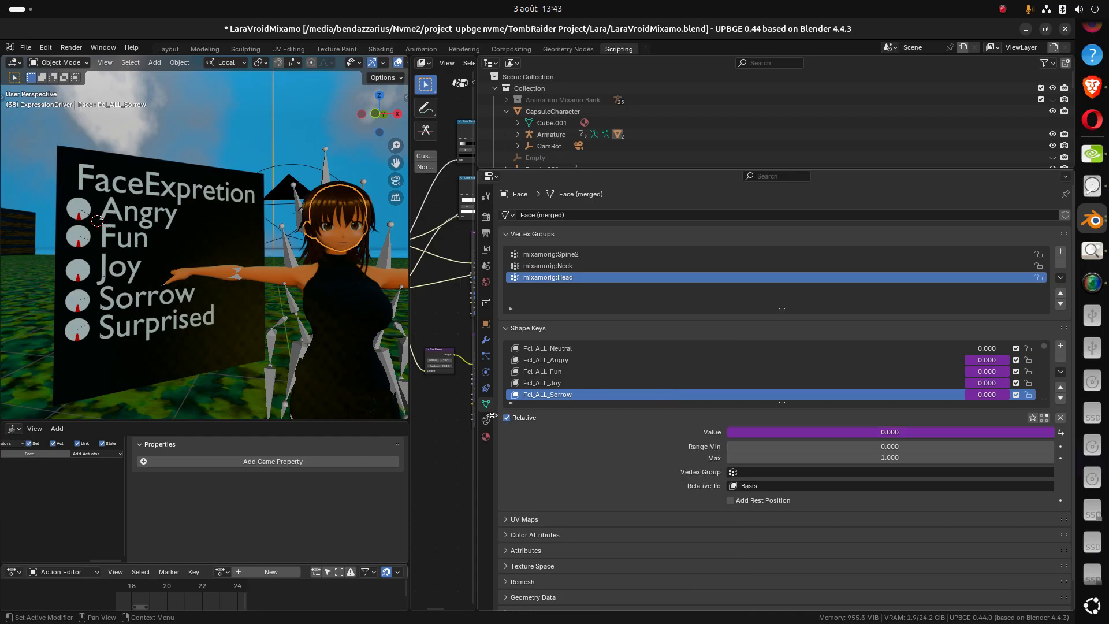
Add a driver to the Fcl_ALL_Surprised value, using object Dr_Surpised4 with Y Rotation in Local Space as its variable
scroll(557, 392, down, 2)
click(562, 383)
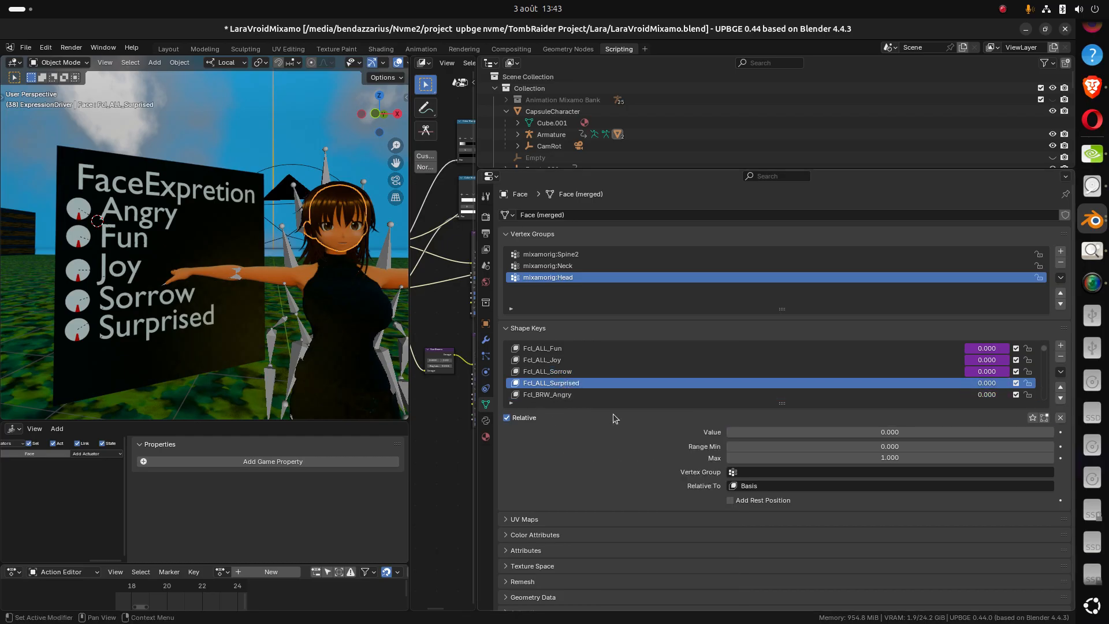
right_click(796, 428)
click(763, 432)
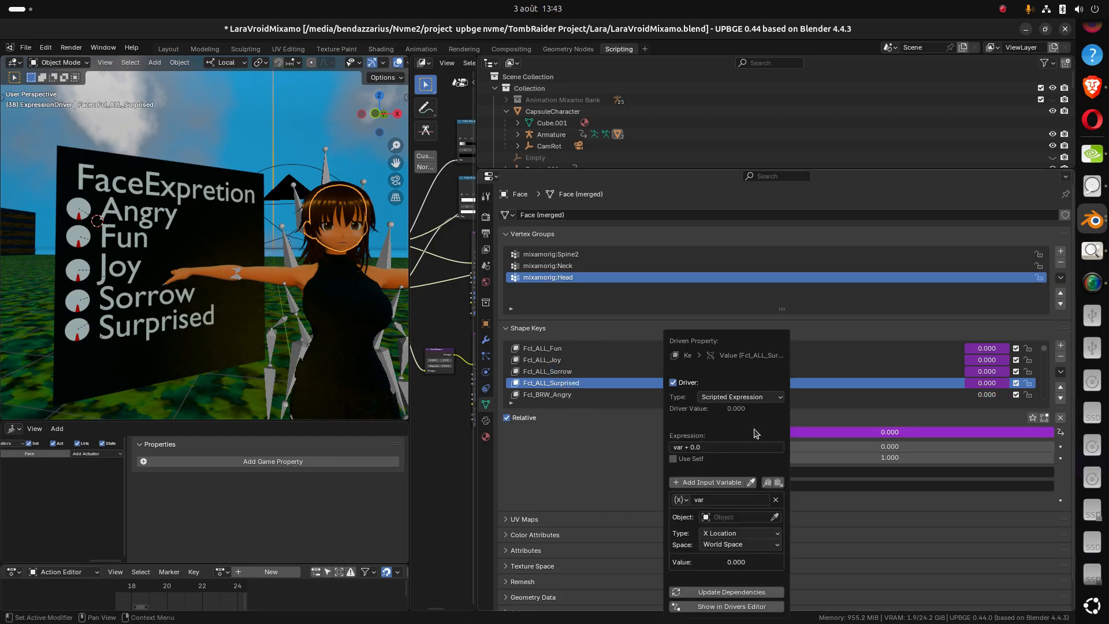
click(721, 516)
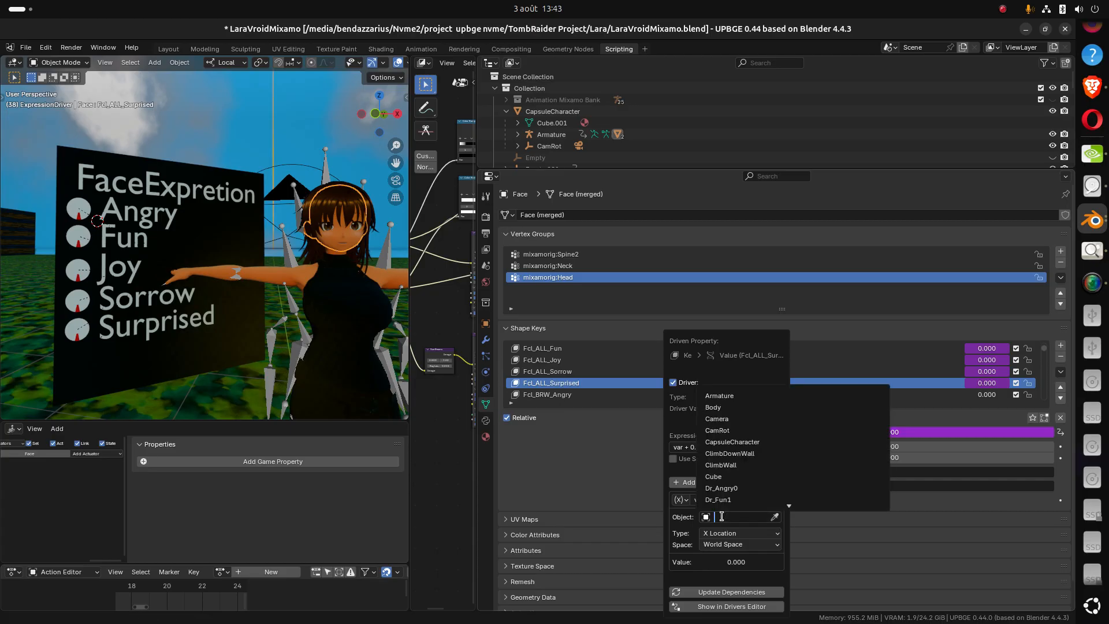
scroll(724, 497, down, 3)
click(724, 494)
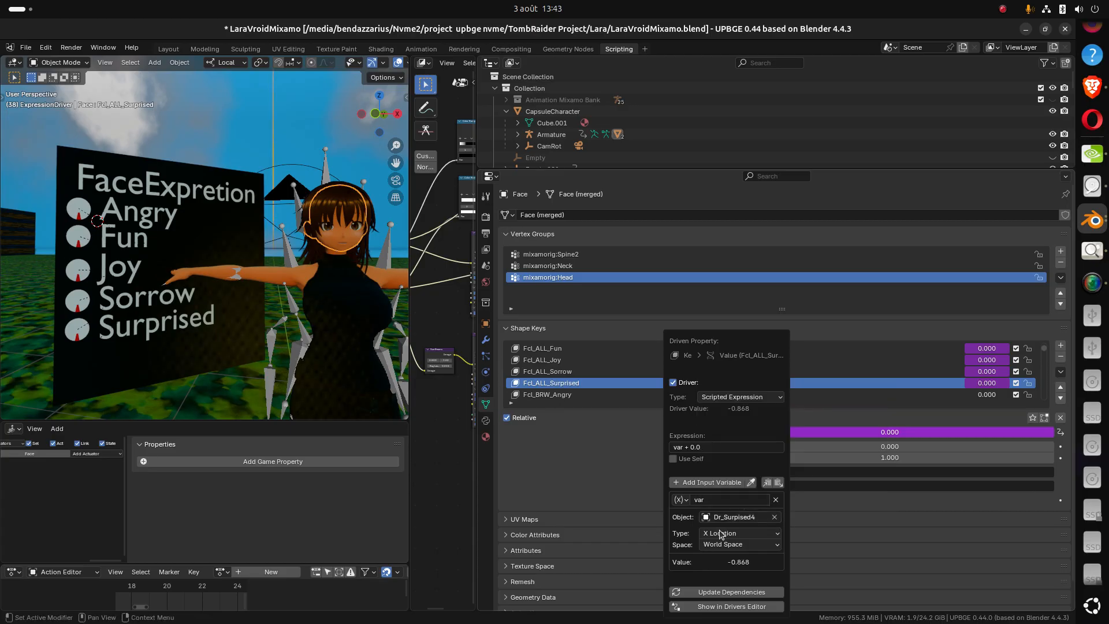
click(721, 533)
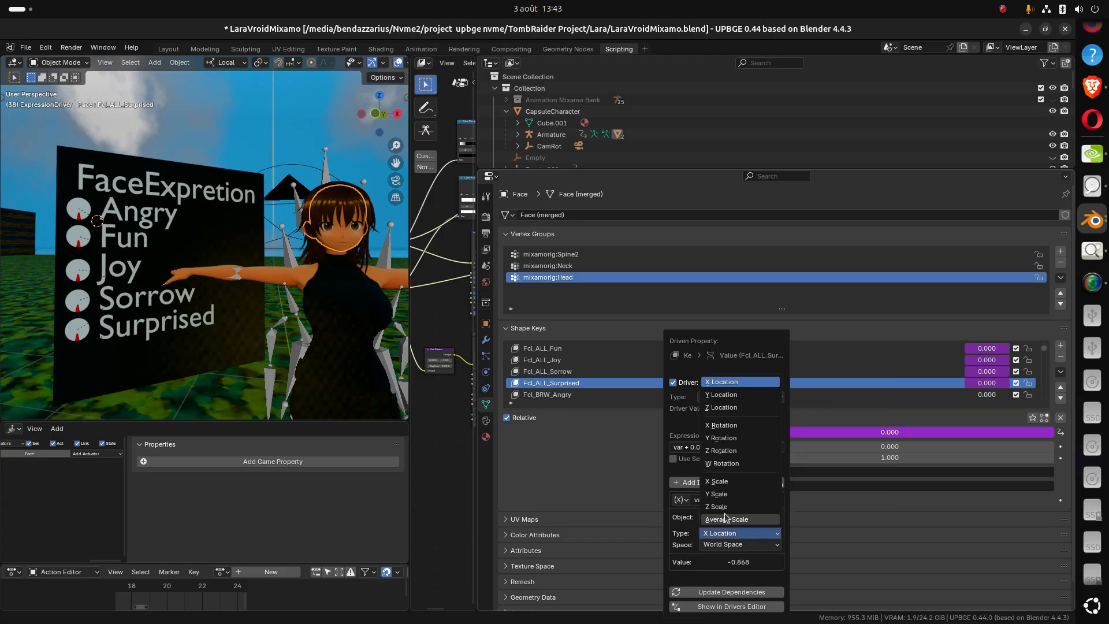
click(733, 444)
click(720, 545)
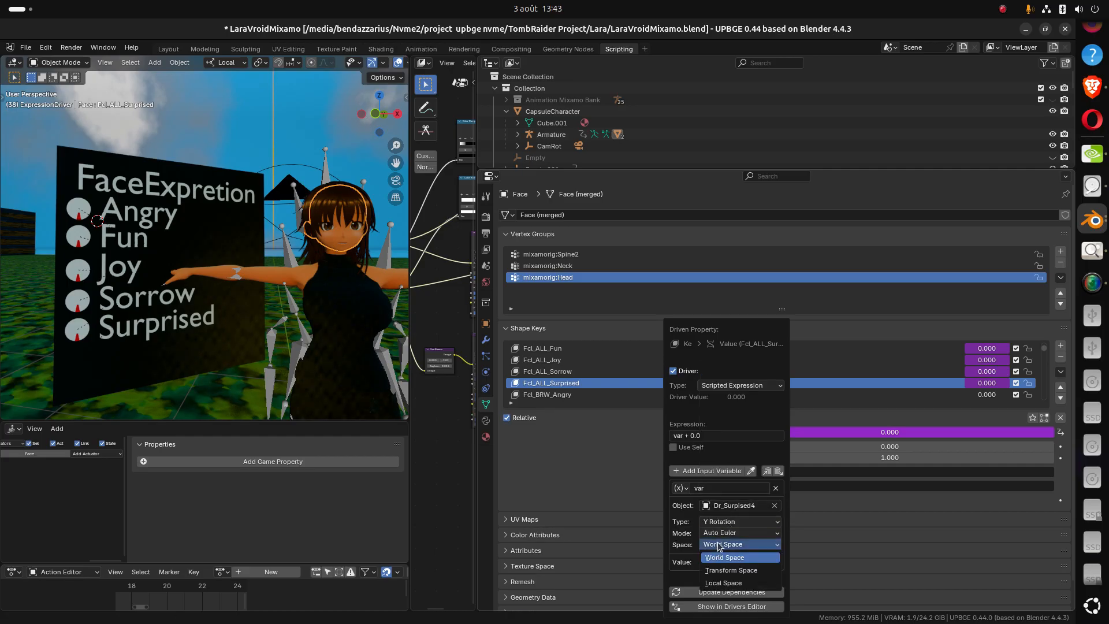
click(722, 582)
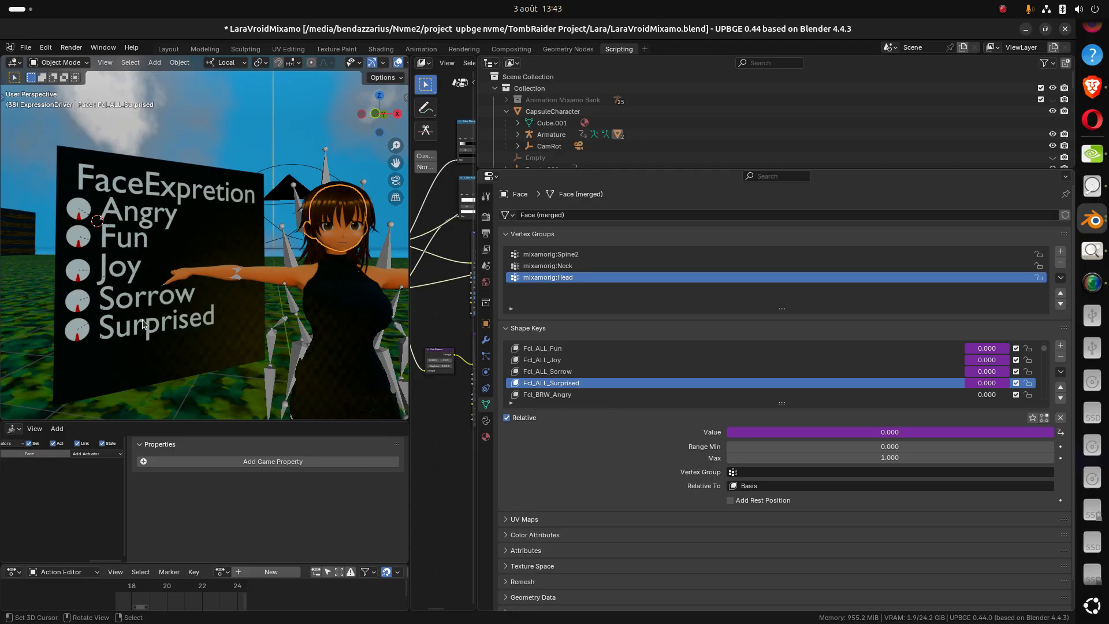
Add a game property named EmotionSelect to the expression panel object
click(153, 167)
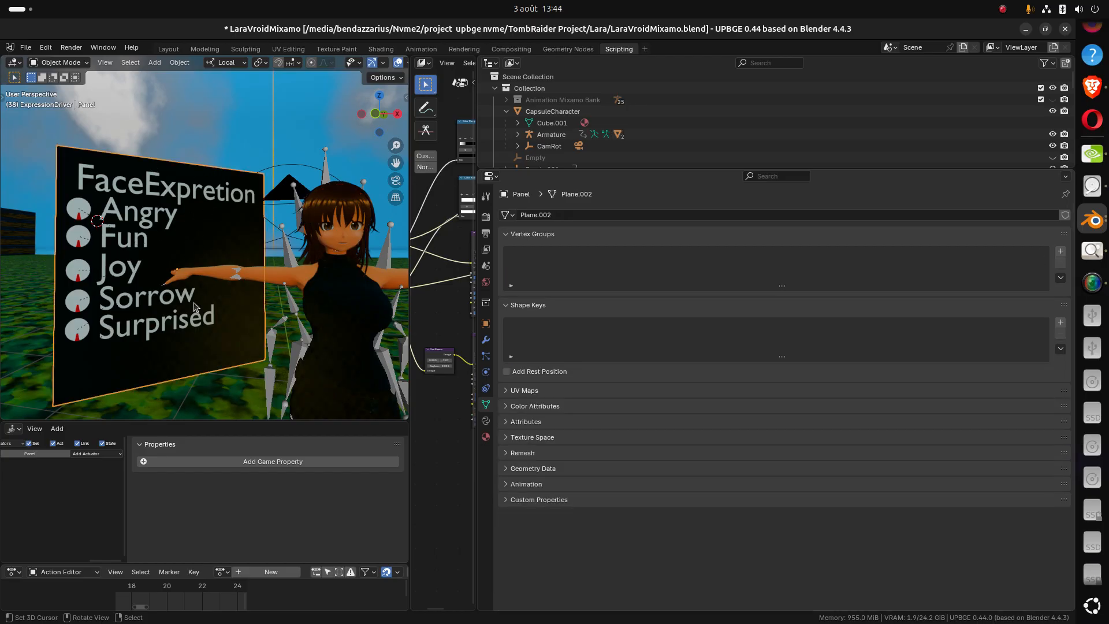
click(275, 461)
click(179, 478)
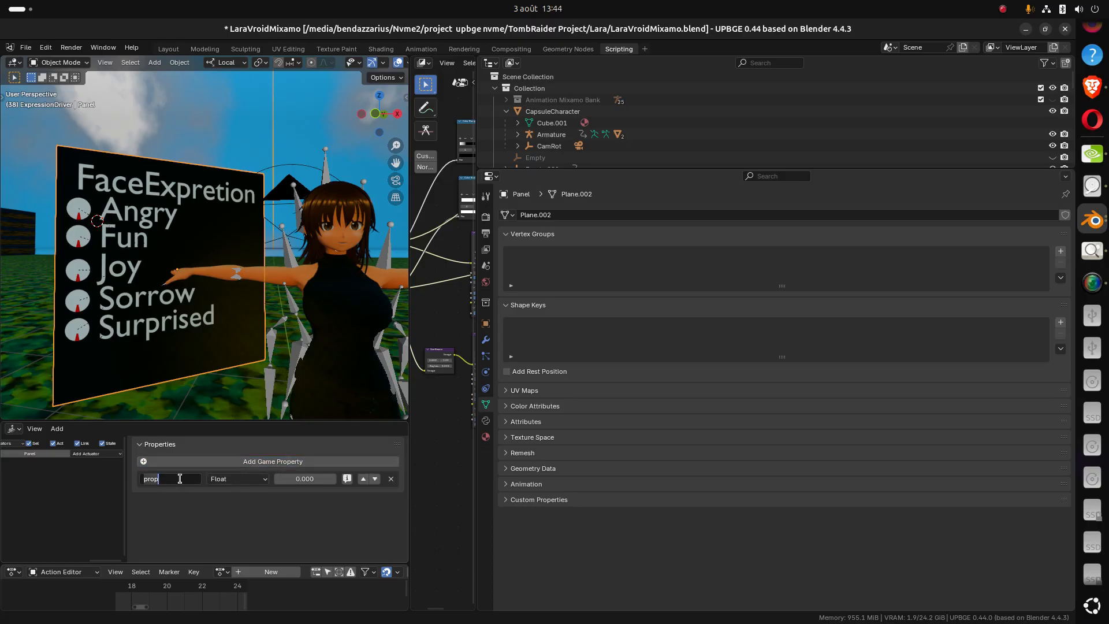
key(BackSpace)
key(BackSpace)
key(BackSpace)
key(BackSpace)
text(EmotionSe)
key(Return)
Make the EmotionSelect property an Integer and enable its debug display
click(238, 480)
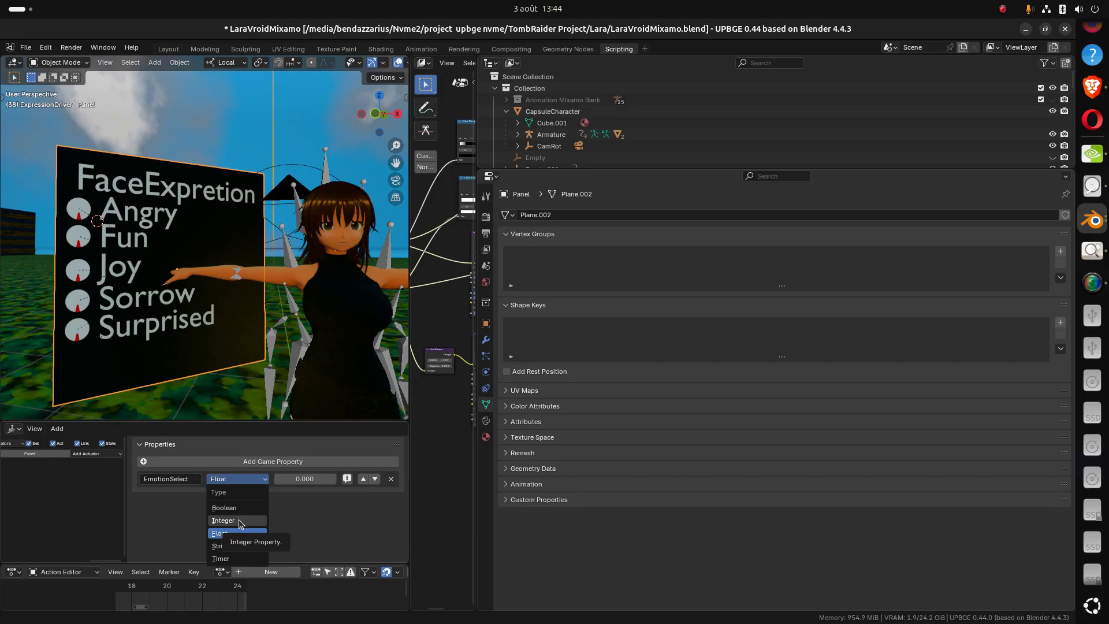
click(241, 522)
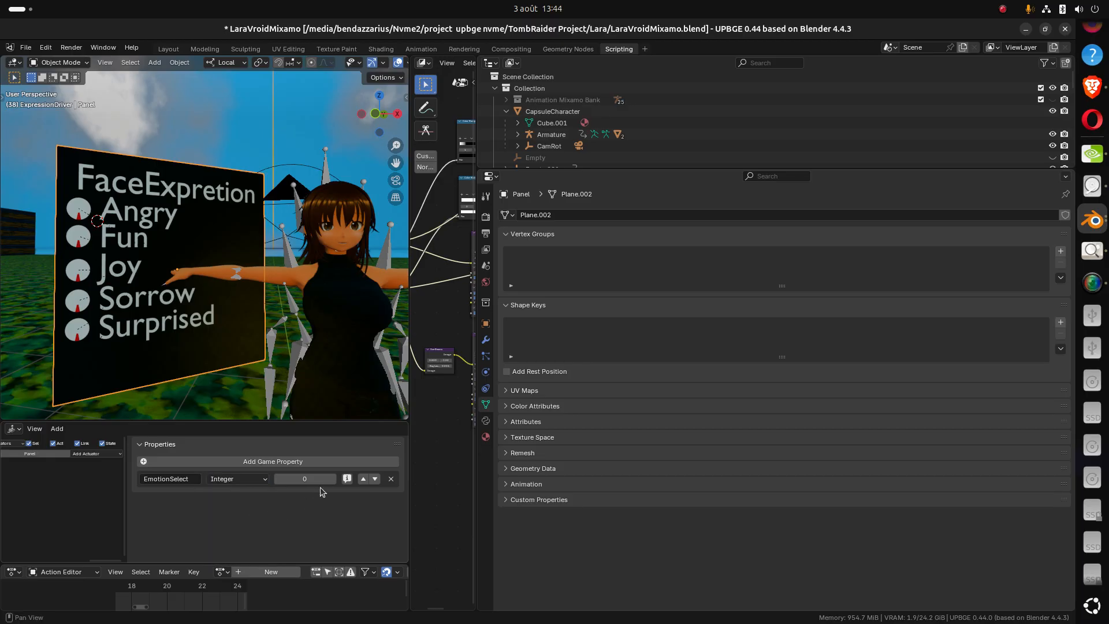
click(346, 479)
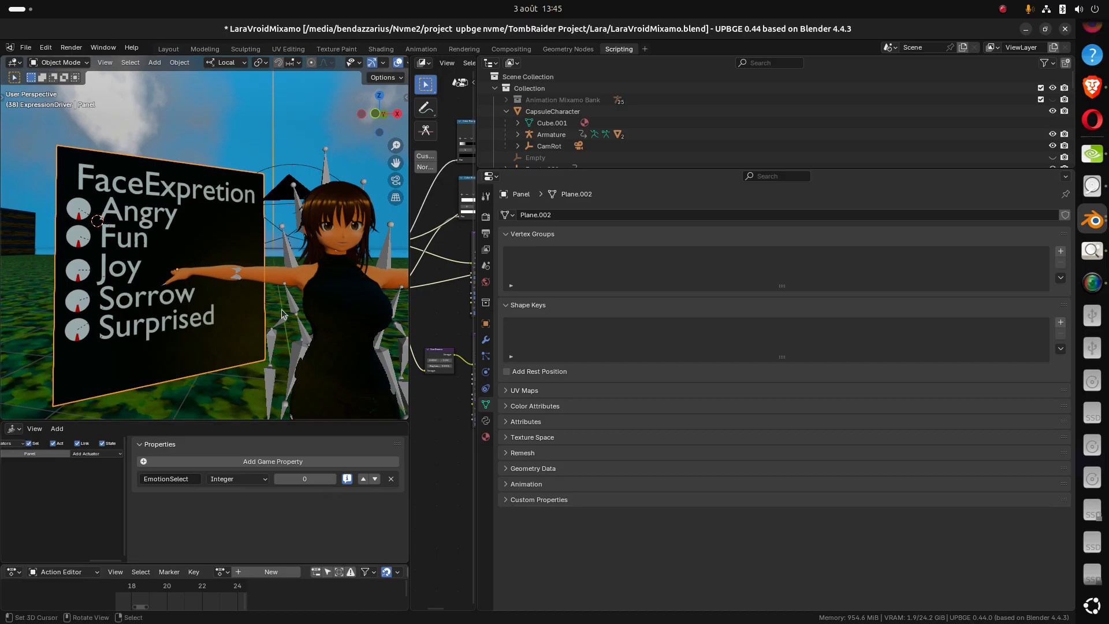
Widen the compositor area across most of the window and switch it to the Logic Node Editor
middle_drag(285, 314, 279, 312)
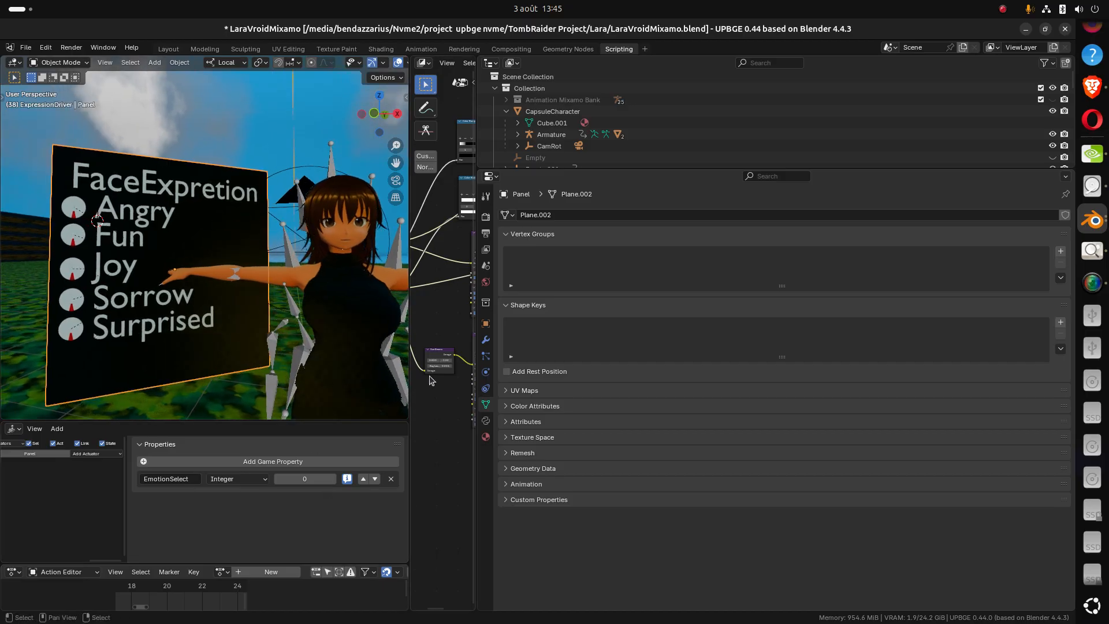
key(ctrl+space)
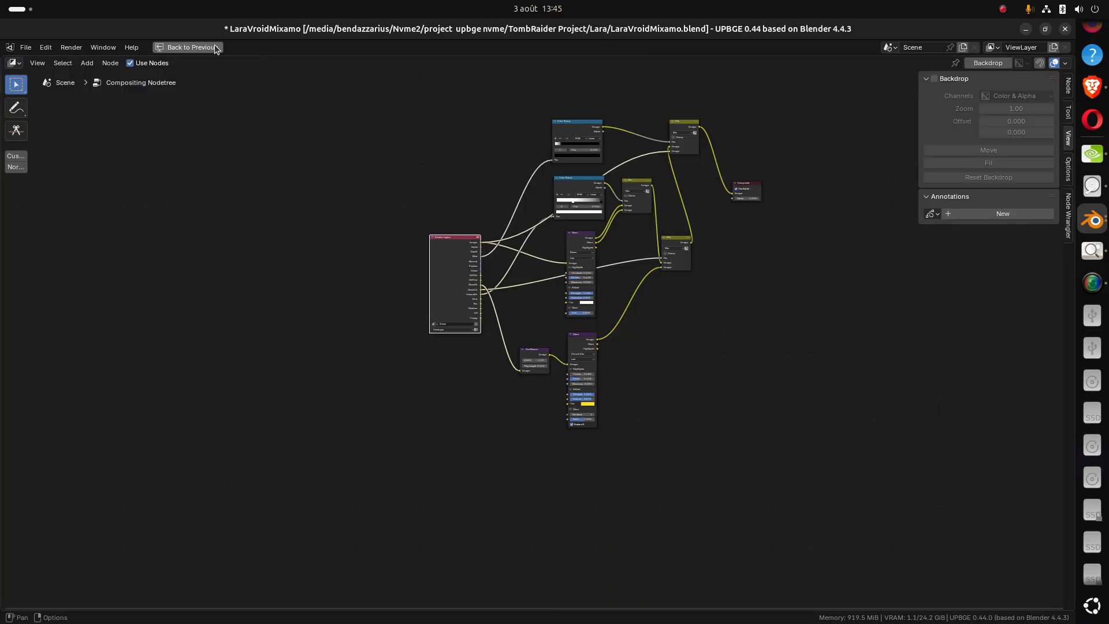
click(188, 47)
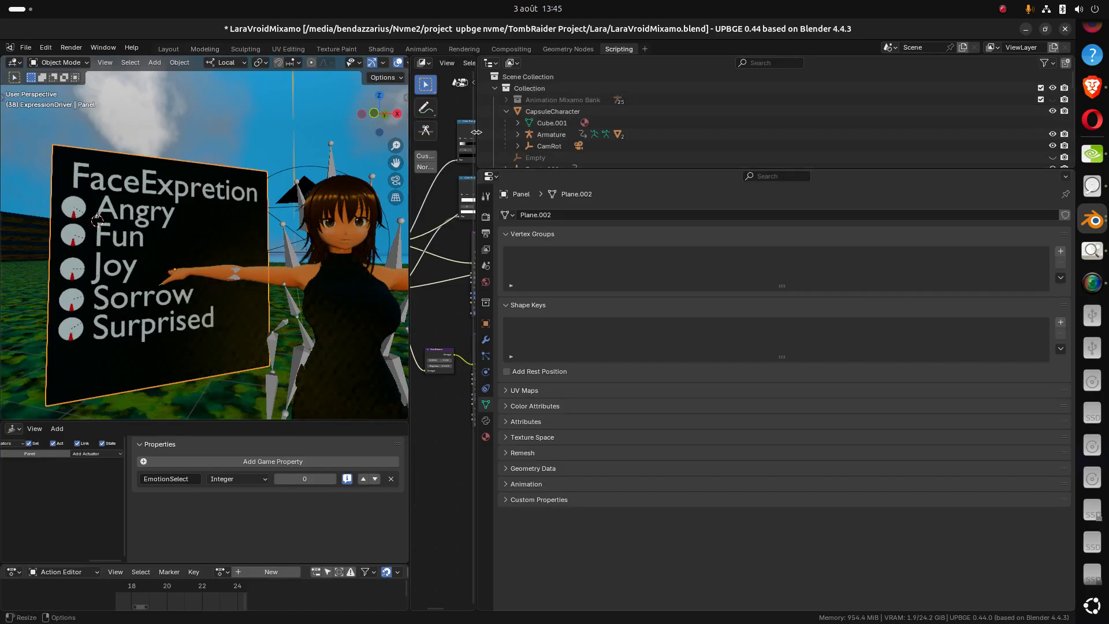
drag(477, 184, 949, 184)
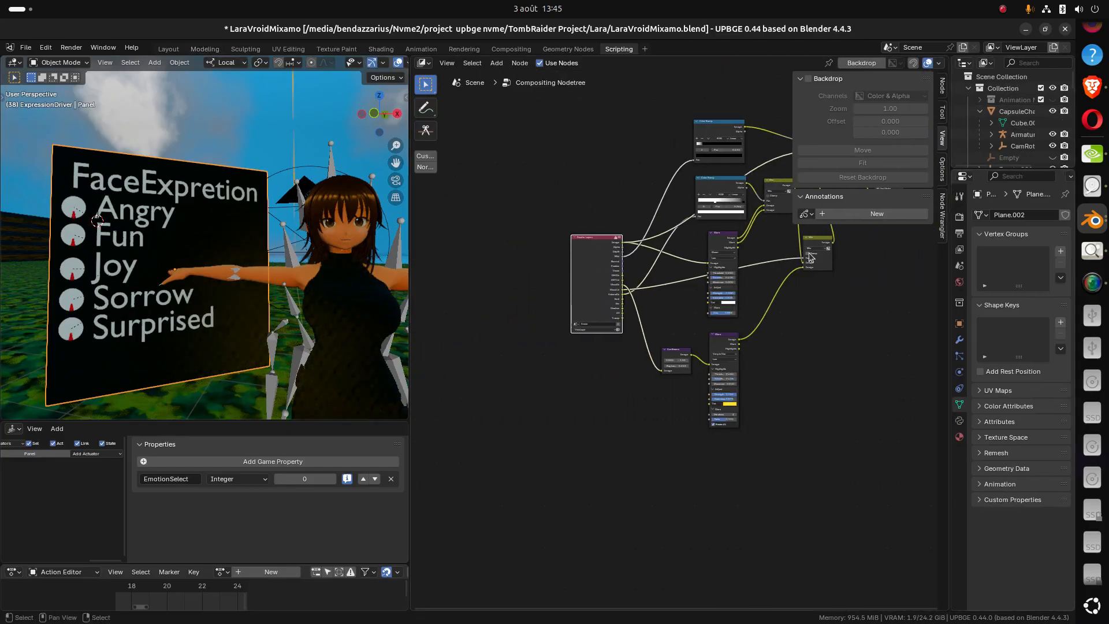
middle_drag(716, 283, 583, 334)
shift+middle_drag(625, 370, 659, 371)
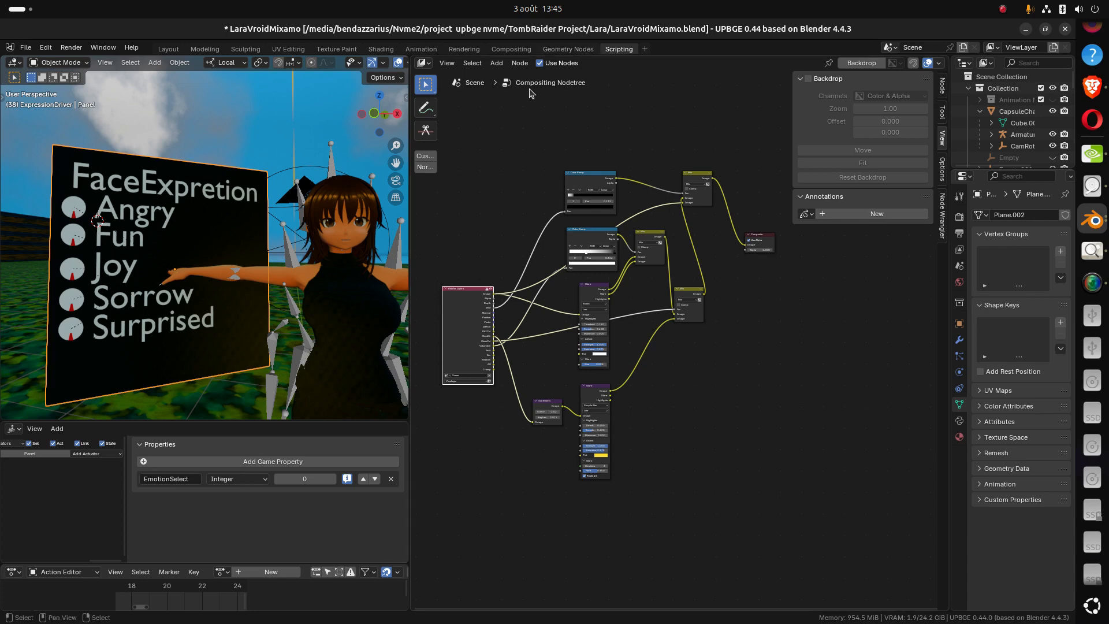
click(421, 67)
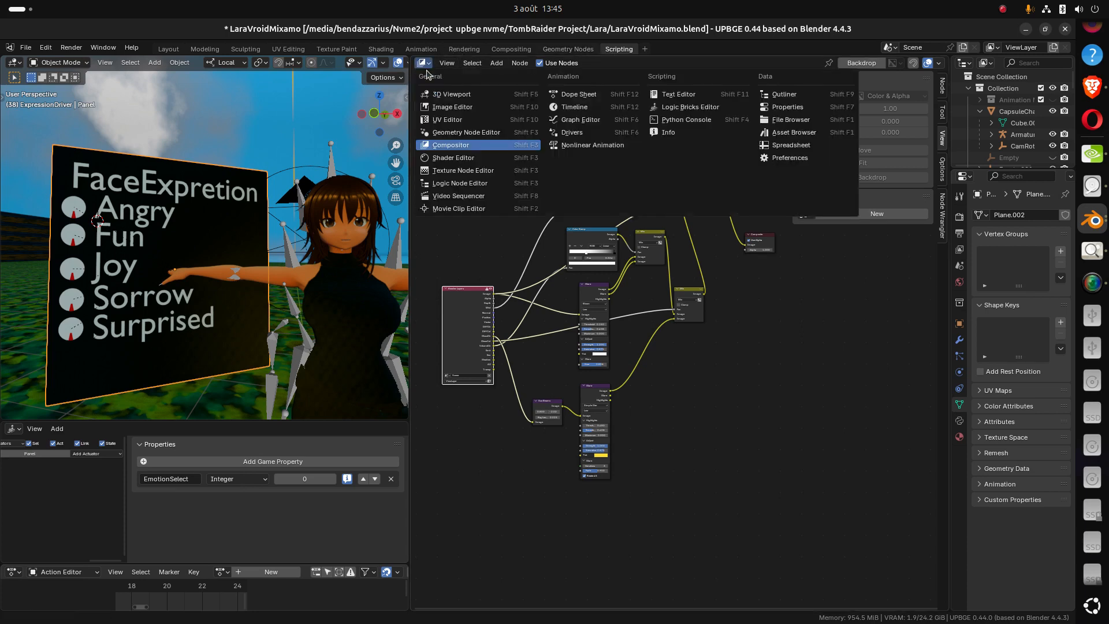
click(467, 187)
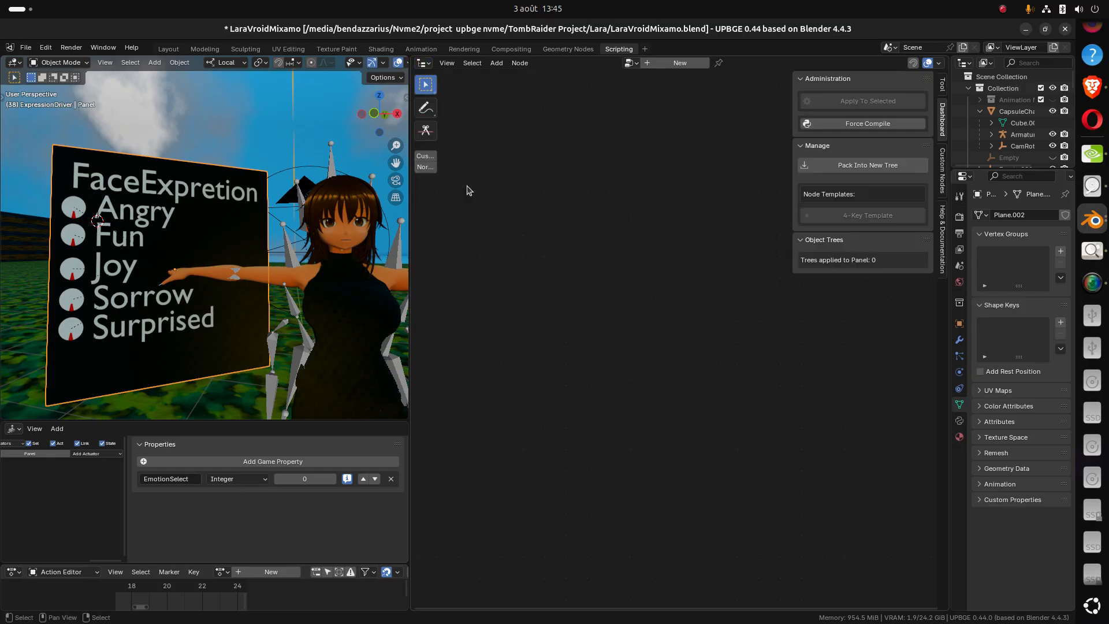
Create a new logic node tree for the expression panel and name it ExpretionEditor
click(670, 67)
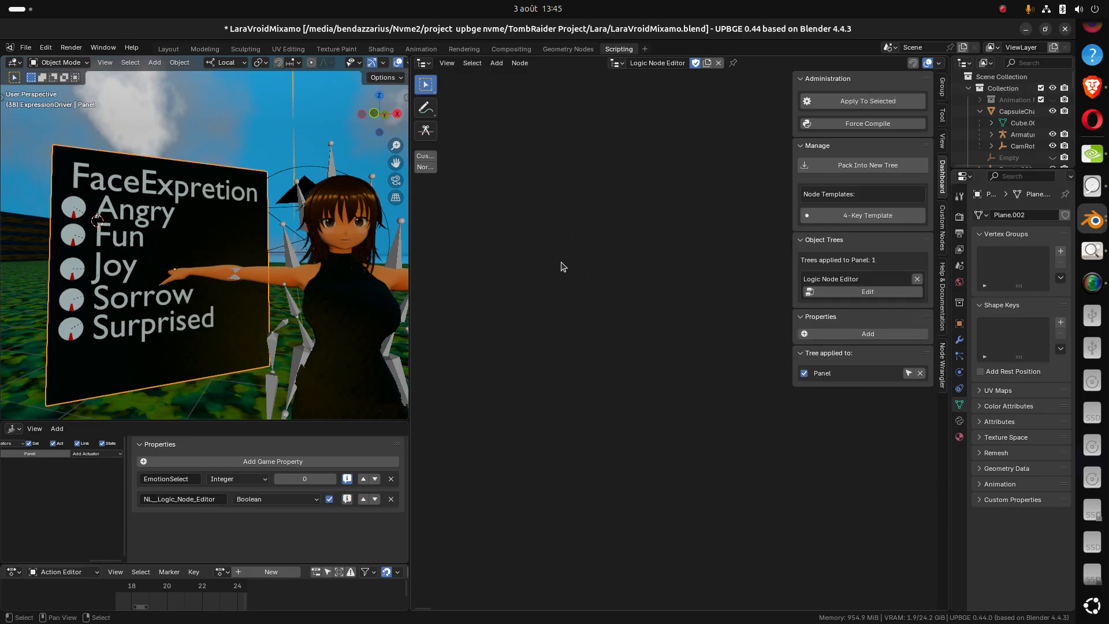
click(643, 62)
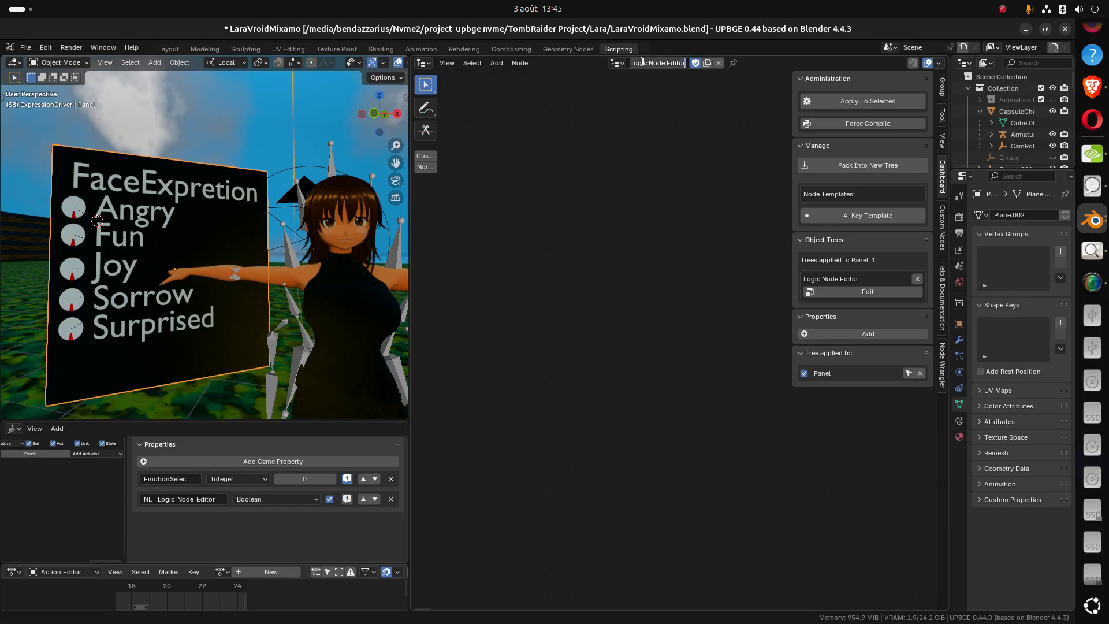
key(BackSpace)
text(ionEditor)
key(Return)
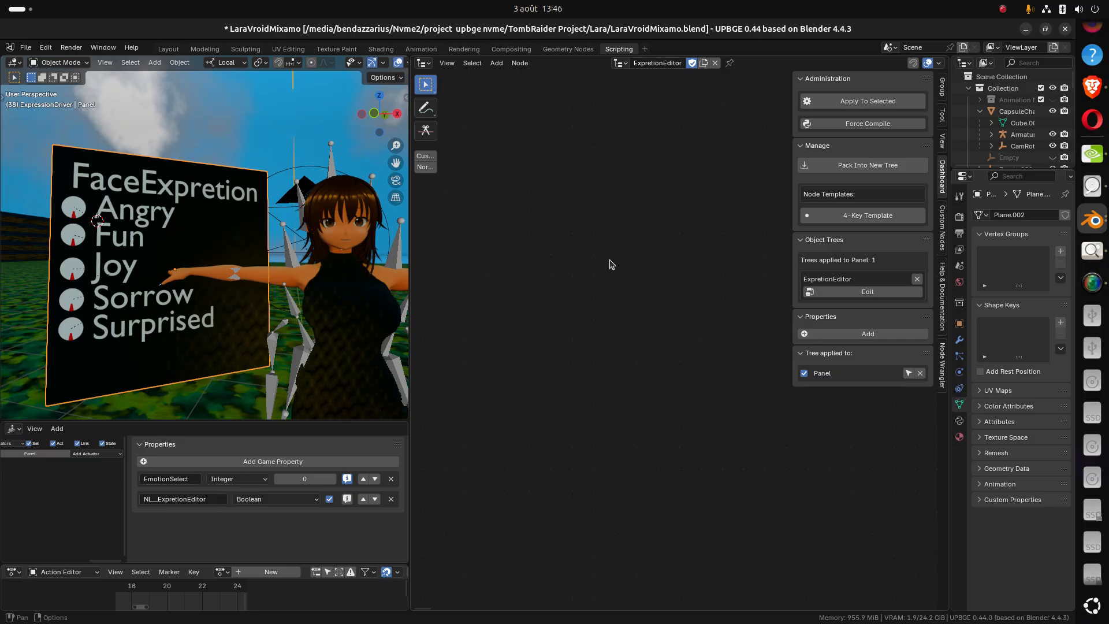
Move the NL__ExpretionEditor game property above EmotionSelect and save the file
click(364, 499)
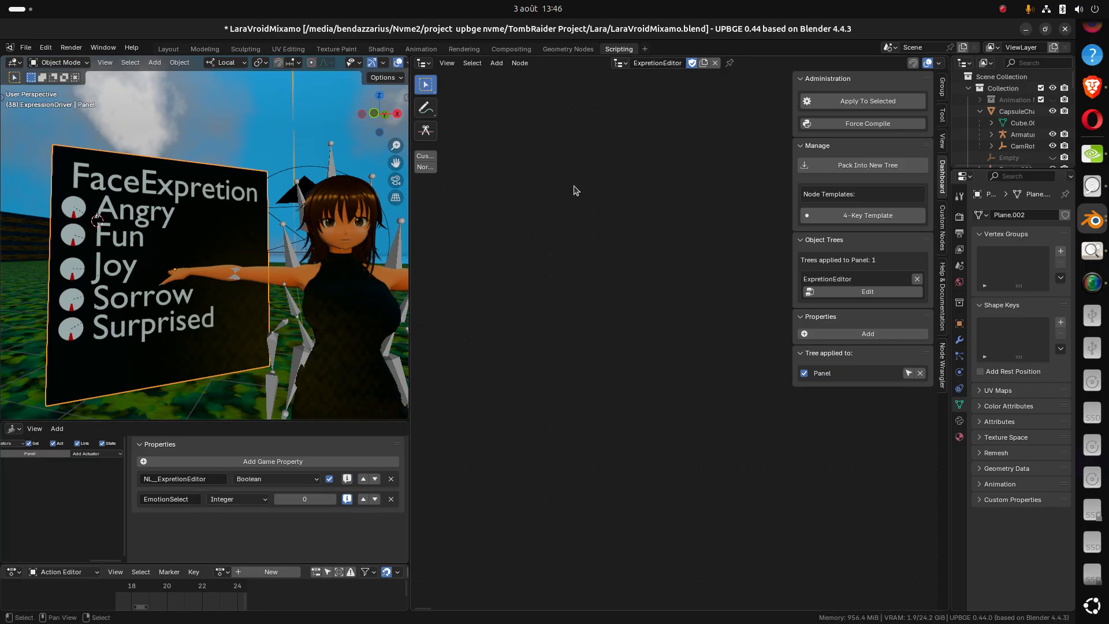
key(ctrl+s)
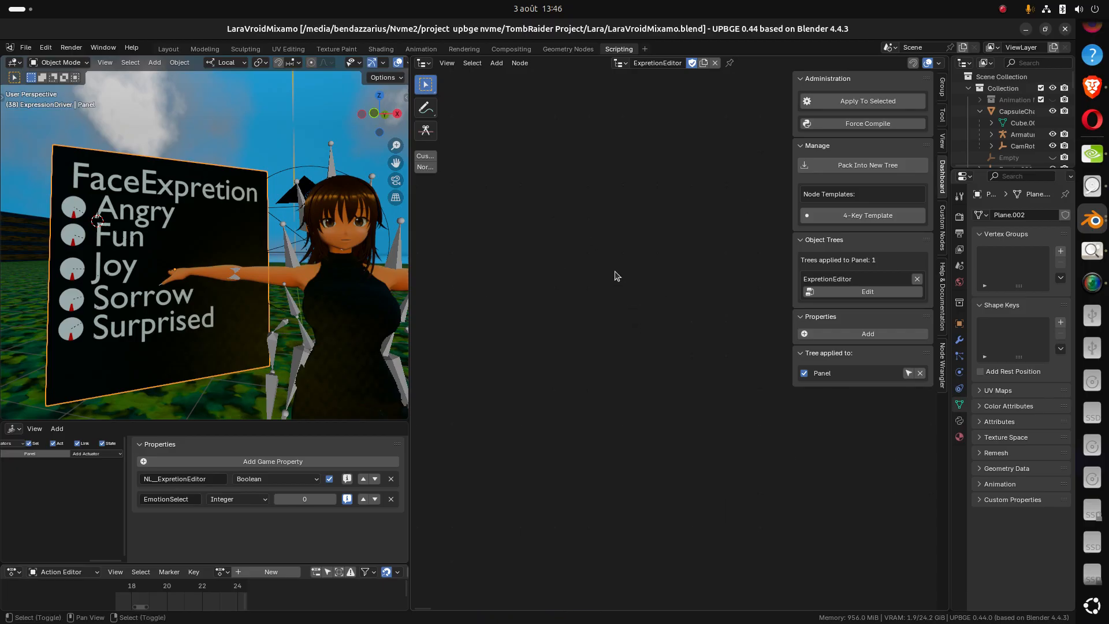
Add a Set Local Orientation node to the ExpretionEditor logic tree
key(shift+a)
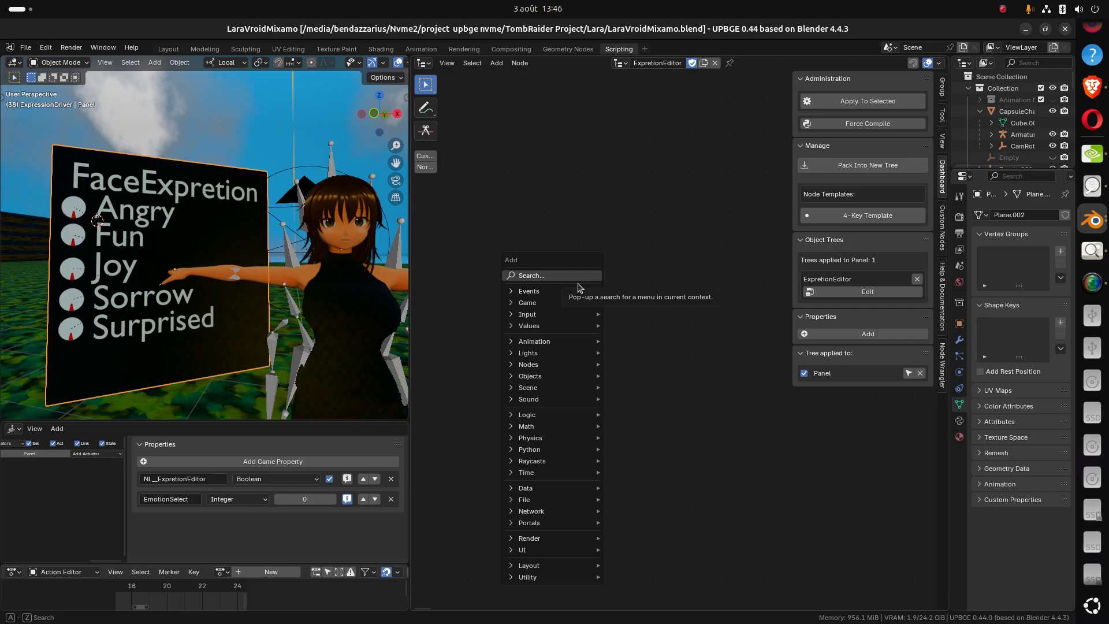
mouse_move(555, 376)
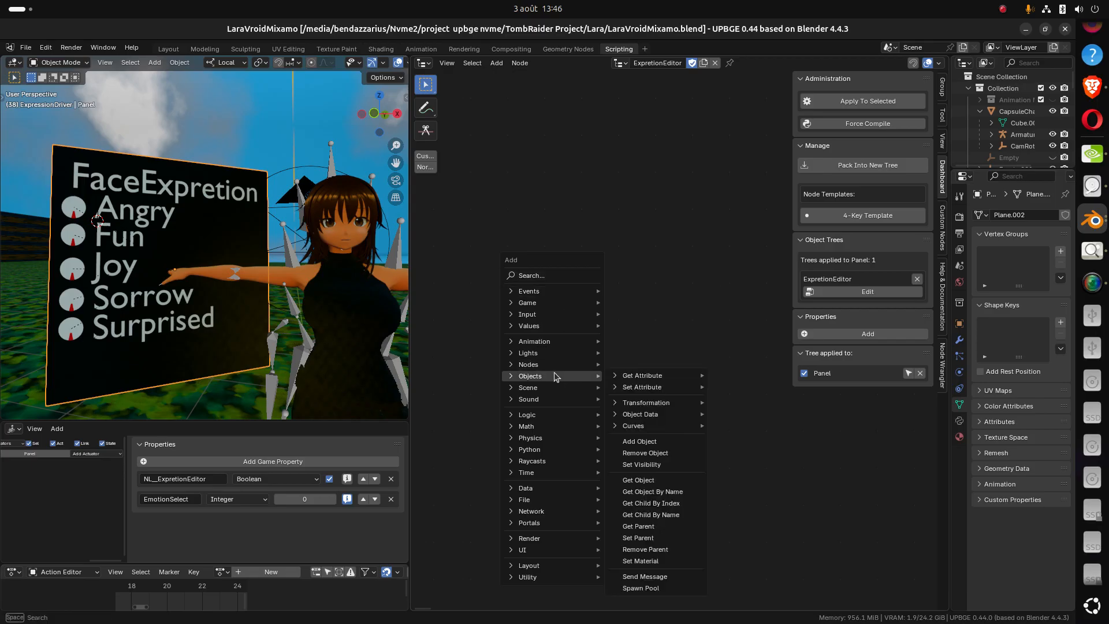
mouse_move(634, 390)
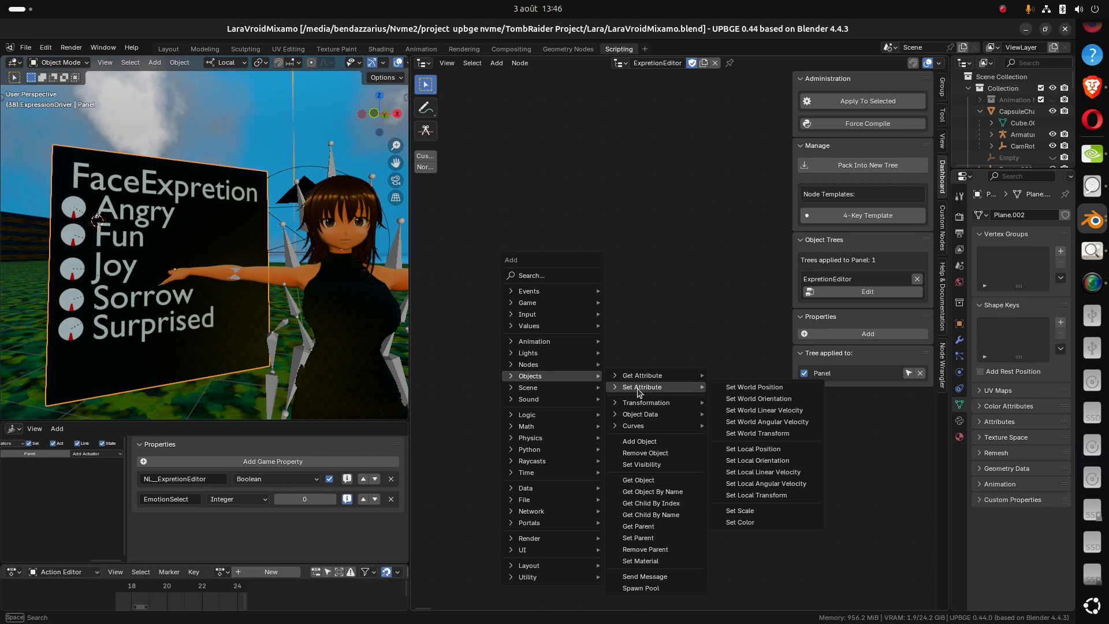
click(768, 460)
click(610, 282)
scroll(651, 332, up, 4)
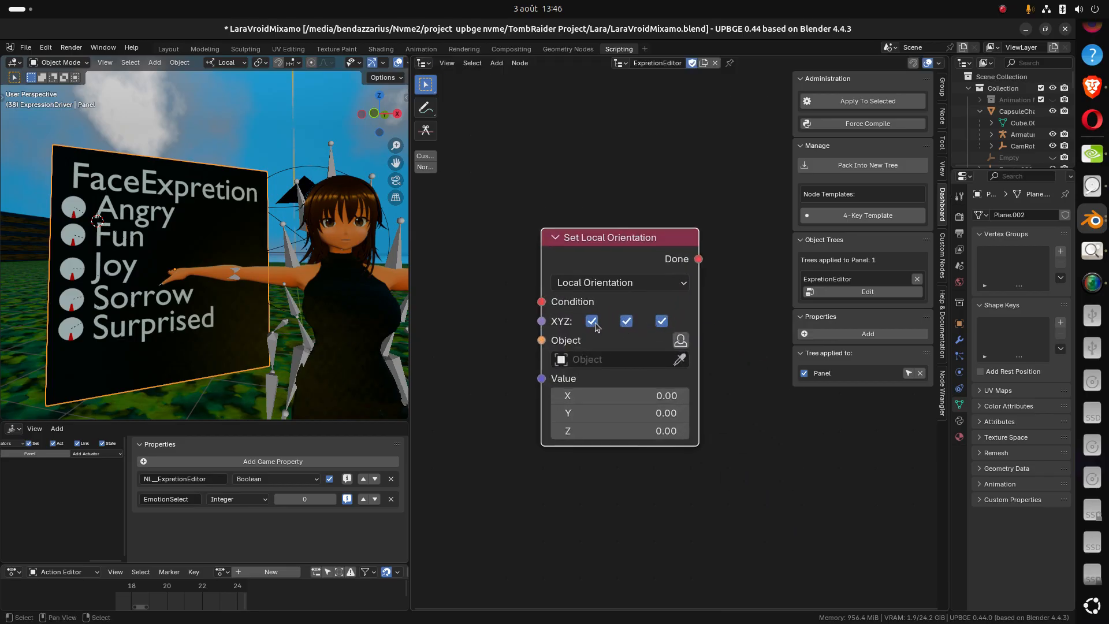
Restrict the Set Local Orientation node to the Y axis and set its object to Dr_Angry0
click(592, 321)
click(662, 322)
middle_drag(577, 471, 618, 436)
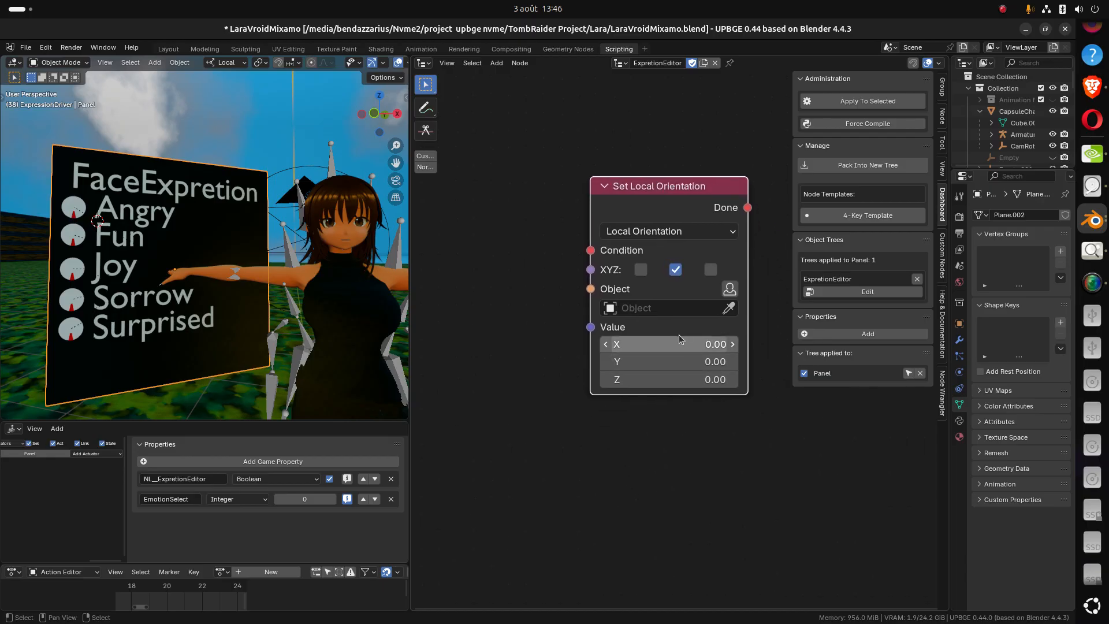
click(667, 307)
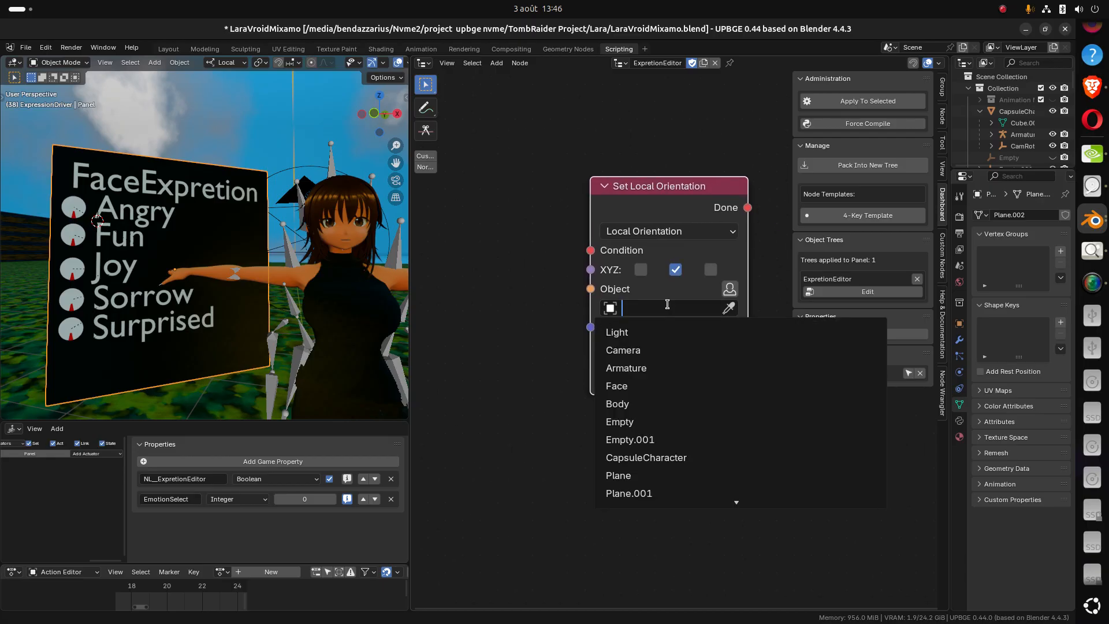
text(dr)
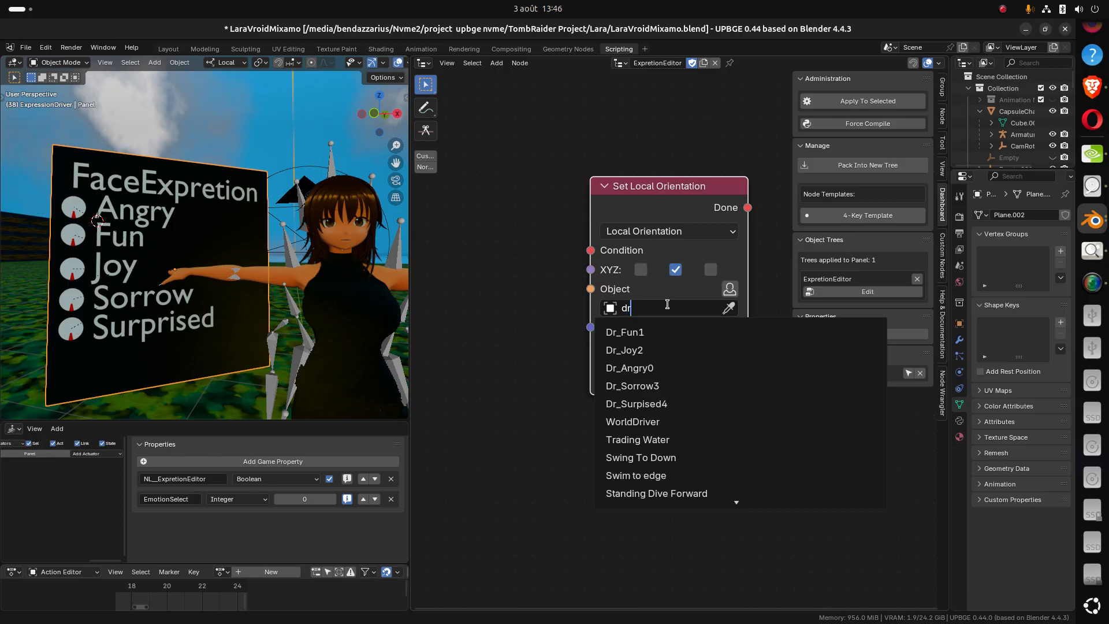
click(658, 369)
Add a Math node well before the Set Local Orientation node and set its operation to Divide
middle_drag(564, 422, 597, 420)
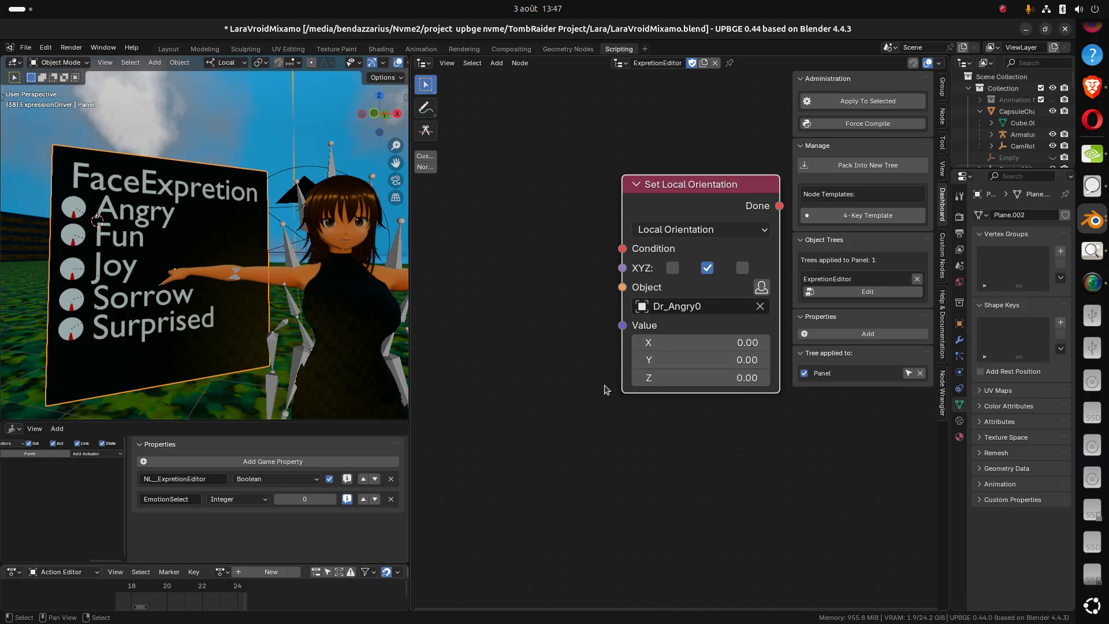
scroll(595, 399, down, 1)
scroll(572, 413, down, 1)
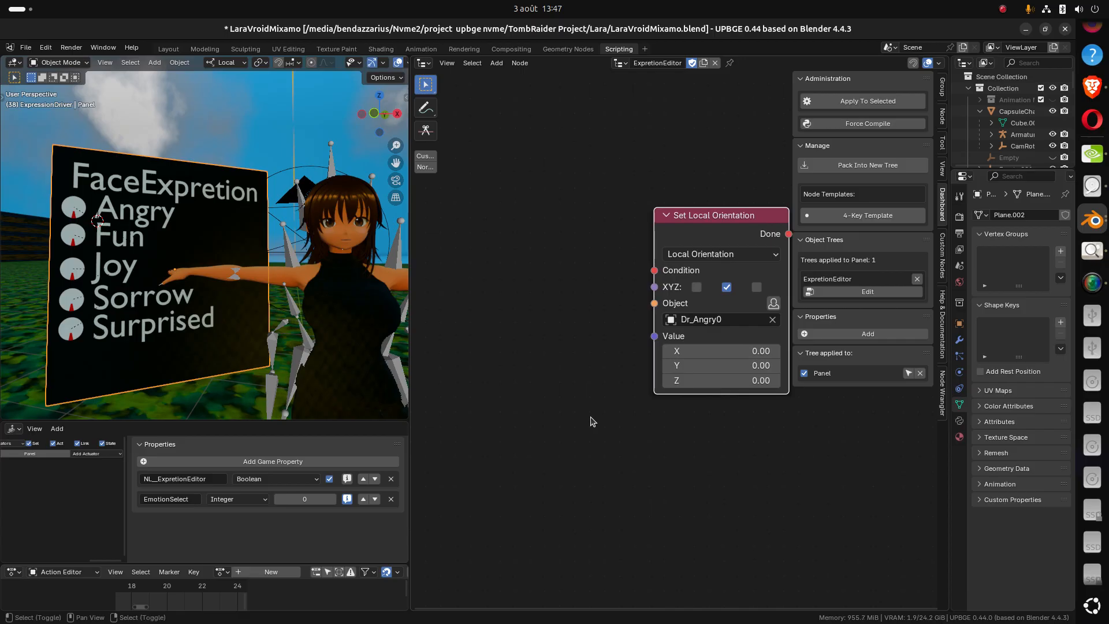
key(shift+a)
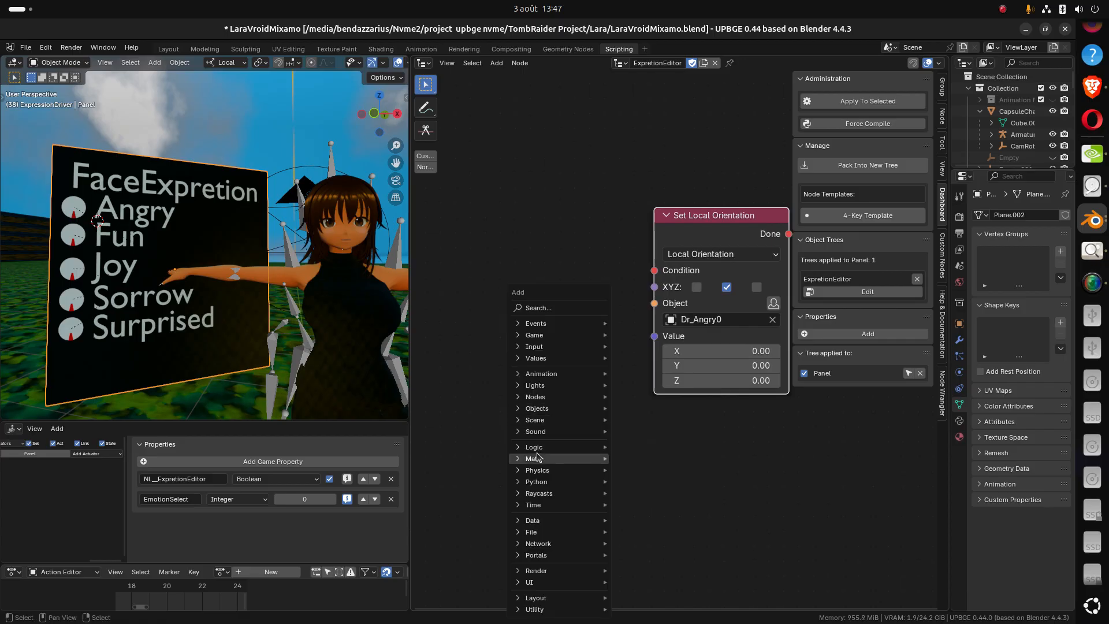
mouse_move(539, 458)
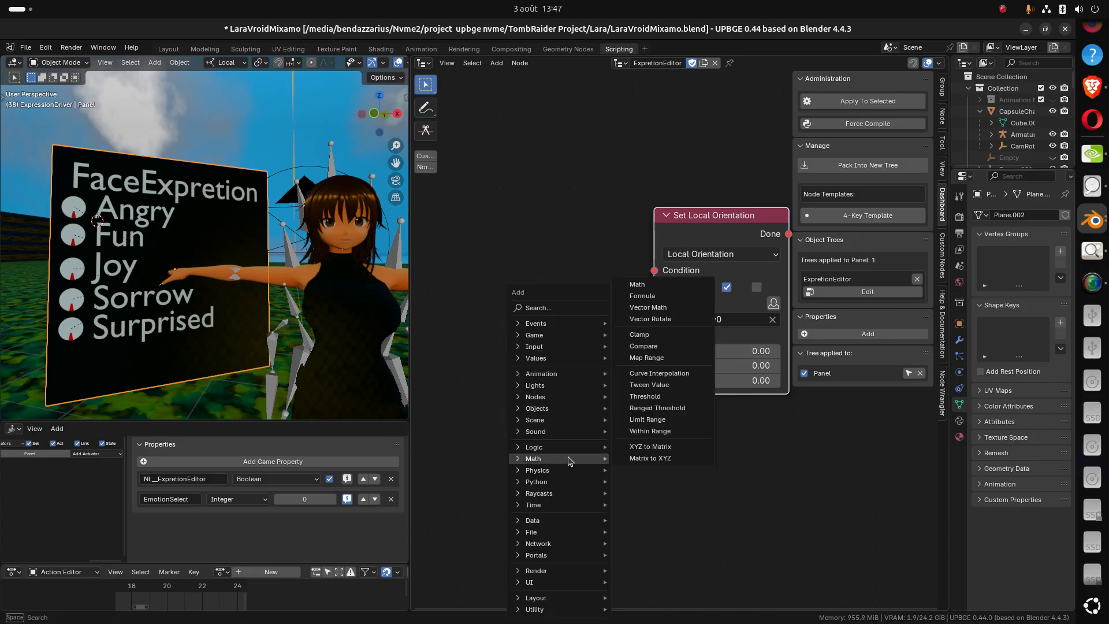
click(637, 284)
click(483, 328)
middle_drag(499, 400, 607, 342)
drag(581, 224, 506, 225)
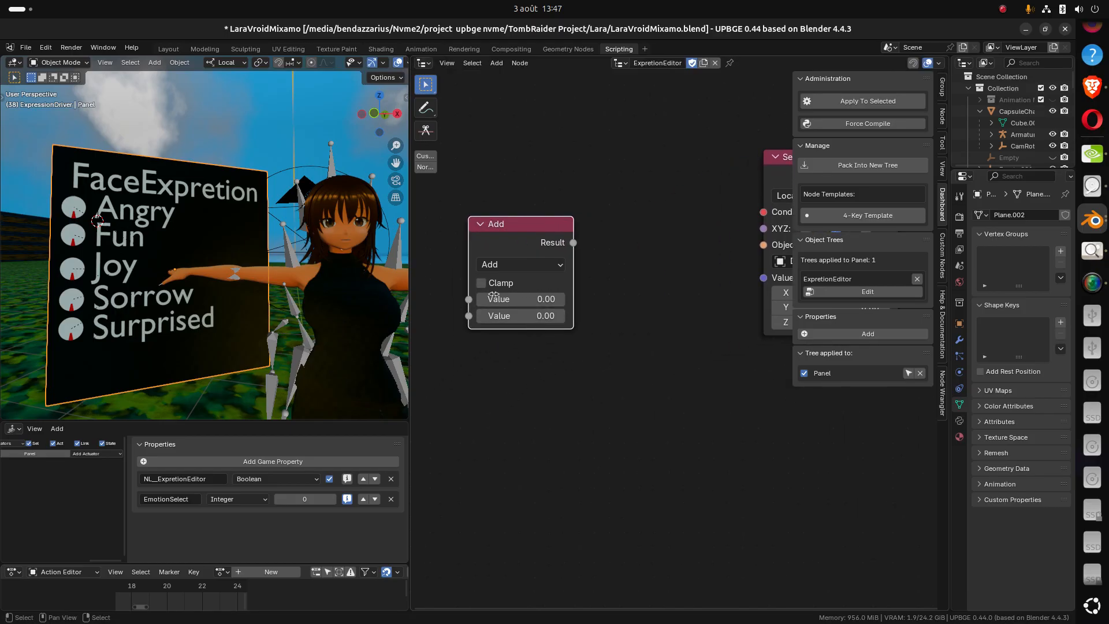
click(531, 268)
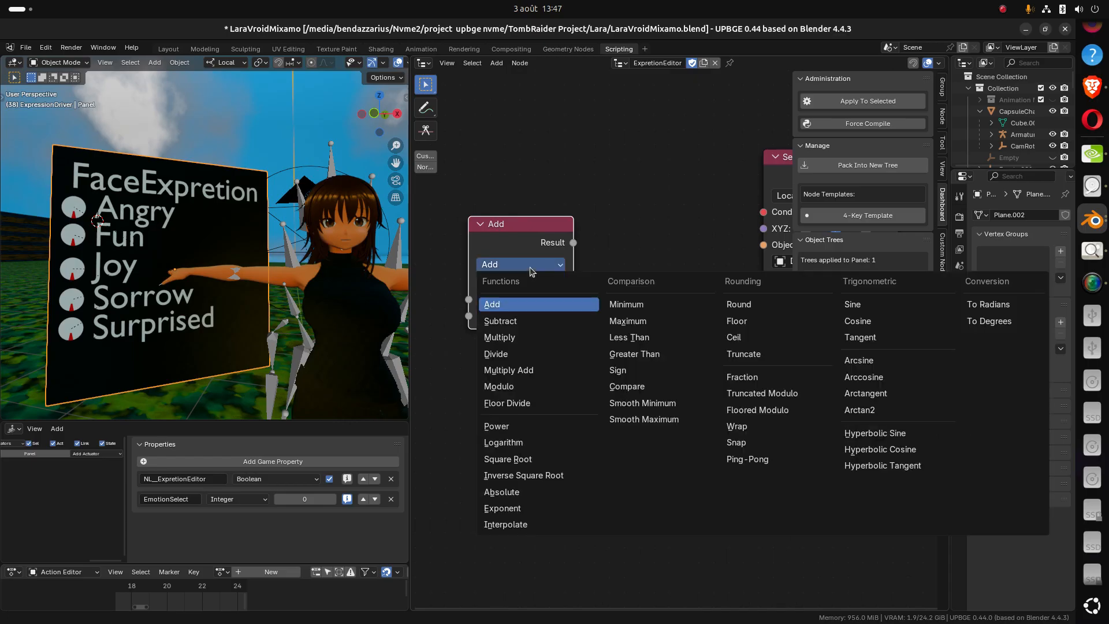
click(525, 353)
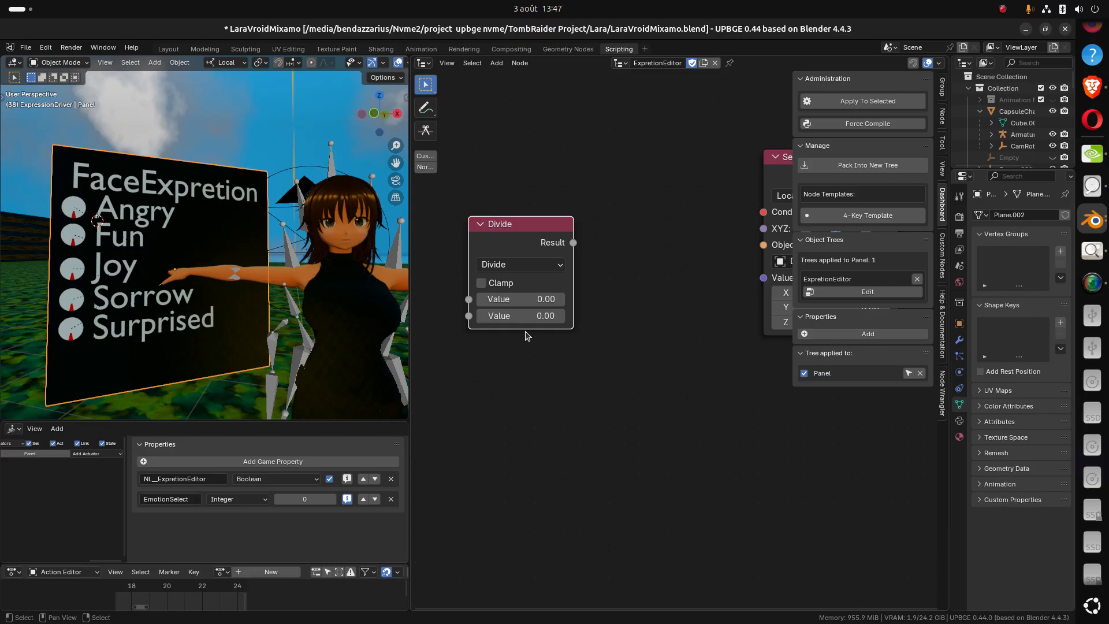
Set the Divide node's first value to 180 and its second value to 3.14
click(529, 297)
text(180)
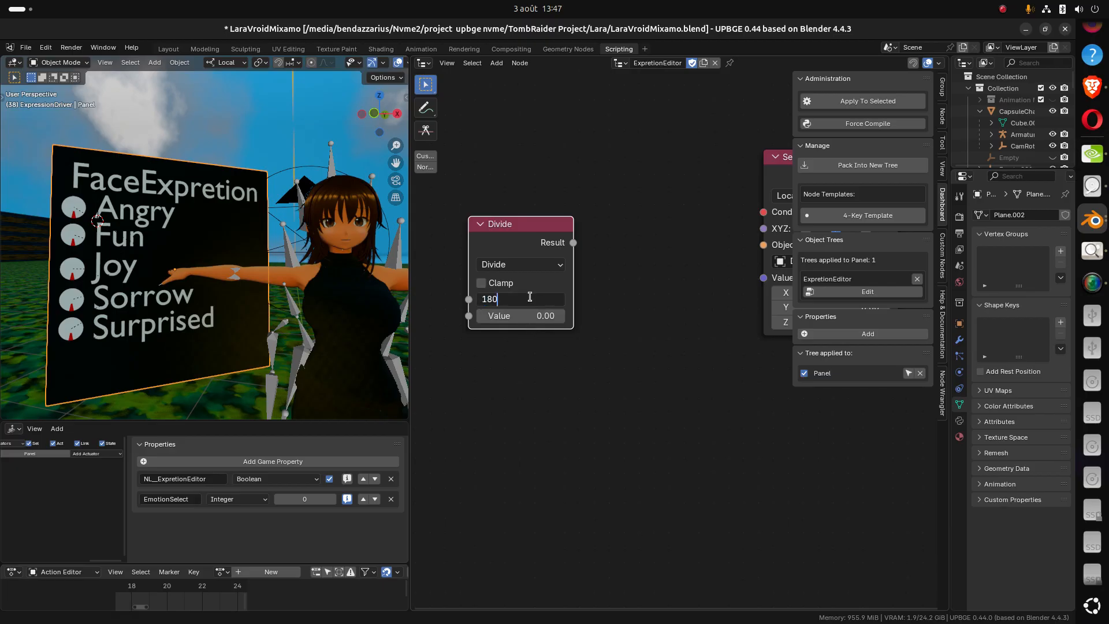
key(Return)
double_click(532, 317)
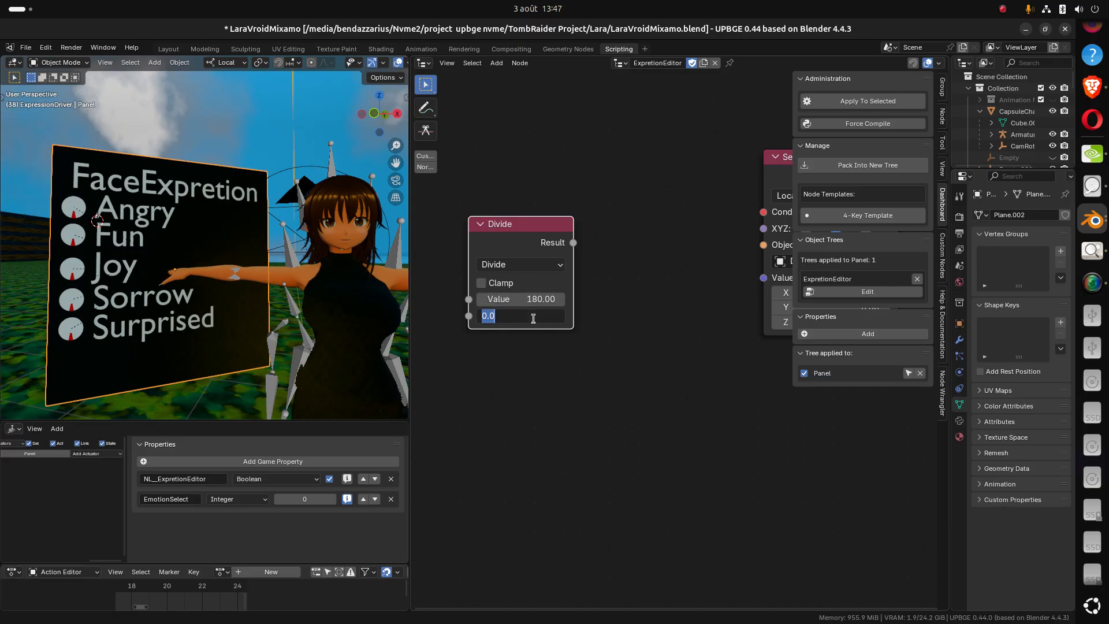
text(3.14)
key(Return)
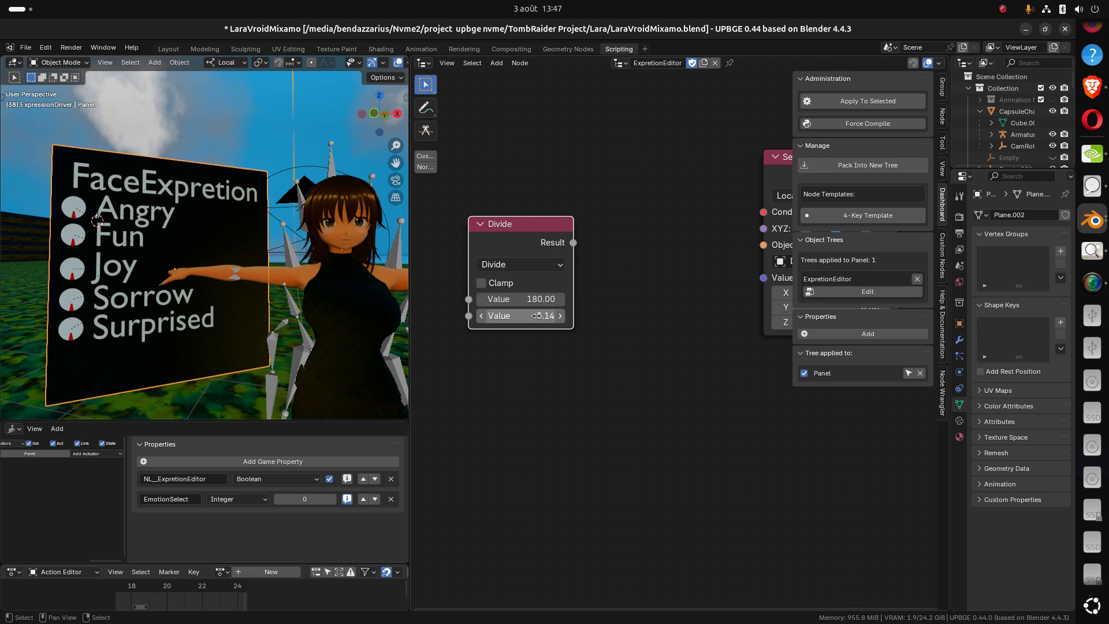
Duplicate the Divide node and connect the original's Result to the copy's first Value input
middle_drag(606, 339, 568, 344)
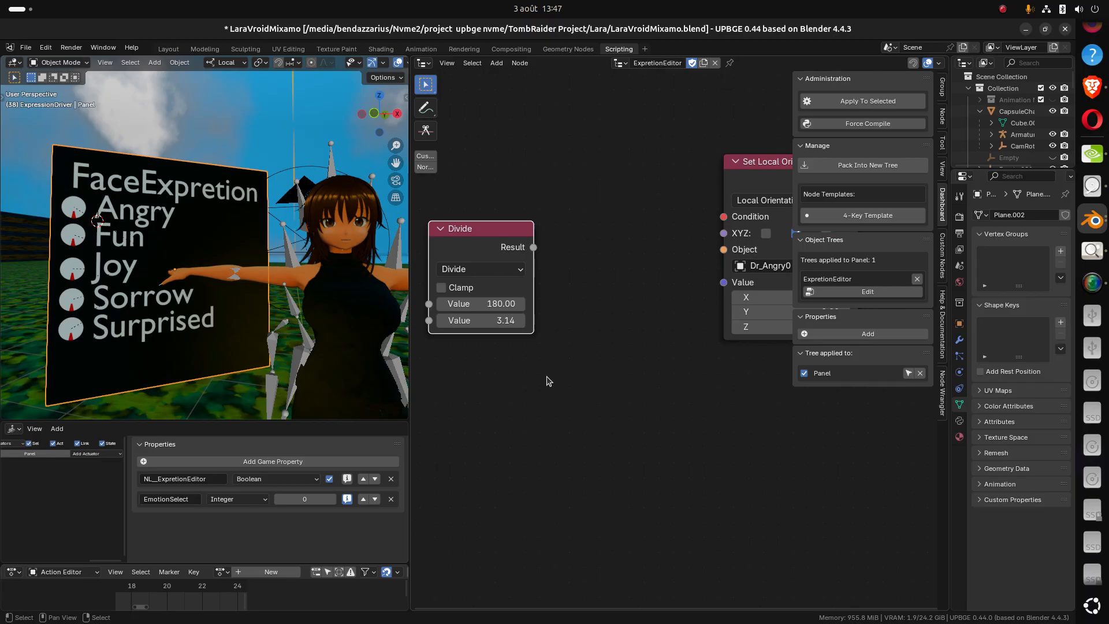
middle_drag(525, 389, 527, 391)
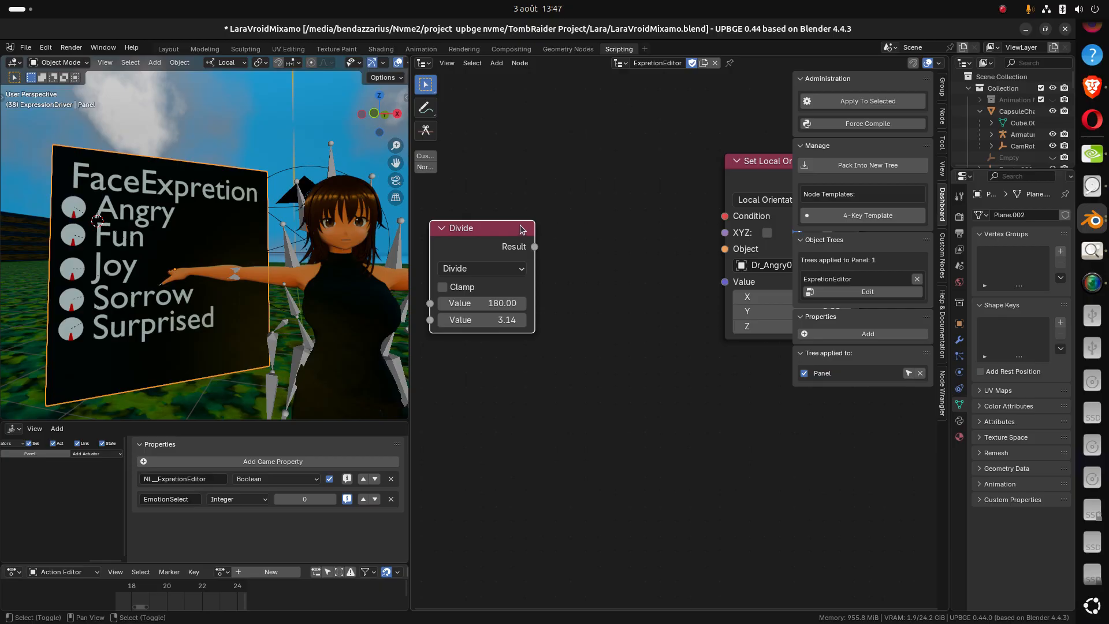
key(shift+d)
click(627, 339)
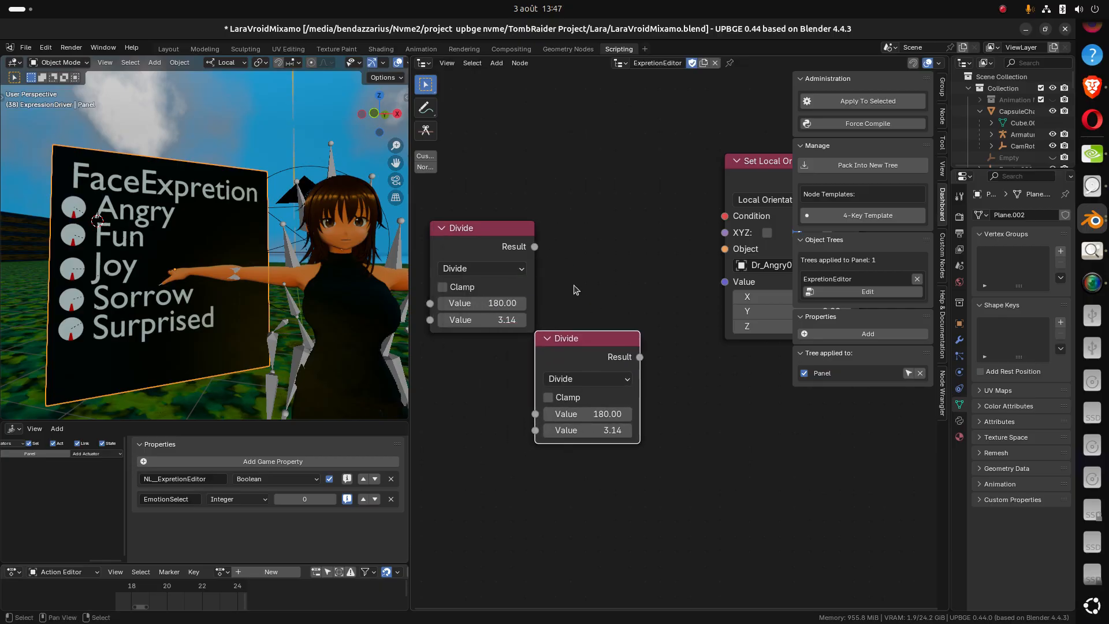
drag(535, 247, 545, 407)
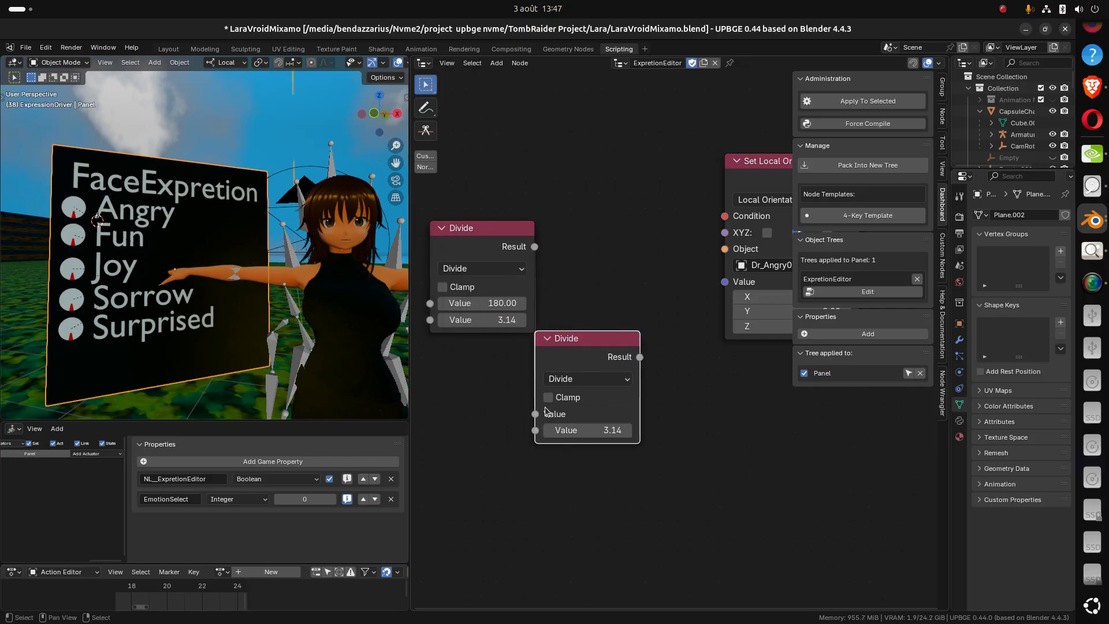
Place the second Divide node directly beneath the first and switch its operation to Multiply
drag(579, 350, 473, 352)
middle_drag(474, 351, 550, 343)
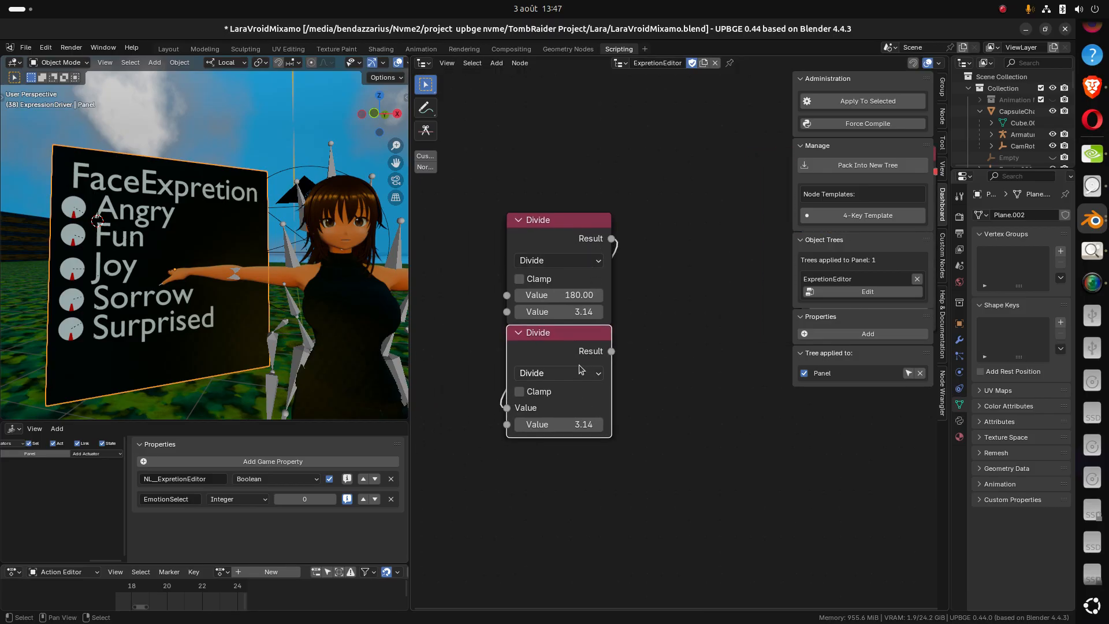
click(567, 374)
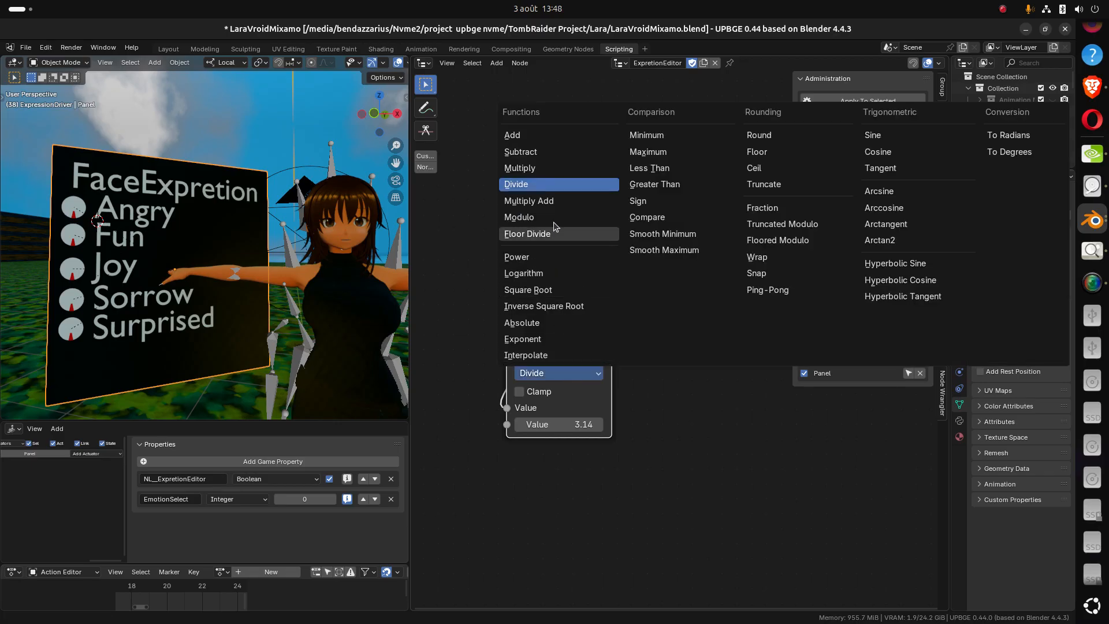
click(542, 168)
Set the second value of the Multiply node to 0
scroll(630, 433, down, 1)
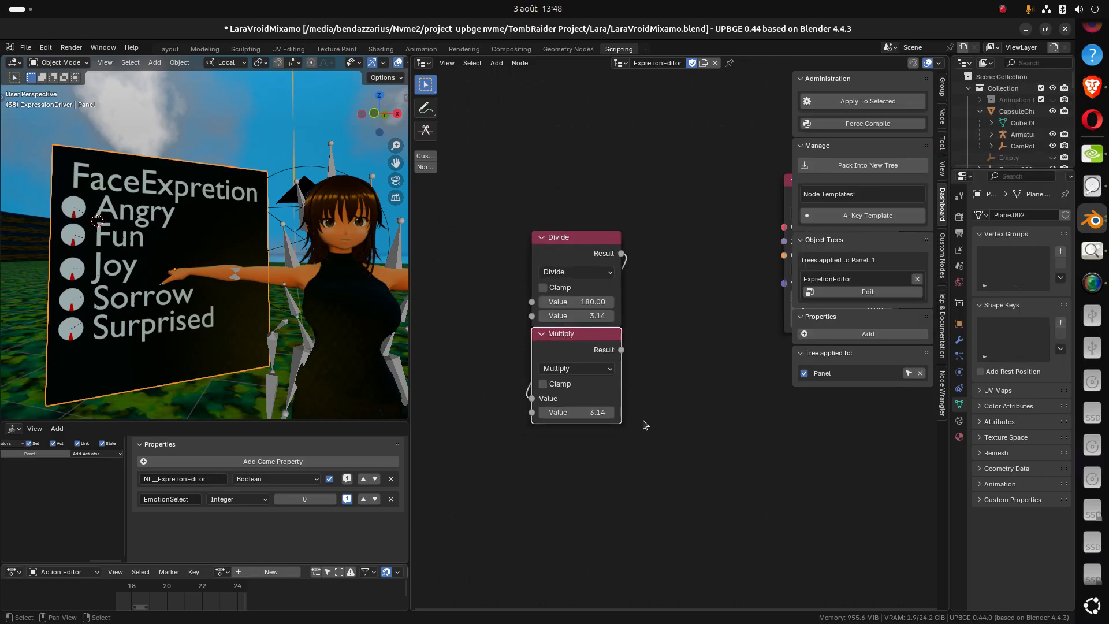
middle_drag(631, 433, 584, 426)
click(528, 433)
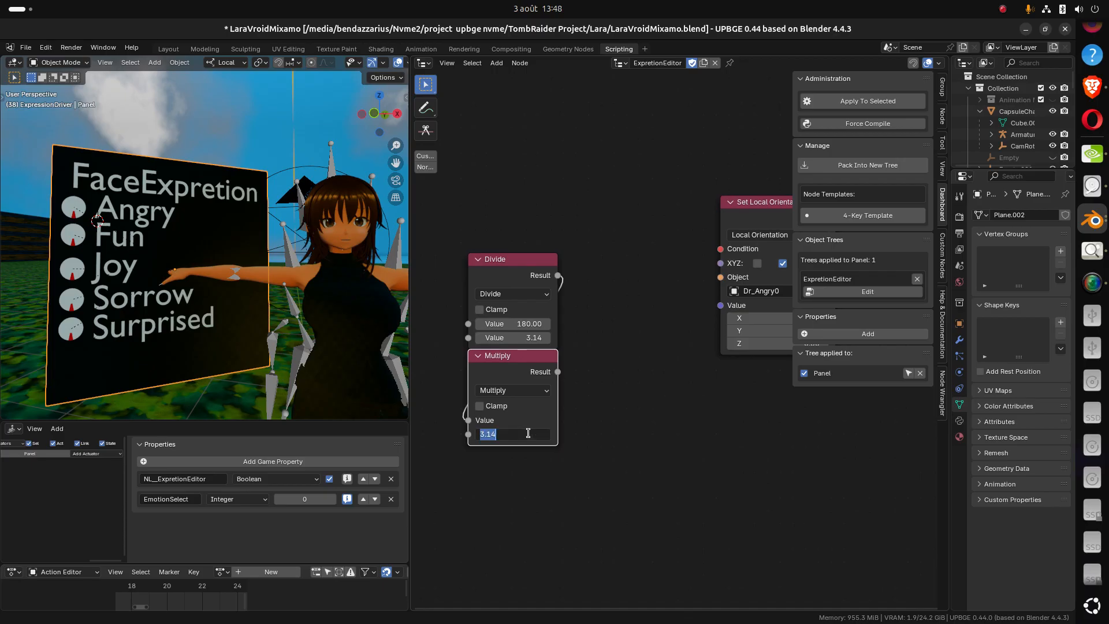
text(0)
key(Return)
middle_drag(566, 475, 617, 467)
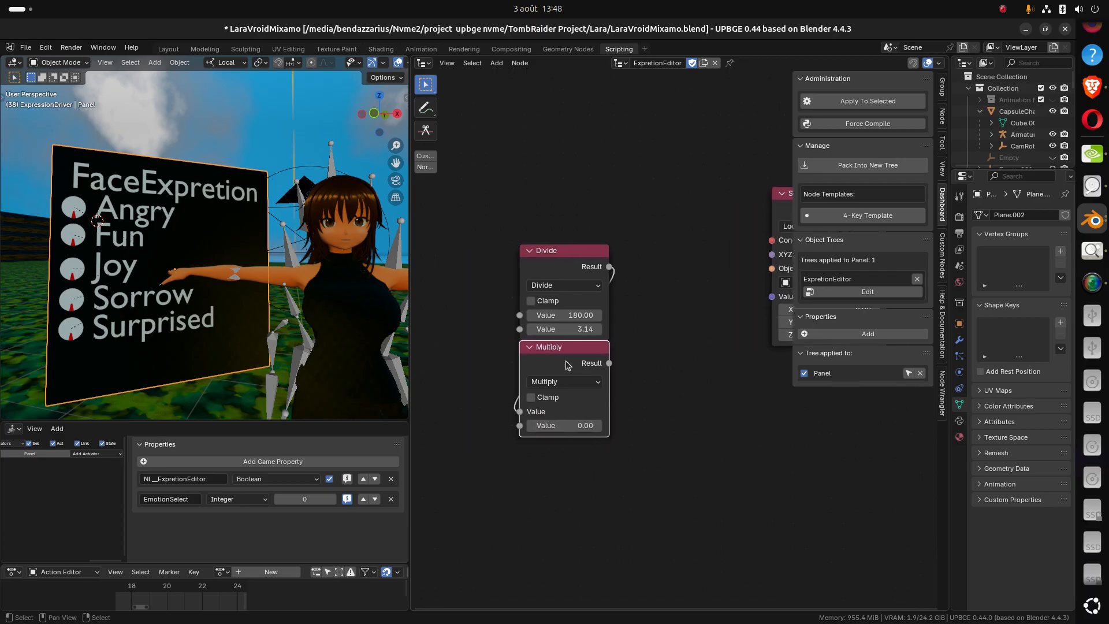
Select the Divide and Multiply nodes together and move them slightly upward
drag(615, 480, 564, 247)
key(g)
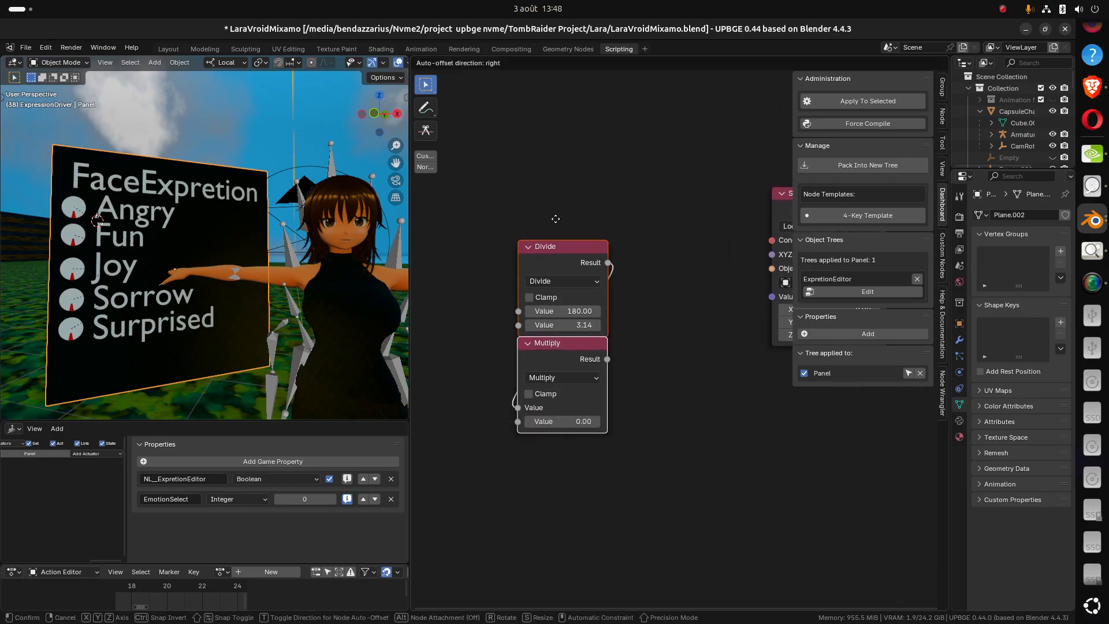
click(557, 190)
scroll(628, 340, down, 2)
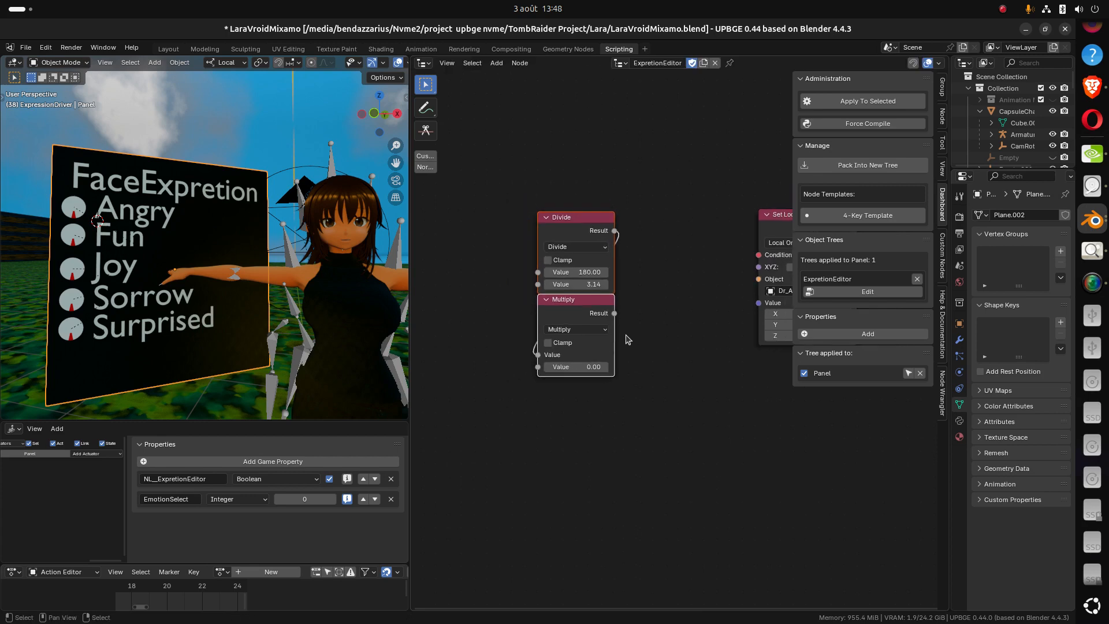
middle_drag(638, 339, 549, 379)
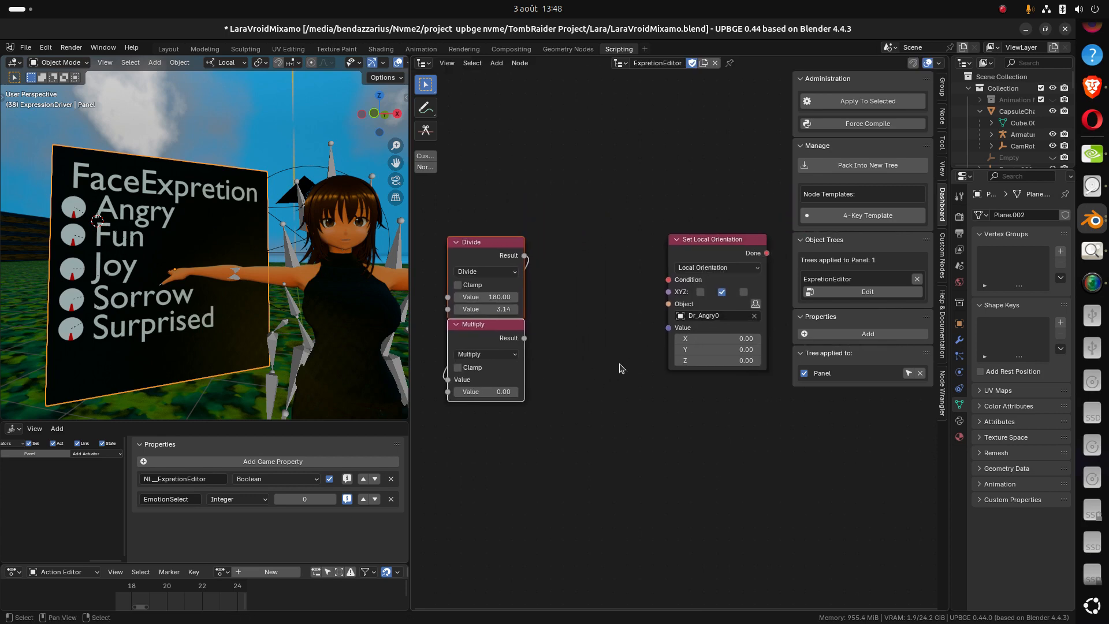
middle_drag(618, 367, 577, 398)
scroll(578, 399, up, 3)
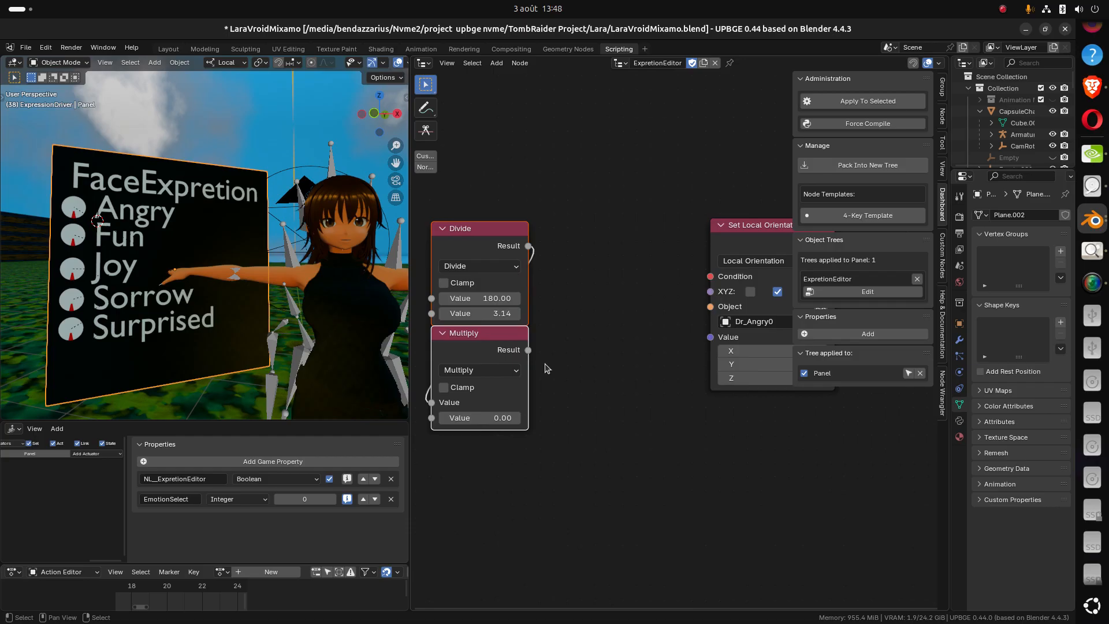
drag(528, 350, 569, 354)
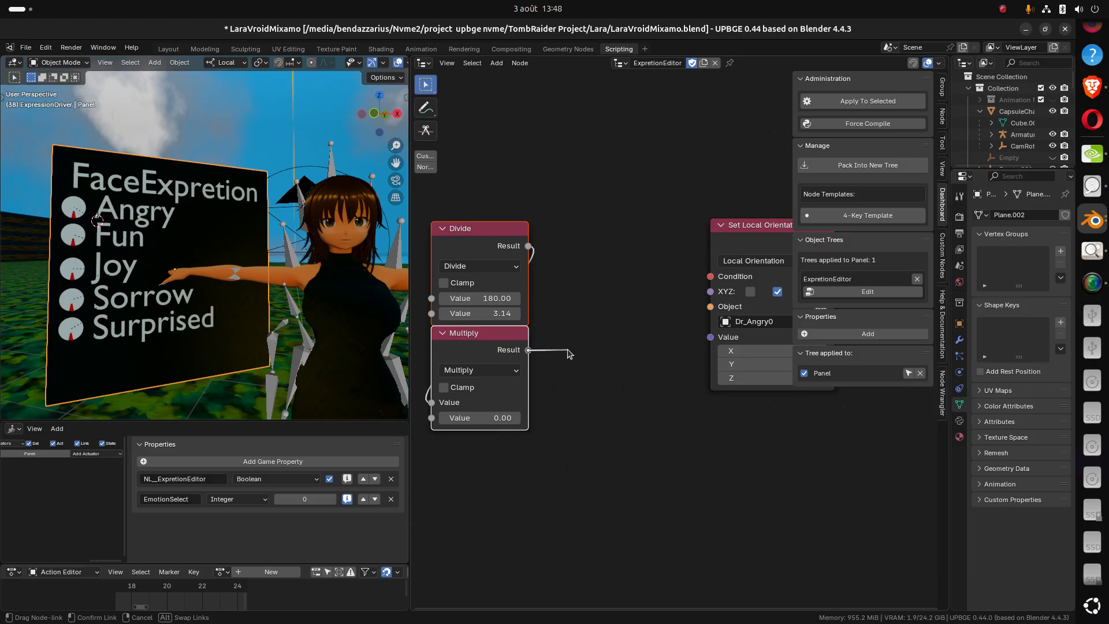
drag(569, 354, 568, 354)
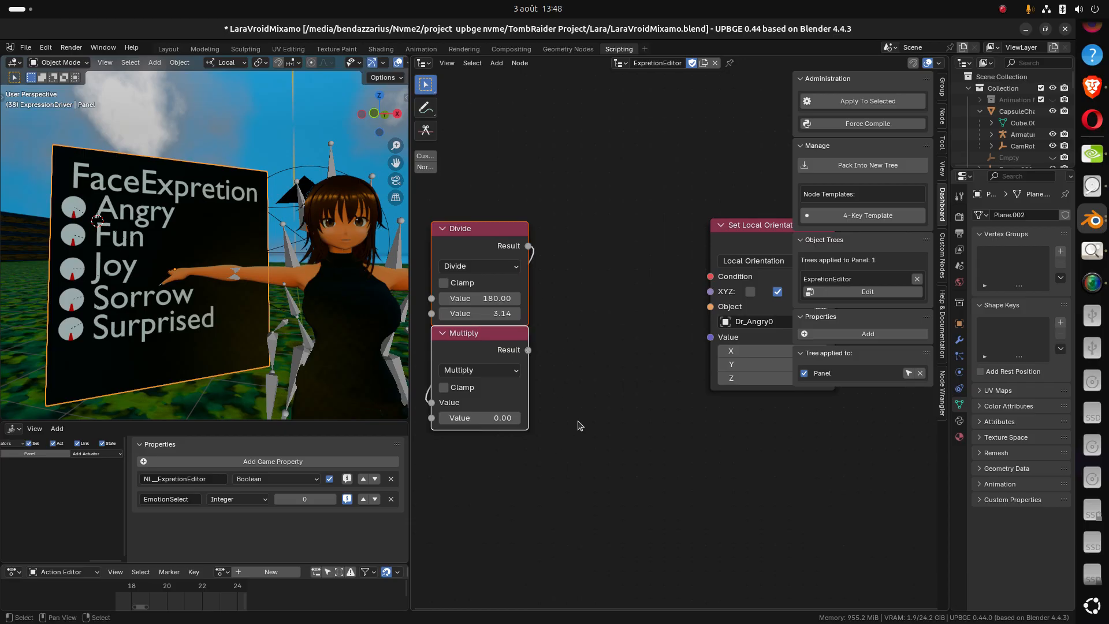
key(Home)
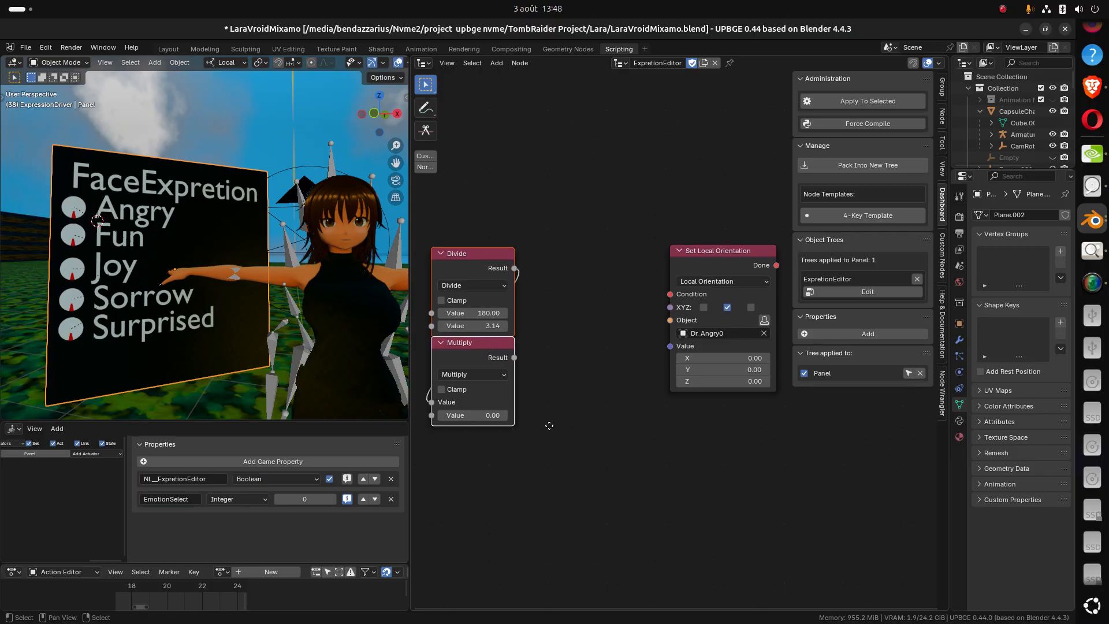
scroll(548, 430, up, 1)
key(shift+a)
mouse_move(550, 429)
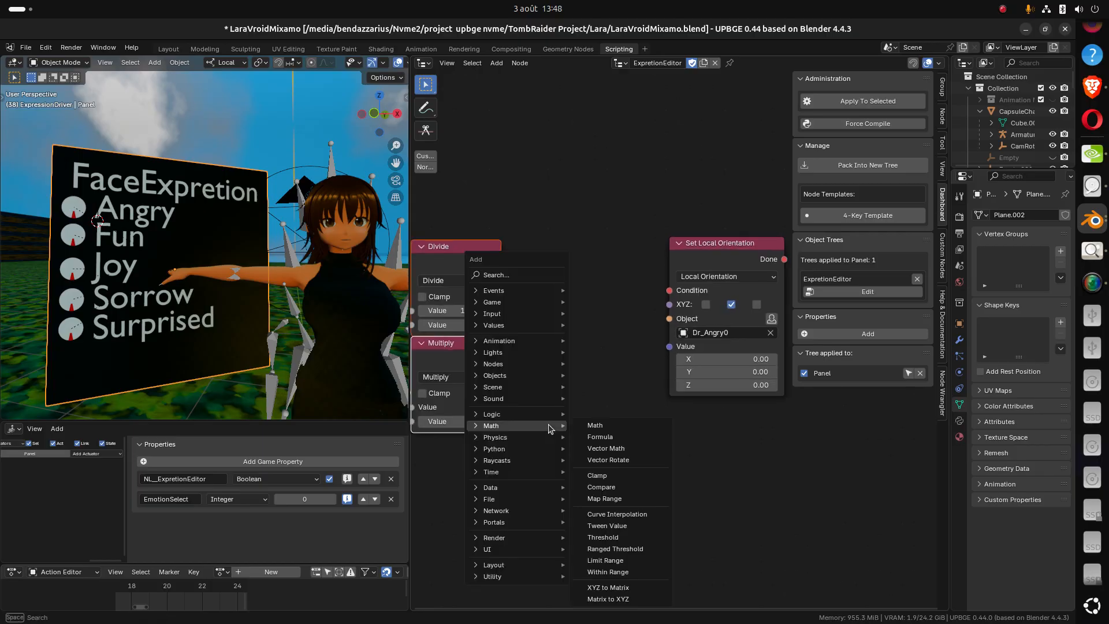
mouse_move(529, 330)
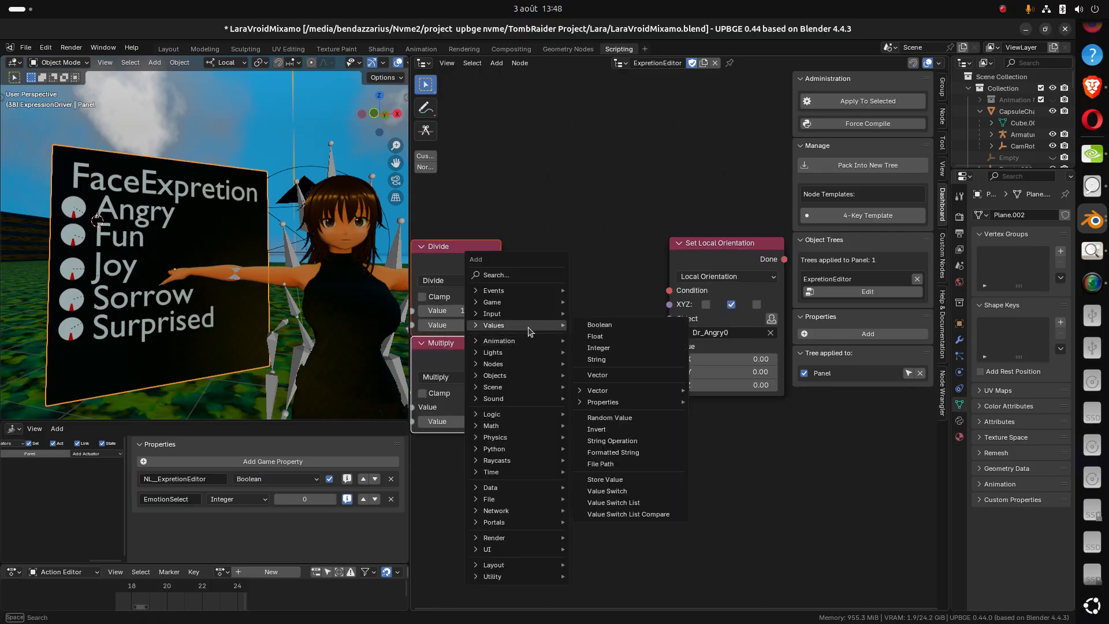
click(511, 275)
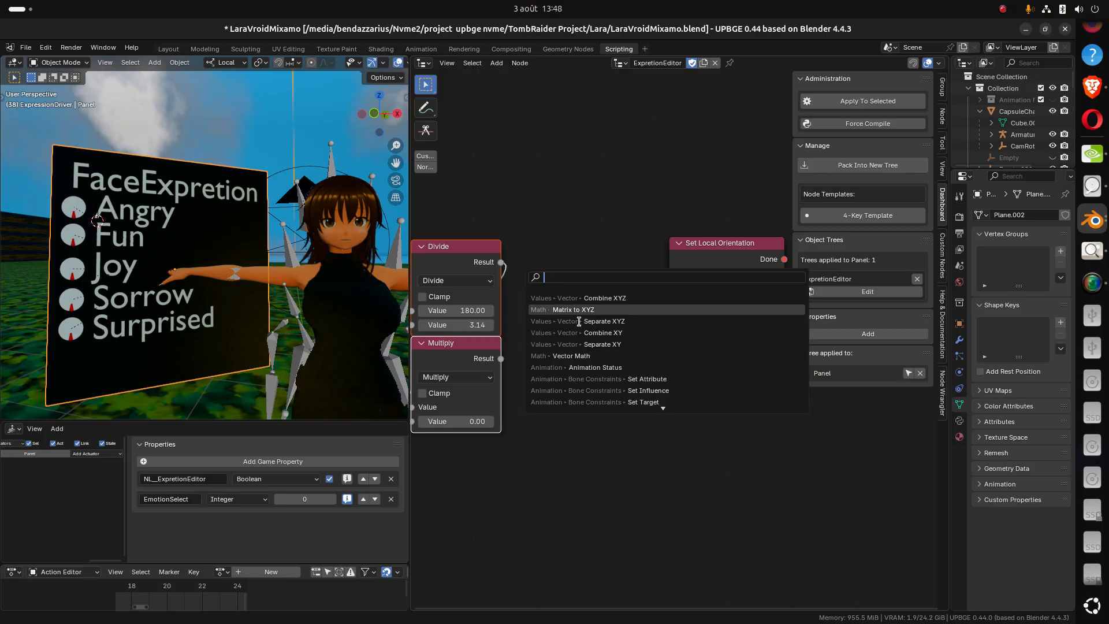
click(612, 333)
click(554, 362)
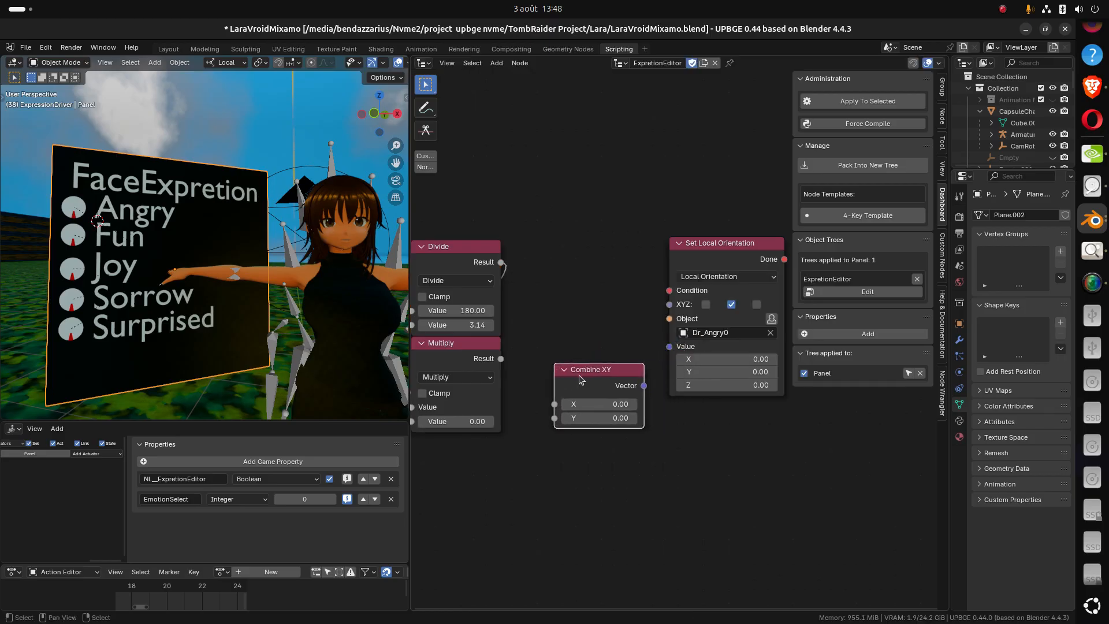
key(Delete)
Add a Combine XYZ node between the Multiply and Set Local Orientation nodes
key(shift+a)
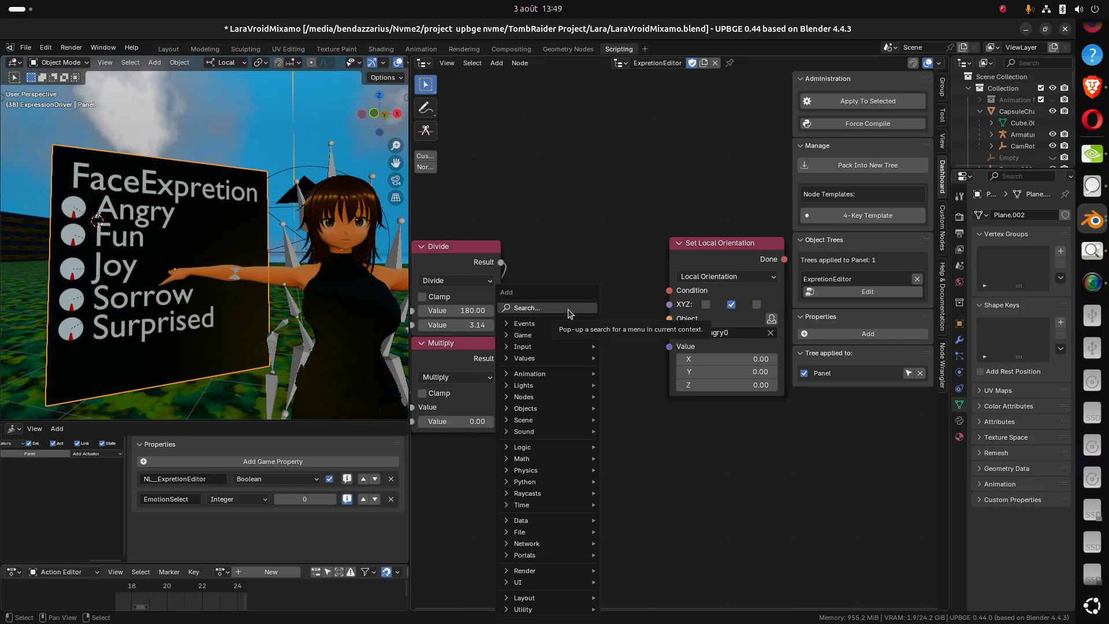
click(569, 310)
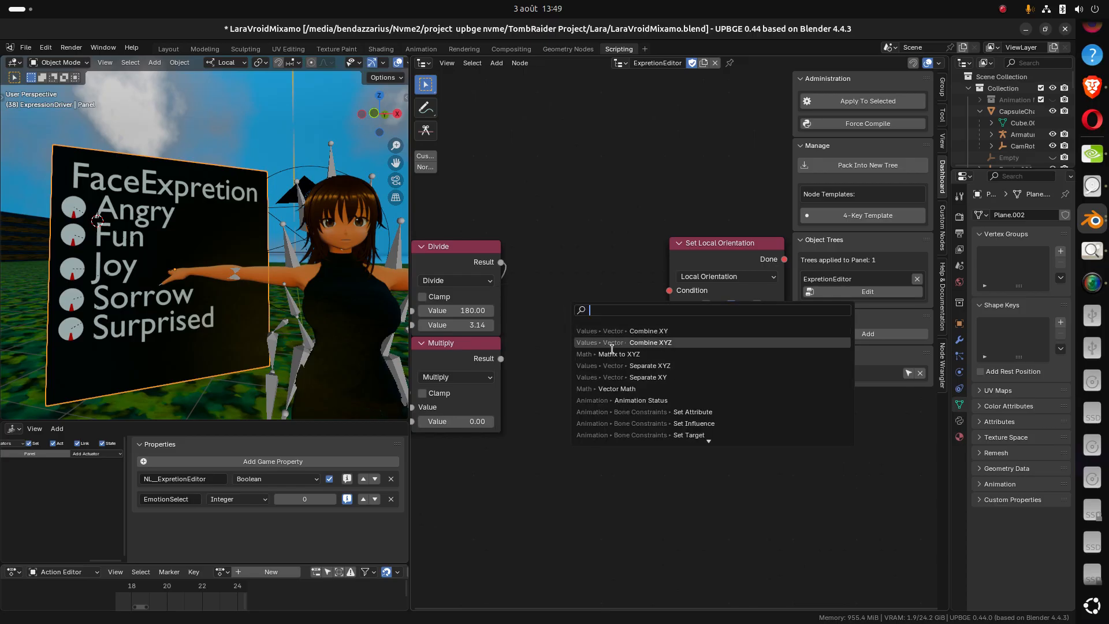
click(633, 342)
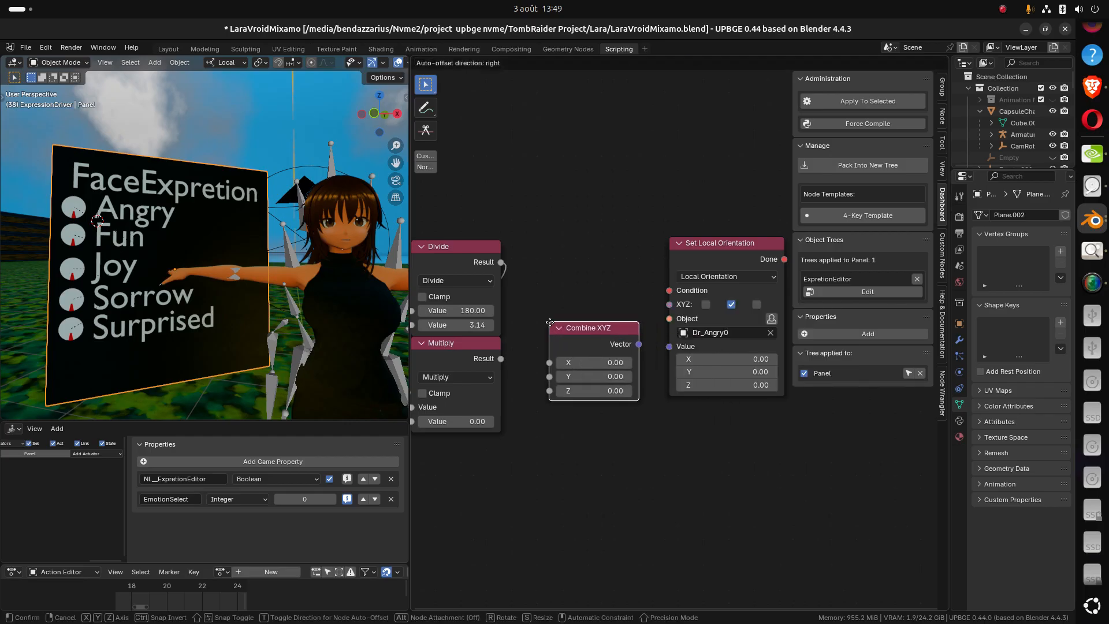
click(571, 355)
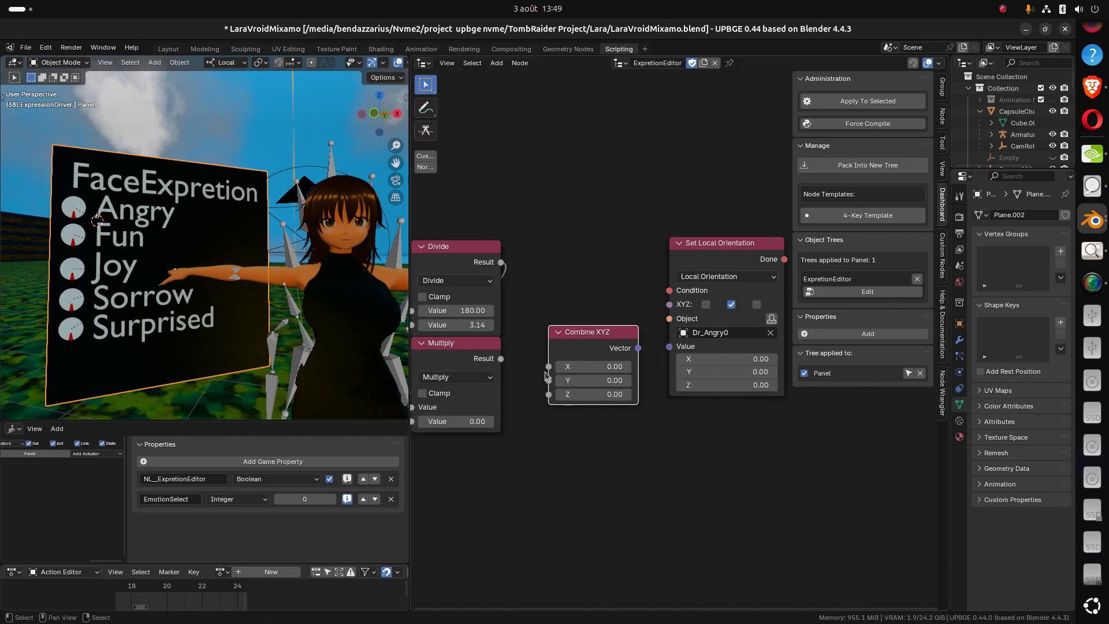
scroll(530, 393, up, 1)
scroll(530, 393, left, 1)
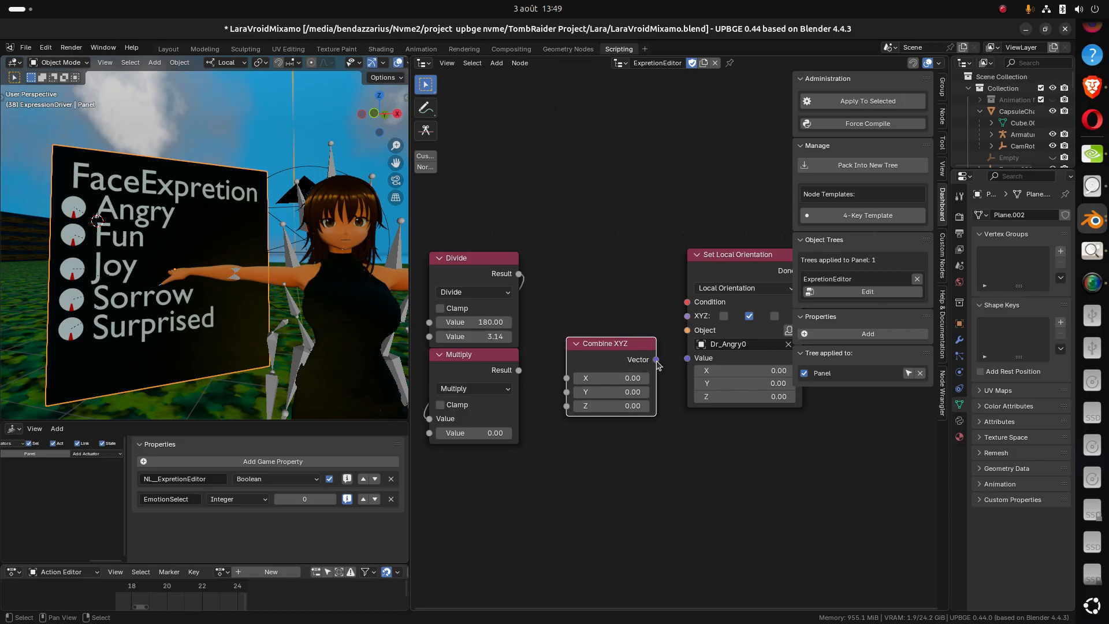
Link the Combine XYZ node's Vector output to the Value input of Set Local Orientation
drag(655, 359, 684, 362)
drag(624, 347, 636, 345)
middle_drag(646, 372, 602, 388)
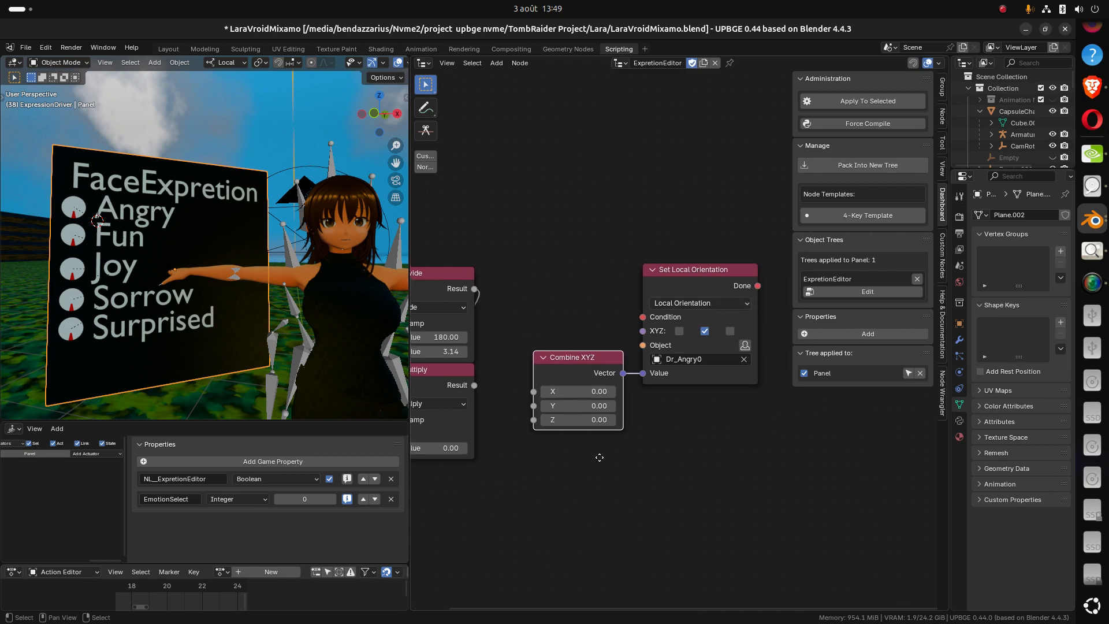
Link the Multiply node's Result to the Y input of the Combine XYZ node
middle_drag(532, 427, 602, 409)
drag(543, 367, 597, 397)
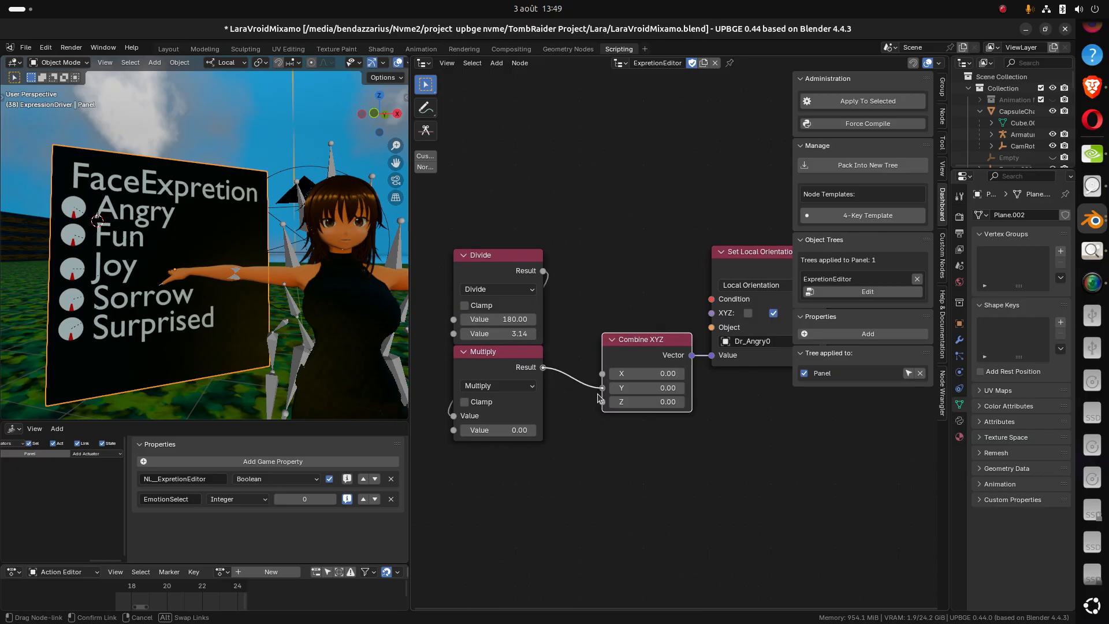
drag(597, 397, 598, 398)
middle_drag(483, 497, 579, 469)
scroll(565, 456, down, 1)
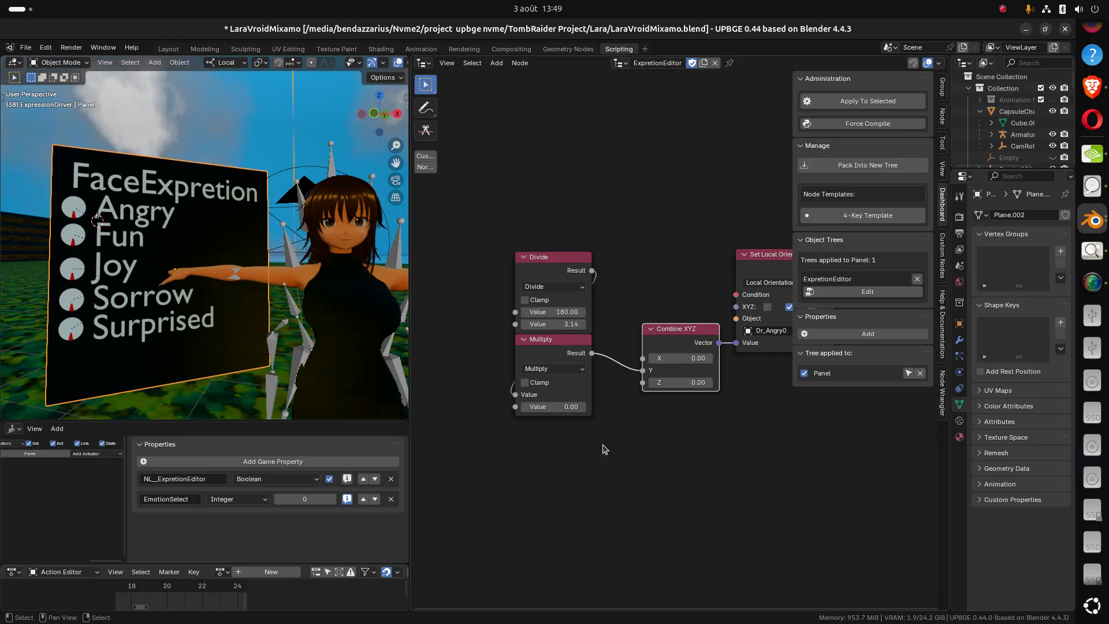
Duplicate the Divide, Multiply, Combine XYZ and Set Local Orientation nodes and place the copy straight below the originals
middle_drag(657, 415, 597, 420)
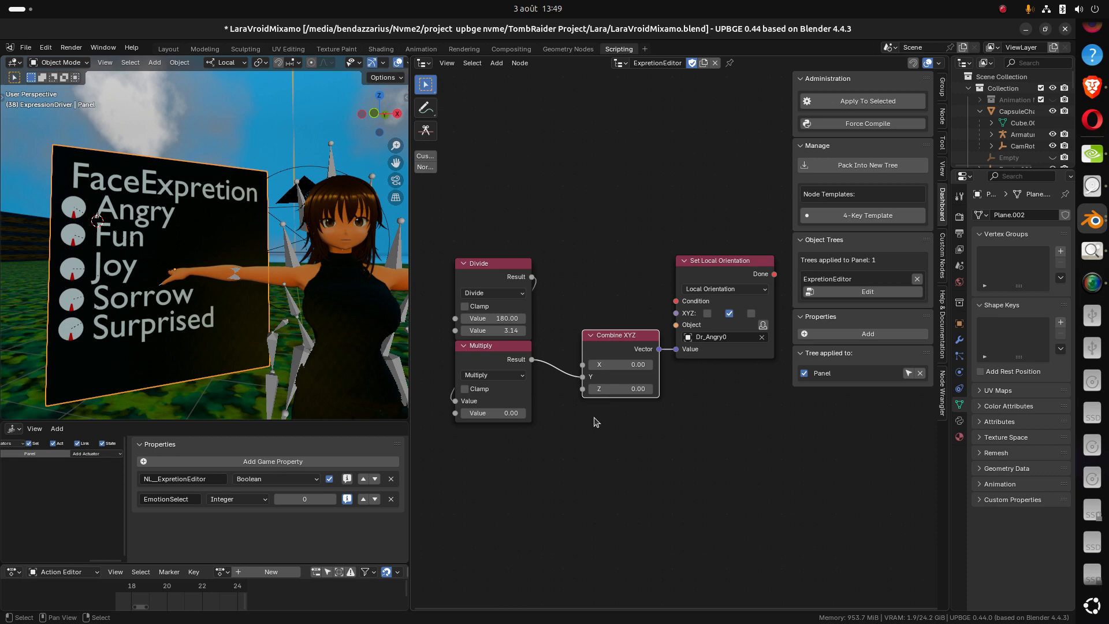
scroll(603, 415, down, 3)
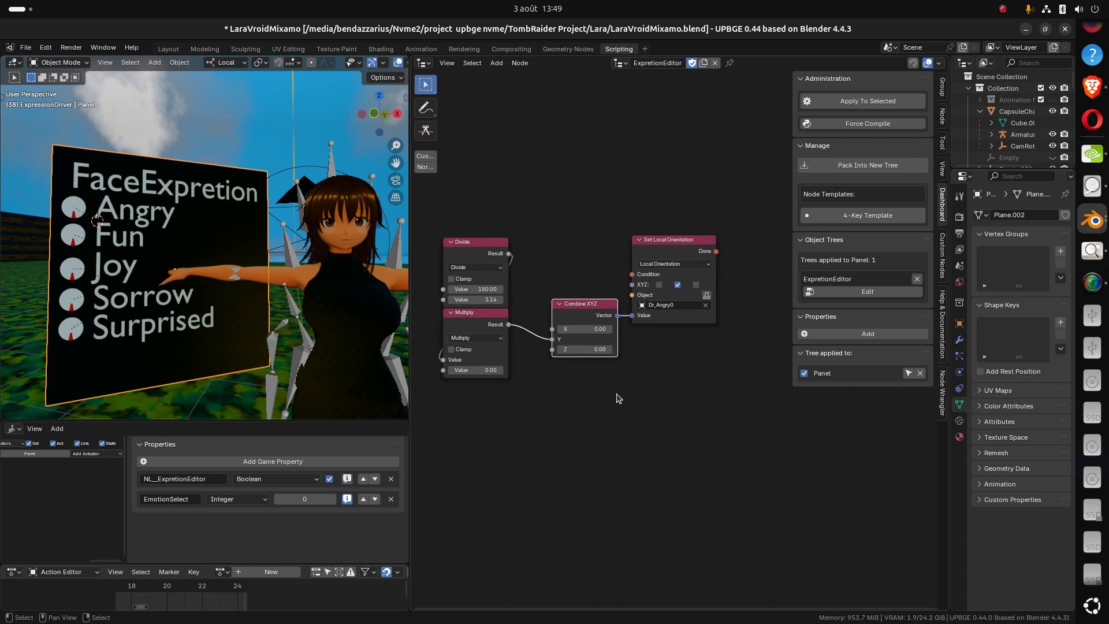
scroll(635, 416, down, 1)
shift+drag(681, 436, 511, 226)
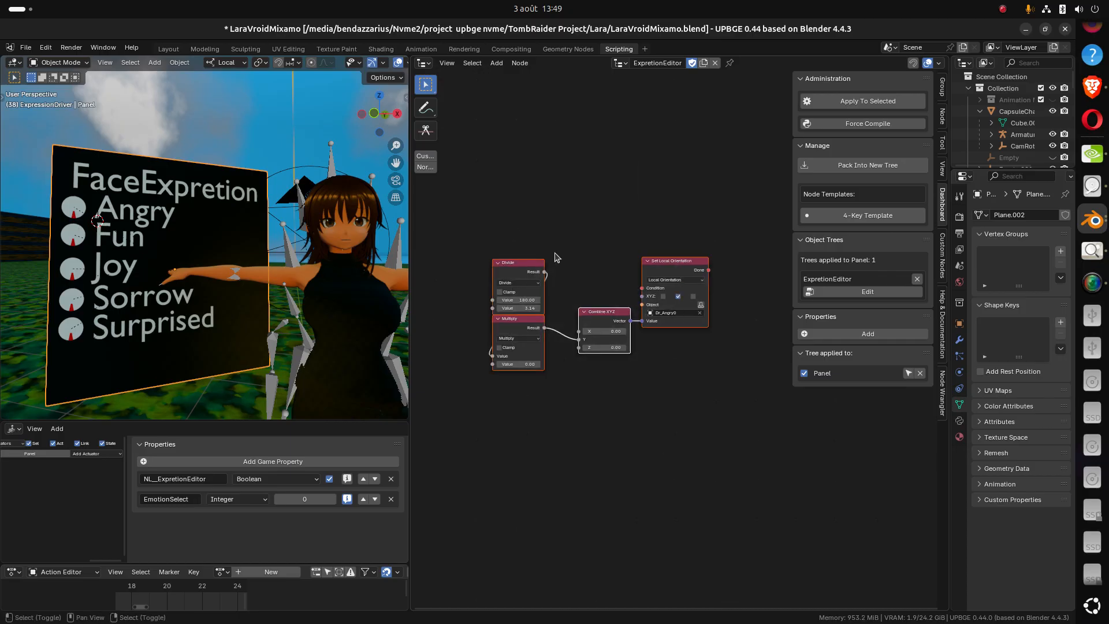
key(shift+d)
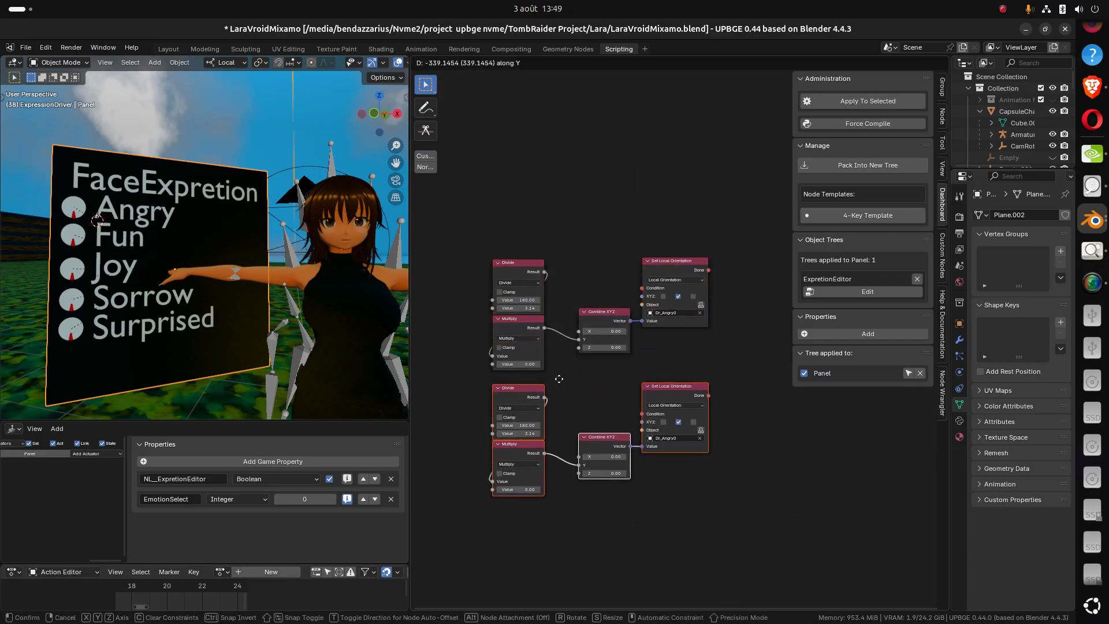
click(558, 381)
Set the target object of the duplicated Set Local Orientation node to Dr_Fun1
scroll(593, 436, up, 3)
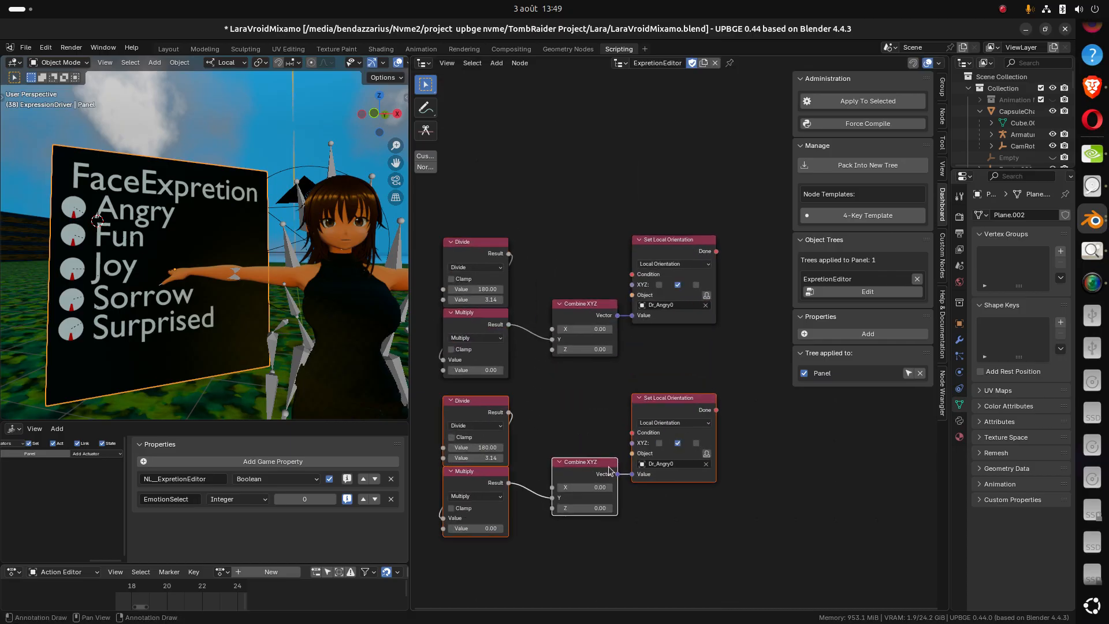
click(648, 455)
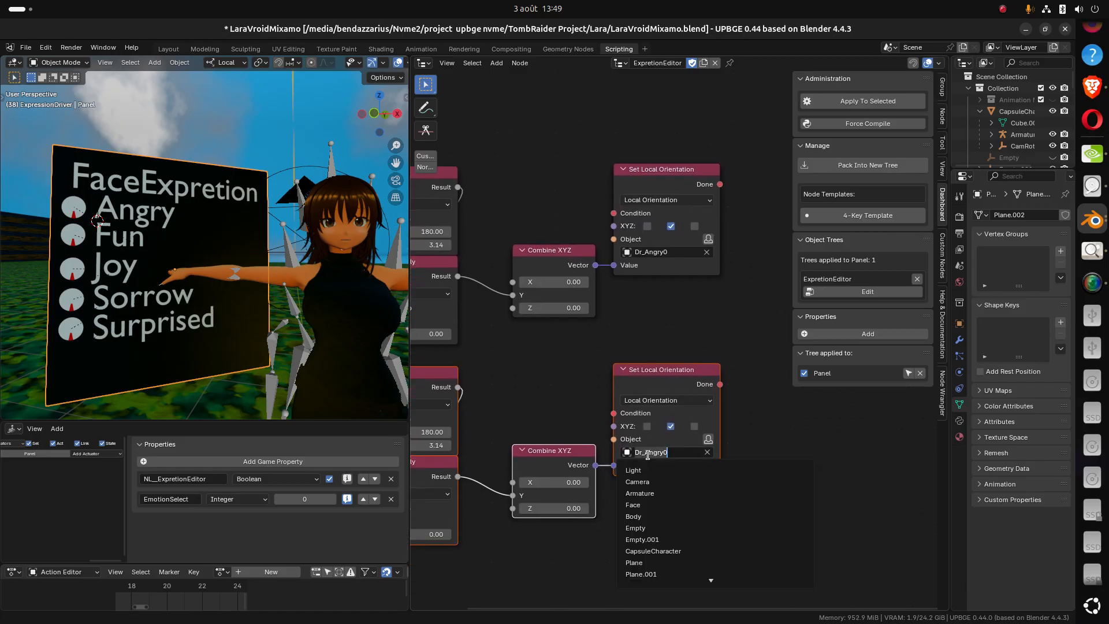
text(dr)
click(657, 470)
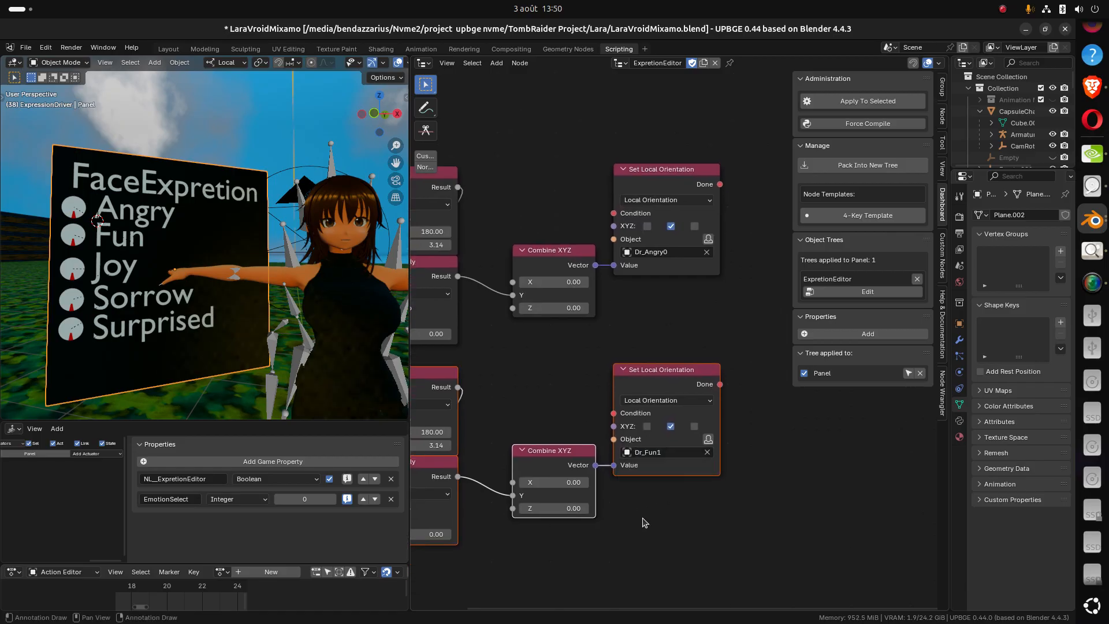
Duplicate the Dr_Fun1 node chain and place the new copy straight below it as a third chain
scroll(658, 474, down, 3)
drag(692, 493, 489, 316)
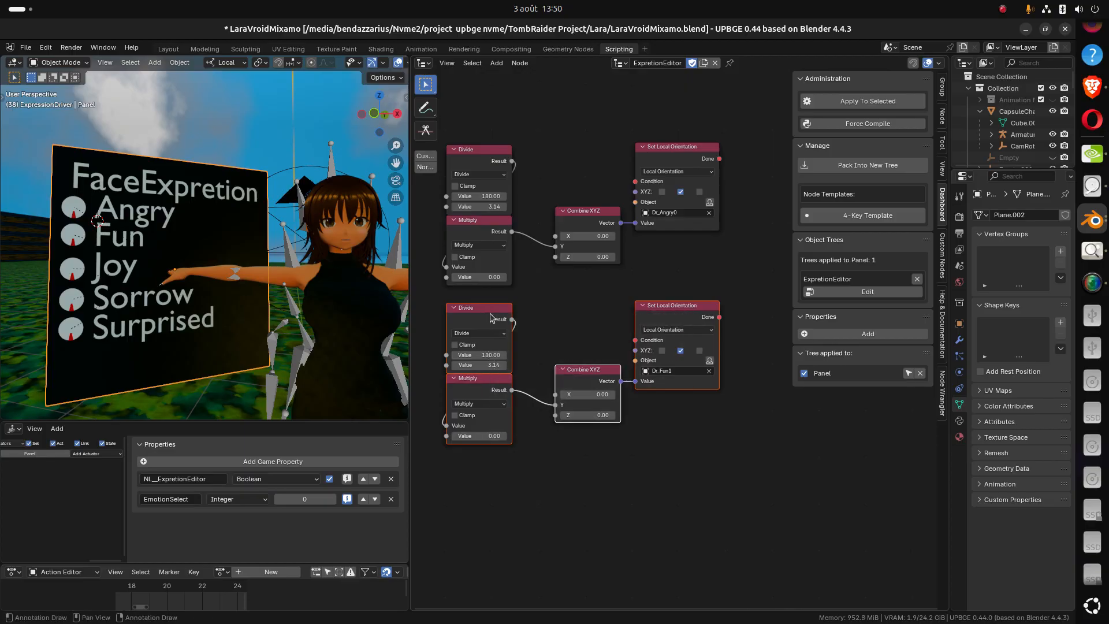
key(g)
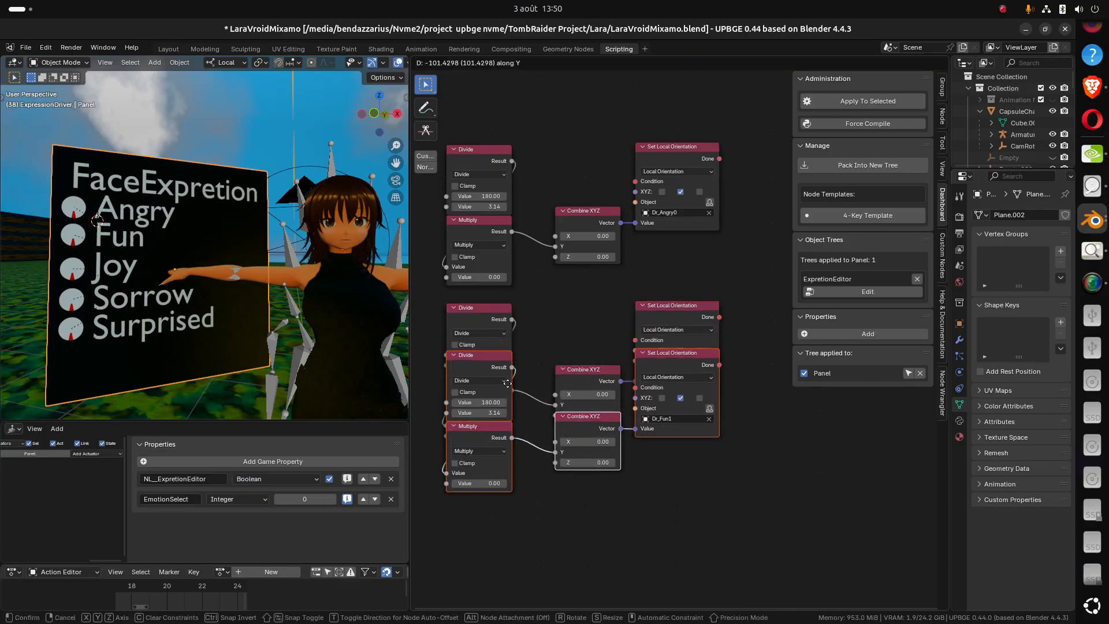
click(513, 473)
middle_drag(521, 495, 522, 408)
Set the target object of the third chain's Set Local Orientation node to Dr_Joy2
middle_drag(648, 467, 629, 424)
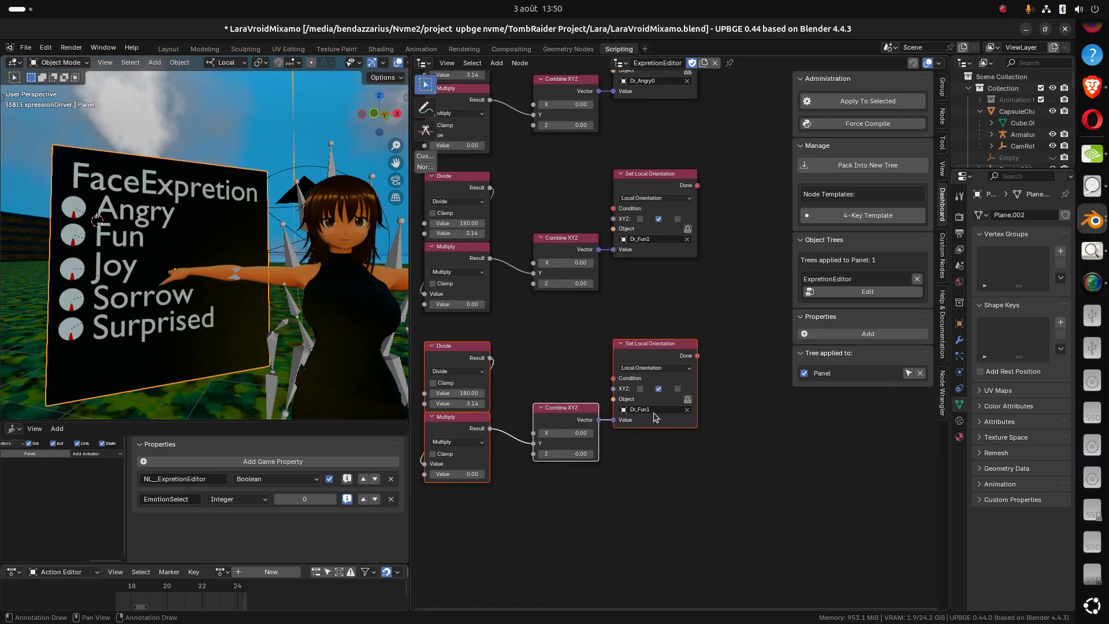
click(653, 410)
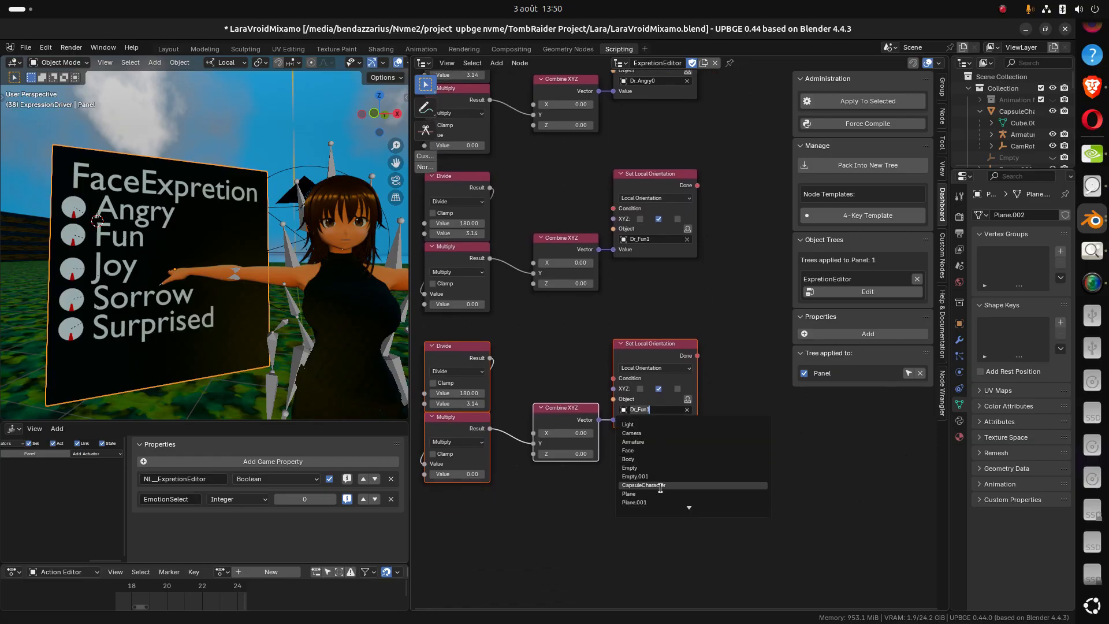
text(dr)
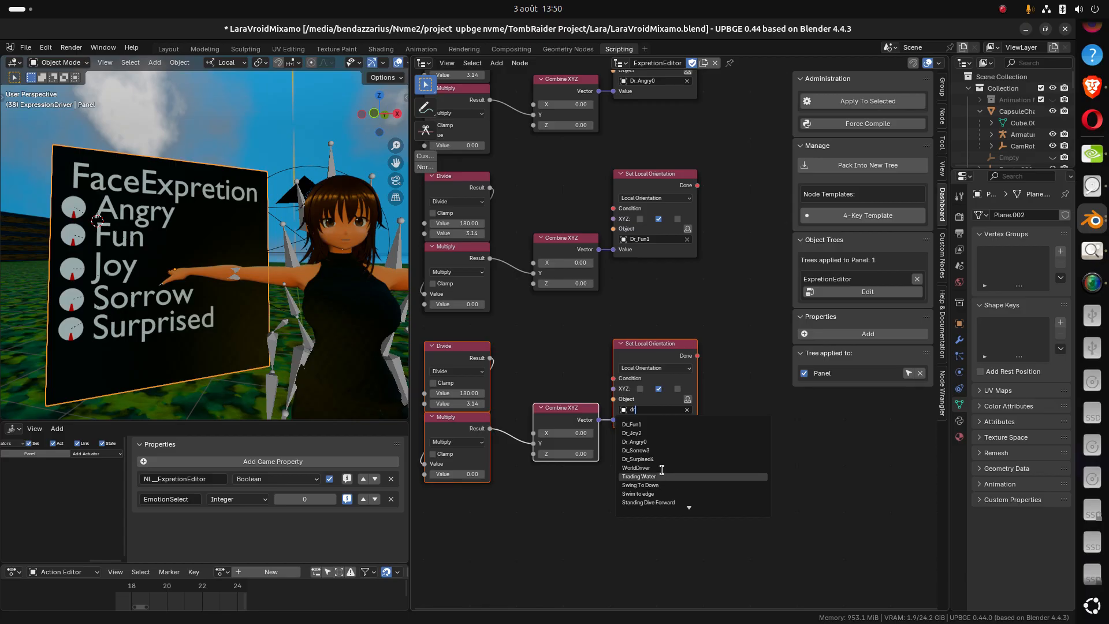
click(652, 433)
Duplicate the Dr_Joy2 node chain and place the copy straight below it as a fourth chain
scroll(645, 462, down, 2)
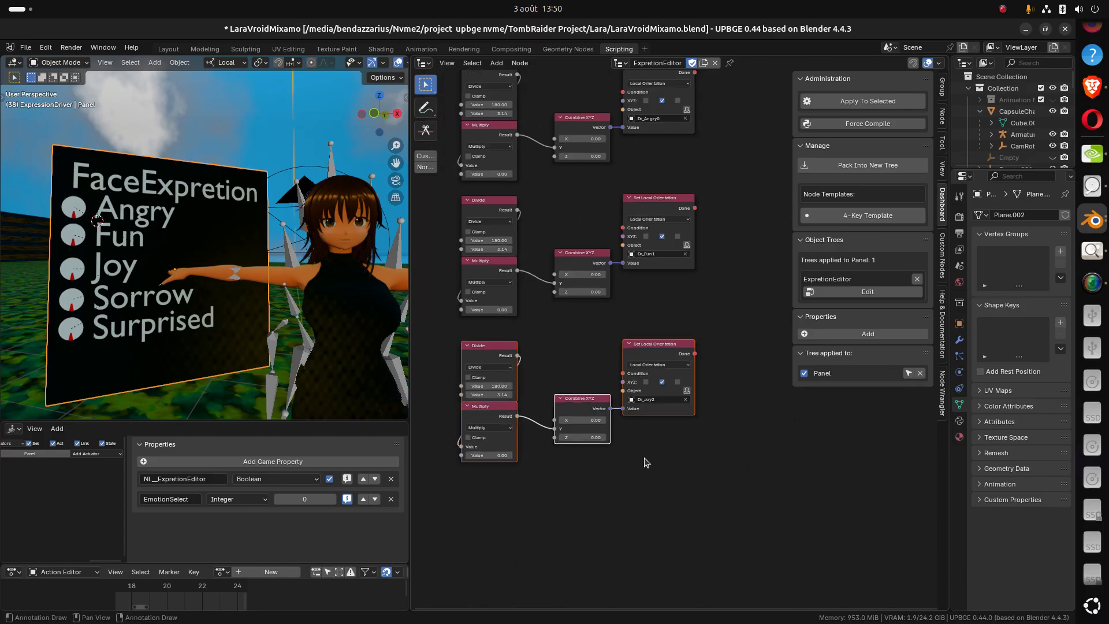
scroll(644, 459, up, 3)
scroll(622, 512, down, 1)
middle_drag(621, 484, 638, 414)
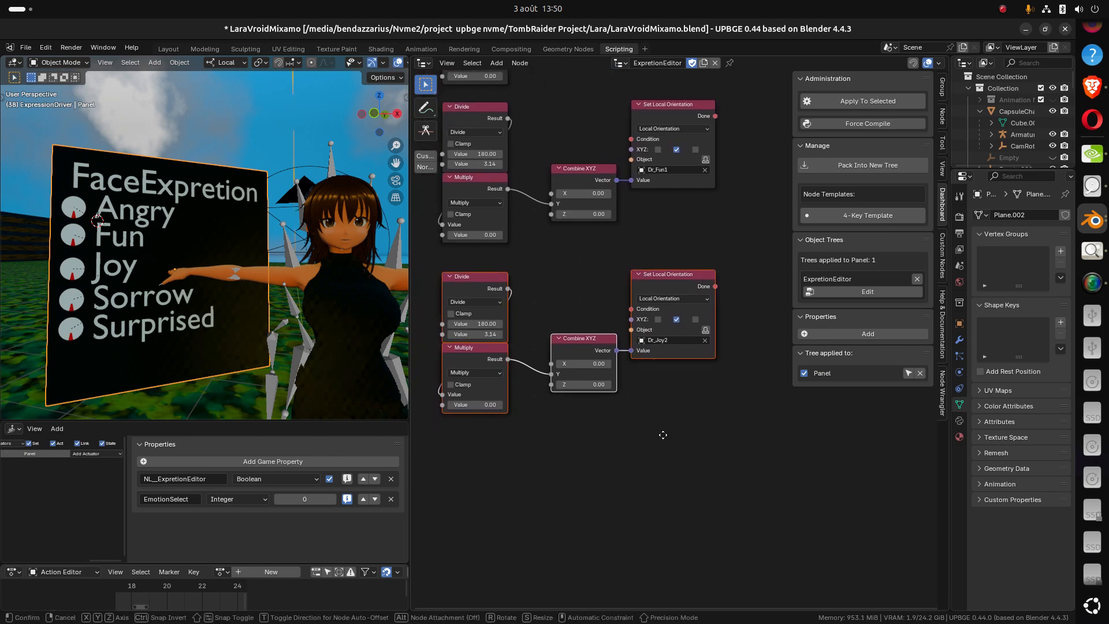
key(g)
key(y)
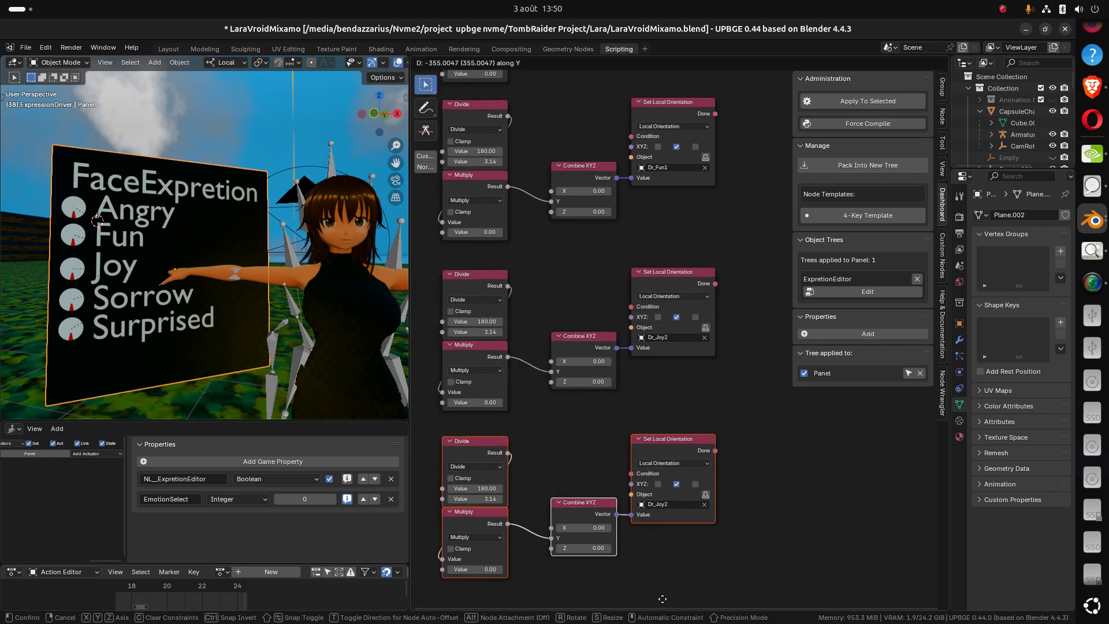
click(663, 597)
Set the target object of the fourth chain's Set Local Orientation node to Dr_Sorrow3
middle_drag(680, 520, 671, 478)
click(673, 461)
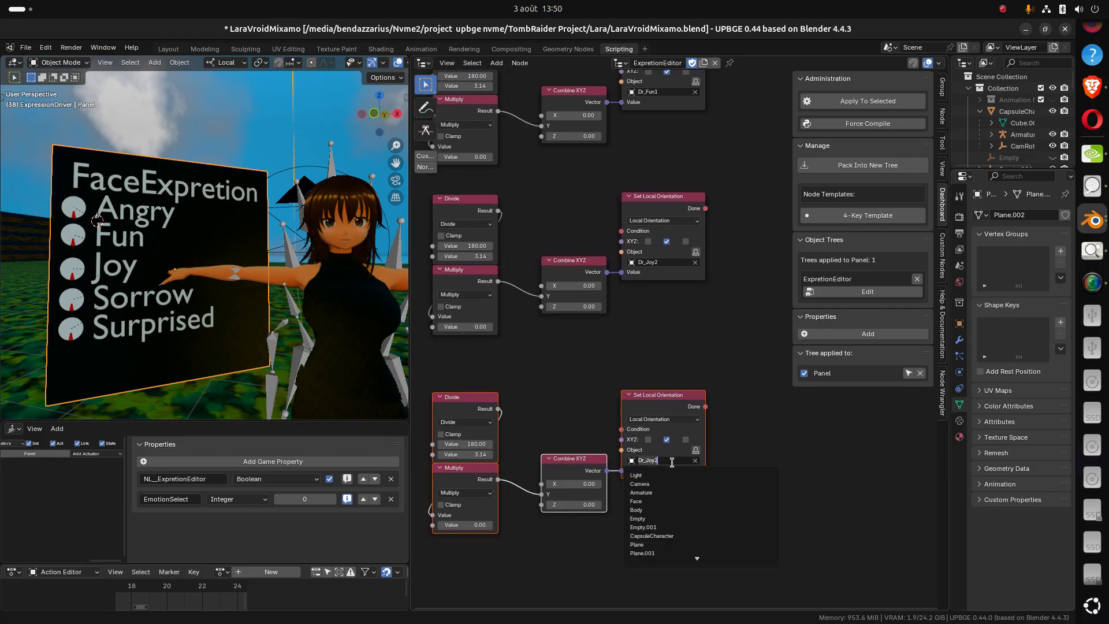
key(BackSpace)
key(BackSpace)
key(BackSpace)
key(BackSpace)
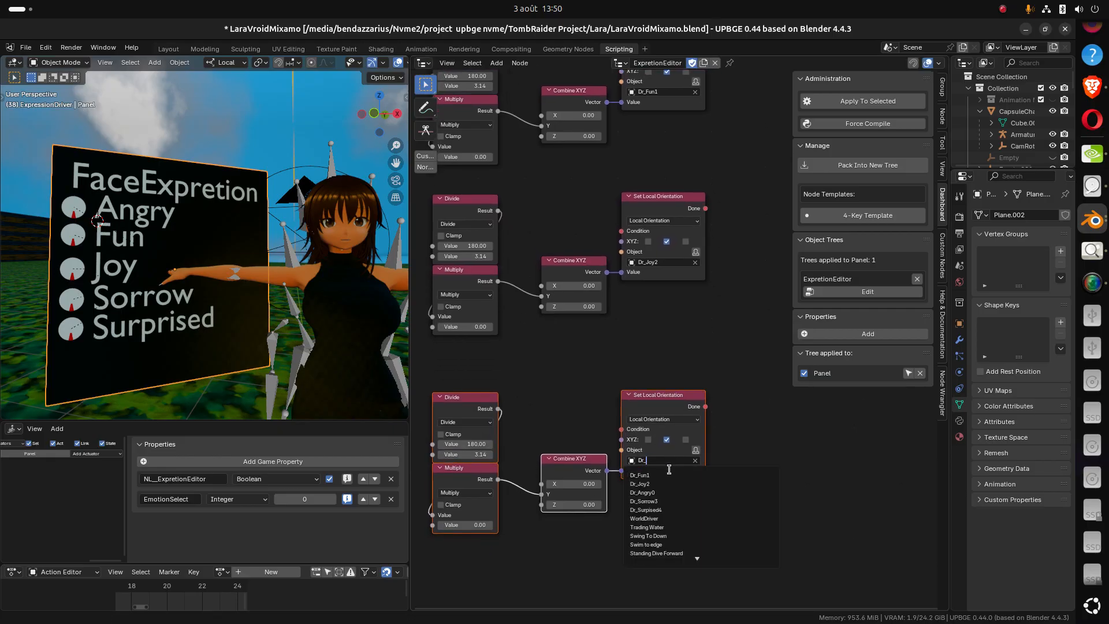
click(675, 500)
Duplicate the Dr_Sorrow3 node chain and place the copy straight below it as a fifth chain
scroll(677, 508, down, 1)
scroll(677, 508, down, 2)
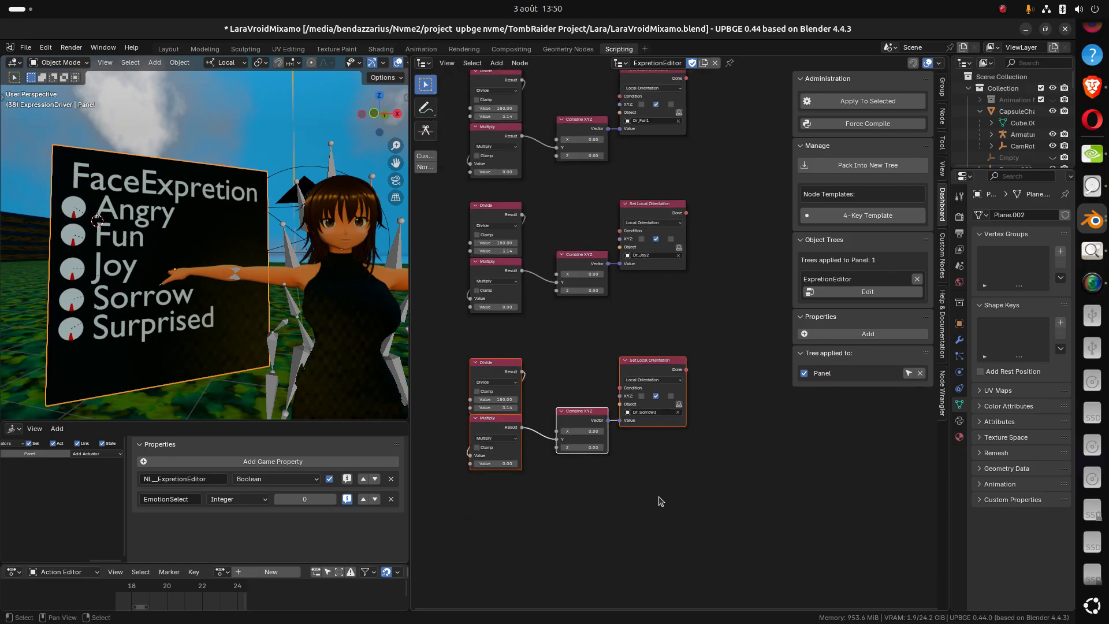
drag(660, 497, 511, 360)
key(shift+d)
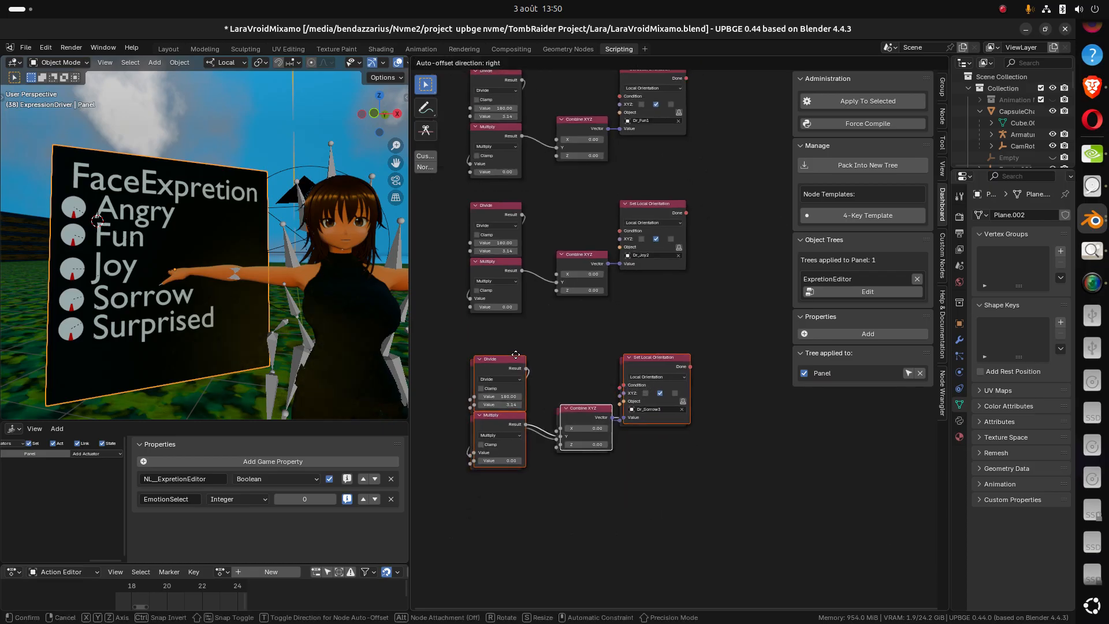
key(y)
click(566, 478)
Set the target object of the fifth chain's Set Local Orientation node to Dr_Surpised4
middle_drag(555, 473, 521, 425)
scroll(562, 477, up, 5)
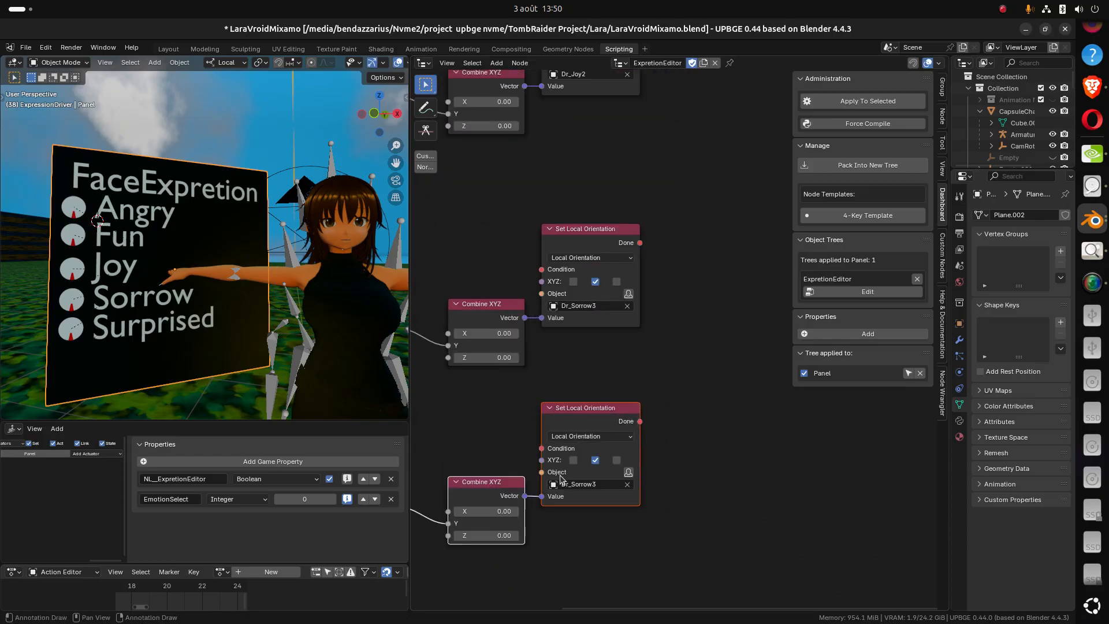
middle_drag(597, 486, 736, 406)
click(737, 405)
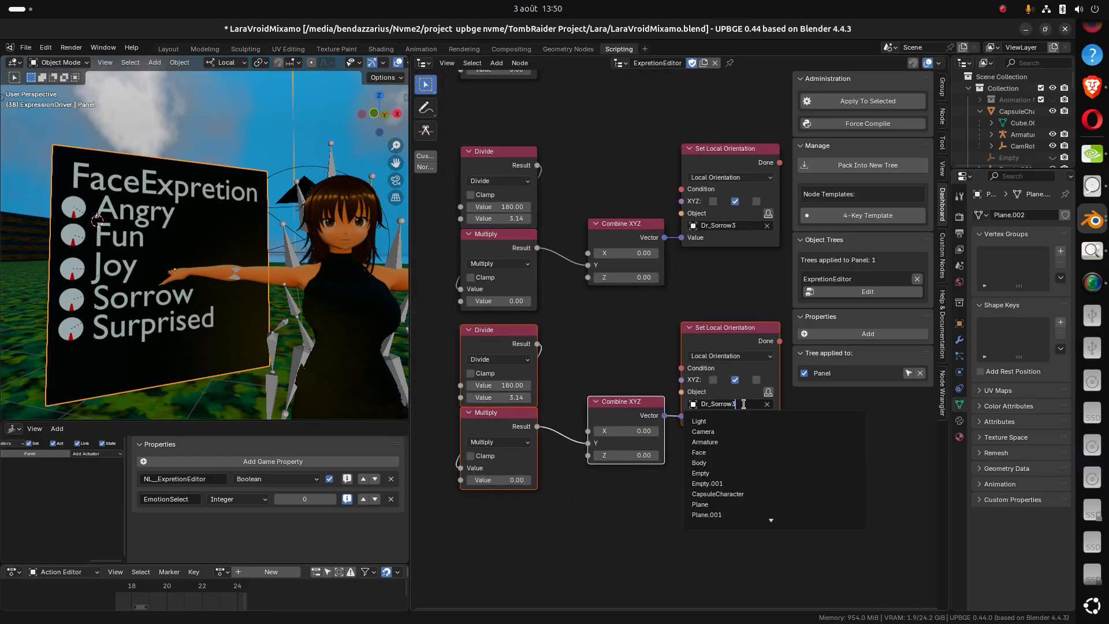
key(BackSpace)
key(BackSpace)
key(BackSpace)
key(BackSpace)
key(BackSpace)
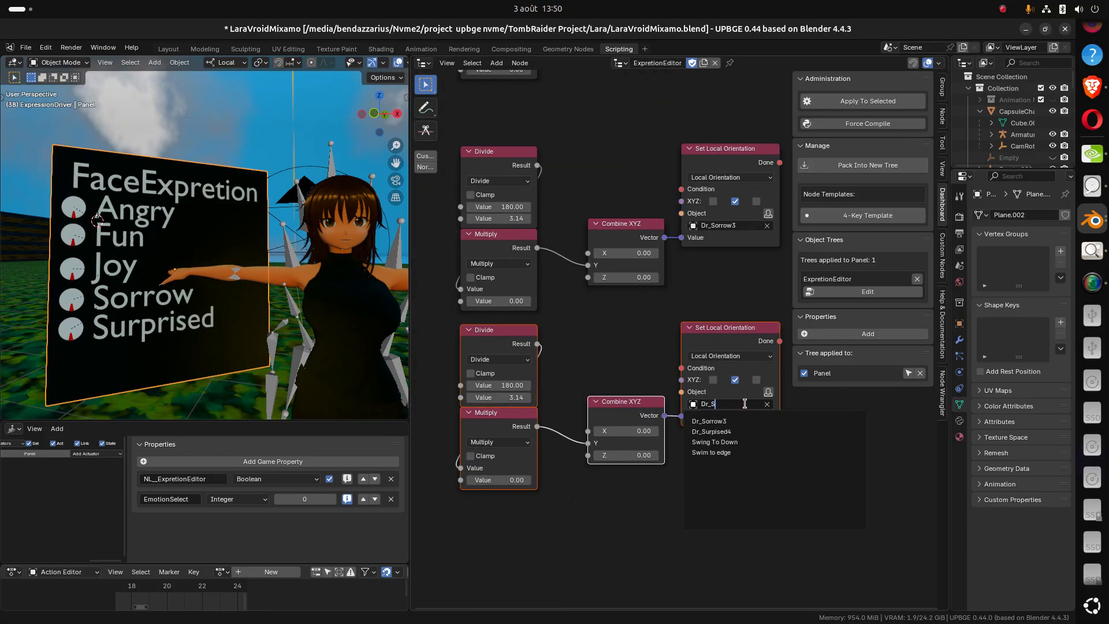
click(725, 456)
Try a Get Objects node in the empty area before the node chains and delete it
scroll(719, 441, down, 2)
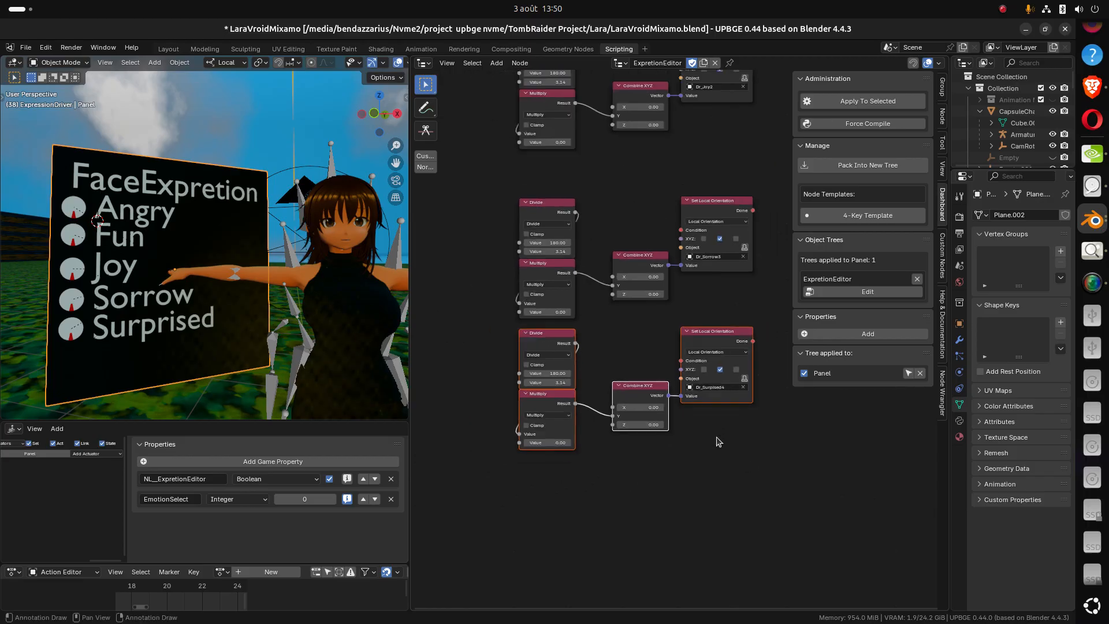
middle_drag(661, 335, 652, 468)
middle_drag(579, 399, 604, 443)
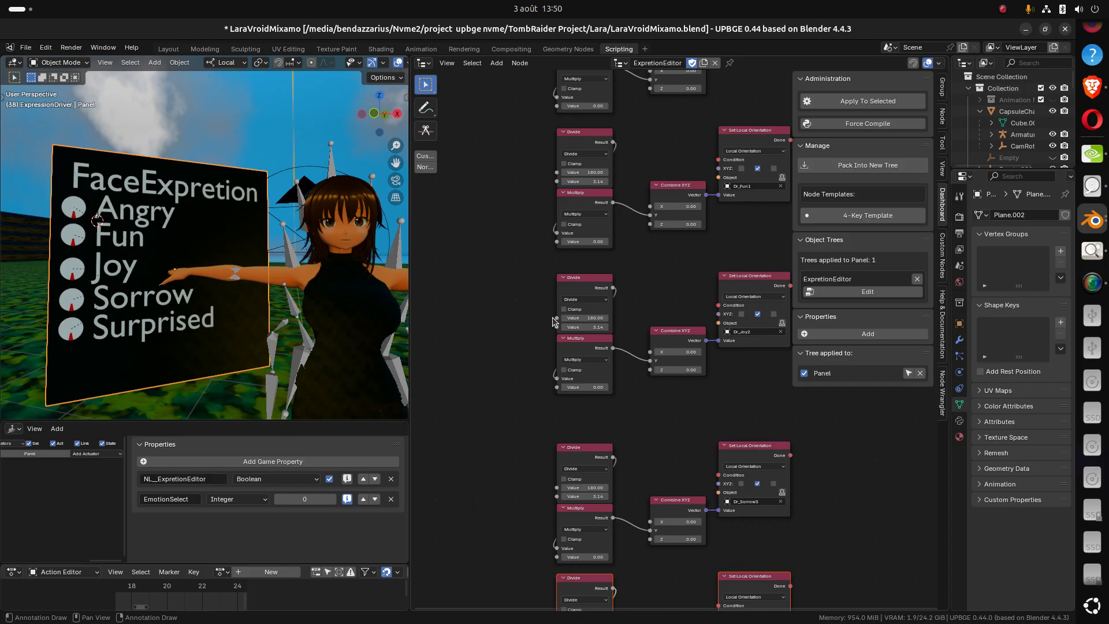
middle_drag(515, 329, 551, 489)
middle_drag(488, 317, 504, 355)
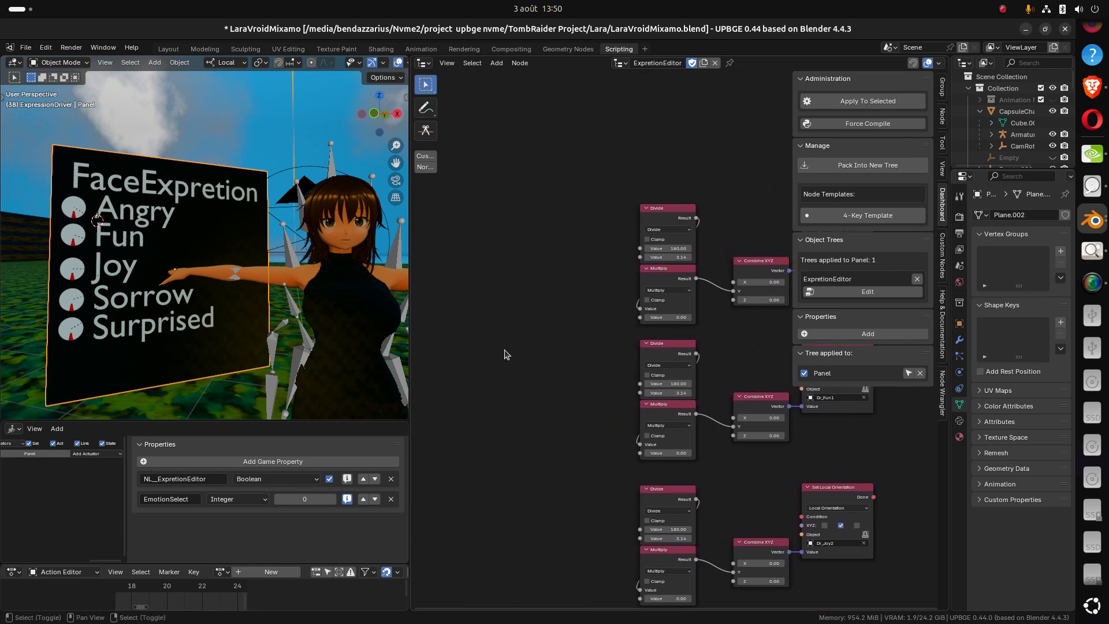
key(shift+a)
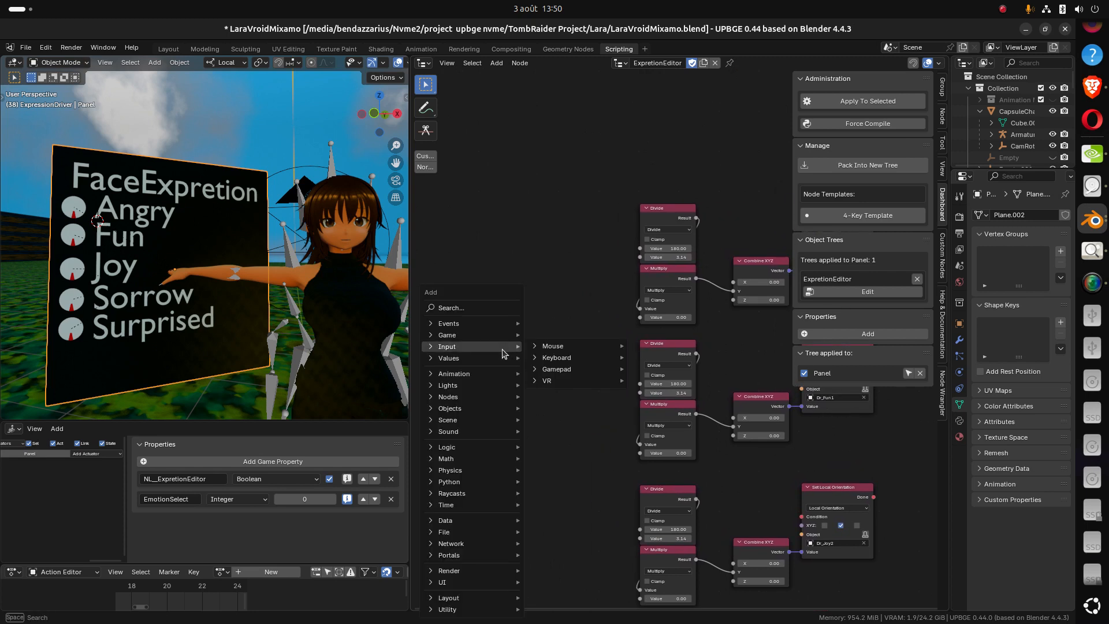
mouse_move(493, 365)
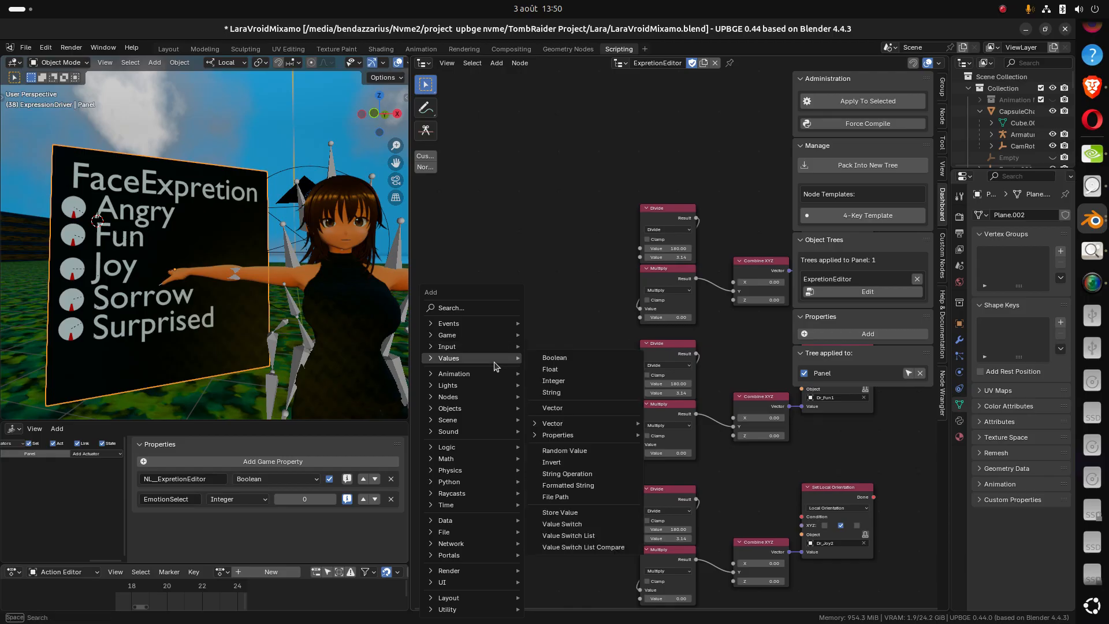
mouse_move(474, 416)
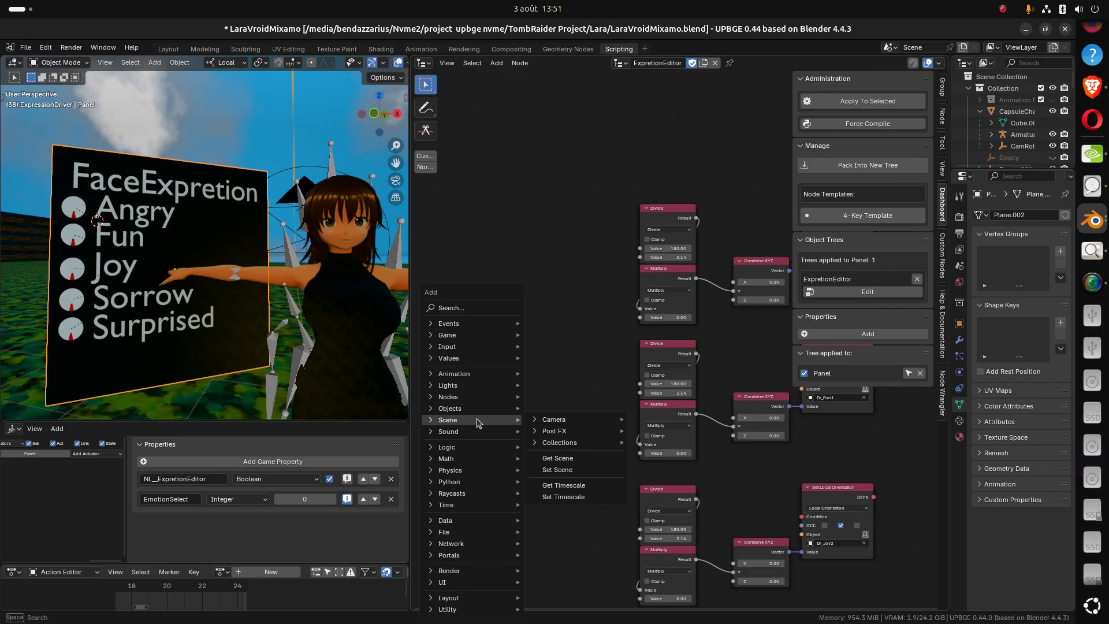
mouse_move(570, 443)
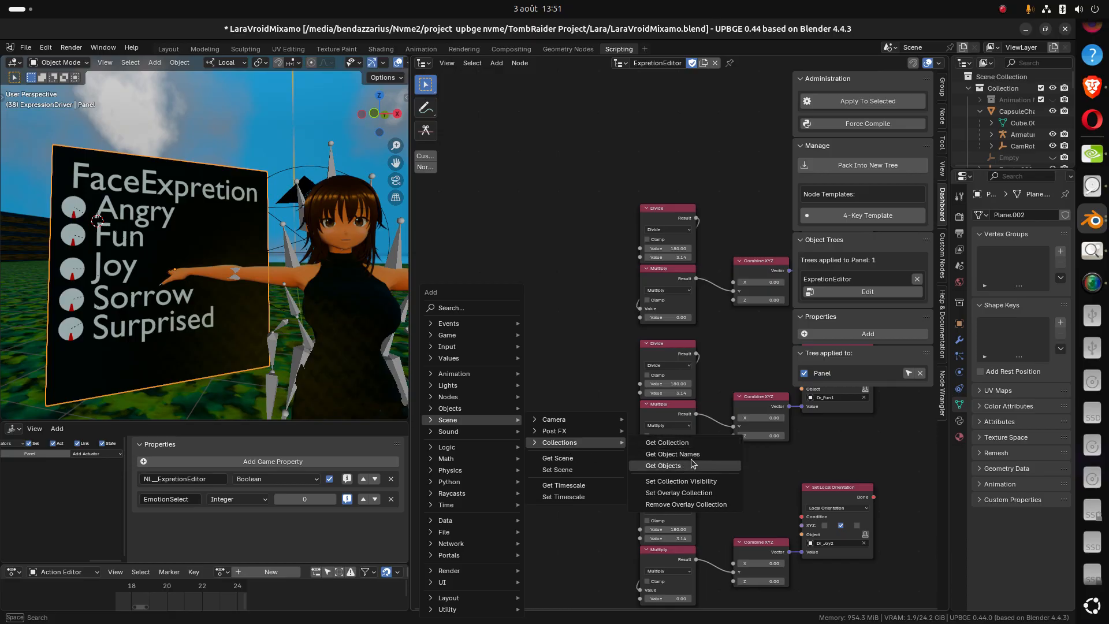
click(688, 466)
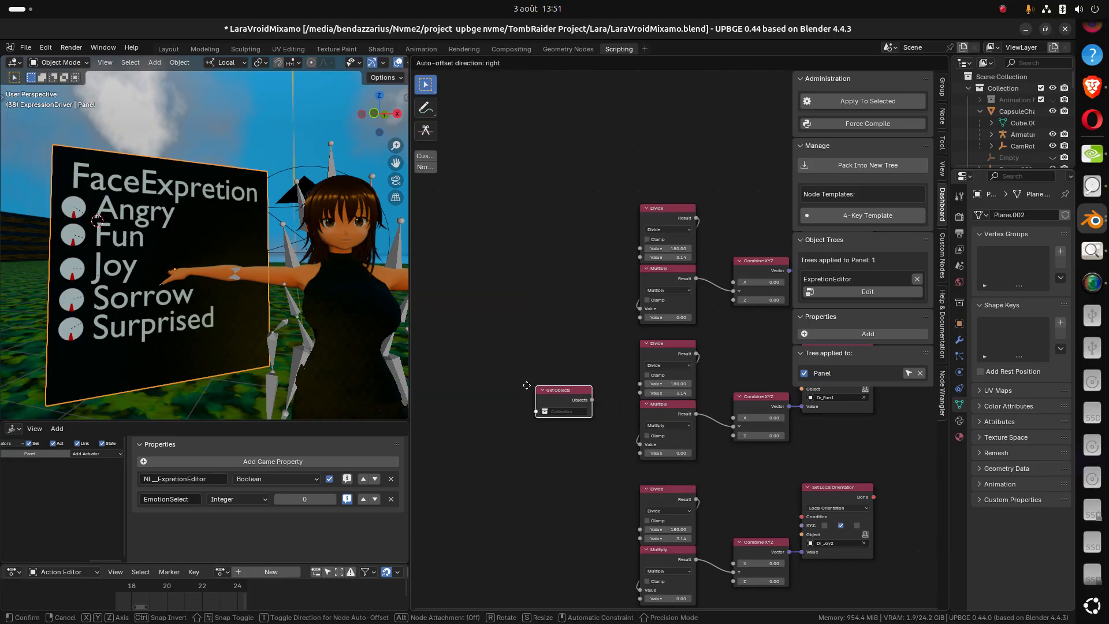
click(537, 404)
key(x)
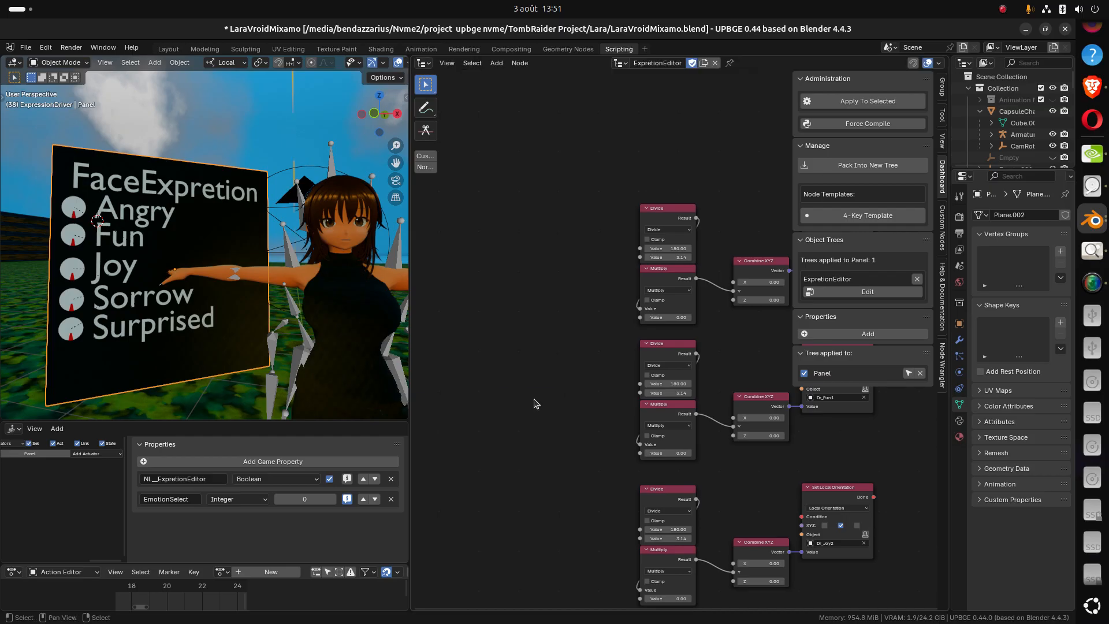
Try a Get Object Names node and a Get Collection node before the chains, removing each of them
key(shift+a)
mouse_move(537, 399)
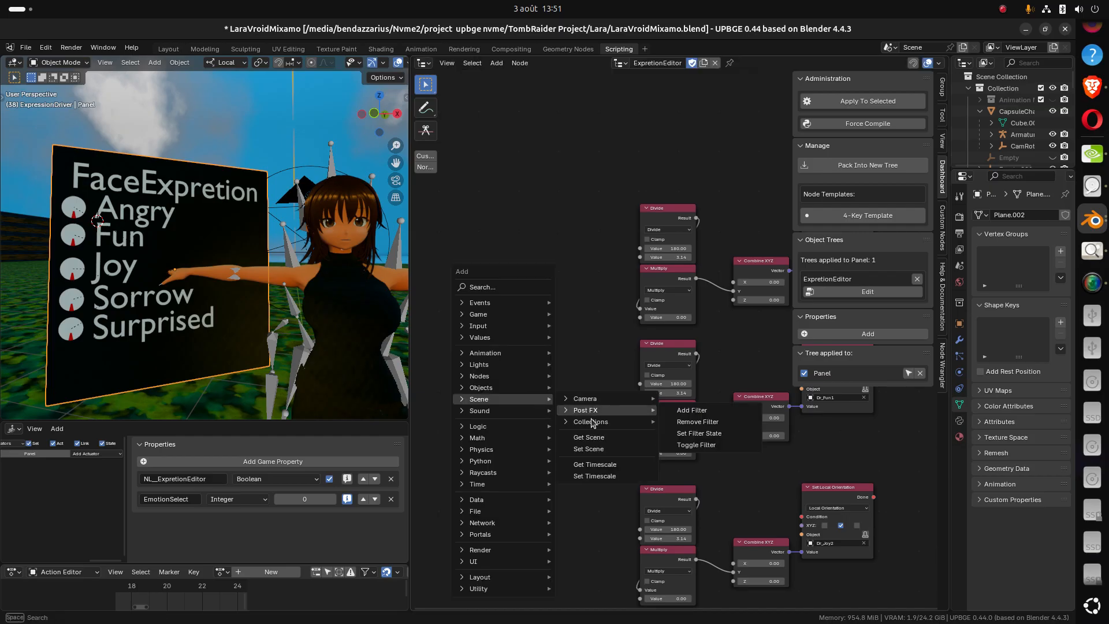
mouse_move(591, 421)
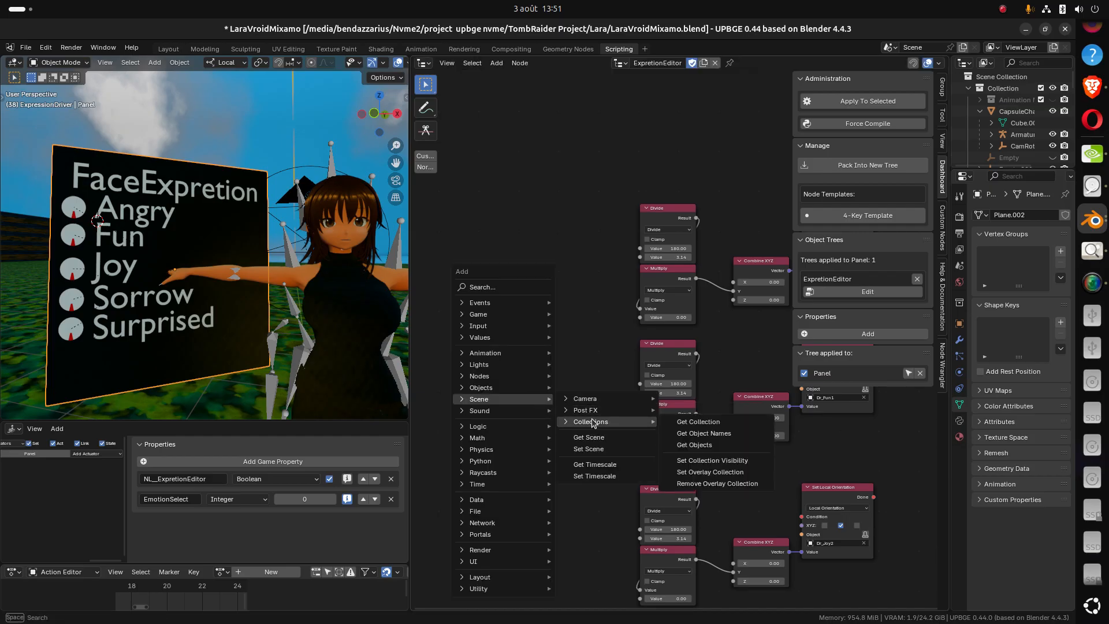
click(704, 434)
click(559, 410)
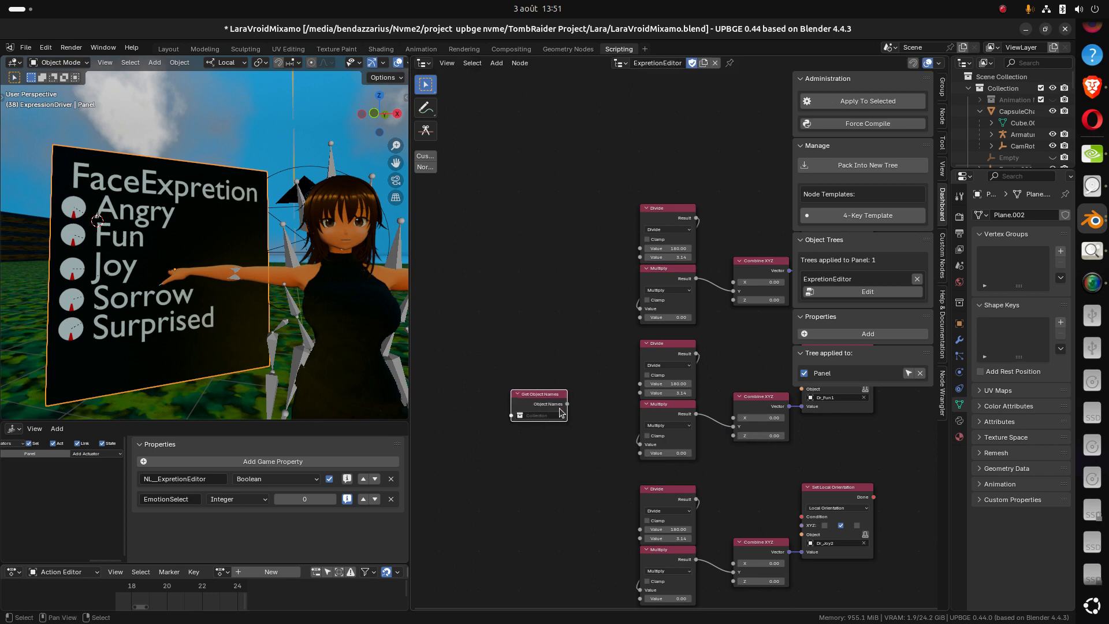
key(shift+a)
mouse_move(563, 401)
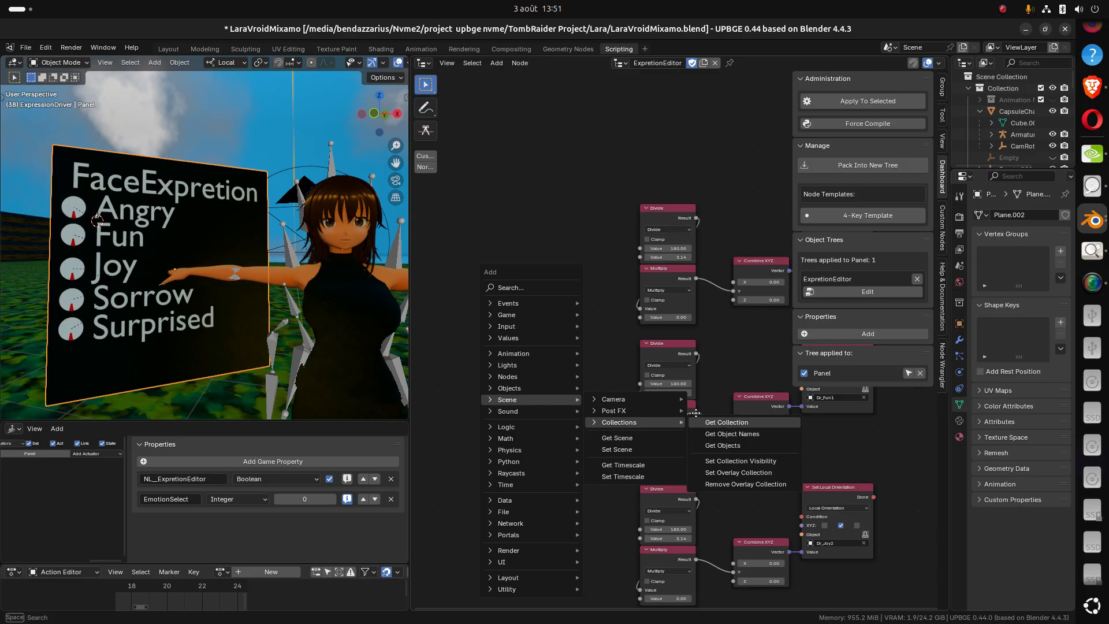
click(732, 423)
click(460, 355)
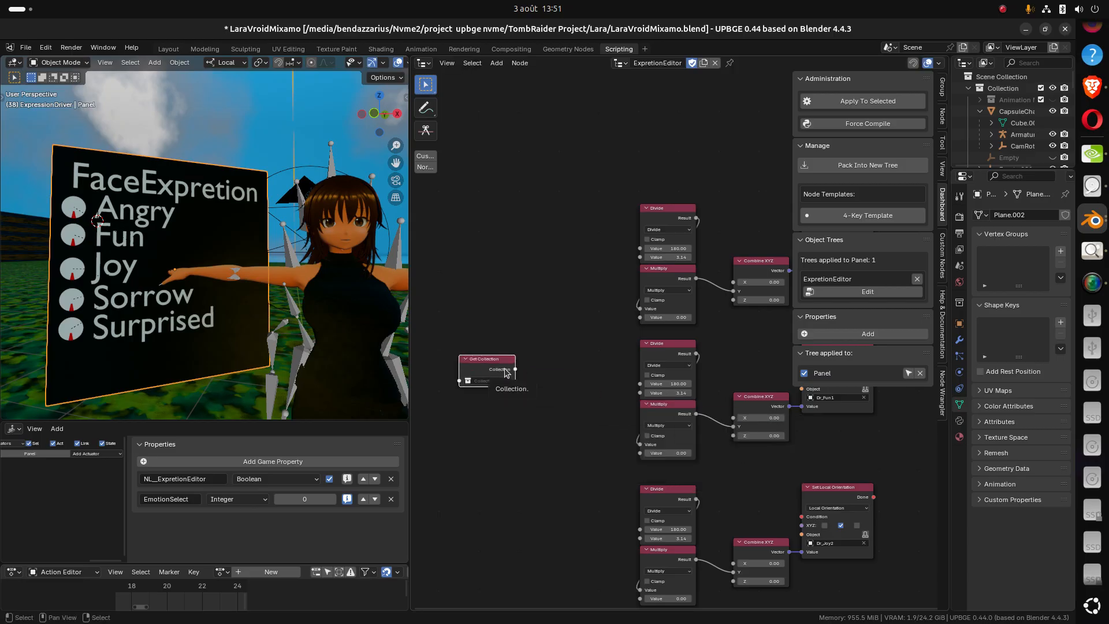
key(x)
Add a Get Objects node before the Divide nodes and set its collection to ExpressionPanel
key(shift+a)
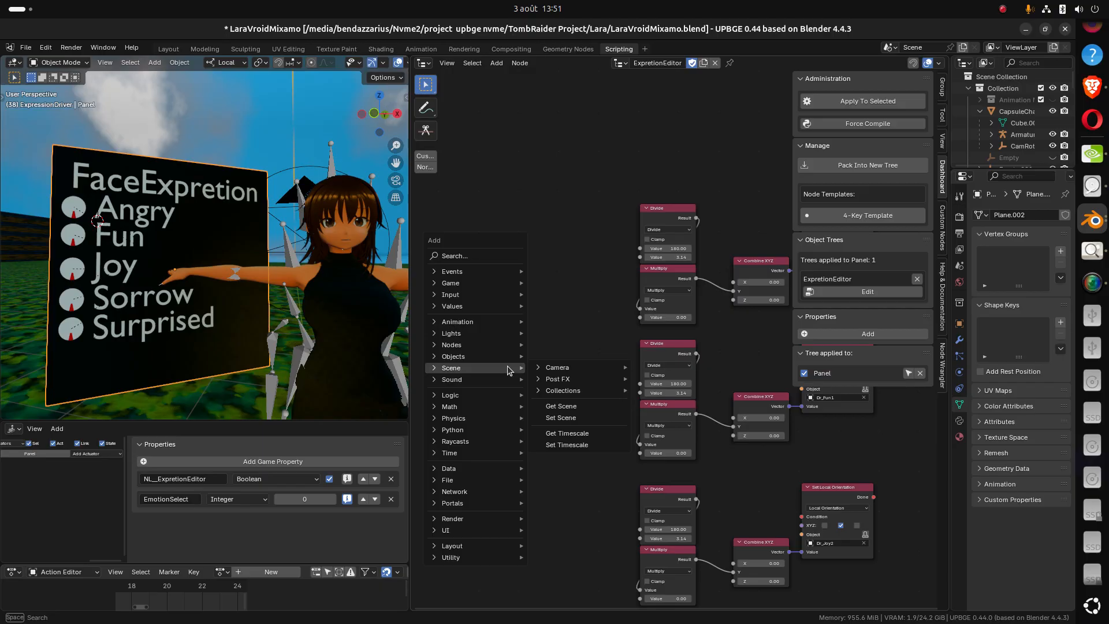
mouse_move(565, 396)
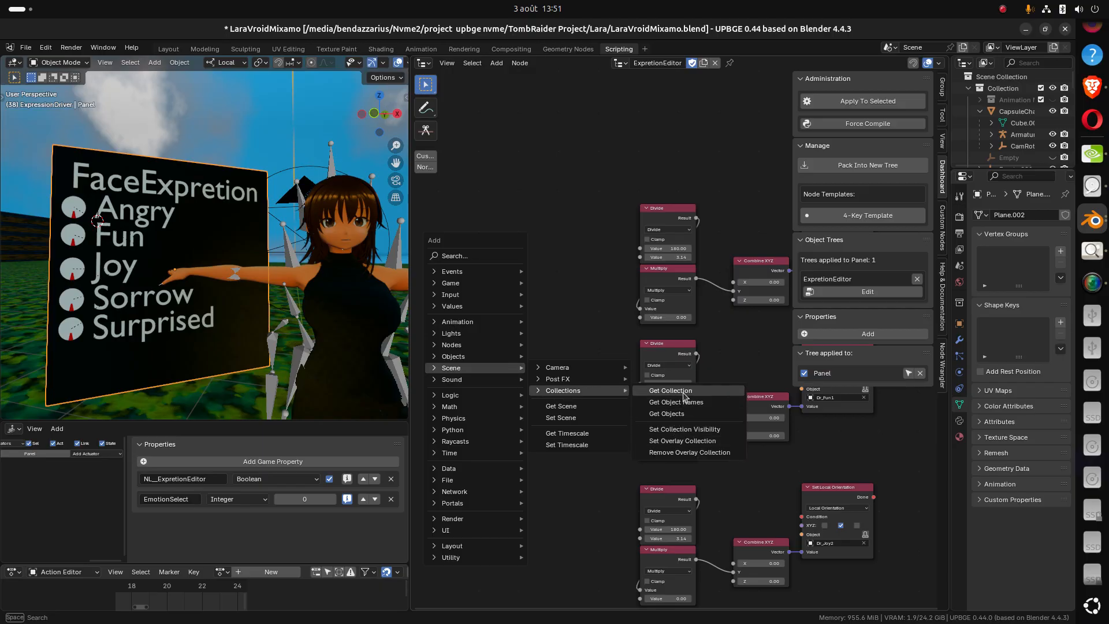
click(666, 413)
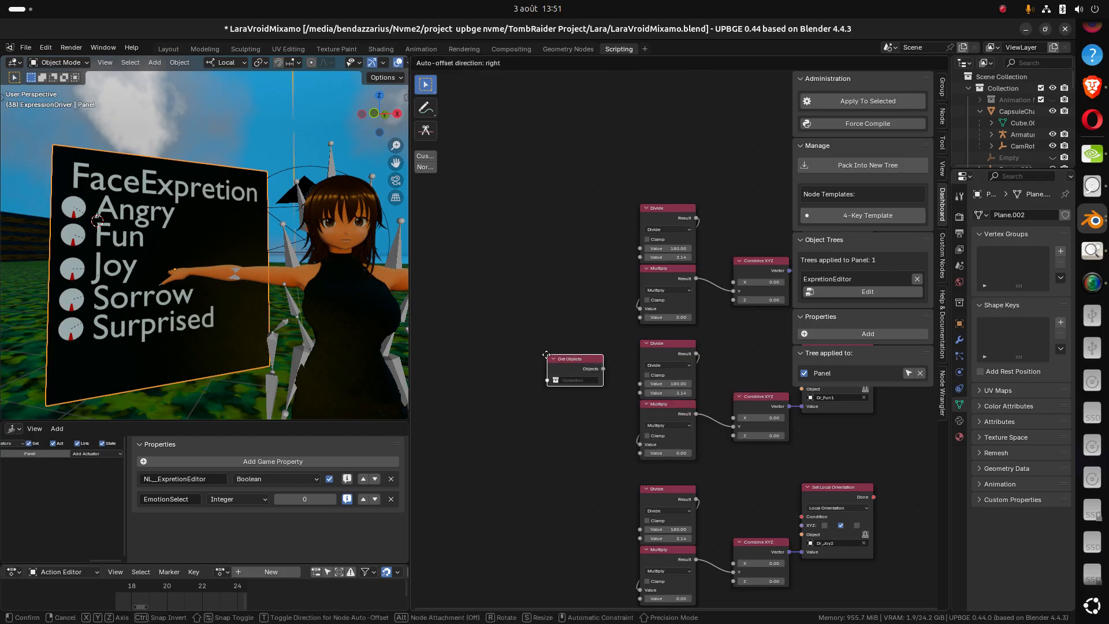
click(537, 372)
click(534, 382)
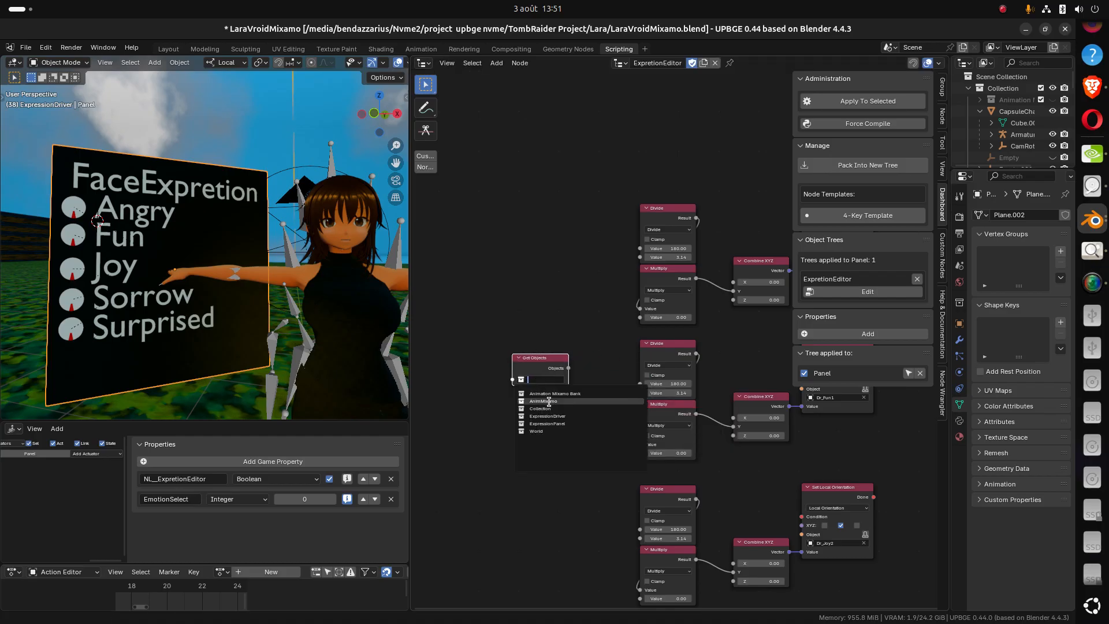
click(569, 424)
Move the Get Objects node farther away from the Divide nodes to leave free space between them
drag(541, 361, 456, 365)
scroll(469, 387, up, 3)
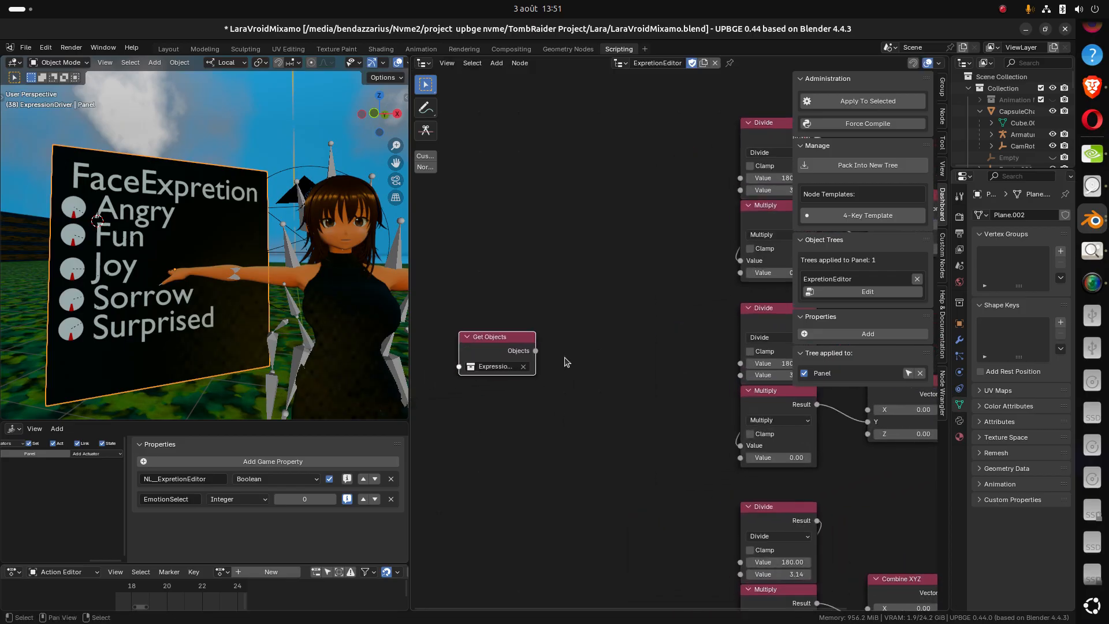
scroll(547, 375, up, 2)
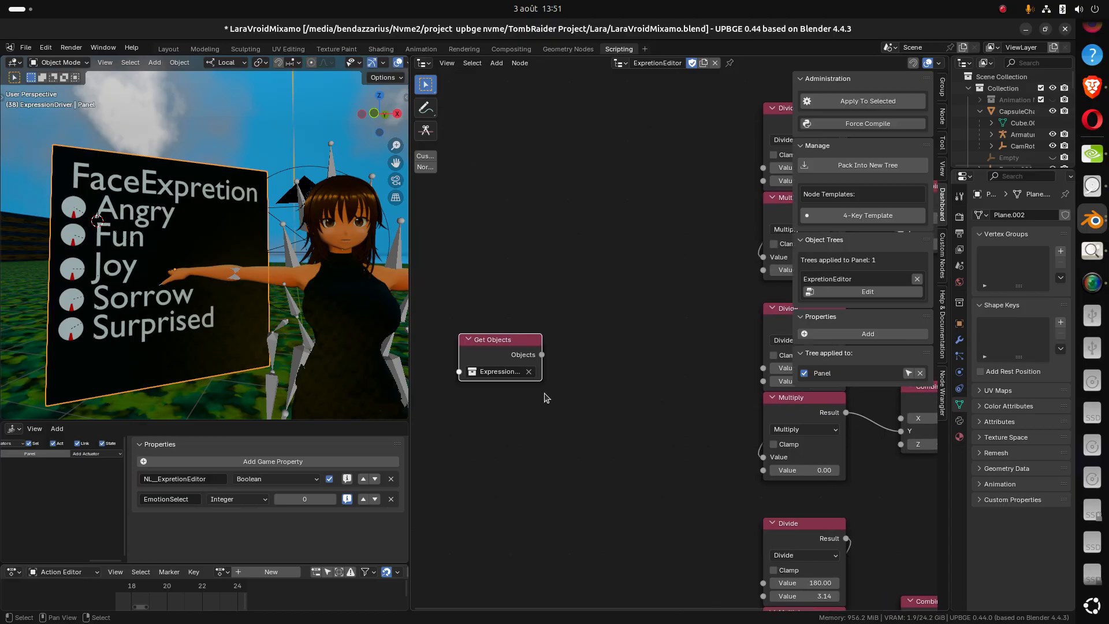
drag(521, 350, 501, 344)
scroll(500, 403, up, 1)
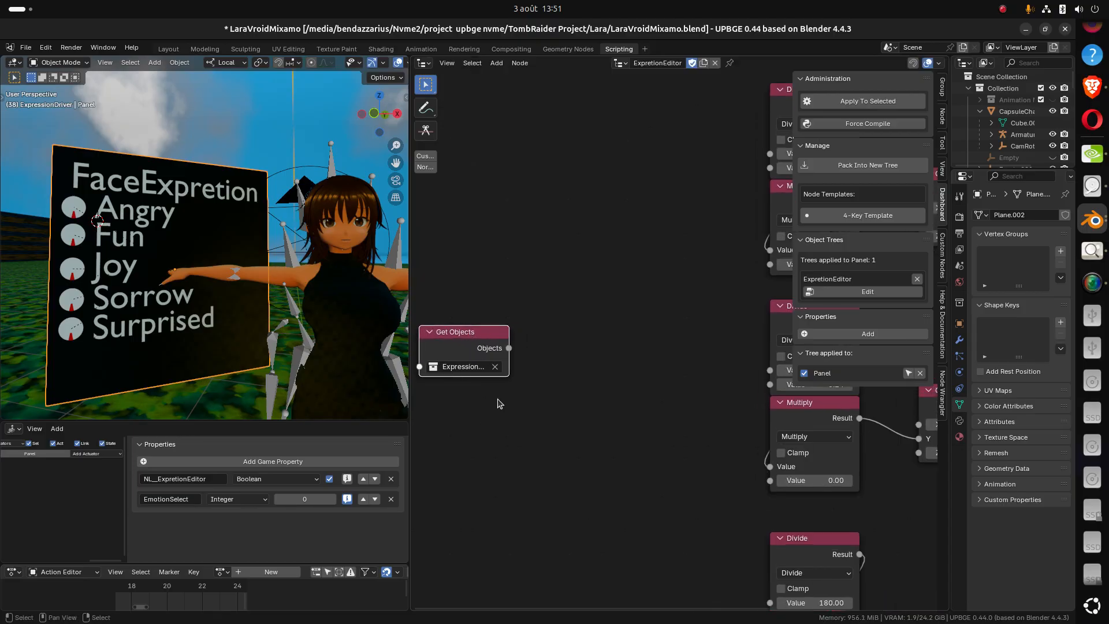
middle_drag(500, 403, 513, 411)
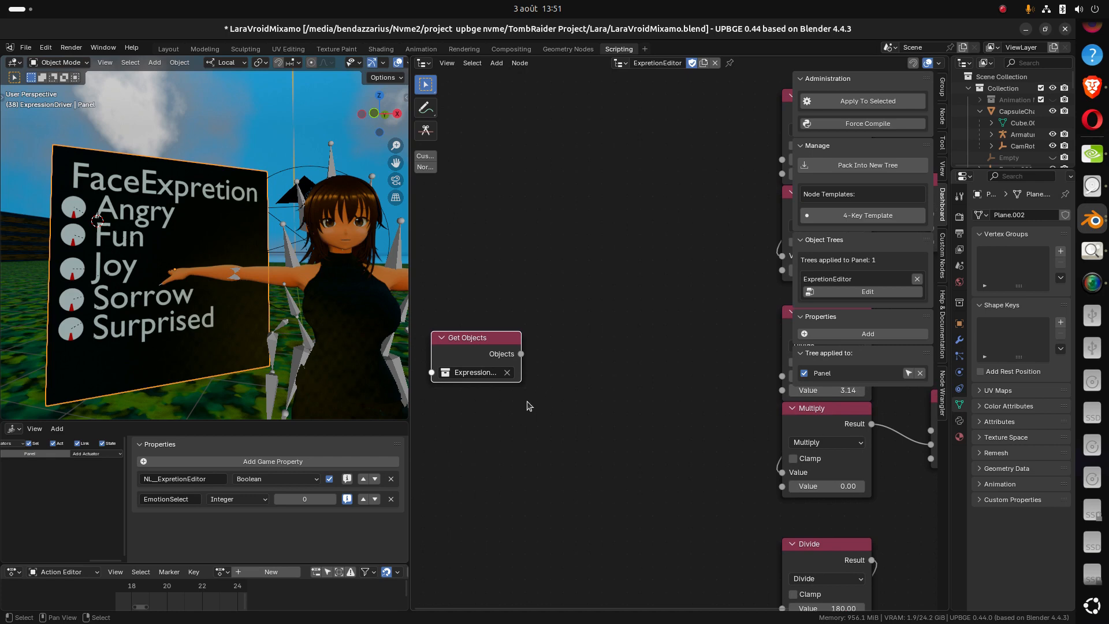
Try a Get Child By Index node after the Get Objects node and delete it
key(shift+a)
mouse_move(531, 397)
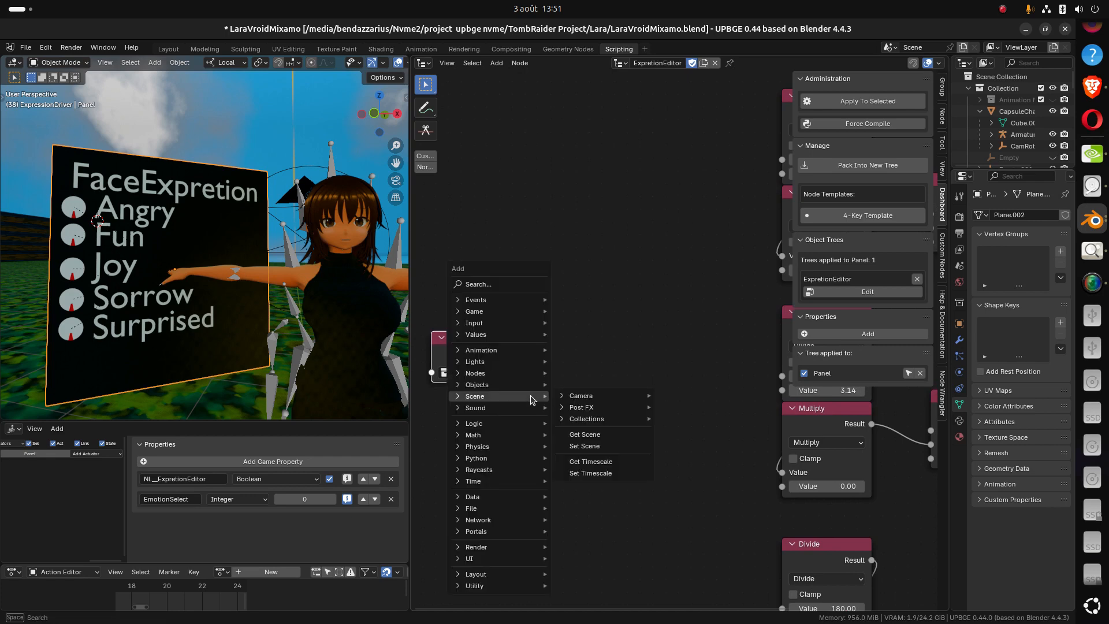
click(475, 283)
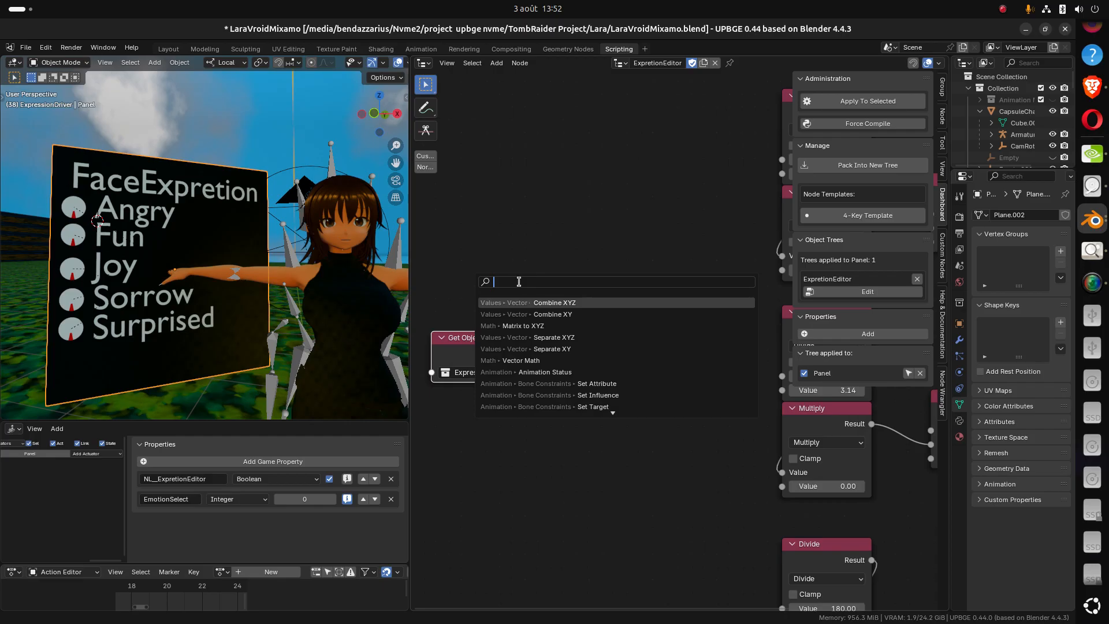
text(inde)
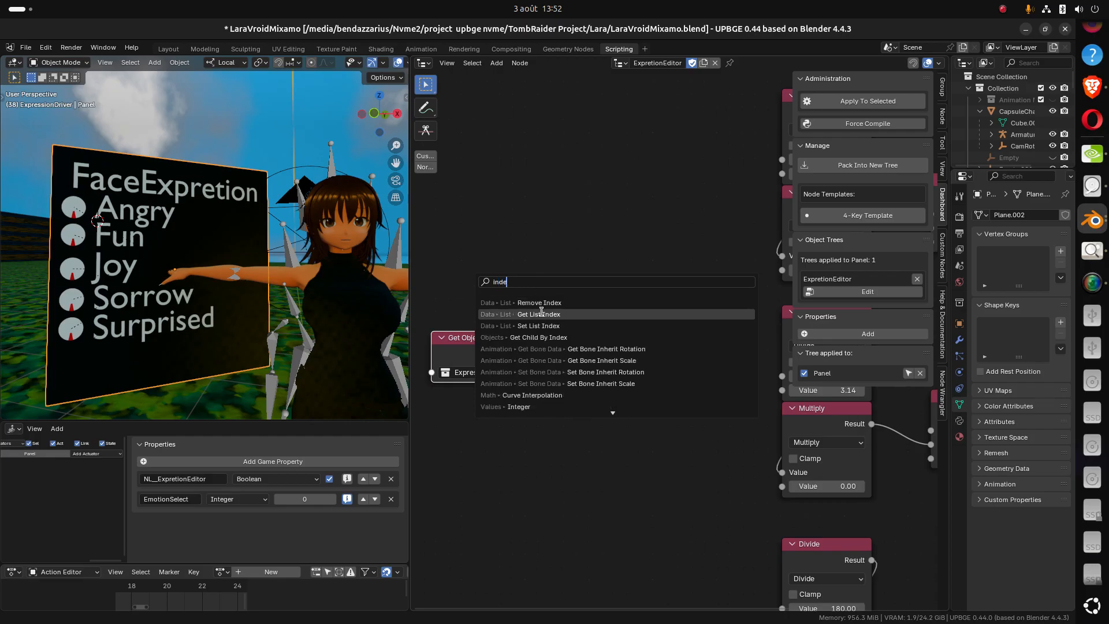
click(562, 336)
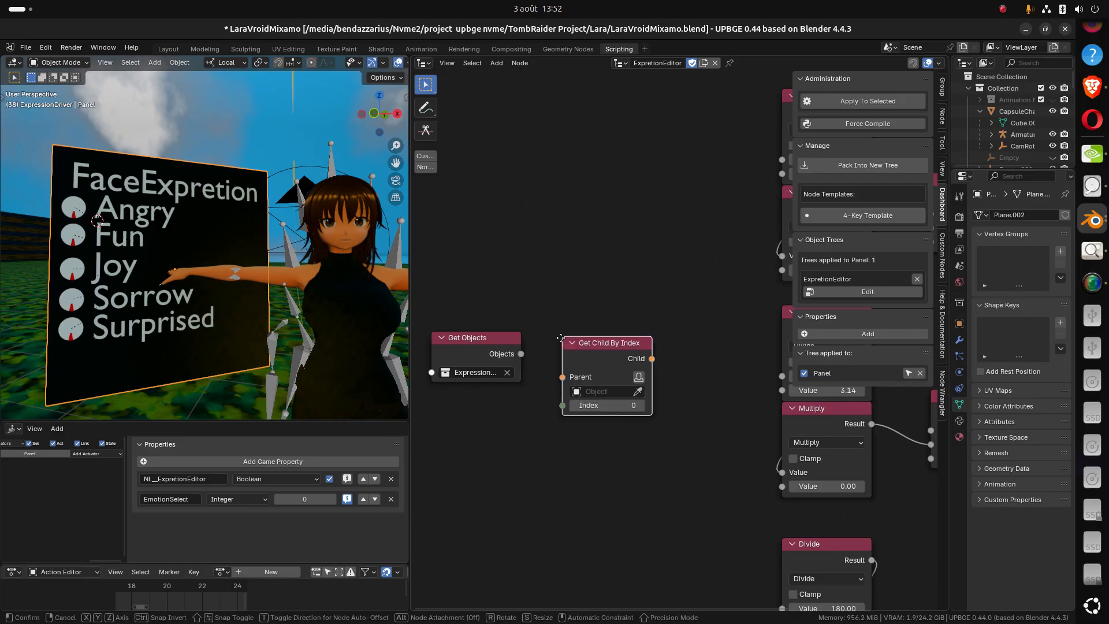
click(566, 350)
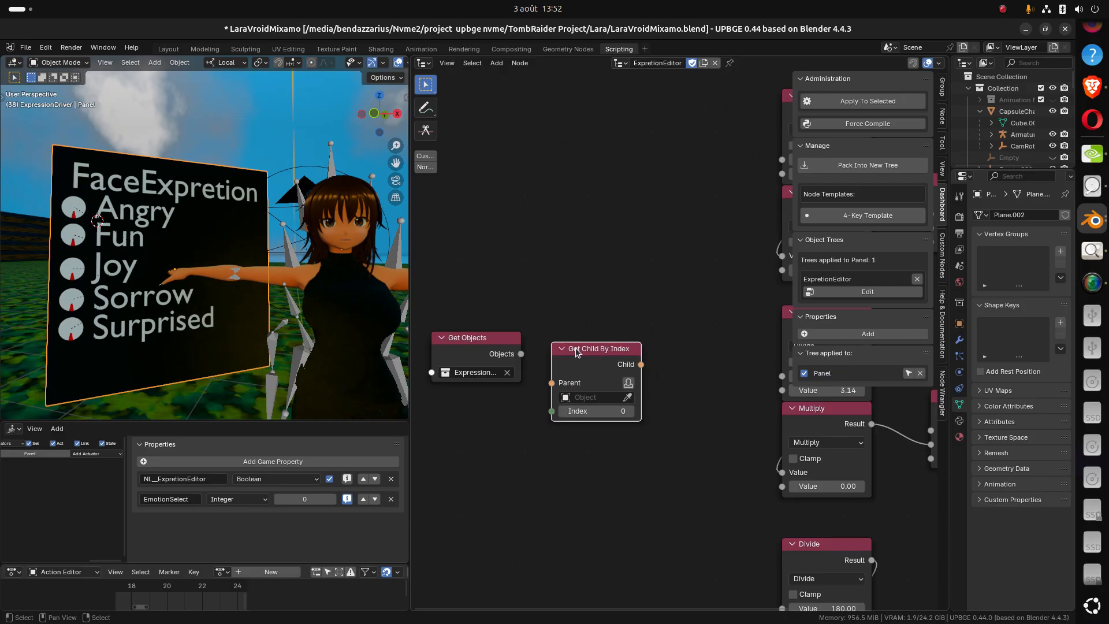
drag(579, 350, 587, 335)
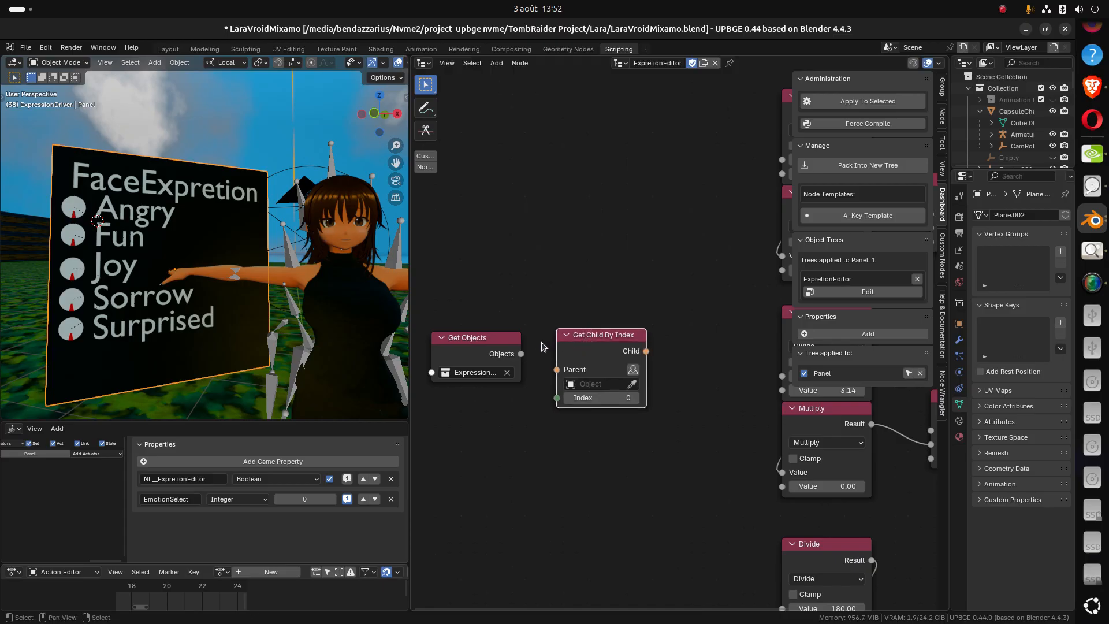
drag(521, 353, 556, 369)
mouse_move(603, 339)
mouse_down()
mouse_move(601, 313)
mouse_move(601, 326)
mouse_up()
drag(555, 358, 560, 370)
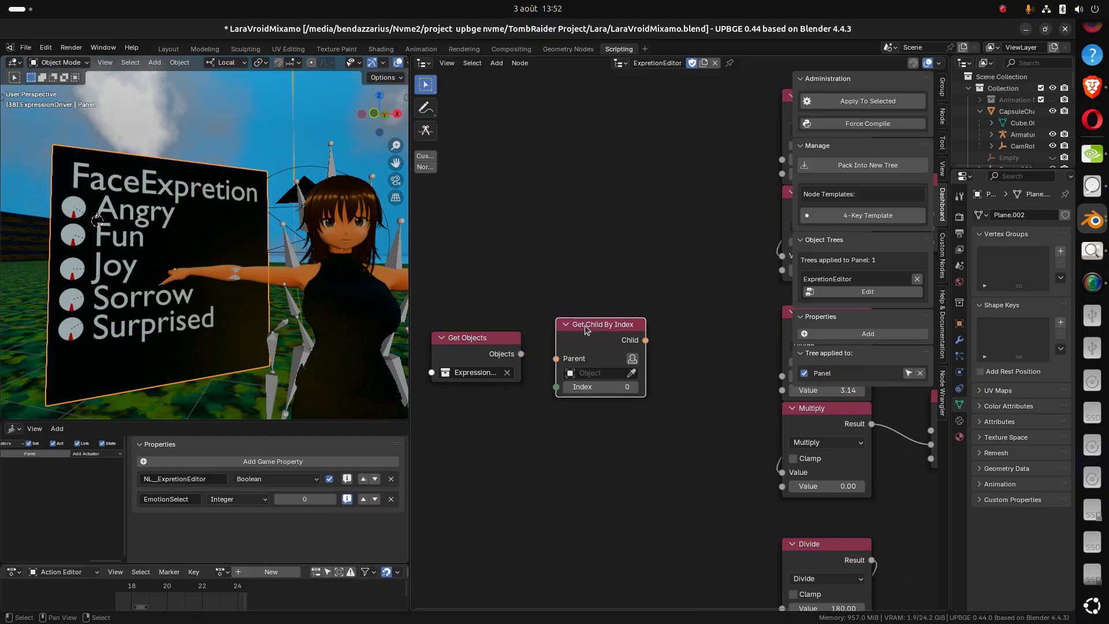
key(Delete)
Add a Get List Index node after Get Objects and connect the Objects output to its List input
key(shift+a)
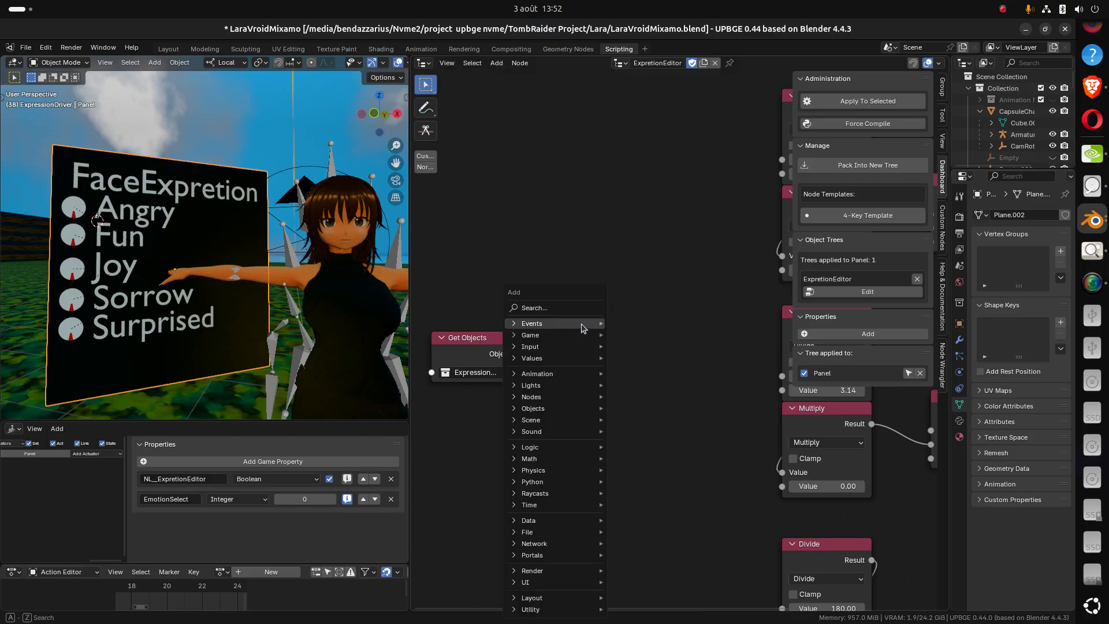
click(571, 307)
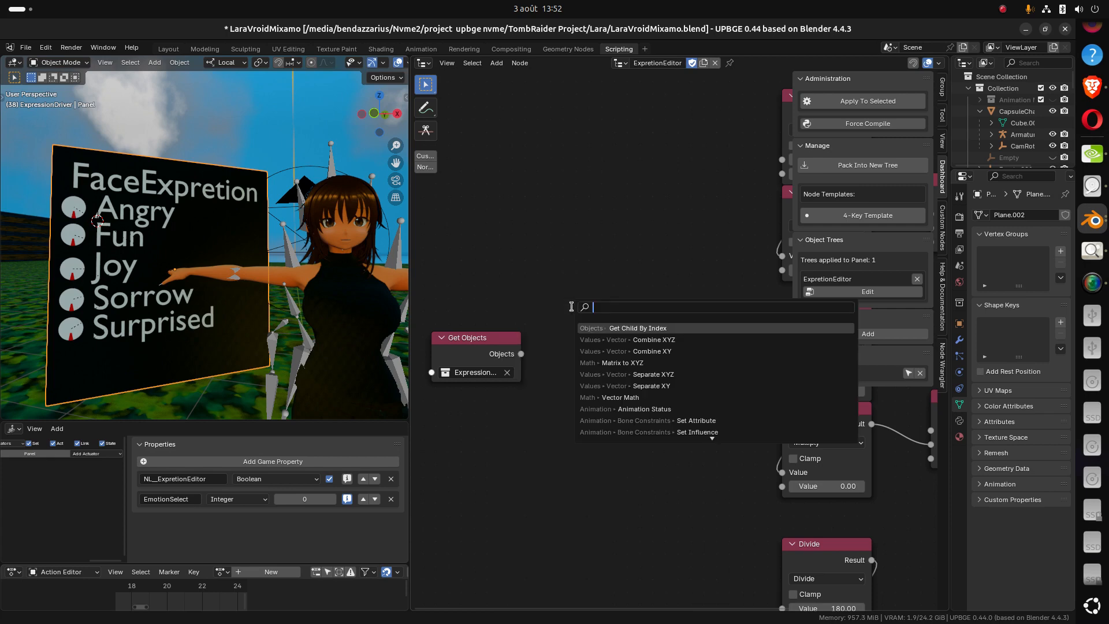
text(inde)
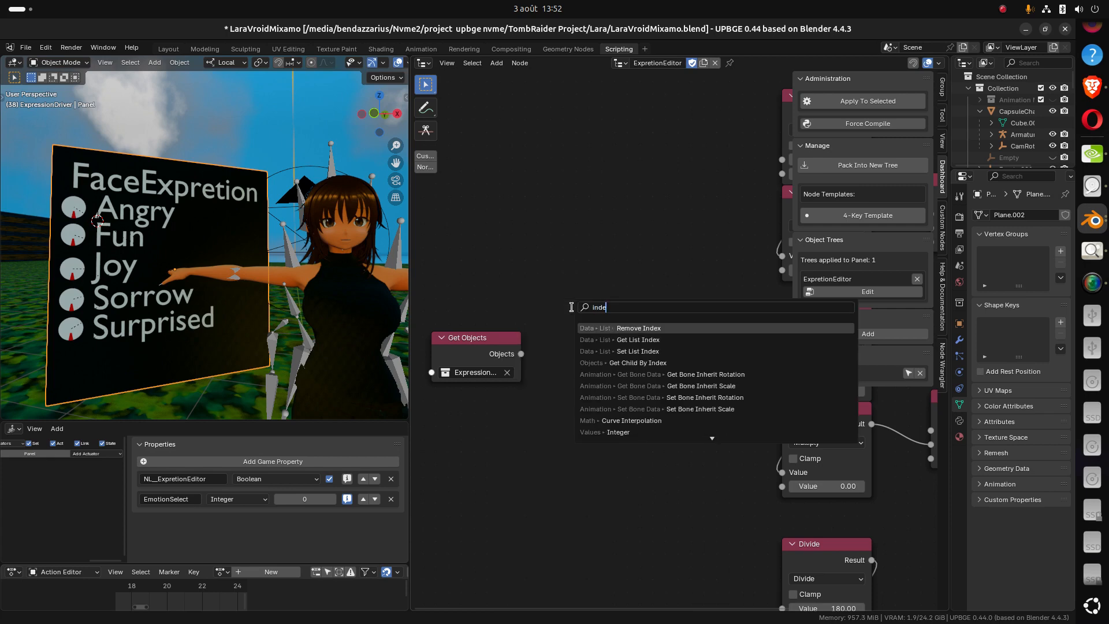
text(x)
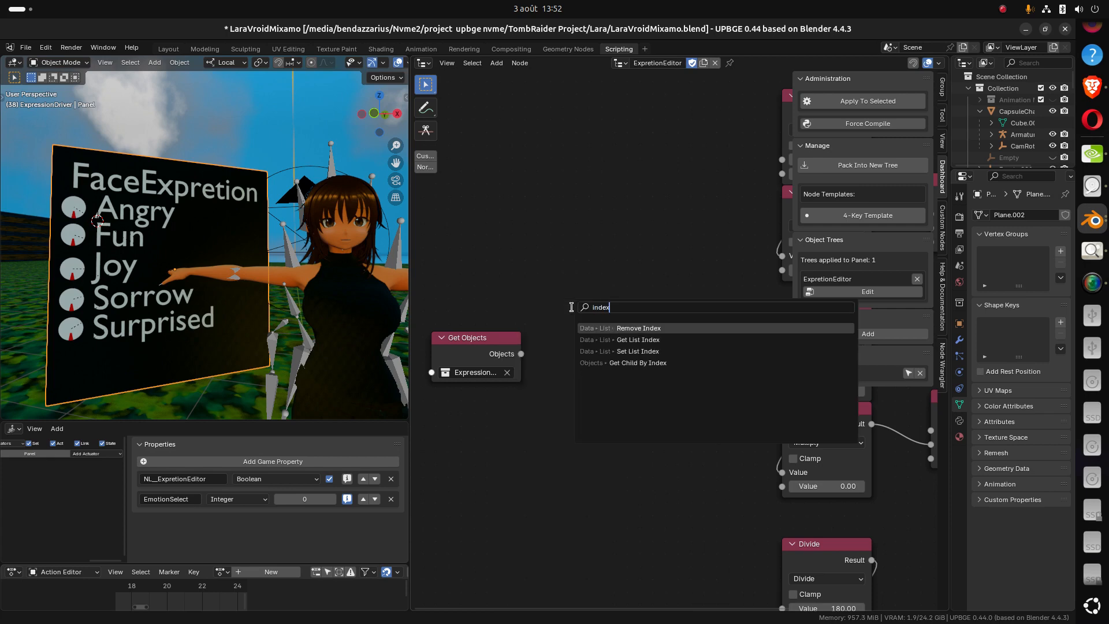
click(614, 339)
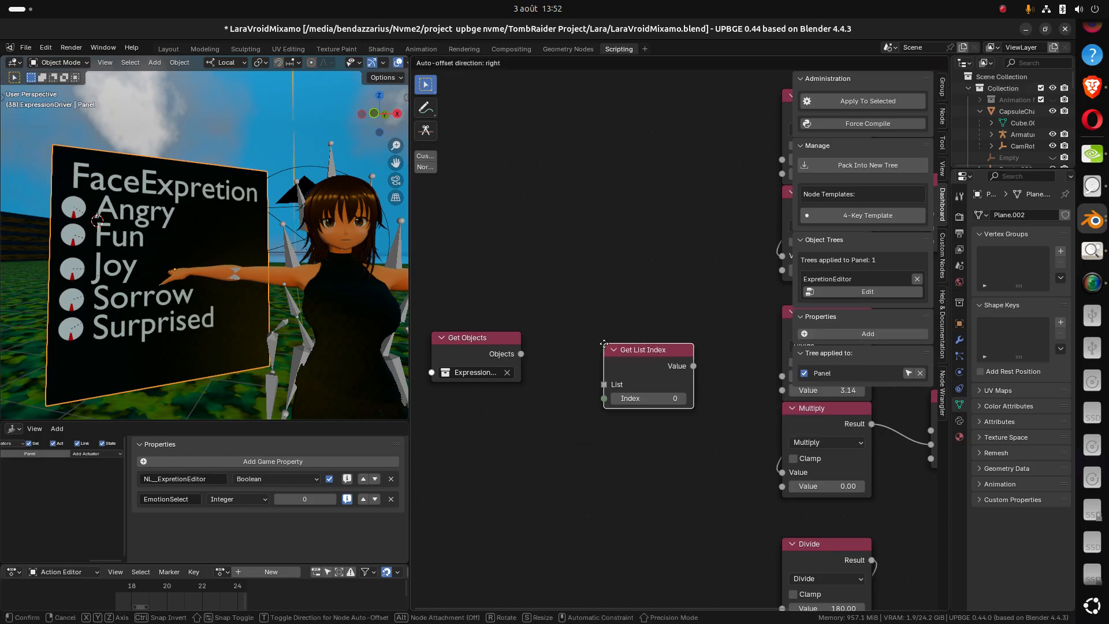
click(616, 346)
scroll(539, 363, down, 1)
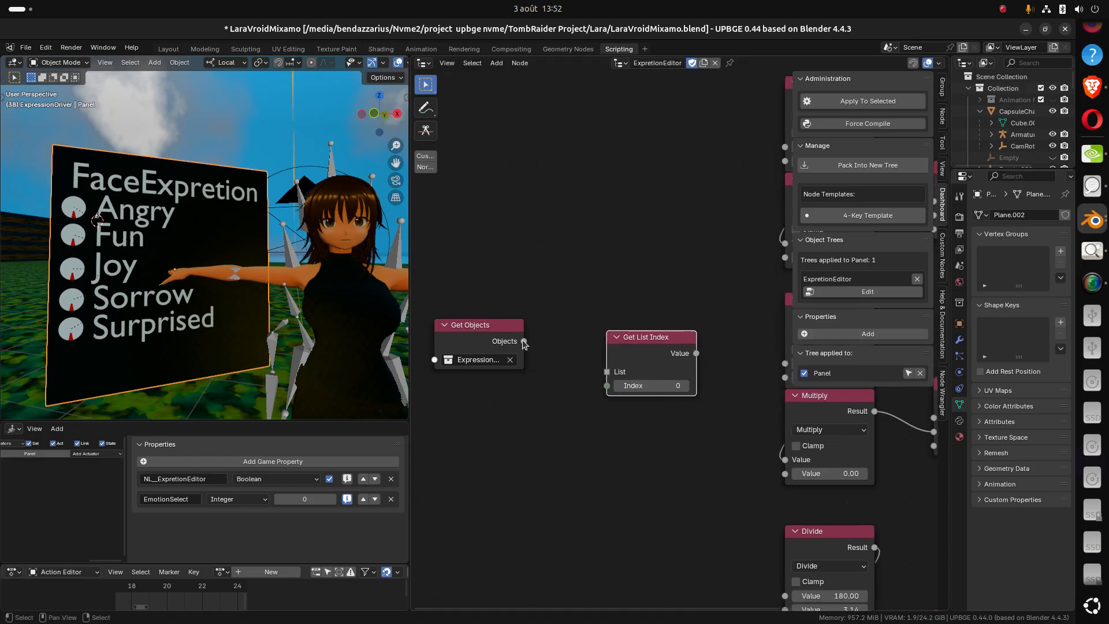
drag(524, 342, 600, 318)
scroll(543, 427, down, 2)
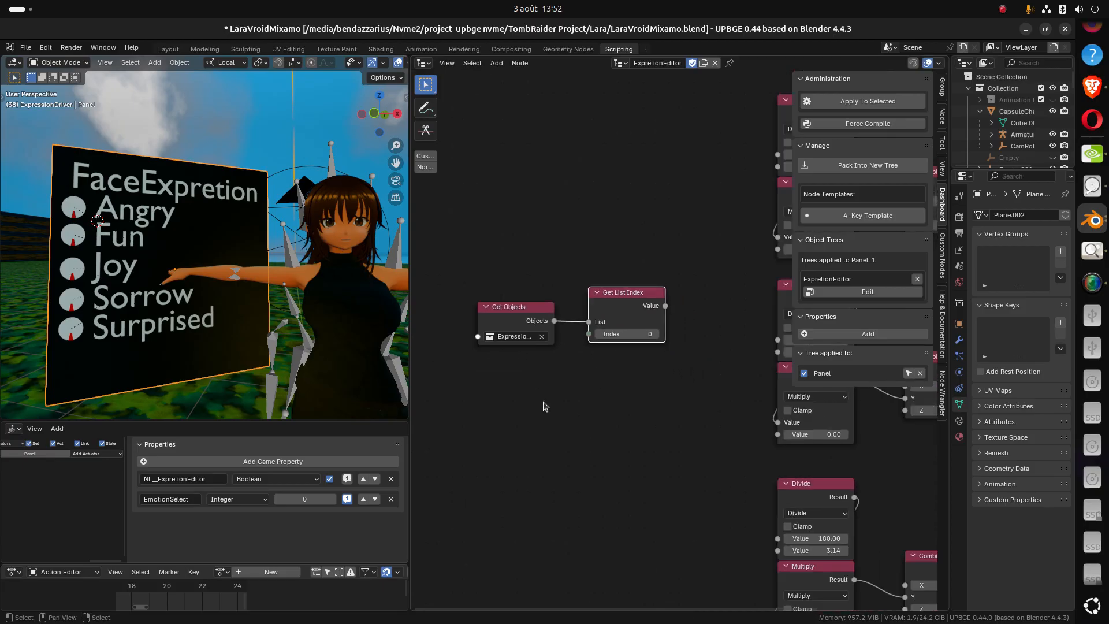
mouse_move(576, 389)
middle_down()
mouse_move(540, 406)
mouse_move(578, 391)
mouse_move(570, 391)
middle_up()
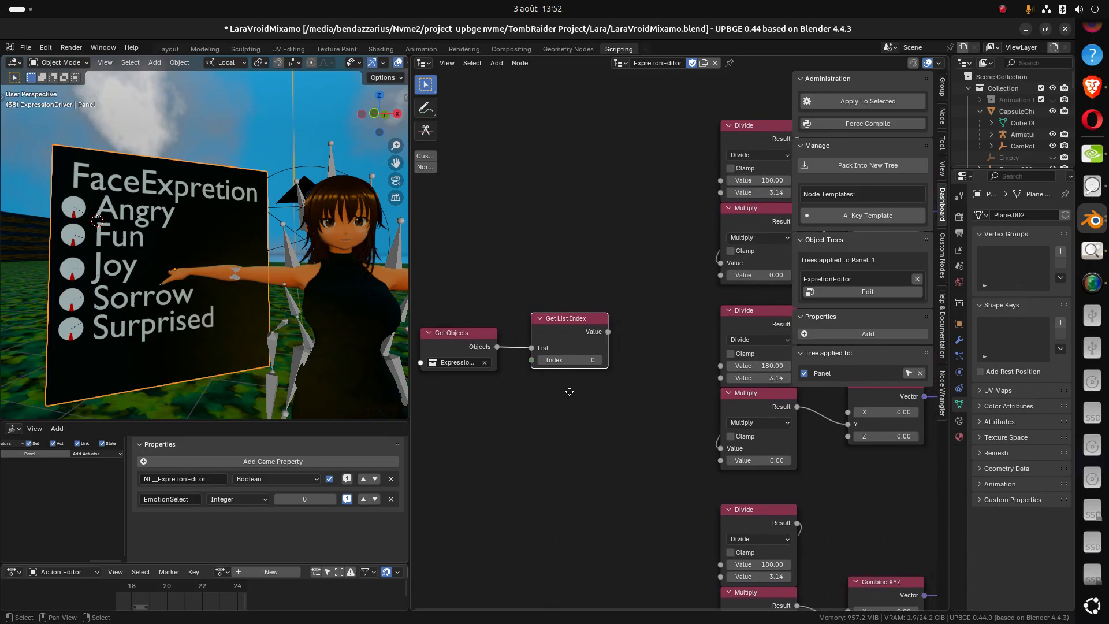
scroll(558, 402, down, 2)
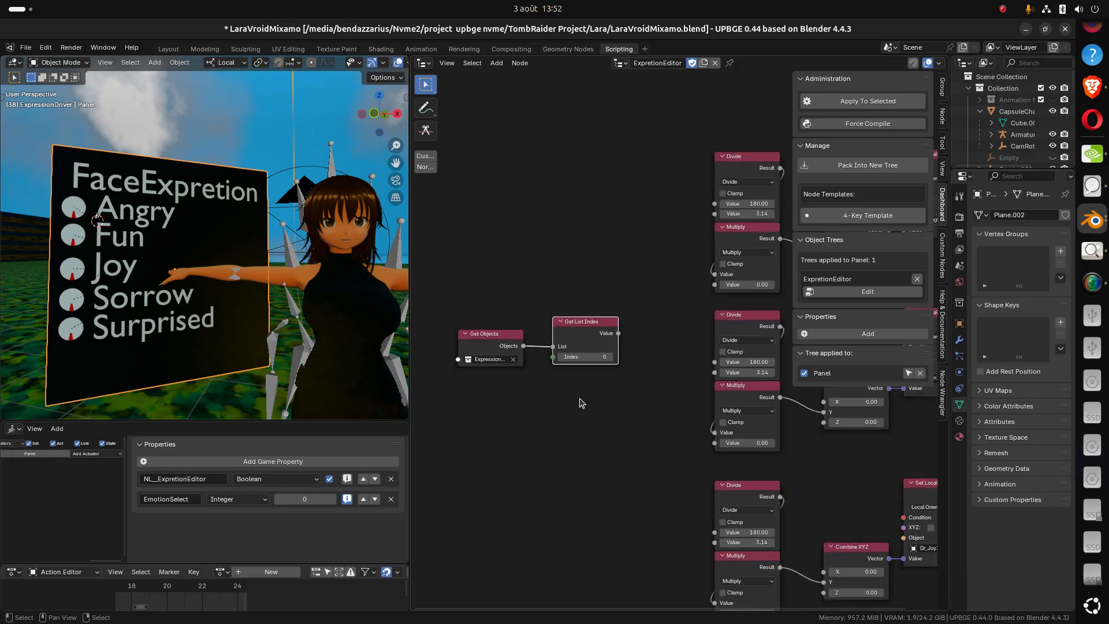
mouse_move(580, 398)
middle_down()
mouse_move(559, 397)
mouse_move(588, 402)
middle_up()
scroll(560, 396, up, 2)
scroll(563, 390, down, 1)
scroll(588, 403, down, 1)
scroll(588, 403, up, 3)
middle_drag(503, 418, 572, 392)
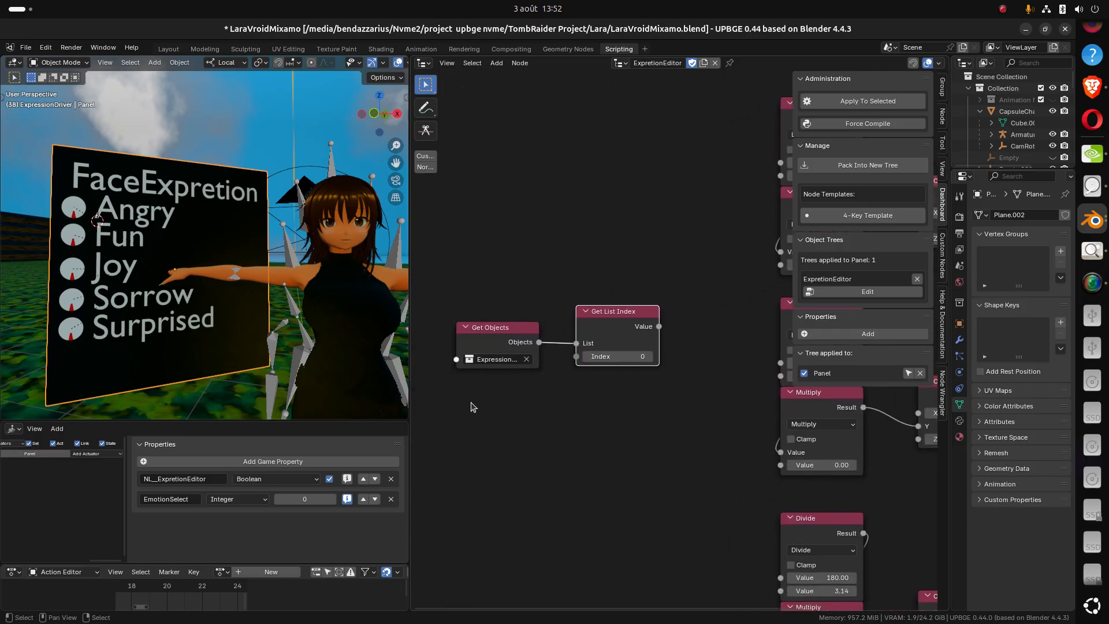
middle_drag(471, 407, 472, 404)
key(shift)
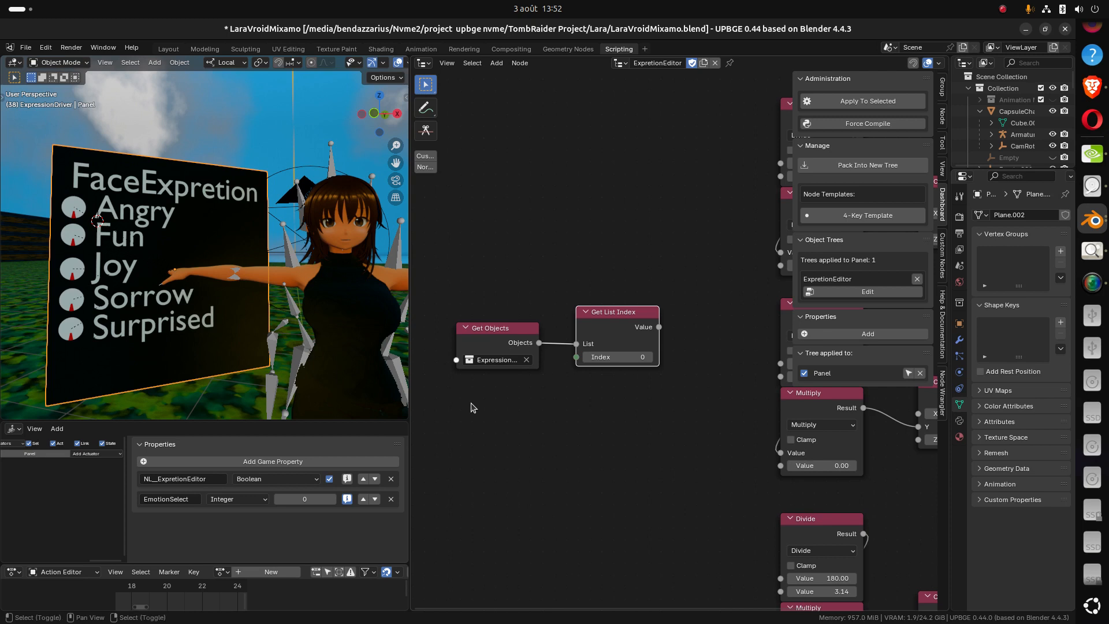
key(shift+a)
mouse_move(471, 407)
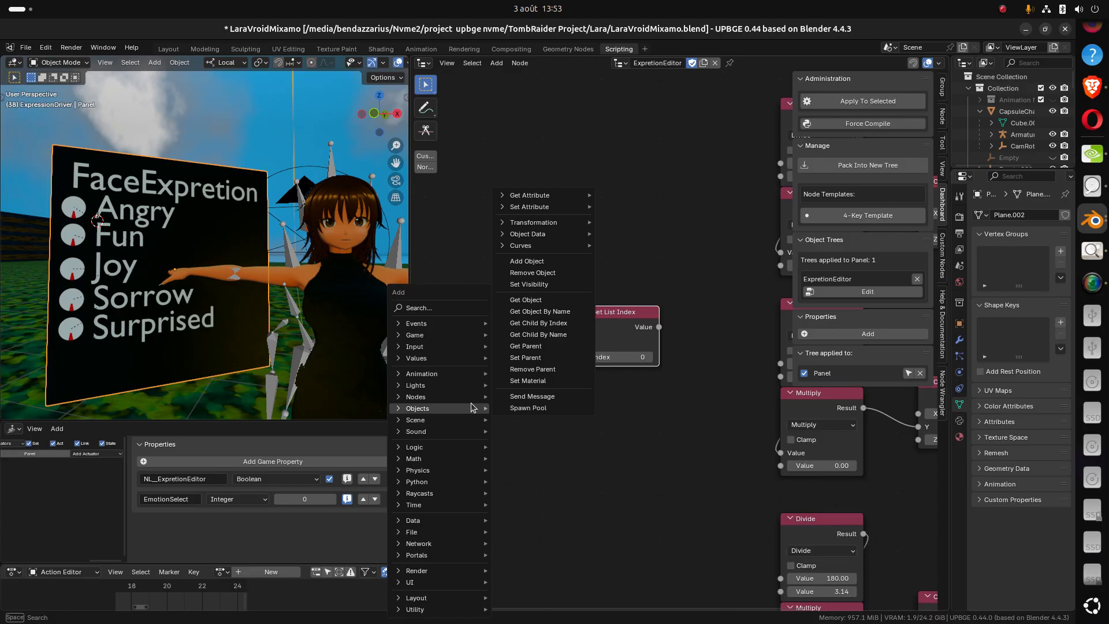
Delete the Get Objects and Get List Index nodes together
scroll(660, 487, down, 4)
middle_drag(679, 453, 490, 475)
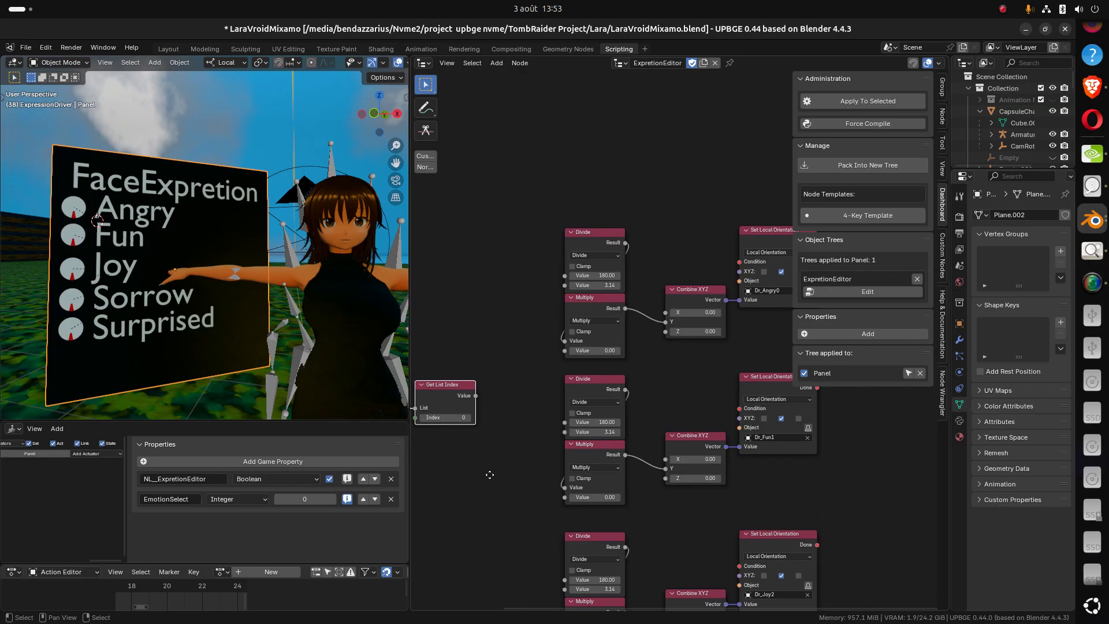
middle_drag(489, 474, 563, 403)
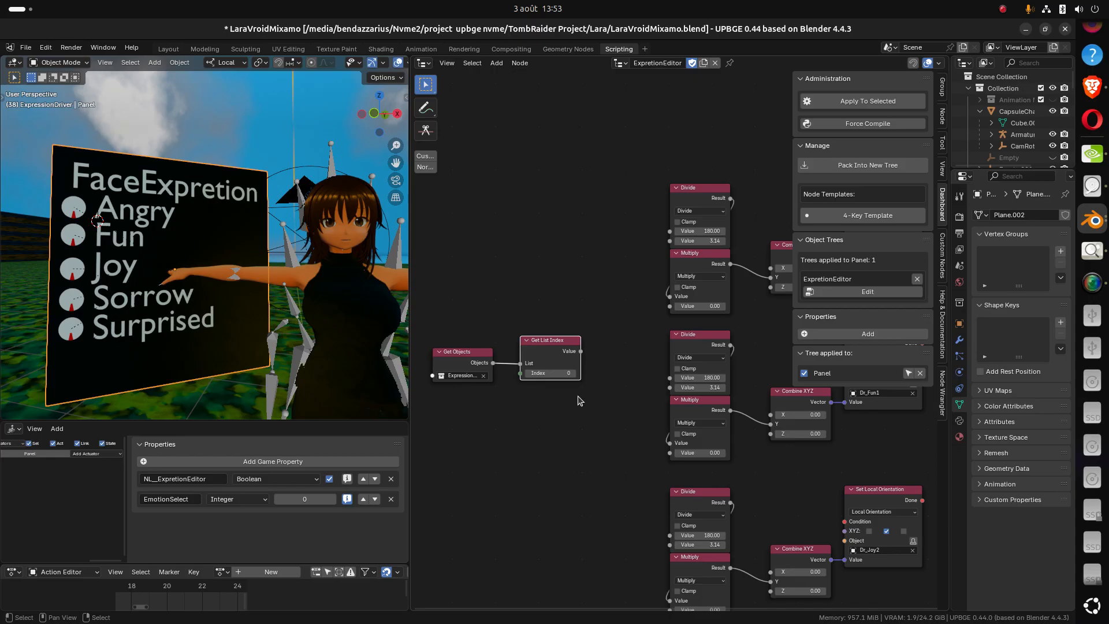
drag(586, 418, 429, 317)
key(Delete)
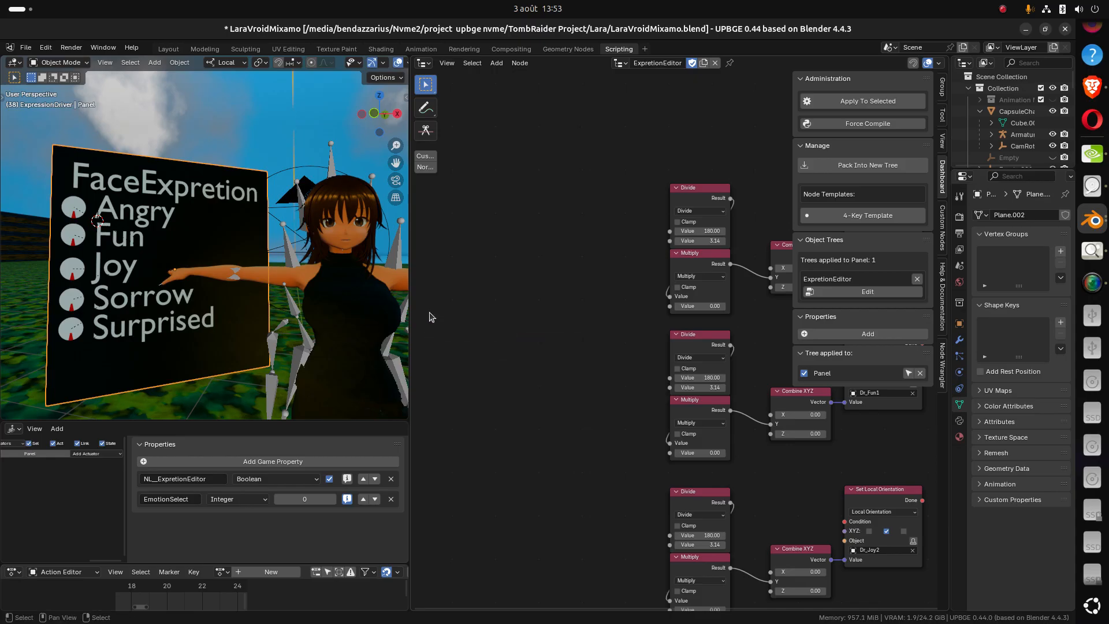
Add a Get Object Property node in the empty area before the Divide and Multiply nodes
middle_drag(558, 326, 466, 363)
scroll(471, 365, down, 1)
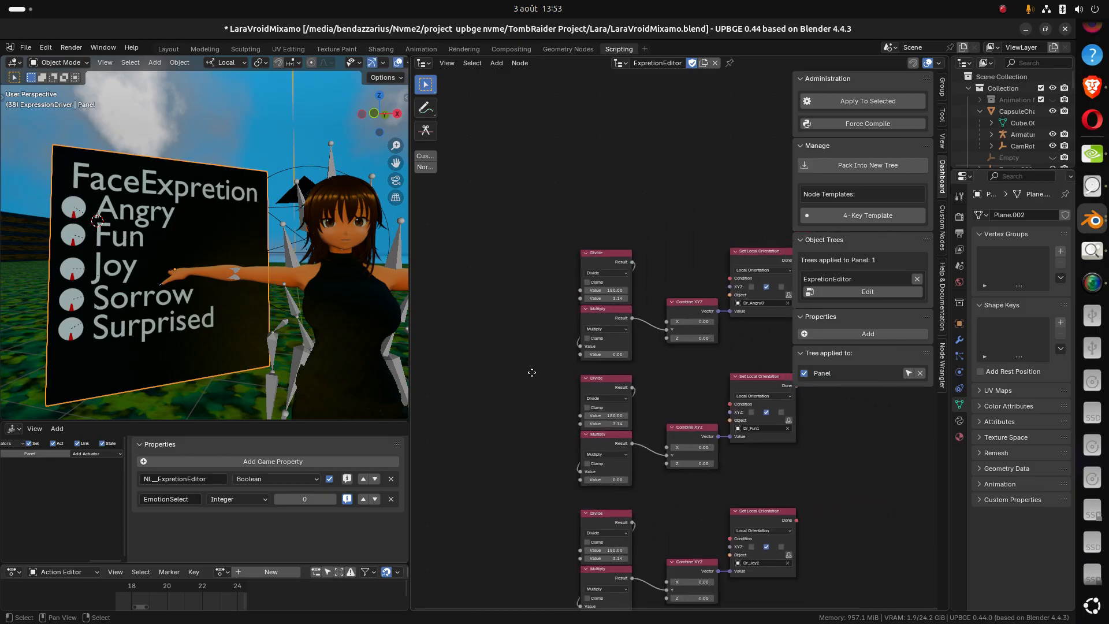
mouse_move(531, 372)
middle_down()
mouse_move(527, 358)
mouse_move(517, 366)
middle_up()
key(shift+a)
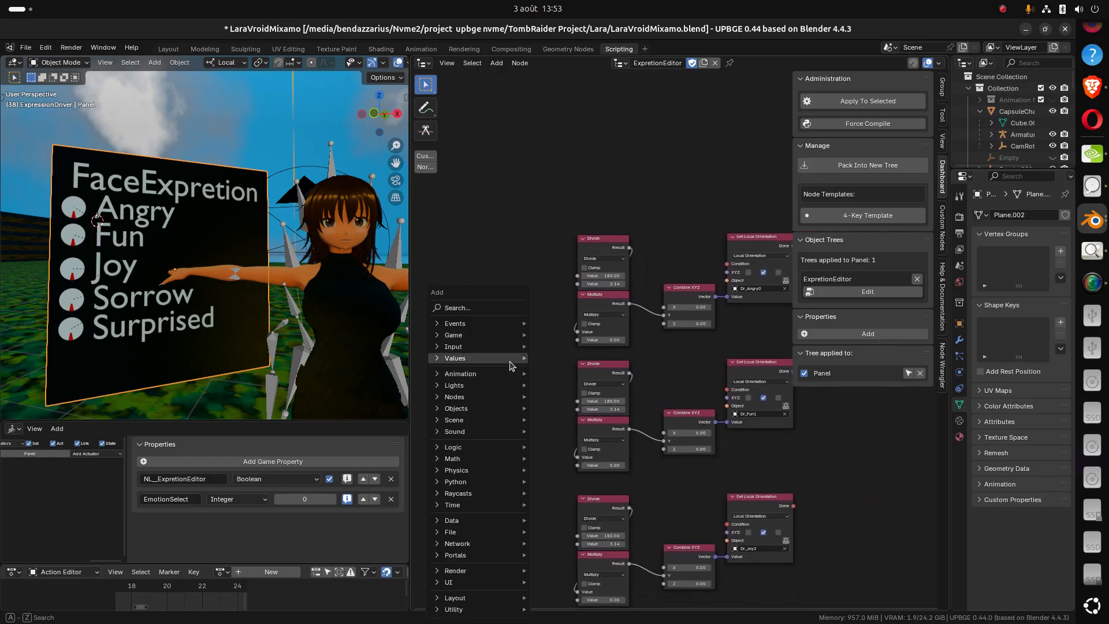
mouse_move(460, 379)
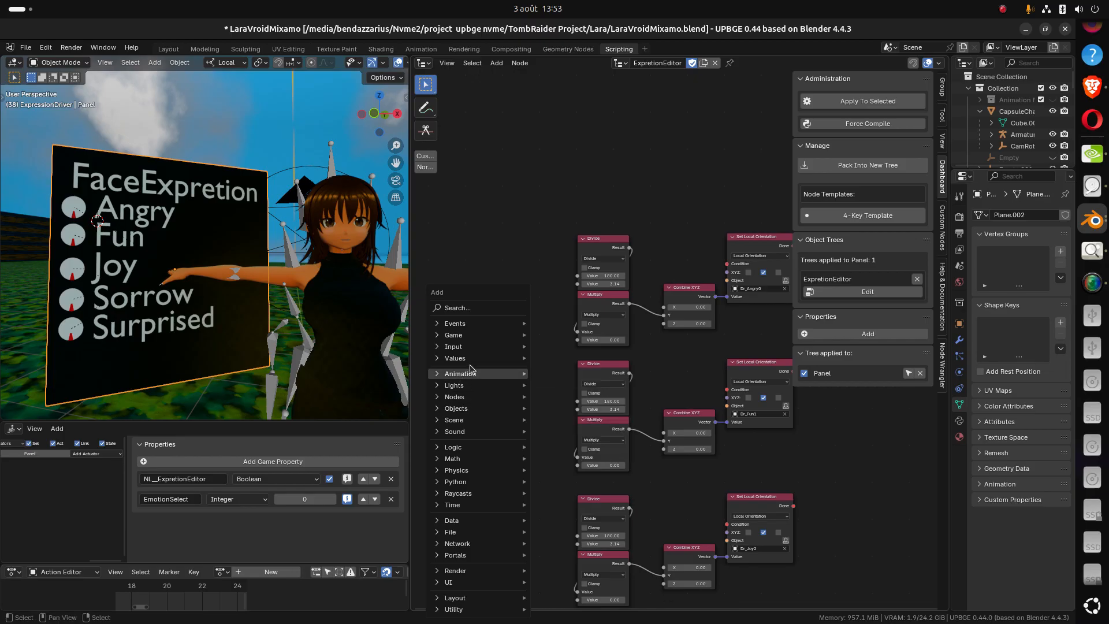
mouse_move(473, 361)
mouse_move(559, 436)
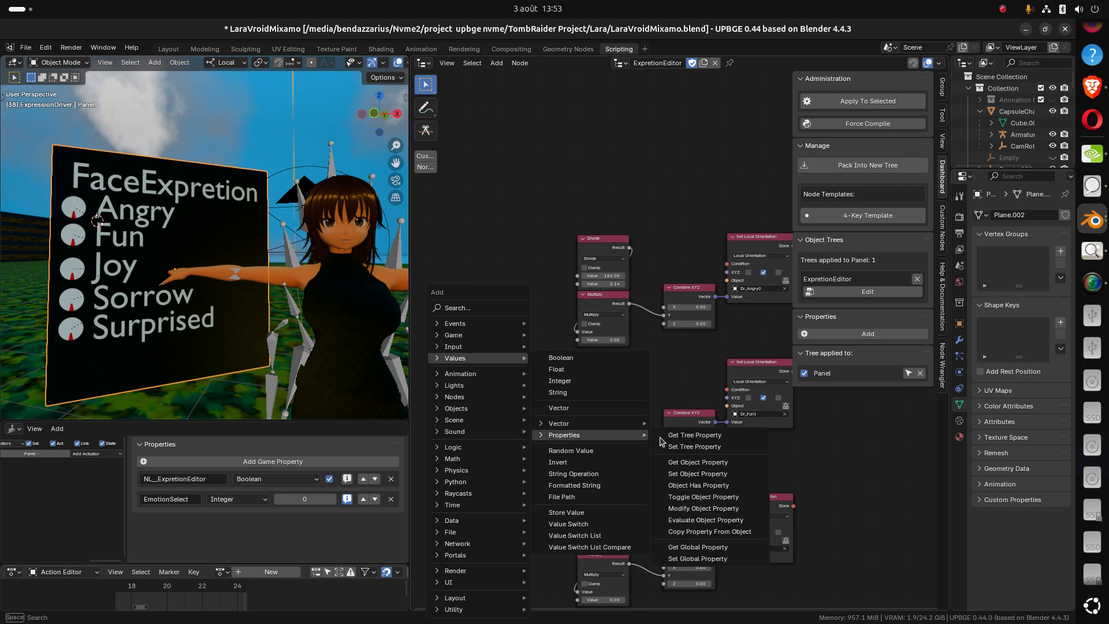
click(708, 465)
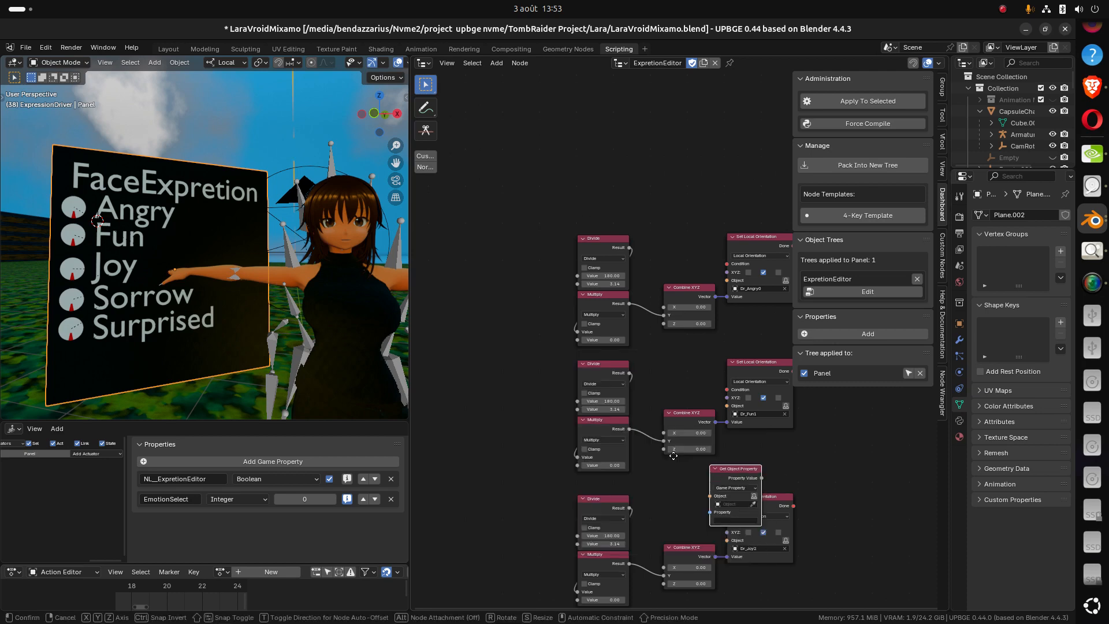
click(457, 367)
Set the Get Object Property node's object to Panel and its property to EmotionSelect
scroll(554, 387, up, 2)
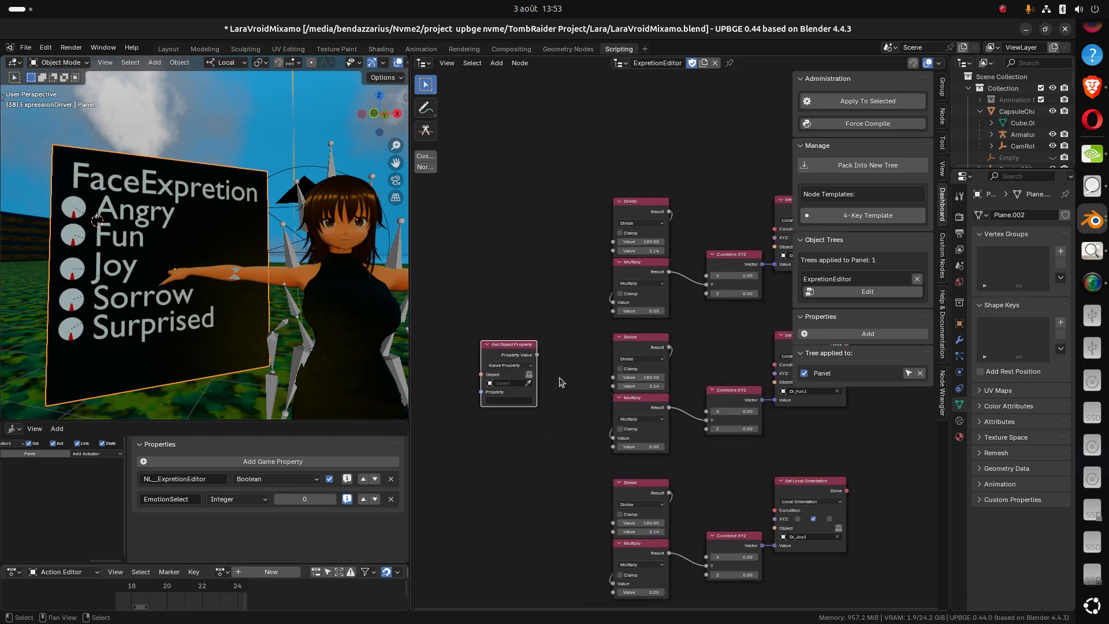
click(458, 399)
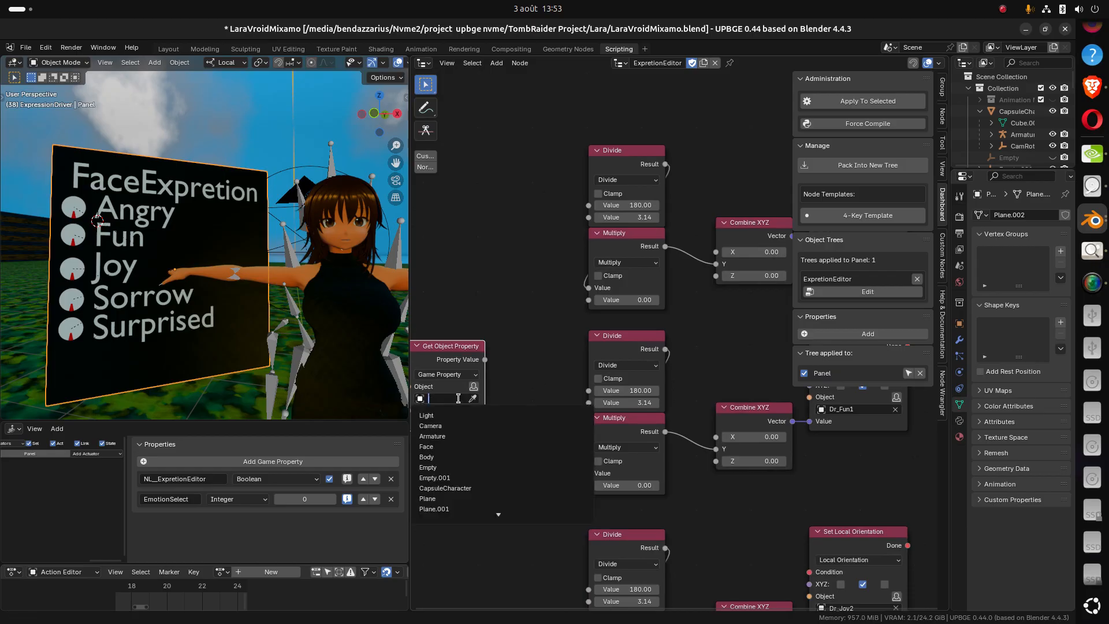
text(pan)
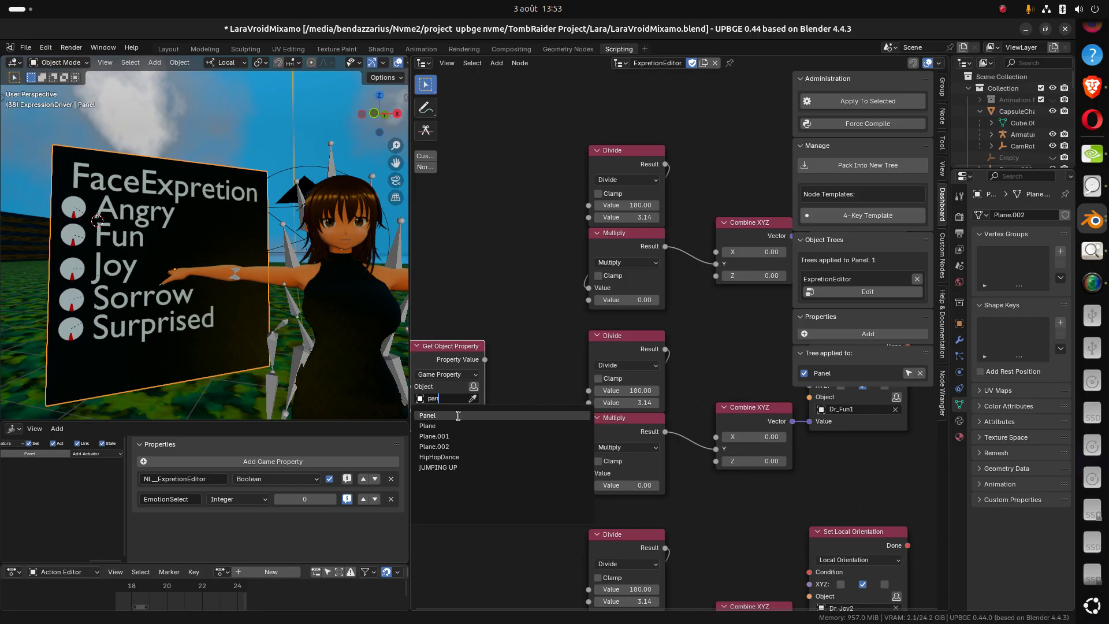
click(457, 416)
click(454, 422)
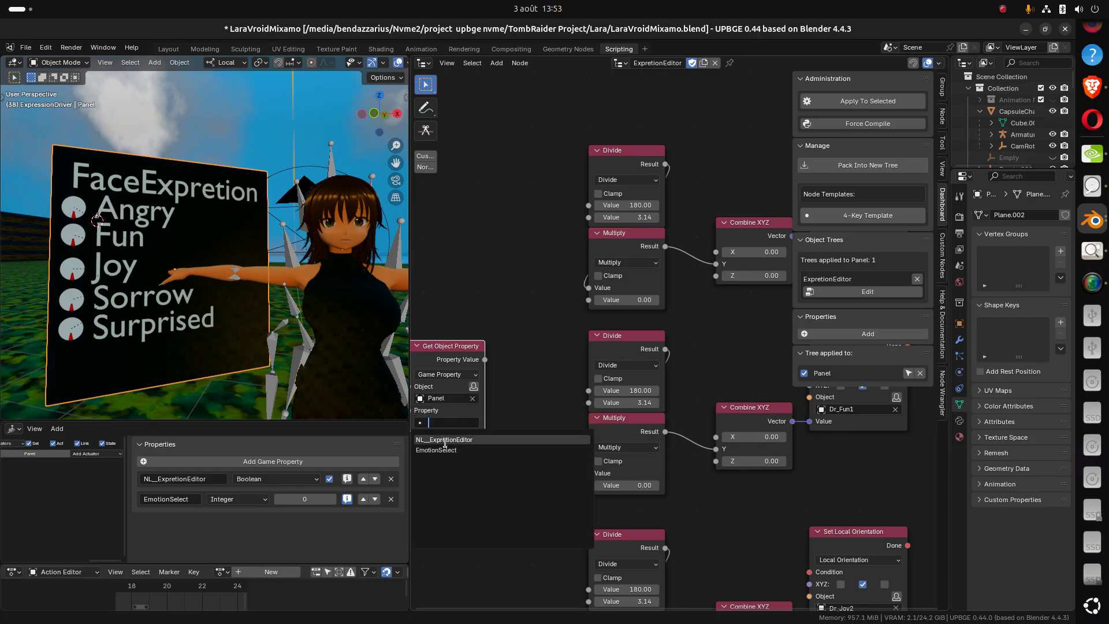
click(449, 452)
Move the Get Object Property node farther away from the Divide nodes to leave free space between them
middle_drag(466, 456, 589, 449)
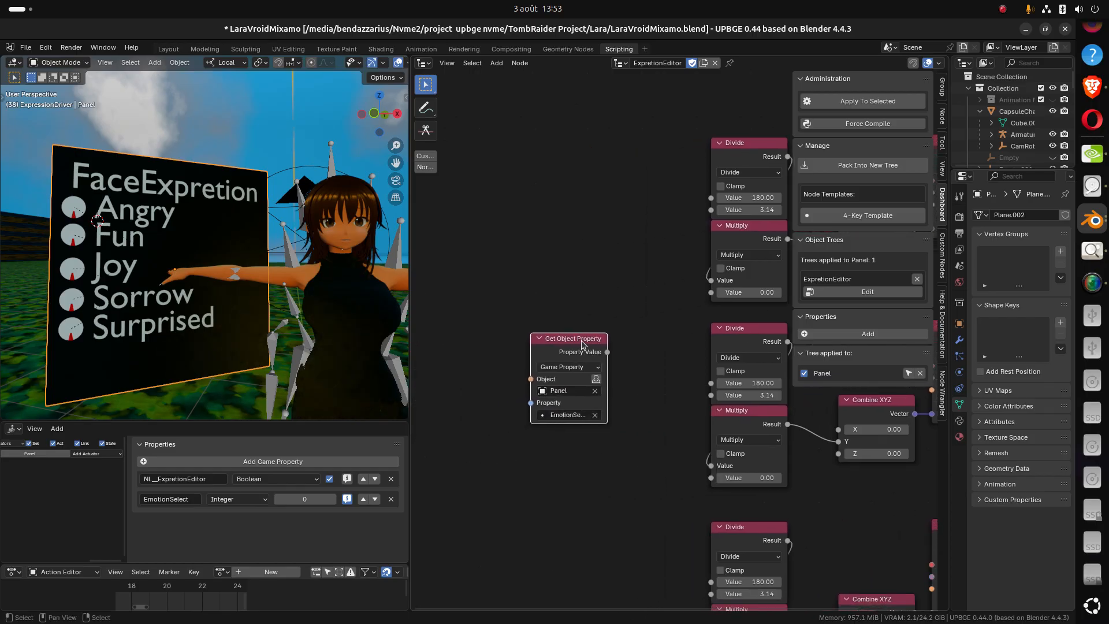
drag(583, 343, 482, 310)
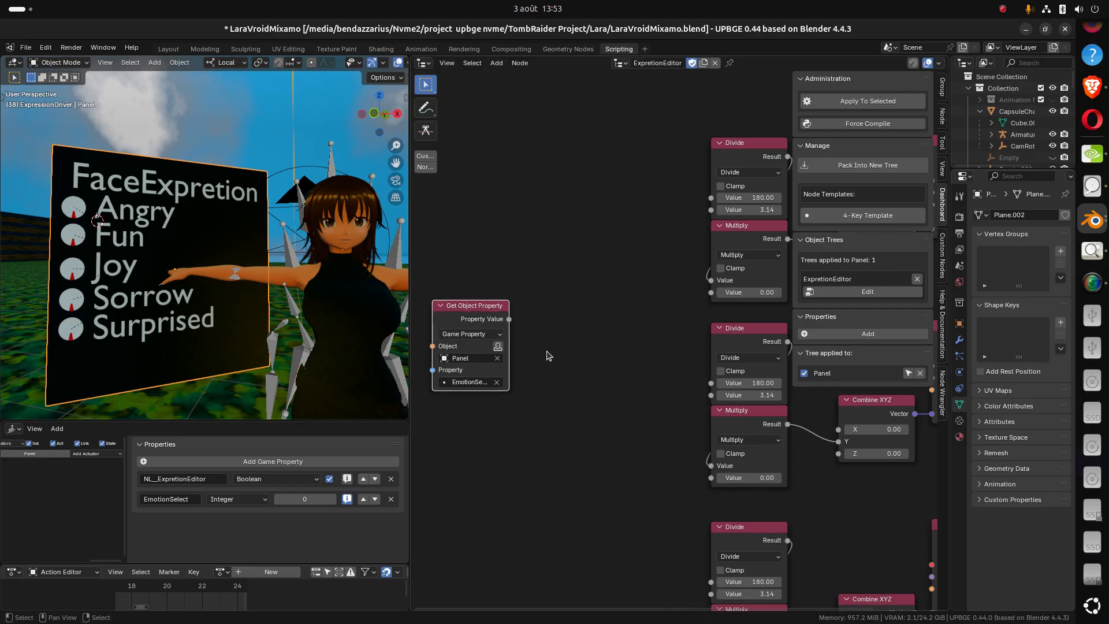
middle_drag(520, 333, 501, 354)
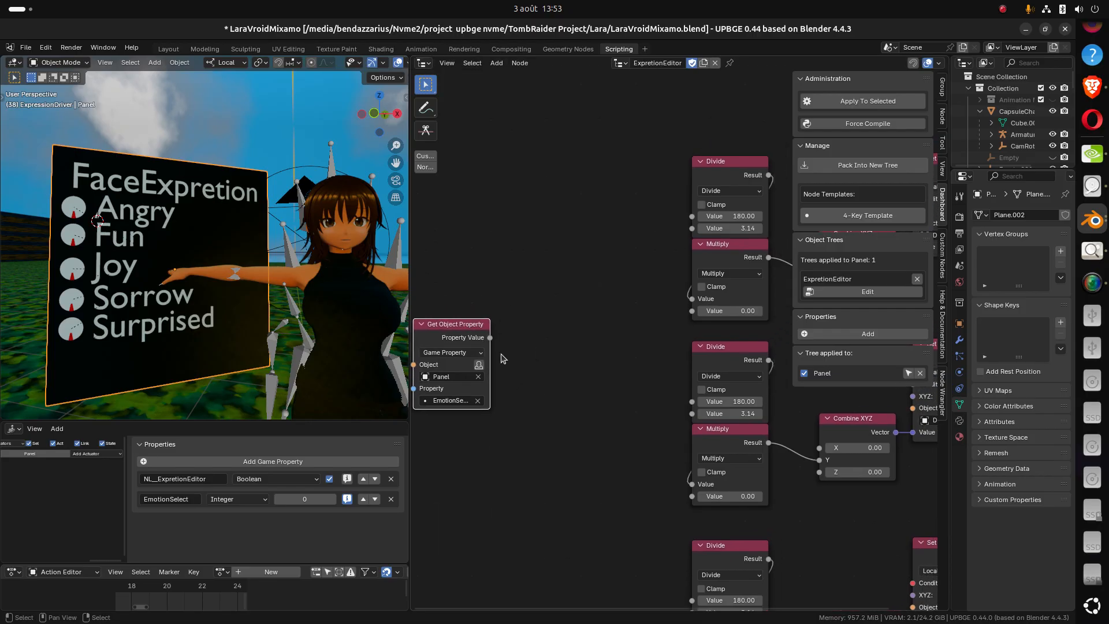
scroll(506, 355, down, 2)
middle_drag(602, 343, 577, 354)
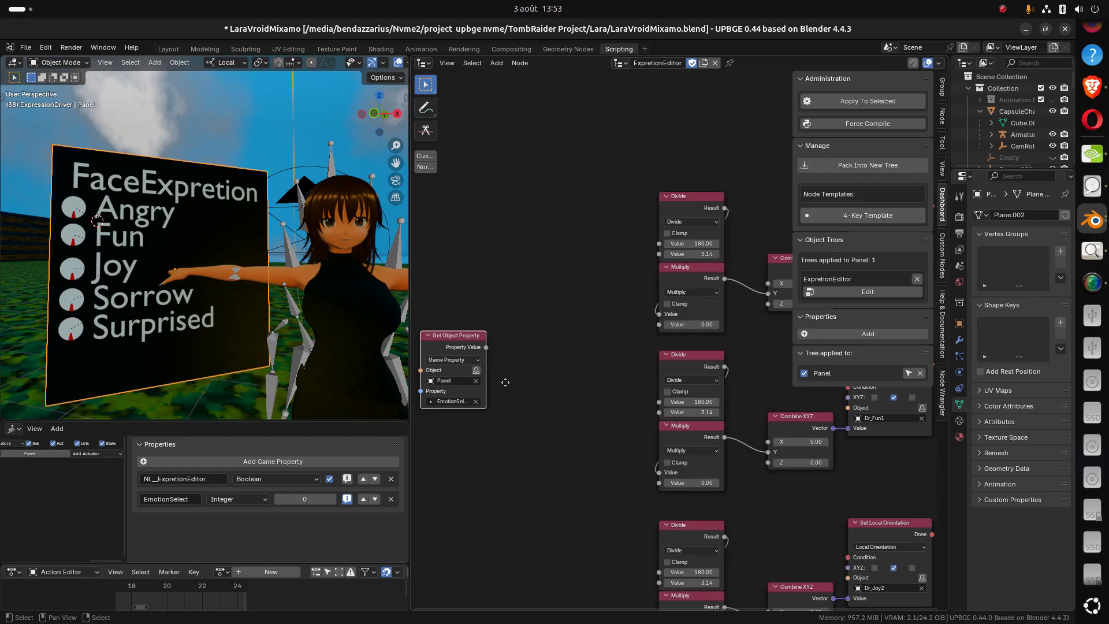
Shift the Get Object Property node slightly away from the Divide nodes and maximize the node editor
middle_drag(507, 382, 544, 375)
drag(490, 330, 478, 330)
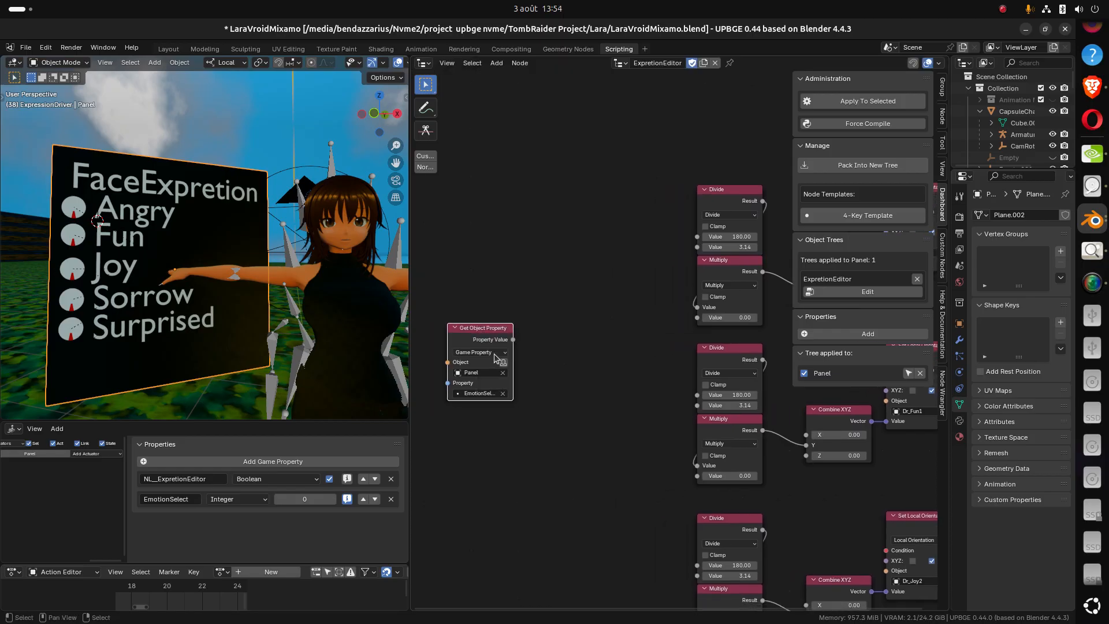
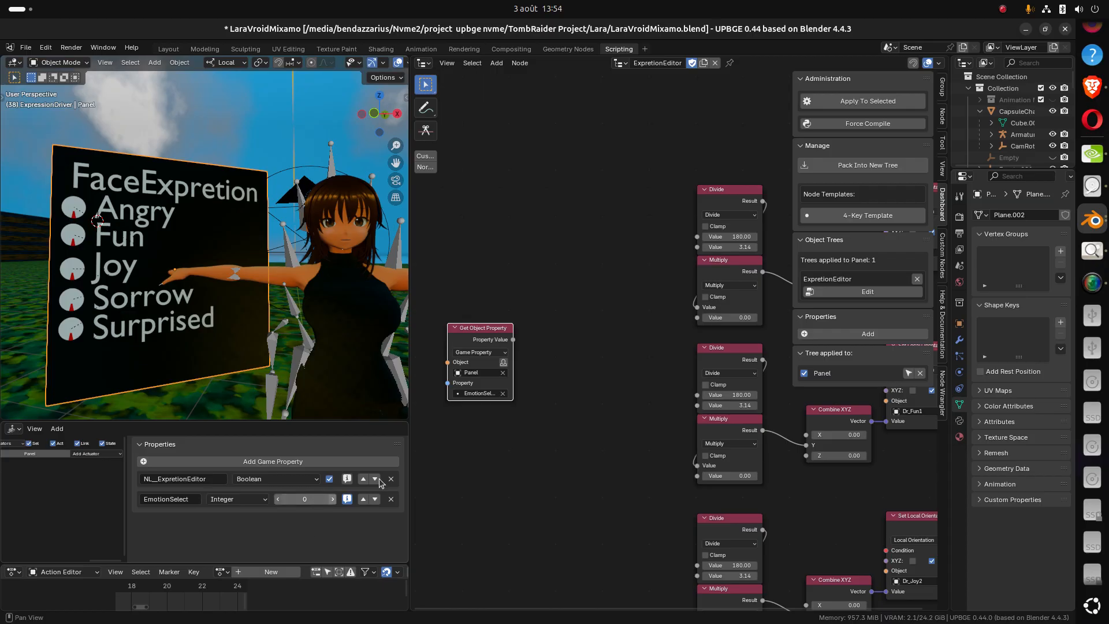
middle_drag(609, 371, 559, 402)
key(ctrl+space)
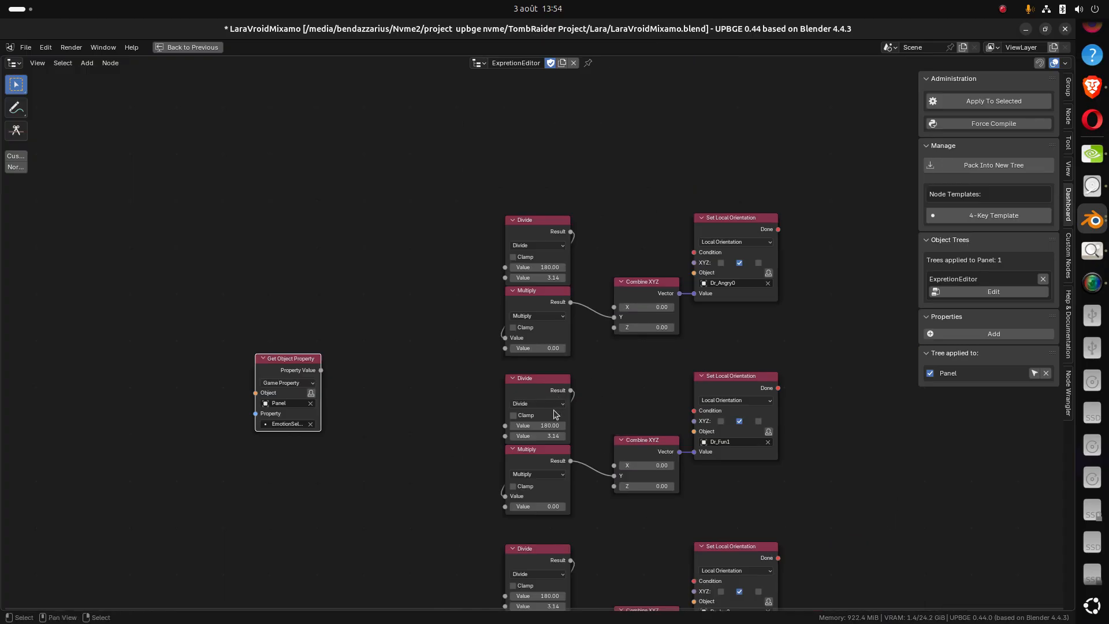
Add a Compare node in the free space between the Get Object Property node and the Divide nodes
key(shift+a)
mouse_move(441, 376)
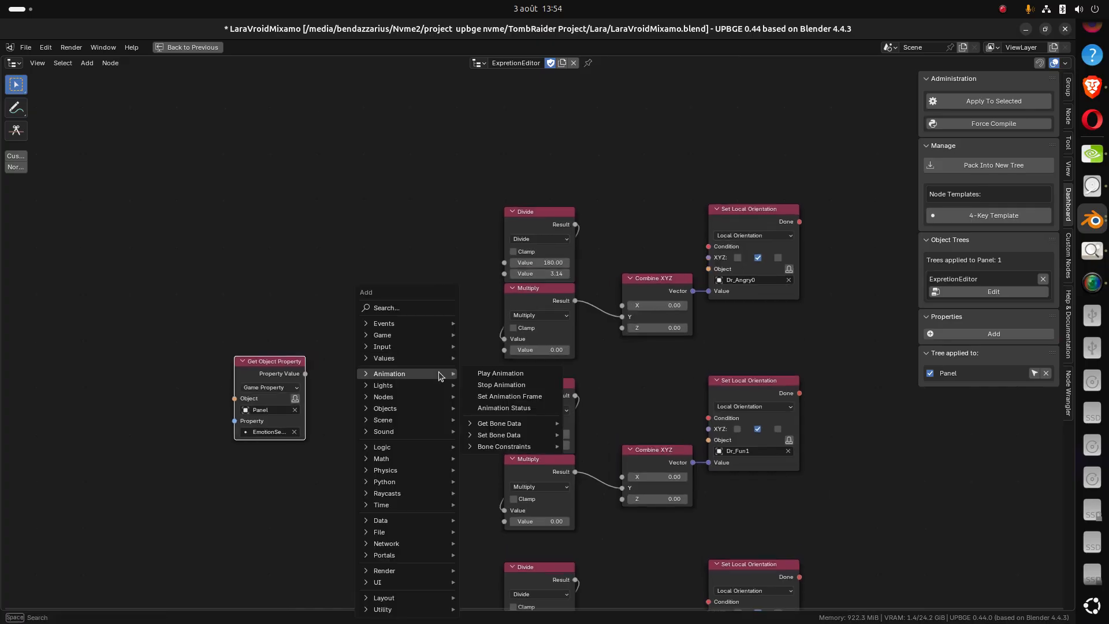
mouse_move(383, 459)
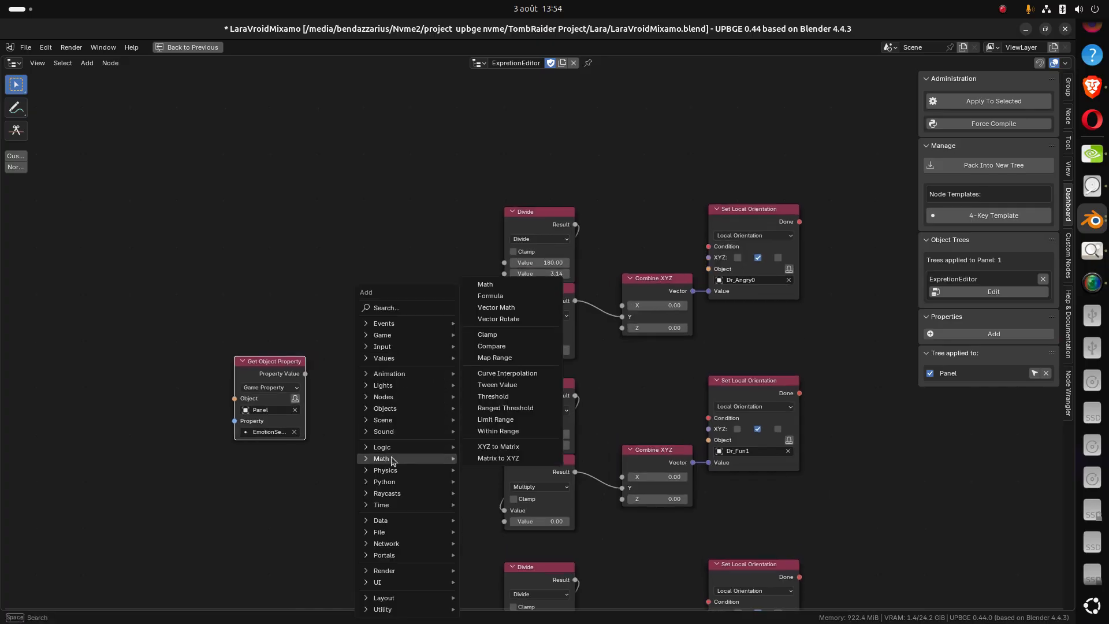
click(491, 345)
click(325, 345)
scroll(340, 393, up, 2)
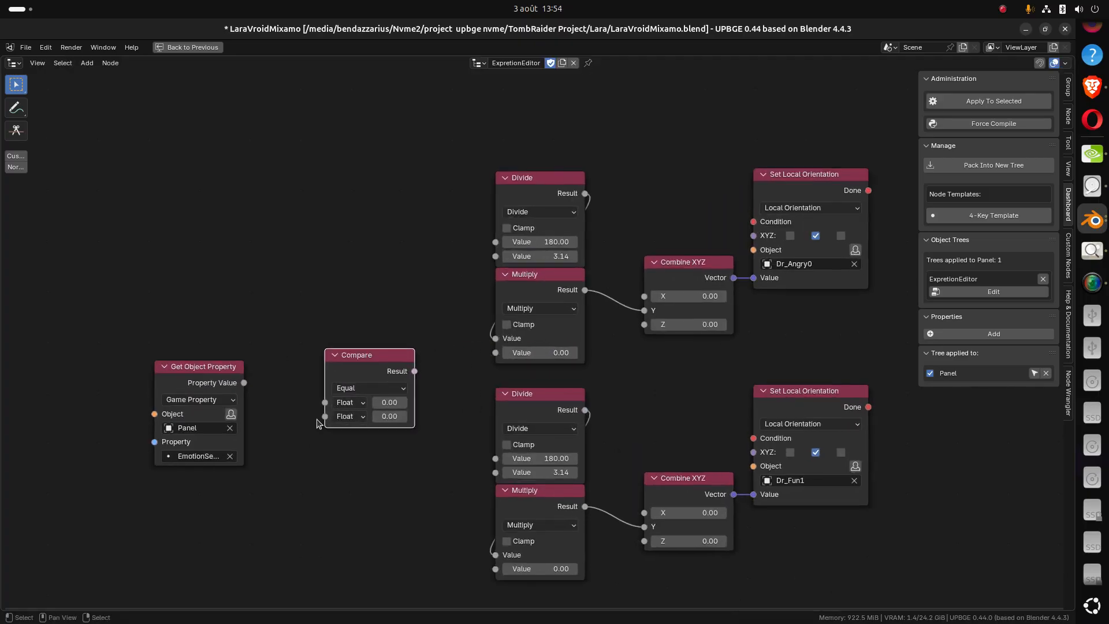
Link the Get Object Property node's Property Value to the Compare node's first input and set the second input's type to Integer
drag(313, 369, 394, 389)
drag(445, 356, 434, 330)
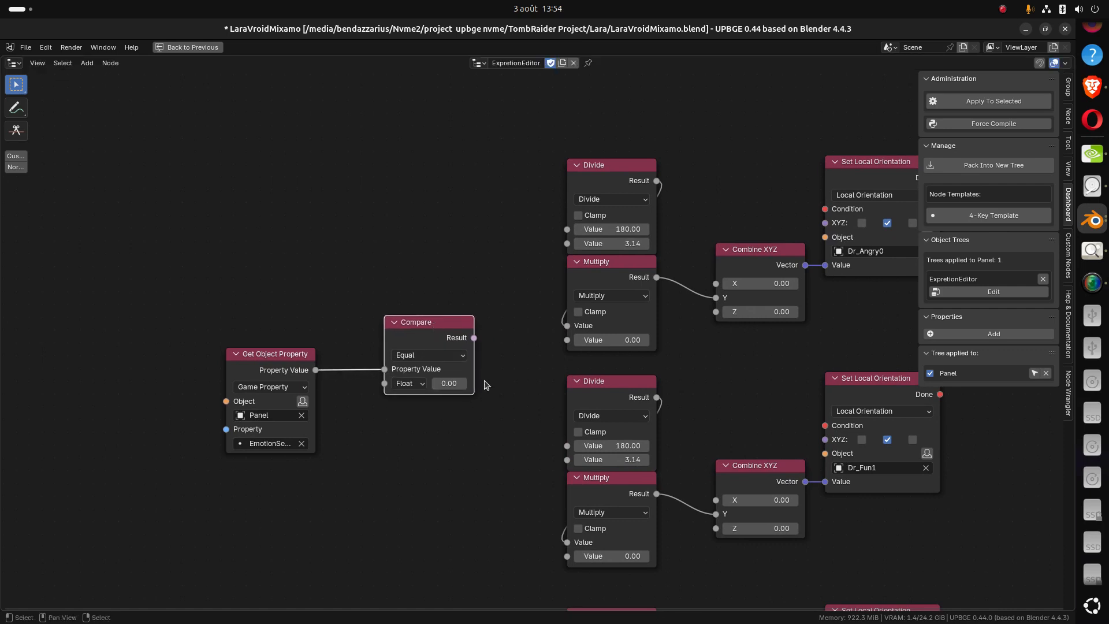
middle_drag(489, 382, 429, 429)
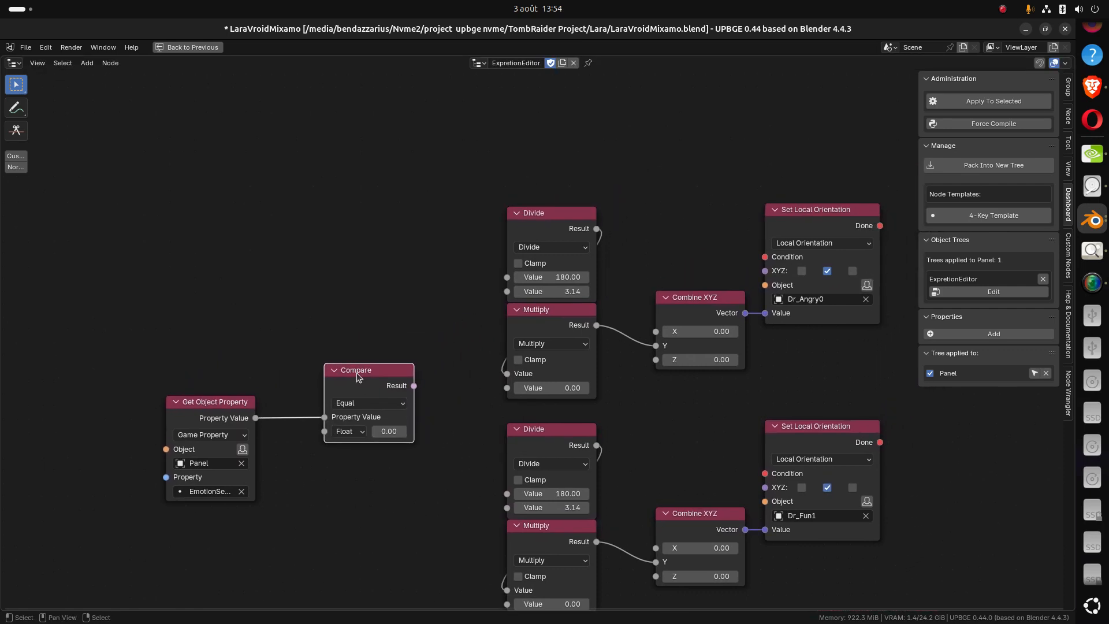
middle_drag(348, 482, 392, 456)
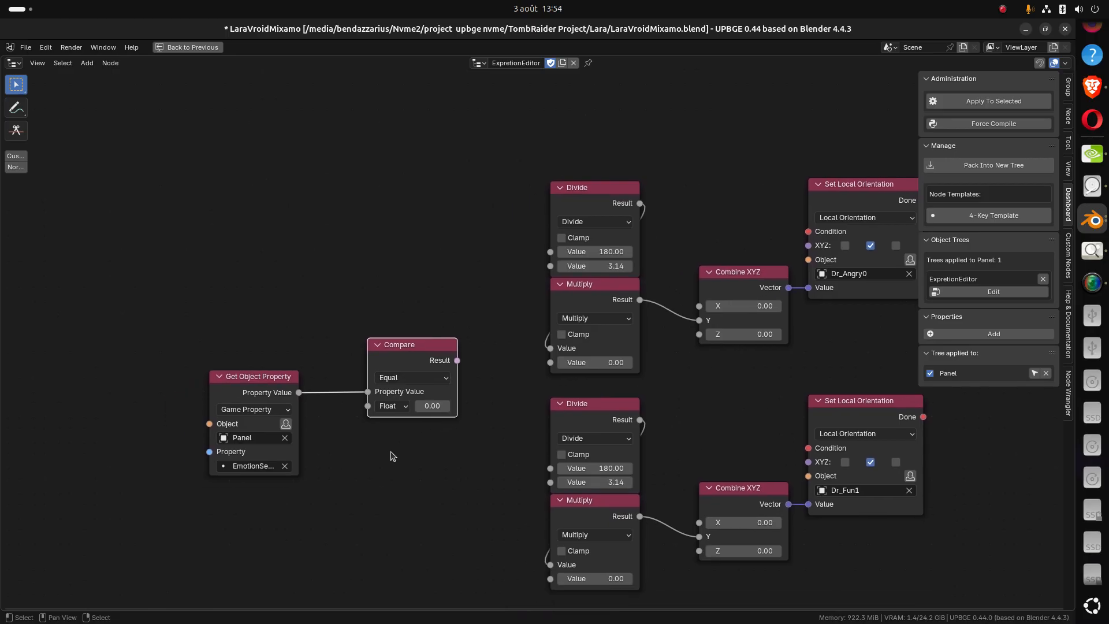
click(397, 407)
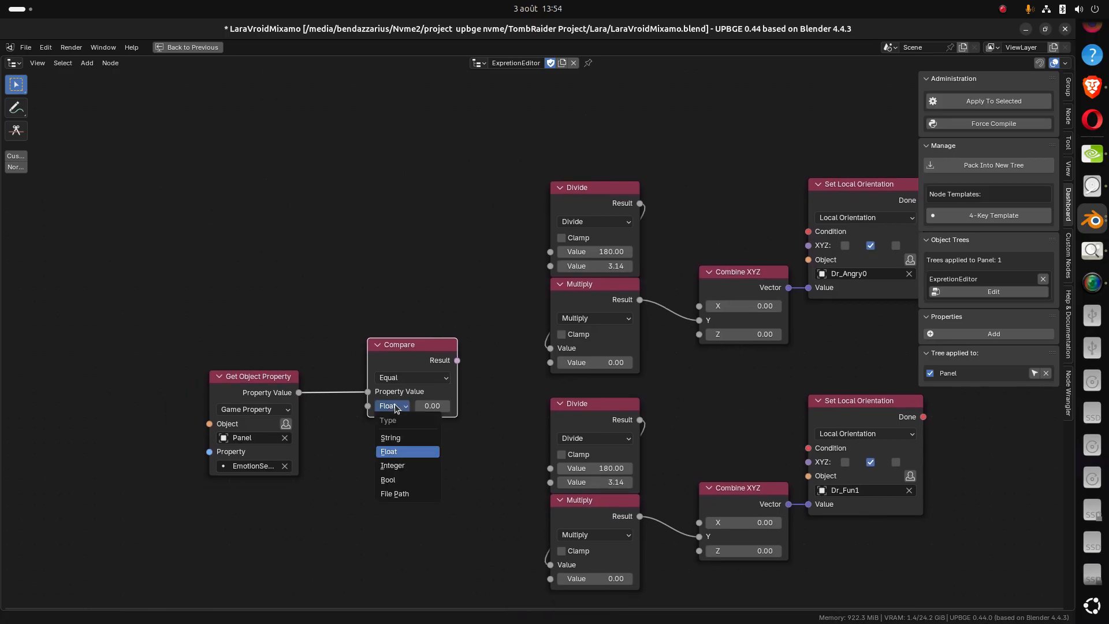
click(398, 467)
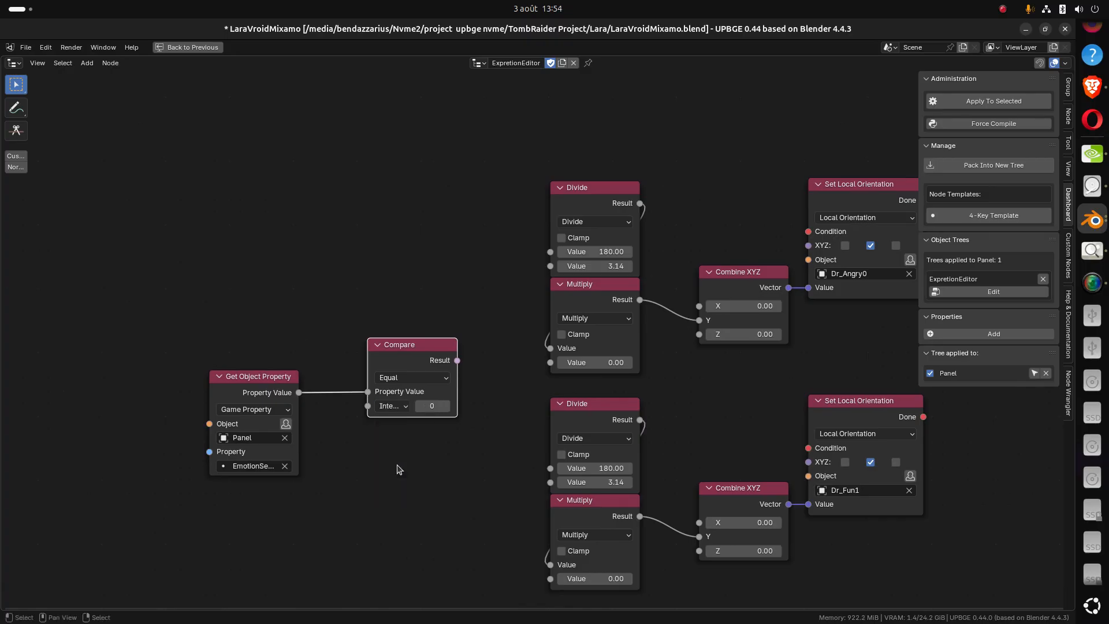
Raise the Get Object Property node and move the Compare node closer to it
scroll(365, 450, up, 2)
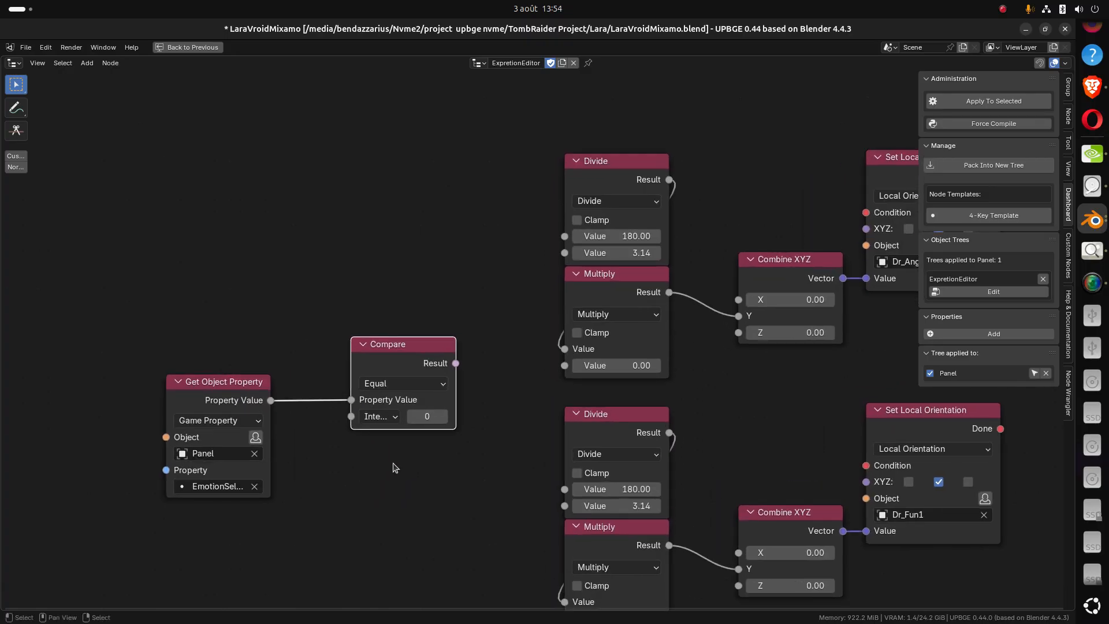
scroll(395, 467, up, 1)
middle_drag(415, 459, 491, 449)
drag(321, 370, 290, 283)
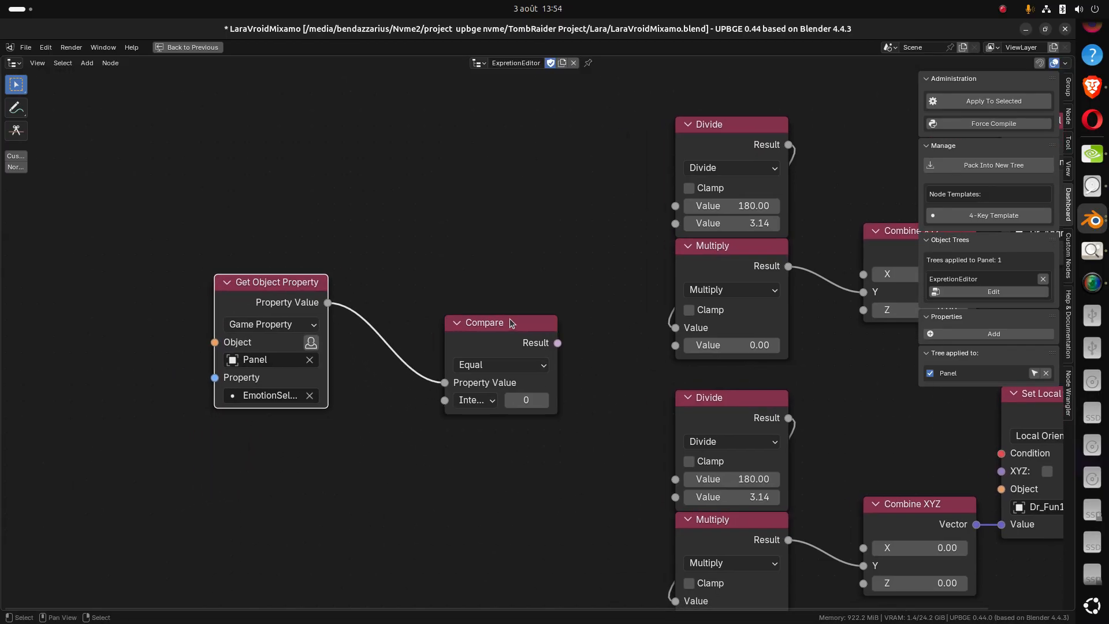
drag(501, 325, 480, 321)
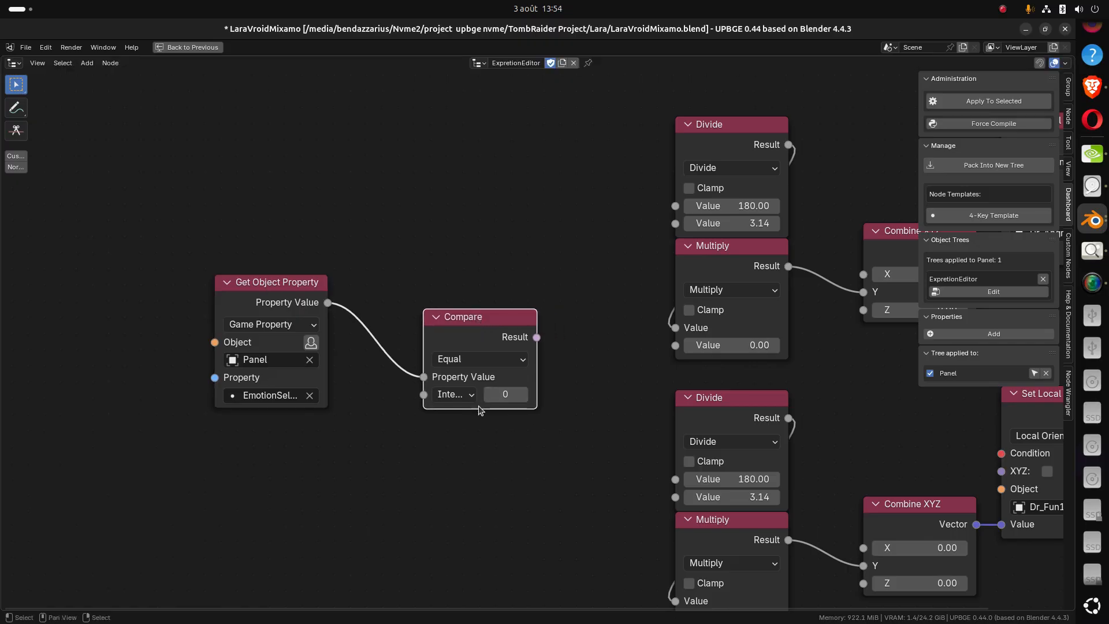
middle_drag(475, 409, 455, 420)
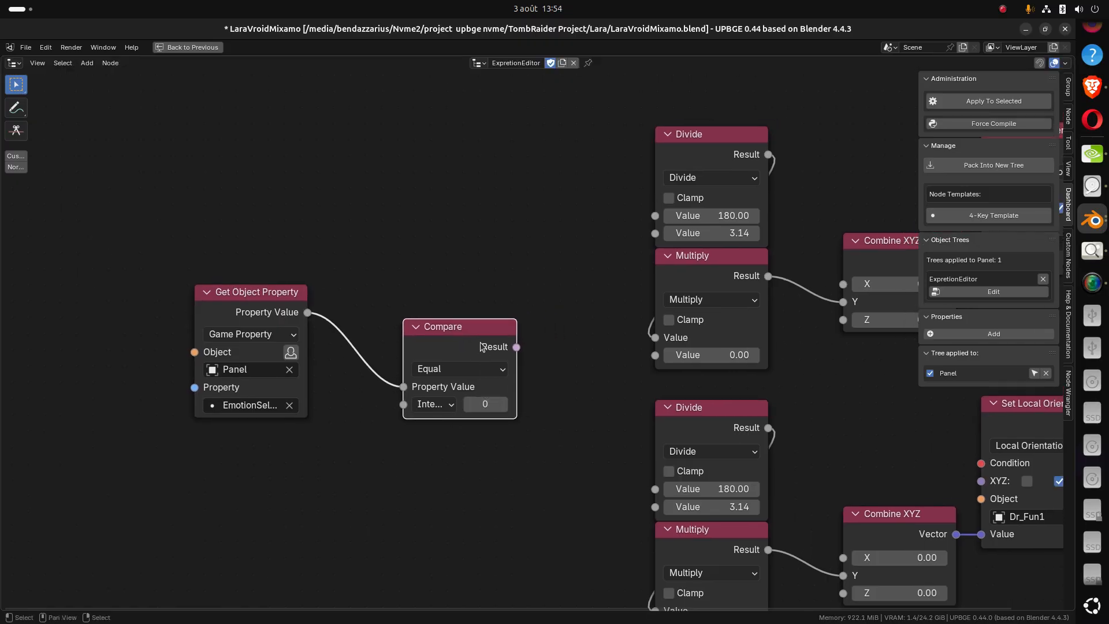
drag(475, 330, 456, 321)
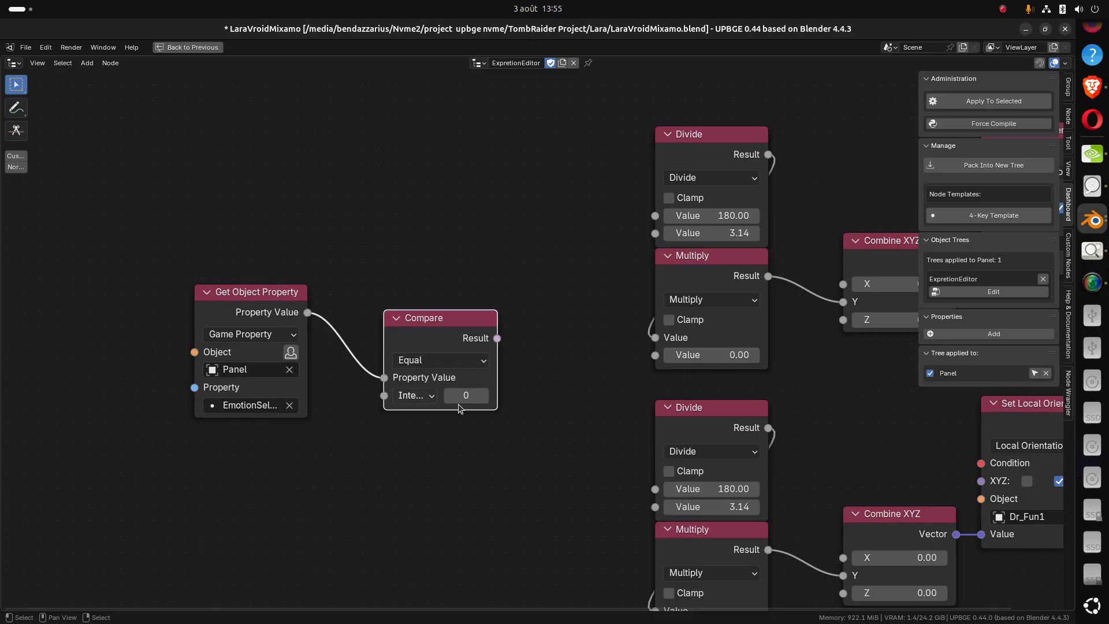
Try the Compare node's integer value up to 5 and return it to 0
click(483, 396)
click(483, 396)
click(483, 396)
click(483, 396)
click(483, 396)
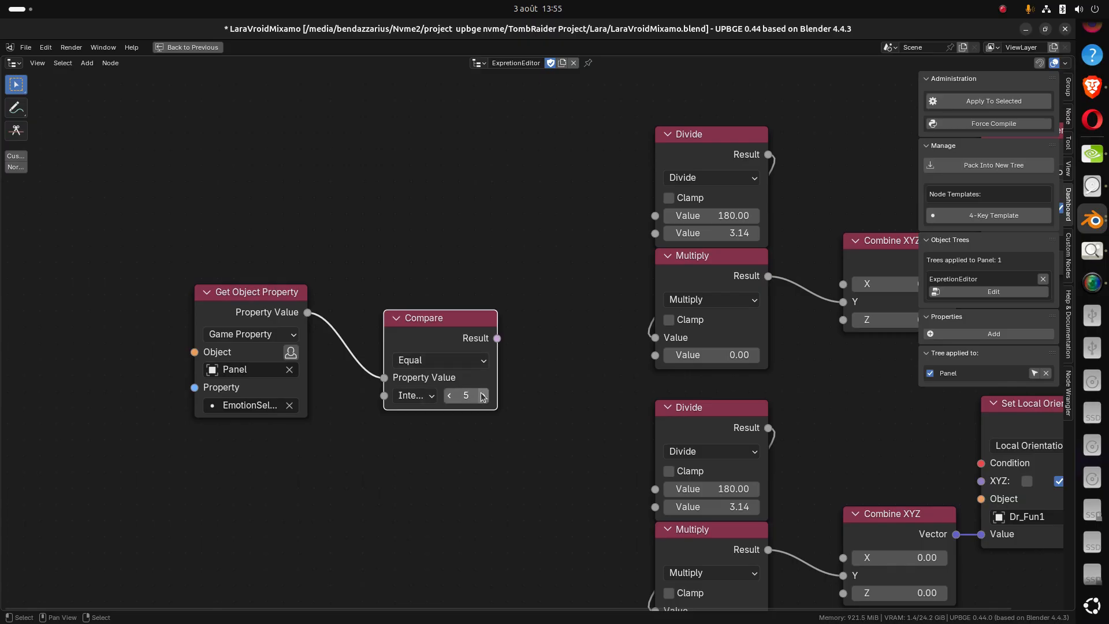
click(449, 398)
click(448, 397)
click(448, 398)
click(448, 397)
click(449, 398)
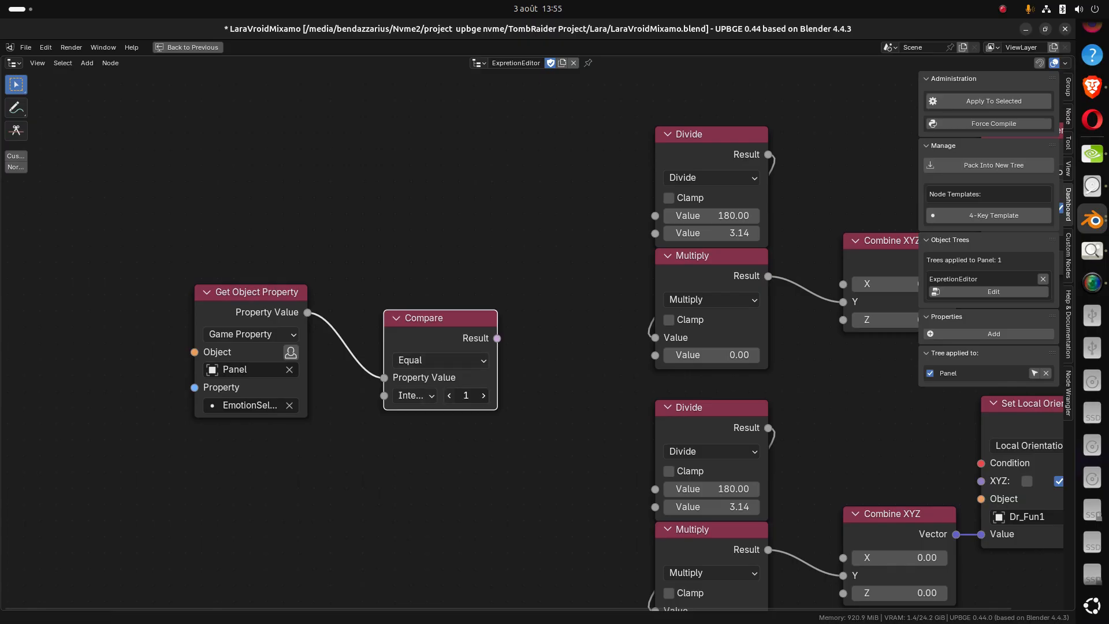
Link the Compare Result to the Condition of Dr_Angry0's Set Local Orientation node and place Compare above that chain's Divide node
scroll(467, 477, down, 3)
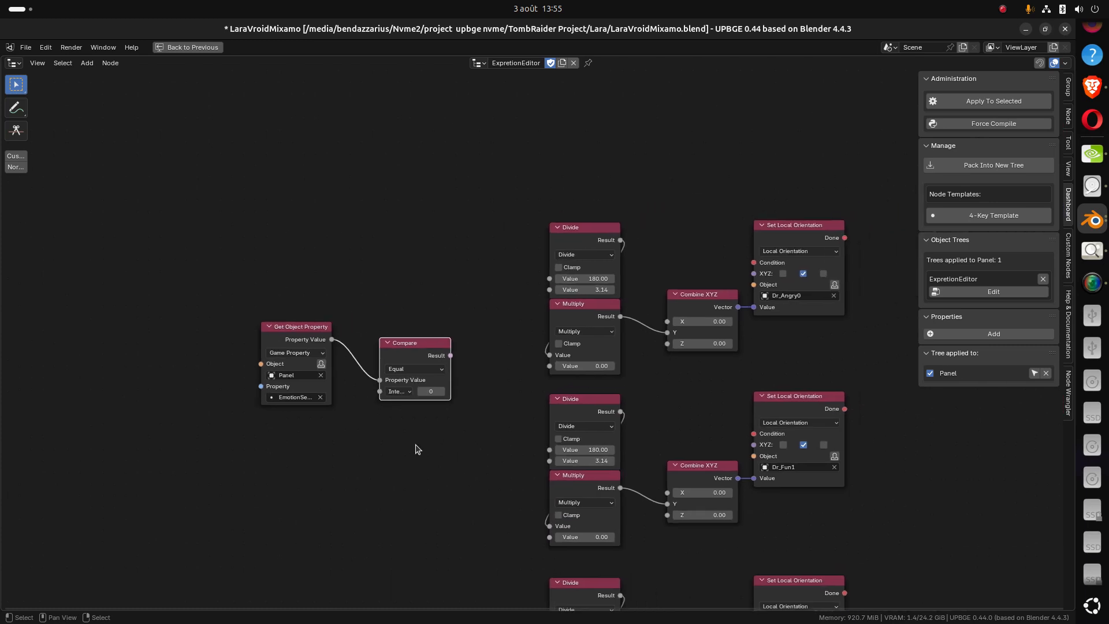
middle_drag(459, 411, 425, 437)
scroll(426, 437, down, 1)
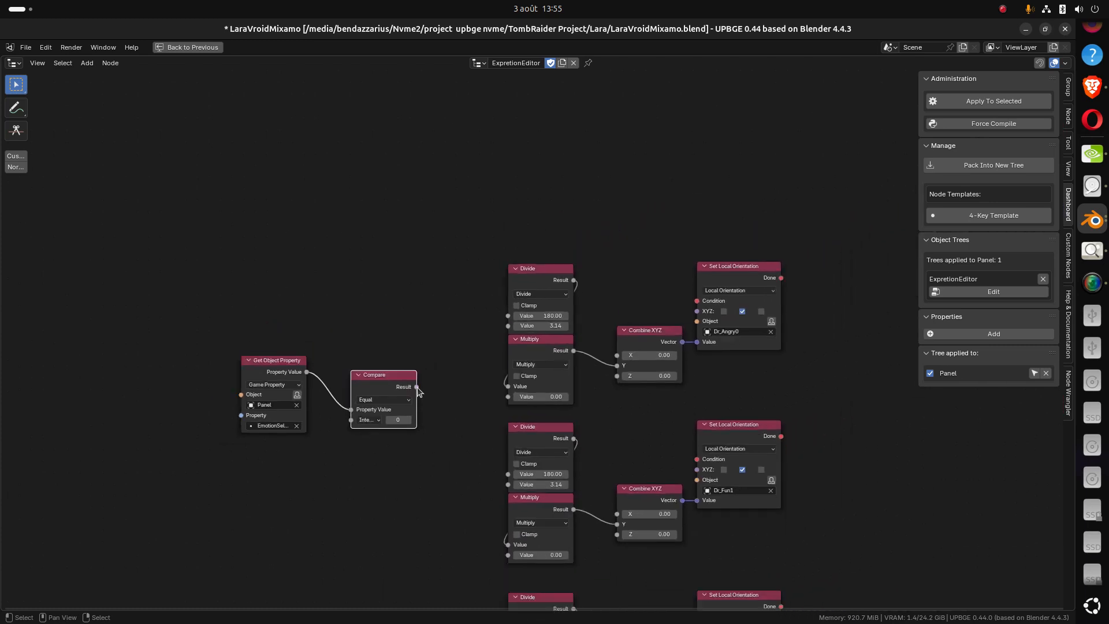
drag(416, 387, 698, 301)
drag(385, 378, 542, 215)
drag(298, 357, 373, 220)
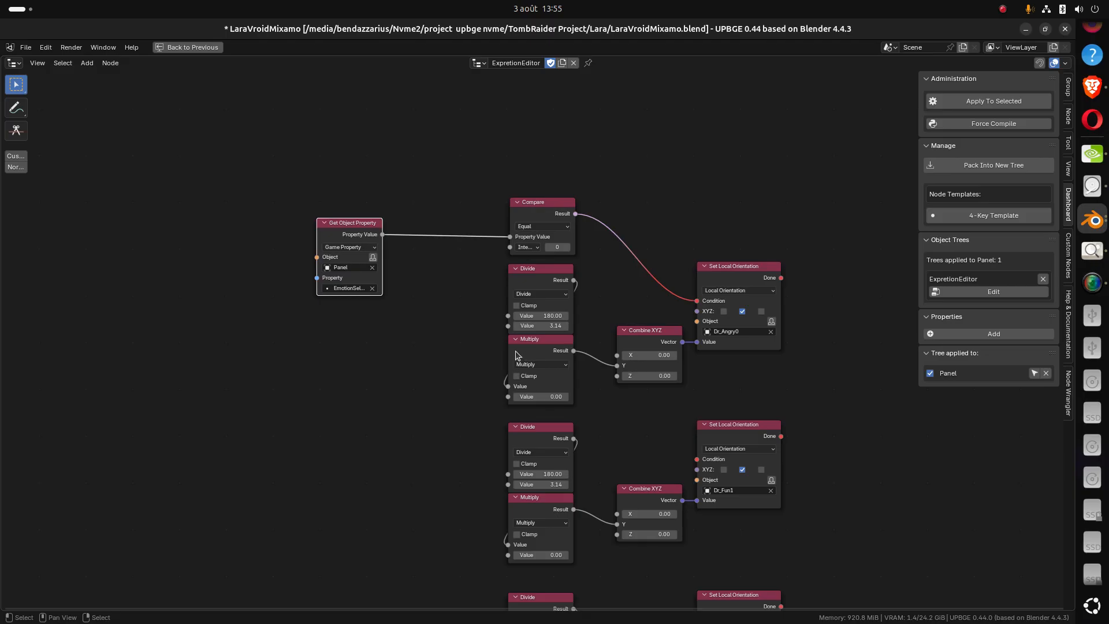
Move the Get Object Property node down and farther from the chains, beside the gap between the Dr_Angry0 and Dr_Fun1 chains
scroll(277, 433, up, 3)
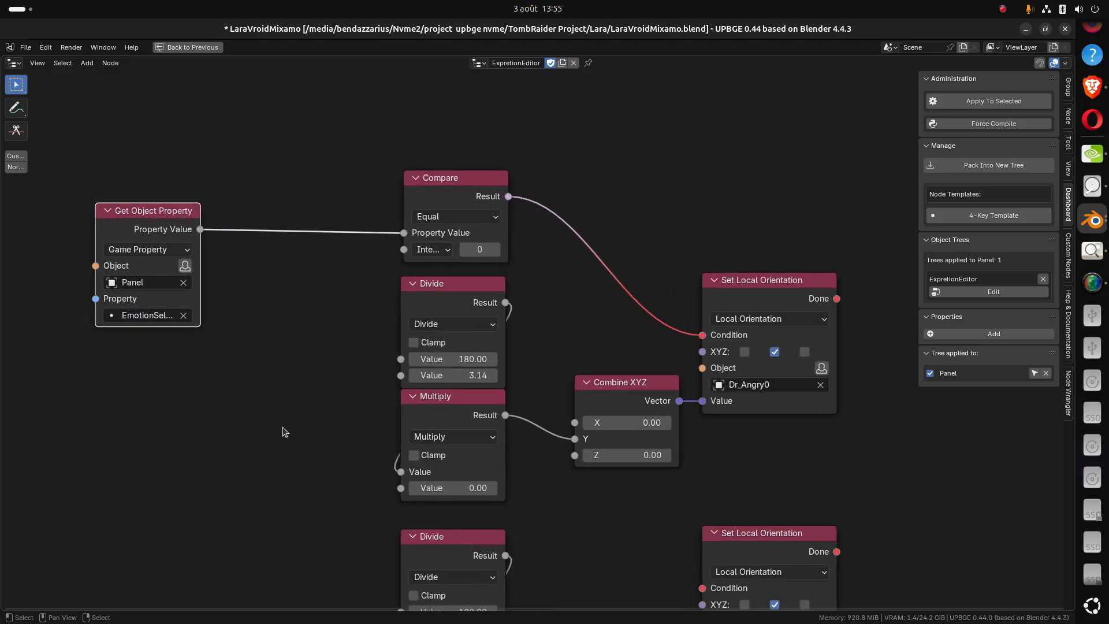
scroll(283, 432, down, 2)
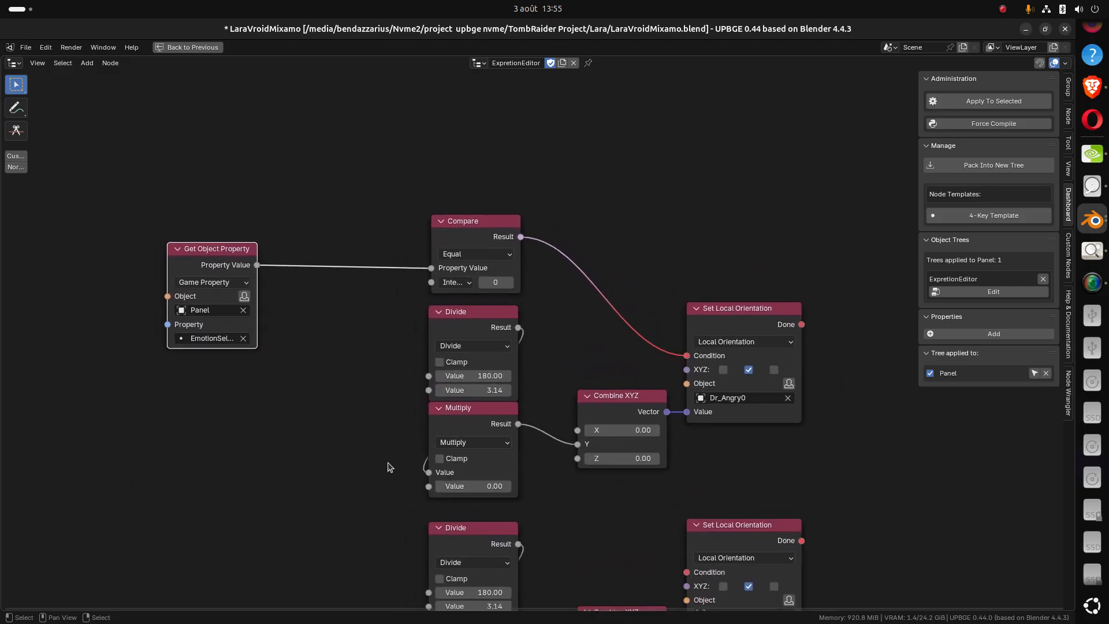
scroll(388, 467, down, 2)
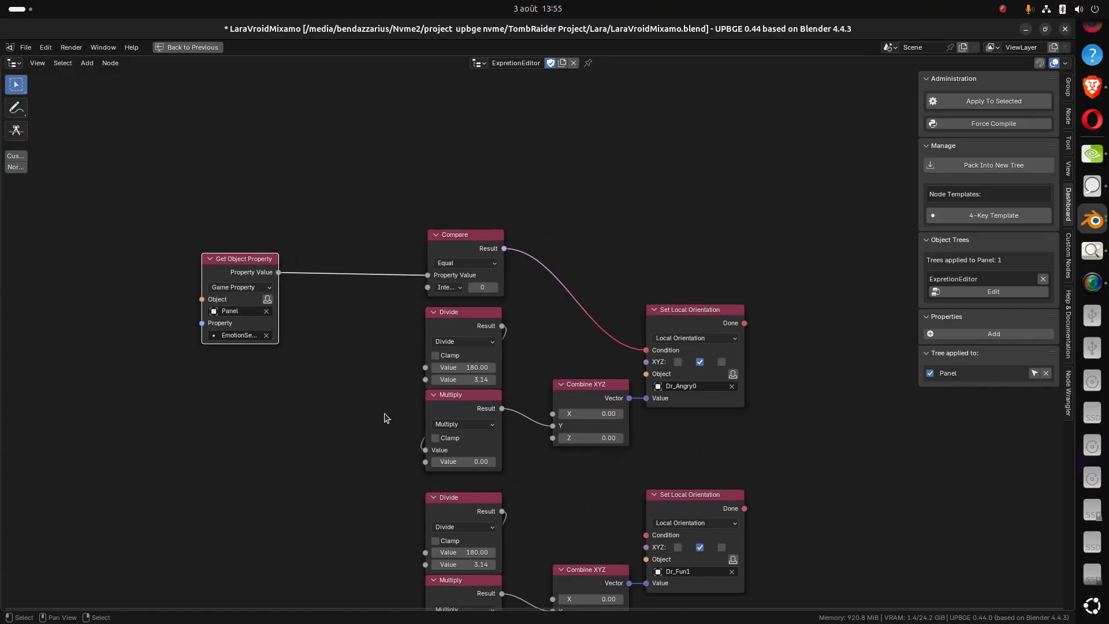
middle_drag(387, 418, 386, 371)
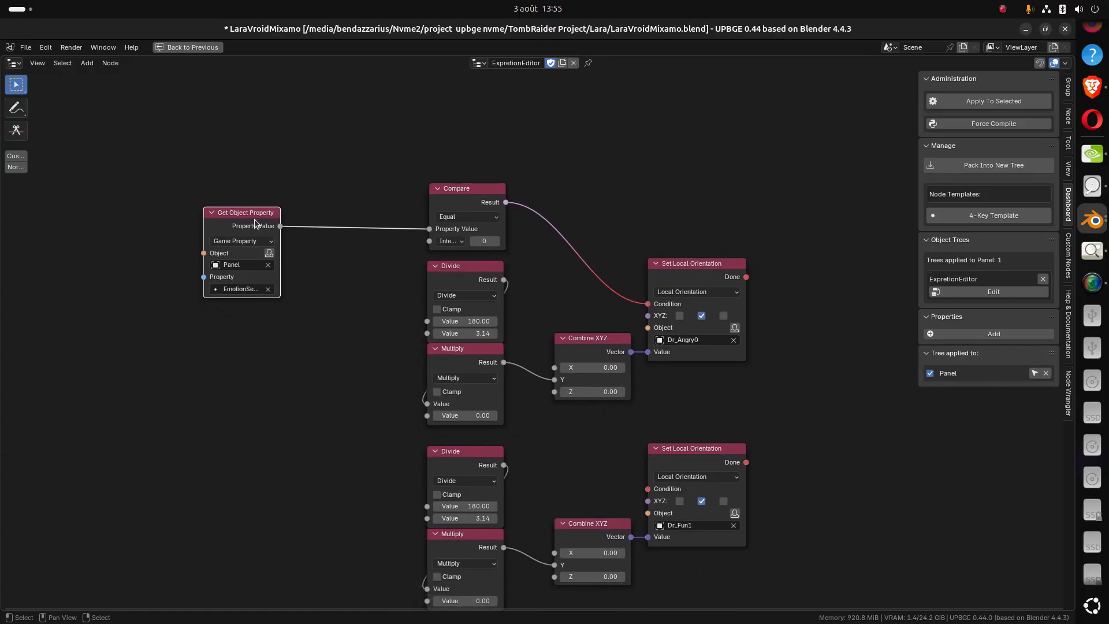
drag(254, 223, 190, 396)
Select all nodes of the Dr_Angry0 chain and move them up to open space above the Dr_Fun1 chain
drag(738, 409, 701, 395)
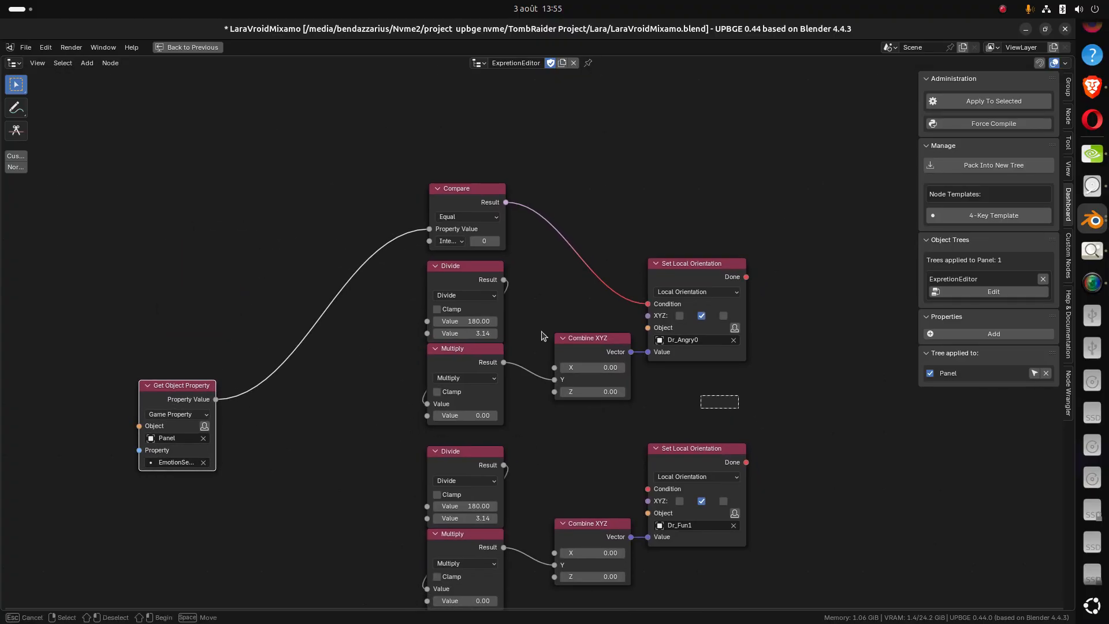
drag(542, 335, 347, 208)
drag(470, 189, 472, 98)
Duplicate the Compare node and place the copy directly above the Divide node of the Dr_Fun1 chain
middle_drag(535, 459, 523, 414)
middle_drag(363, 384, 366, 400)
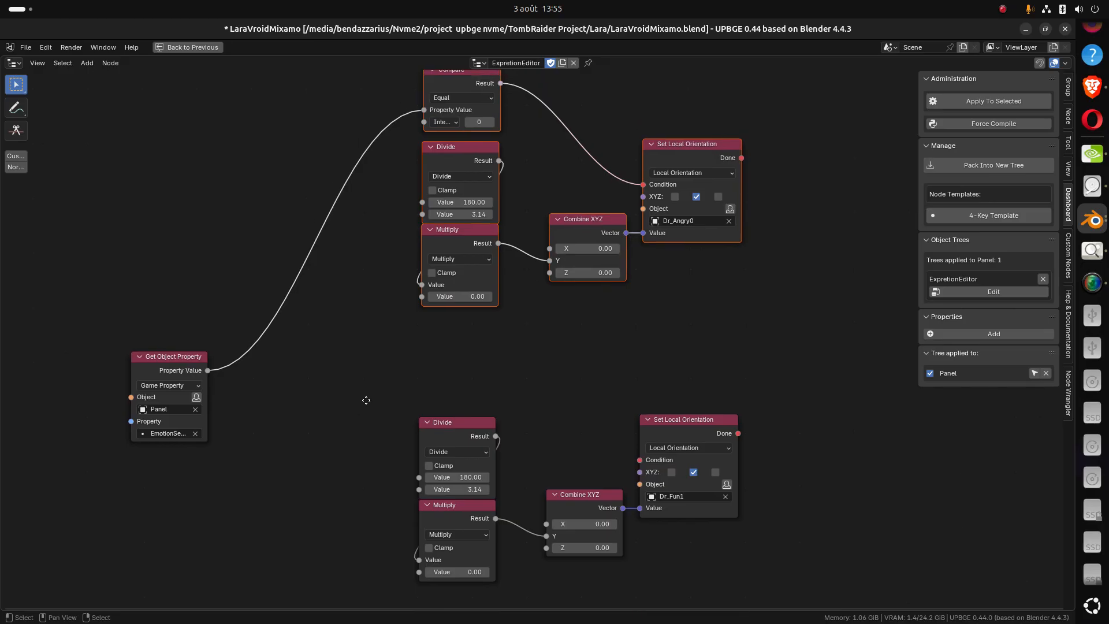
mouse_move(526, 406)
middle_down()
mouse_move(509, 384)
mouse_move(524, 412)
middle_up()
scroll(508, 384, down, 1)
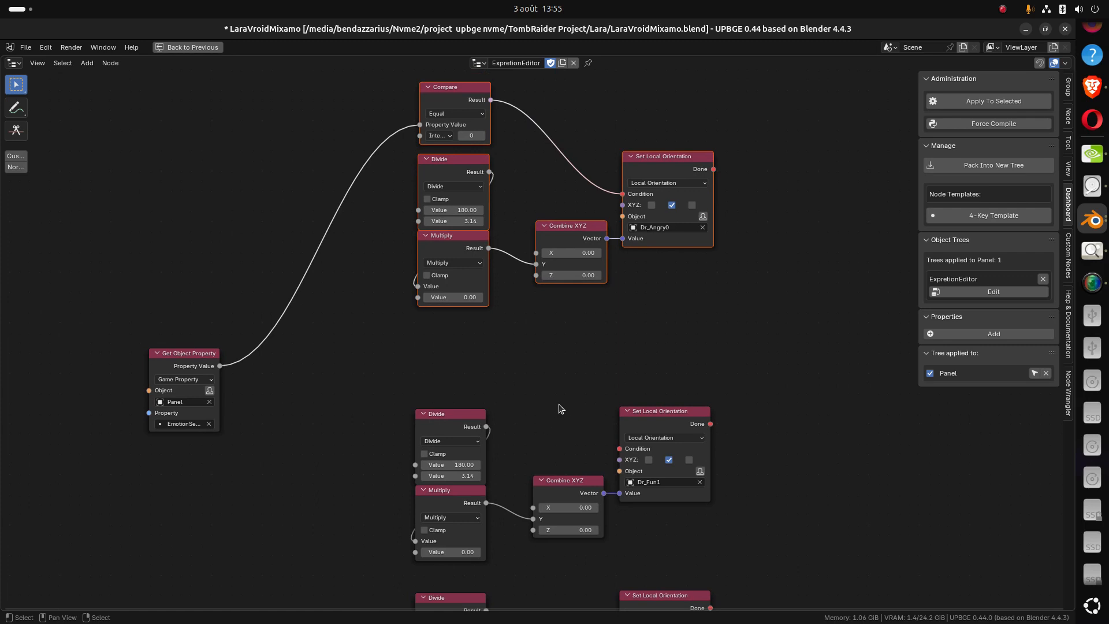
scroll(502, 243, up, 2)
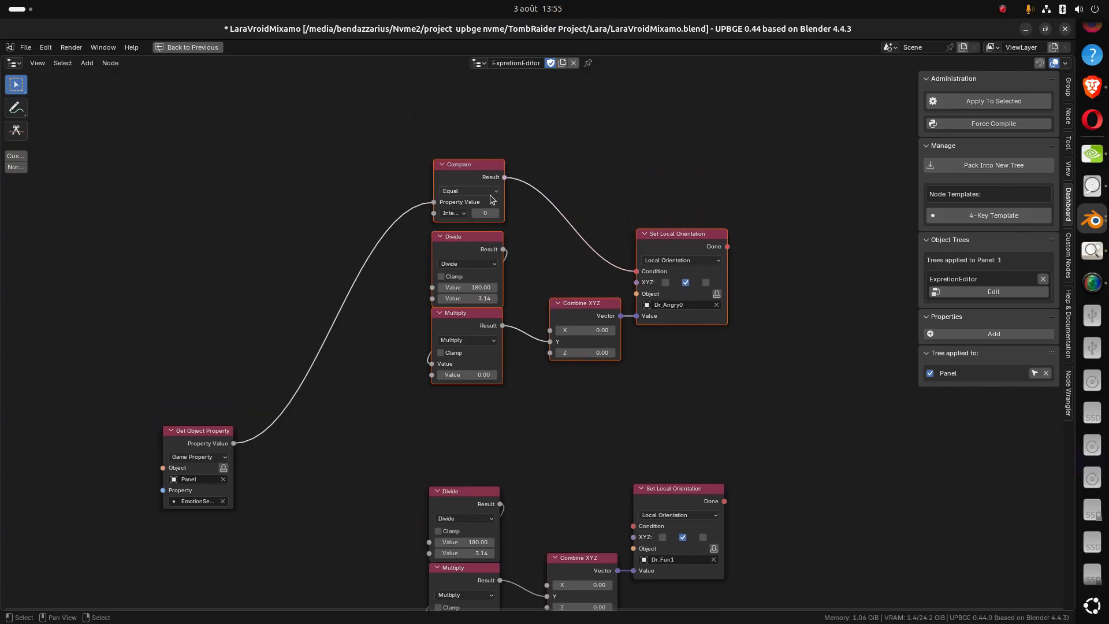
middle_drag(507, 166, 509, 212)
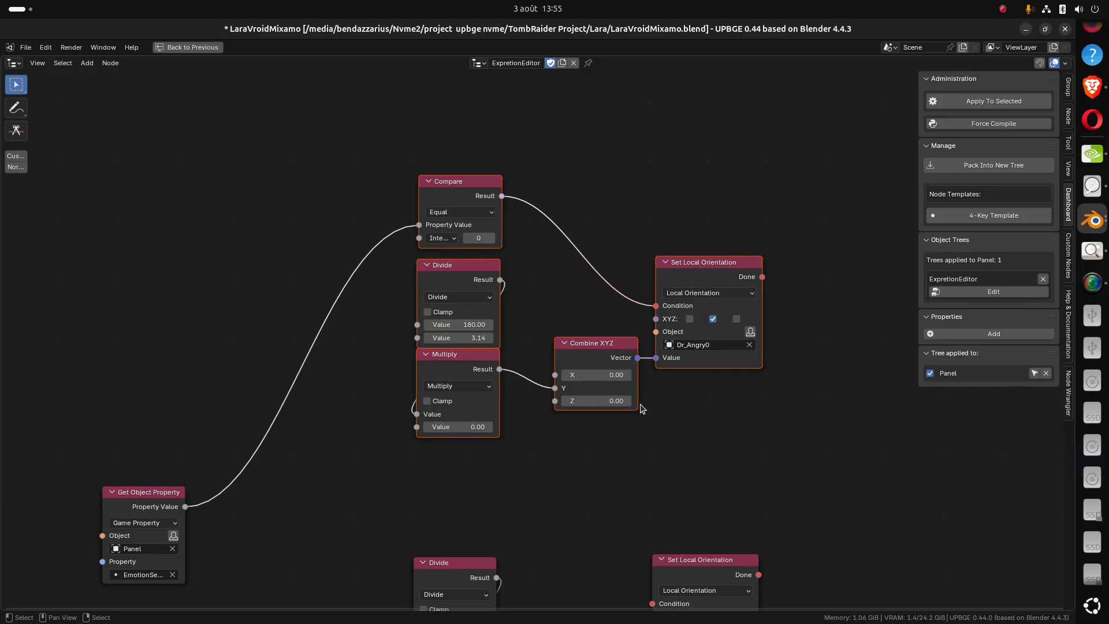
middle_drag(529, 492, 500, 381)
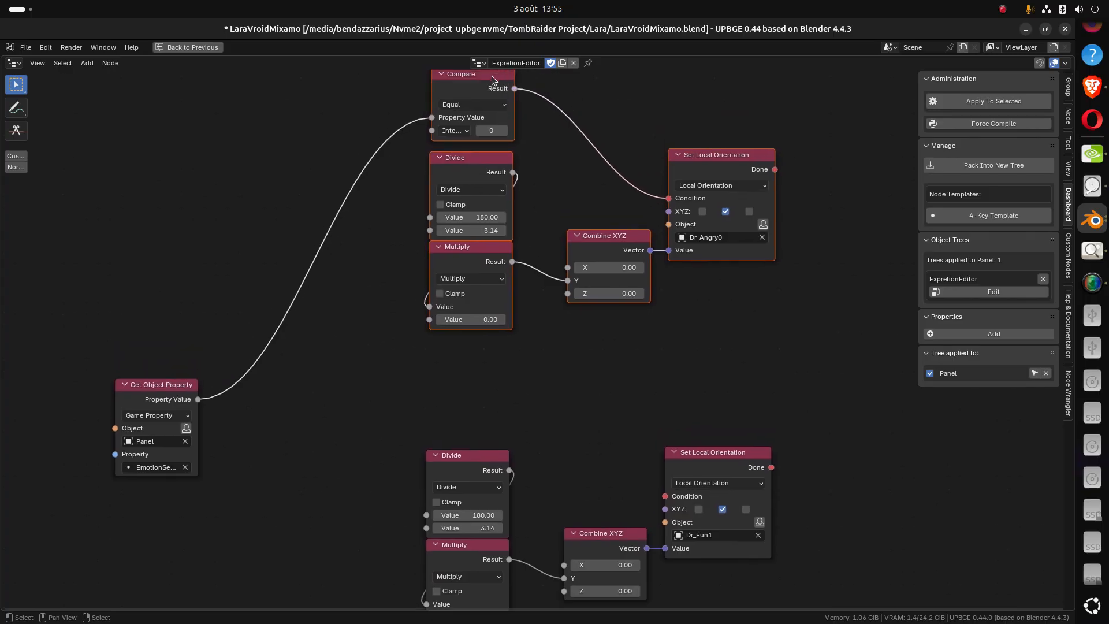
click(492, 77)
key(shift+d)
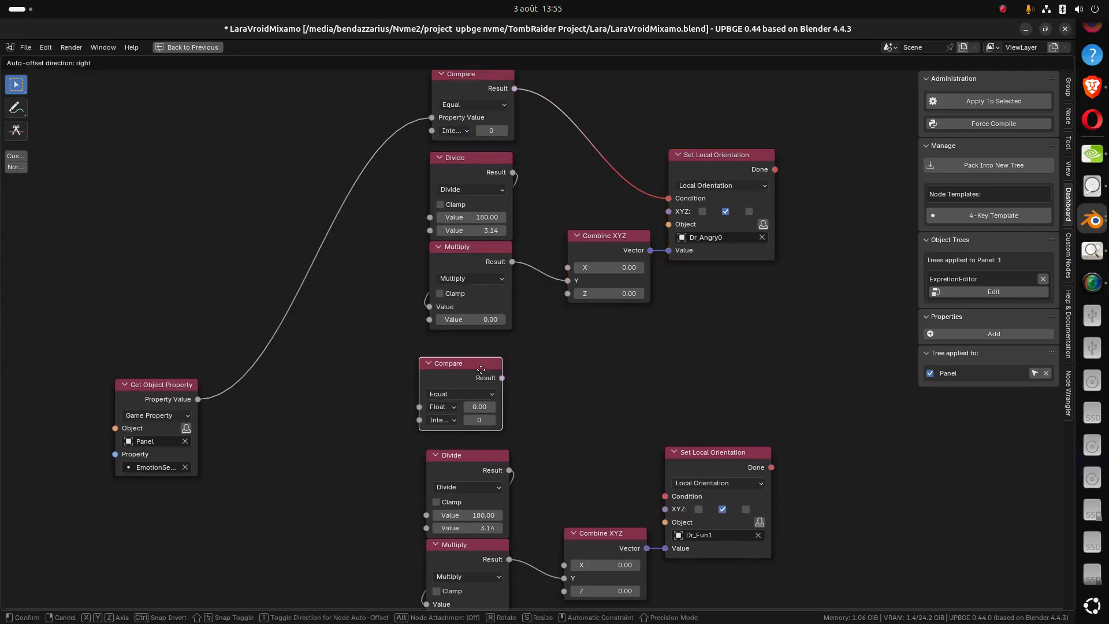
click(488, 379)
Set the duplicated Compare's integer to 1, then link Property Value to its first input and its Result to Dr_Fun1's orientation Condition
click(507, 434)
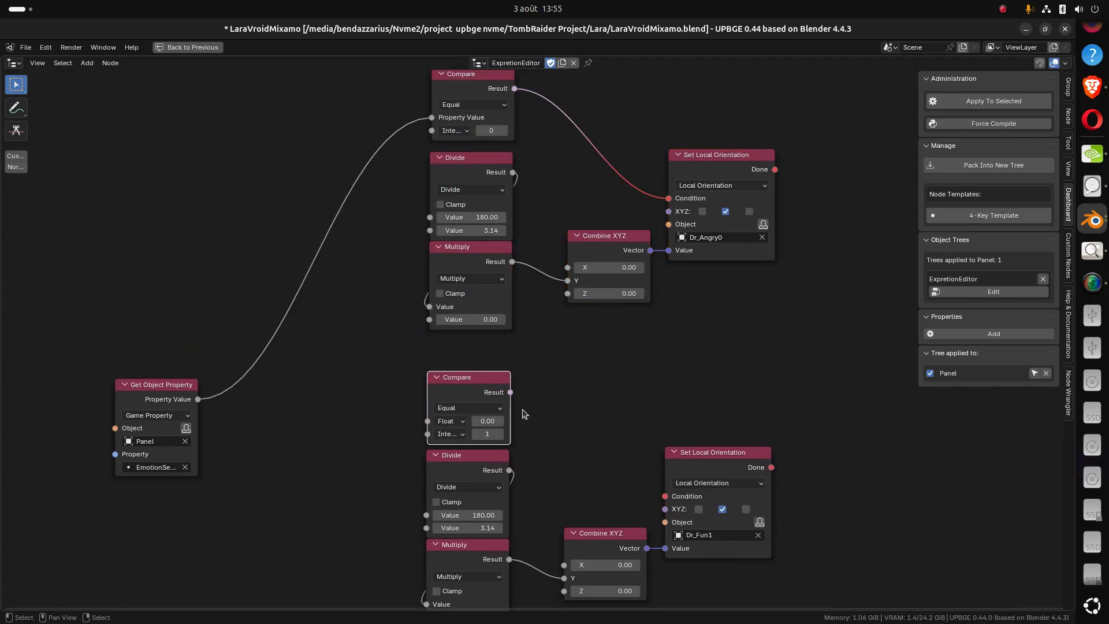
drag(510, 392, 664, 496)
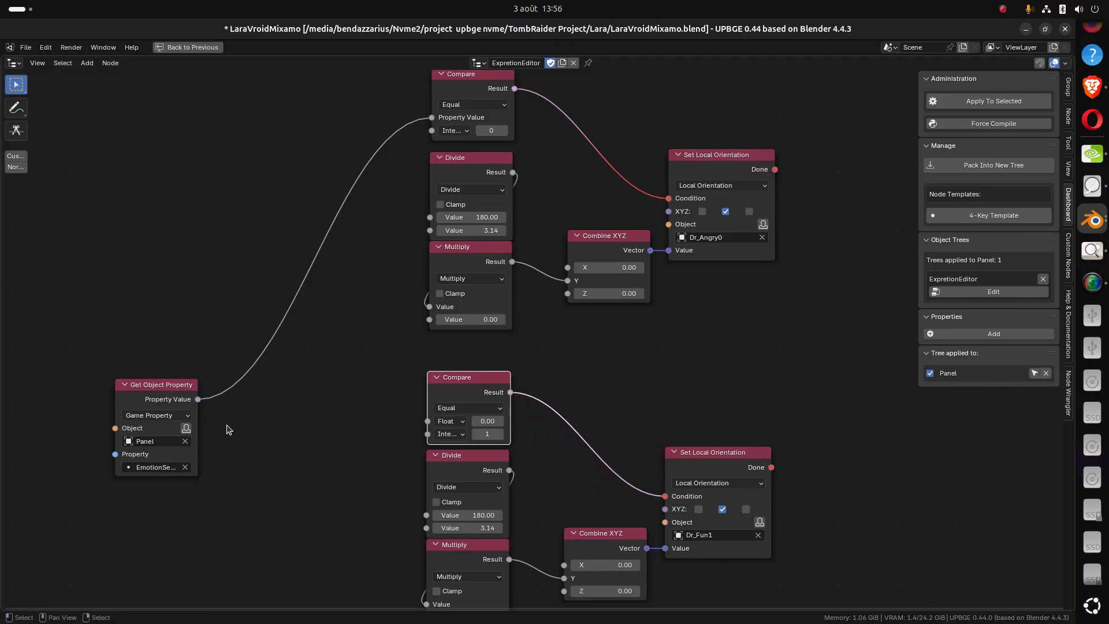
drag(198, 399, 428, 420)
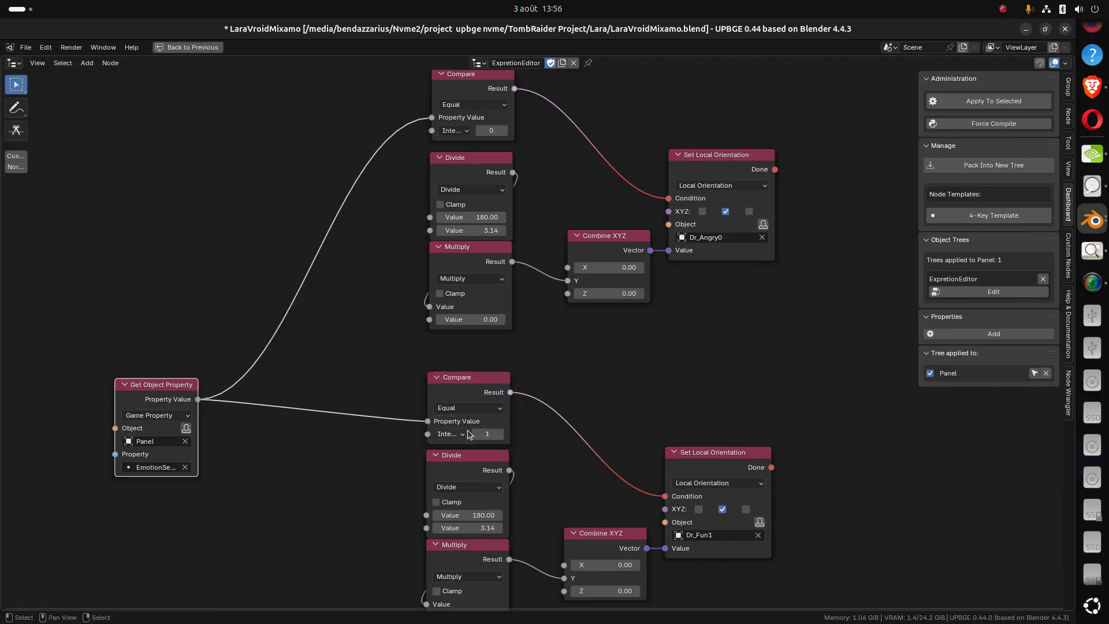
Duplicate the Dr_Fun1 chain's Compare node and place the copy directly above the Divide node of the Dr_Joy2 chain
scroll(679, 478, down, 2)
drag(774, 523, 480, 106)
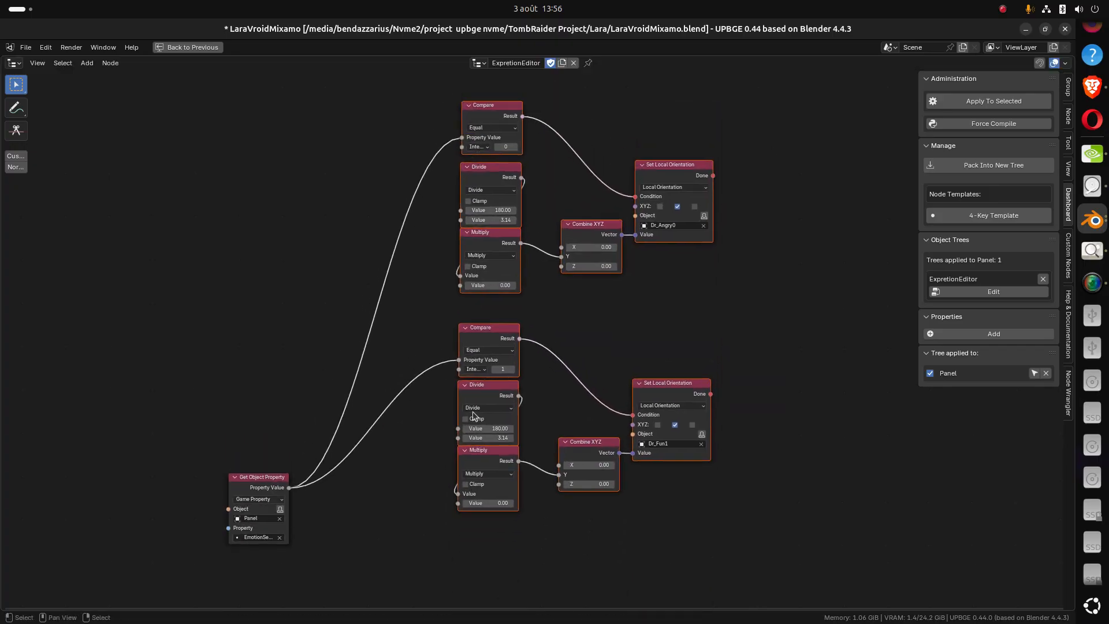
middle_drag(477, 426, 511, 236)
scroll(527, 277, down, 2)
click(530, 183)
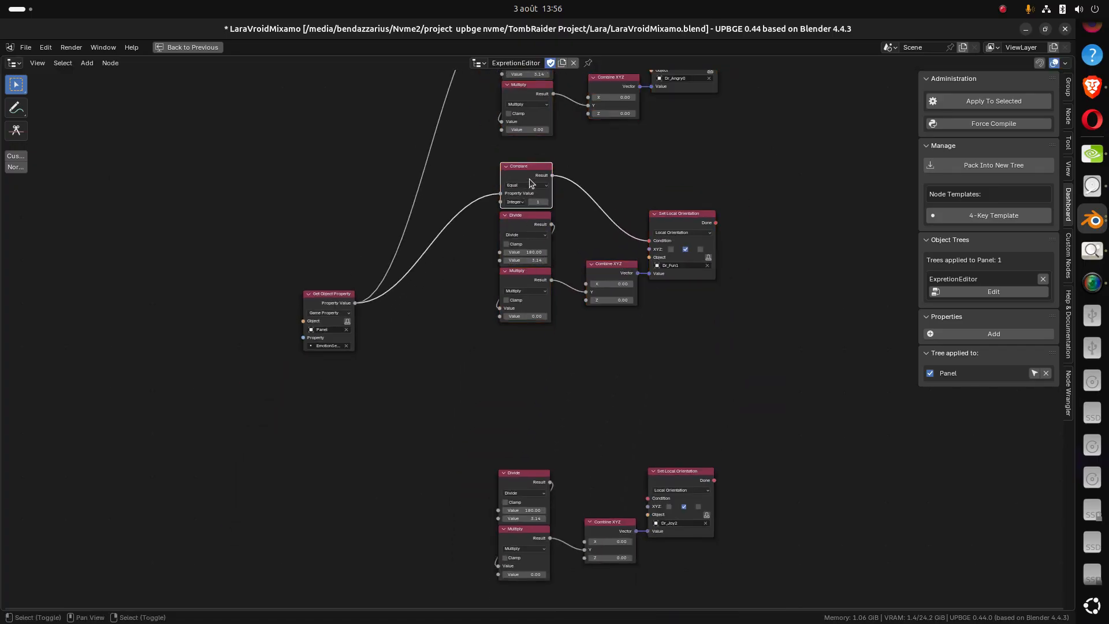
key(shift+d)
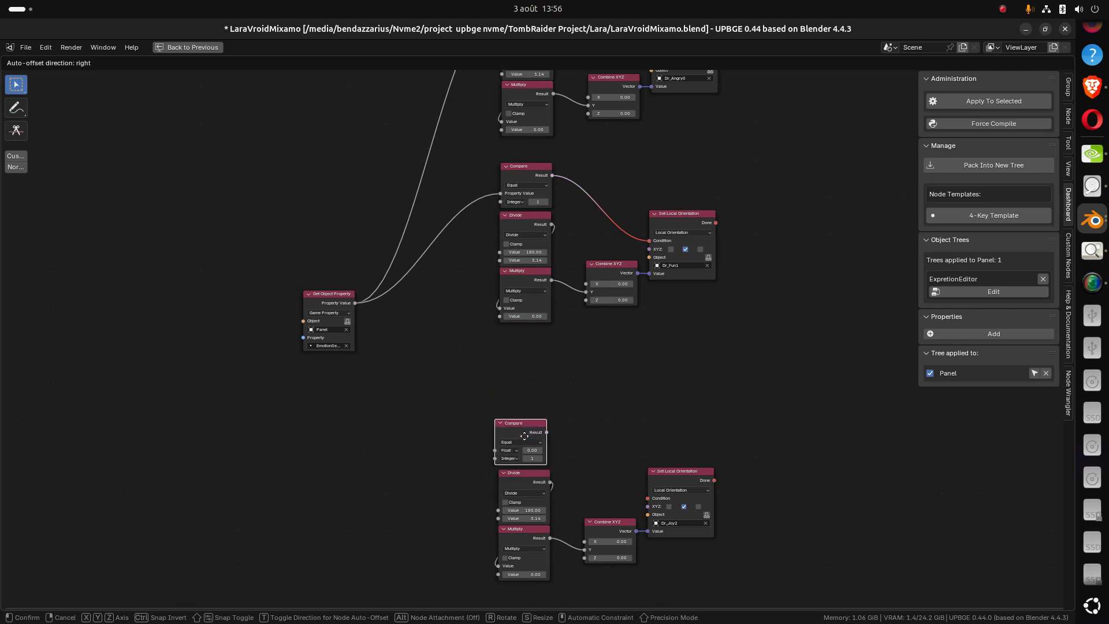
click(529, 436)
Set the new Compare's integer to 2, then link its Result to Dr_Joy2's orientation Condition and Property Value to its first input
click(544, 458)
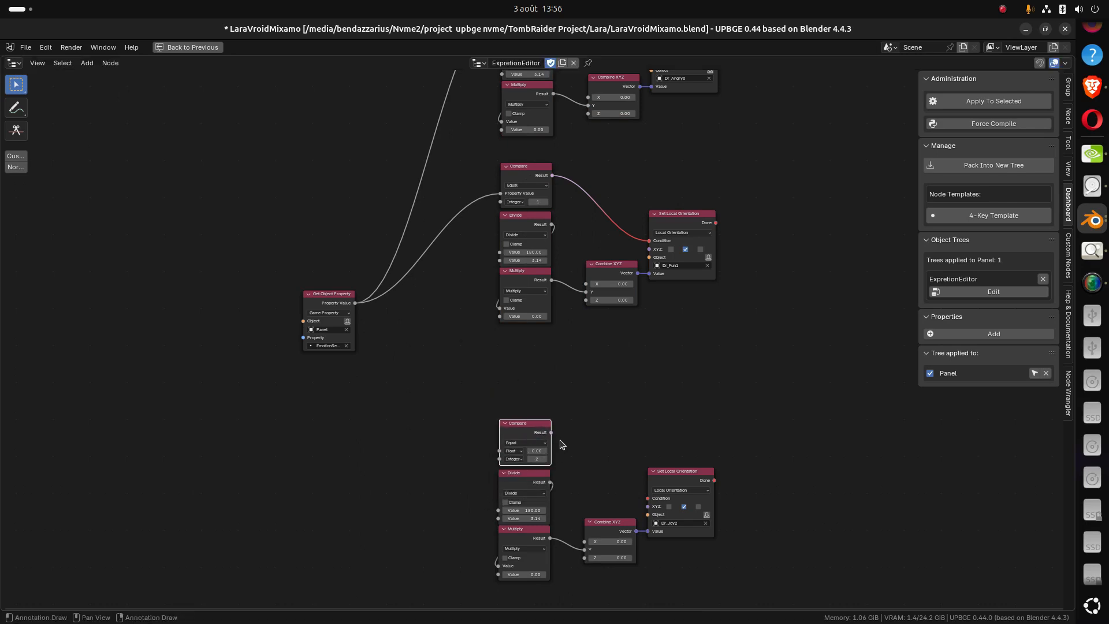
drag(551, 433, 648, 498)
drag(355, 306, 500, 451)
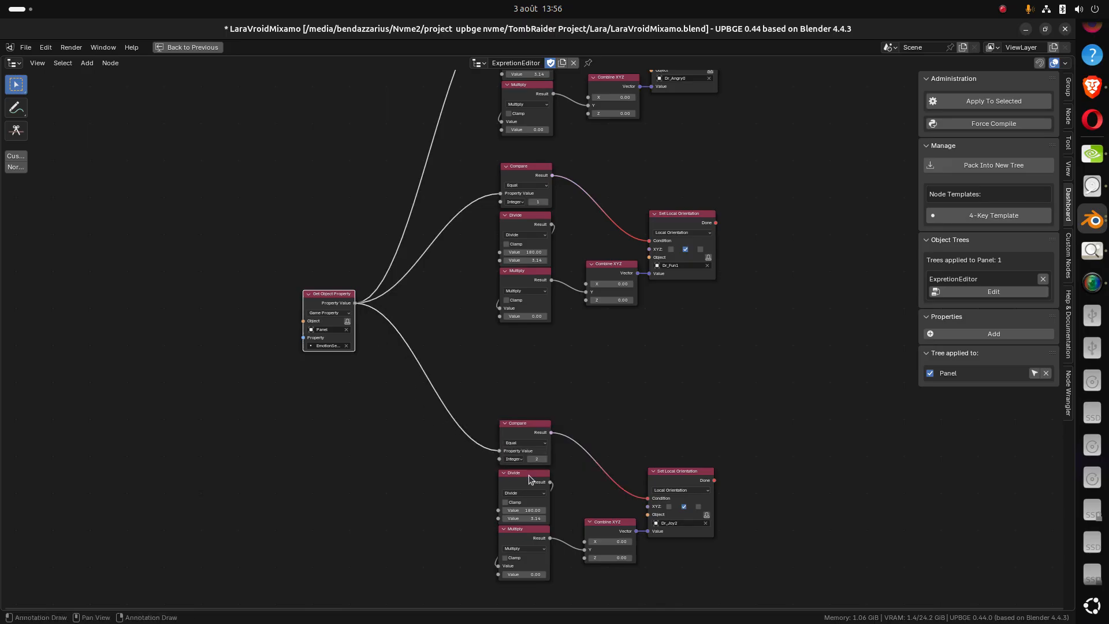
Duplicate the Dr_Joy2 chain's Compare node and place the copy directly above the Divide node of the Dr_Sorrow3 chain
scroll(605, 473, down, 4)
drag(673, 484, 481, 263)
scroll(459, 422, down, 4)
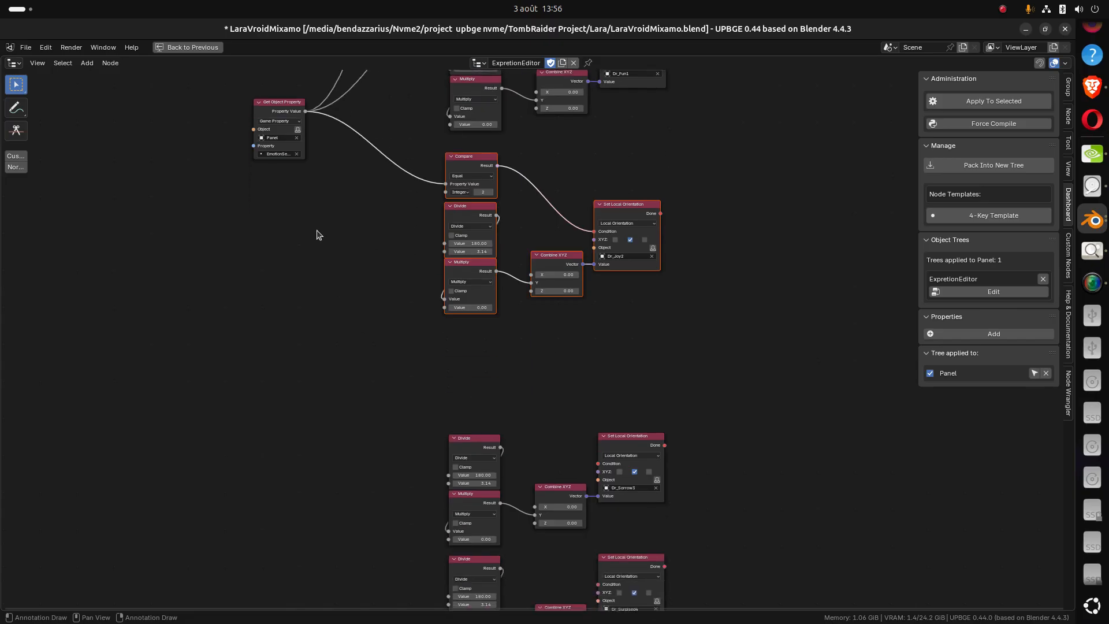
click(471, 170)
key(shift+d)
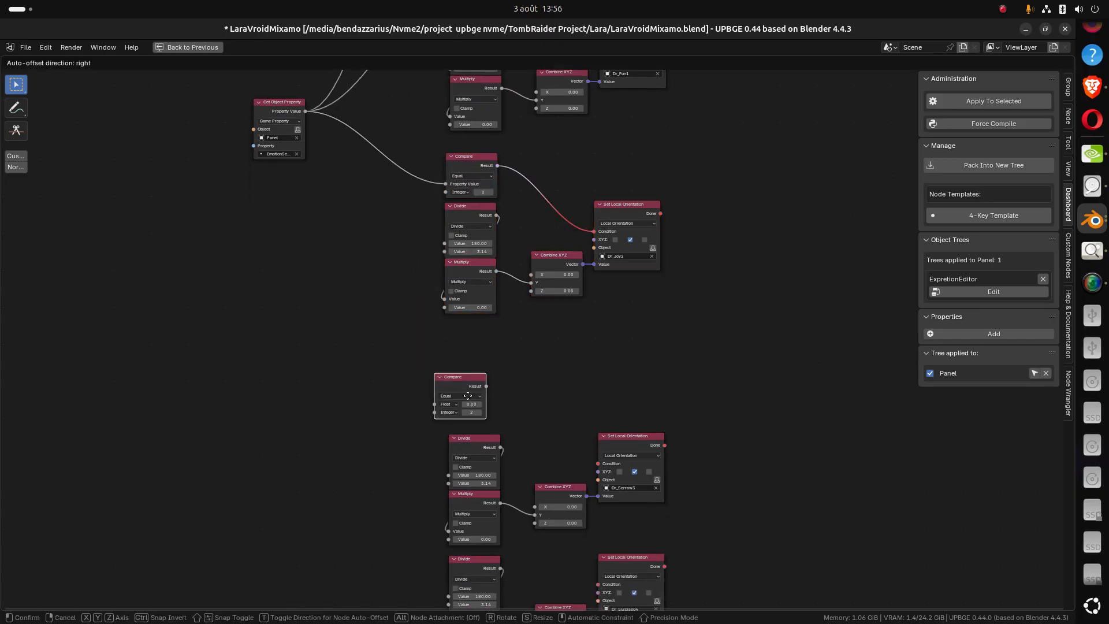
click(477, 395)
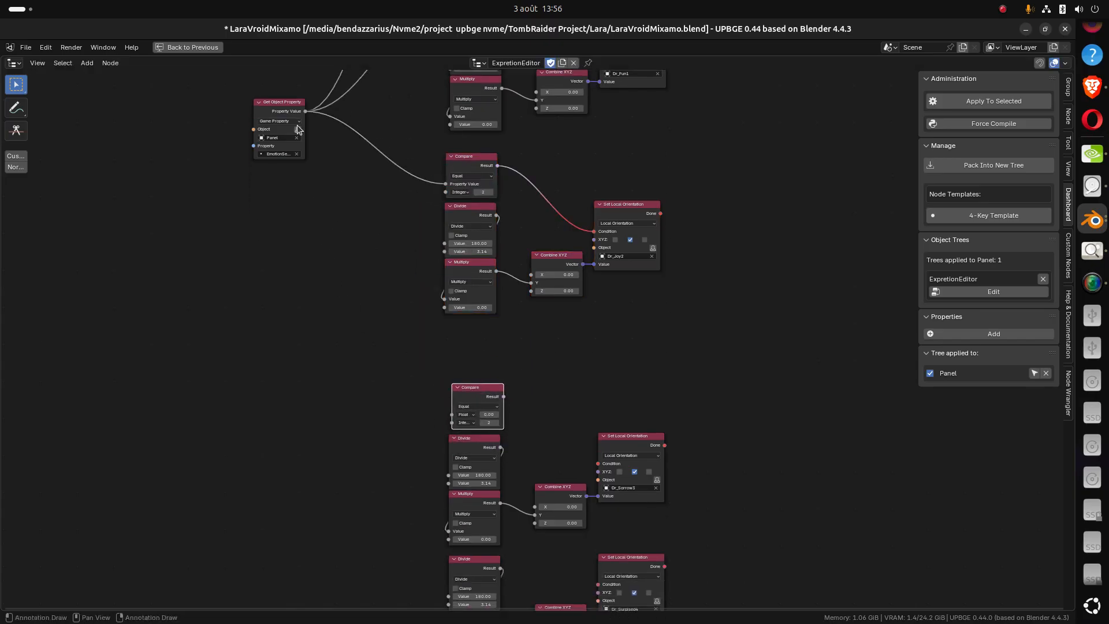
Link Property Value to the Dr_Sorrow3 Compare's first input, set its integer to 3, and link its Result to Dr_Sorrow3's orientation Condition
drag(306, 118, 453, 414)
scroll(507, 453, up, 1)
scroll(506, 453, up, 2)
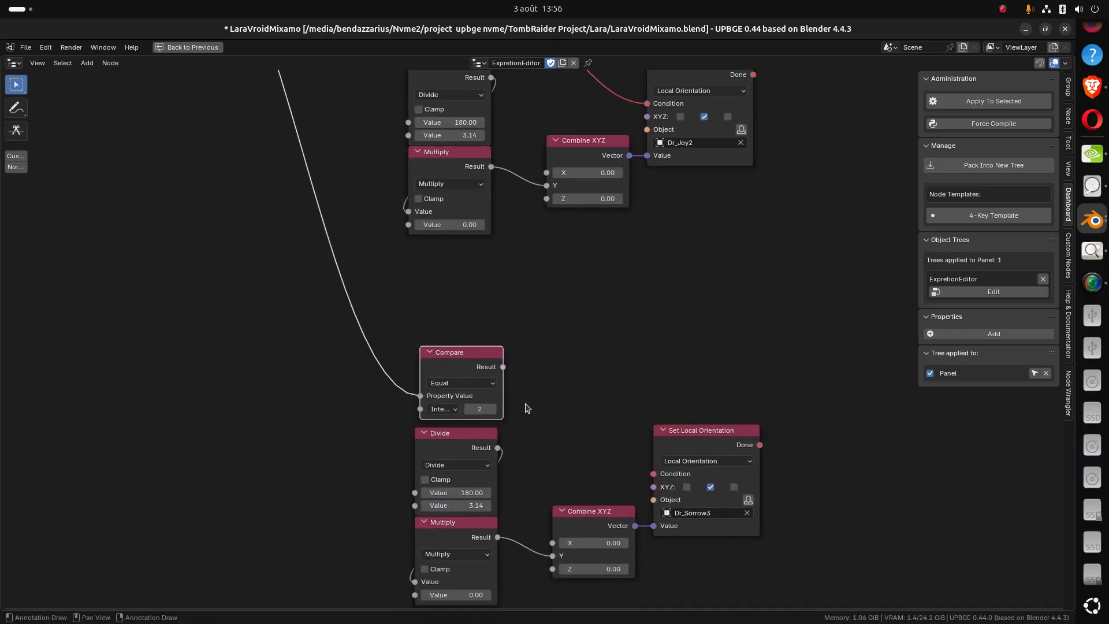
click(492, 409)
middle_drag(549, 442, 503, 398)
drag(456, 322, 616, 428)
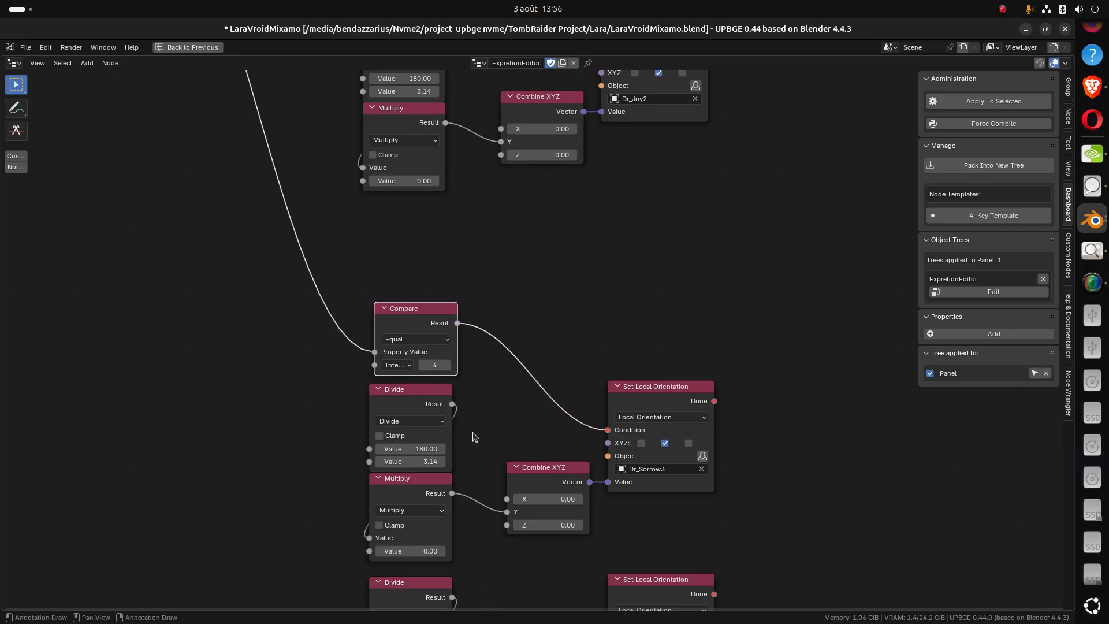
Review the chains from Dr_Angry0 to Dr_Sorrow3, checking each Compare integer against its Set Local Orientation object
middle_drag(559, 231, 517, 259)
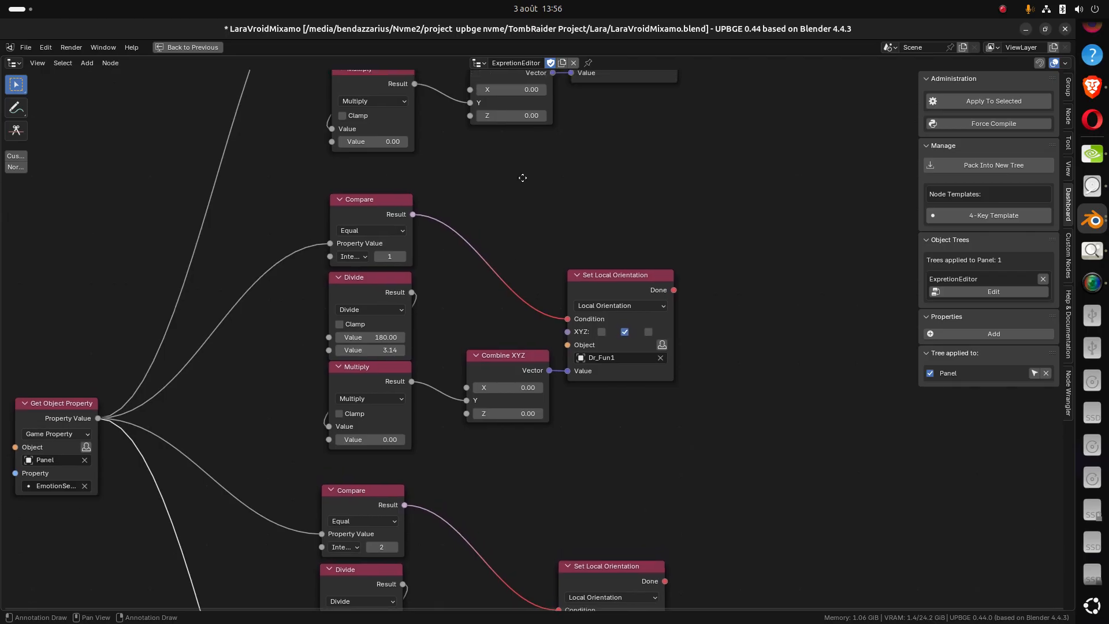
middle_drag(522, 178, 478, 412)
scroll(495, 329, up, 1)
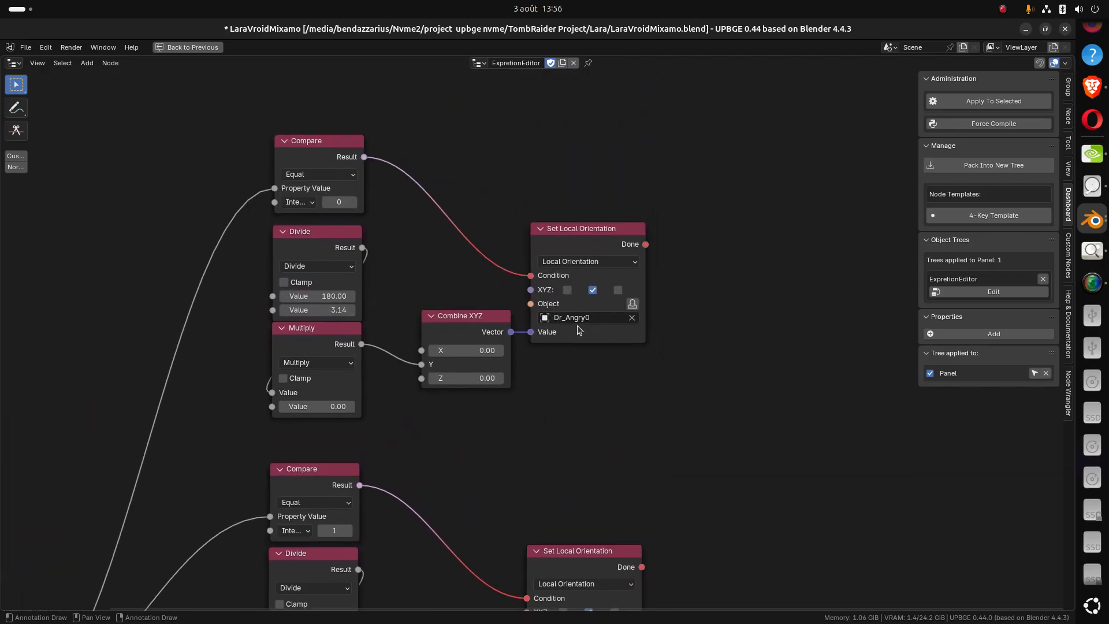
scroll(583, 375, down, 2)
mouse_move(549, 404)
middle_down()
mouse_move(538, 350)
mouse_move(567, 267)
mouse_move(534, 402)
mouse_move(542, 349)
middle_up()
middle_drag(542, 404, 553, 354)
scroll(553, 354, up, 1)
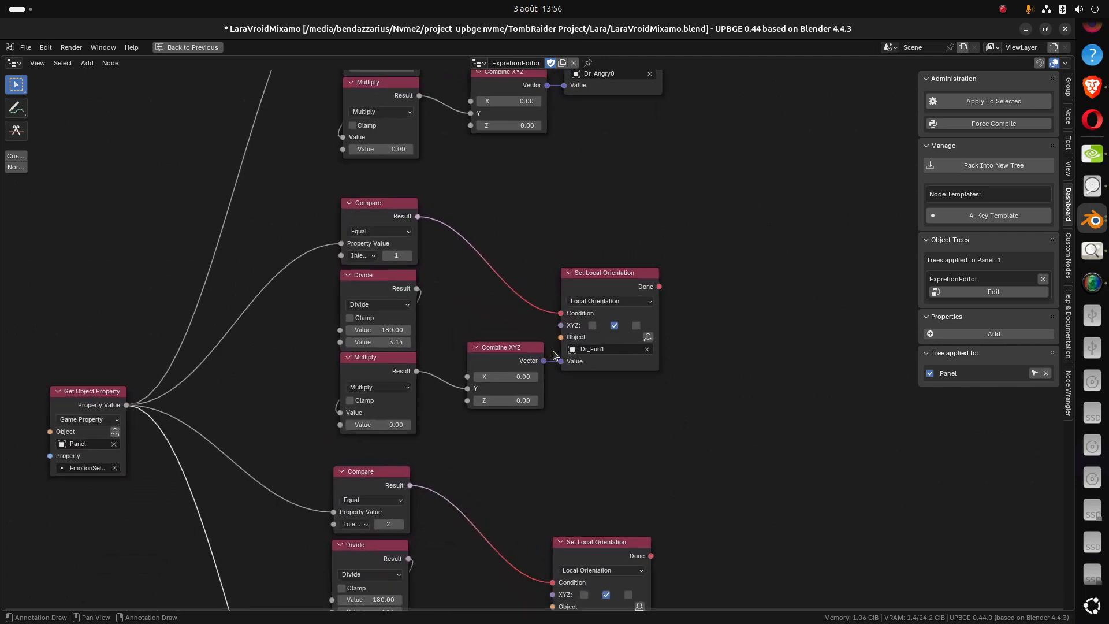
scroll(498, 401, up, 1)
middle_drag(498, 400, 532, 395)
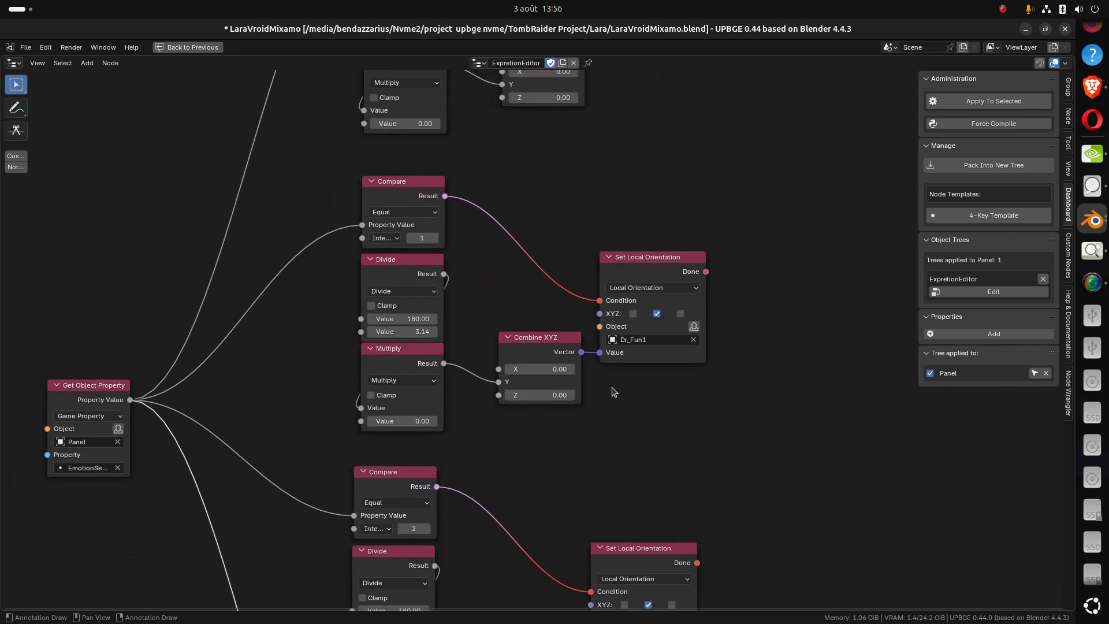
mouse_move(612, 392)
middle_down()
mouse_move(604, 347)
mouse_move(633, 316)
mouse_move(624, 280)
middle_up()
middle_drag(589, 416, 587, 341)
middle_drag(588, 388, 586, 316)
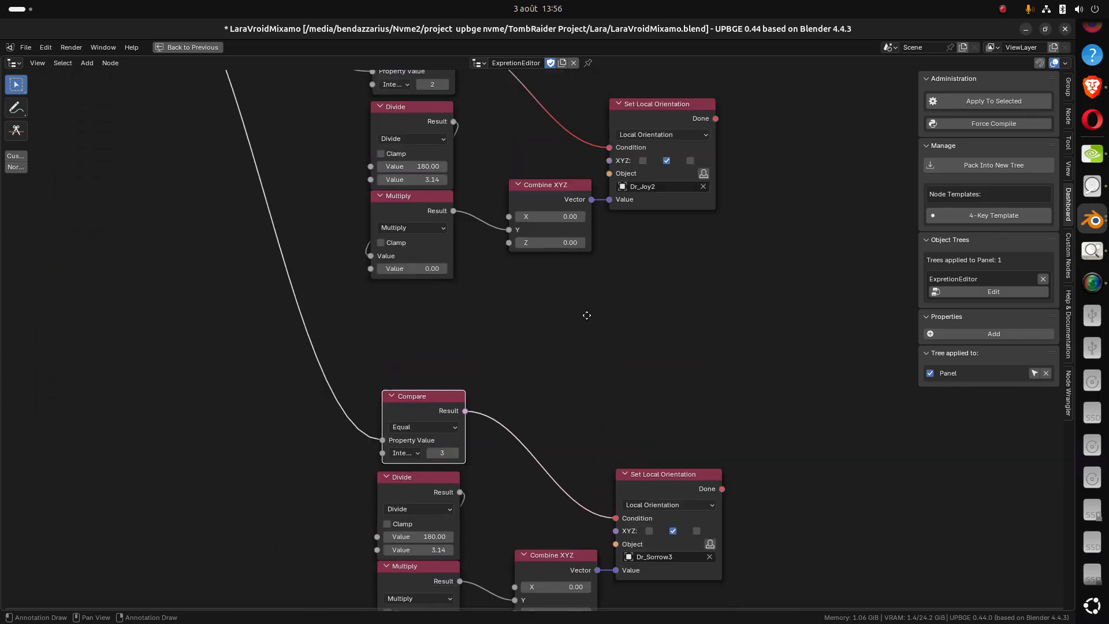
middle_drag(559, 259, 569, 428)
Select all nodes of the Dr_Surpised4 chain and move them down to leave space below the Dr_Sorrow3 chain
scroll(558, 417, down, 4)
mouse_move(542, 376)
middle_down()
mouse_move(525, 200)
mouse_move(521, 312)
mouse_move(522, 106)
middle_up()
drag(664, 417, 445, 282)
key(g)
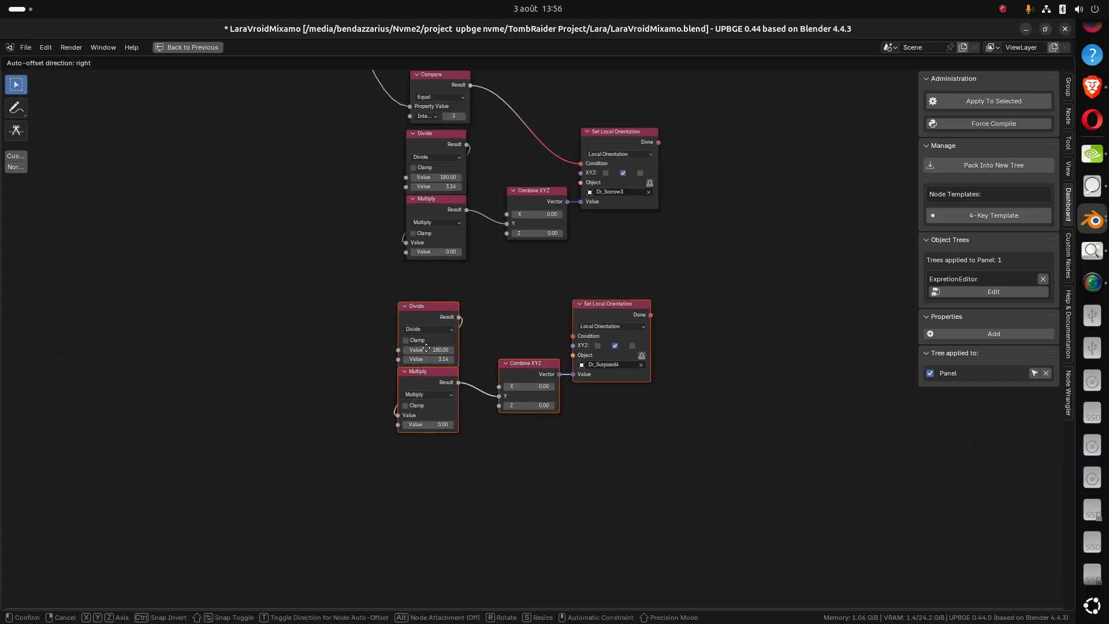
click(432, 401)
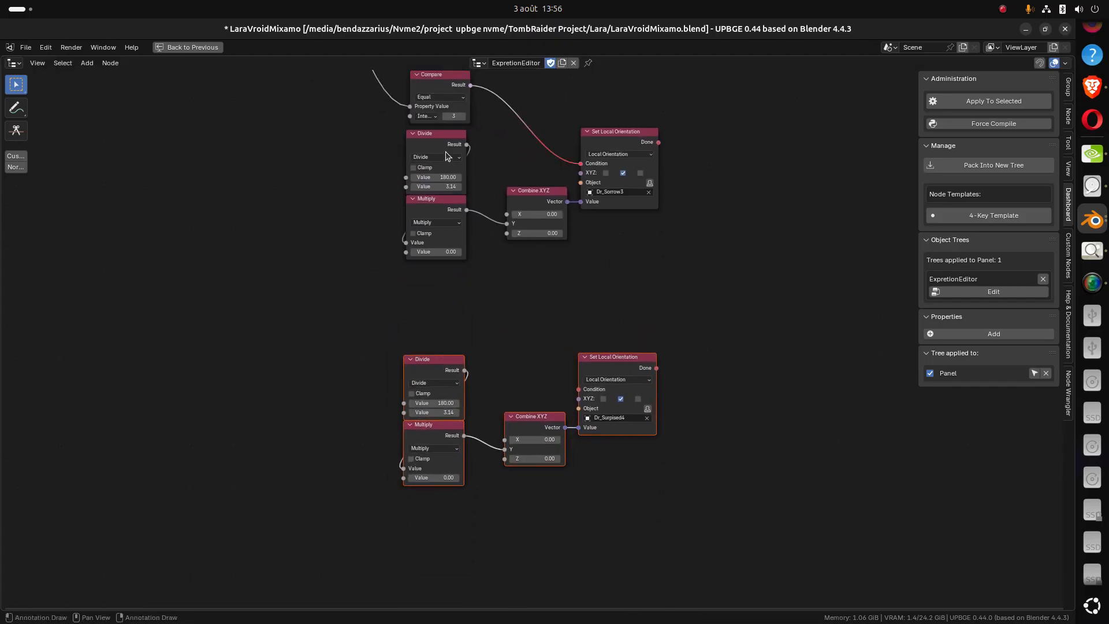
Duplicate the Dr_Sorrow3 chain's Compare node and place the copy directly above the Divide node of the Dr_Surpised4 chain
click(456, 92)
key(shift+d)
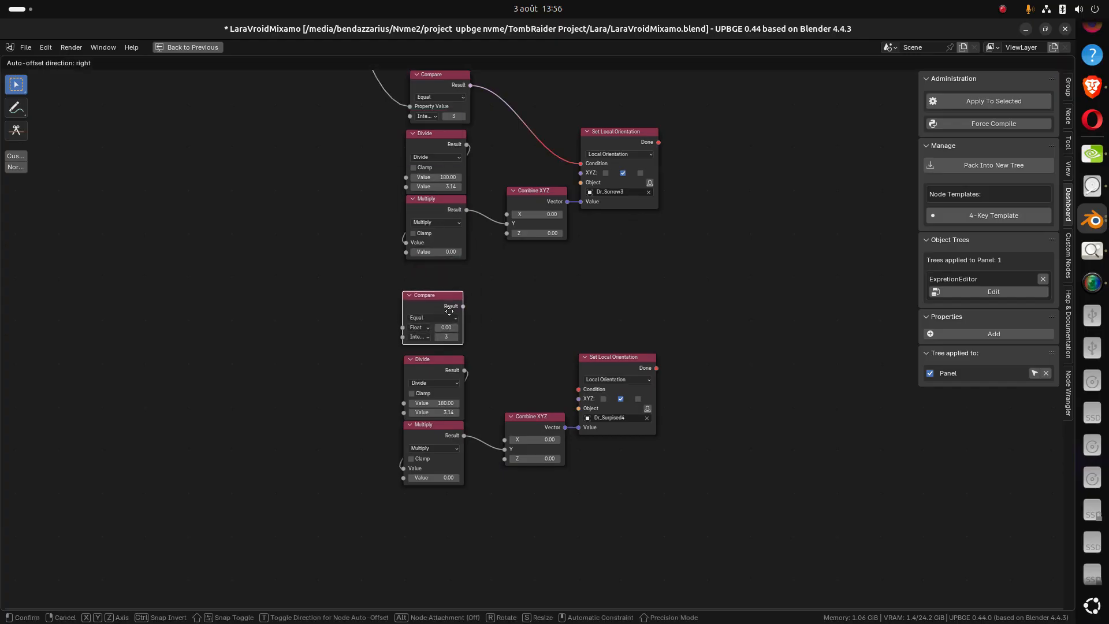
click(452, 316)
Set the Dr_Surpised4 Compare's integer to 4 and link its Result to Dr_Surpised4's orientation Condition
click(461, 340)
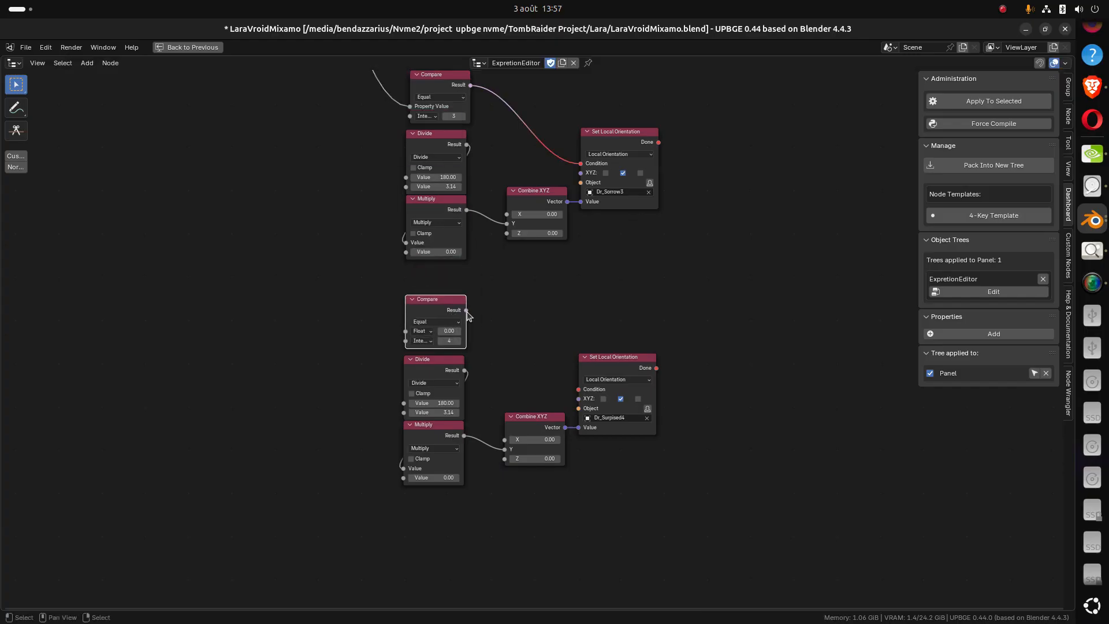
drag(467, 311, 578, 388)
Move the Get Object Property node down beside the Compare node of the Dr_Sorrow3 chain
scroll(358, 277, down, 1)
middle_drag(358, 277, 412, 364)
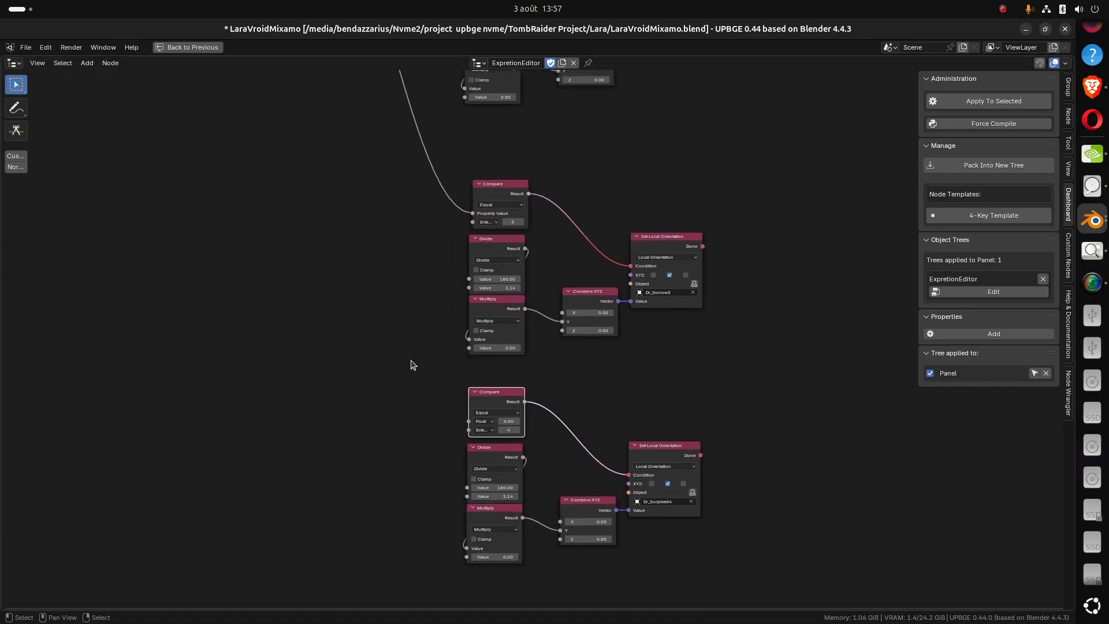
scroll(412, 364, down, 2)
middle_drag(346, 200, 354, 425)
drag(338, 175, 286, 464)
scroll(420, 498, down, 1)
middle_drag(420, 499, 314, 227)
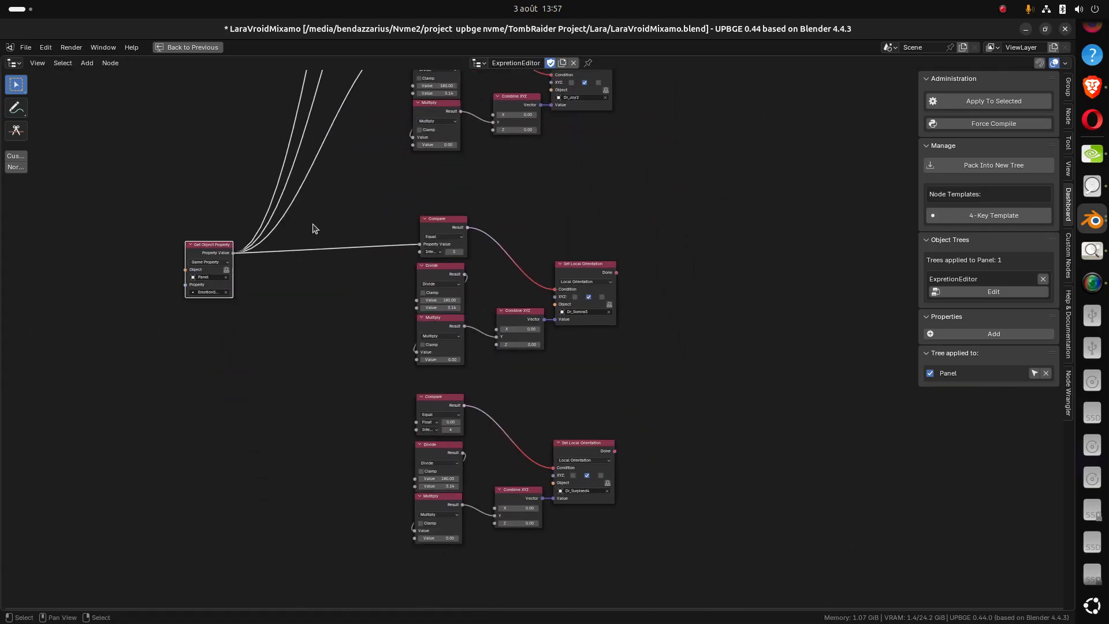
Link Property Value to the first input of the Dr_Surpised4 chain's Compare and save the file
drag(233, 254, 415, 423)
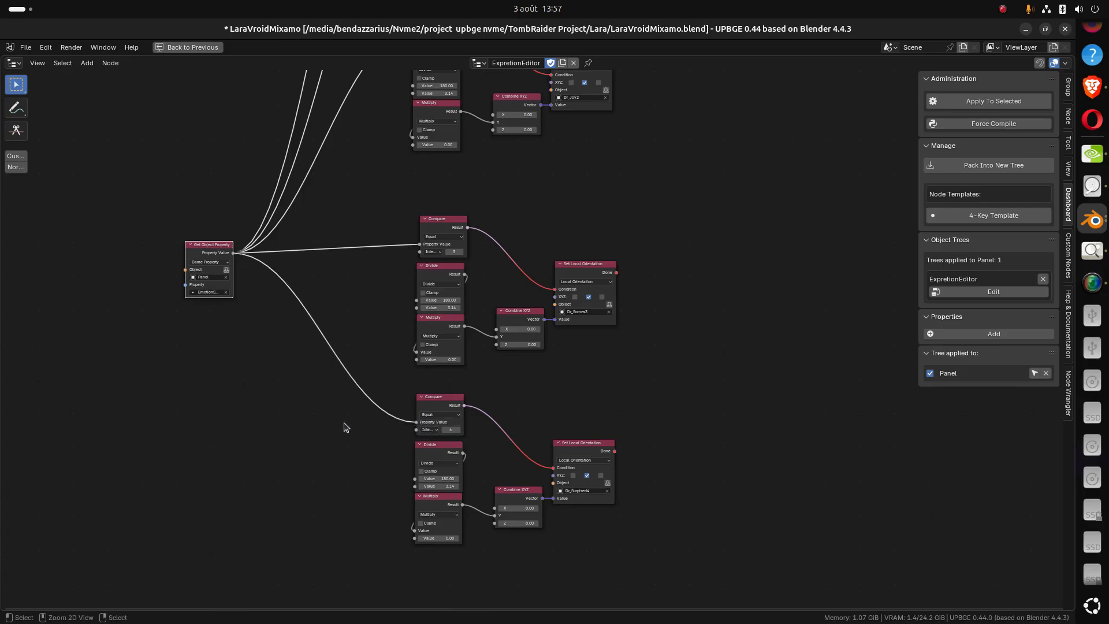
key(ctrl+s)
Add a Map Range math node in the open space beside the Dr_Angry0 chain, on its input side
scroll(413, 372, down, 2)
middle_drag(414, 371, 498, 329)
scroll(500, 329, up, 6)
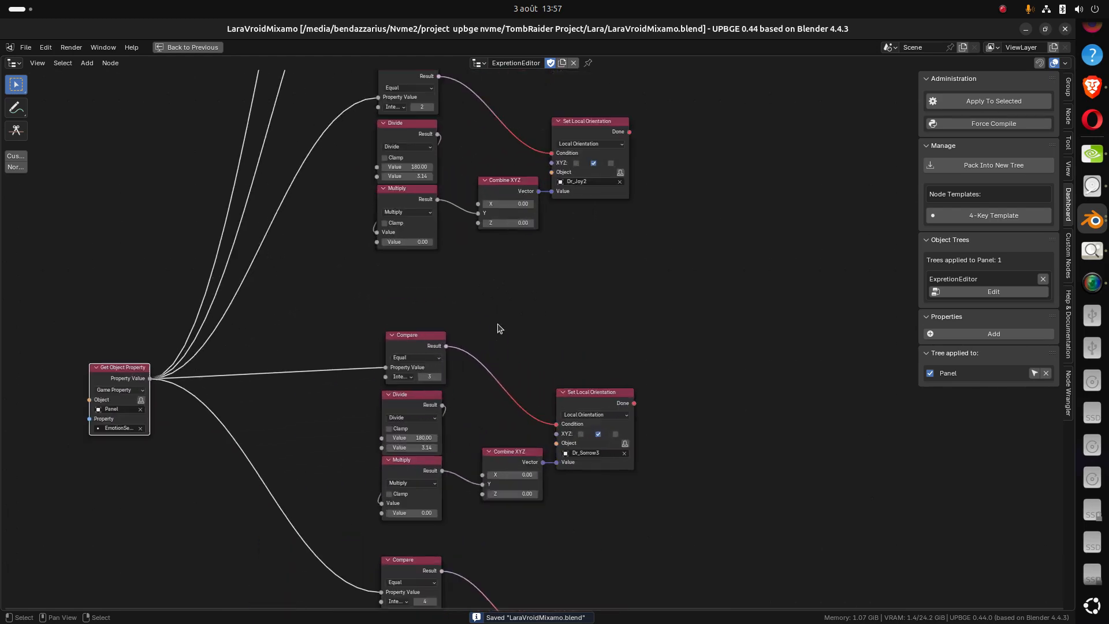
scroll(377, 213, up, 1)
mouse_move(381, 195)
middle_down()
mouse_move(424, 416)
mouse_move(401, 393)
mouse_move(421, 392)
middle_up()
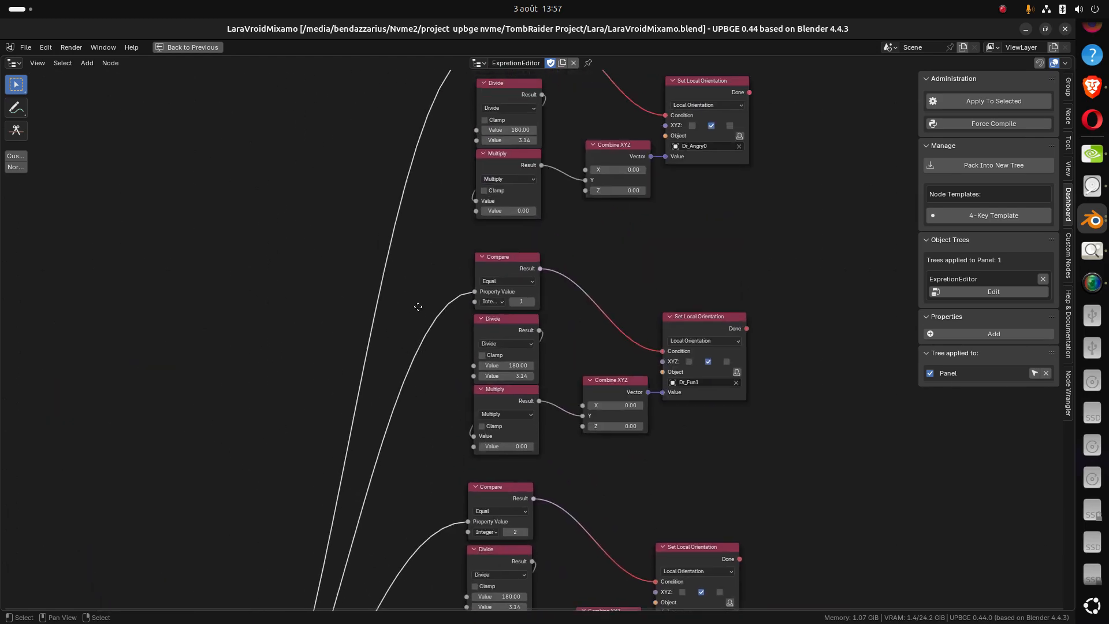
middle_drag(418, 306, 444, 463)
scroll(316, 373, up, 1)
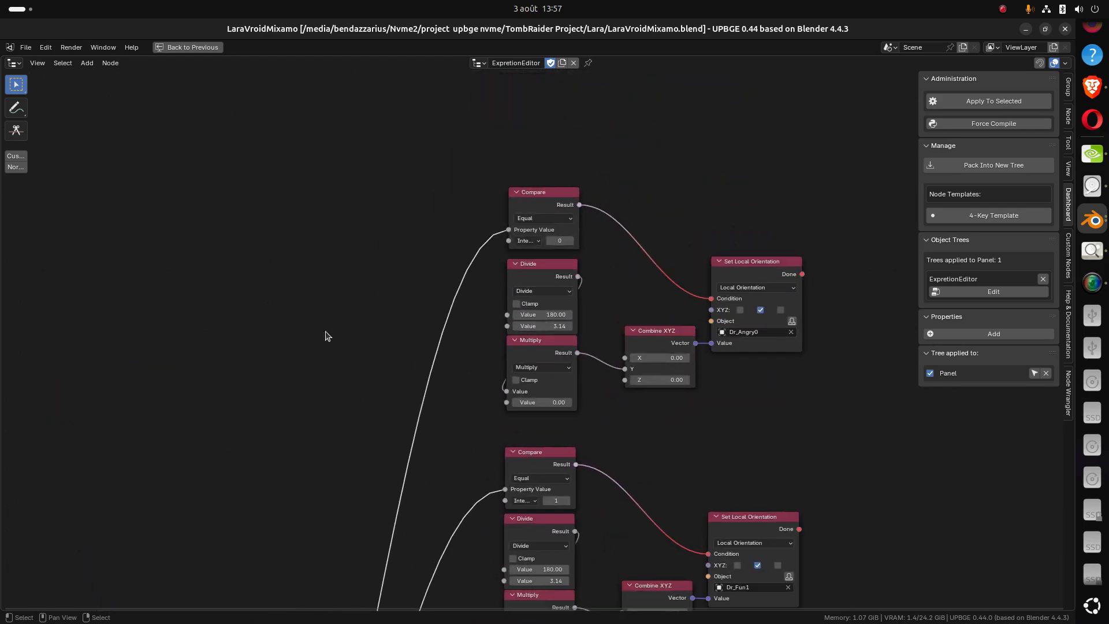
scroll(327, 336, up, 1)
key(shift+a)
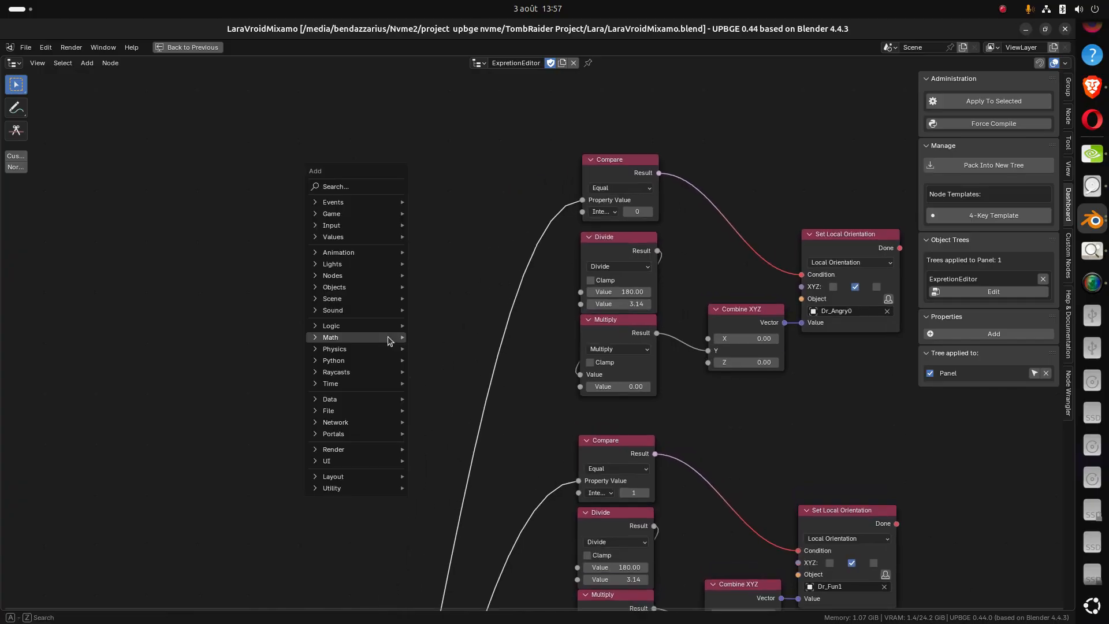
mouse_move(388, 340)
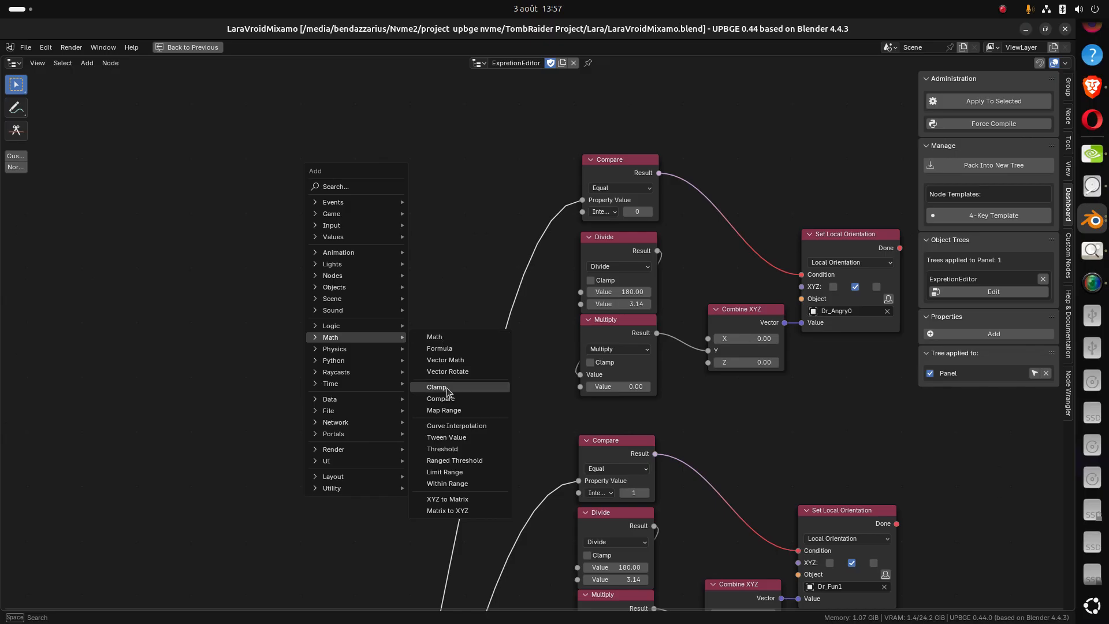
click(444, 409)
click(363, 345)
scroll(421, 405, up, 3)
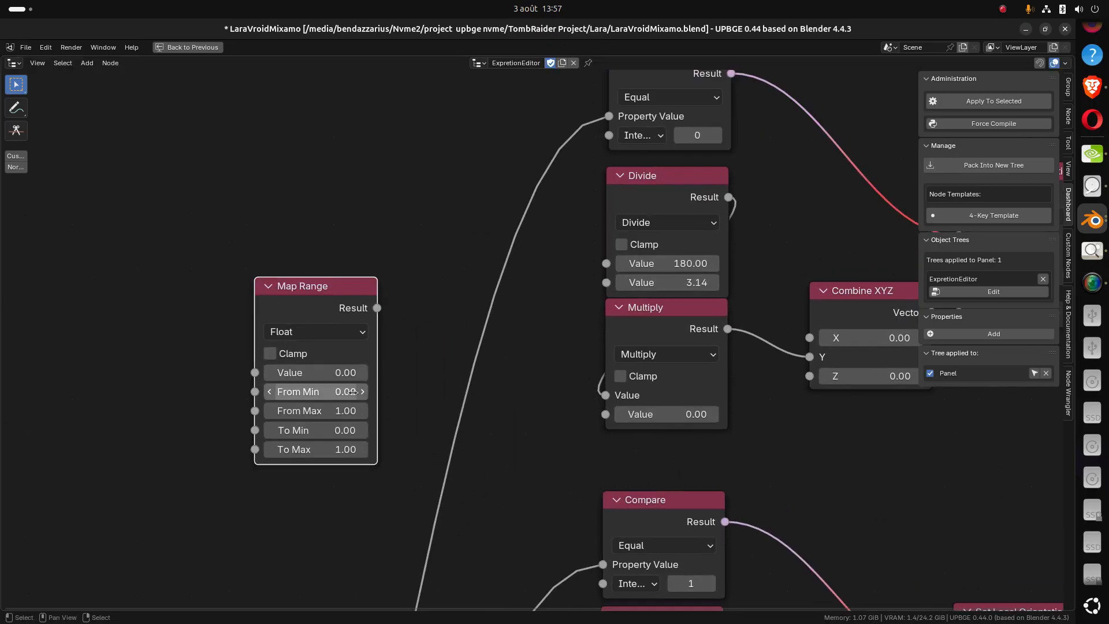
Set the Map Range node's To Max to 60
click(406, 423)
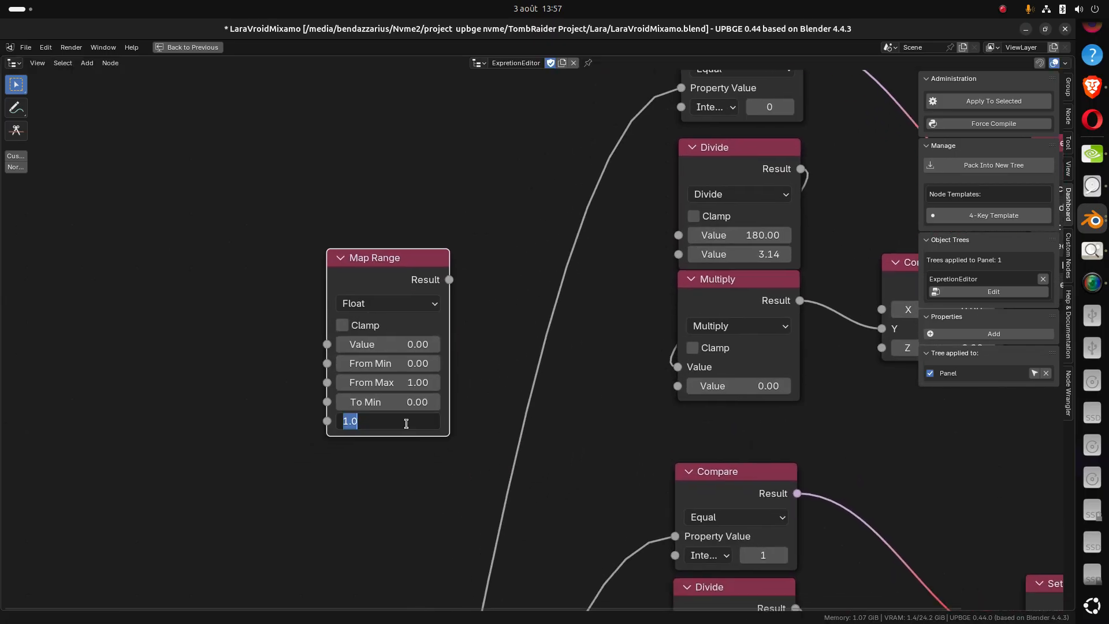
text(60)
key(Return)
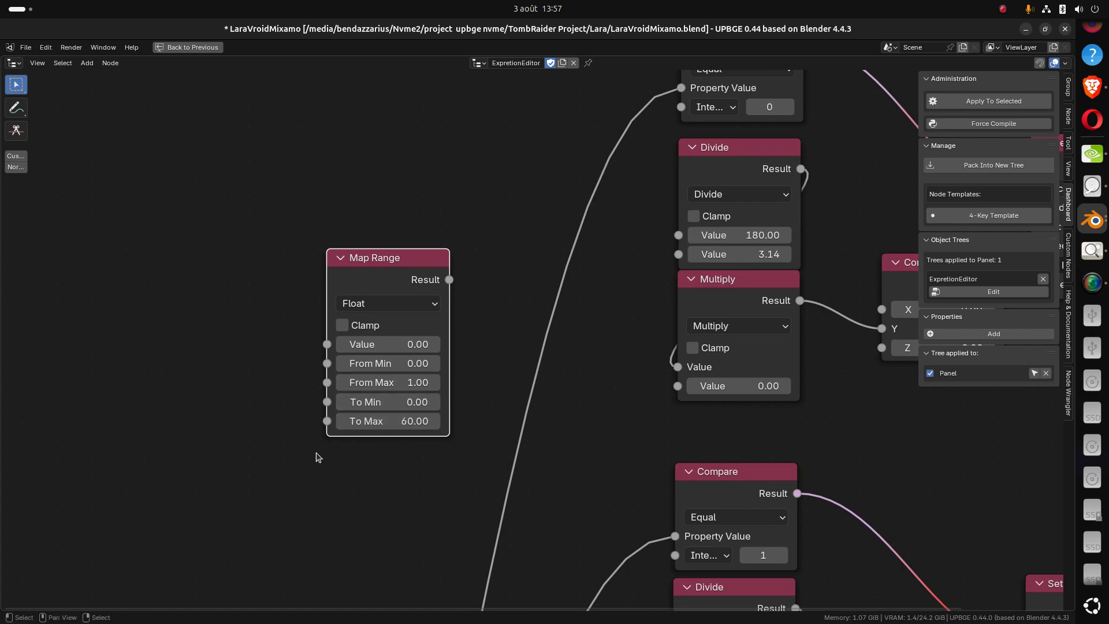
middle_drag(315, 451, 378, 476)
middle_drag(424, 411, 517, 410)
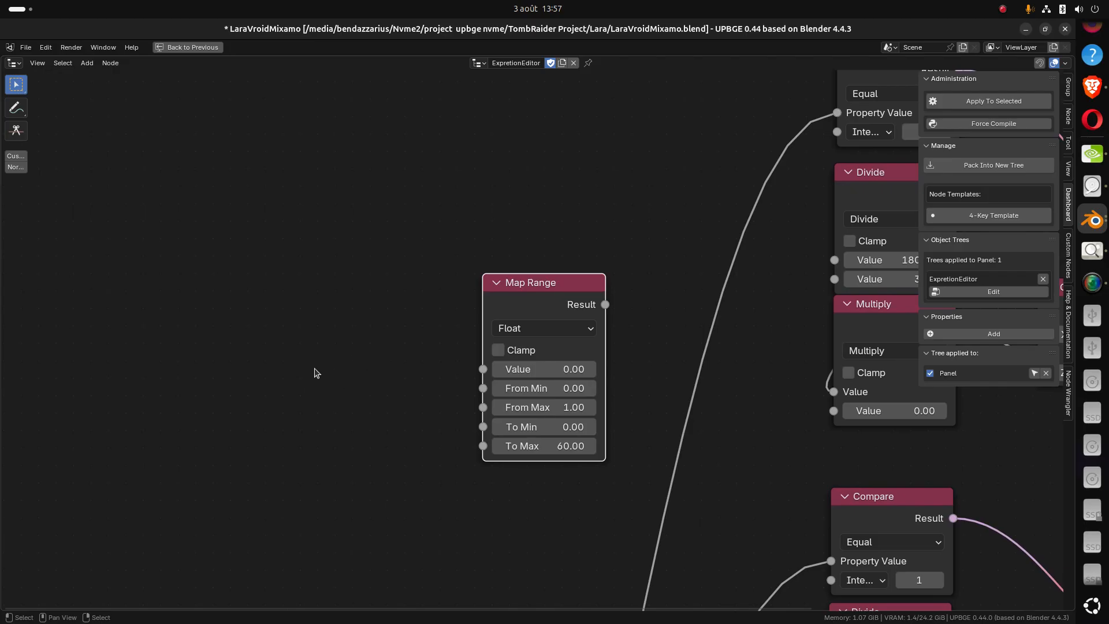
middle_drag(290, 370, 327, 381)
middle_drag(330, 279, 380, 342)
scroll(359, 383, down, 4)
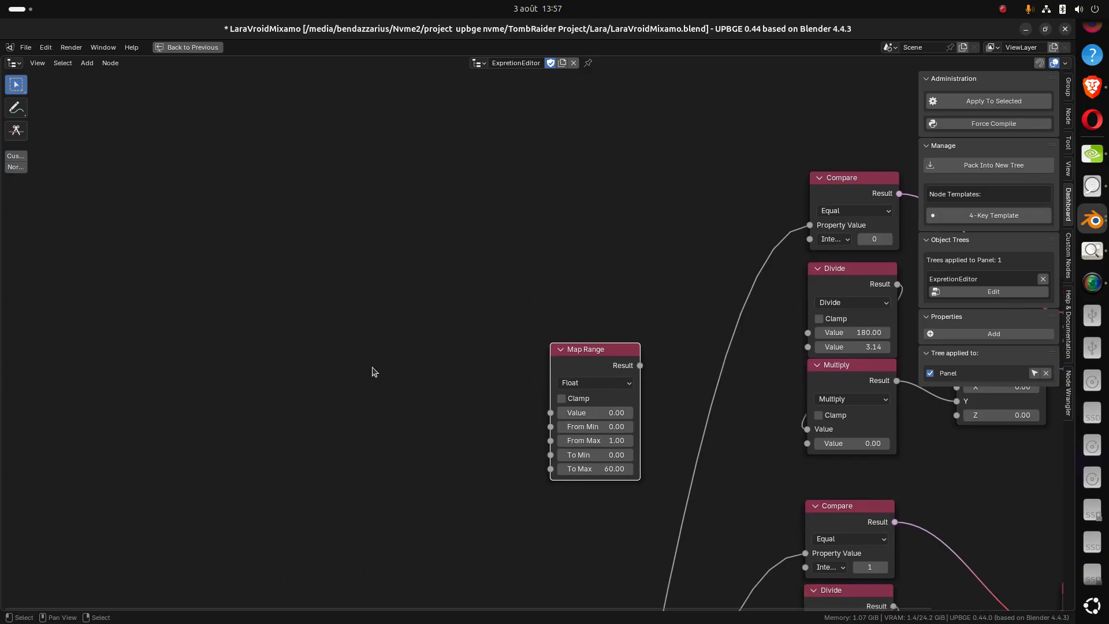
scroll(373, 371, up, 2)
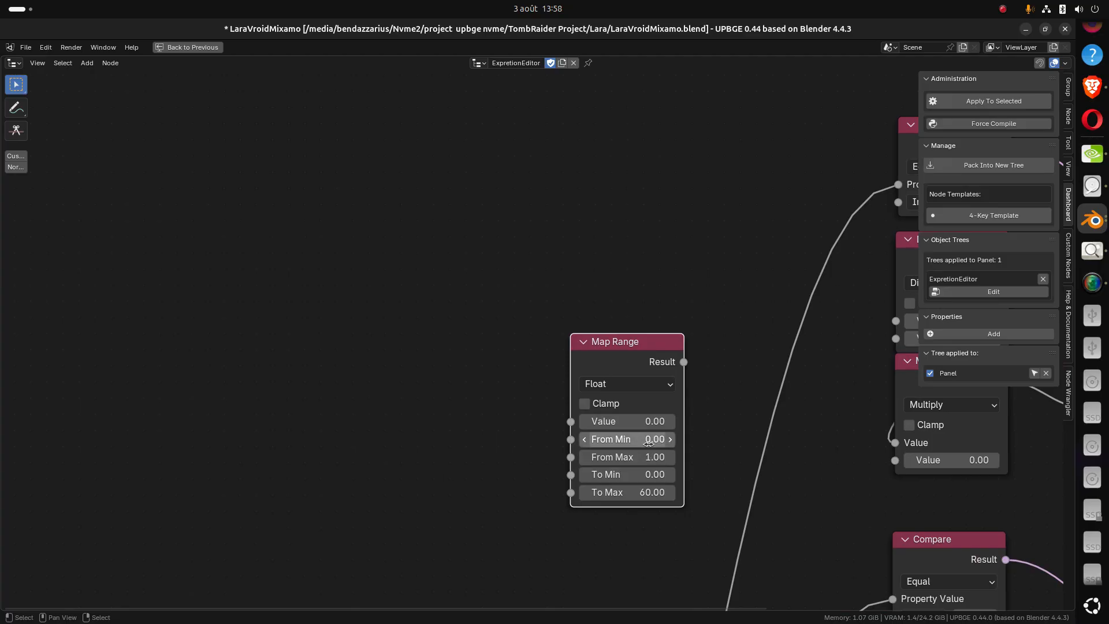
scroll(578, 450, up, 2)
middle_drag(573, 430, 510, 369)
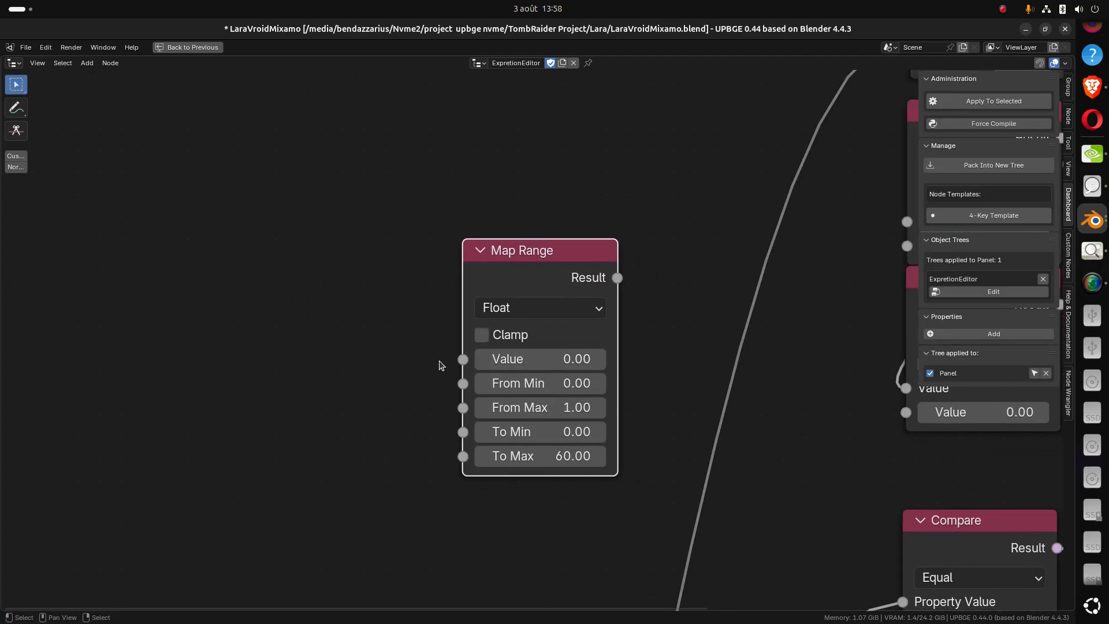
drag(461, 359, 329, 360)
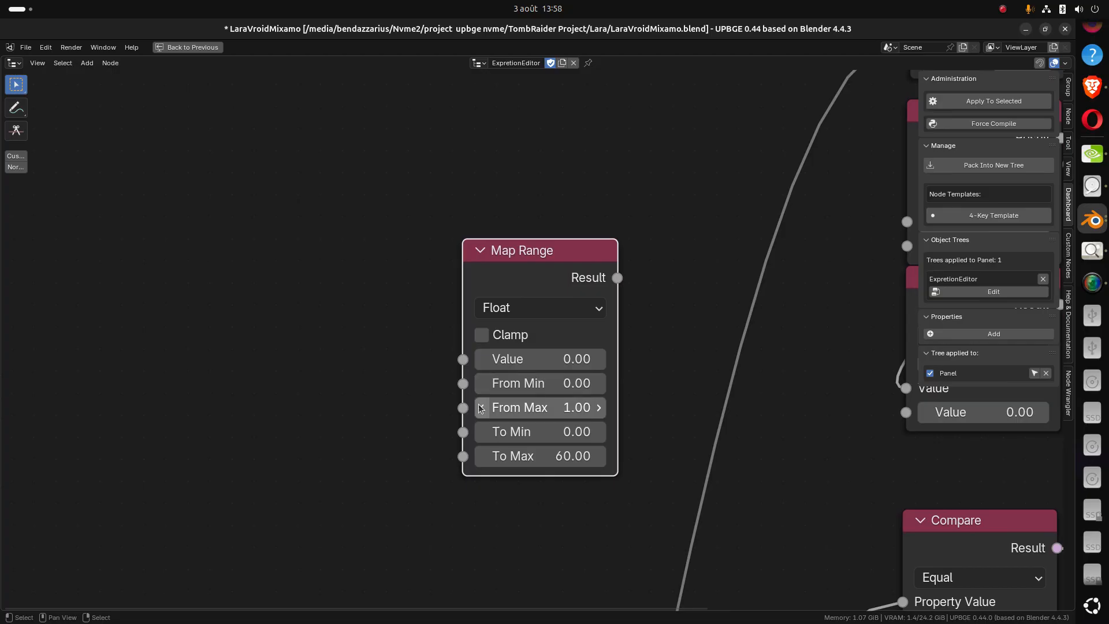
drag(461, 360, 303, 362)
scroll(460, 480, up, 1)
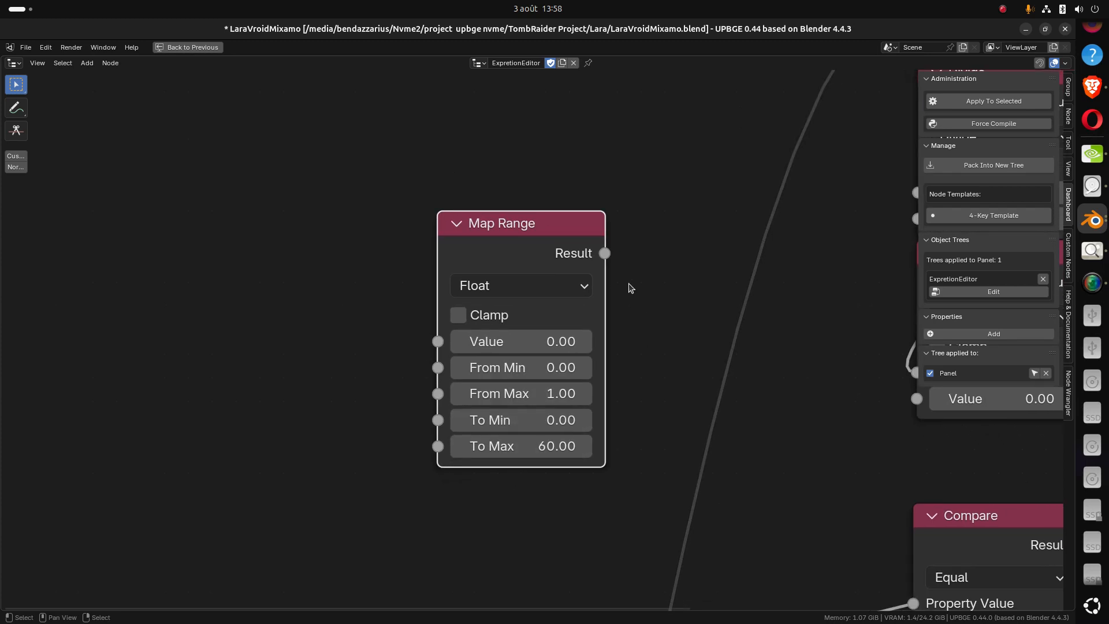
drag(605, 255, 664, 249)
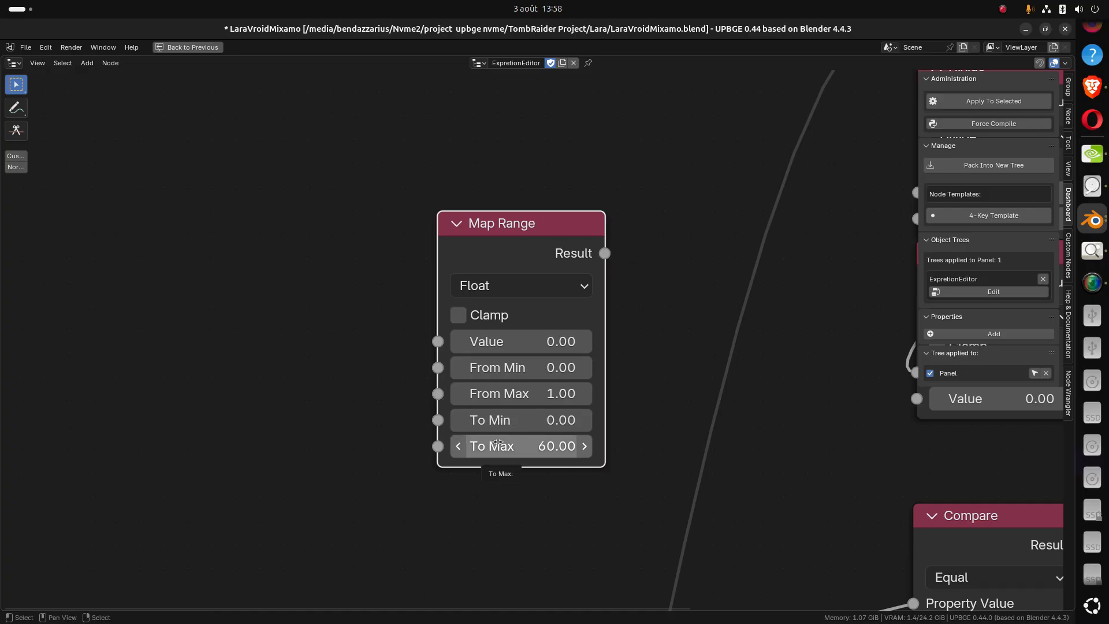
middle_drag(419, 388, 452, 402)
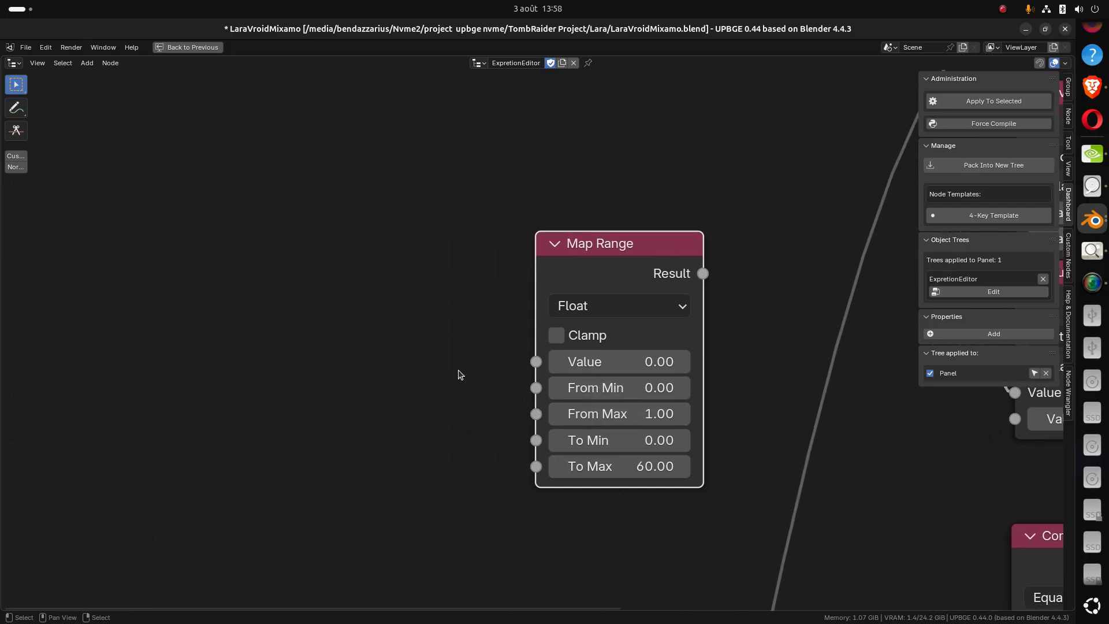
drag(535, 362, 413, 366)
middle_drag(392, 391, 421, 391)
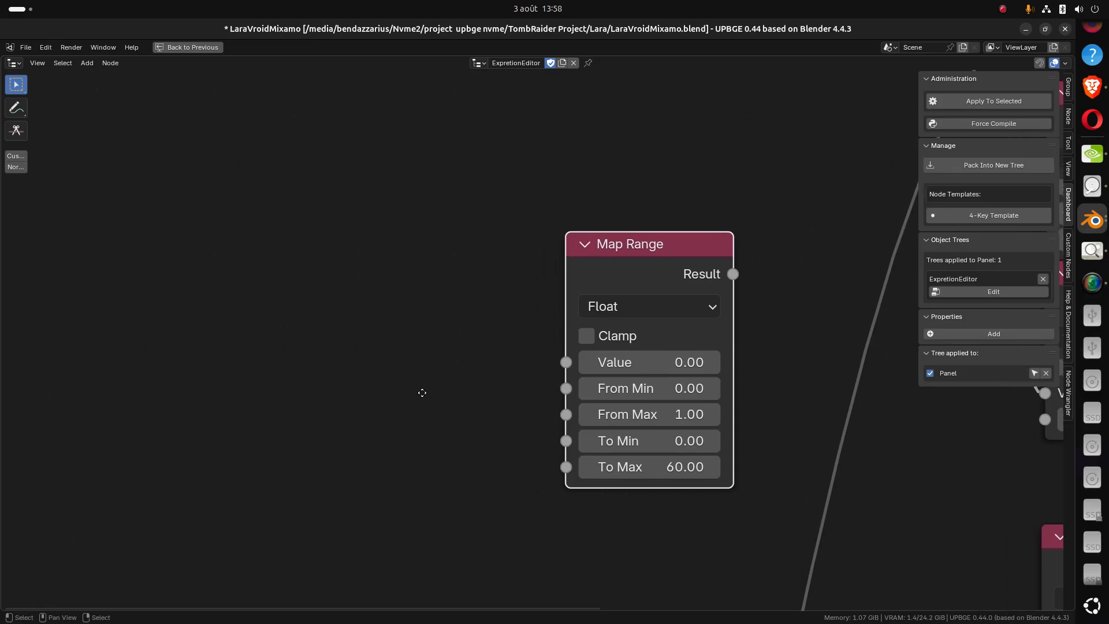
key(shift+a)
mouse_move(381, 295)
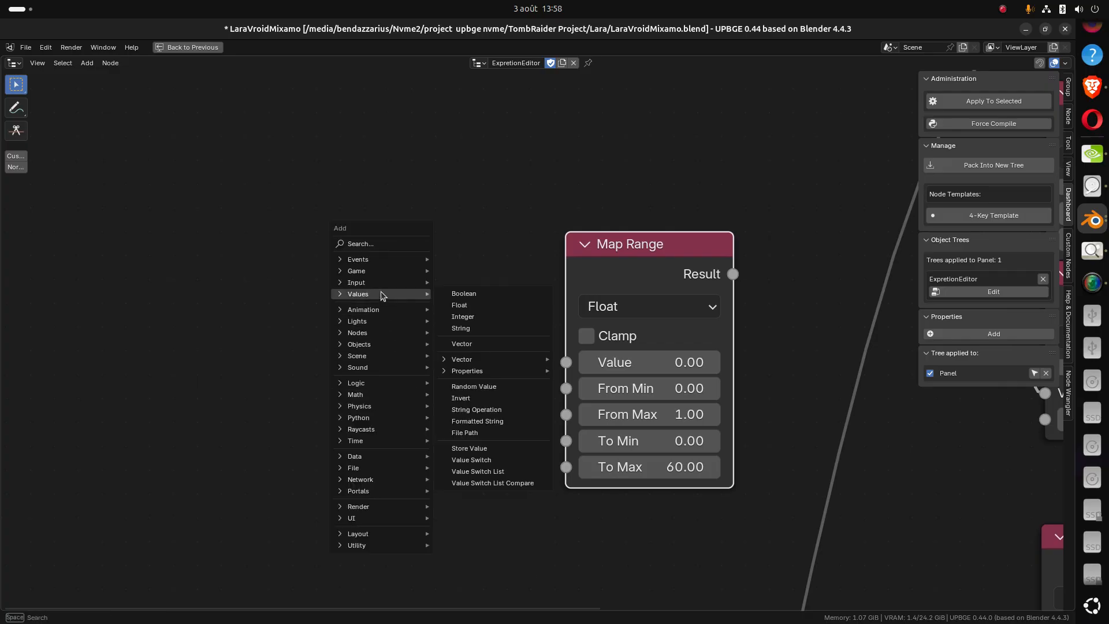
mouse_move(478, 372)
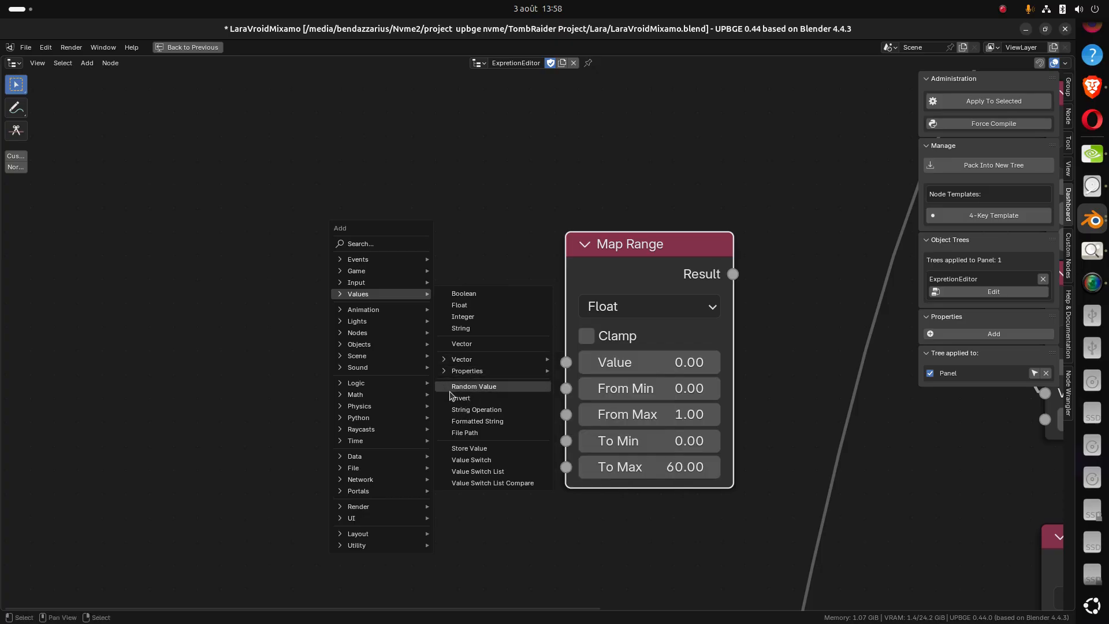
mouse_move(462, 377)
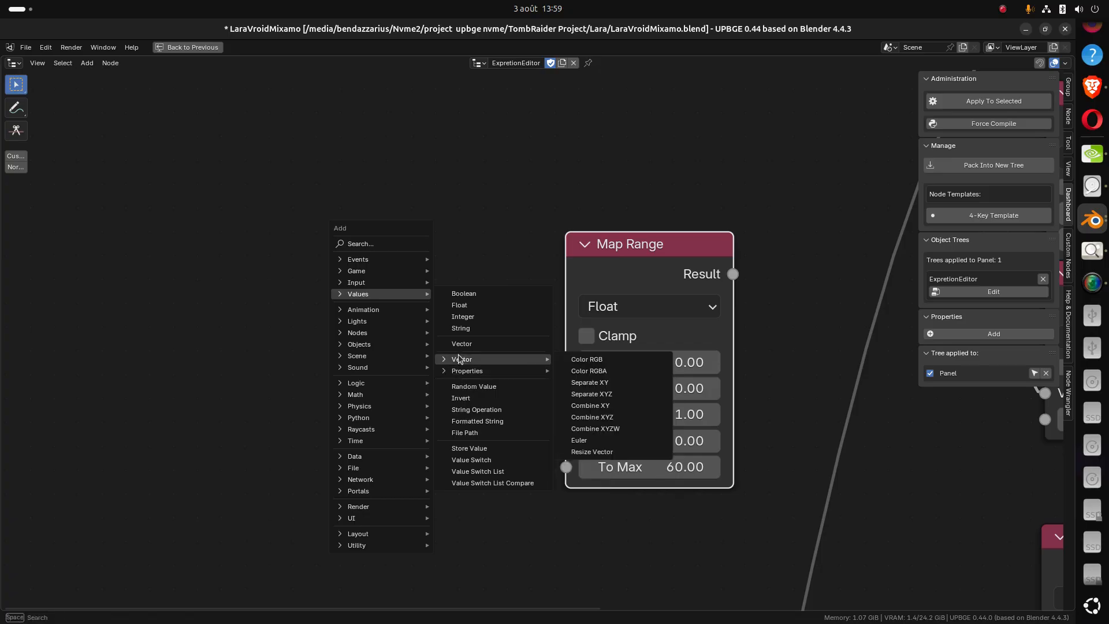
Return to the full workspace layout and add five Float game properties to the Panel object
click(203, 47)
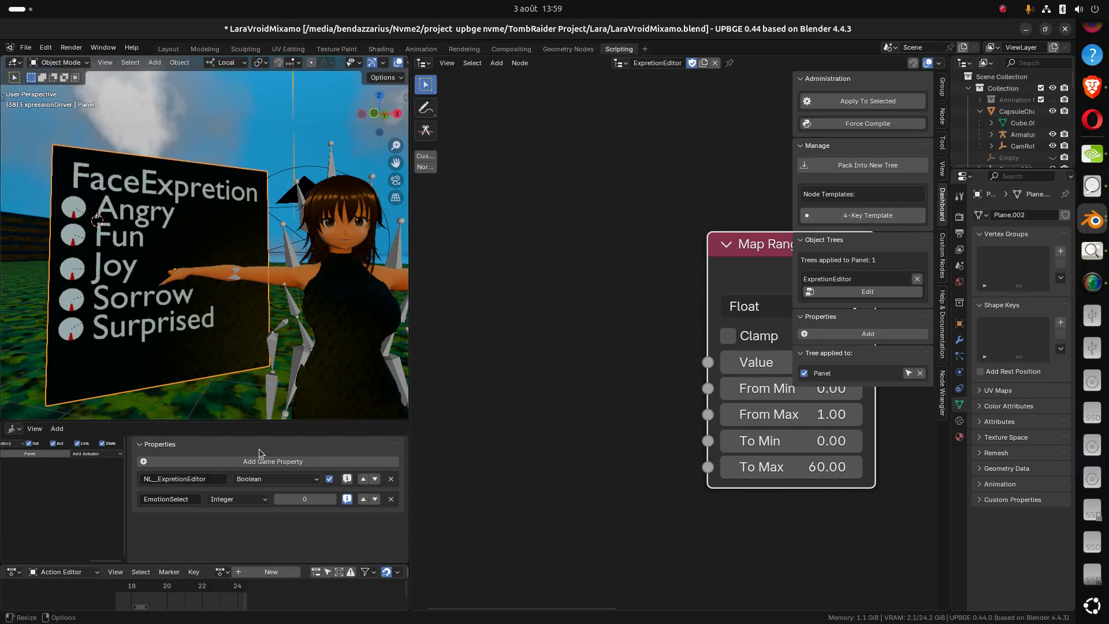
click(298, 462)
click(298, 461)
click(298, 462)
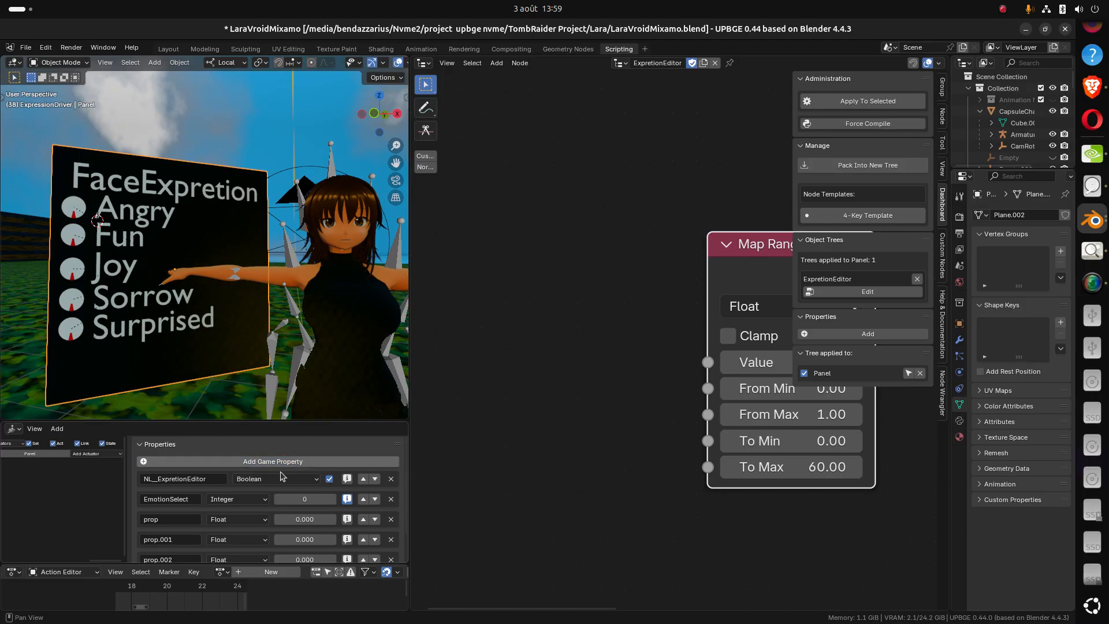
scroll(281, 475, down, 2)
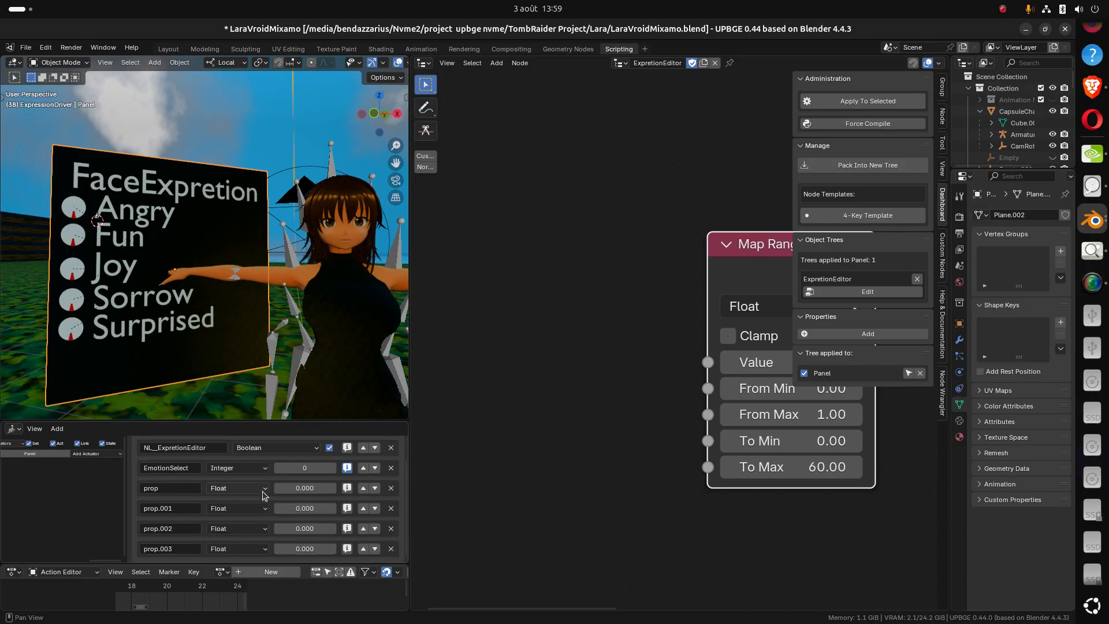
scroll(265, 462, up, 2)
click(260, 462)
scroll(261, 464, down, 3)
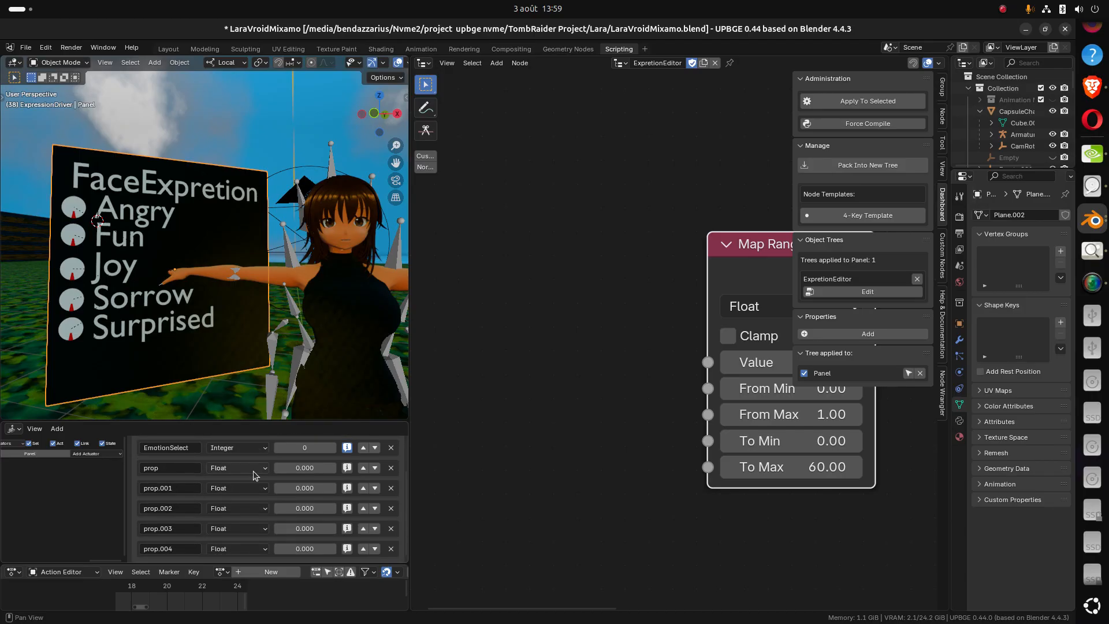
Rename the first three new Float game properties Angry, Fun and Joy
click(183, 468)
text(Angry)
key(Return)
click(169, 488)
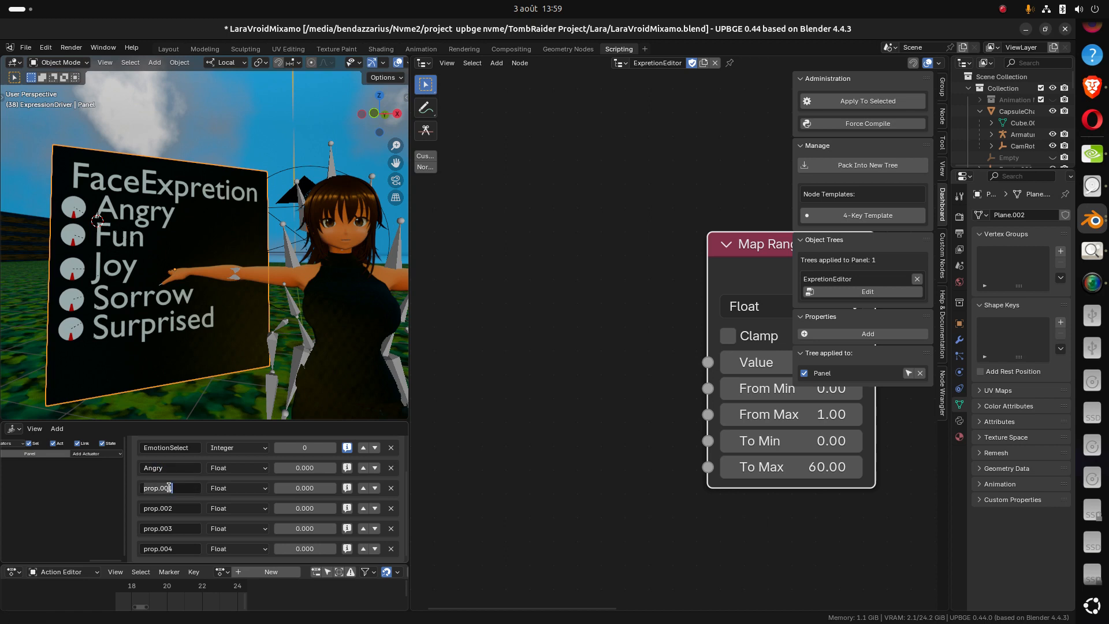
text(Fun)
click(183, 508)
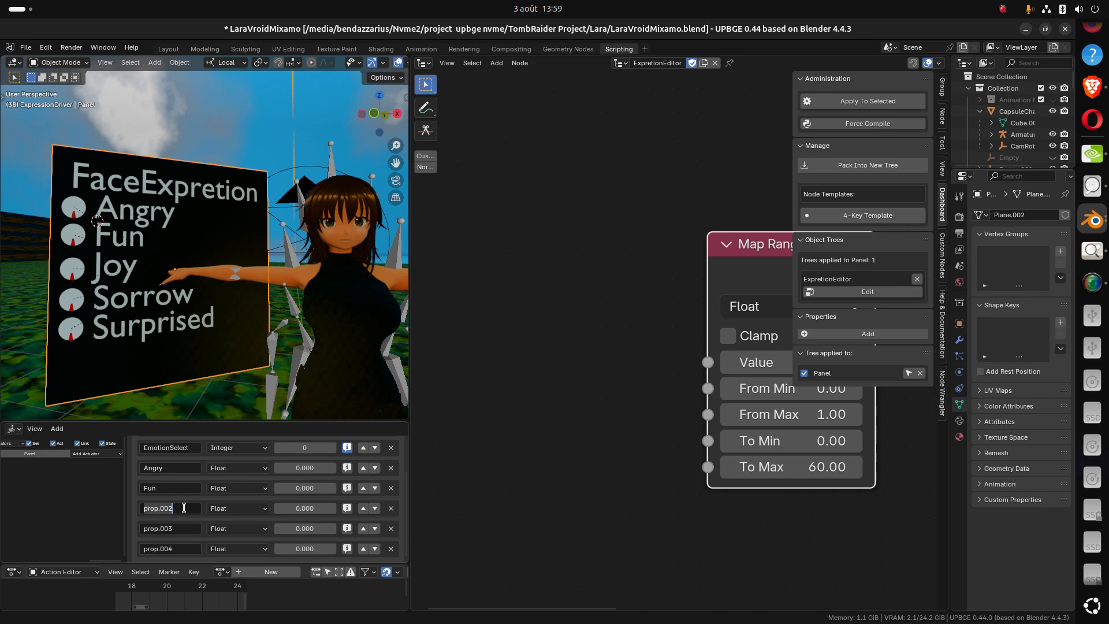
text(Joy)
key(Return)
Rename the last two Float properties Sorrow and Surprised, and enable debug display for all five expression properties
click(173, 527)
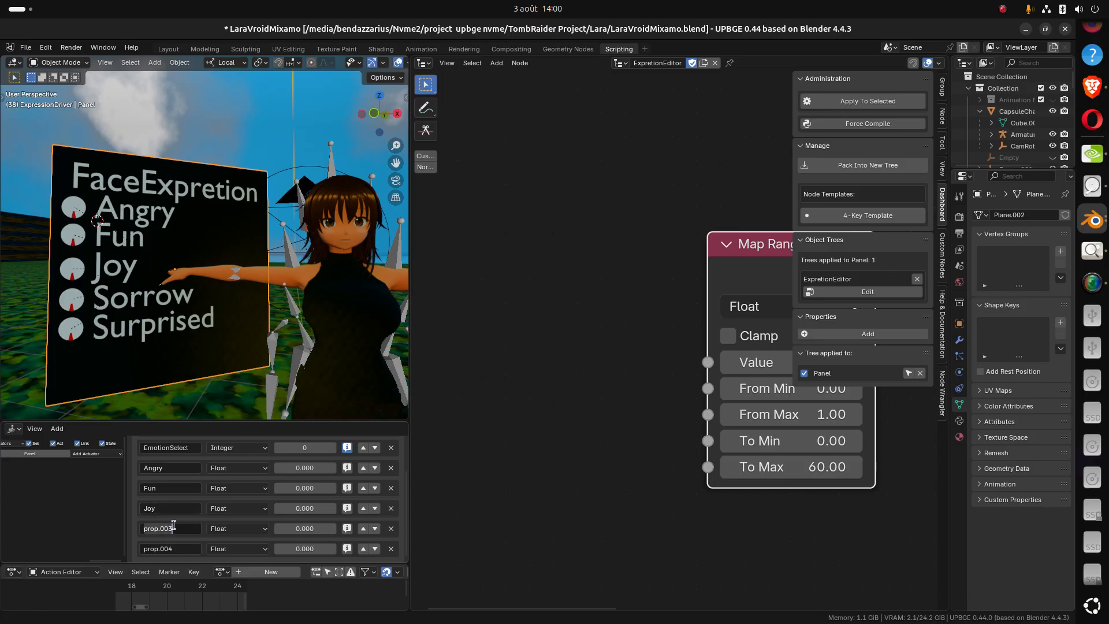
text(Sorrow)
key(Return)
click(159, 550)
text(S)
key(Return)
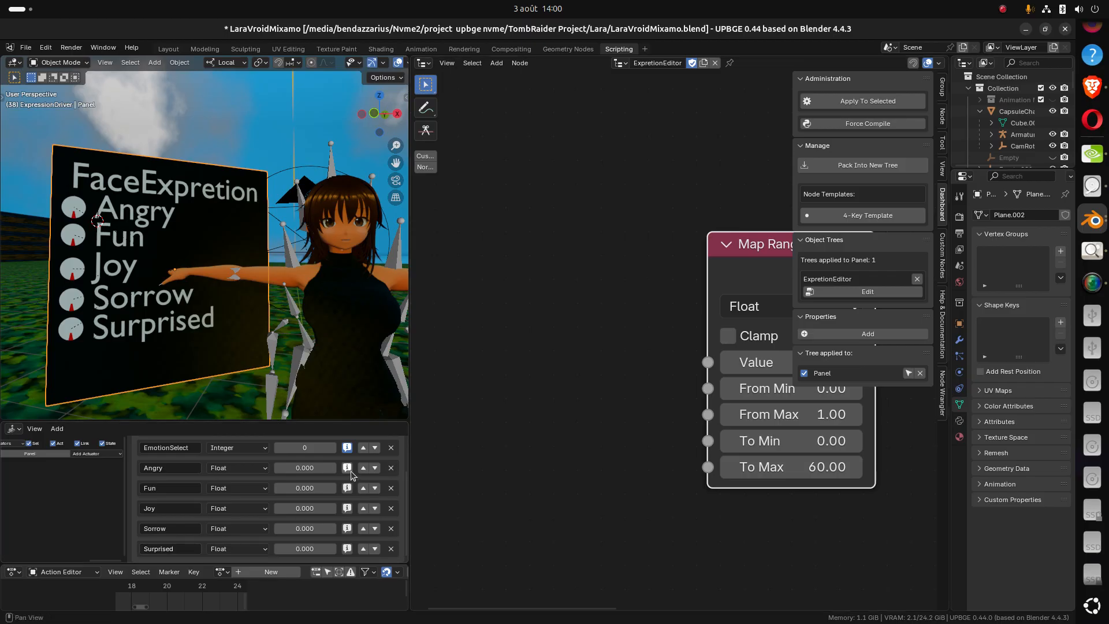
drag(341, 490, 347, 549)
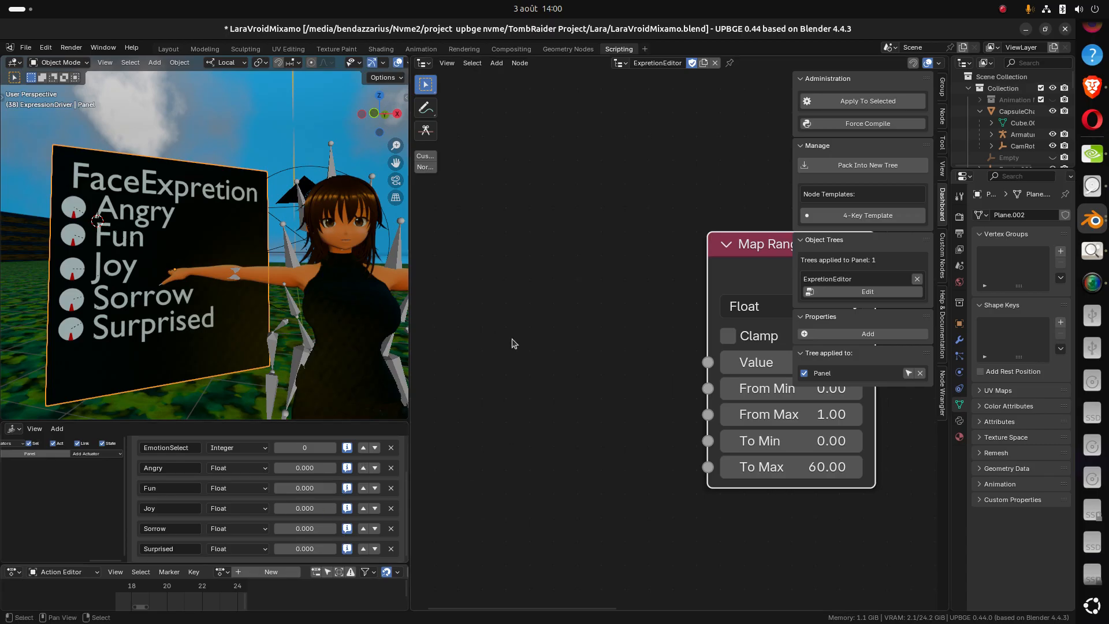
Duplicate the EmotionSelect Get Object Property node and place the copy on the input side of the Map Range node
middle_drag(512, 358, 521, 384)
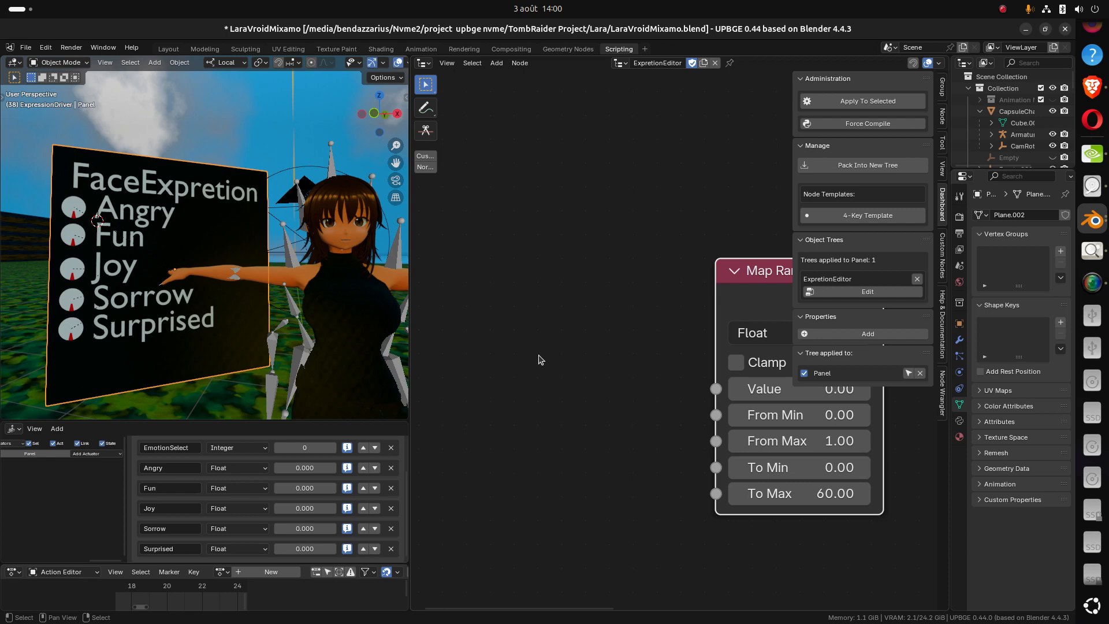
scroll(543, 355, down, 3)
middle_drag(609, 345, 465, 311)
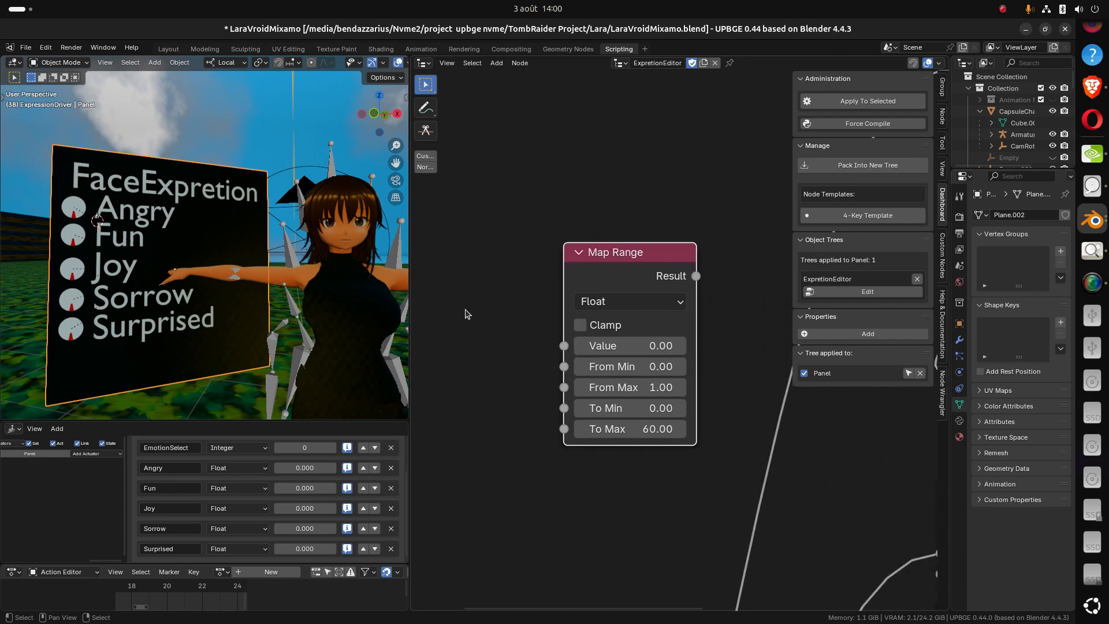
middle_drag(445, 375, 527, 359)
scroll(503, 351, up, 1)
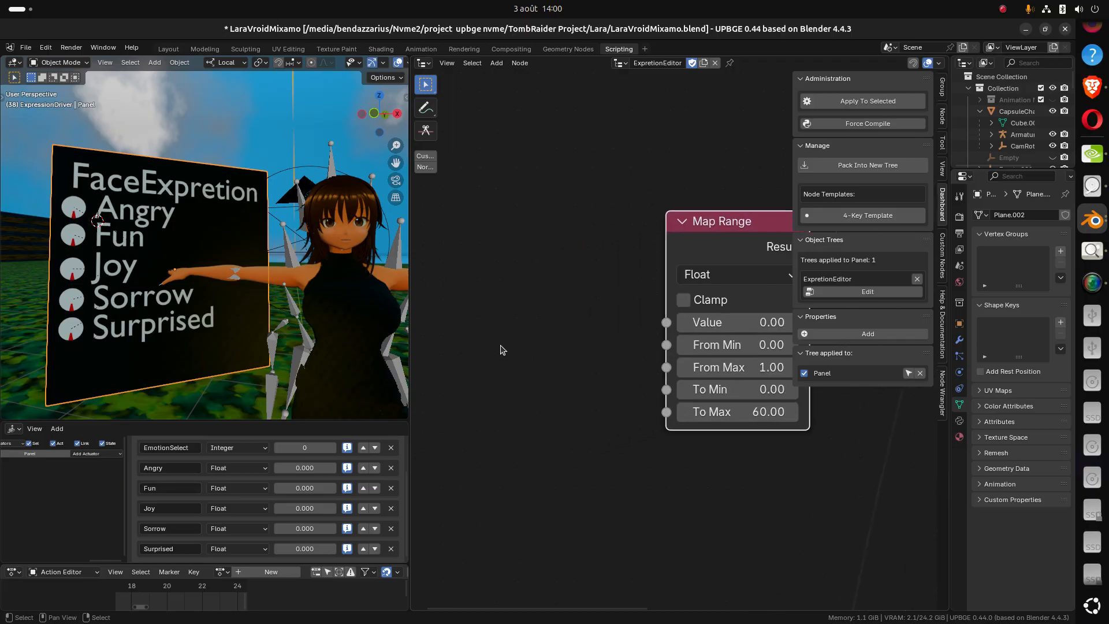
scroll(545, 307, down, 3)
middle_drag(639, 255, 552, 311)
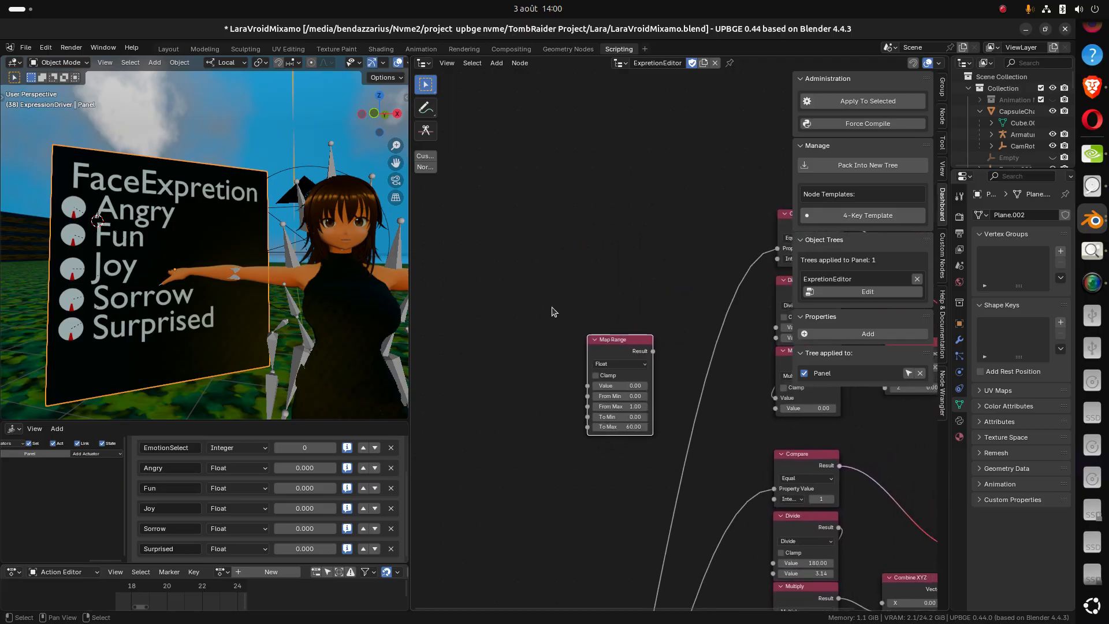
scroll(582, 376, down, 4)
middle_drag(588, 404, 615, 136)
scroll(598, 243, up, 1)
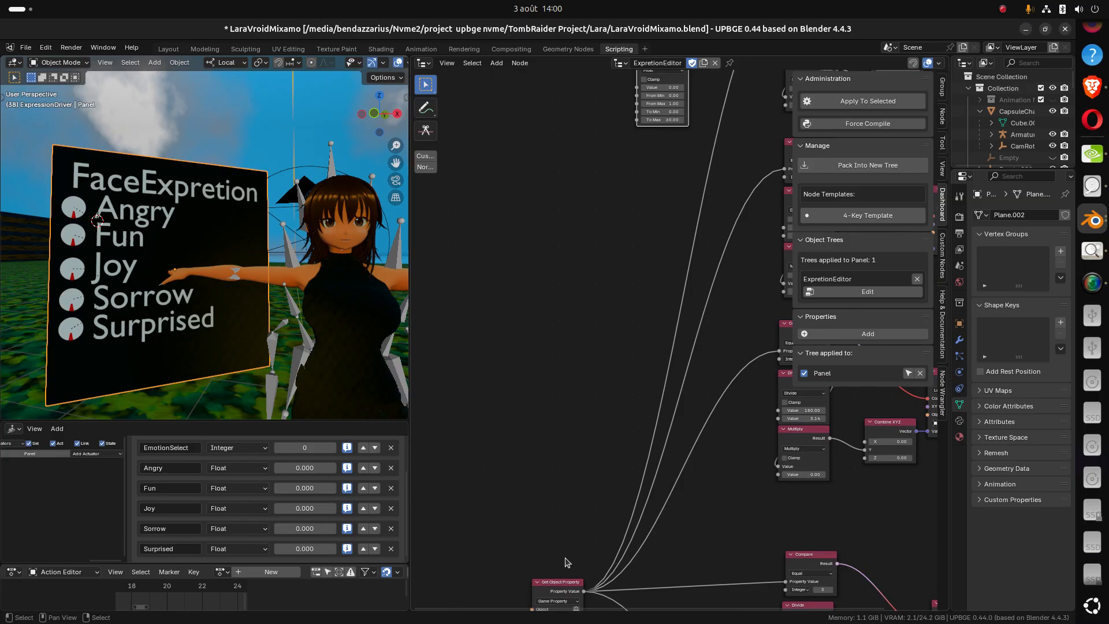
click(564, 580)
key(shift+d)
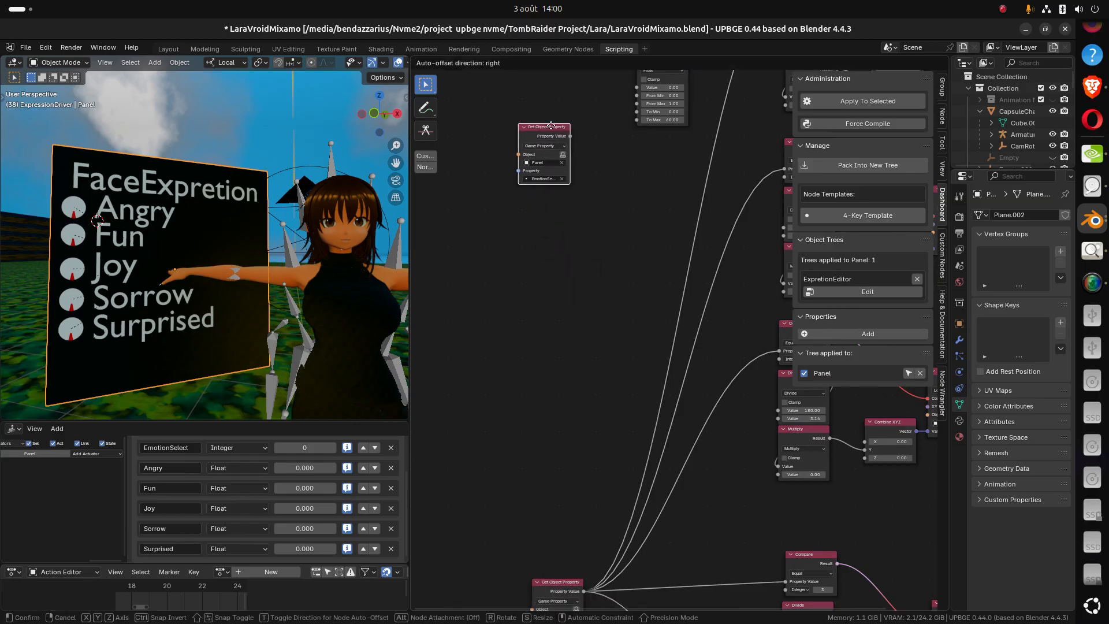
click(537, 285)
scroll(599, 322, up, 3)
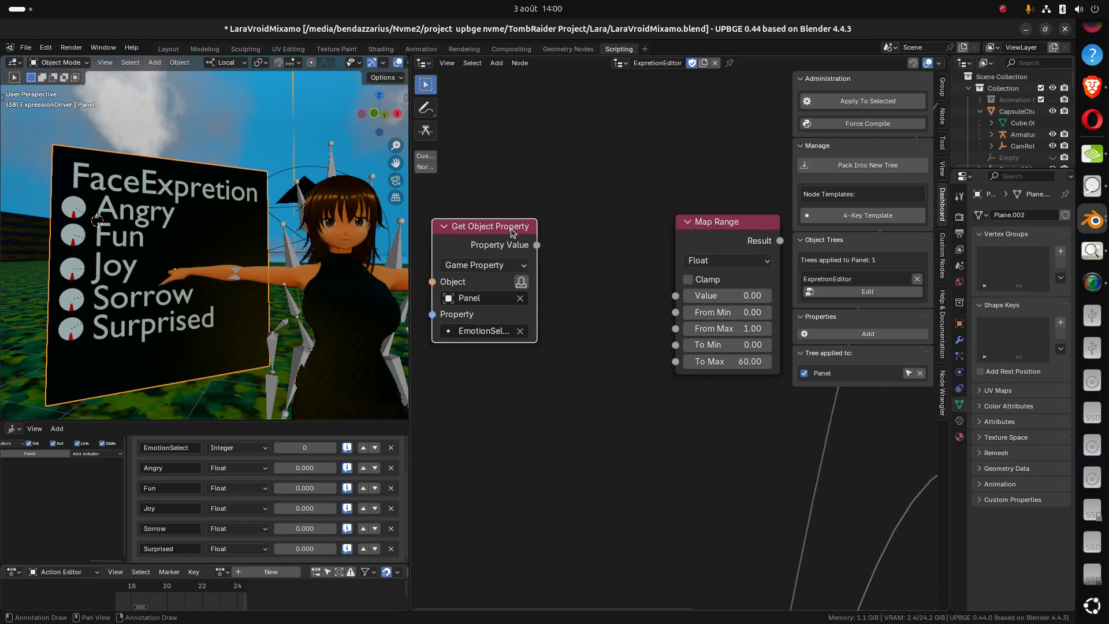
drag(511, 232, 515, 247)
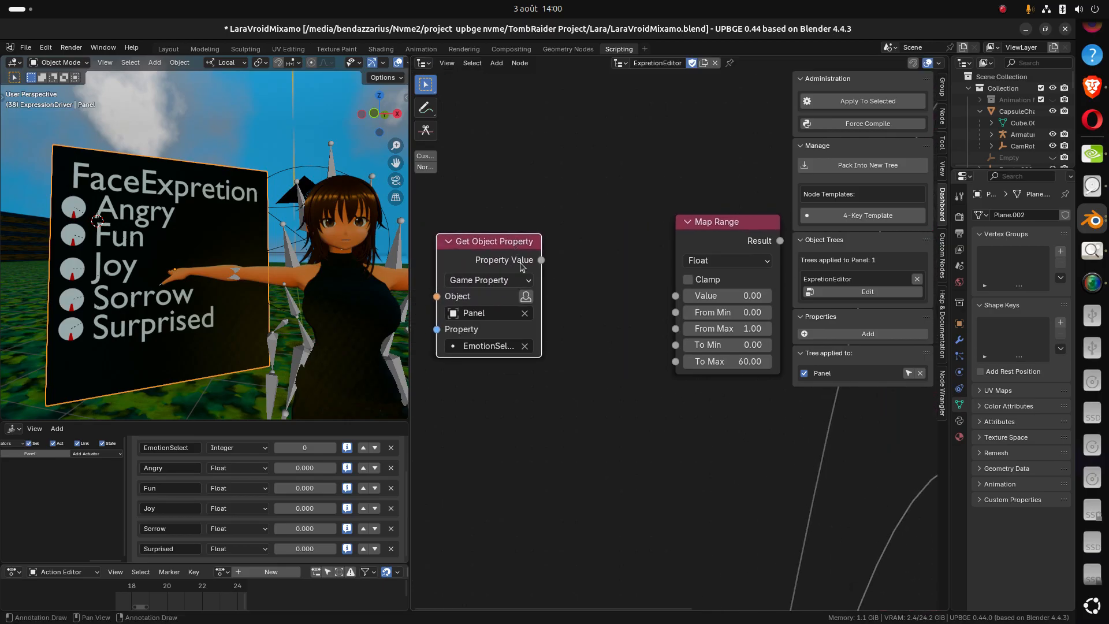
Set the copied Get Object Property node to Angry and link its Property Value to the Value input of the nearby Map Range
click(490, 345)
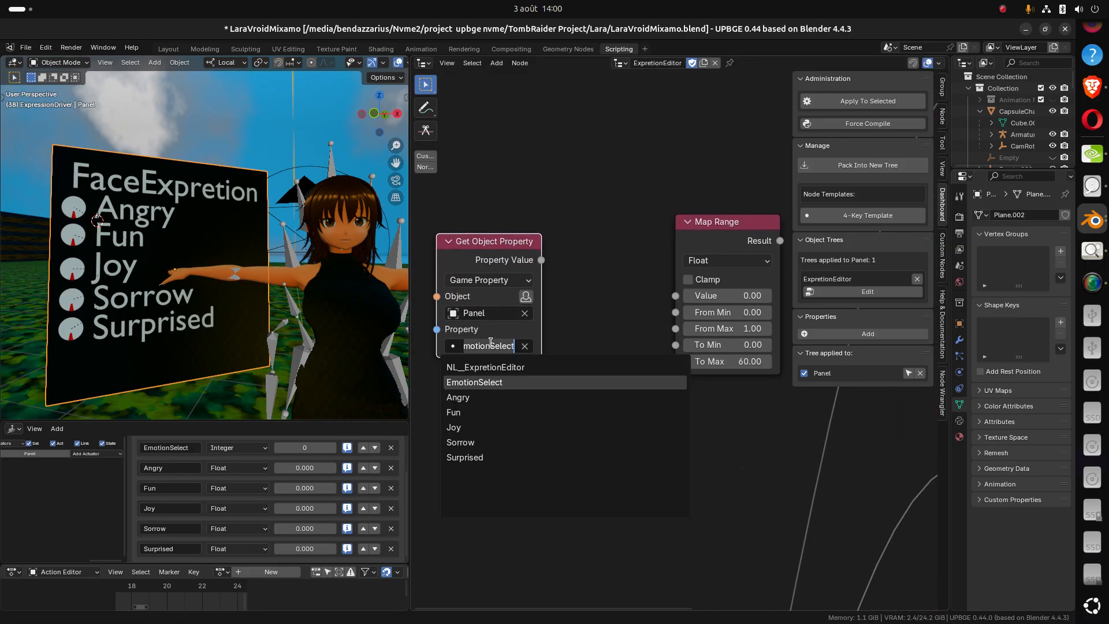
click(462, 397)
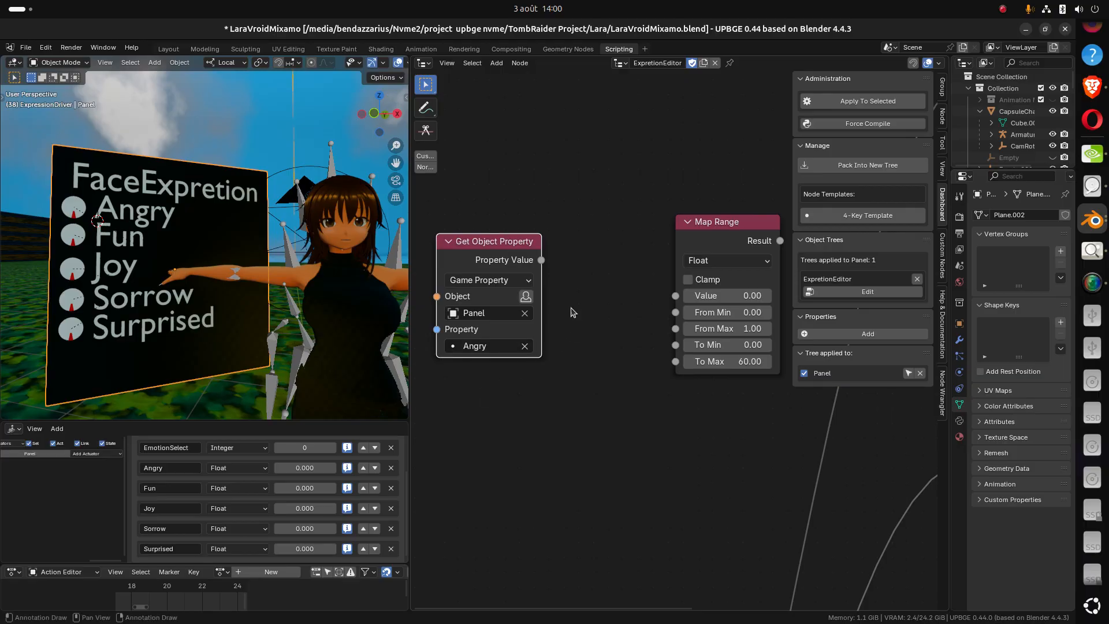
click(689, 223)
click(688, 222)
drag(717, 223, 631, 196)
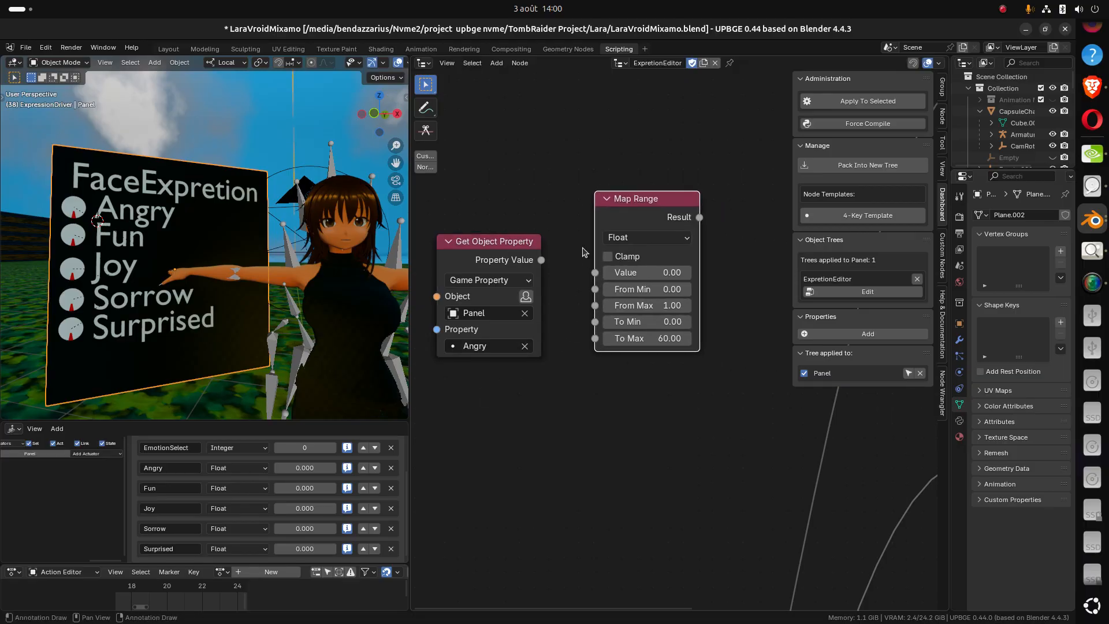
click(534, 258)
drag(540, 261, 595, 272)
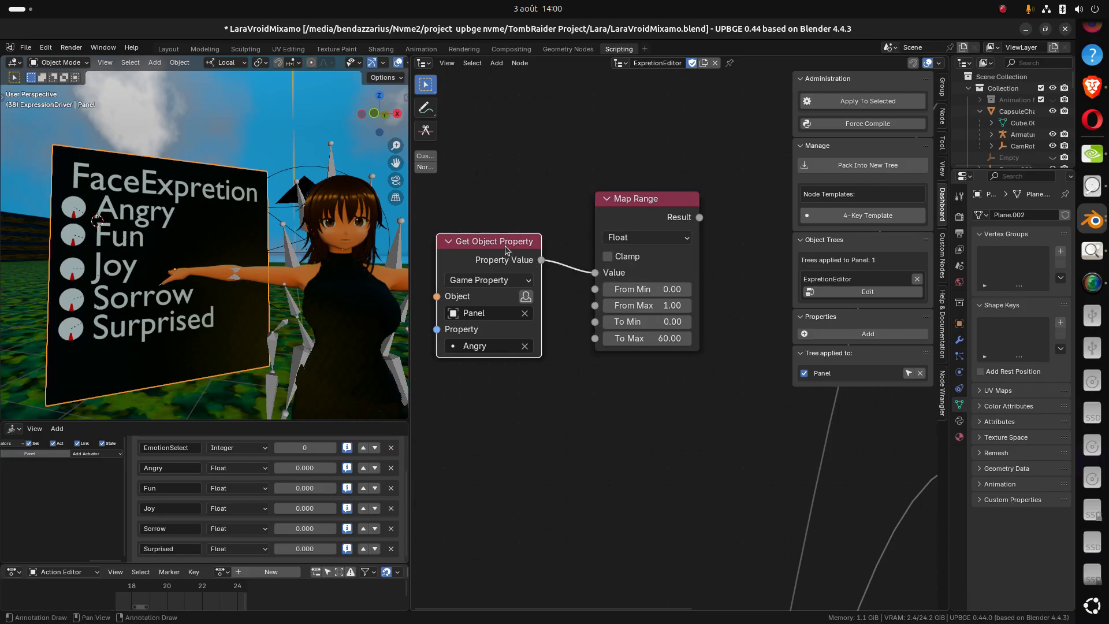
drag(504, 252, 494, 263)
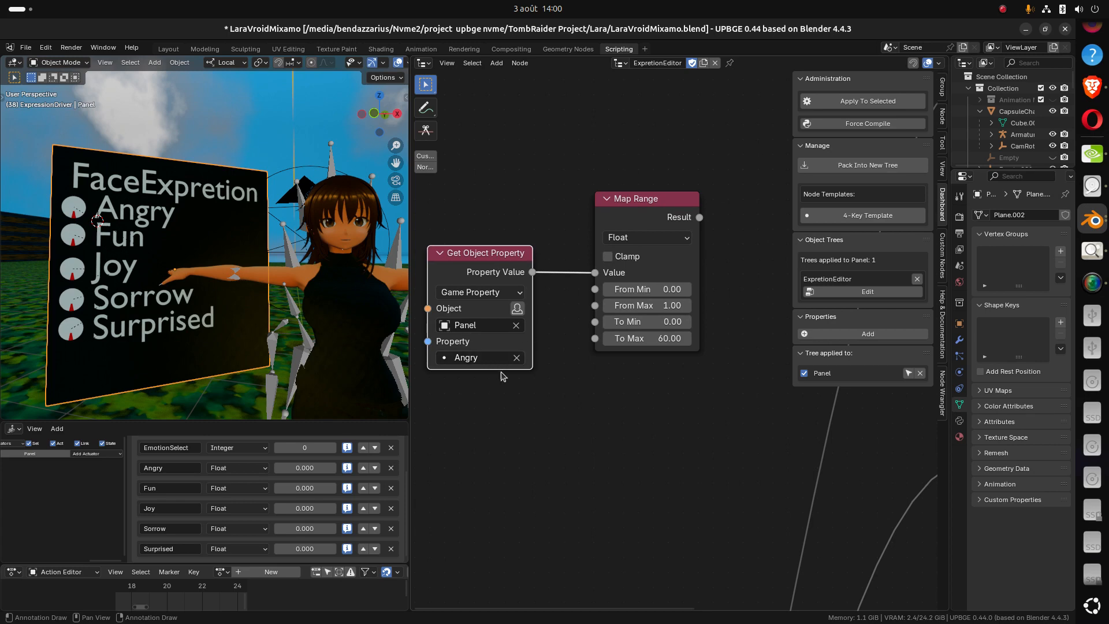
Duplicate the linked Get Object Property and Map Range pair directly below, and set the copy's property to Fun
scroll(520, 378, down, 3)
drag(606, 381, 510, 212)
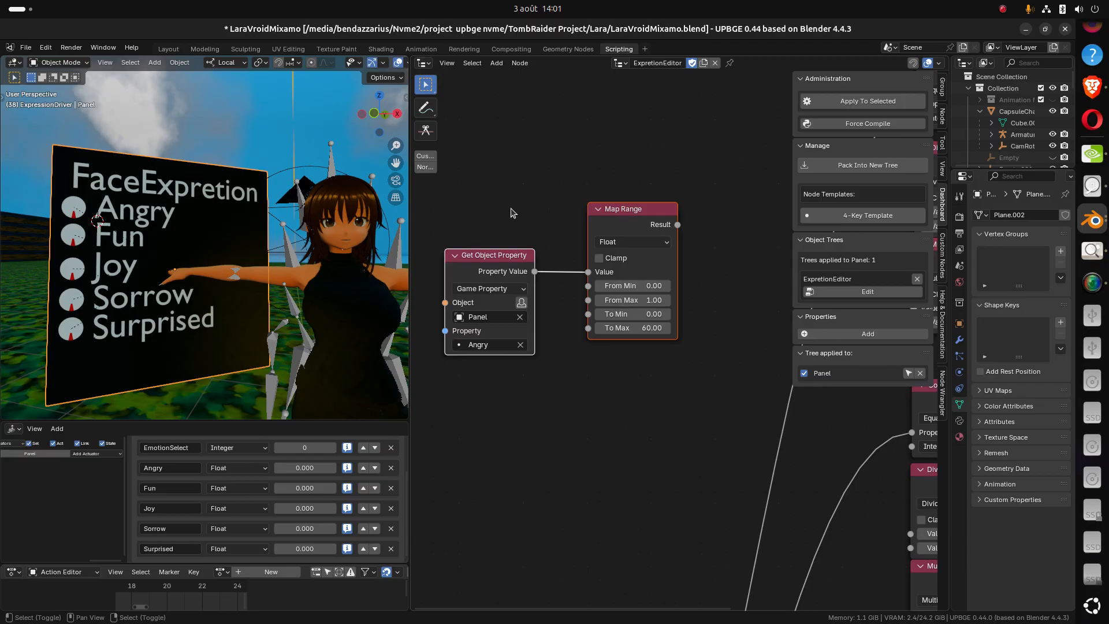
key(shift+d)
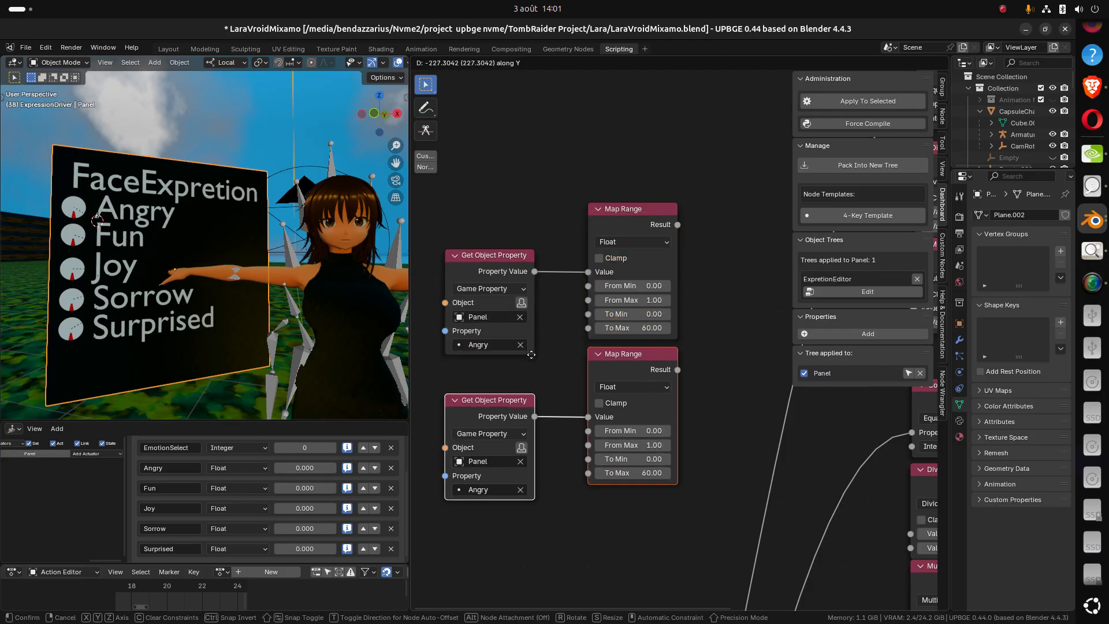
click(525, 381)
click(508, 490)
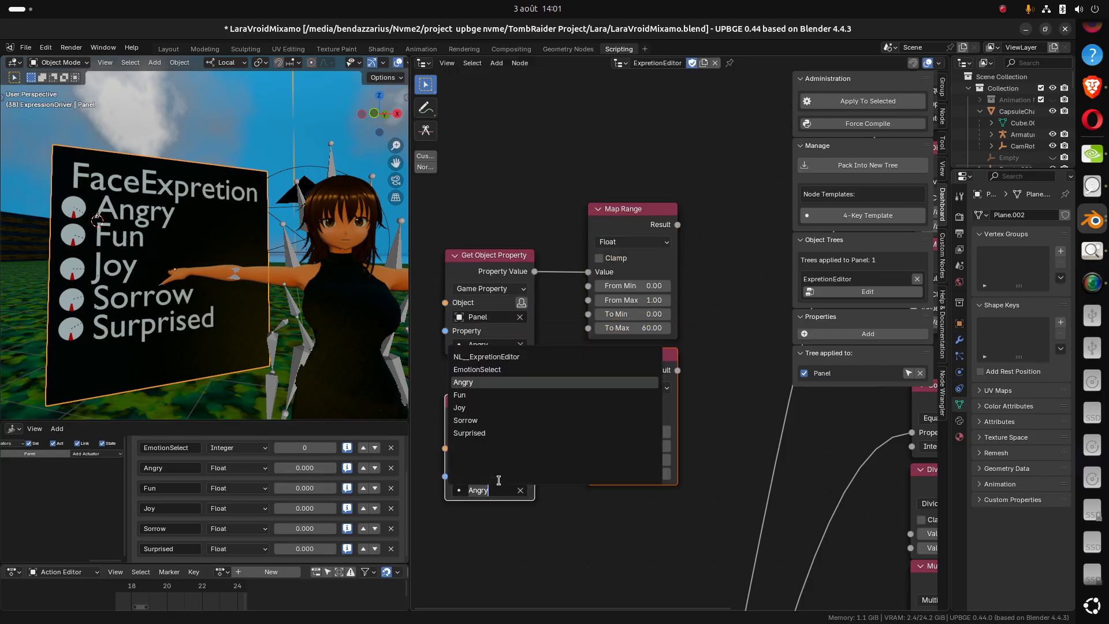
click(488, 394)
Duplicate the Fun Get Object Property and Map Range pair directly below, and set the copy's property to Joy
middle_drag(603, 519, 585, 419)
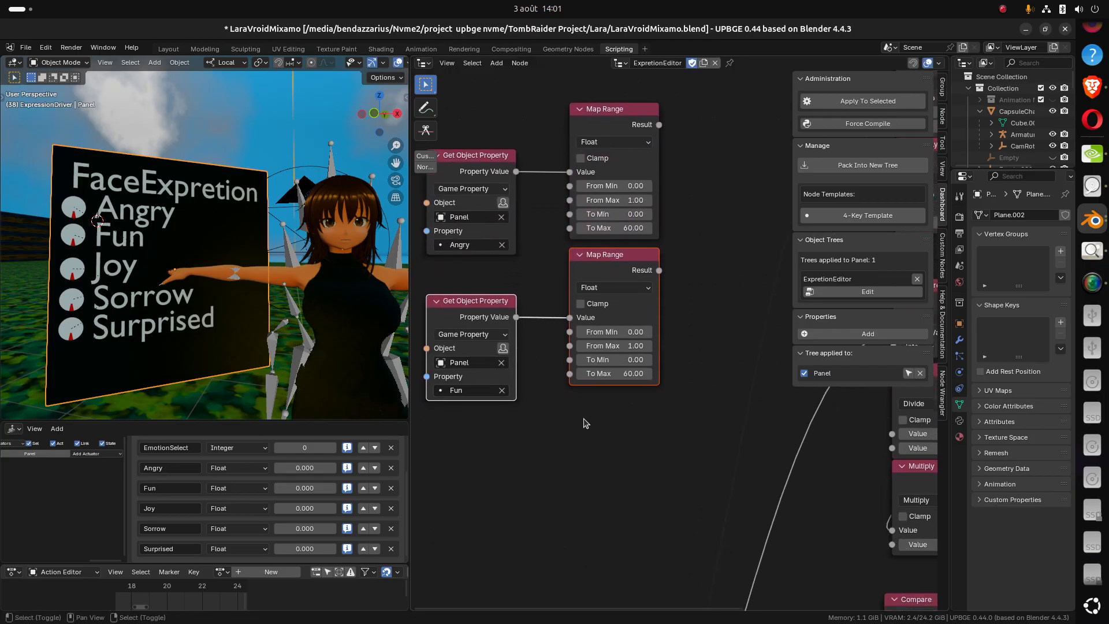
key(g)
click(582, 566)
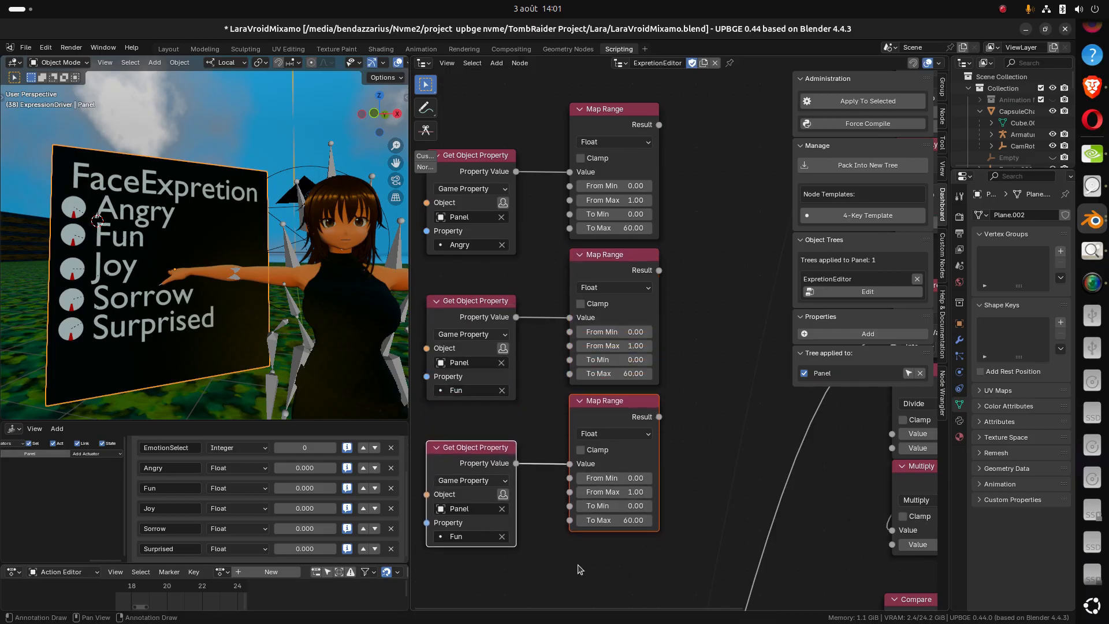
click(477, 537)
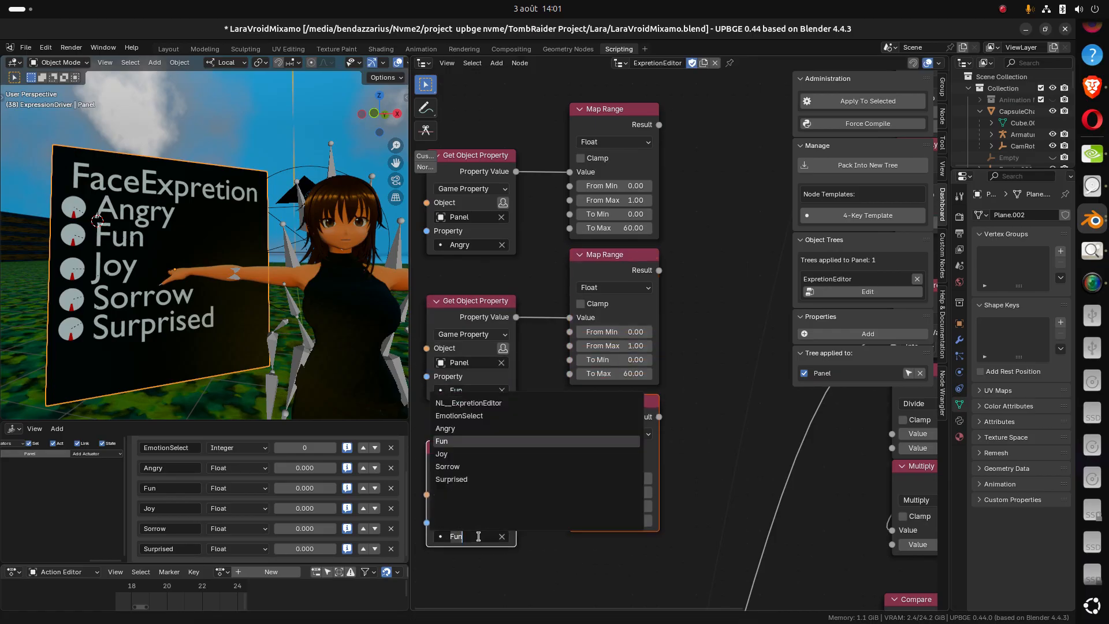
click(470, 454)
Duplicate the Joy Get Object Property and Map Range pair below it, and set the copy's property to Sorrow
scroll(532, 530, down, 1)
scroll(533, 530, down, 3)
middle_drag(507, 566, 500, 454)
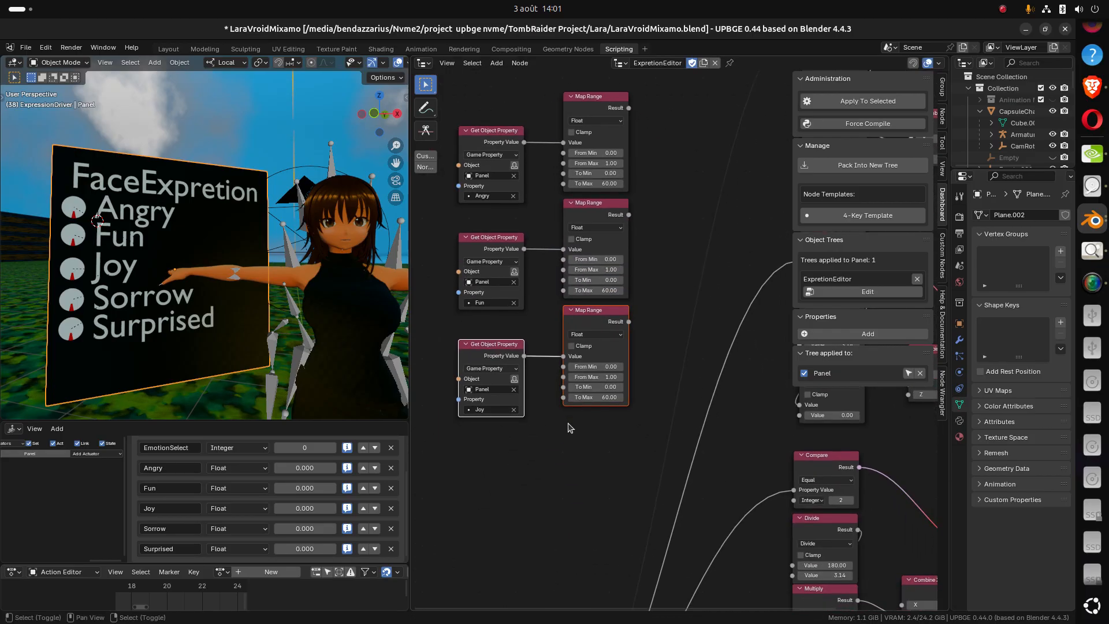
key(shift+d)
click(553, 538)
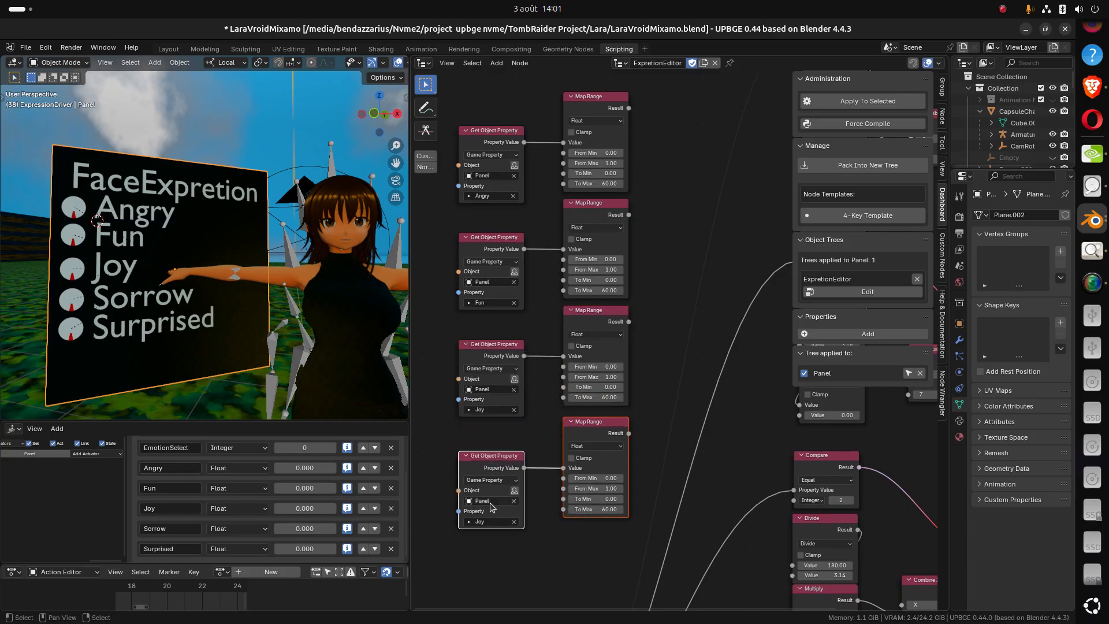
click(477, 522)
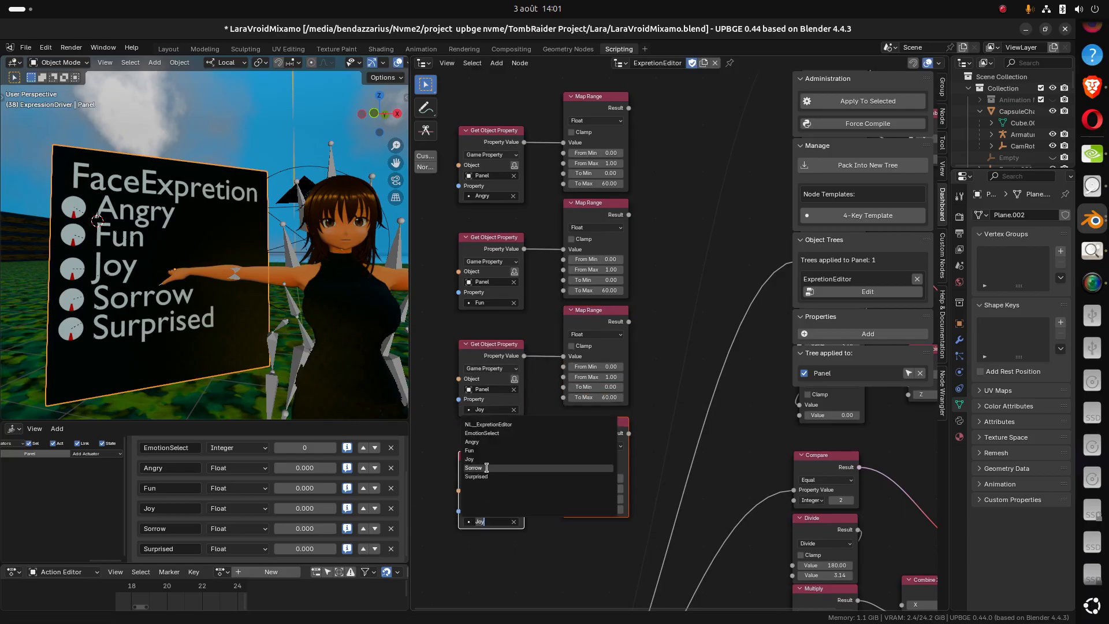
click(508, 475)
Duplicate the Sorrow node pair straight down along Y, and set the copied Get Object Property to Surprised
middle_drag(539, 561, 503, 524)
key(shift+d)
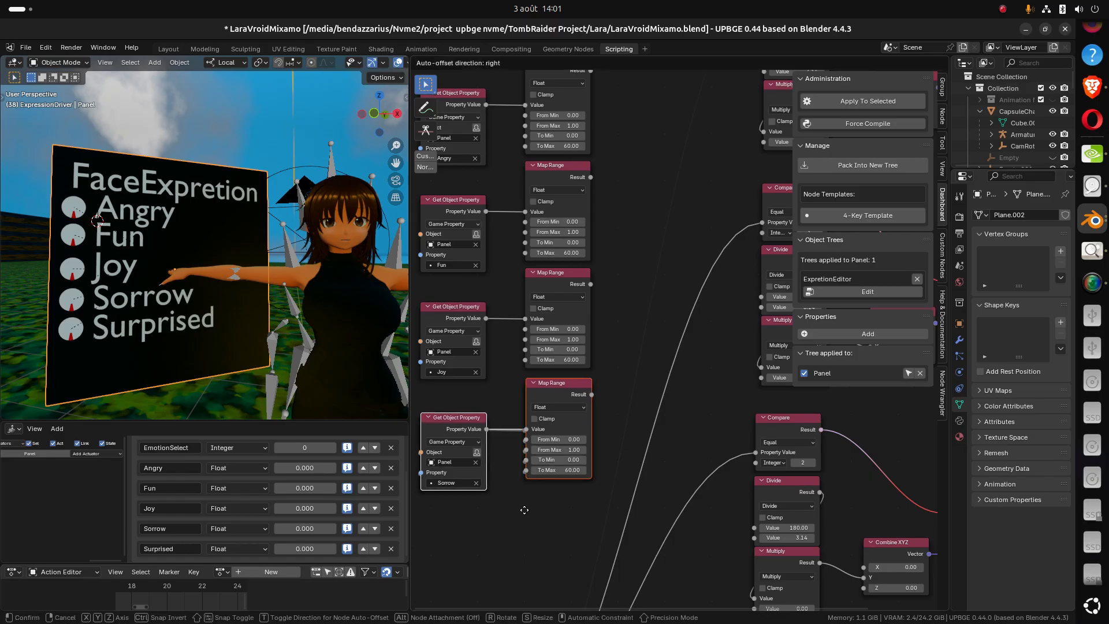
key(y)
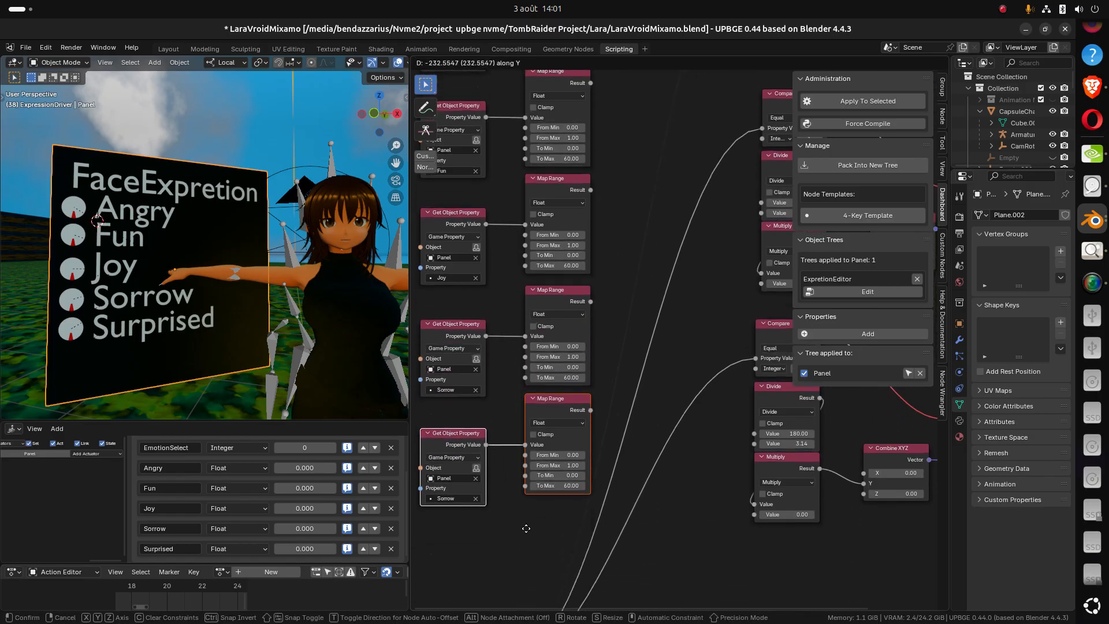
click(501, 530)
click(453, 500)
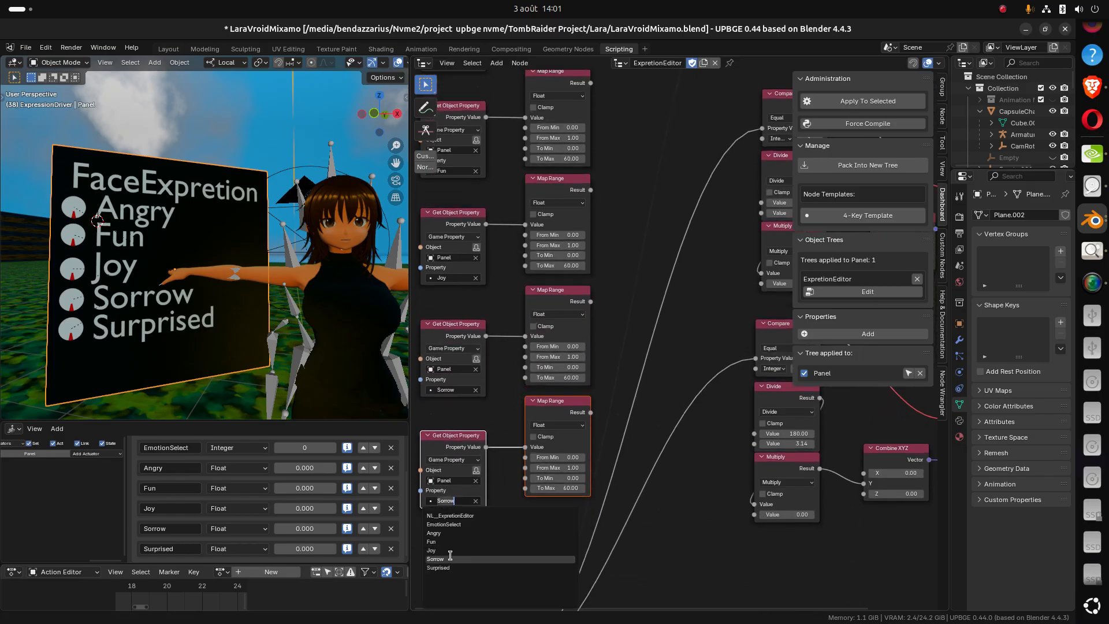
click(438, 568)
Link the Angry and Fun Map Range results to the second Value inputs of the Multiply nodes in the Compare 0 and Compare 1 chains
scroll(502, 366, down, 3)
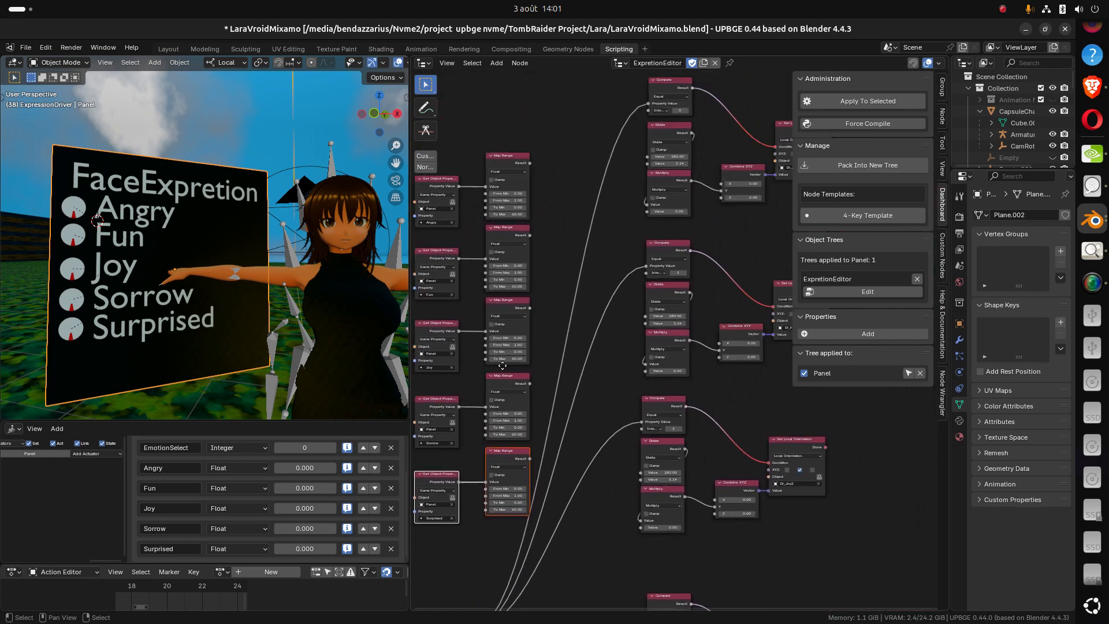
middle_drag(502, 365, 500, 358)
middle_drag(529, 270, 583, 377)
scroll(583, 377, up, 4)
middle_drag(504, 364, 555, 361)
scroll(631, 370, up, 3)
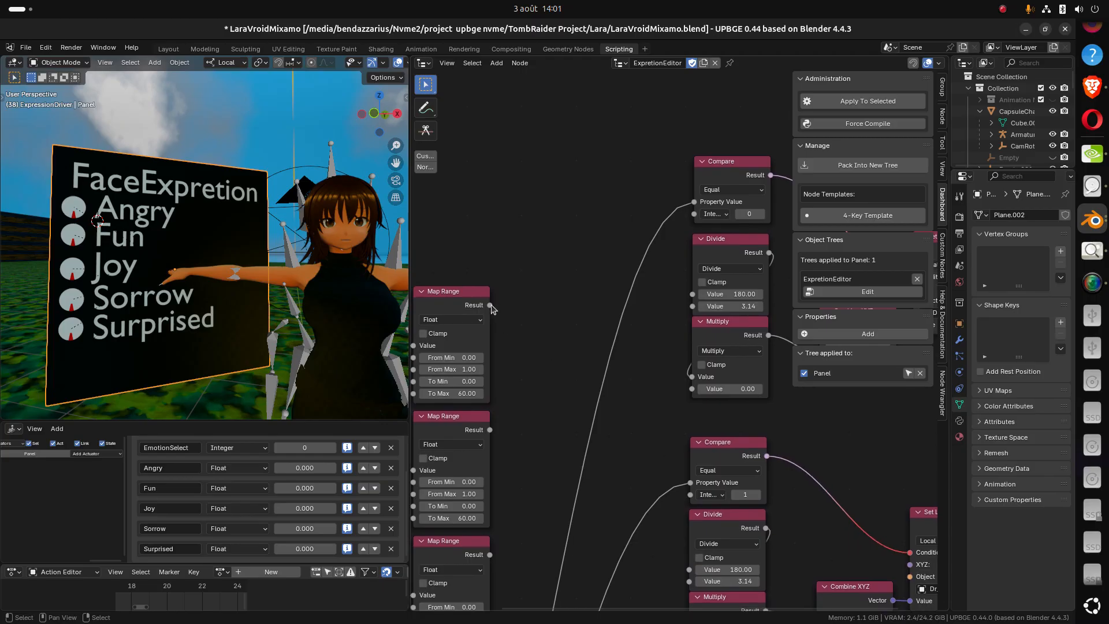
drag(489, 304, 692, 389)
middle_drag(564, 475, 556, 335)
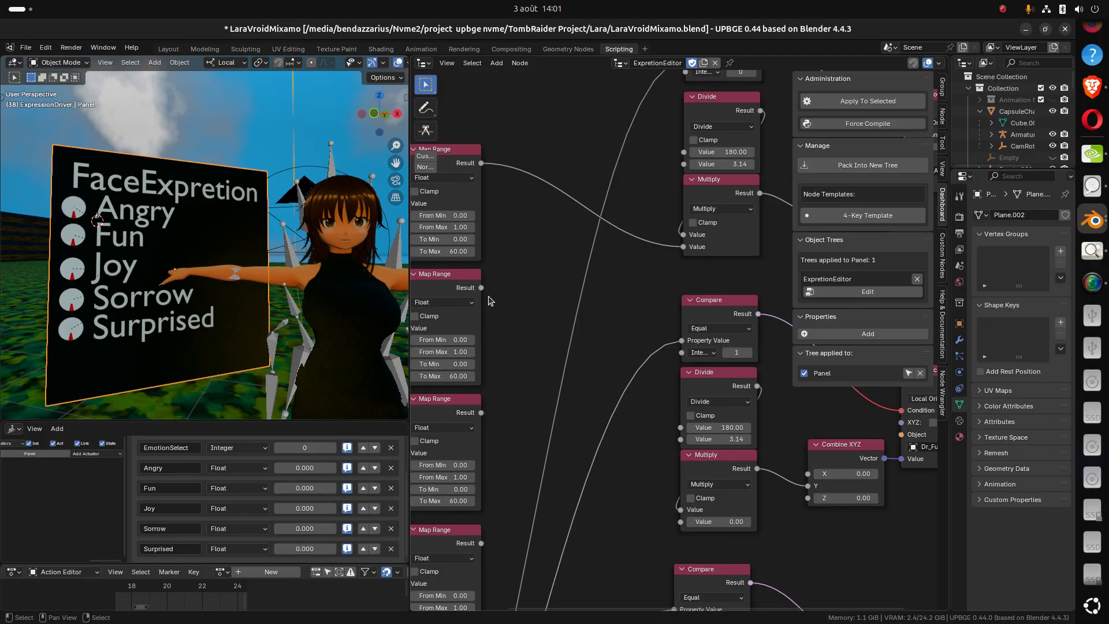
drag(482, 290, 670, 523)
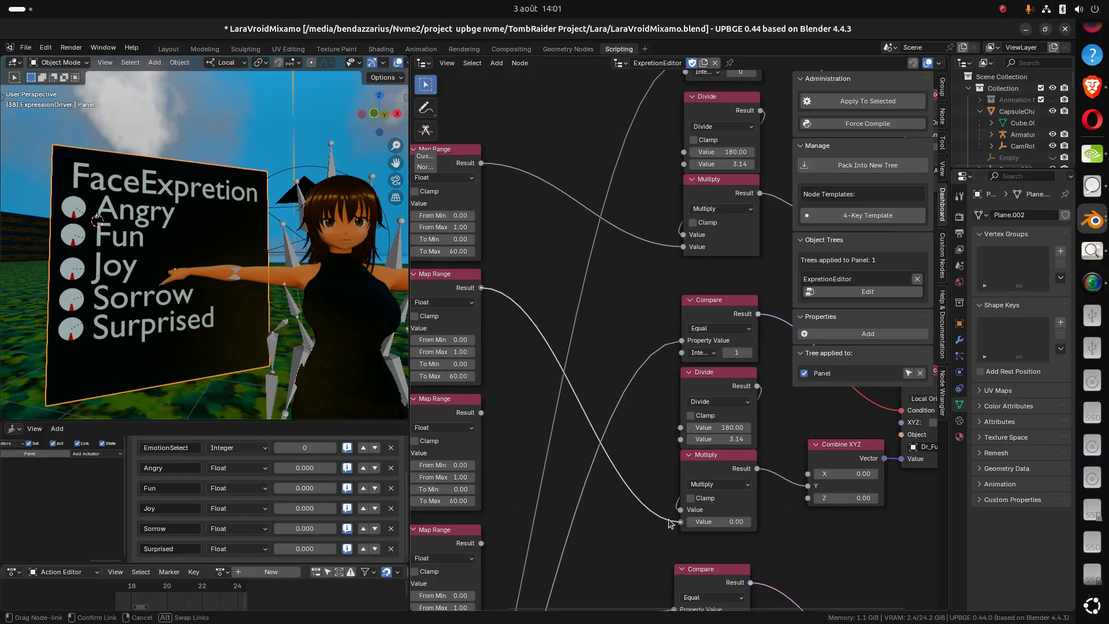
drag(669, 522, 670, 522)
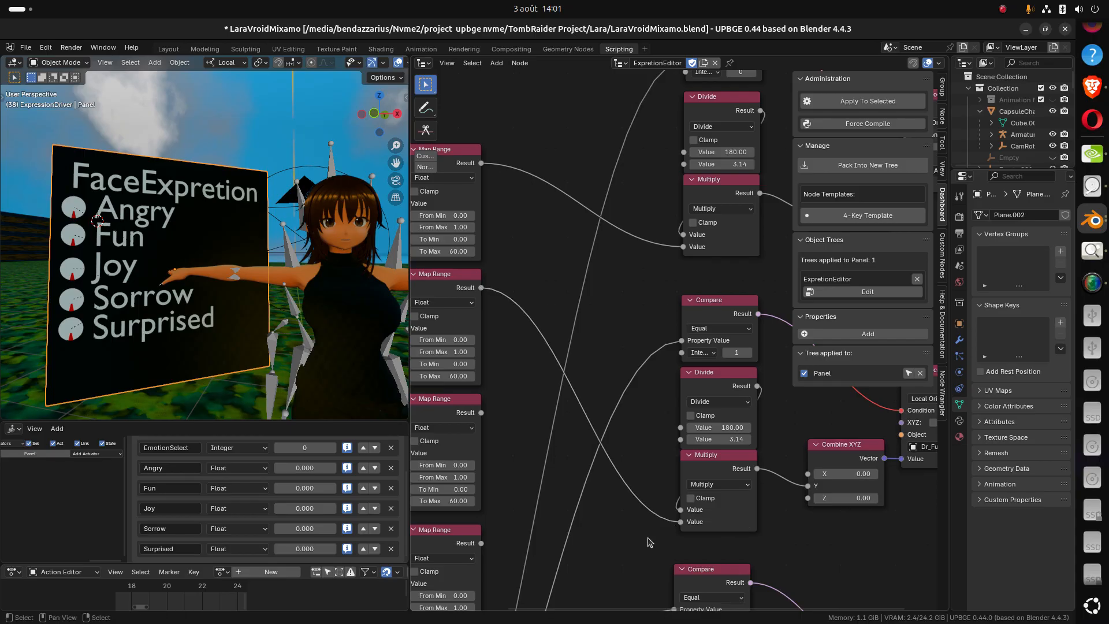
Link the Joy, Sorrow and Surprised Map Range results to the second Multiply Value inputs in the Compare 2, 3 and 4 chains, respectively
middle_drag(653, 539, 628, 402)
scroll(628, 401, down, 1)
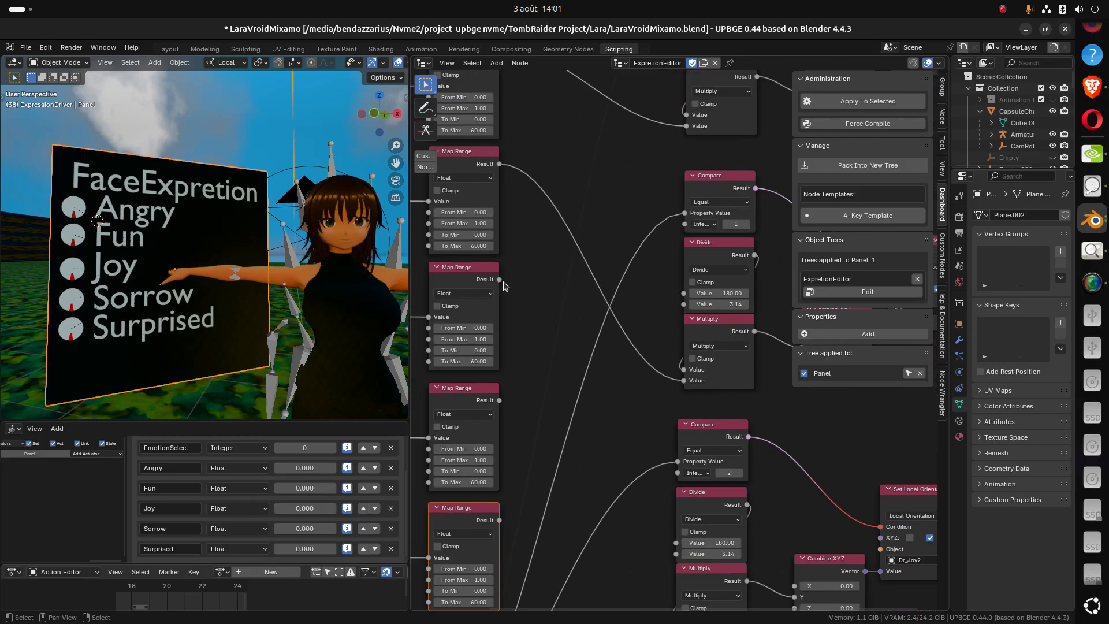
drag(499, 279, 677, 497)
scroll(581, 490, down, 5)
middle_drag(571, 504, 571, 348)
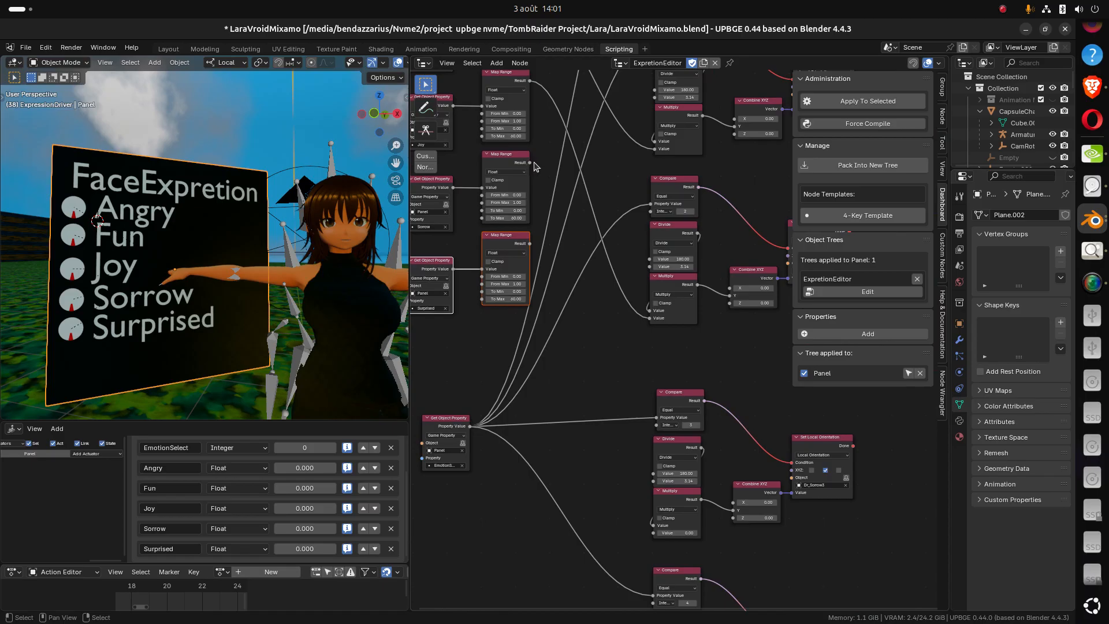
drag(529, 163, 655, 533)
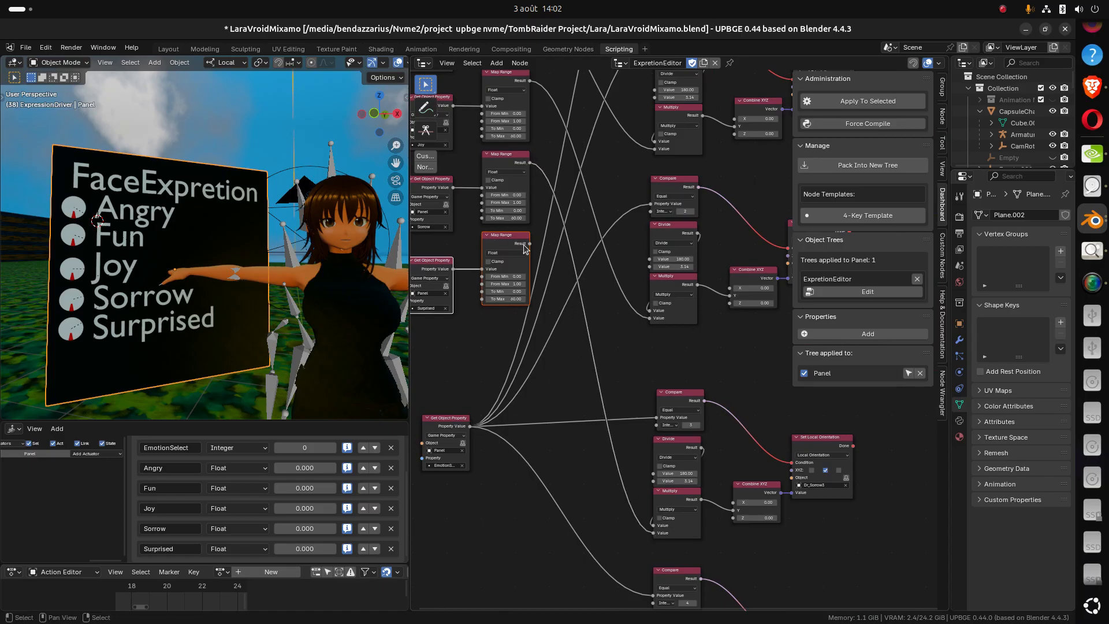
drag(530, 243, 653, 535)
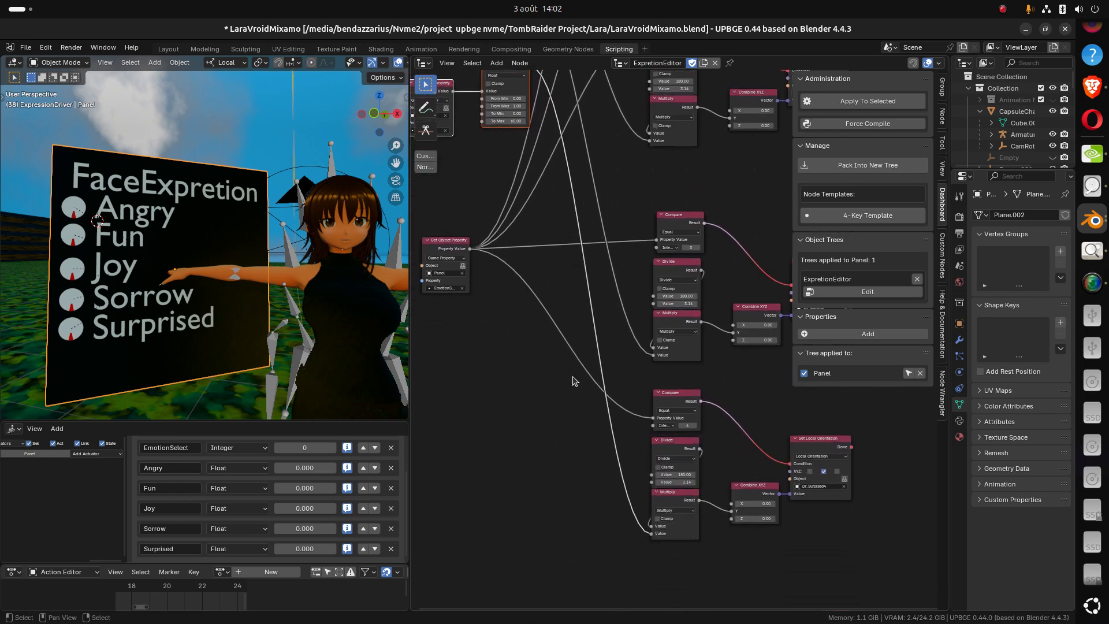
Align the EmotionSelect Get Object Property node beneath the column of expression Get Object Property nodes
middle_drag(533, 279, 587, 537)
middle_drag(510, 506, 517, 513)
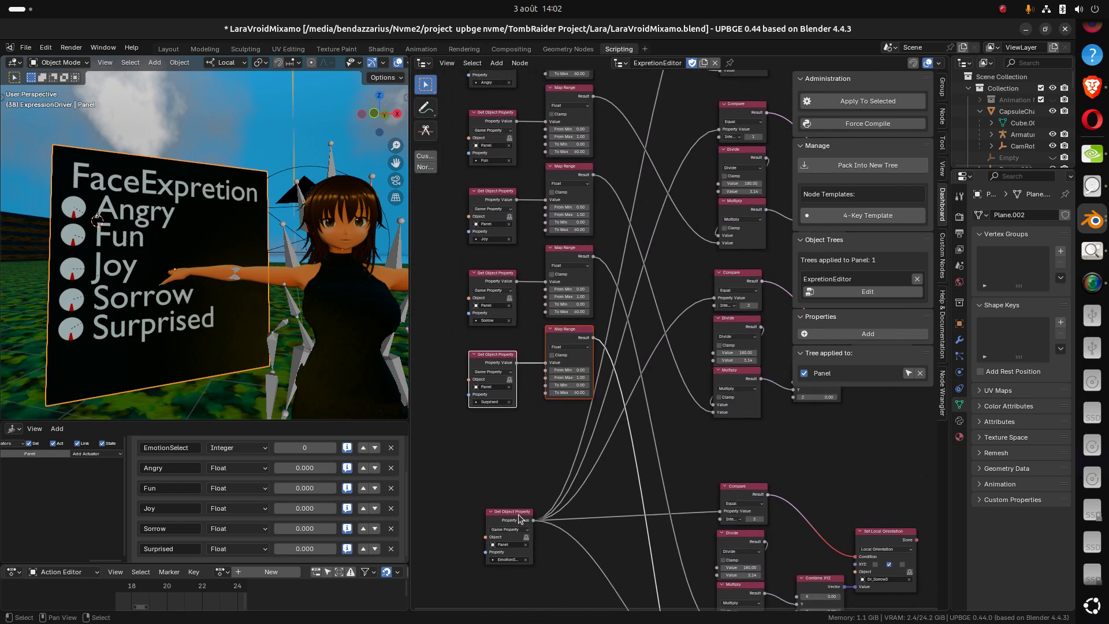
drag(518, 517, 498, 502)
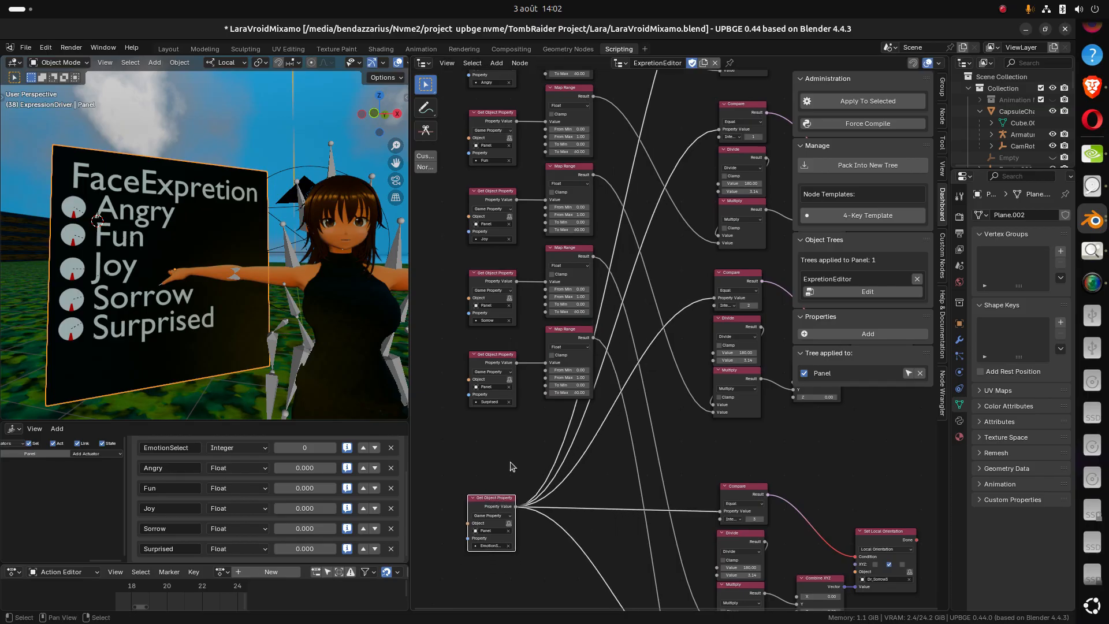
Add a Gamepad Button node in the empty area on the input side of the Angry Get Object Property node
middle_drag(511, 314, 552, 560)
middle_drag(492, 353, 523, 401)
scroll(506, 333, up, 3)
middle_drag(552, 344, 723, 298)
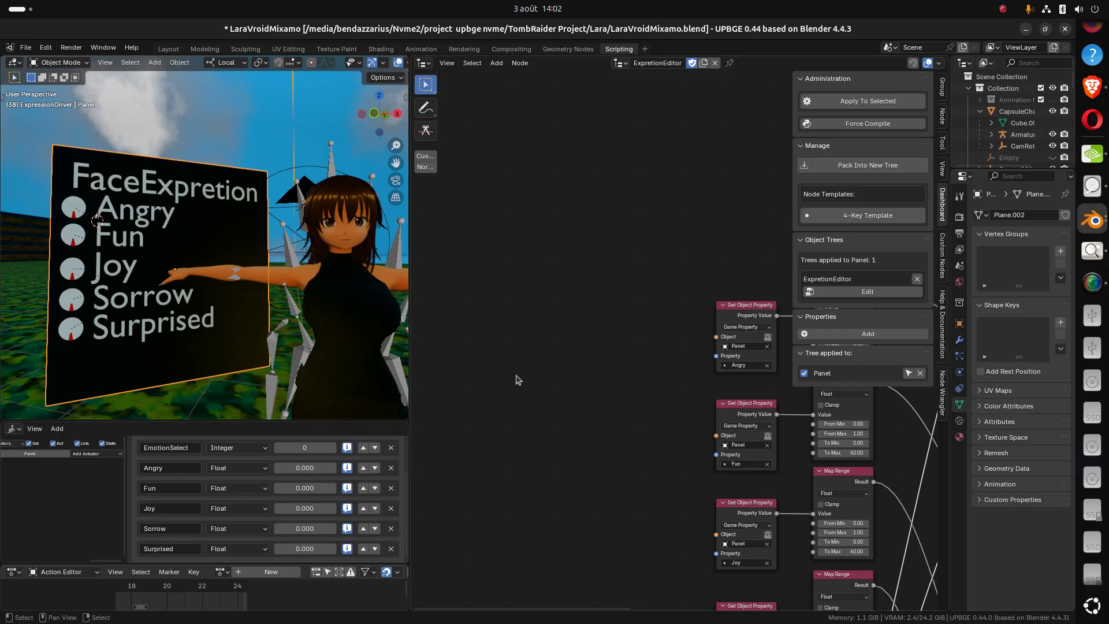
middle_drag(543, 335, 572, 360)
scroll(554, 351, up, 1)
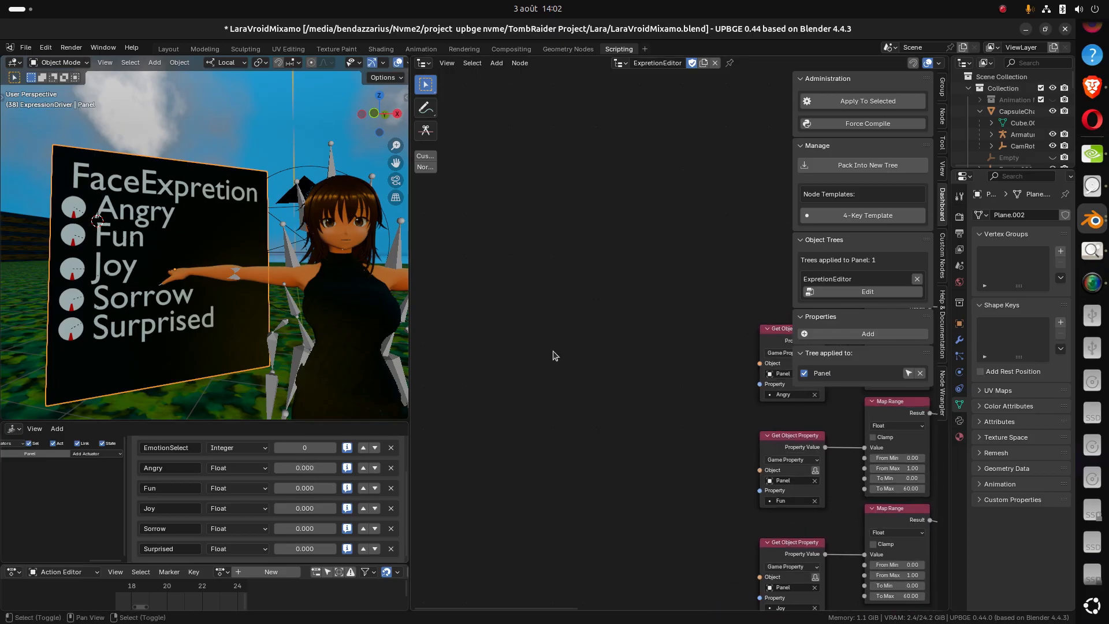
key(shift+a)
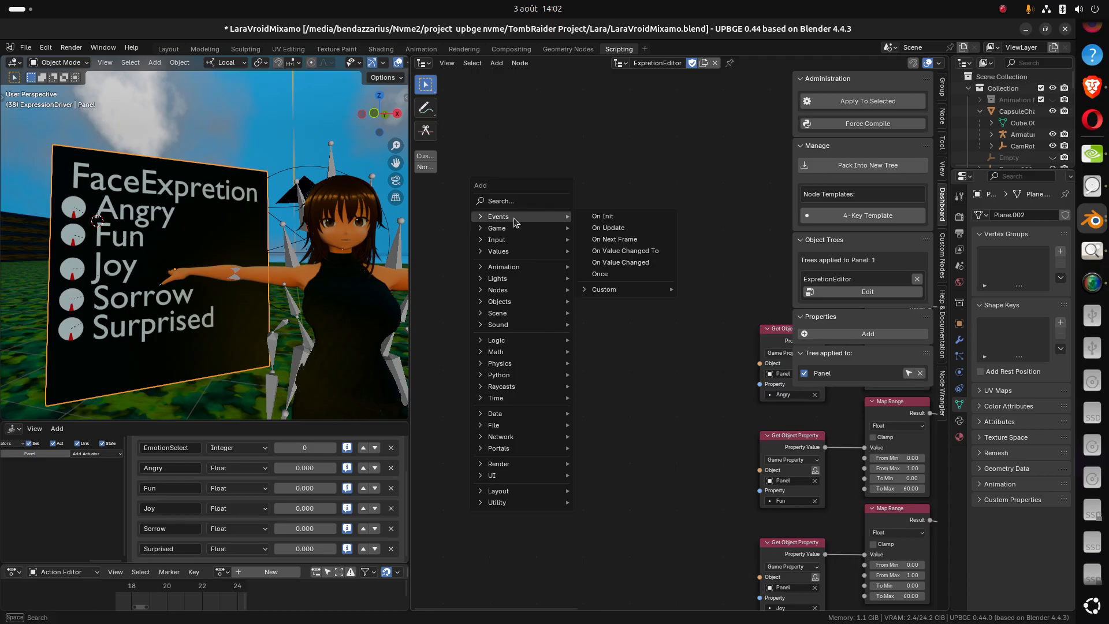
mouse_move(519, 240)
mouse_move(595, 265)
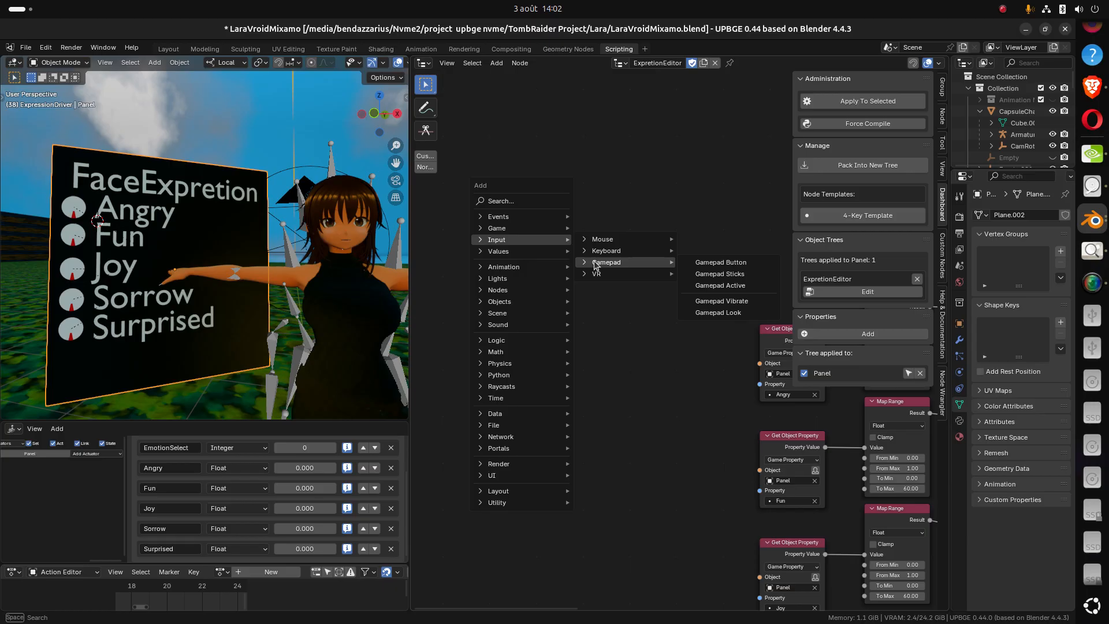
click(712, 267)
click(466, 272)
Shift the Gamepad Button node farther from the Get Object Property nodes and set its button to D-Pad Up
scroll(472, 393, up, 2)
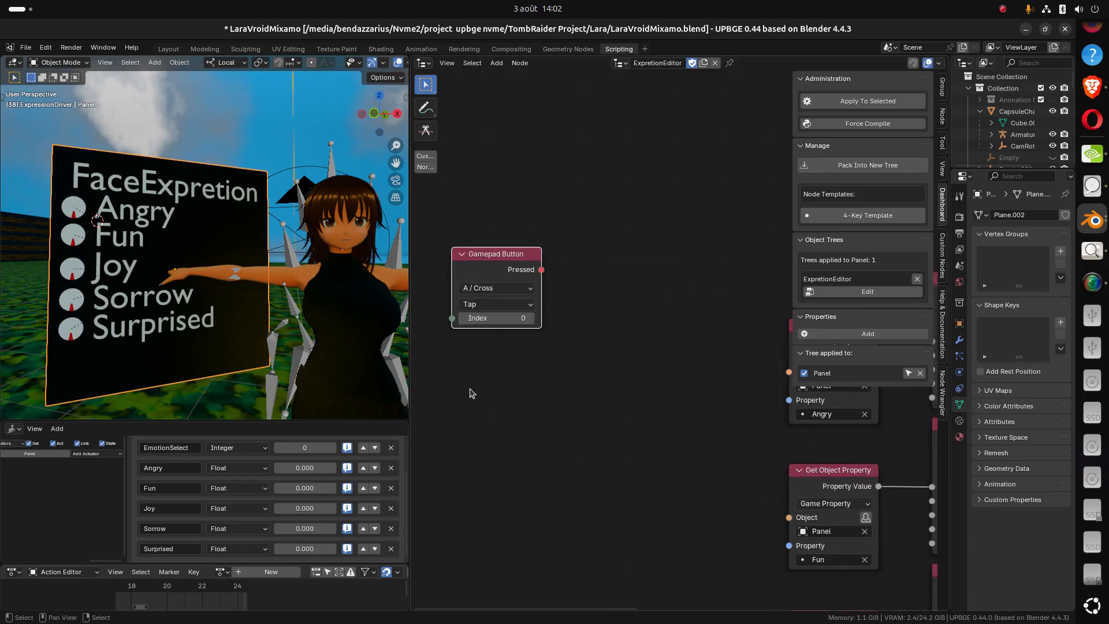
middle_drag(472, 393, 546, 411)
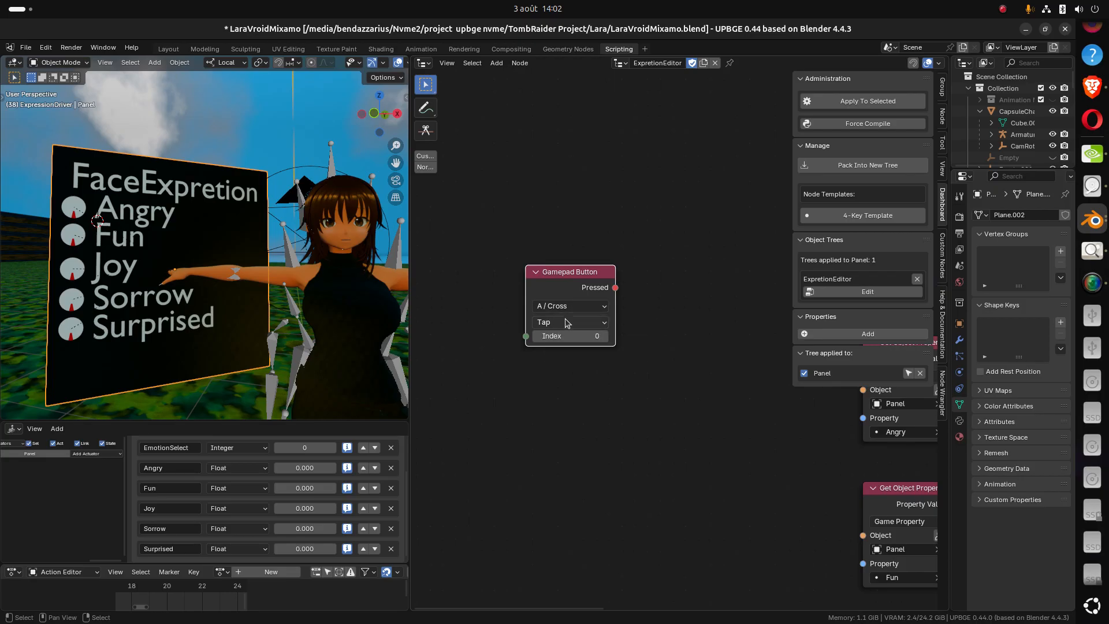
drag(575, 274, 531, 275)
click(522, 310)
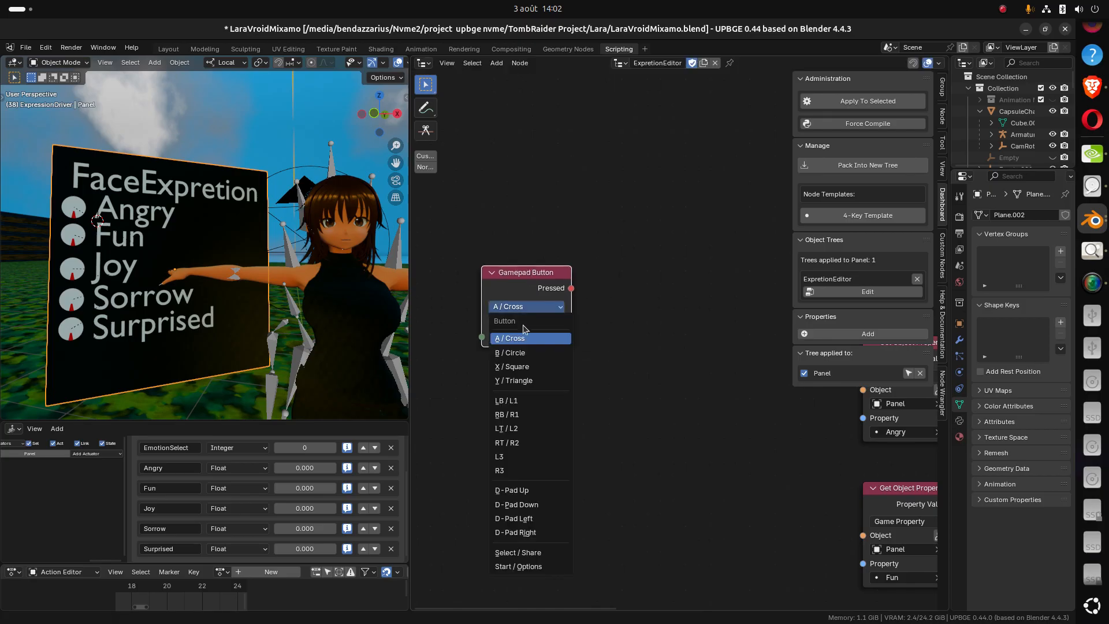
click(535, 491)
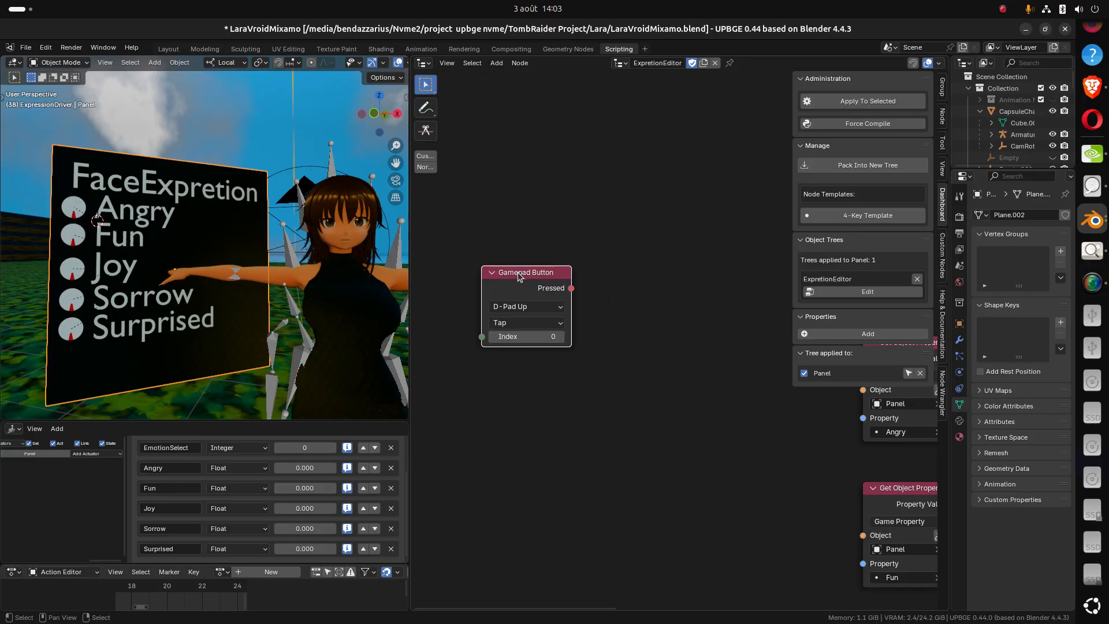
Duplicate the D-Pad Up Gamepad Button node directly below, and set the copy's button to D-Pad Down
drag(519, 276, 519, 273)
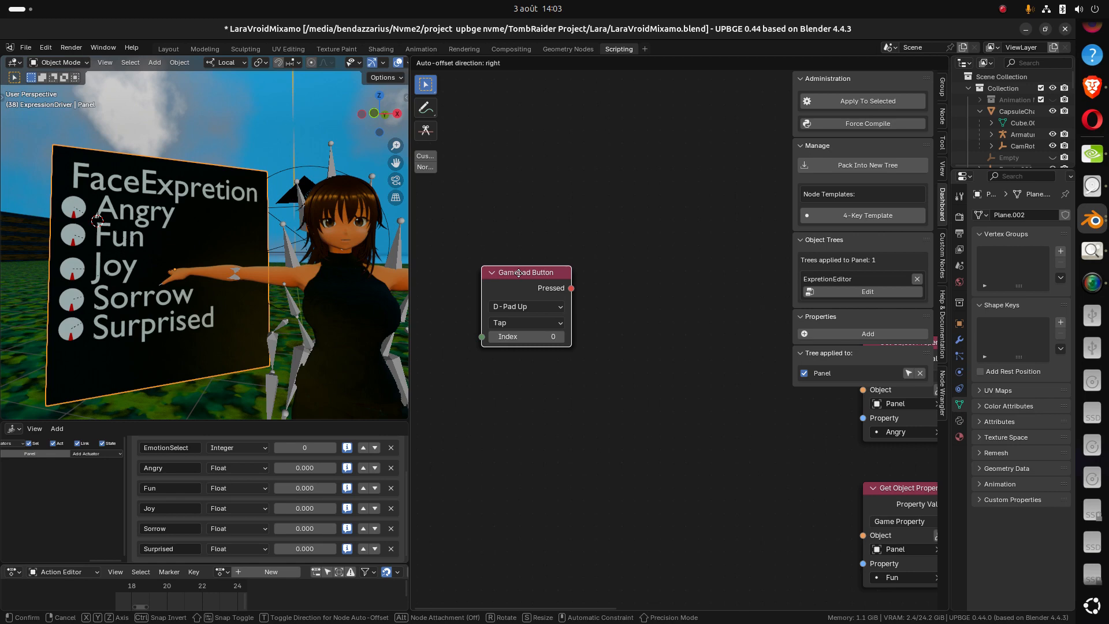
drag(519, 273, 519, 272)
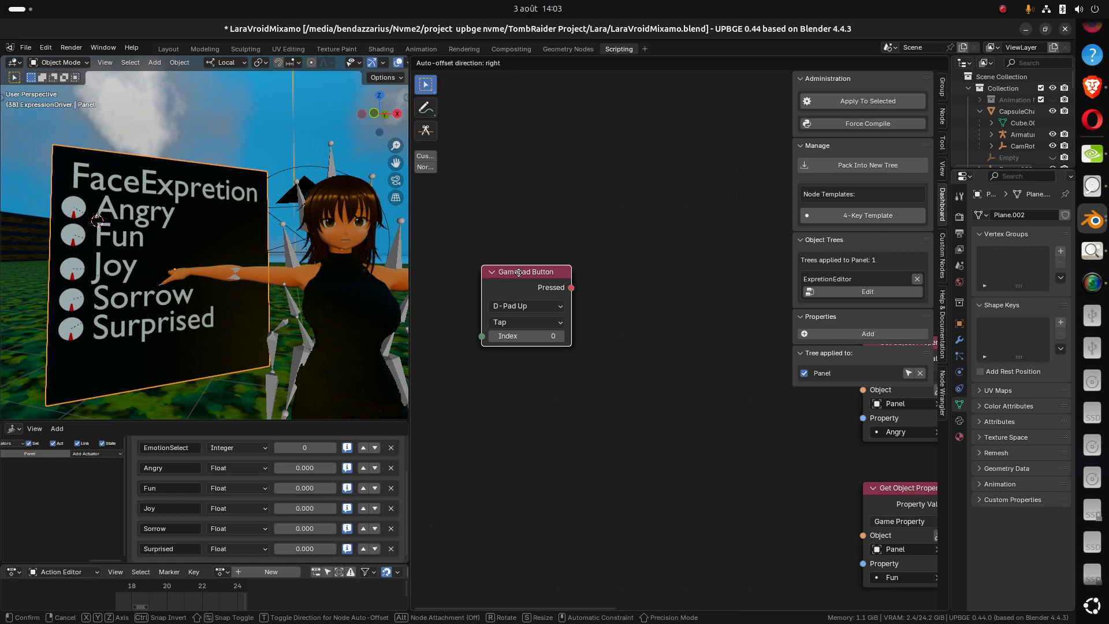
drag(519, 273, 518, 272)
key(shift+d)
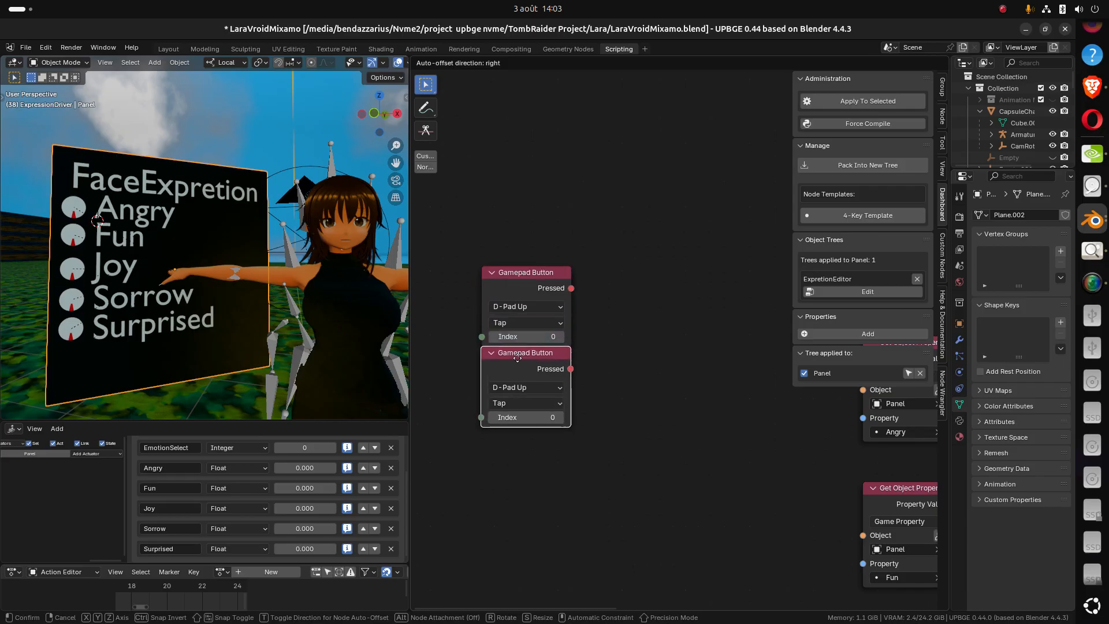
click(518, 358)
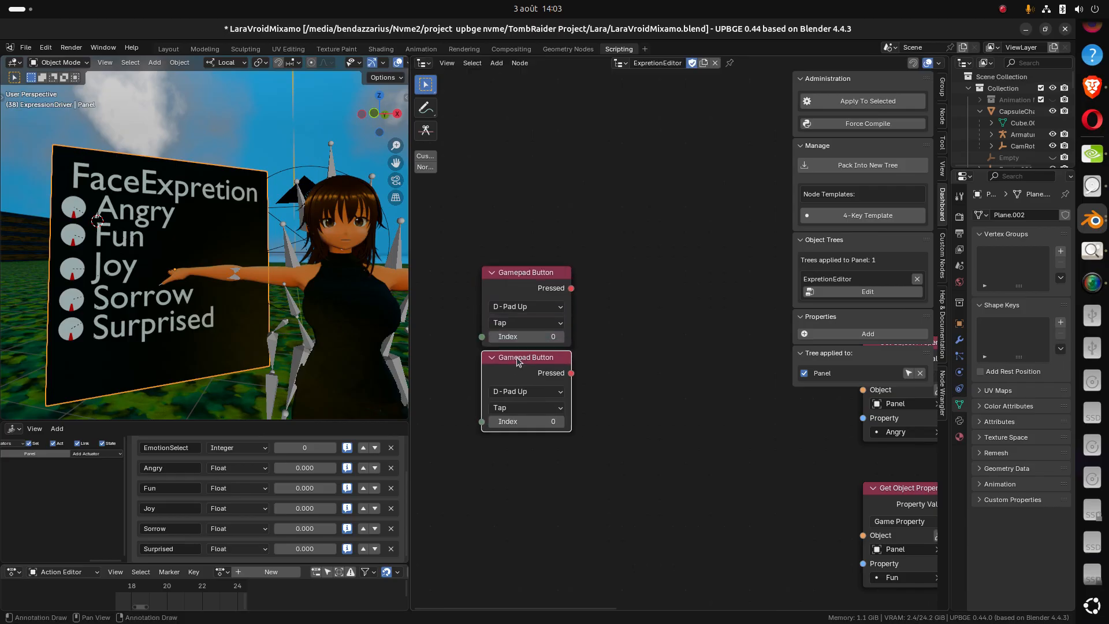
click(536, 396)
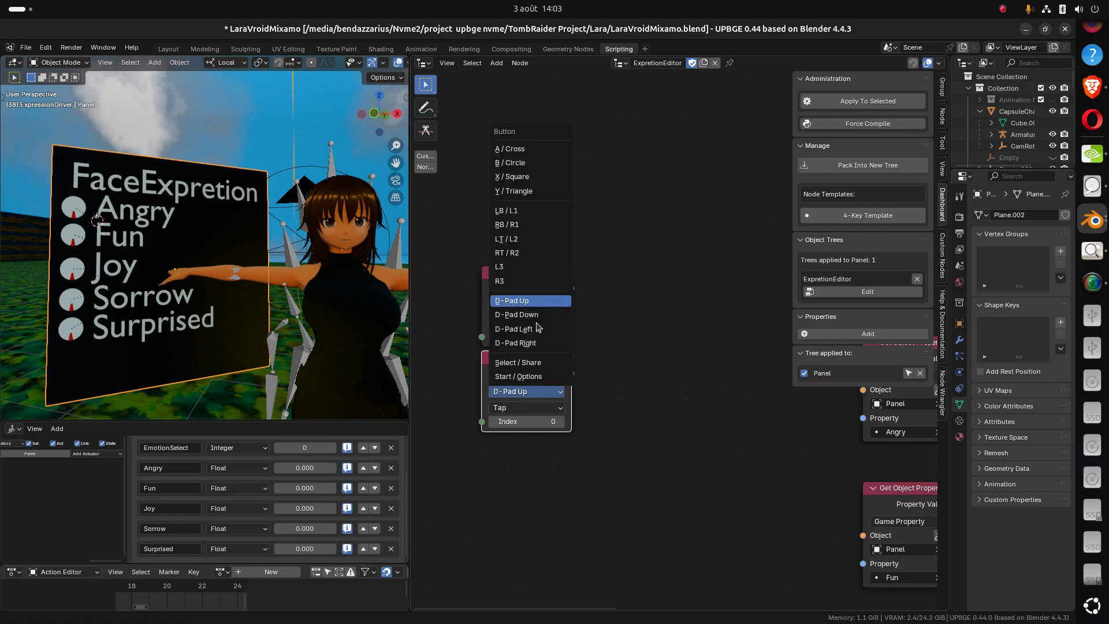
click(517, 314)
Move both Gamepad Button nodes together farther away from the Get Object Property nodes
scroll(589, 374, down, 1)
middle_drag(588, 371, 670, 409)
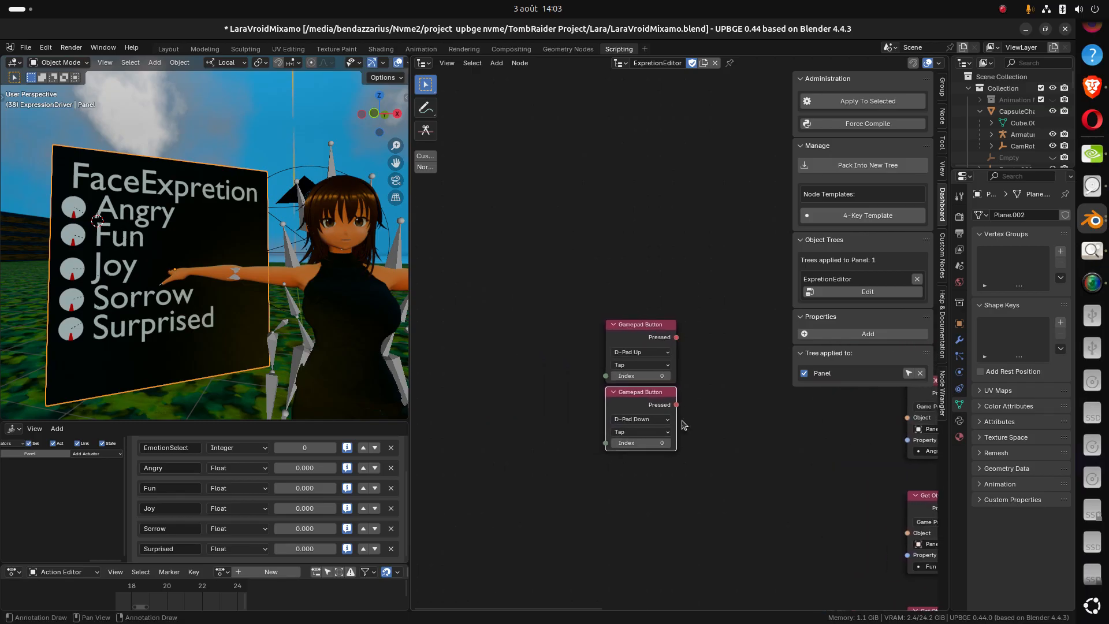
drag(691, 441, 537, 311)
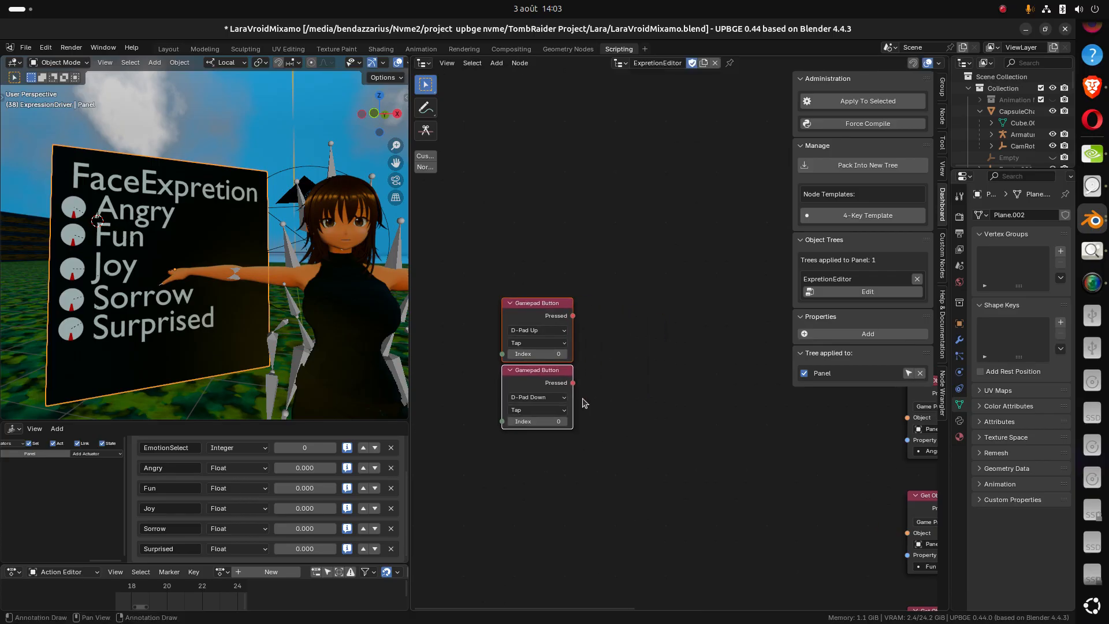
Add a Modify Object Property node in the empty area on the output side of the two Gamepad Button nodes
scroll(586, 403, up, 1)
key(shift+a)
mouse_move(585, 401)
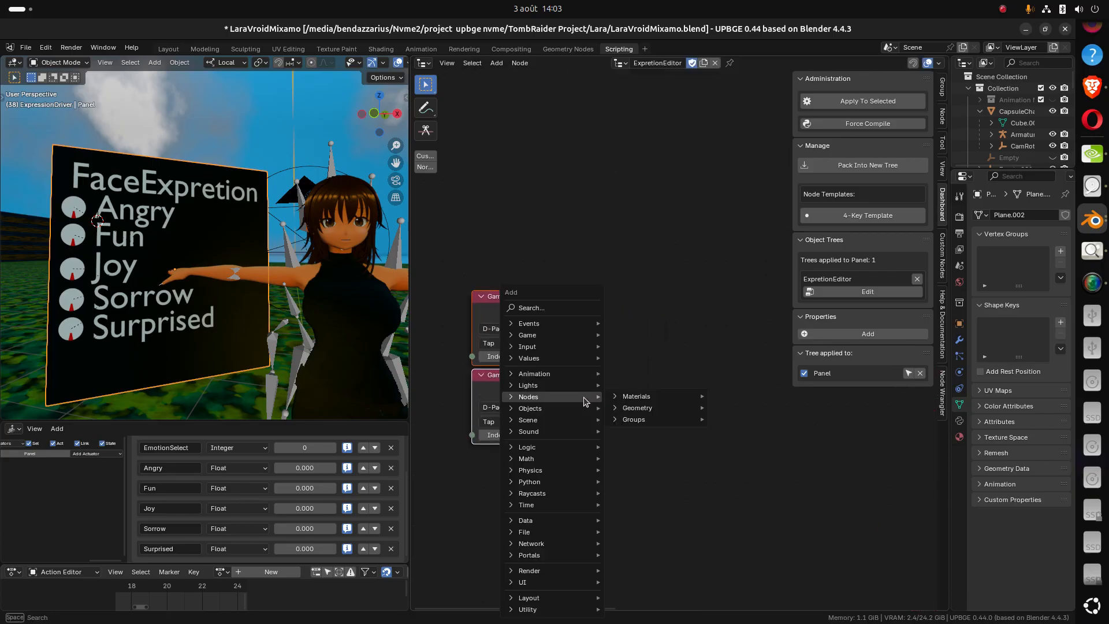
mouse_move(554, 358)
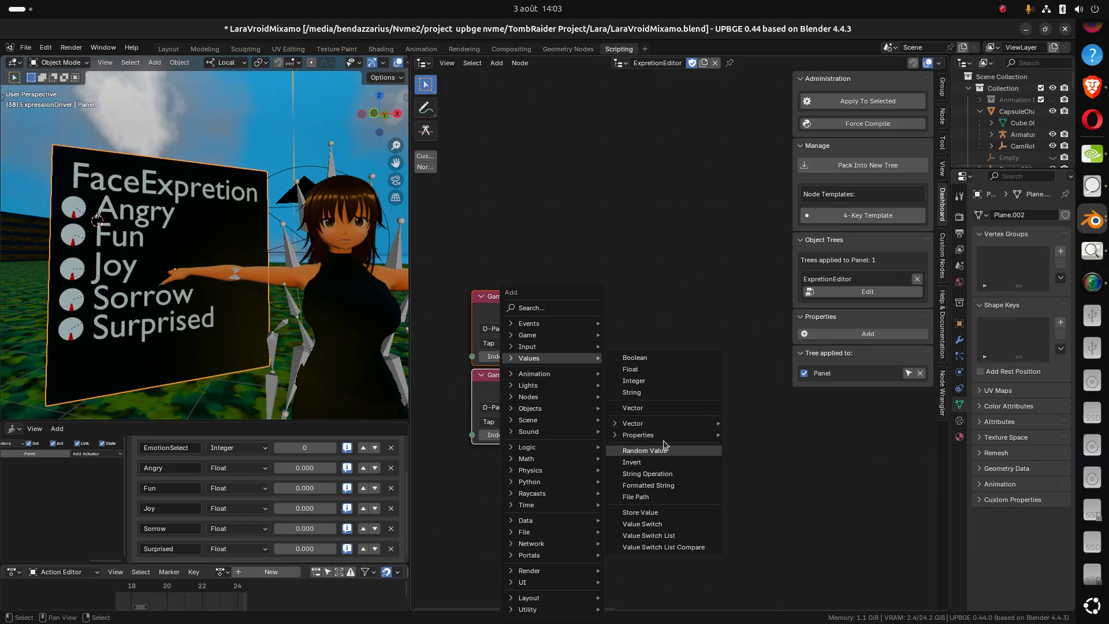
mouse_move(663, 438)
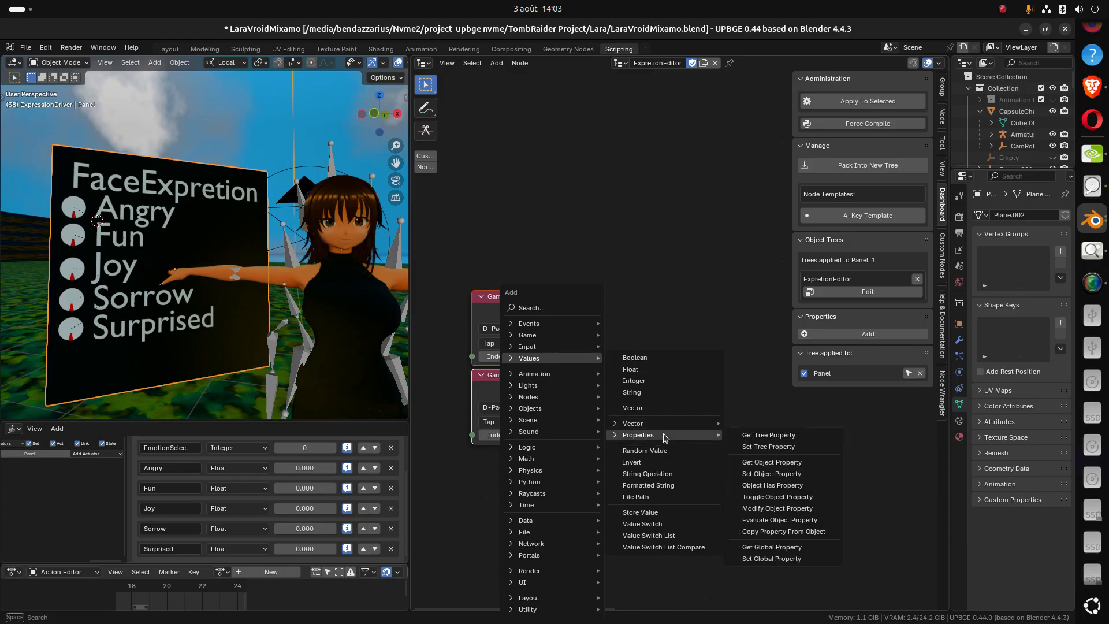
click(780, 508)
click(625, 224)
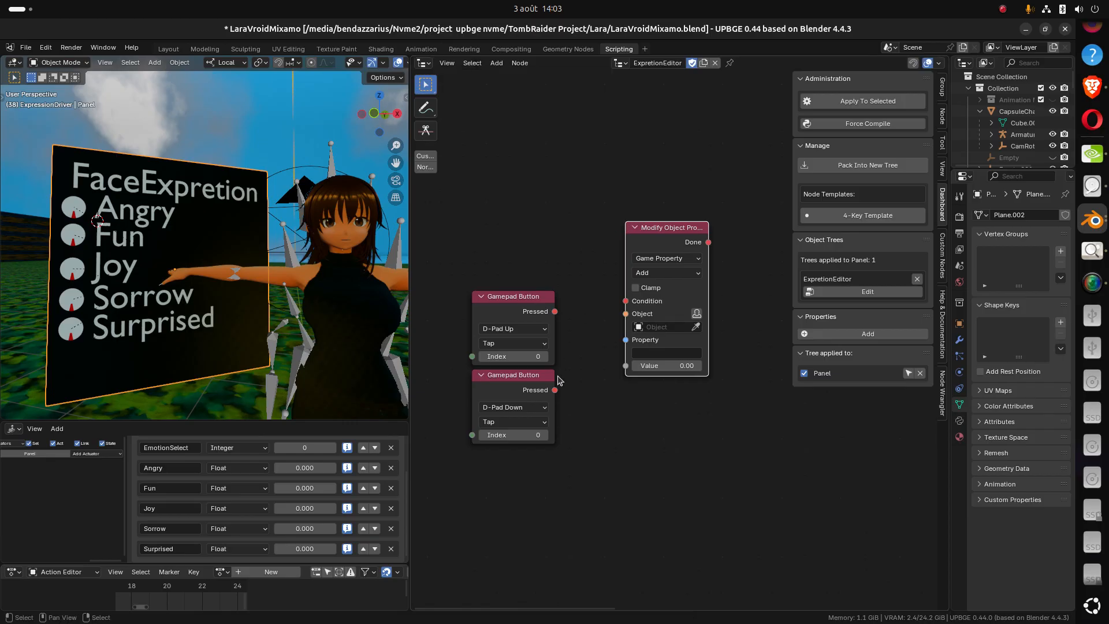
Set the Modify Object Property node to act on Panel's EmotionSelect property with a value of 1
middle_drag(559, 375, 544, 389)
scroll(543, 389, up, 1)
scroll(566, 384, up, 1)
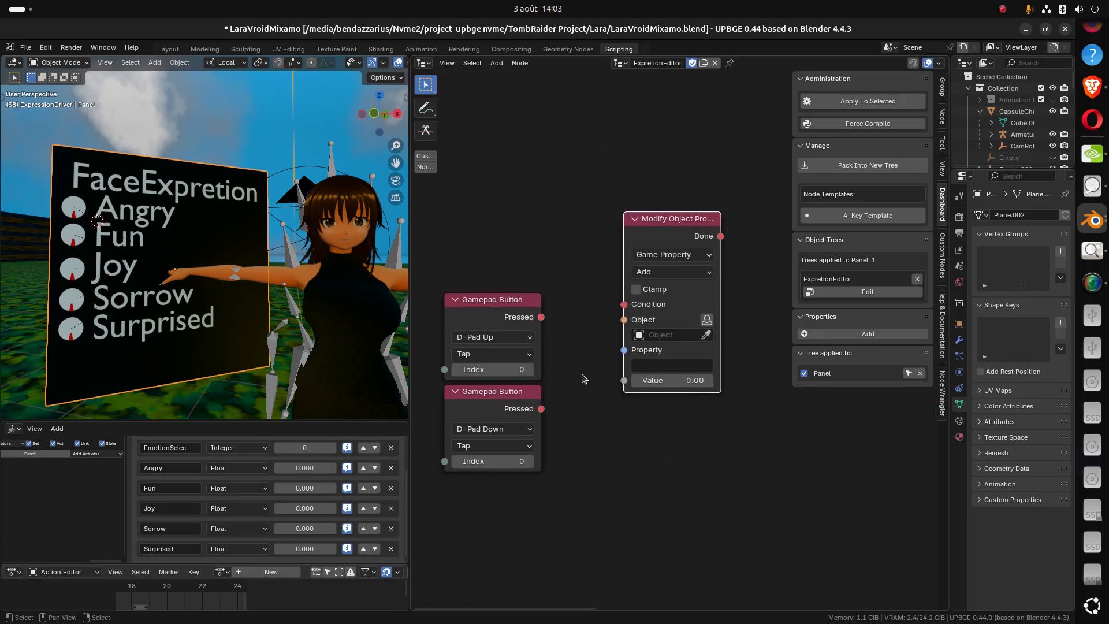
click(669, 335)
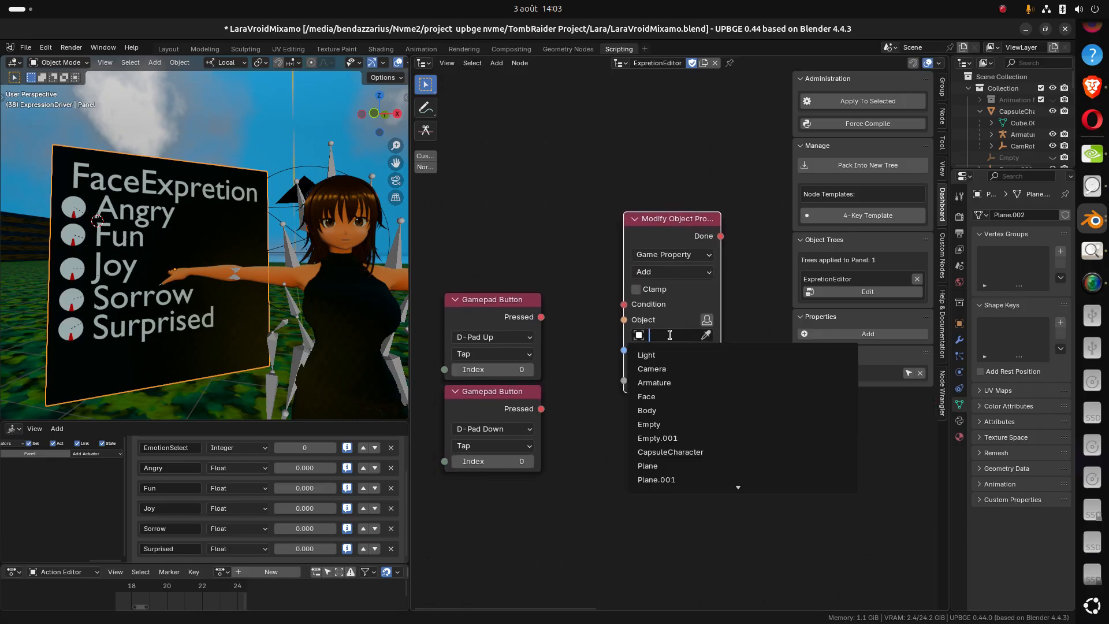
text(pa)
click(666, 357)
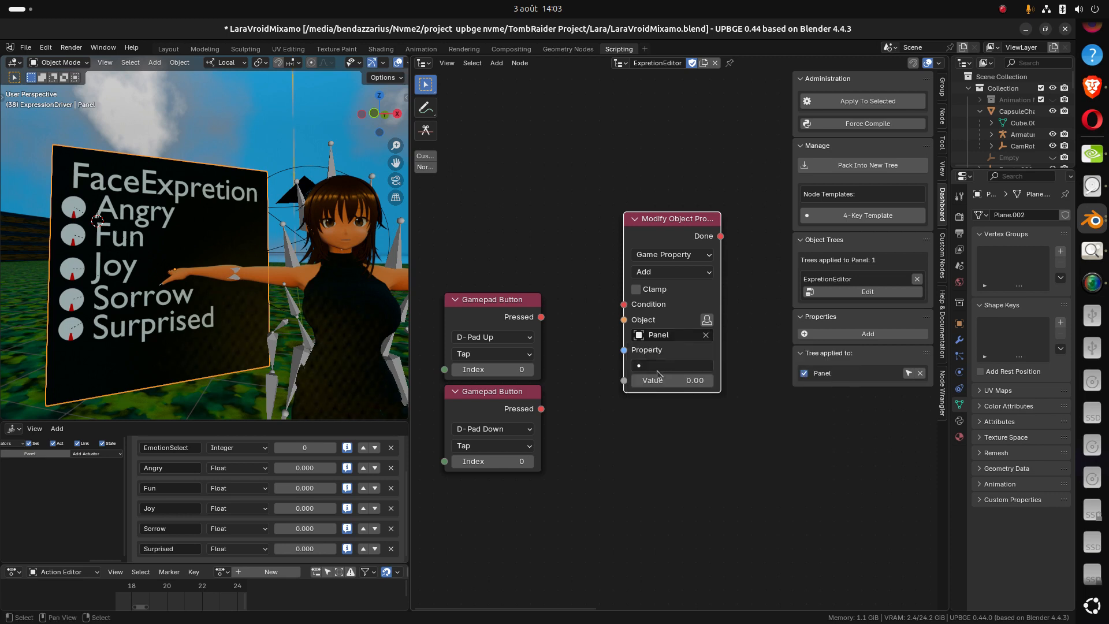
click(659, 365)
click(661, 399)
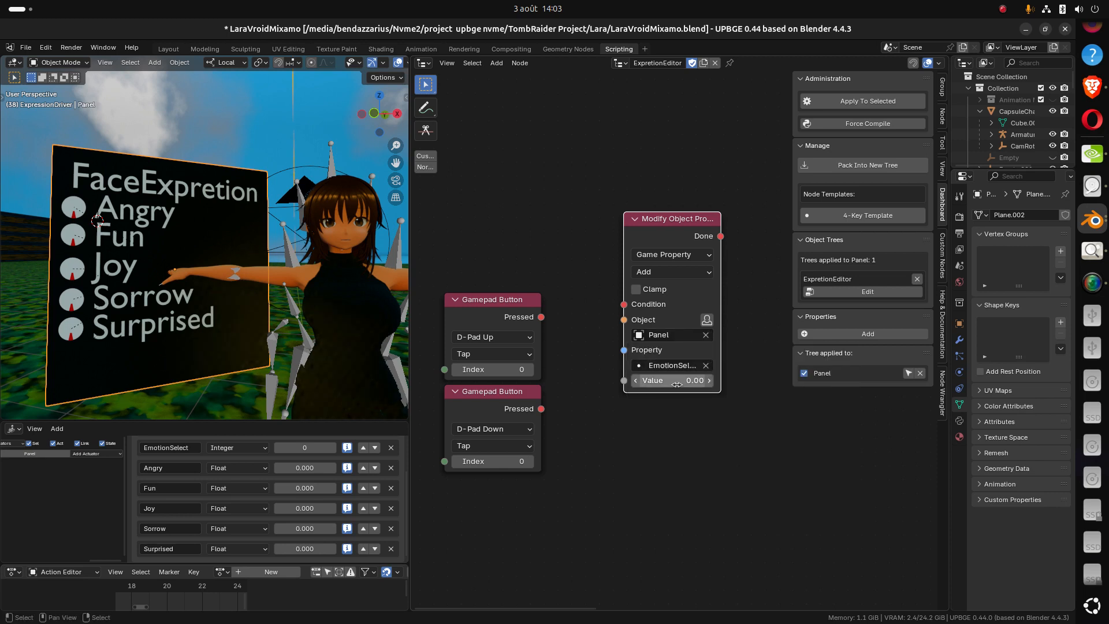
click(675, 381)
text(1)
key(Return)
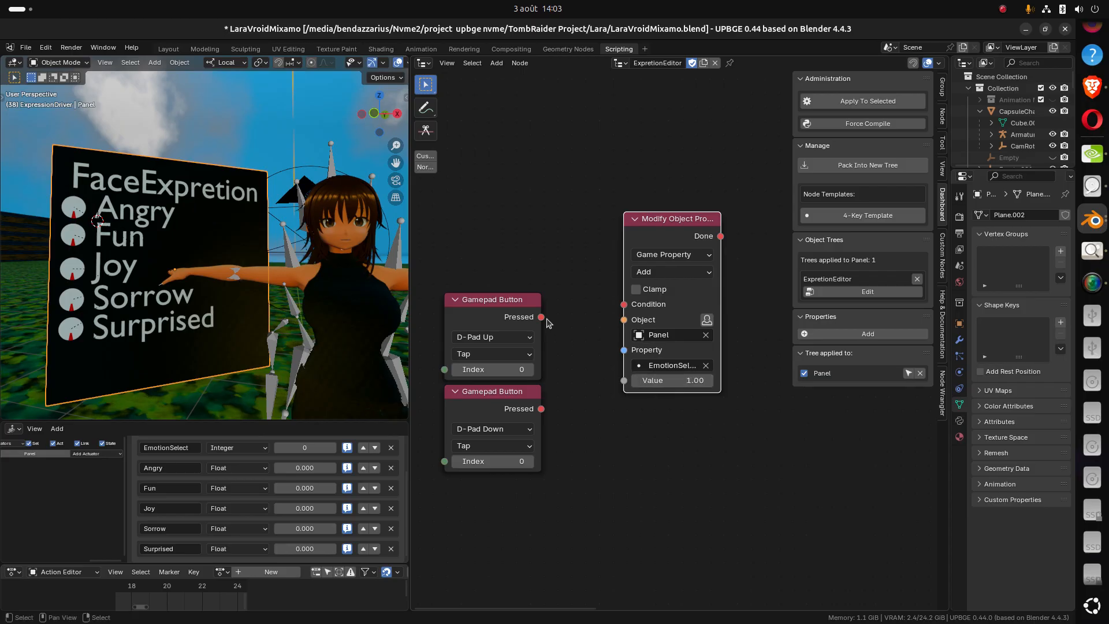
Connect the D-Pad Up node's Pressed output to the Modify Object Property node's Condition, and duplicate the Modify node directly below
drag(541, 317, 536, 291)
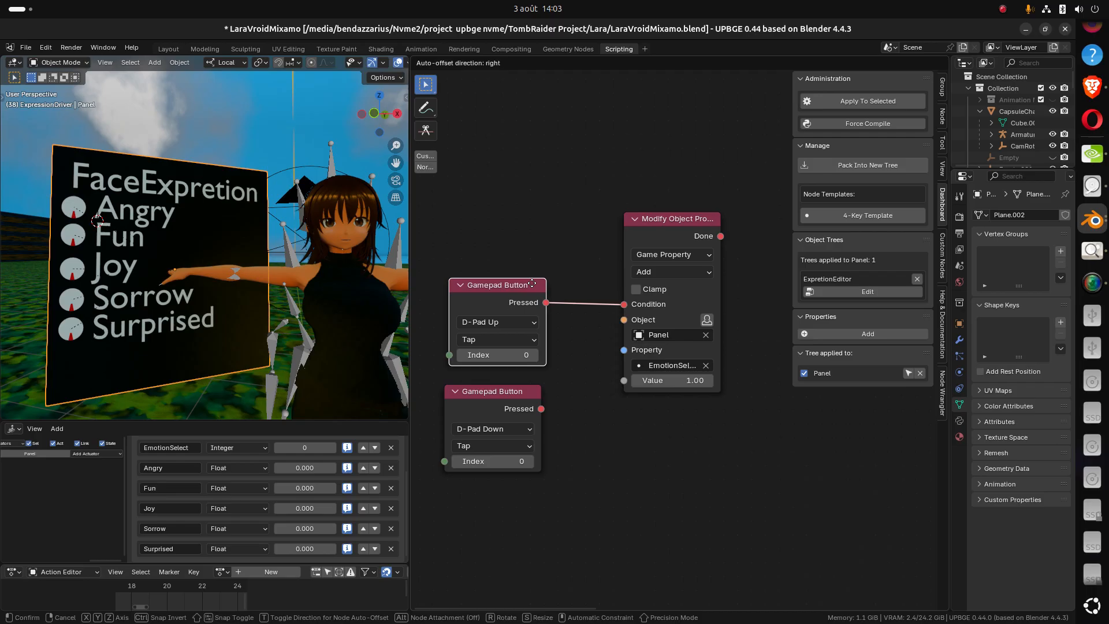
click(658, 239)
key(shift+d)
key(y)
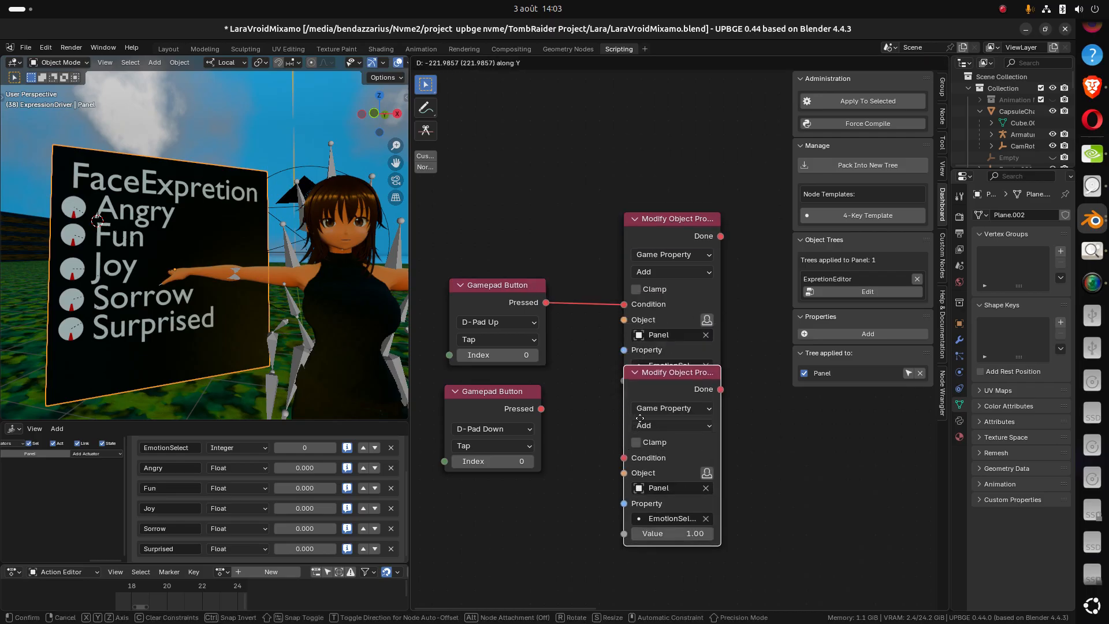
click(643, 446)
Connect the D-Pad Down node's Pressed output to the duplicated Modify node's Condition, and set the D-Pad Up Modify node's value to 1
double_click(679, 380)
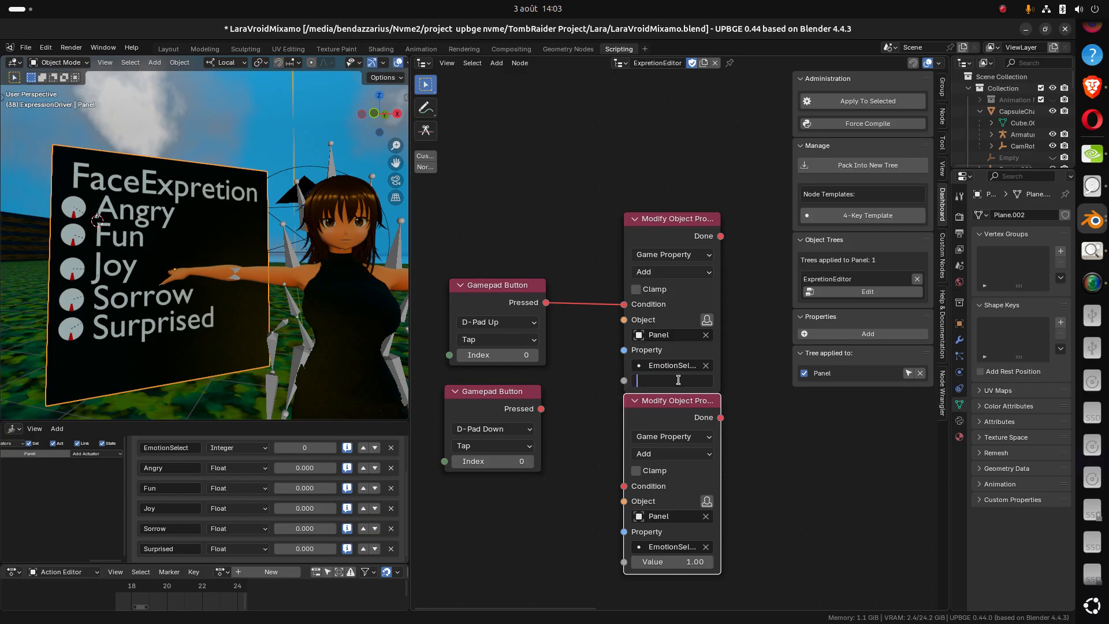
click(541, 408)
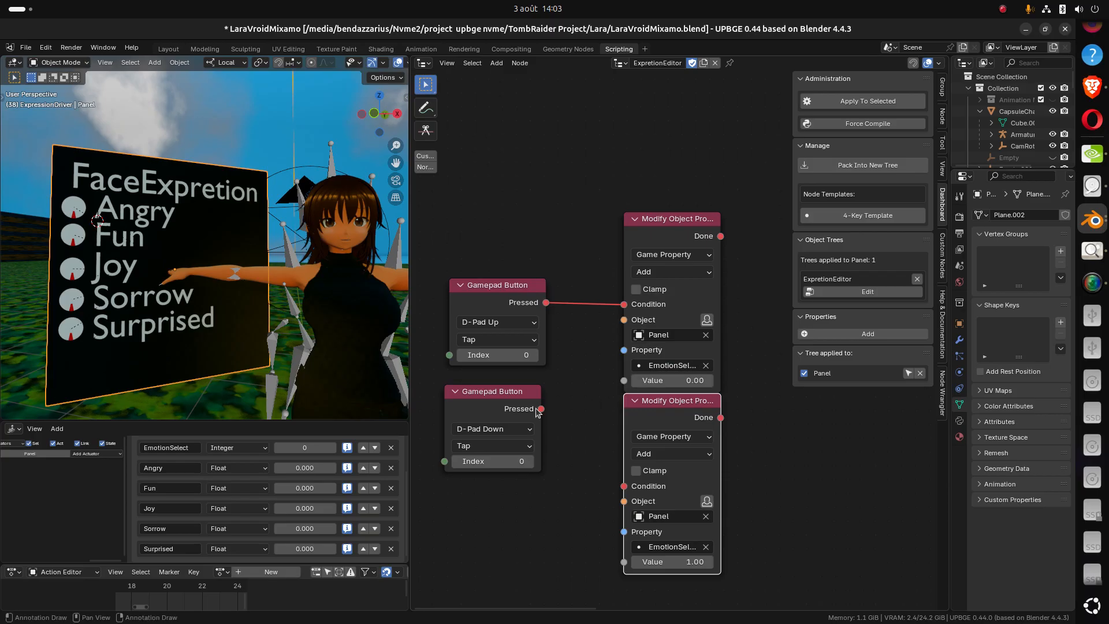
drag(542, 409, 623, 486)
click(662, 380)
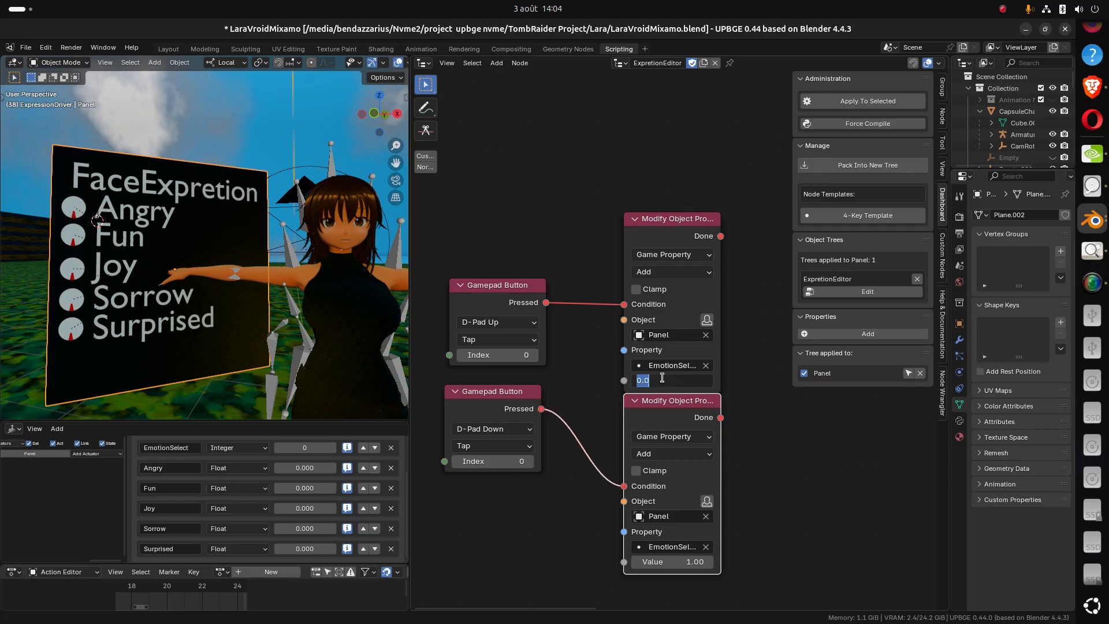
text(1)
key(Return)
Change the operation of the D-Pad Down button's Modify Object Property node to Subtract, with a value of 1
click(673, 562)
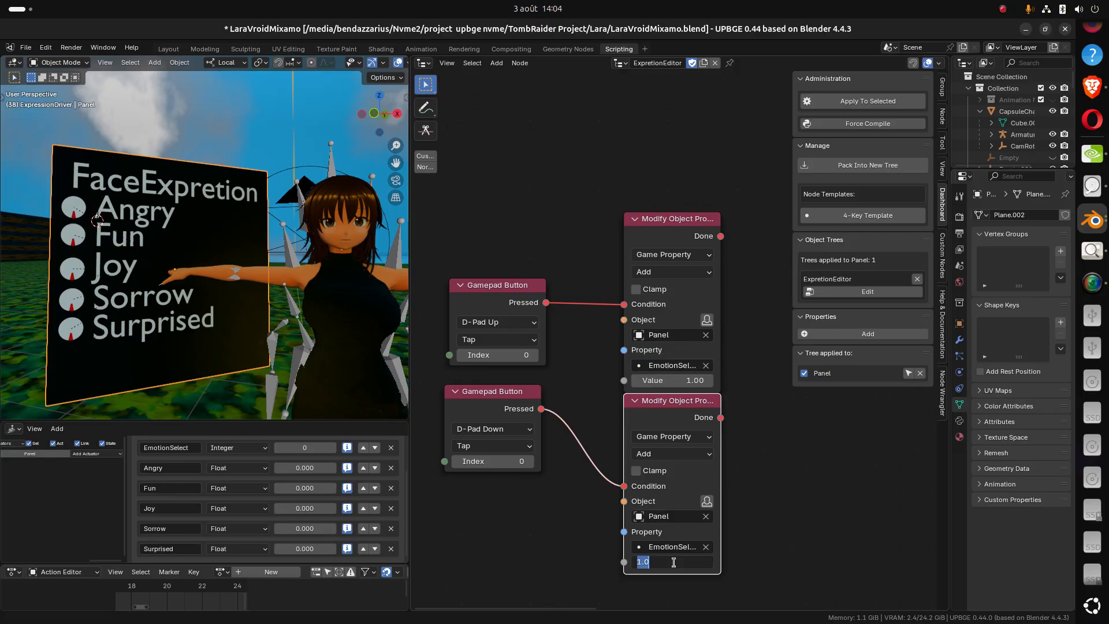
key(Return)
click(689, 454)
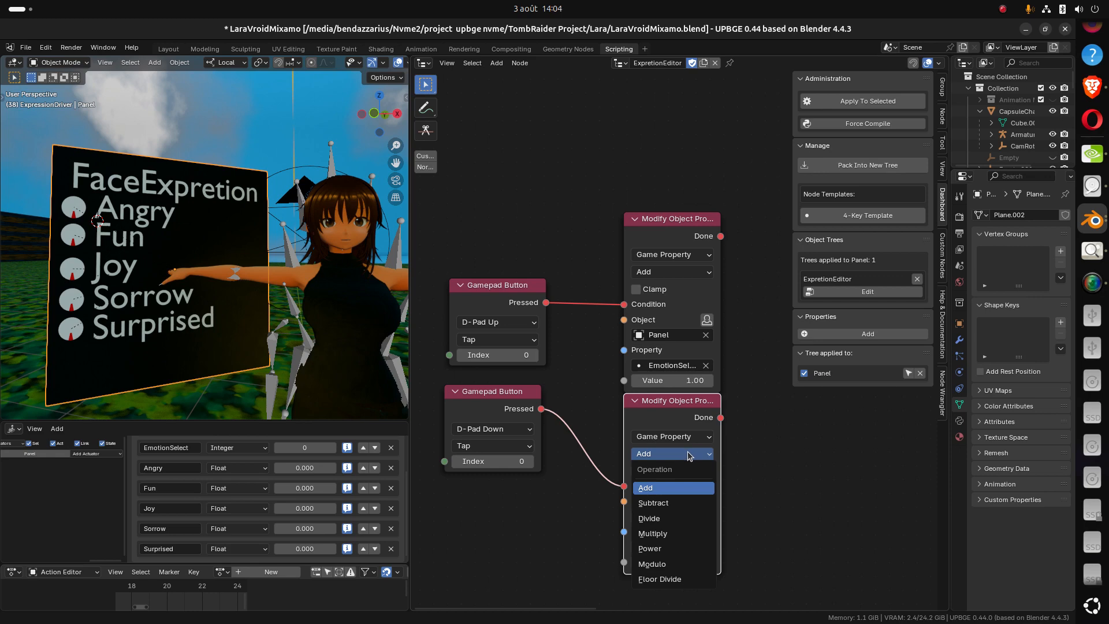
click(668, 510)
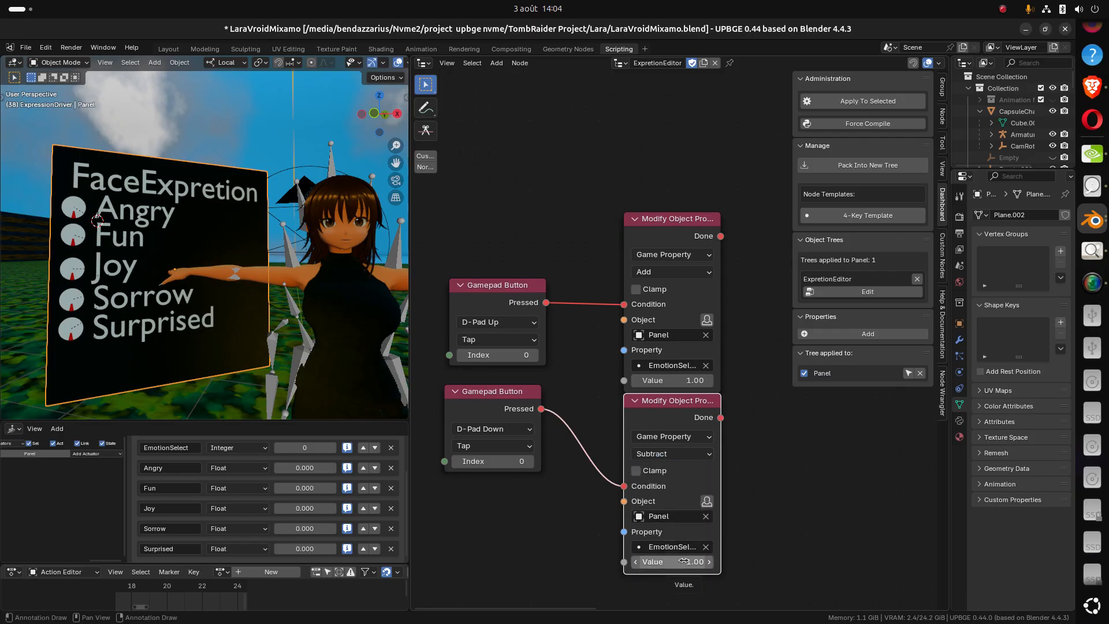
Duplicate both Gamepad Button nodes and their Modify Object Property nodes together, placing the copies straight below the originals
scroll(589, 495, down, 3)
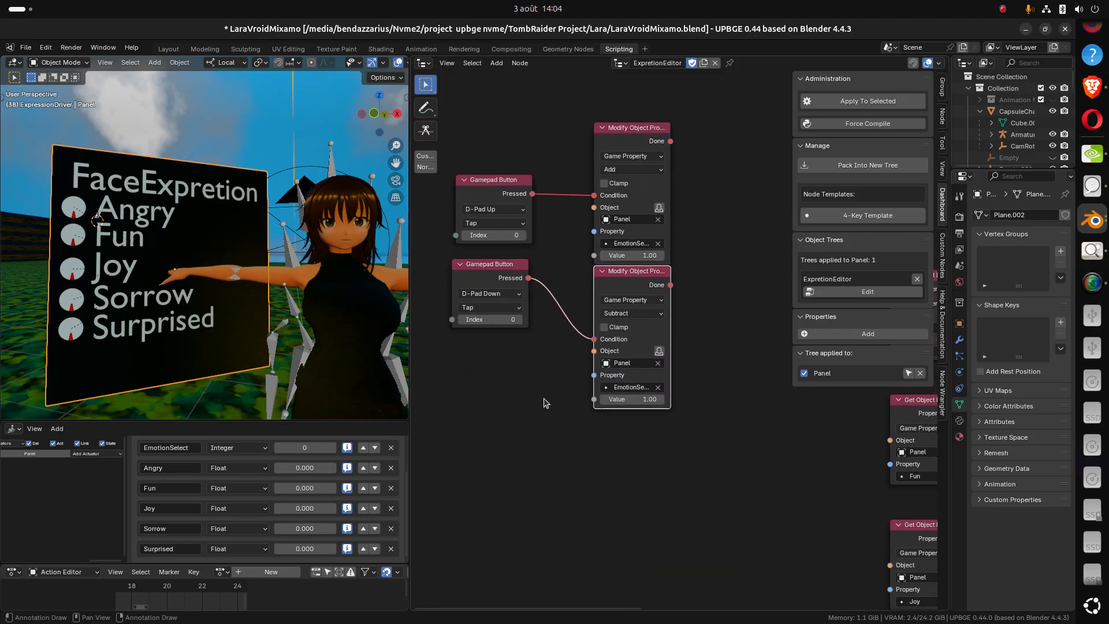
middle_drag(551, 422, 556, 397)
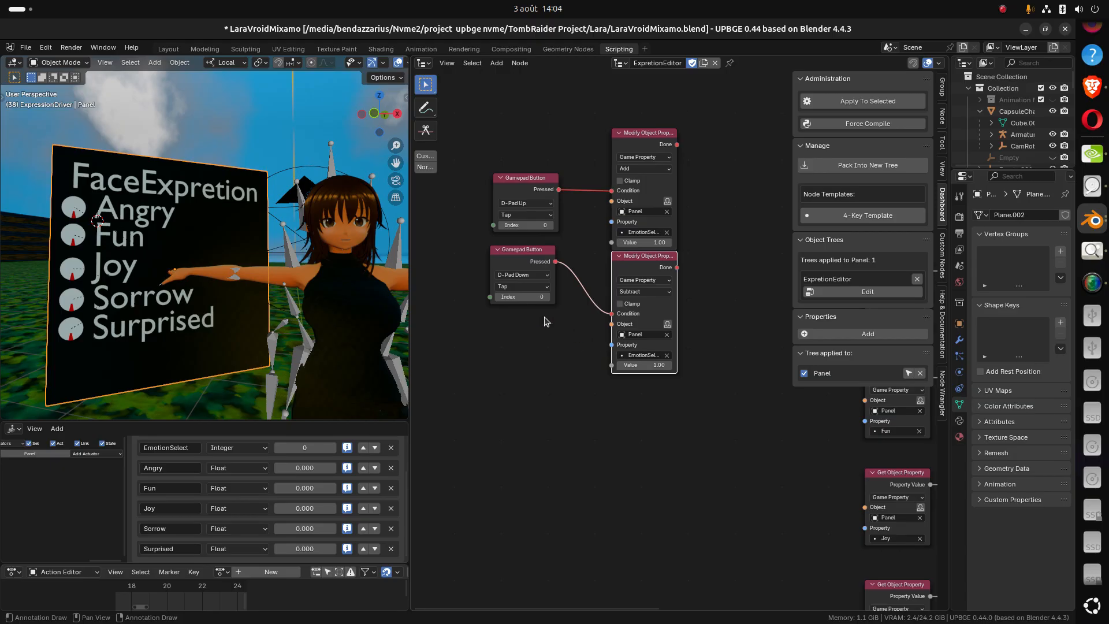
scroll(545, 319, up, 3)
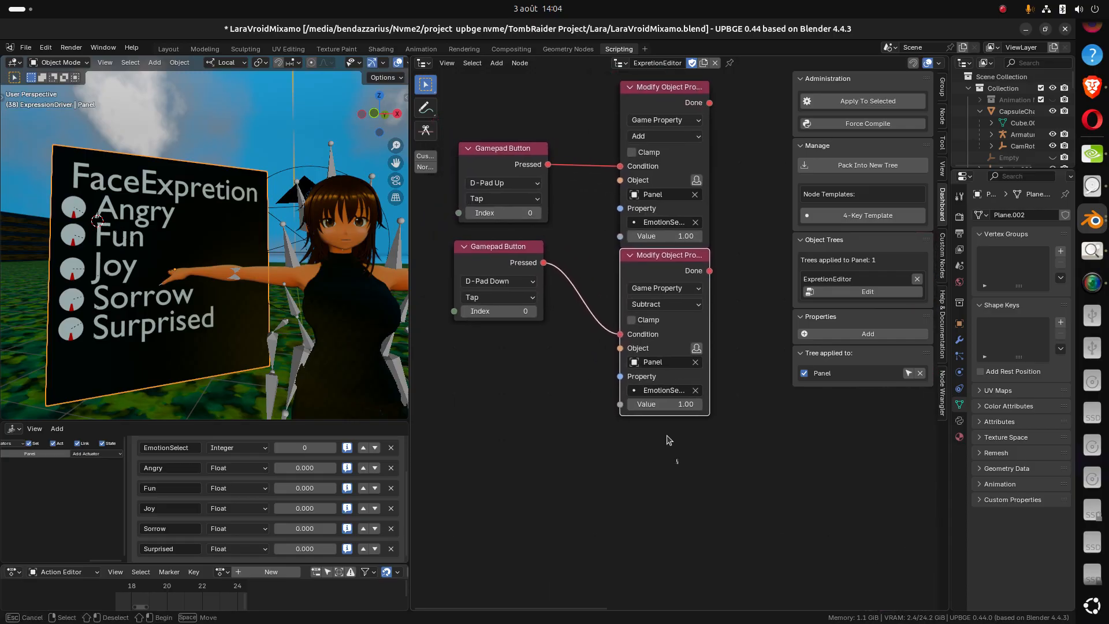
drag(677, 462, 514, 116)
middle_drag(556, 403, 540, 333)
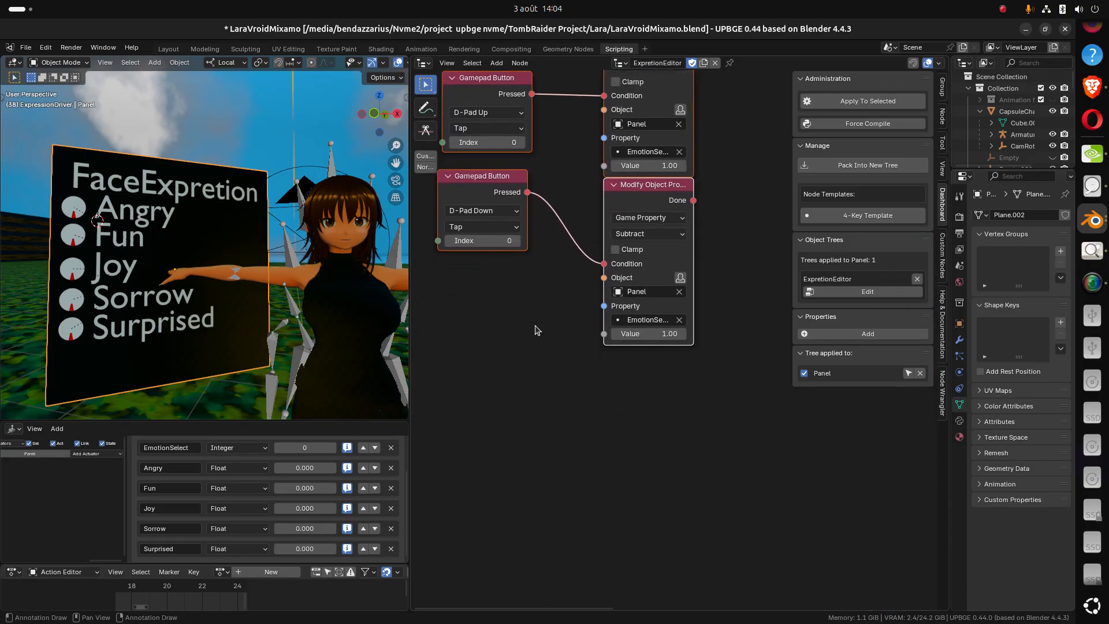
key(g)
key(y)
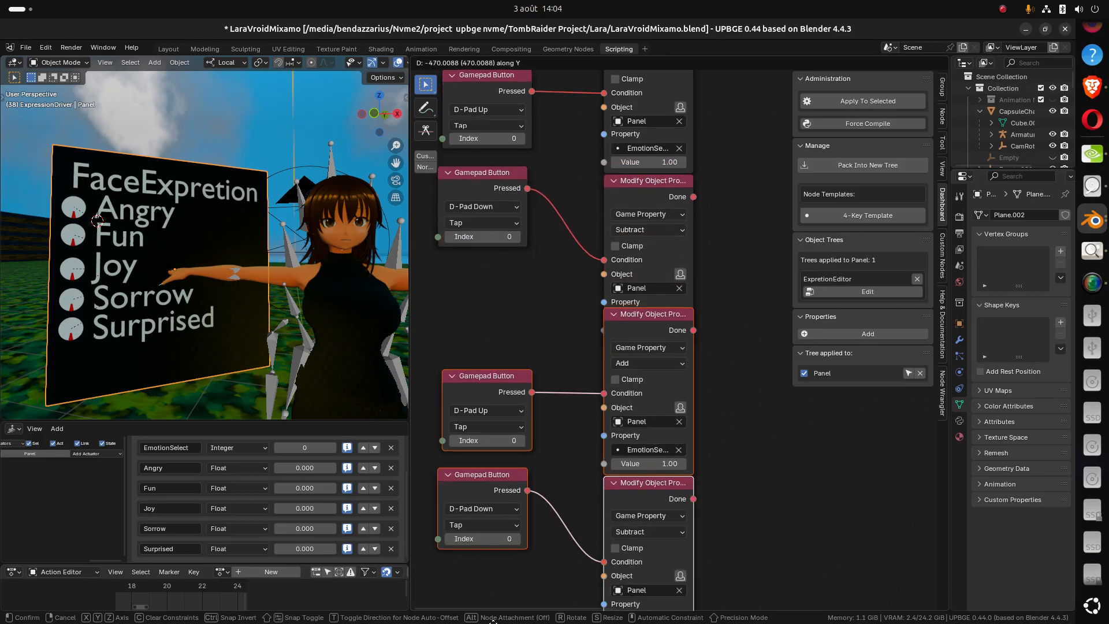
click(501, 566)
Set the duplicated Gamepad Button nodes to D-Pad Left for the upper one and D-Pad Right for the lower one
click(491, 351)
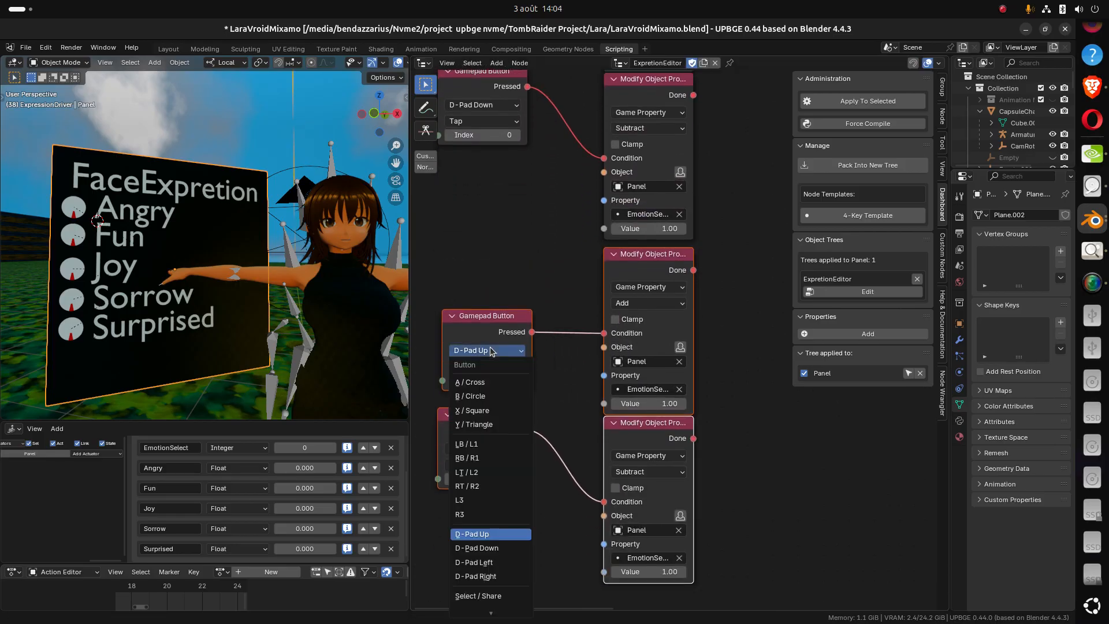
click(488, 563)
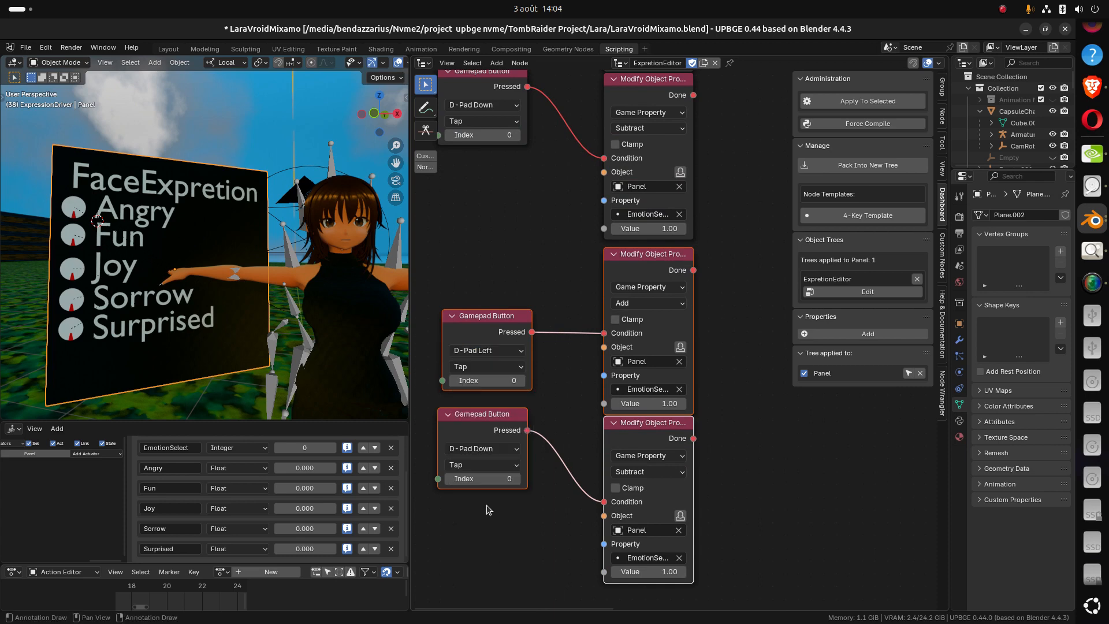
click(480, 479)
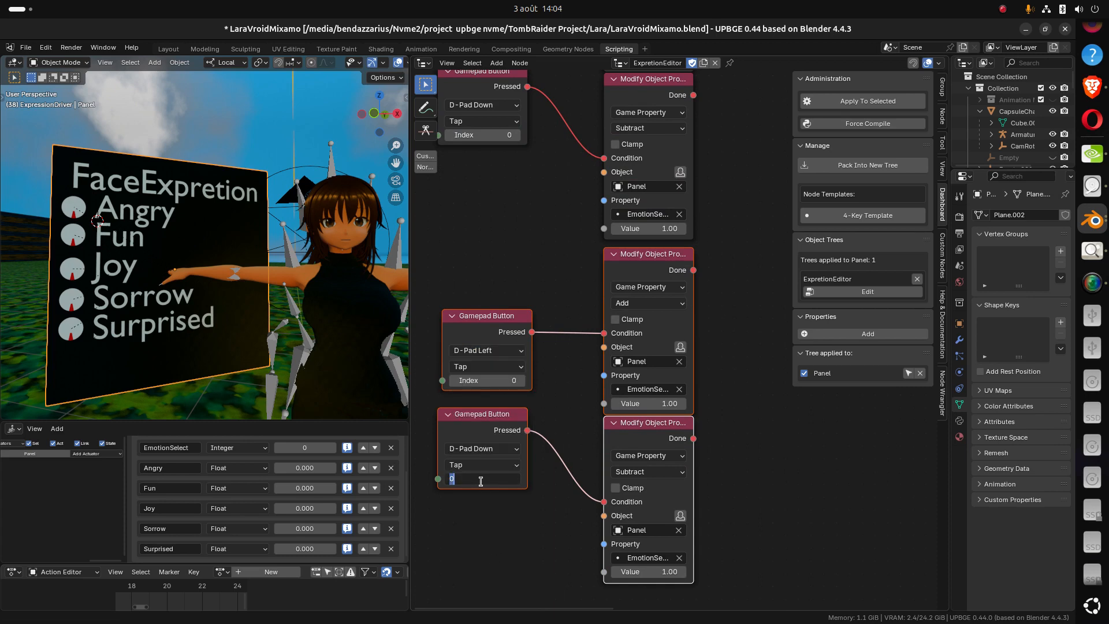
click(486, 449)
click(485, 449)
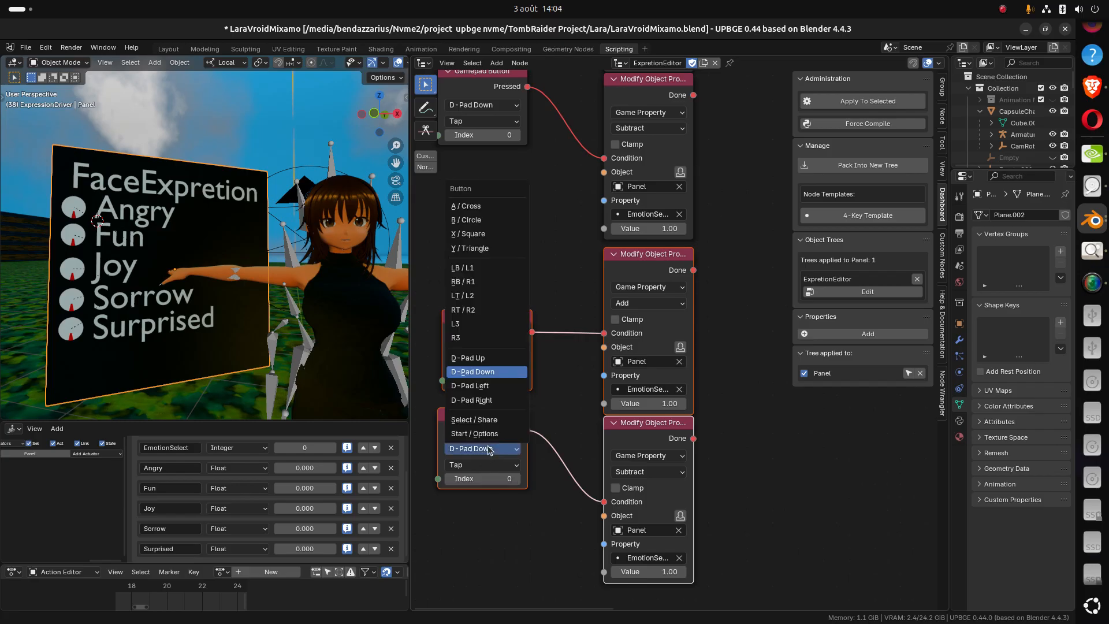
click(484, 401)
scroll(471, 487, down, 2)
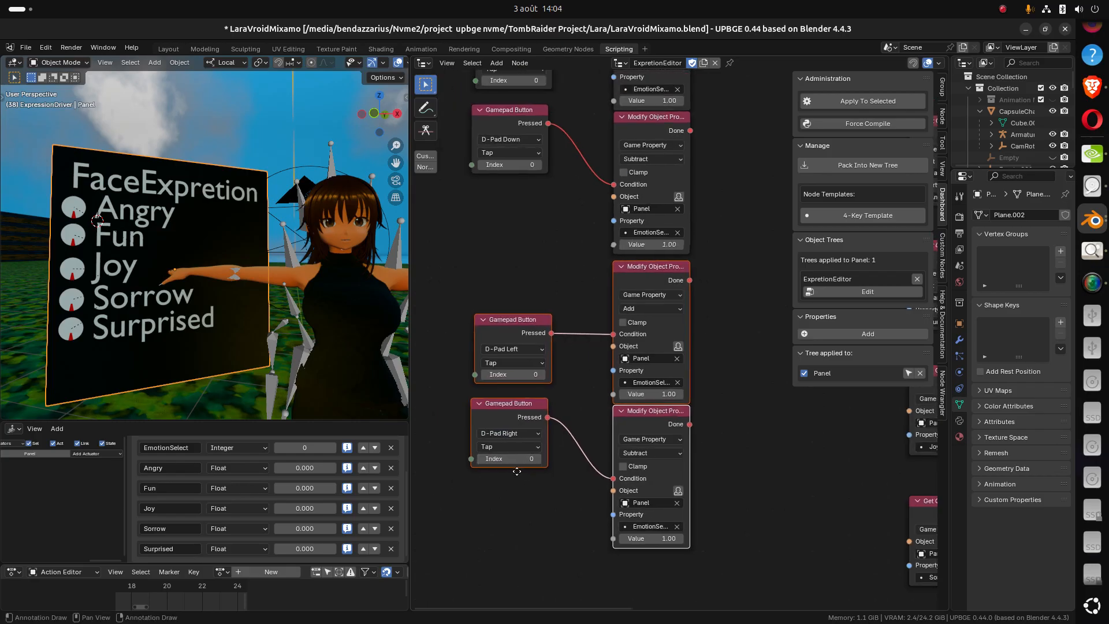
Set the D-Pad Right button's Modify Object Property node to Add with a value of 0.1
click(595, 549)
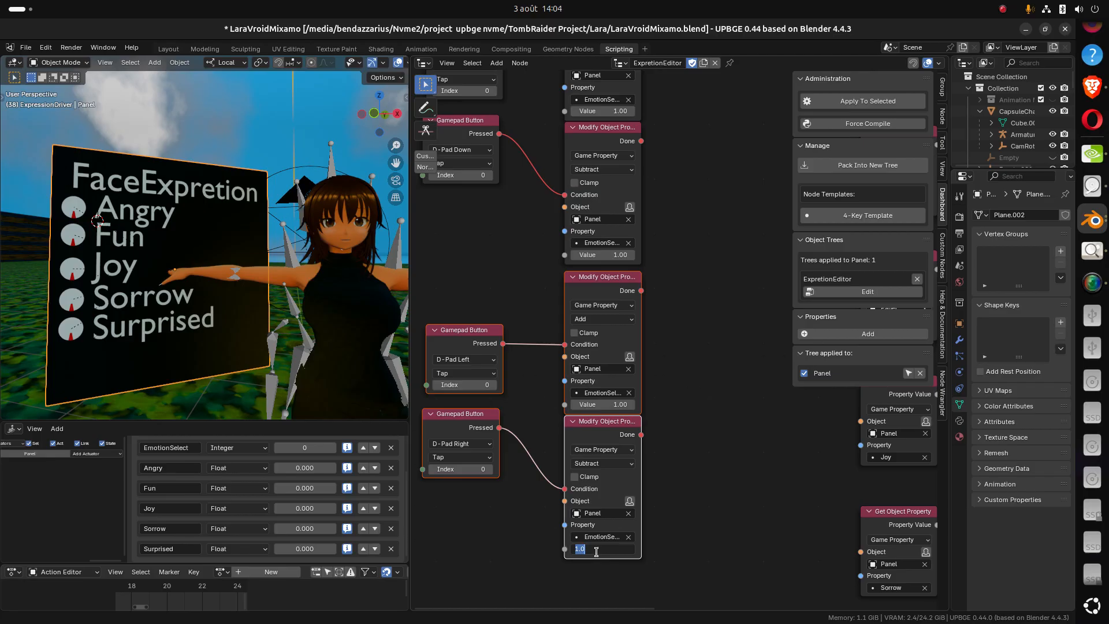
text(0.1)
key(Return)
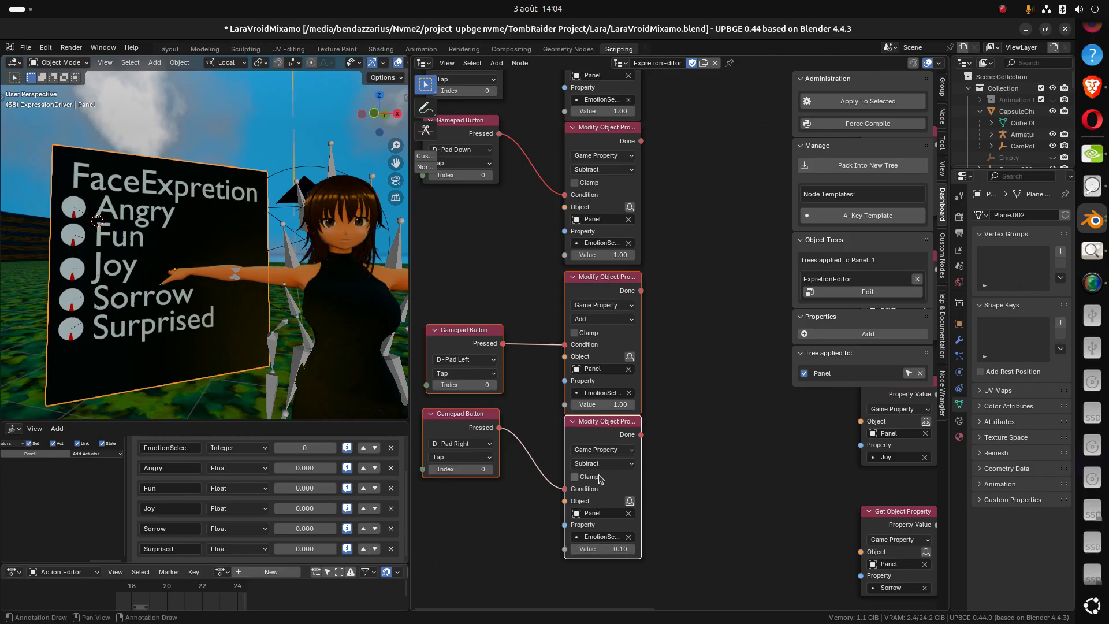
click(600, 463)
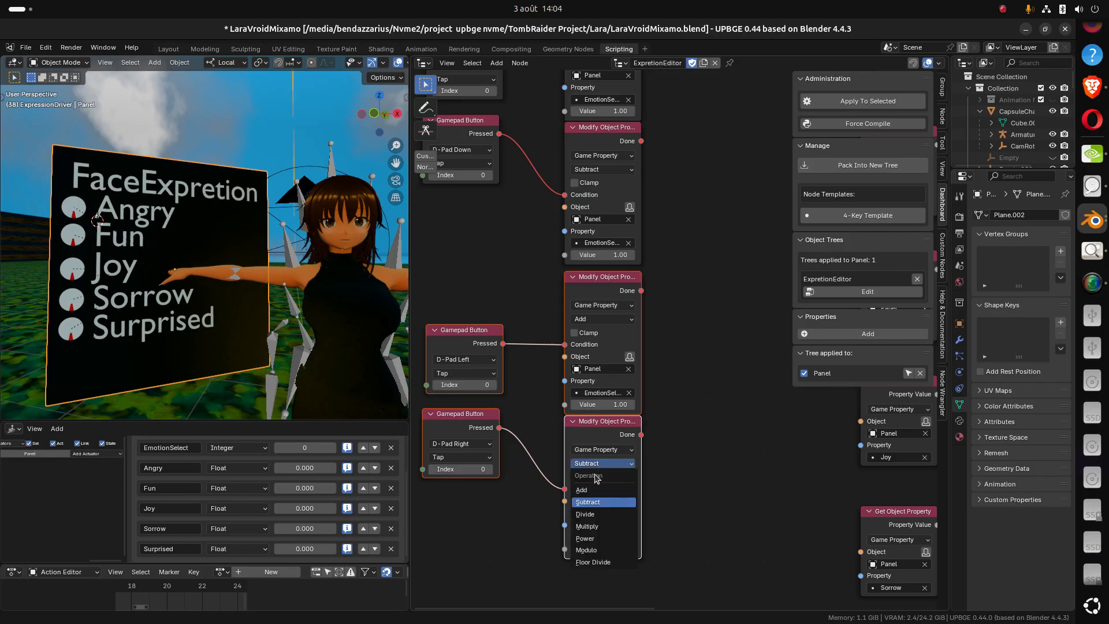
click(590, 491)
Set the D-Pad Left button's Modify Object Property node to Subtract with a value of 0.1
click(603, 318)
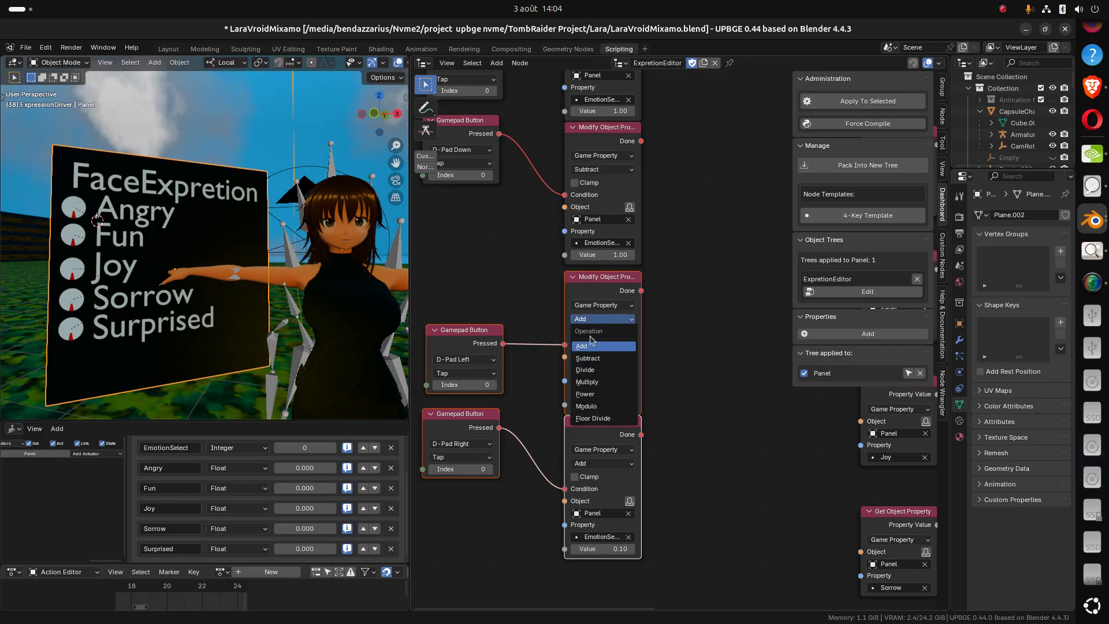
click(591, 358)
click(624, 403)
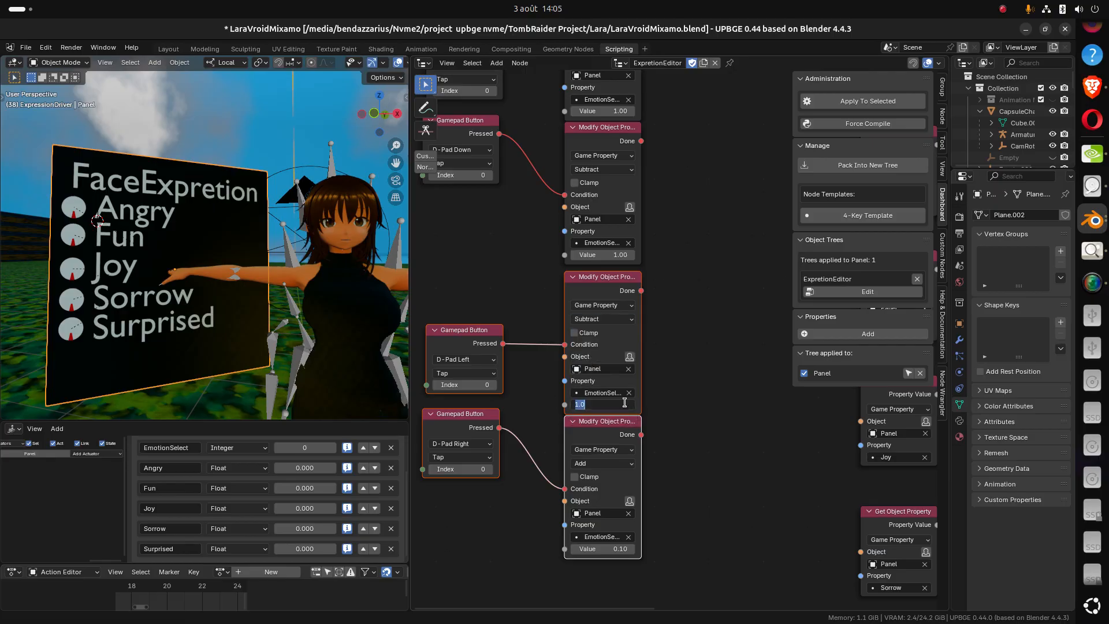
text(0.1)
key(Return)
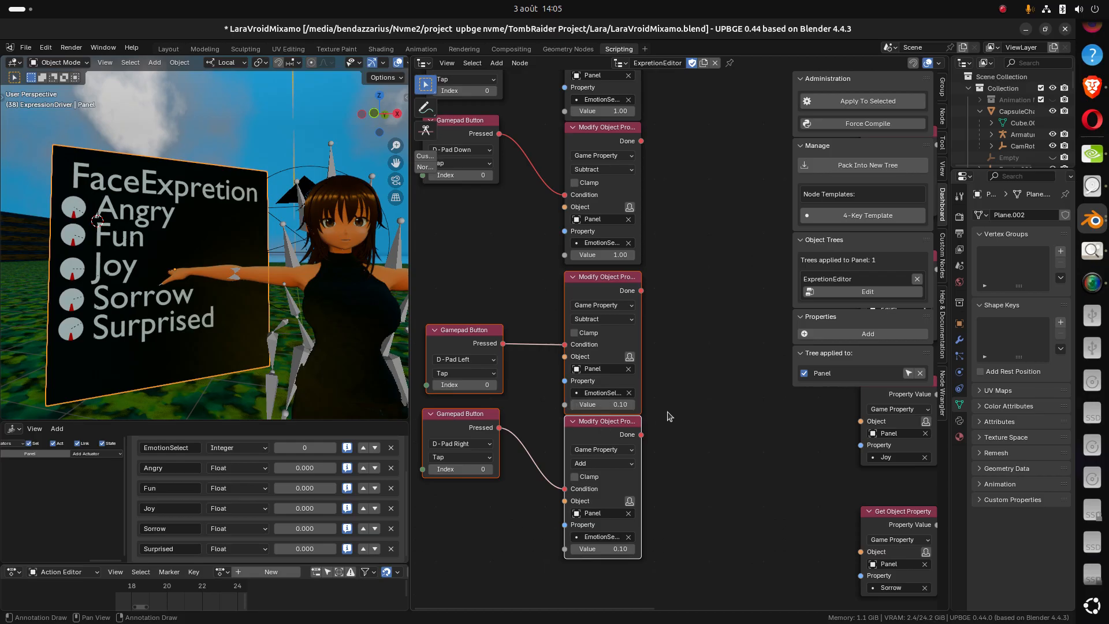
scroll(666, 416, down, 4)
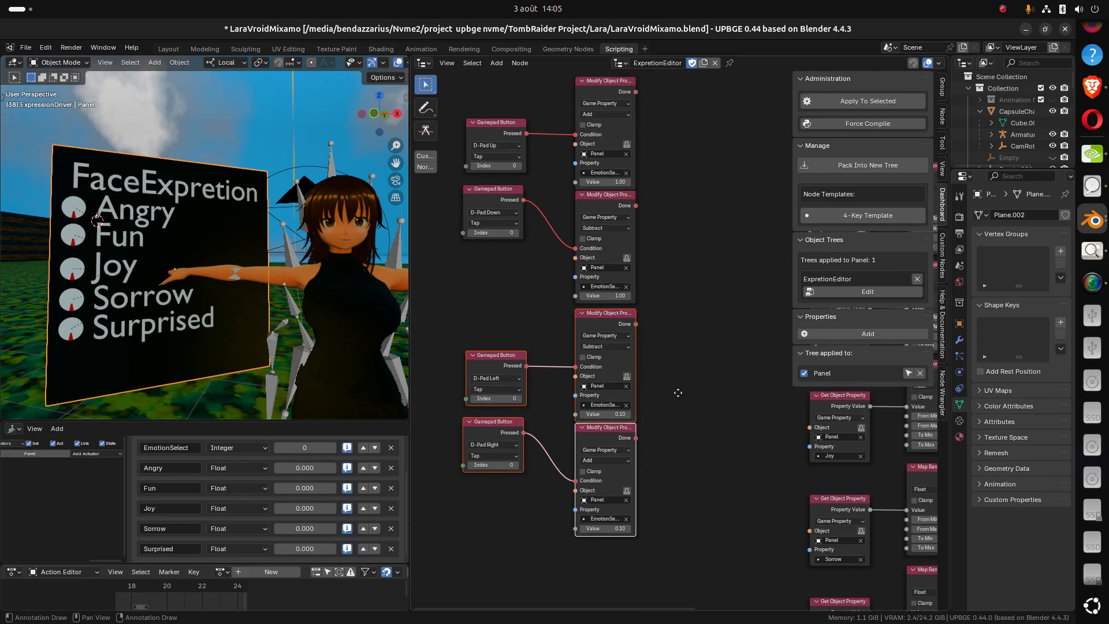
scroll(683, 417, down, 1)
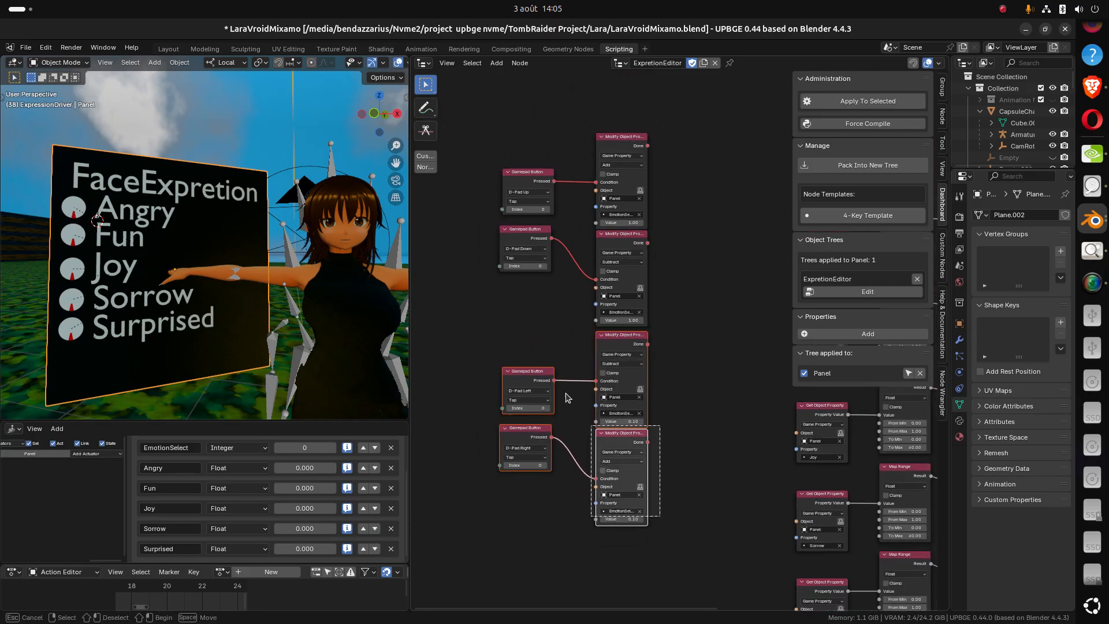
Move the D-Pad Left and D-Pad Right buttons with their Modify Object Property nodes further down, away from the Up/Down pair
drag(615, 341, 606, 366)
scroll(604, 365, up, 2)
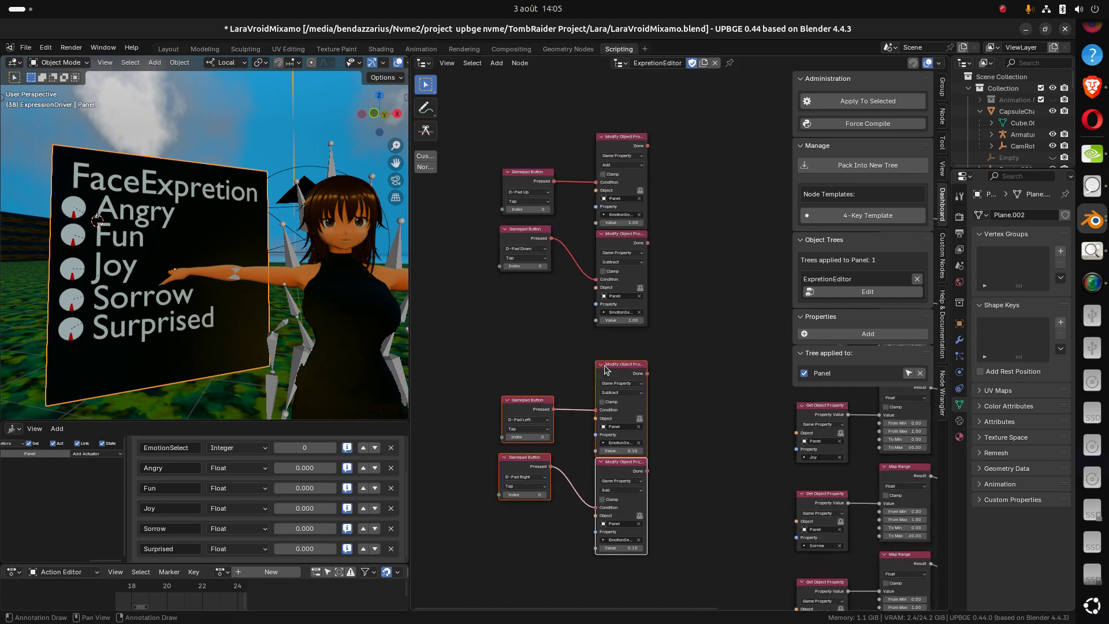
middle_drag(573, 341, 576, 385)
middle_drag(560, 347, 549, 373)
scroll(551, 371, up, 2)
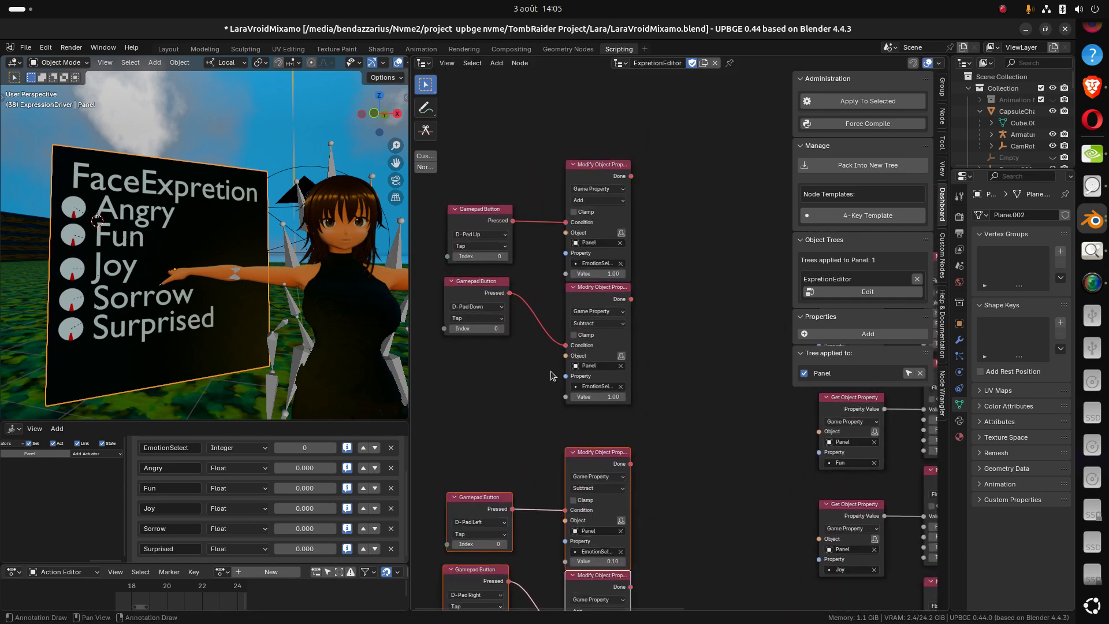
scroll(532, 392, down, 3)
middle_drag(542, 448, 526, 341)
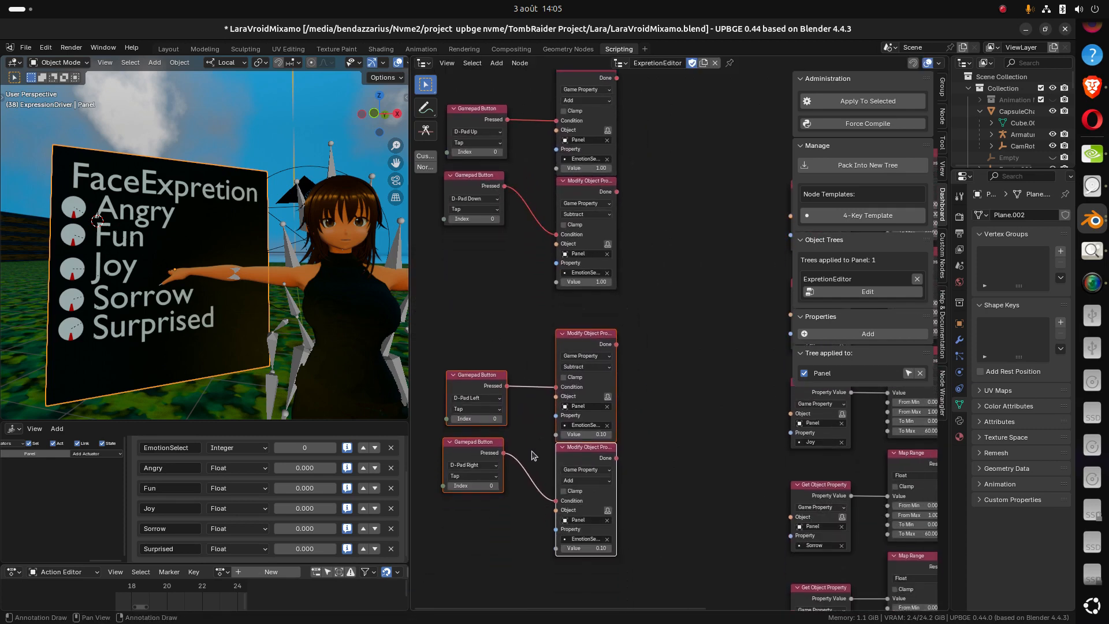
mouse_move(531, 451)
middle_down()
mouse_move(543, 391)
mouse_move(517, 454)
middle_up()
scroll(536, 400, up, 3)
scroll(531, 414, up, 1)
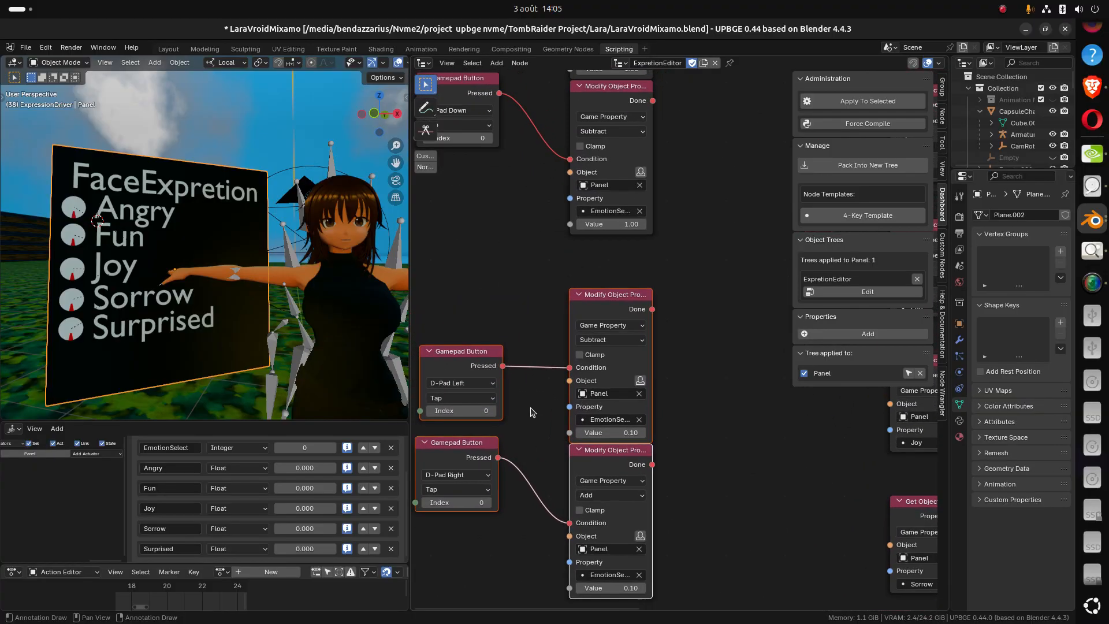
Add a Set Material node in the empty area above the D-Pad Up nodes
middle_drag(522, 321, 524, 423)
scroll(548, 363, down, 4)
middle_drag(520, 354, 481, 528)
middle_drag(489, 269, 530, 362)
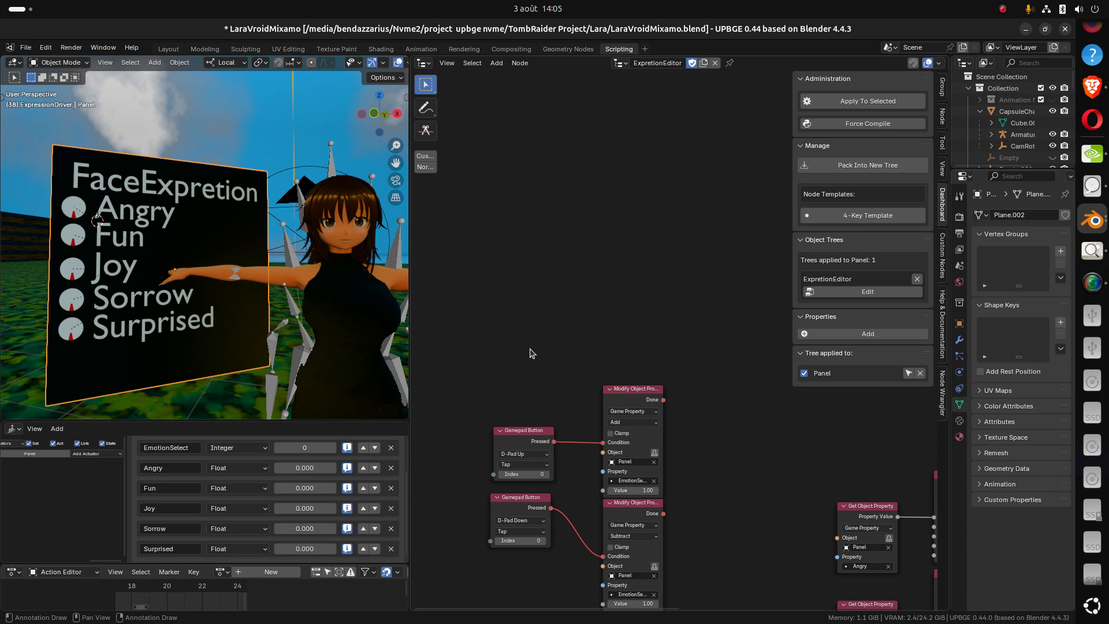
middle_drag(527, 358, 537, 347)
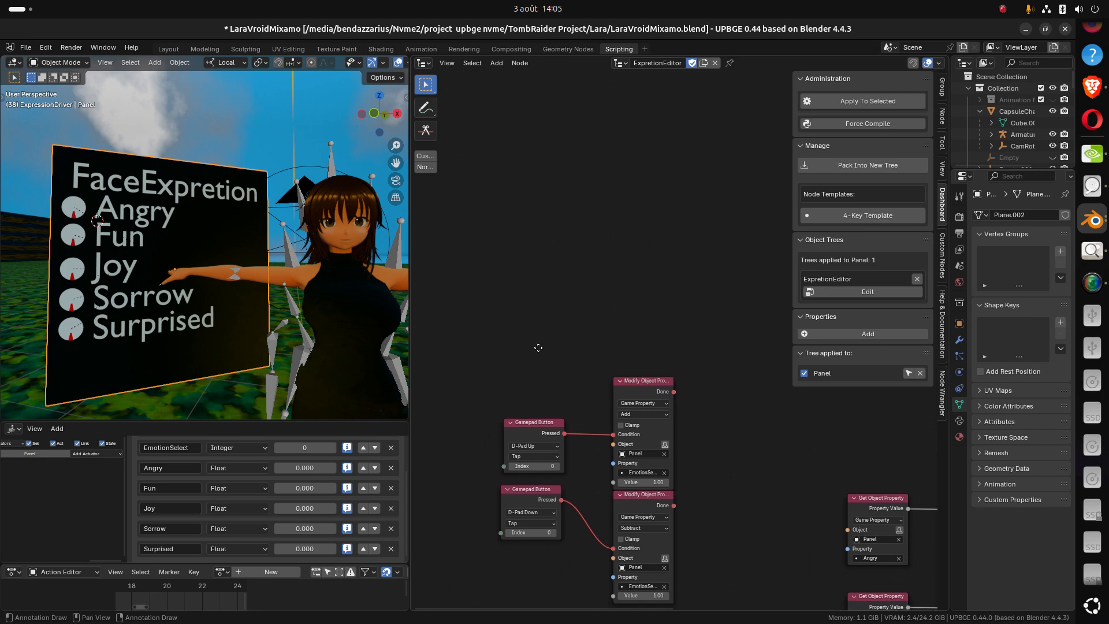
scroll(541, 337, up, 1)
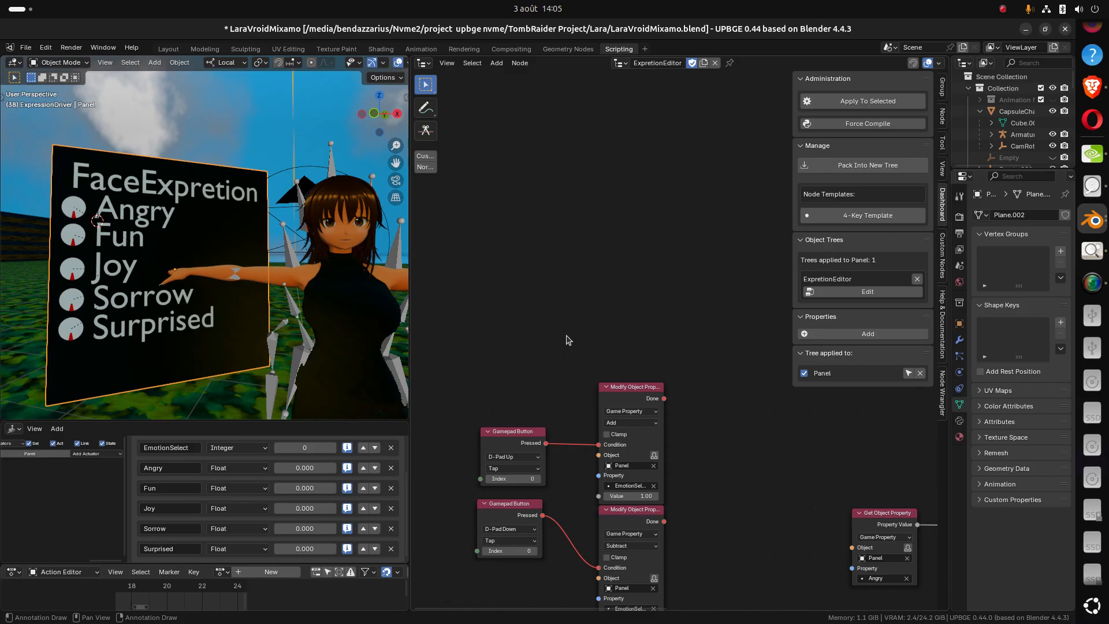
middle_drag(582, 311, 590, 355)
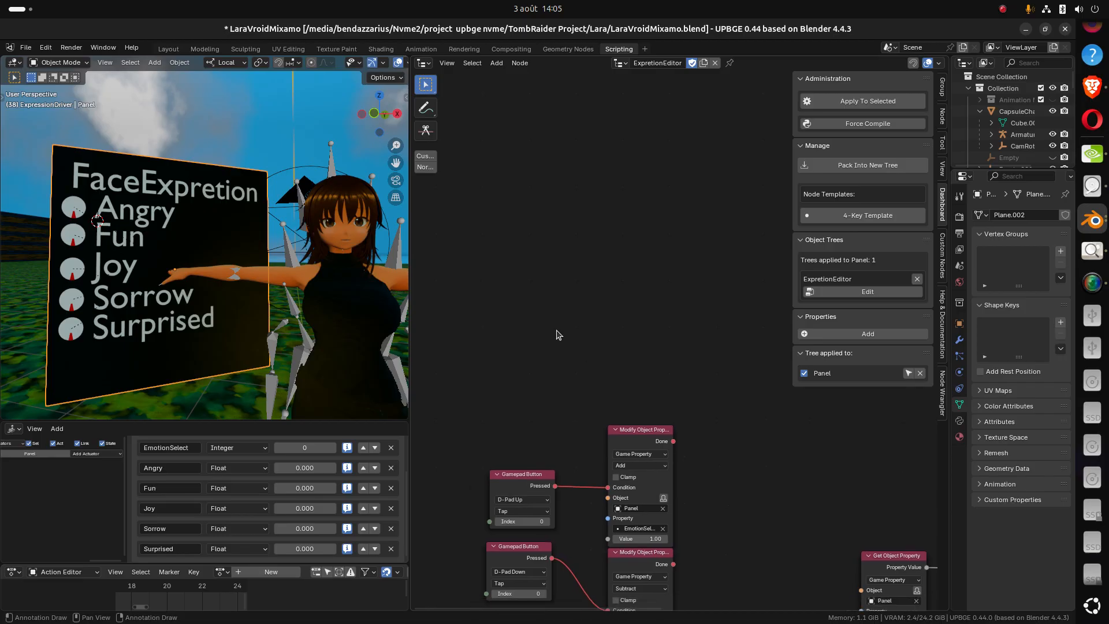
key(shift+a)
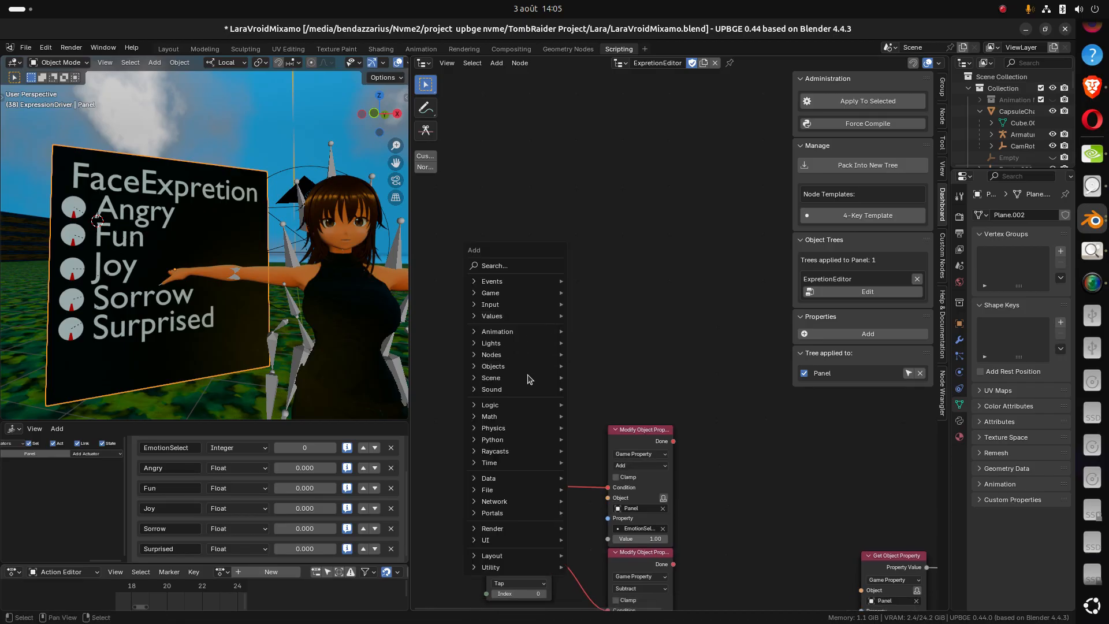
mouse_move(528, 368)
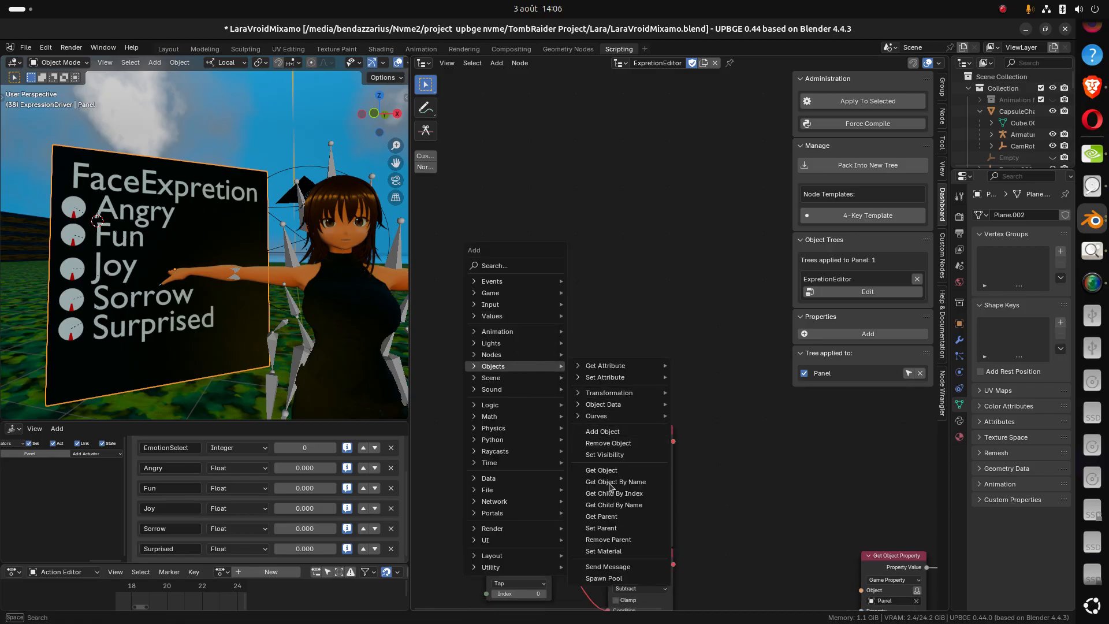
click(603, 551)
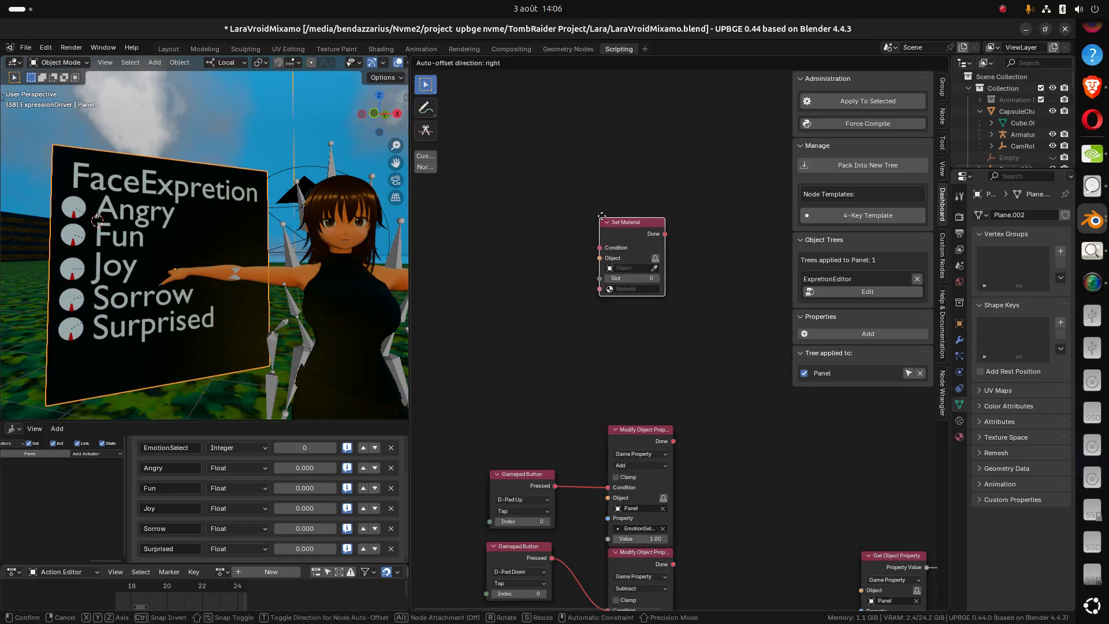
click(601, 228)
Set the Set Material node's object to Dr_Angry0 and move the node slightly higher
scroll(577, 248, up, 2)
scroll(574, 252, up, 3)
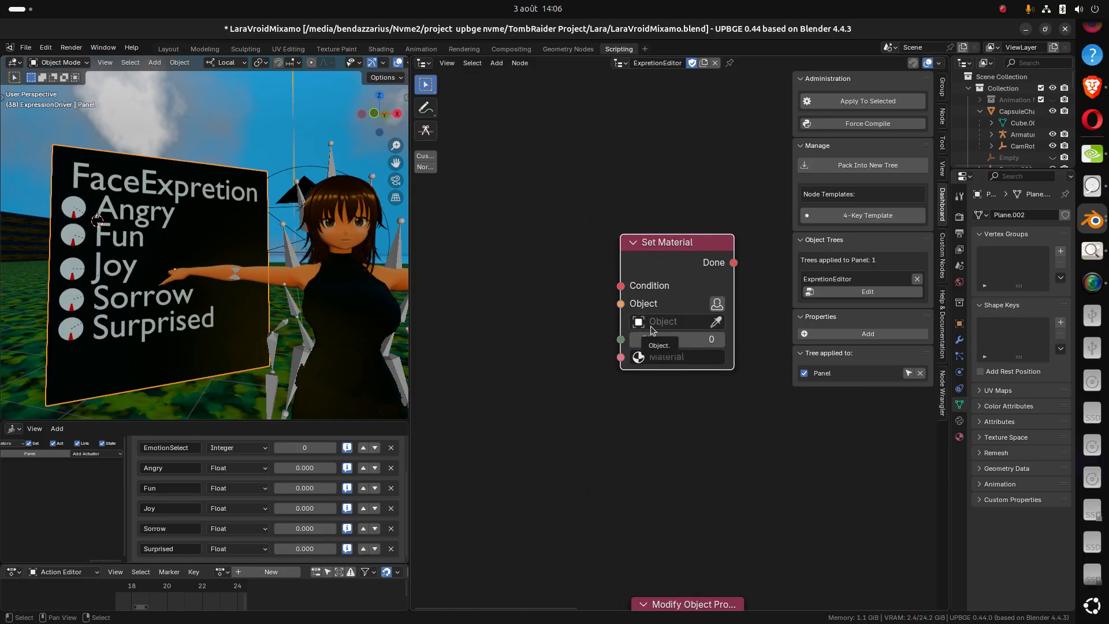
click(650, 325)
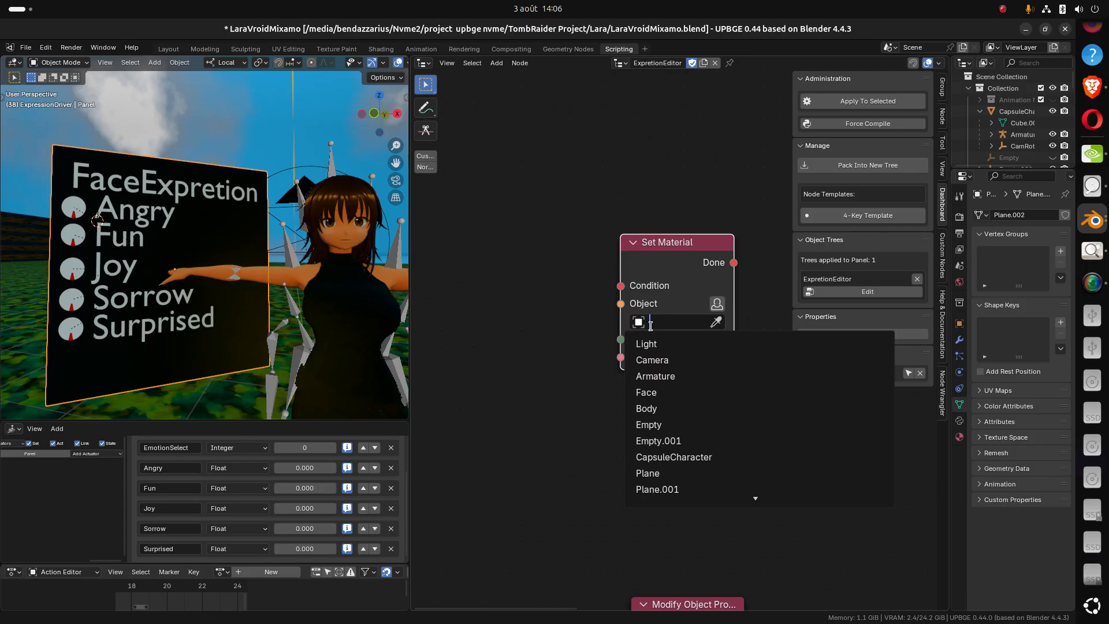
scroll(653, 370, down, 5)
click(659, 374)
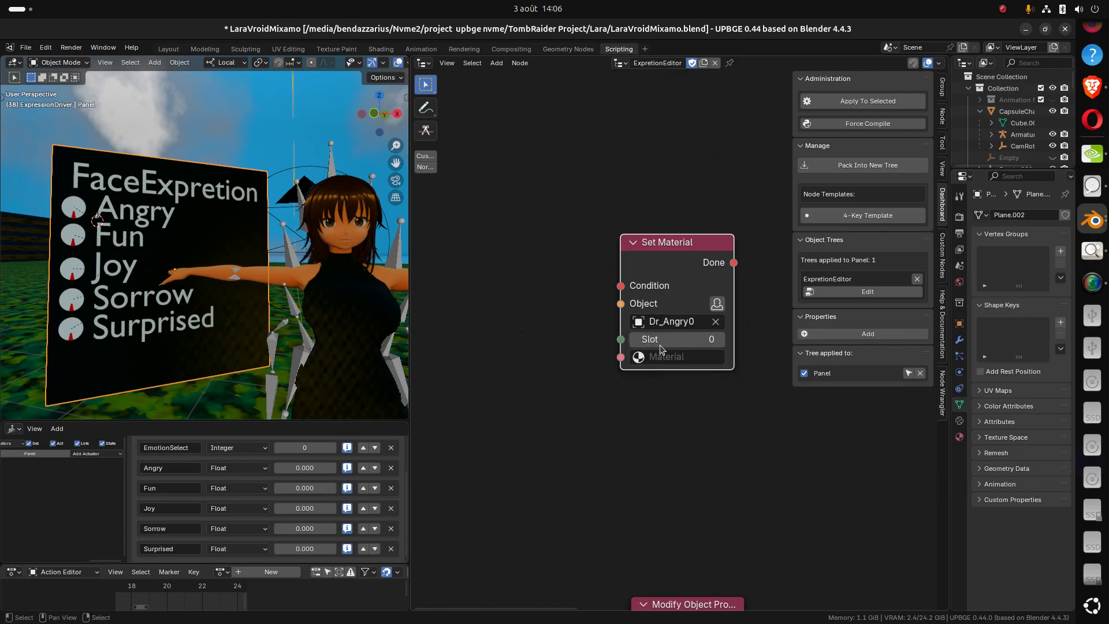
drag(671, 257, 632, 142)
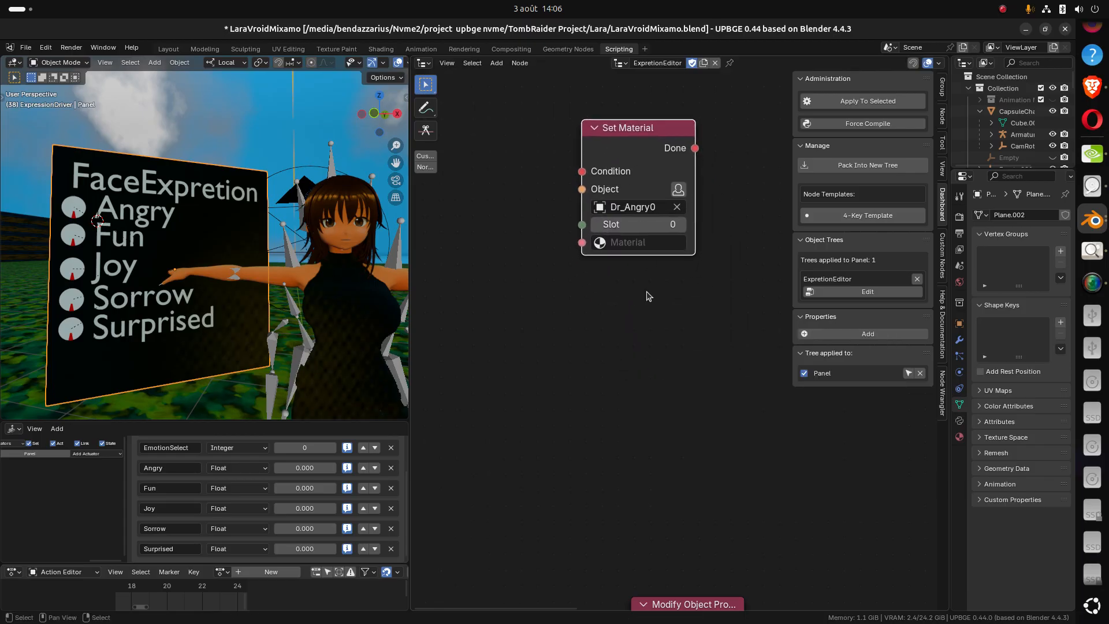
middle_drag(639, 323, 644, 373)
scroll(645, 378, up, 1)
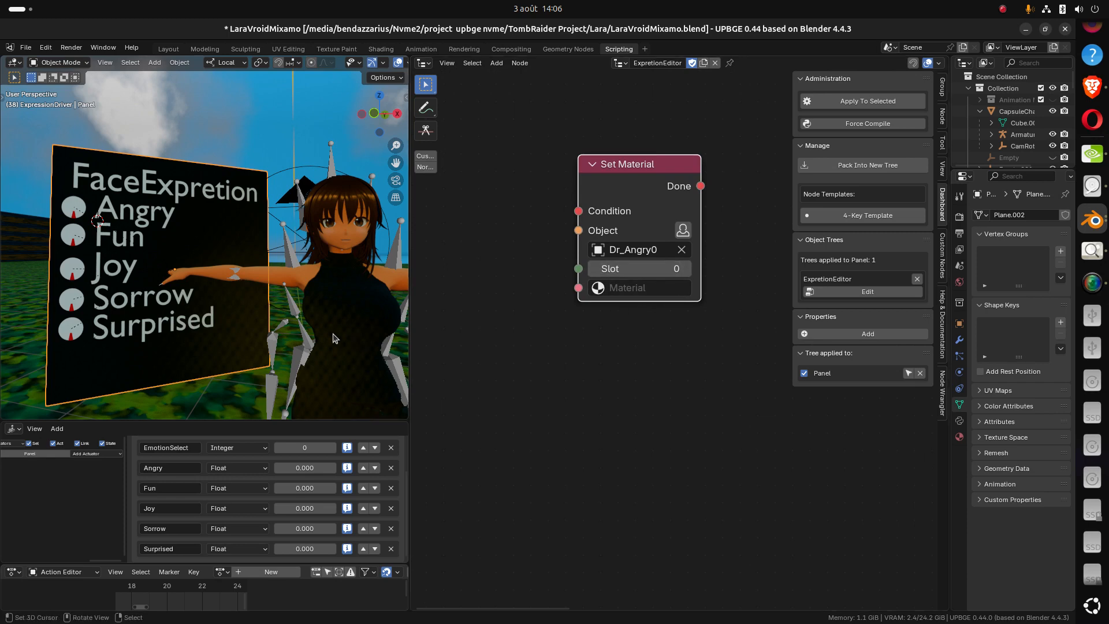
Select the Angry dial in the viewport and show its material slots in a widened properties editor
click(75, 206)
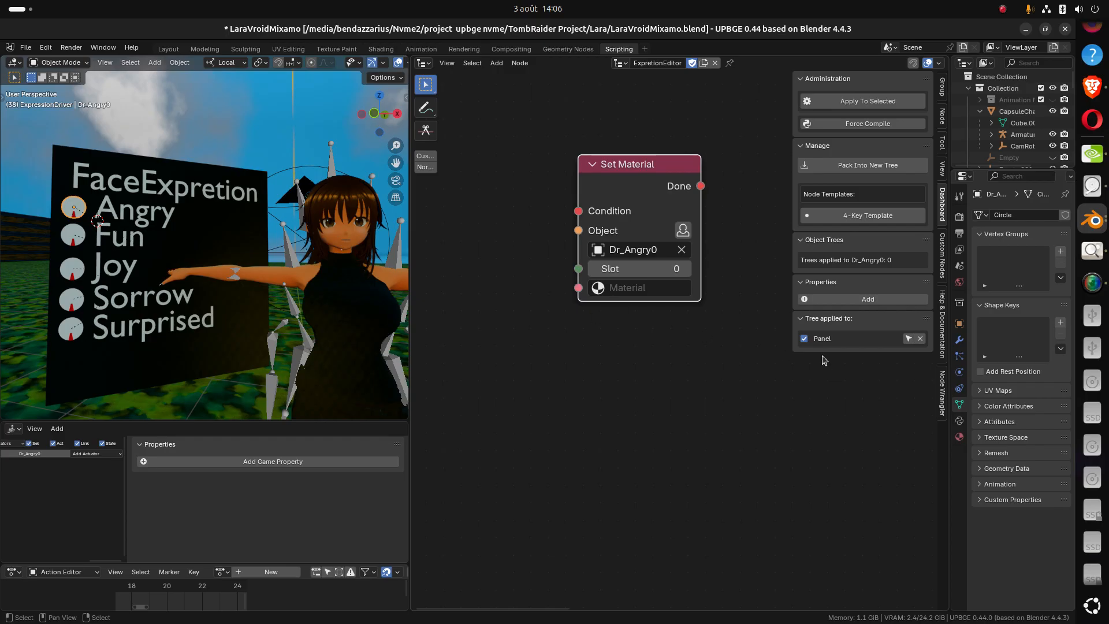
click(959, 436)
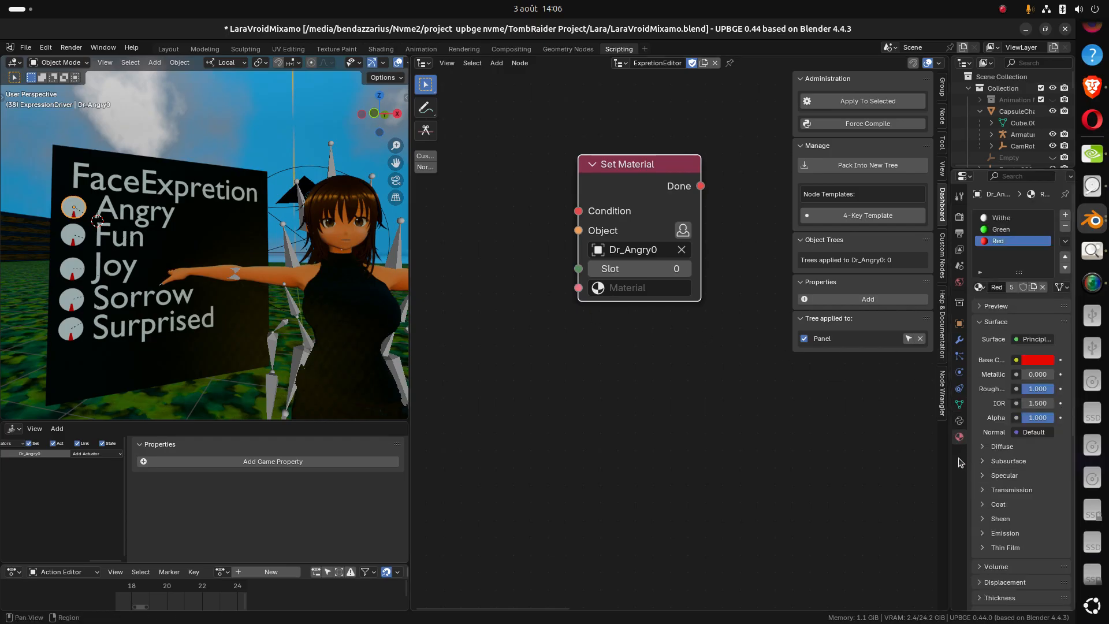
drag(953, 465, 799, 473)
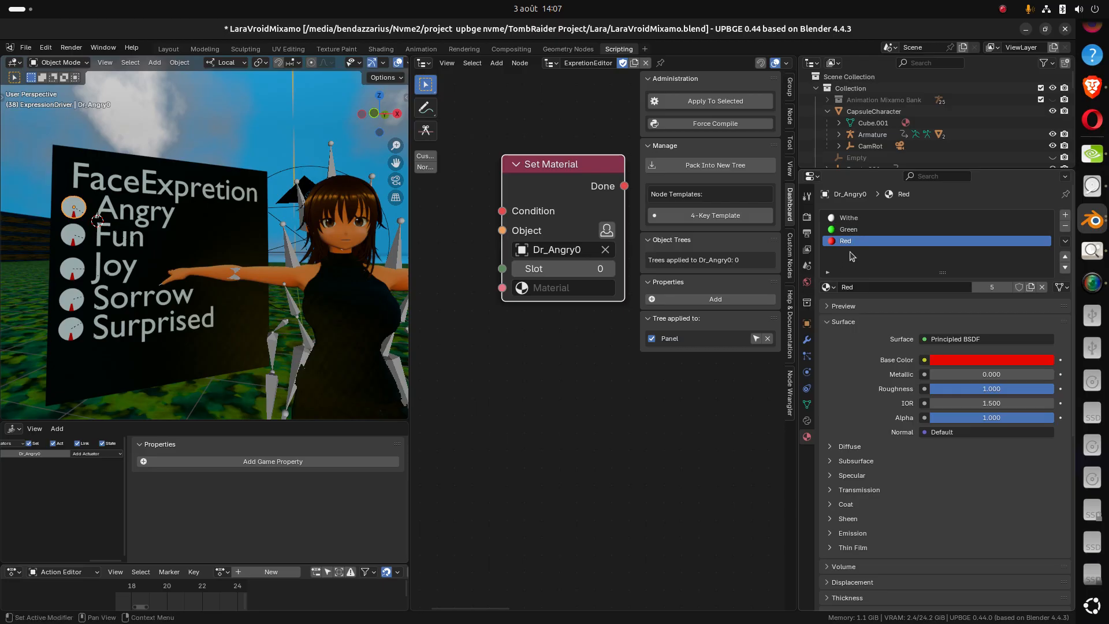
Set the Set Material node's slot to 2 and its material to Green
click(613, 269)
click(612, 269)
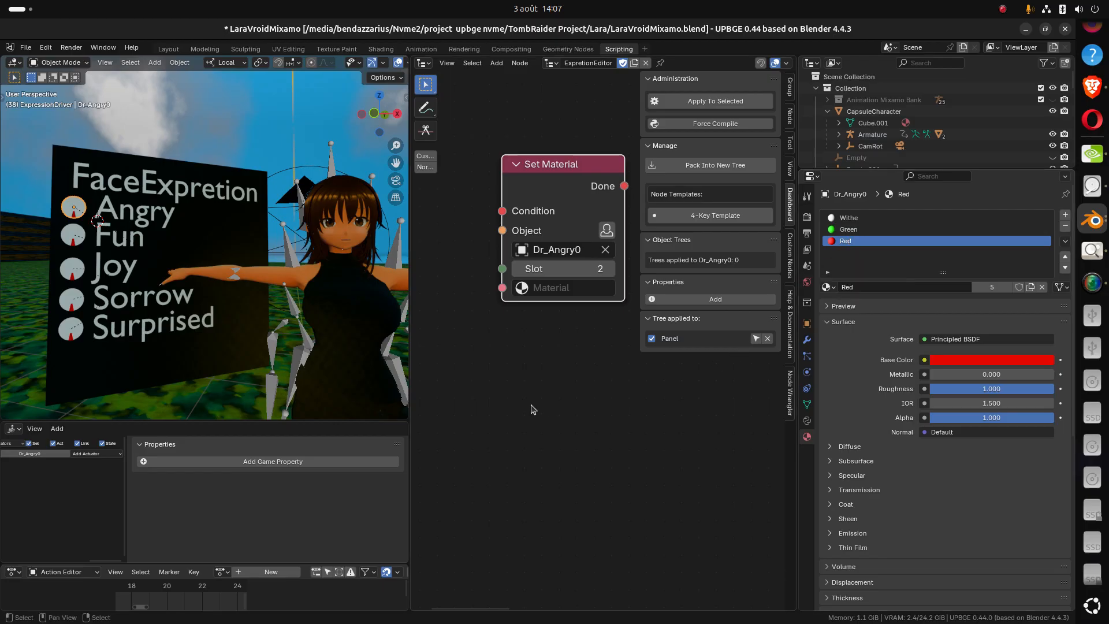
middle_drag(527, 360, 538, 388)
drag(586, 196, 574, 197)
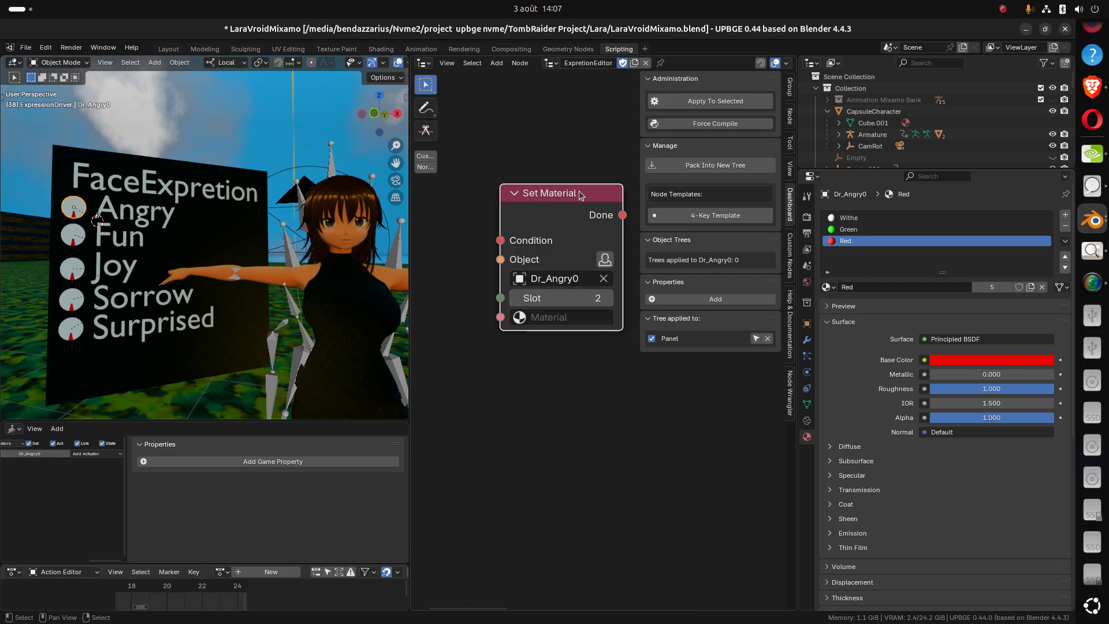
click(553, 318)
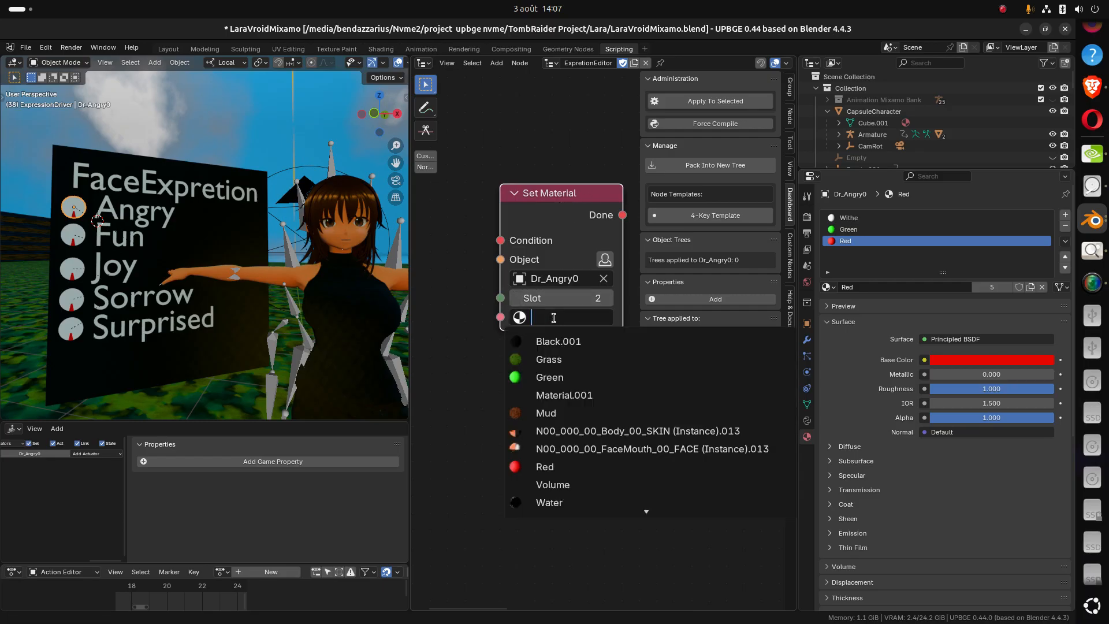
click(550, 378)
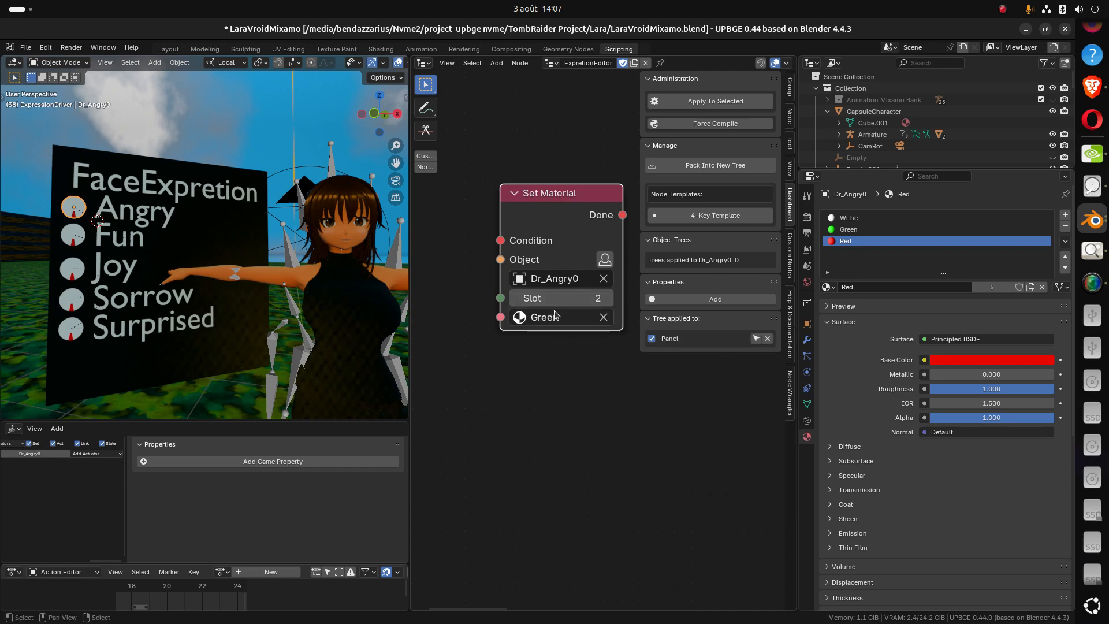
drag(570, 204, 563, 191)
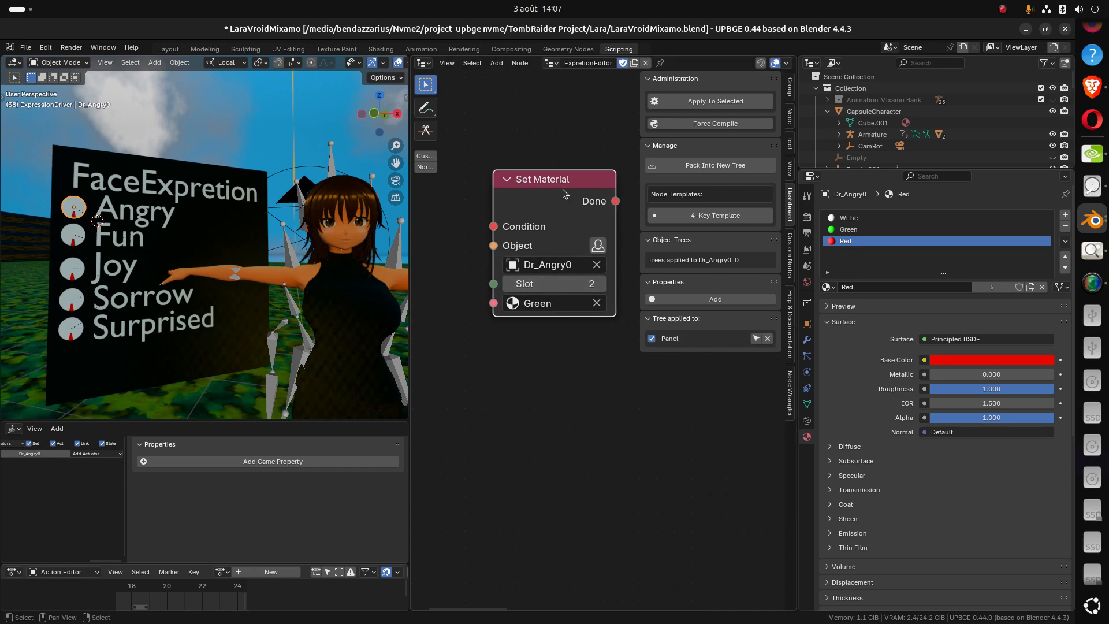
Duplicate the Set Material node straight below the original and set the copy's material to Red
key(g)
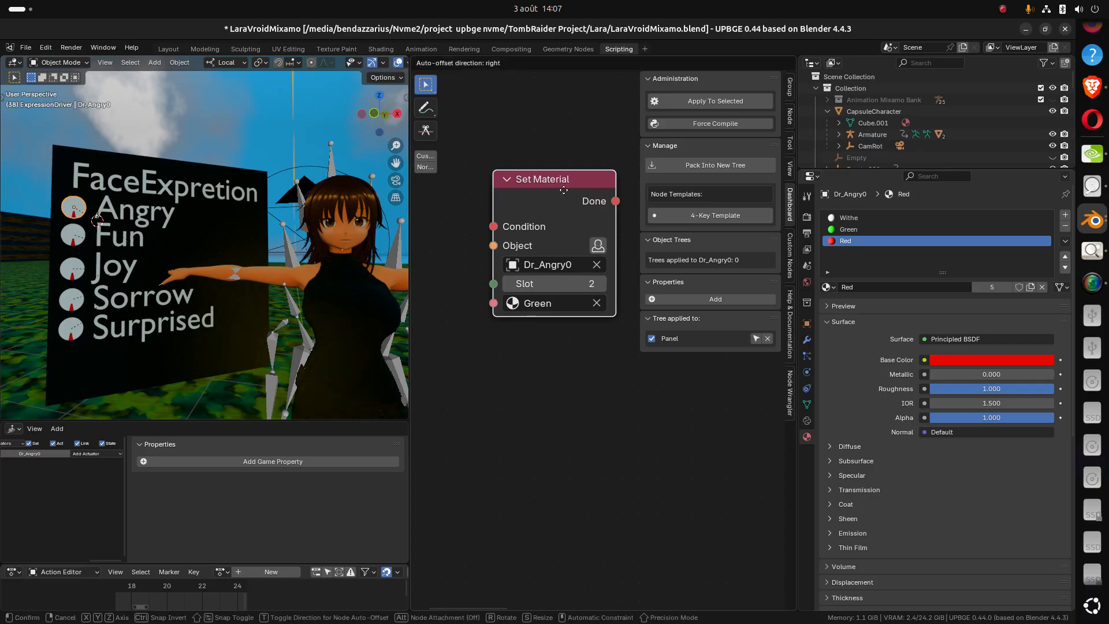
key(y)
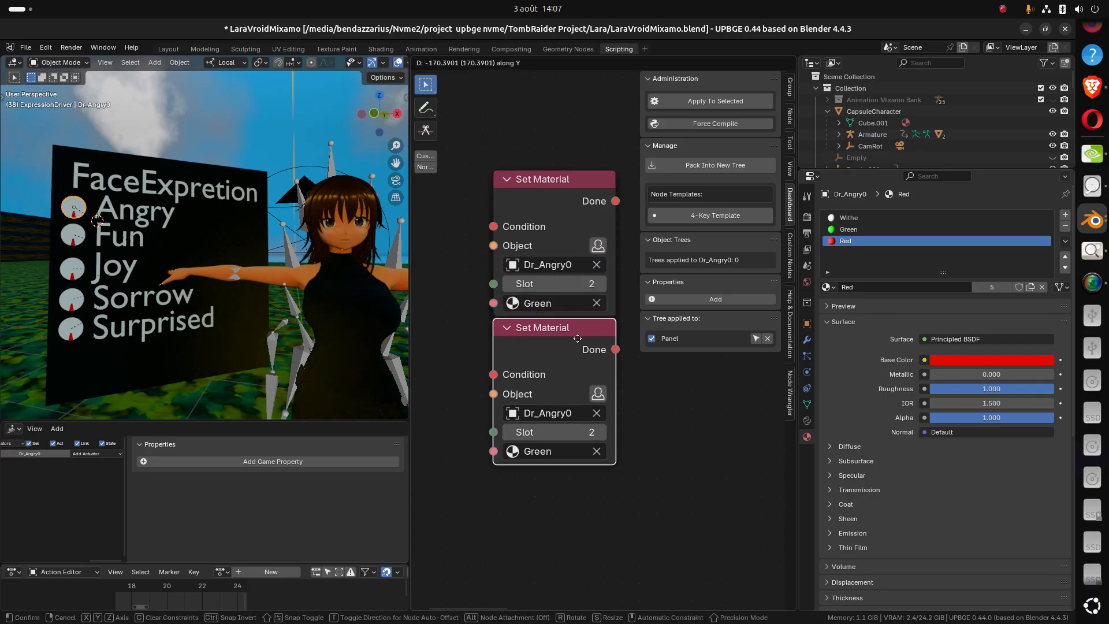
click(577, 338)
click(526, 451)
click(541, 389)
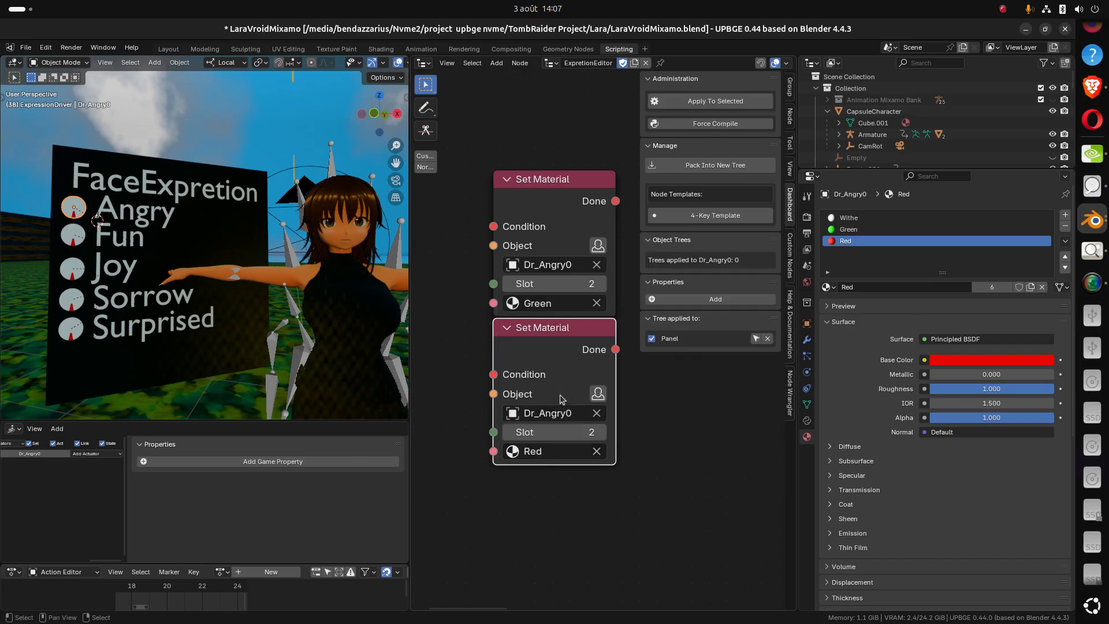
scroll(525, 381, down, 2)
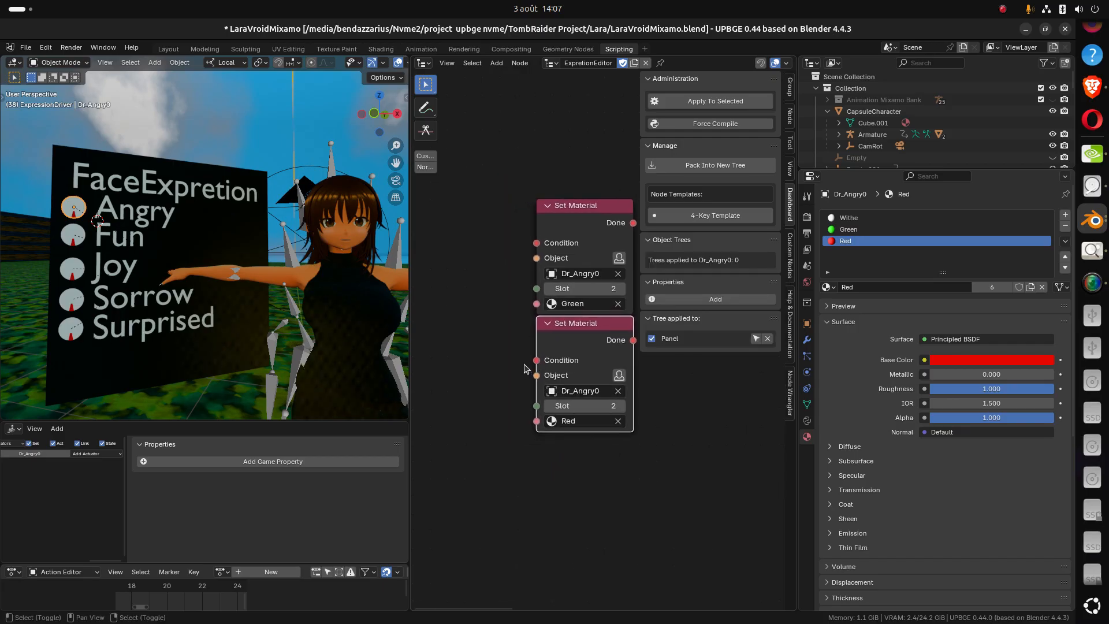
key(shift+a)
mouse_move(493, 319)
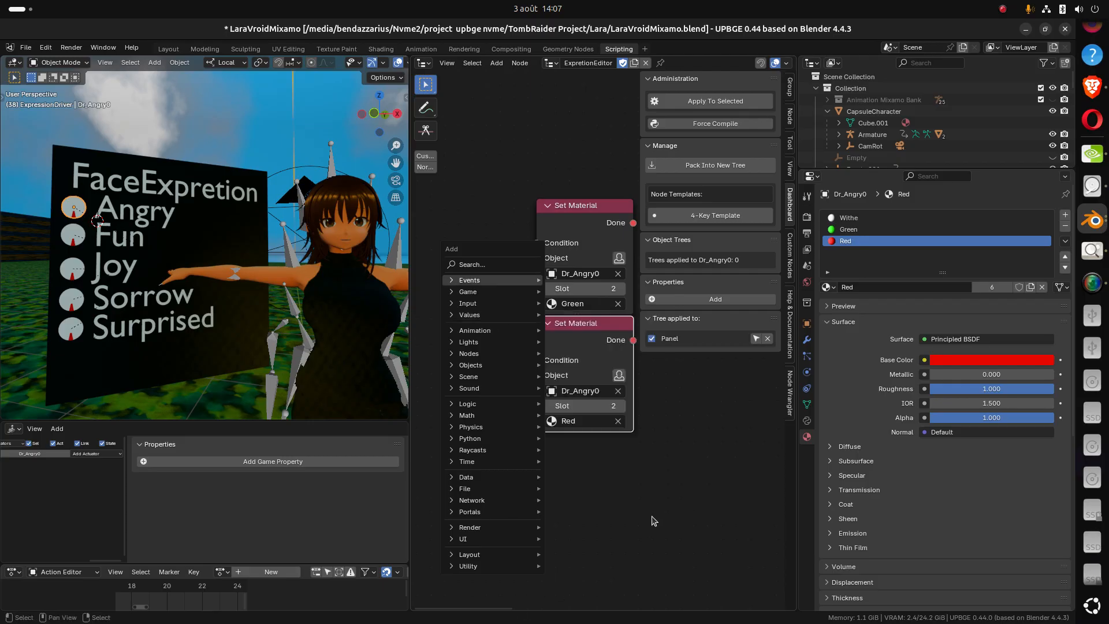
Maximize the node editor and examine how the Get Object Property and Map Range nodes connect to the expression branches
key(ctrl+space)
scroll(614, 475, down, 6)
middle_drag(590, 393, 630, 192)
scroll(584, 275, up, 9)
middle_drag(876, 344, 486, 320)
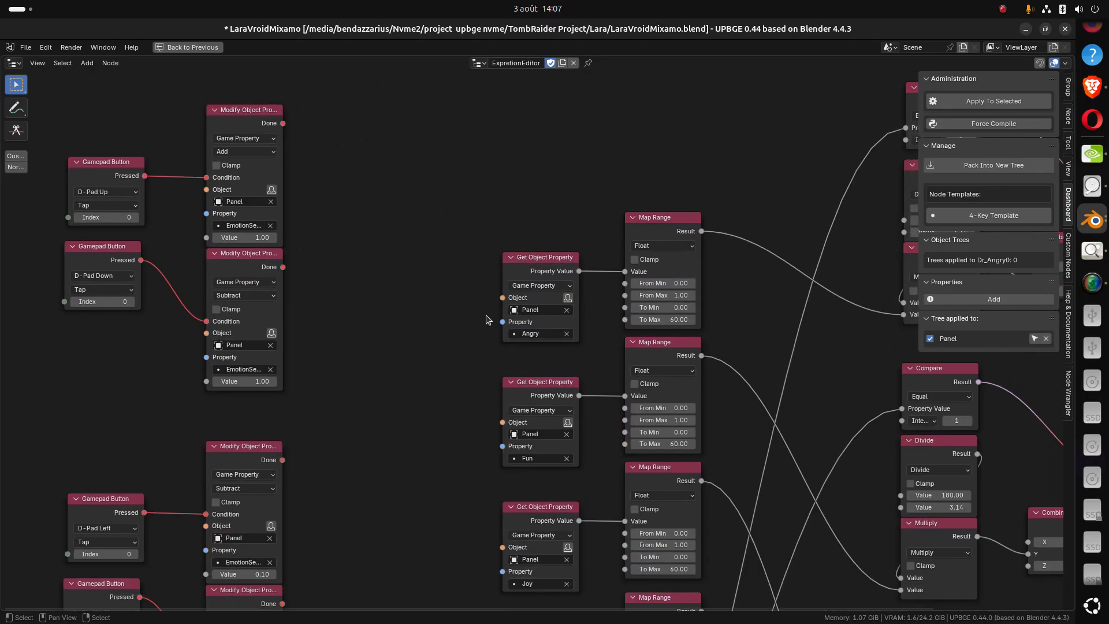
scroll(483, 336, down, 4)
middle_drag(571, 314, 612, 150)
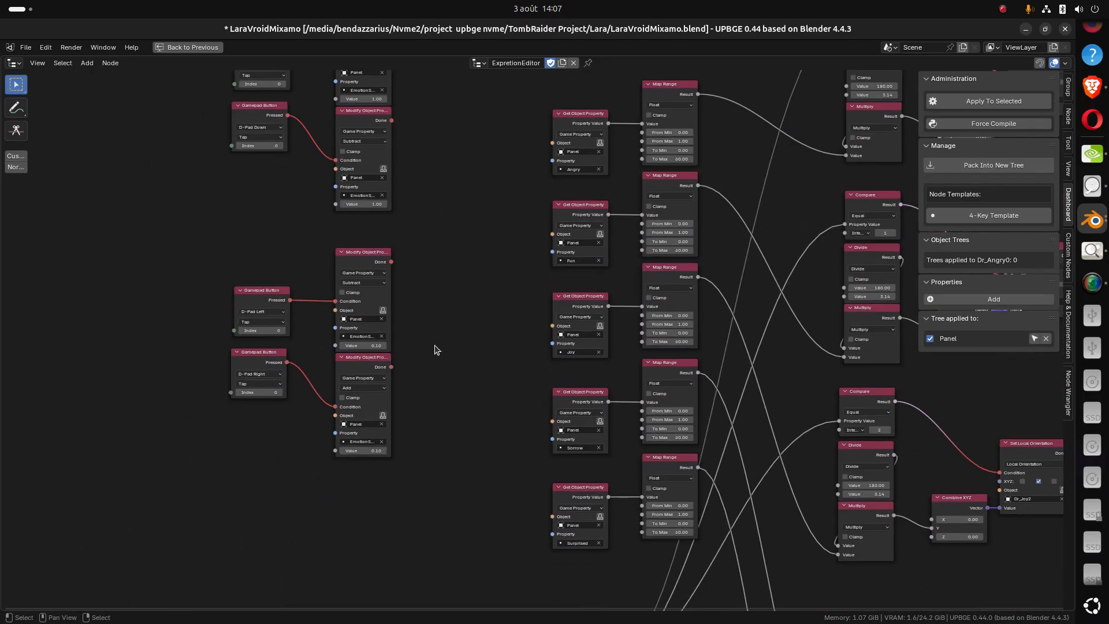
middle_drag(435, 348, 361, 398)
scroll(438, 402, up, 4)
middle_drag(430, 427, 355, 431)
scroll(536, 369, down, 3)
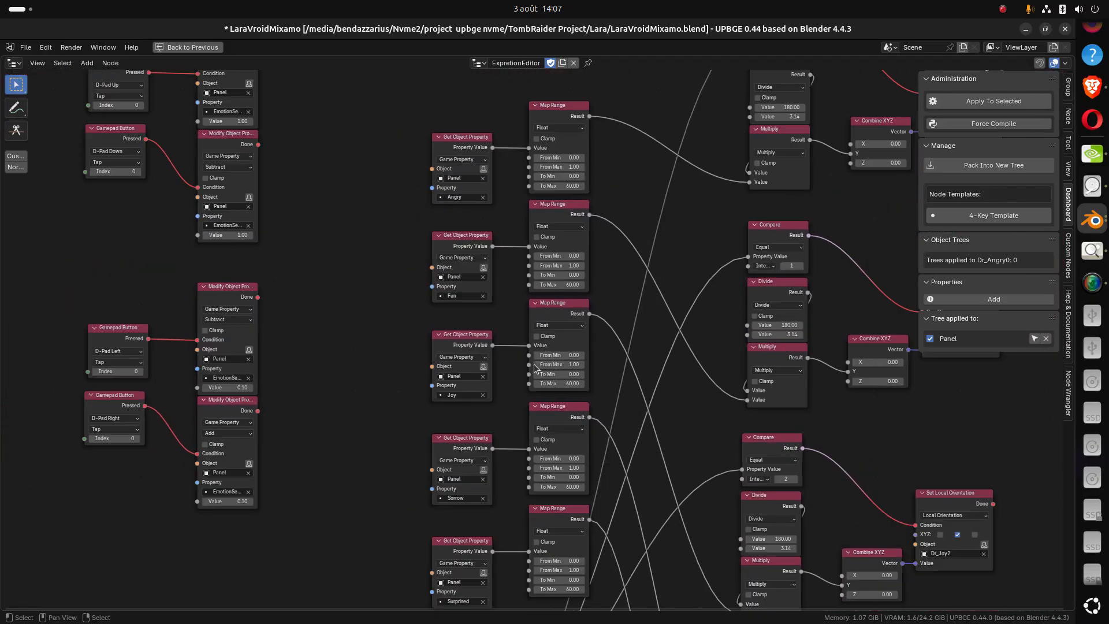
middle_drag(567, 327, 445, 437)
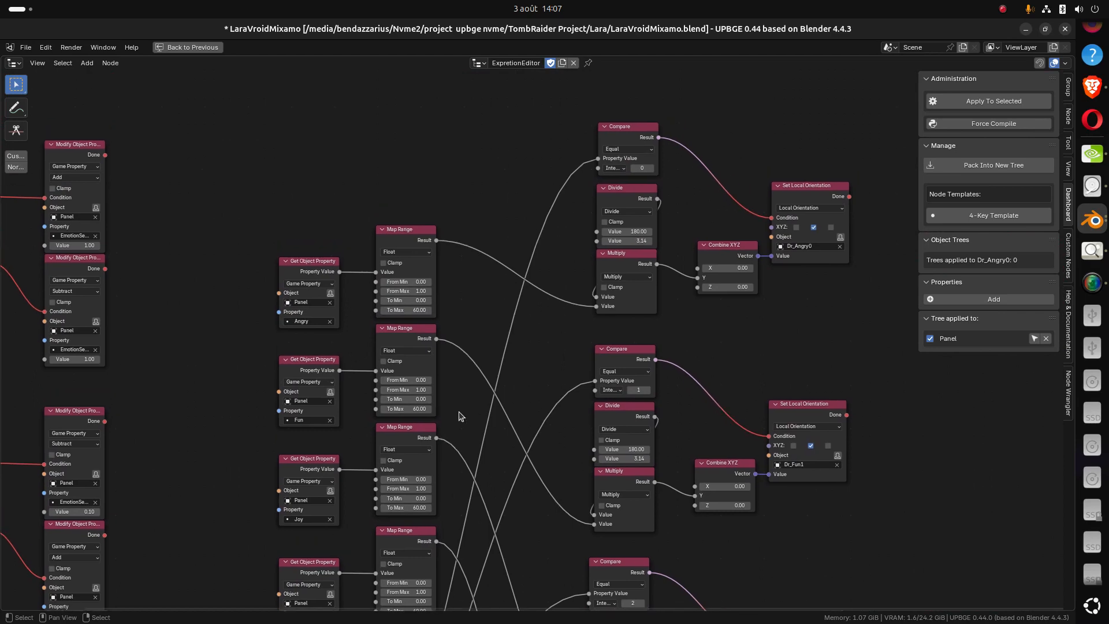
Select the Compare node of the Dr_Angry0 branch and trace its input link back to the source Get Object Property node
click(630, 133)
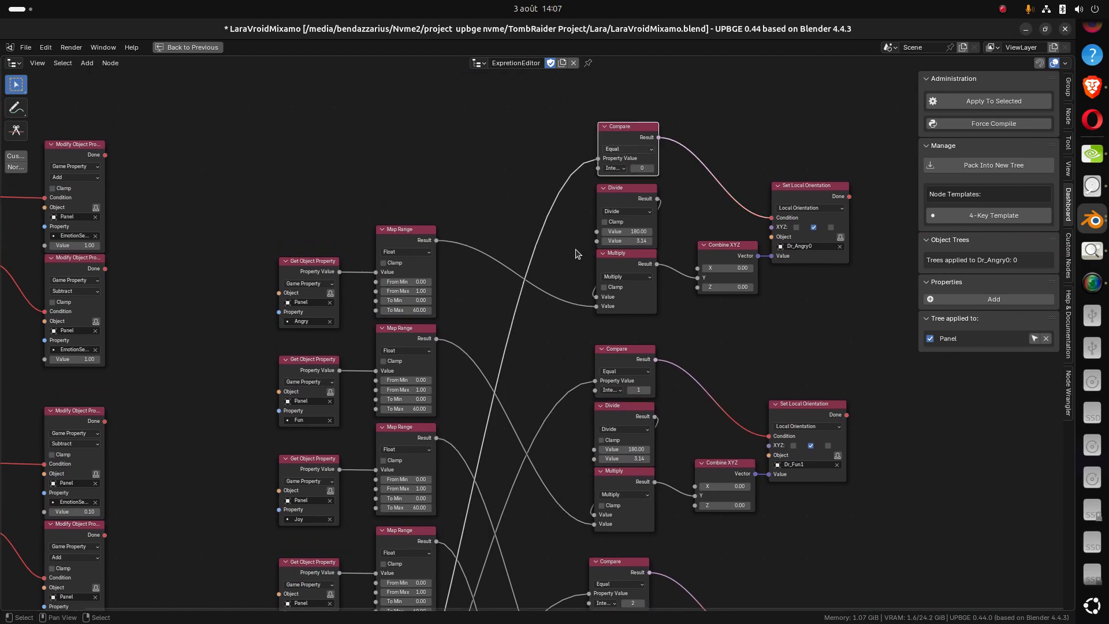
scroll(540, 404, down, 1)
middle_drag(503, 477, 492, 178)
scroll(504, 389, down, 1)
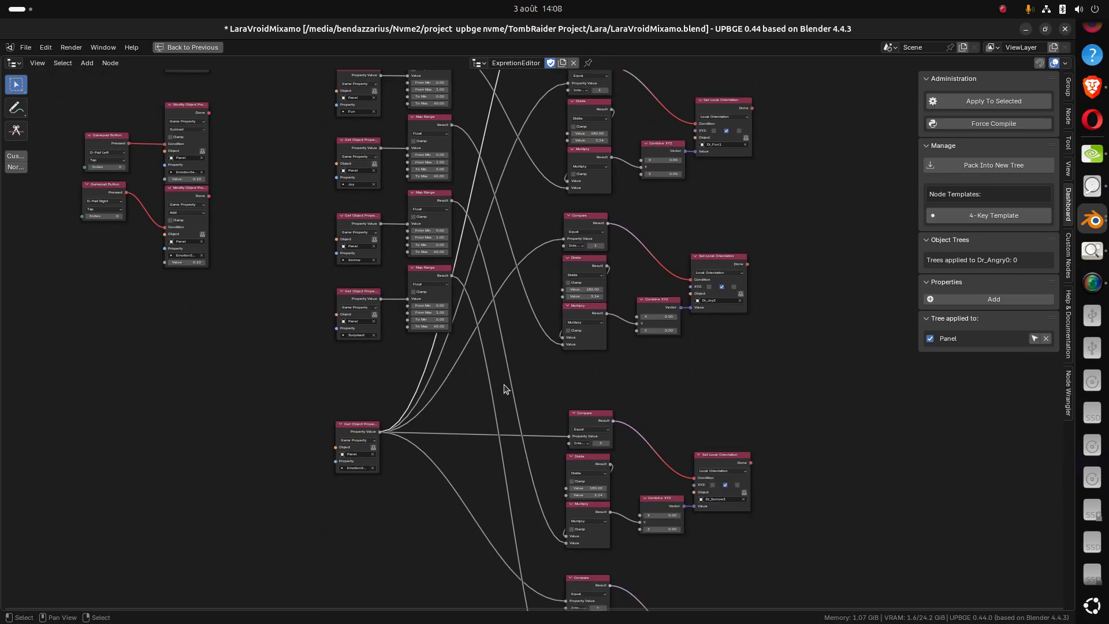
Duplicate the EmotionSelect Get Object Property node and place the copy beside the D-Pad Up and D-Pad Down Gamepad Button nodes
click(355, 430)
middle_drag(254, 389, 531, 408)
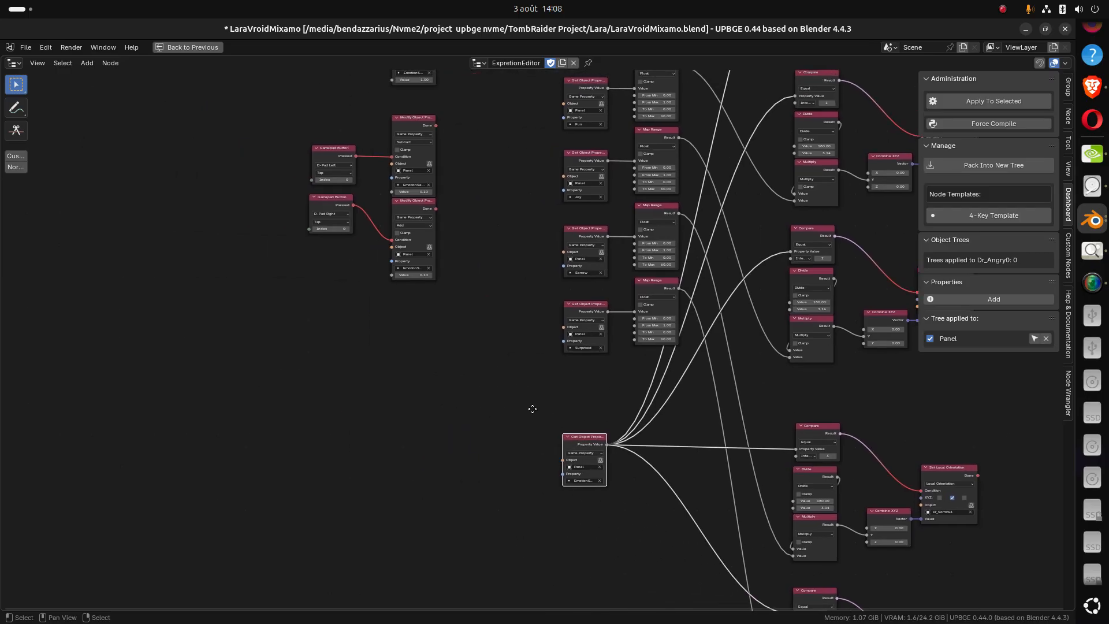
middle_drag(413, 299, 430, 495)
key(shift+d)
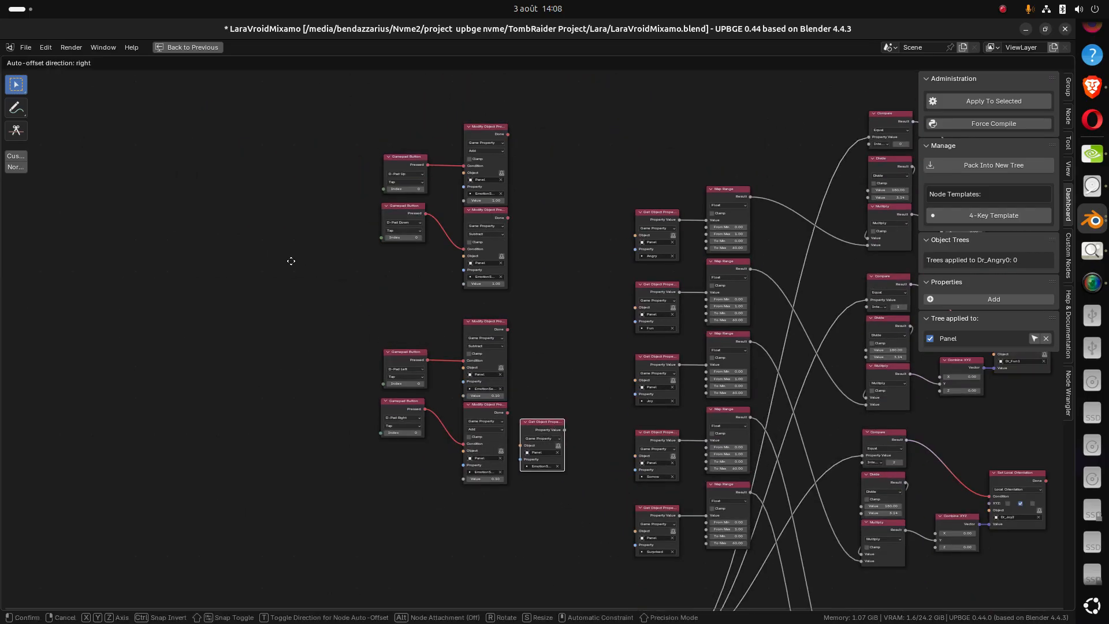
click(44, 48)
middle_drag(590, 310, 350, 360)
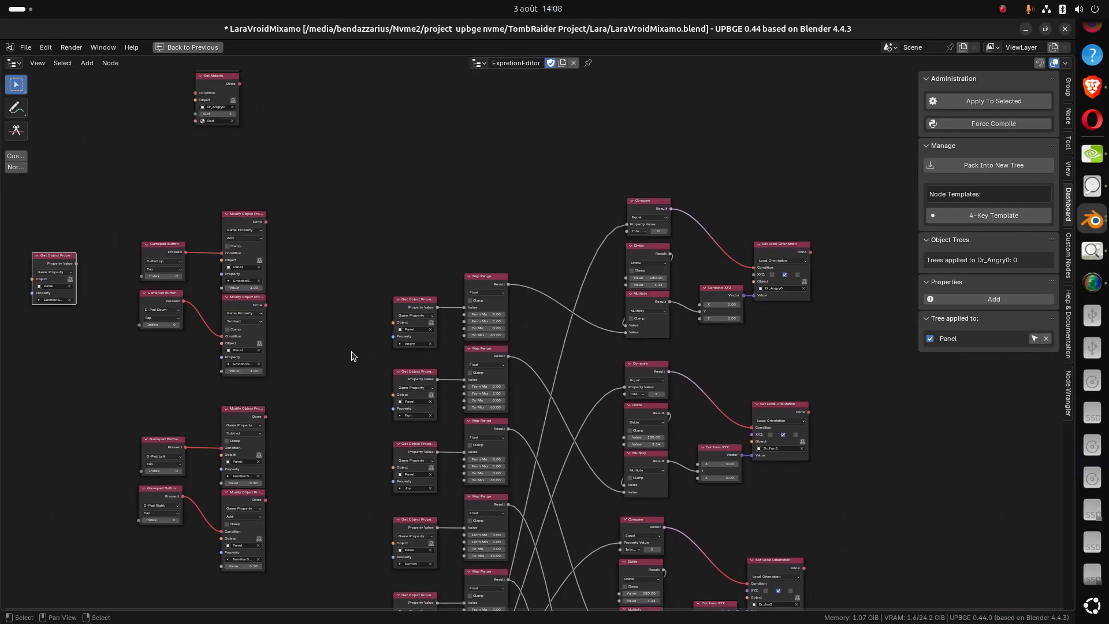
Duplicate the Compare node of the Dr_Angry0 branch and place the copy near the copied EmotionSelect Get Object Property node
click(660, 206)
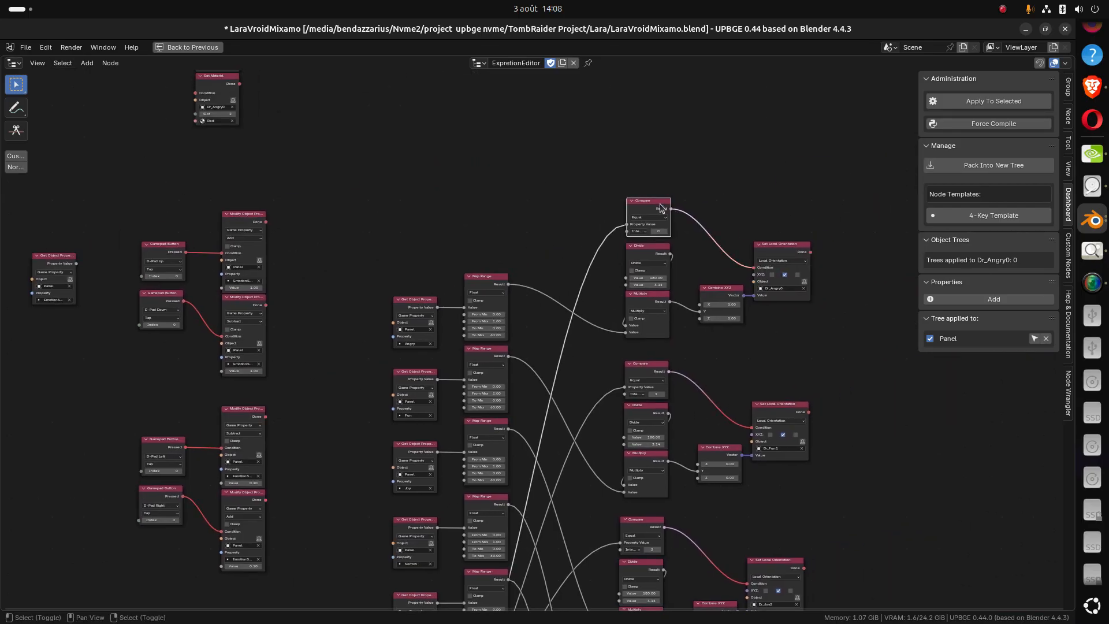
key(shift+d)
click(122, 200)
middle_drag(160, 232, 341, 270)
scroll(379, 279, up, 4)
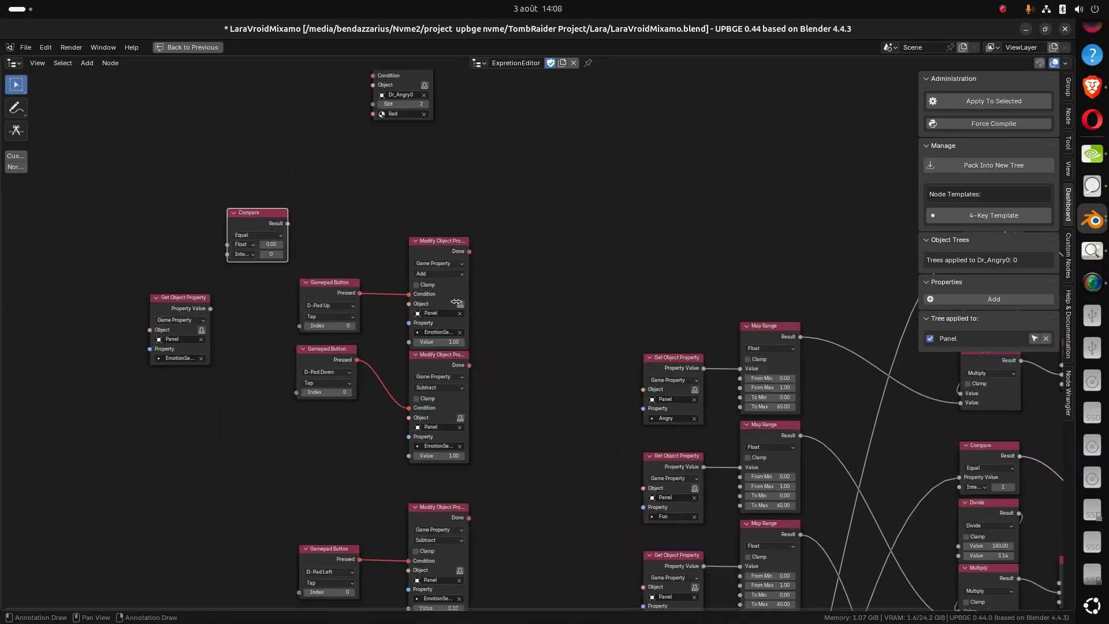
Link the copied Get Object Property's Property Value to the copied Compare node, and widen the property node to show its full property name
scroll(456, 302, up, 2)
middle_drag(138, 329, 465, 312)
drag(400, 279, 244, 260)
drag(482, 157, 384, 241)
drag(284, 278, 341, 283)
drag(388, 246, 387, 240)
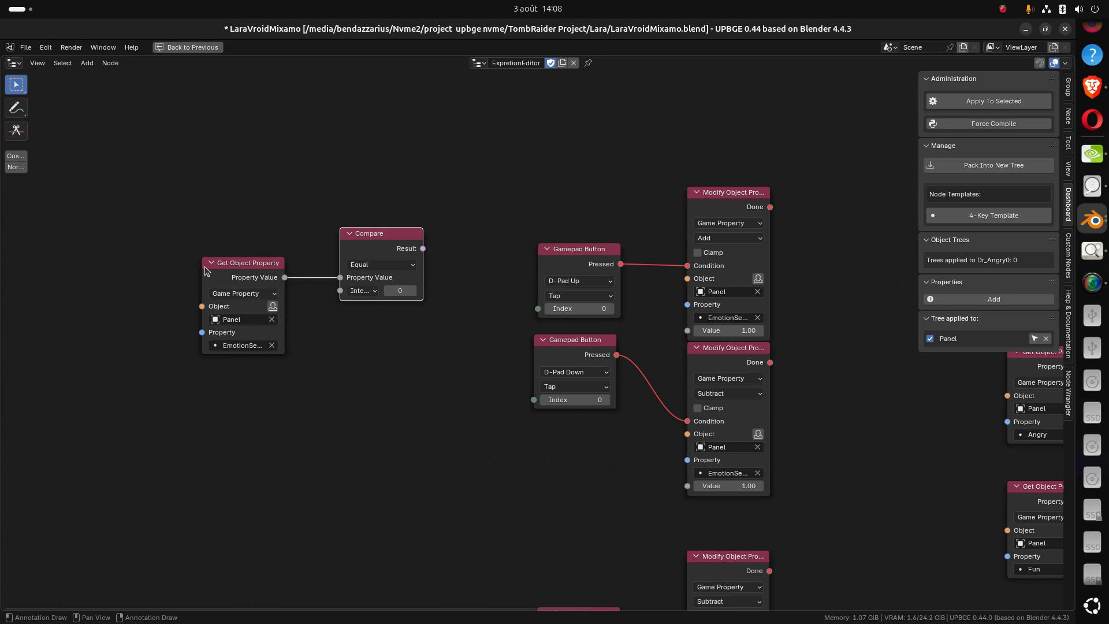
drag(203, 266, 139, 265)
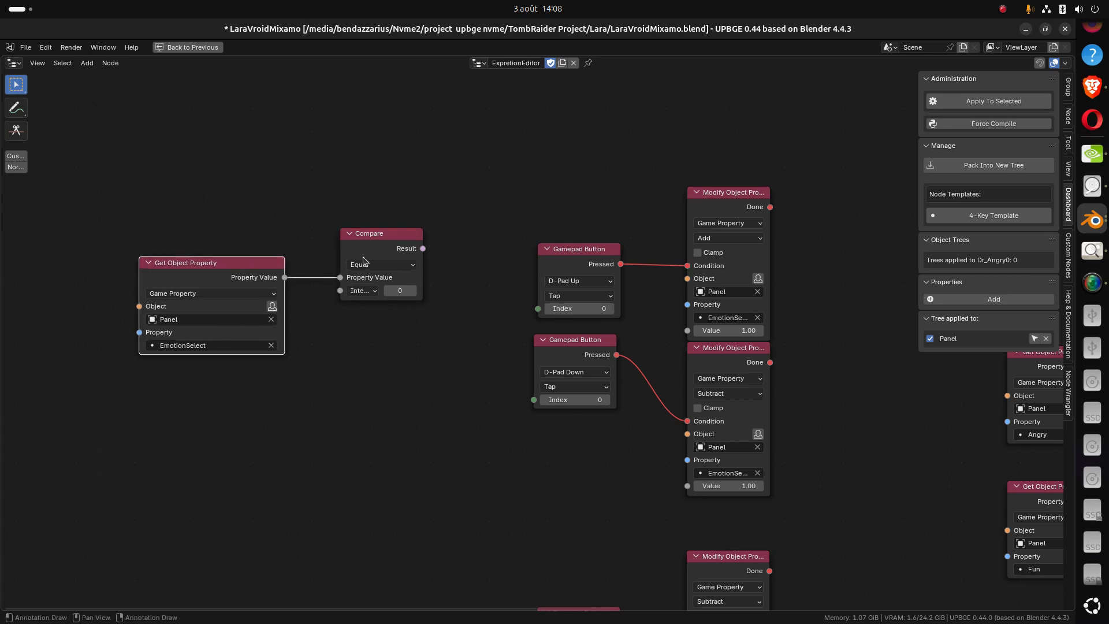
middle_drag(505, 366, 443, 382)
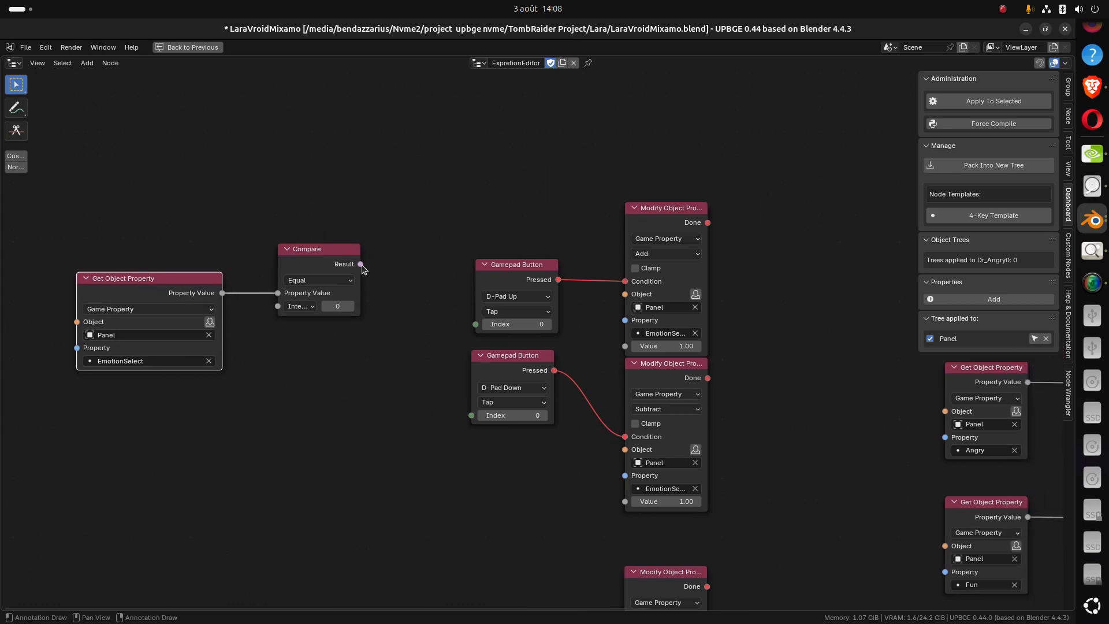
Move the linked Get Object Property and Compare nodes beside the Set Material nodes and connect Compare's Result to the Green node's Condition
drag(360, 264, 411, 311)
scroll(376, 358, down, 4)
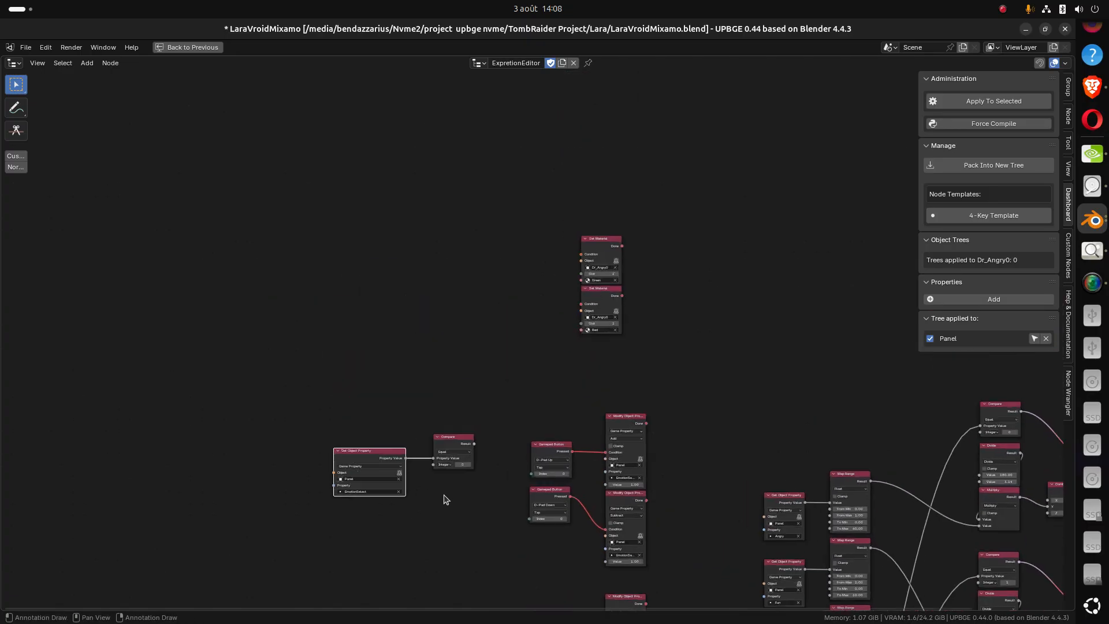
drag(444, 495, 351, 391)
drag(473, 443, 462, 223)
drag(454, 549, 399, 430)
middle_drag(460, 388, 492, 203)
scroll(488, 263, up, 3)
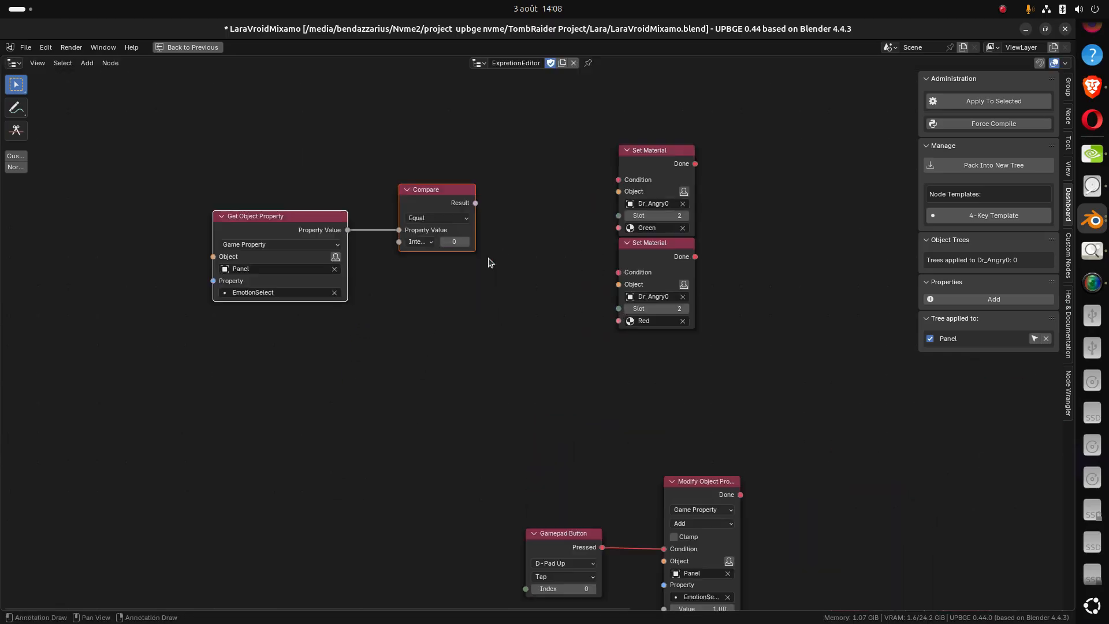
scroll(492, 261, up, 1)
middle_drag(492, 262, 598, 334)
scroll(534, 353, up, 3)
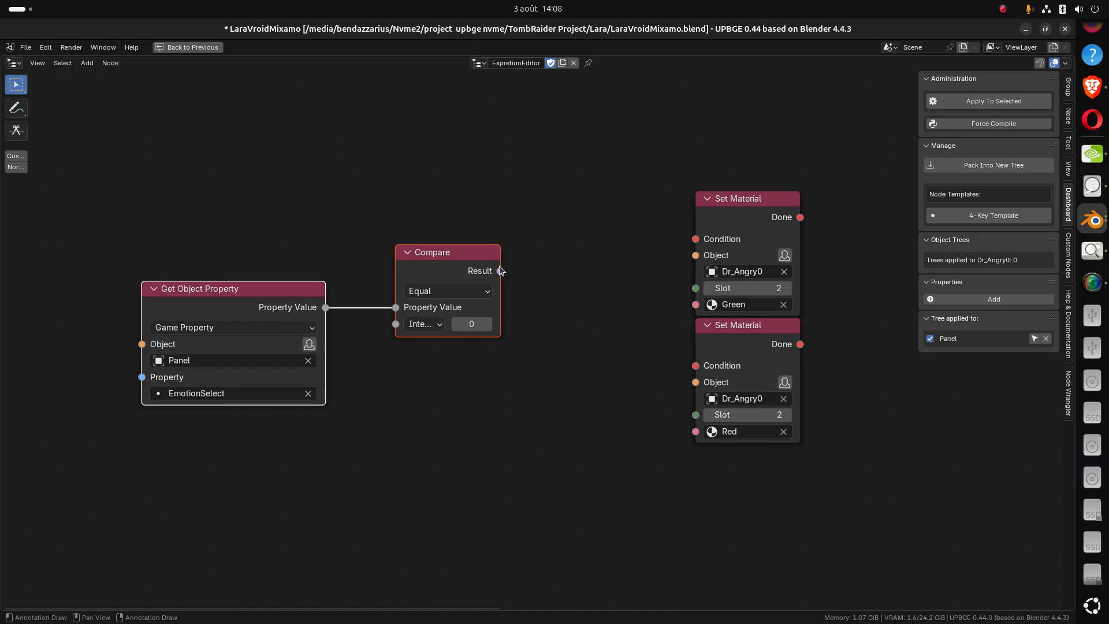
drag(500, 271, 689, 245)
drag(443, 252, 430, 237)
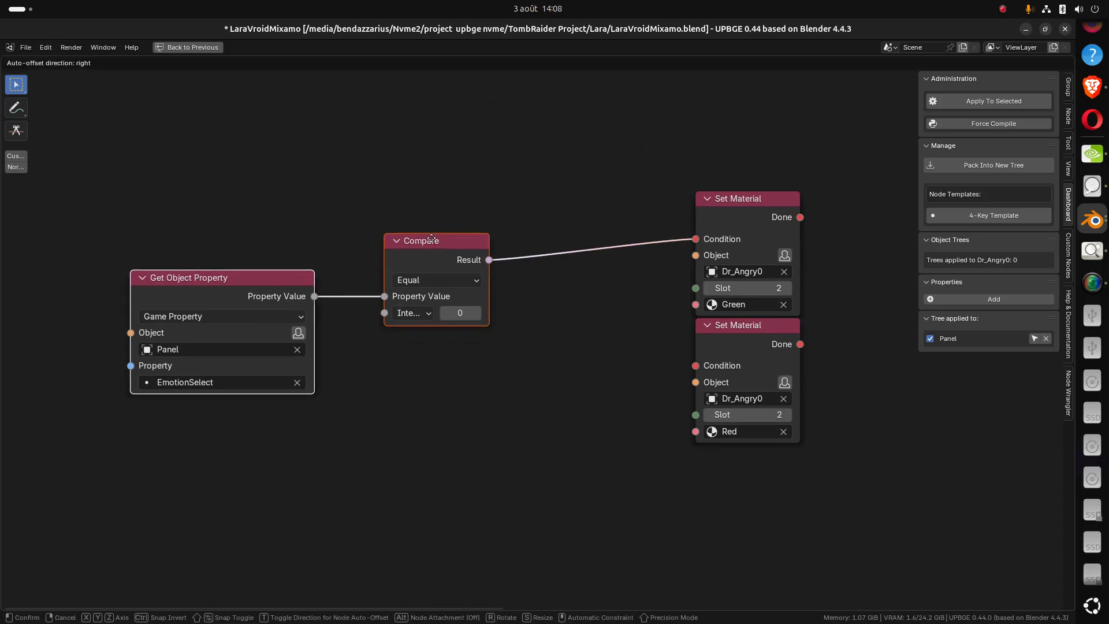
Add a Branch logic node between the Compare and Set Material nodes and connect Compare's Result to its Condition
key(shift+a)
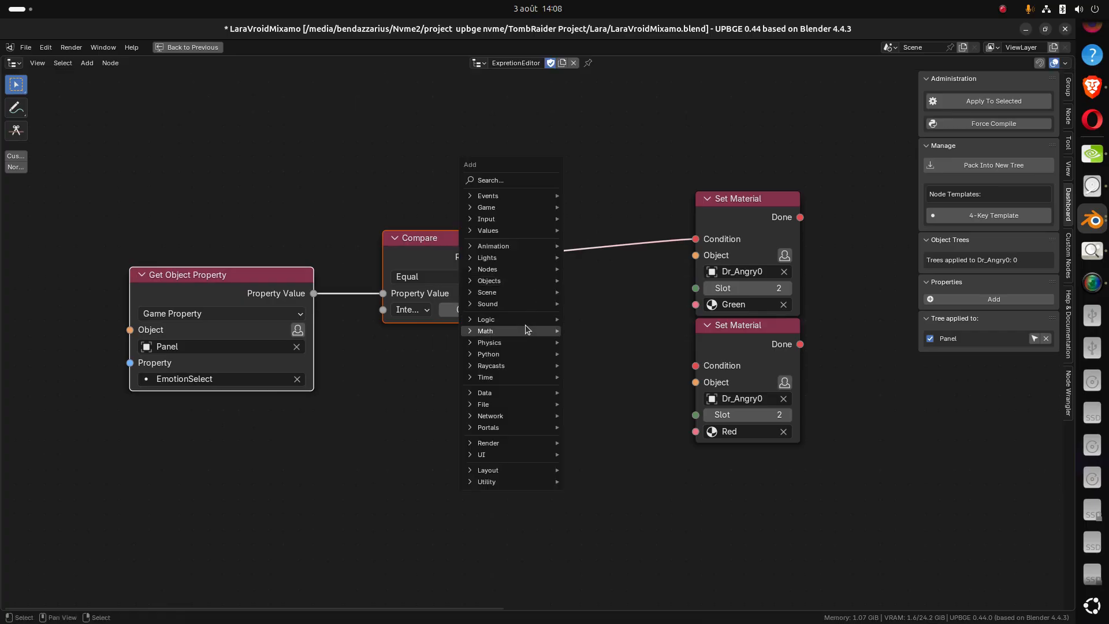
mouse_move(526, 324)
click(594, 358)
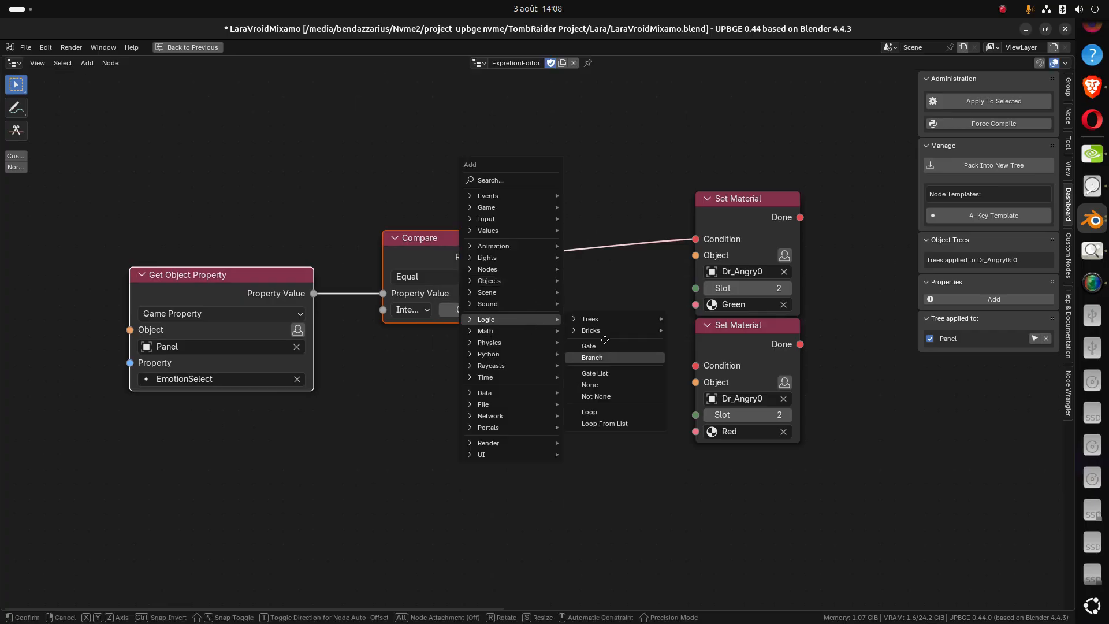
click(537, 284)
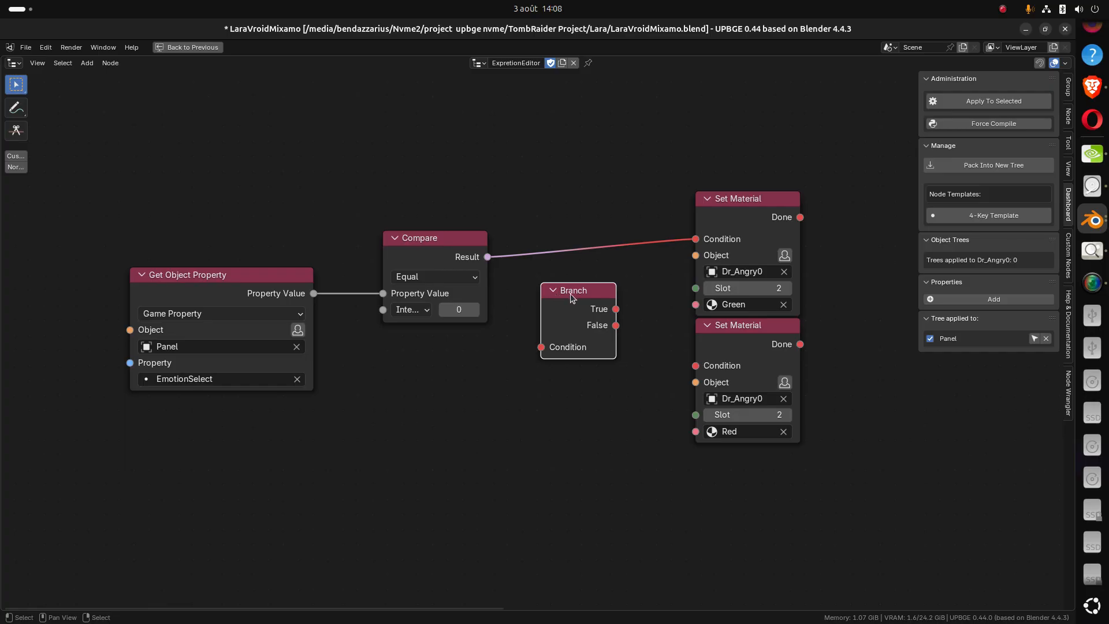
drag(556, 293, 558, 276)
drag(487, 257, 542, 331)
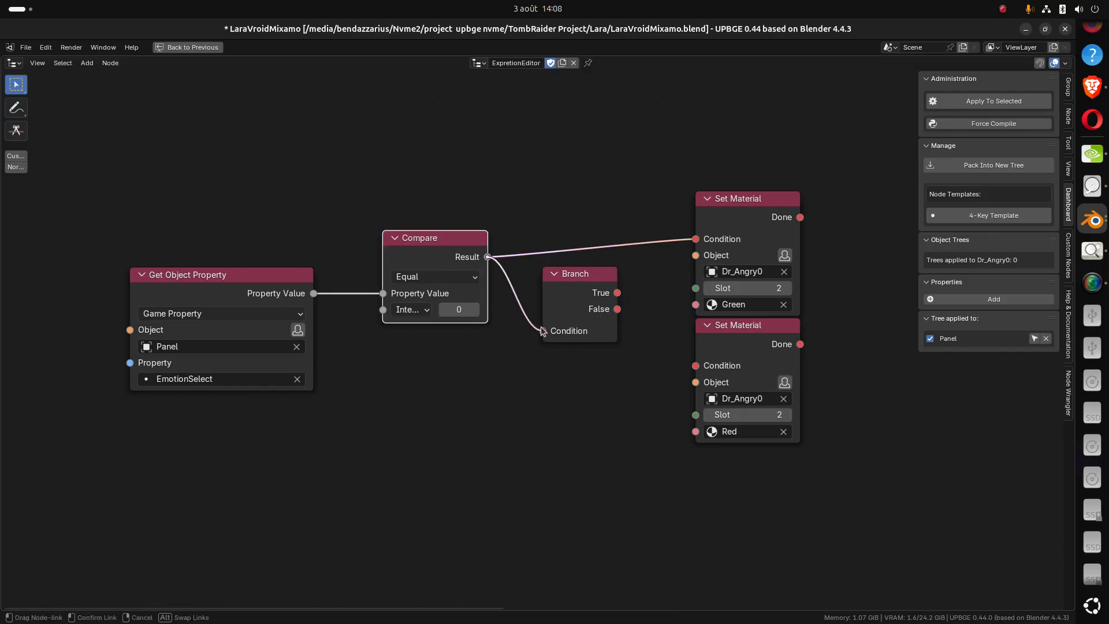
Connect the Branch's True output to the Green Set Material's Condition and its False output to the Red one's Condition
drag(617, 292, 692, 241)
drag(588, 276, 584, 200)
drag(615, 238, 688, 383)
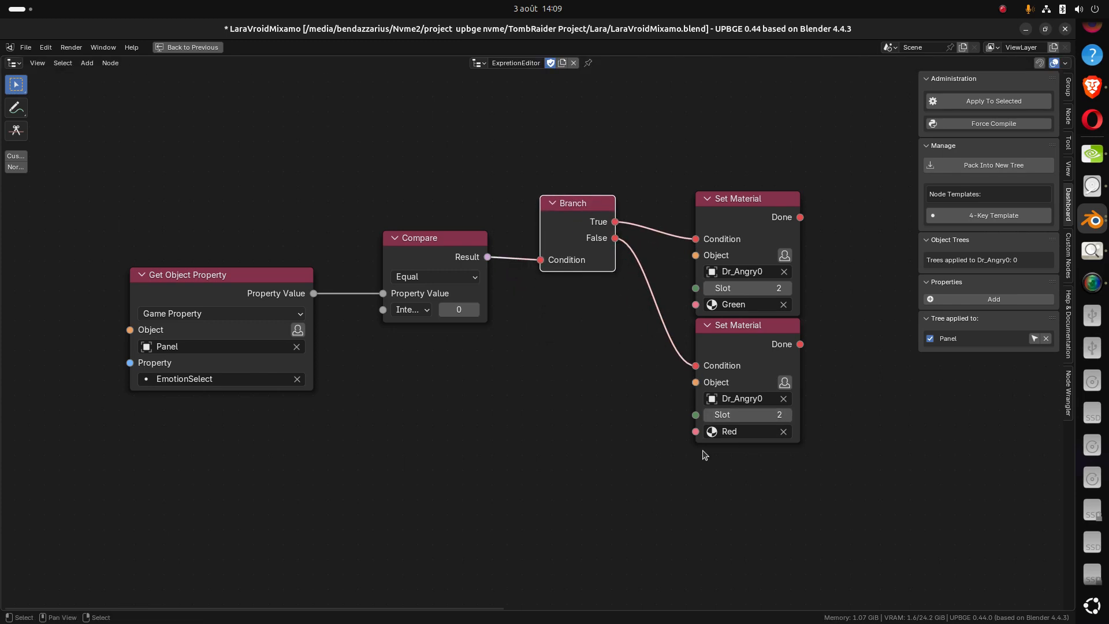
Select the whole Dr_Angry0 material-switching group and move it into the empty space away from the gamepad nodes
scroll(682, 446, down, 3)
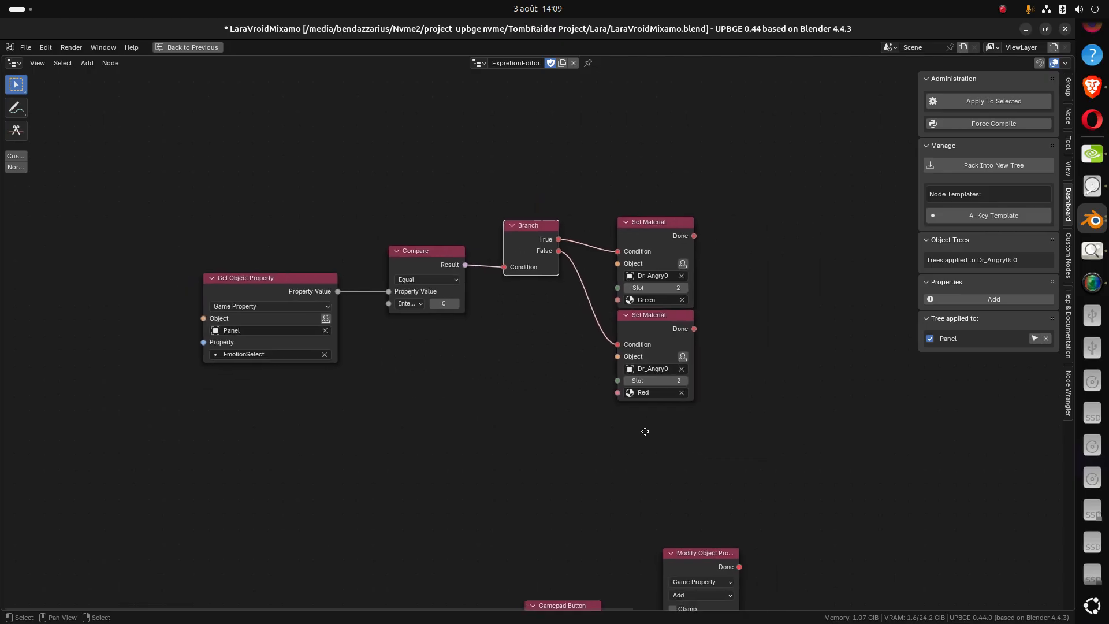
drag(750, 482, 269, 192)
scroll(482, 396, down, 3)
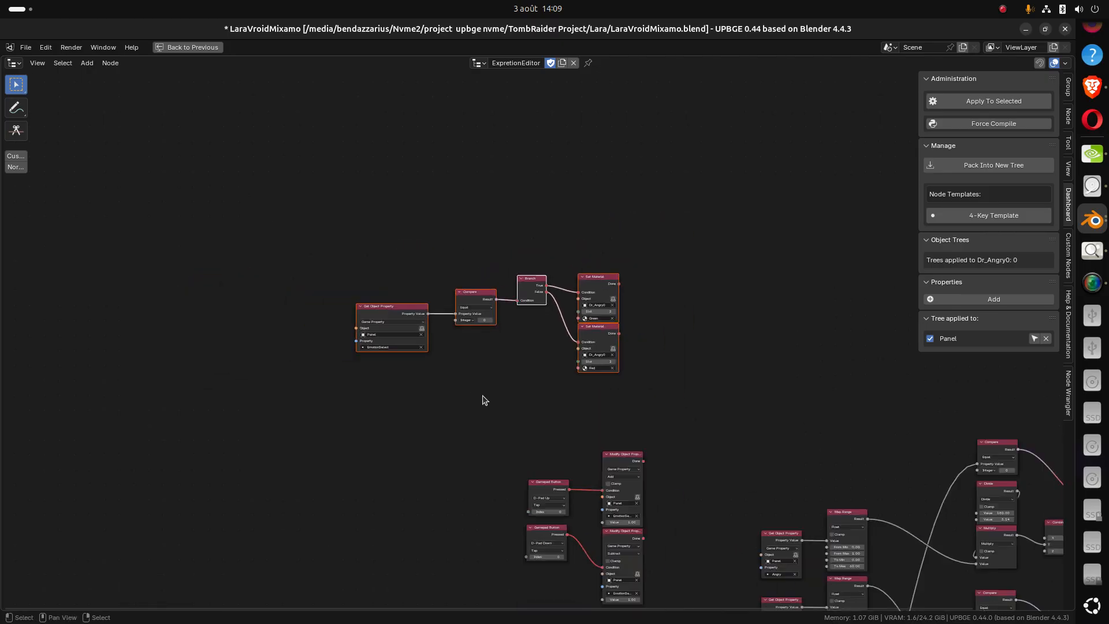
key(g)
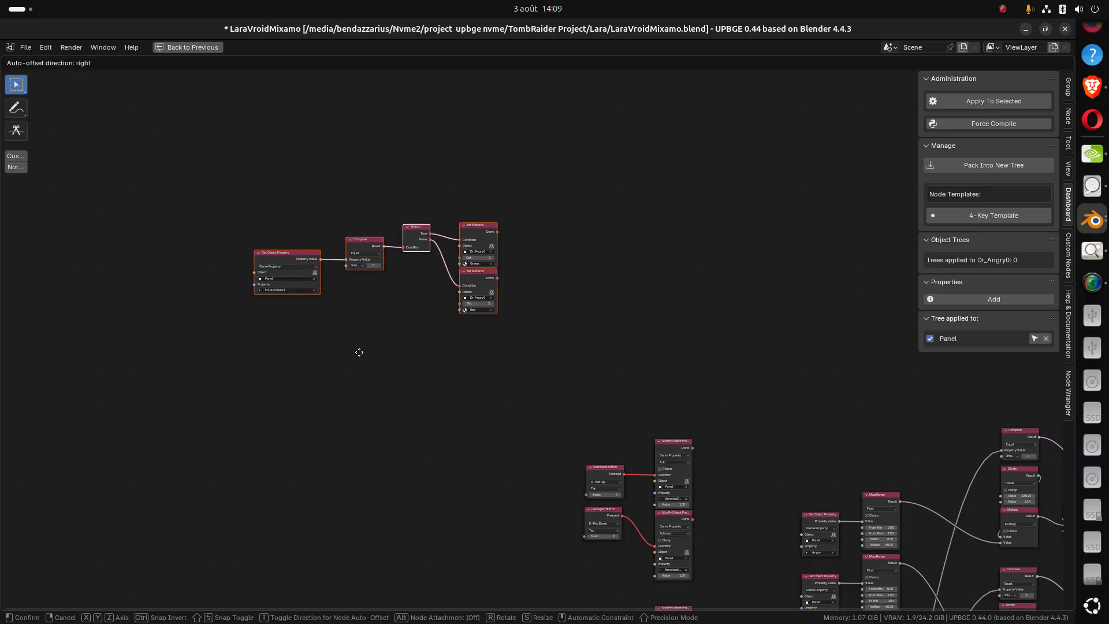
click(338, 354)
Duplicate the Dr_Angry0 material-switching group straight below the original and set the copy's Compare integer to 1
scroll(438, 421, up, 2)
middle_drag(354, 366, 445, 431)
scroll(445, 430, up, 5)
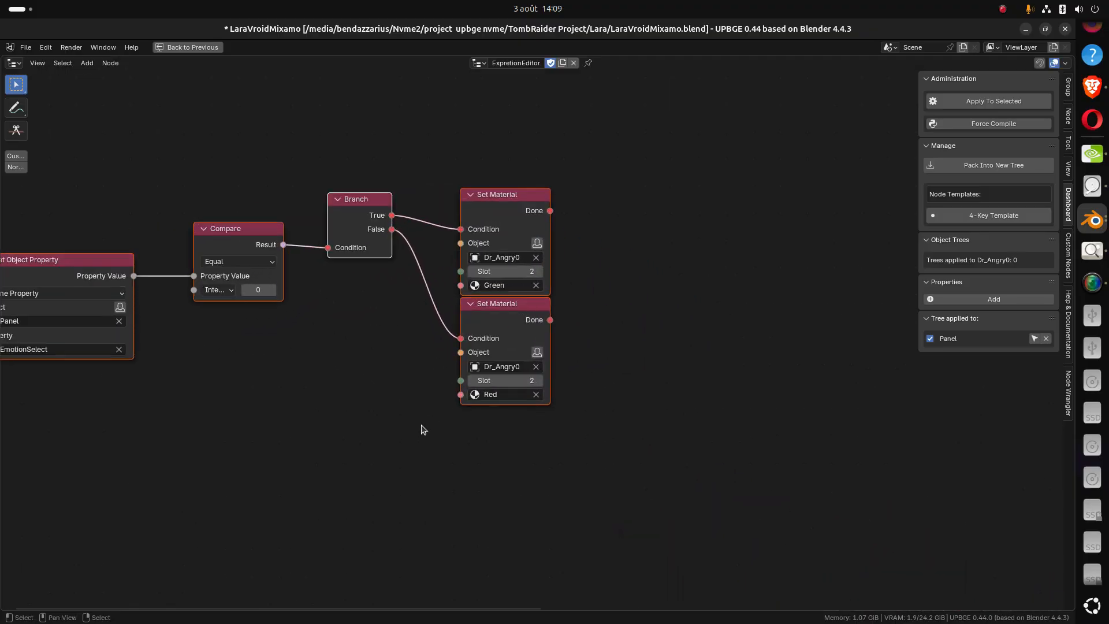
scroll(422, 432, up, 1)
middle_drag(542, 448, 593, 429)
scroll(589, 431, down, 3)
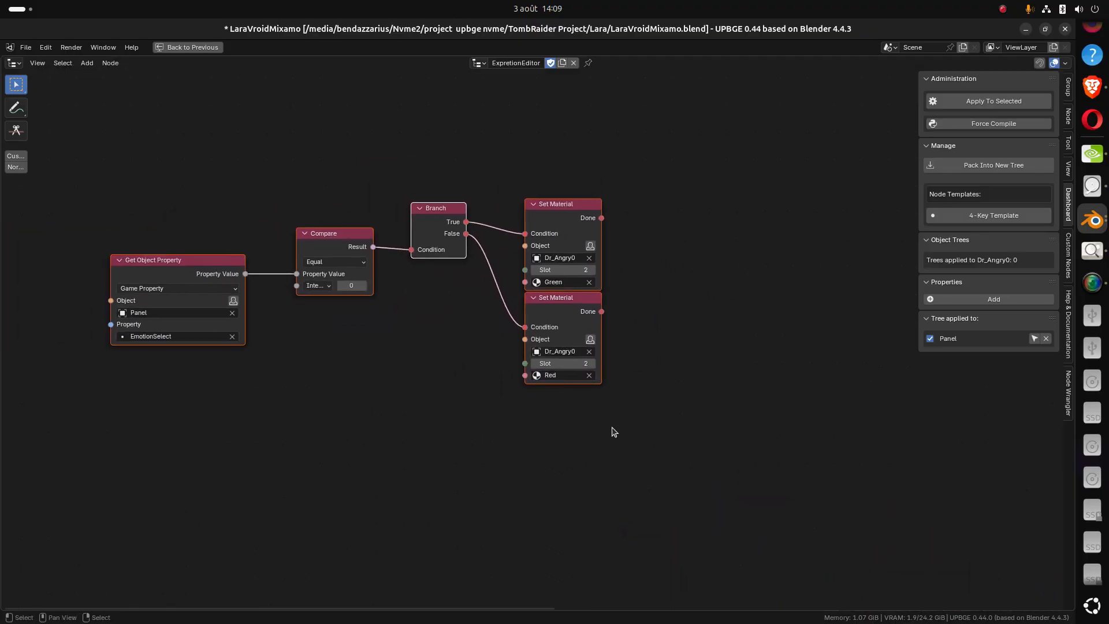
key(g)
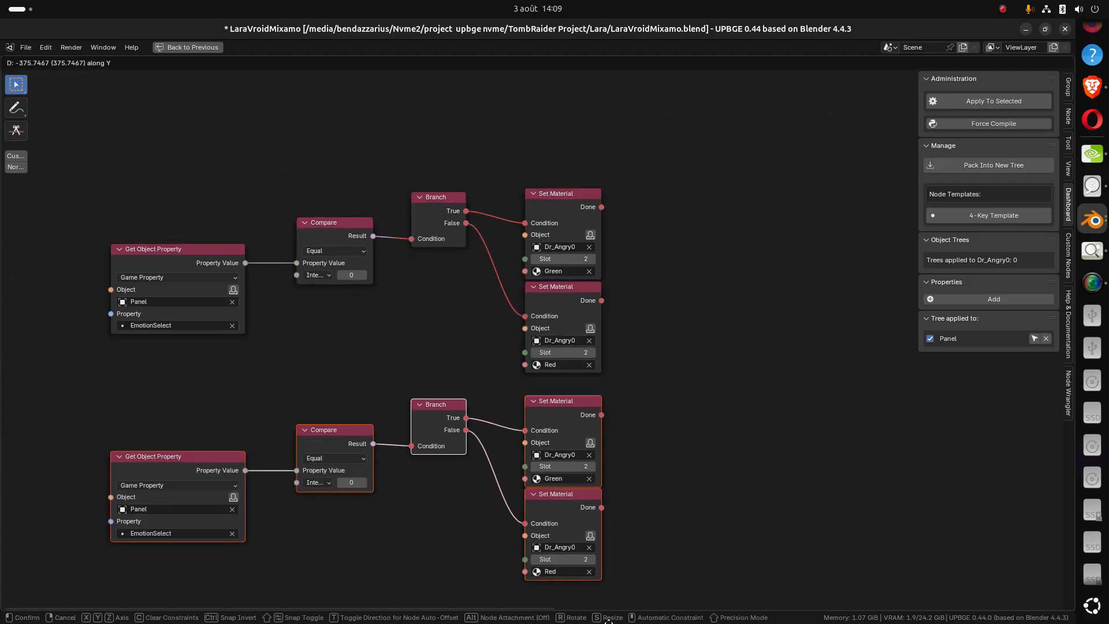
click(614, 563)
scroll(321, 462, up, 2)
middle_drag(222, 463, 267, 457)
click(381, 428)
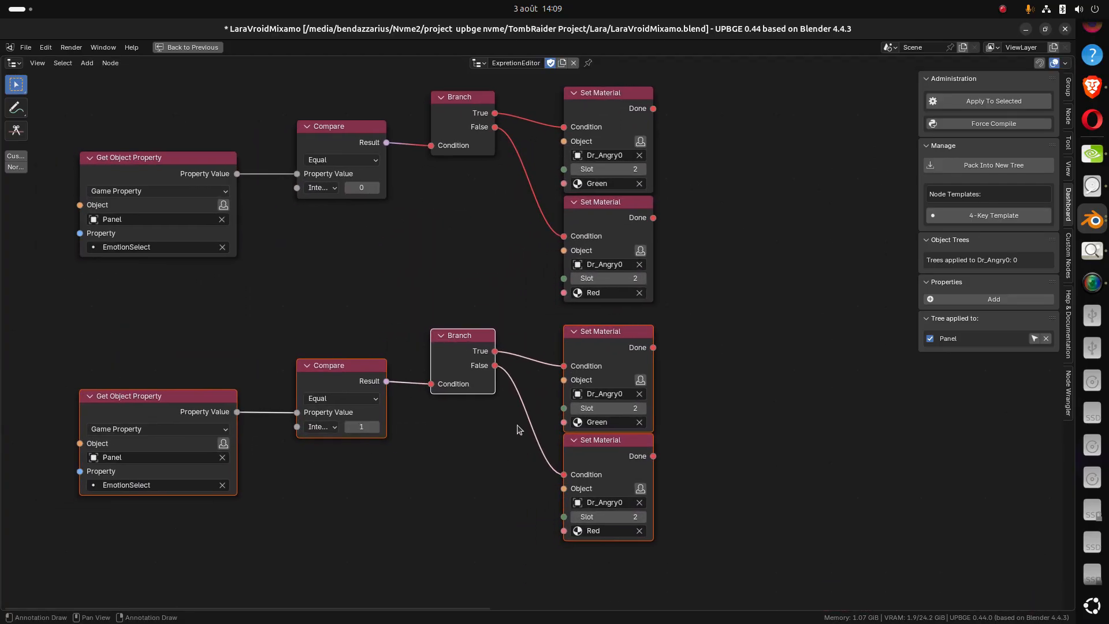
Set the object of the duplicated group's Green Set Material node to Dr_Fun1
scroll(519, 430, up, 1)
click(567, 381)
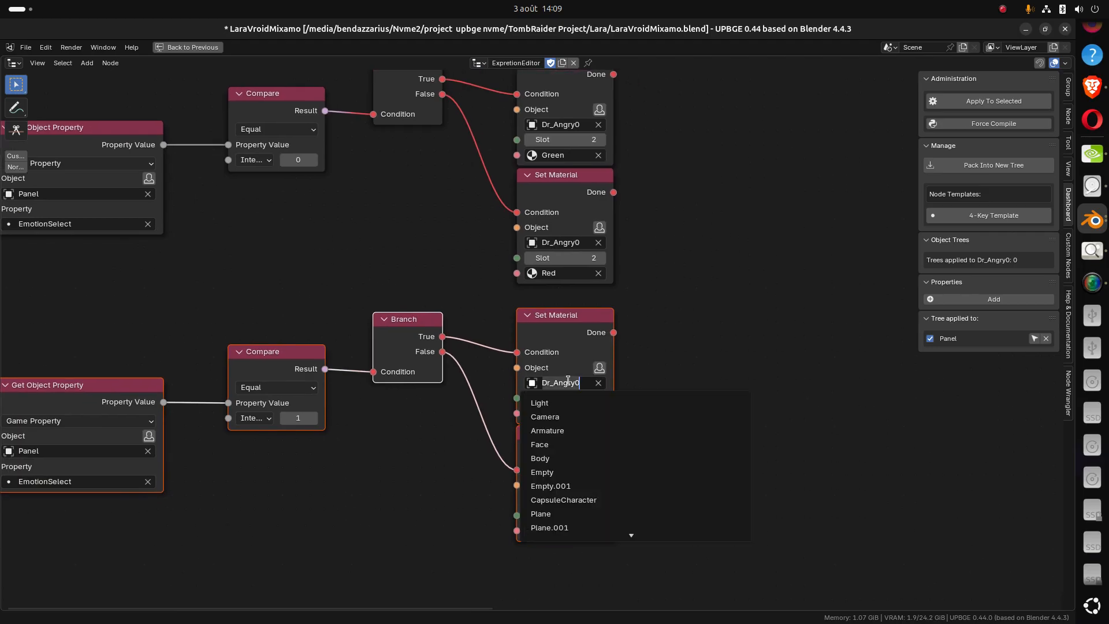
click(585, 382)
key(BackSpace)
key(BackSpace)
key(BackSpace)
key(BackSpace)
key(BackSpace)
key(BackSpace)
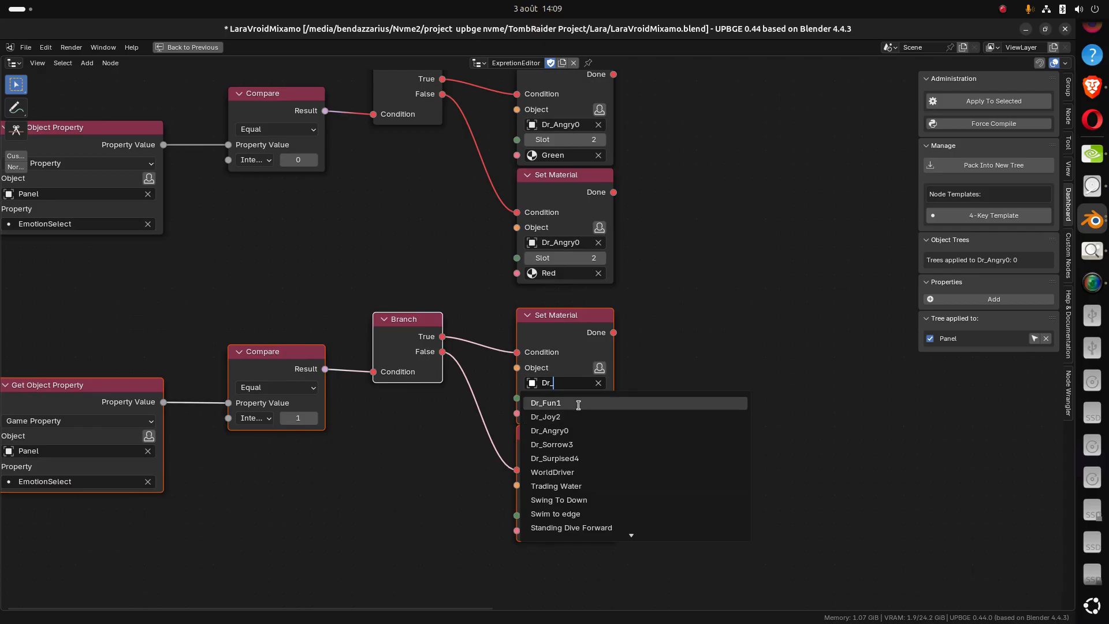
click(574, 402)
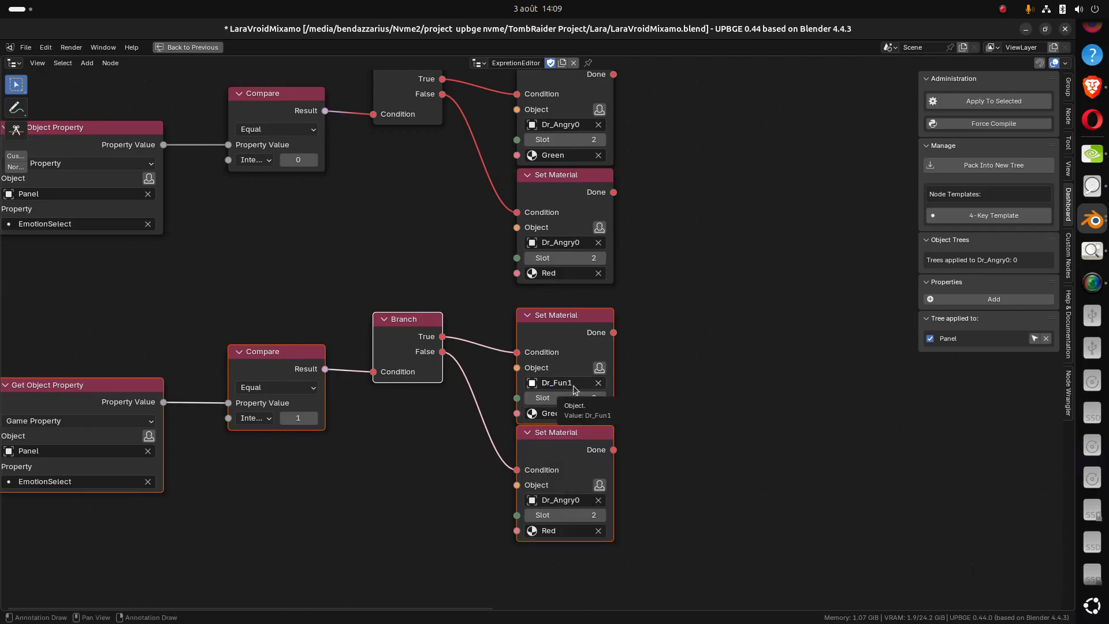
Copy the Dr_Fun1 object value from the Green Set Material node into the Red Set Material node of the same group
click(572, 383)
text(C)
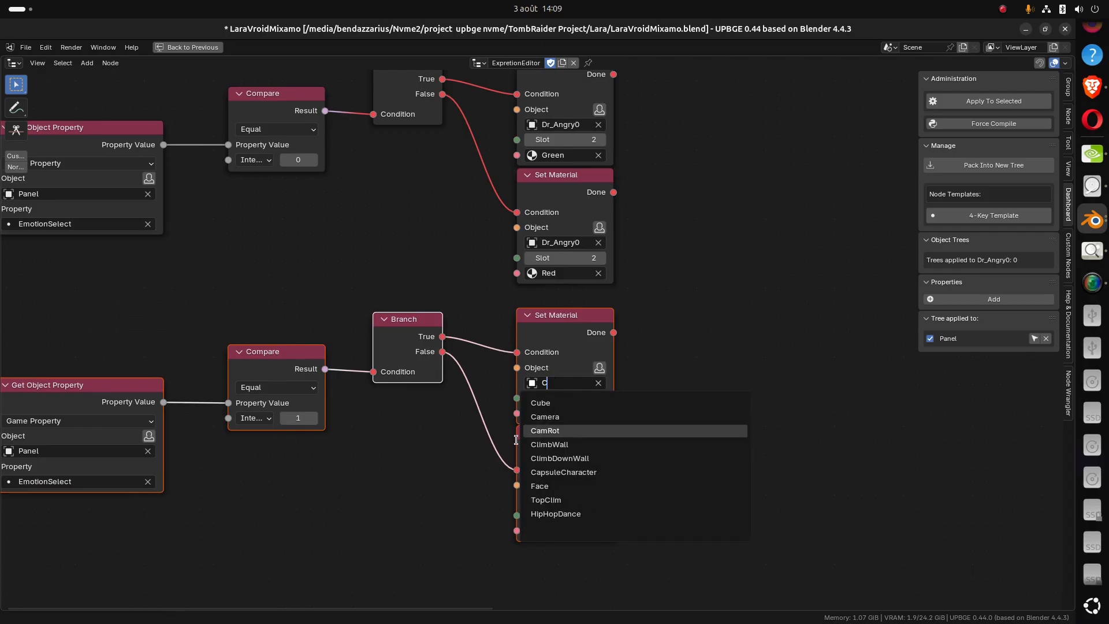
key(Escape)
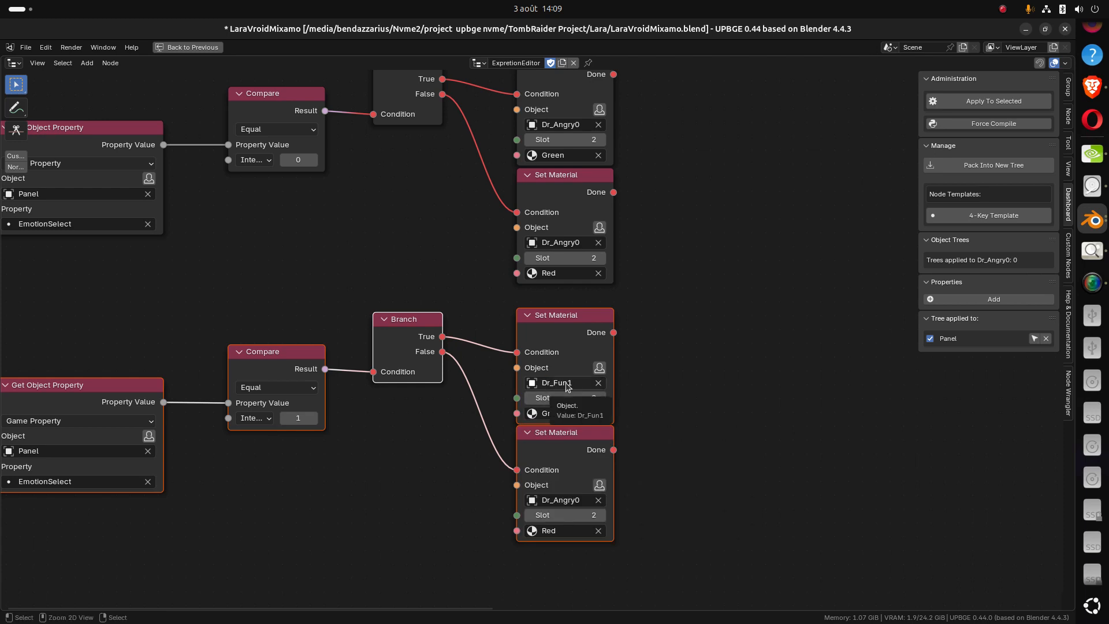
key(ctrl+c)
key(ctrl+v)
Duplicate the entire Dr_Fun1 material-switching group and place the copy straight below it
scroll(506, 522, down, 2)
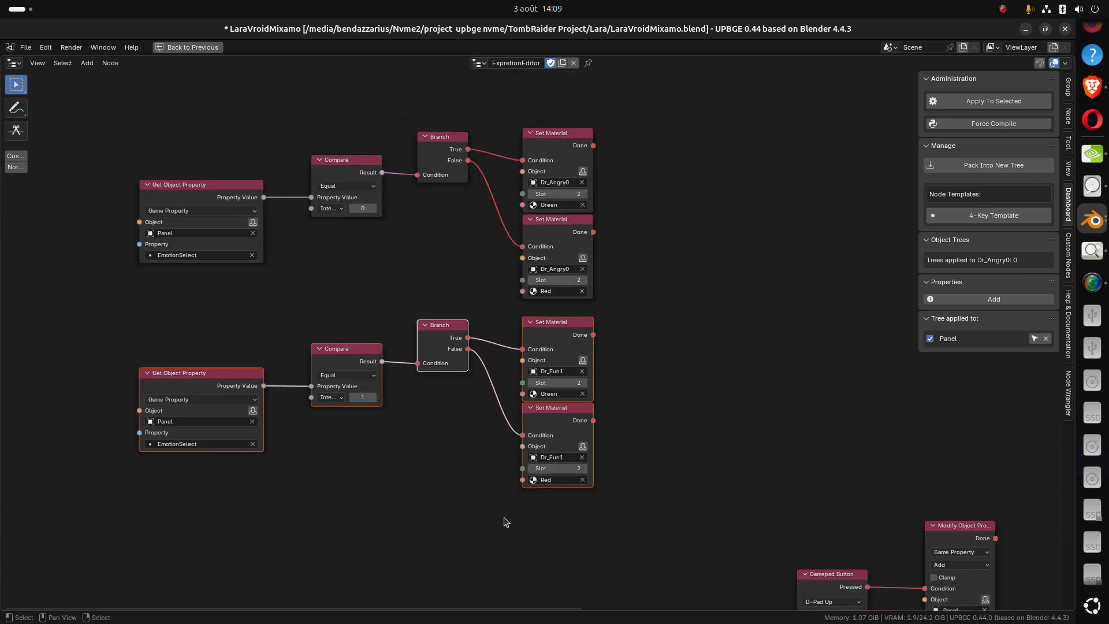
scroll(506, 522, down, 1)
drag(597, 520, 252, 343)
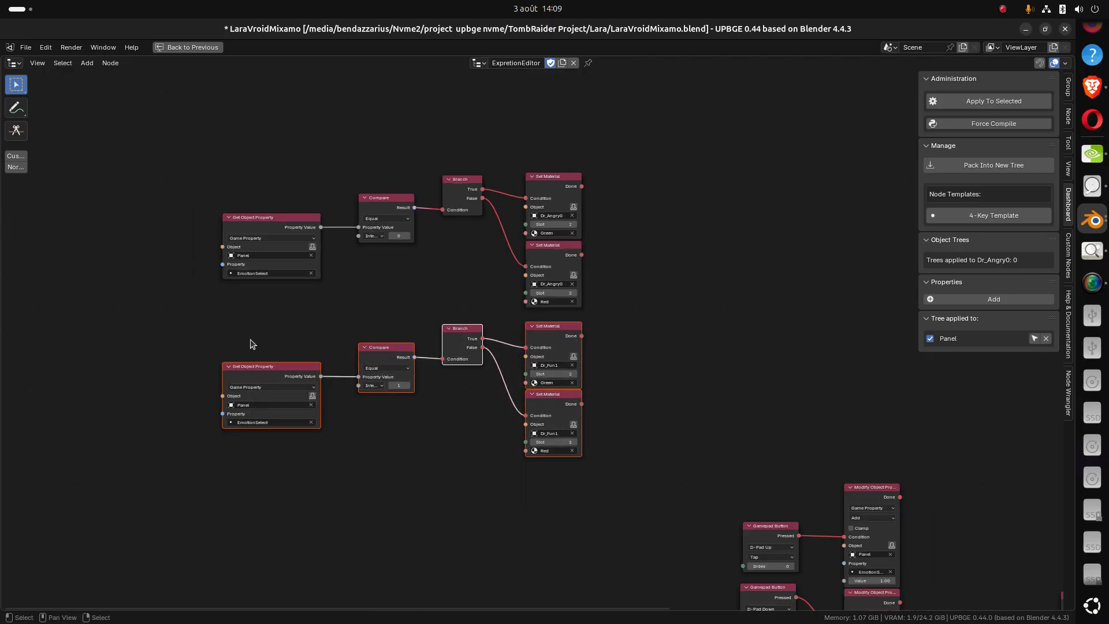
key(shift+d)
key(y)
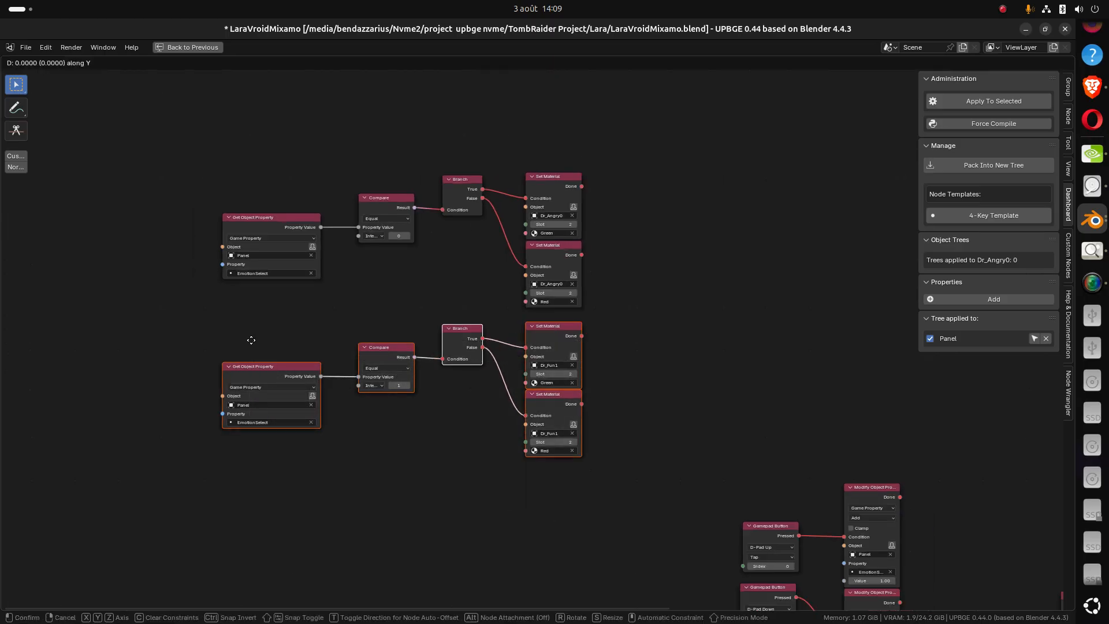
click(281, 483)
scroll(381, 452, up, 4)
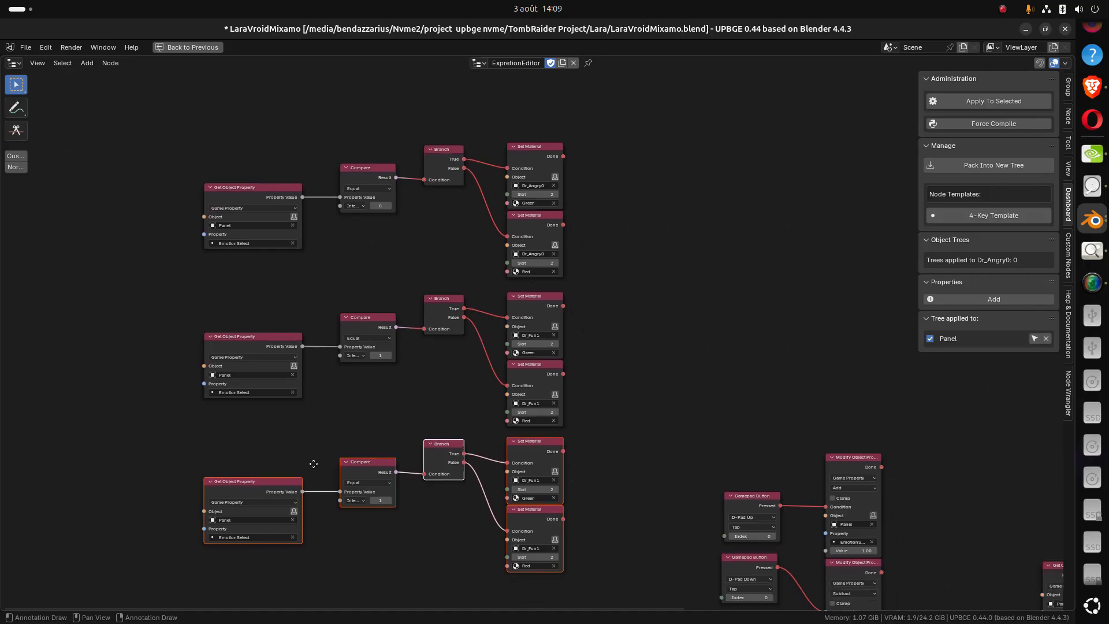
middle_drag(381, 452, 470, 394)
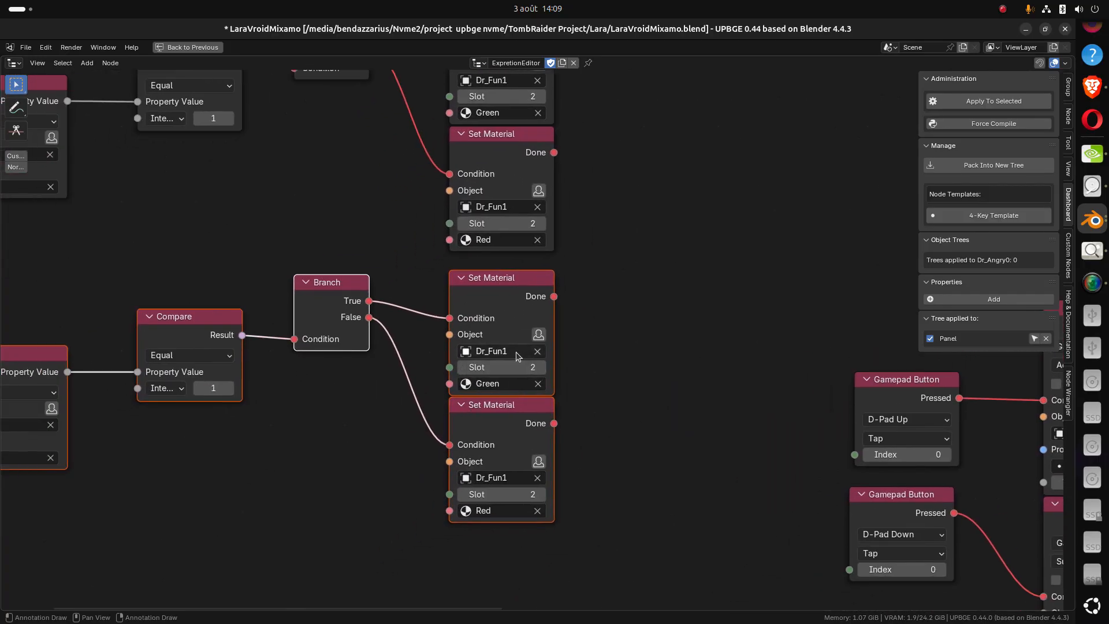
Set the object of both Set Material nodes in the lowest Branch chain to Dr_Joy2
click(515, 352)
key(BackSpace)
key(BackSpace)
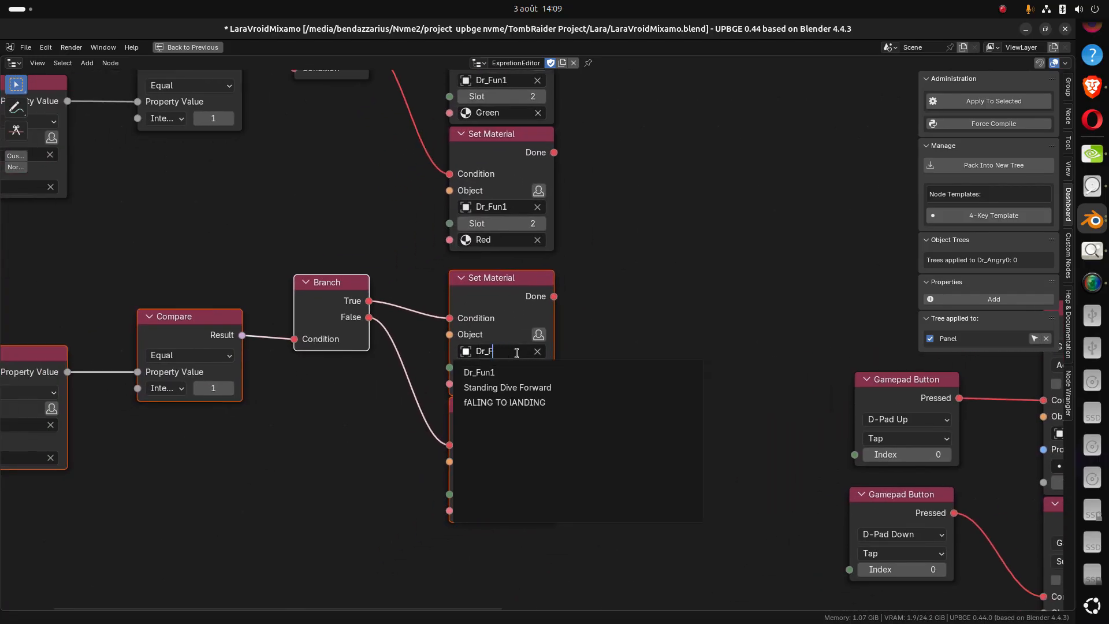
key(BackSpace)
click(479, 386)
scroll(526, 413, down, 1)
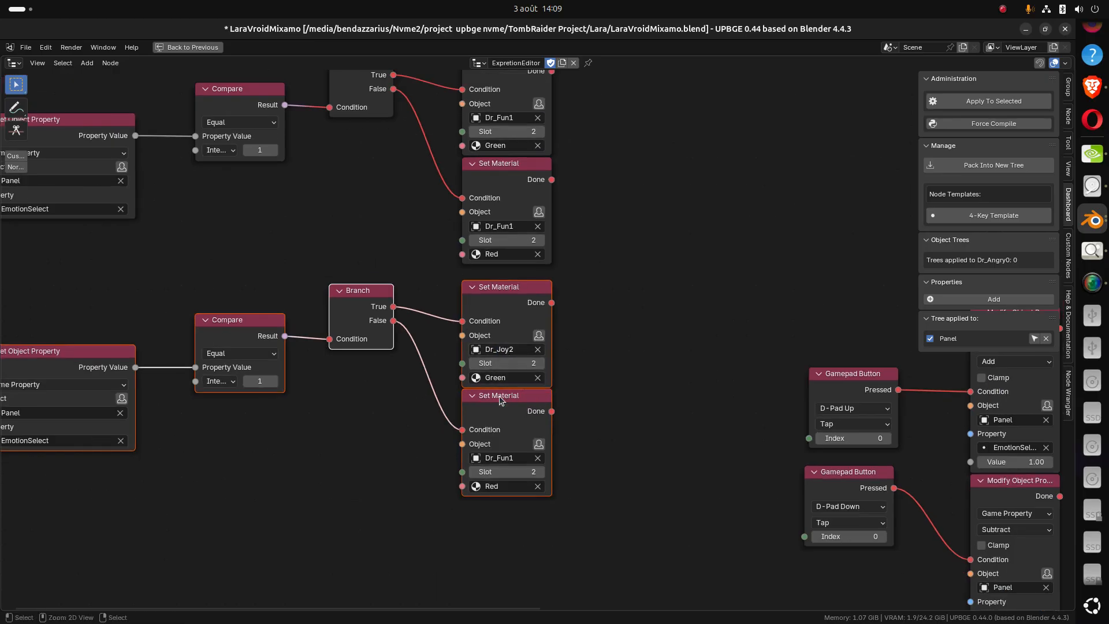
key(ctrl+v)
Duplicate the Dr_Joy2 chain, from Get Object Property through both Set Material nodes, and place the copy directly below it
middle_drag(465, 474, 515, 391)
scroll(525, 406, down, 3)
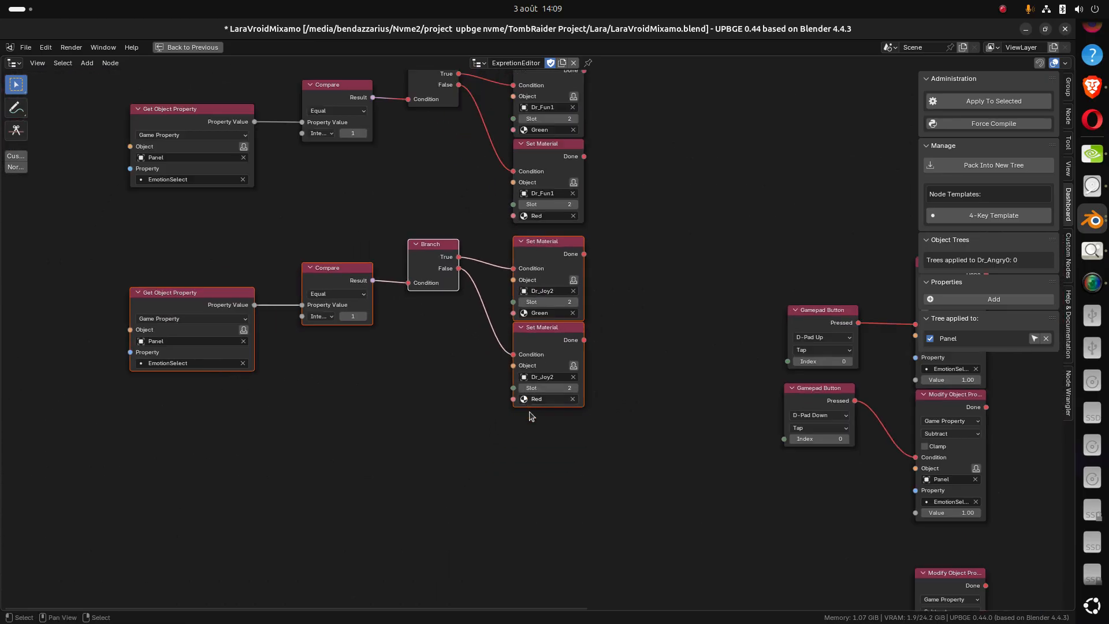
drag(569, 455, 153, 278)
key(g)
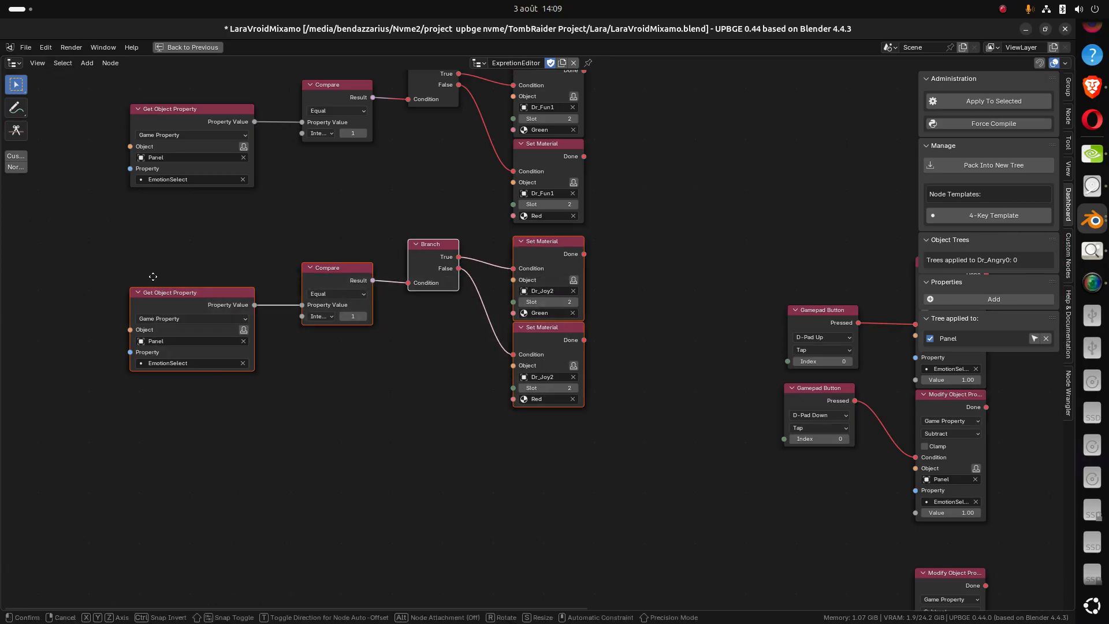
click(153, 483)
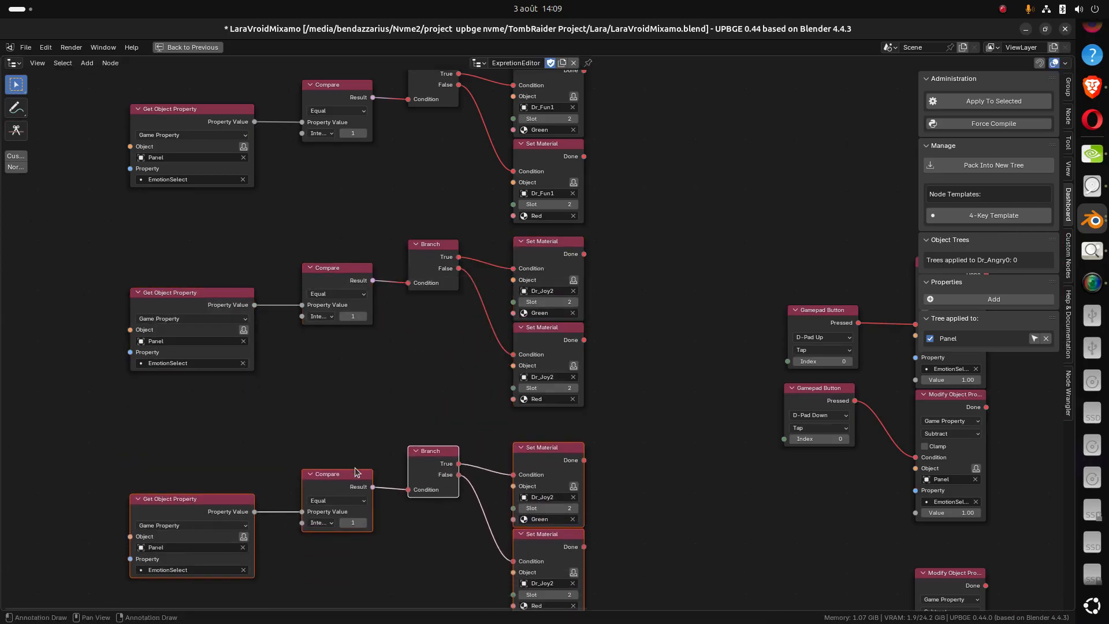
Set the object of both Set Material nodes in the new chain copy to Dr_Sorrow3
middle_drag(502, 590, 495, 440)
scroll(494, 475, up, 3)
scroll(497, 438, up, 1)
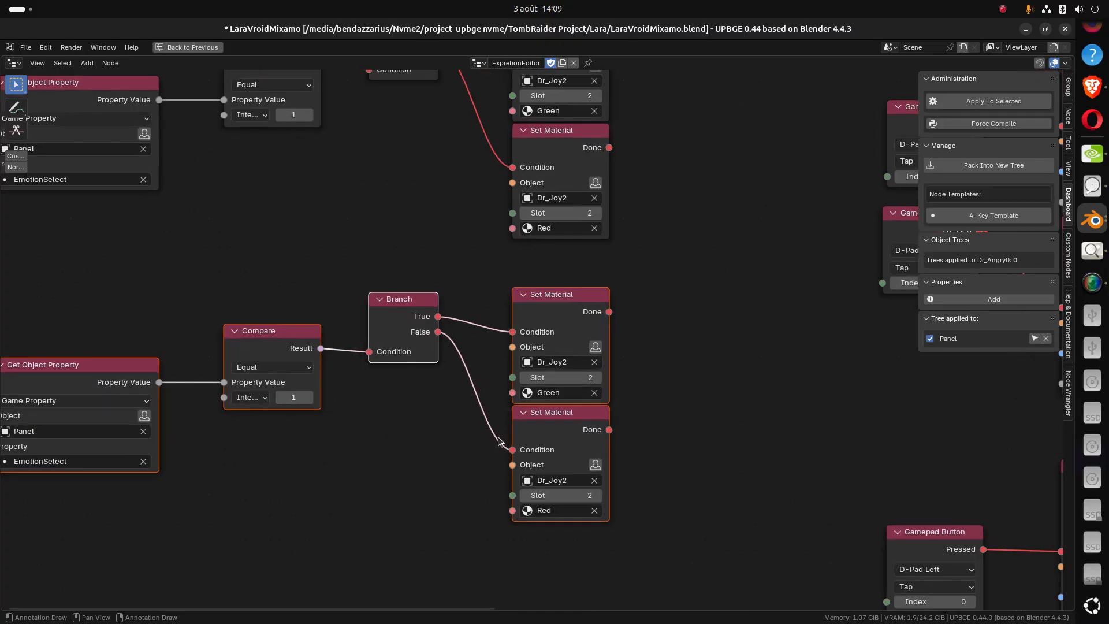
click(566, 362)
click(572, 361)
key(BackSpace)
key(BackSpace)
key(BackSpace)
key(BackSpace)
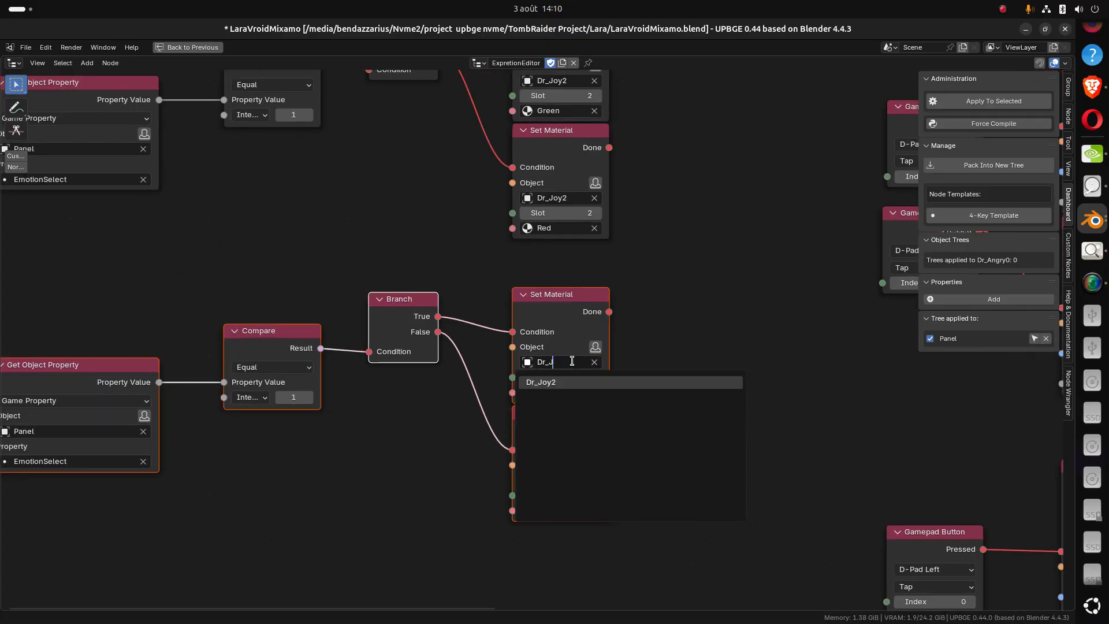
click(560, 423)
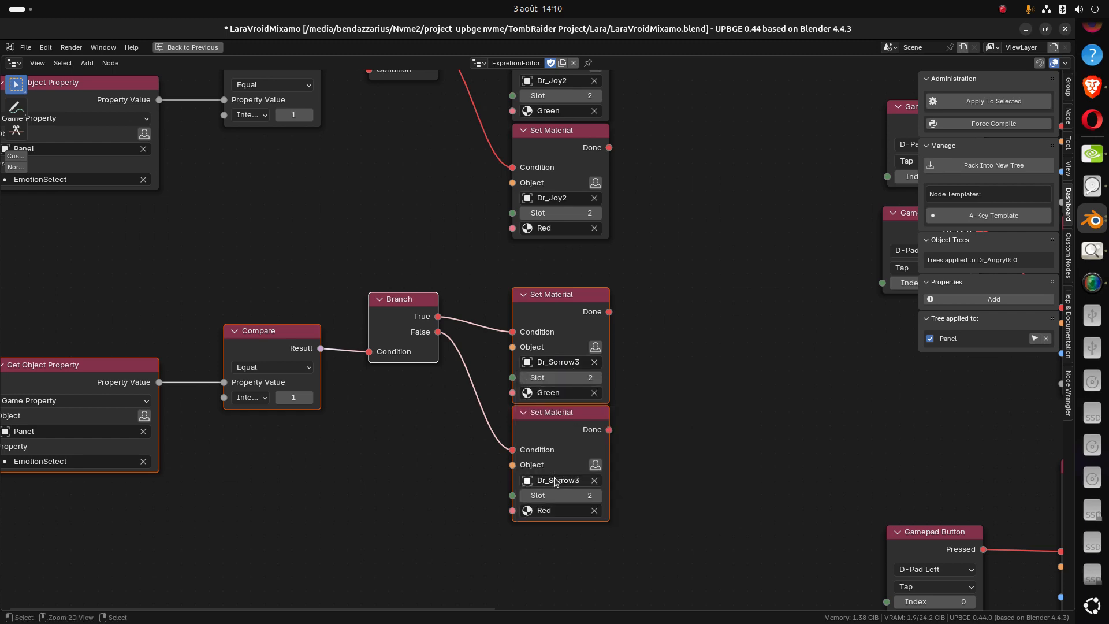
Duplicate the whole Dr_Sorrow3 node chain downward along the Y axis
scroll(554, 475, down, 3)
drag(589, 489, 224, 335)
key(shift+d)
key(y)
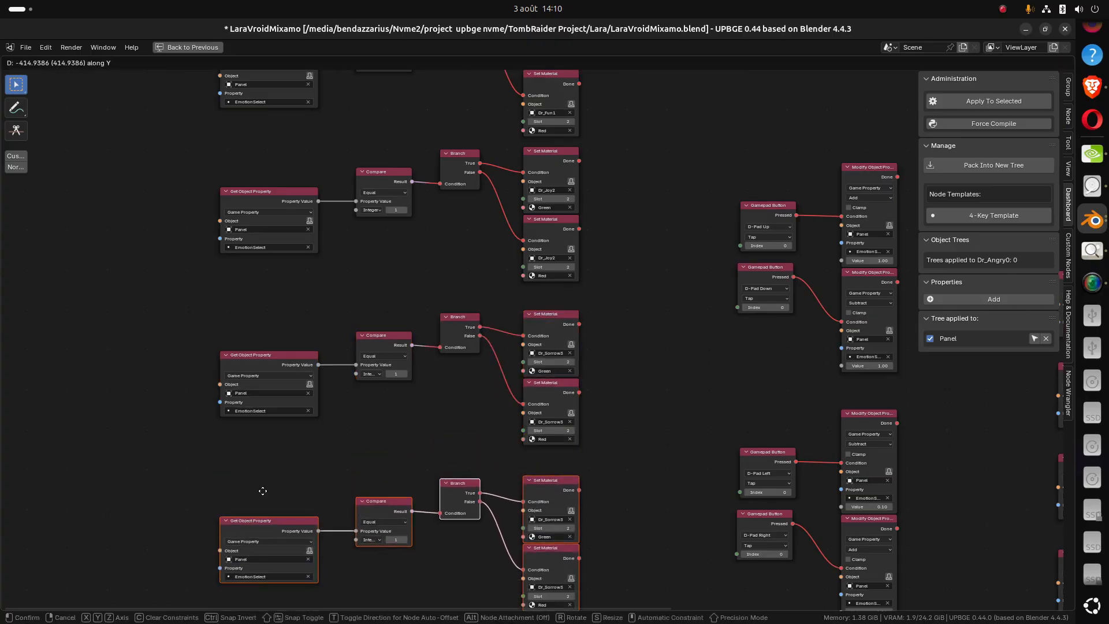
click(268, 491)
Set the object of both Set Material nodes in the lowest chain to Dr_Surpised4
middle_drag(433, 502, 359, 356)
scroll(432, 392, up, 3)
click(431, 390)
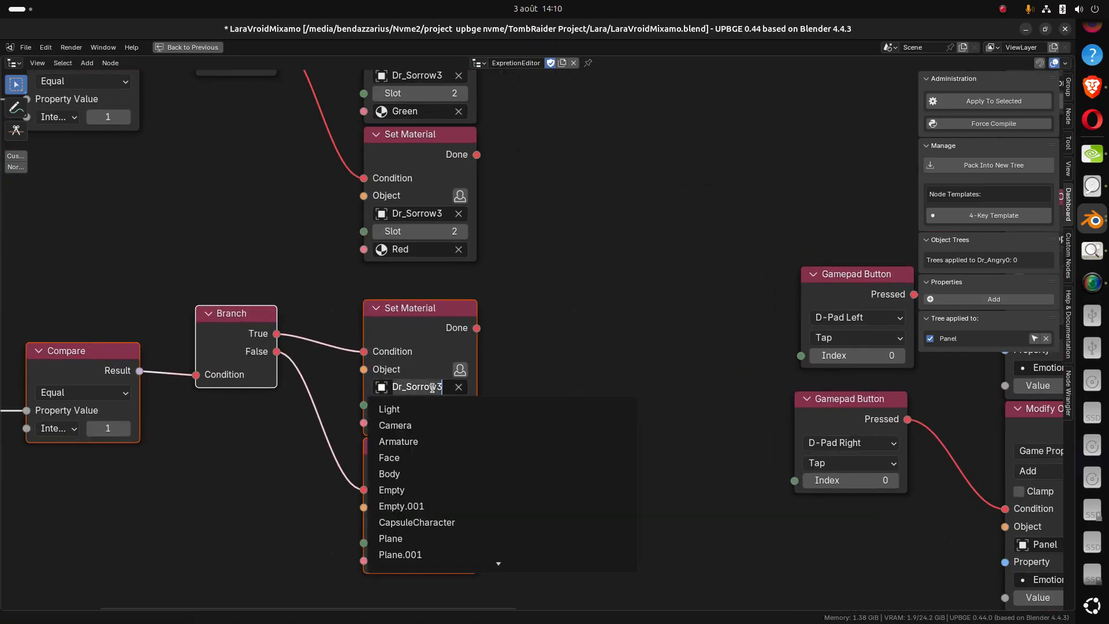
click(450, 390)
key(BackSpace)
key(BackSpace)
key(BackSpace)
key(BackSpace)
key(BackSpace)
key(BackSpace)
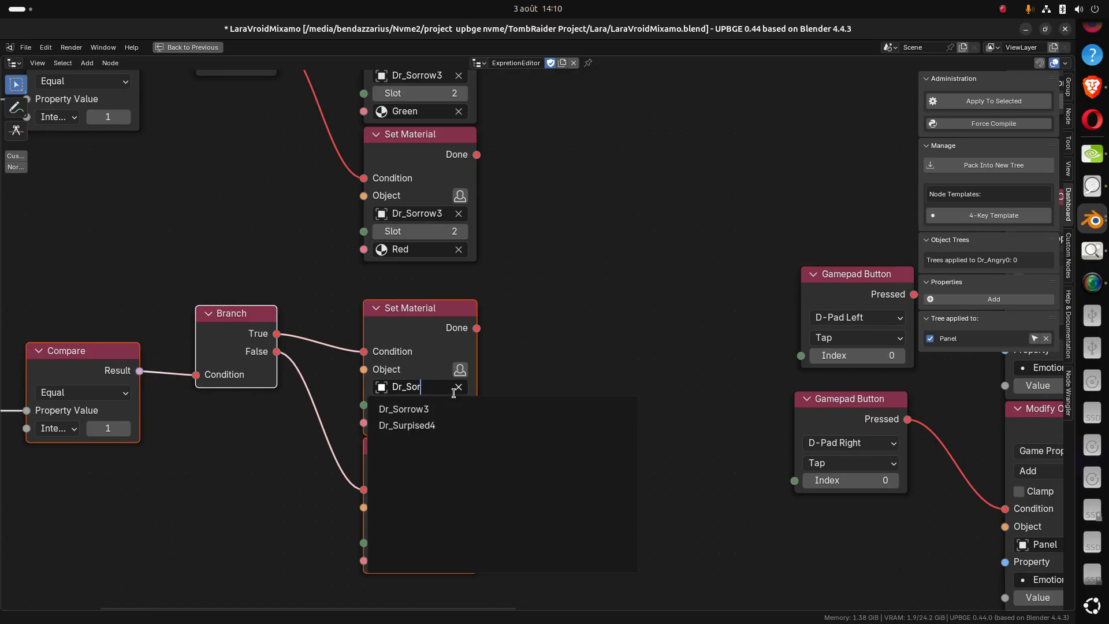
click(445, 425)
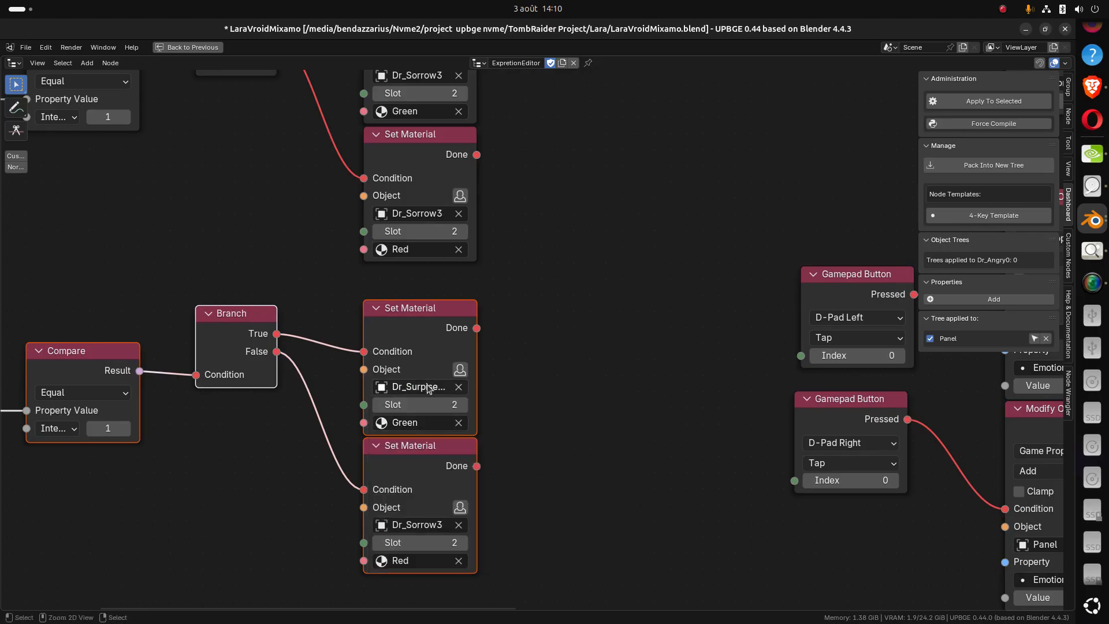
key(ctrl+c)
key(ctrl+v)
Set the Compare node's integer to 2 in the Dr_Joy2 chain
scroll(474, 484, down, 3)
middle_drag(480, 319, 487, 467)
scroll(379, 415, down, 2)
middle_drag(333, 273, 389, 418)
scroll(306, 309, down, 3)
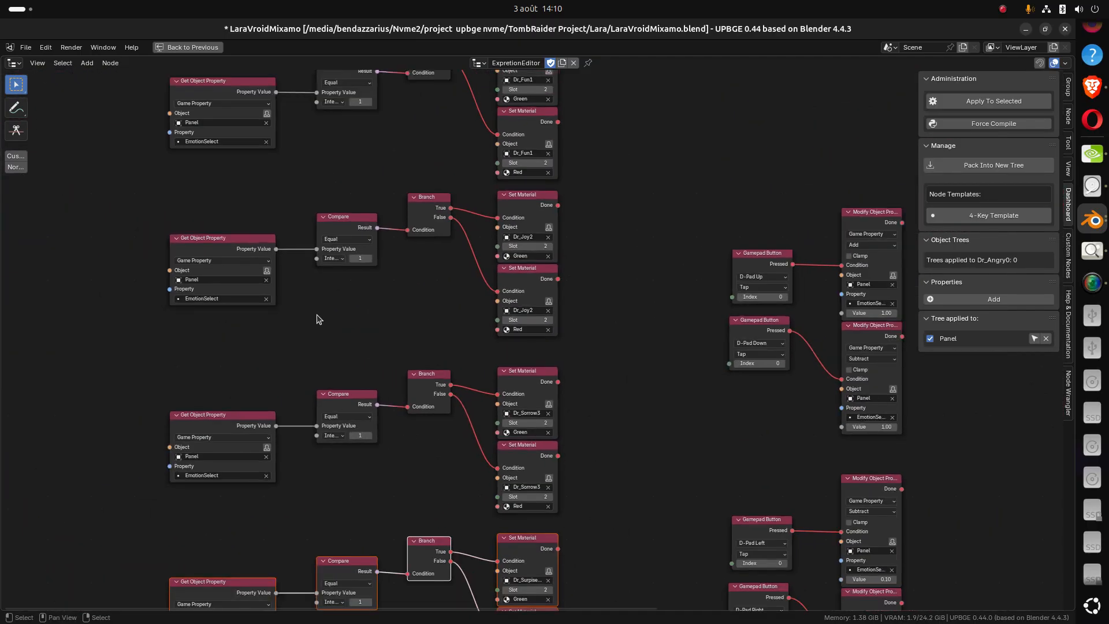
middle_drag(349, 266, 339, 414)
scroll(340, 410, up, 3)
scroll(340, 408, up, 1)
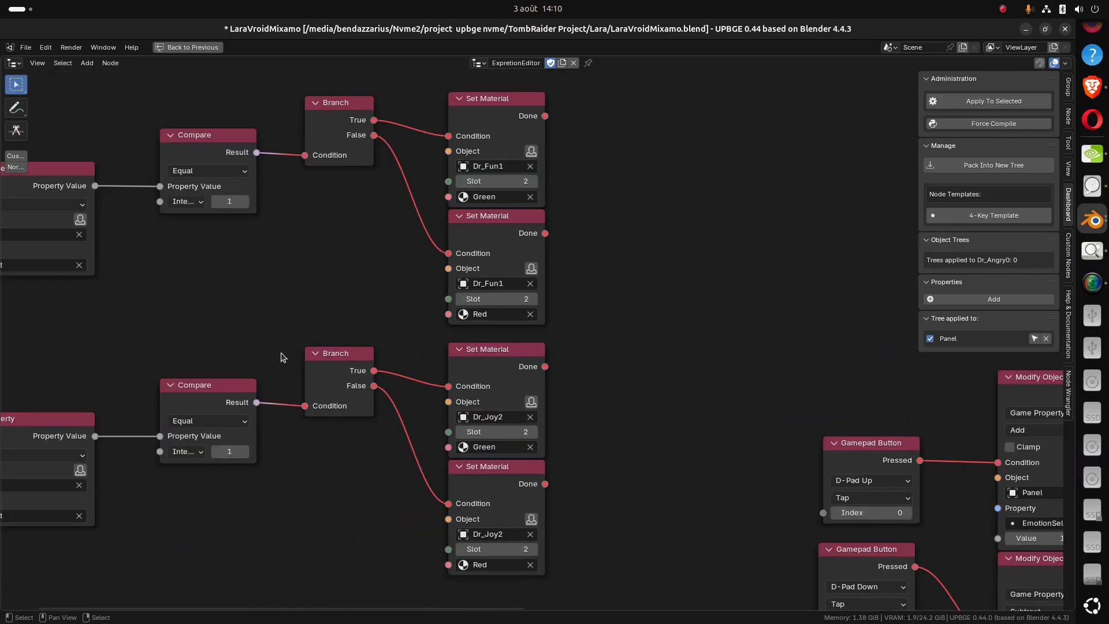
middle_drag(278, 326, 332, 276)
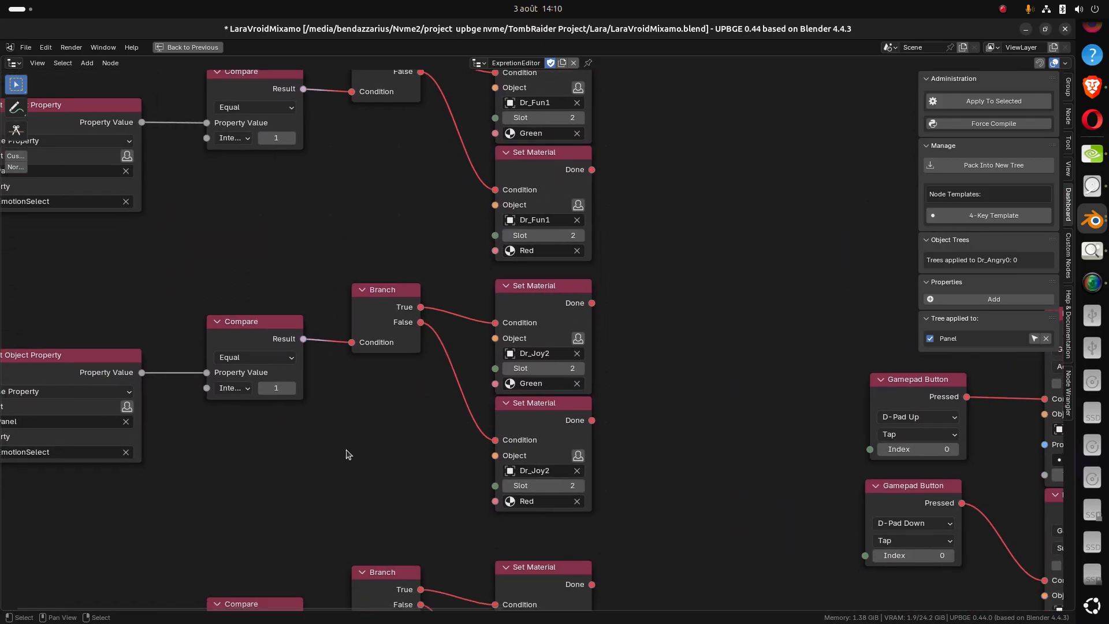
middle_drag(345, 448, 311, 118)
click(276, 330)
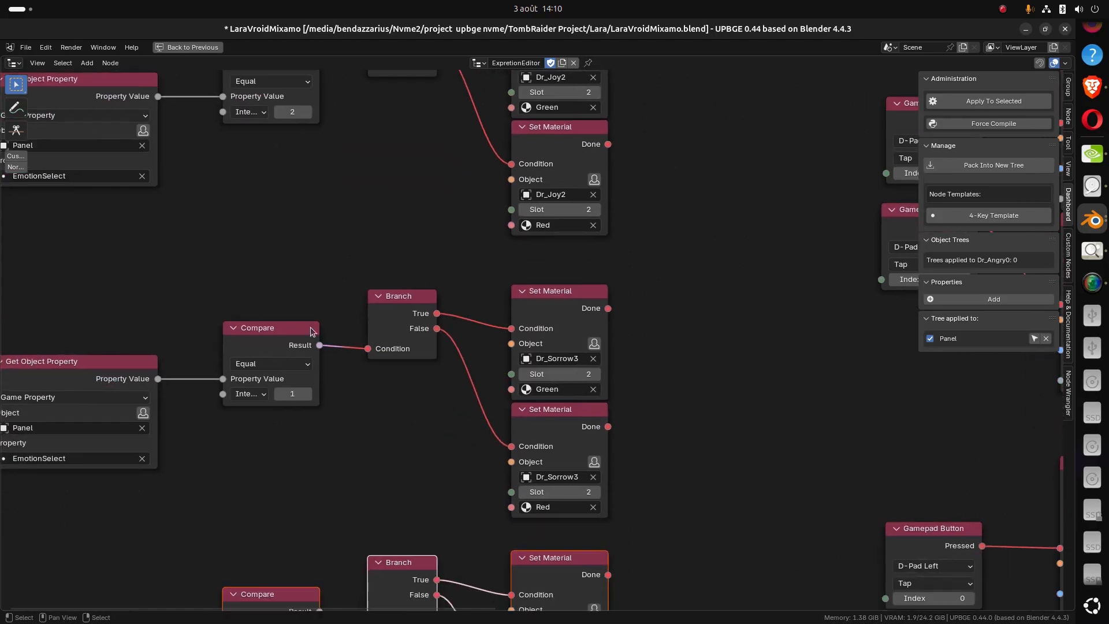
Set the Compare integer to 3 in the Dr_Sorrow3 chain and to 4 in the Dr_Surpised4 chain
click(307, 394)
click(307, 395)
middle_drag(332, 490, 352, 300)
click(328, 470)
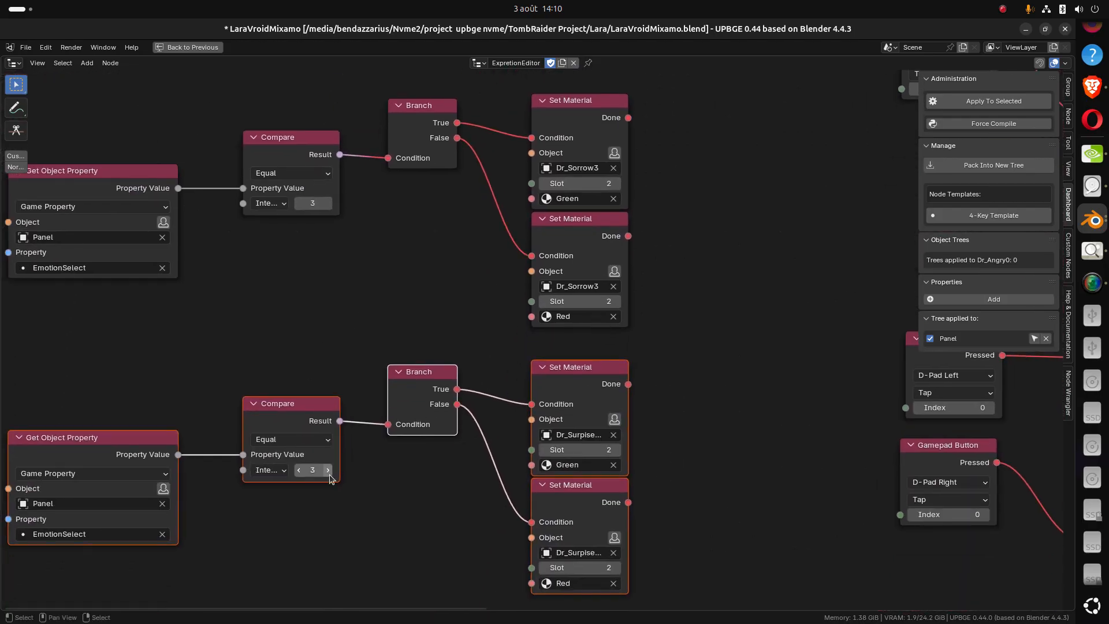
click(329, 475)
Review the Compare chains up to the Dr_Angry0 one and save the blend file
scroll(369, 511, down, 7)
middle_drag(439, 198, 380, 517)
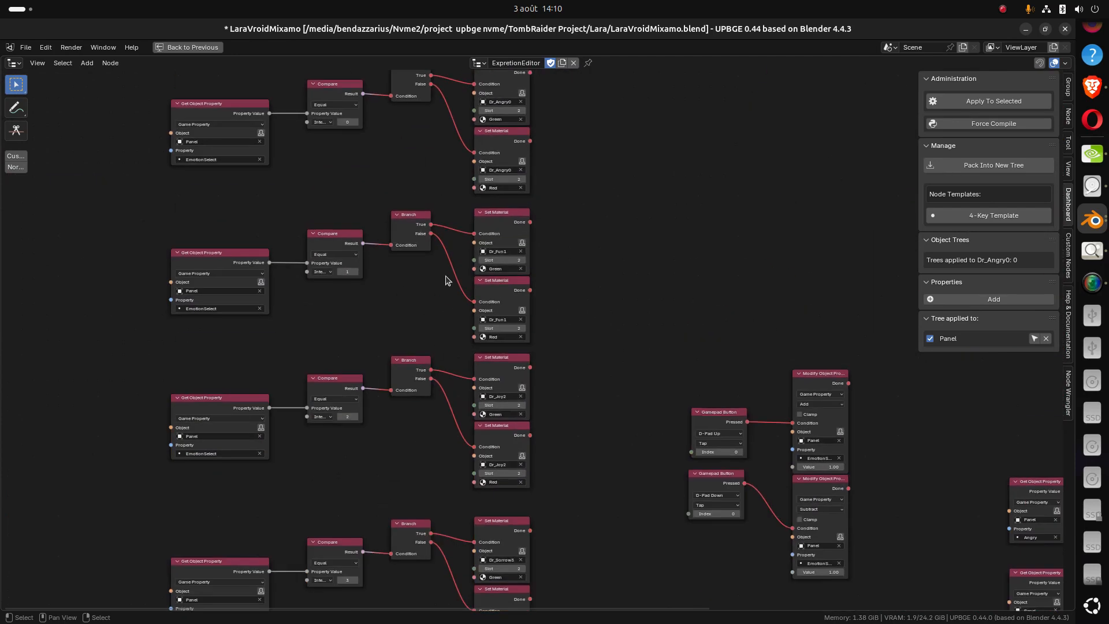
middle_drag(445, 280, 427, 495)
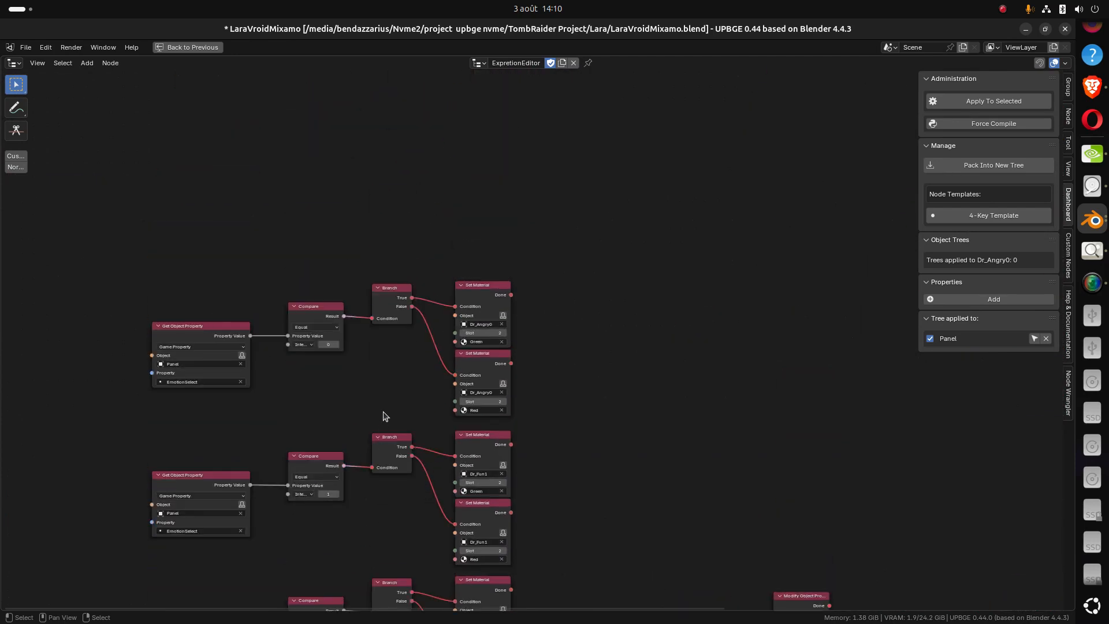
middle_drag(390, 497, 457, 362)
key(ctrl+s)
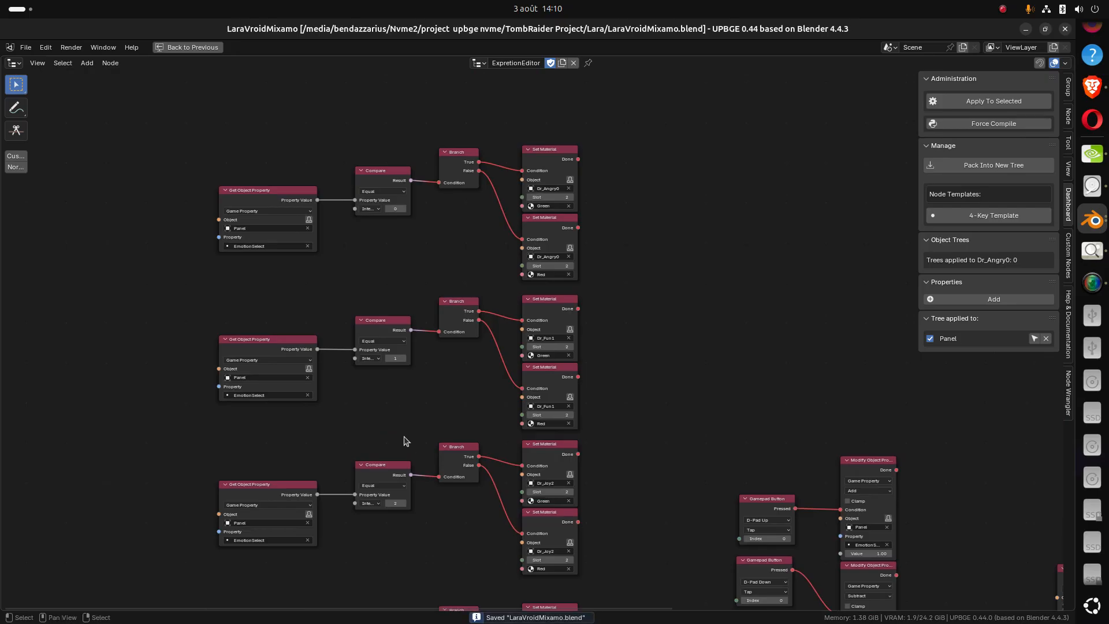
Examine the D-Pad Gamepad Button nodes and the Modify Object Property nodes they trigger
scroll(428, 442, down, 2)
middle_drag(626, 503, 439, 371)
scroll(435, 385, up, 1)
middle_drag(556, 447, 412, 197)
scroll(435, 385, up, 6)
scroll(427, 310, down, 6)
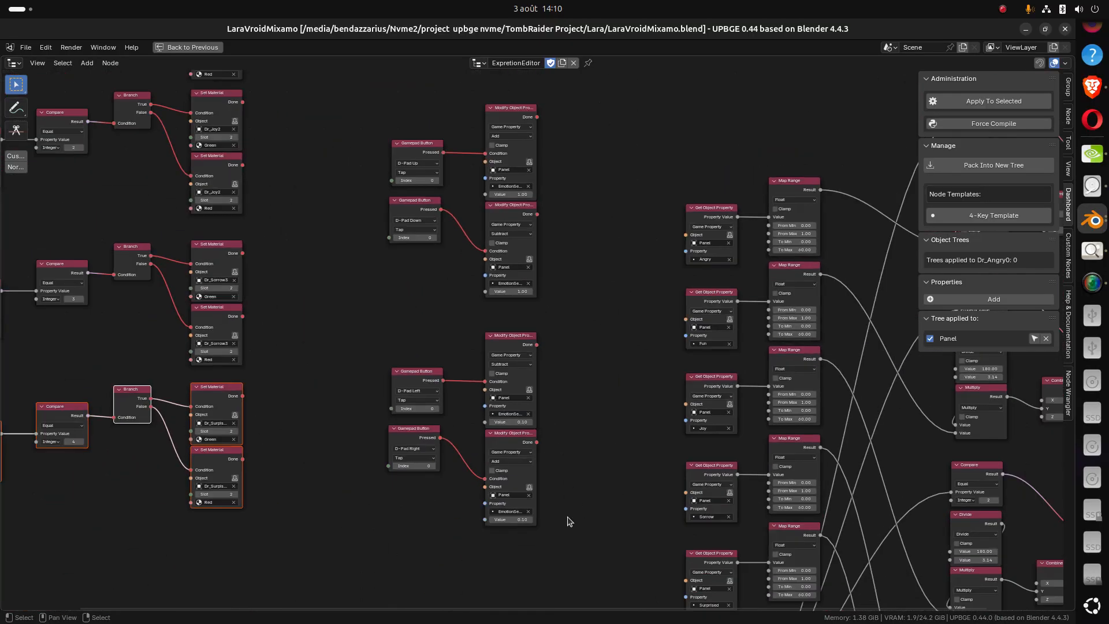
drag(567, 518, 414, 121)
middle_drag(450, 252, 458, 333)
scroll(458, 334, up, 1)
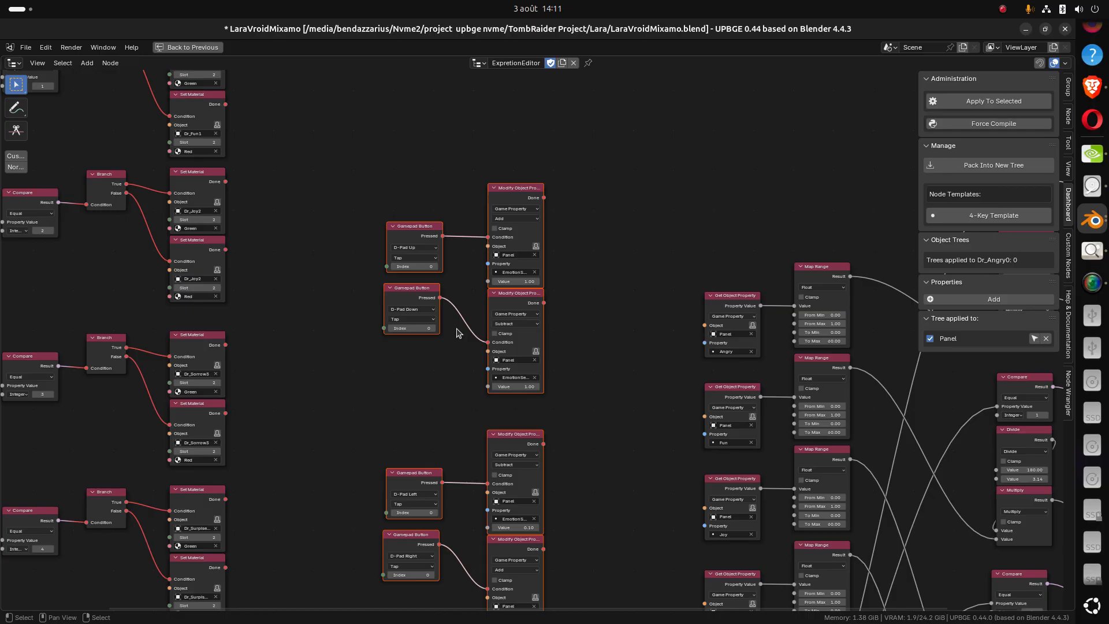
scroll(450, 358, up, 2)
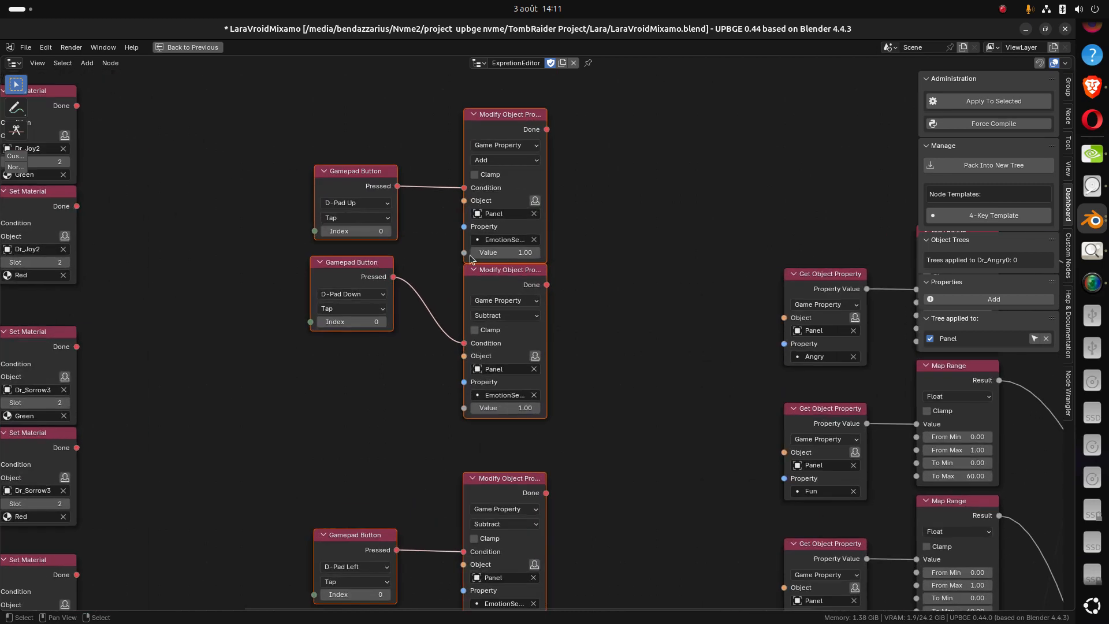
middle_drag(448, 255, 443, 303)
scroll(443, 303, up, 2)
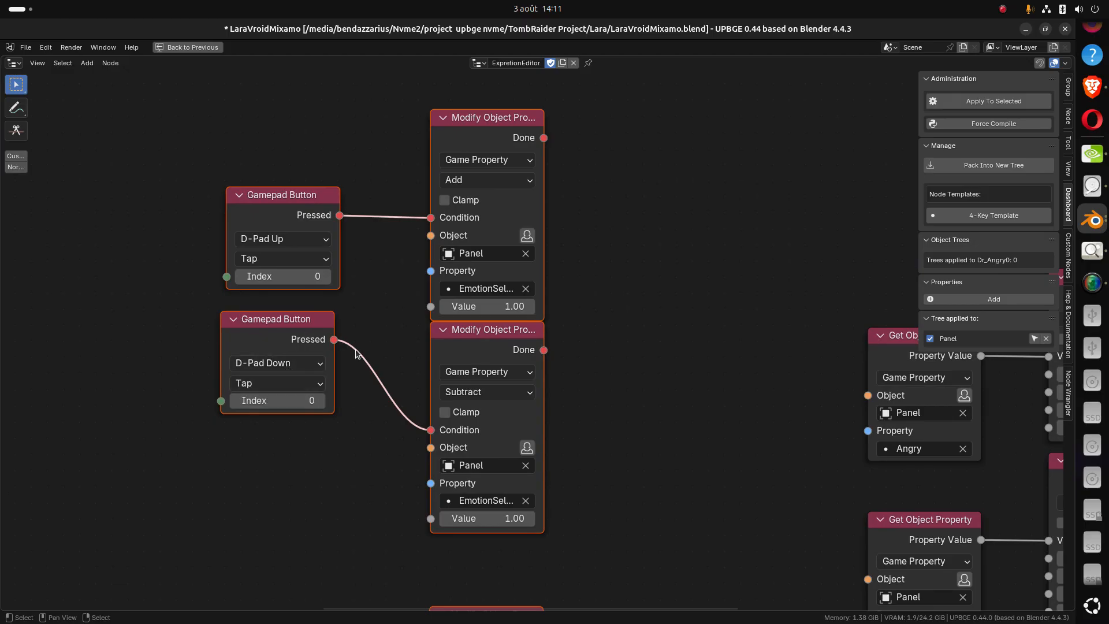
mouse_move(350, 350)
middle_down()
mouse_move(342, 346)
mouse_move(351, 368)
mouse_move(368, 360)
middle_up()
scroll(340, 342, down, 1)
scroll(350, 369, up, 3)
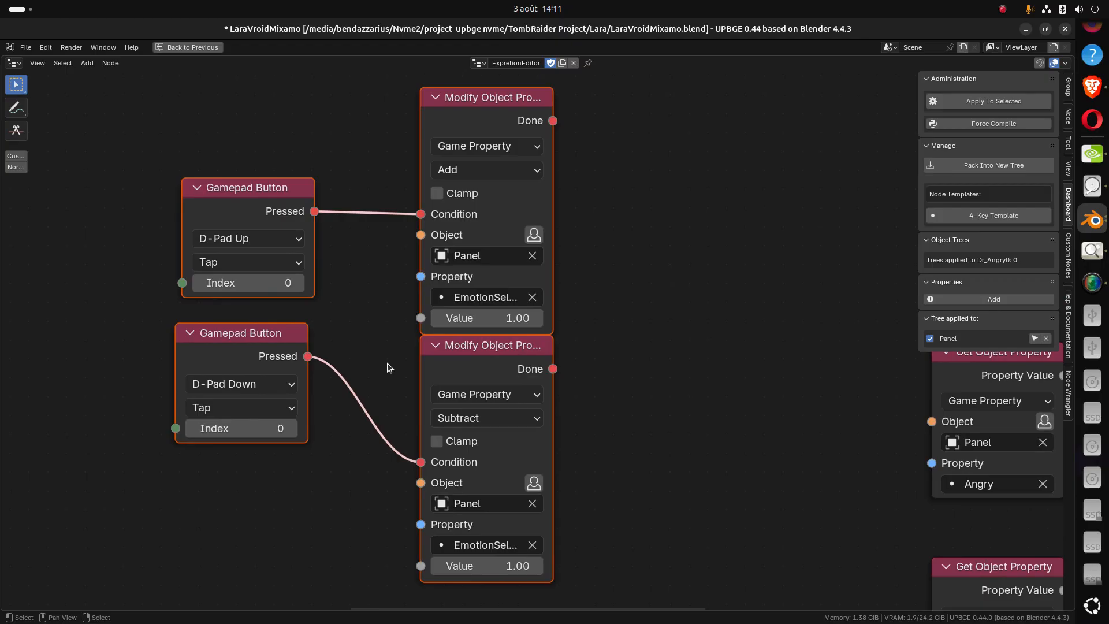
scroll(389, 368, down, 1)
middle_drag(398, 356, 406, 402)
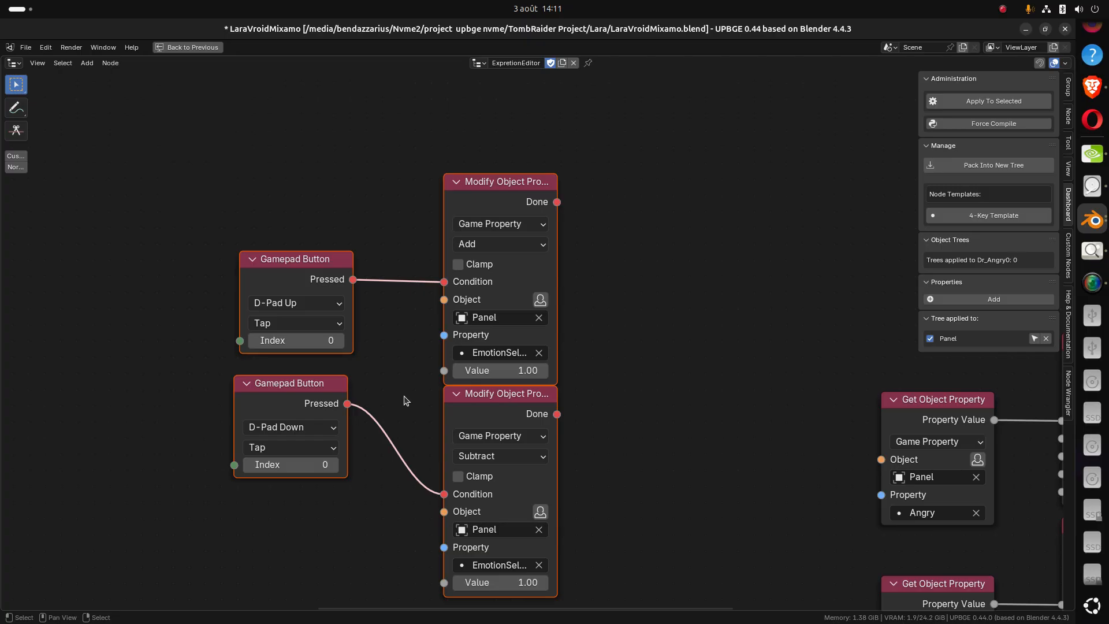
scroll(588, 238, down, 6)
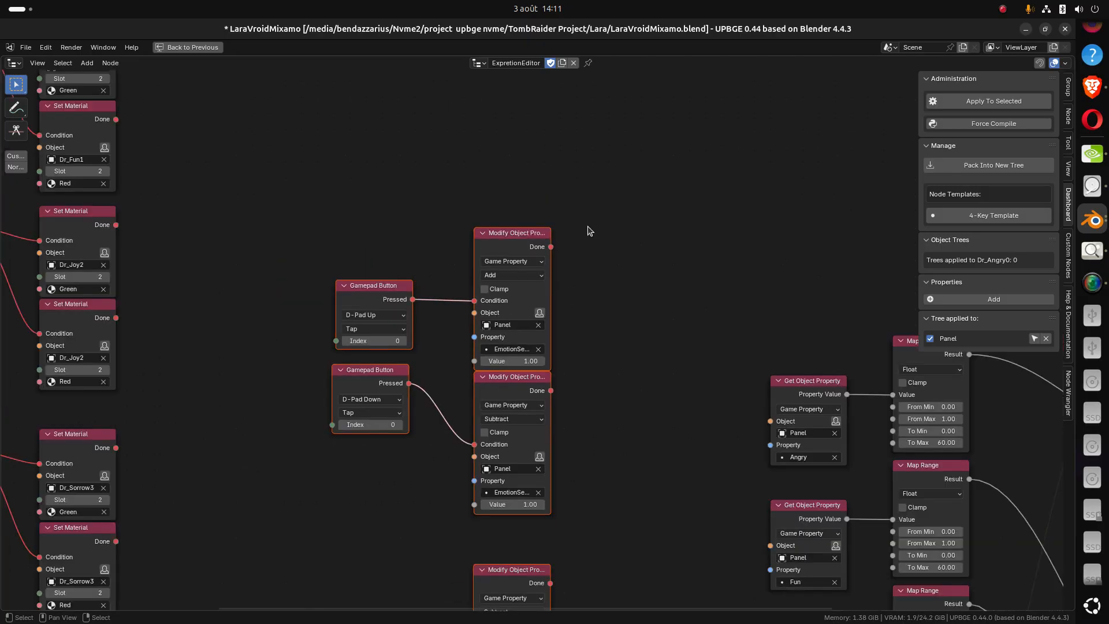
scroll(585, 174, down, 2)
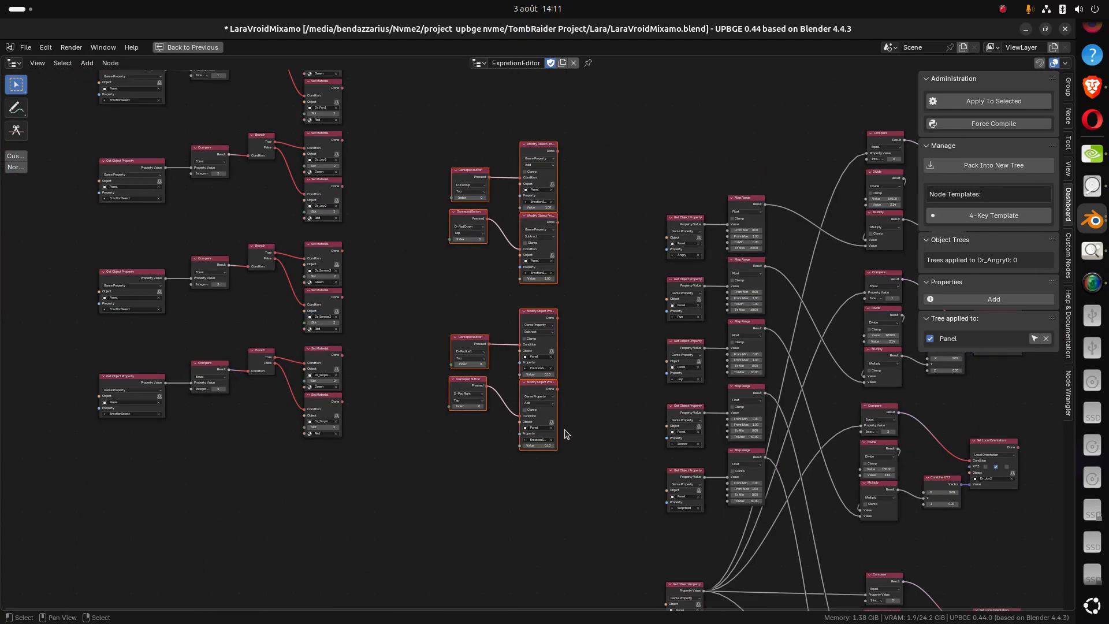
Move the four Gamepad Button nodes and their Modify Object Property nodes up along Y, above the level of the Dr_Angry0 chain
drag(565, 444, 473, 119)
middle_drag(603, 114, 549, 307)
scroll(549, 308, up, 1)
key(g)
key(y)
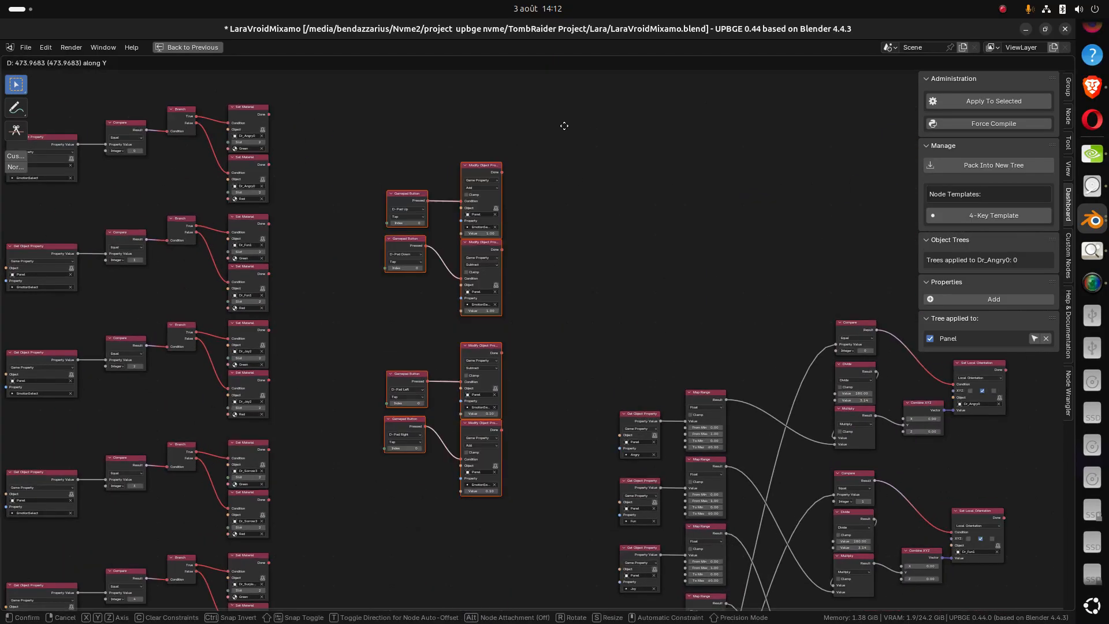
click(527, 2)
click(263, 428)
click(456, 460)
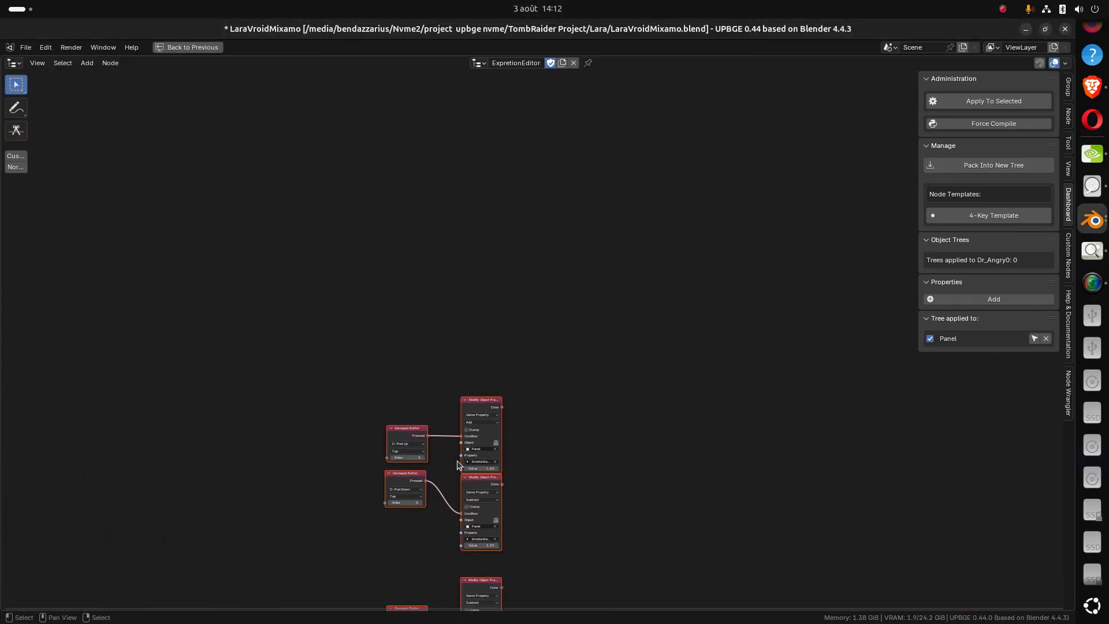
middle_drag(467, 414, 560, 504)
middle_drag(599, 316, 461, 528)
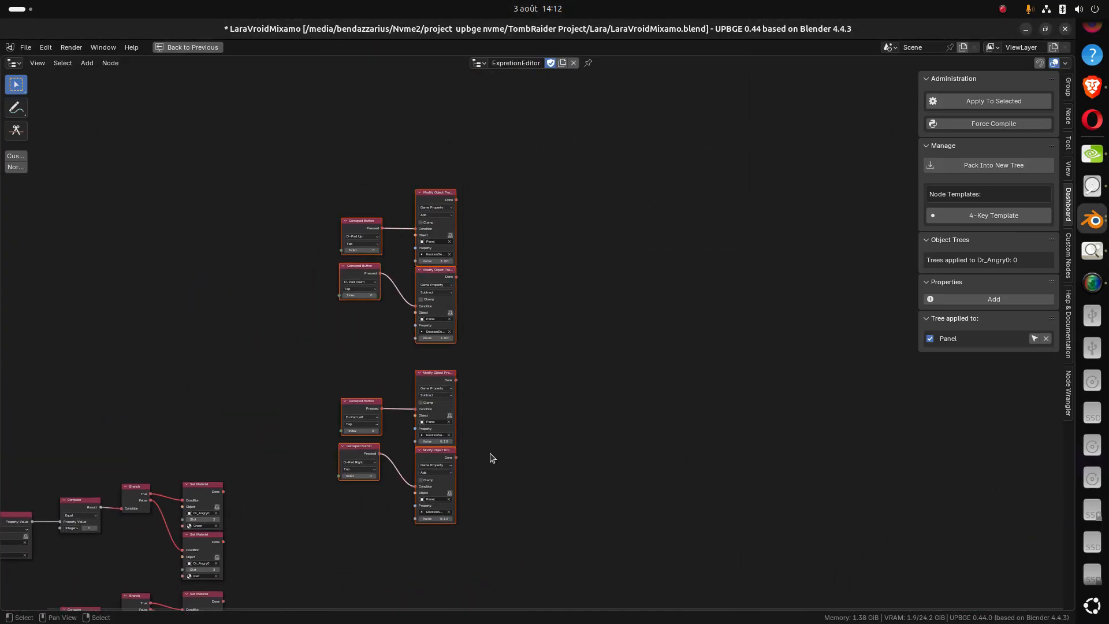
key(g)
click(513, 329)
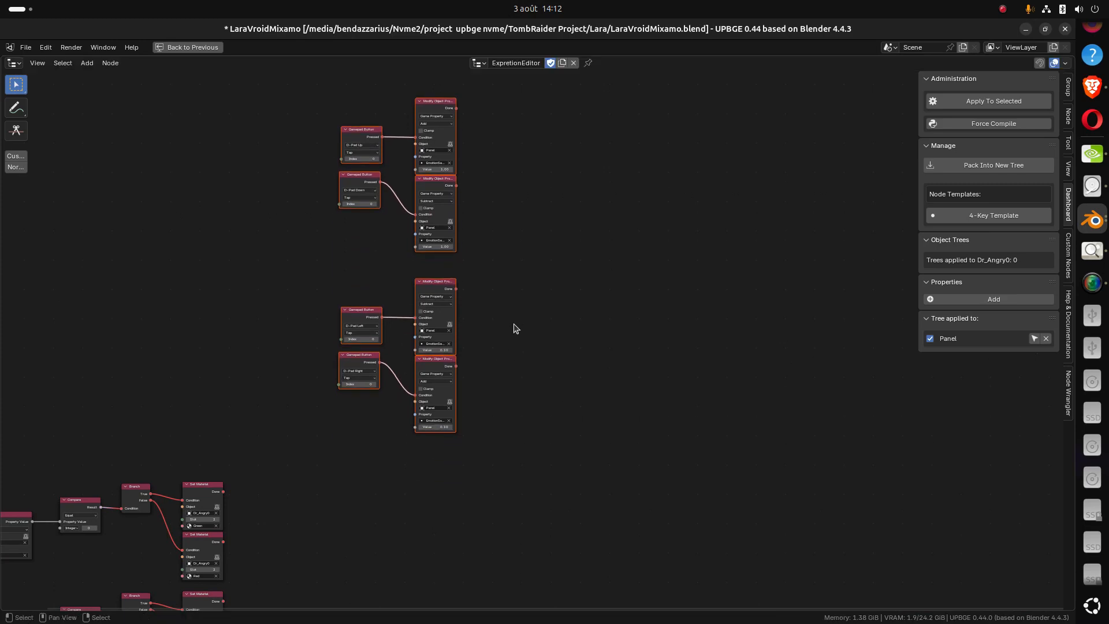
middle_drag(514, 329, 482, 311)
scroll(482, 313, up, 2)
middle_drag(469, 317, 455, 358)
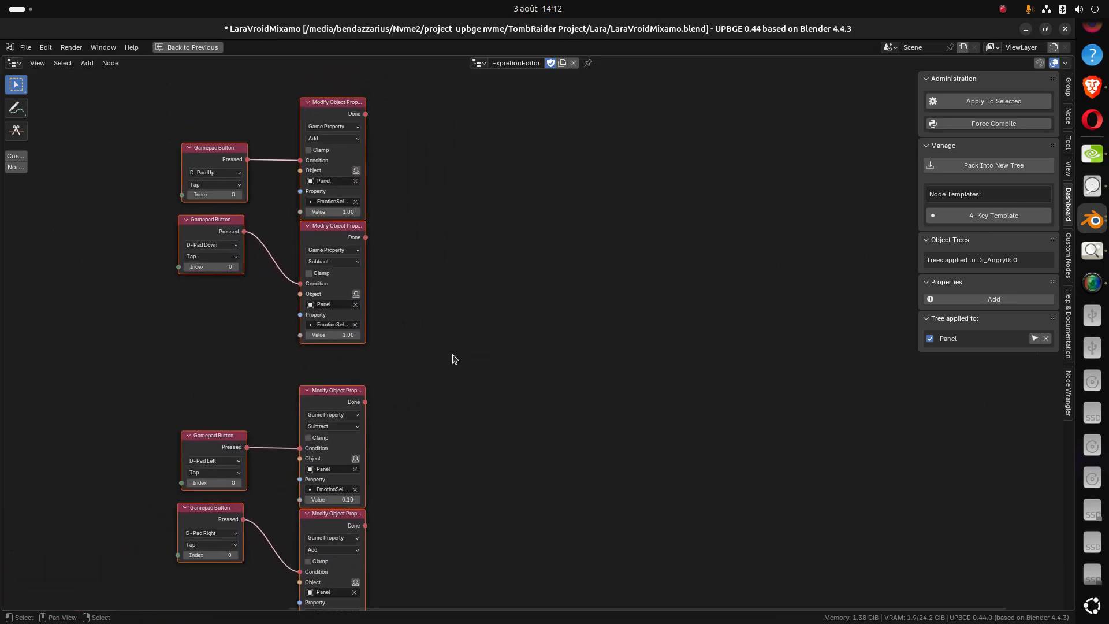
scroll(439, 300, up, 2)
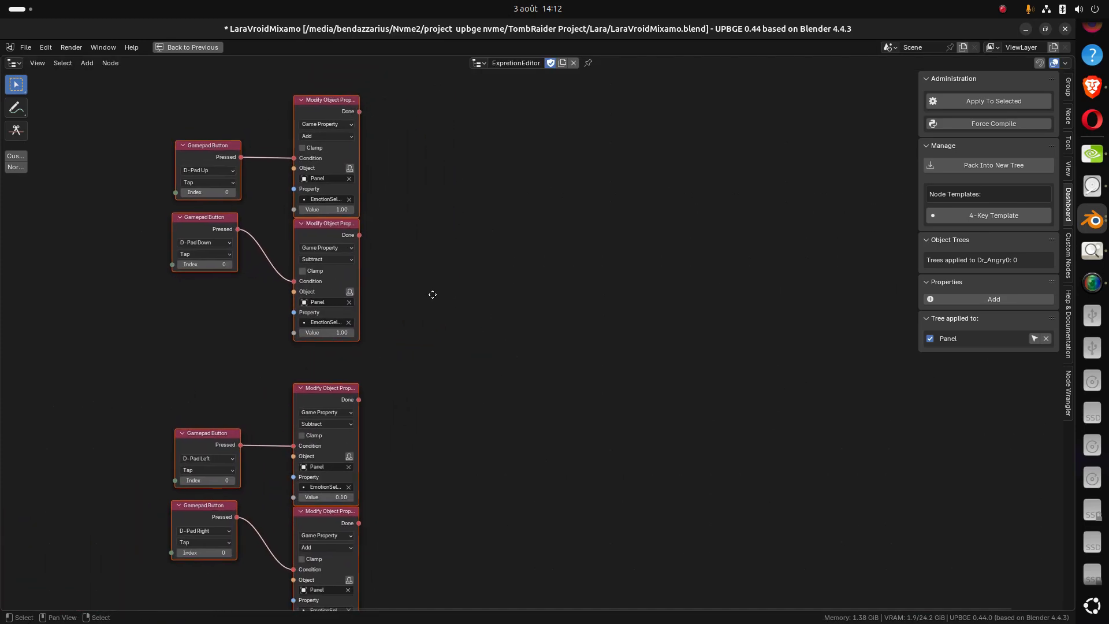
middle_drag(425, 304, 442, 386)
scroll(440, 264, up, 1)
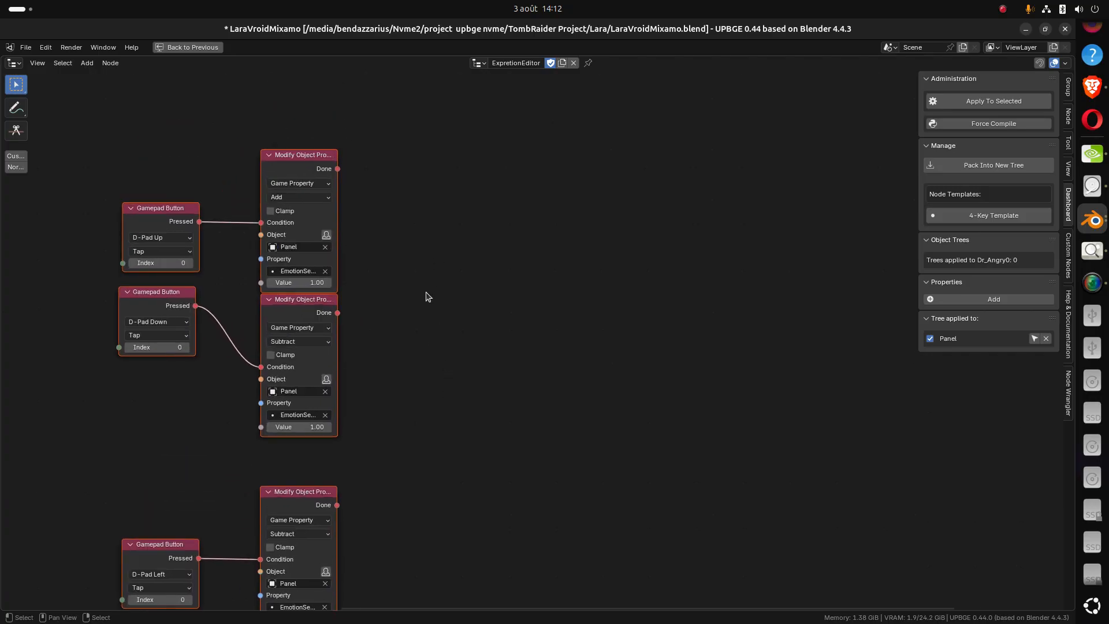
Widen the four Modify Object Property nodes until their full titles and the EmotionSelect property name fit
middle_drag(427, 296, 441, 354)
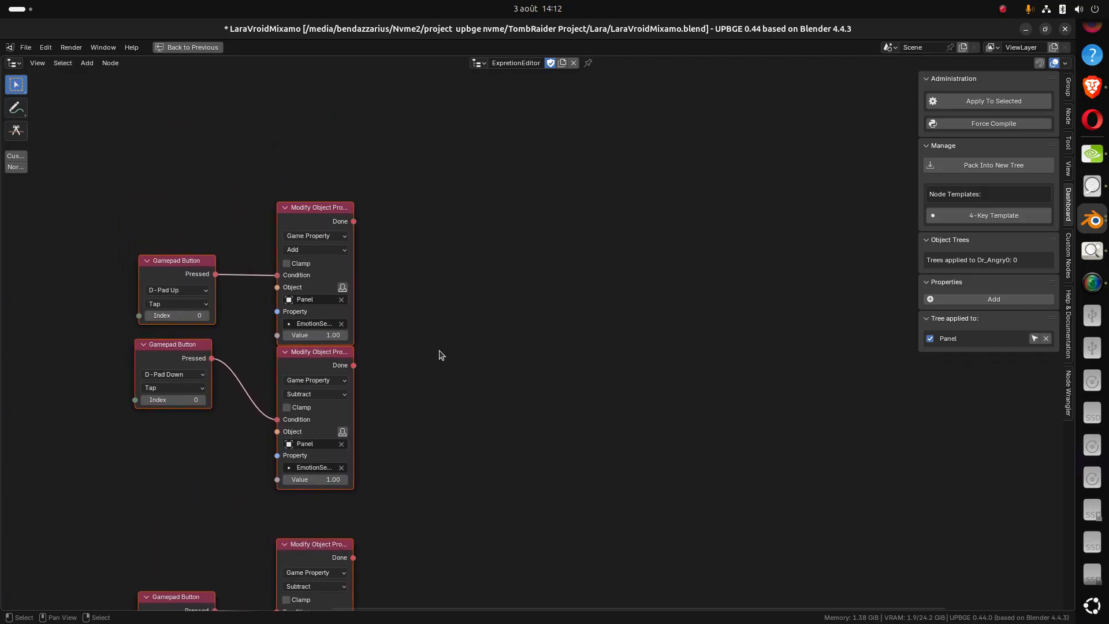
drag(355, 205, 406, 204)
click(375, 209)
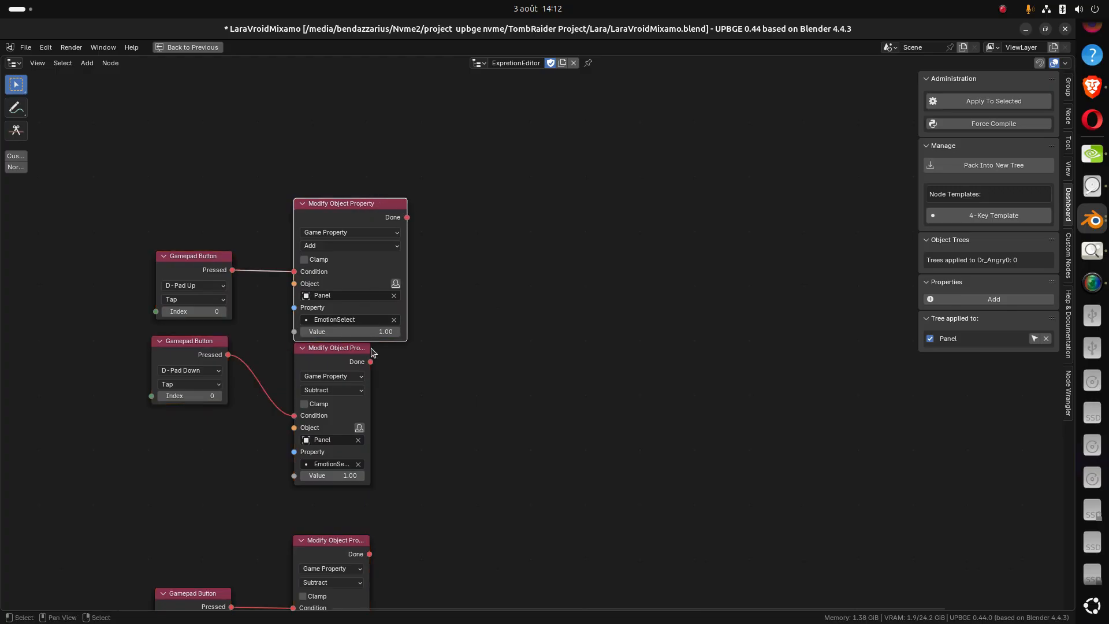
drag(369, 349, 406, 349)
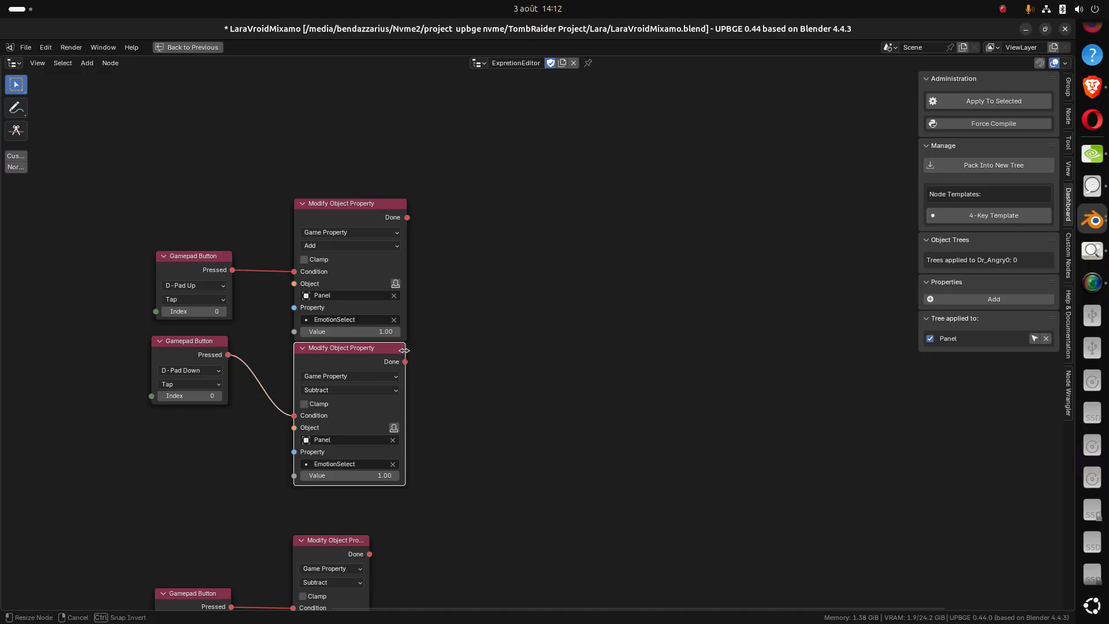
middle_drag(423, 465, 411, 341)
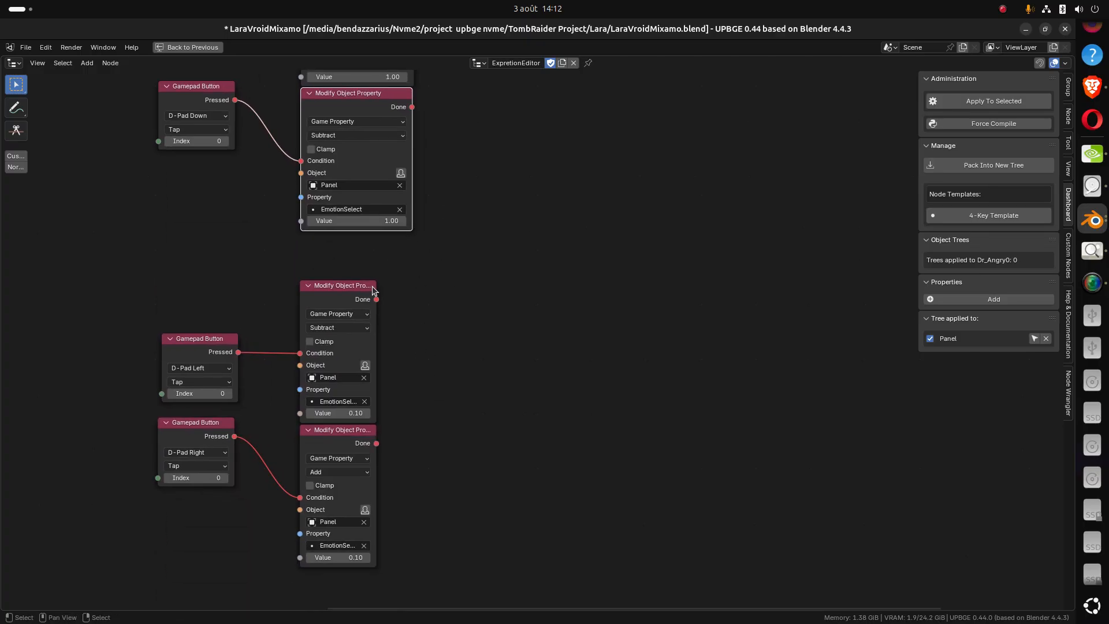
drag(373, 289, 411, 290)
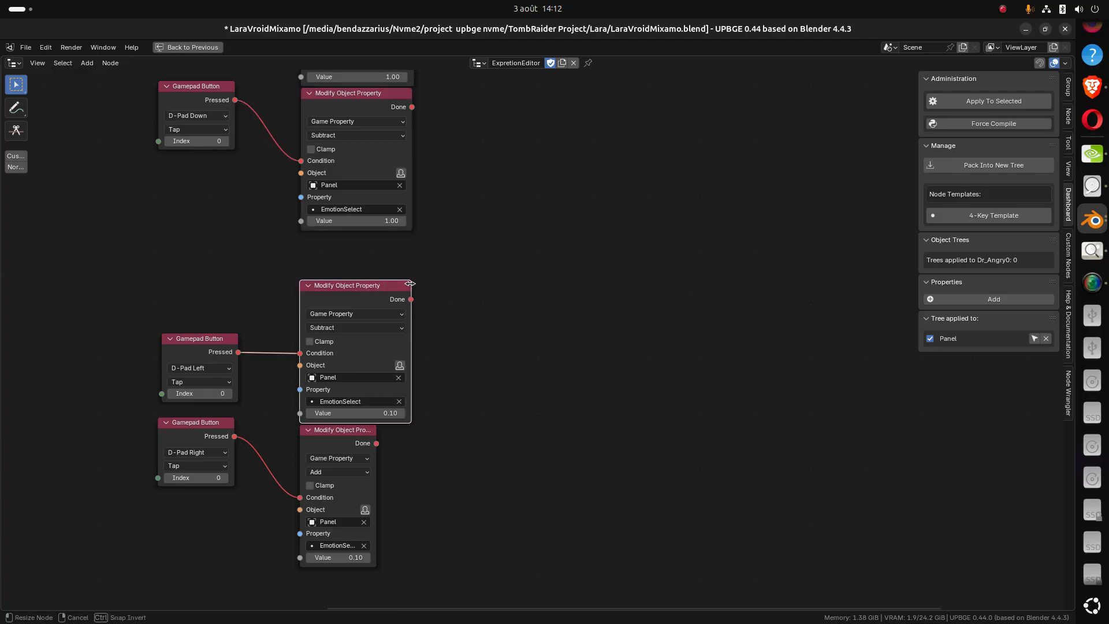
drag(375, 430, 408, 427)
scroll(407, 430, up, 2)
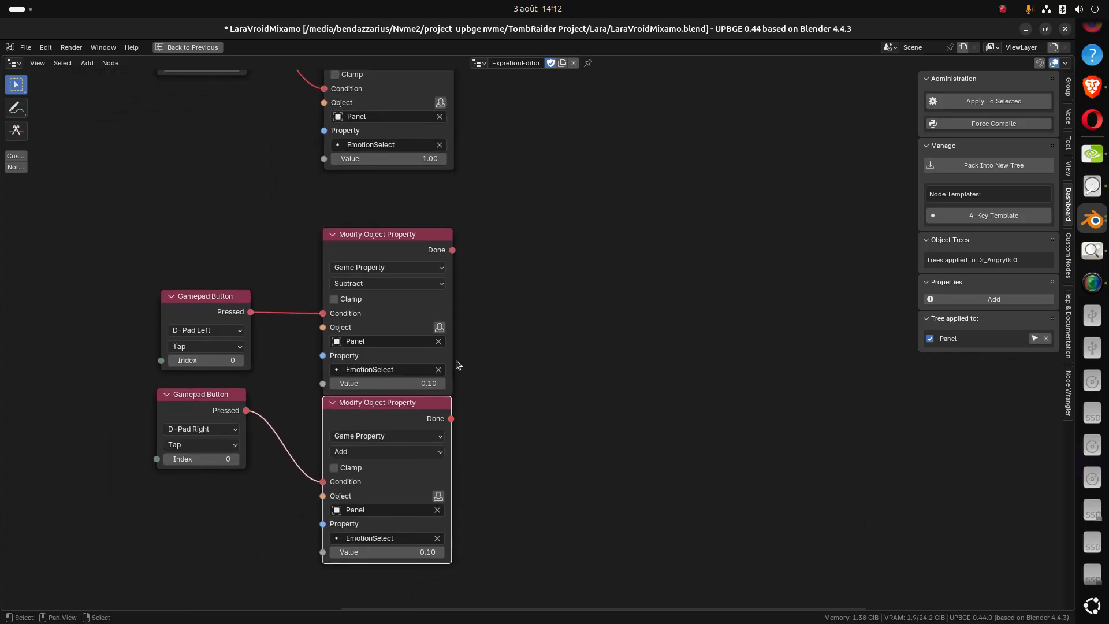
Add a Get Object Property node beside the Modify Object Property nodes driven by D-Pad Up and D-Pad Down
scroll(479, 313, up, 5)
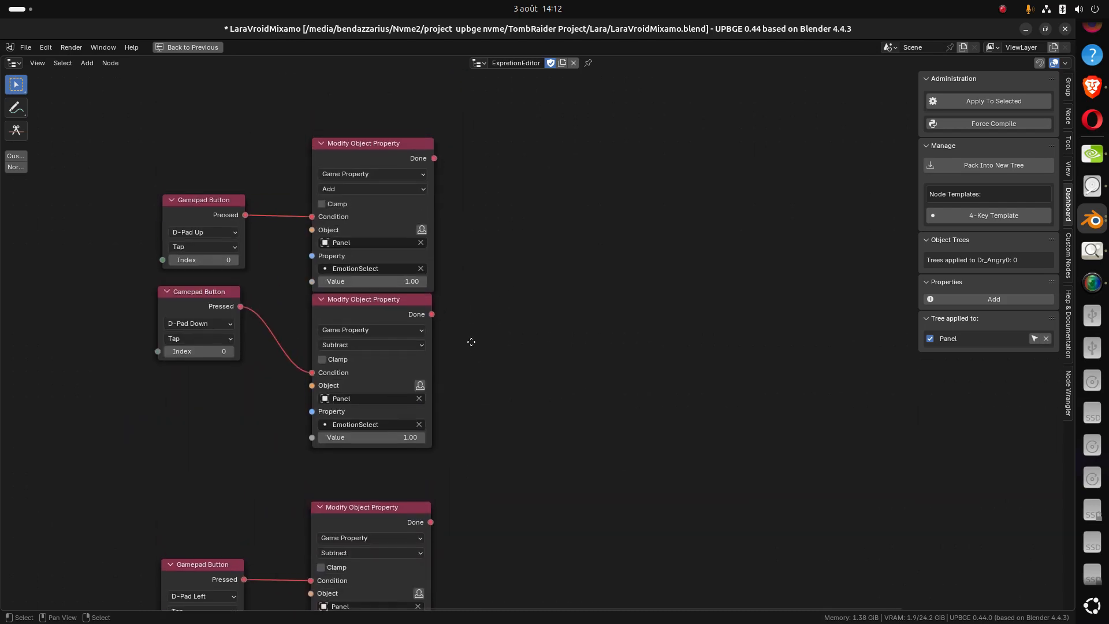
scroll(471, 415, up, 2)
scroll(470, 416, up, 1)
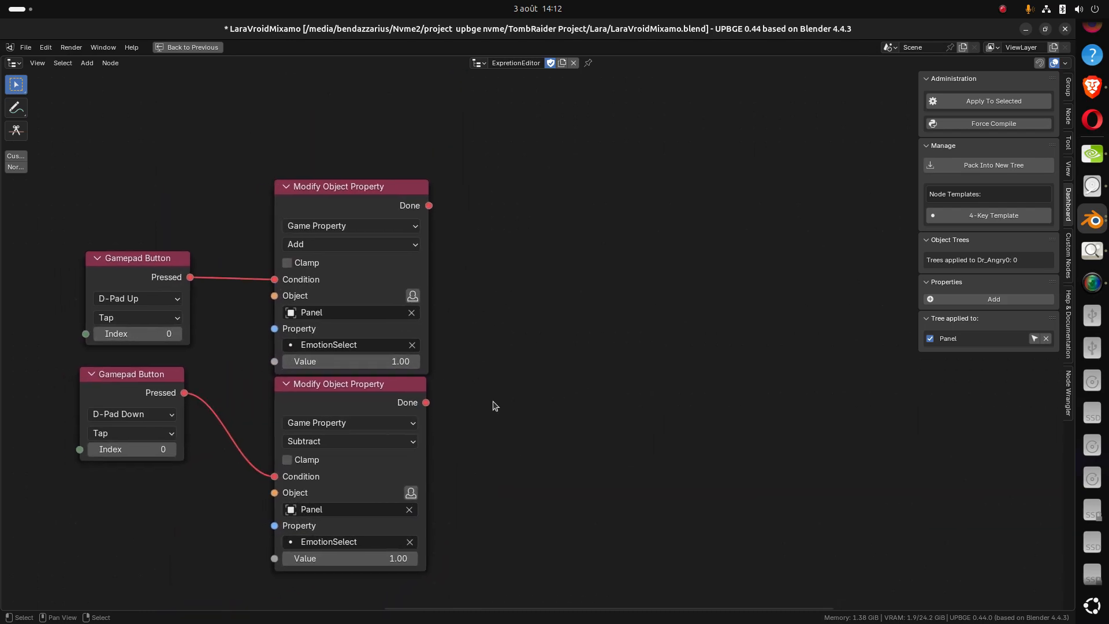
middle_drag(530, 348, 462, 382)
scroll(485, 367, up, 1)
scroll(464, 381, up, 1)
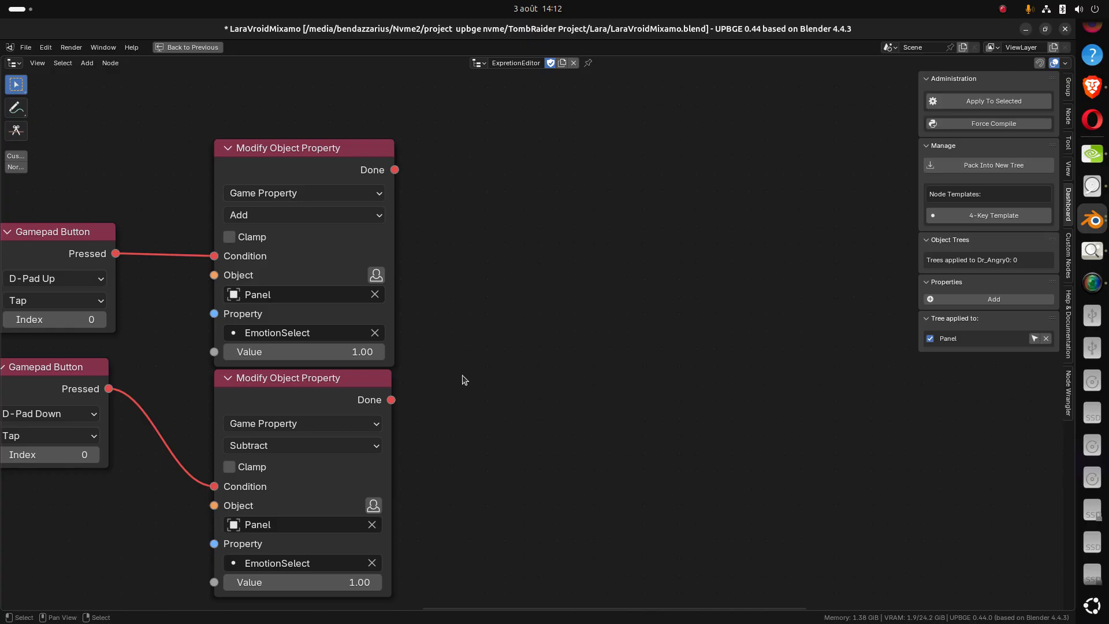
scroll(470, 303, up, 2)
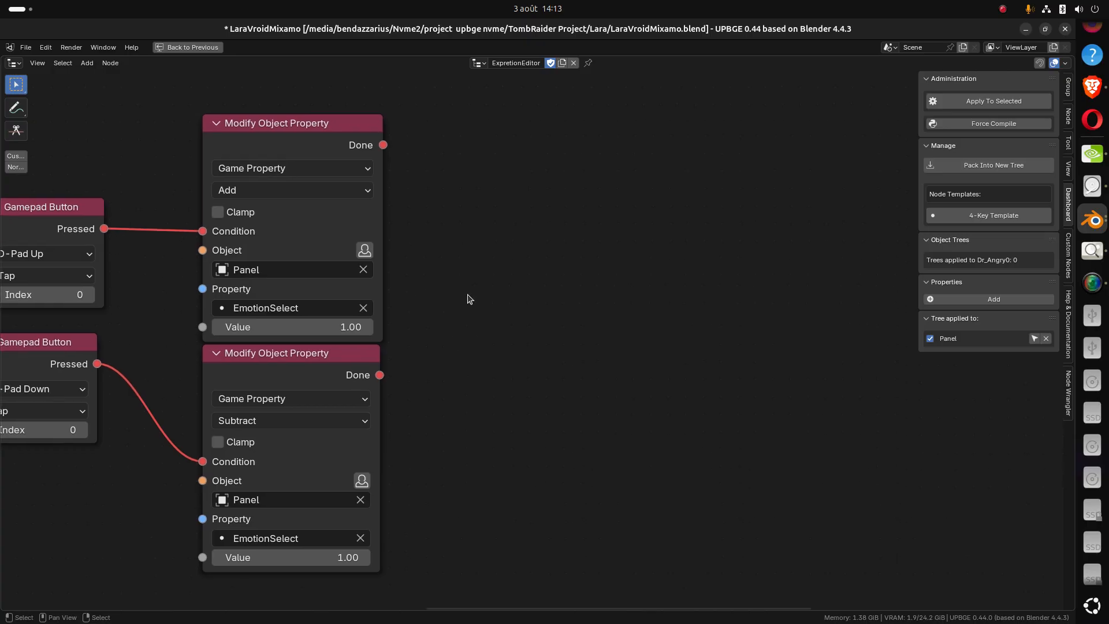
key(shift+a)
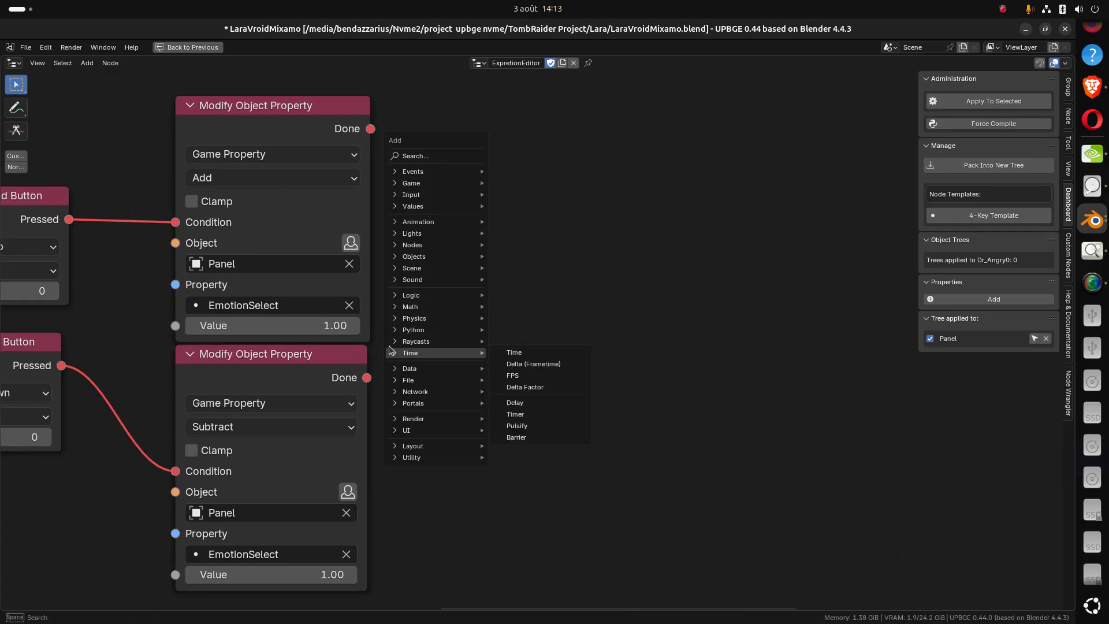
mouse_move(430, 208)
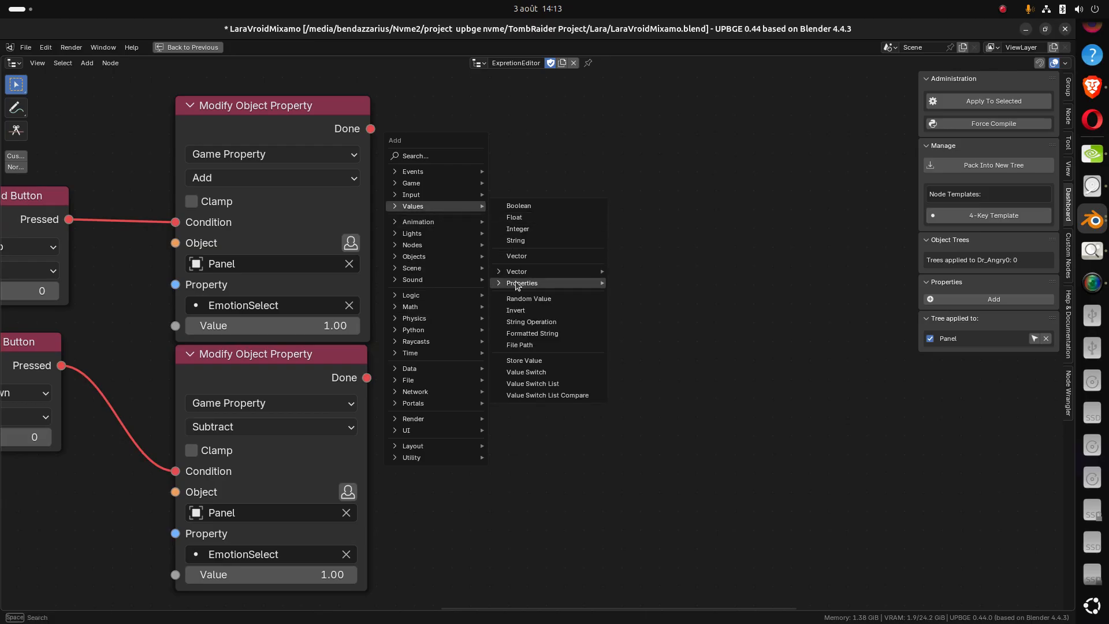
mouse_move(517, 286)
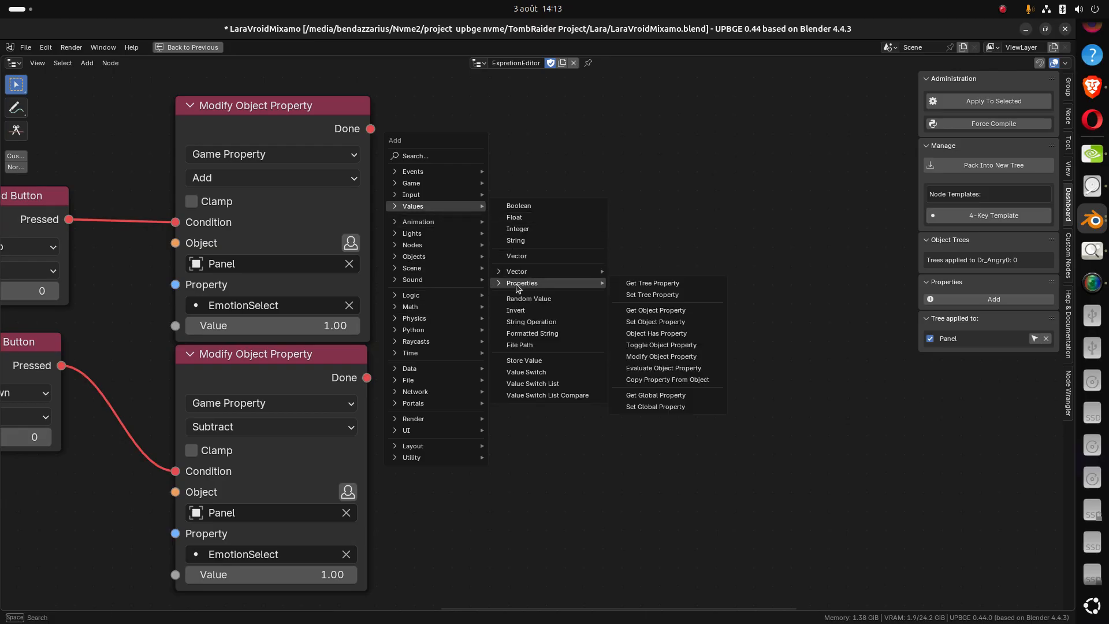
click(685, 310)
click(457, 234)
Set the Get Object Property node's object to Panel and its property to EmotionSelect
click(496, 342)
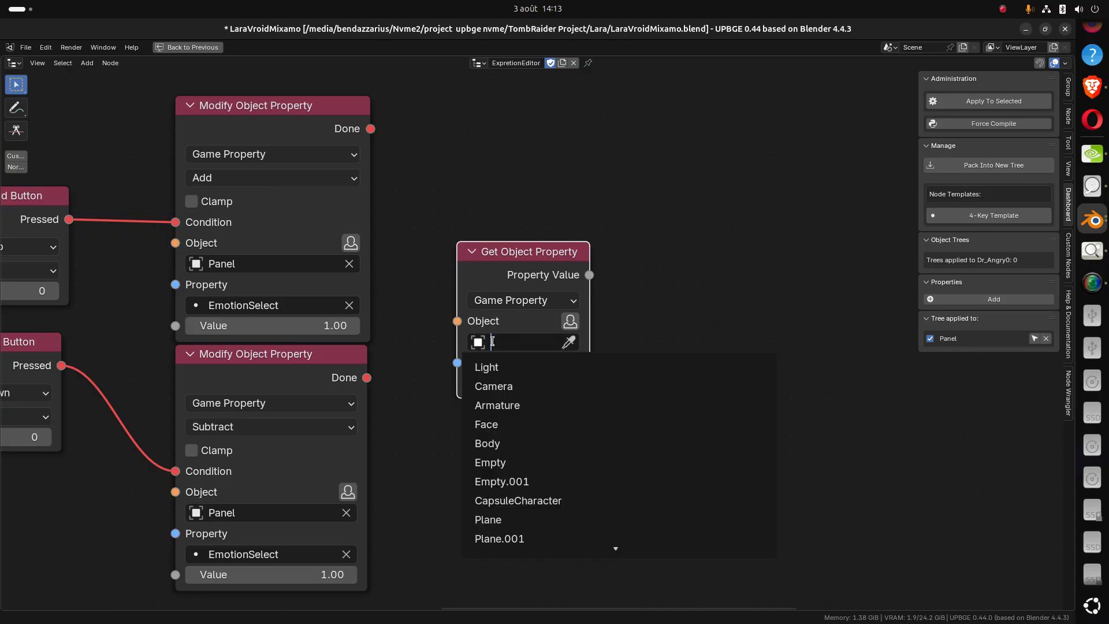
text(p)
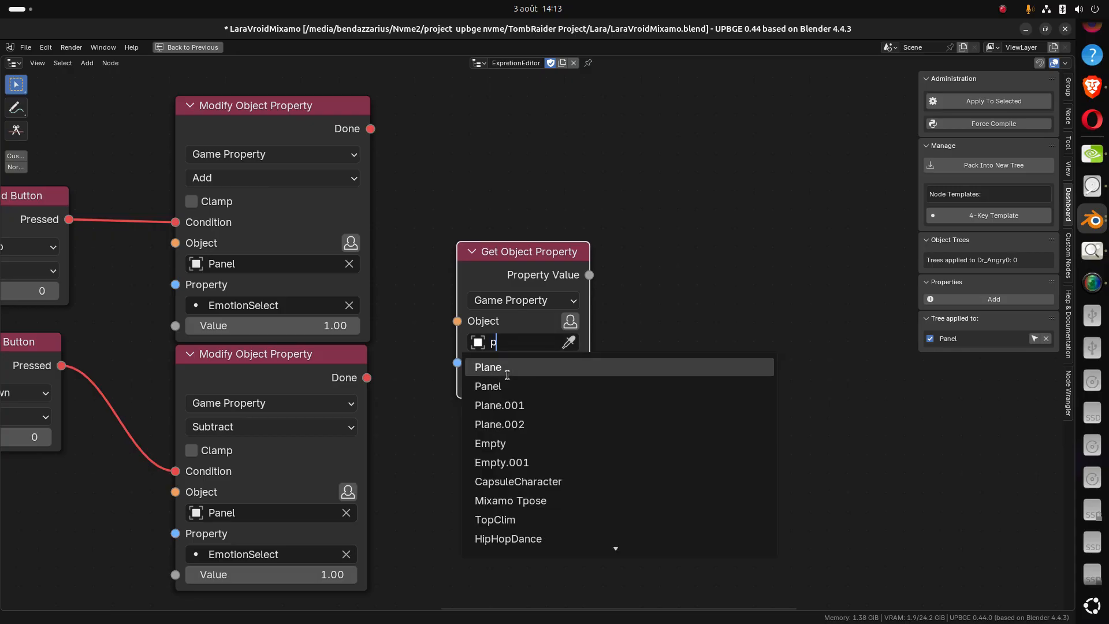
text(anel)
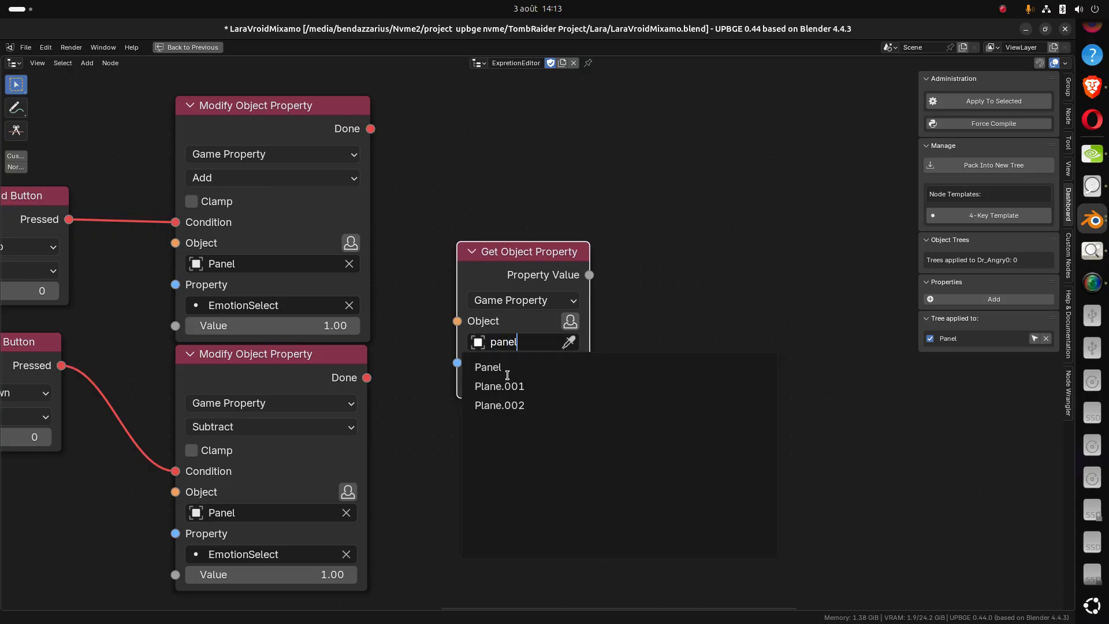
click(523, 372)
click(532, 381)
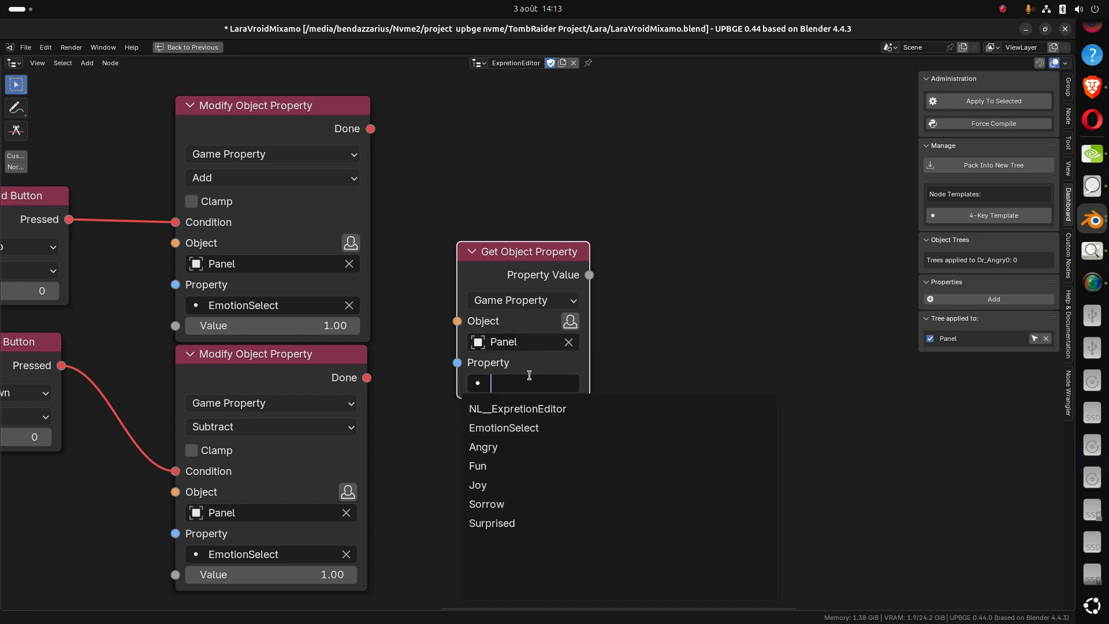
click(515, 428)
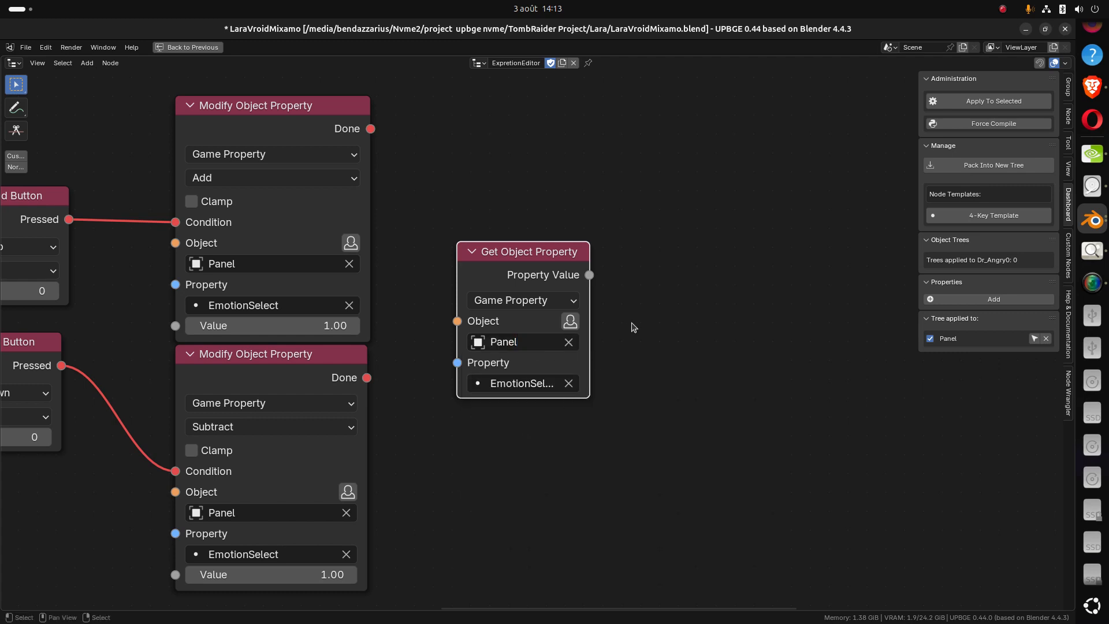
Add a Set Object Property node on the far side of the Get Object Property node from the Modify Object Property nodes
middle_drag(631, 324, 406, 303)
mouse_move(406, 303)
mouse_down()
mouse_move(430, 299)
mouse_move(401, 312)
mouse_move(396, 300)
mouse_up()
scroll(413, 369, up, 1)
middle_drag(419, 353, 449, 380)
ctrl+scroll(477, 381, right, 2)
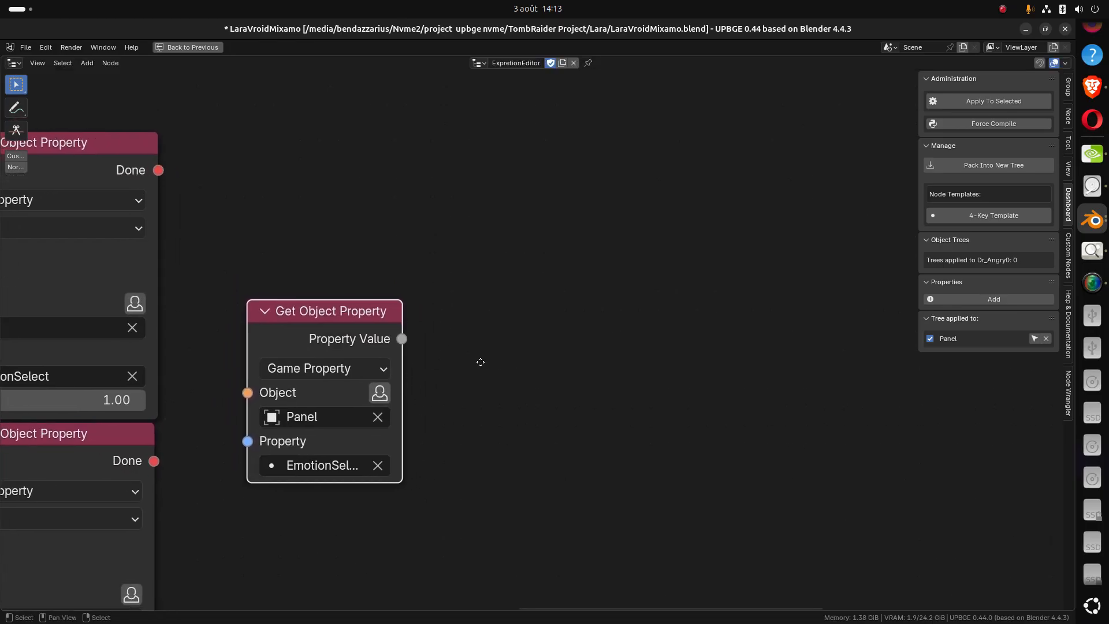
key(shift+a)
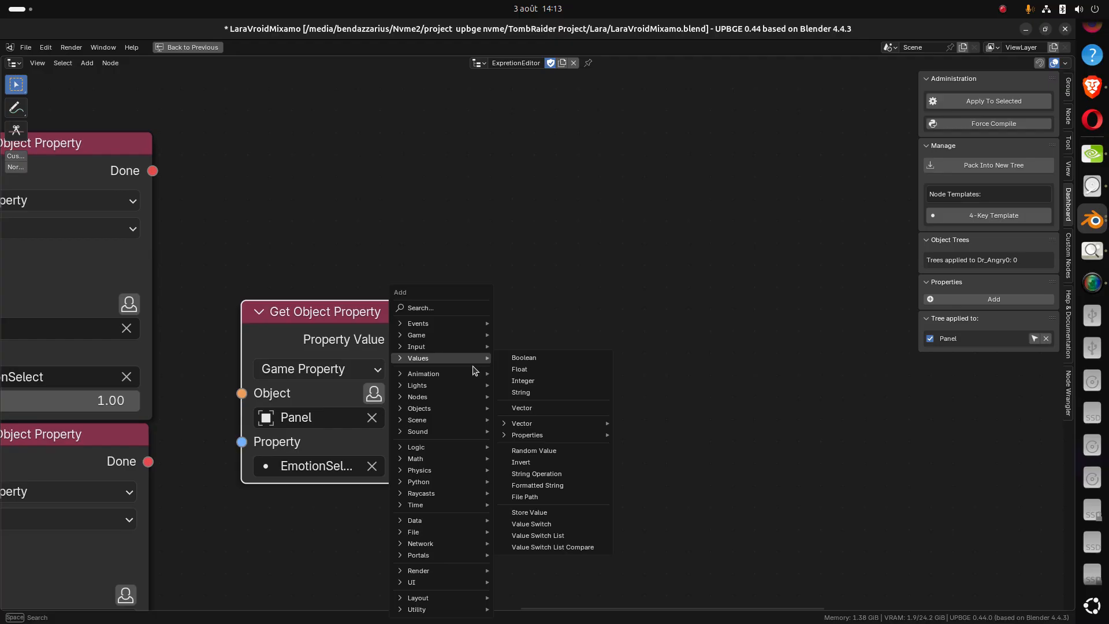
mouse_move(543, 437)
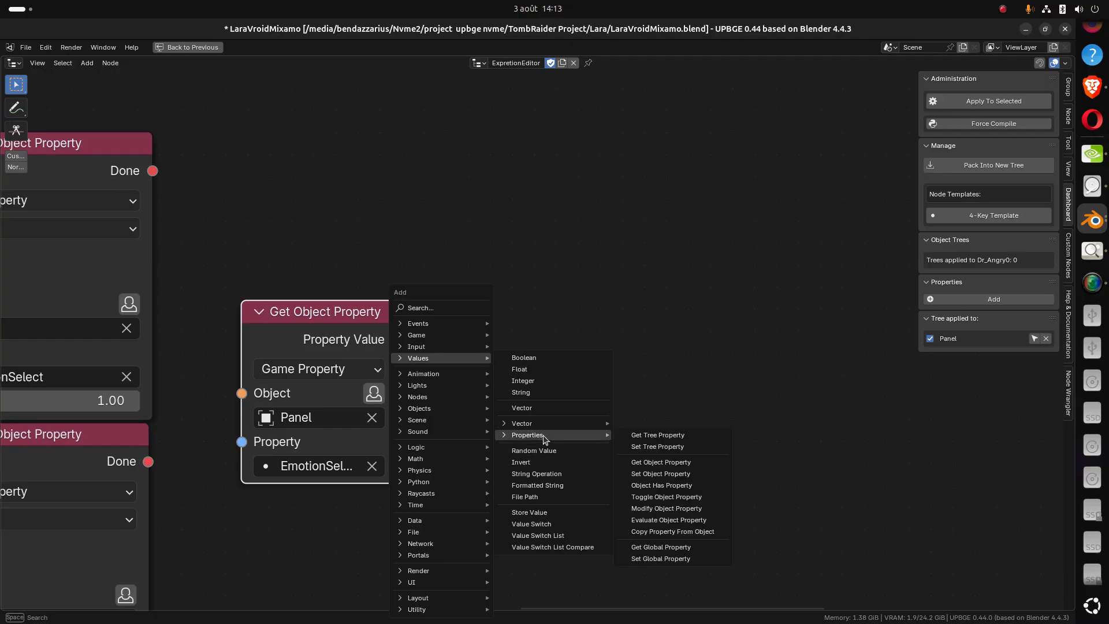
click(660, 473)
click(486, 244)
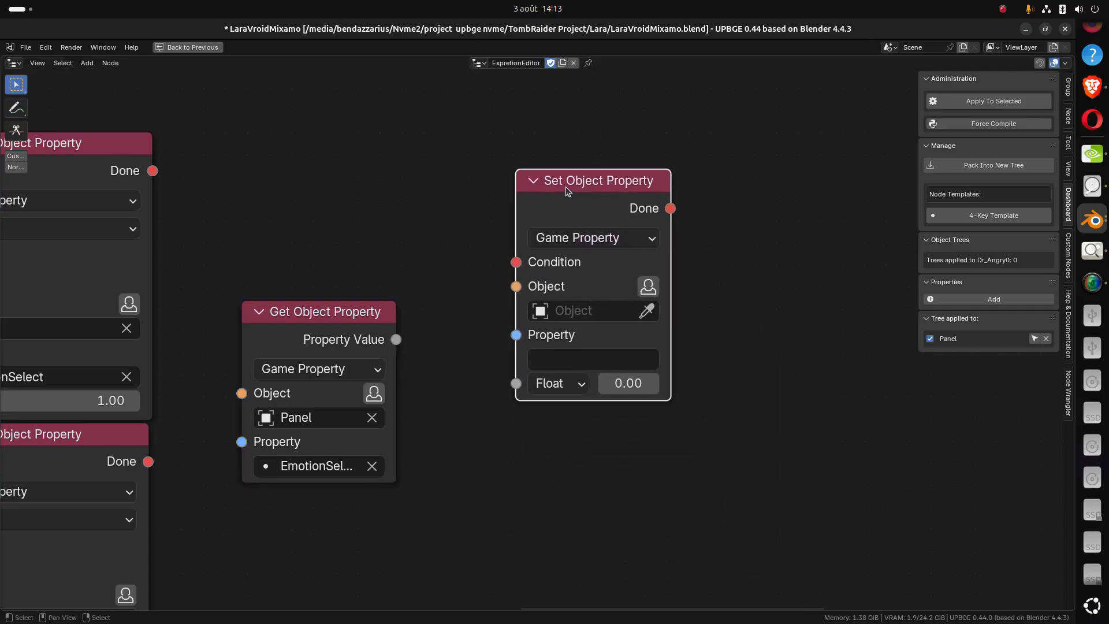
Duplicate the Set Object Property node directly below the original and move both farther from the Get Object Property node
key(shift+d)
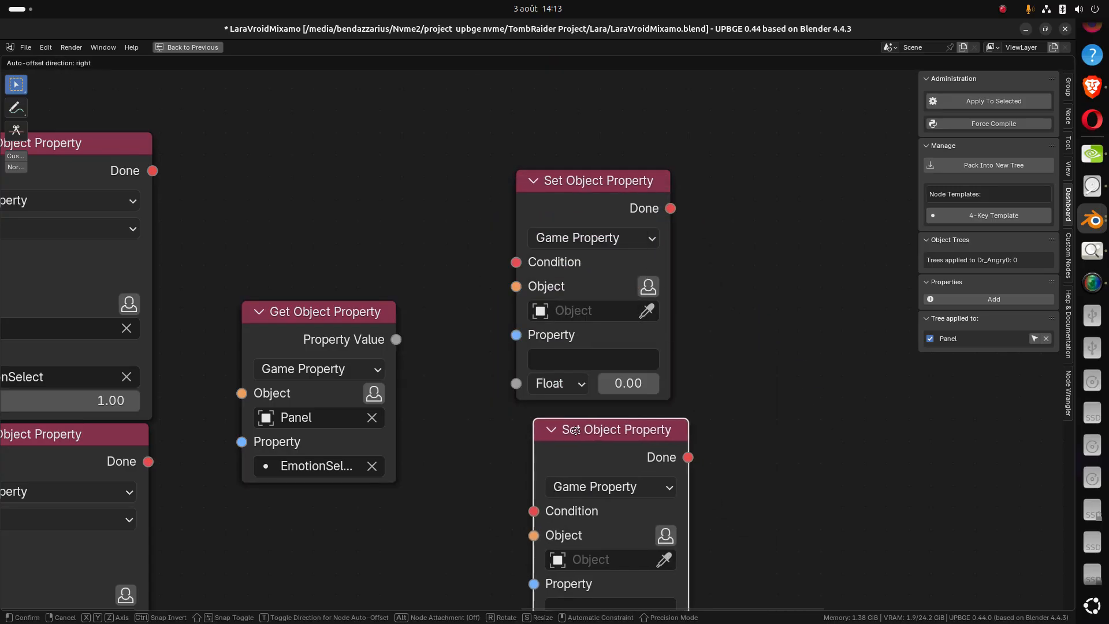
click(565, 416)
shift+click(582, 195)
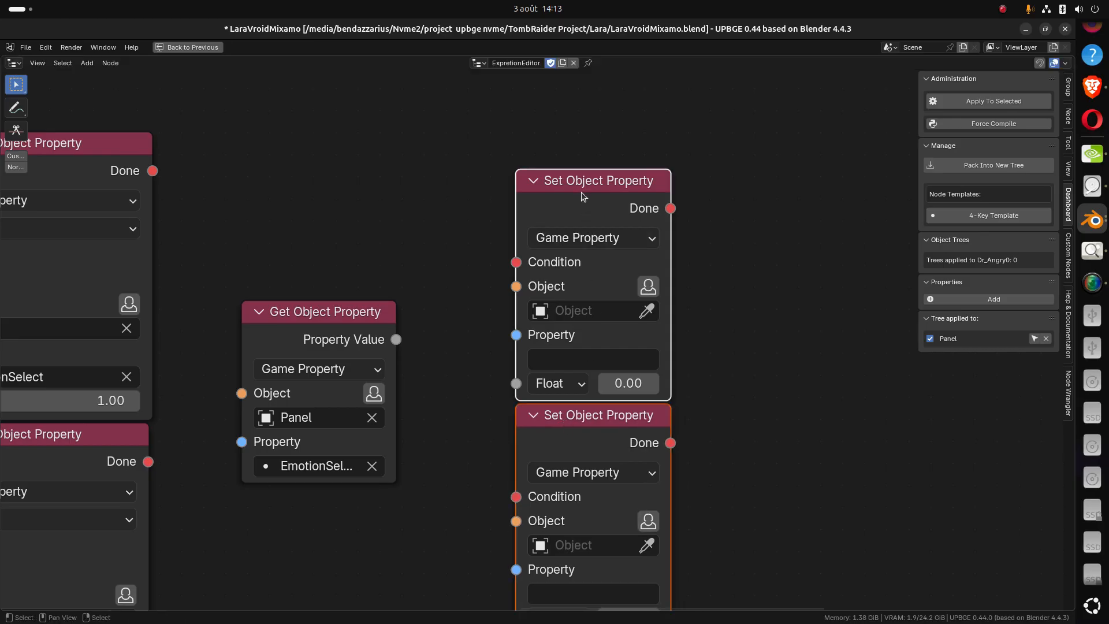
drag(582, 195, 708, 179)
scroll(523, 328, down, 1)
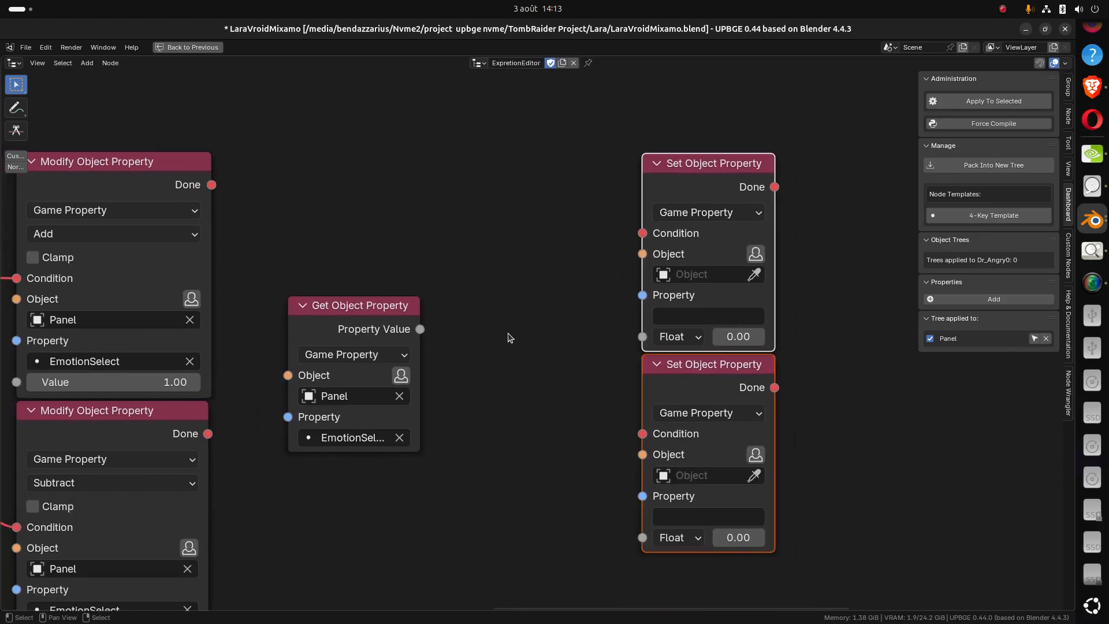
Add a Compare node between the Get and Set Object Property nodes and connect Property Value to its first value input
key(shift+a)
mouse_move(509, 334)
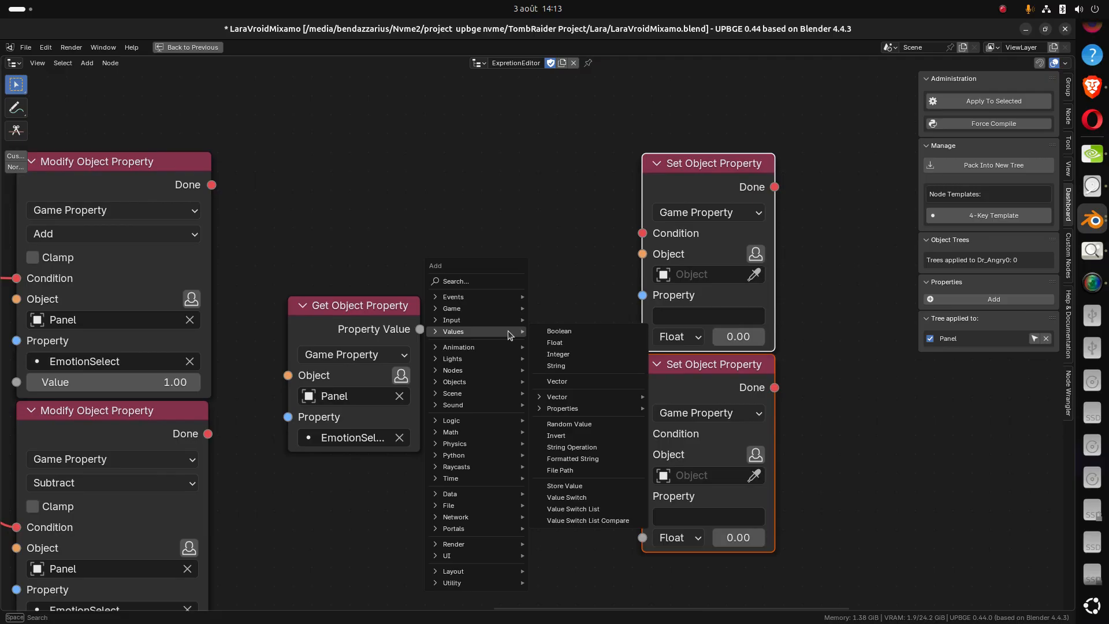
mouse_move(455, 435)
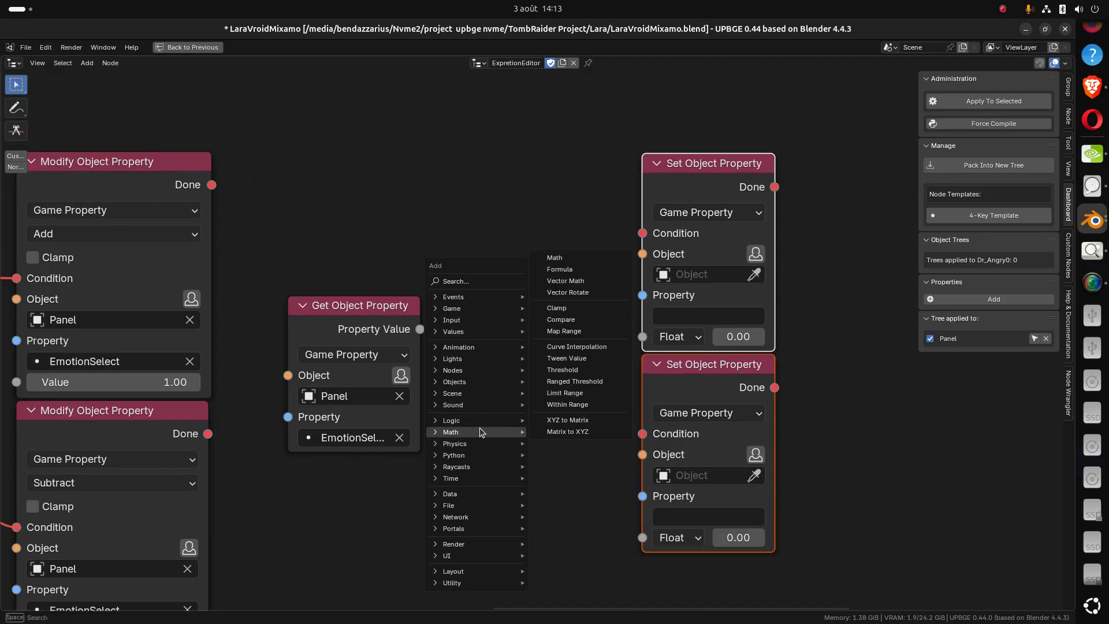
click(575, 319)
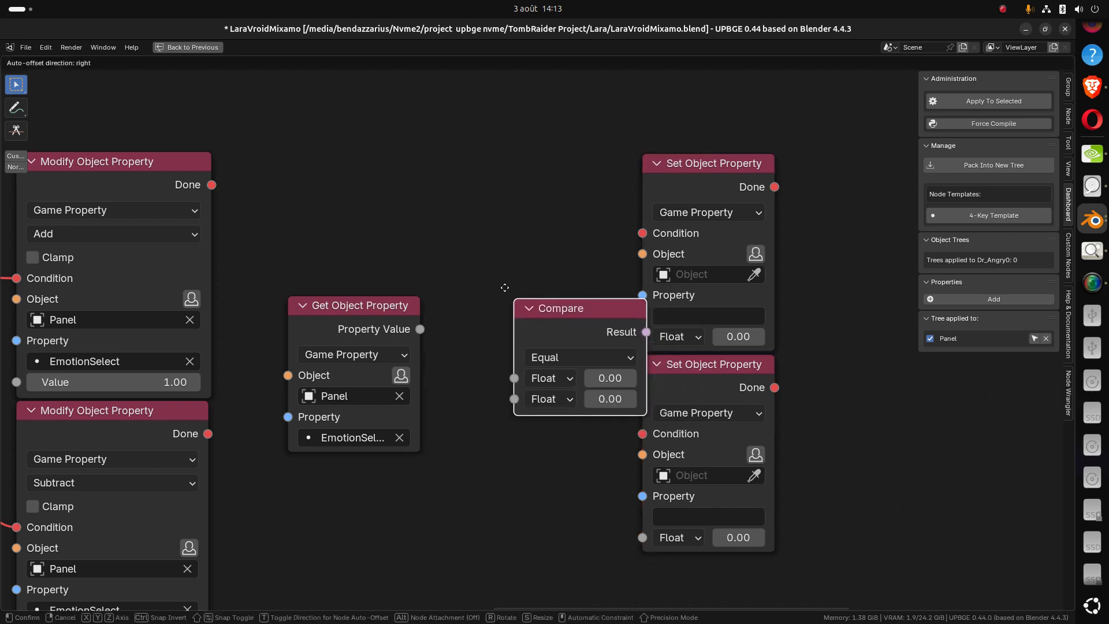
click(444, 254)
drag(420, 329, 443, 331)
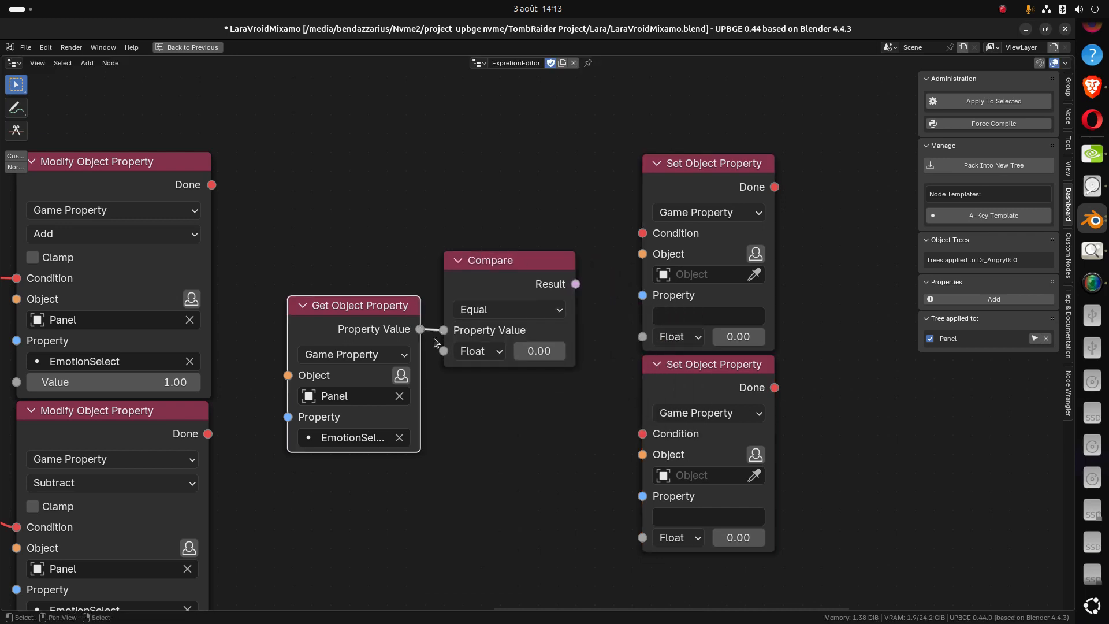
drag(483, 281, 488, 265)
Set the Compare node to Greater Than with an Integer value of 4, and line up the Get Object Property node with it
click(485, 294)
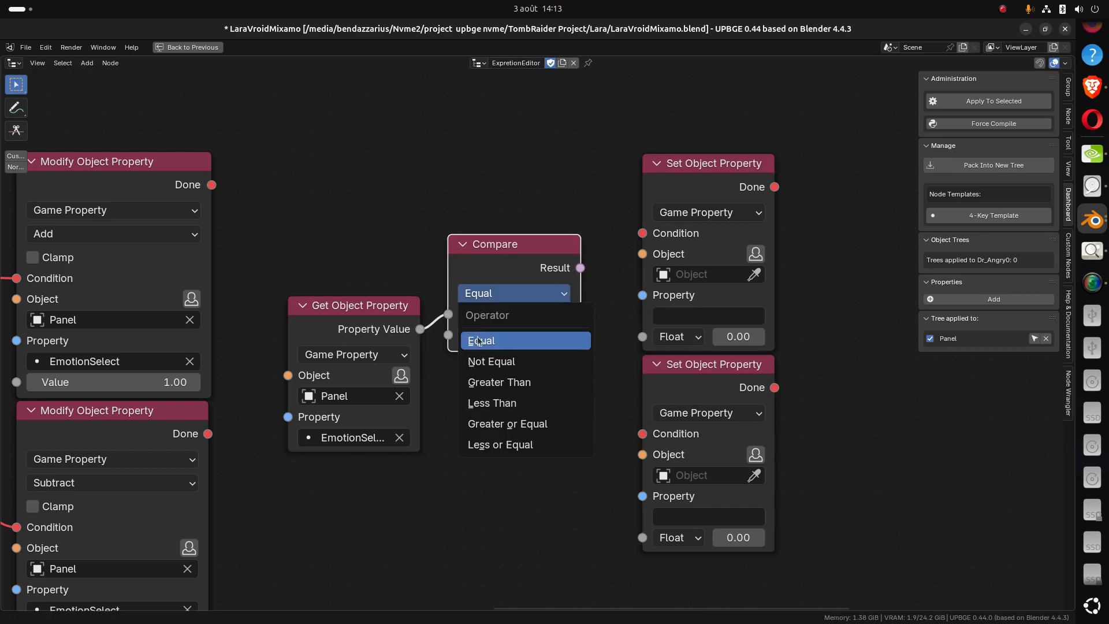
click(520, 381)
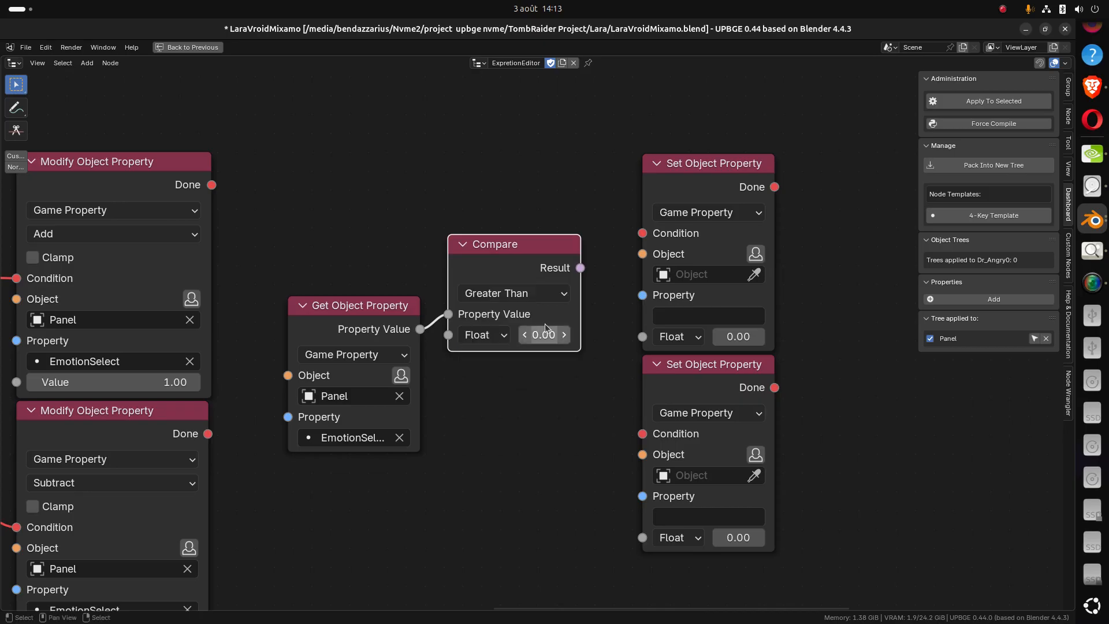
click(498, 336)
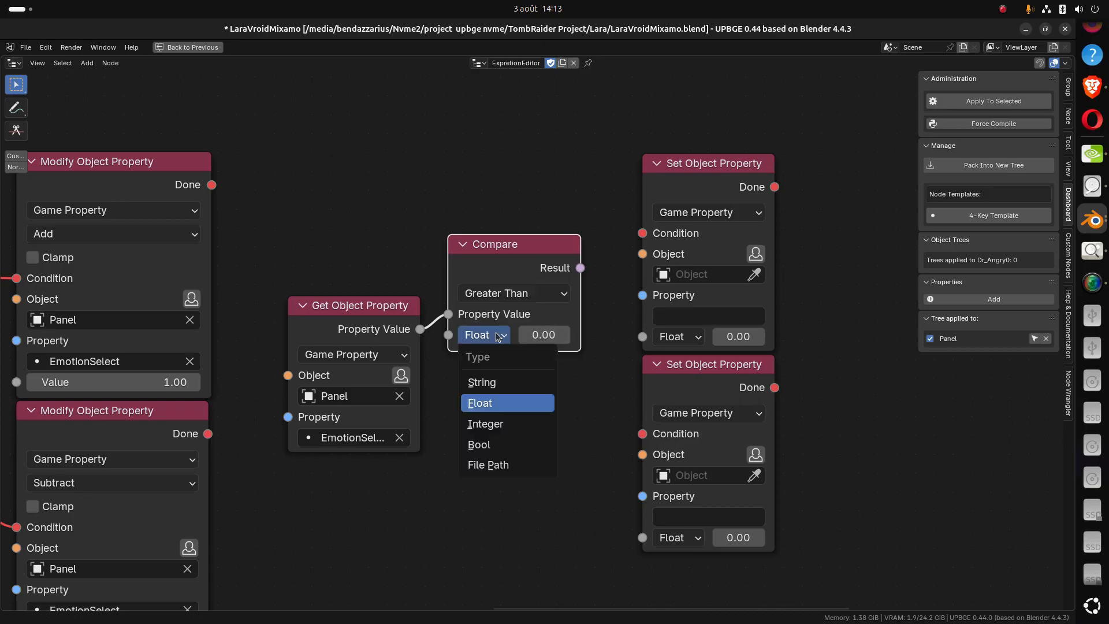
click(500, 424)
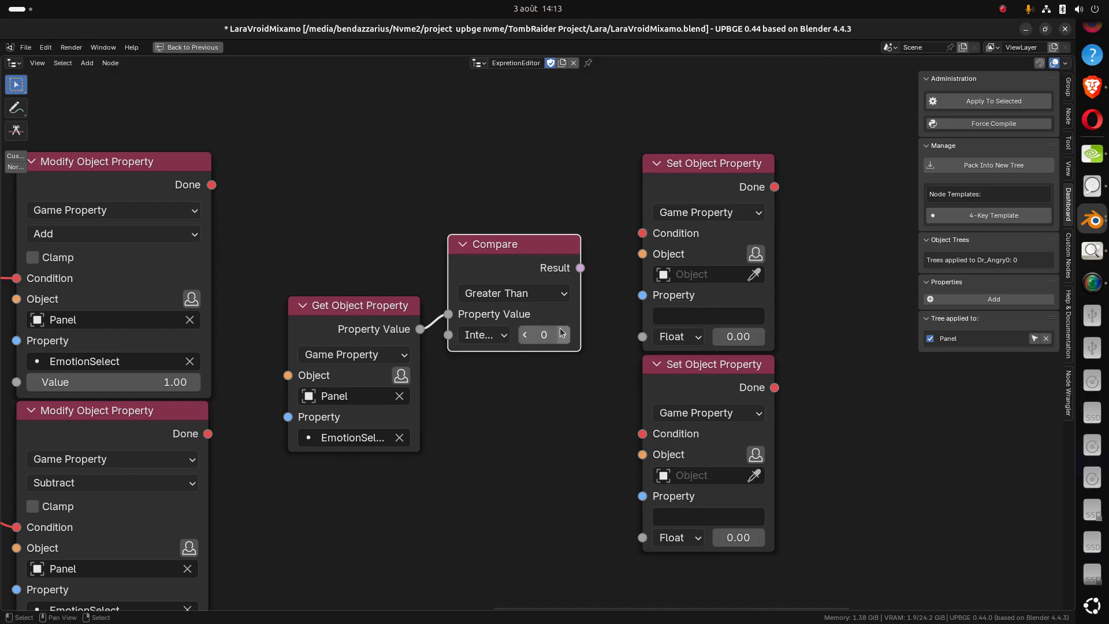
click(564, 335)
click(564, 335)
click(564, 335)
click(564, 335)
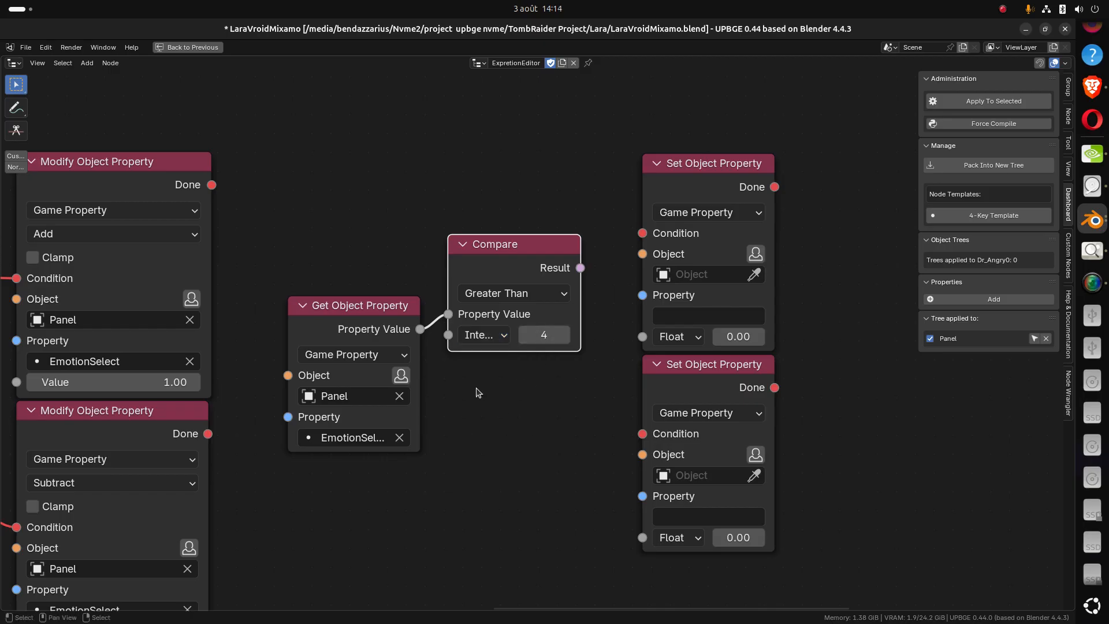
drag(382, 307, 365, 291)
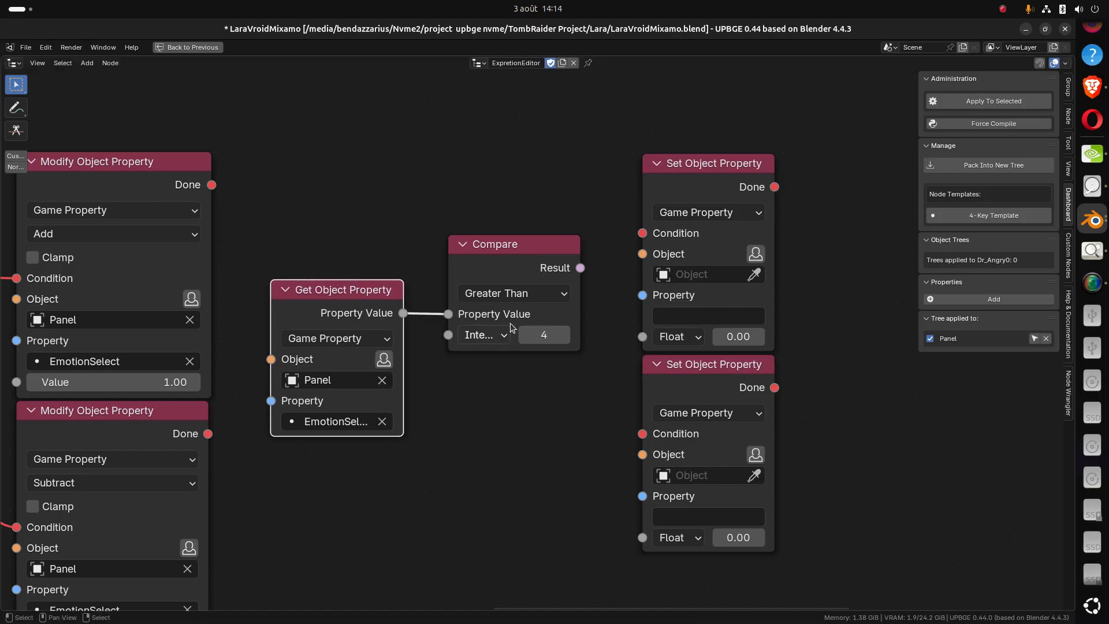
Connect the Compare node's Result to the upper Set Object Property node's Condition and set that node's object to Panel
drag(580, 267, 640, 233)
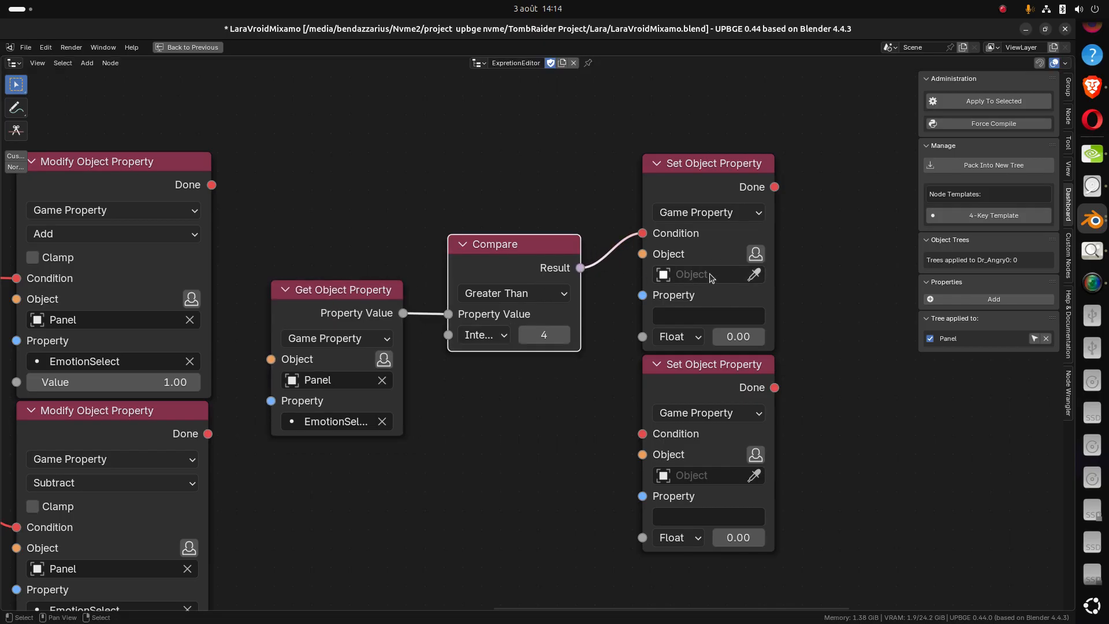
click(359, 380)
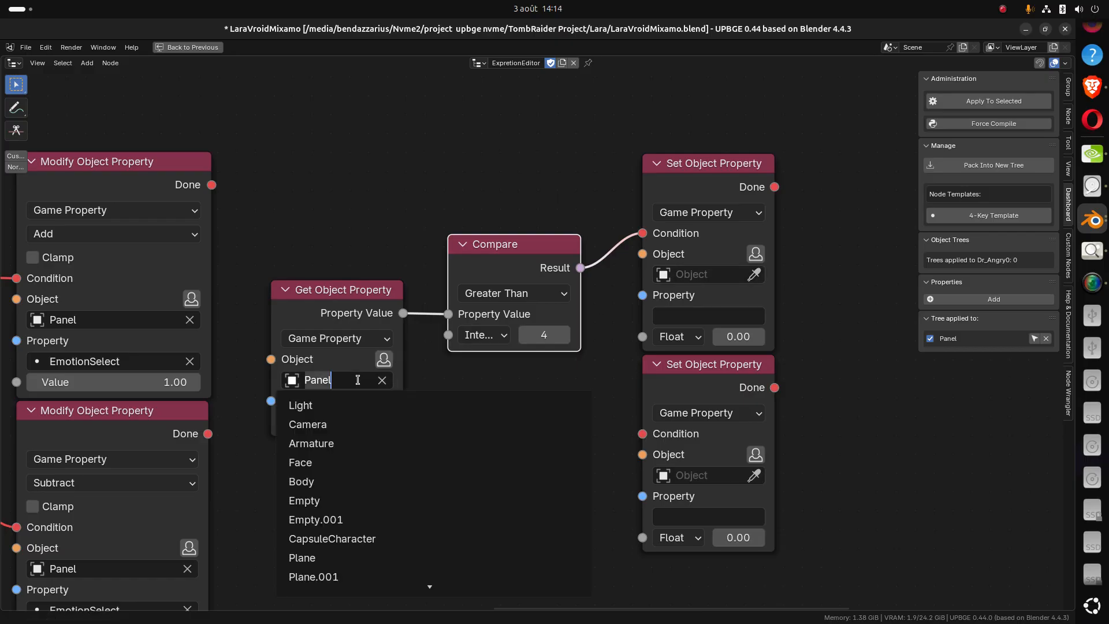
click(586, 372)
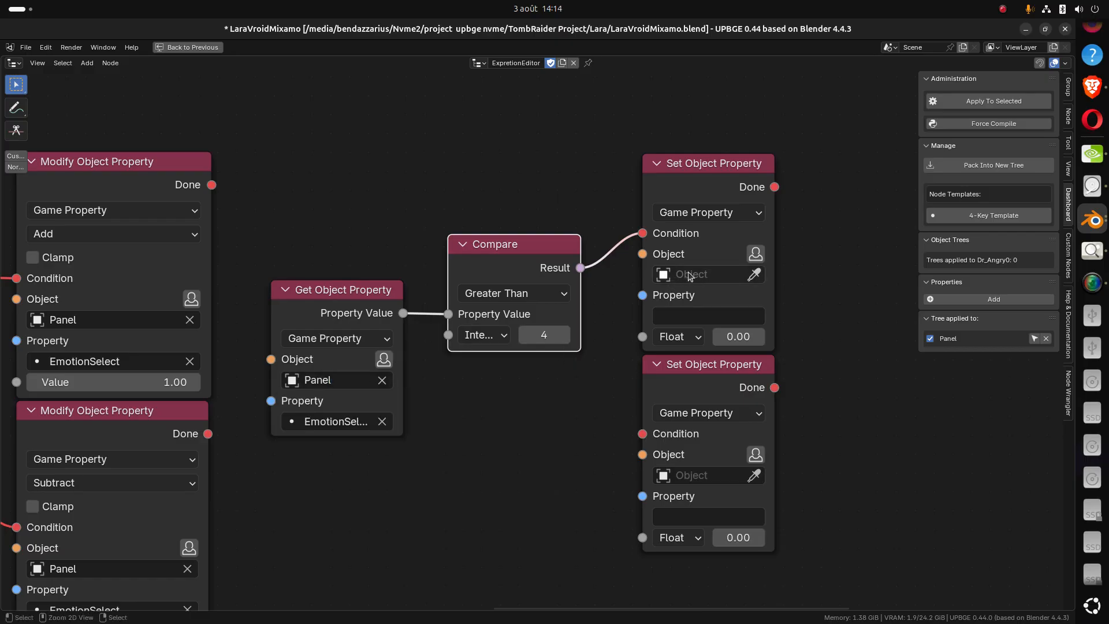
click(690, 275)
click(687, 298)
Set the upper Set Object Property node's property to EmotionSelect and its value type to Integer
click(676, 315)
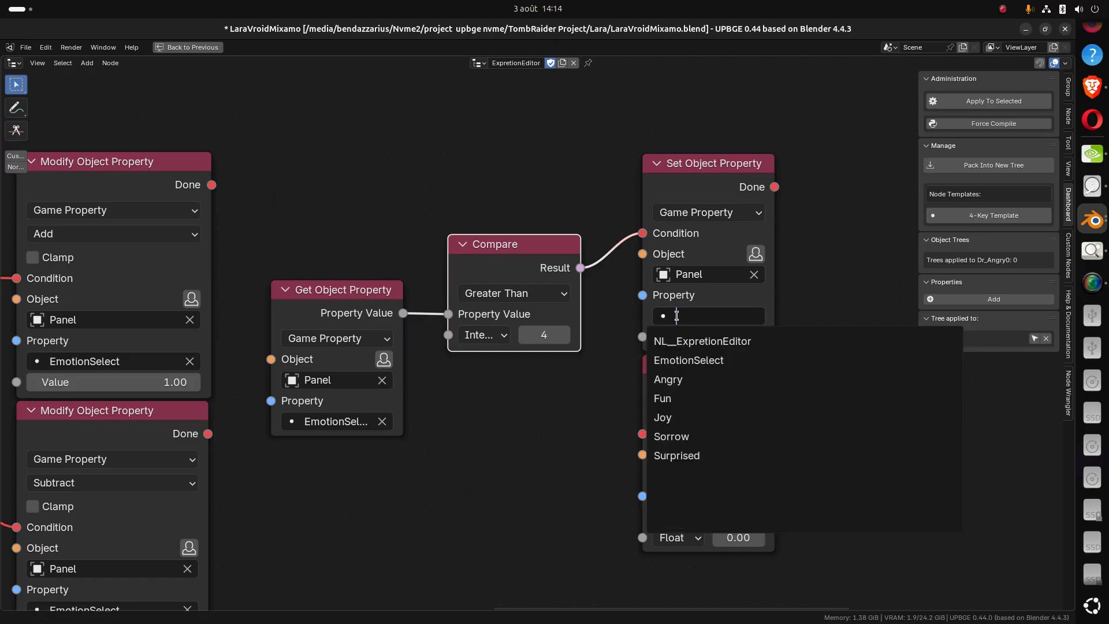
click(697, 360)
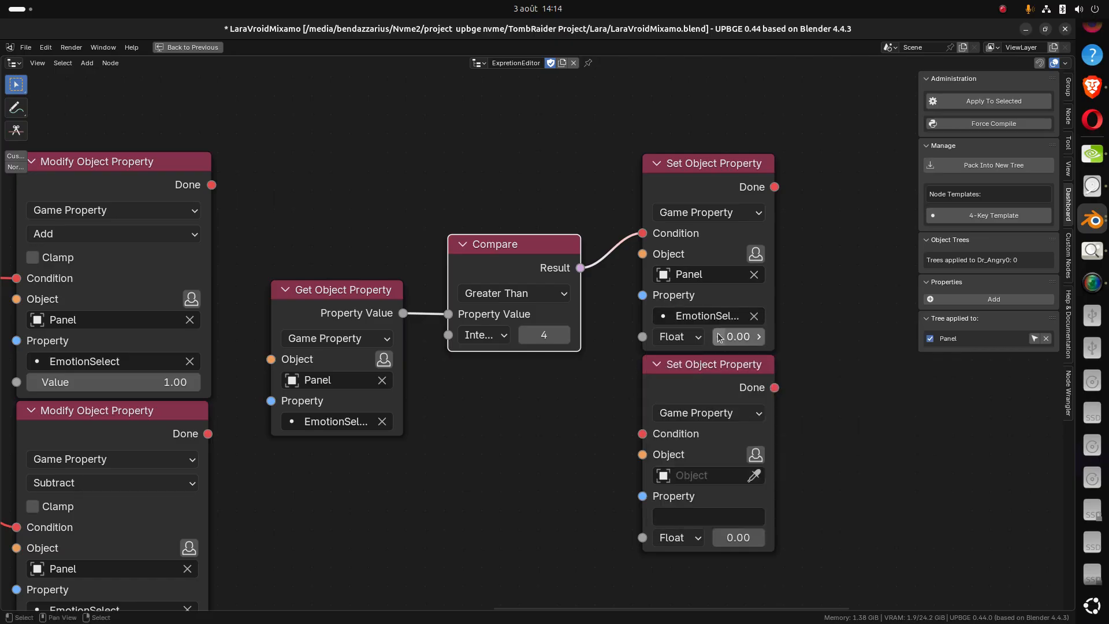
click(689, 337)
click(680, 424)
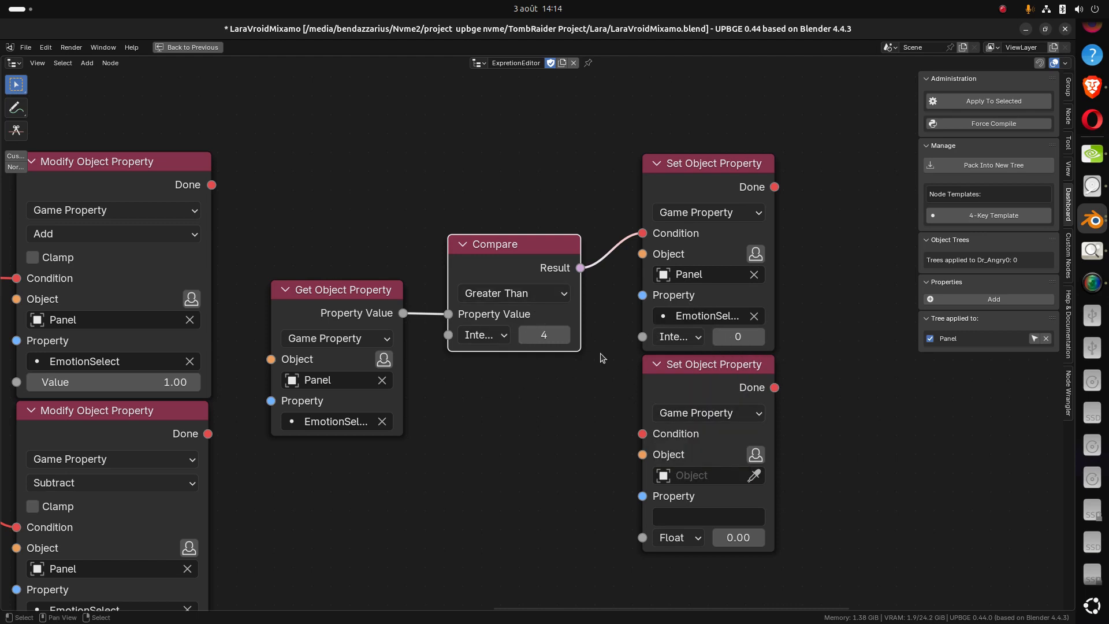
Duplicate the Compare node and place the copy directly below the original
scroll(476, 444, down, 1)
middle_drag(500, 417, 511, 389)
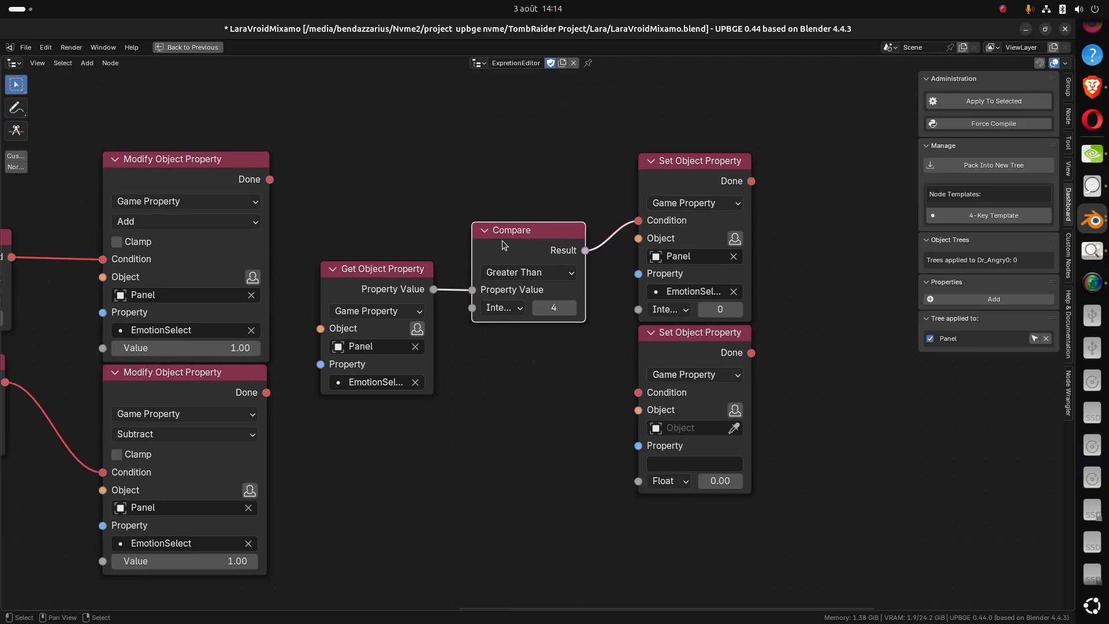
click(389, 269)
click(518, 231)
key(shift+d)
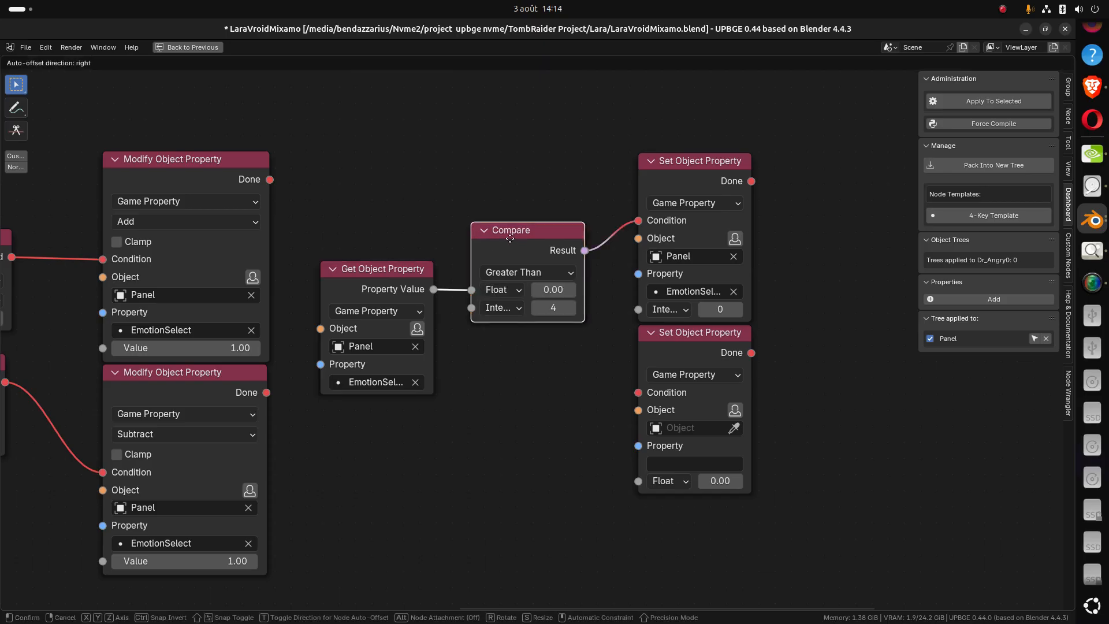
click(462, 349)
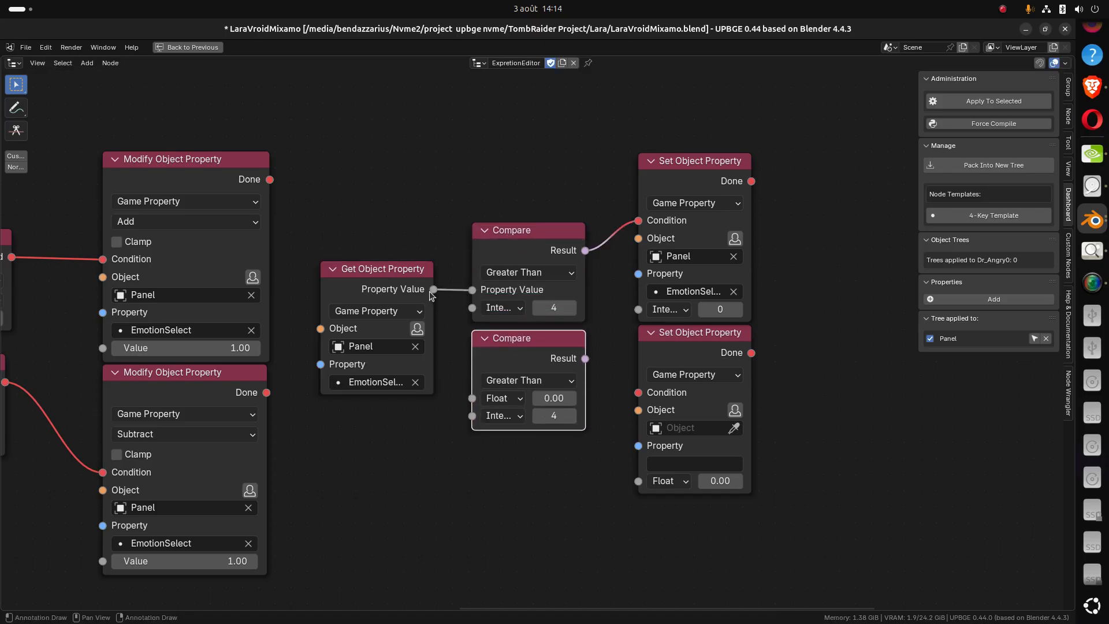
Connect Property Value to the lower Compare node's first value input and set its Integer value to 0
drag(434, 288, 470, 398)
click(554, 415)
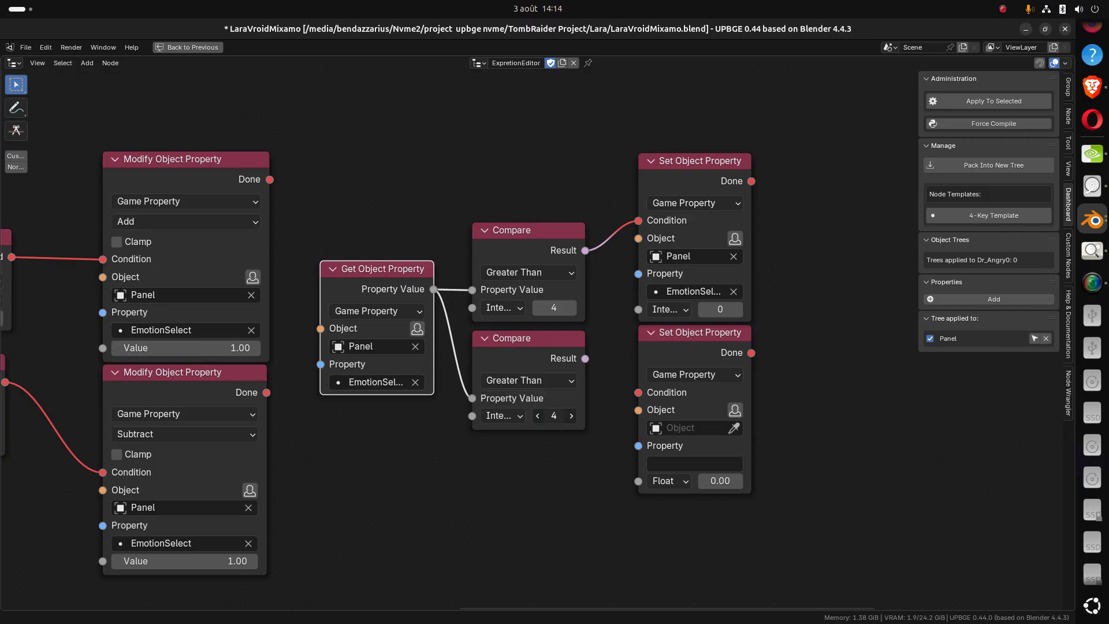
key(Return)
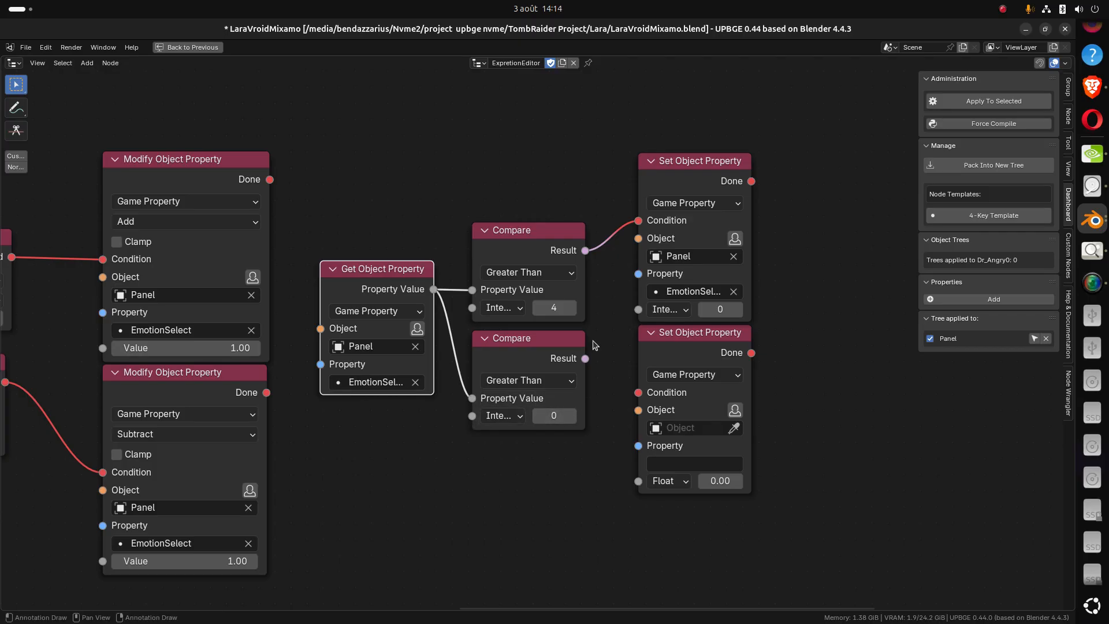
Connect the lower Compare node's Result to the lower Set Object Property node's Condition and set that node's object to Panel
drag(587, 359, 638, 392)
key(ctrl+c)
key(ctrl+v)
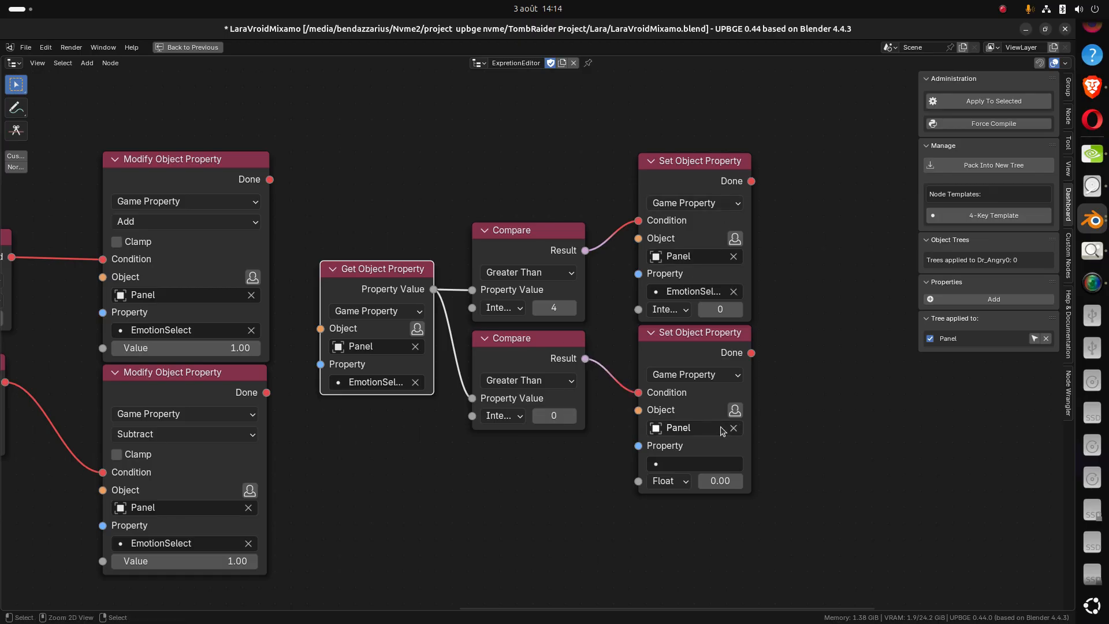
Set the lower Set Object Property node's property to EmotionSelect and its Float value to 4
click(693, 463)
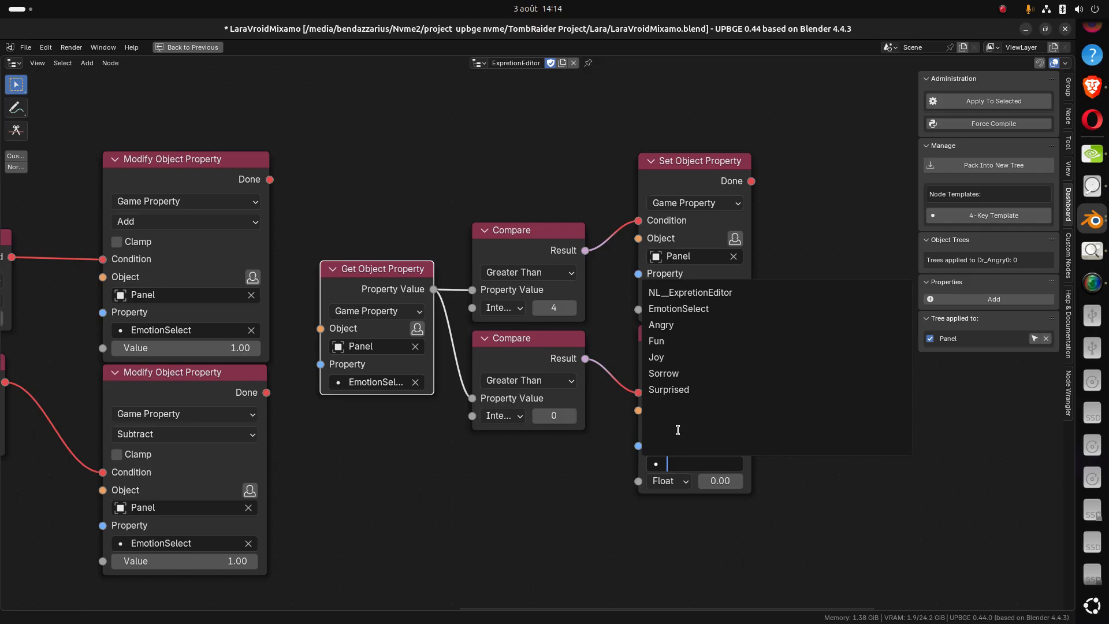
click(695, 308)
click(714, 479)
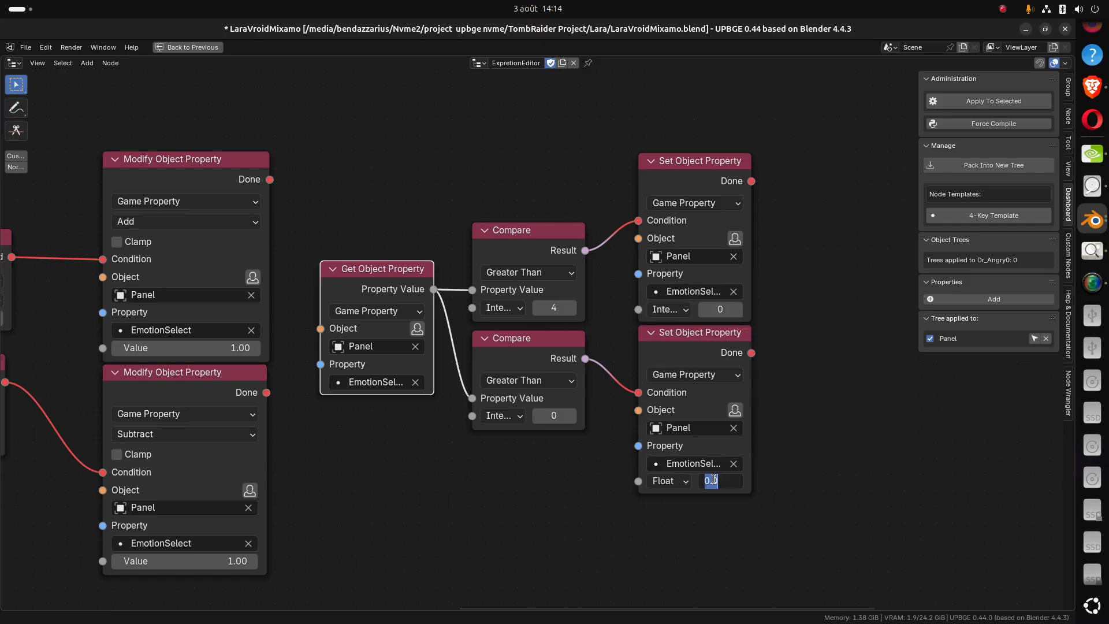
text(4)
key(Return)
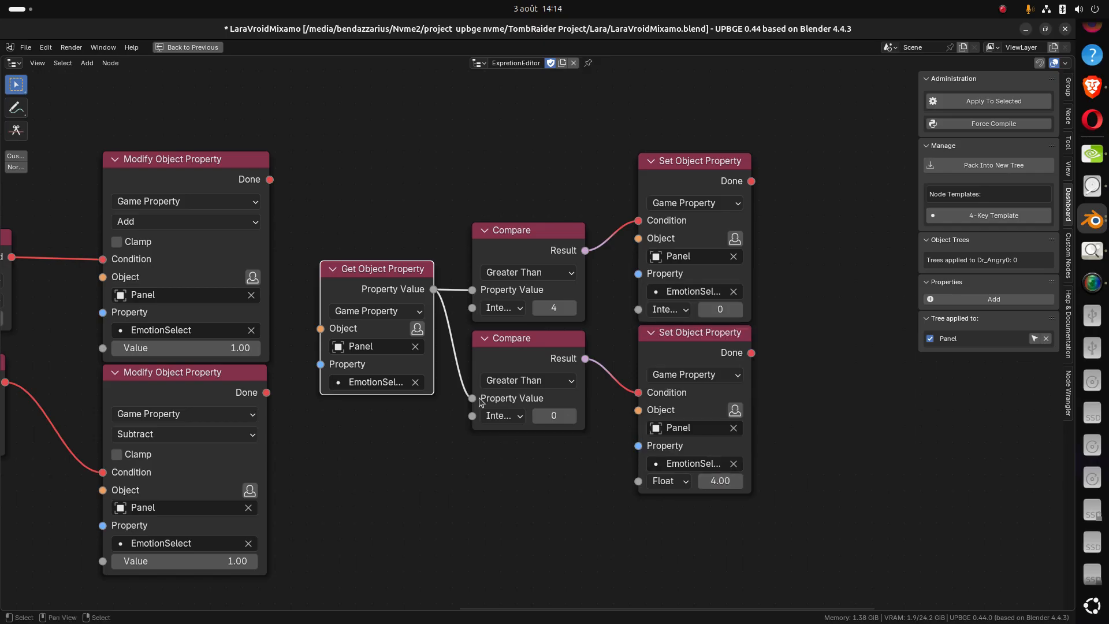
Set the lower Compare node's operator to Less Than and the lower Set Object Property node's value to Integer 4
click(521, 381)
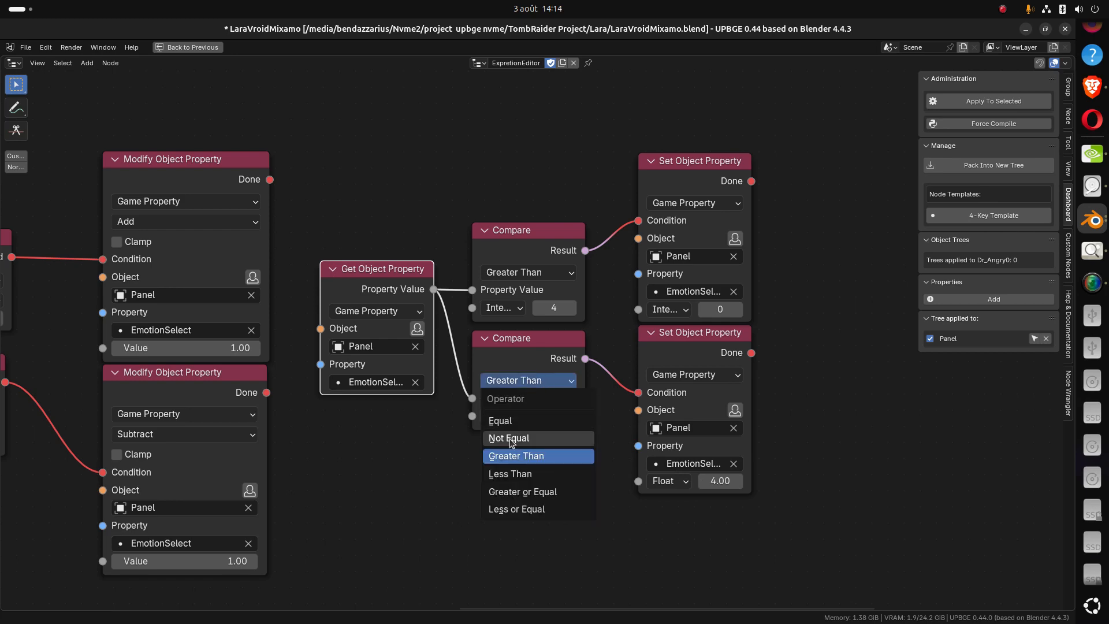
click(511, 474)
scroll(520, 453, down, 2)
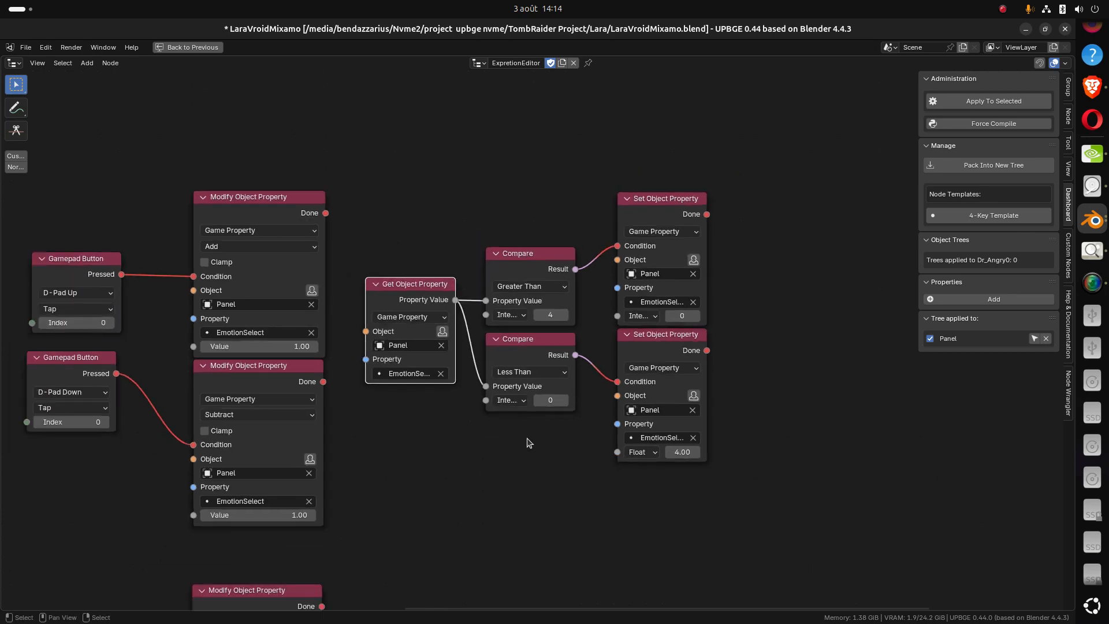
click(642, 451)
click(641, 514)
click(677, 454)
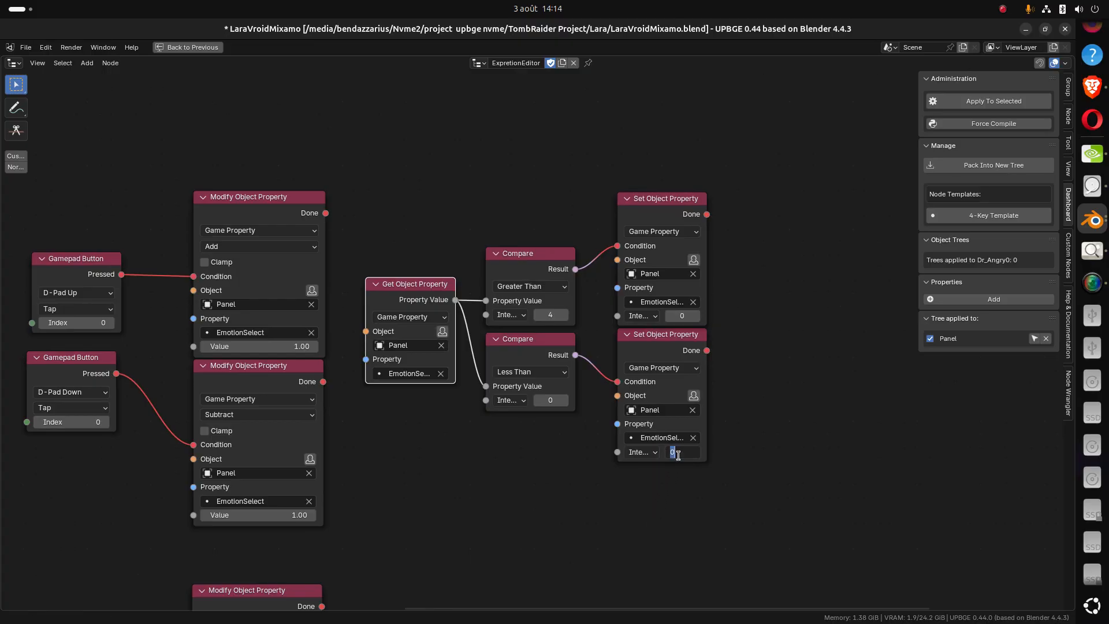
text(4)
key(Return)
Move the Get Object Property, Compare and Set Object Property nodes together slightly away from the Modify Object Property nodes, and save the file
scroll(718, 486, down, 4)
drag(698, 455, 447, 212)
drag(467, 298, 478, 303)
key(ctrl+s)
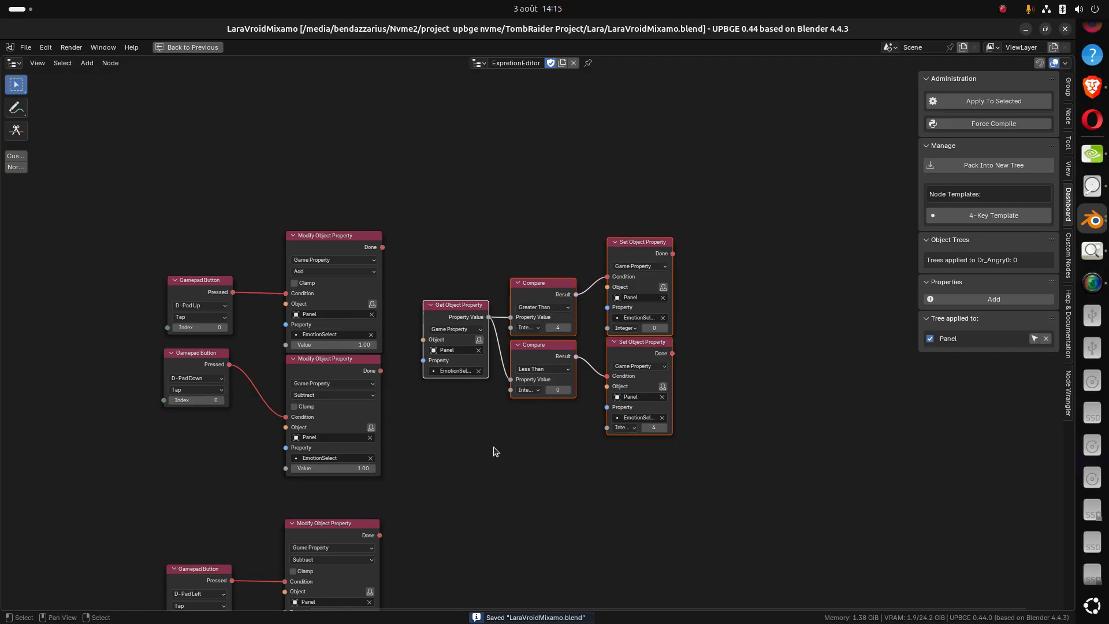
Move the D-Pad Left node up and the D-Pad Right node down, both farther from their Modify Object Property nodes
scroll(520, 487, down, 3)
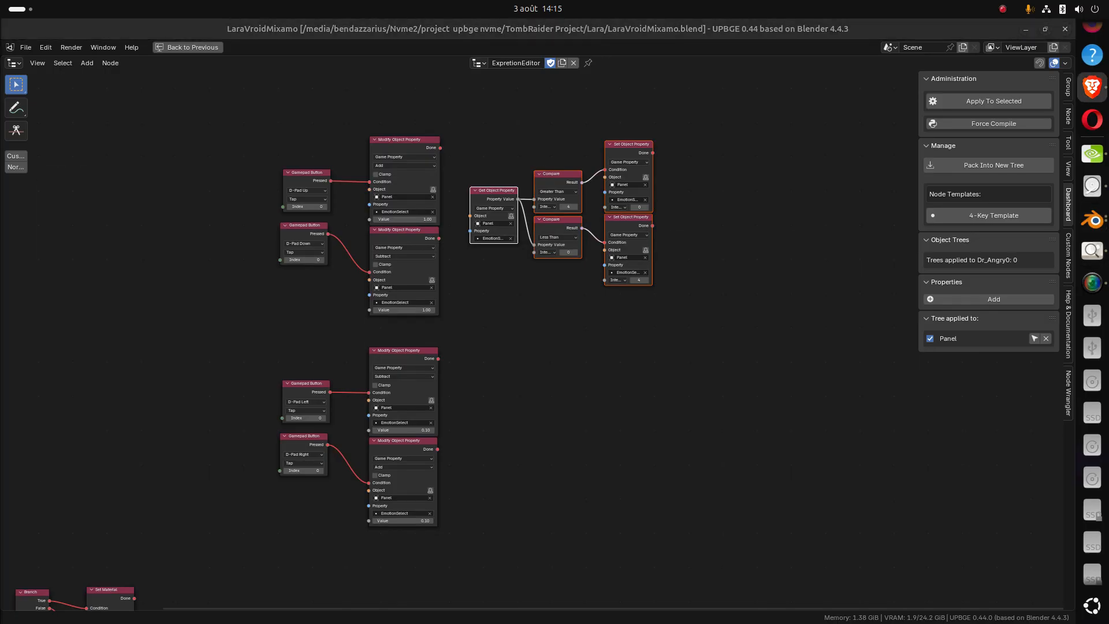
scroll(527, 347, up, 2)
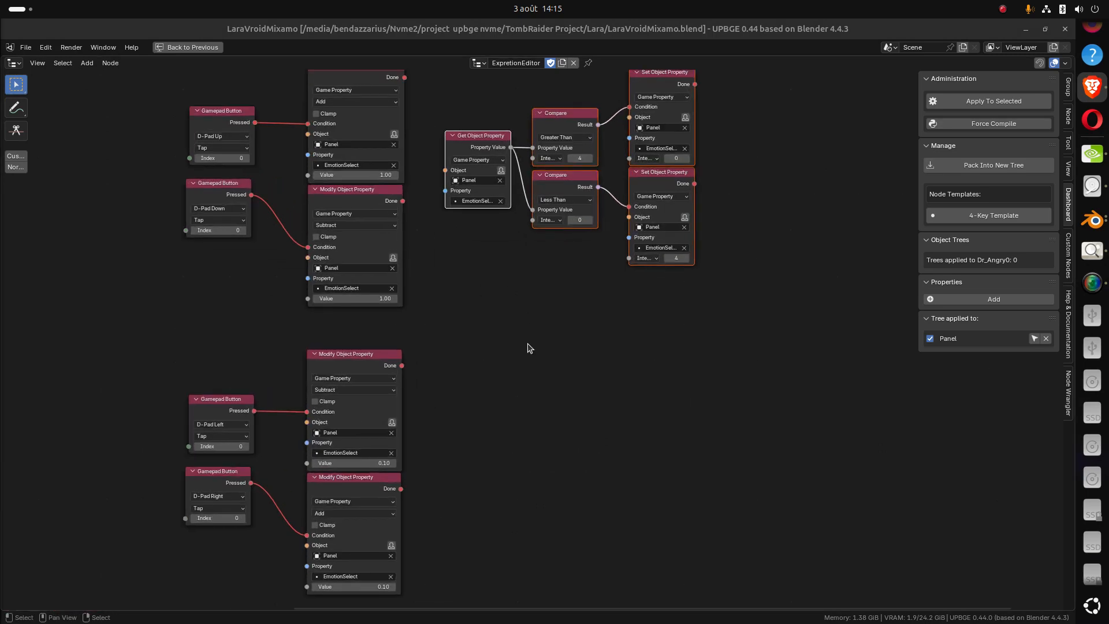
middle_drag(508, 290, 536, 279)
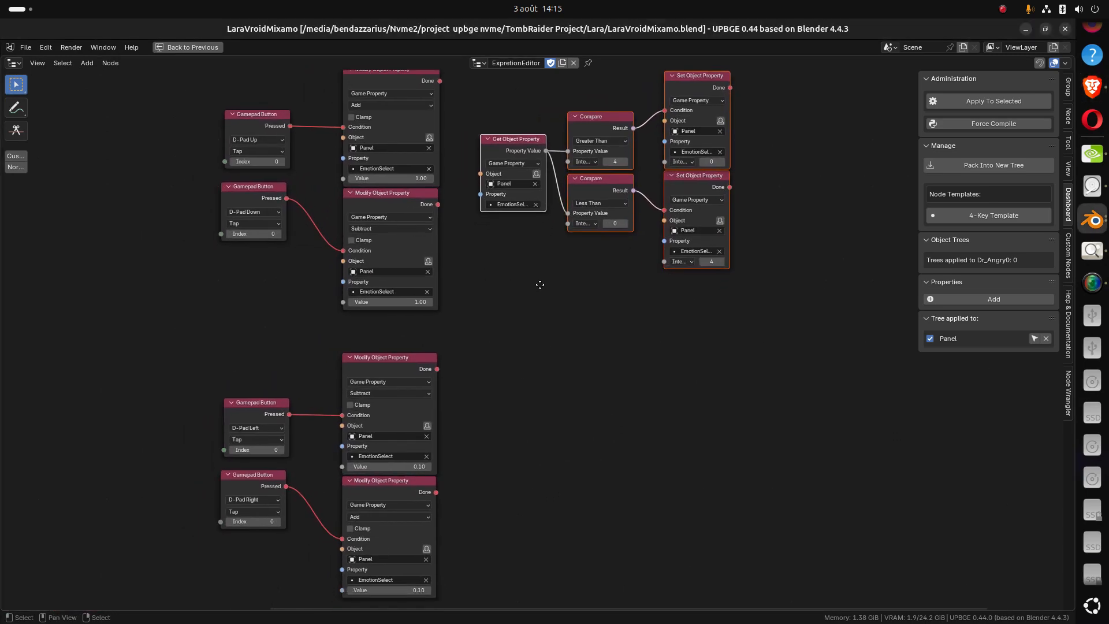
middle_drag(547, 427, 550, 376)
scroll(532, 379, up, 2)
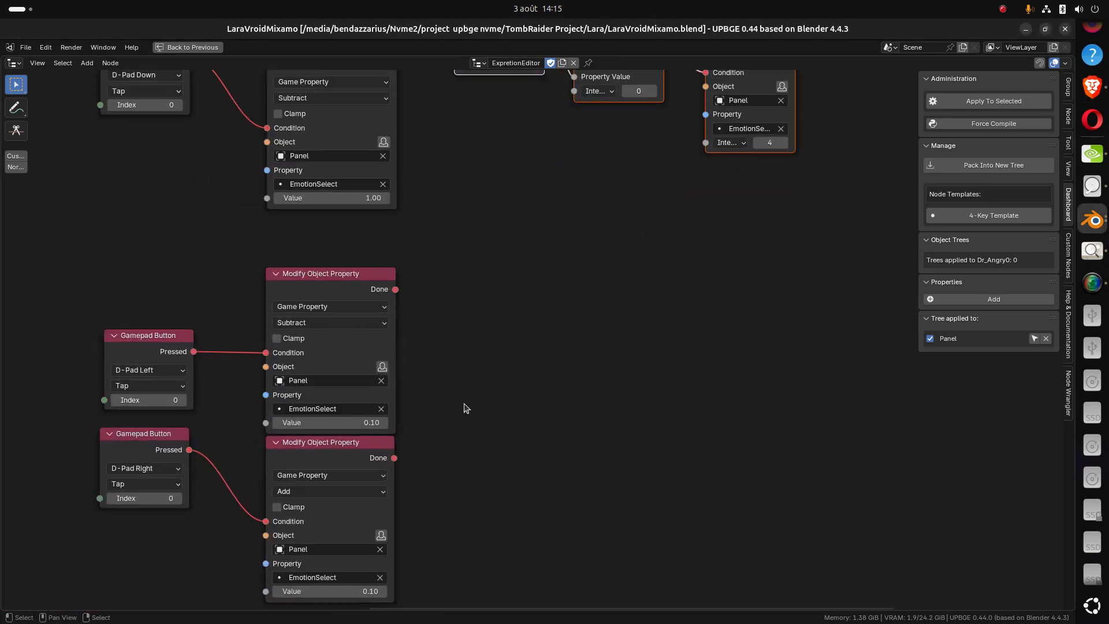
middle_drag(463, 408, 549, 347)
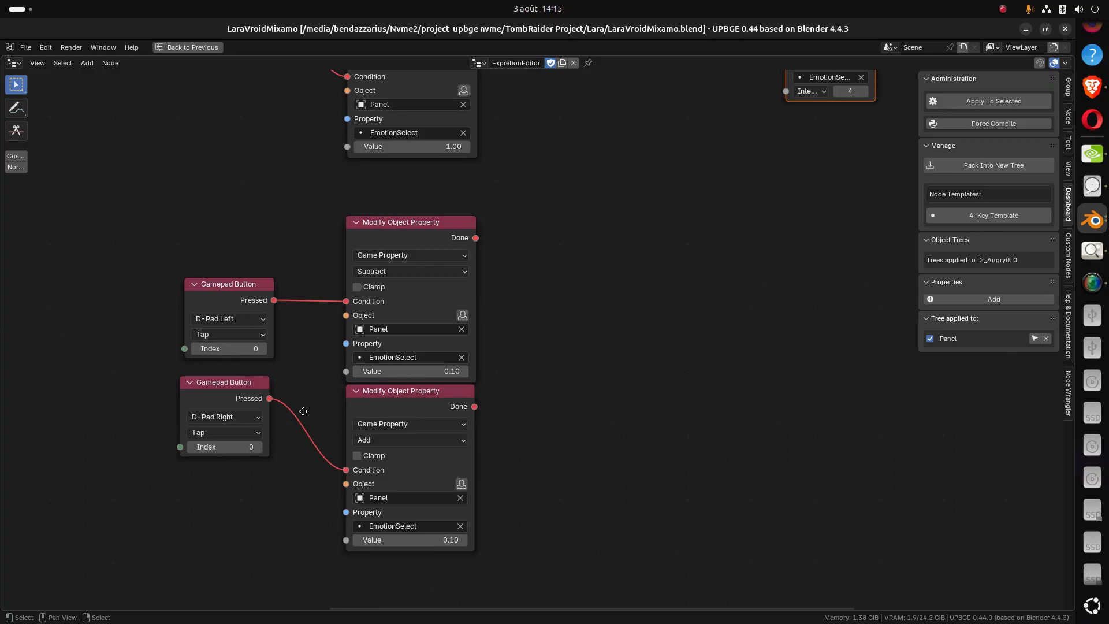
middle_drag(305, 412, 446, 431)
drag(375, 310, 304, 201)
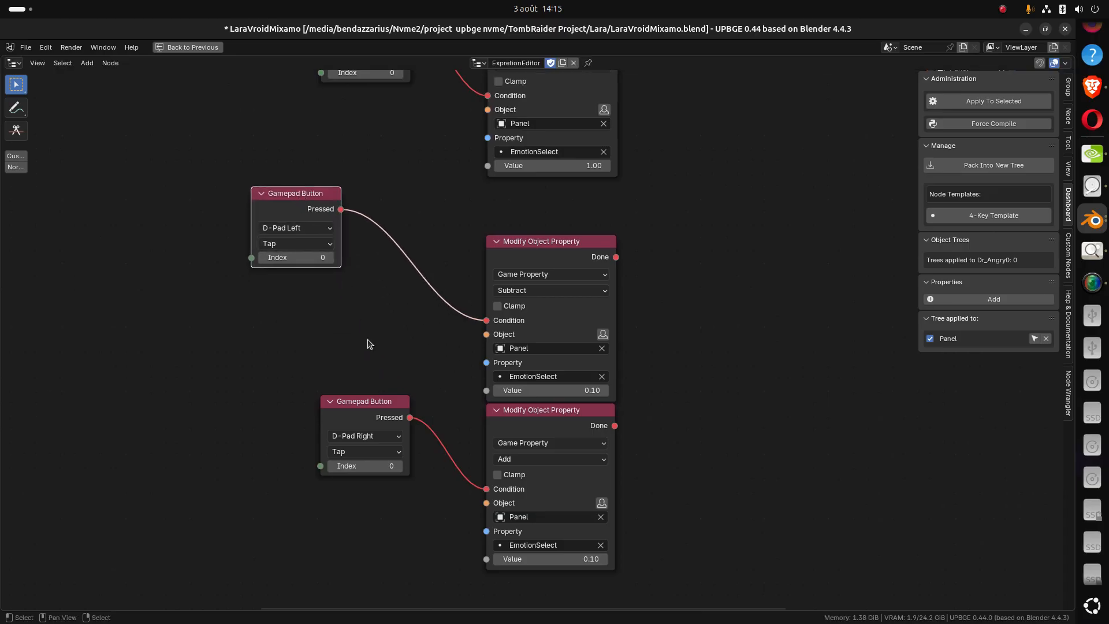
drag(373, 402, 300, 539)
middle_drag(228, 423, 280, 384)
middle_drag(457, 363, 465, 376)
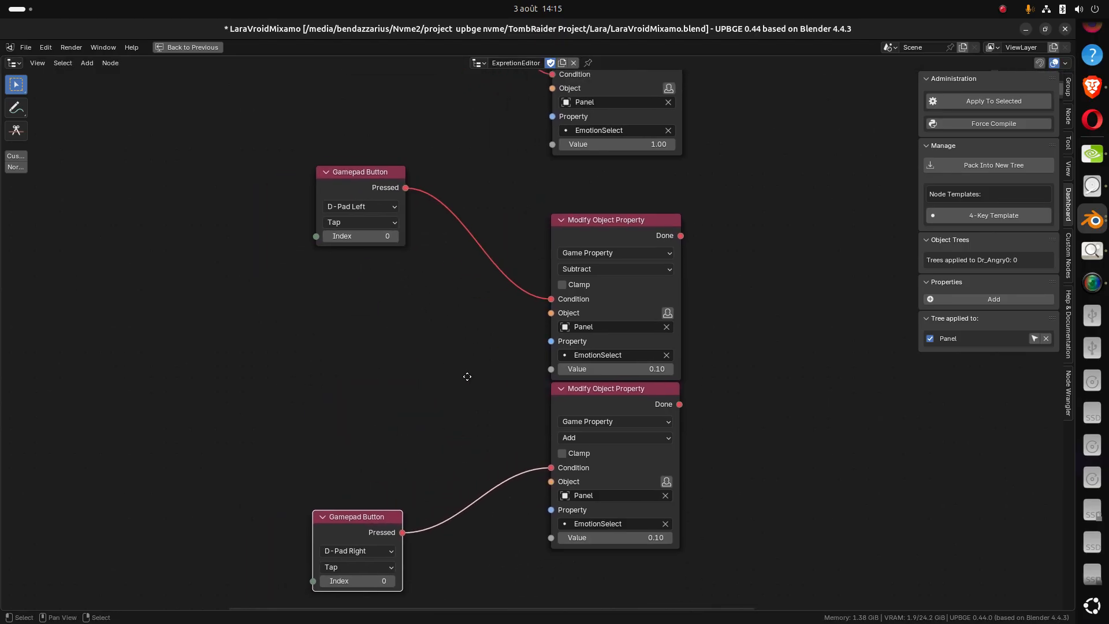
scroll(466, 378, up, 1)
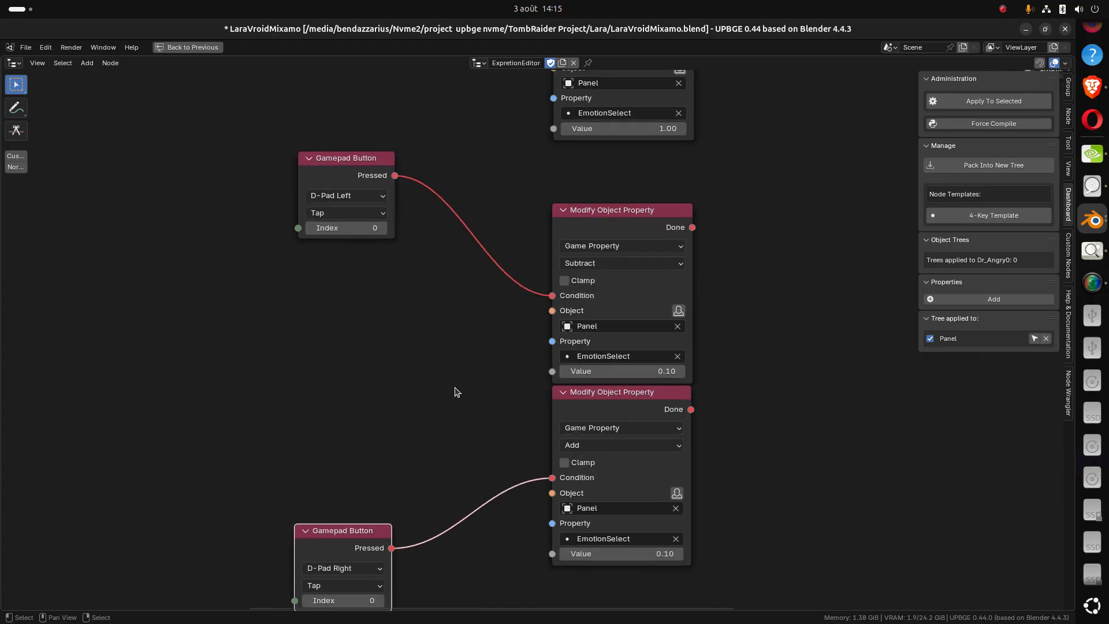
scroll(456, 392, up, 1)
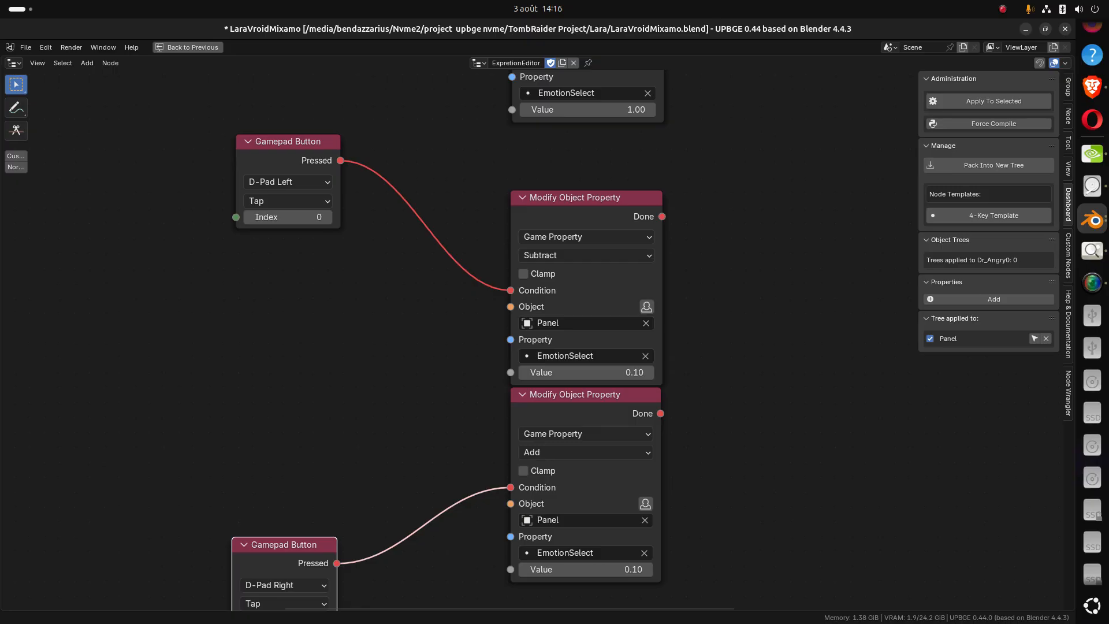
scroll(465, 404, down, 3)
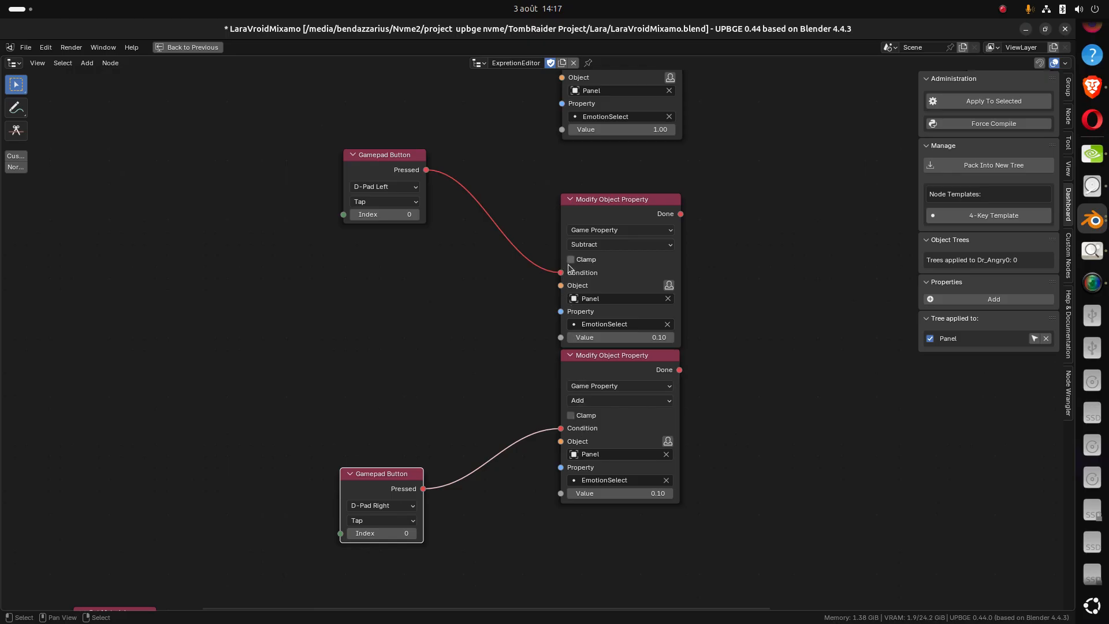
scroll(562, 276, up, 1)
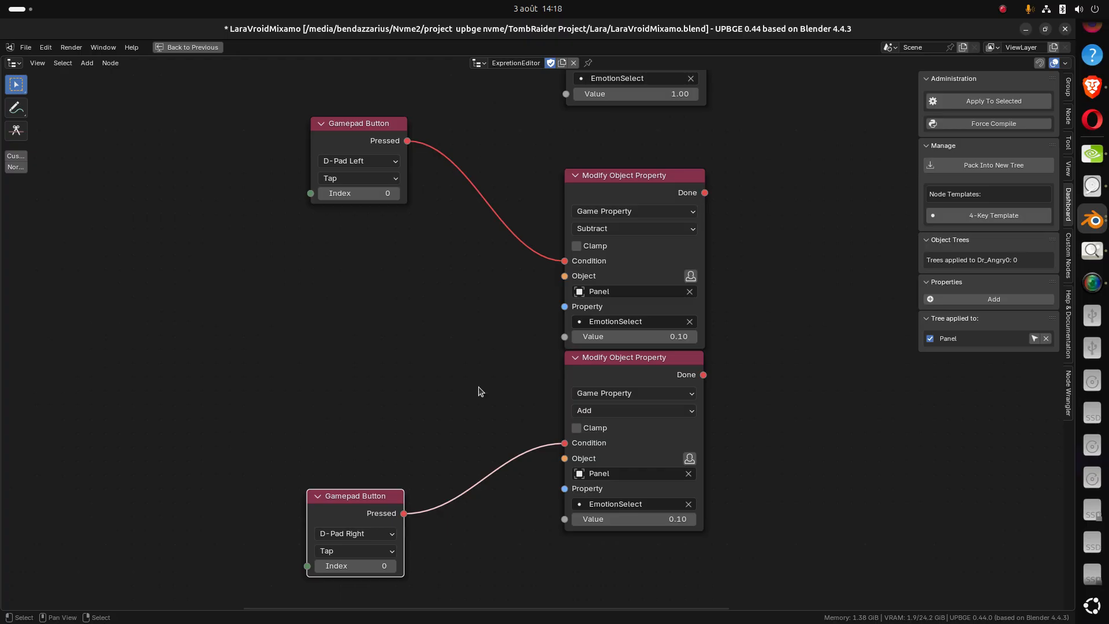
Add a Value Switch List Compare node, expand it, and place it beside the D-Pad Left and D-Pad Right nodes
key(shift+a)
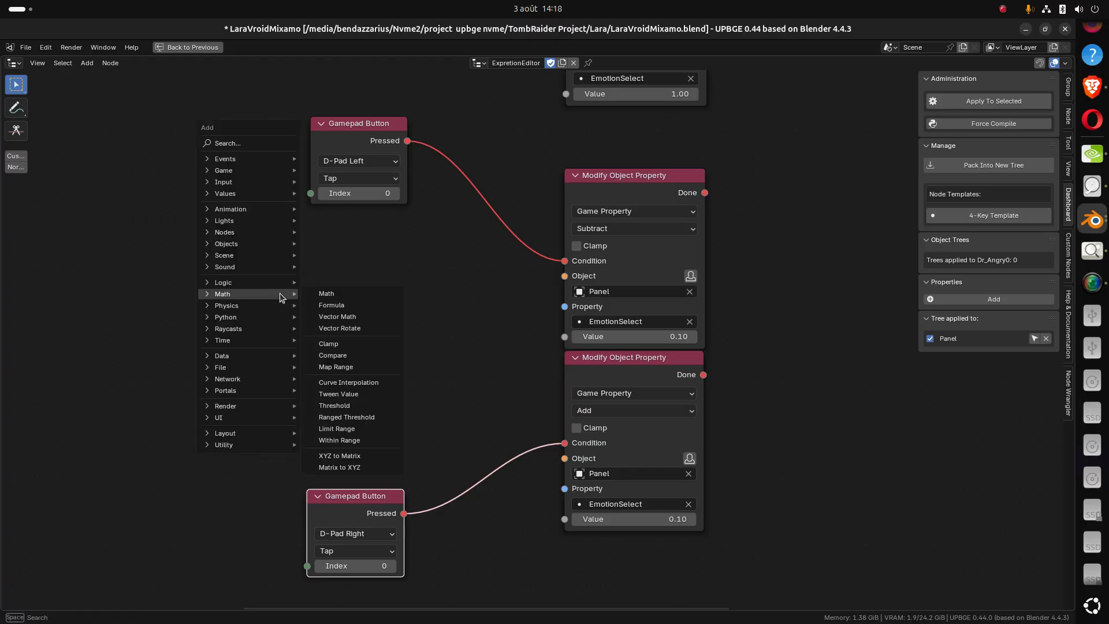
mouse_move(257, 198)
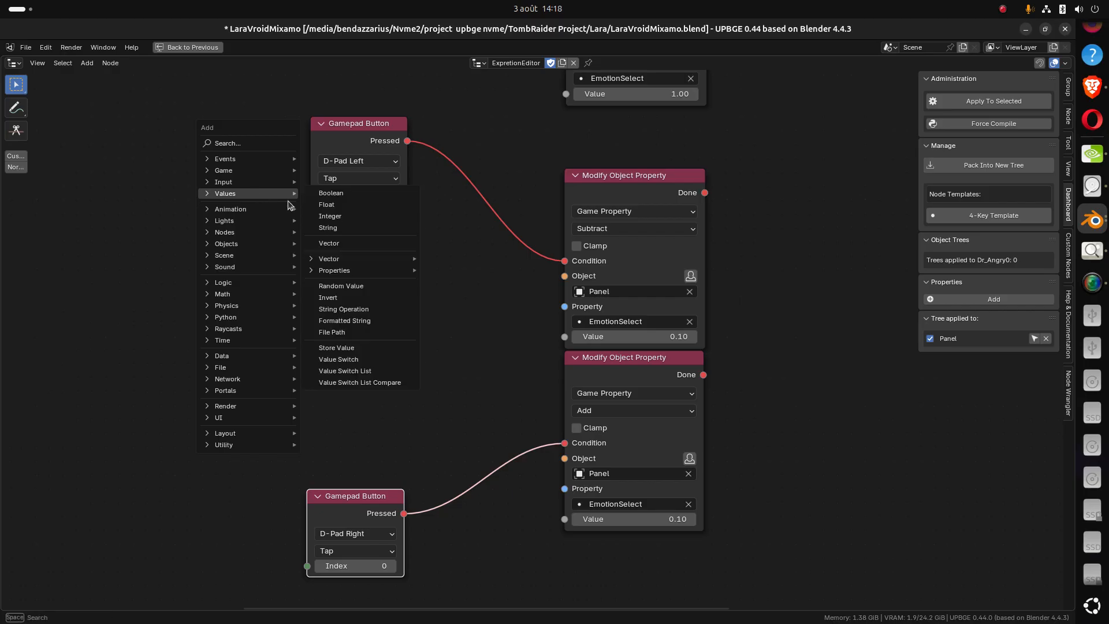
click(360, 383)
click(278, 328)
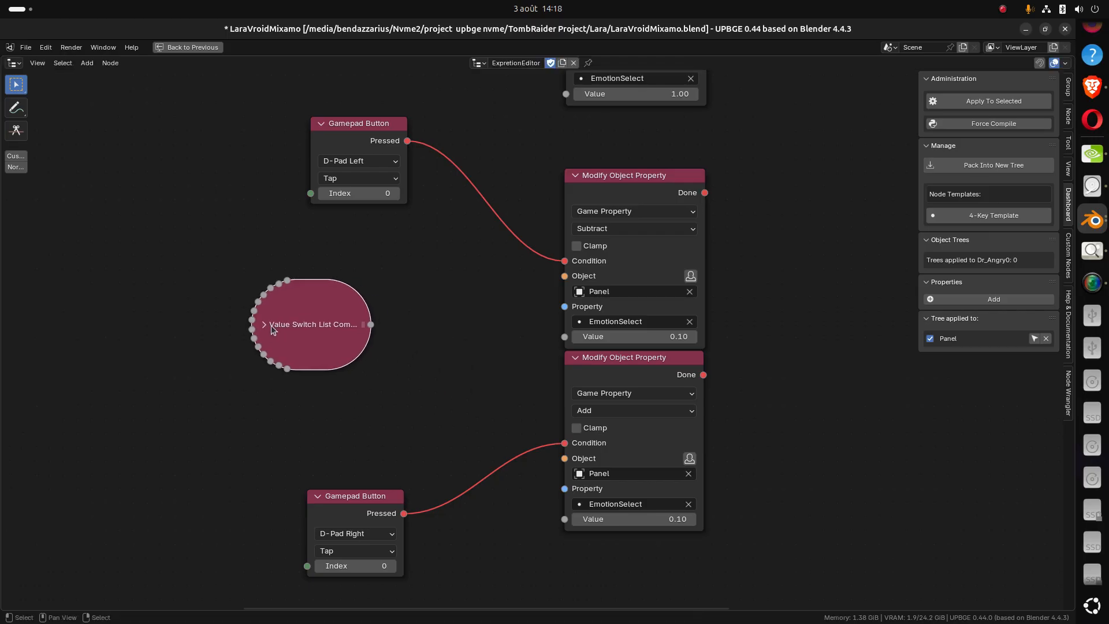
click(267, 323)
key(g)
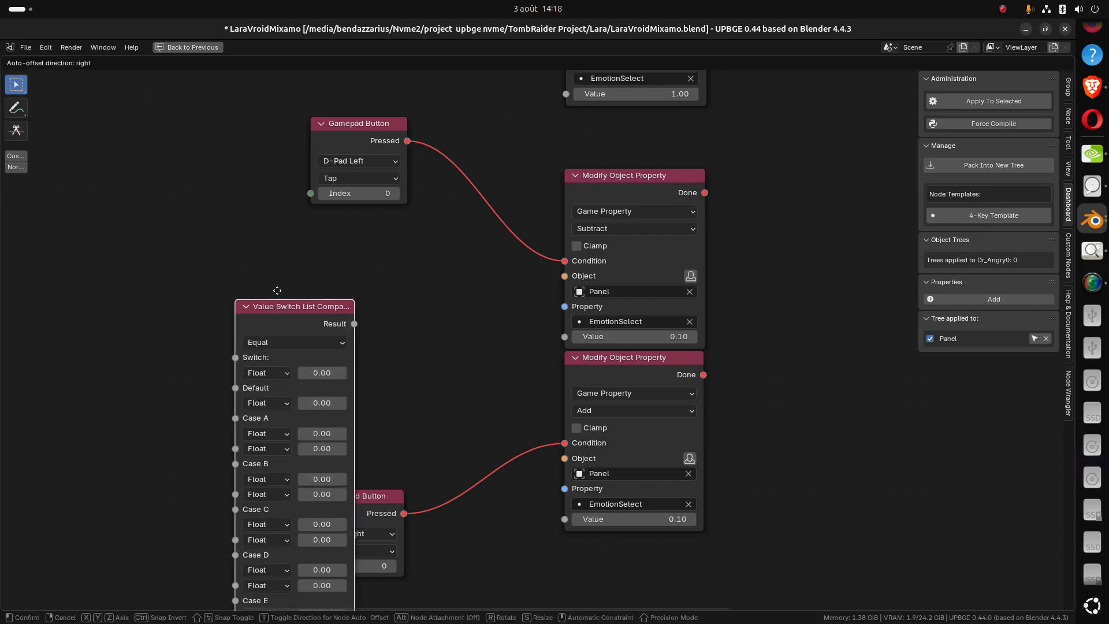
click(207, 195)
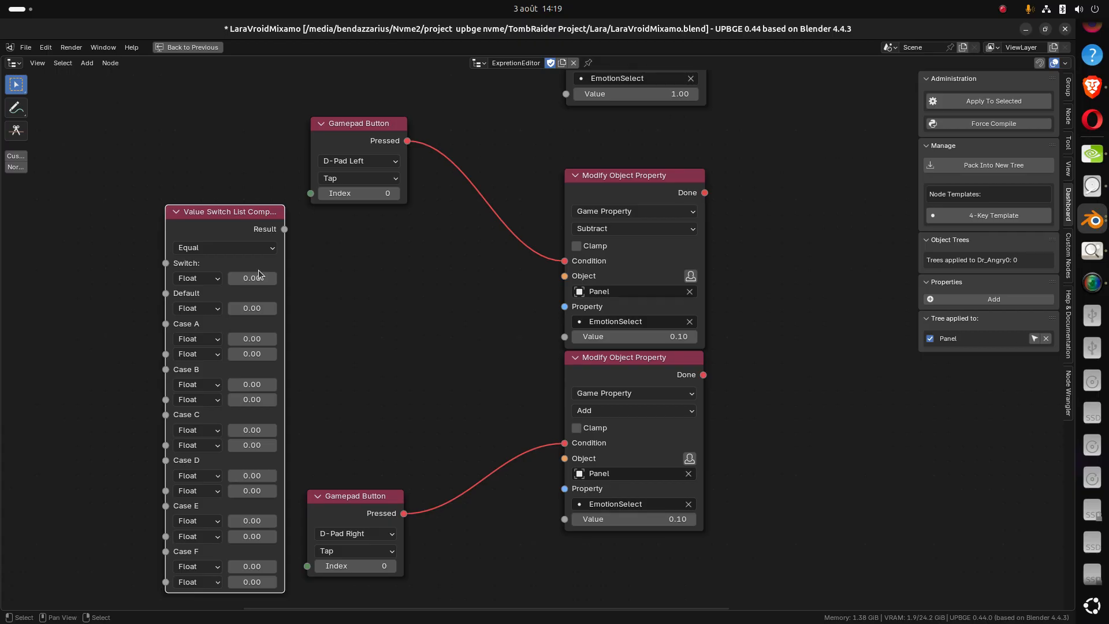
Move the Value Switch List Compare node up slightly and keep its operator set to Equal
drag(220, 203, 220, 154)
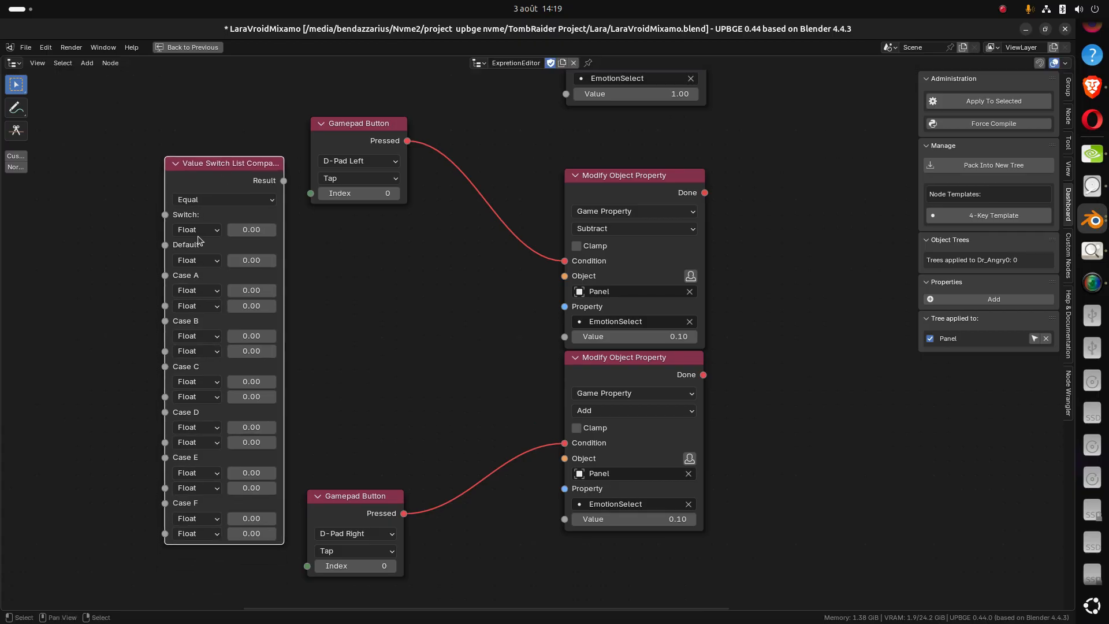
middle_drag(221, 257, 375, 266)
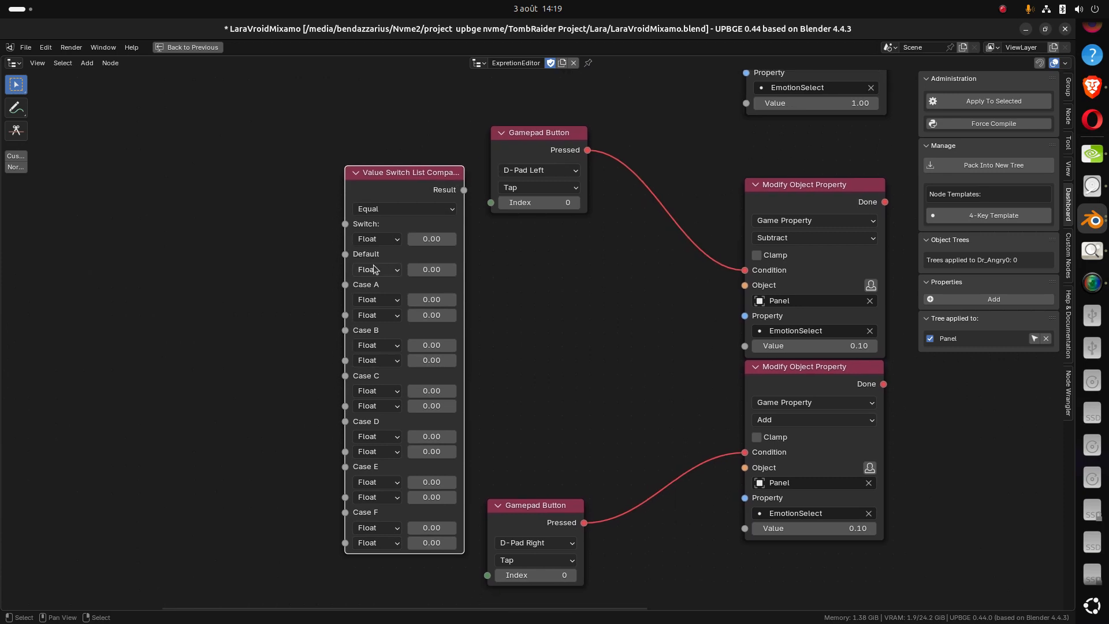
click(383, 209)
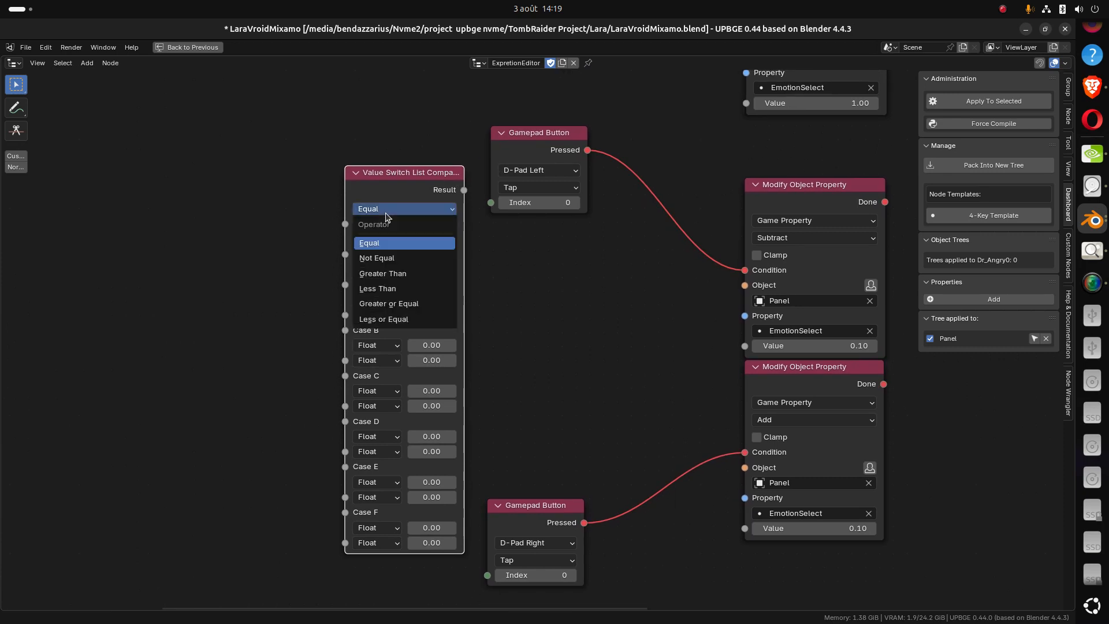
click(402, 249)
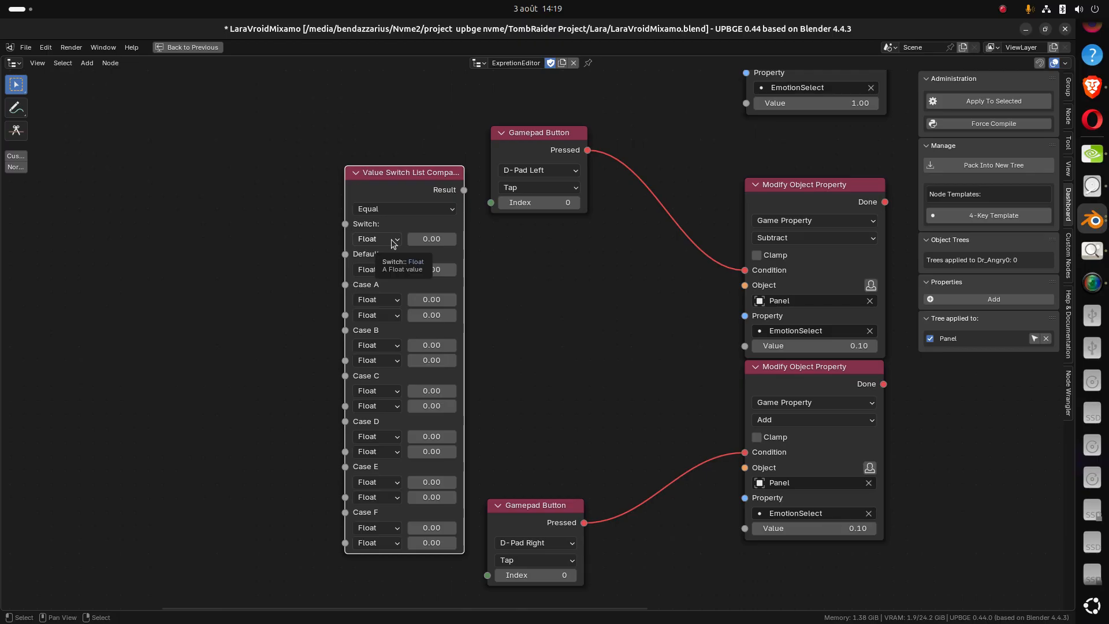
Set the Value Switch List Compare node's Switch input type to Bool and enable its checkbox
click(391, 241)
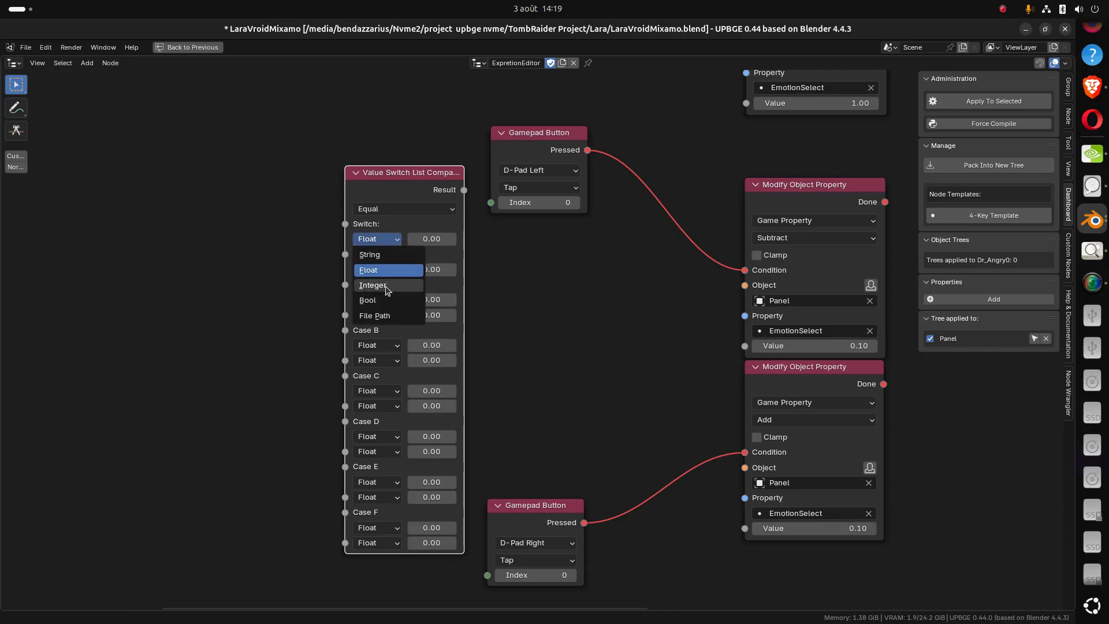
click(391, 274)
click(412, 239)
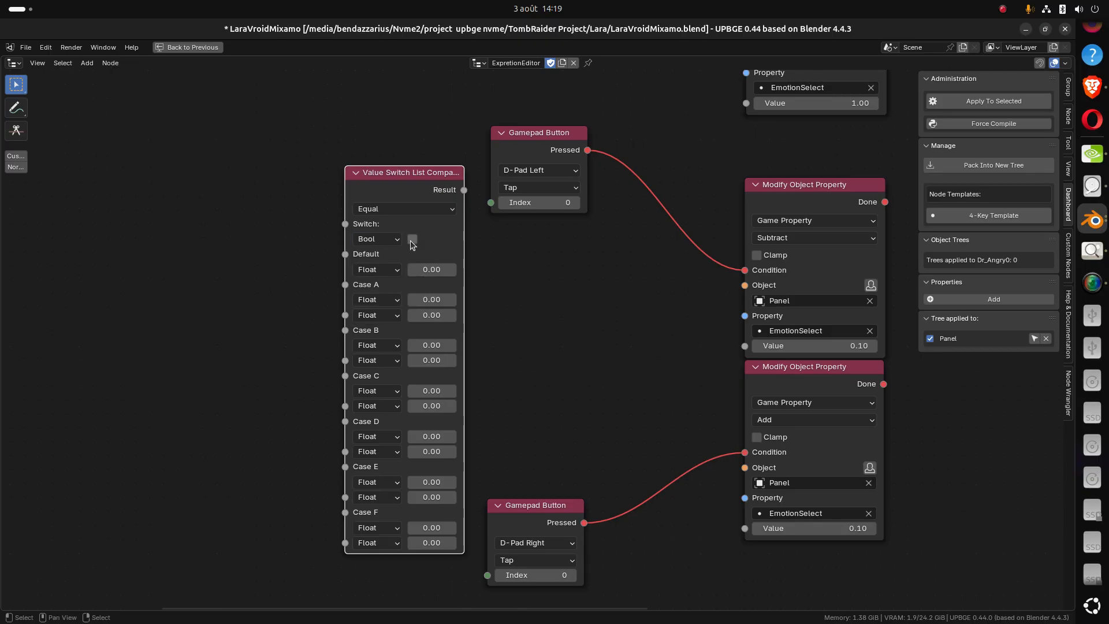
Move the Value Switch List Compare node farther from the Gamepad Button nodes and set its Default input type to Integer
drag(413, 197, 330, 217)
middle_drag(406, 277, 450, 239)
scroll(444, 245, up, 1)
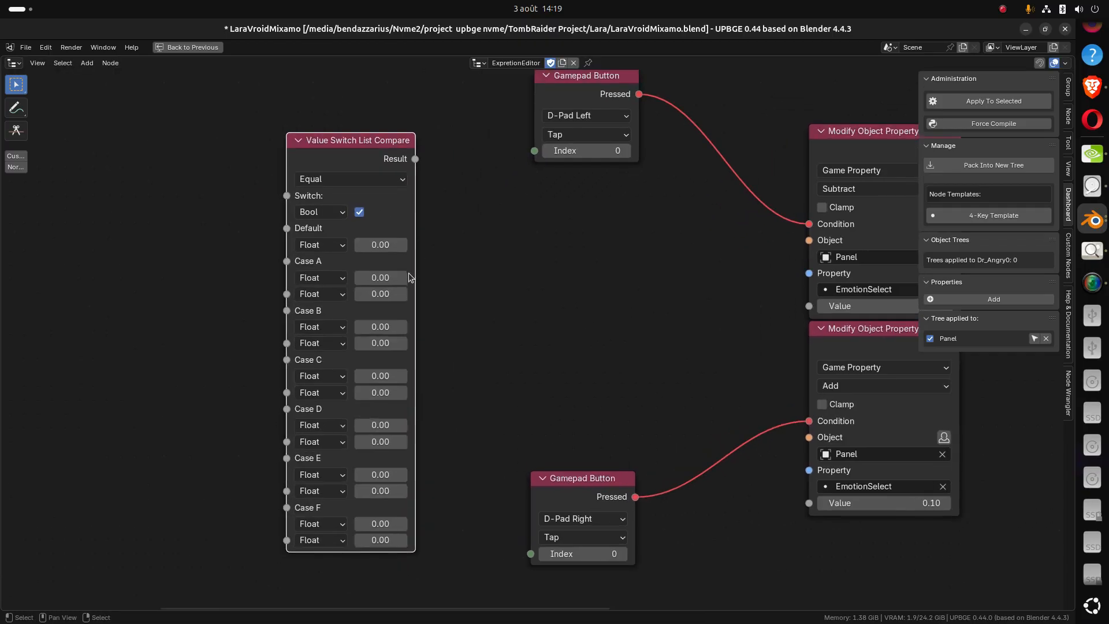
middle_drag(454, 287, 500, 266)
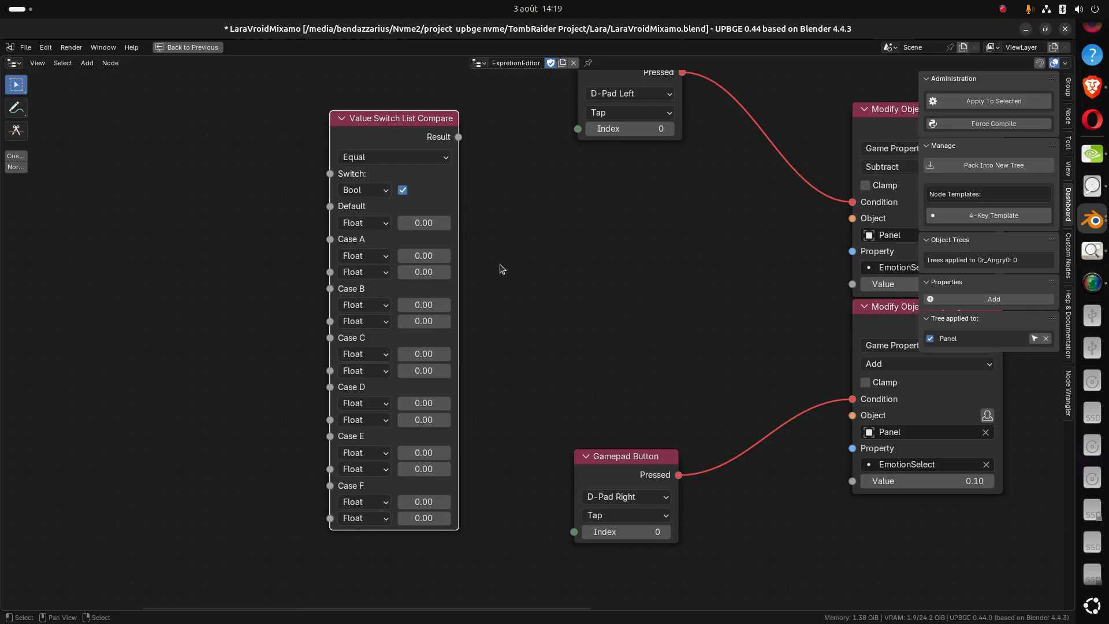
click(377, 222)
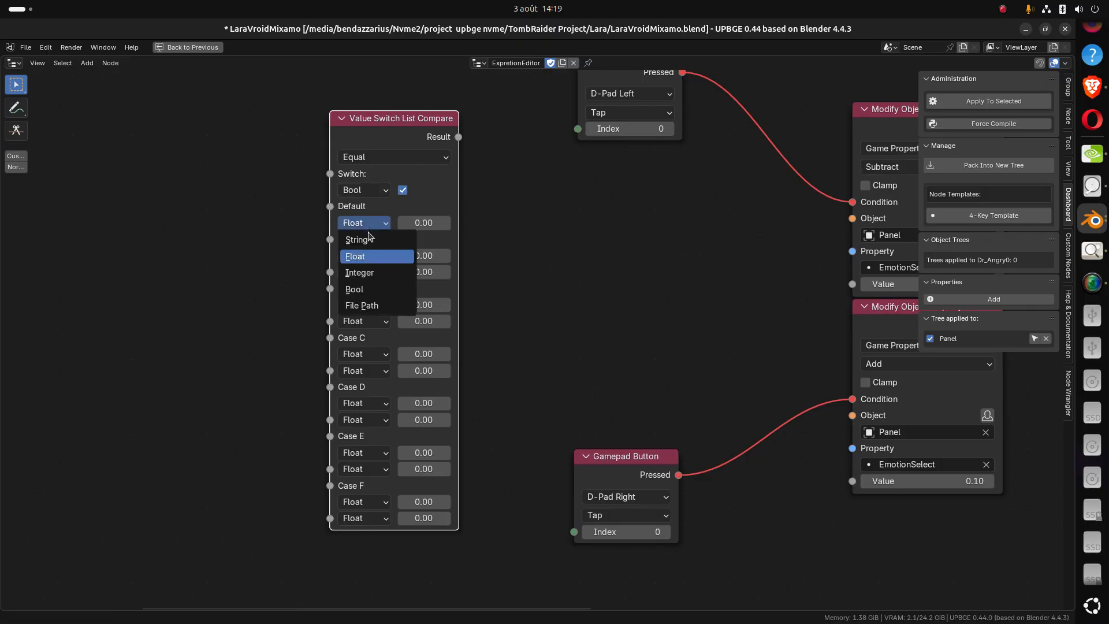
click(359, 273)
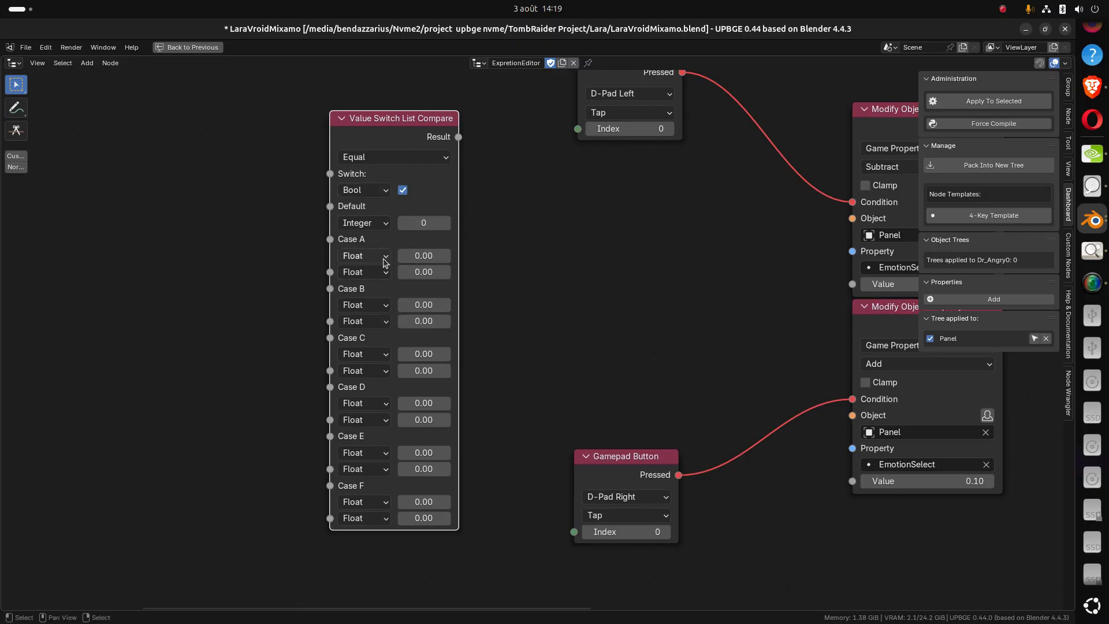
middle_drag(220, 325, 265, 328)
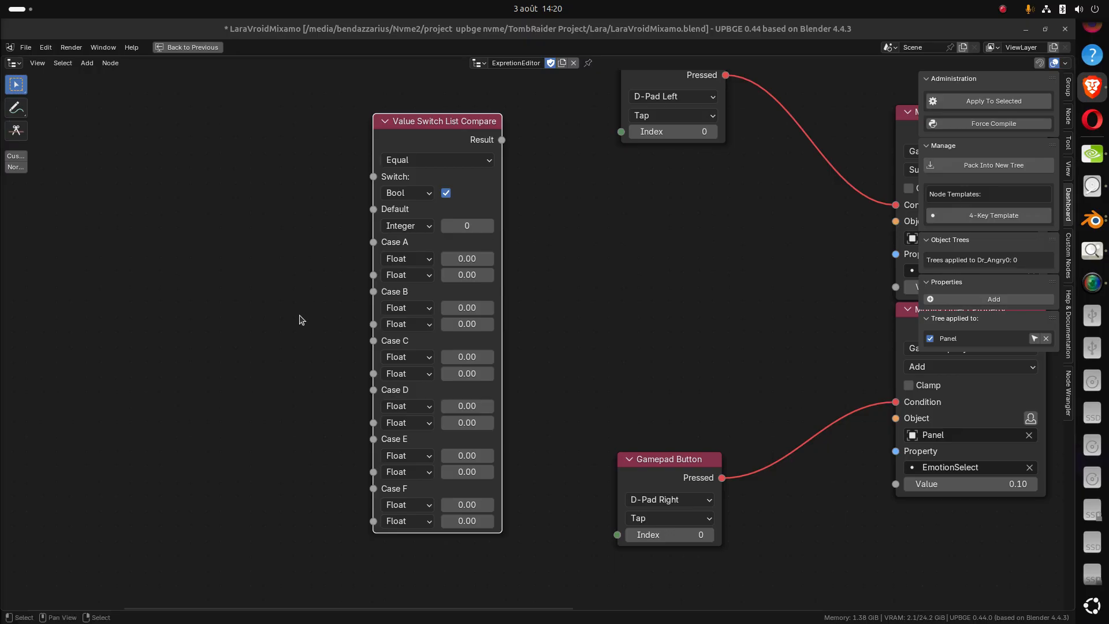
middle_drag(301, 319, 379, 335)
middle_drag(279, 292, 289, 293)
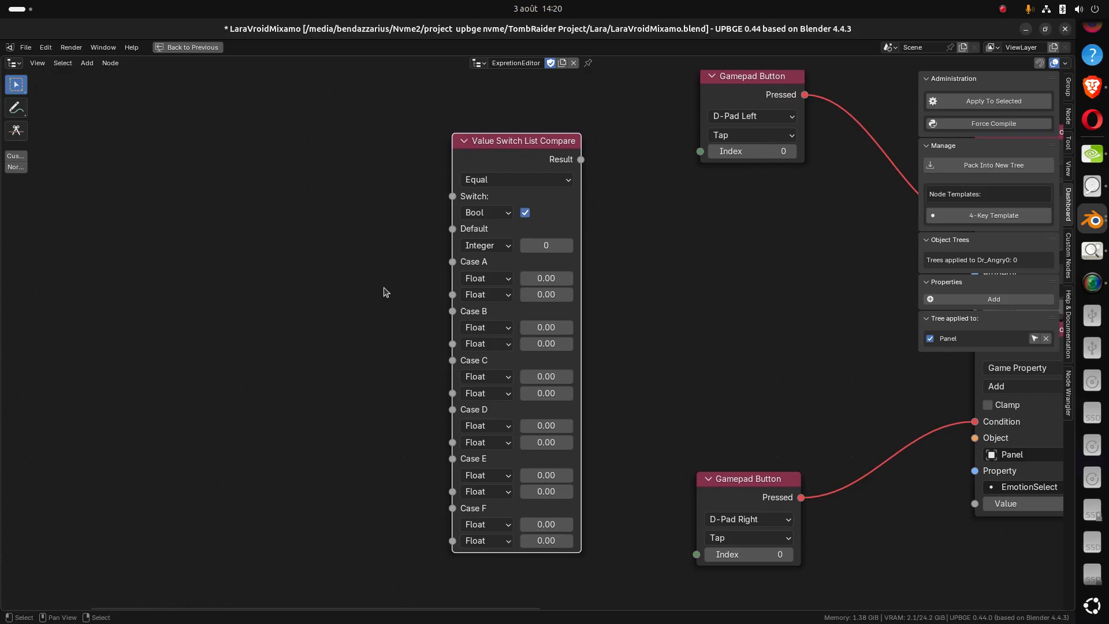
scroll(384, 293, down, 2)
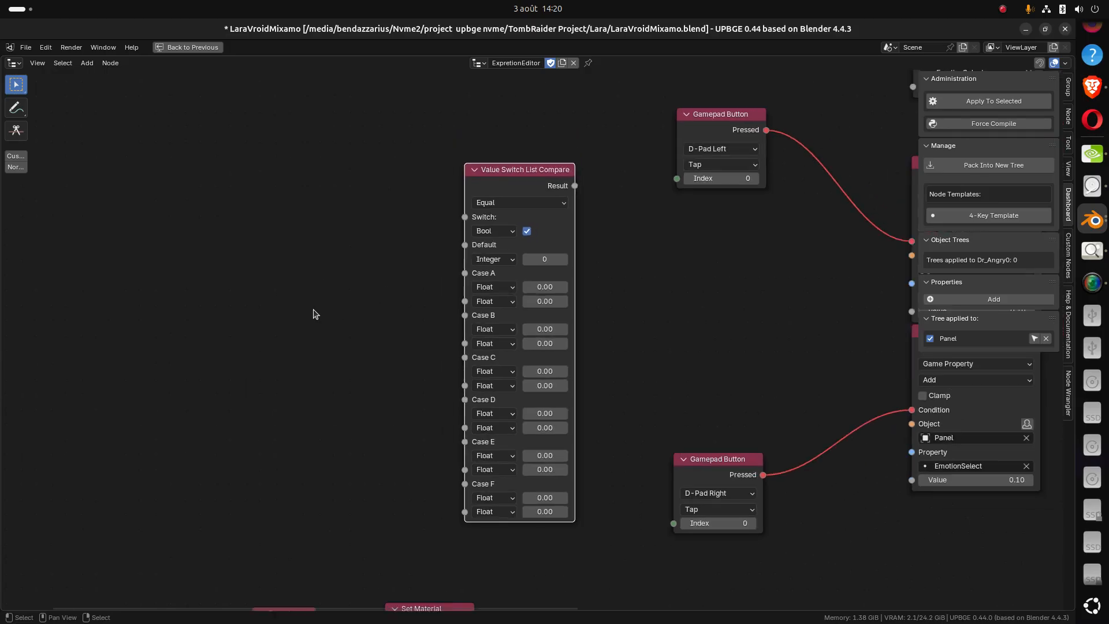
key(shift+a)
mouse_move(314, 312)
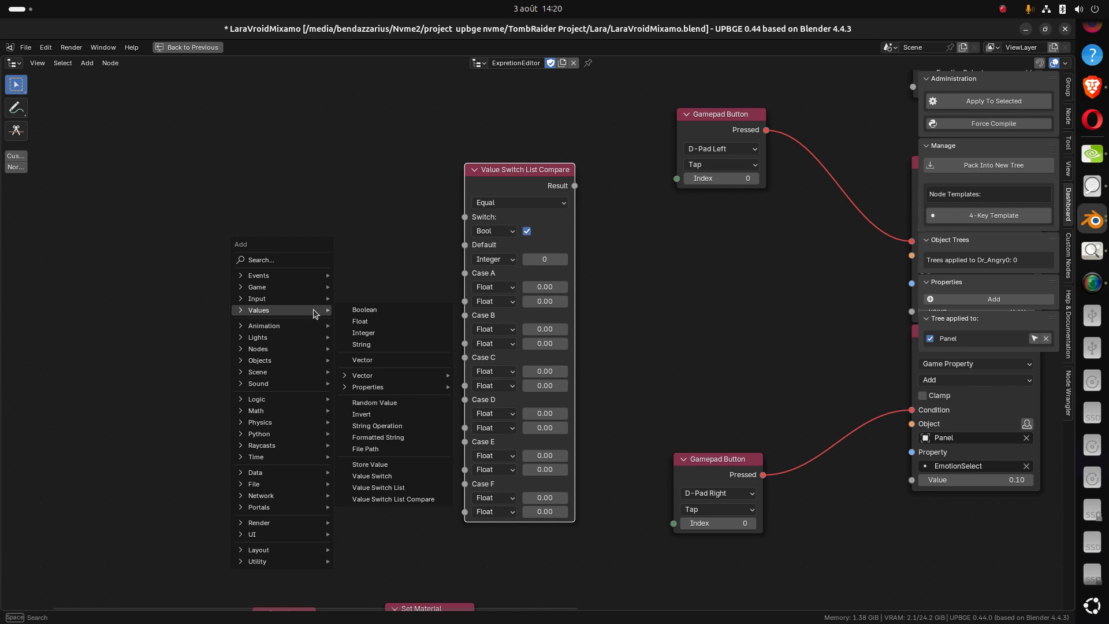
key(Escape)
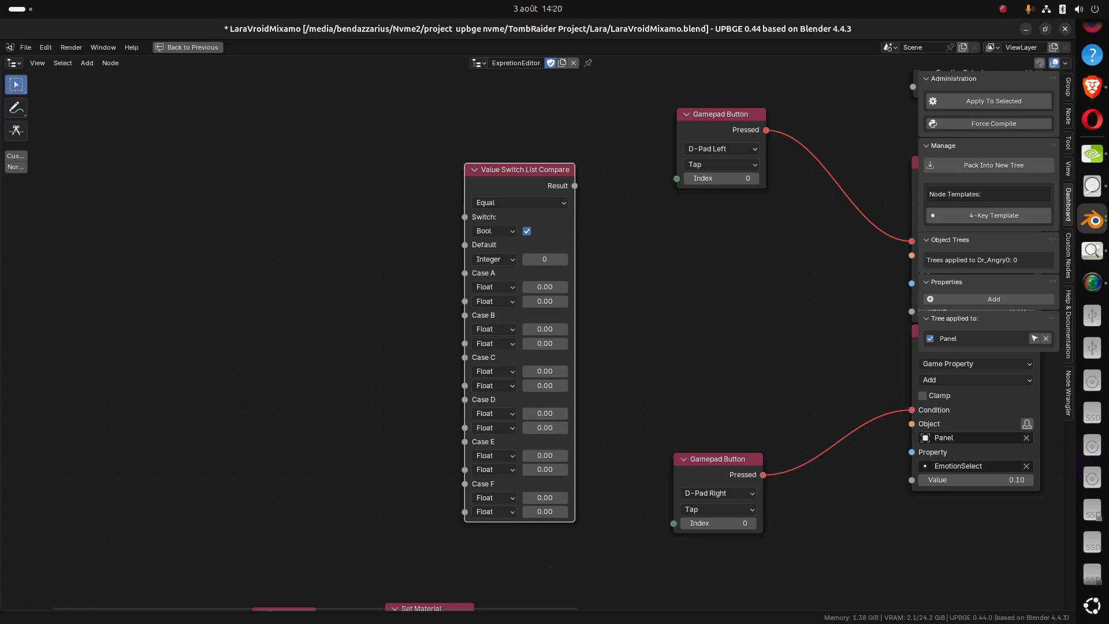
key(alt+Tab)
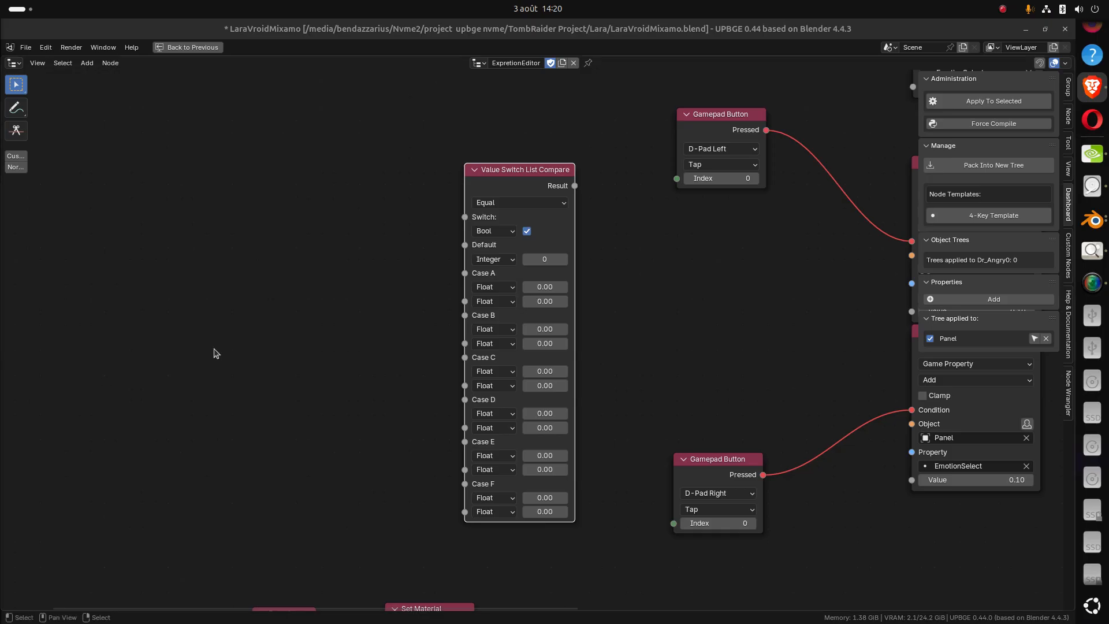
Move the Value Switch List Compare node slightly down and still farther away from the two Gamepad Button nodes
click(545, 175)
drag(545, 174, 471, 187)
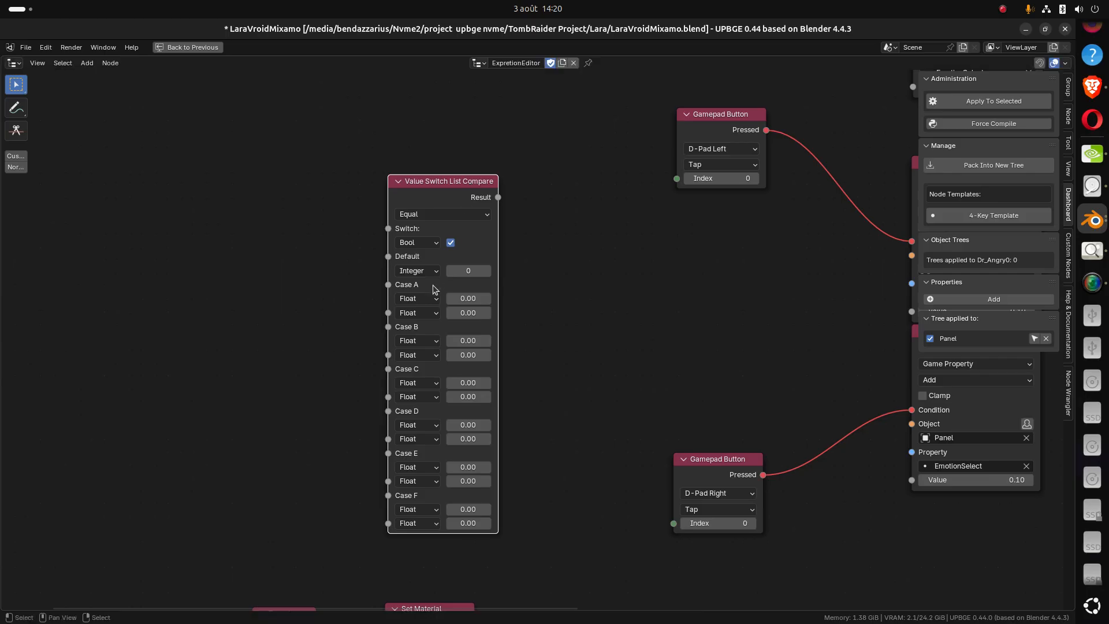
scroll(429, 298, up, 1)
middle_drag(337, 348, 407, 359)
scroll(368, 310, up, 1)
middle_drag(382, 310, 442, 311)
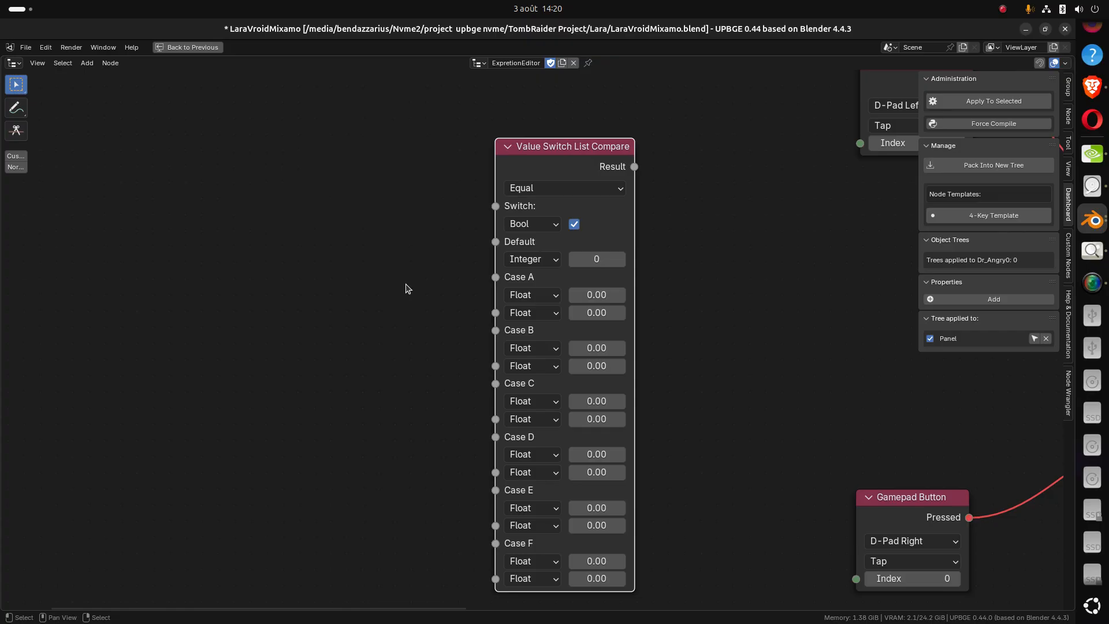
middle_drag(408, 288, 487, 296)
scroll(421, 287, up, 1)
scroll(411, 281, down, 1)
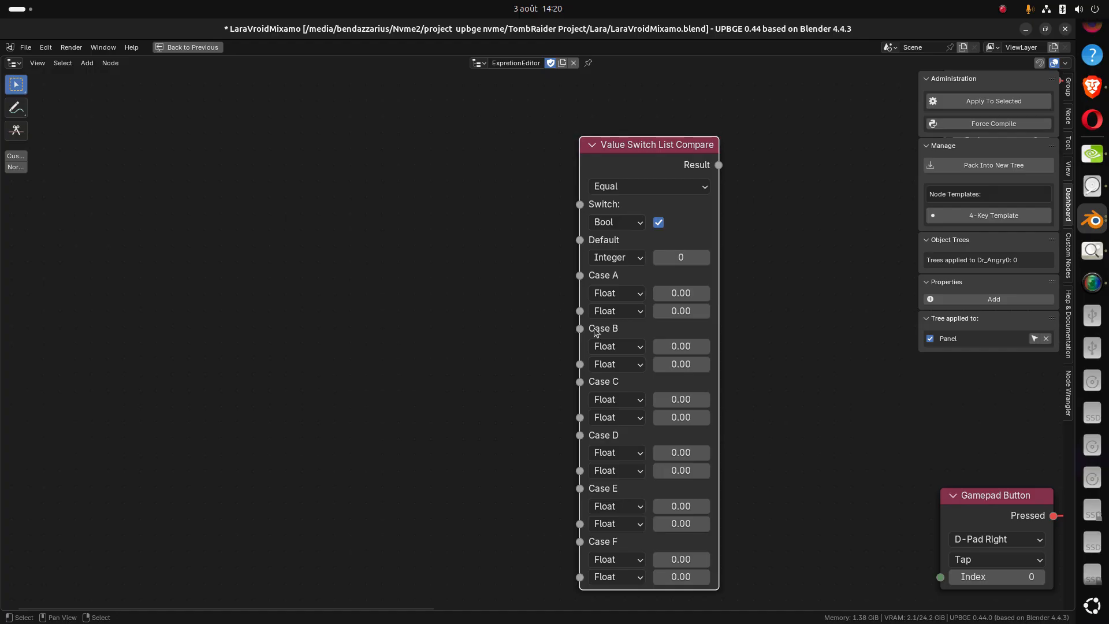
Set the second value type of Case A, Case B and Case C to String in the Value Switch List Compare node
click(616, 312)
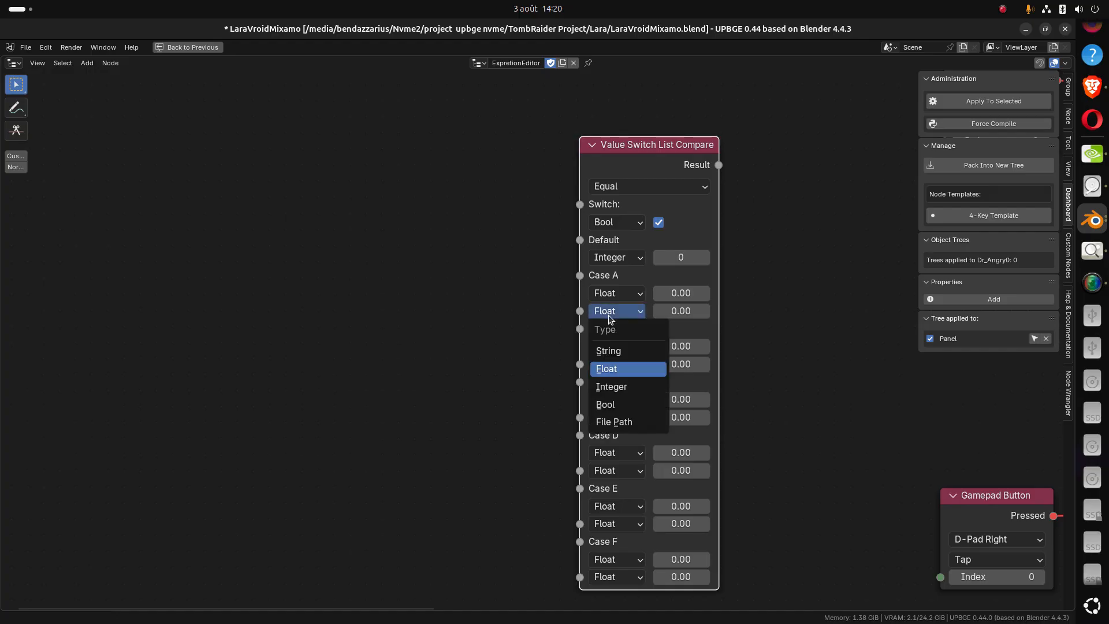
click(617, 351)
click(614, 366)
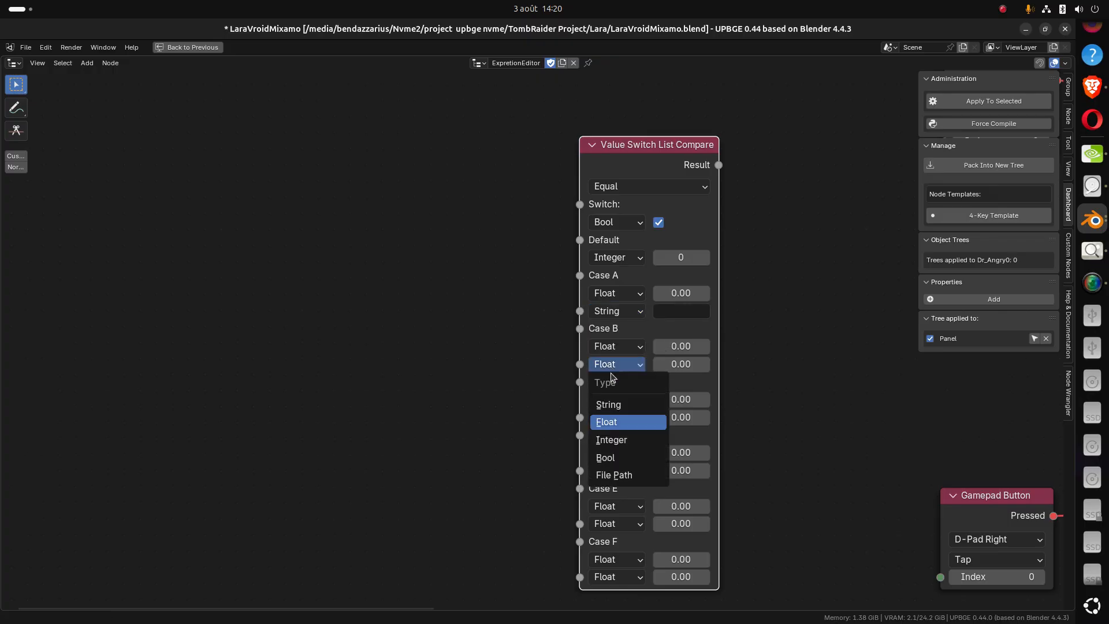
click(612, 405)
click(612, 417)
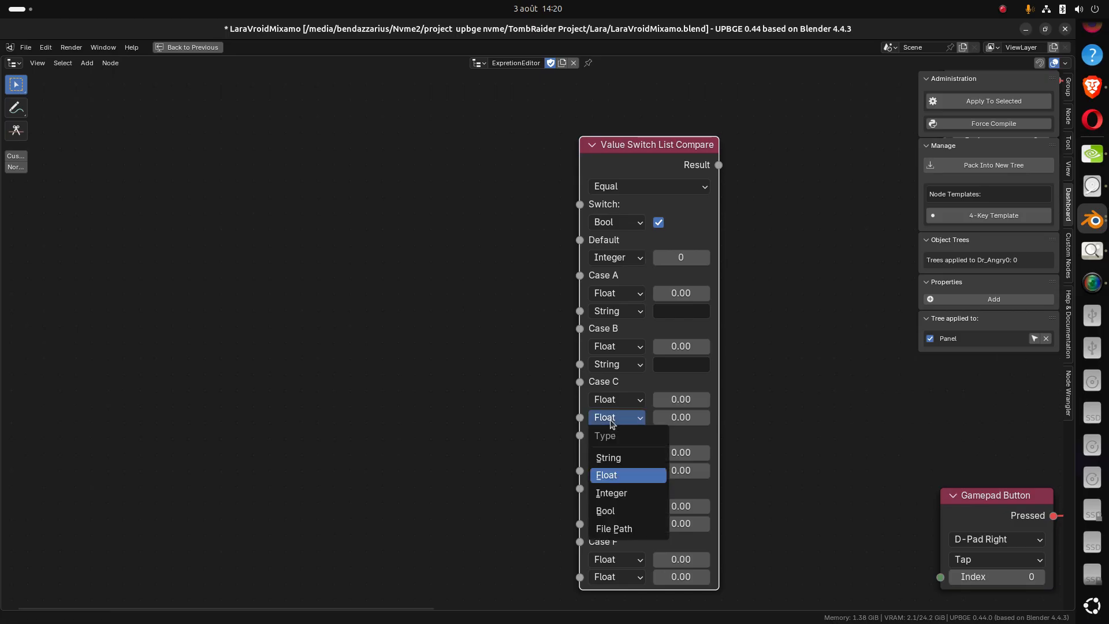
click(610, 483)
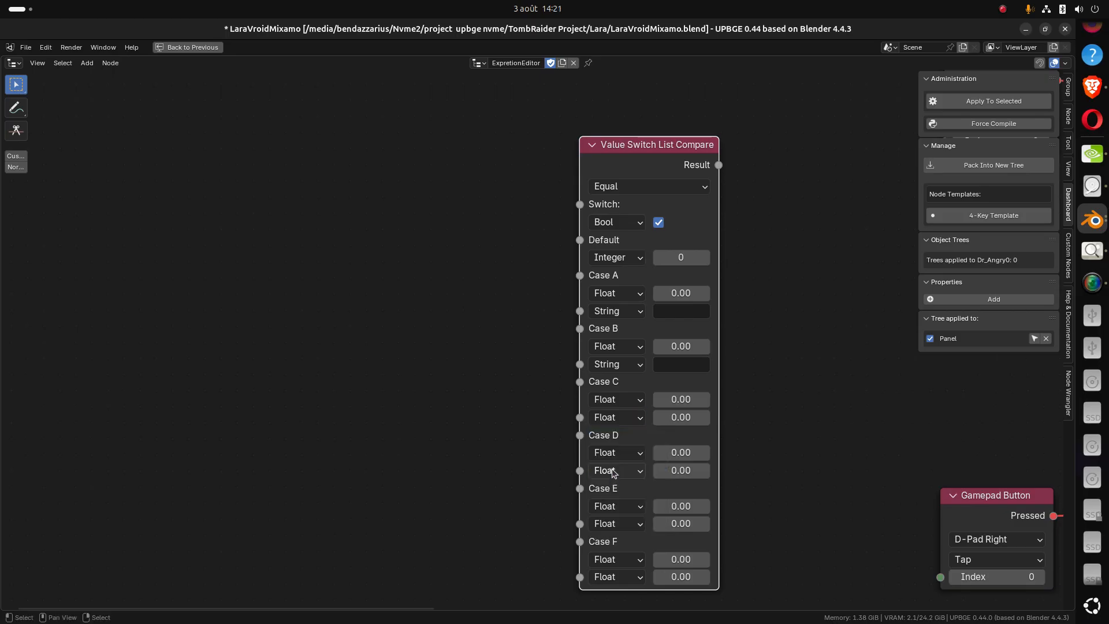
click(613, 470)
click(613, 418)
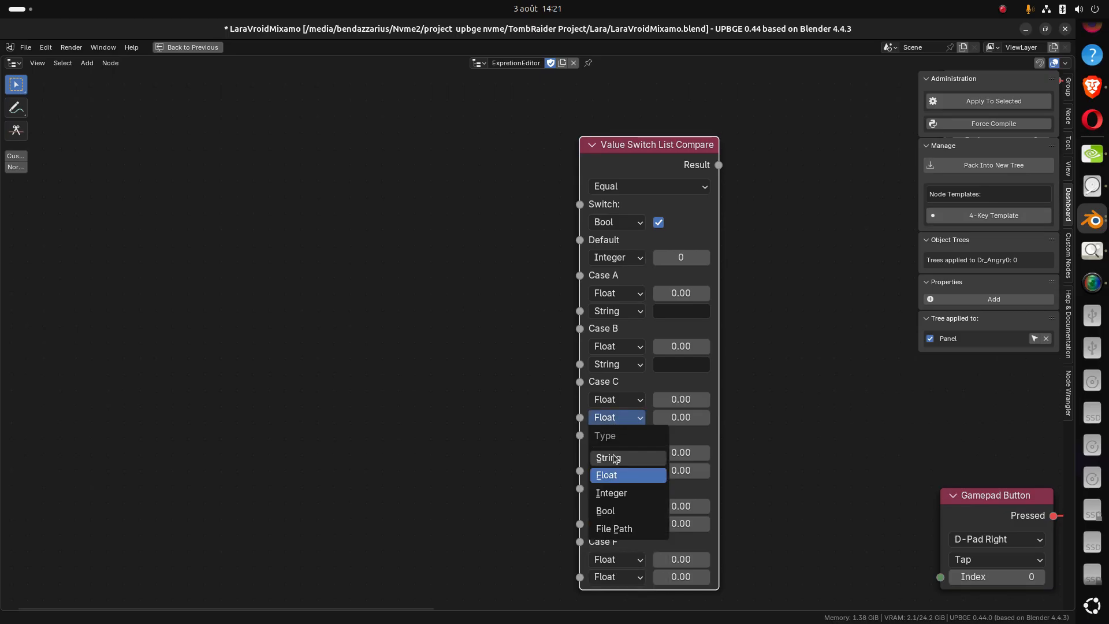
click(621, 459)
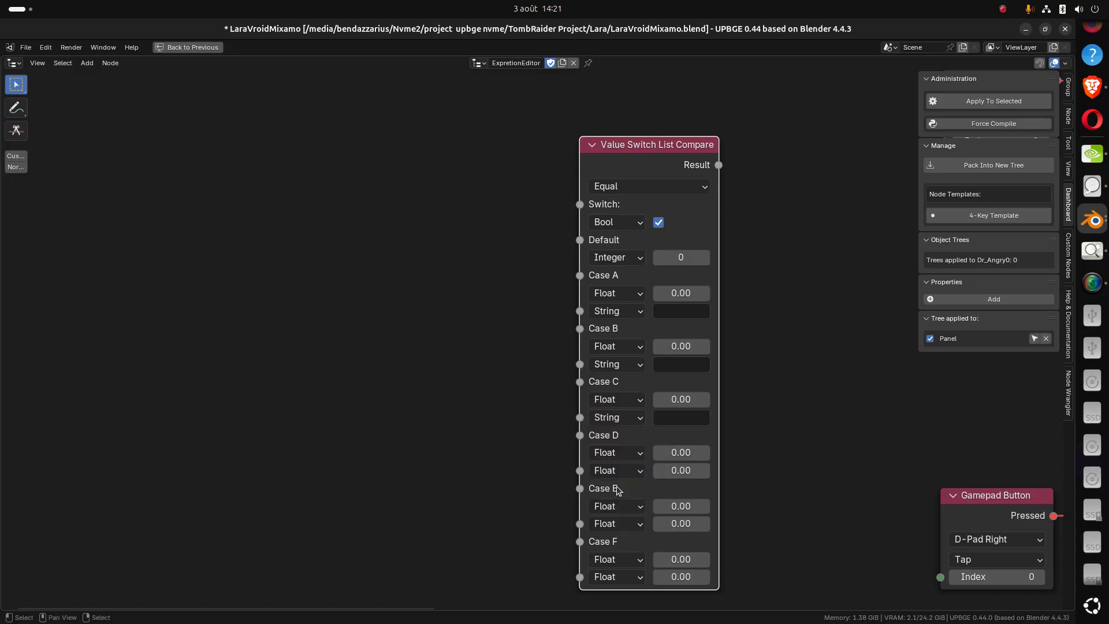
Set the second value type of Case D and Case E to String in the Value Switch List Compare node
click(614, 470)
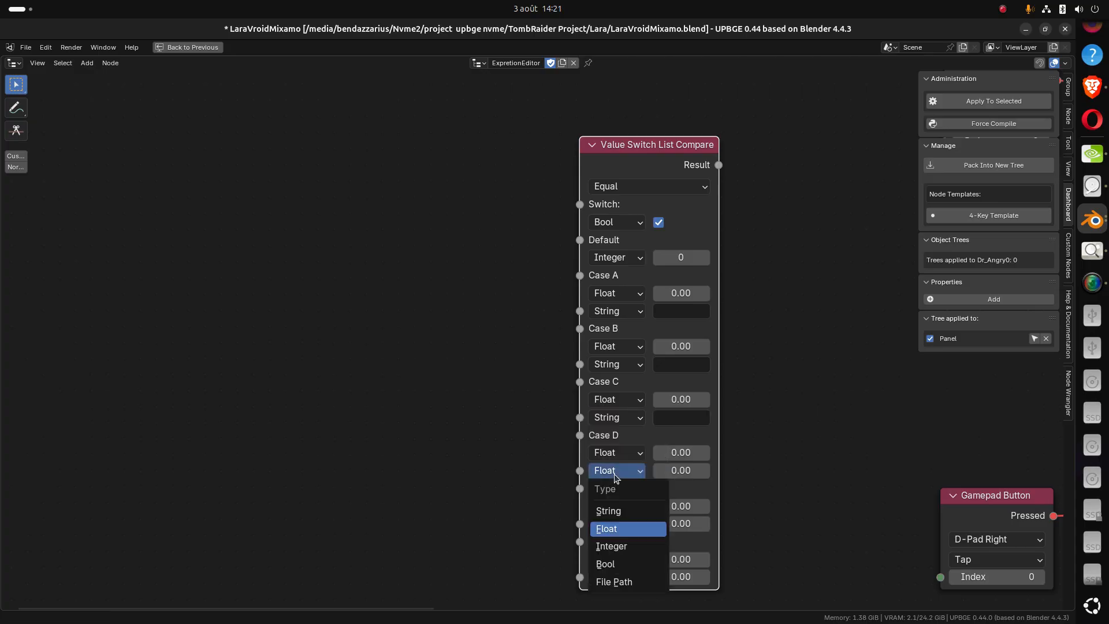
click(609, 511)
click(610, 524)
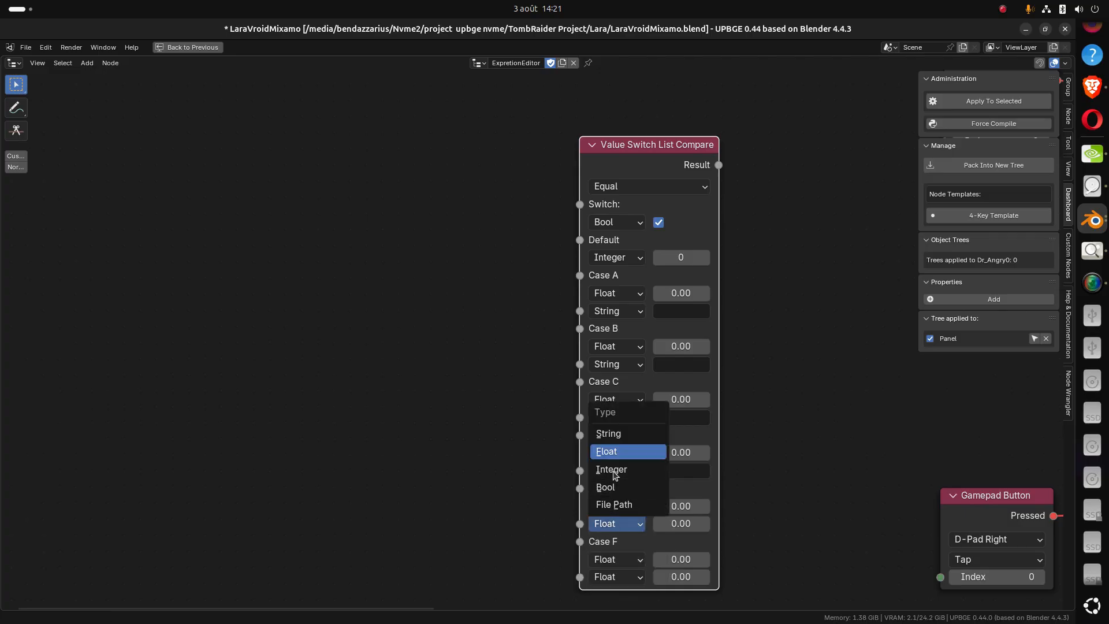
click(621, 439)
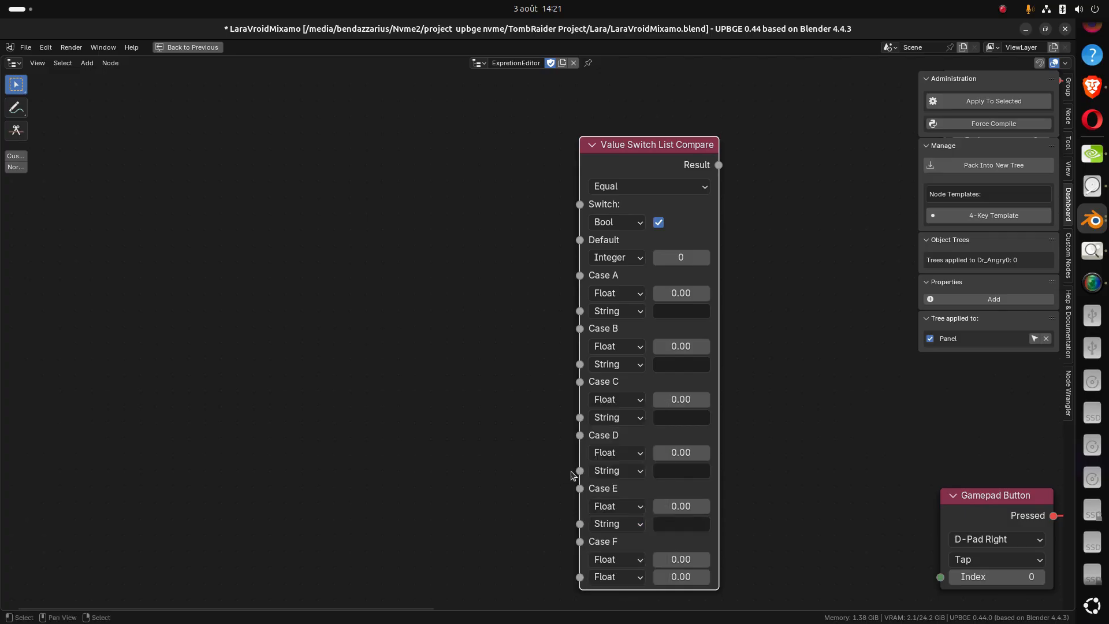
Examine the Value Switch List Compare node's Switch, Default and Case inputs from Case A to Case F
middle_drag(492, 430, 478, 387)
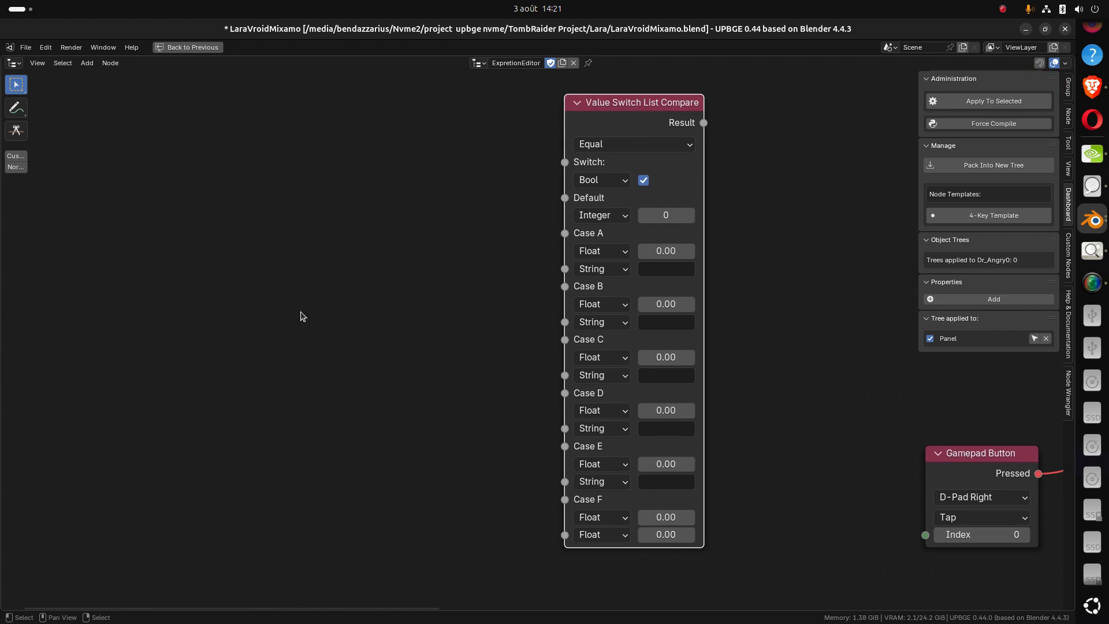
middle_drag(321, 355, 372, 369)
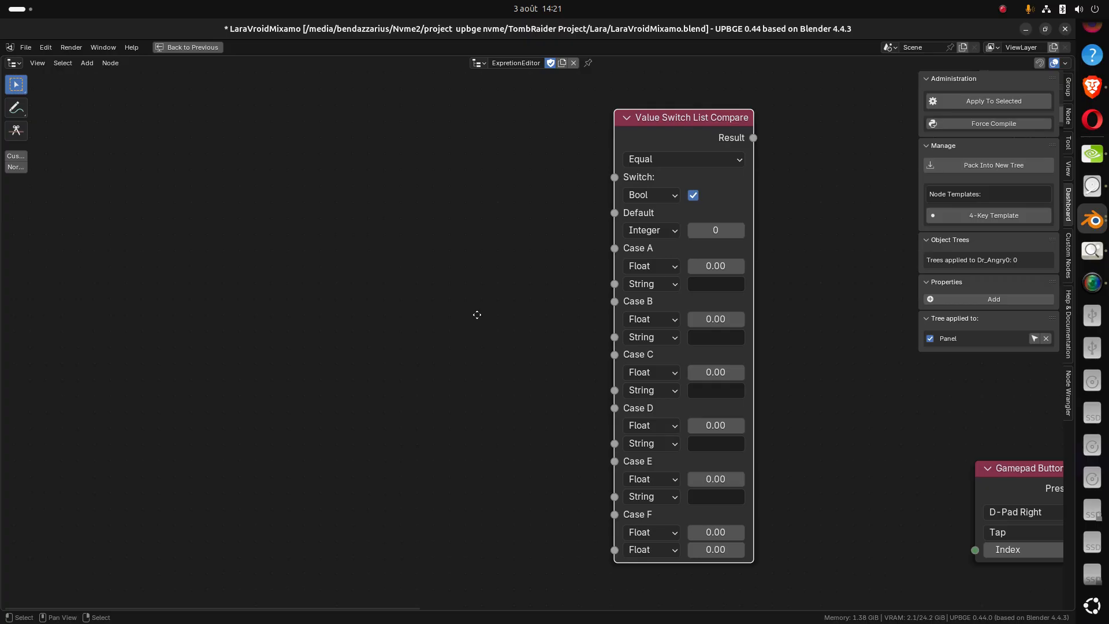
middle_drag(478, 312, 401, 379)
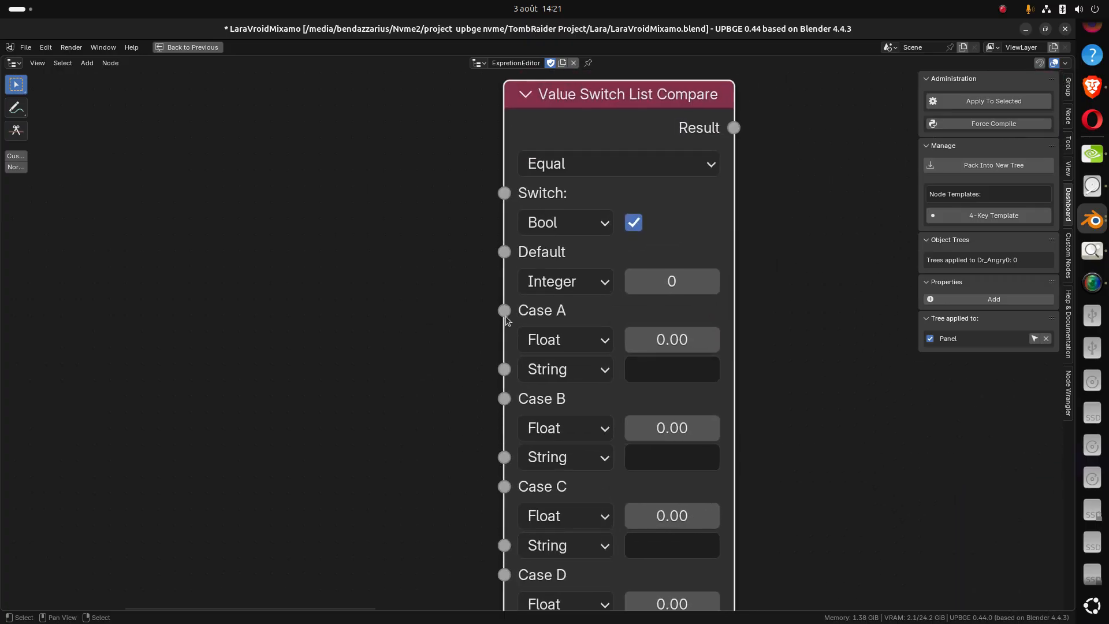
ctrl+middle_drag(508, 328, 519, 265)
mouse_move(530, 445)
middle_down()
mouse_move(519, 392)
mouse_move(522, 462)
middle_up()
ctrl+middle_drag(522, 238, 541, 281)
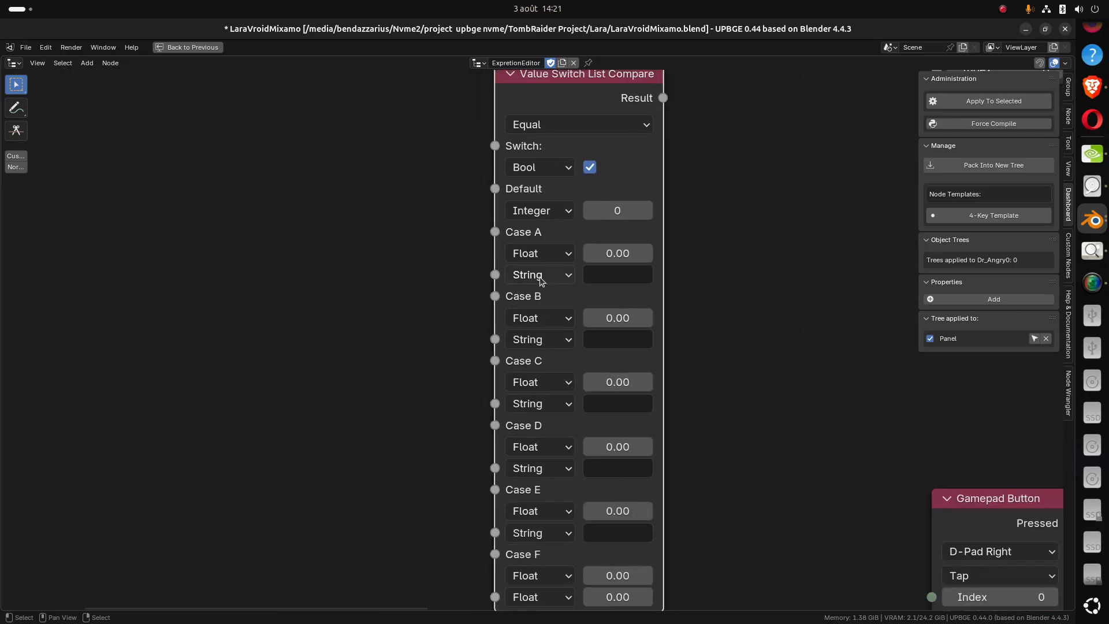
middle_drag(542, 384, 551, 359)
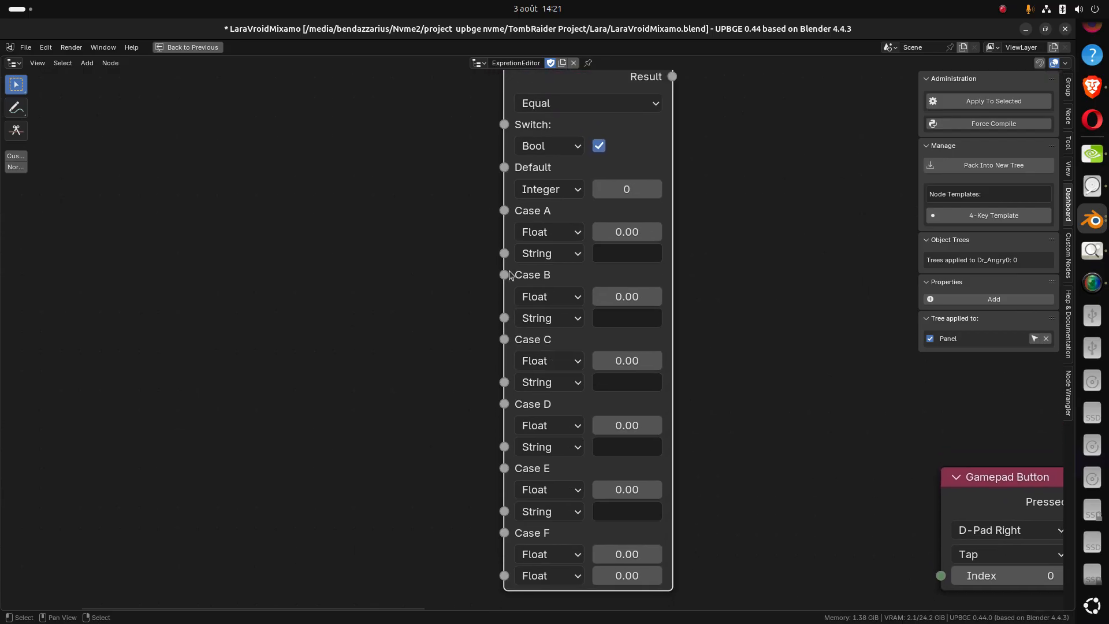
Set the Default value type to String in the Value Switch List Compare node
middle_drag(509, 238, 509, 395)
scroll(520, 350, up, 3)
scroll(520, 350, up, 1)
middle_drag(558, 354, 507, 345)
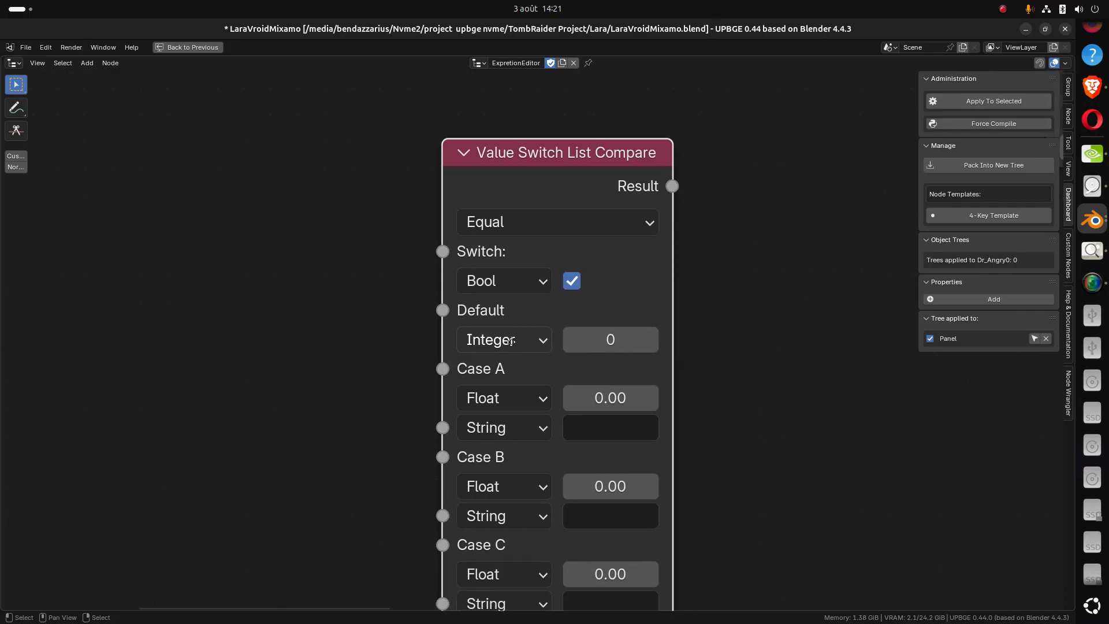
click(512, 345)
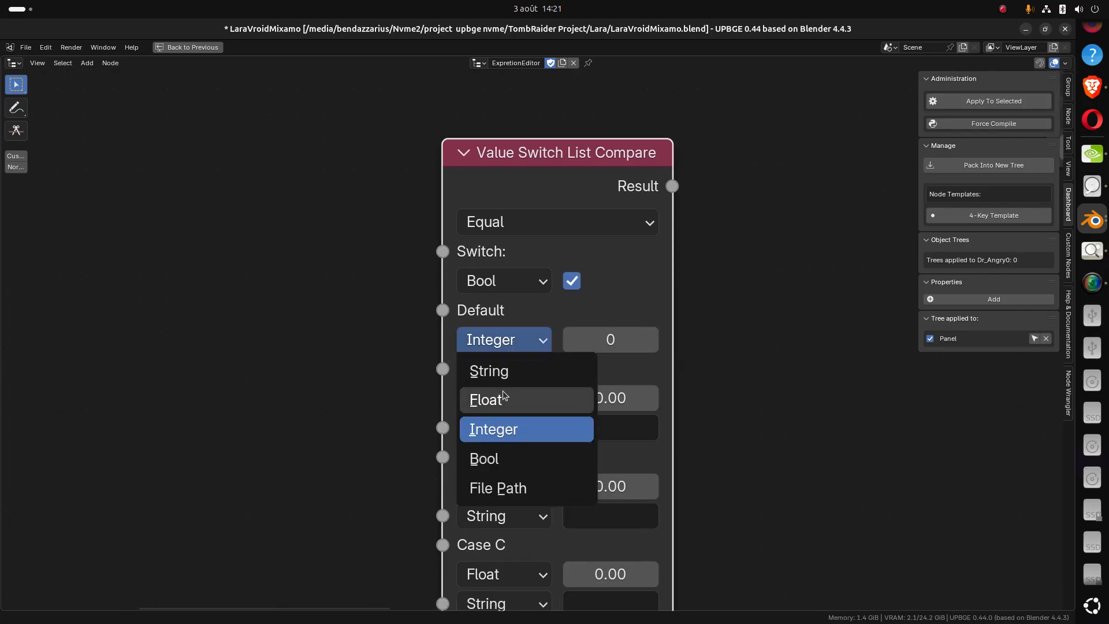
click(501, 372)
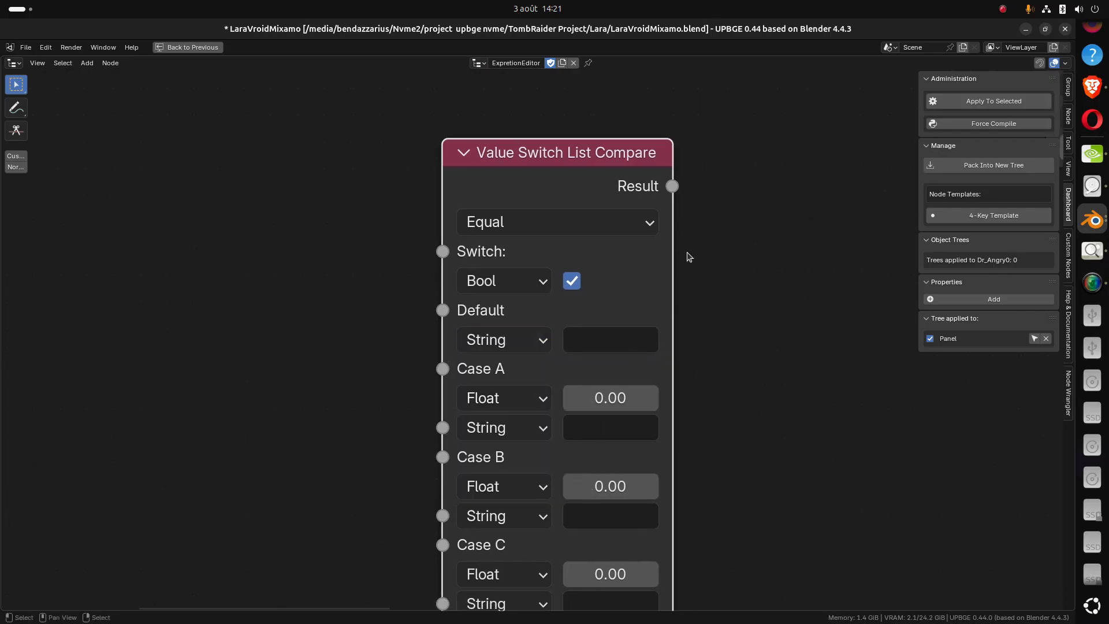
Restore the multi-editor workspace and select the Panel object to bring up its emotion game properties
drag(672, 186, 774, 199)
click(190, 48)
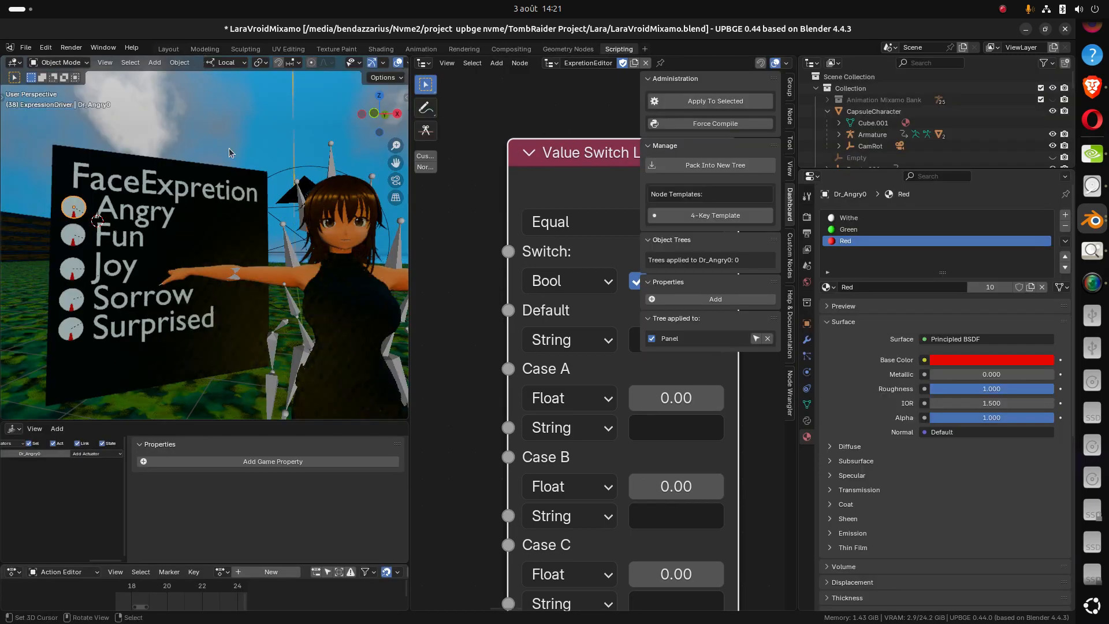
click(199, 362)
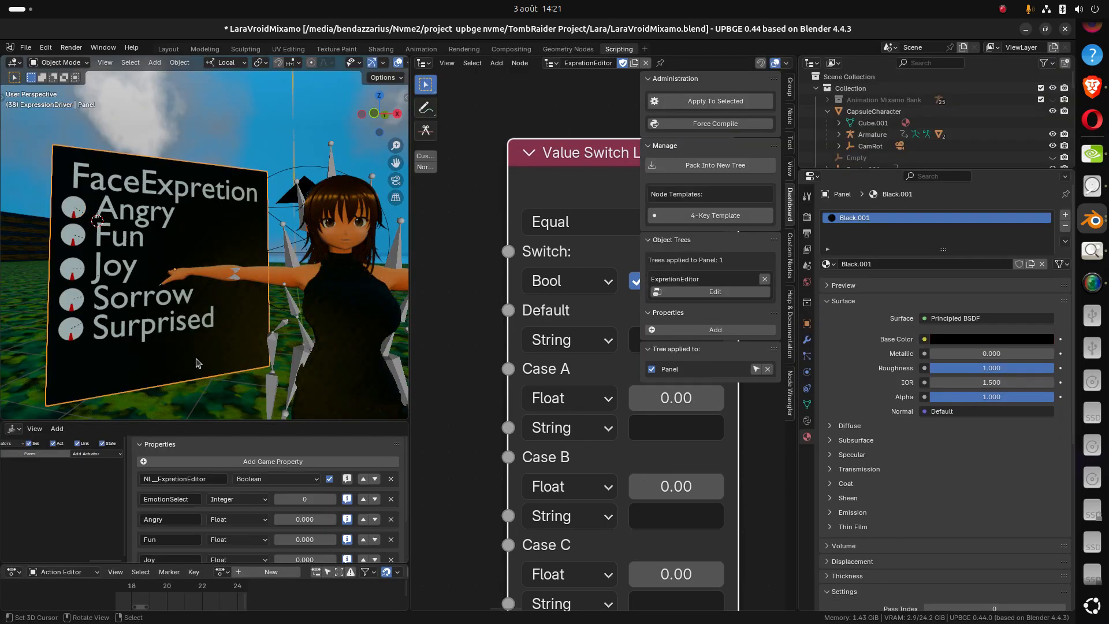
scroll(234, 534, down, 4)
Copy the Angry property name into the Default value of the Value Switch List Compare node
click(183, 472)
key(ctrl+c)
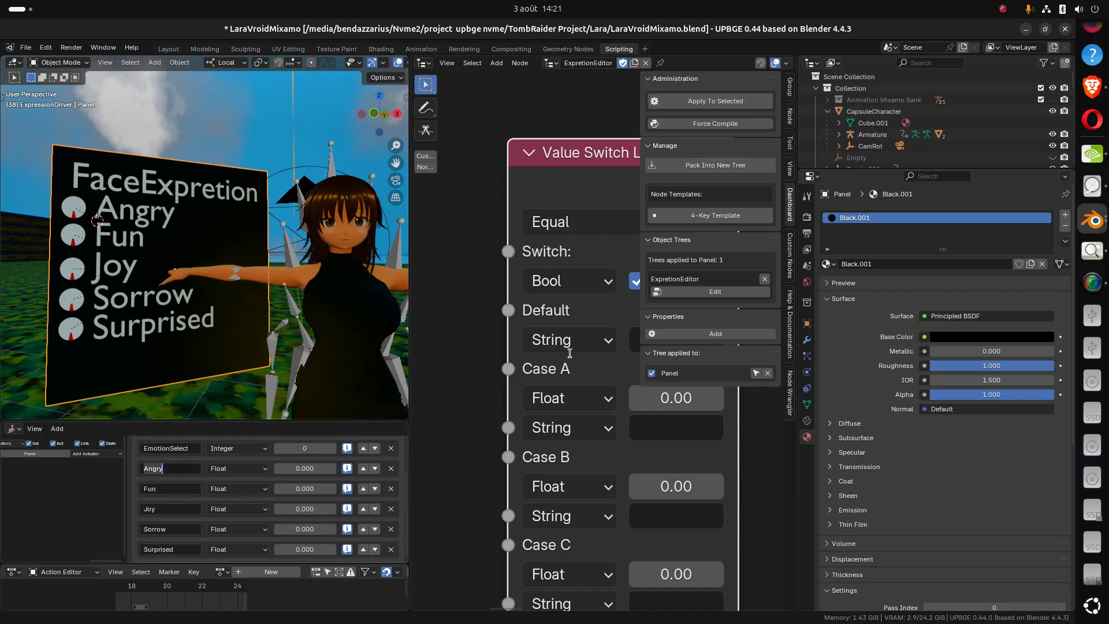
click(487, 356)
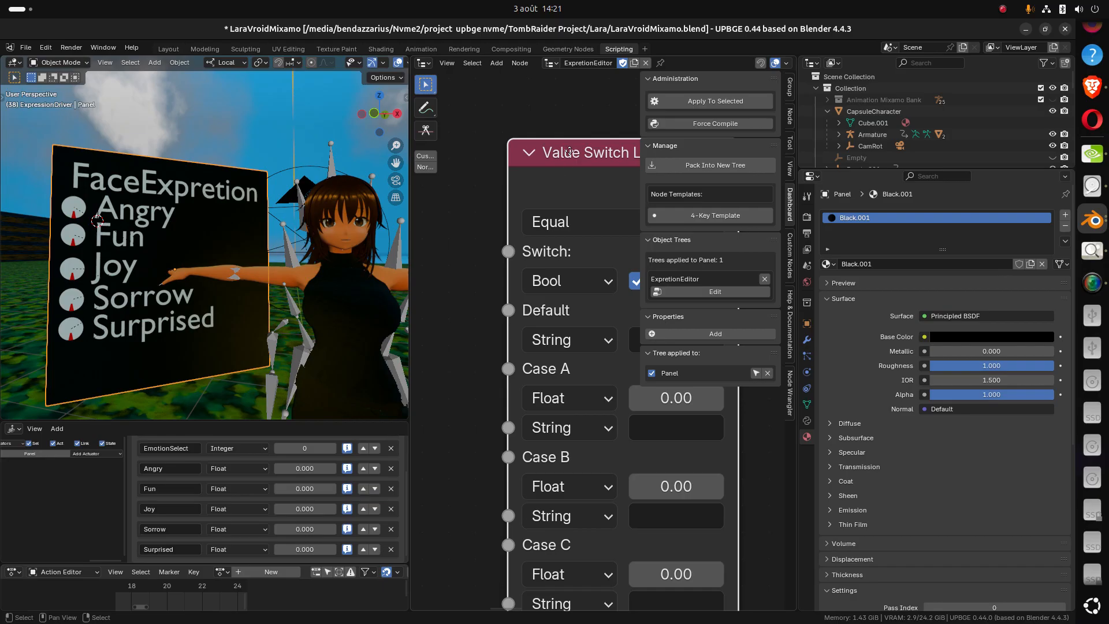
drag(570, 151, 493, 131)
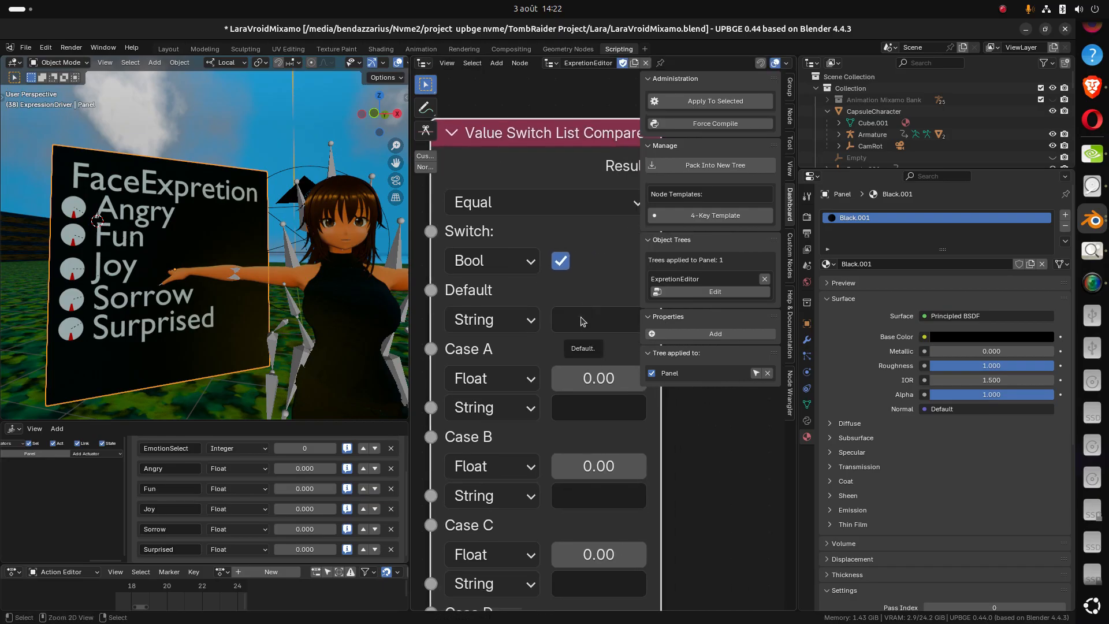
click(582, 321)
key(ctrl+v)
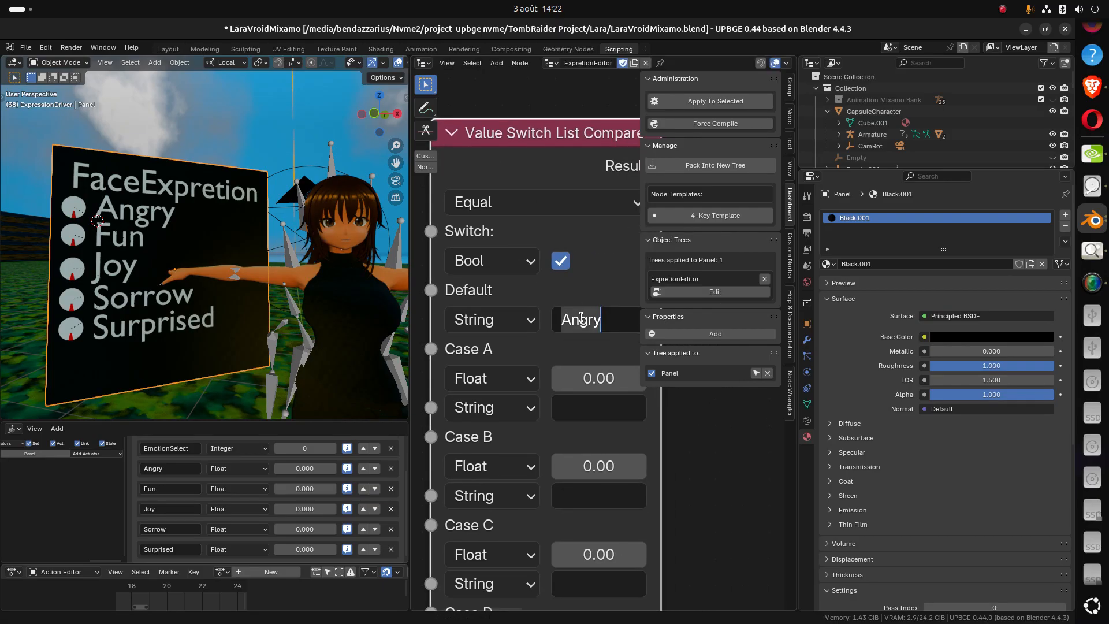
Copy the Fun property name into the Case A string value
click(163, 488)
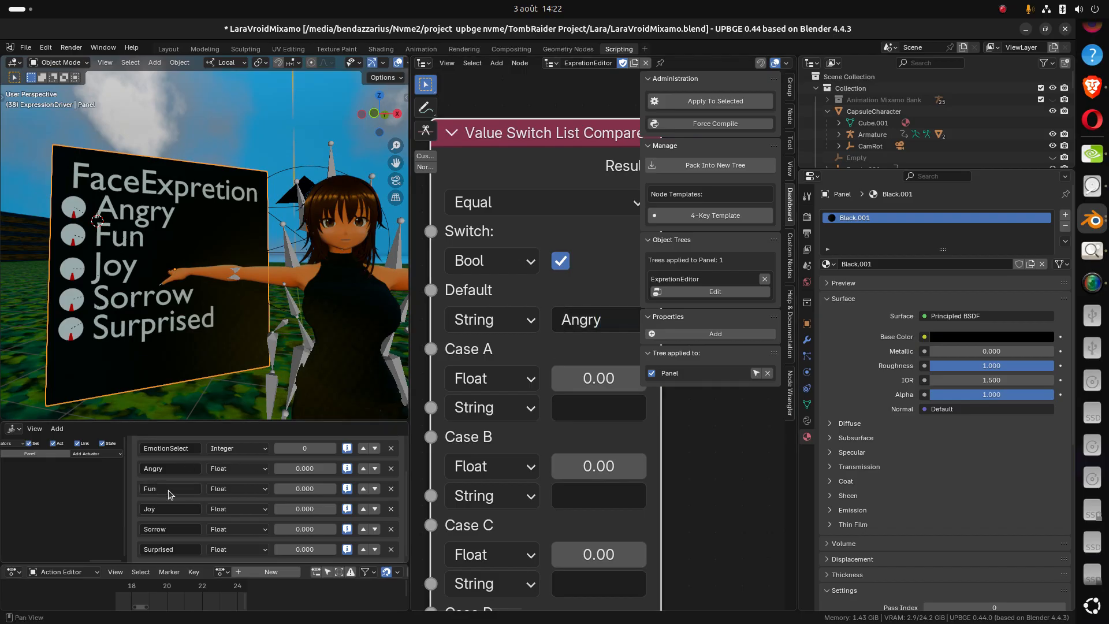
click(169, 489)
key(ctrl+c)
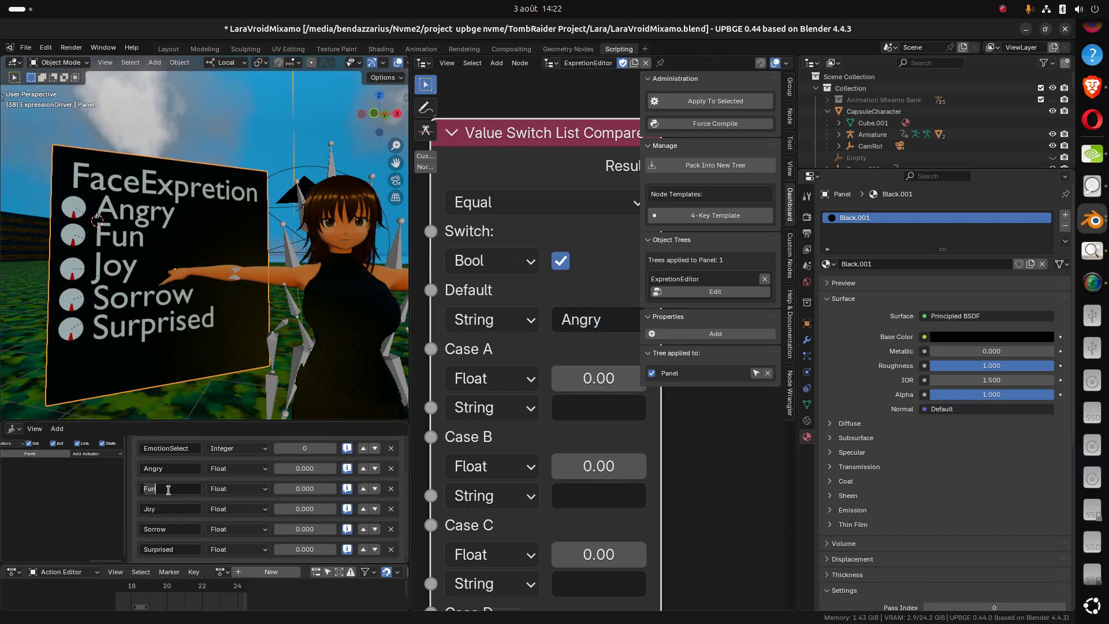
click(578, 410)
key(ctrl+v)
key(Return)
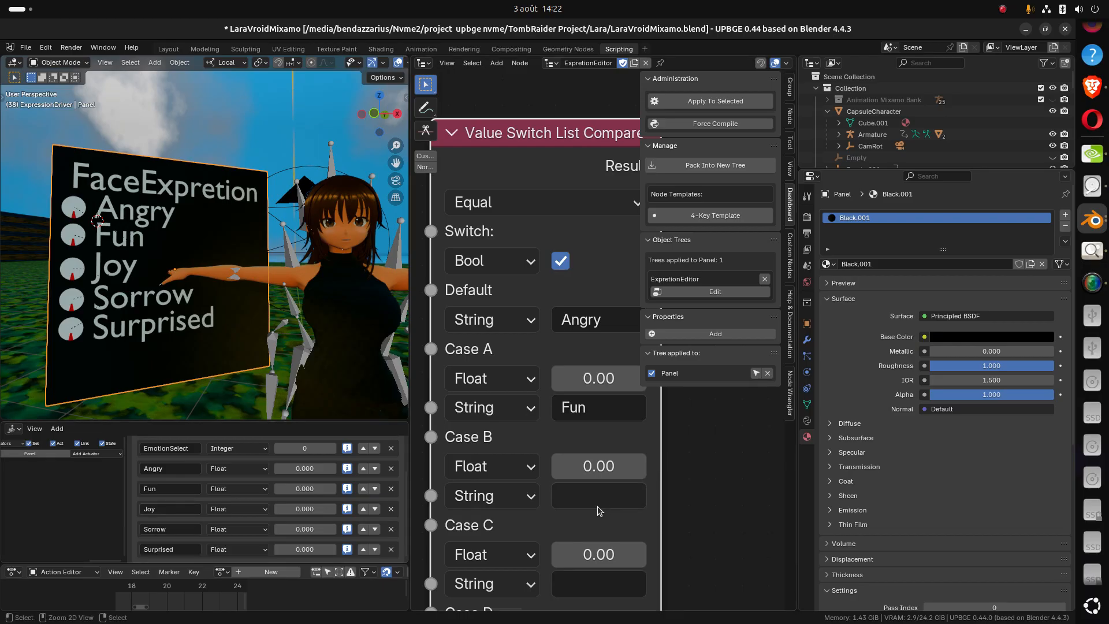
Set the Case B, Case C and Case D string values to Joy, Sorrow and Surprised
text(Joy)
middle_drag(628, 534, 623, 370)
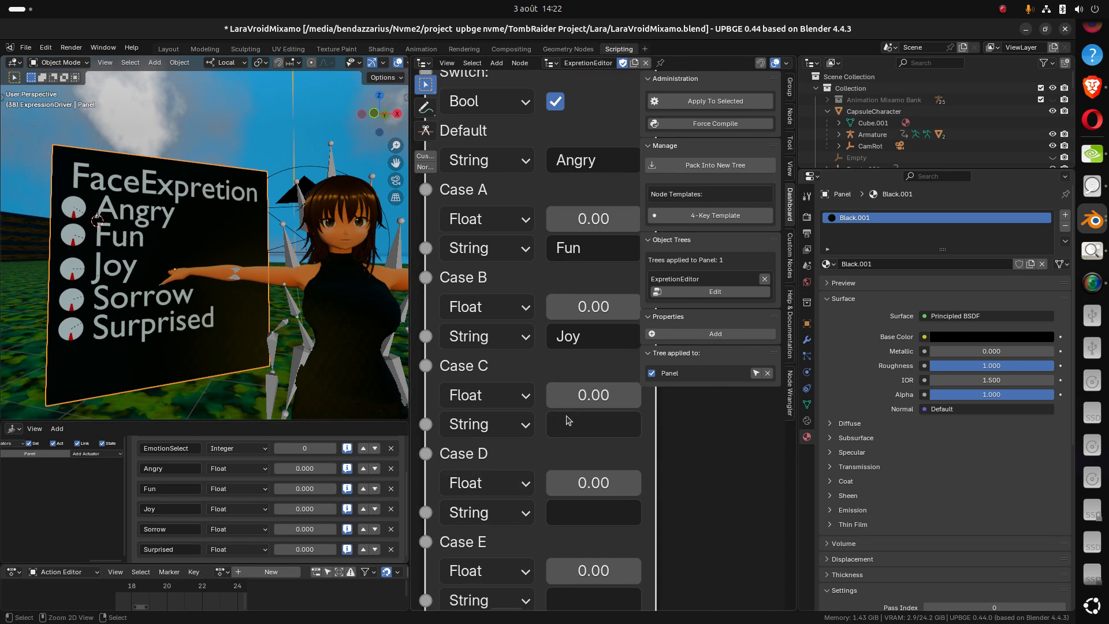
text(Sorrow)
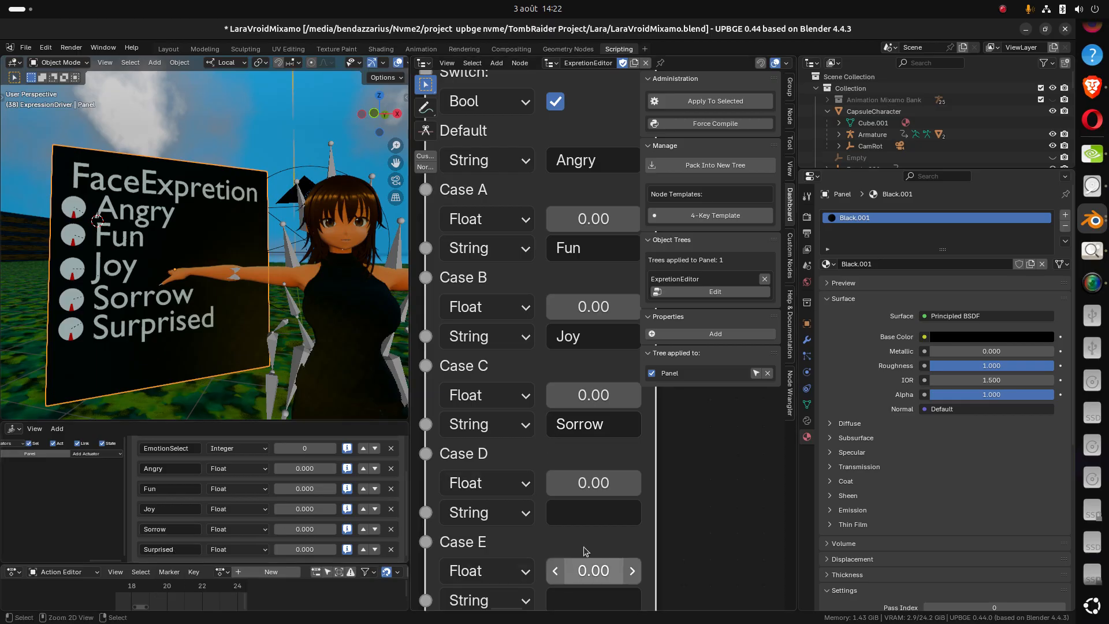
text(Surprised)
scroll(587, 518, down, 2)
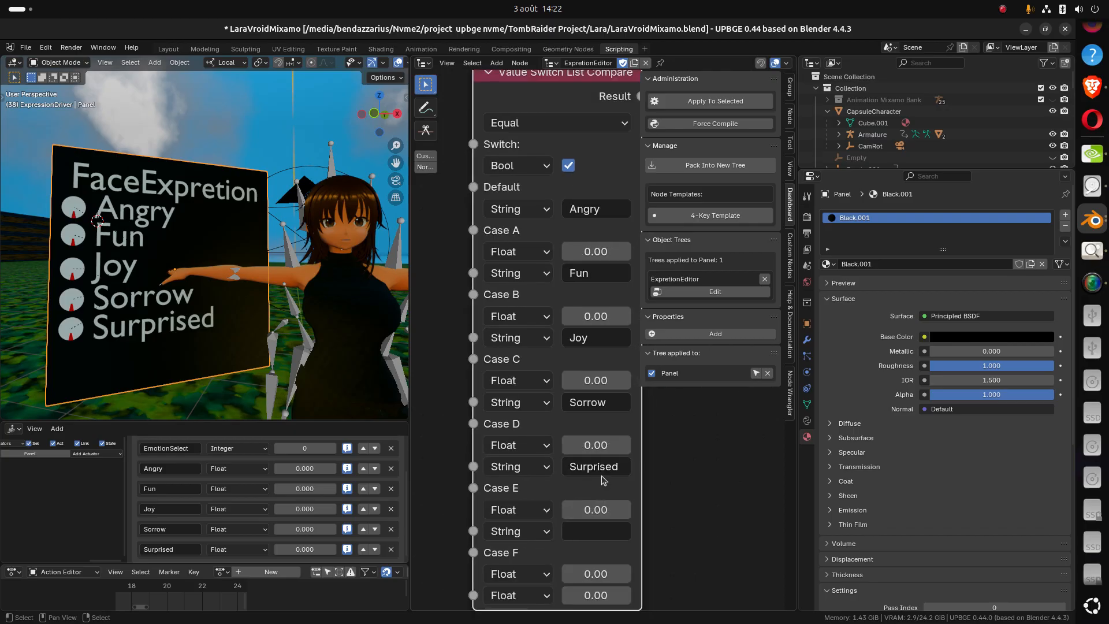
Maximize the node editor and clear the Default string value of the Value Switch List Compare node
middle_drag(604, 479, 553, 467)
mouse_move(545, 346)
middle_down()
mouse_move(571, 398)
mouse_move(556, 352)
middle_up()
scroll(569, 383, down, 1)
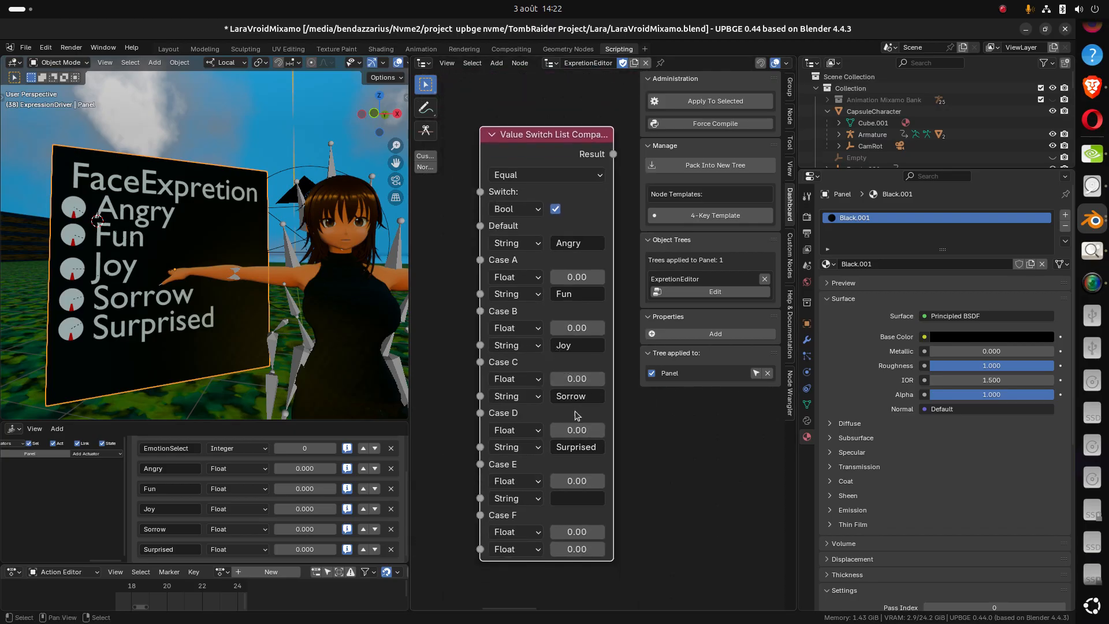
middle_drag(577, 414, 574, 419)
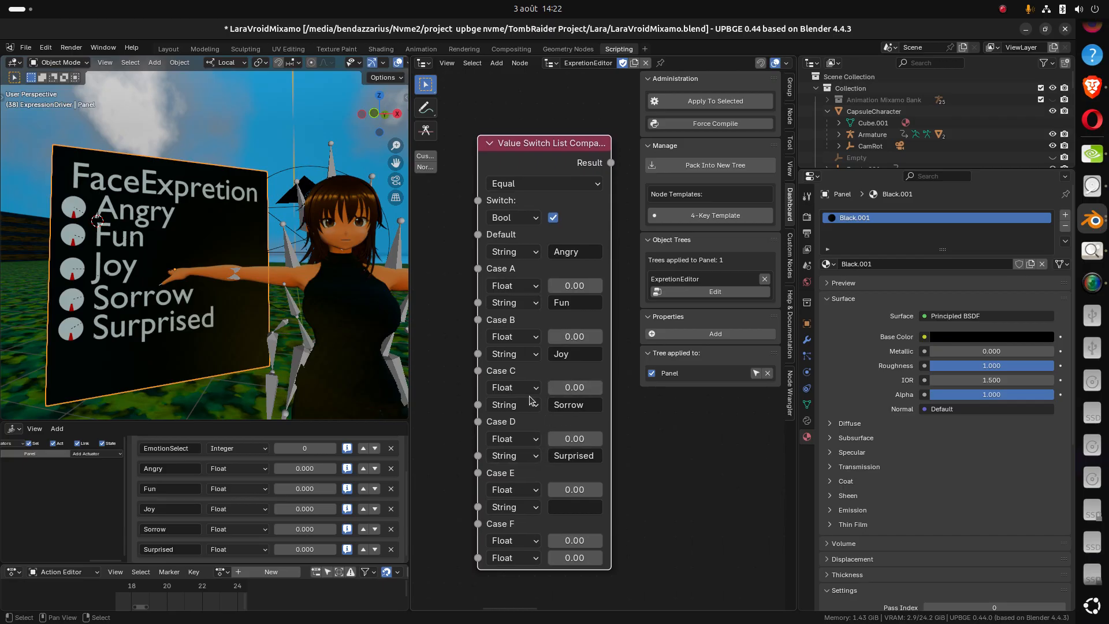
scroll(532, 399, up, 1)
key(ctrl+space)
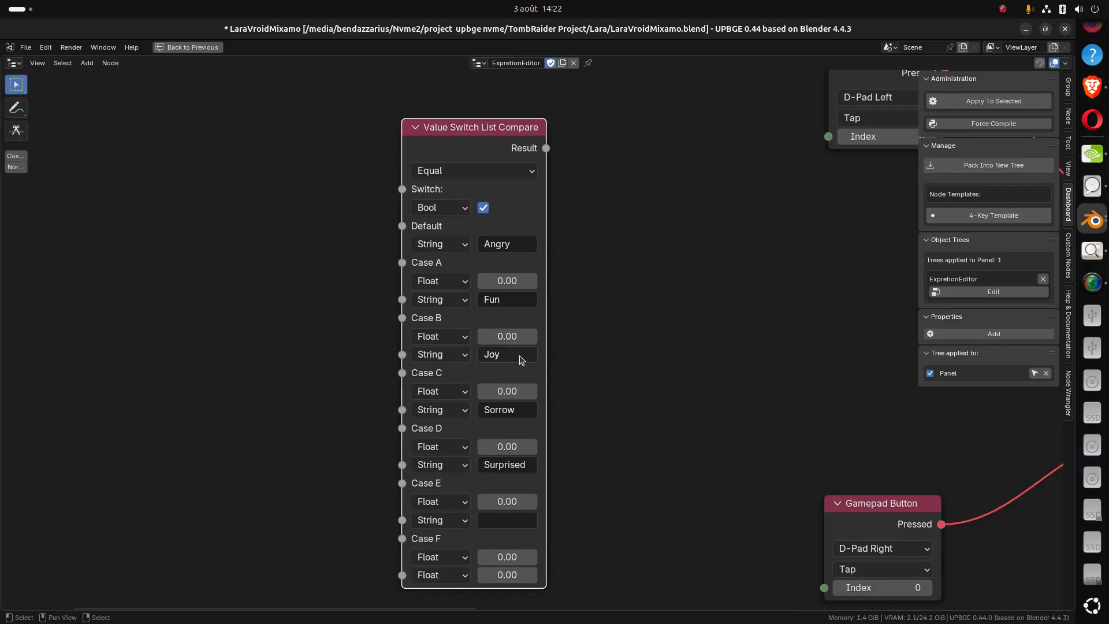
middle_drag(507, 379, 580, 380)
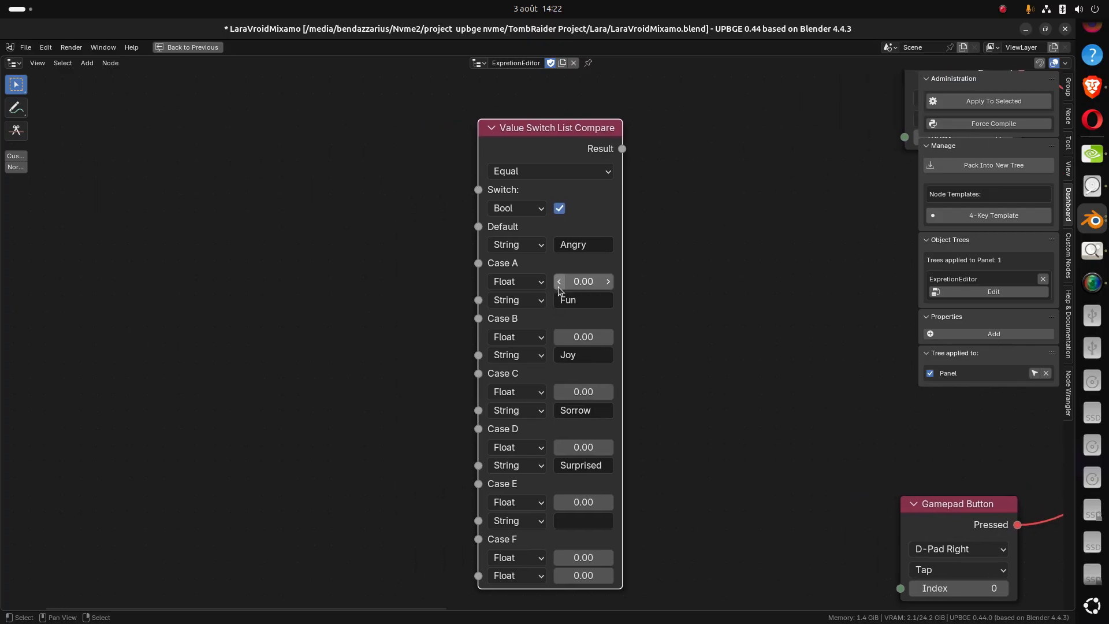
click(575, 248)
key(ctrl+c)
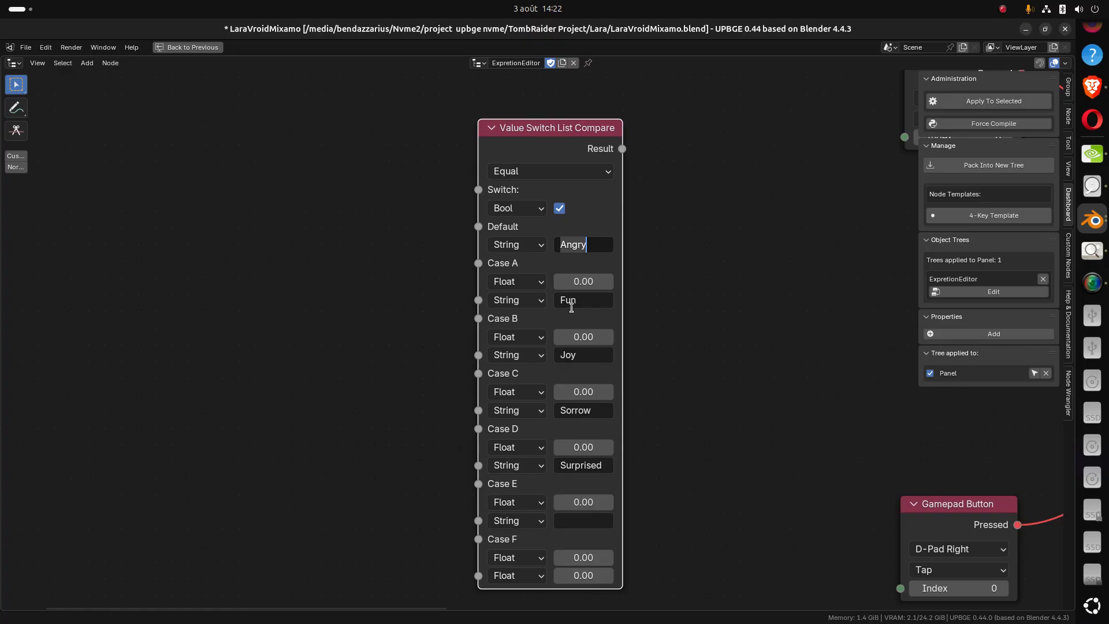
key(End)
key(ctrl+v)
key(BackSpace)
key(BackSpace)
key(BackSpace)
key(BackSpace)
key(BackSpace)
key(BackSpace)
key(BackSpace)
key(BackSpace)
key(BackSpace)
key(BackSpace)
click(592, 410)
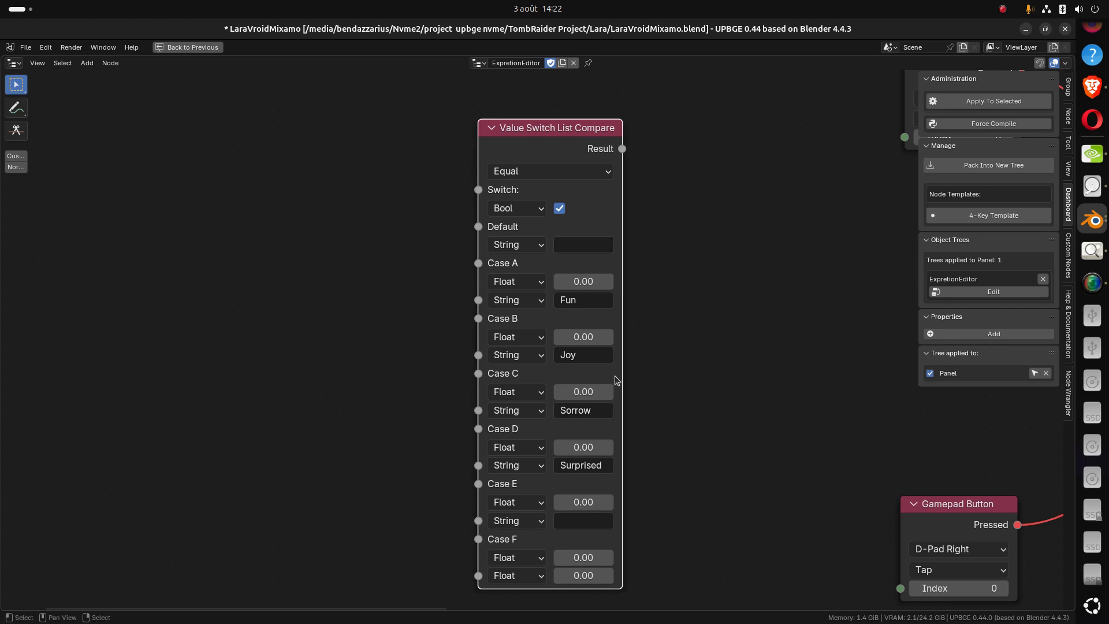
Restore the multi-editor workspace and set the Case A string to Angry and the Case B string to Fun, using Panel's property names
scroll(623, 364, down, 1)
mouse_move(619, 382)
middle_down()
mouse_move(624, 355)
mouse_move(640, 375)
middle_up()
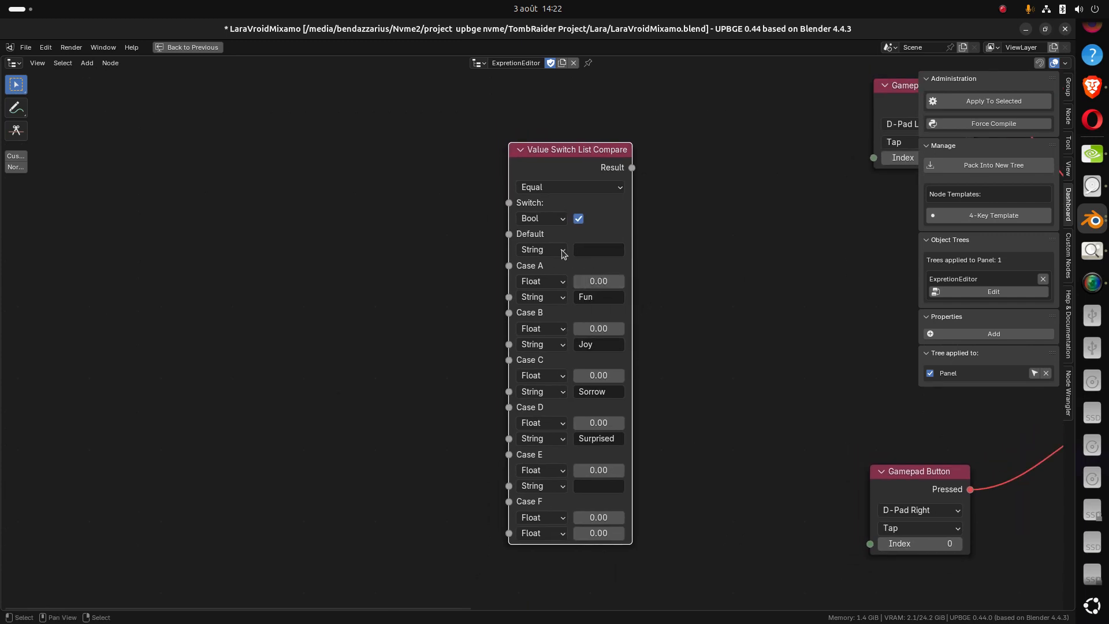
middle_drag(648, 391, 642, 362)
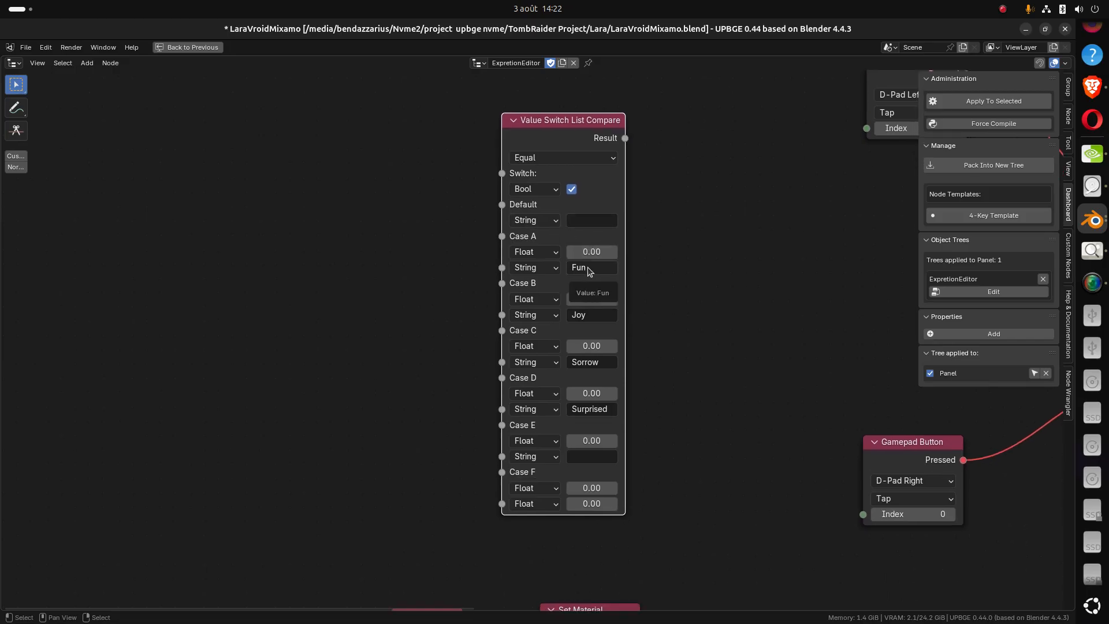
key(ctrl+space)
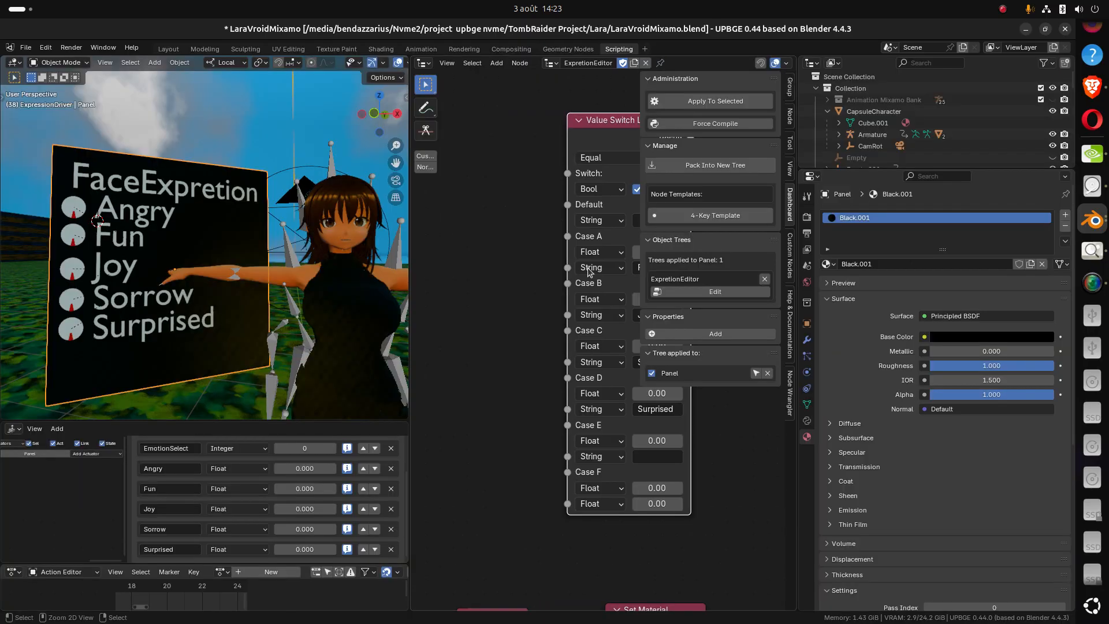
middle_drag(554, 354, 485, 345)
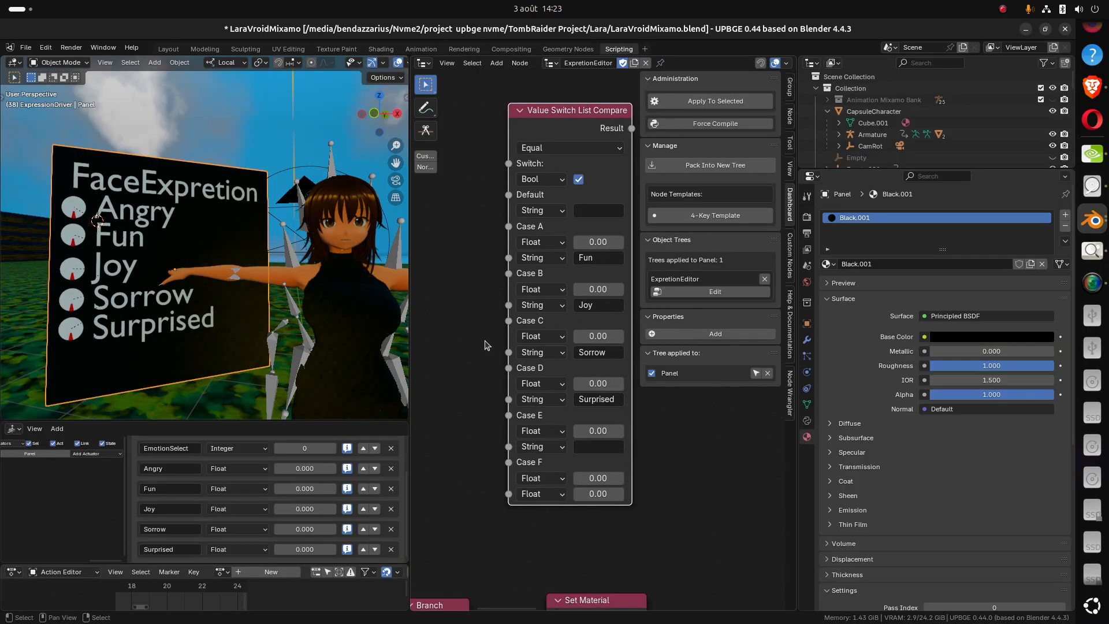
click(189, 468)
key(ctrl+c)
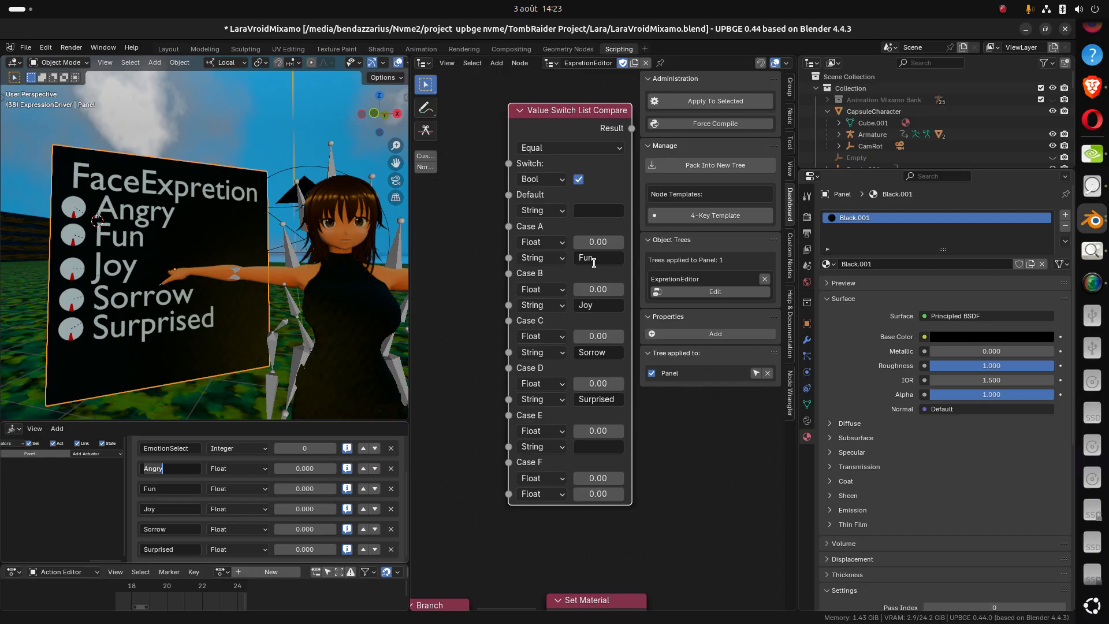
key(Return)
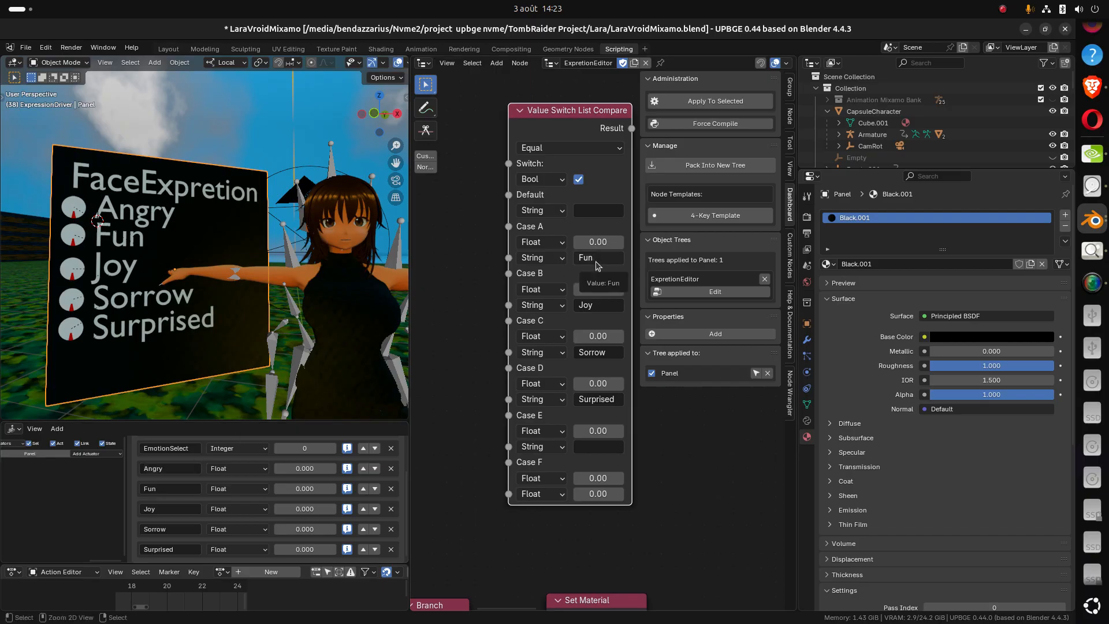
key(ctrl+v)
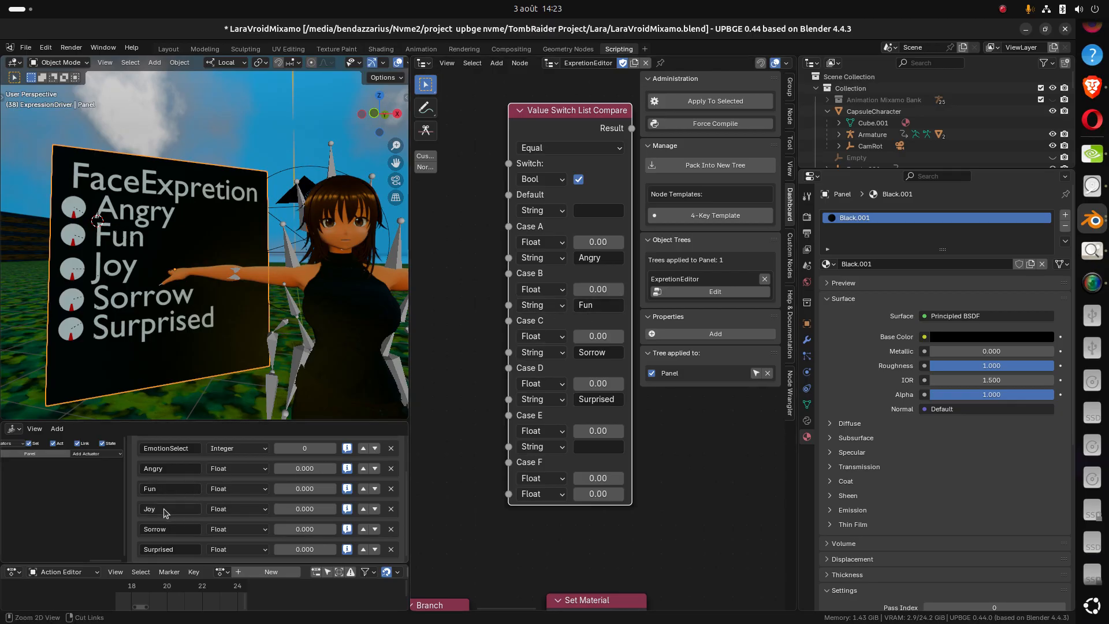
Set the Case C, Case D and Case E string values to Joy, Sorrow and Surprised
text(Joy)
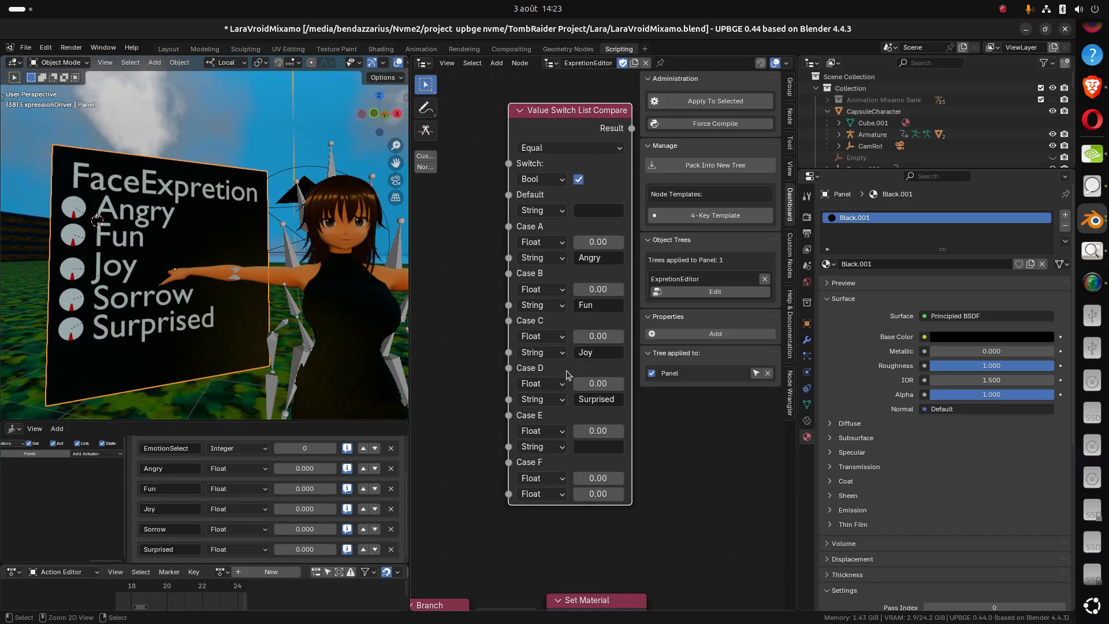
key(ctrl+c)
key(ctrl+v)
key(ctrl+v)
middle_drag(601, 453, 644, 477)
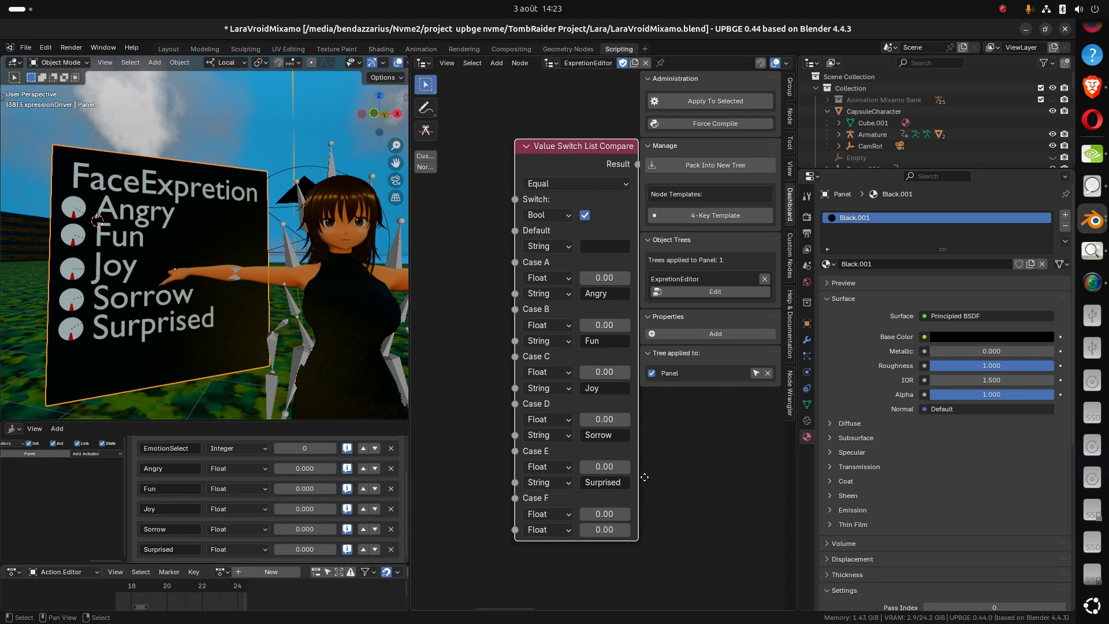
In the maximized node editor, duplicate the five Get Object Property and Compare pairs and place the copies beside the Value Switch List Compare node's input side
key(ctrl+space)
scroll(645, 482, down, 5)
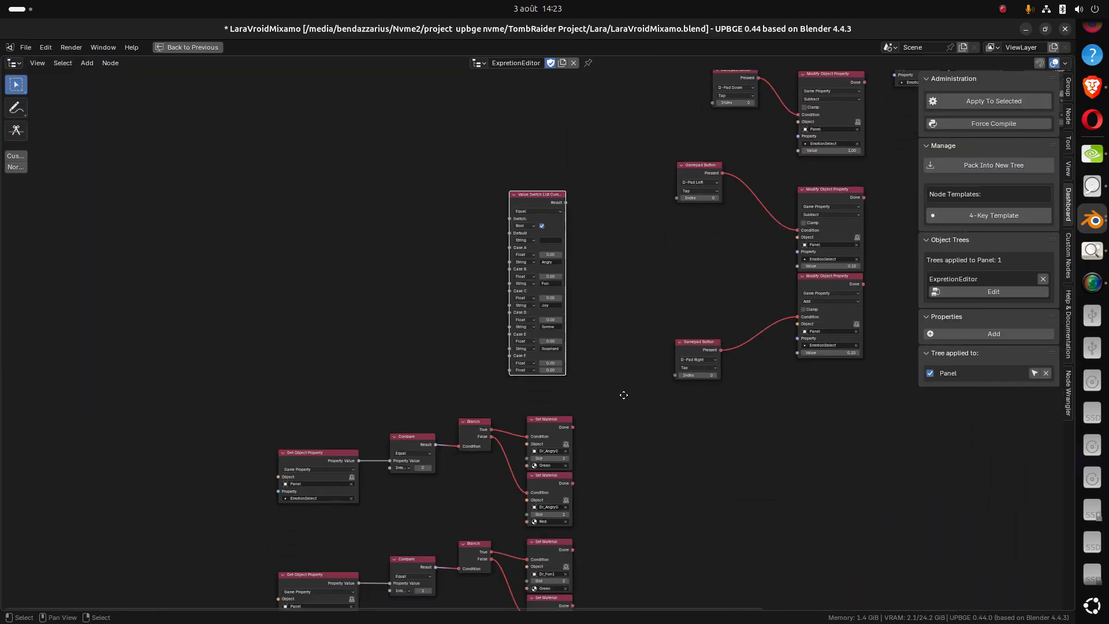
scroll(631, 348, down, 2)
middle_drag(637, 380, 670, 242)
scroll(544, 504, down, 3)
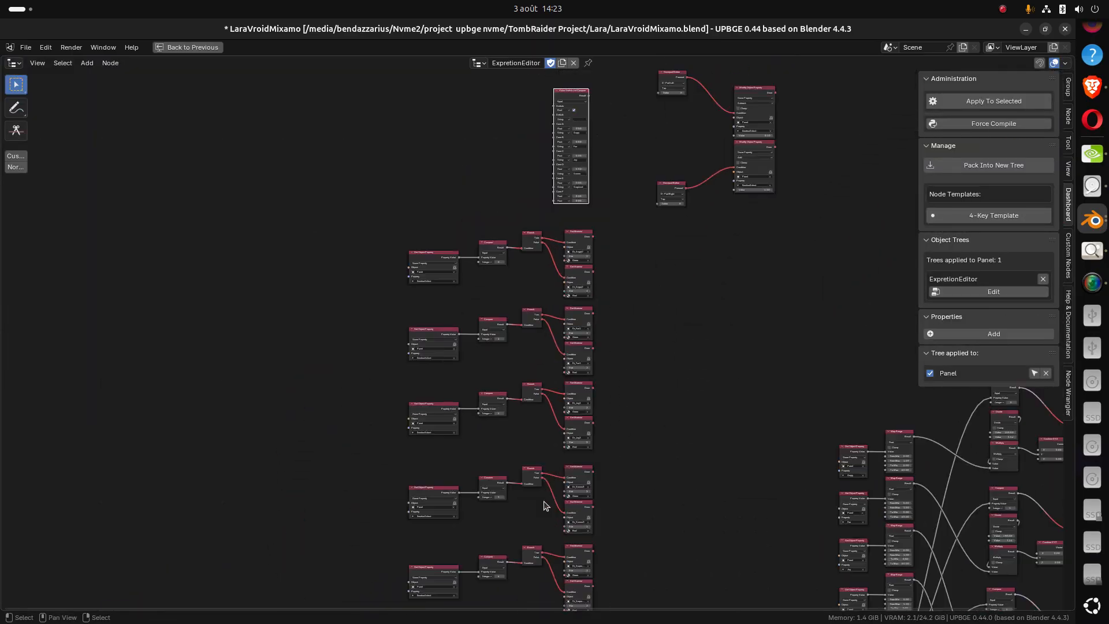
middle_drag(550, 513, 544, 418)
drag(497, 515, 365, 156)
middle_drag(446, 149, 430, 323)
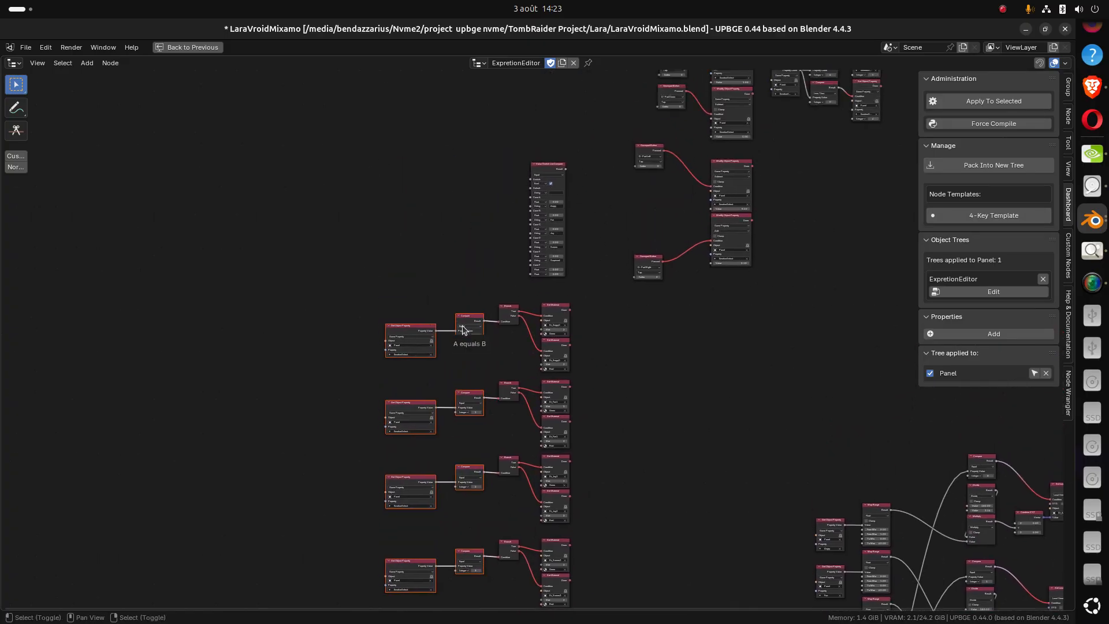
key(shift+d)
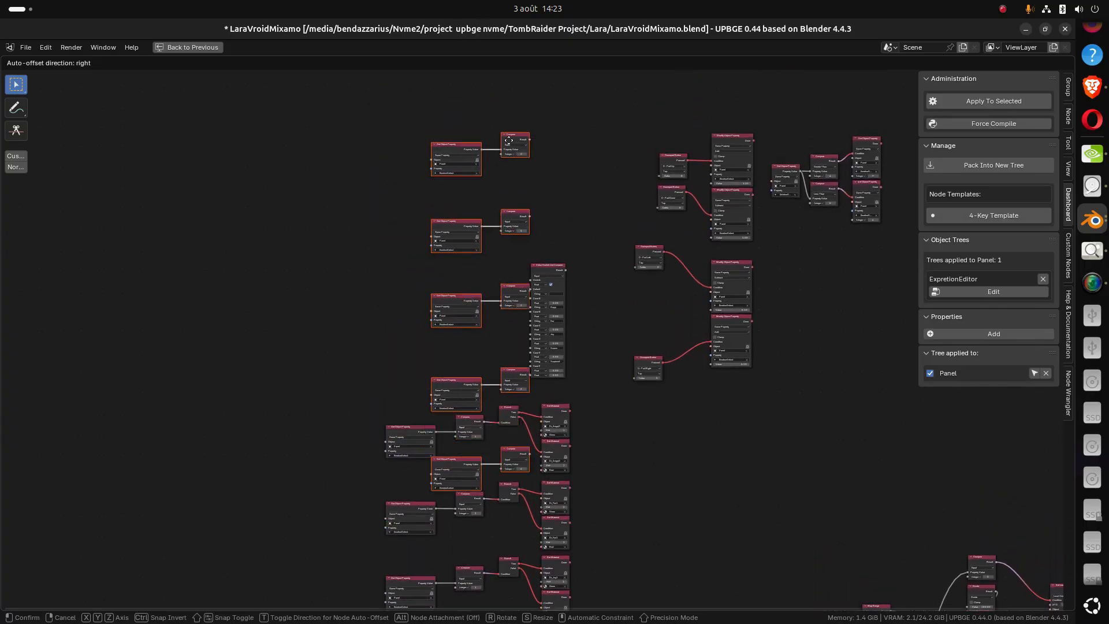
click(440, 62)
scroll(496, 289, up, 3)
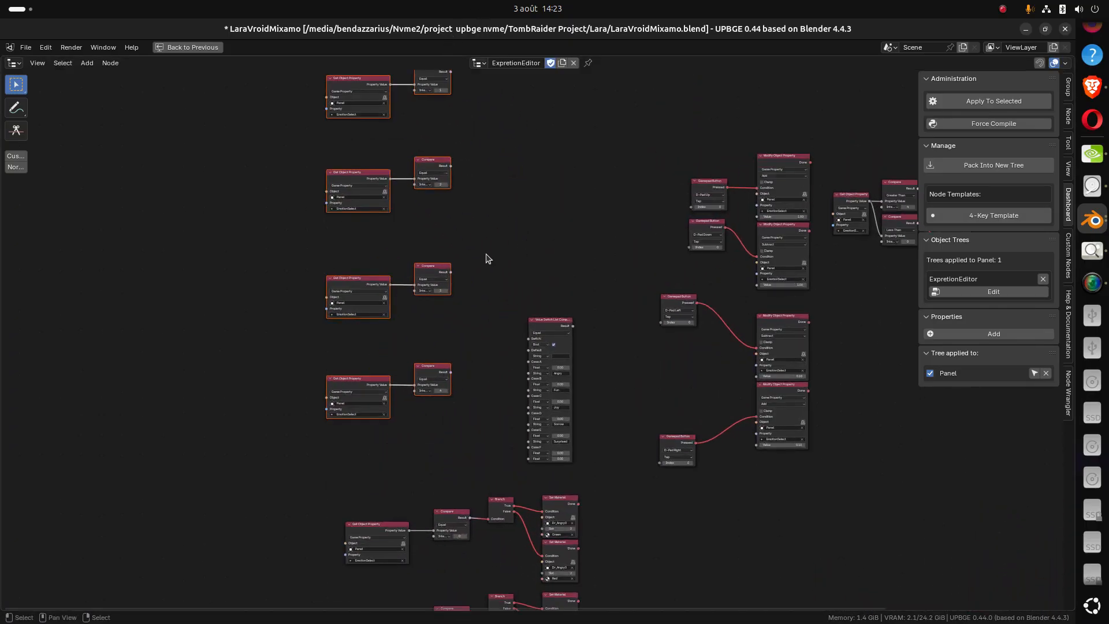
Connect the Result of the Compare node testing for 4 to Case E of the Value Switch List Compare node
scroll(488, 258, down, 2)
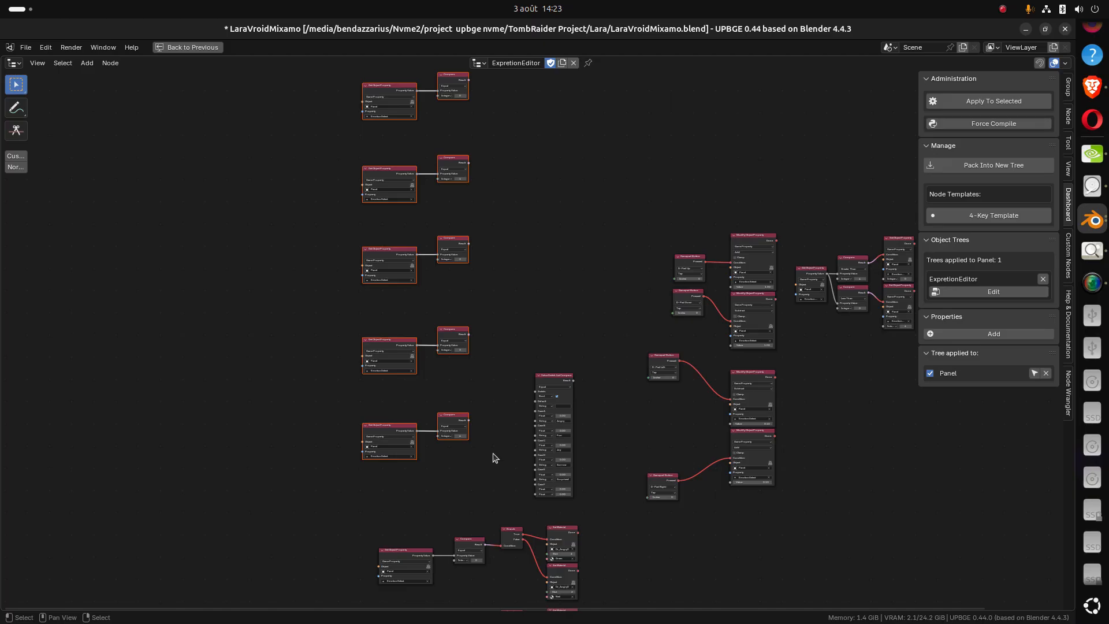
scroll(477, 469, up, 4)
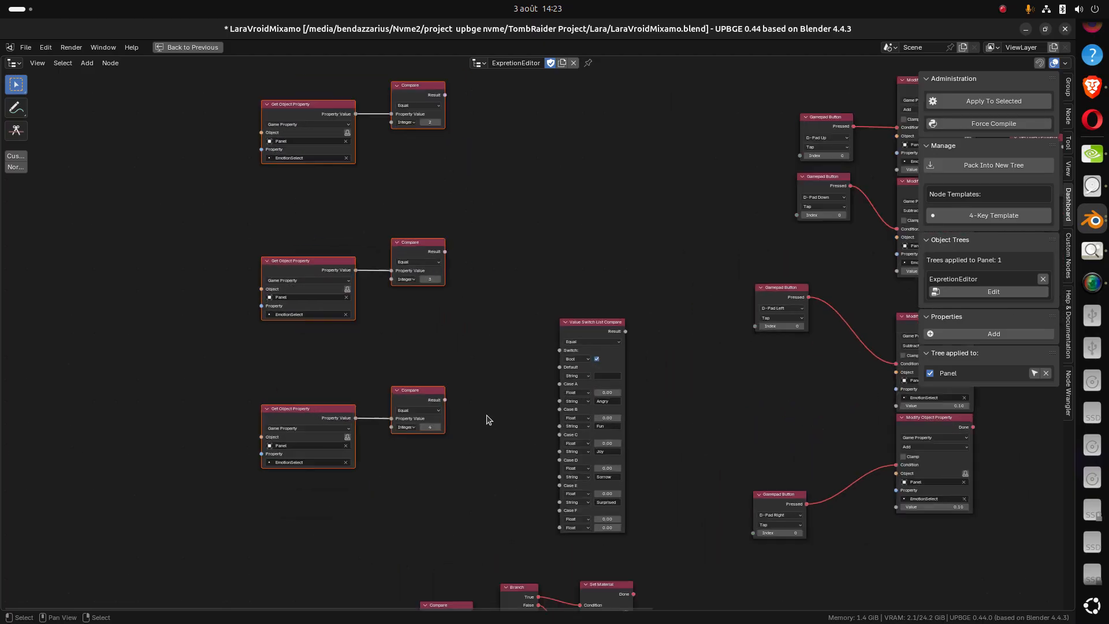
scroll(473, 418, up, 1)
middle_drag(464, 448, 481, 373)
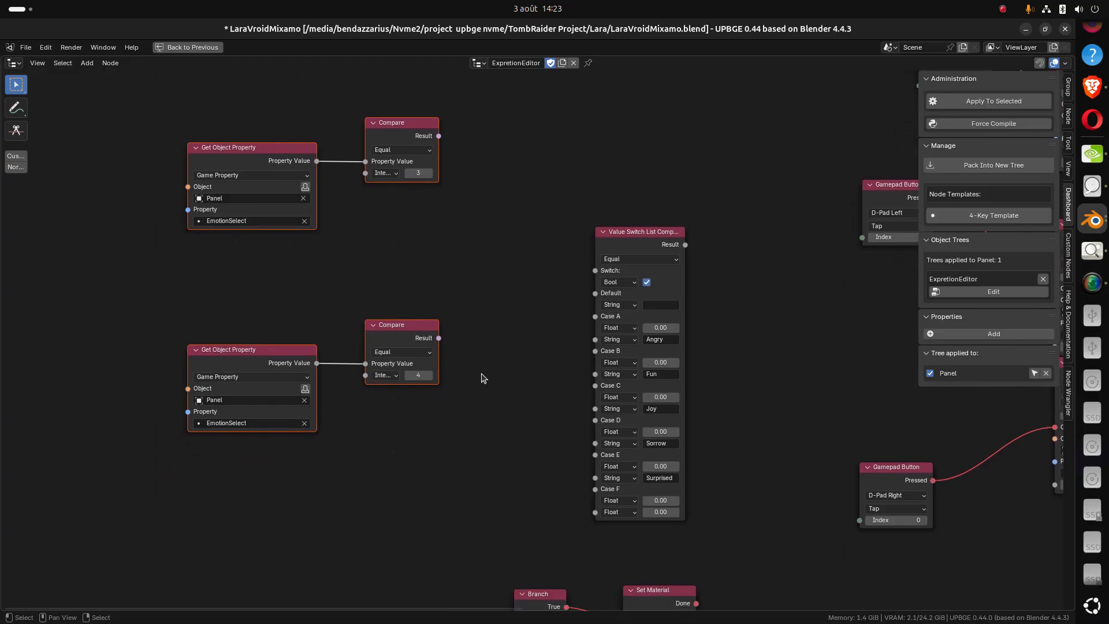
scroll(485, 386, up, 1)
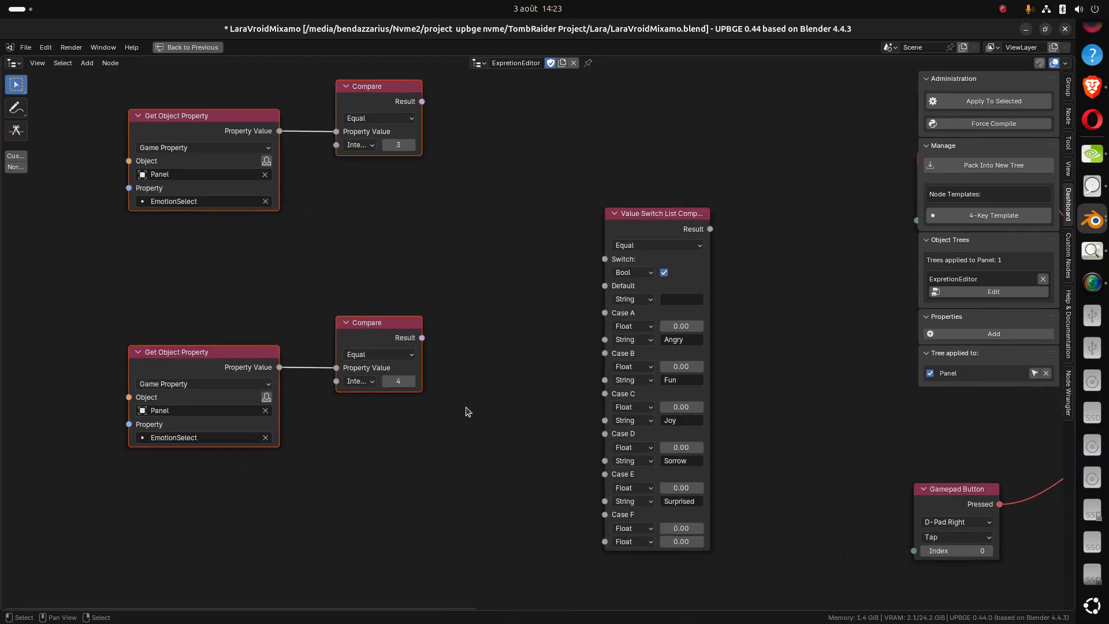
middle_drag(466, 411, 461, 349)
scroll(511, 366, up, 1)
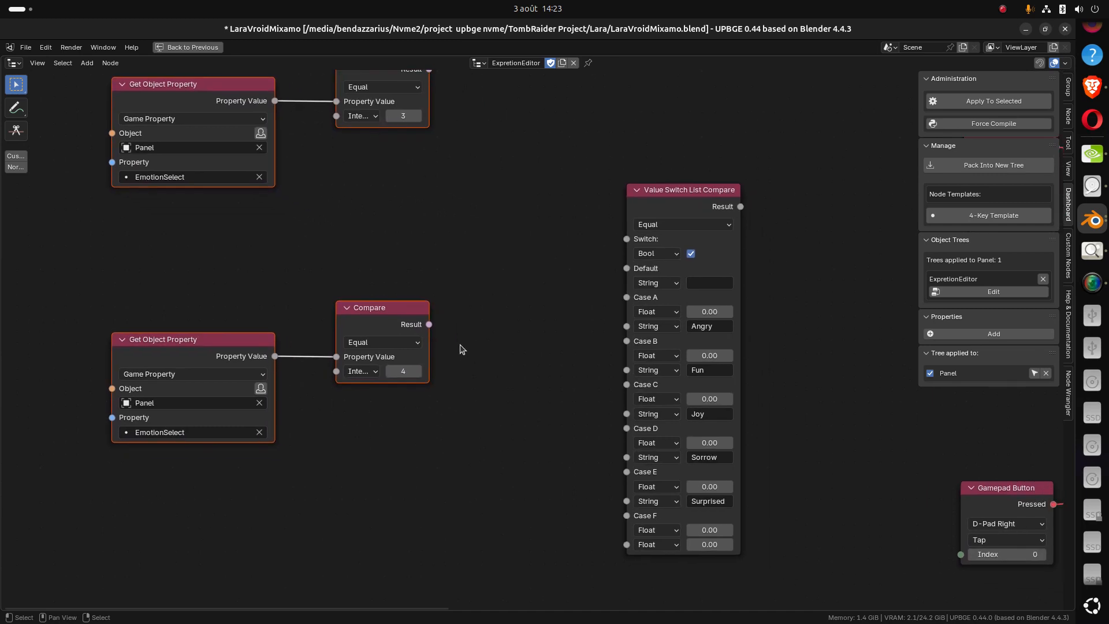
drag(430, 325, 626, 472)
Move the node pair comparing EmotionSelect with 3 above the 4 pair and connect its Result to Case D
drag(507, 448, 176, 336)
drag(389, 313, 481, 461)
drag(418, 249, 299, 337)
Move the node pair comparing EmotionSelect with 2 above the 3 pair and connect its Result to Case C
drag(508, 322, 267, 313)
drag(456, 318, 514, 354)
scroll(490, 403, down, 4)
scroll(539, 339, up, 2)
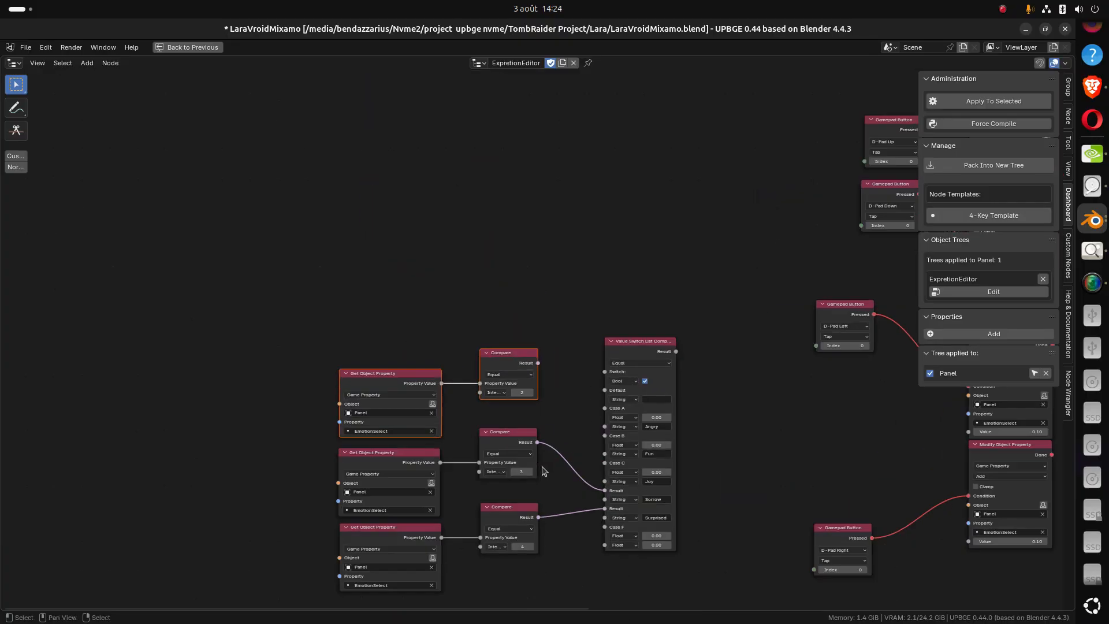
scroll(543, 471, up, 4)
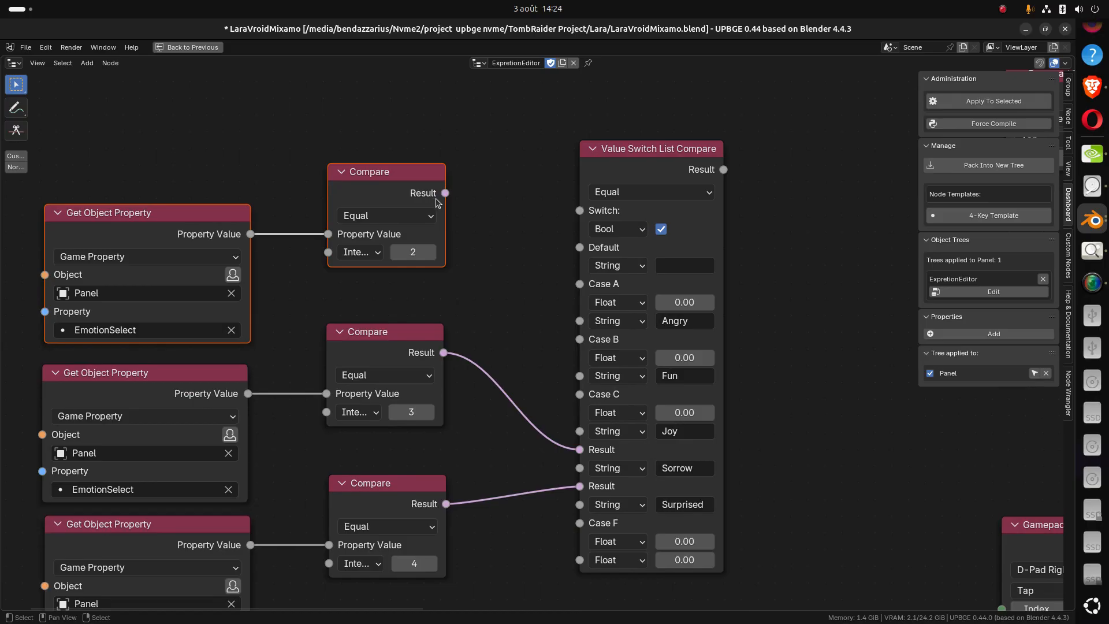
drag(445, 192, 565, 398)
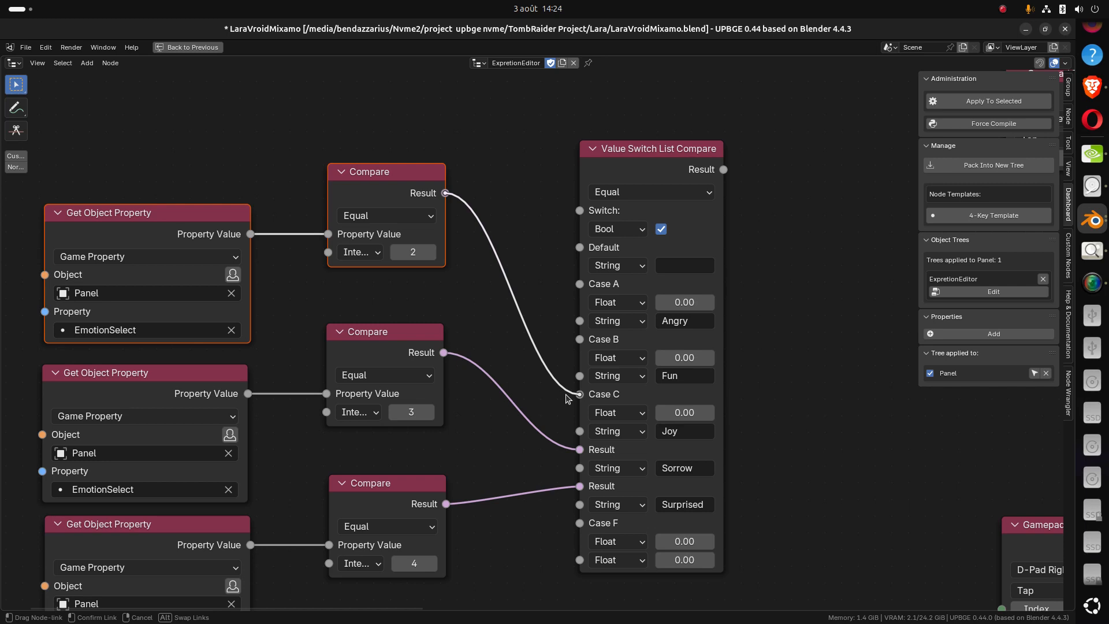
drag(565, 398, 566, 398)
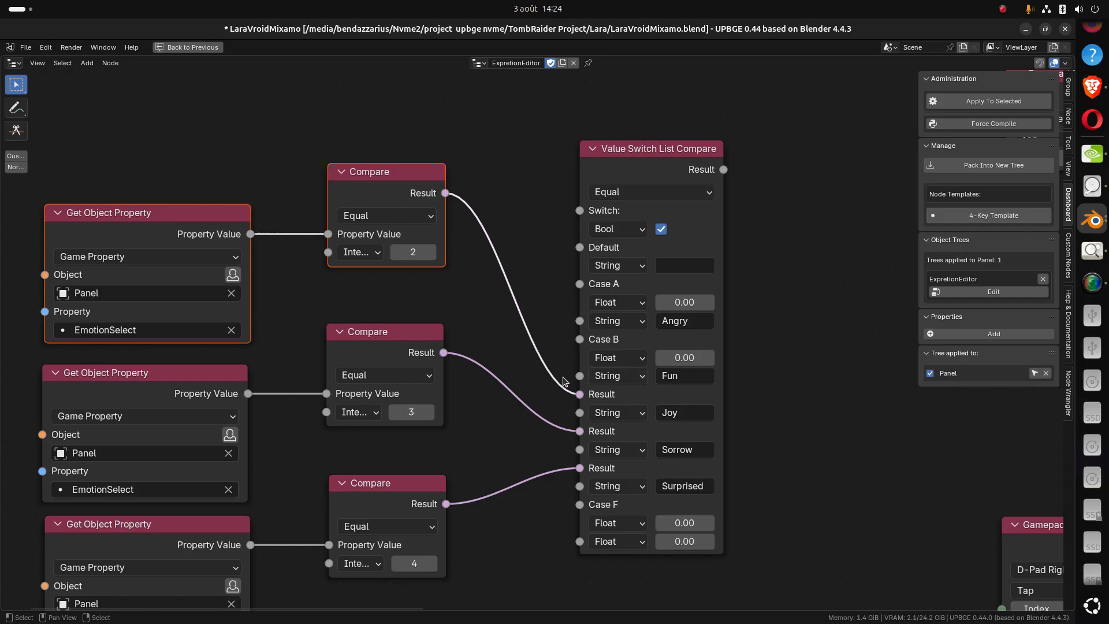
Move the node pair comparing EmotionSelect with 1 above the 2 pair and connect its Result to Case B
scroll(510, 347, down, 5)
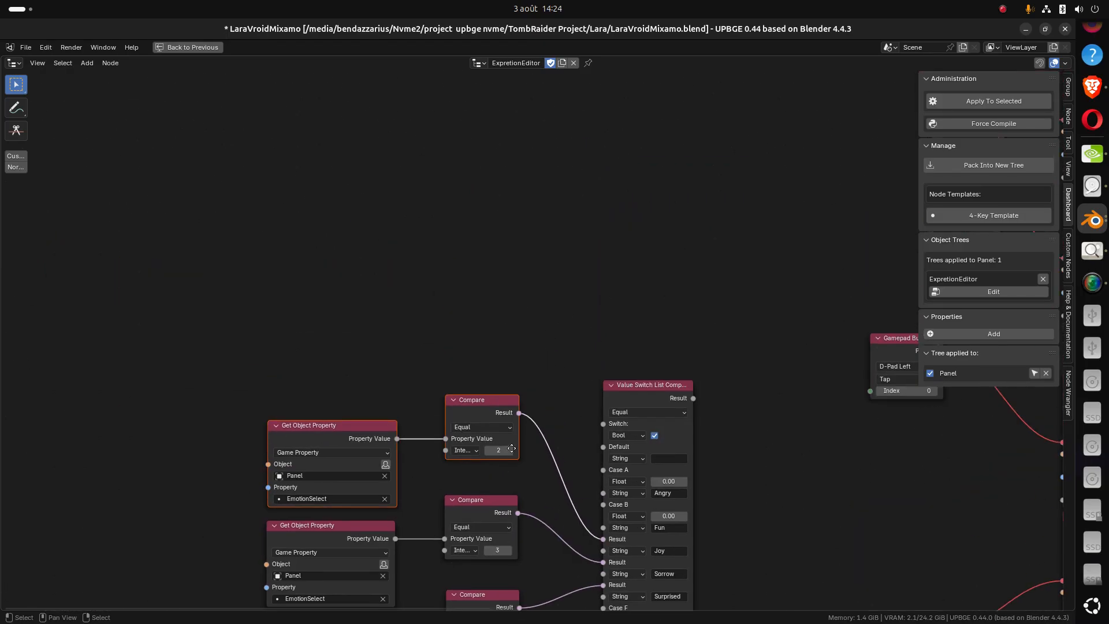
scroll(514, 346, down, 2)
drag(496, 243, 507, 333)
scroll(497, 358, up, 4)
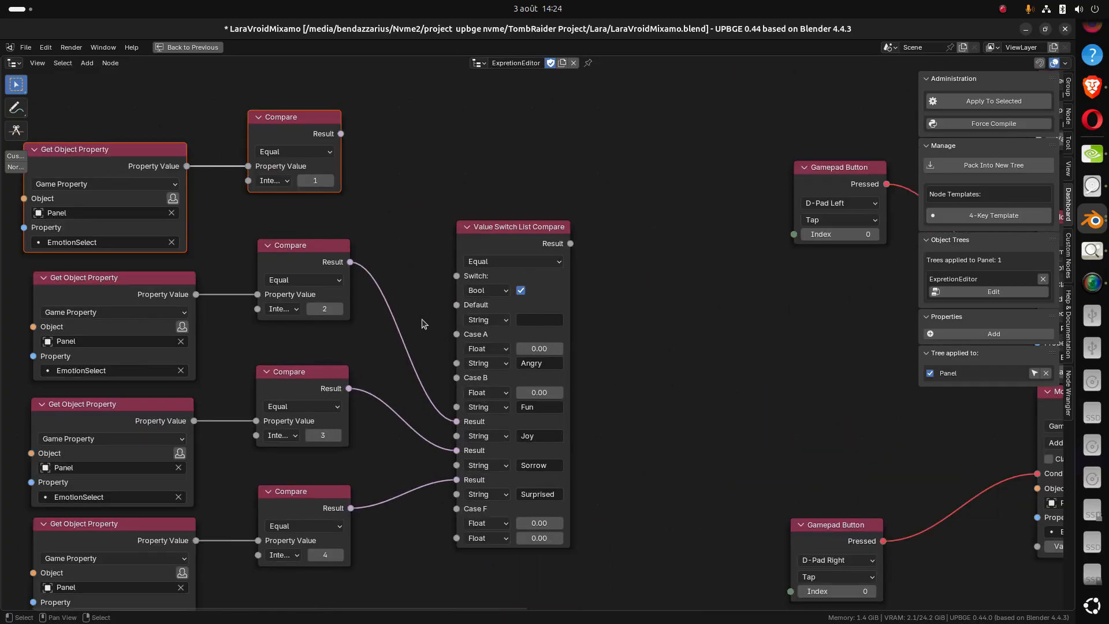
drag(340, 133, 458, 373)
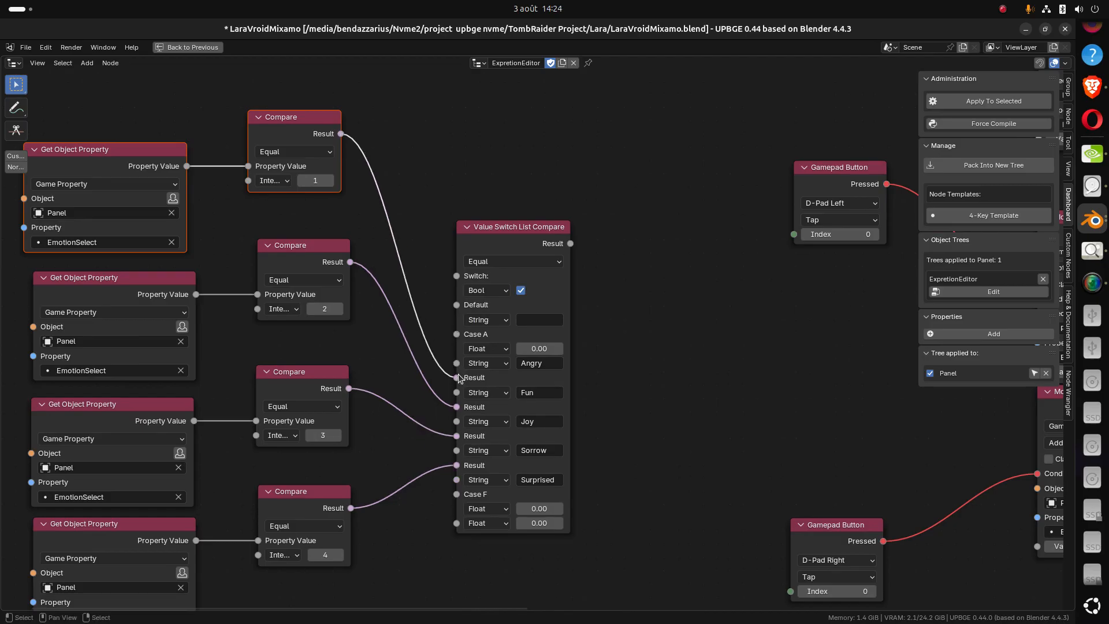
Move the node pair comparing EmotionSelect with 0 above the 1 pair and connect its Result to Case A
scroll(540, 332, down, 3)
middle_drag(384, 186, 439, 429)
scroll(438, 416, up, 1)
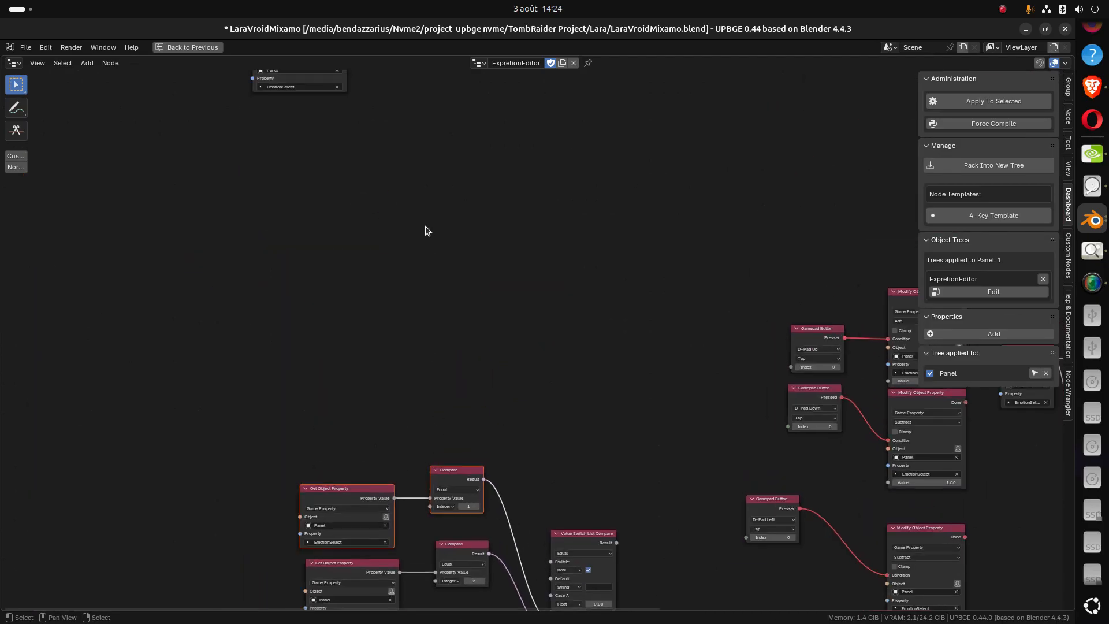
middle_drag(422, 200, 442, 384)
drag(482, 313, 317, 207)
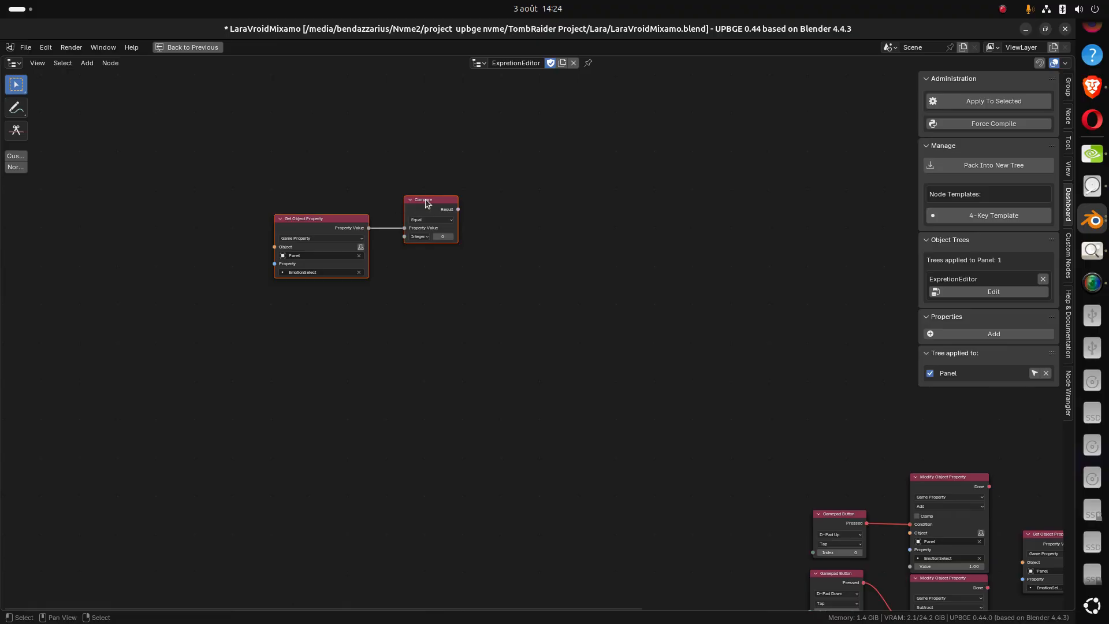
drag(427, 203, 494, 352)
middle_drag(542, 456, 470, 287)
scroll(470, 287, up, 1)
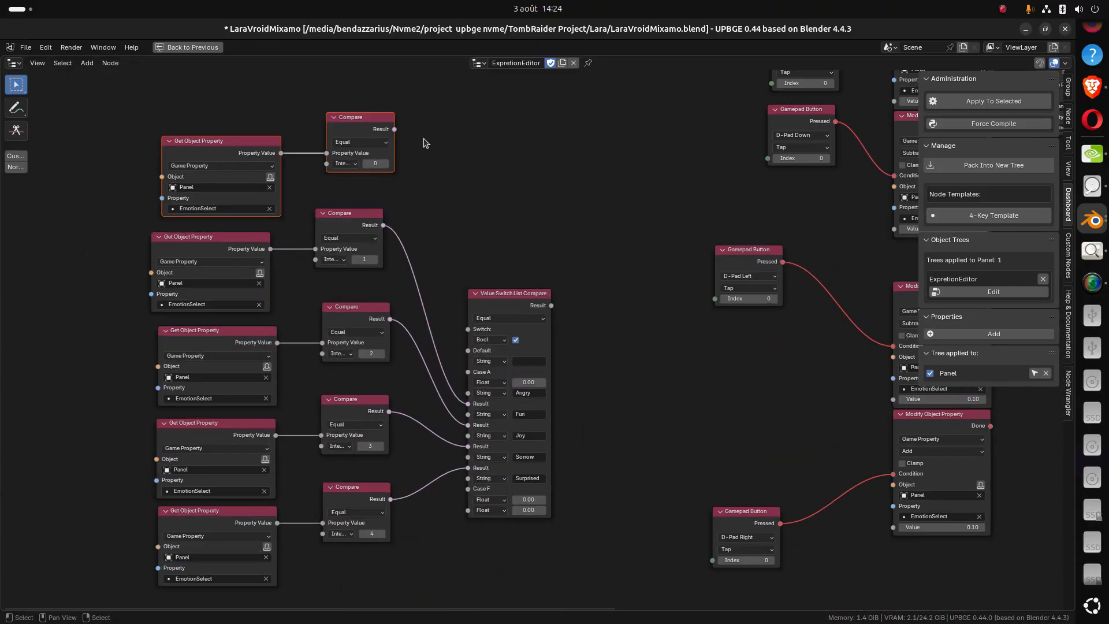
drag(394, 129, 468, 373)
Copy Angry from the Case A string into the Default string of the Value Switch List Compare node
scroll(626, 371, up, 3)
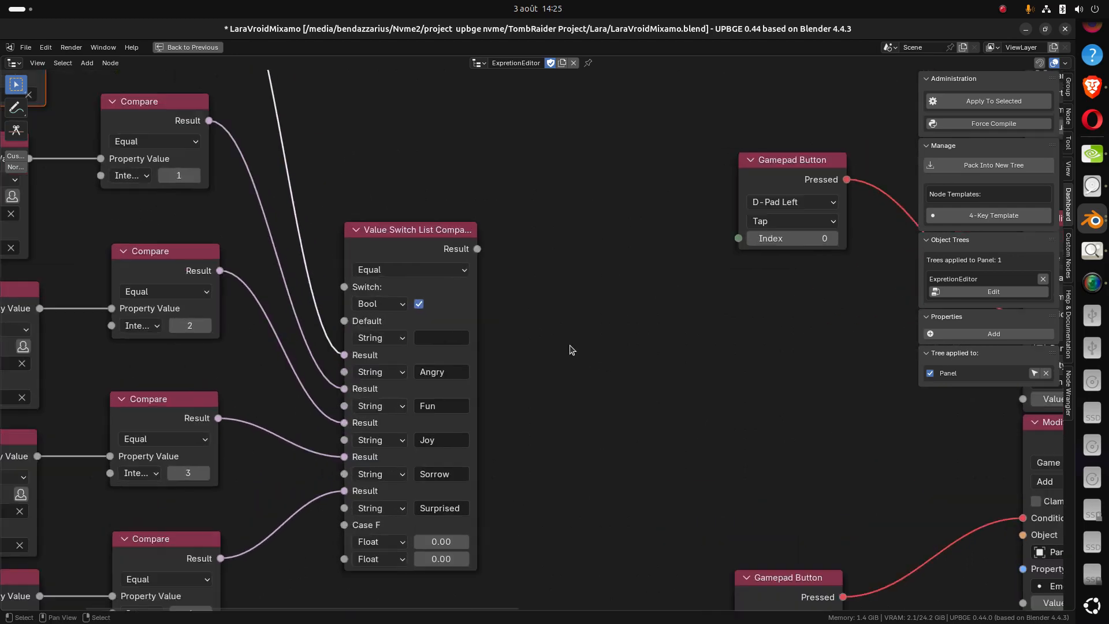
click(444, 378)
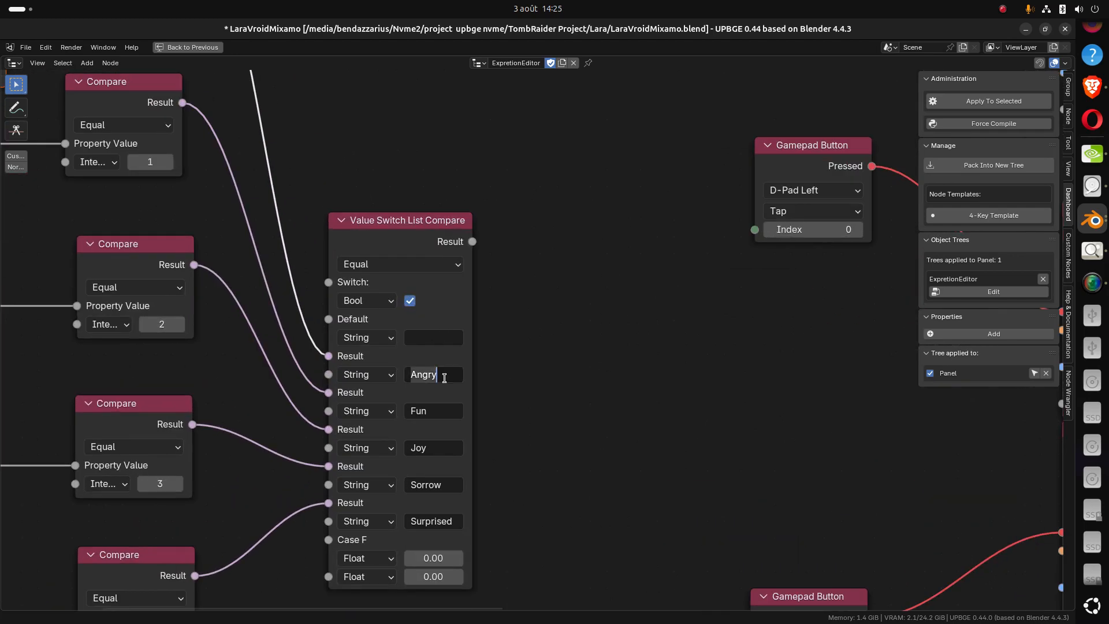
click(445, 337)
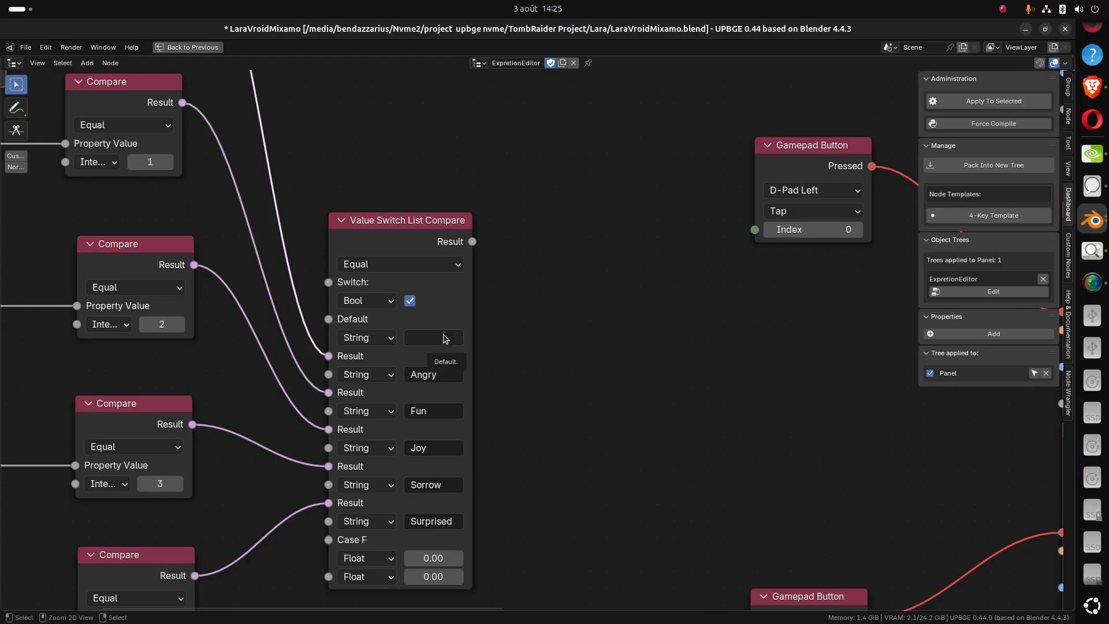
Move the Value Switch List Compare node near the D-Pad Left and Right nodes and connect its Result to both 0.10 Modify Object Property nodes' Property inputs
scroll(516, 350, down, 5)
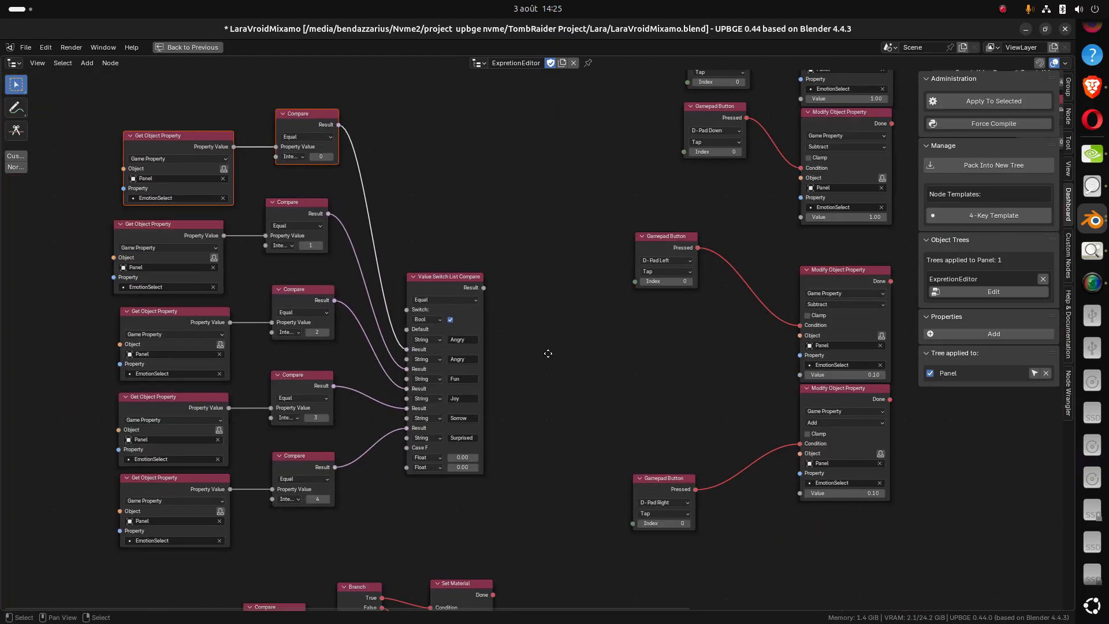
scroll(439, 379, up, 4)
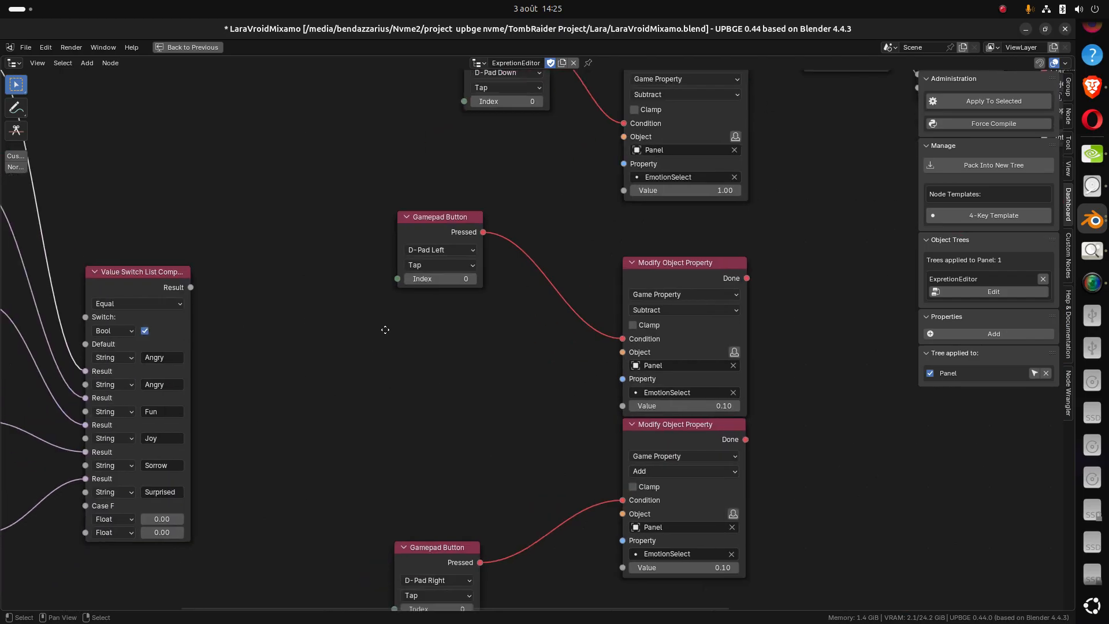
drag(213, 235, 404, 294)
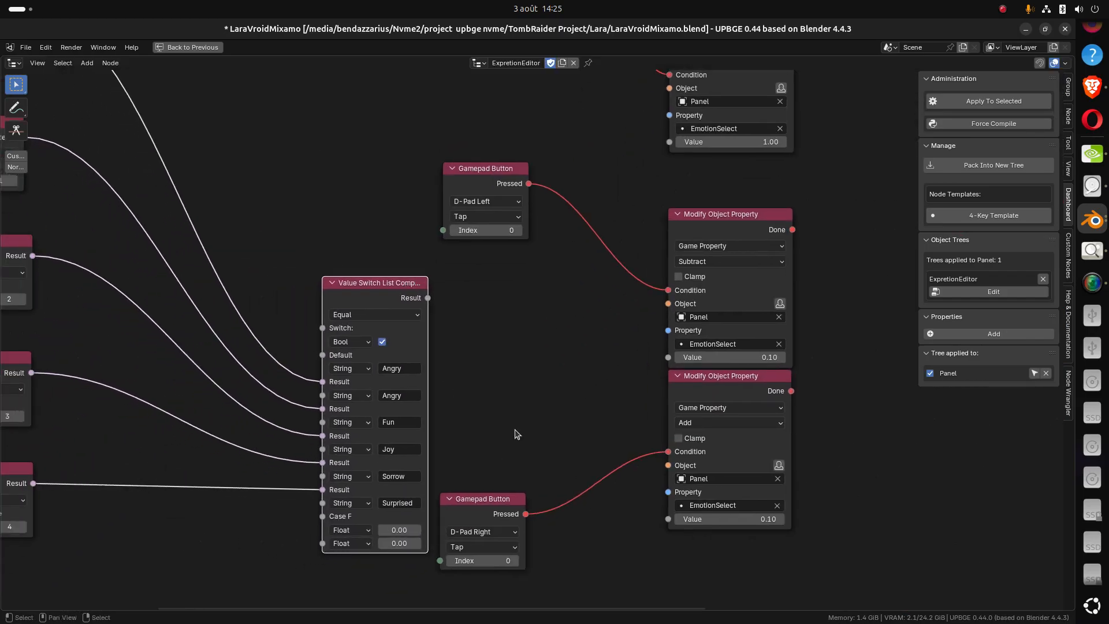
middle_drag(504, 417, 453, 355)
scroll(455, 360, up, 3)
scroll(458, 366, down, 2)
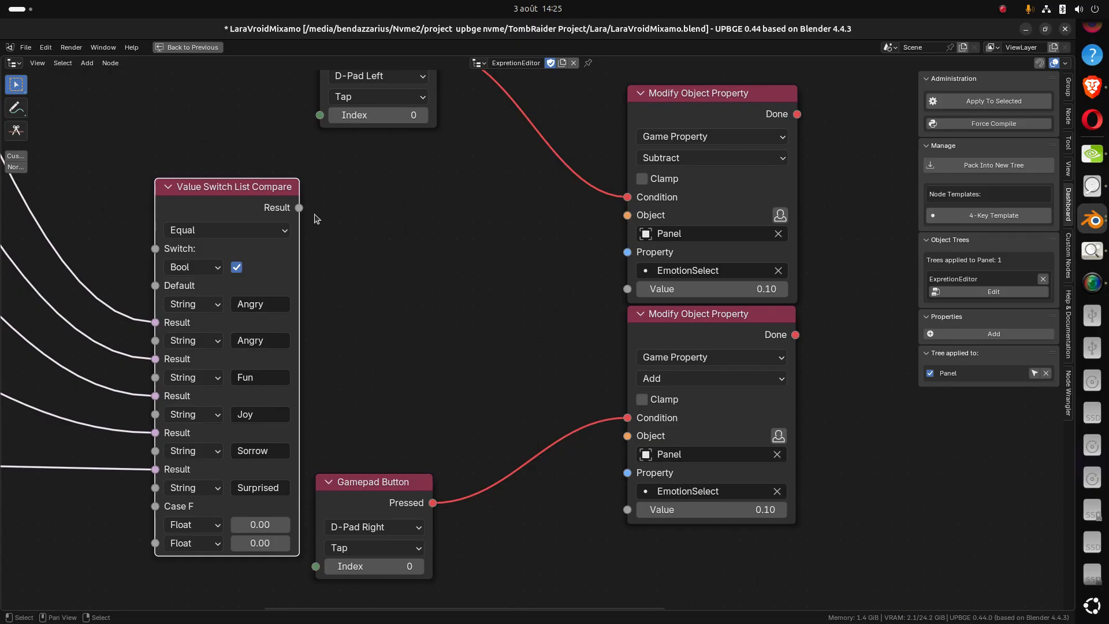
drag(298, 208, 627, 252)
drag(300, 209, 626, 473)
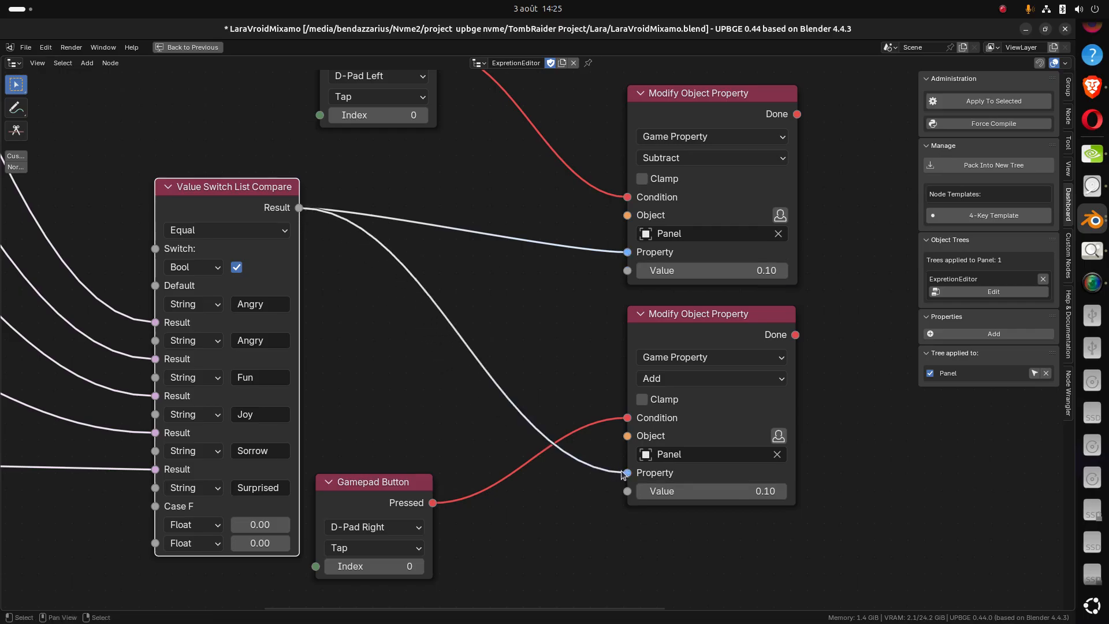
Rearrange the D-Pad Left, D-Pad Right and Value Switch List Compare nodes to tidy the layout around the new links
scroll(555, 450, down, 1)
drag(402, 452, 411, 379)
middle_drag(437, 286, 465, 364)
drag(431, 181, 444, 236)
middle_drag(557, 398, 507, 370)
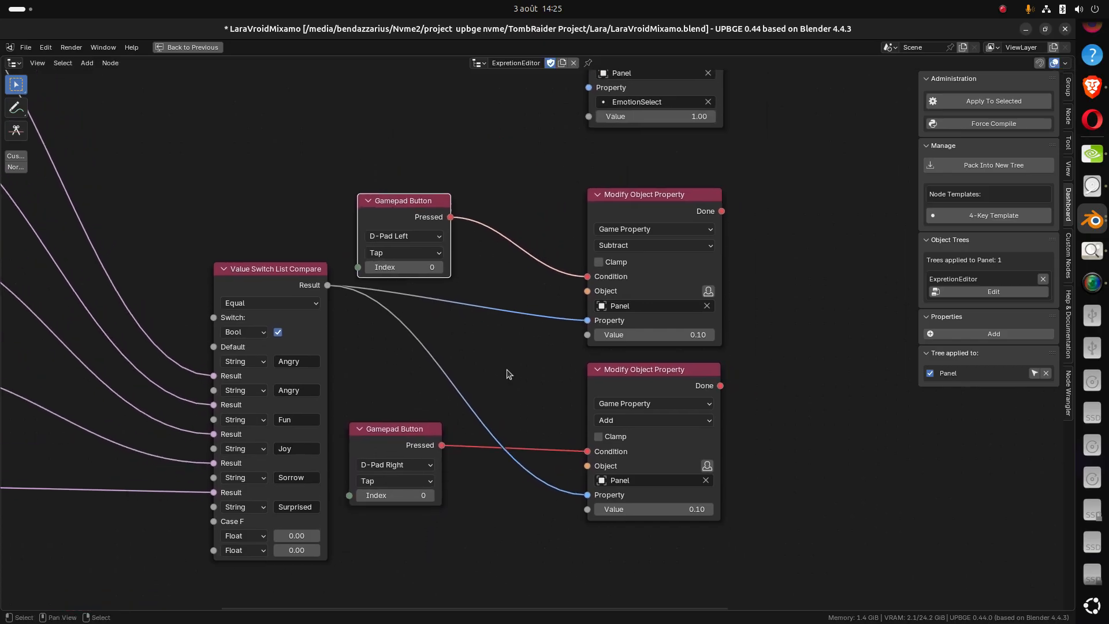
drag(321, 290, 327, 358)
middle_drag(350, 428, 334, 339)
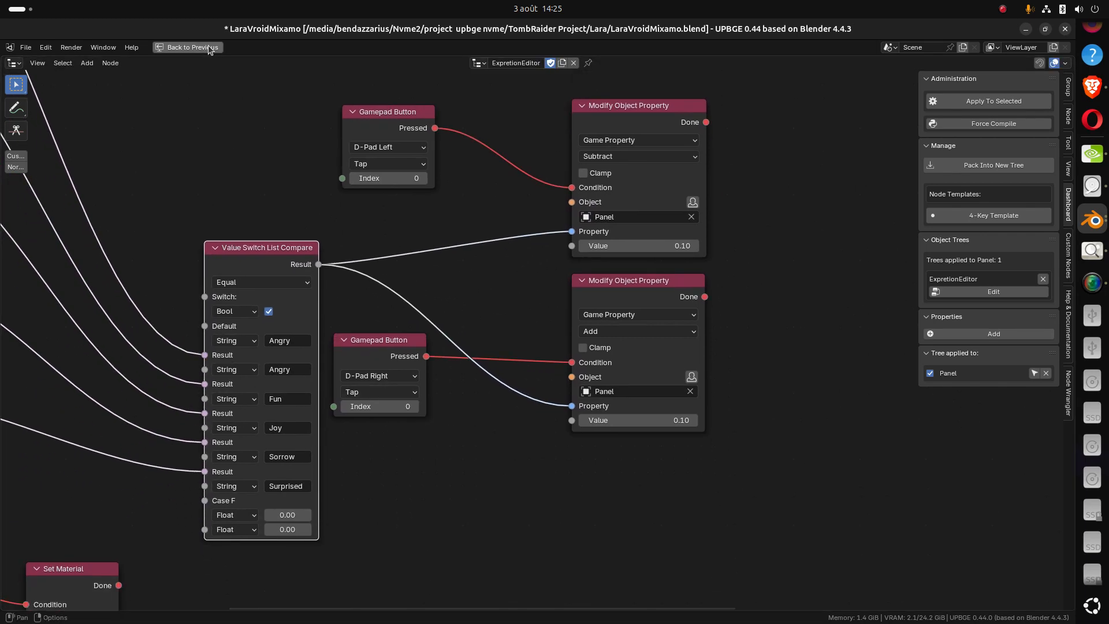
Duplicate the Get Object Property, Compare and Set Object Property limit nodes straight down beside the D-Pad Left and Right Modify Object Property nodes
scroll(636, 346, down, 3)
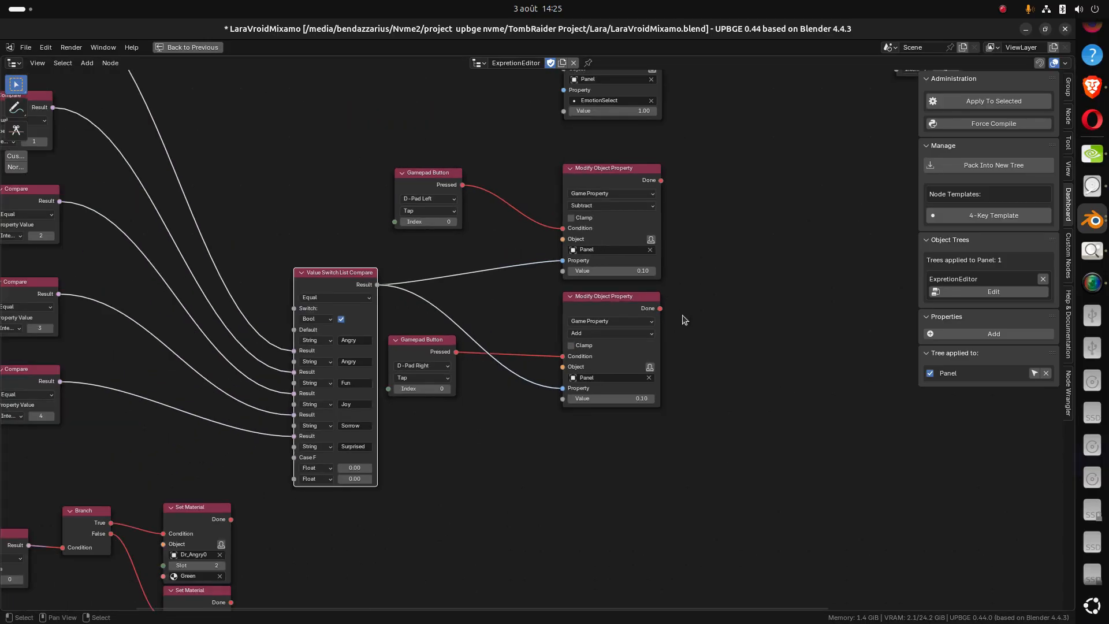
middle_drag(635, 347, 545, 366)
scroll(549, 372, up, 2)
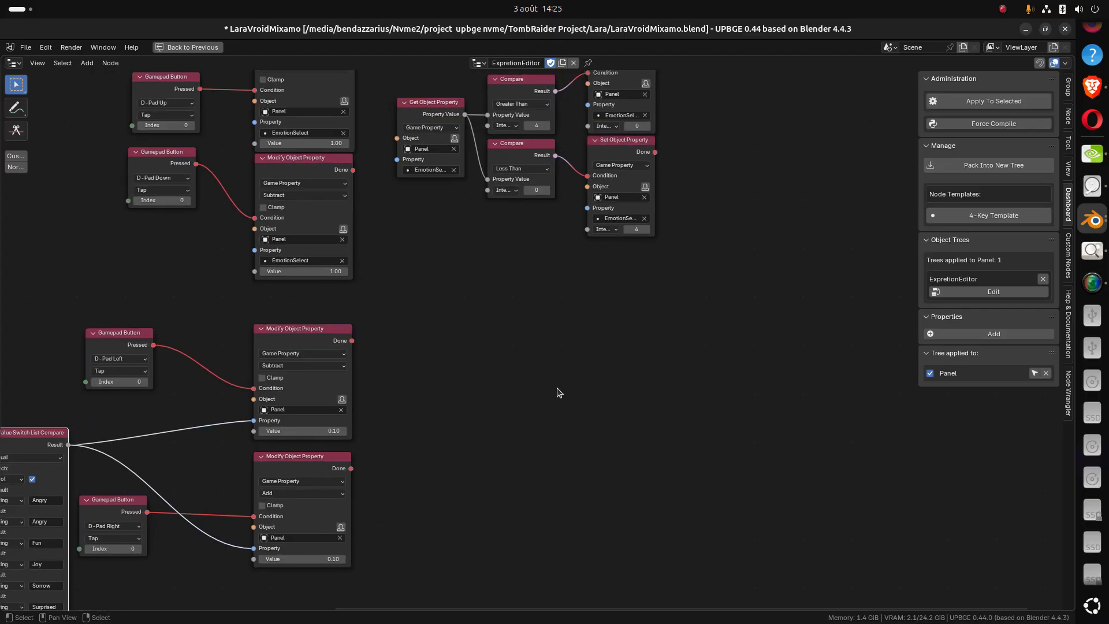
scroll(675, 347, down, 1)
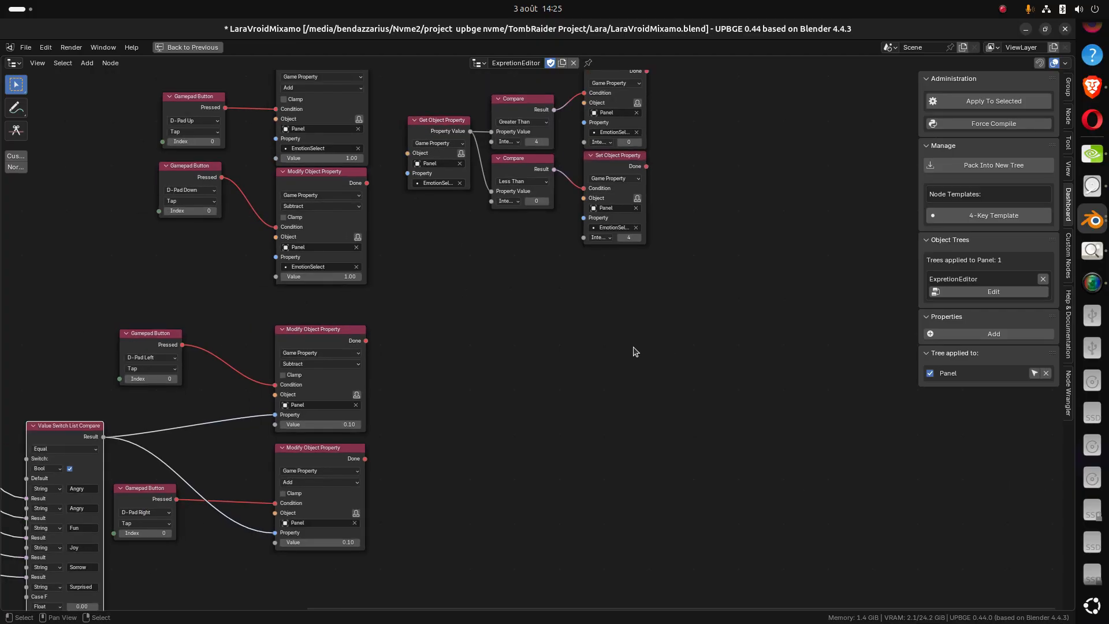
middle_drag(634, 349, 649, 388)
drag(651, 388, 442, 113)
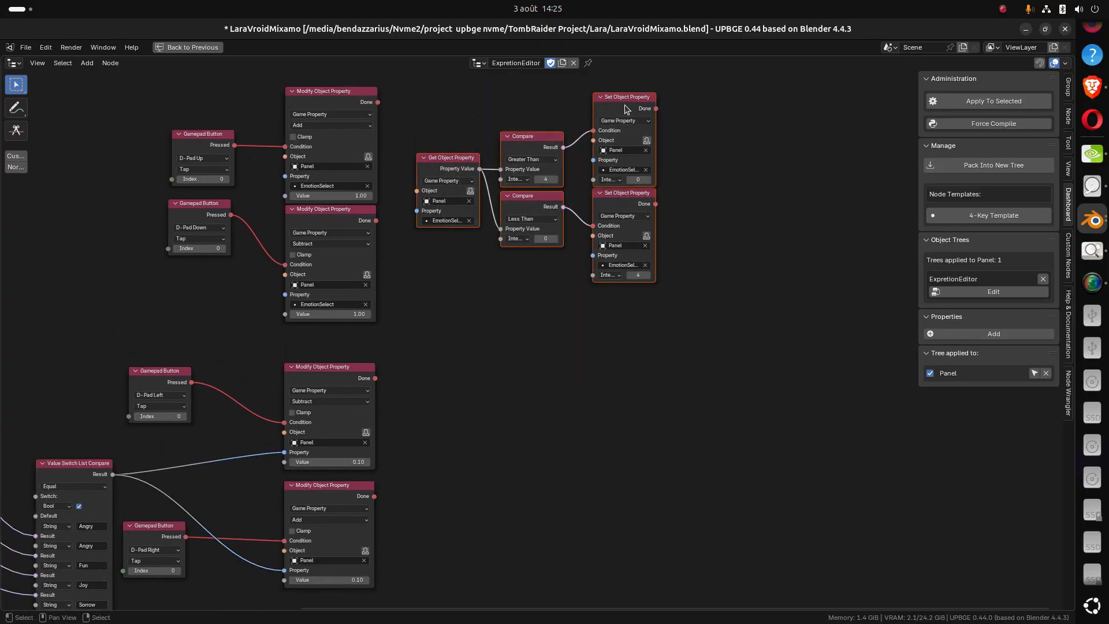
mouse_move(625, 109)
mouse_down()
mouse_move(605, 322)
mouse_move(616, 132)
mouse_move(630, 109)
mouse_up()
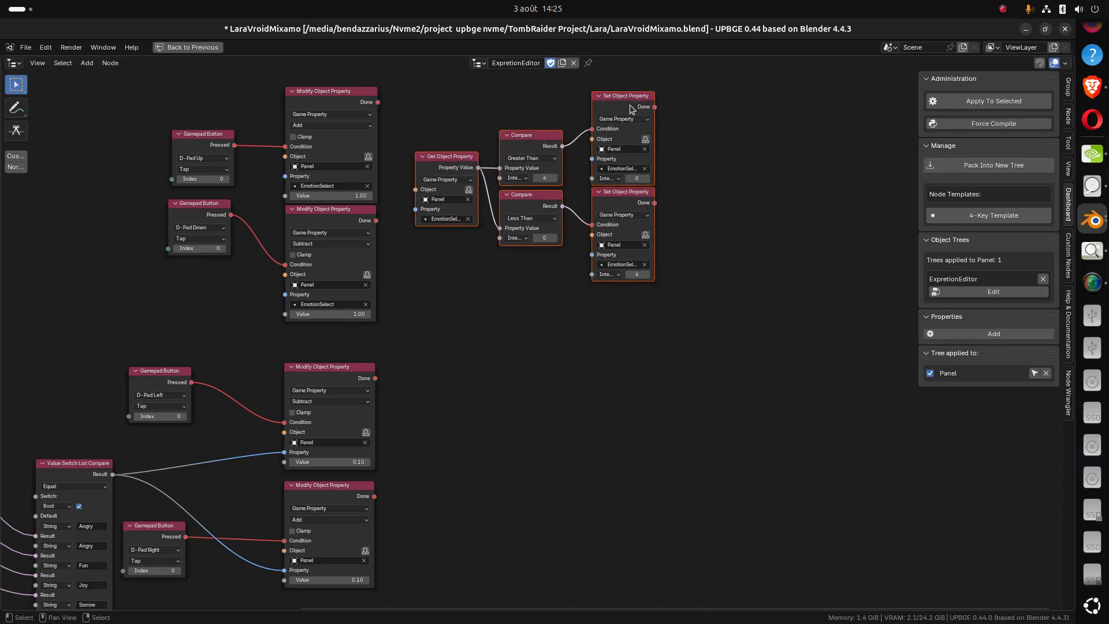
key(shift+d)
key(y)
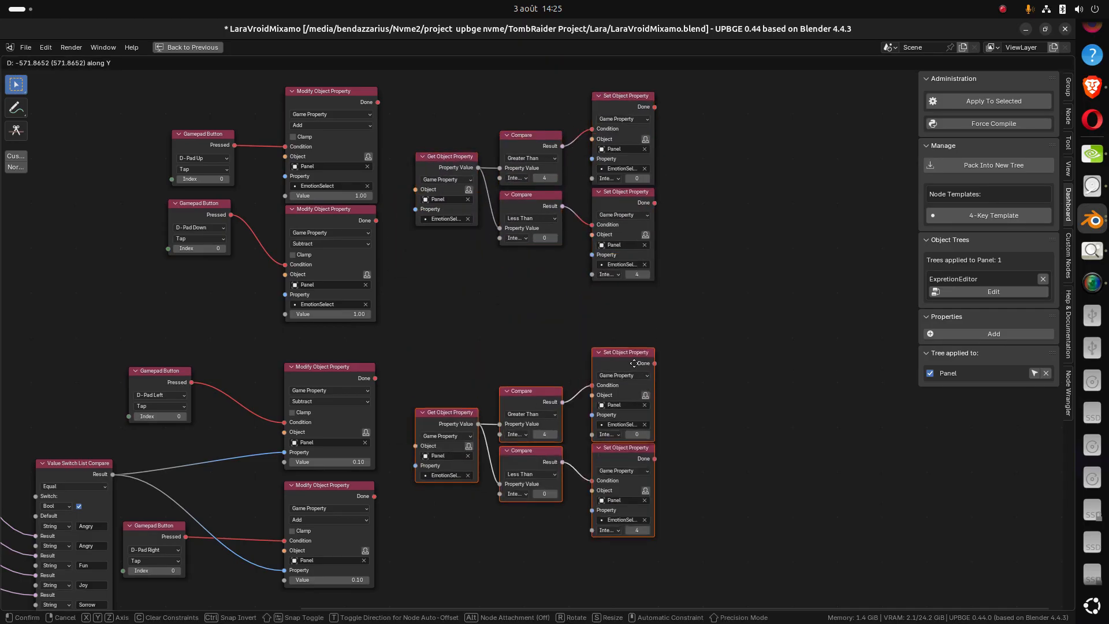
click(634, 393)
Move the Add Modify Object Property node down and connect the value switch's Result to the copied Get Object Property node's Property input
middle_drag(620, 512, 634, 418)
scroll(612, 424, up, 3)
middle_drag(542, 460, 641, 436)
scroll(641, 436, up, 2)
scroll(520, 475, up, 1)
middle_drag(521, 475, 573, 448)
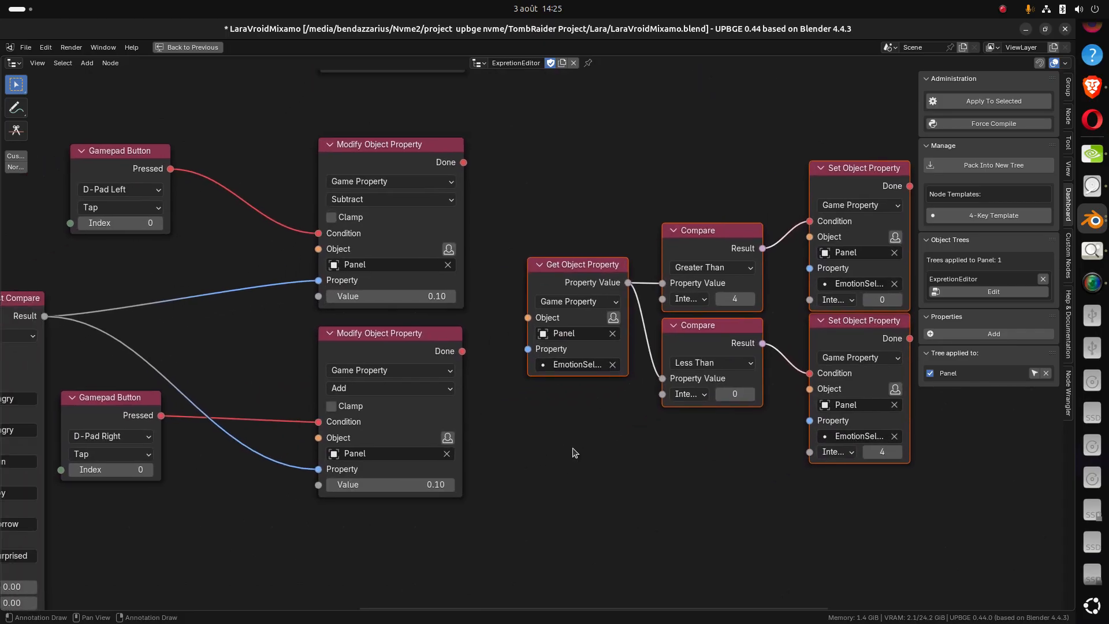
scroll(576, 450, down, 2)
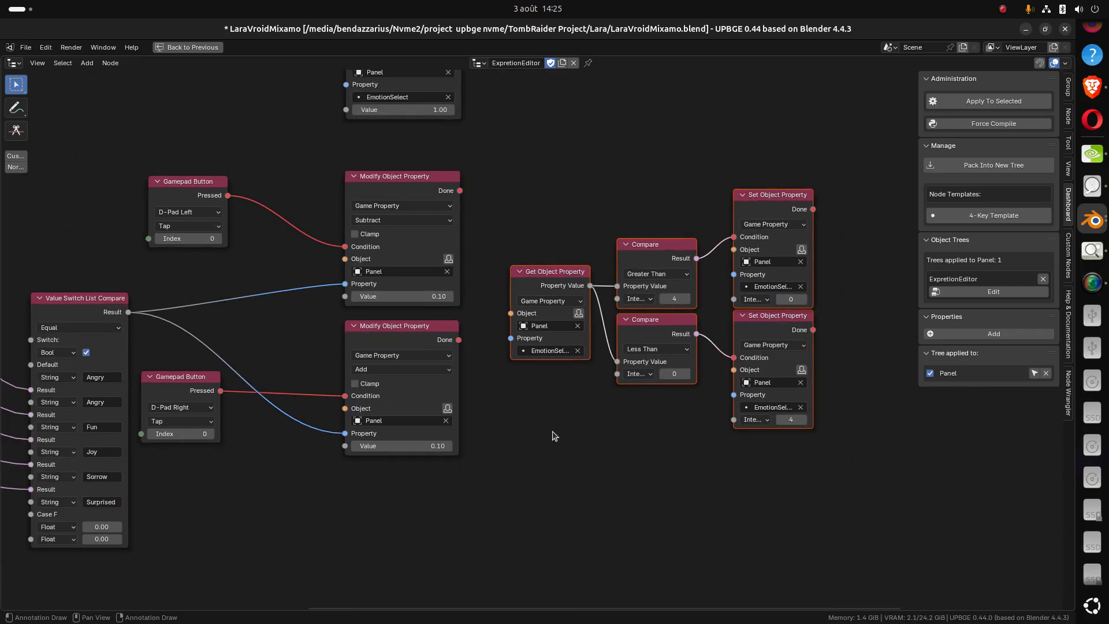
drag(400, 325, 411, 413)
drag(108, 306, 490, 331)
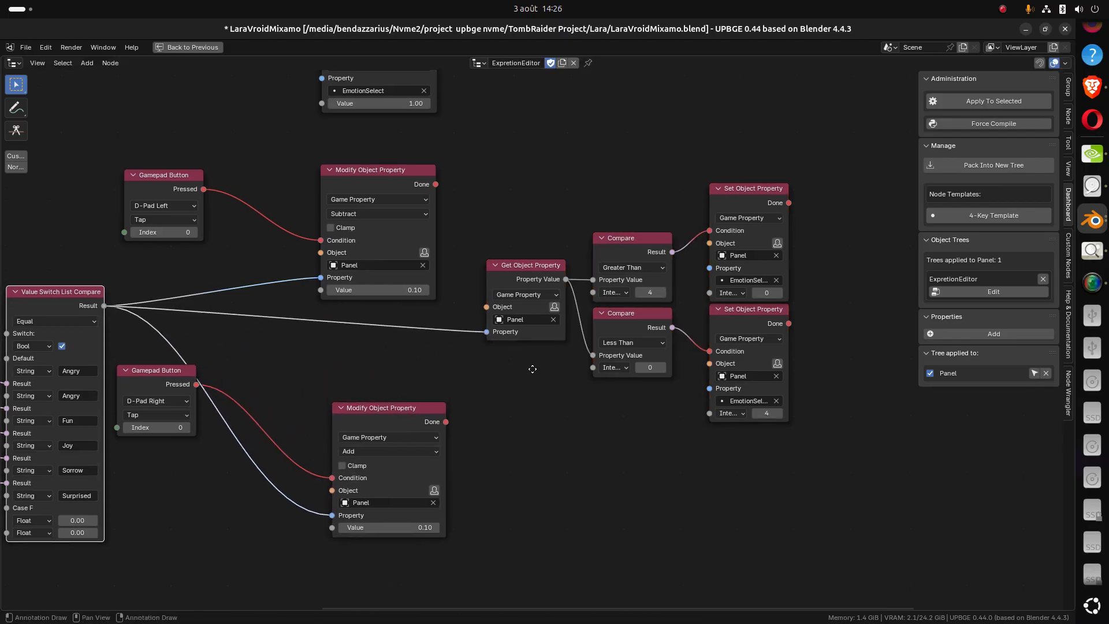
middle_drag(540, 369, 462, 387)
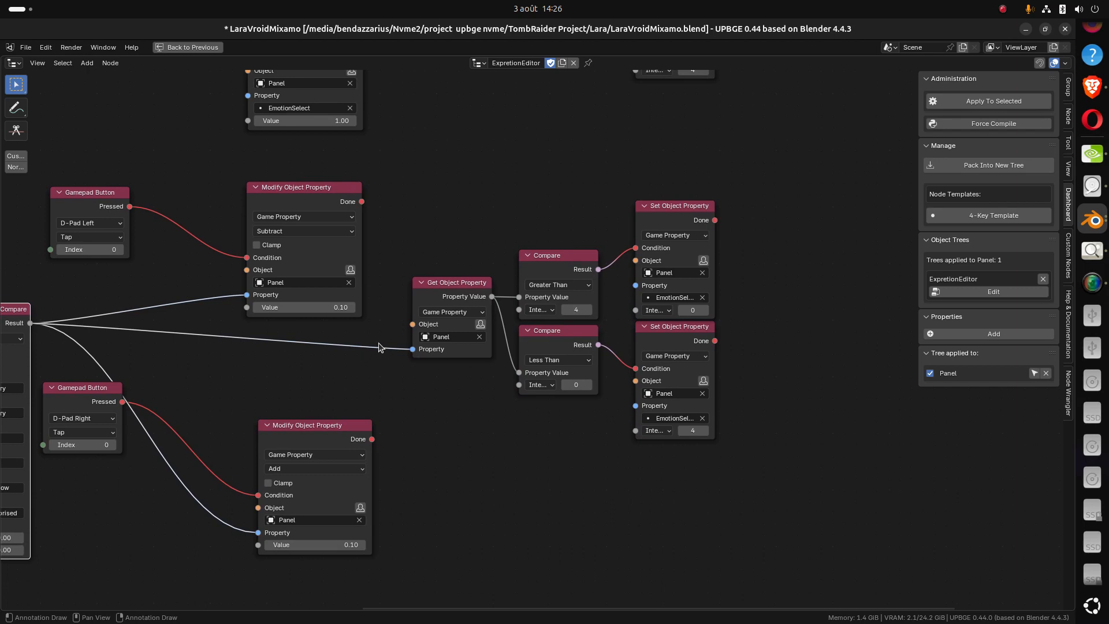
Connect the value switch's Result to both copied Set Object Property nodes' Property inputs and move the lower node down to separate them
drag(379, 347, 643, 287)
drag(387, 349, 635, 411)
drag(657, 332, 658, 370)
Change the value type of both copied Set Object Property nodes from Integer to Float
scroll(658, 370, up, 3)
scroll(658, 369, up, 2)
middle_drag(658, 366, 451, 400)
click(493, 311)
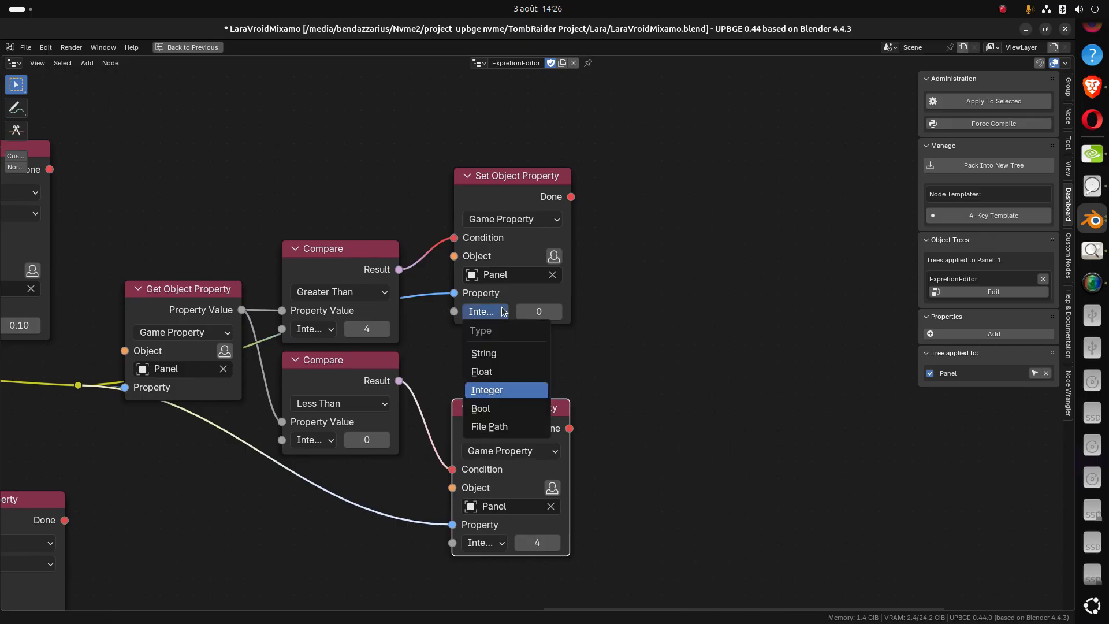
click(503, 371)
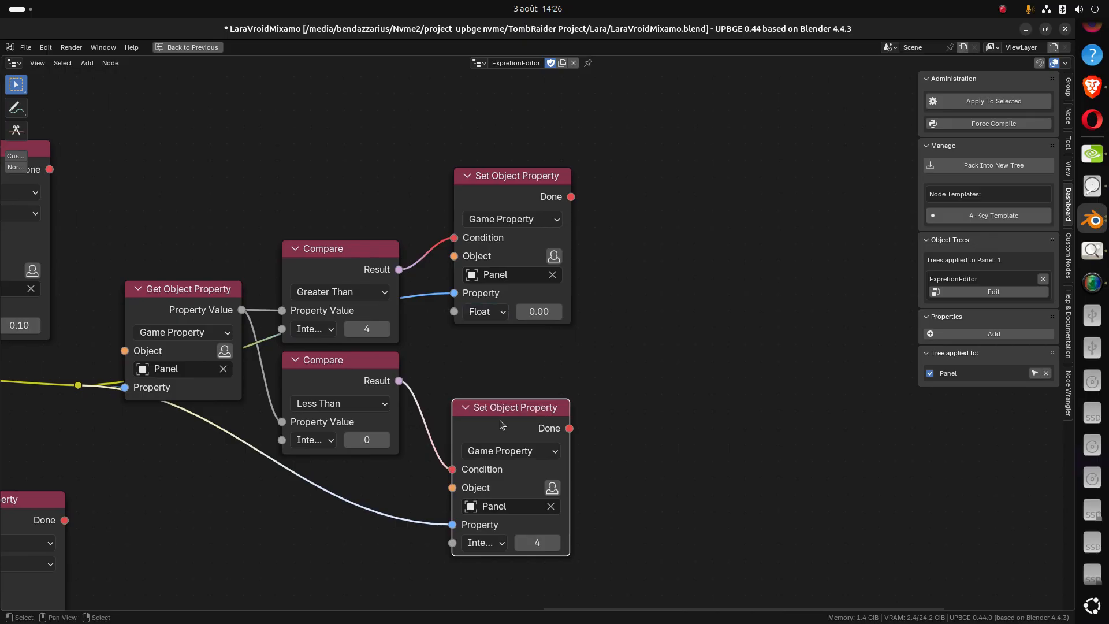
middle_drag(493, 548, 467, 481)
click(470, 477)
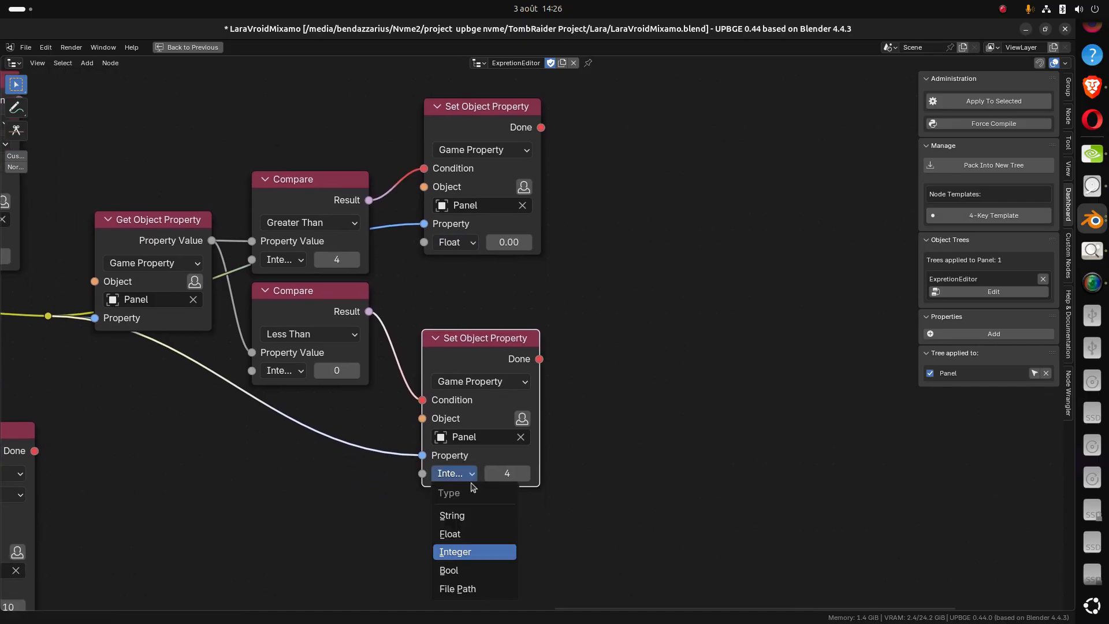
click(463, 534)
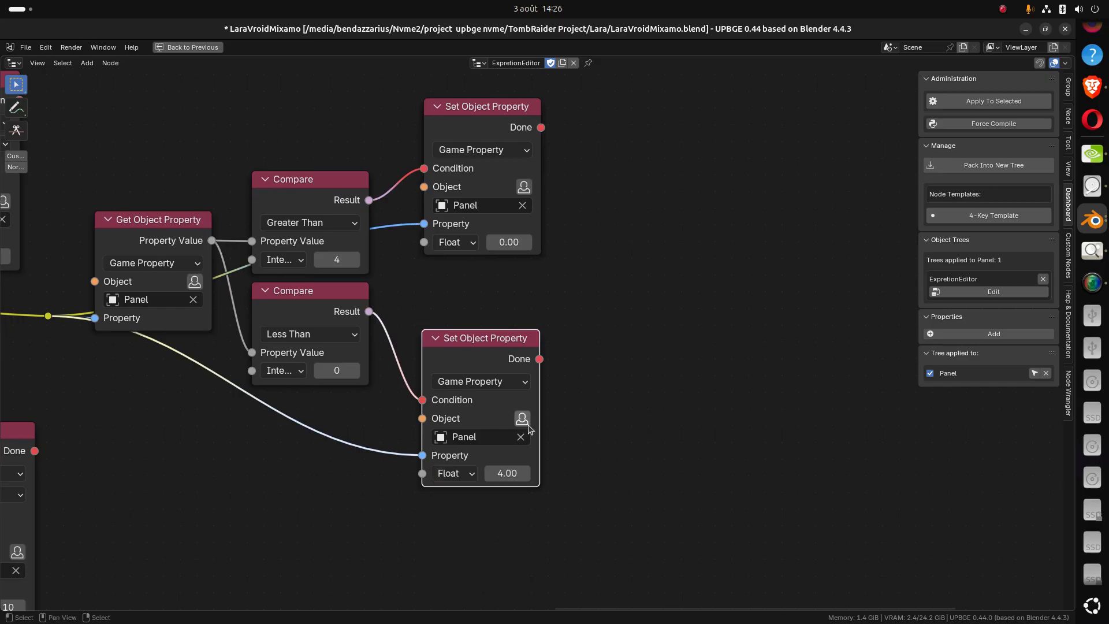
Set the value of the Set Object Property node driven by the Less Than comparison to 0
scroll(528, 424, up, 3)
scroll(616, 432, down, 3)
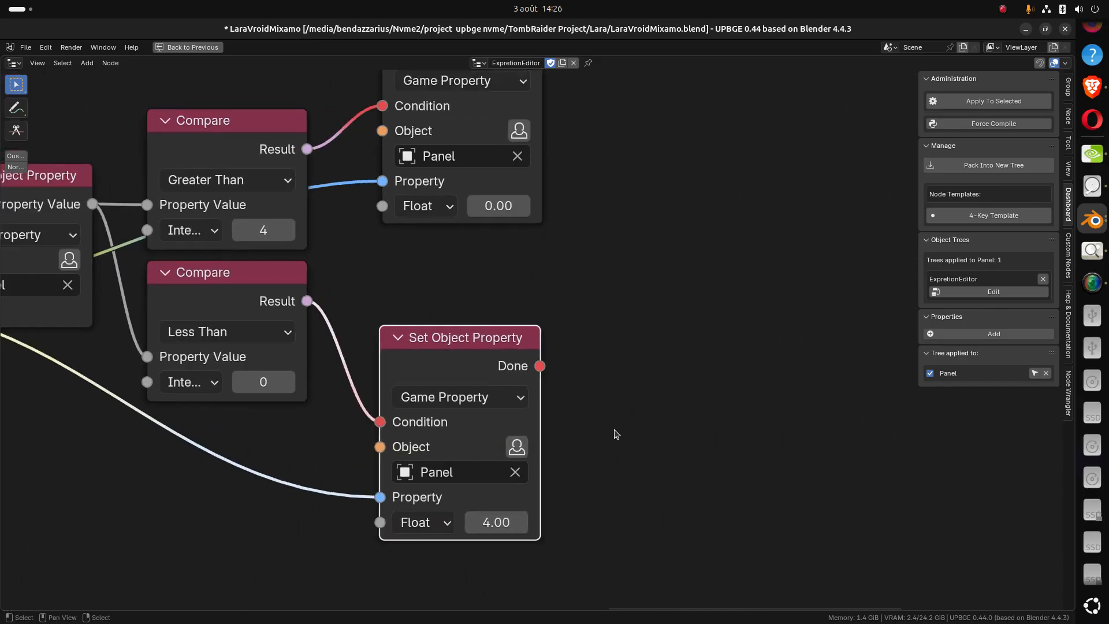
mouse_move(613, 423)
middle_down()
mouse_move(621, 392)
mouse_move(623, 433)
middle_up()
scroll(618, 408, up, 1)
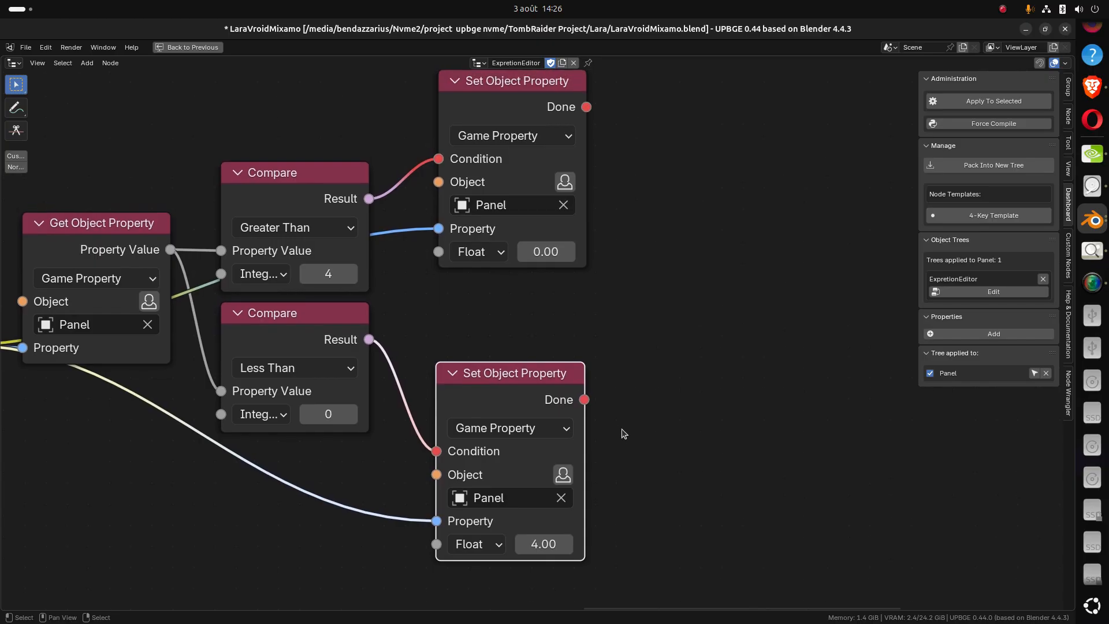
middle_drag(634, 450, 622, 432)
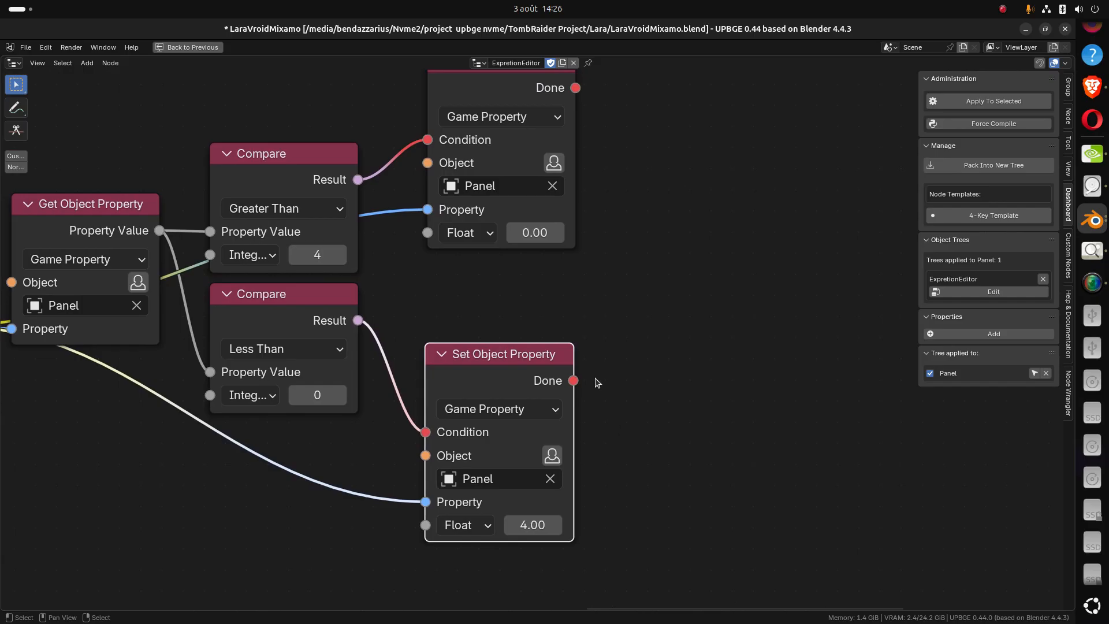
click(532, 527)
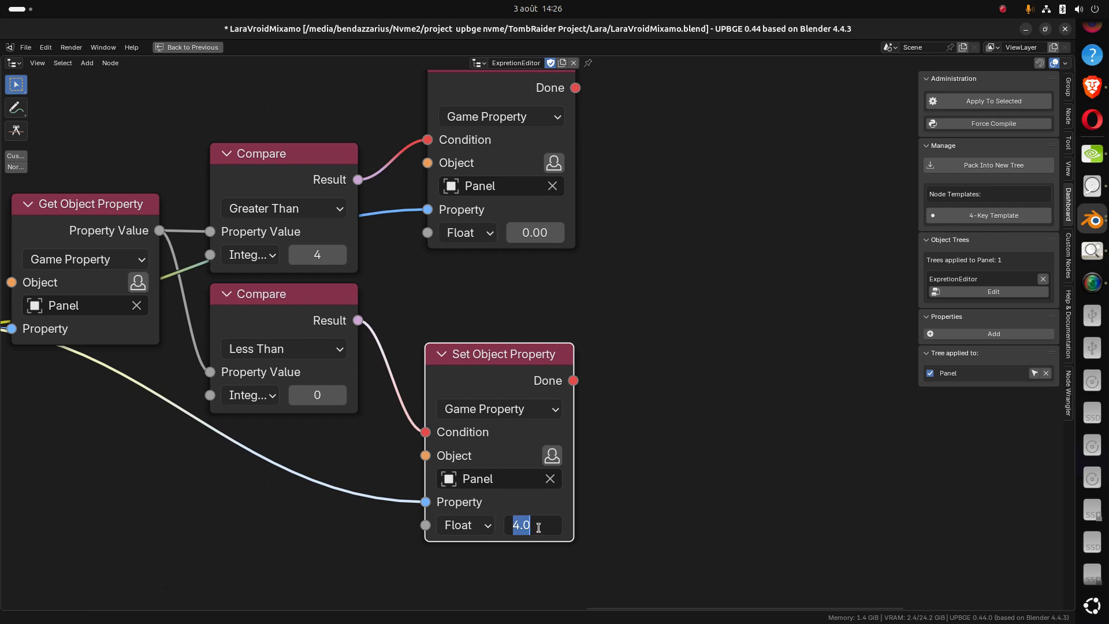
text(0)
key(Return)
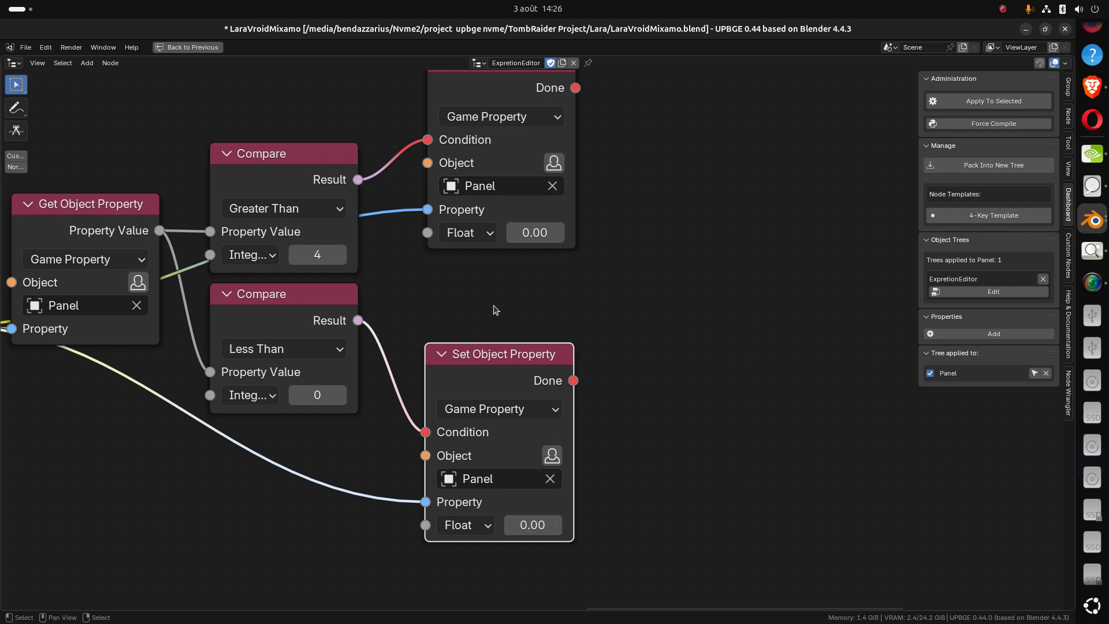
Set the copied Greater Than Compare node's threshold to 1 and save the file
click(294, 256)
middle_drag(391, 301, 463, 333)
scroll(429, 355, up, 3)
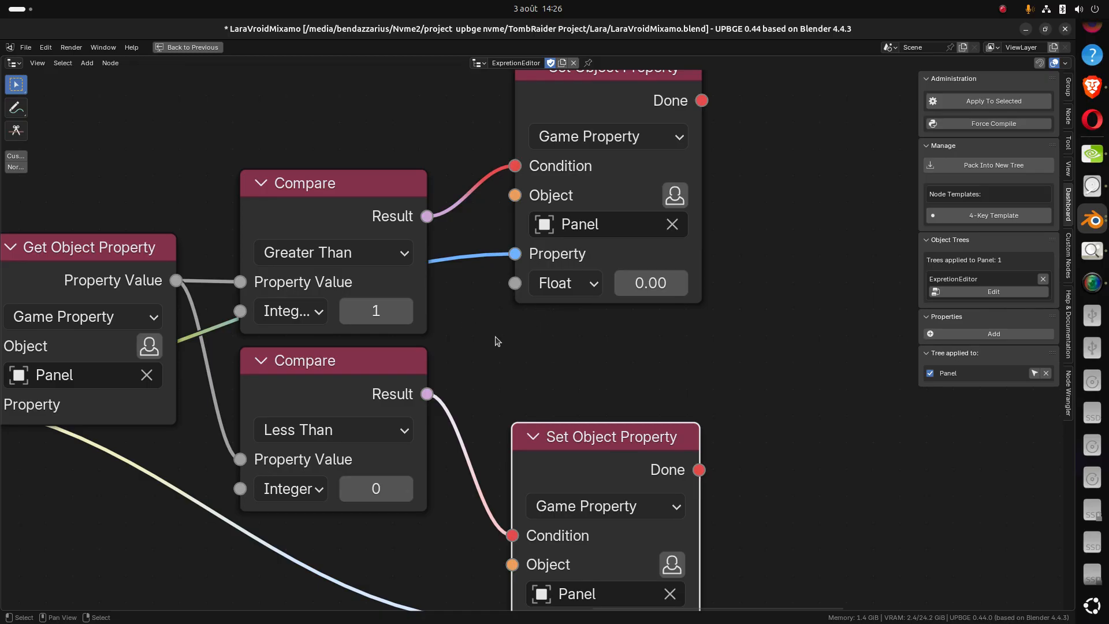
scroll(495, 341, down, 2)
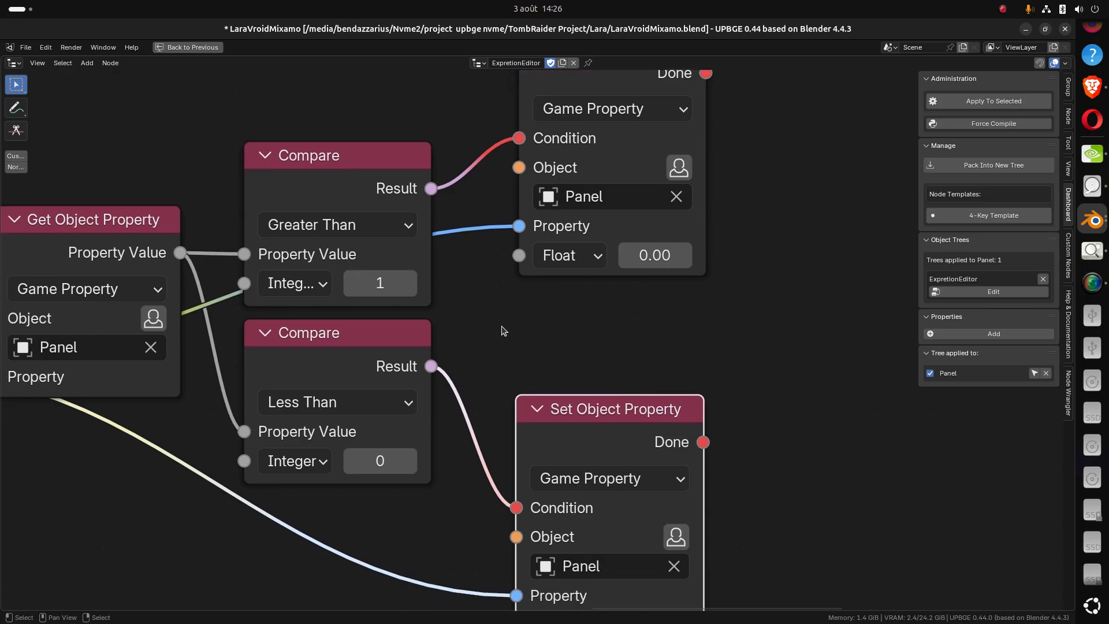
scroll(460, 355, down, 2)
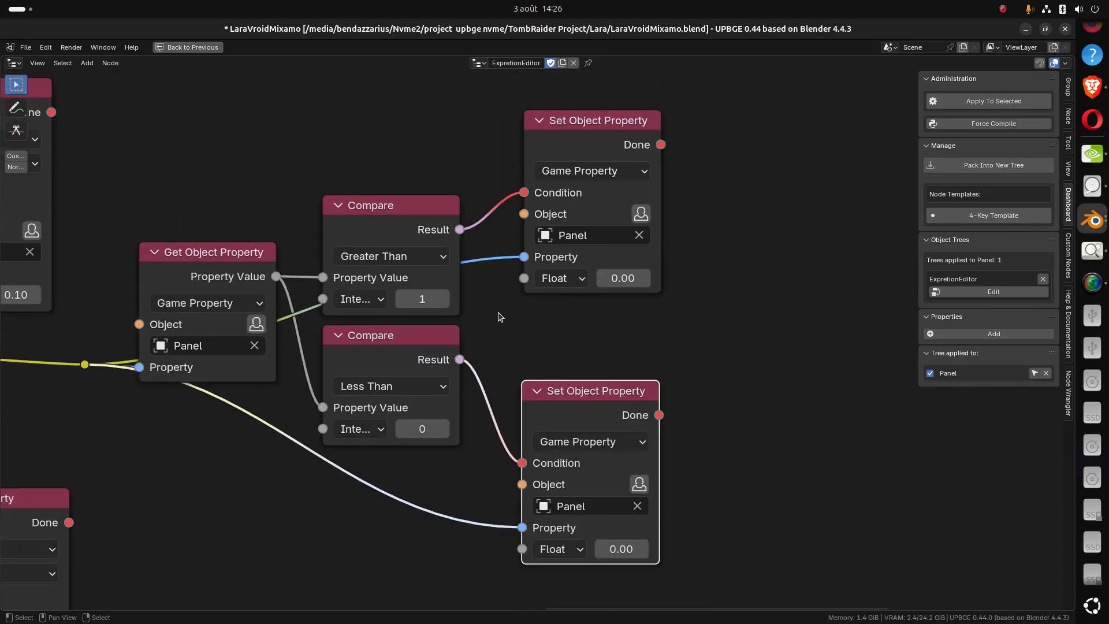
key(ctrl+s)
Set the value of the Set Object Property node driven by the Greater Than comparison to 1.00
scroll(526, 332, up, 2)
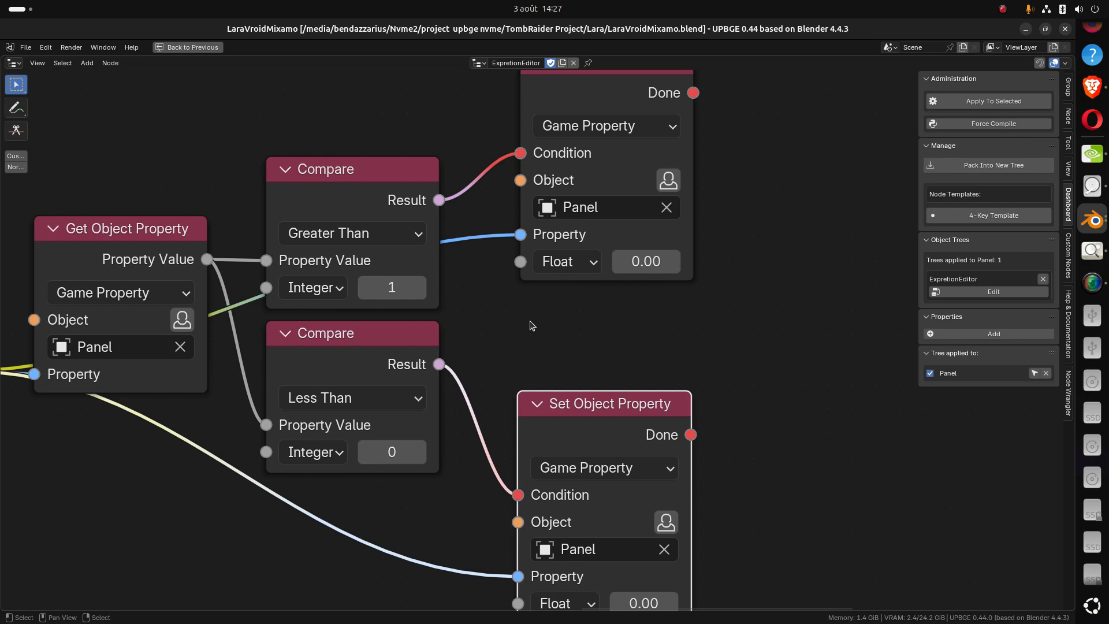
scroll(610, 309, up, 1)
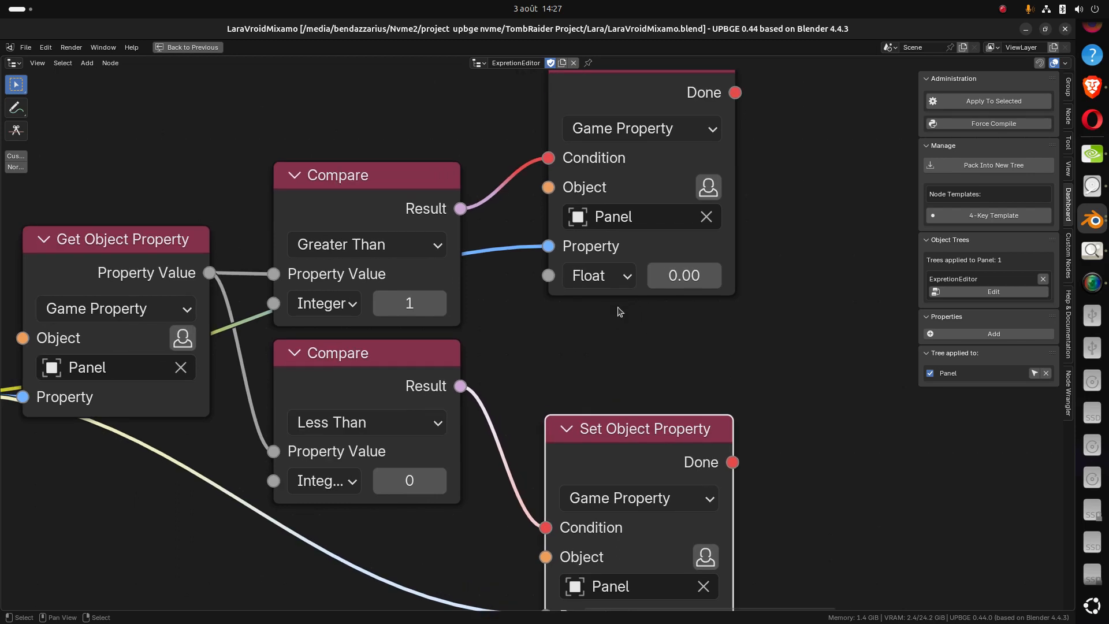
scroll(619, 320, down, 1)
middle_drag(606, 333, 601, 356)
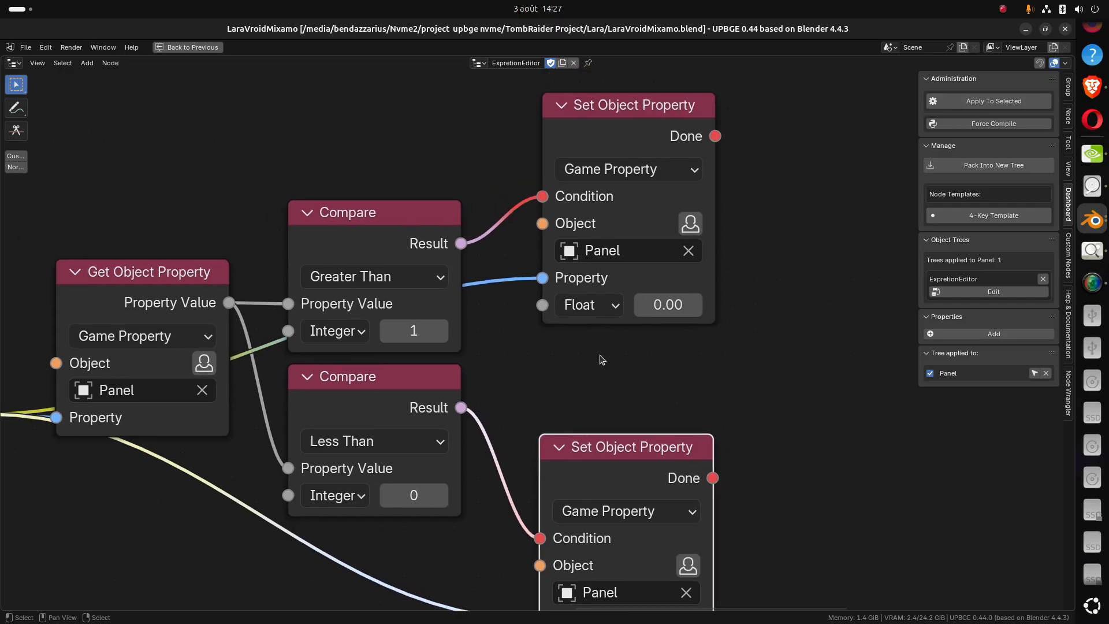
scroll(595, 366, up, 1)
shift+scroll(595, 365, down, 2)
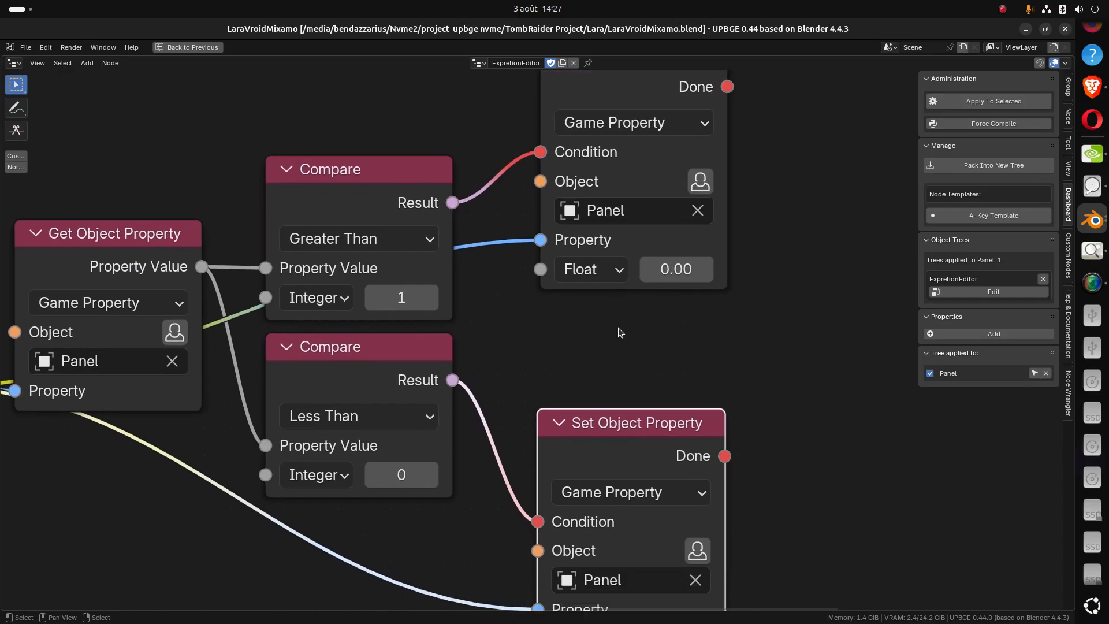
click(687, 272)
text(1)
key(Return)
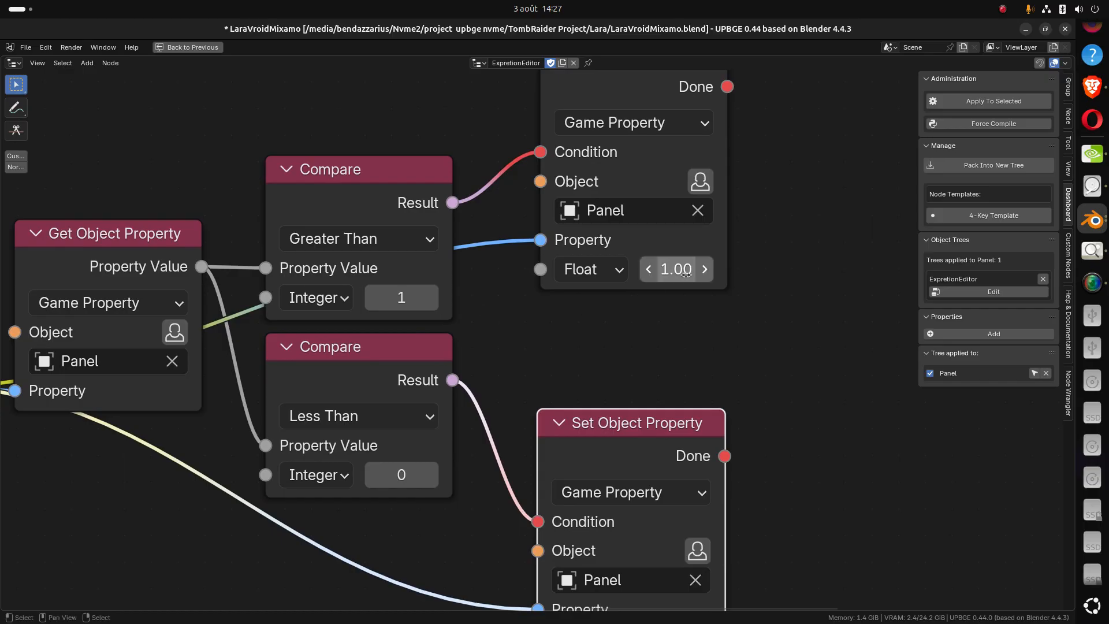
Examine the new emotion limit nodes and their links to the value switch, and look over the rest of the node tree
shift+scroll(638, 397, down, 5)
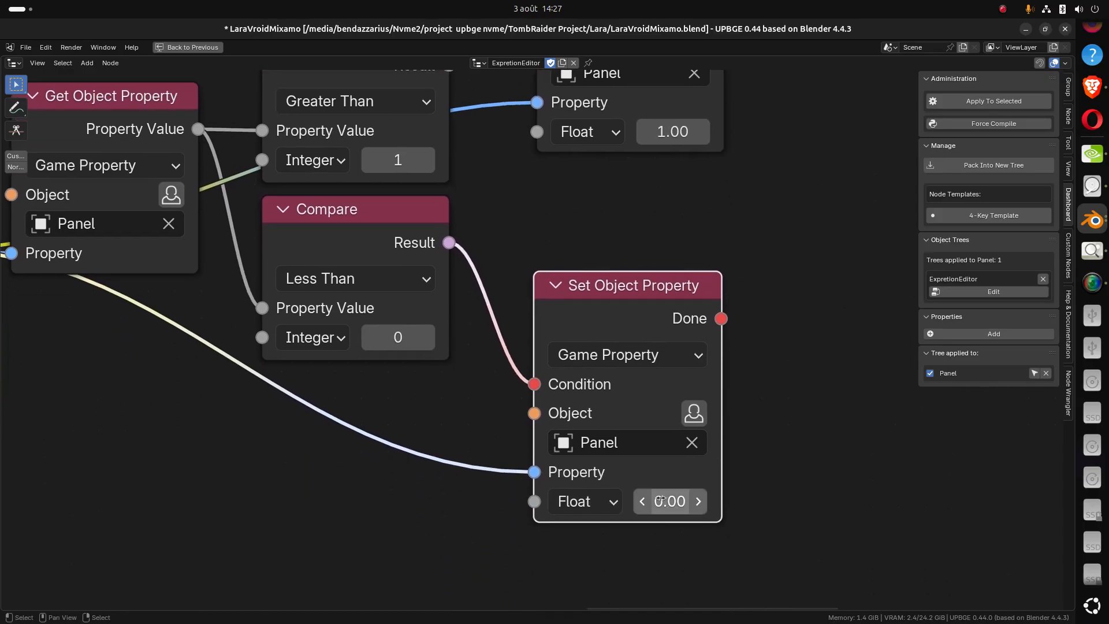
scroll(637, 278, down, 4)
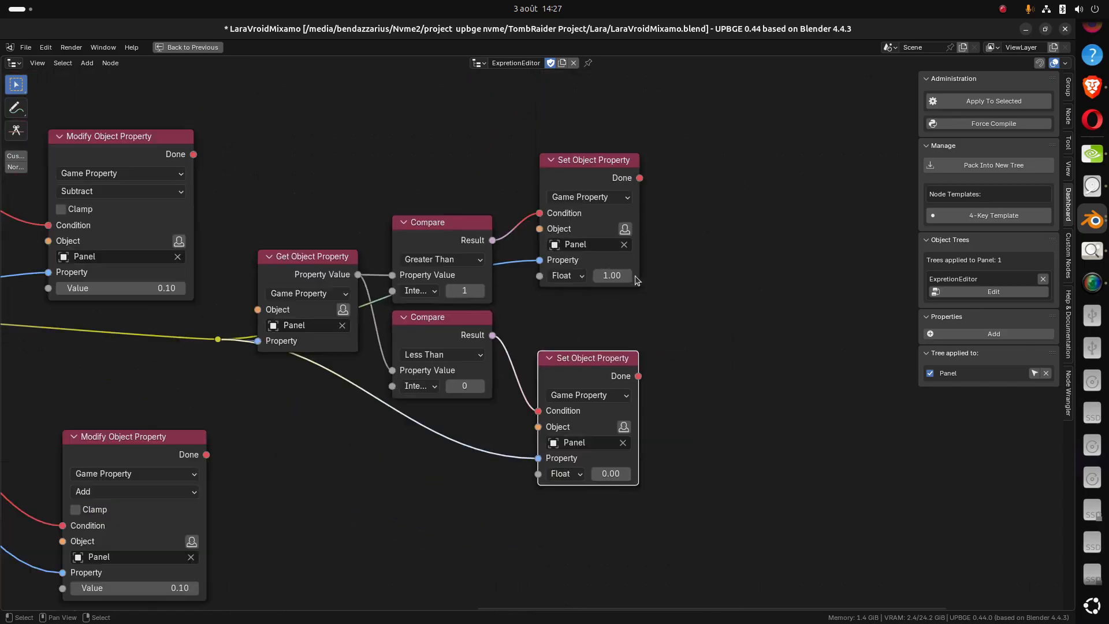
scroll(638, 280, down, 6)
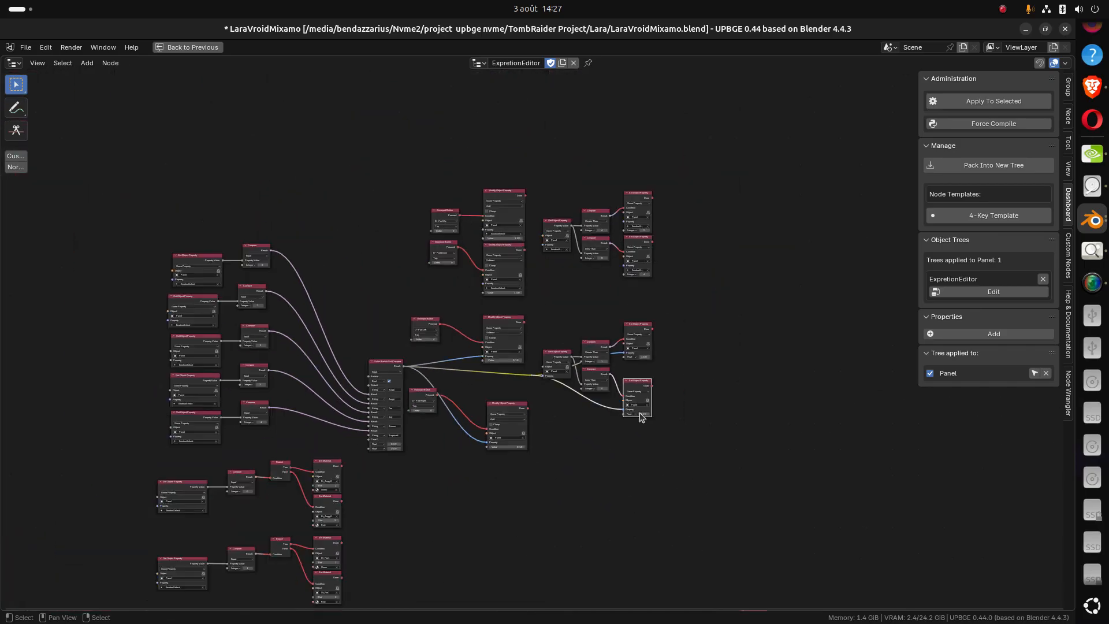
scroll(639, 416, down, 2)
shift+scroll(619, 343, down, 5)
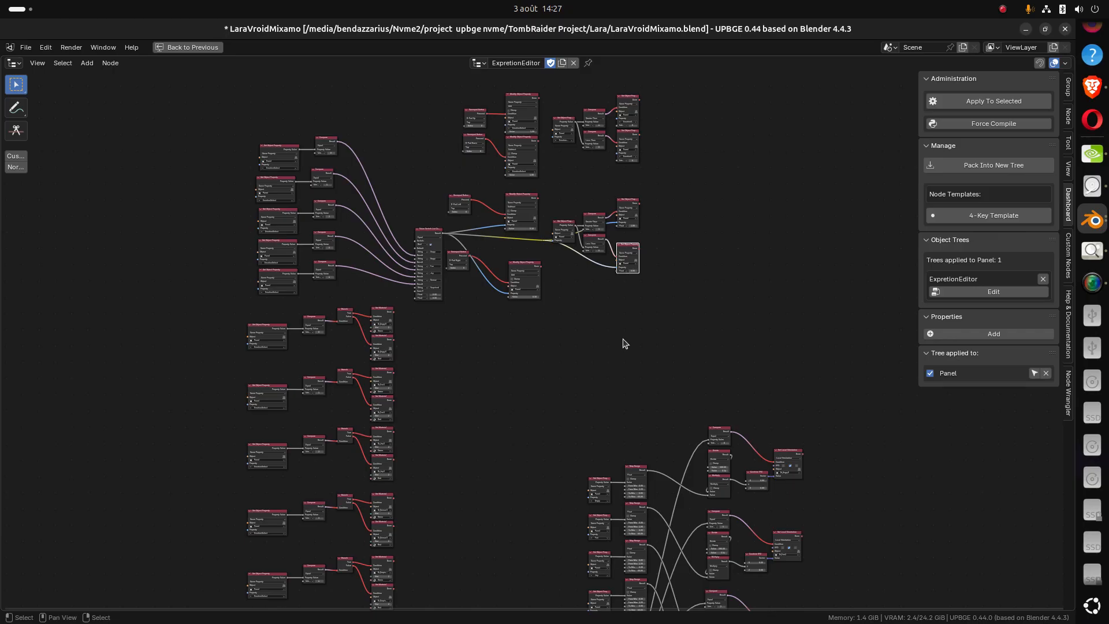
scroll(638, 216, up, 8)
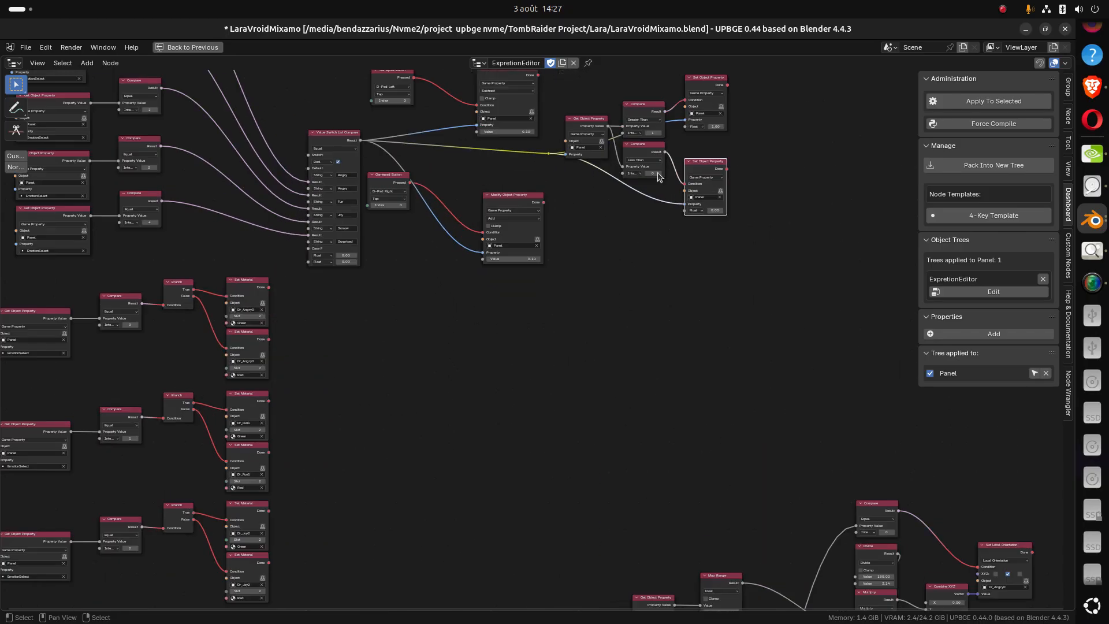
middle_drag(666, 152, 526, 391)
scroll(526, 384, up, 7)
scroll(534, 342, up, 2)
middle_drag(557, 341, 520, 287)
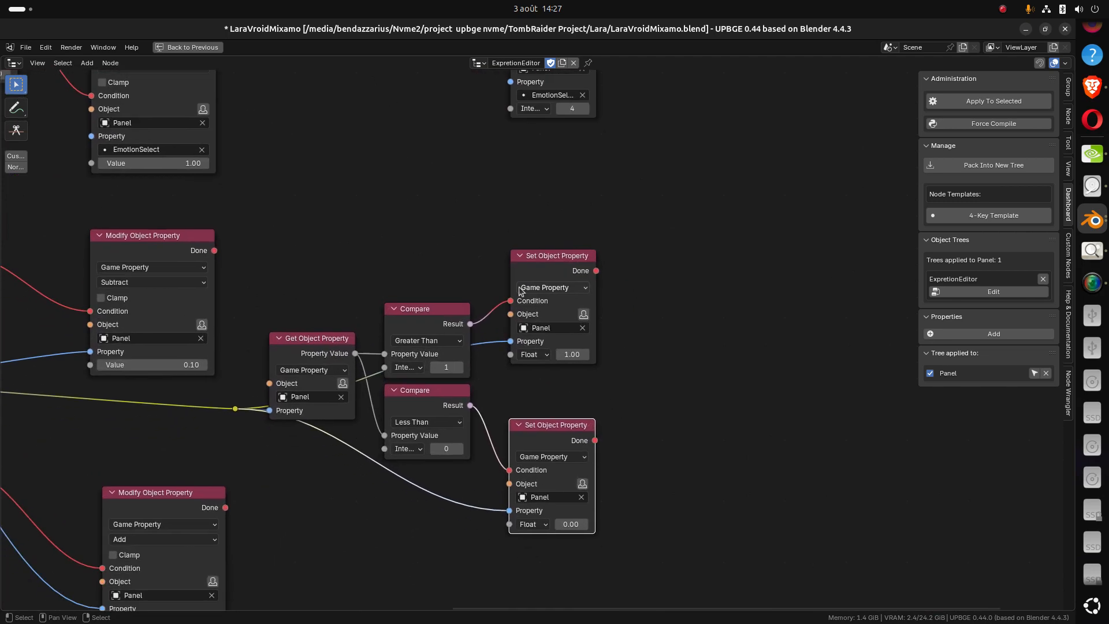
scroll(490, 424, up, 2)
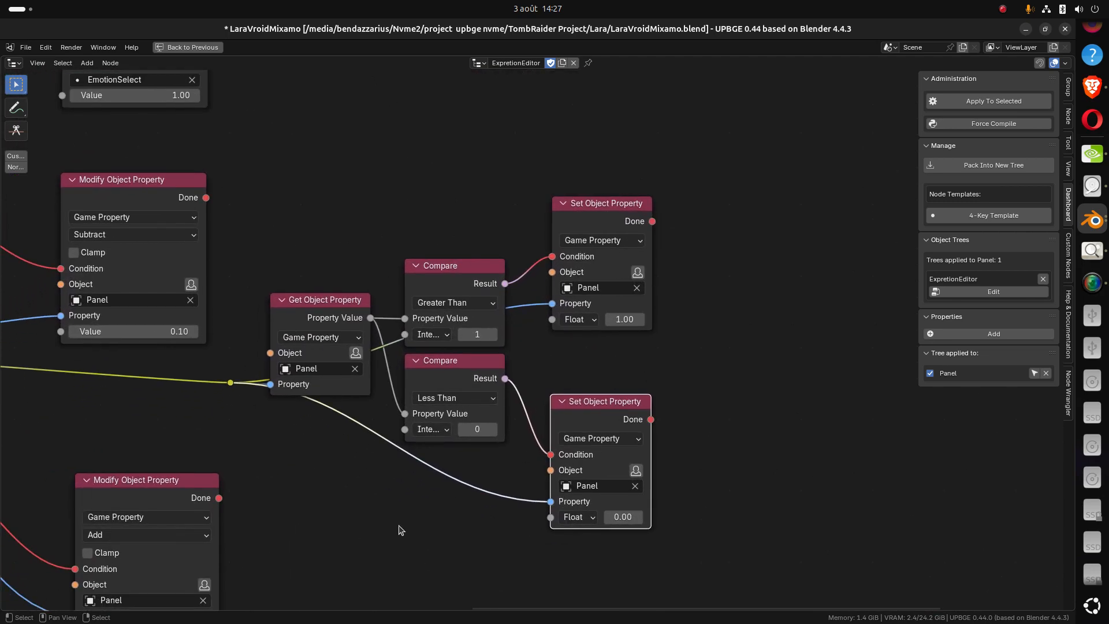
middle_drag(377, 518, 456, 508)
scroll(462, 503, down, 4)
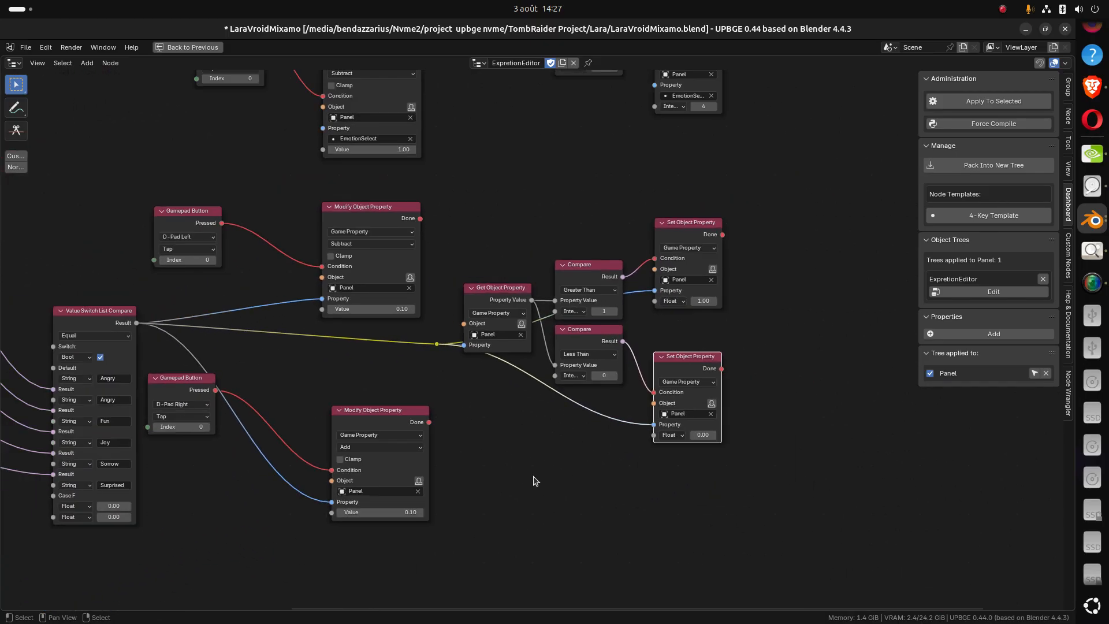
scroll(535, 481, down, 6)
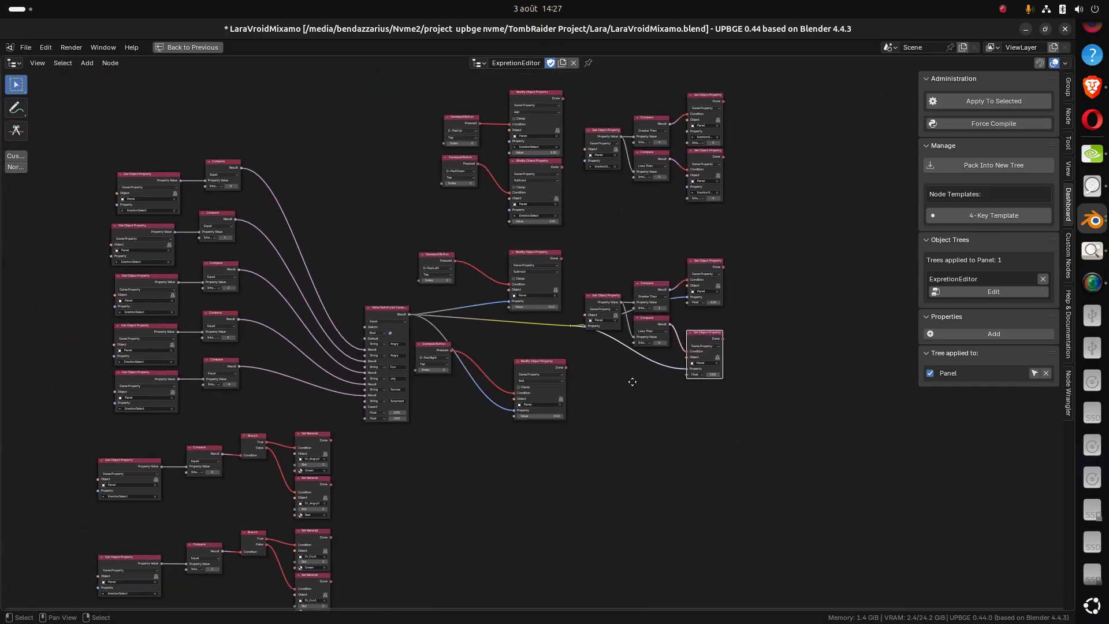
scroll(628, 400, down, 4)
middle_drag(626, 464, 557, 253)
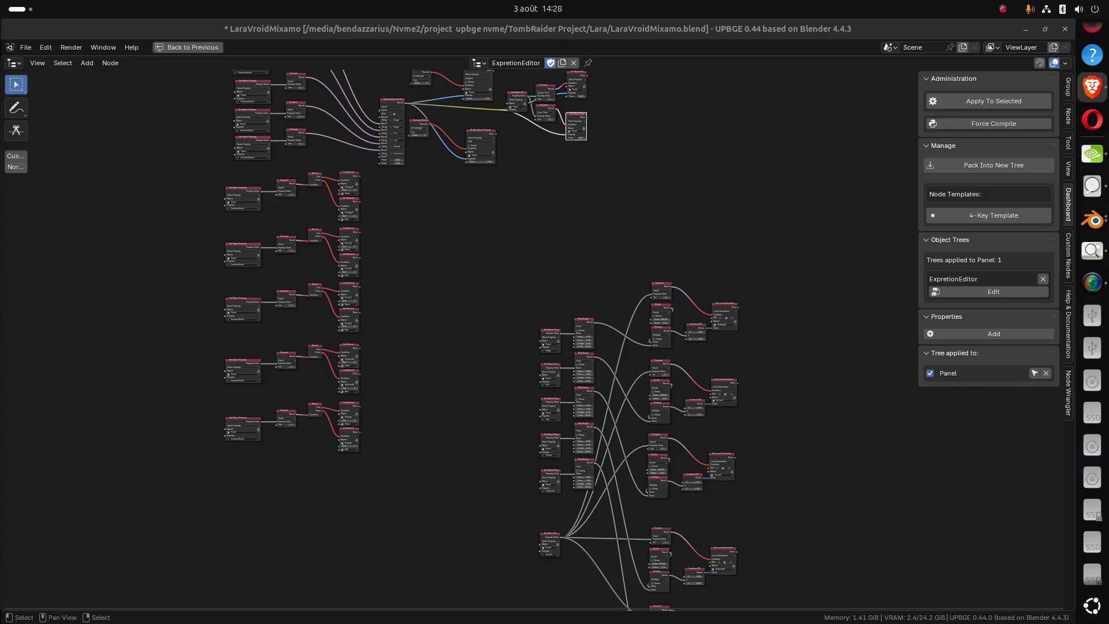
Save the file and maximize the 3D viewport with the FaceExpretion panel and the character in view
click(293, 485)
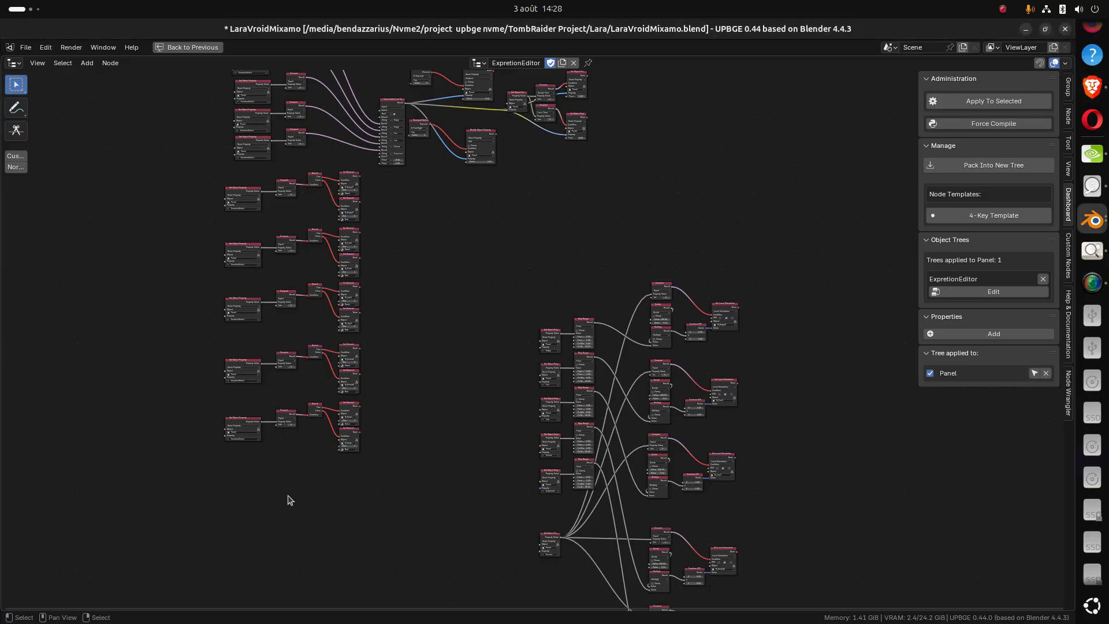
key(ctrl+s)
key(ctrl+space)
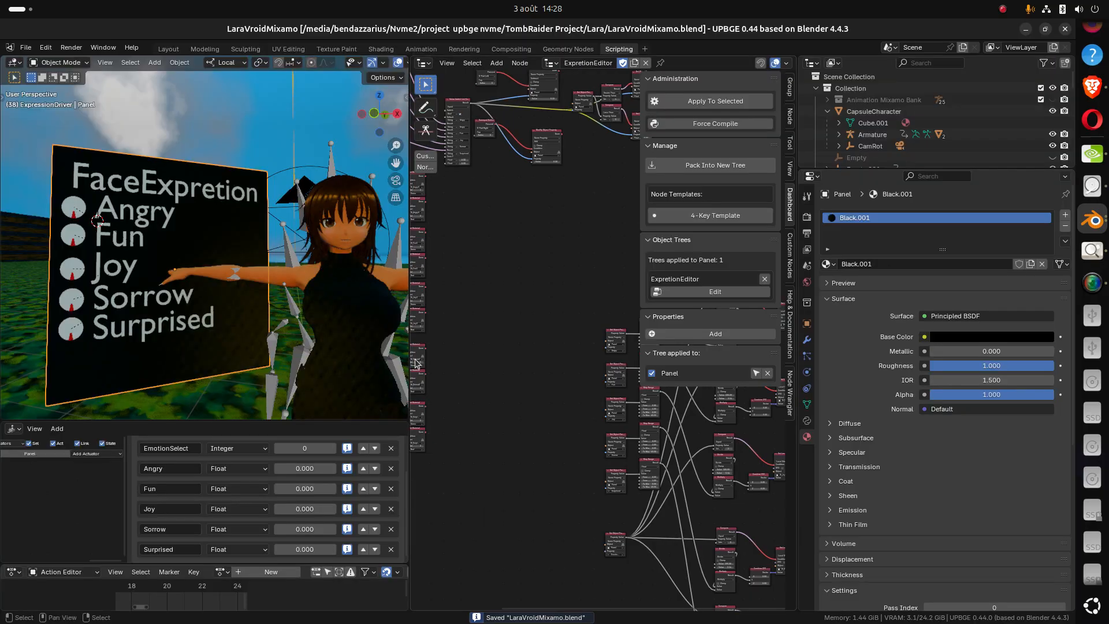
key(ctrl+space)
shift+middle_drag(753, 484, 542, 445)
scroll(554, 374, down, 2)
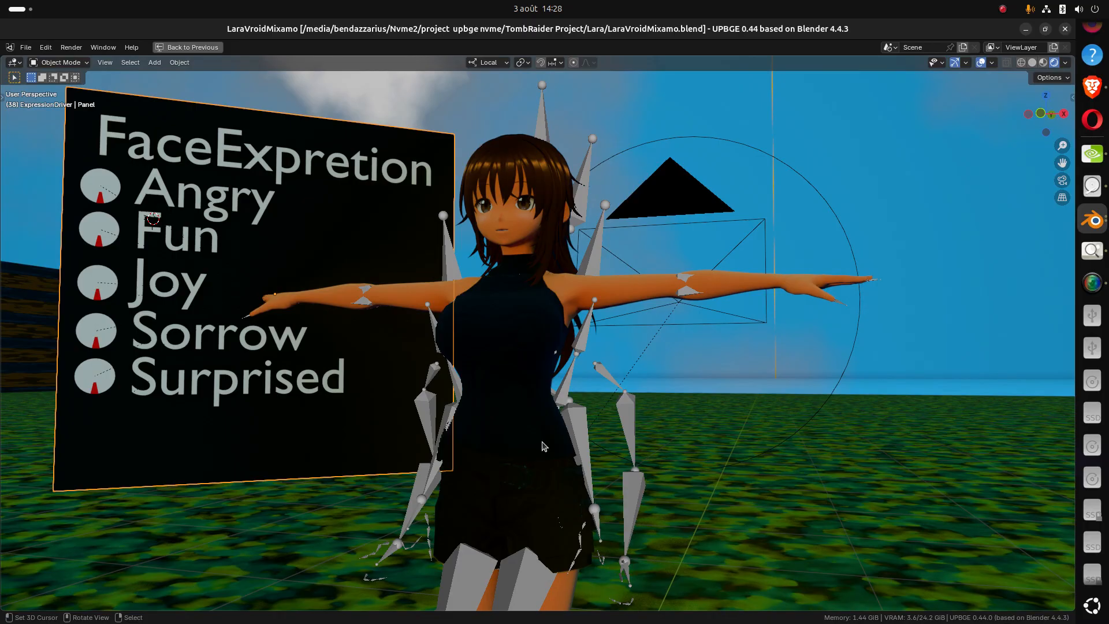
Run the game, test adjusting the Angry value and cycling the selected emotion on the panel, and stop the game
key(p)
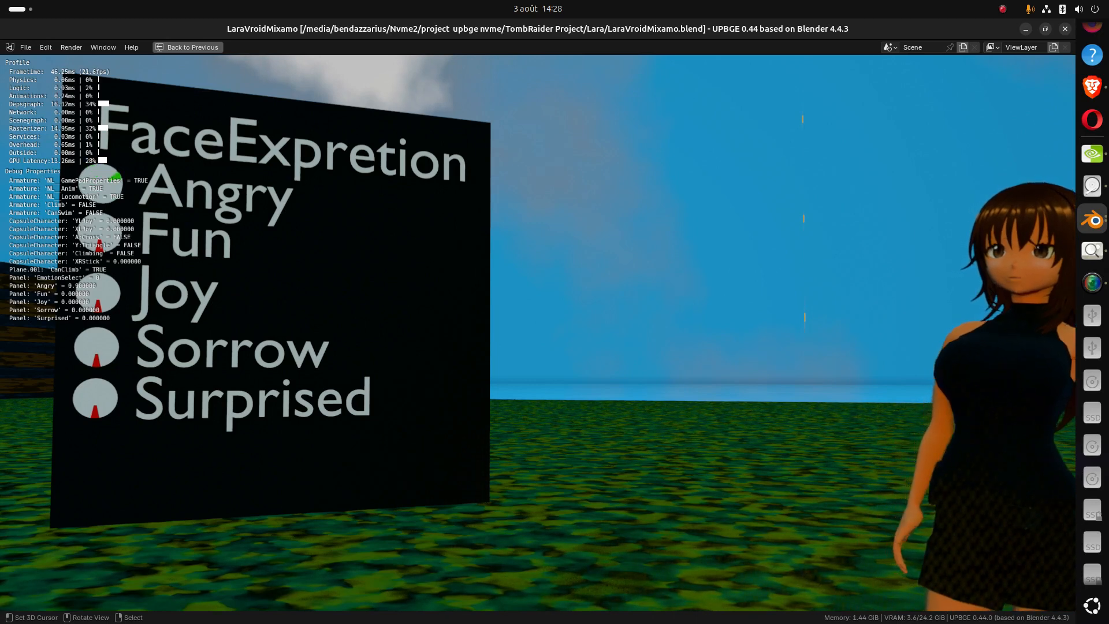
key(Up)
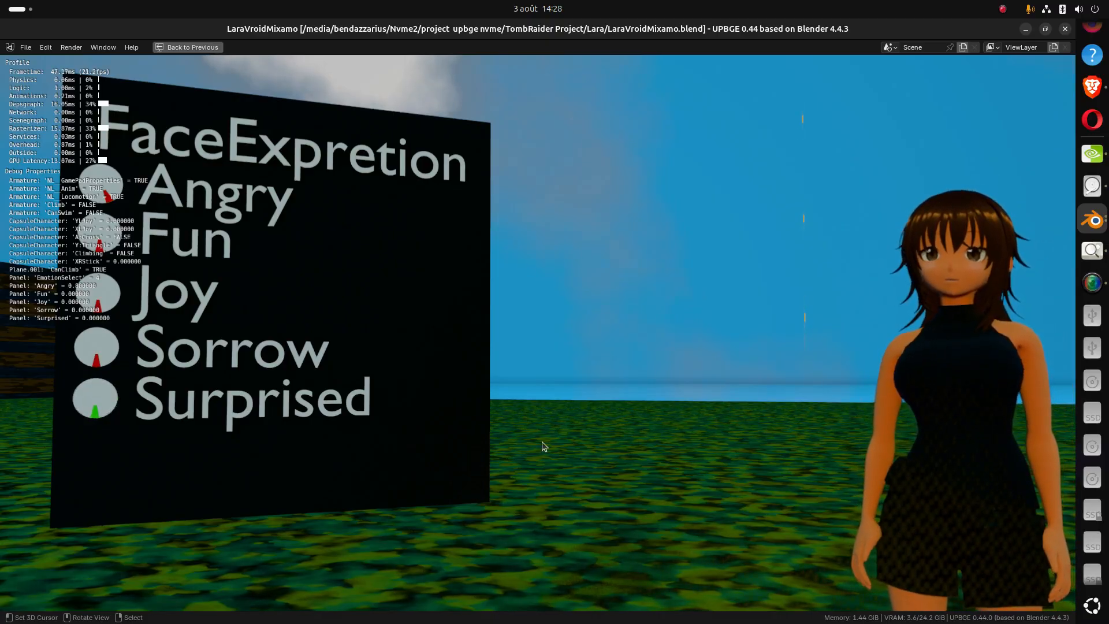
key(Escape)
middle_drag(543, 446, 704, 103)
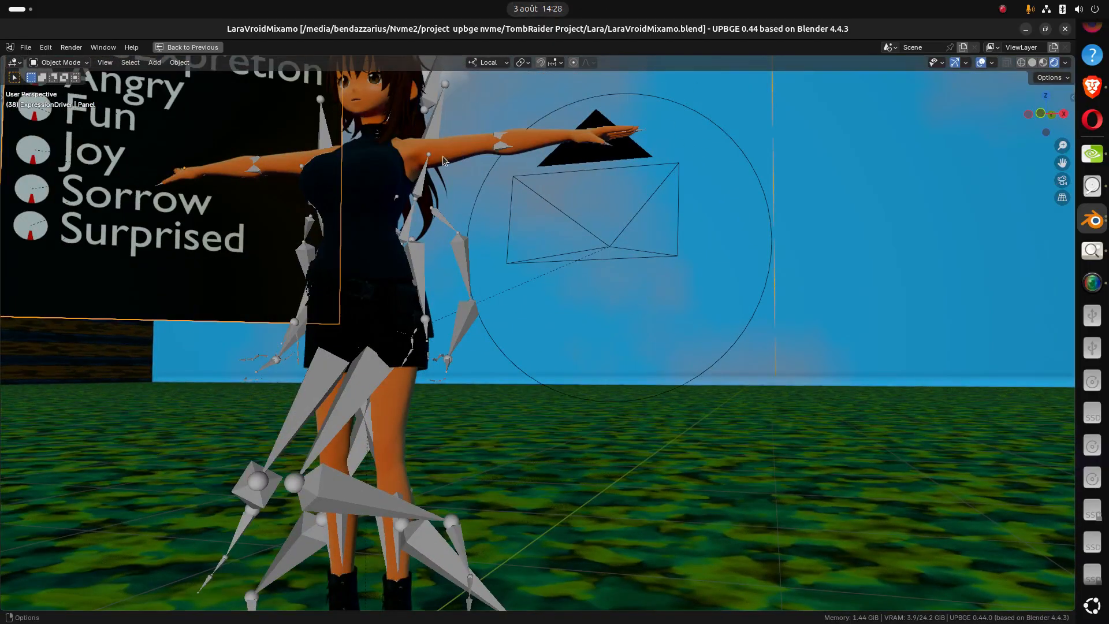
middle_drag(442, 156, 462, 267)
In the Divide node of the Dr_Angry0 orientation group, set the first value to 3.14 and the second to 180
key(ctrl+space)
key(ctrl+space)
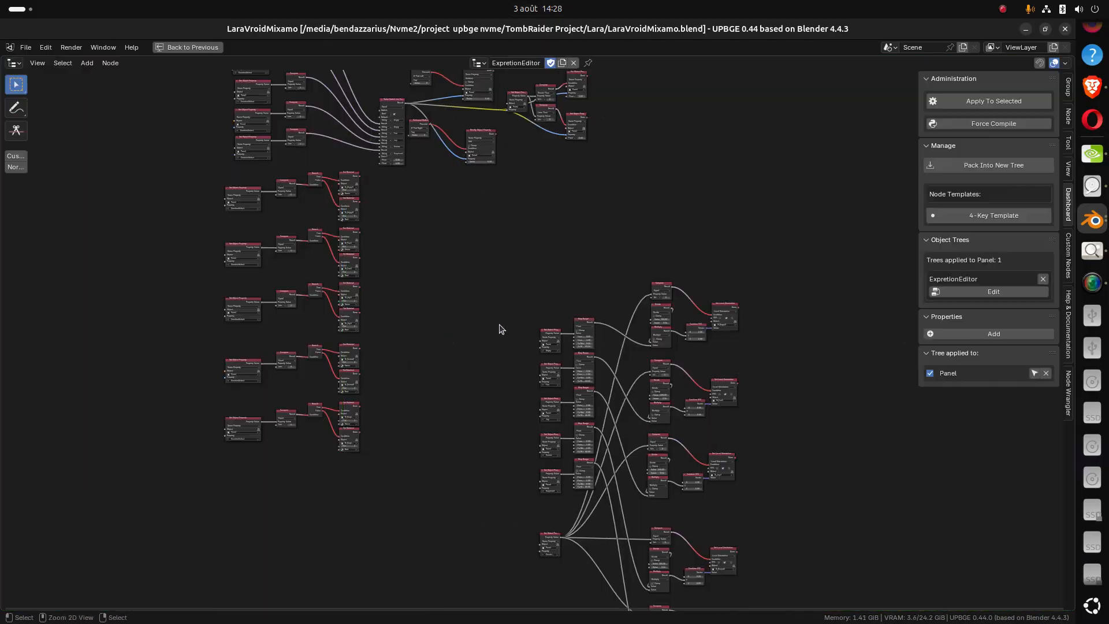
middle_drag(500, 327, 354, 272)
scroll(354, 272, up, 2)
middle_drag(485, 327, 412, 259)
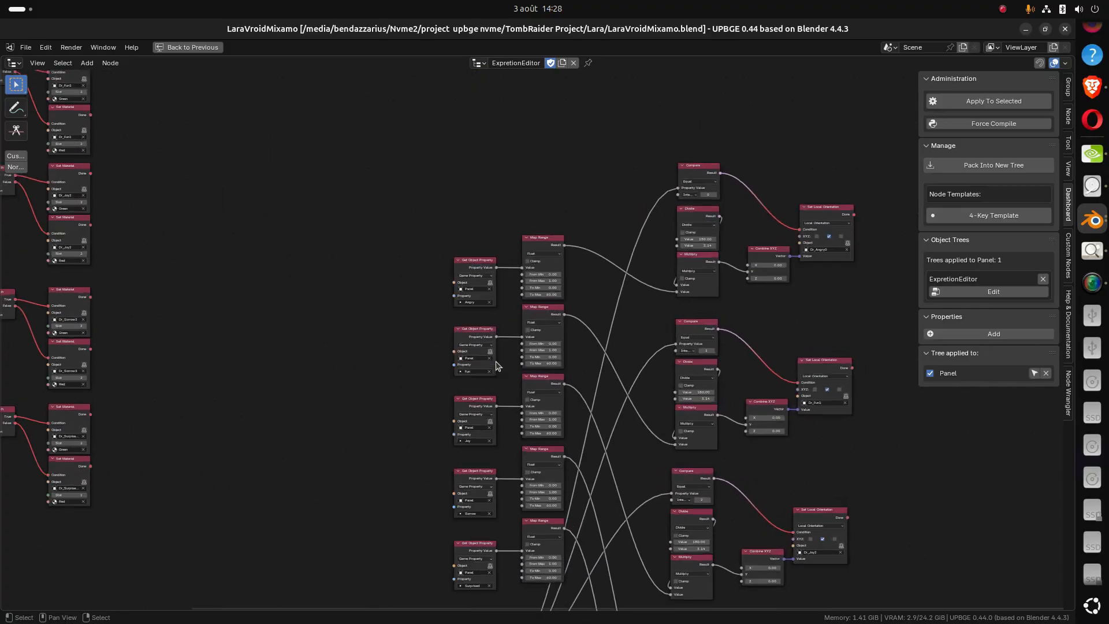
scroll(420, 420, up, 6)
scroll(536, 357, down, 3)
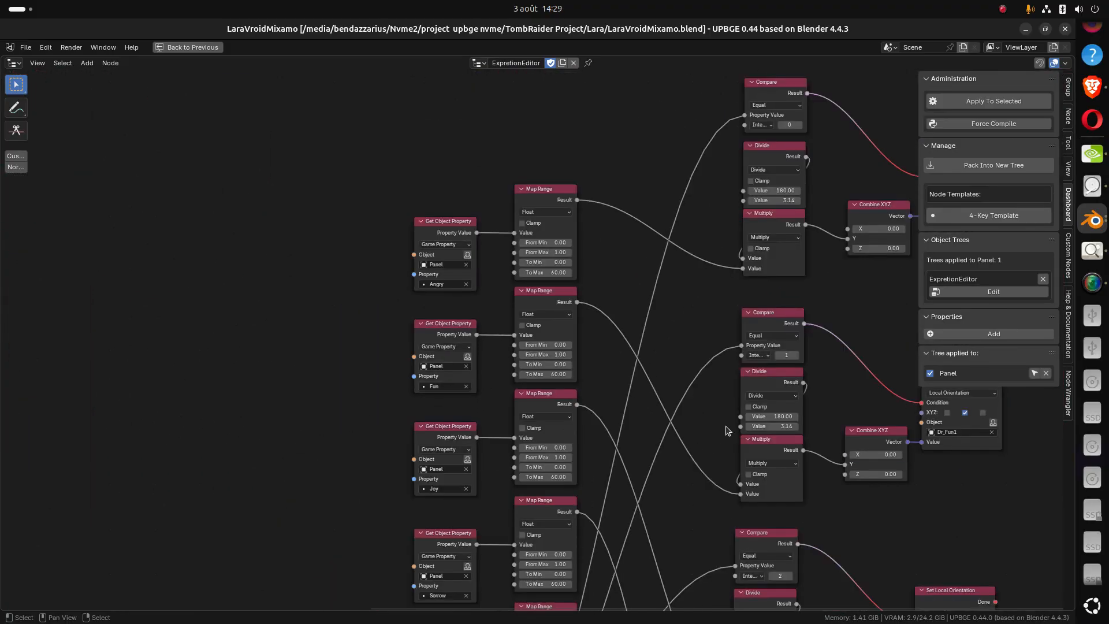
middle_drag(693, 414, 532, 348)
middle_drag(655, 290, 456, 321)
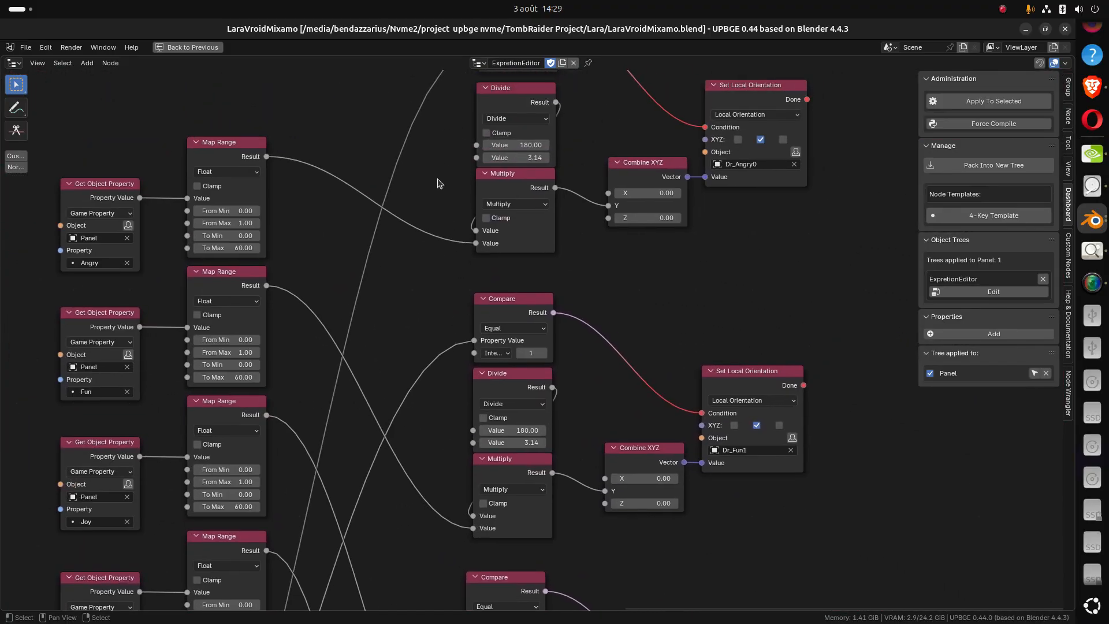
middle_drag(440, 182, 371, 372)
scroll(371, 372, up, 2)
scroll(358, 413, up, 1)
middle_drag(358, 411, 380, 372)
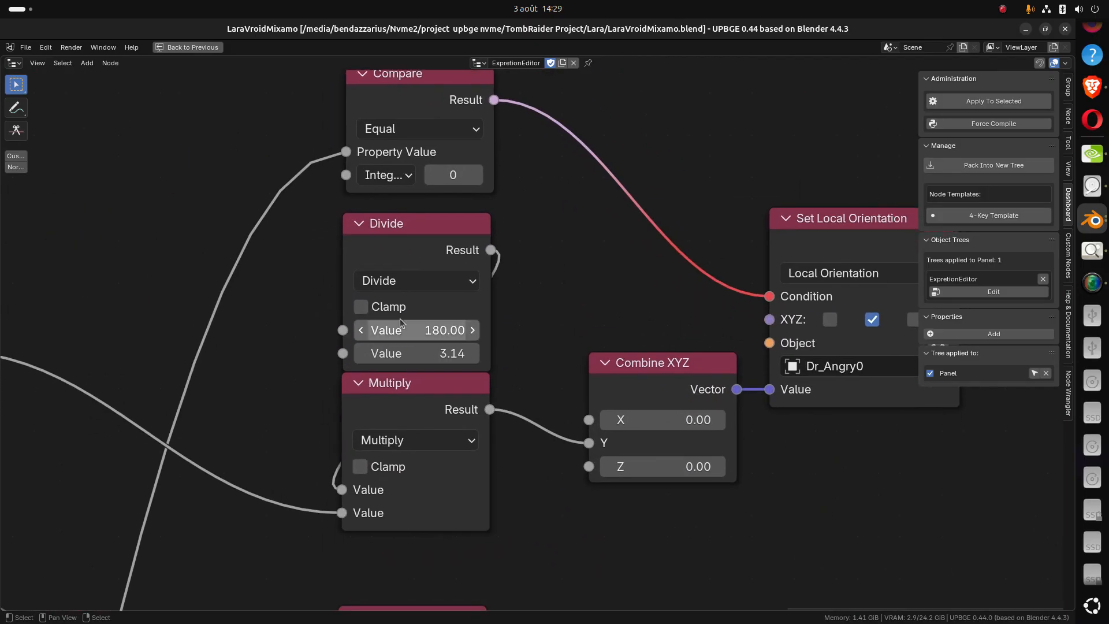
click(433, 333)
text(3.14)
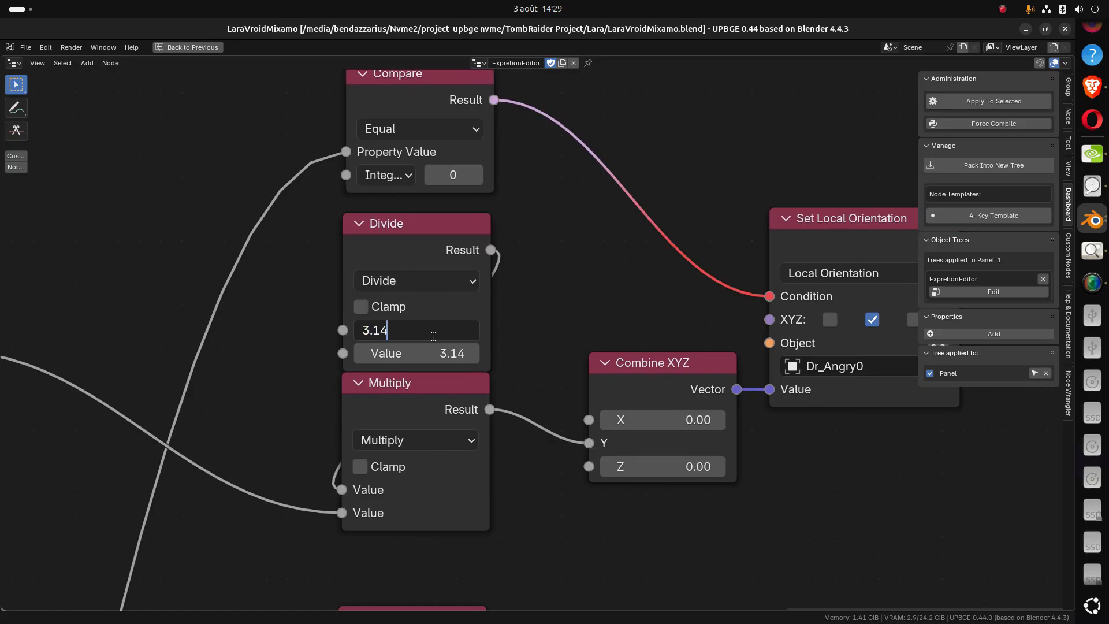
key(Return)
click(431, 347)
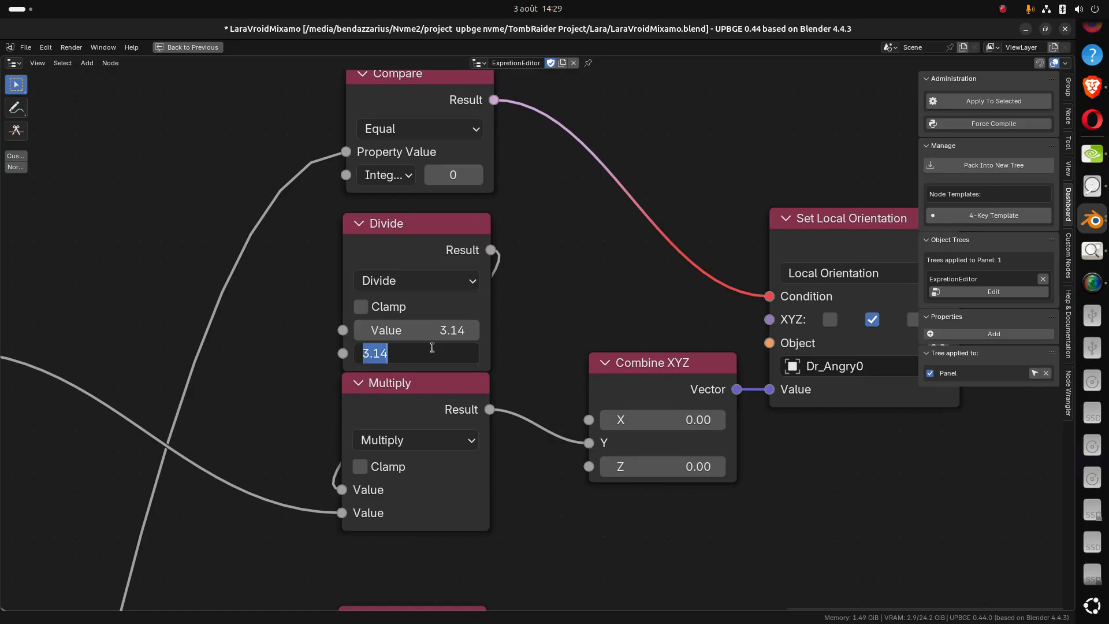
text(180)
key(Return)
Set the Divide node of the Dr_Fun1 orientation group to 3.14 divided by 180
scroll(444, 502, down, 1)
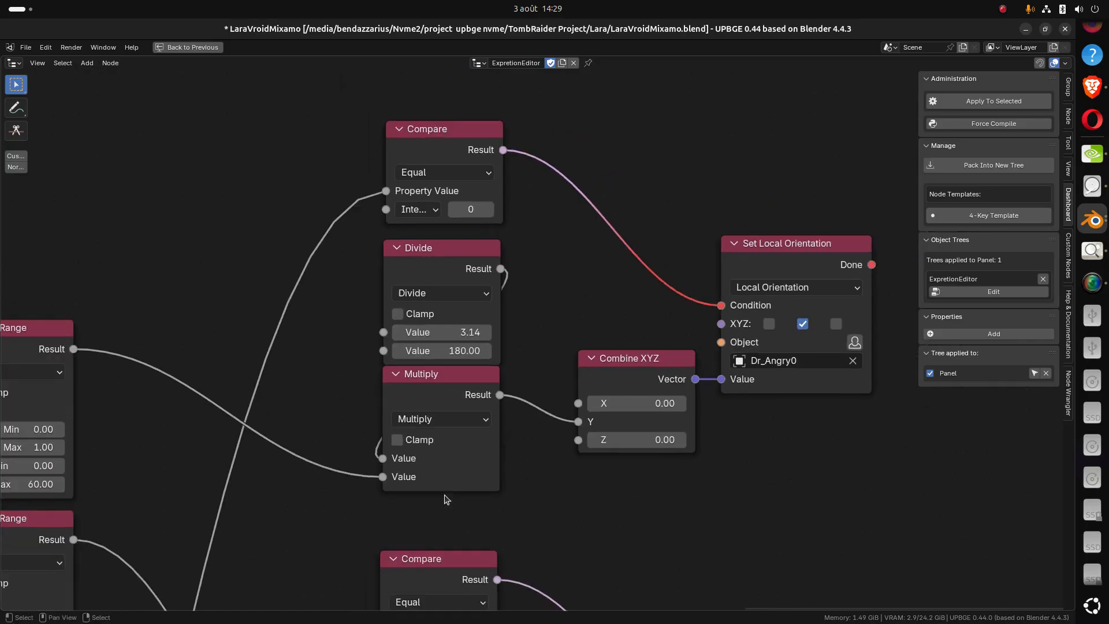
scroll(445, 500, down, 2)
middle_drag(439, 454, 352, 239)
click(405, 491)
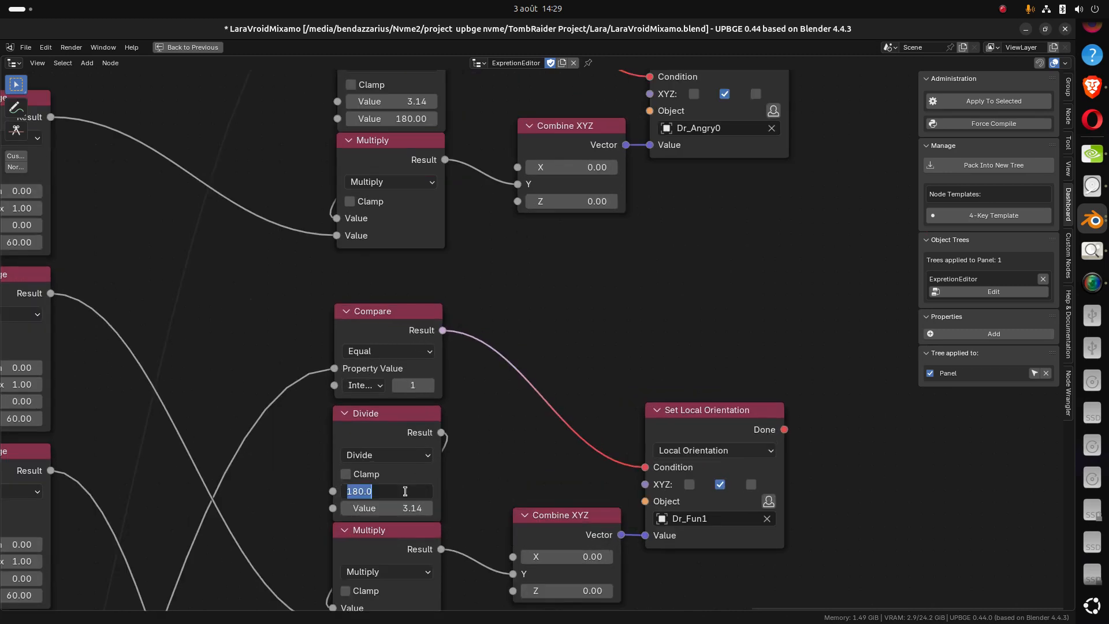
text(3.14)
click(412, 507)
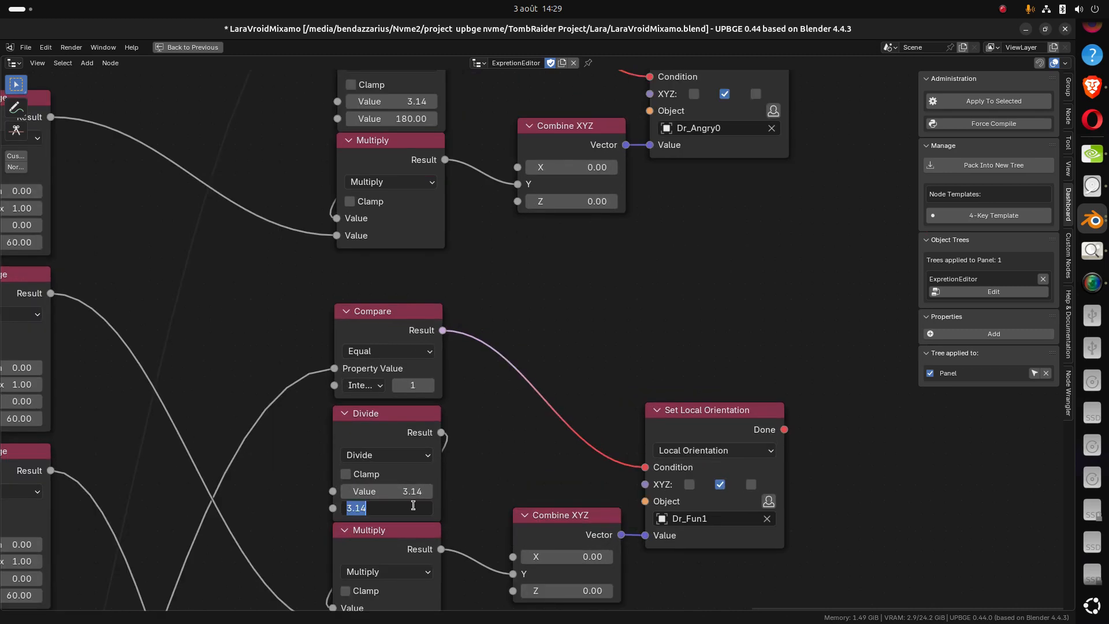
text(180)
key(Return)
Set the Divide node of the Dr_Joy2 orientation group to 3.14 divided by 180
scroll(449, 501, down, 2)
middle_drag(445, 497, 422, 346)
scroll(406, 428, up, 2)
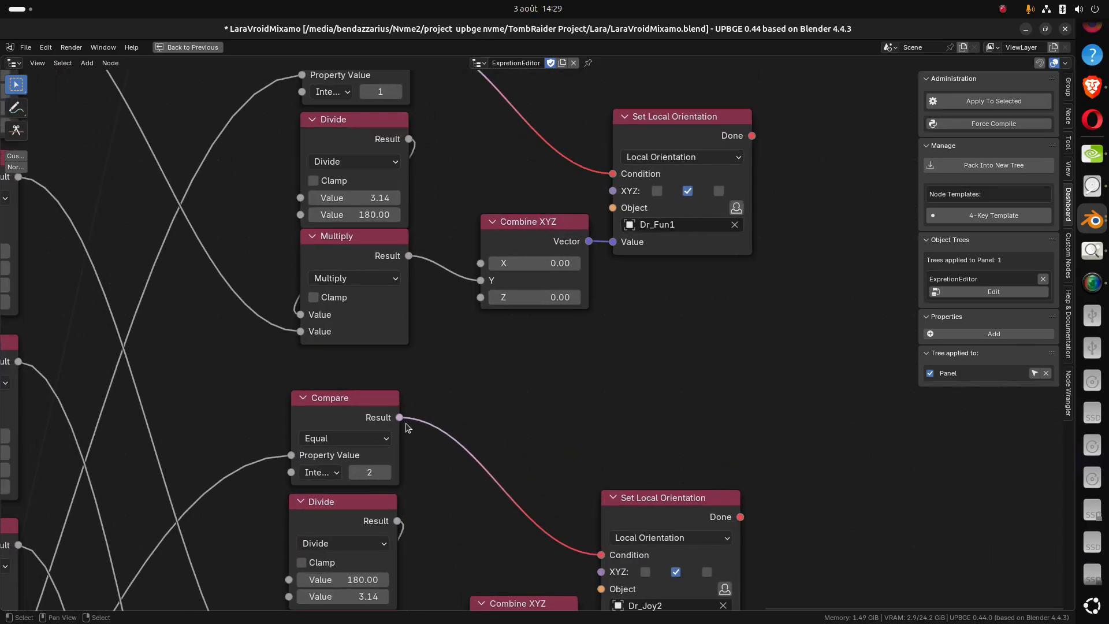
middle_drag(442, 484, 460, 350)
click(374, 446)
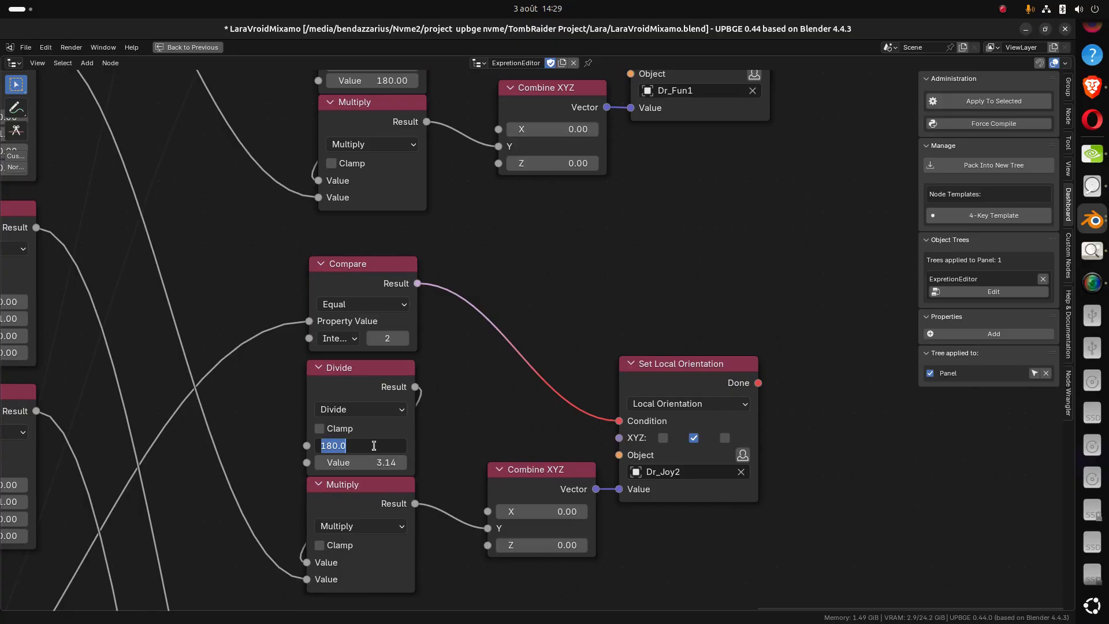
text(3.14)
key(Return)
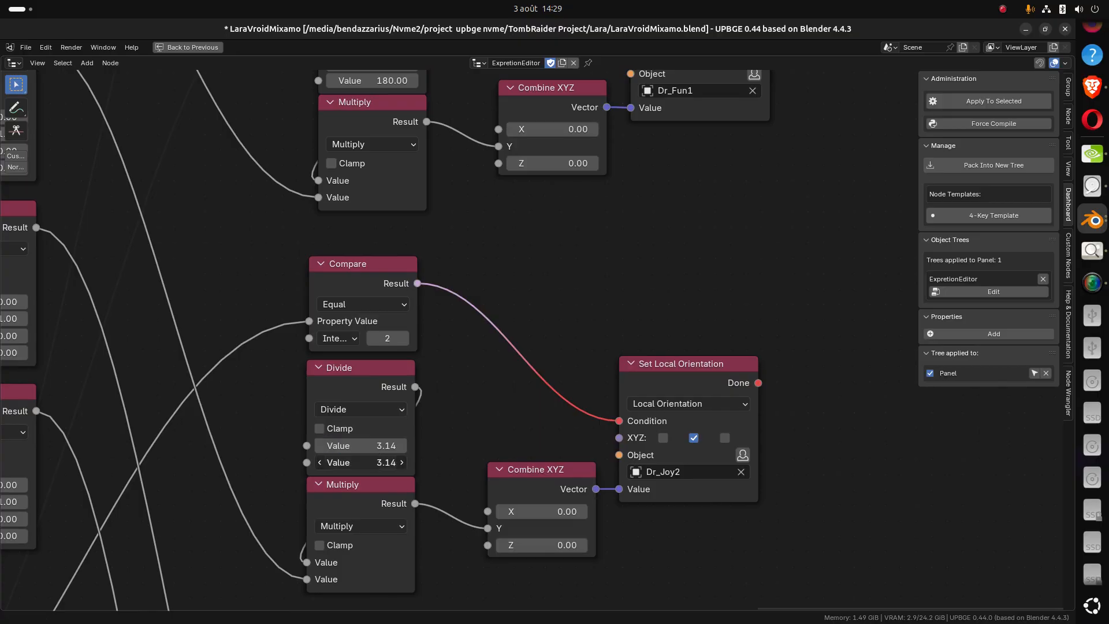
click(374, 459)
text(180)
key(Return)
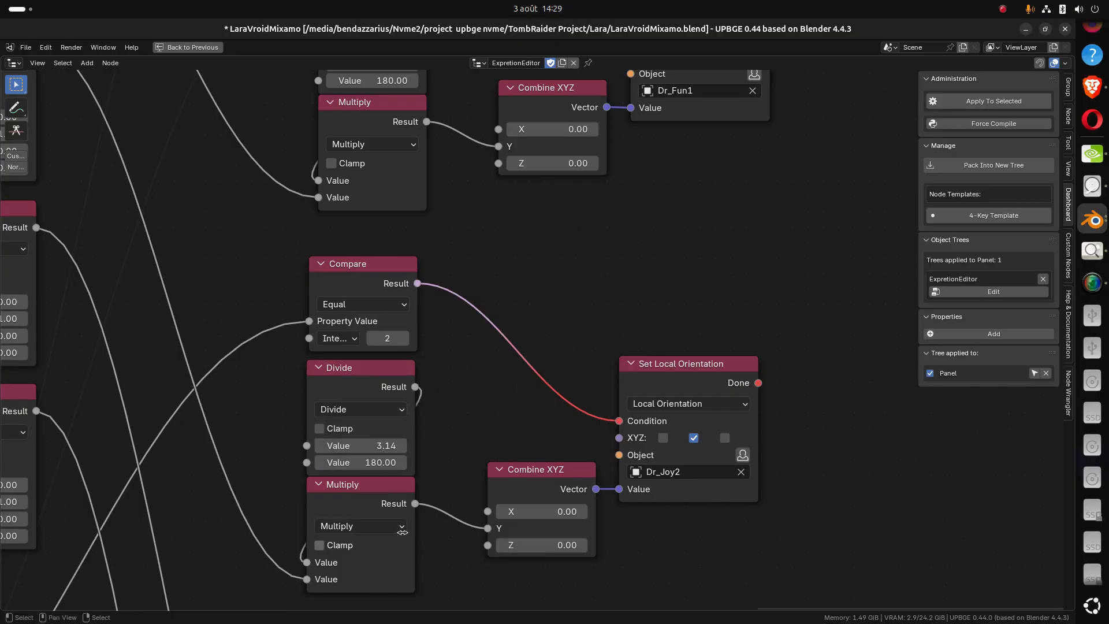
Set the Divide node of the Dr_Sorrow3 orientation group to 3.14 divided by 180
scroll(399, 523, up, 1)
middle_drag(400, 523, 453, 122)
middle_drag(476, 474, 490, 292)
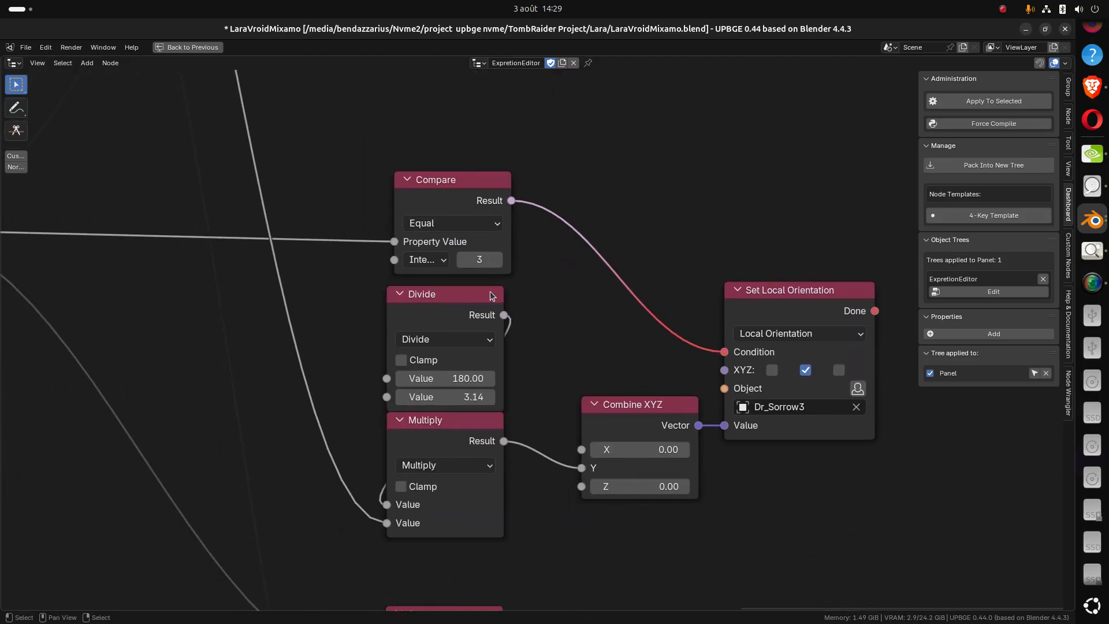
click(465, 378)
text(3.14)
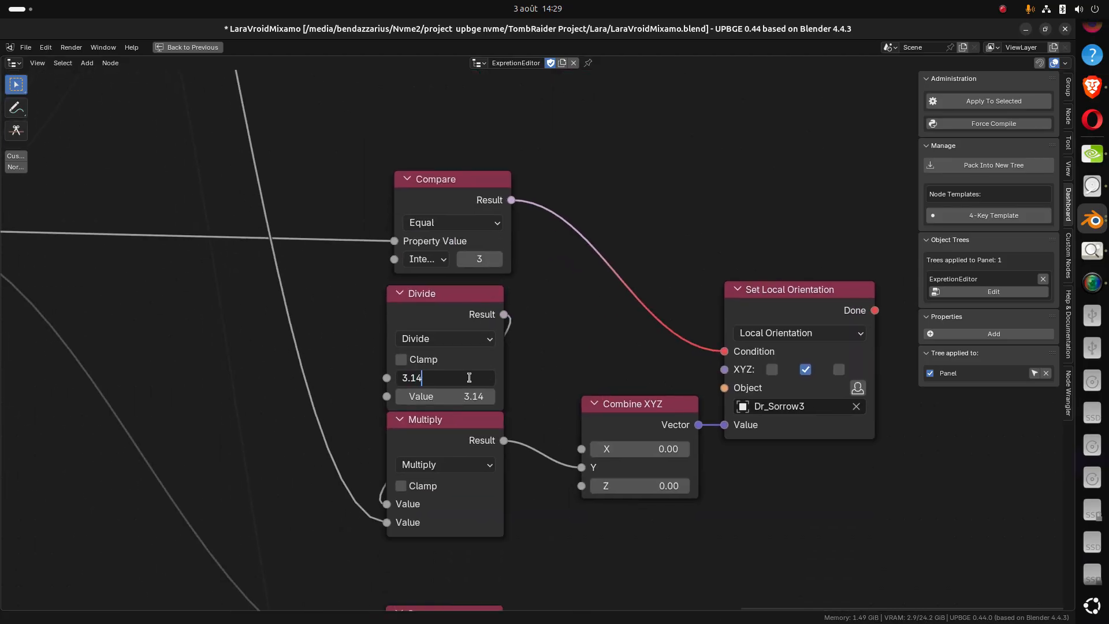
key(Return)
click(467, 396)
text(180)
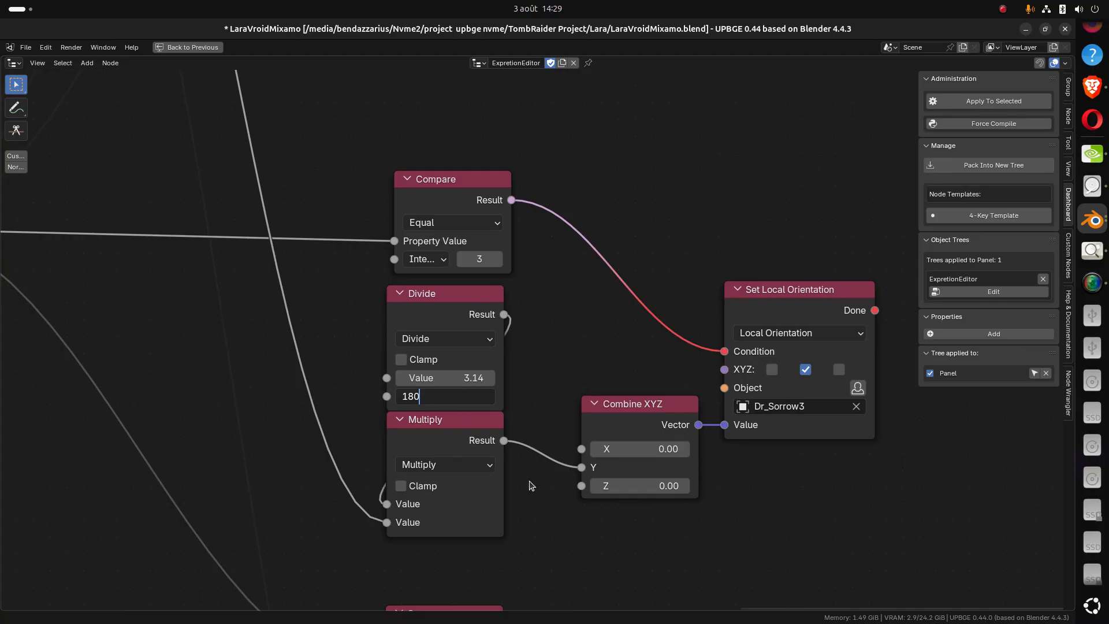
key(Return)
Set the Divide node of the Dr_Surpised4 orientation group to 3.14 divided by 180
middle_drag(510, 557, 508, 169)
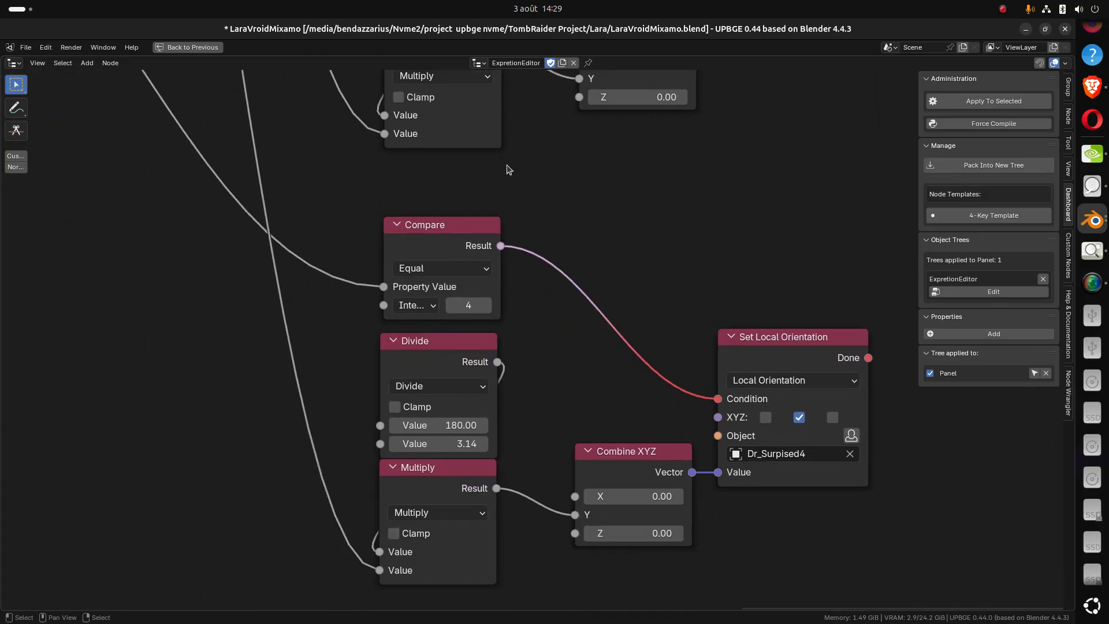
click(460, 422)
text(3)
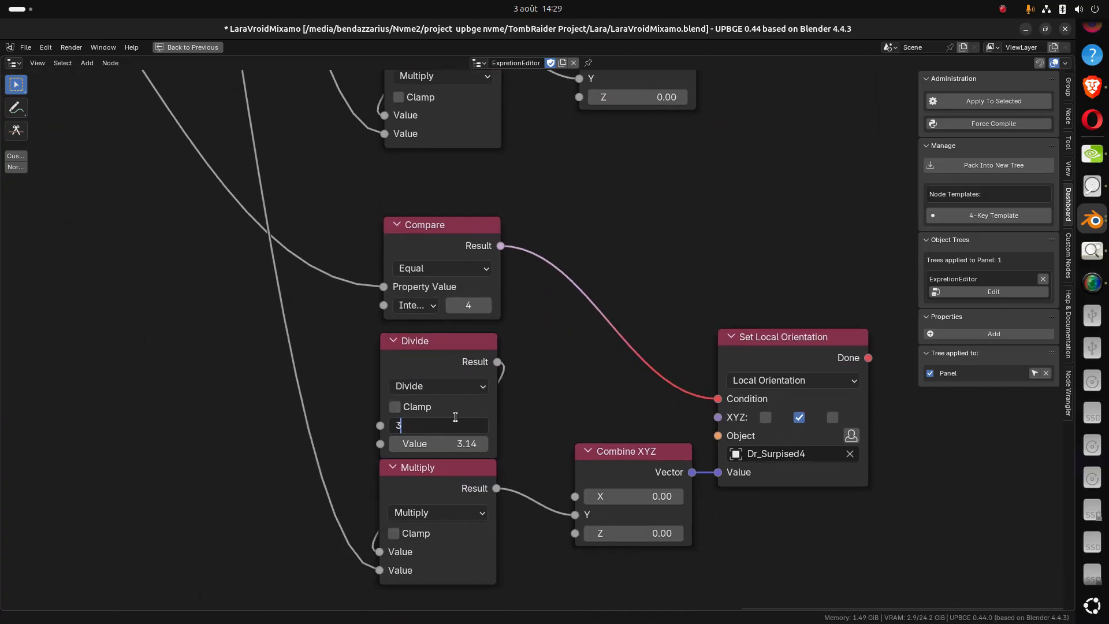
text(.14)
key(Return)
click(455, 443)
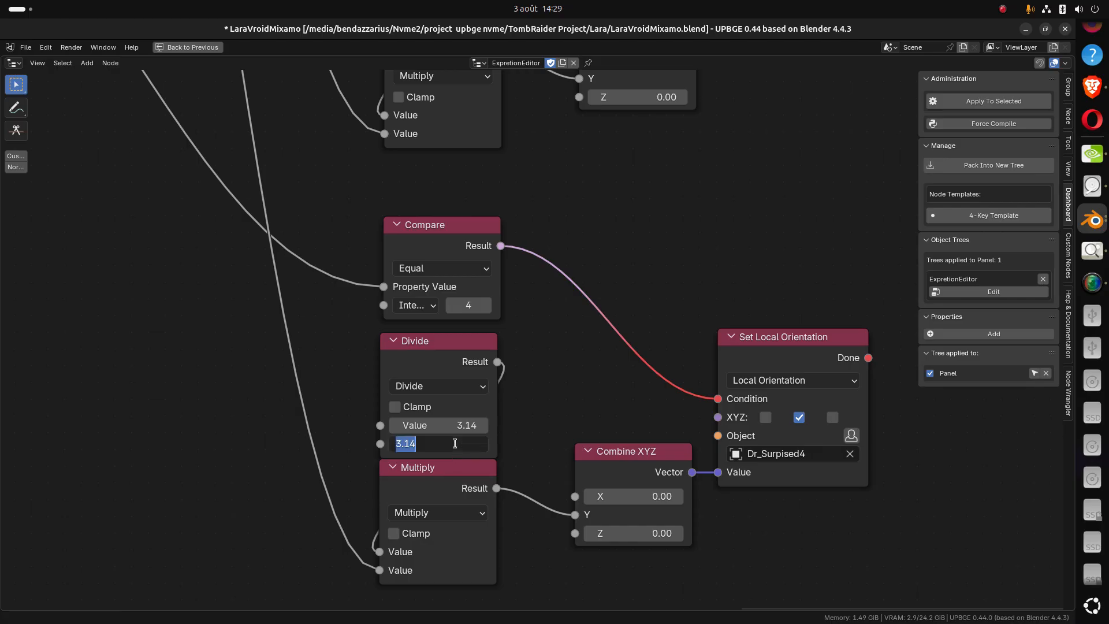
text(180)
key(Return)
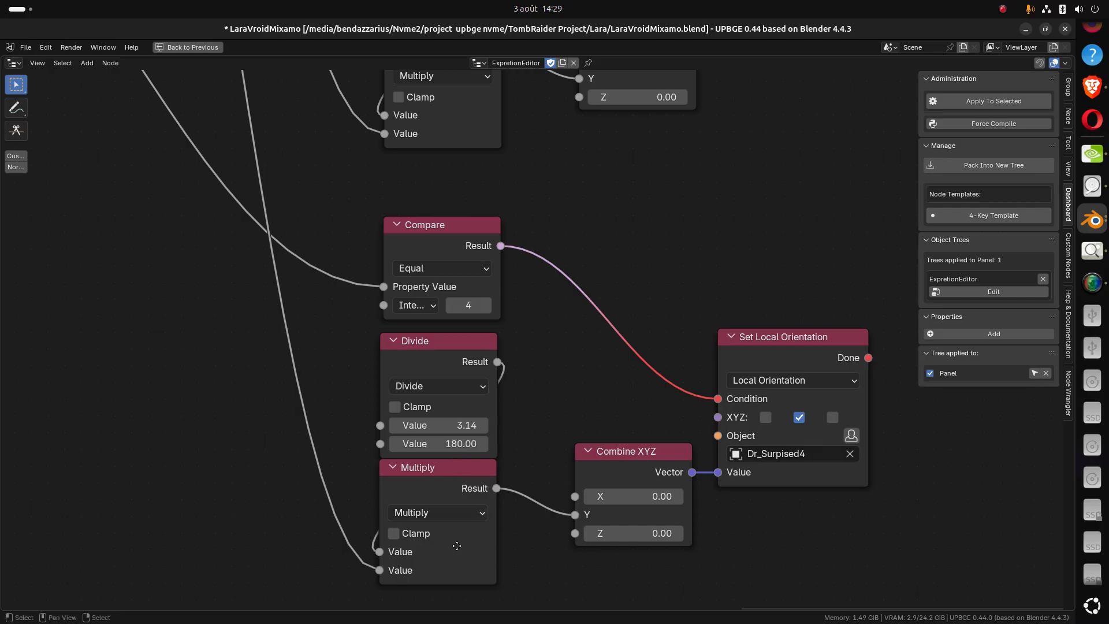
Review the Divide values and links of all five dial orientation groups, from Surprised back up to Angry
mouse_move(455, 545)
middle_down()
mouse_move(471, 190)
mouse_move(446, 454)
middle_up()
scroll(498, 350, down, 7)
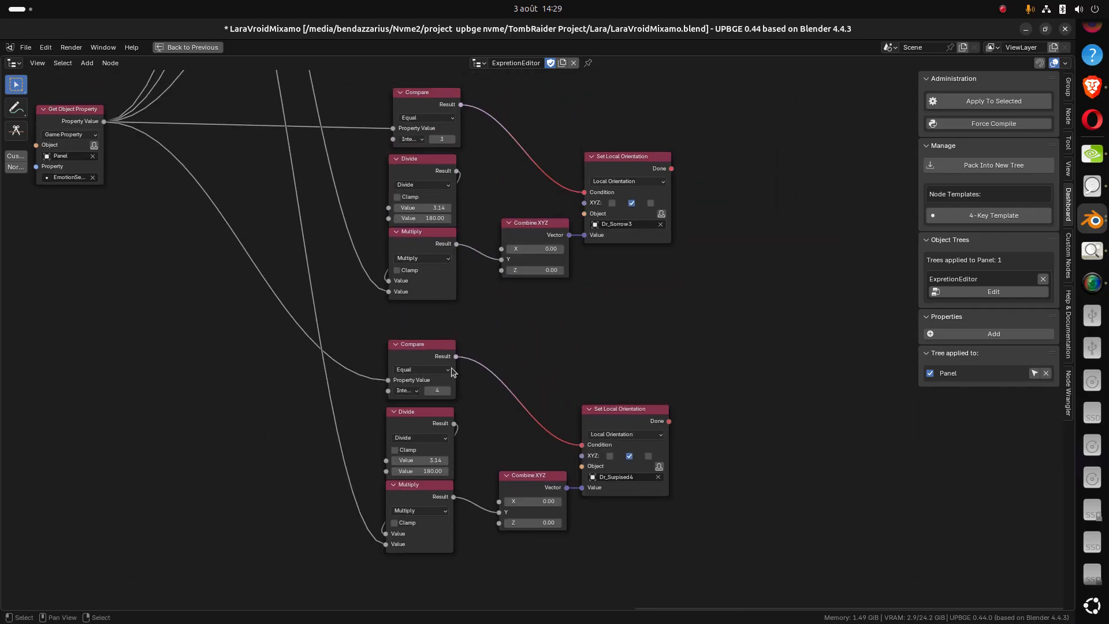
middle_drag(457, 293, 448, 417)
mouse_move(460, 252)
middle_down()
mouse_move(447, 454)
mouse_move(458, 493)
middle_up()
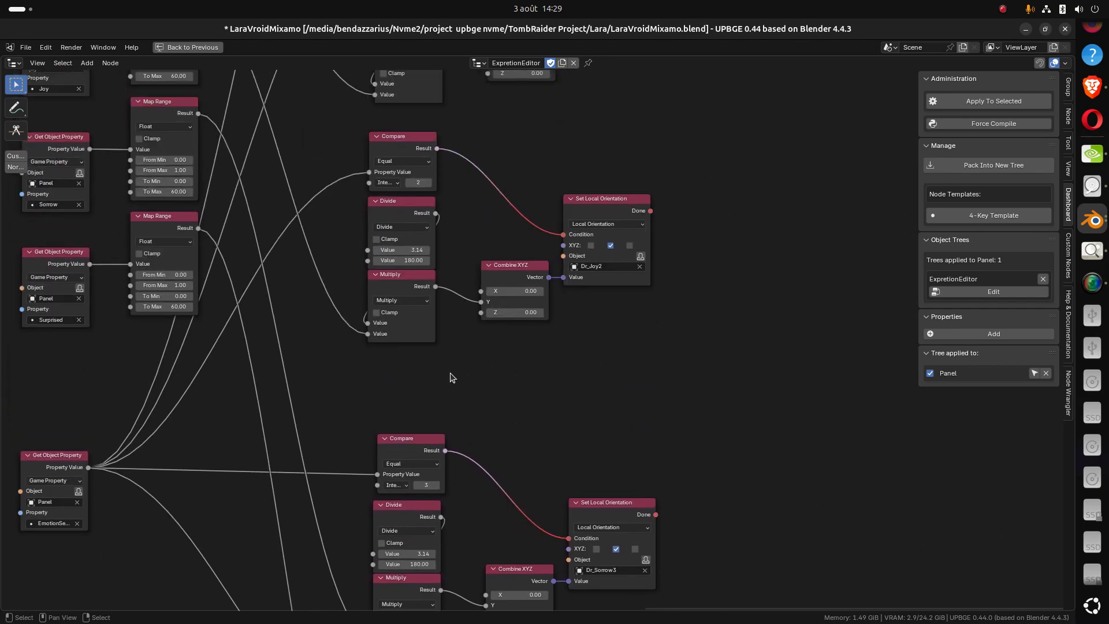
middle_drag(448, 345, 440, 547)
middle_drag(445, 359, 437, 578)
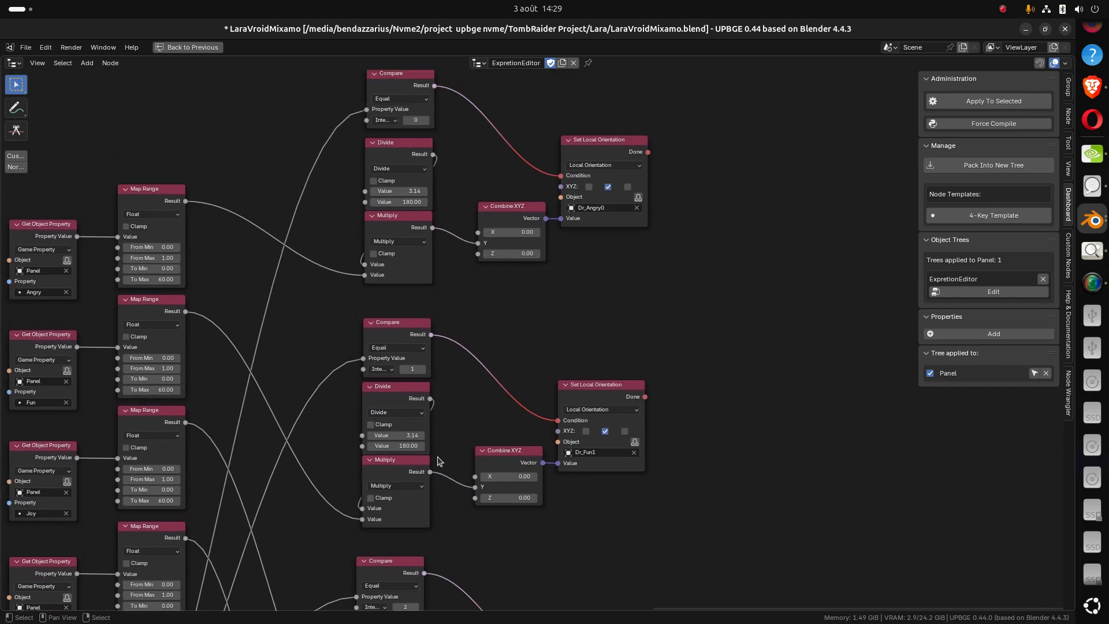
mouse_move(443, 259)
middle_down()
mouse_move(436, 399)
mouse_move(448, 245)
middle_up()
Maximize the 3D viewport and save the file
key(ctrl+space)
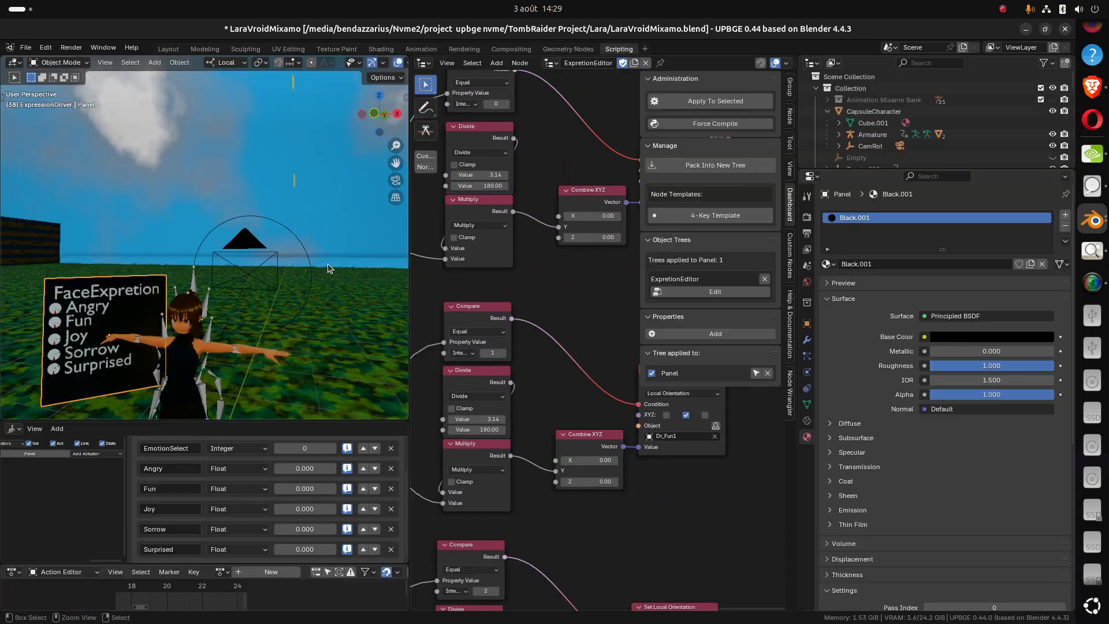
key(ctrl+space)
key(ctrl+s)
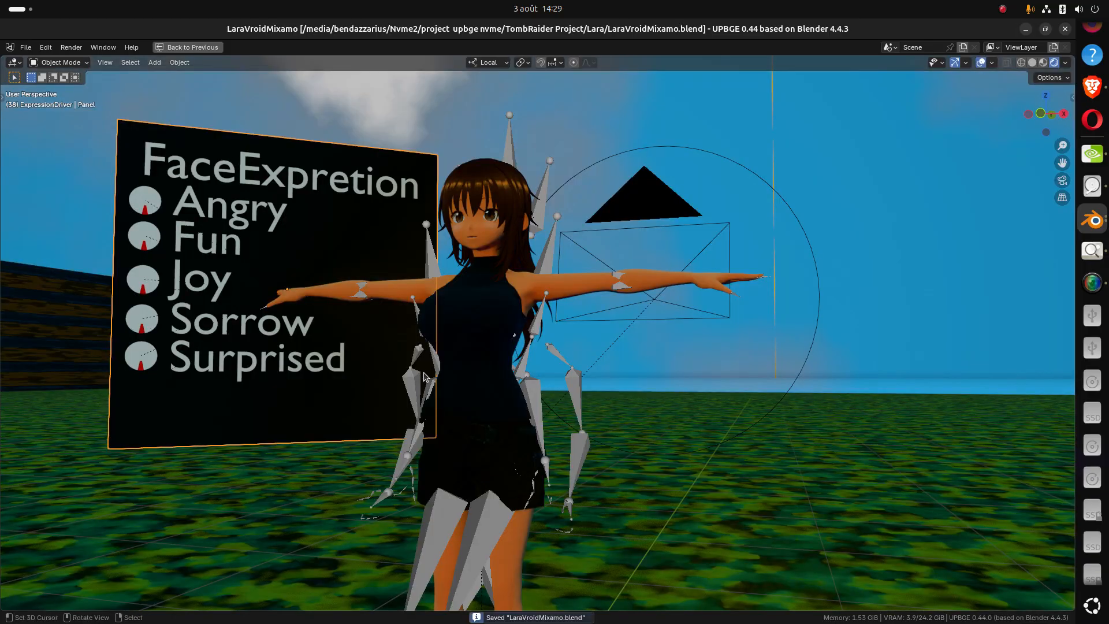
Move the FaceExpretion panel about -0.546 m along its local X axis, away from the character, and frame both in view
shift+middle_drag(434, 381, 466, 332)
right_click(321, 363)
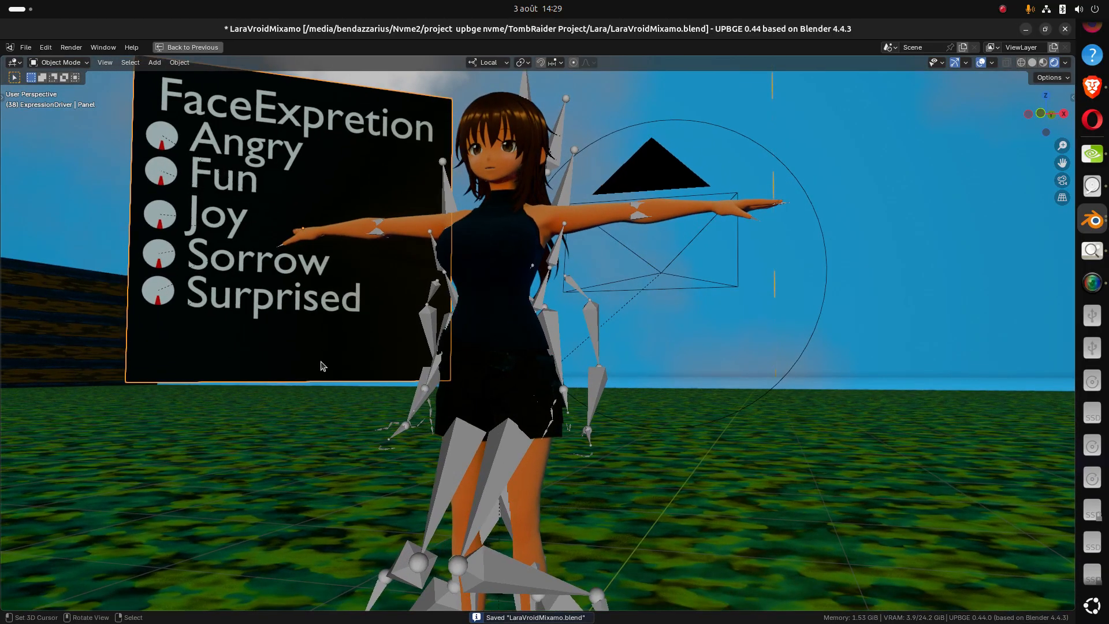
middle_drag(370, 372, 378, 374)
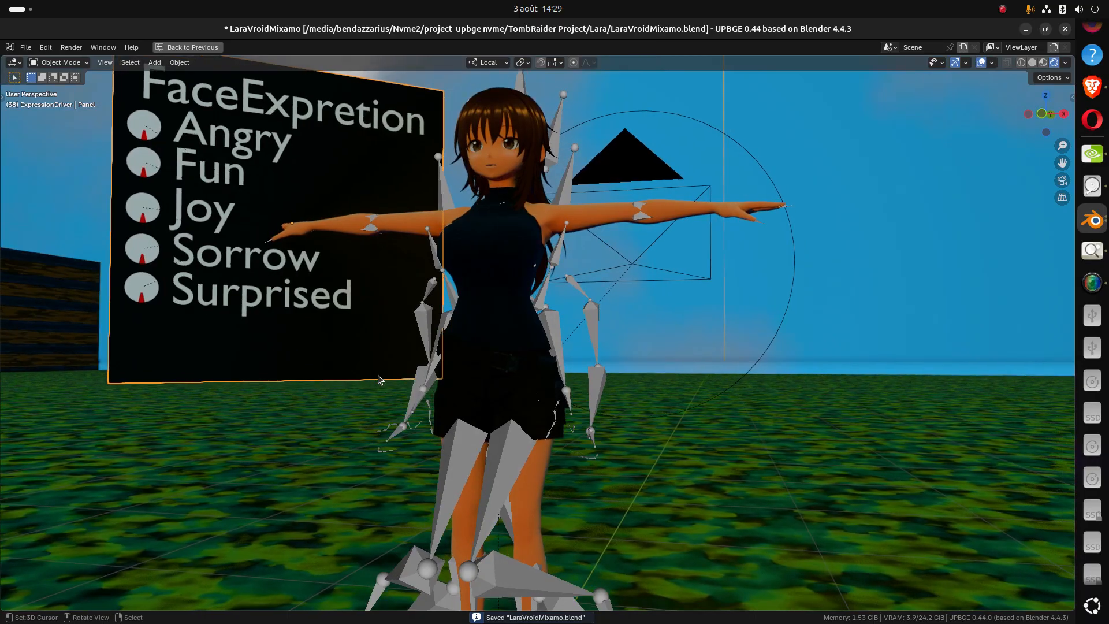
key(g)
key(x)
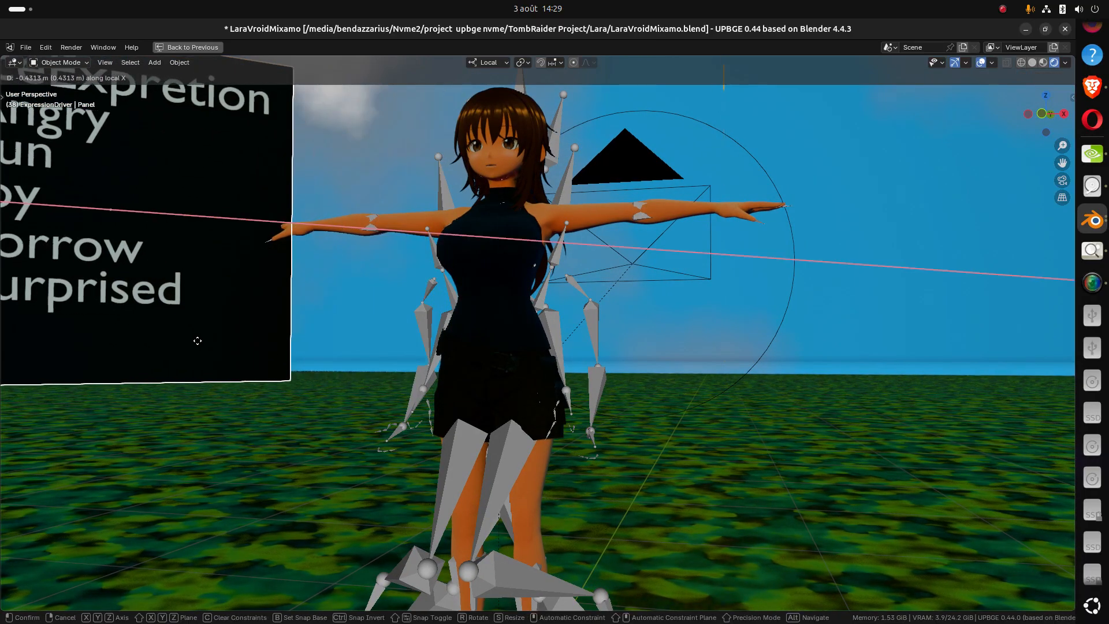
click(173, 334)
scroll(280, 341, down, 6)
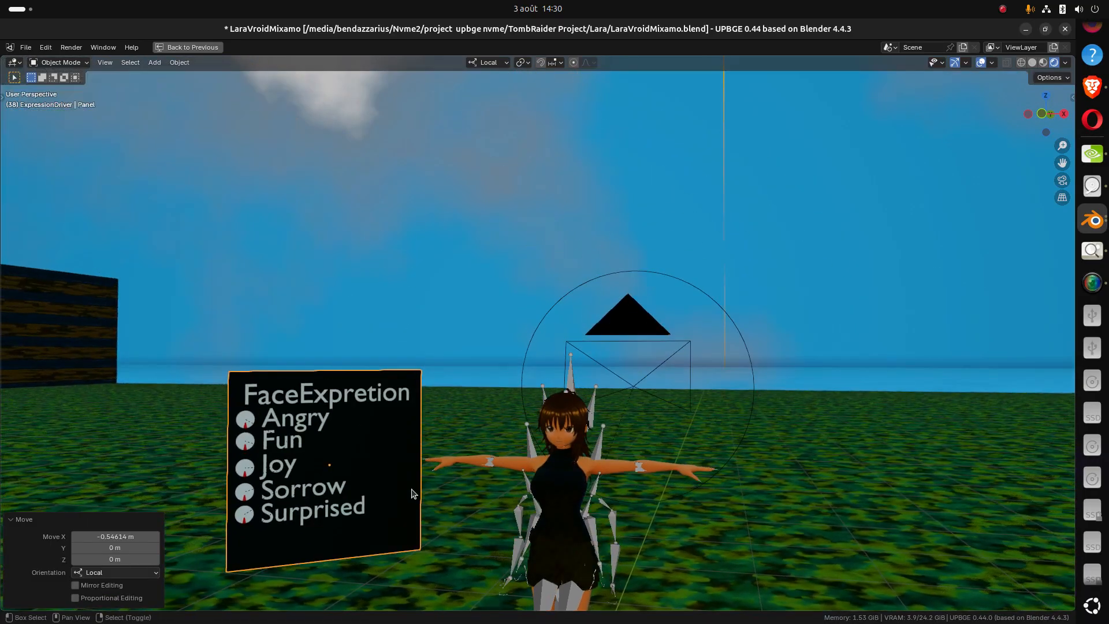
shift+middle_drag(414, 495, 399, 302)
scroll(486, 341, up, 2)
shift+middle_drag(486, 342, 493, 389)
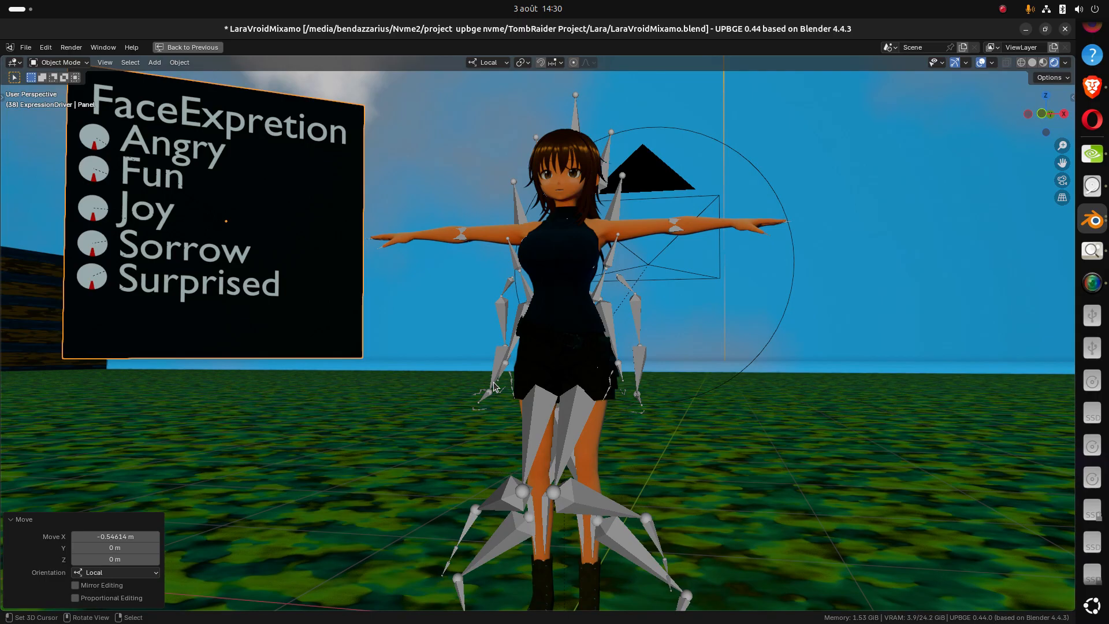
Run the game, select the Fun emotion, and test raising its value to 0.6 and lowering it back to 0
key(p)
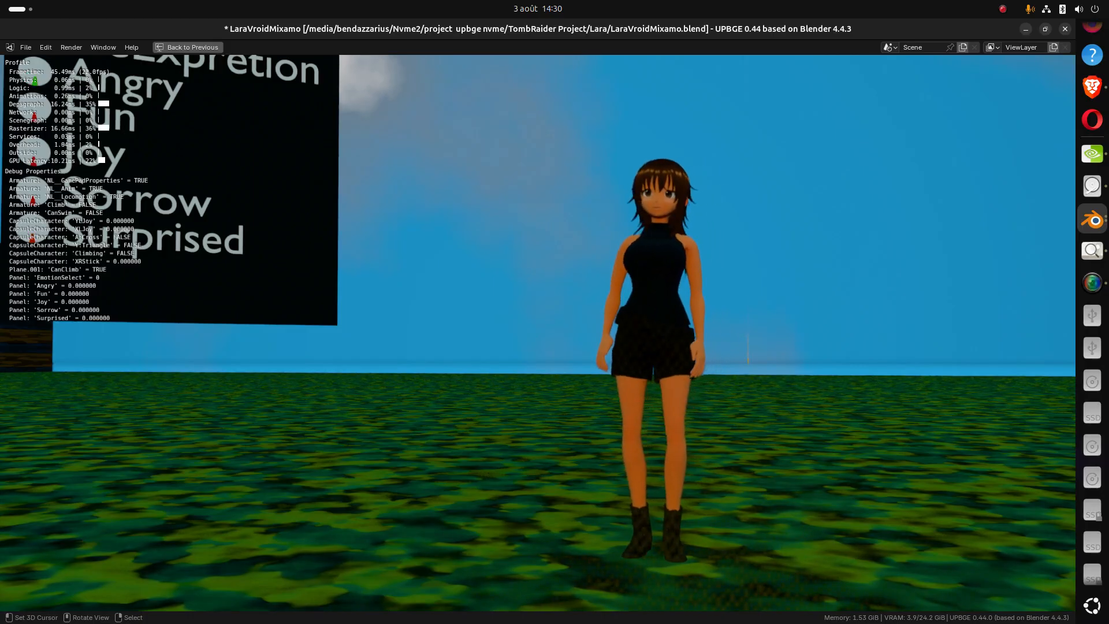
key(Down)
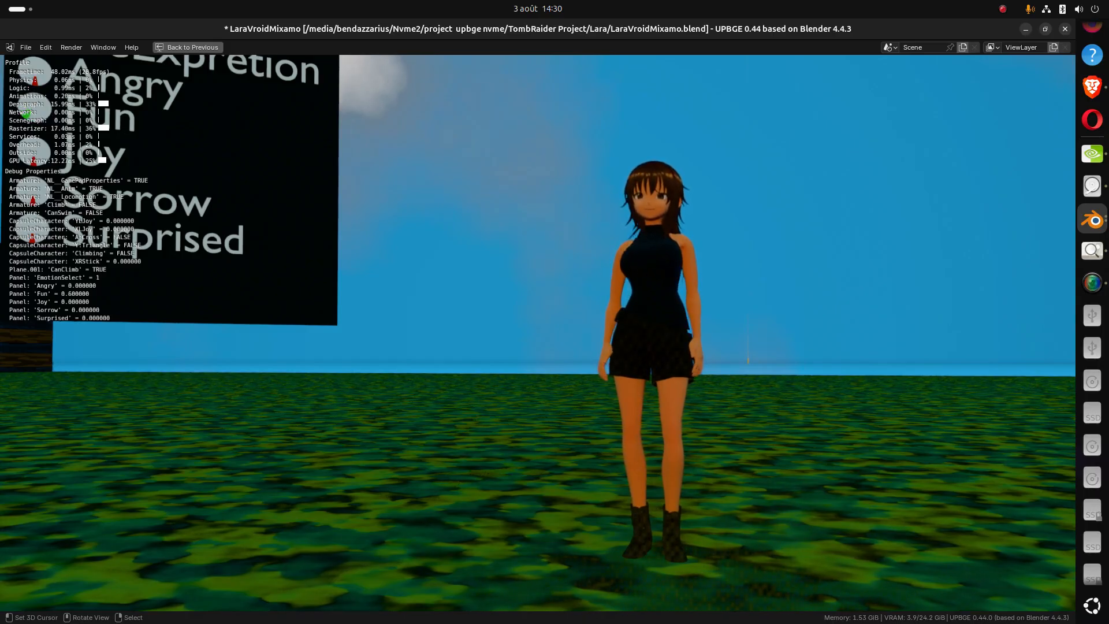
key(Left)
key(Left)
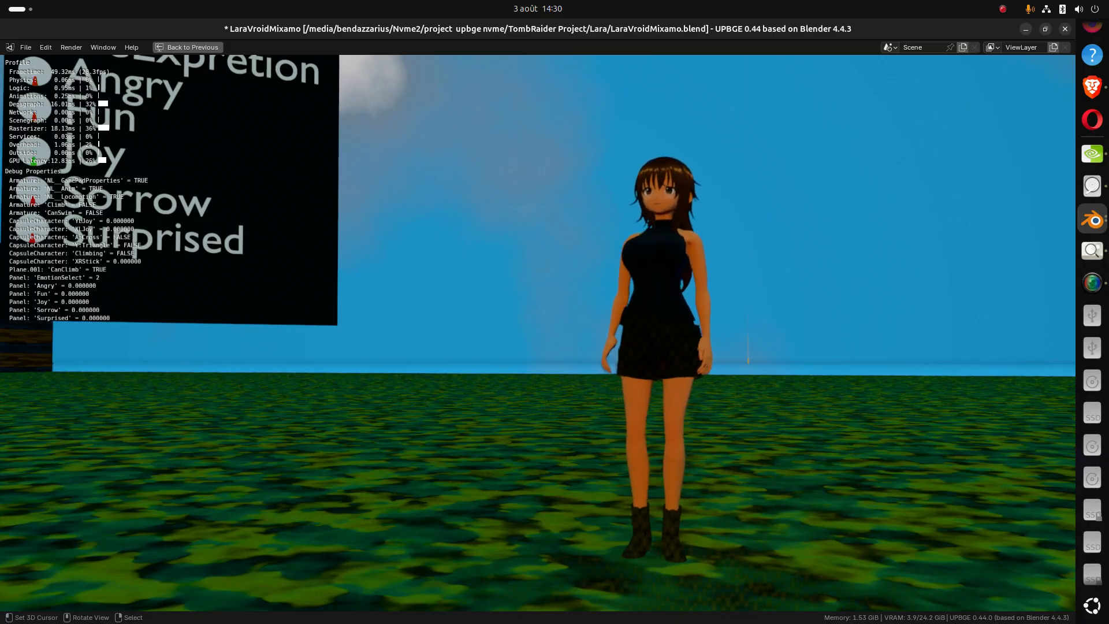
Select the Joy emotion in the running game and raise its value to 0.9, checking the dial and the character's face
key(Down)
key(Right)
key(Right)
key(Right)
key(Right)
key(Right)
key(Right)
key(Right)
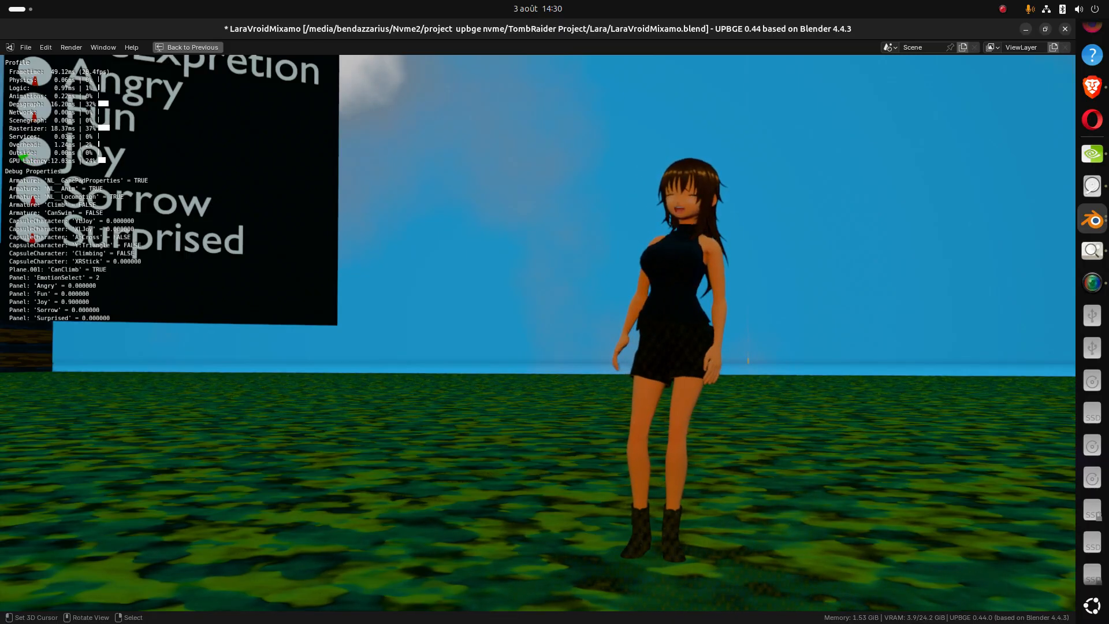
Reset Joy to 0 in the running game, then select Sorrow and raise its value to 1
key(Up)
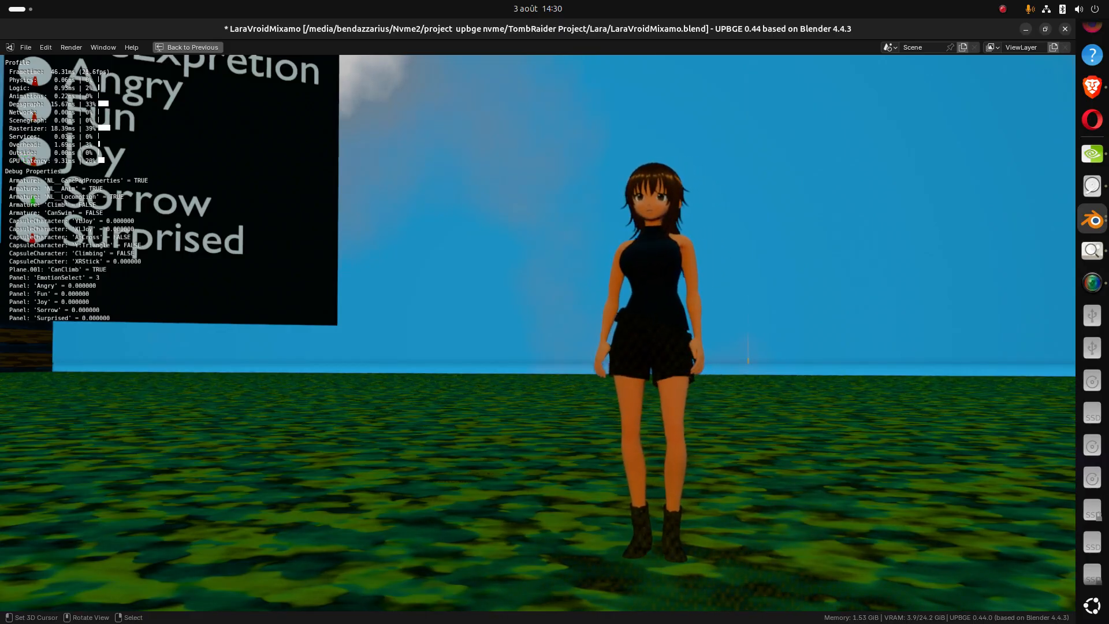
key(Right)
key(Right)
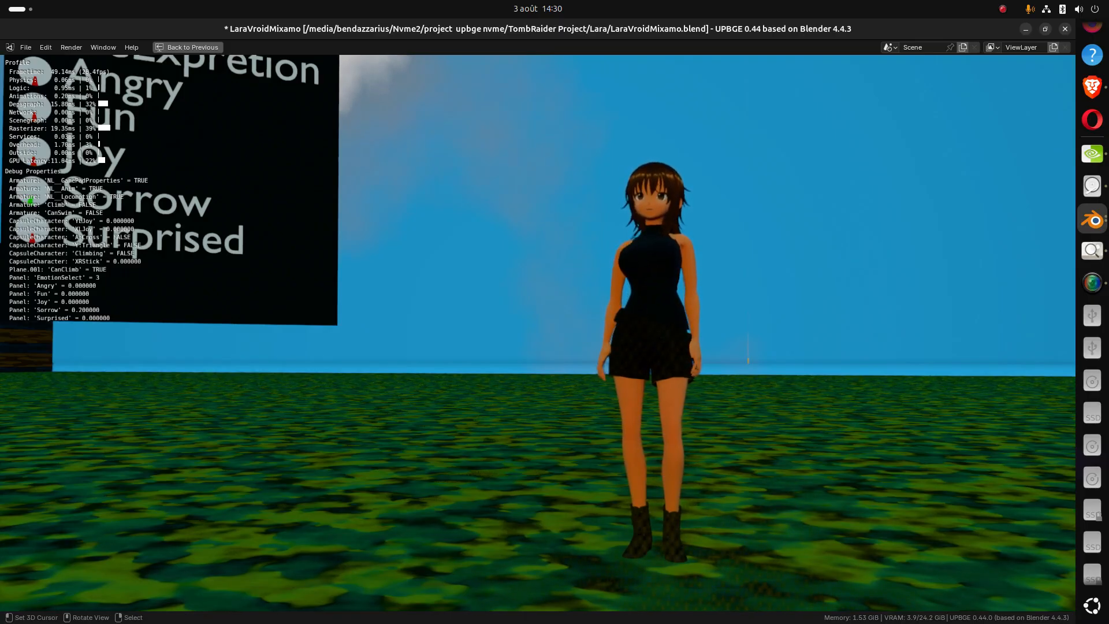
key(Right)
key(Right)
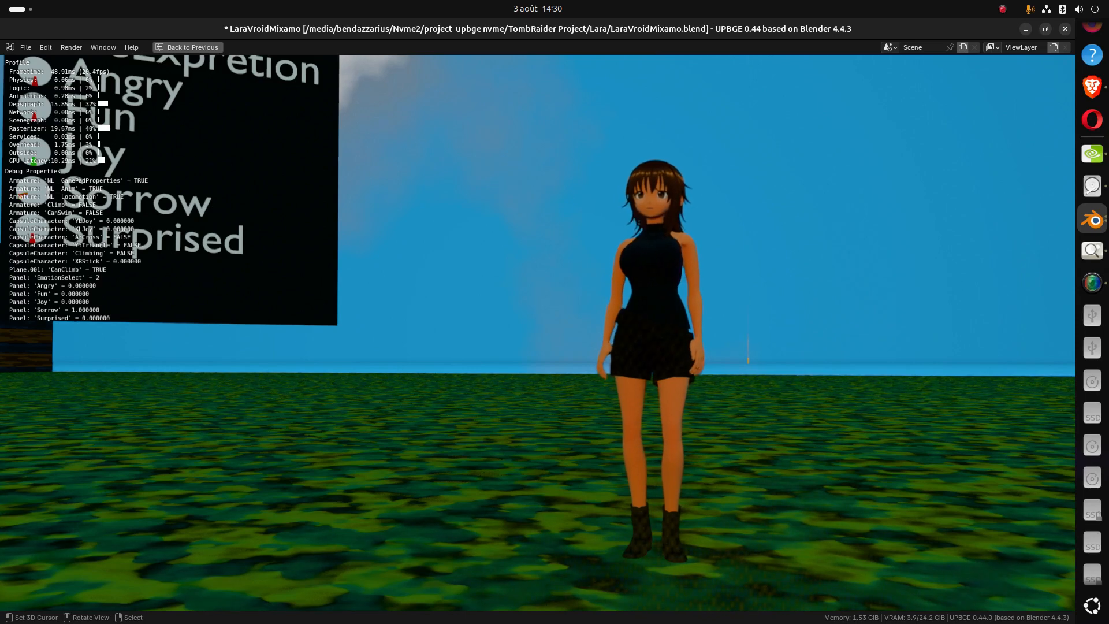
Raise Joy to 0.9 while Sorrow stays at 1 to test the blended expression on the character
key(Right)
key(Right)
key(Right)
key(Right)
key(Right)
key(Right)
key(Right)
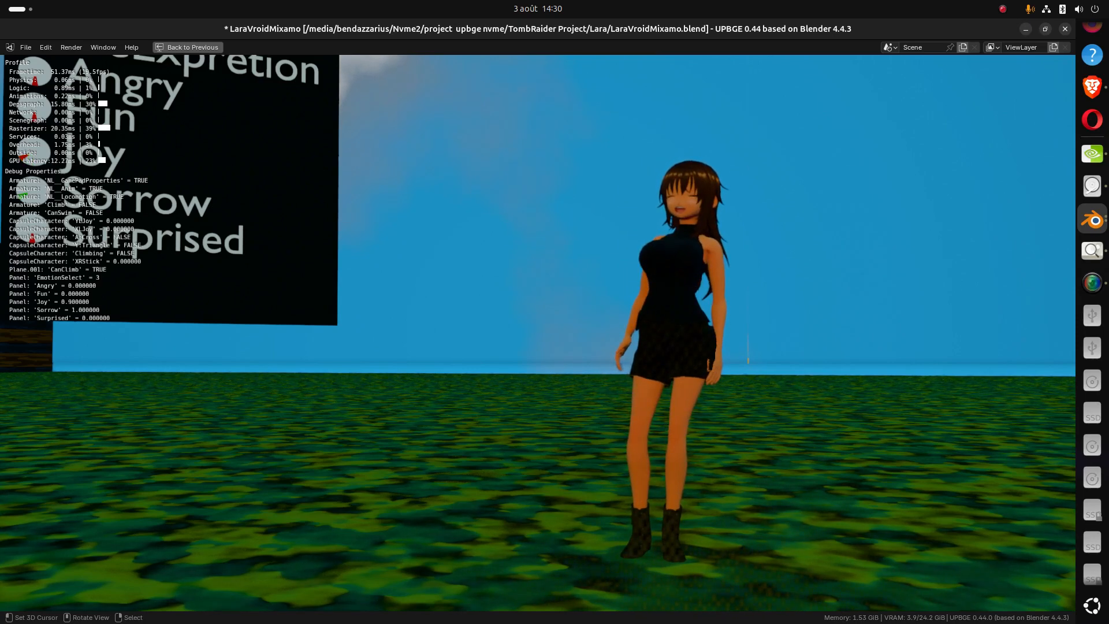
Select the Surprised emotion and test raising its value to 0.5 and lowering it back to 0
key(Right)
key(Right)
key(Right)
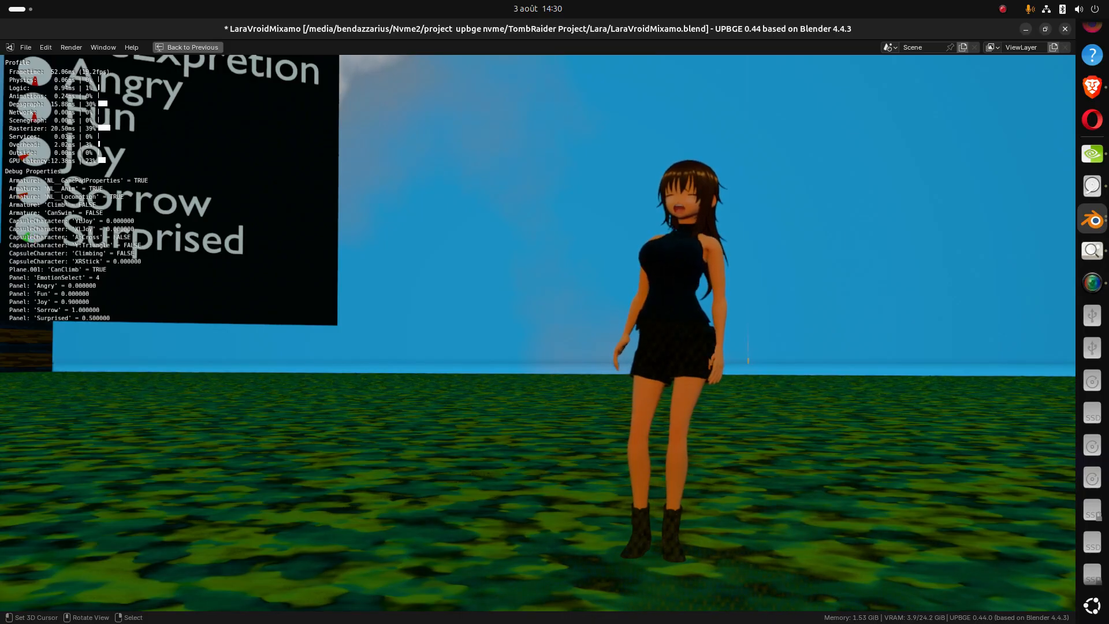
key(Left)
key(Left)
key(Left)
key(Left)
key(Left)
key(Left)
key(Left)
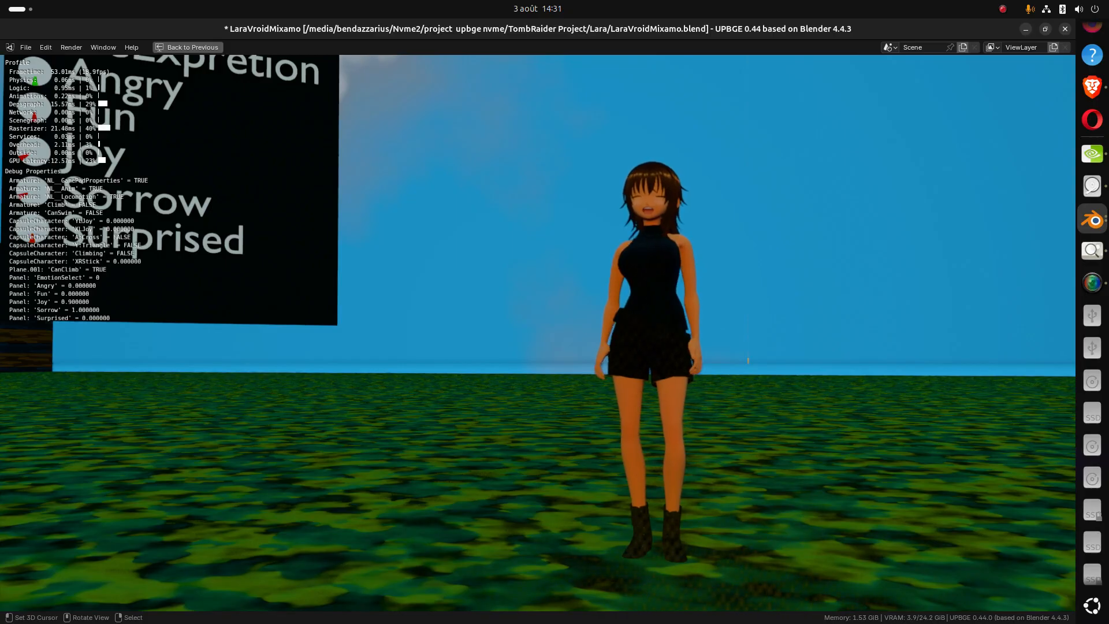
Raise the Angry emotion to 1, checking its dial and the character's face
key(Right)
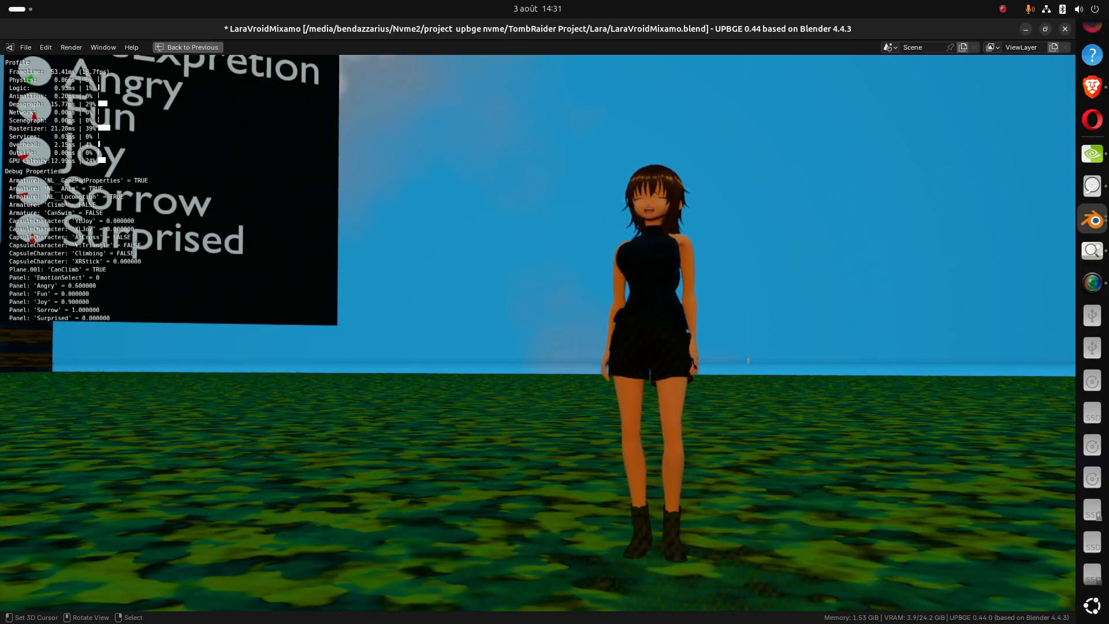
key(Right)
key(Right)
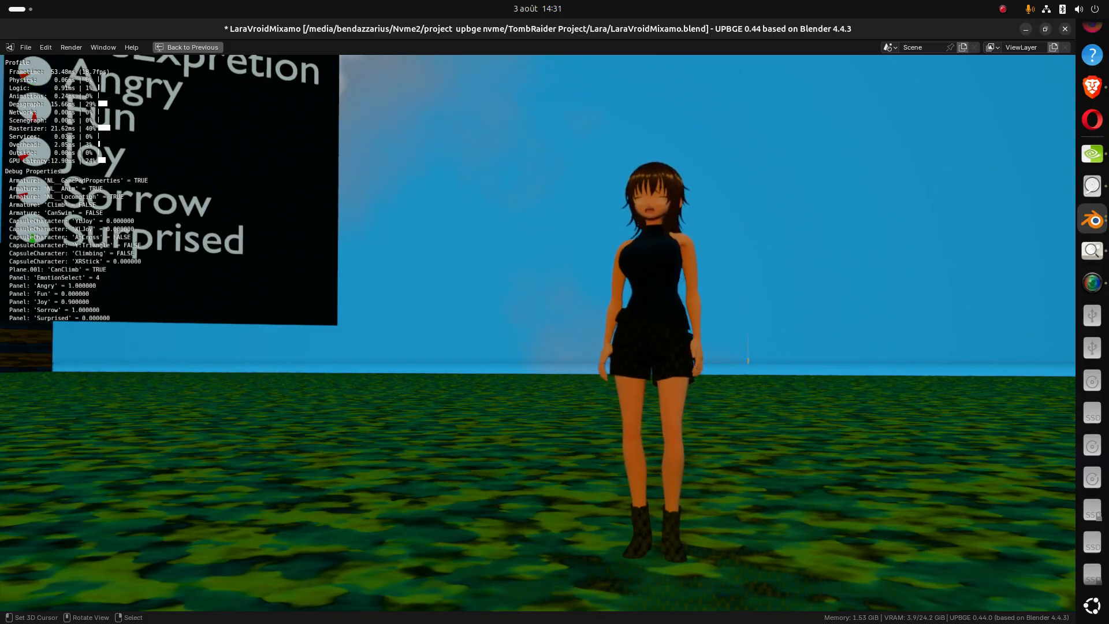
Select the Sorrow emotion in the running game and lower its value to 0
key(Up)
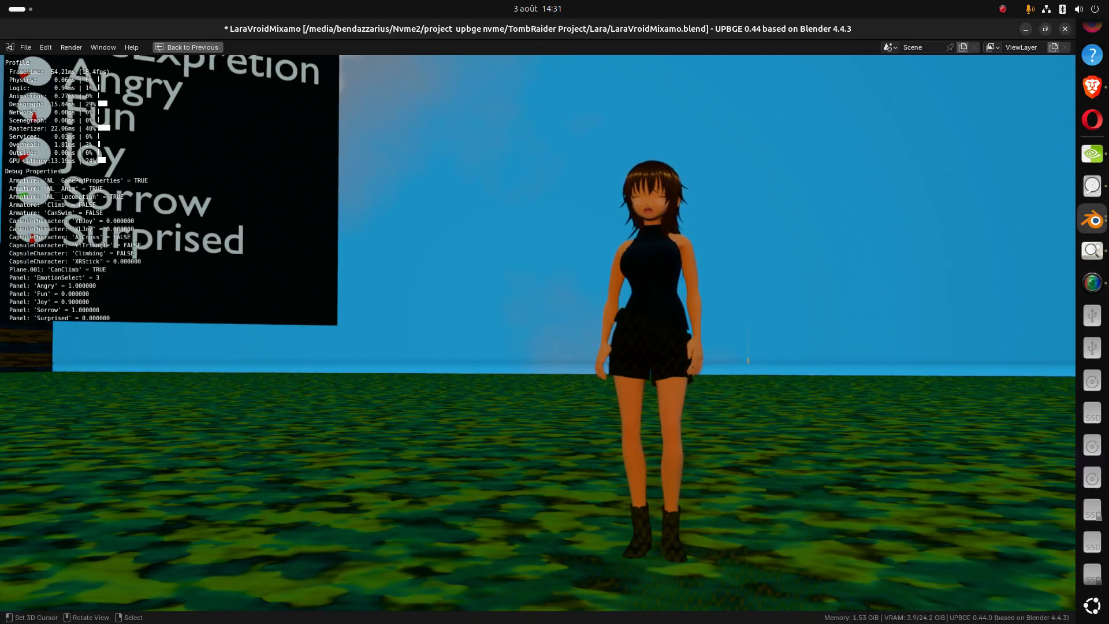
key(Left)
key(Left)
key(Left)
key(Left)
key(Left)
key(Left)
key(Left)
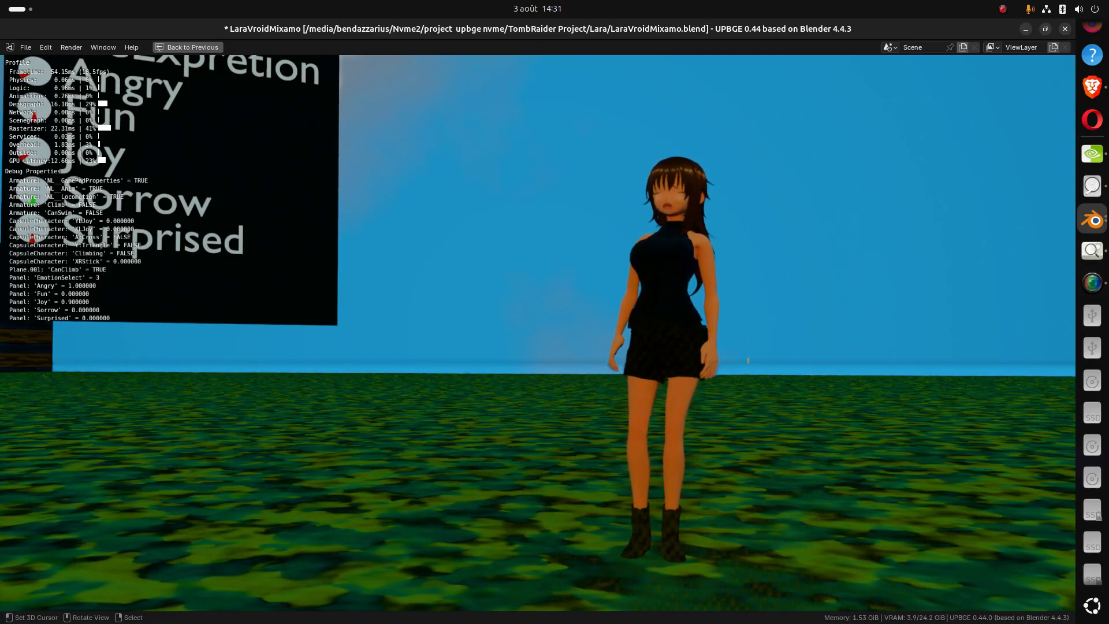
Select the Joy emotion, lower its value to 0, and cycle the selection up to Angry
key(Up)
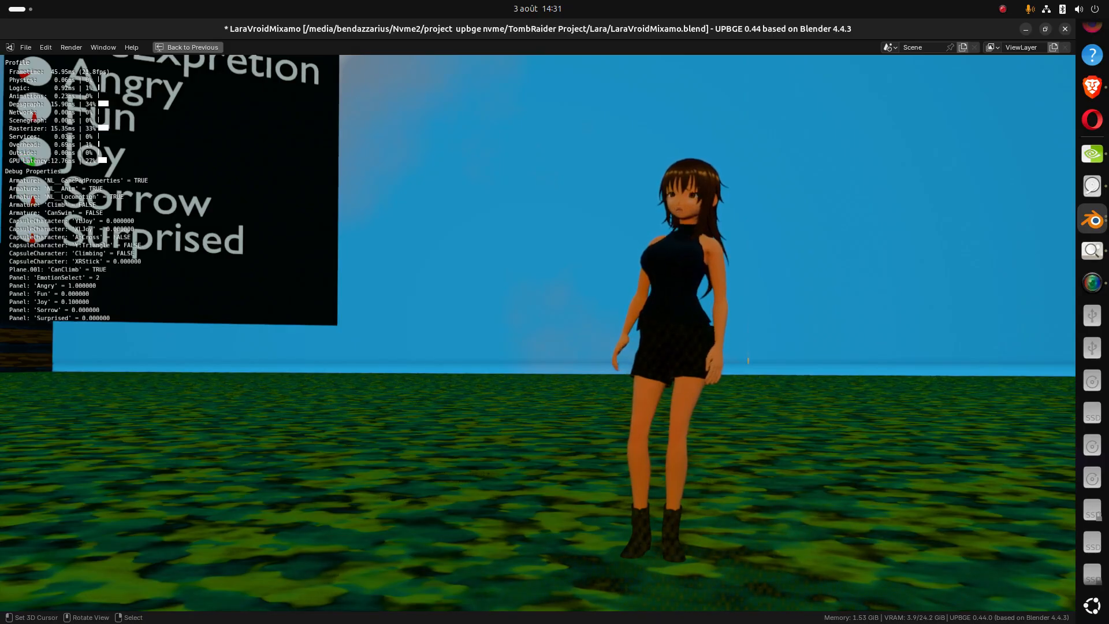
key(Left)
key(Up)
key(Up)
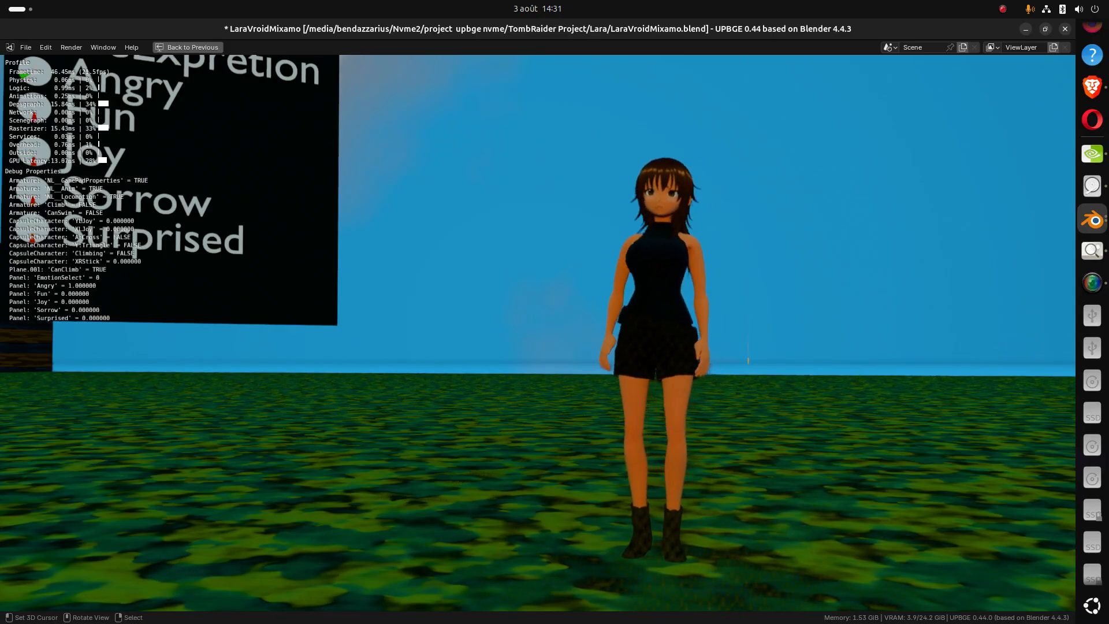
Lower the Angry emotion to 0, returning the character's face to neutral
key(Left)
key(Left)
key(Left)
key(Left)
key(Left)
key(Left)
key(Left)
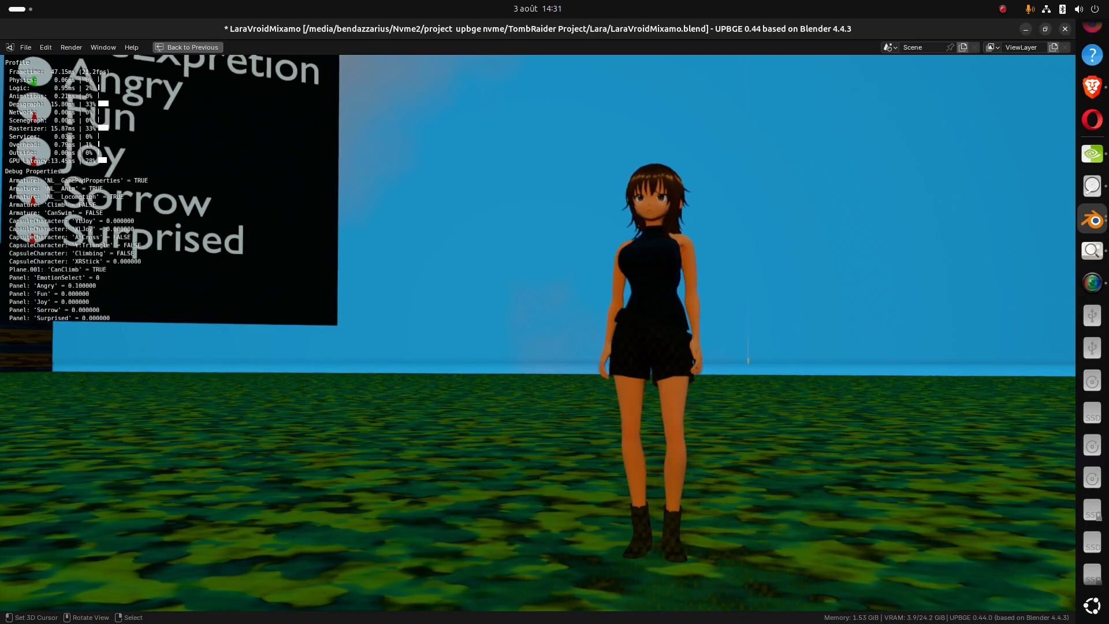
key(Left)
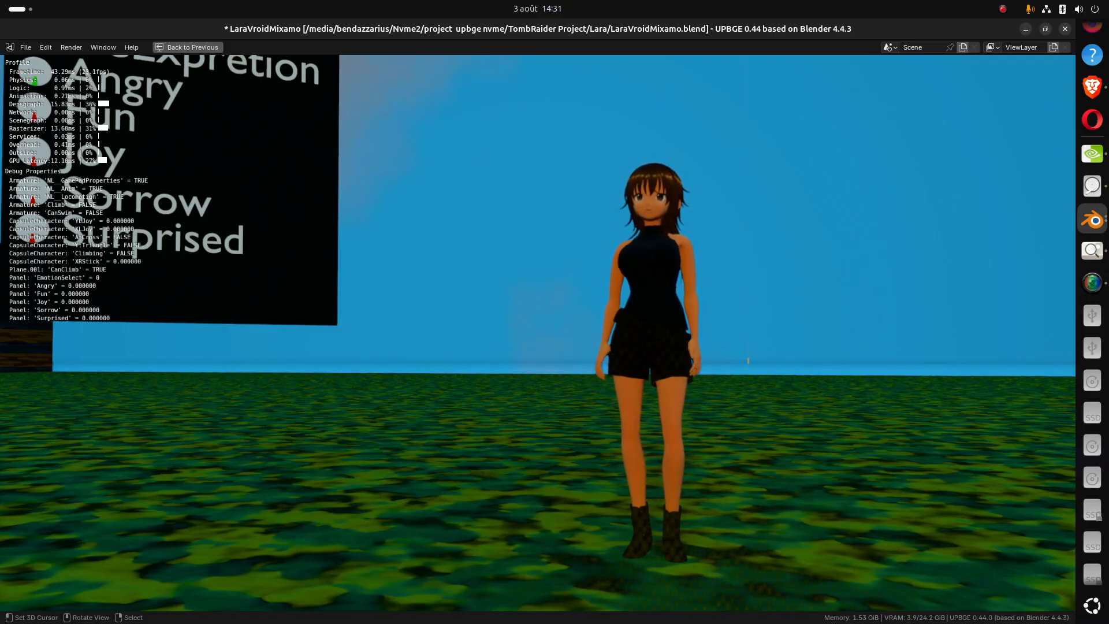
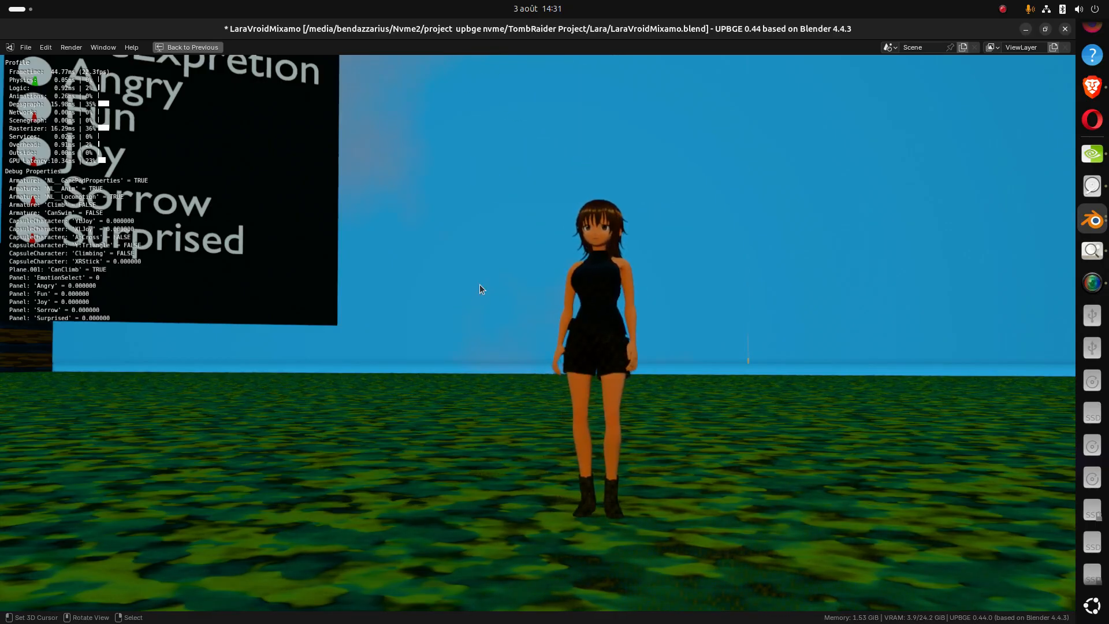
Stop the game, restore the full editor layout, and set the Panel object's physics type to No Collision
key(Escape)
key(ctrl+space)
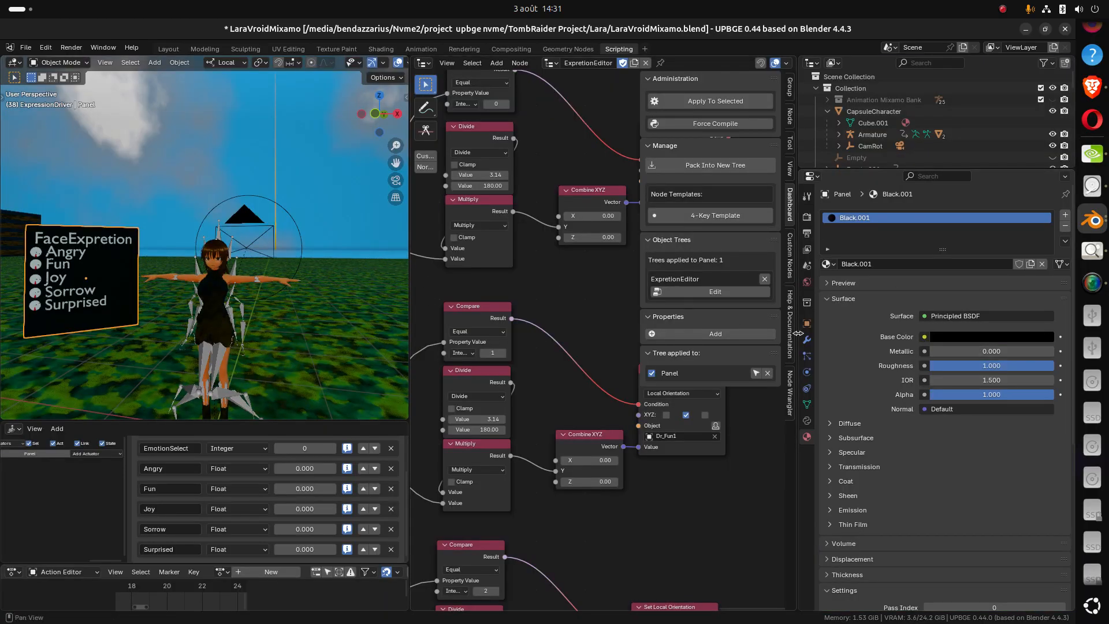
click(807, 371)
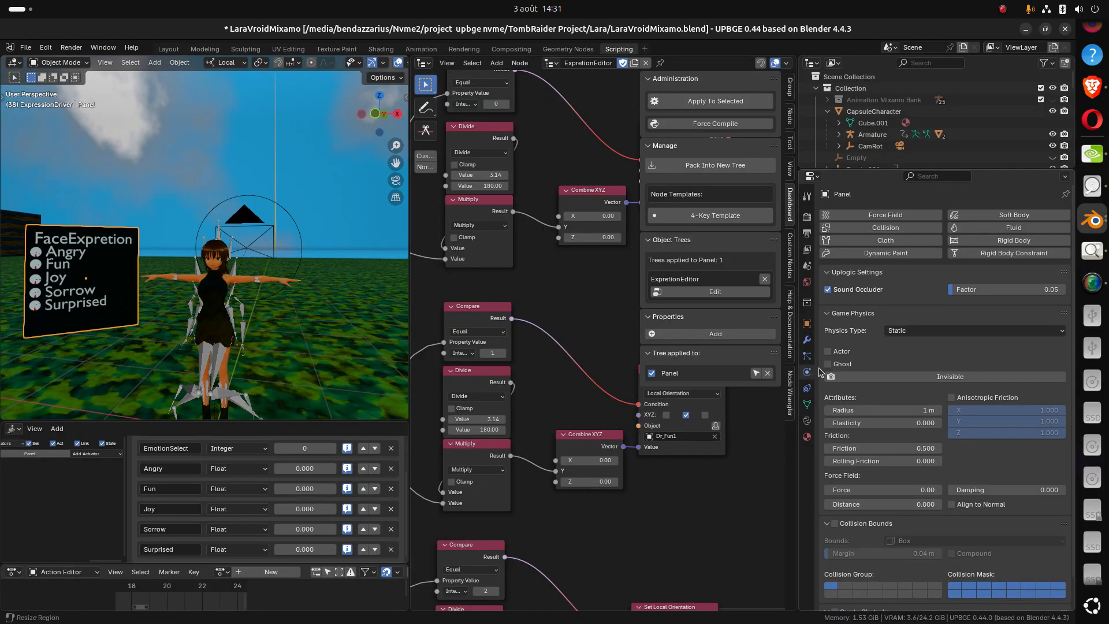
click(896, 334)
click(898, 320)
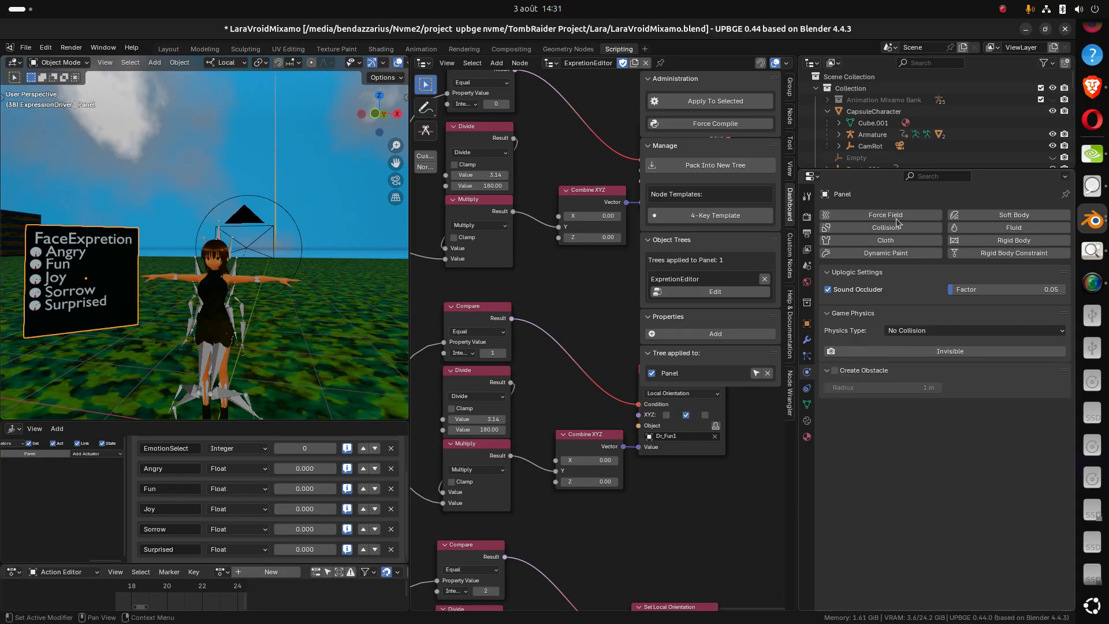
Copy Panel's physics properties to the five dials from Dr_Angry0 to Dr_Surpised4, and check the physics type on Dr_Angry0 and the title text
drag(879, 170, 867, 410)
scroll(866, 381, down, 5)
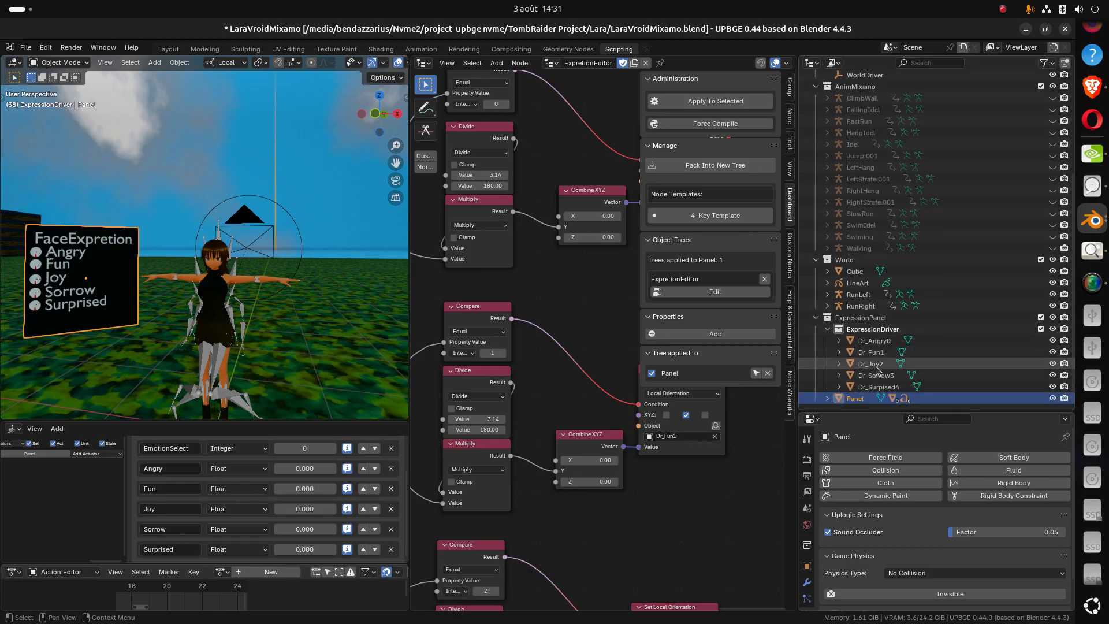
click(872, 341)
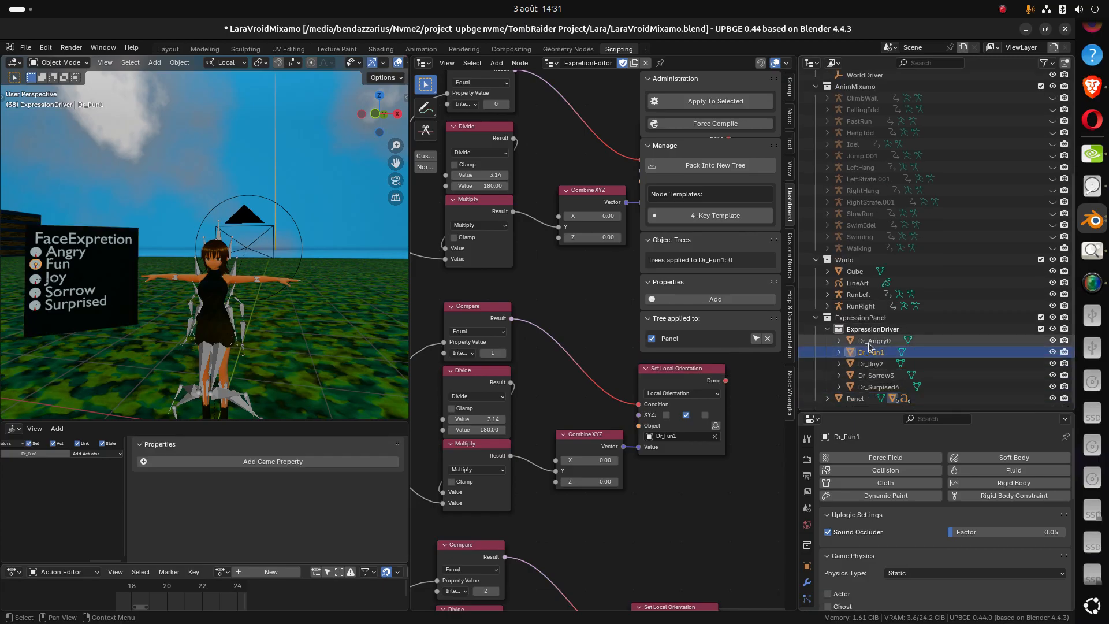
shift+click(863, 388)
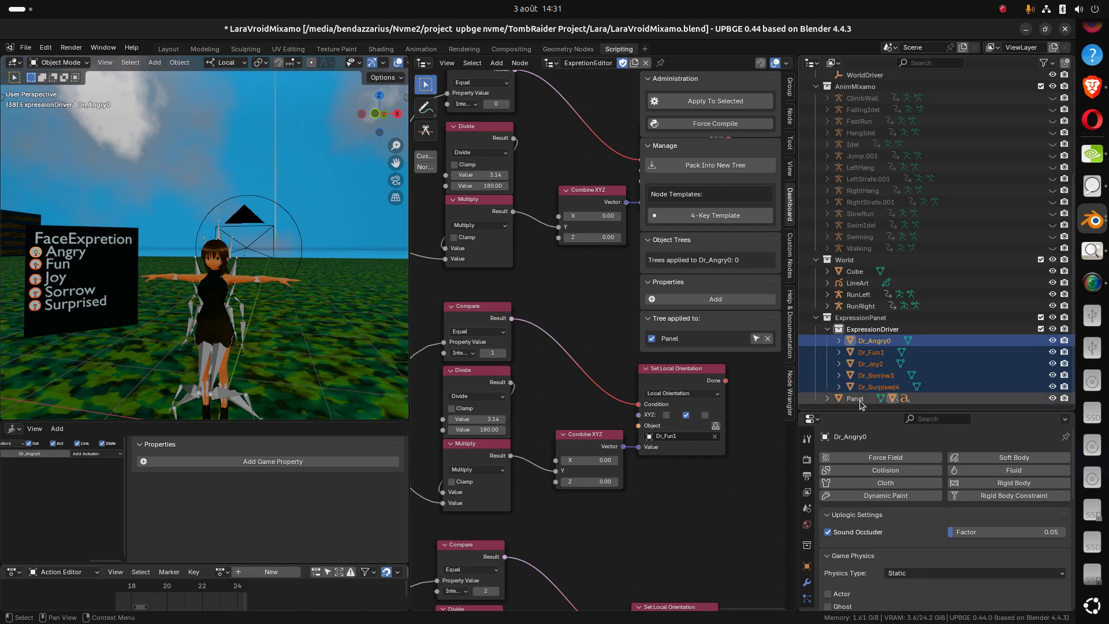
shift+click(131, 284)
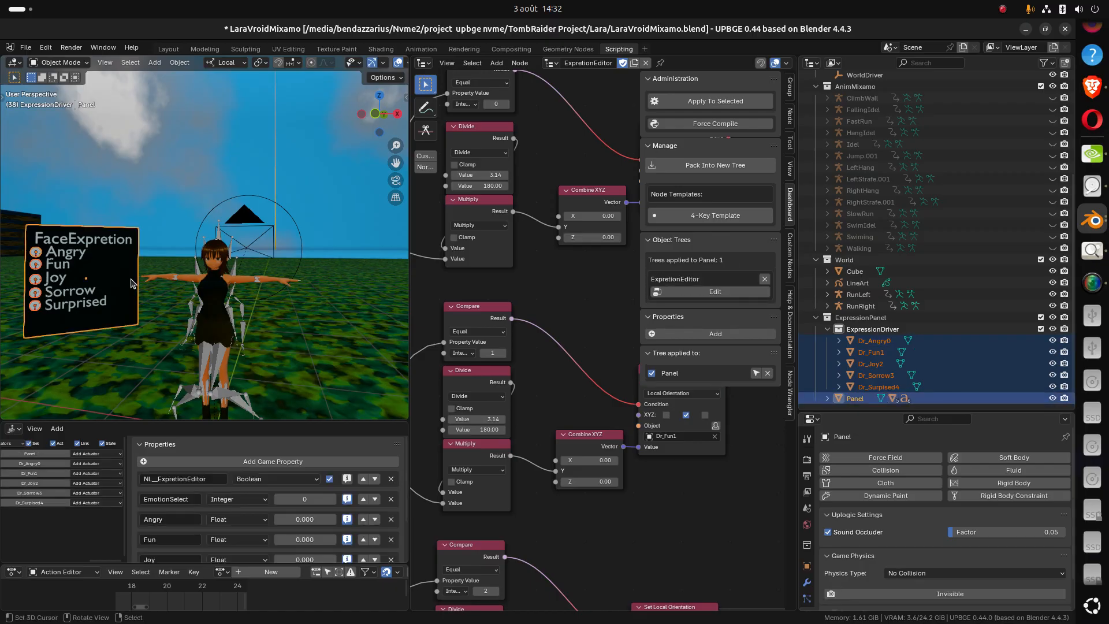
key(q)
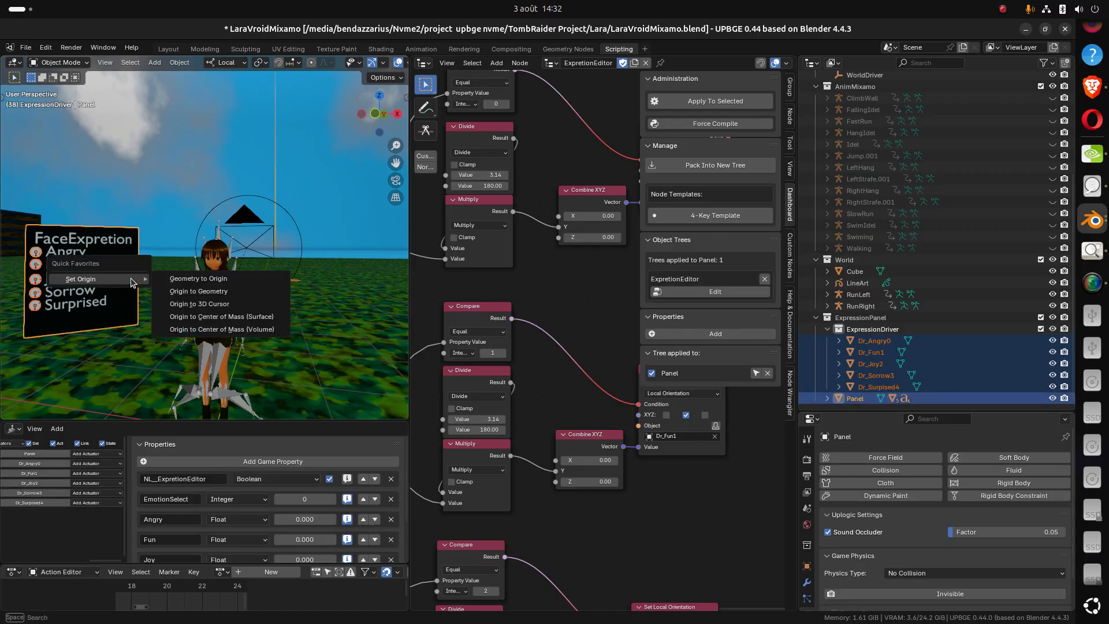
click(179, 62)
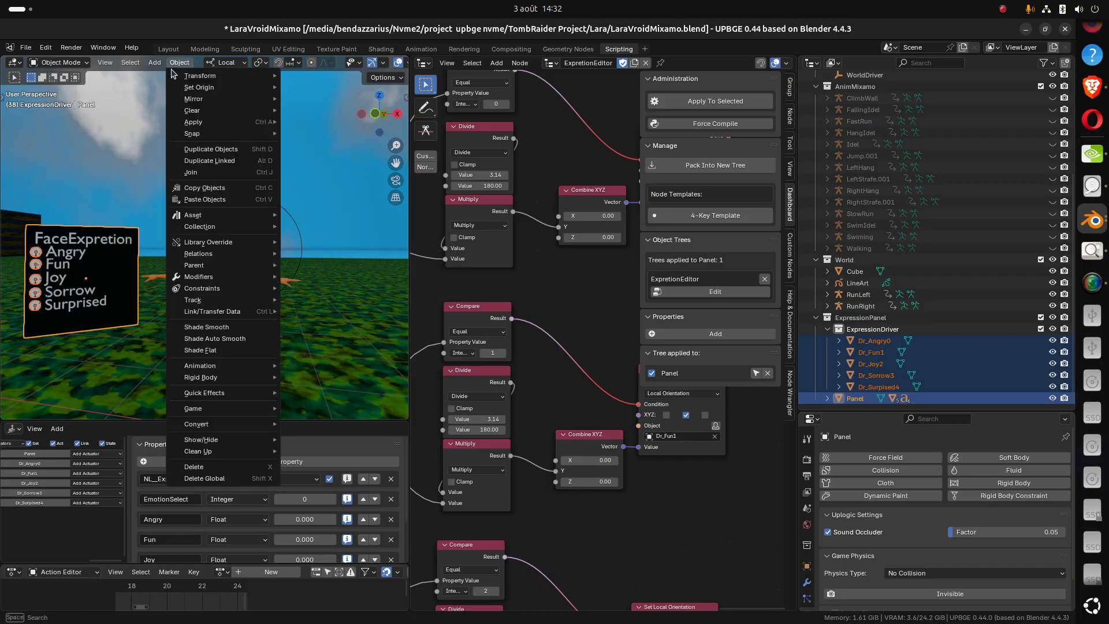
mouse_move(231, 408)
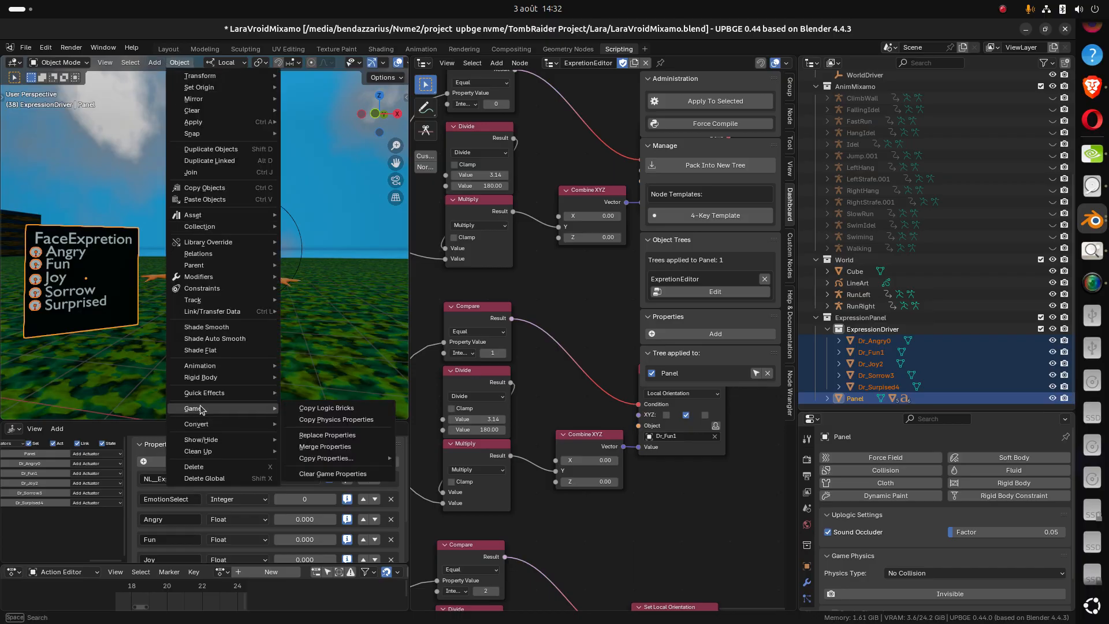
click(338, 421)
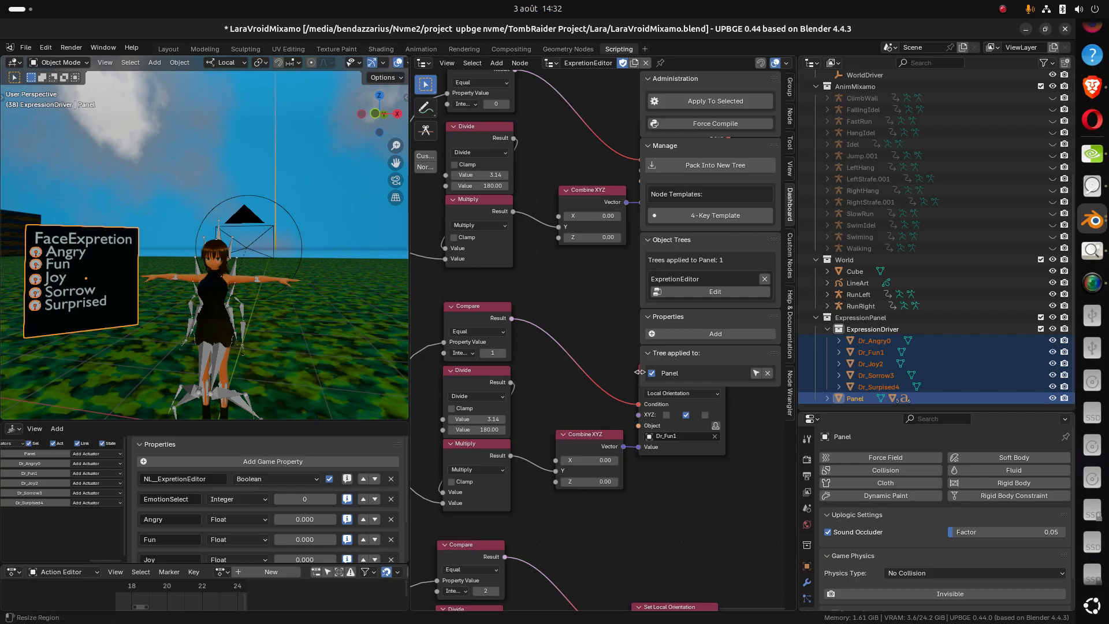
click(871, 341)
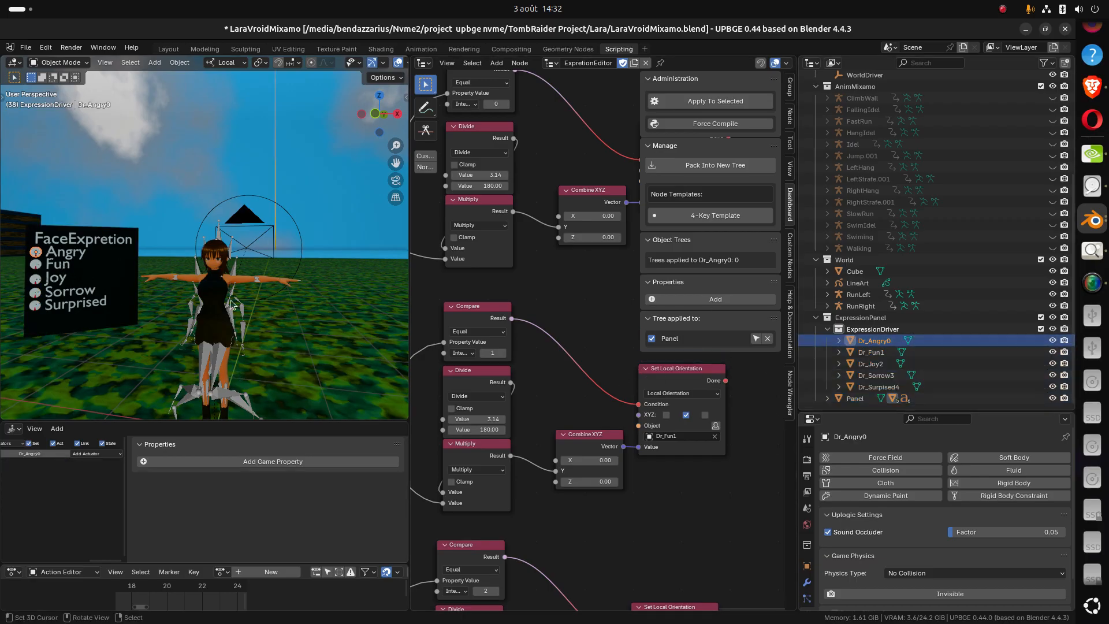
click(88, 239)
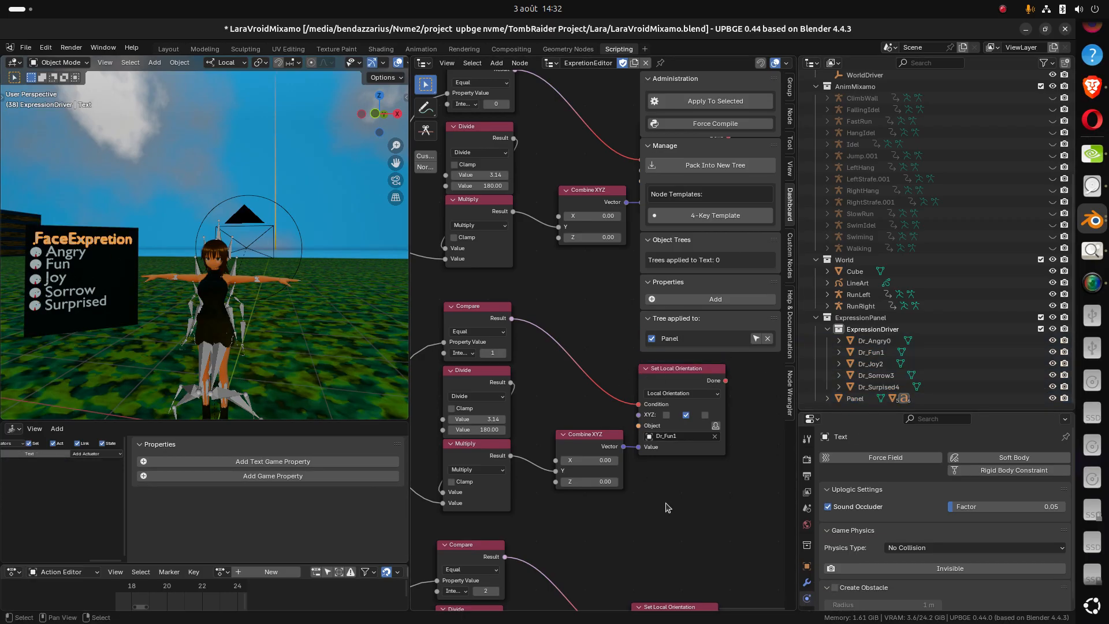
Maximize the 3D viewport and hide the RunRight armature
key(ctrl+space)
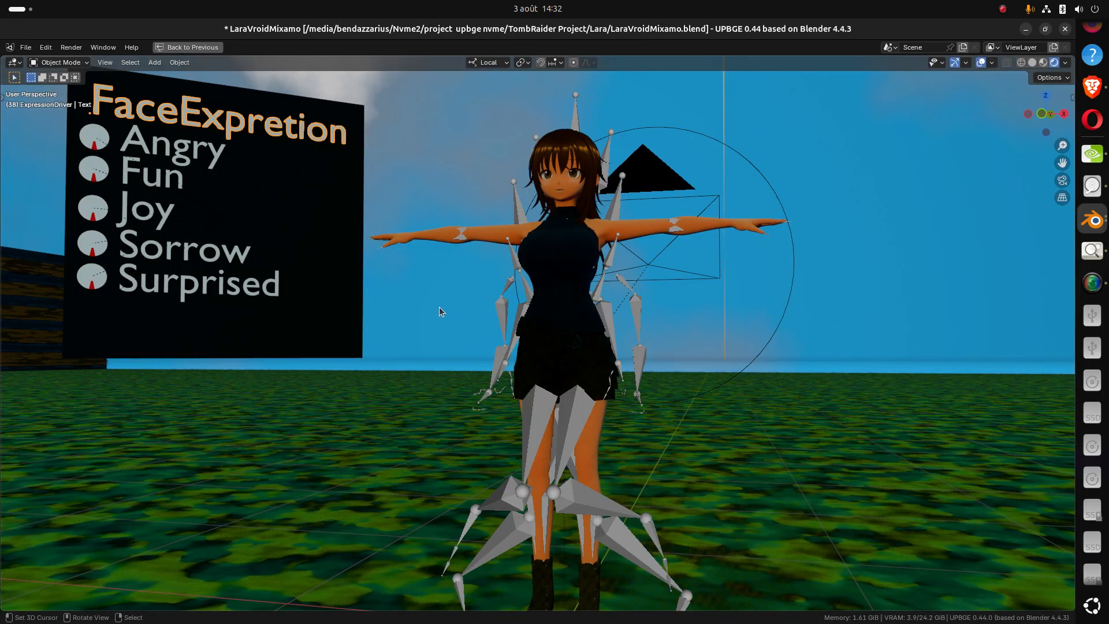
click(519, 209)
key(h)
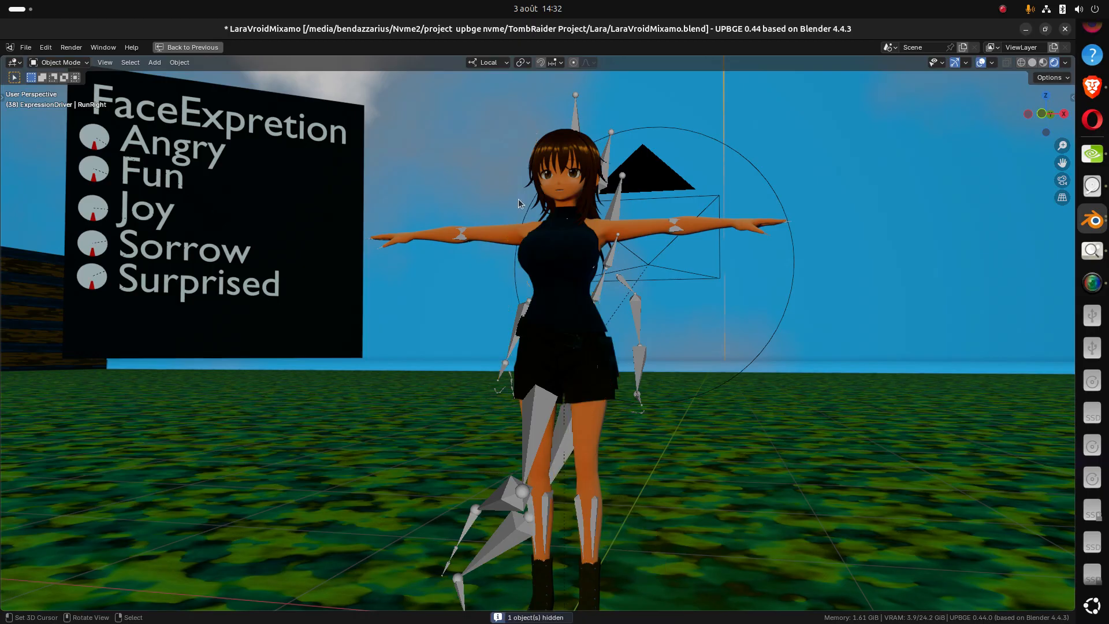
click(574, 98)
key(h)
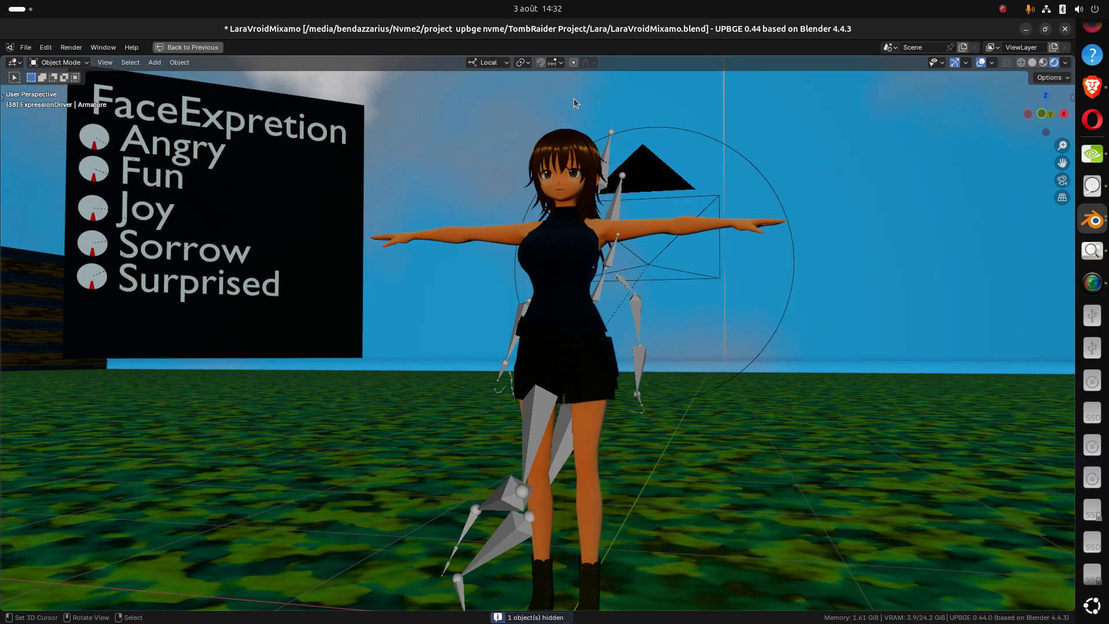
key(ctrl+z)
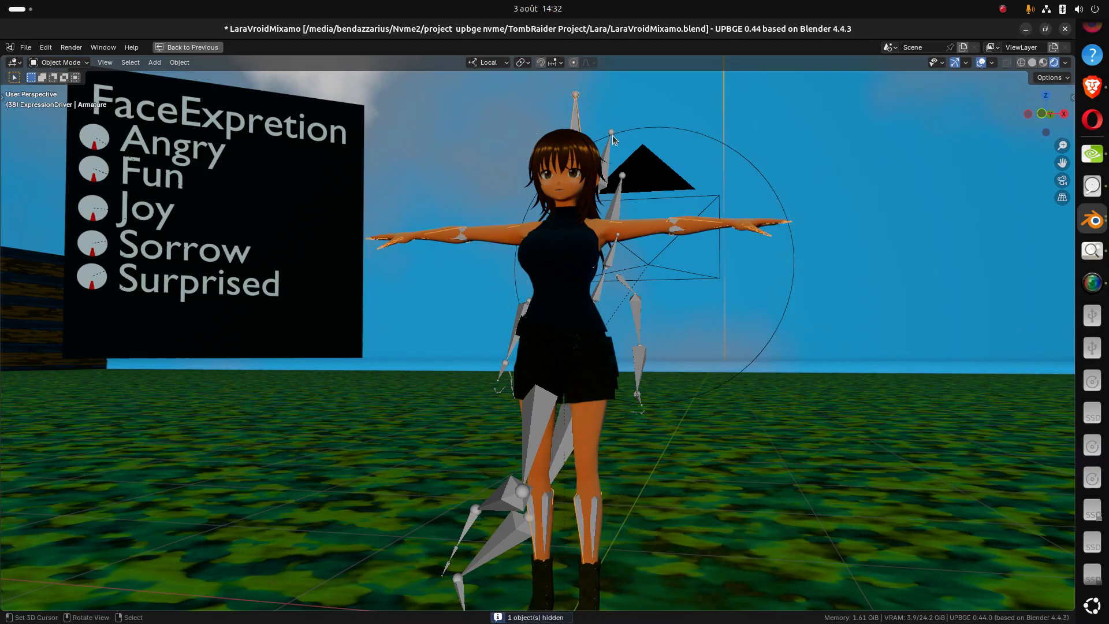
Hide the RunLeft armature, frame the FaceExpretion panel and the character together, and save the file
click(613, 134)
click(613, 134)
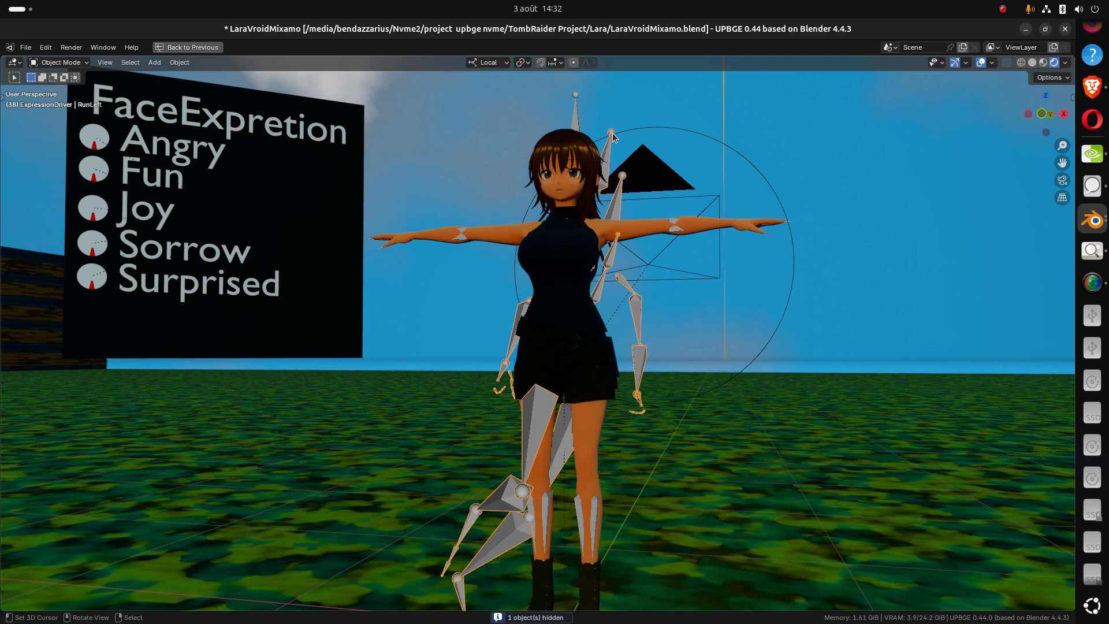
key(h)
shift+middle_drag(492, 260, 519, 245)
scroll(522, 234, down, 1)
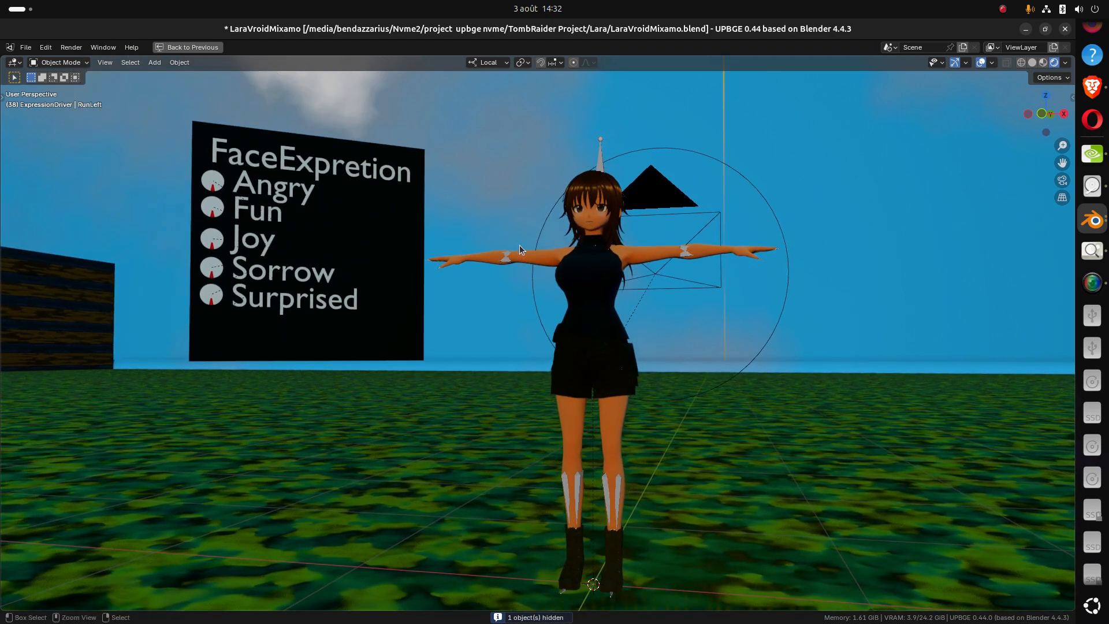
key(ctrl+s)
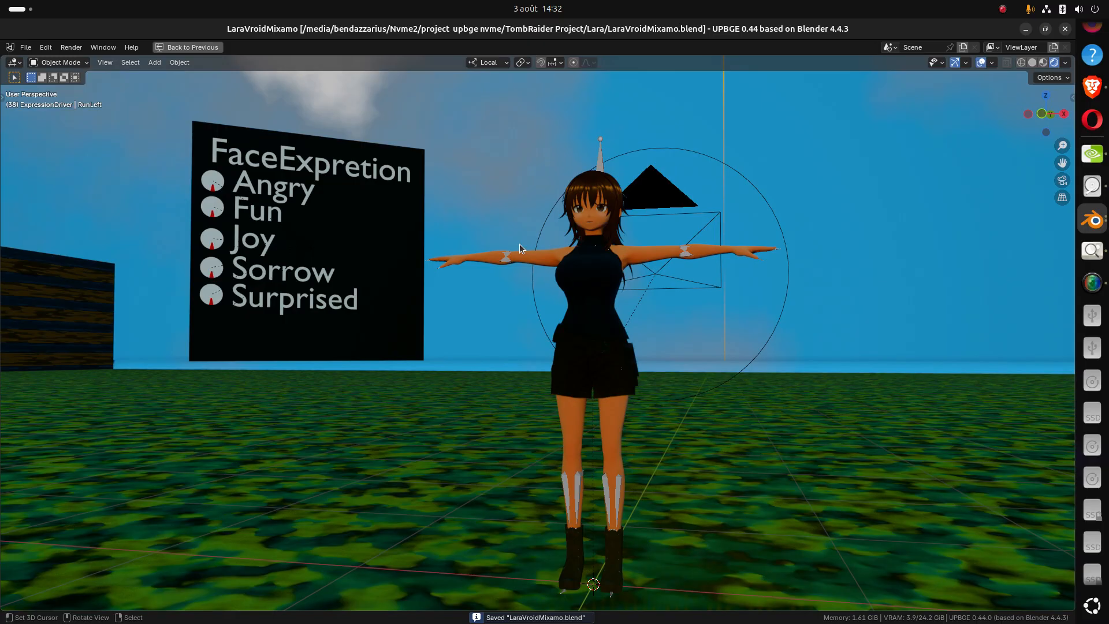
Run the game, test cycling the emotion selection upward through the FaceExpretion list to Angry, and stop the game
key(p)
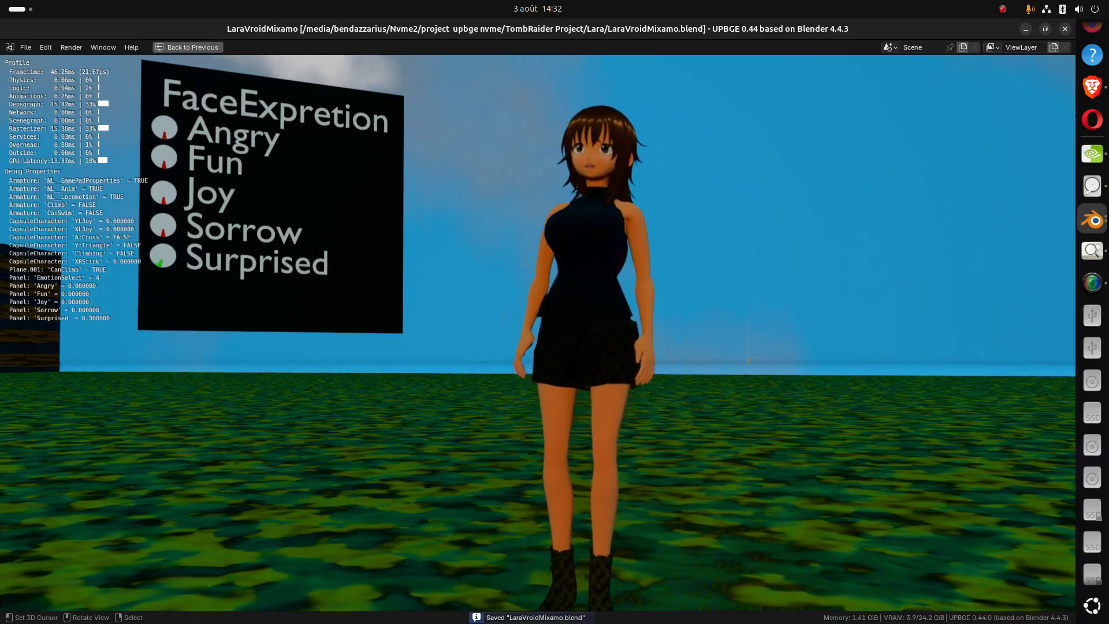
key(Up)
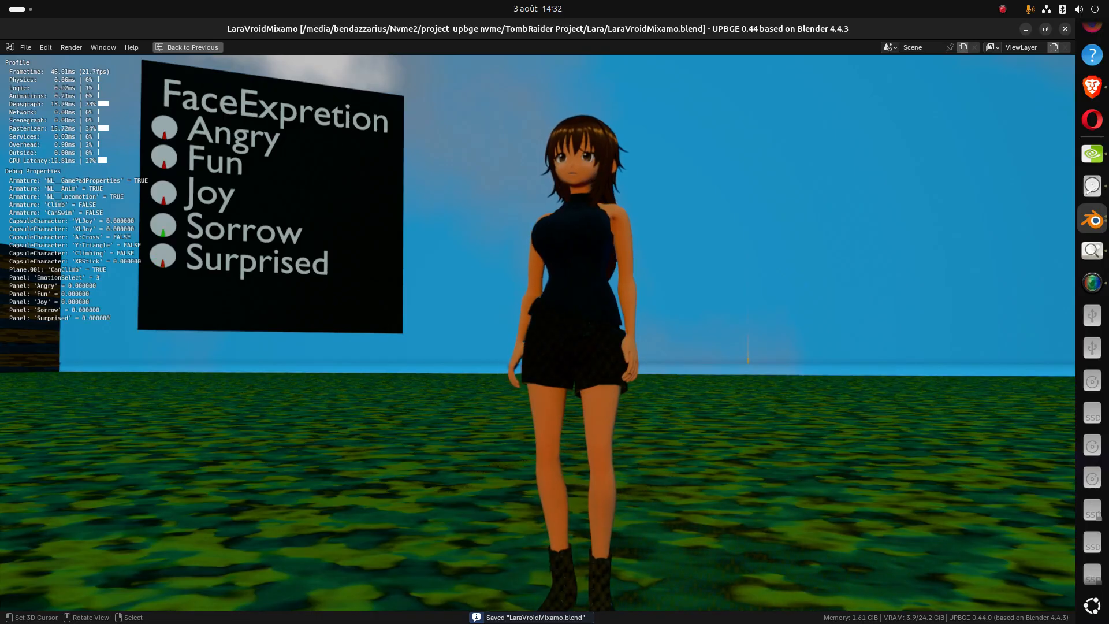
key(Up)
key(Up)
key(Up)
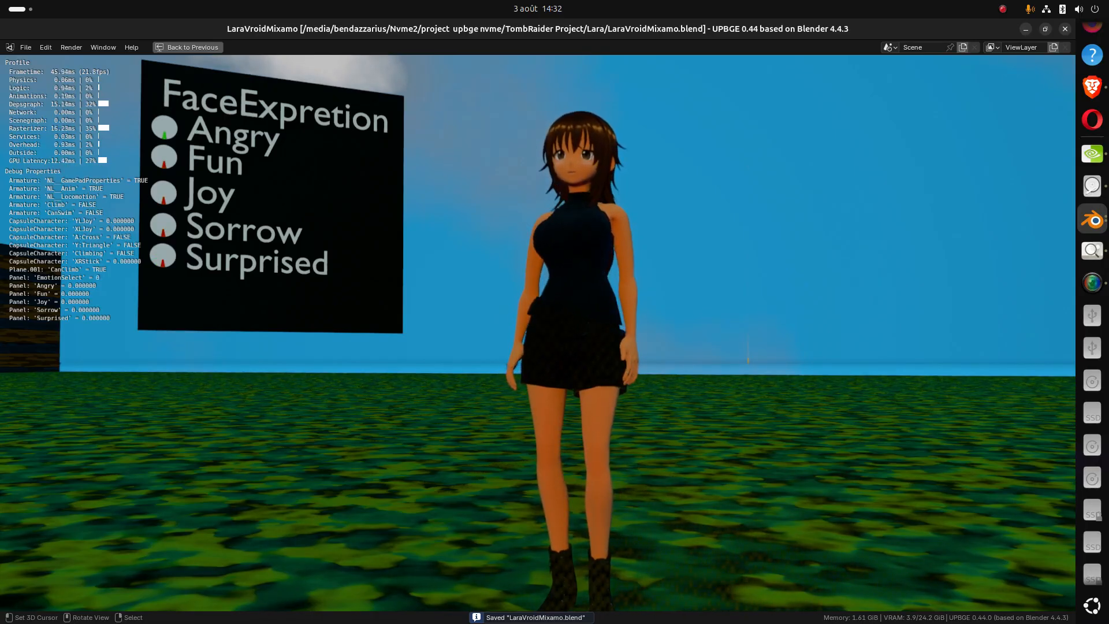
key(Escape)
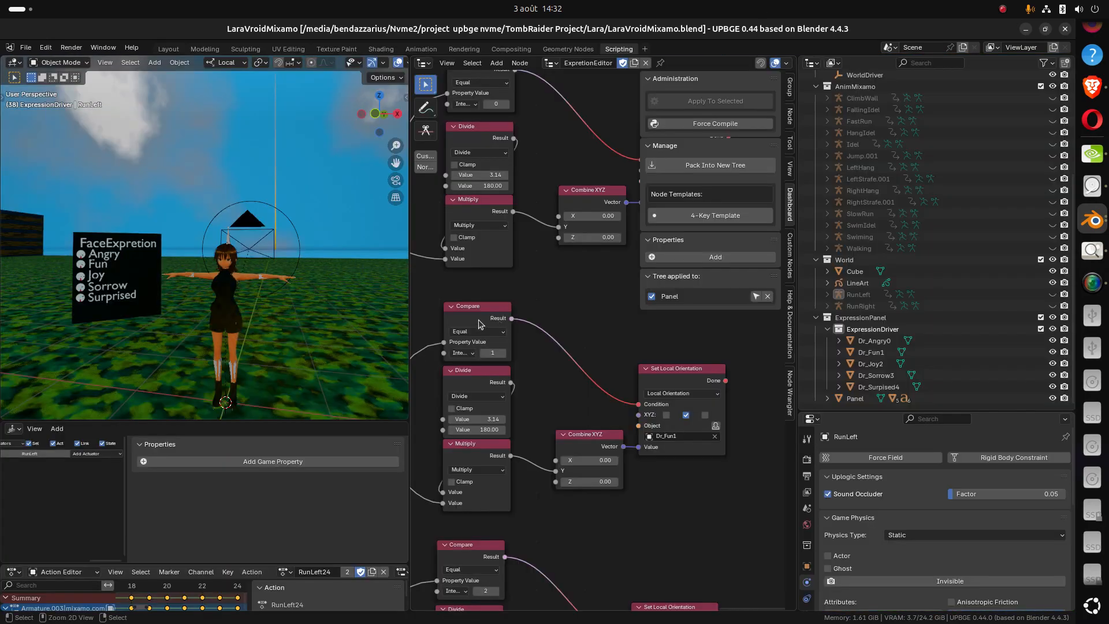
In the ExpretionEditor tree, swap the EmotionSelect gamepad buttons: D-Pad Down for the Add node and D-Pad Up for the Subtract node
key(ctrl+space)
scroll(472, 339, down, 8)
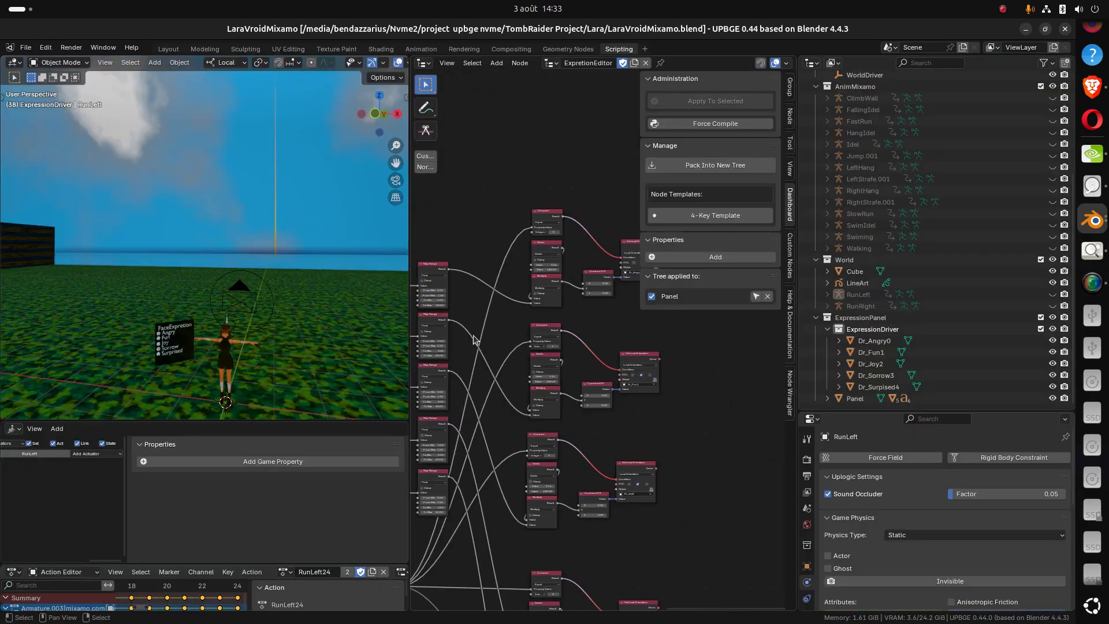
middle_drag(475, 342, 657, 303)
key(ctrl+space)
scroll(615, 401, down, 9)
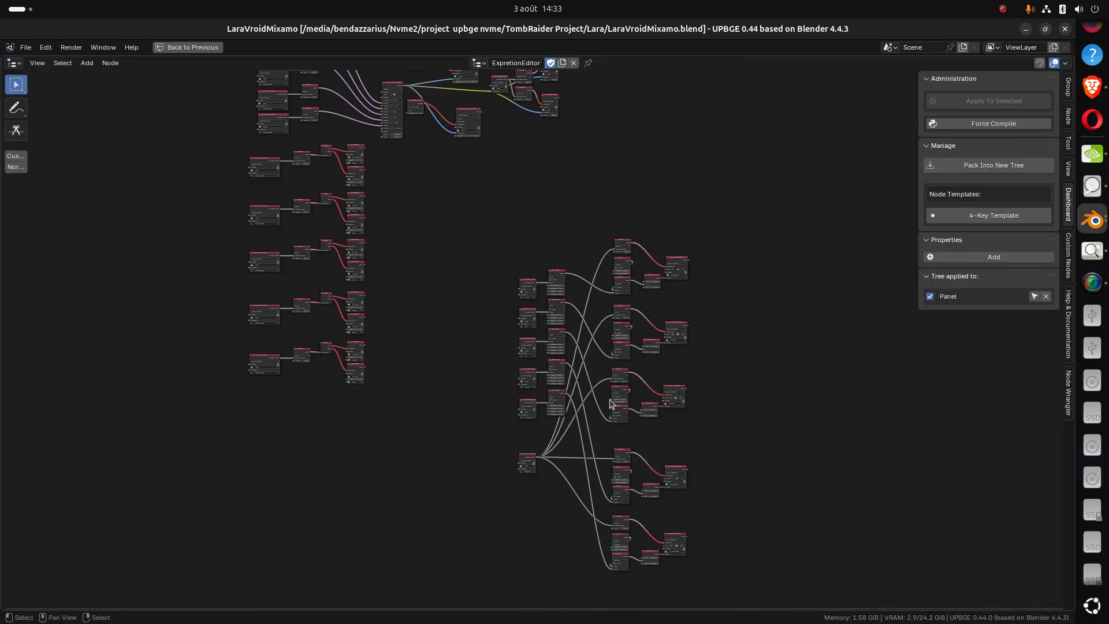
middle_drag(495, 159, 521, 354)
scroll(521, 354, up, 9)
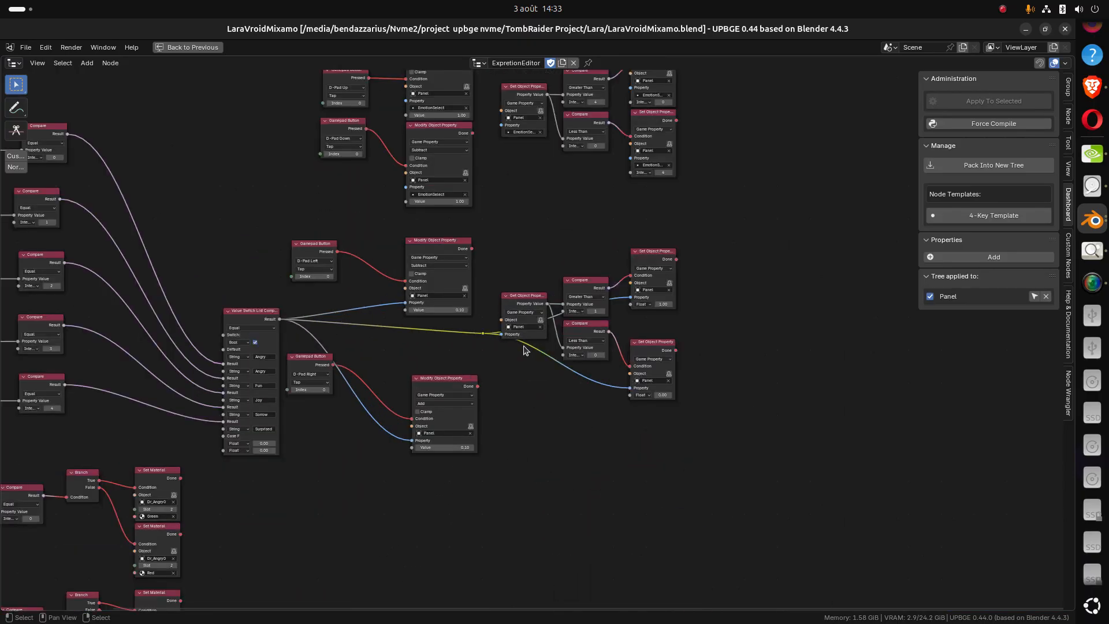
scroll(333, 390, up, 5)
middle_drag(255, 332, 348, 420)
scroll(348, 391, up, 3)
middle_drag(340, 348, 415, 350)
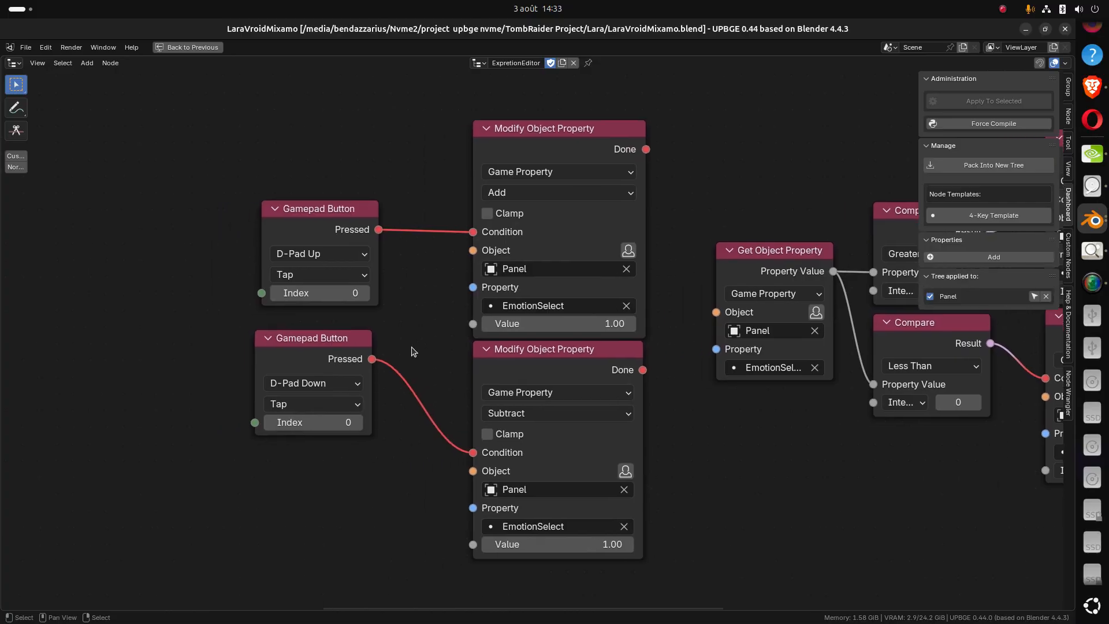
scroll(414, 350, up, 1)
click(317, 247)
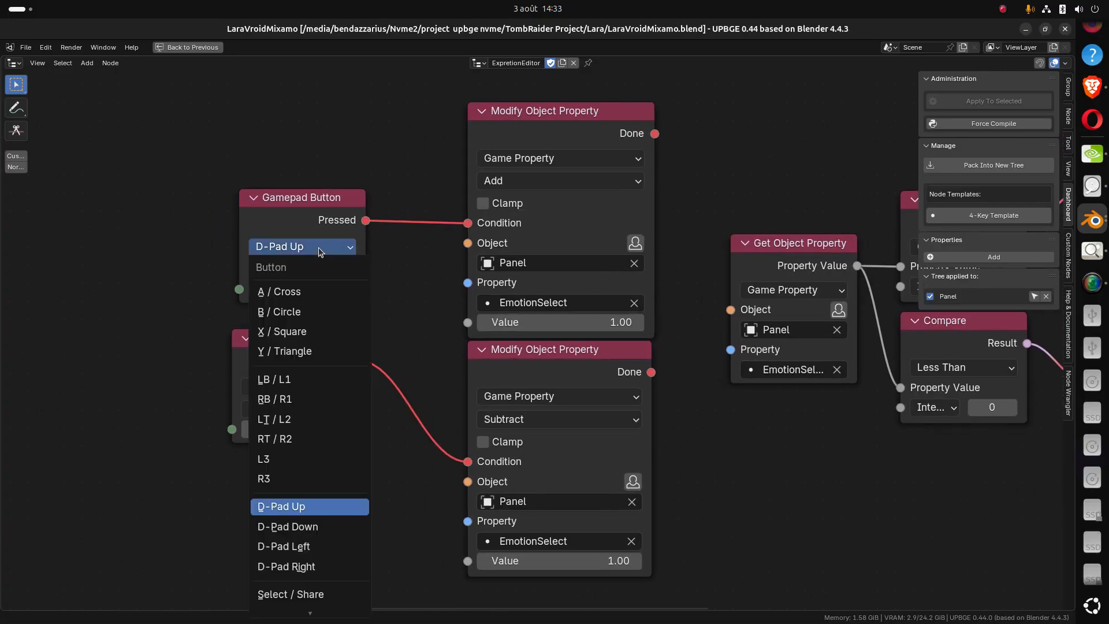
click(307, 526)
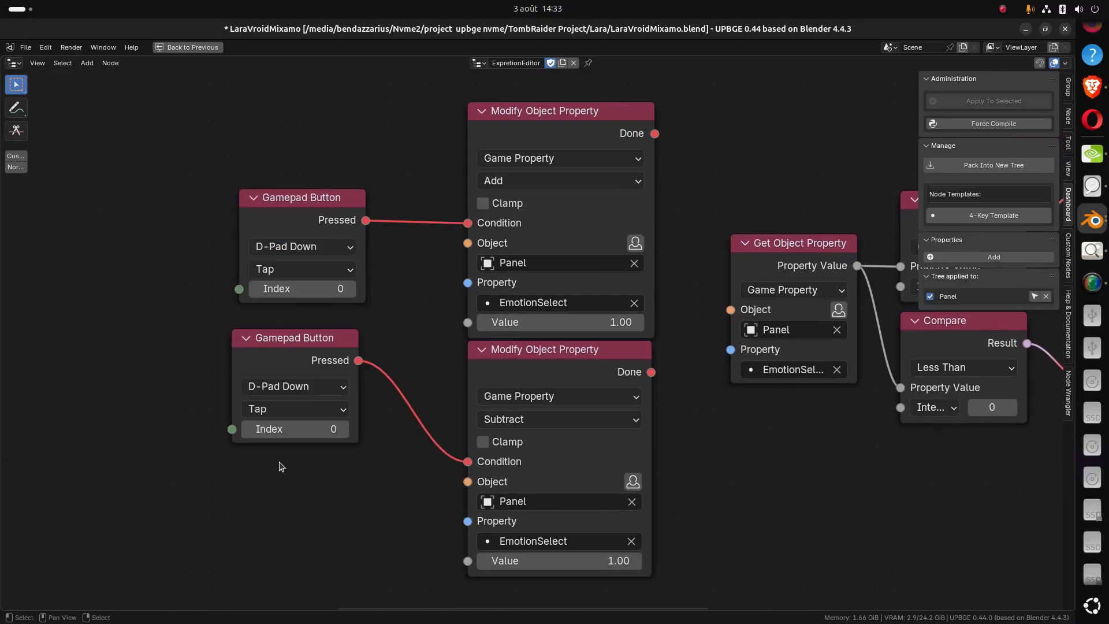
click(306, 397)
click(299, 257)
Maximize the 3D viewport, reframe the FaceExpretion panel with the character, and save the file
key(ctrl+space)
key(ctrl+space)
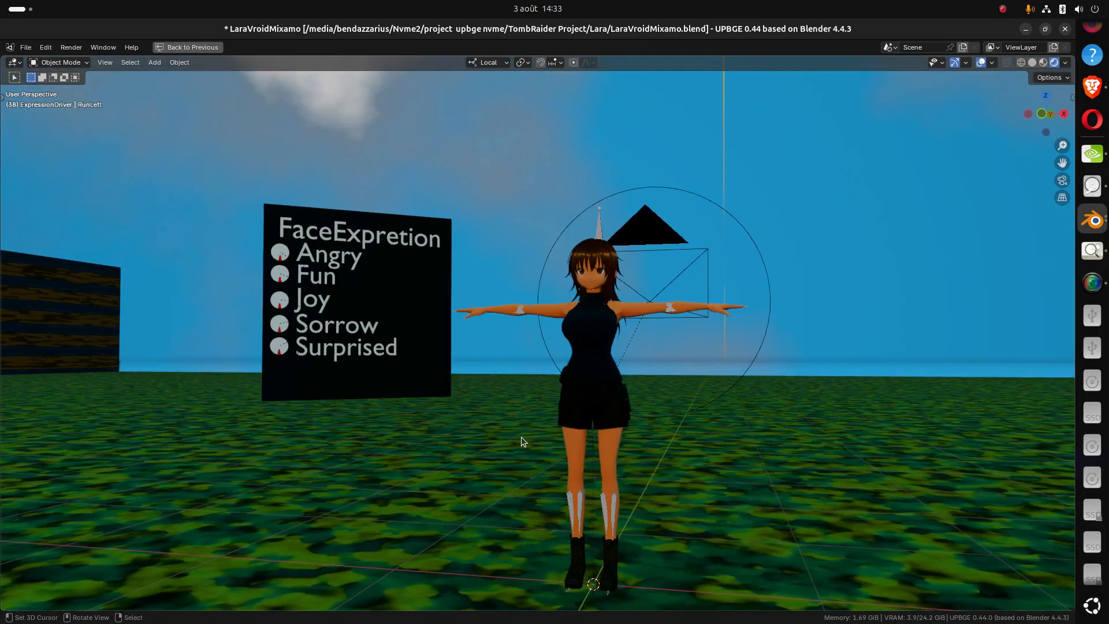
mouse_move(520, 457)
shift+middle_down()
mouse_move(516, 384)
mouse_move(548, 434)
shift+middle_up()
scroll(545, 418, up, 1)
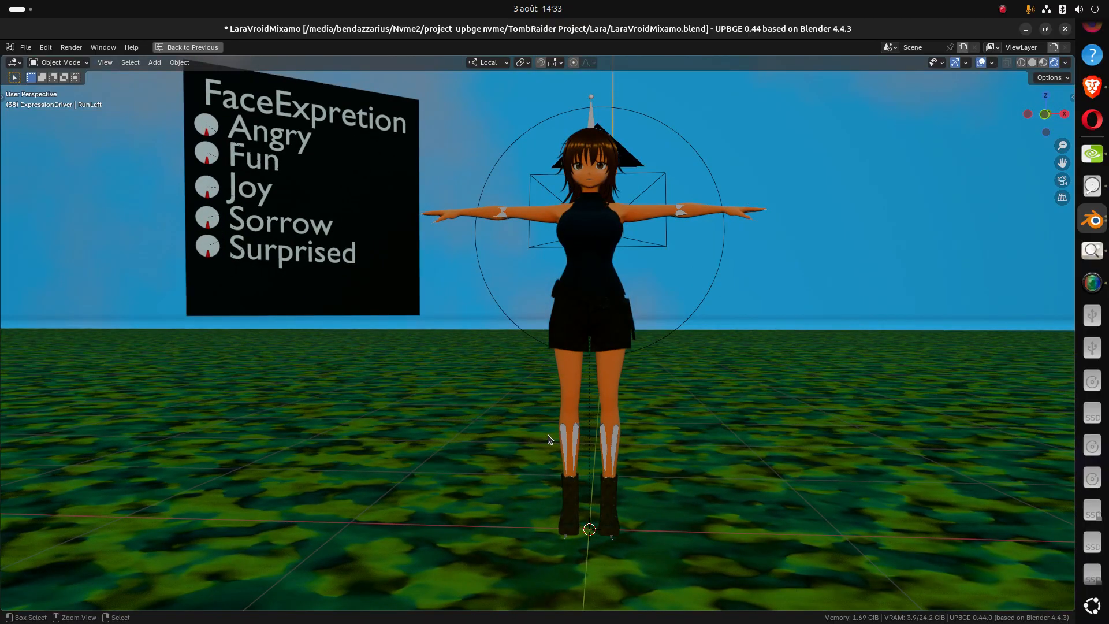
key(ctrl+s)
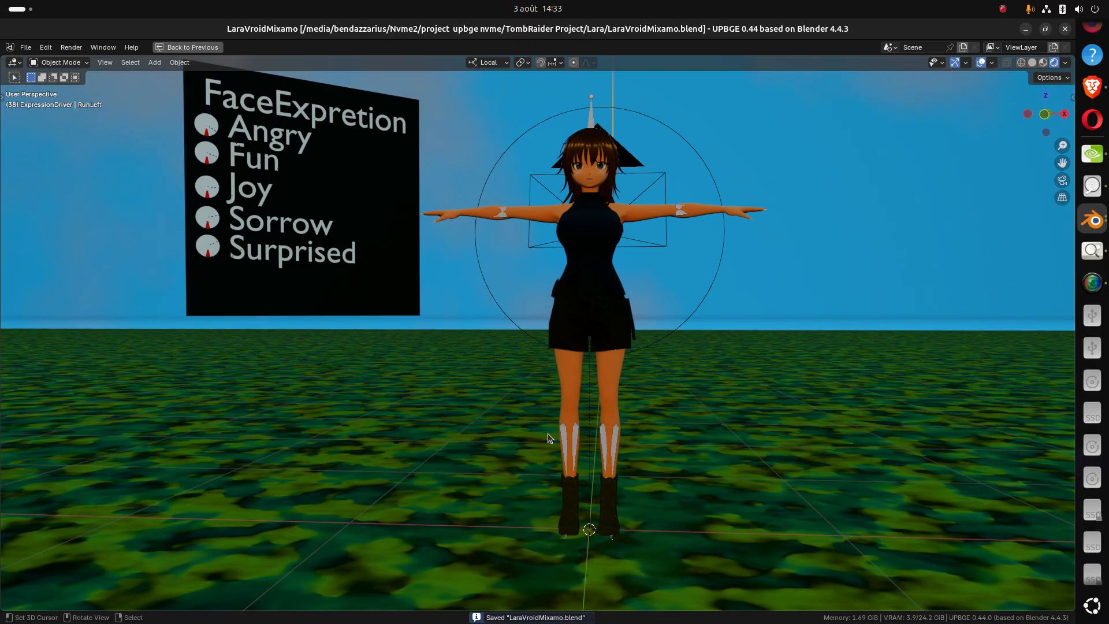
Run the game and test moving the emotion selection down and up the list, ending on Joy
key(p)
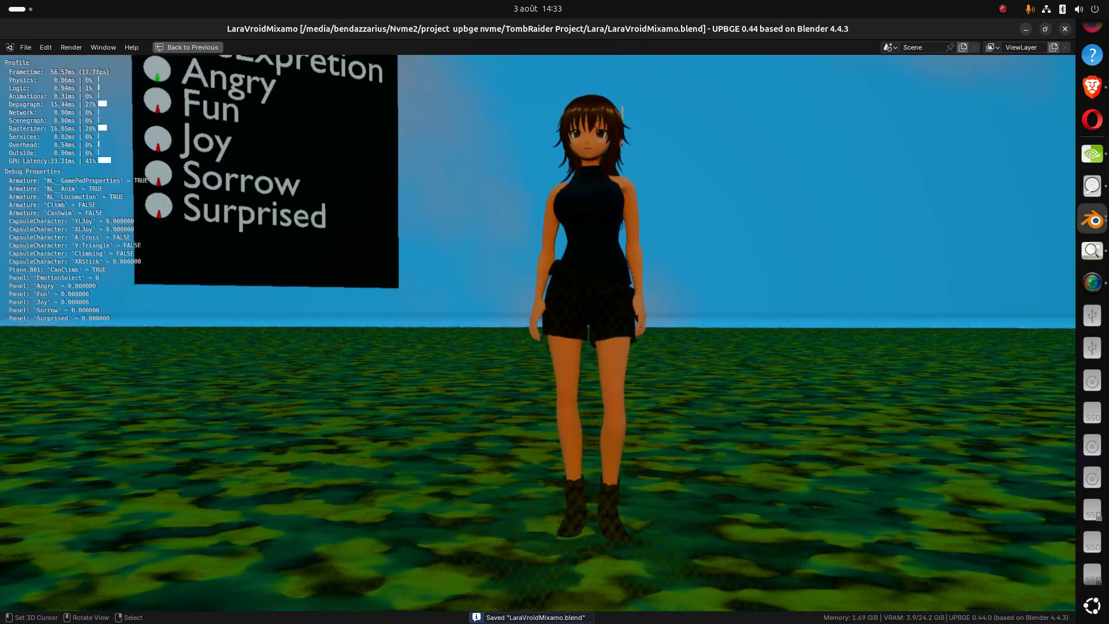
key(Down)
key(Down)
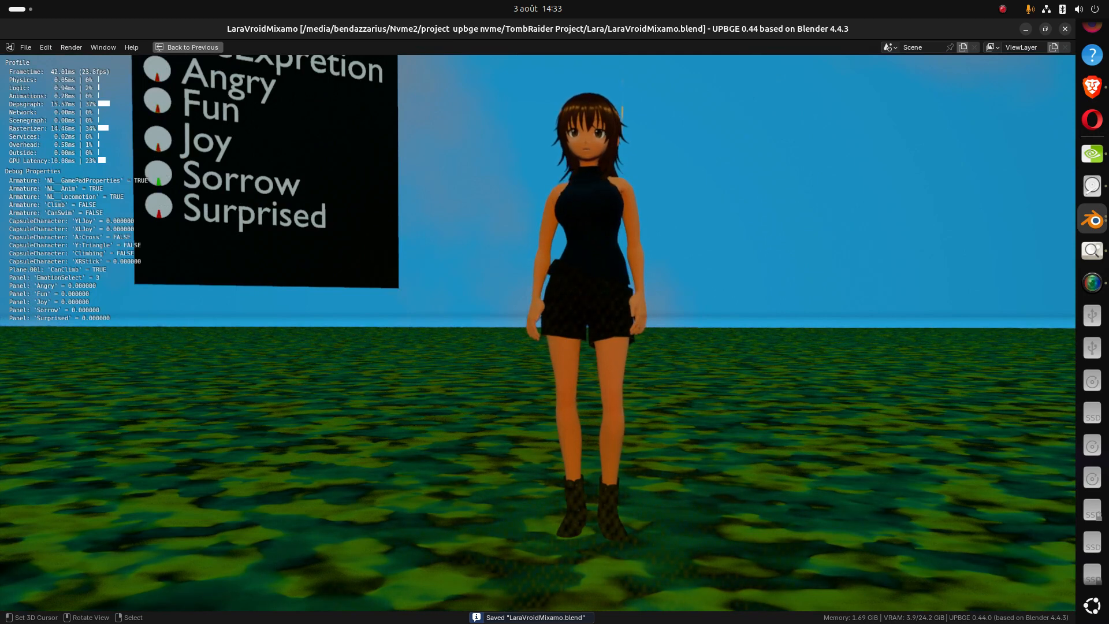
key(Up)
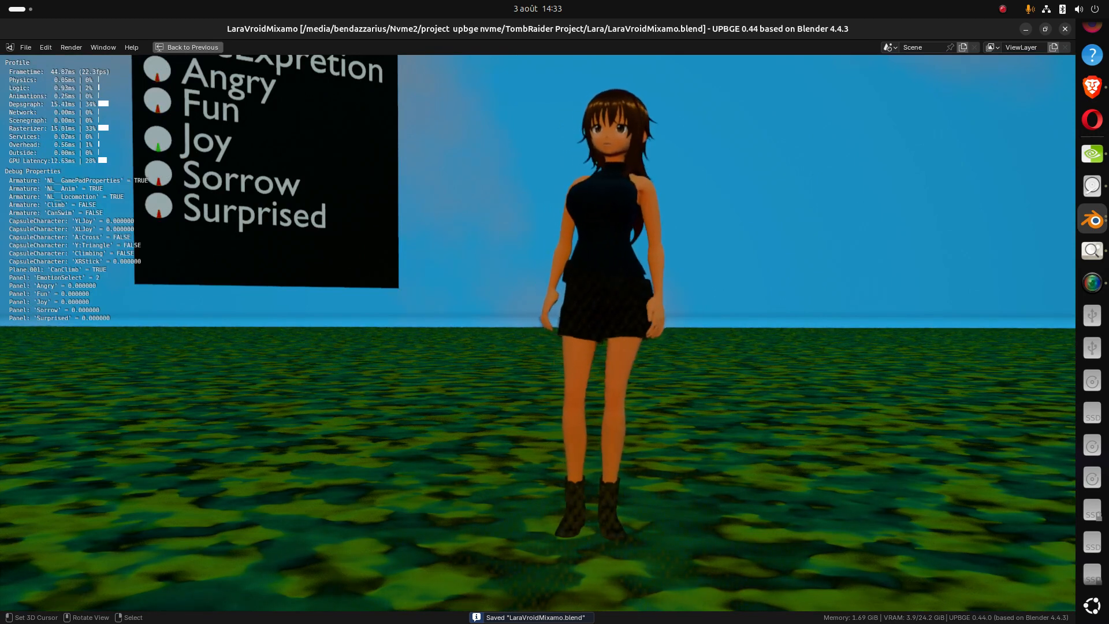
key(Up)
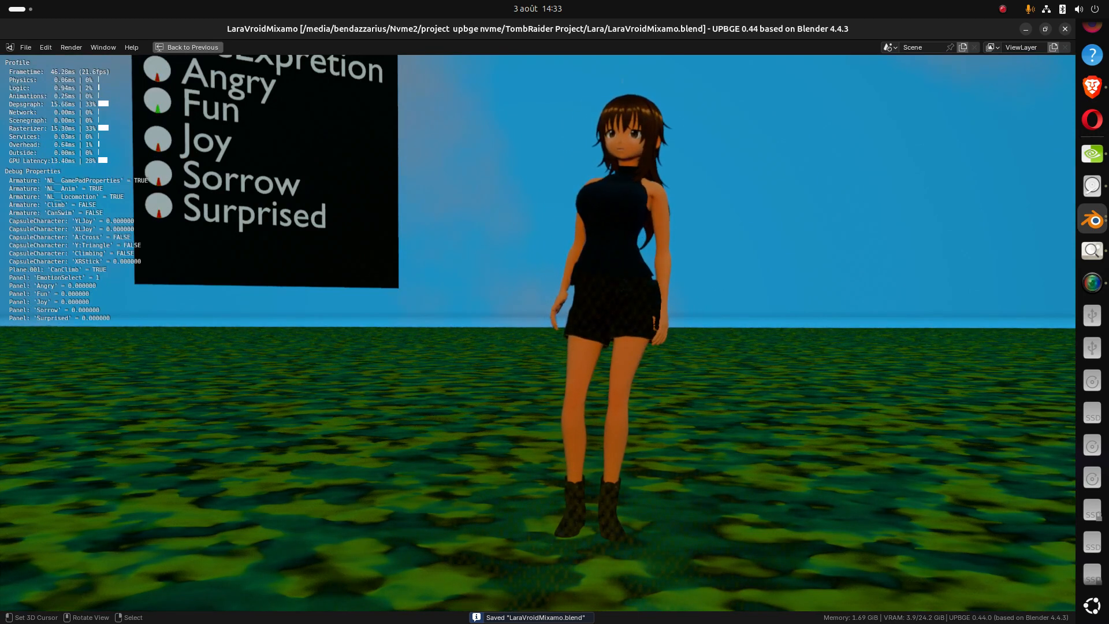
key(Up)
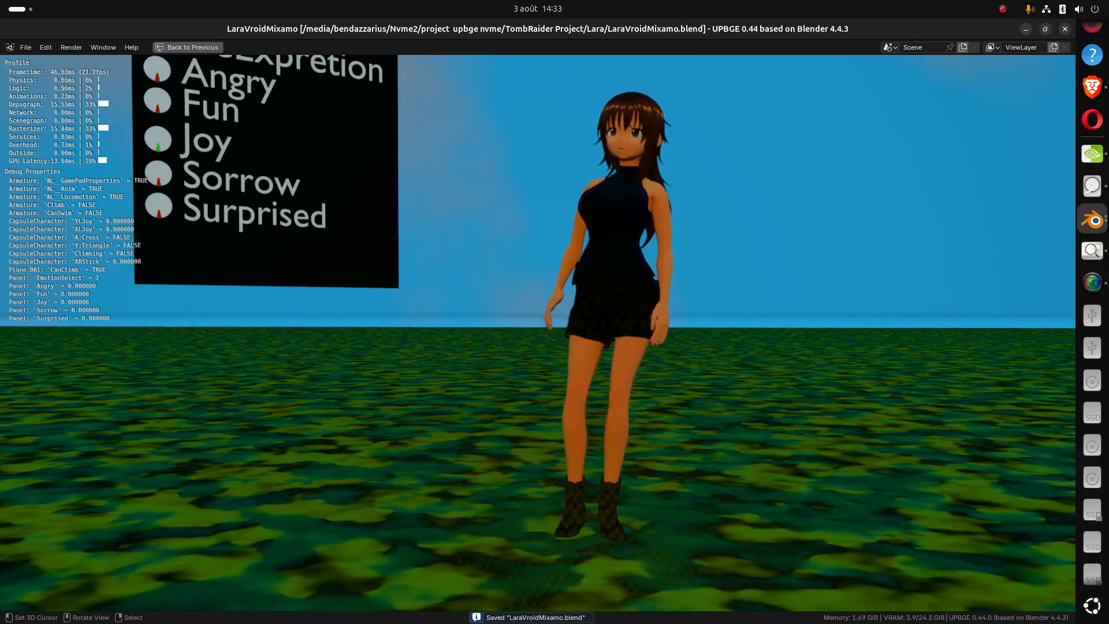
Test raising the selected Joy emotion's value while watching its dial and the character's face
key(Right)
key(Right)
key(Right)
key(Right)
key(Right)
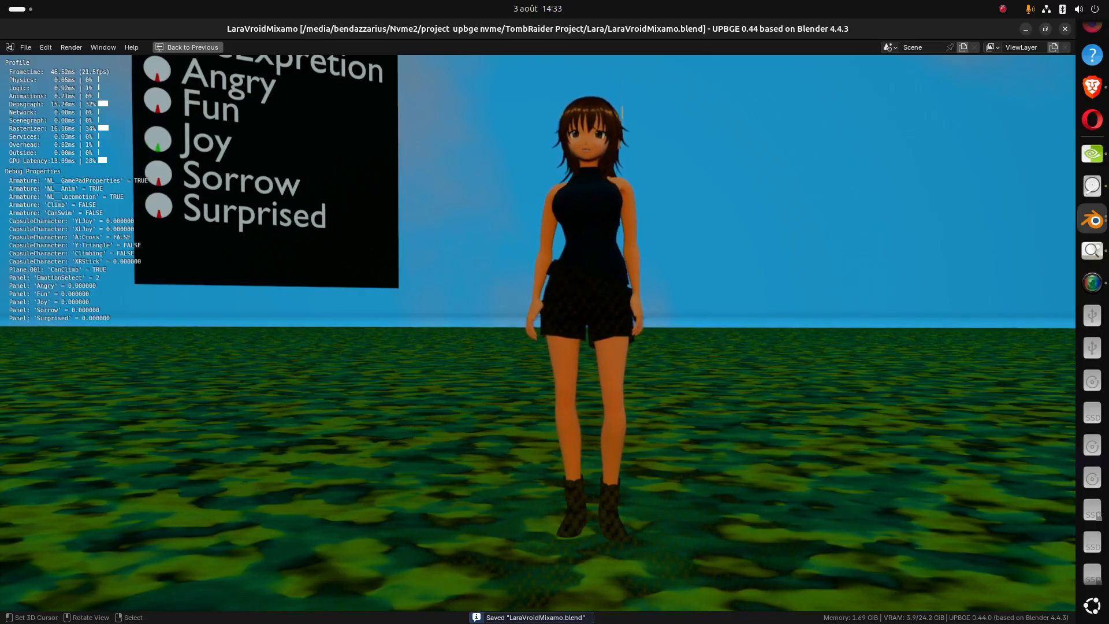
key(Right)
key(Right)
key(Right)
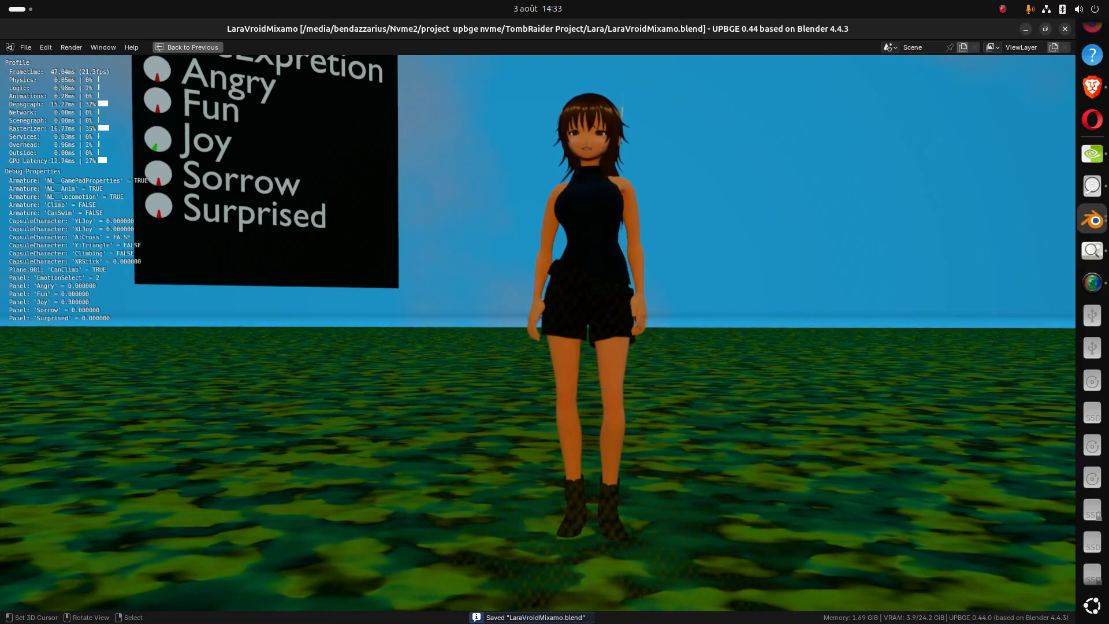
Test raising and lowering the Sorrow value, and raise the Surprised value to 1.0
key(Down)
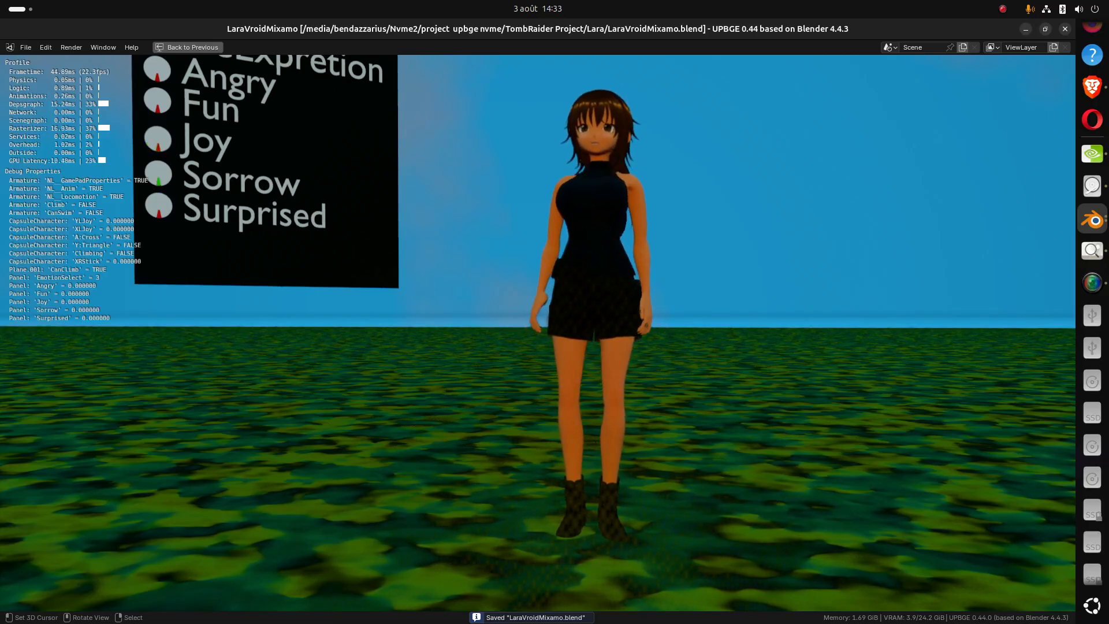
key(Right)
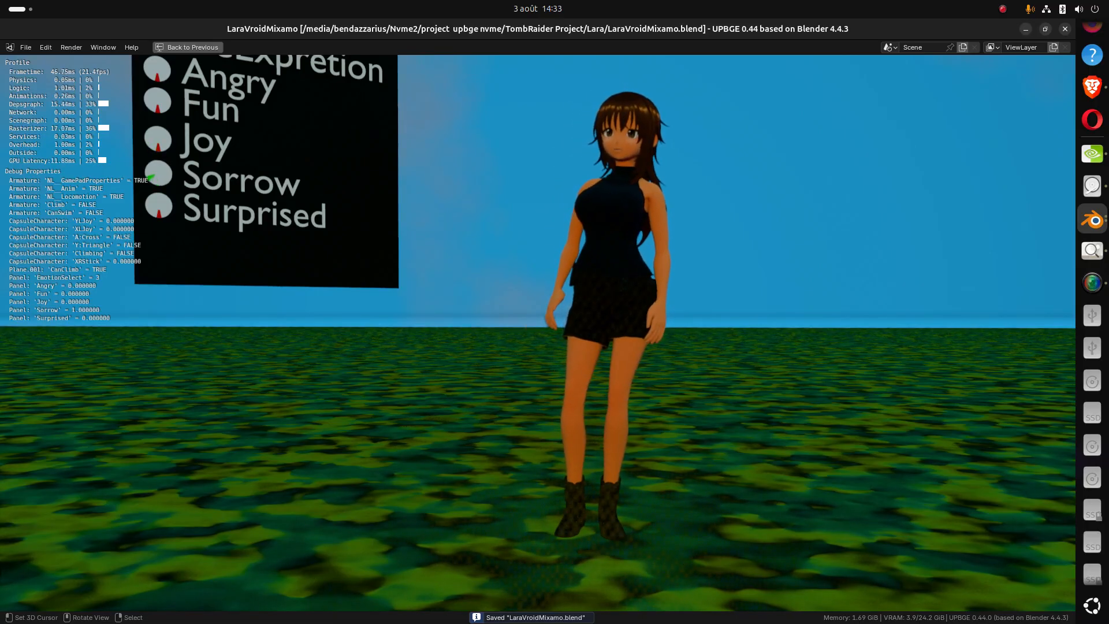
key(Left)
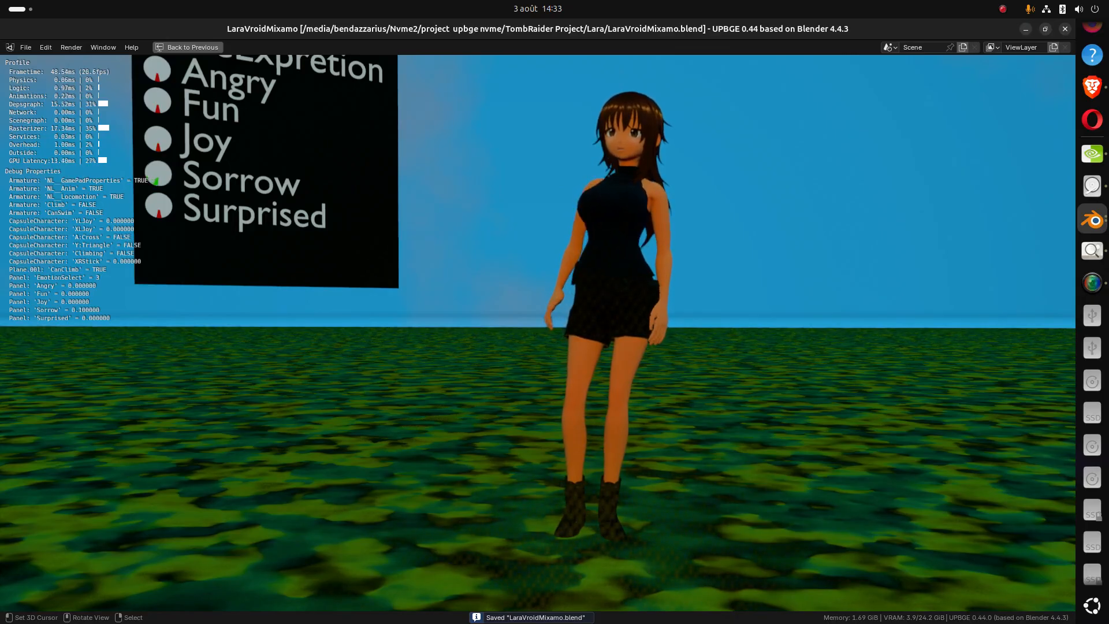
key(Down)
key(Right)
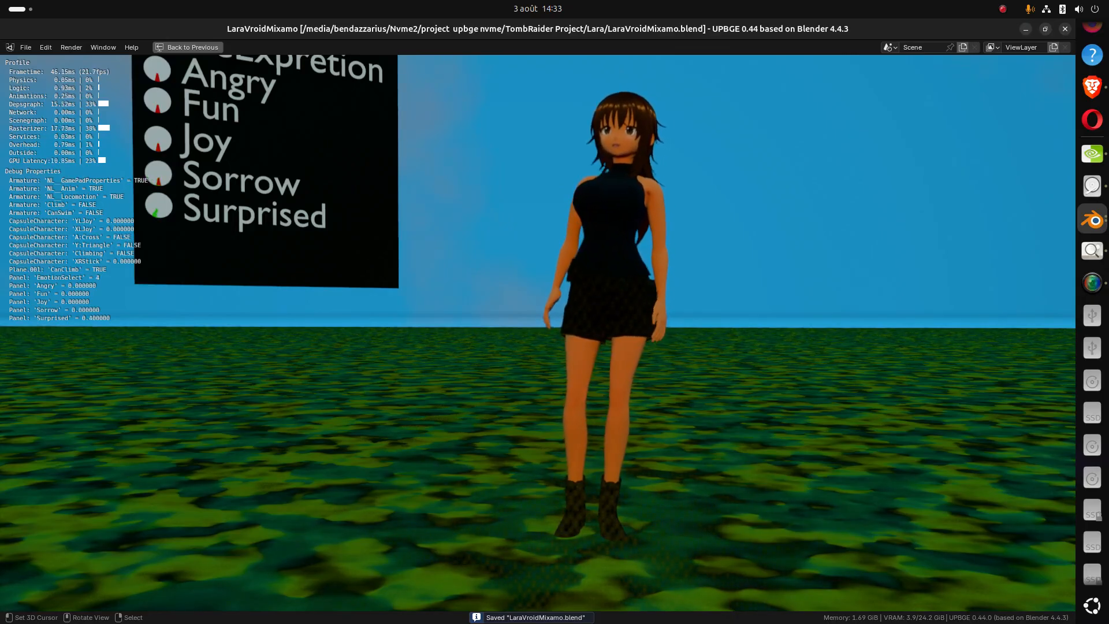
key(Right)
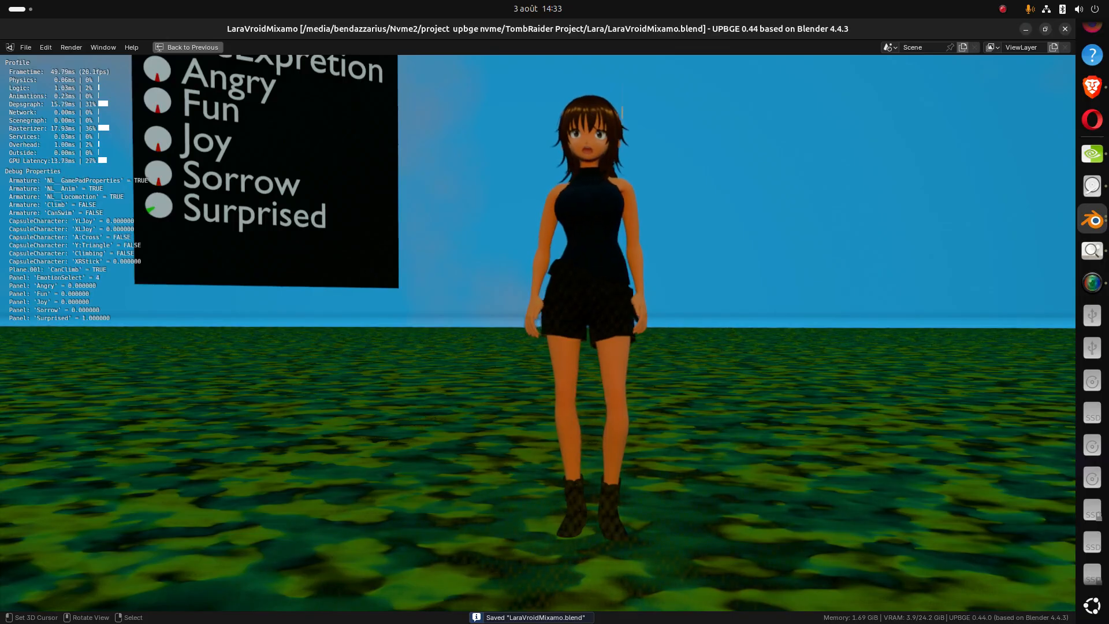
Test raising Joy on top of Surprised, and lower both emotion values back to 0
key(Up)
key(Right)
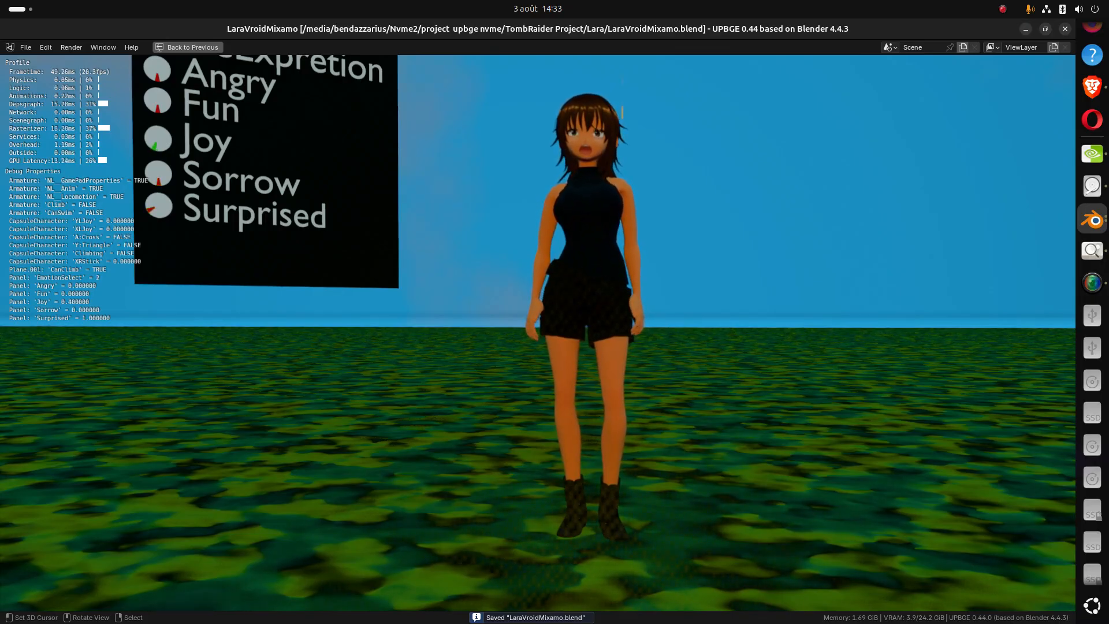
key(Left)
key(Left)
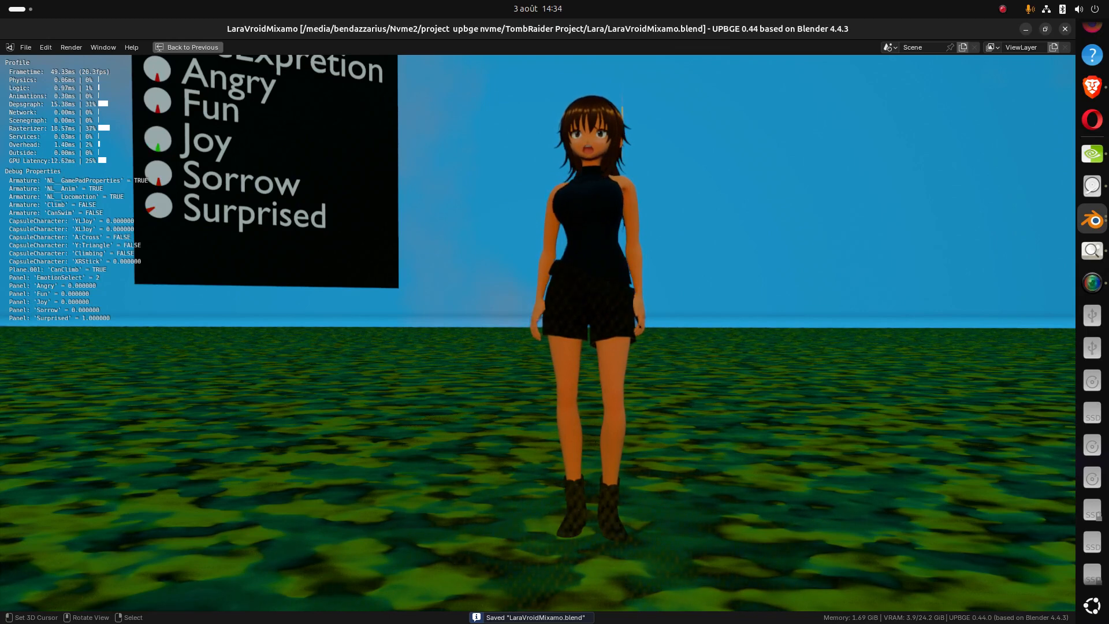
key(Left)
key(Left)
key(Left)
key(Left)
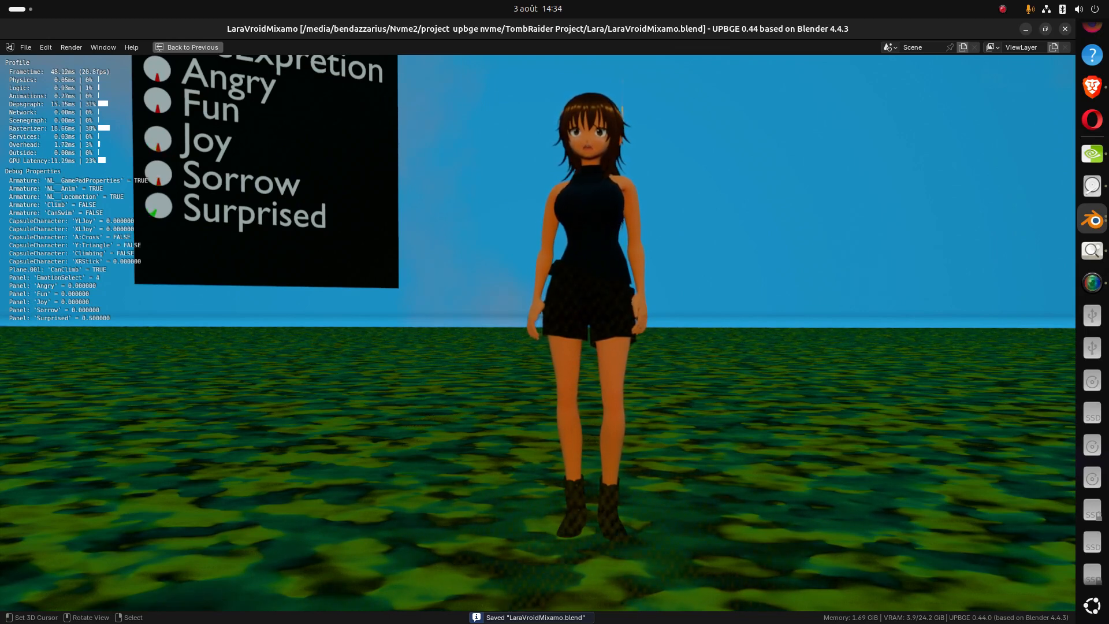
key(Left)
key(Left)
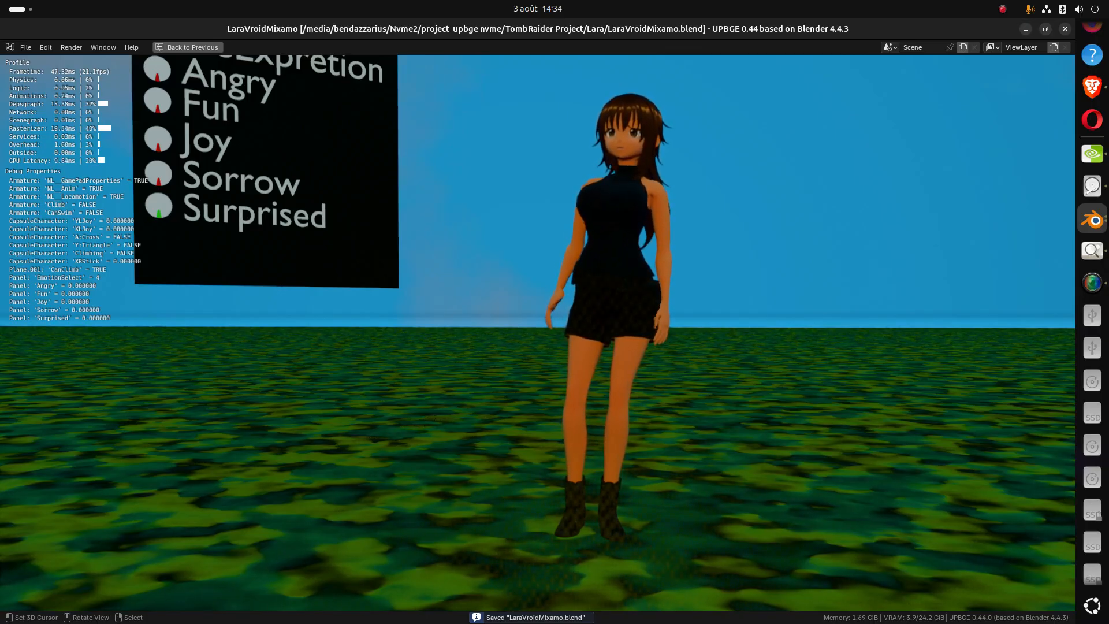
Stop the game, save the file, and frame the FaceExpretion panel and the character closer in the viewport
key(Escape)
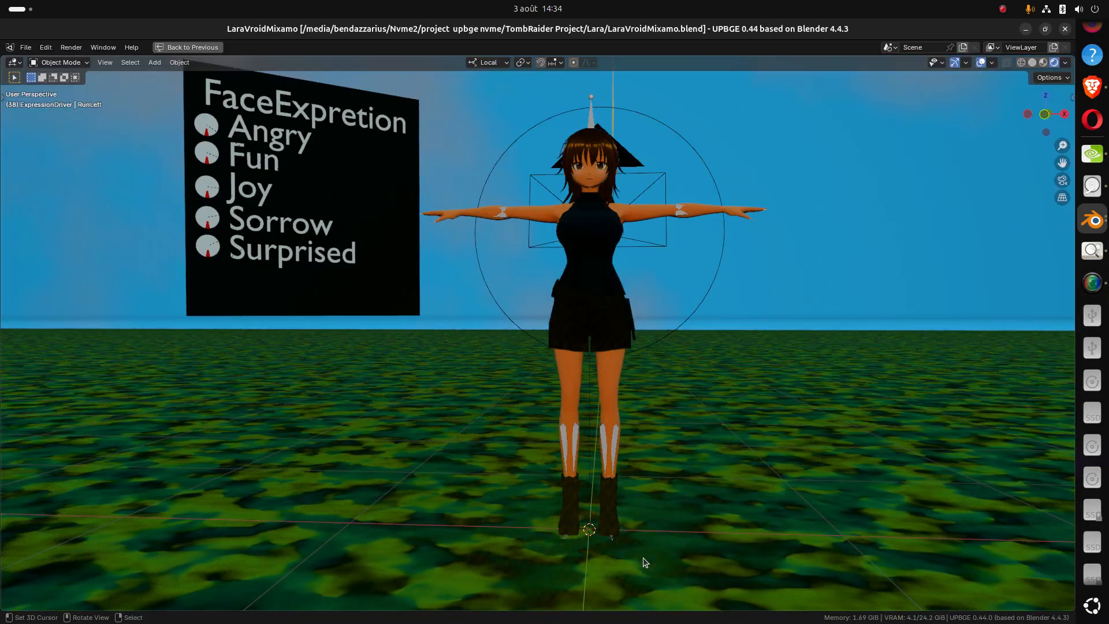
key(ctrl+s)
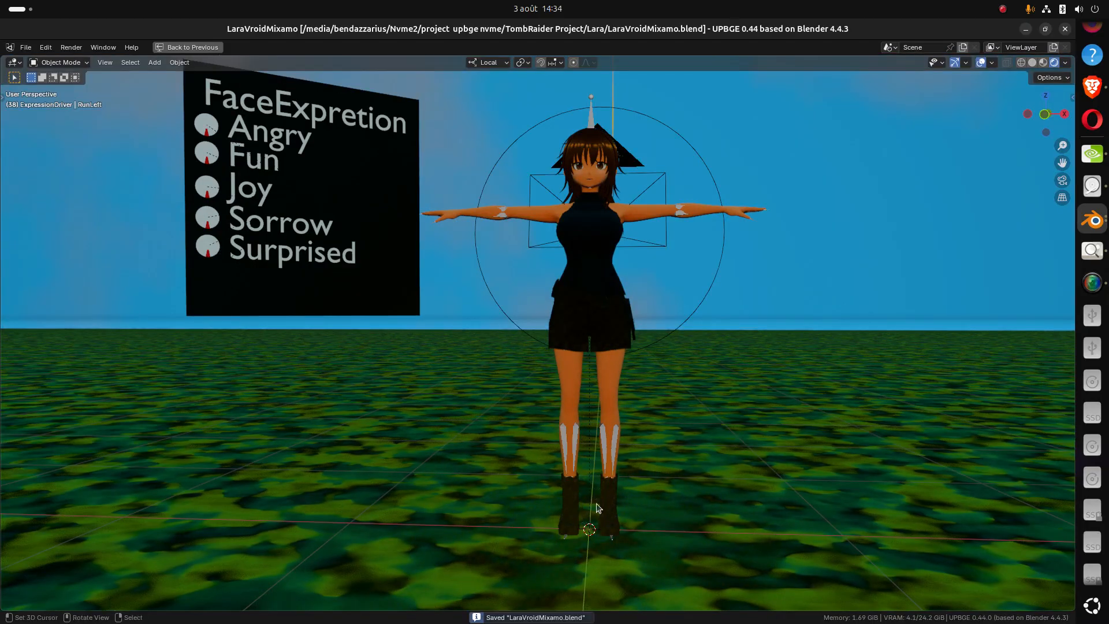
middle_drag(407, 341, 441, 497)
scroll(406, 410, up, 2)
scroll(442, 386, down, 1)
mouse_move(444, 390)
shift+middle_down()
mouse_move(449, 506)
mouse_move(444, 487)
mouse_move(400, 488)
mouse_move(444, 489)
mouse_move(477, 514)
shift+middle_up()
scroll(470, 478, up, 2)
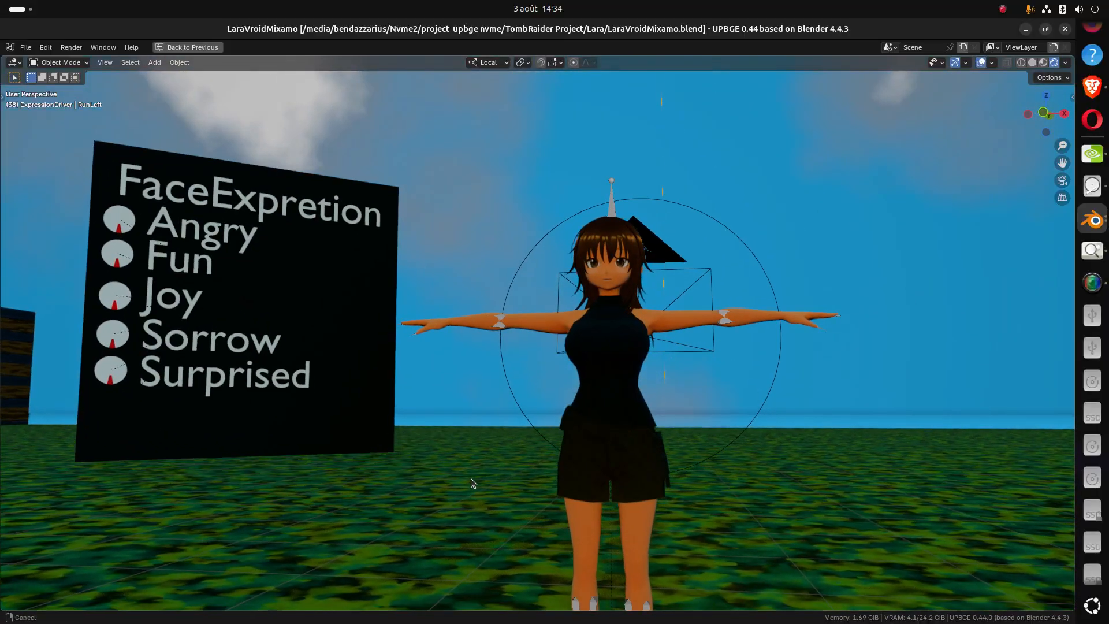